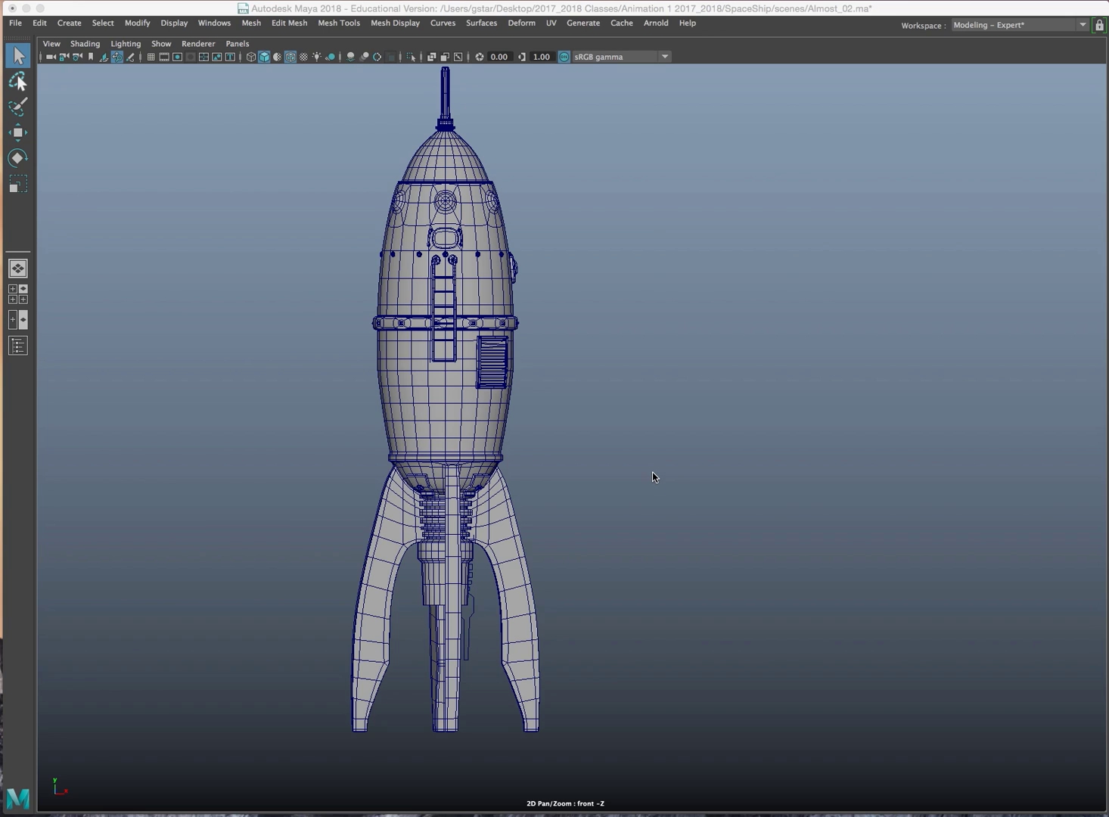
Switch to a maximised side view and display the rocket model shaded
left_click(432, 408)
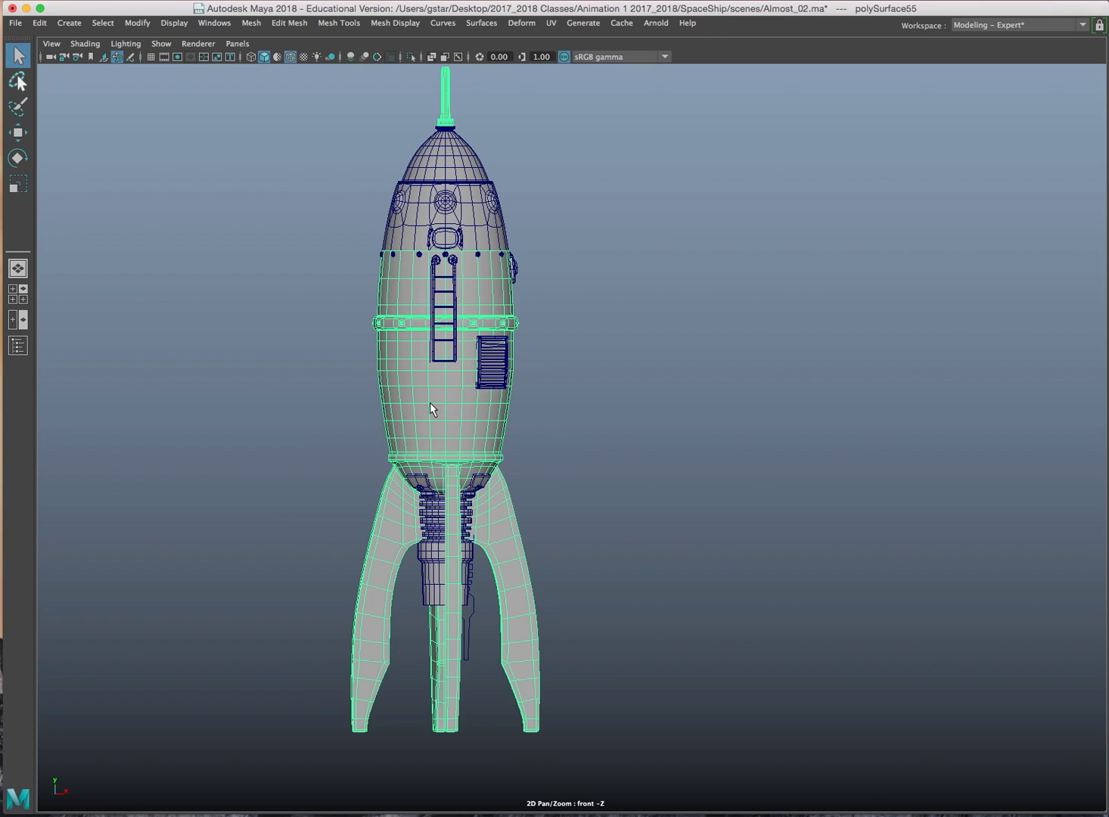
key("space")
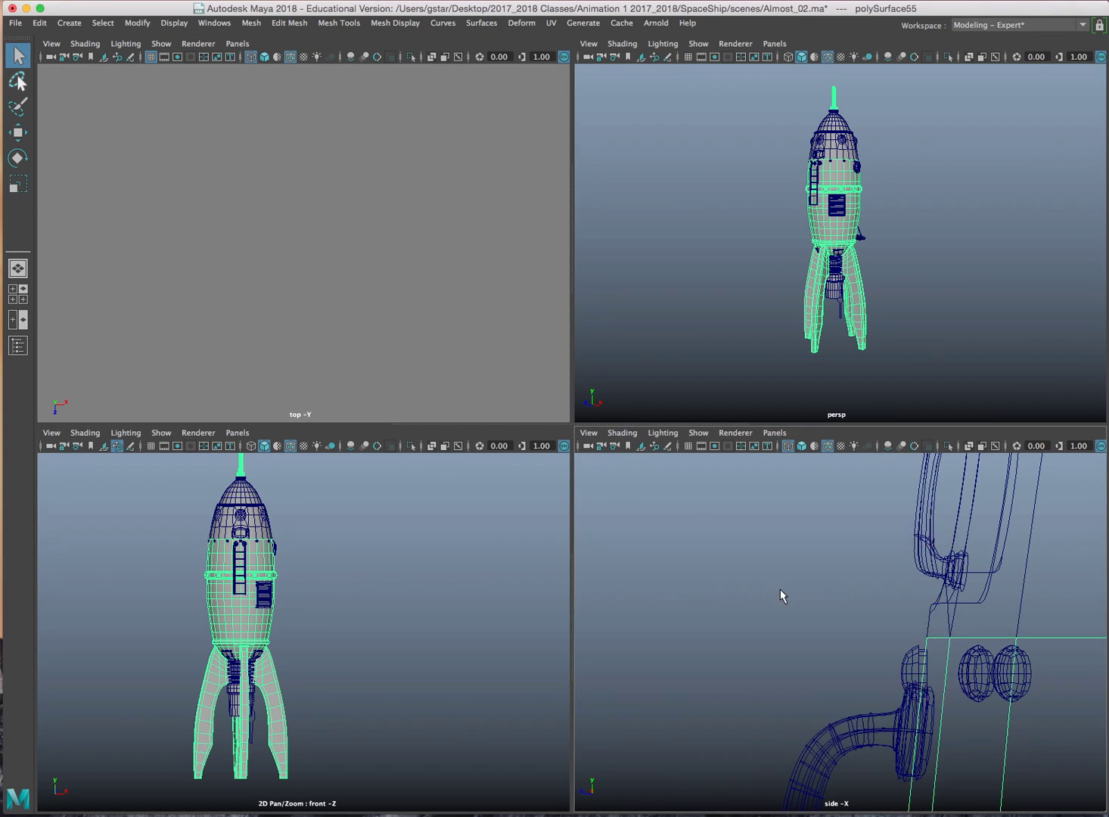
key("space")
scroll(780, 613, "down", 1)
middle_click_drag(780, 644, 577, 475, "alt")
key("5")
scroll(608, 541, "down", 1)
mouse_move(607, 545)
middle_mouse_down("alt")
mouse_move(599, 533)
mouse_move(558, 529)
middle_mouse_up("alt")
Rotate the open hatch door upward about its hinge until it lies level
scroll(558, 532, "up", 3)
scroll(485, 567, "up", 2)
scroll(495, 522, "up", 2)
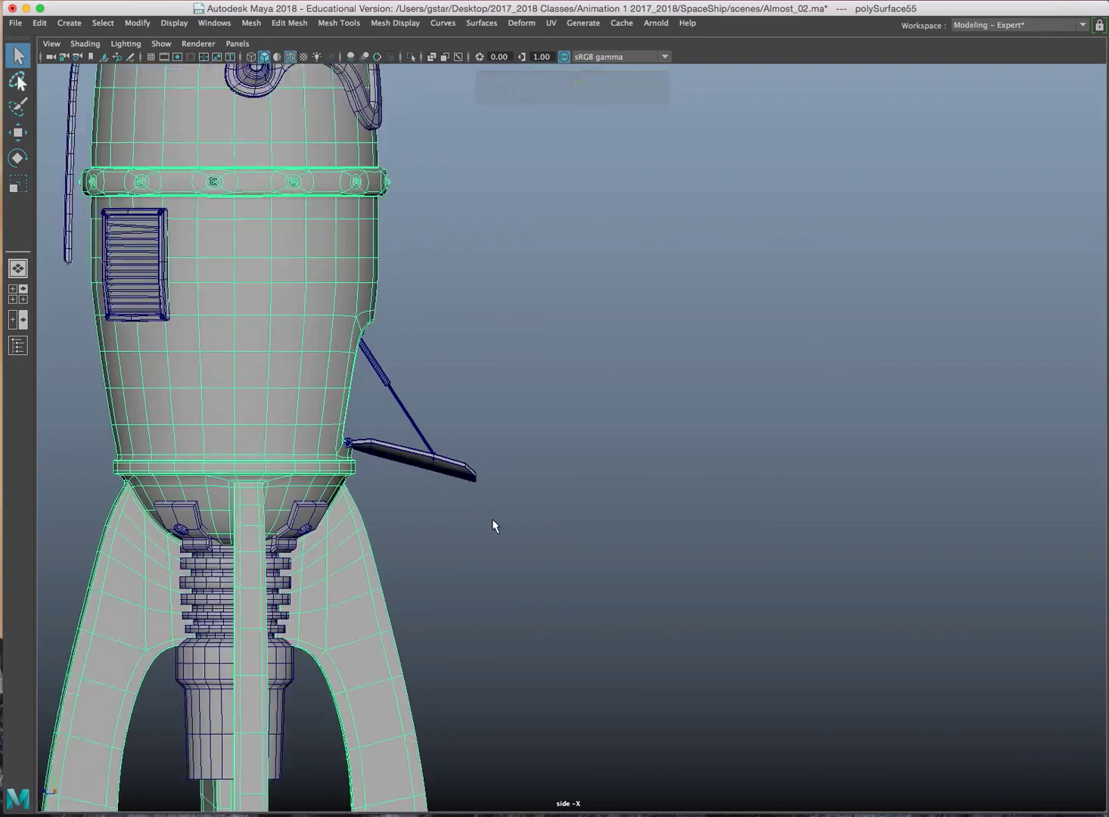
scroll(399, 511, "up", 3)
middle_click_drag(399, 510, 551, 470, "alt")
scroll(551, 470, "up", 3)
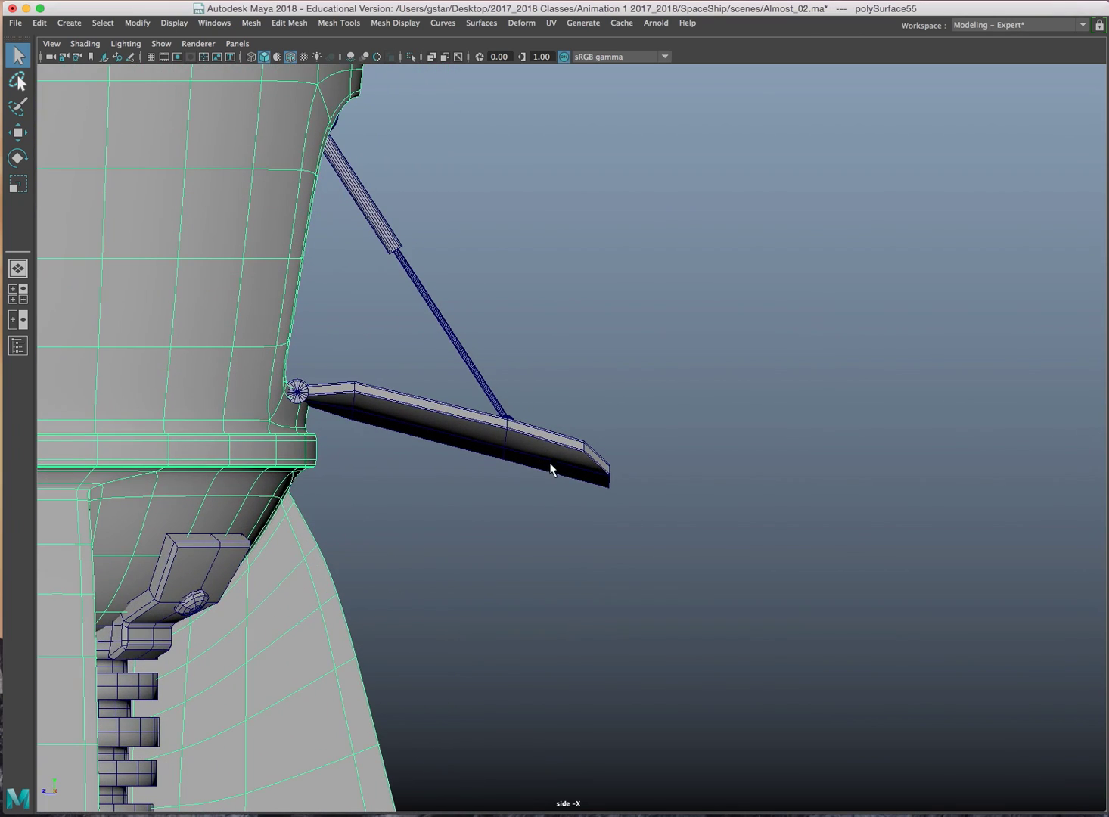
left_click(487, 448)
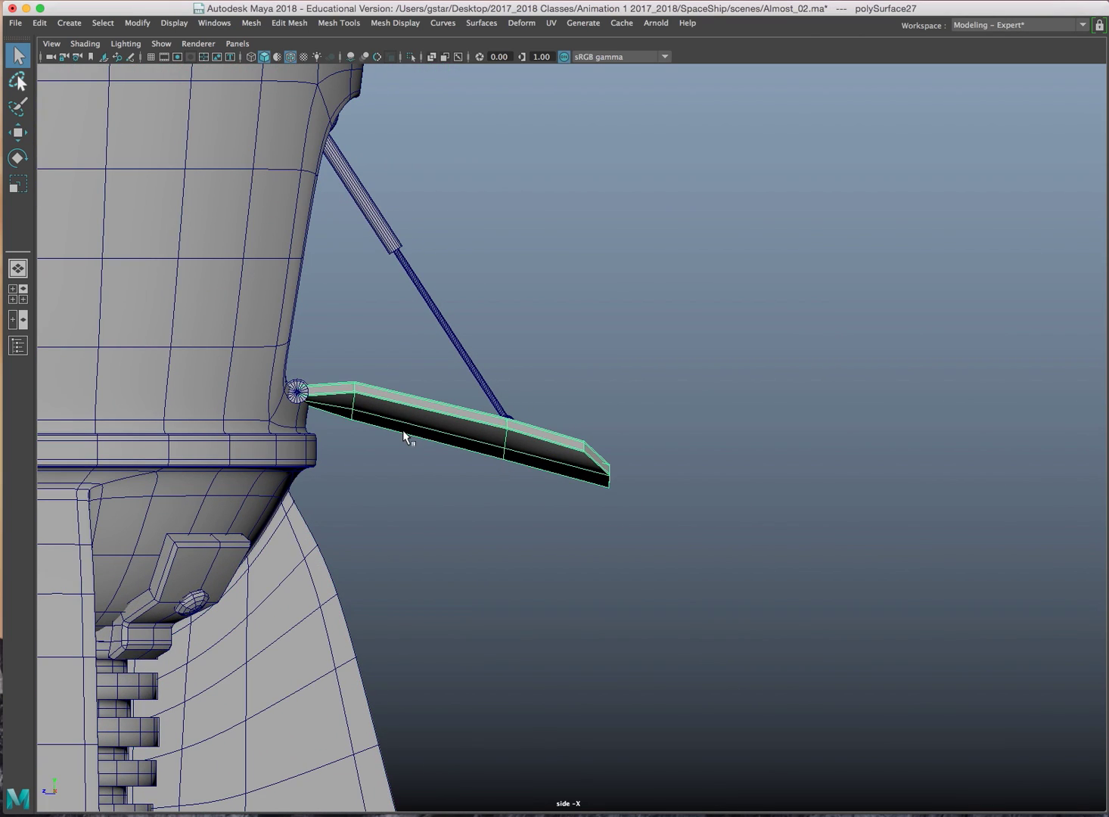
key("e")
key("Up")
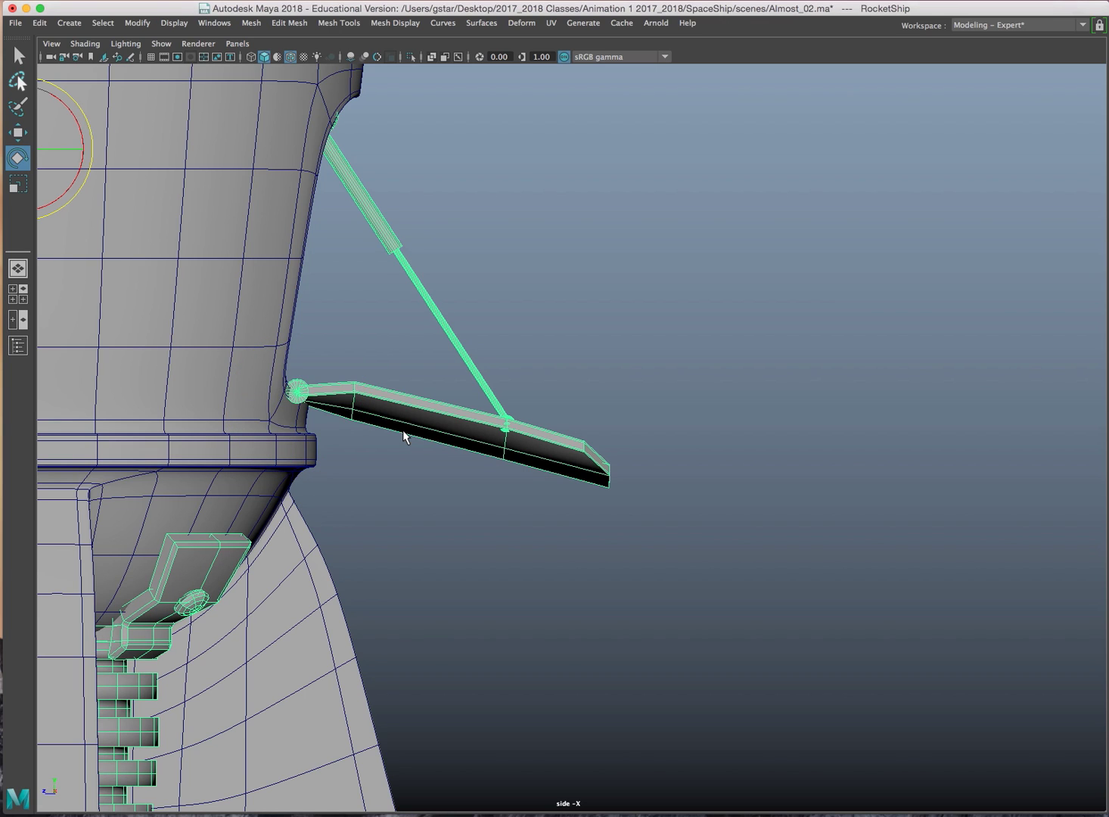
left_click(408, 427)
scroll(414, 424, "up", 4)
middle_click_drag(415, 430, 537, 409, "alt")
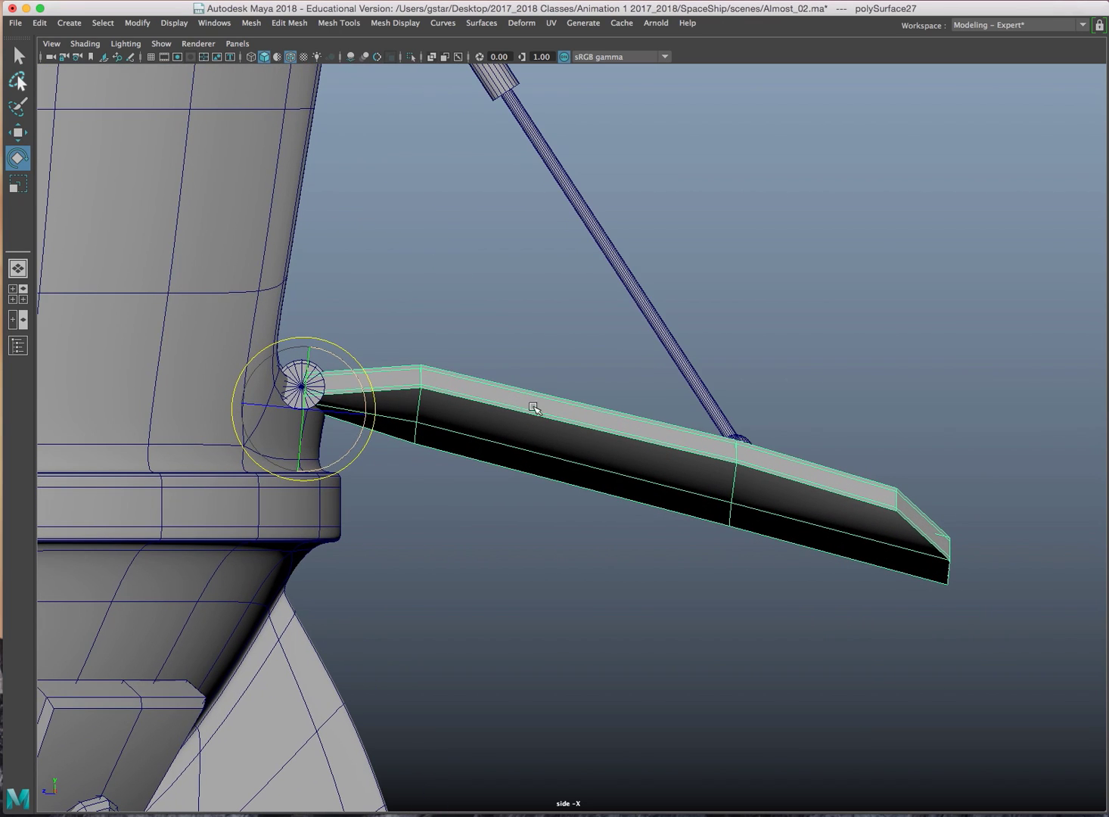
left_click_drag(341, 364, 334, 347)
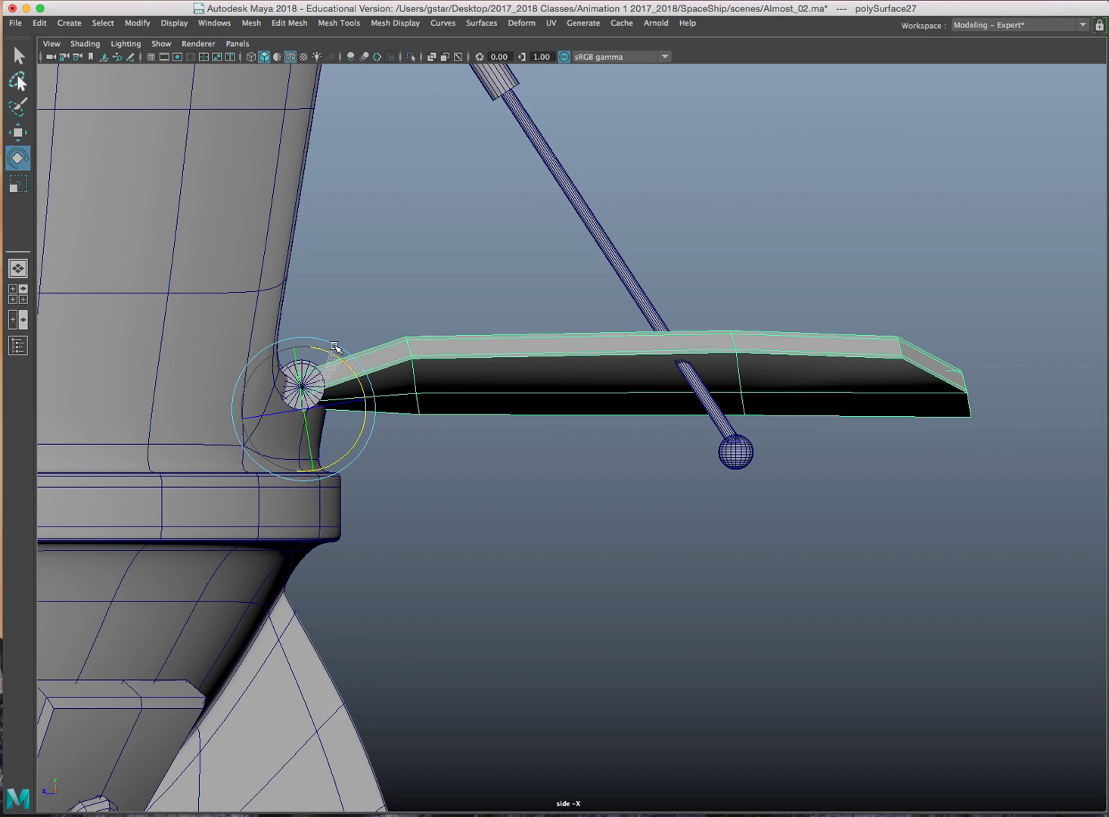
Raise the ball joints at the lower ends of the struts to the hatch door's upper surface
left_click(738, 460)
key("w")
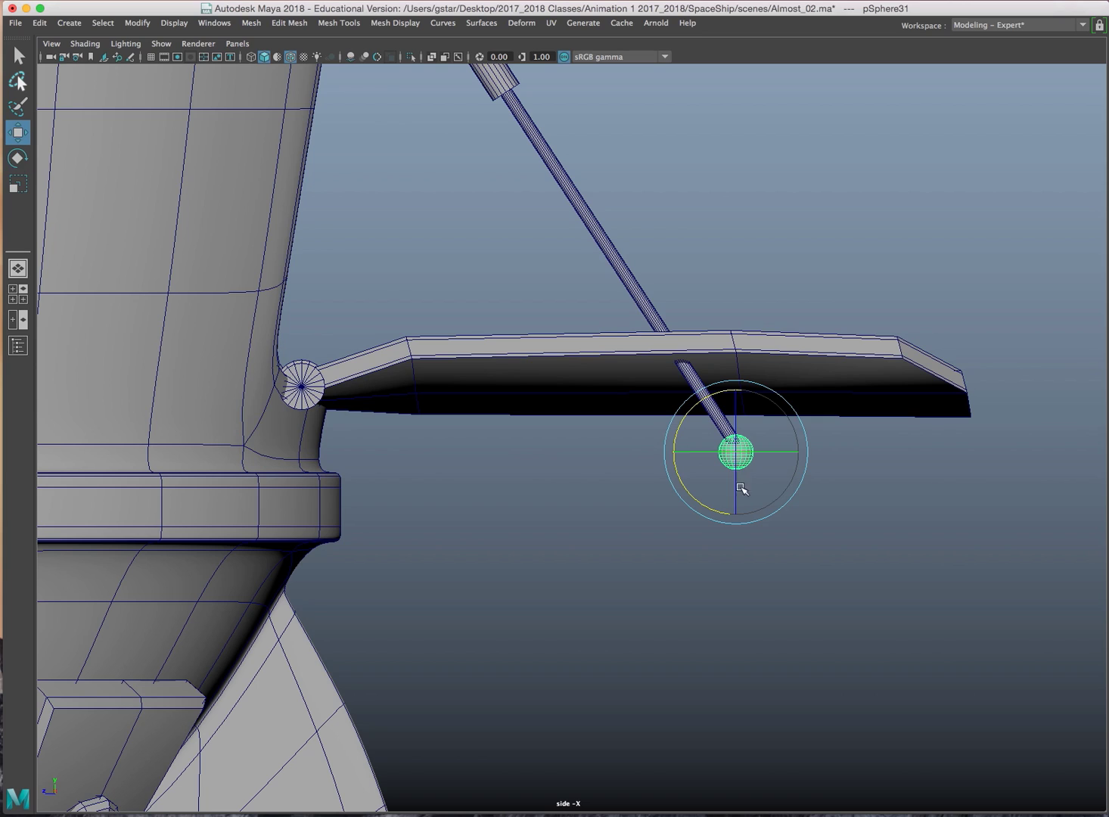
mouse_move(736, 462)
left_mouse_down()
mouse_move(808, 530)
mouse_move(735, 460)
left_mouse_up()
middle_click_drag(747, 478, 700, 535, "alt")
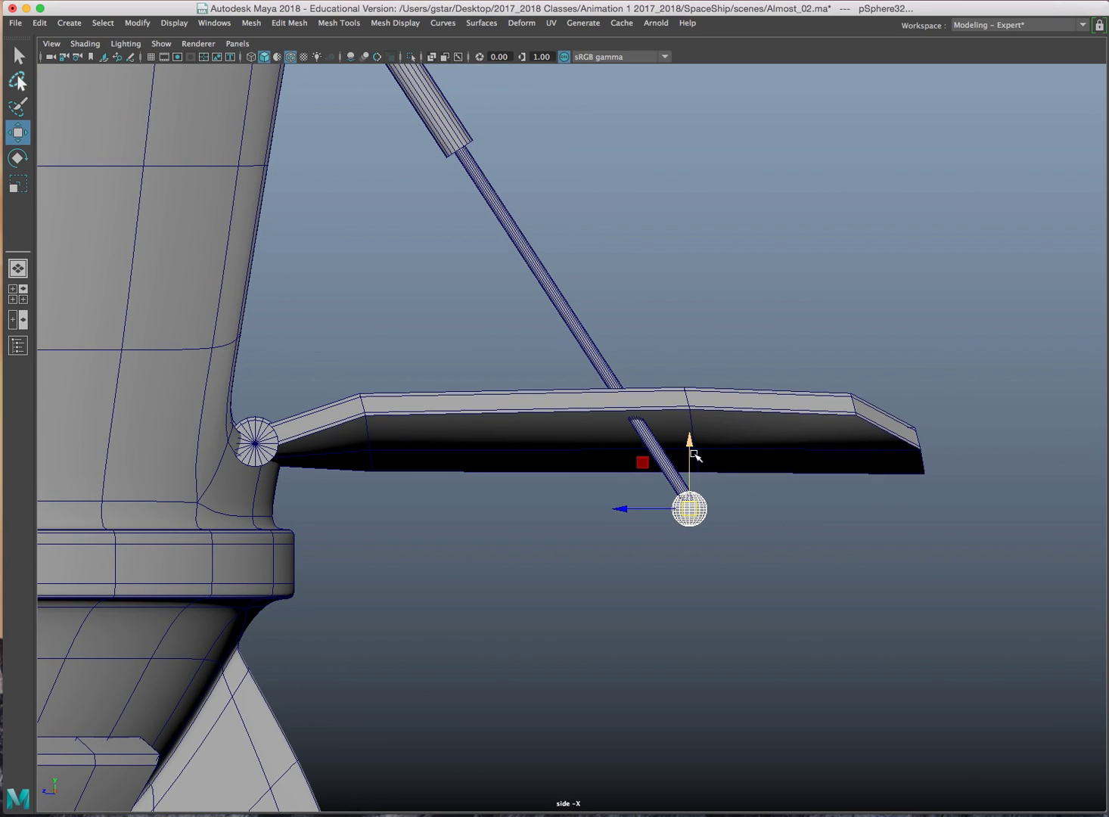
left_click_drag(690, 445, 678, 342)
Rotate the strut cylinders outward and shorten them so their lower ends meet the ball joints on the hatch door
left_click(681, 493)
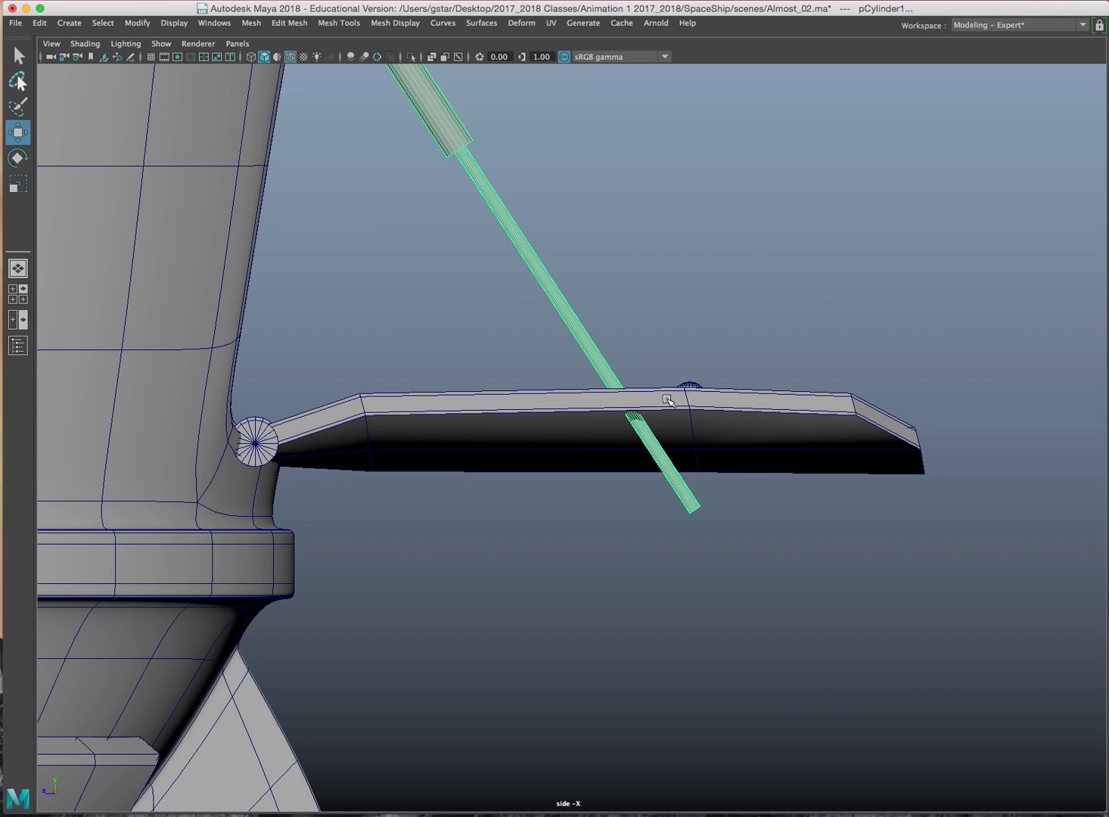
middle_click_drag(663, 403, 687, 649, "alt")
key("e")
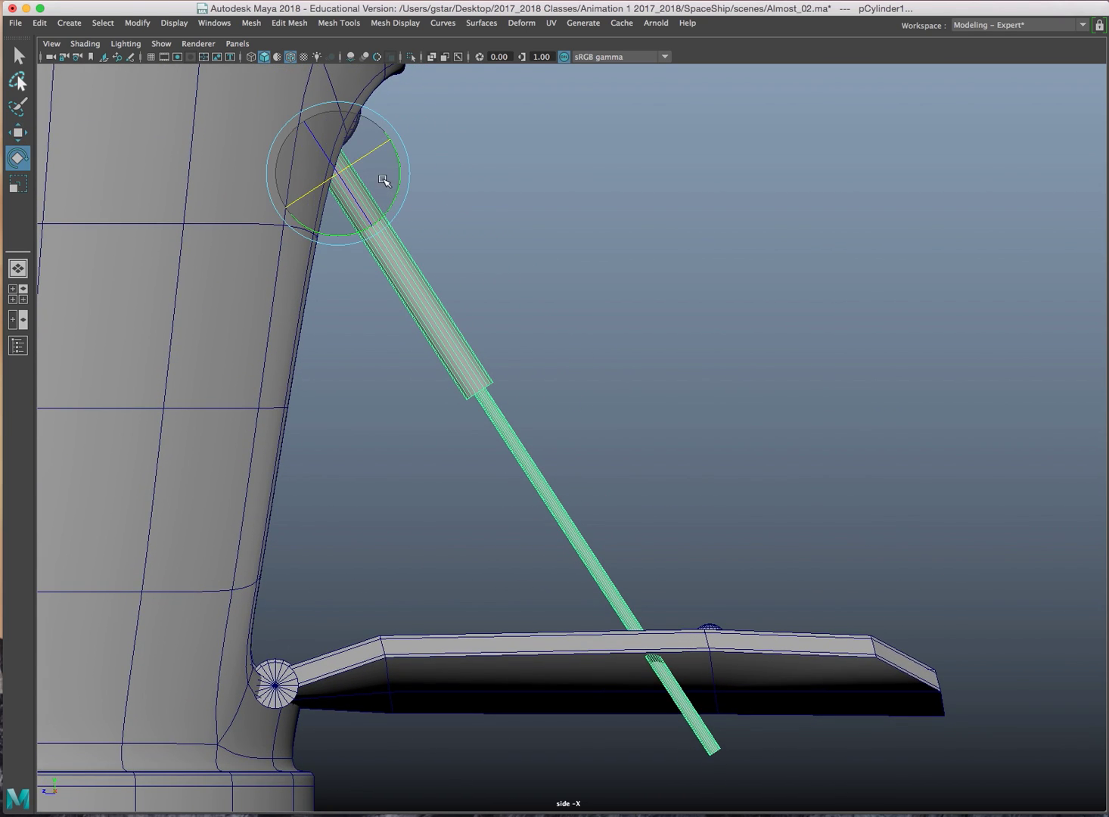
left_click_drag(396, 178, 398, 169)
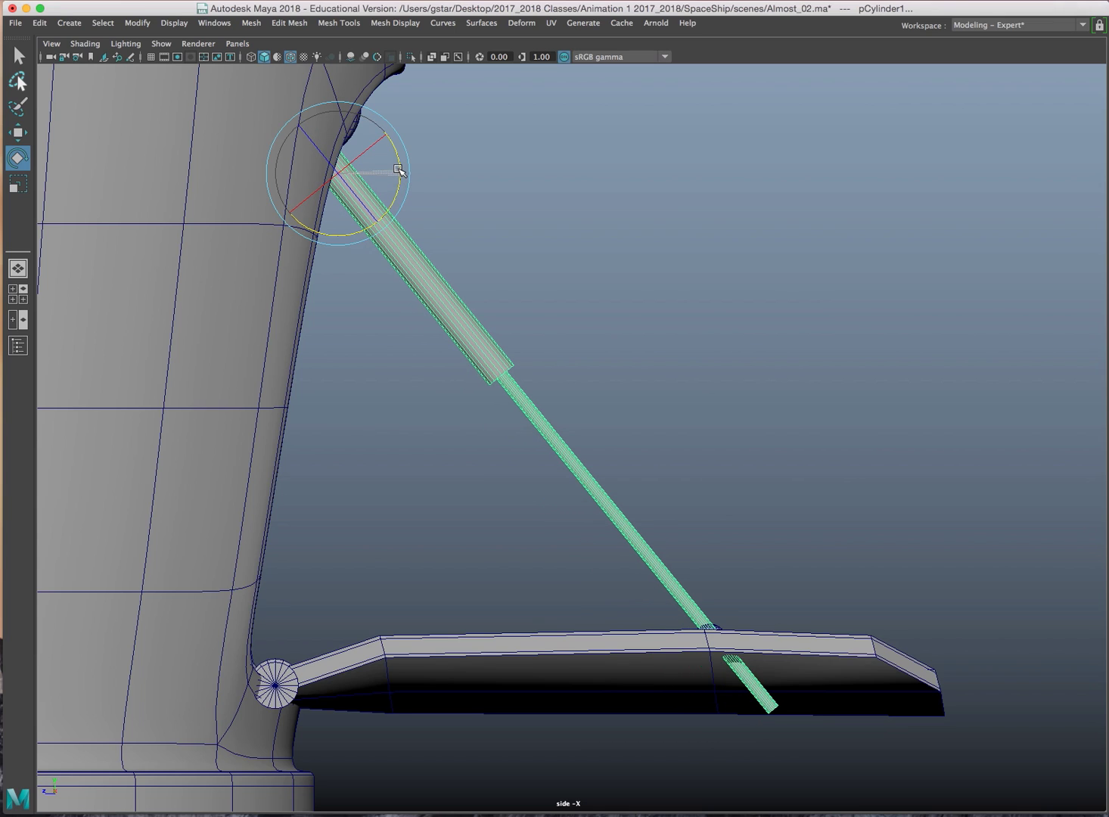
key("r")
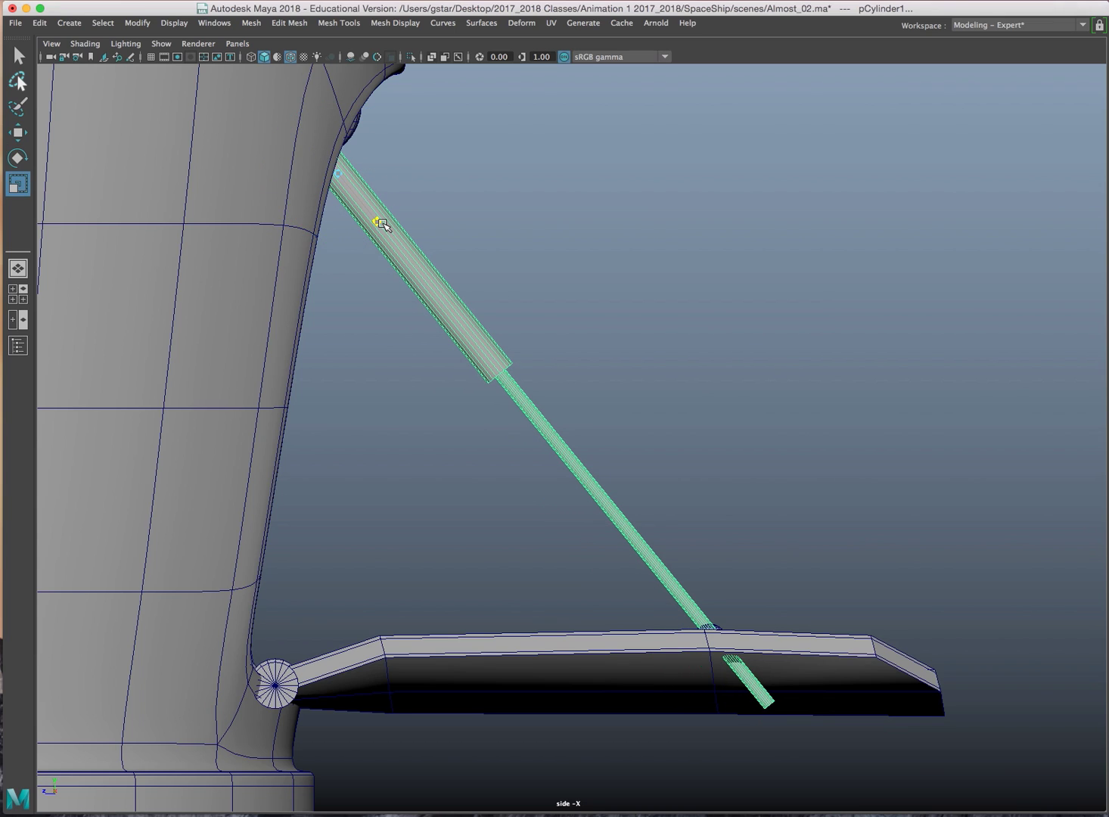
left_click_drag(382, 223, 383, 215)
Examine the hatch door and its struts in the perspective view, and return to the side view
key("space")
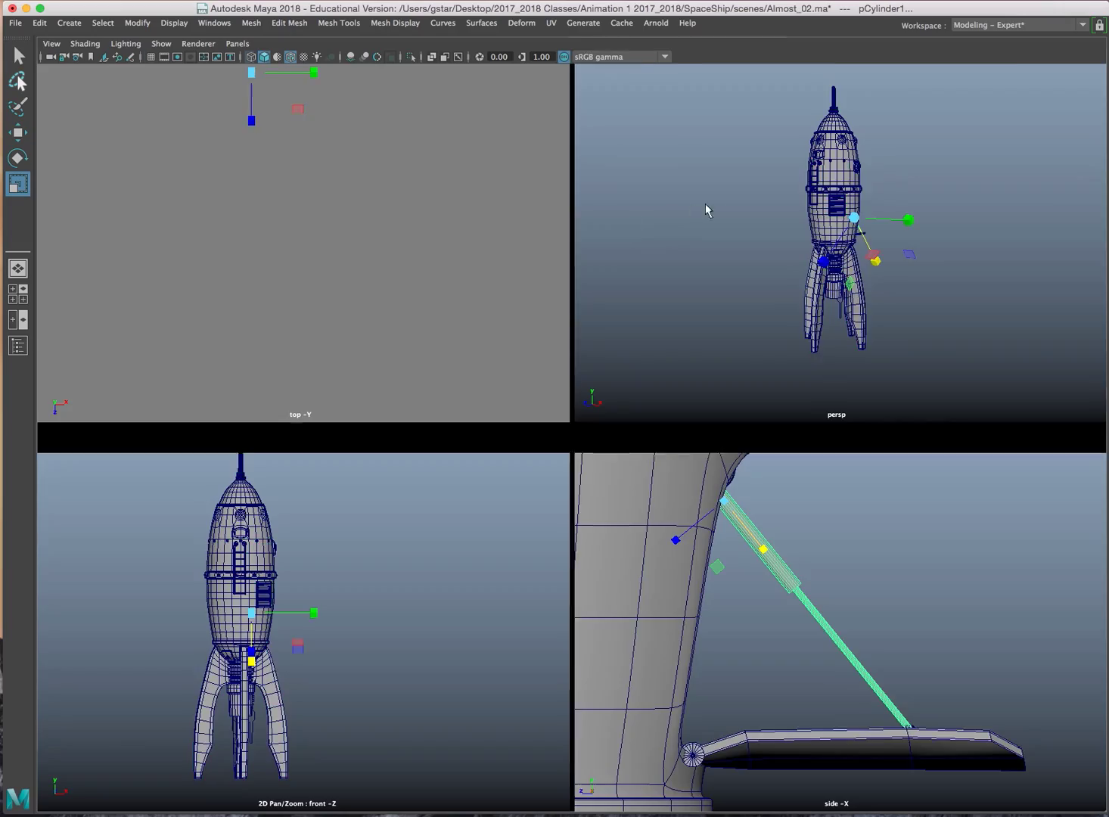
key("space")
mouse_move(755, 305)
left_mouse_down("alt")
mouse_move(744, 438)
mouse_move(654, 458)
mouse_move(627, 416)
mouse_move(679, 507)
mouse_move(667, 494)
mouse_move(619, 488)
mouse_move(733, 503)
mouse_move(662, 521)
mouse_move(655, 513)
mouse_move(795, 510)
mouse_move(799, 485)
mouse_move(832, 466)
mouse_move(825, 491)
left_mouse_up("alt")
scroll(709, 503, "down", 5)
key("w")
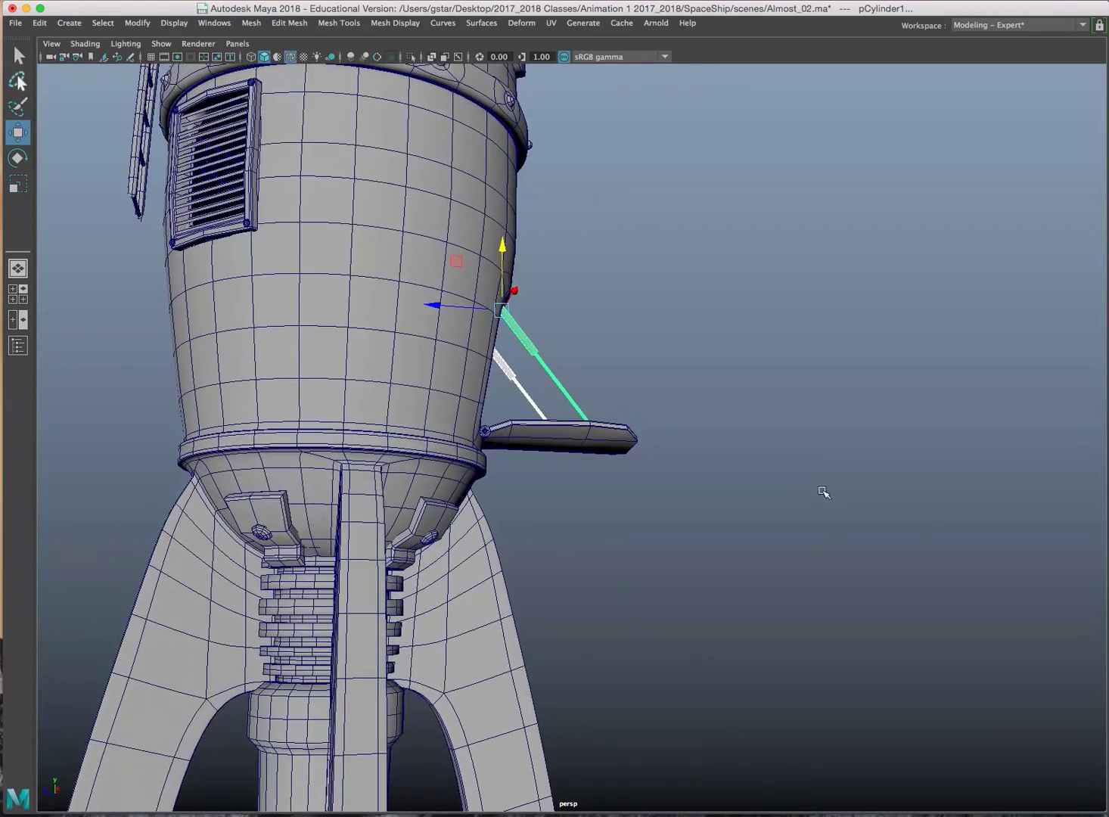
key("space")
key("space")
scroll(699, 551, "down", 5)
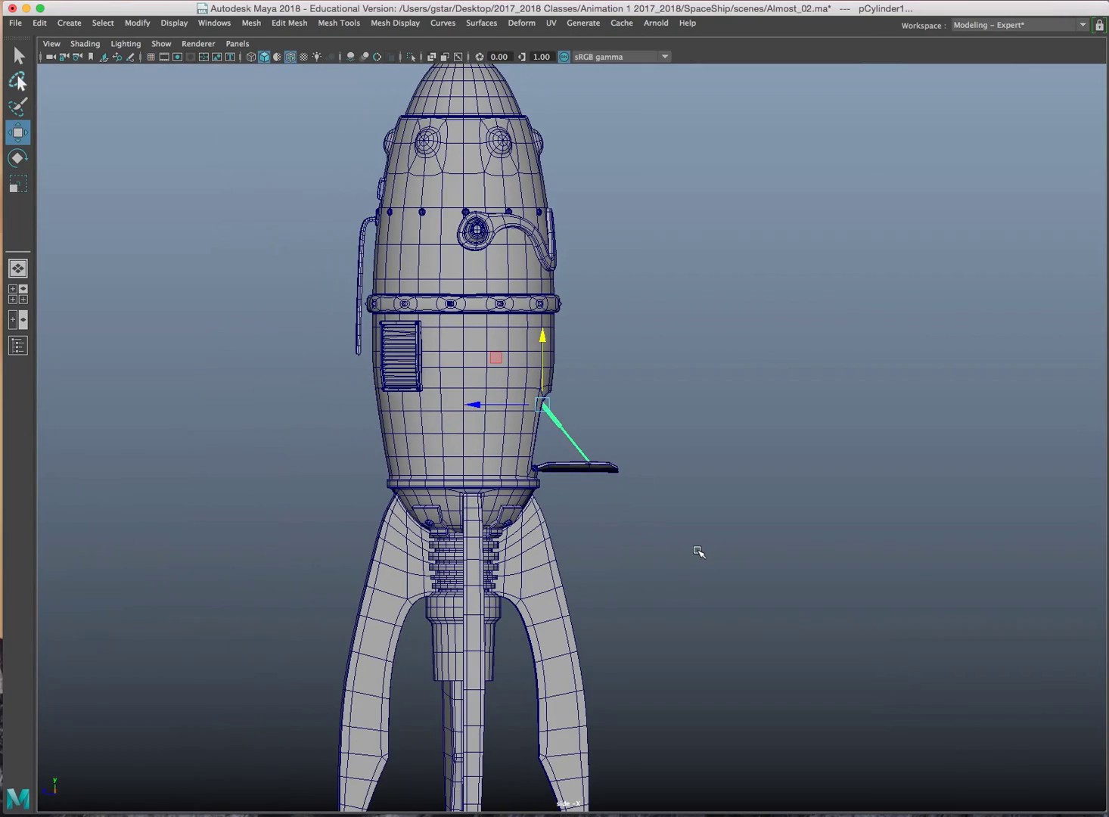
middle_click_drag(697, 550, 570, 501, "alt")
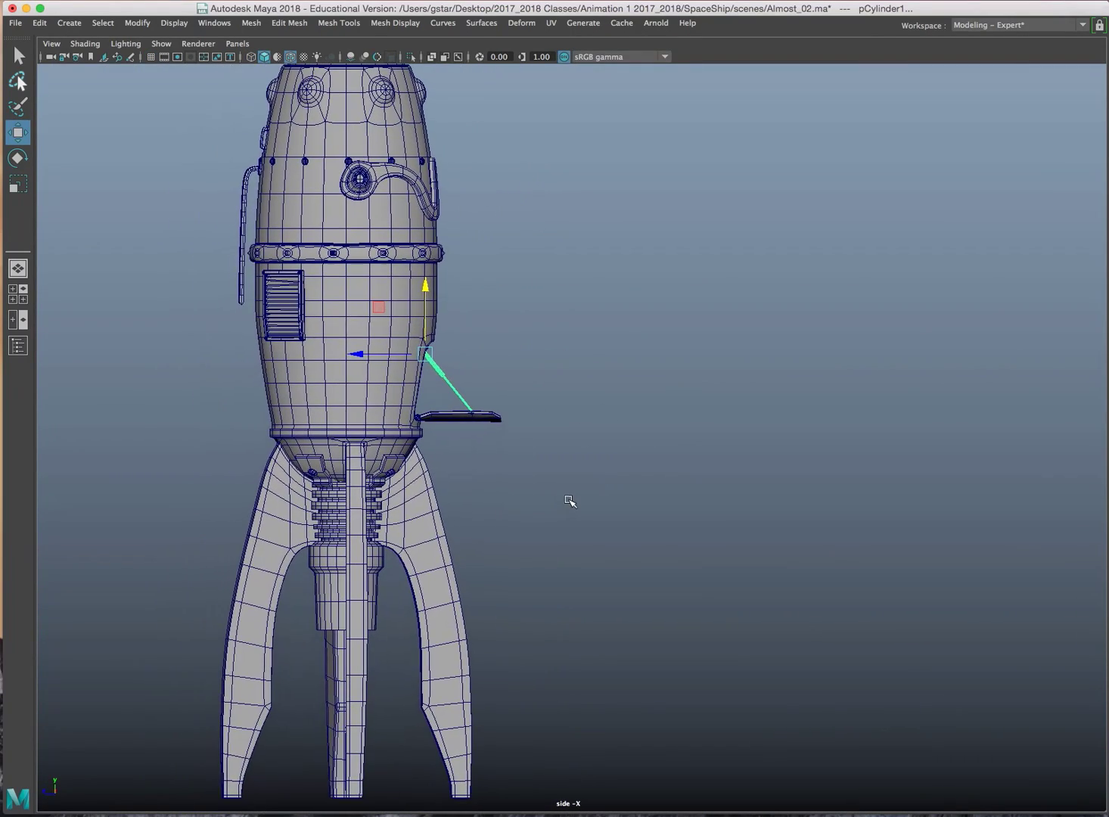
Import Platform.png from the sourceimages folder as an image plane in the side view
left_click(150, 152)
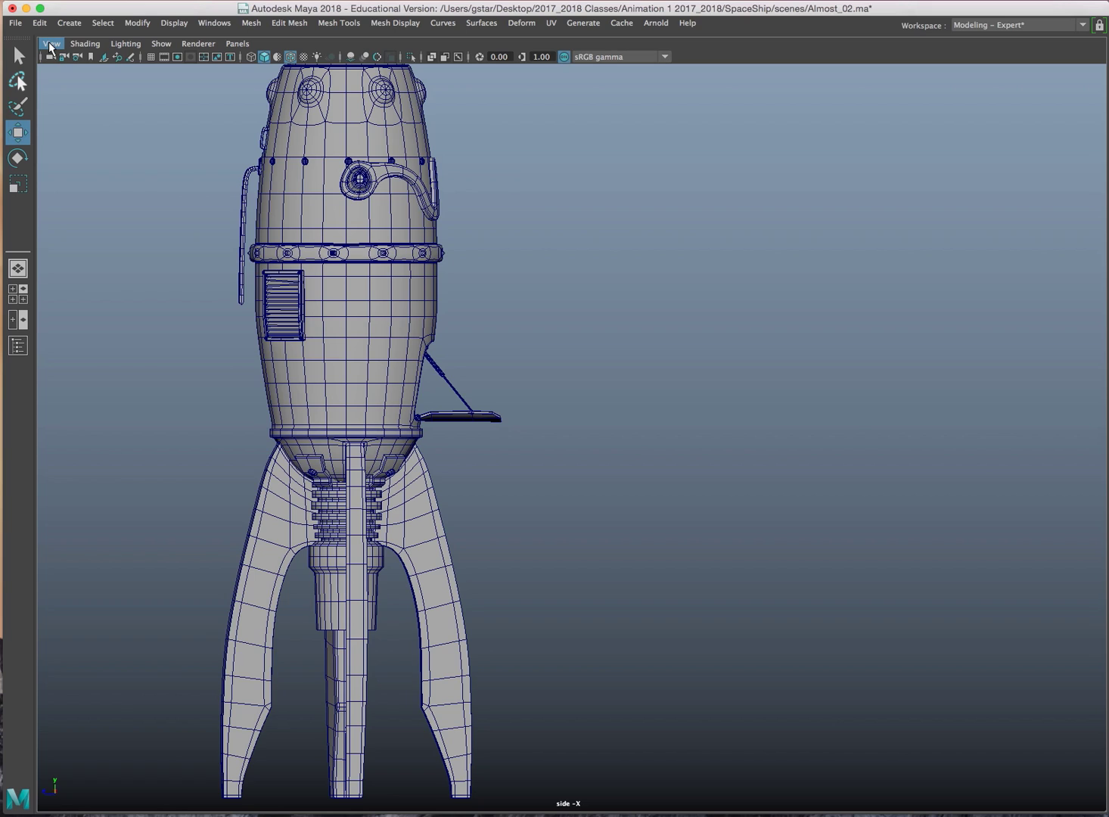
left_click(50, 44)
mouse_move(193, 353)
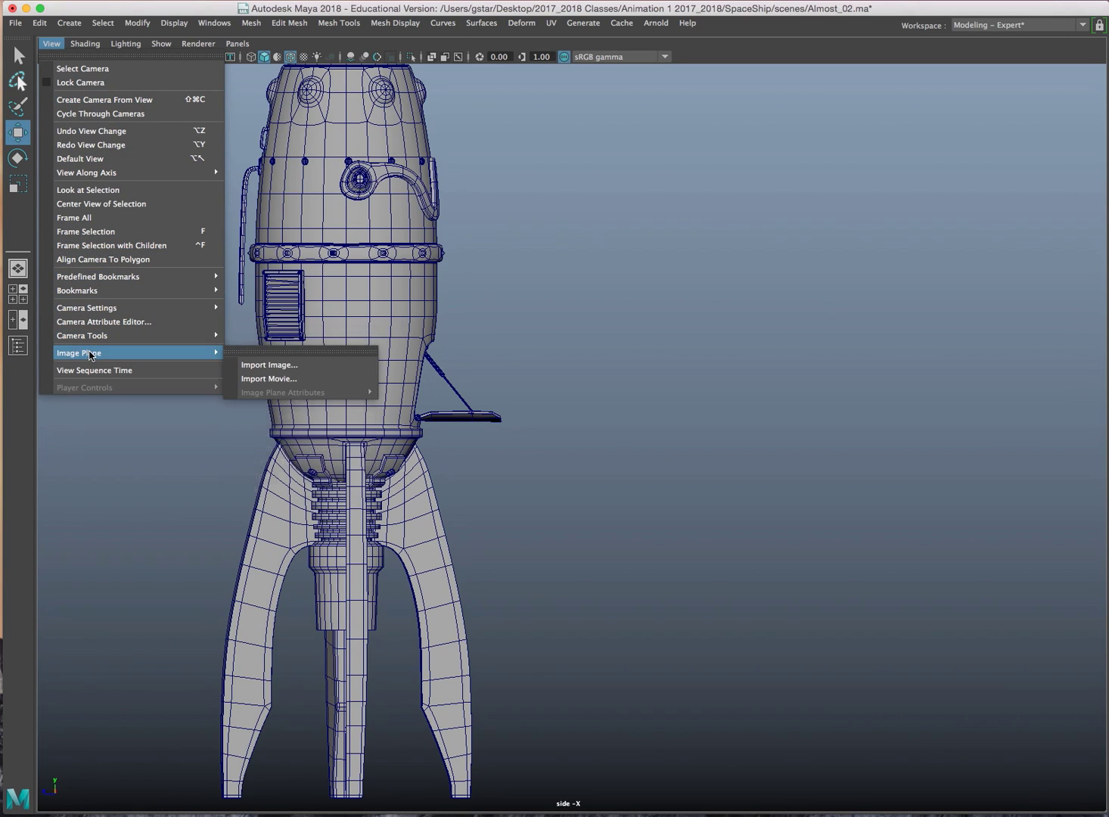
left_click(288, 368)
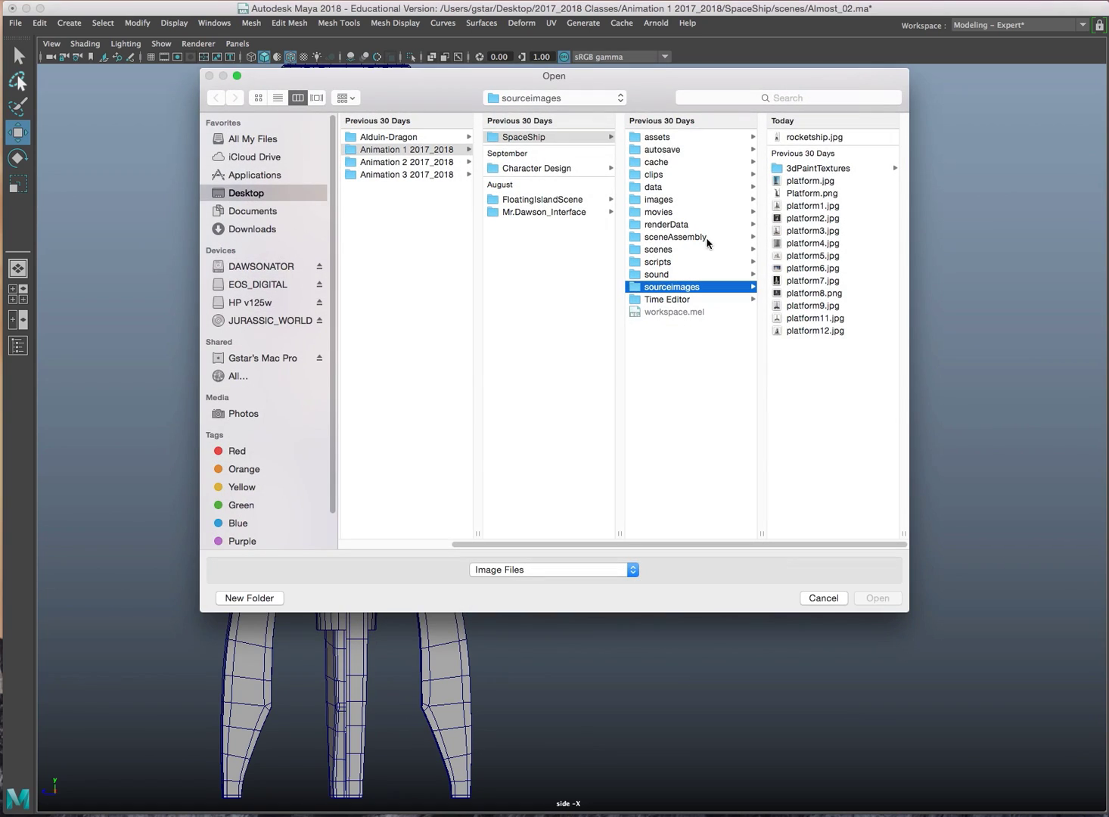
left_click(816, 139)
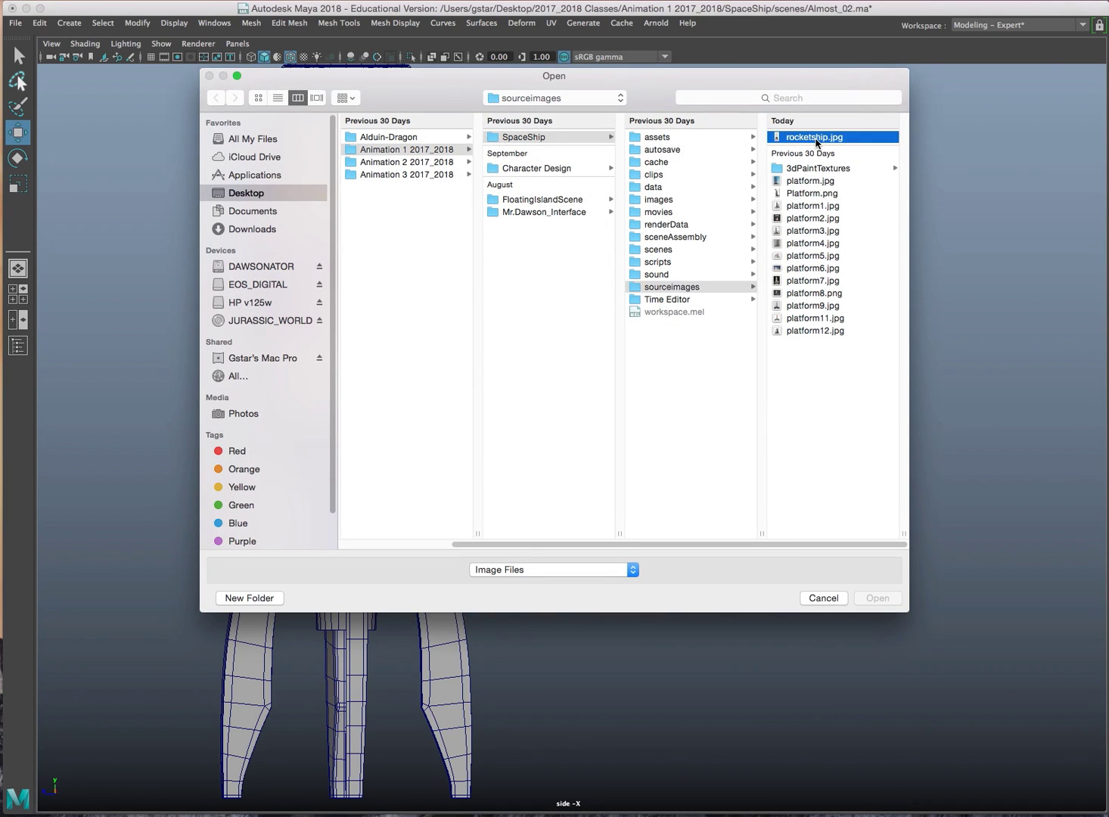
left_click(669, 199)
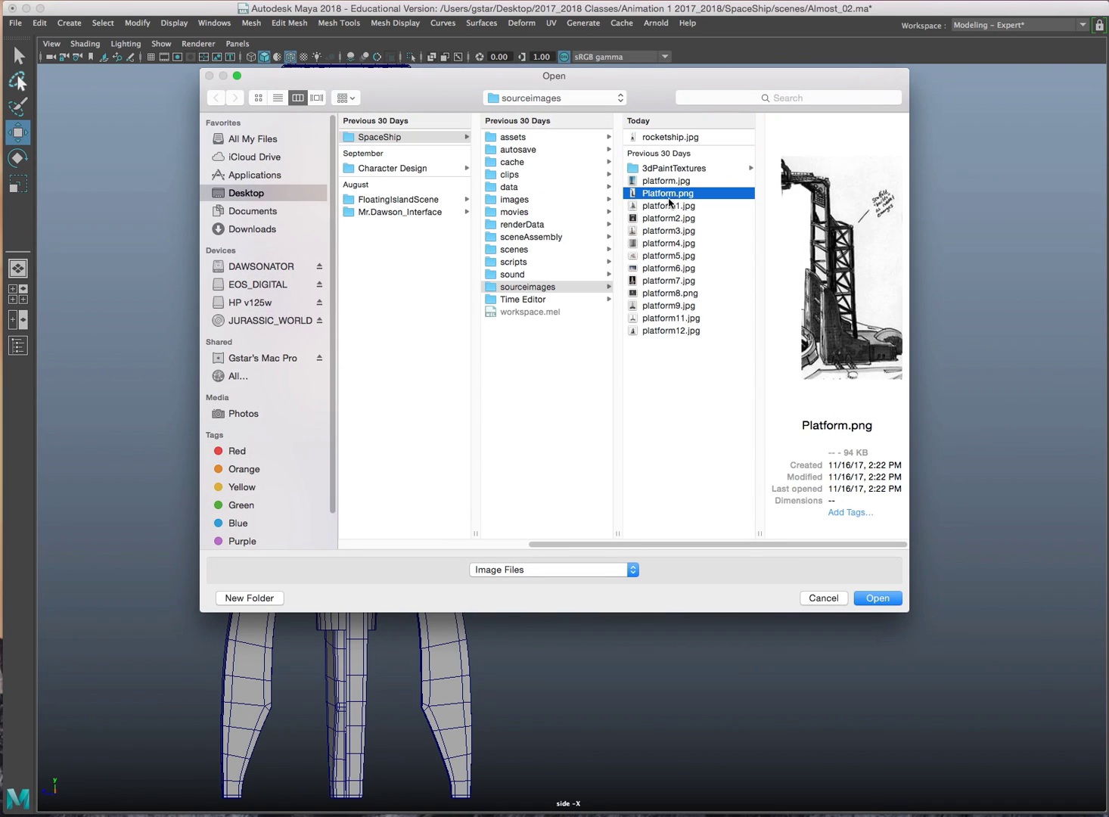
left_click(877, 599)
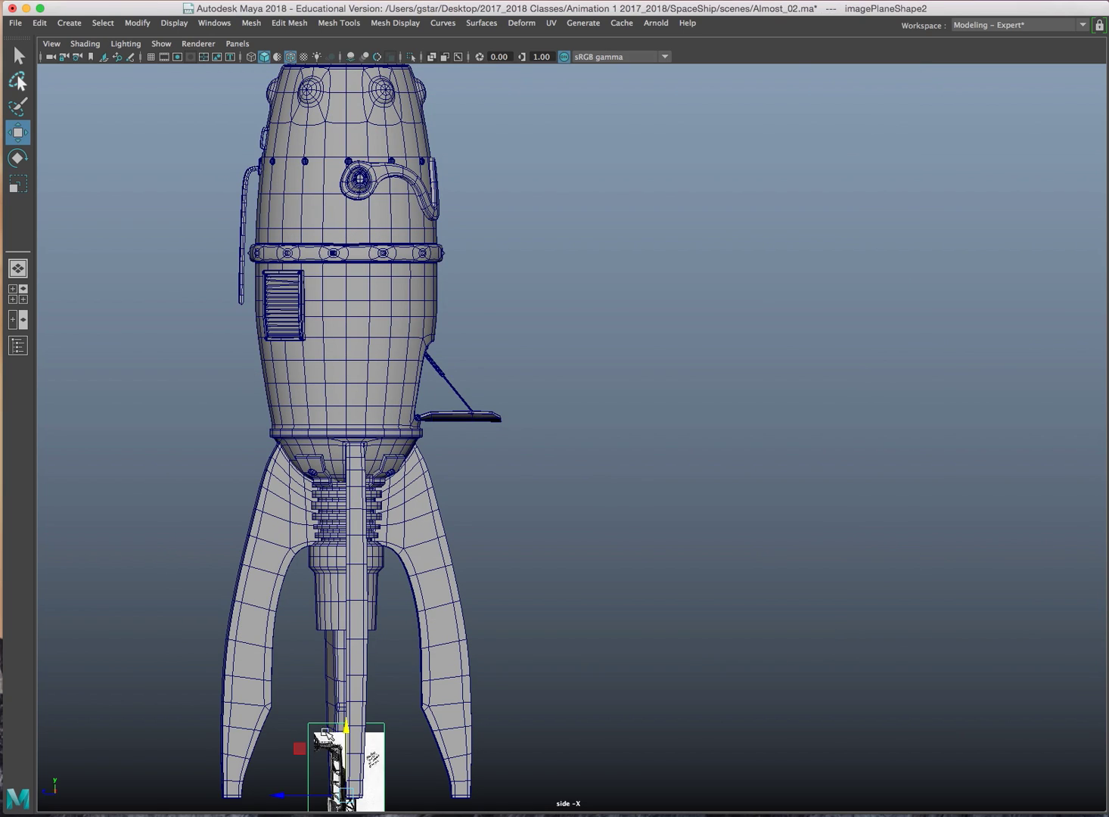
Place the platform image plane beside the rocket and enlarge it until the drawn tower's arm reaches the hatch door
left_click_drag(344, 793, 792, 619)
key("r")
key("w")
middle_click_drag(792, 619, 785, 501, "alt")
left_click_drag(617, 459, 655, 442)
key("r")
key("w")
key("r")
key("w")
scroll(779, 384, "up", 3)
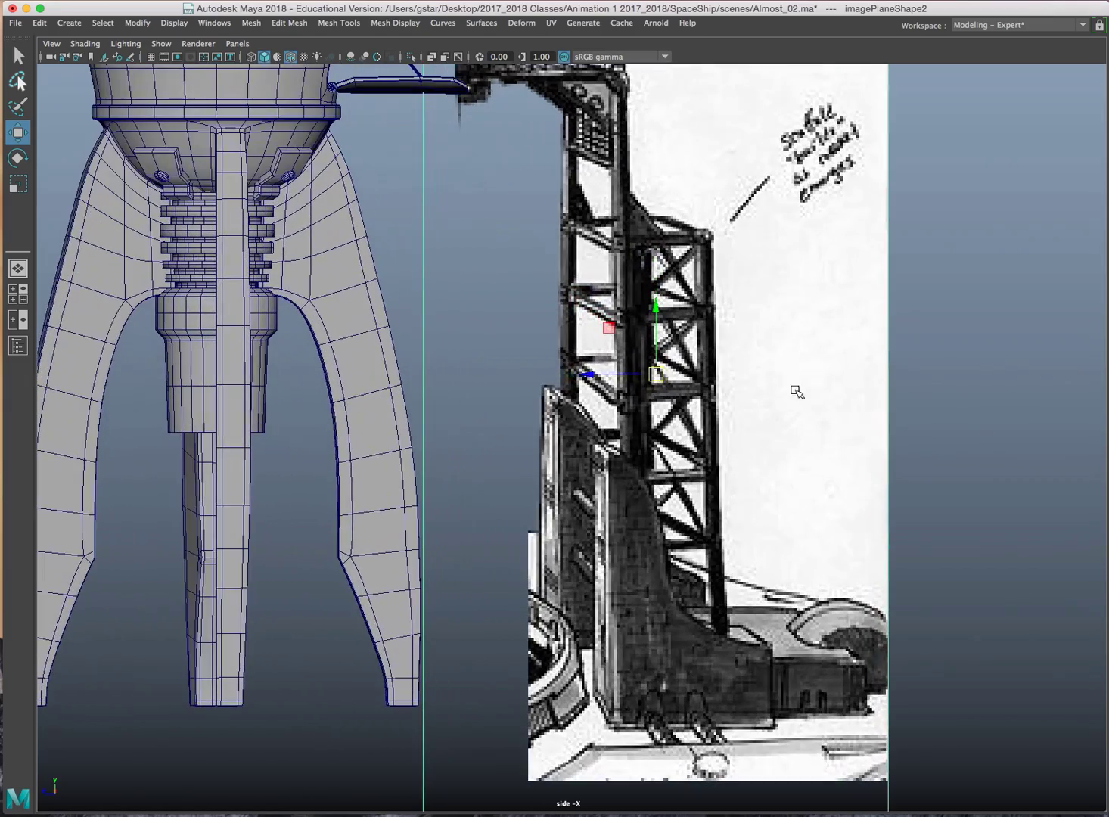
left_click(941, 422)
Examine the launch platform drawing, from the base and curved wall up to the scaffold tower's sections and upper arm
middle_click_drag(941, 425, 859, 297, "alt")
scroll(845, 370, "up", 5)
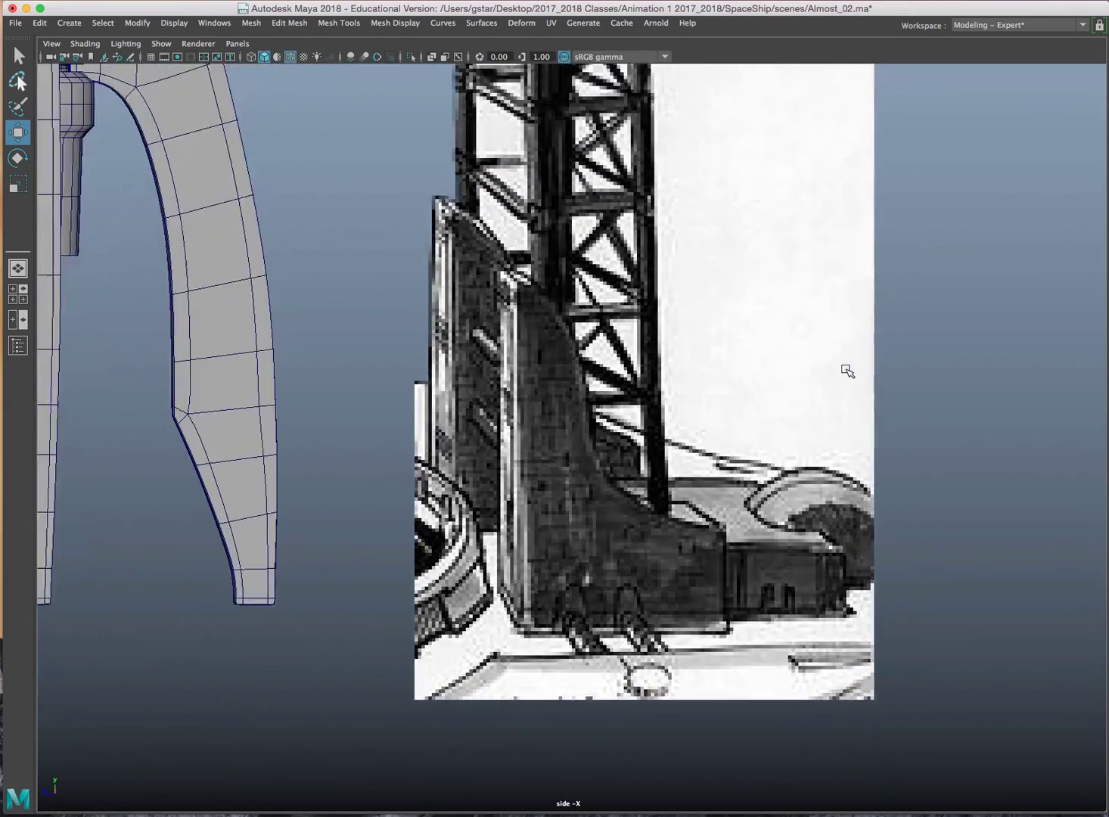
middle_click_drag(737, 431, 651, 382, "alt")
scroll(726, 376, "down", 3)
left_click(726, 376)
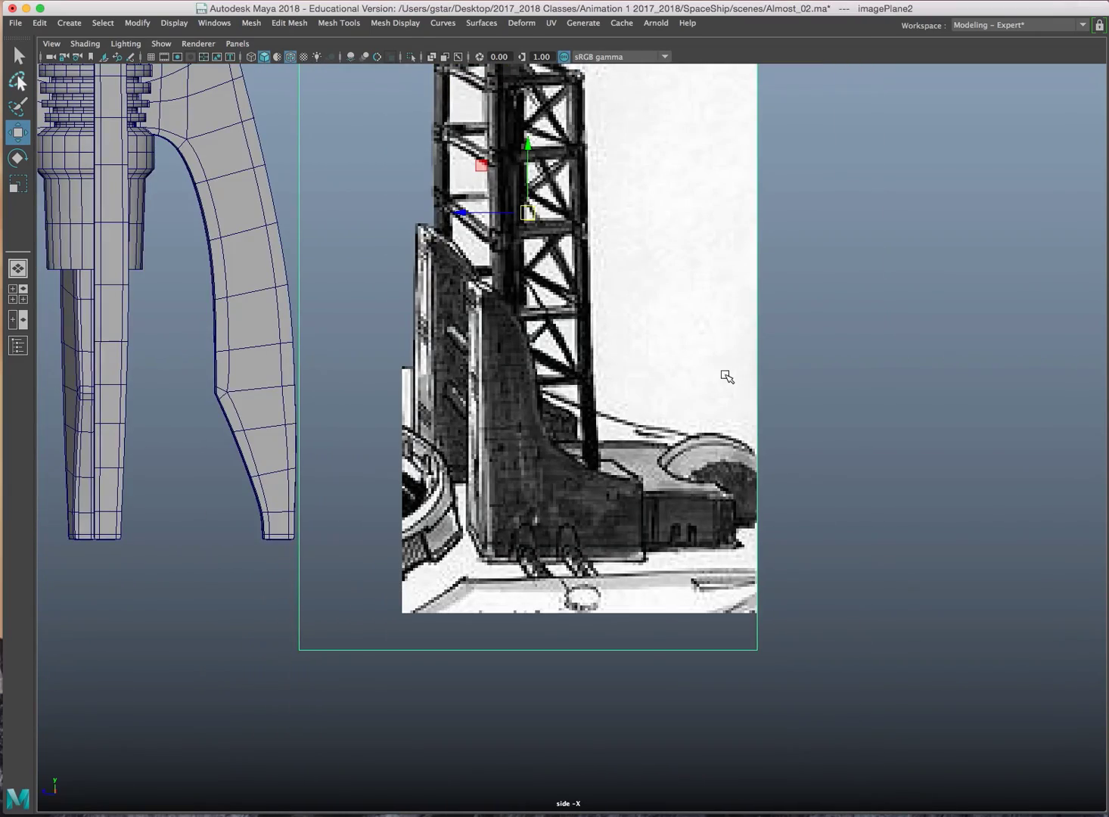
scroll(719, 437, "up", 5)
middle_click_drag(674, 329, 670, 525, "alt")
middle_click_drag(614, 206, 649, 485, "alt")
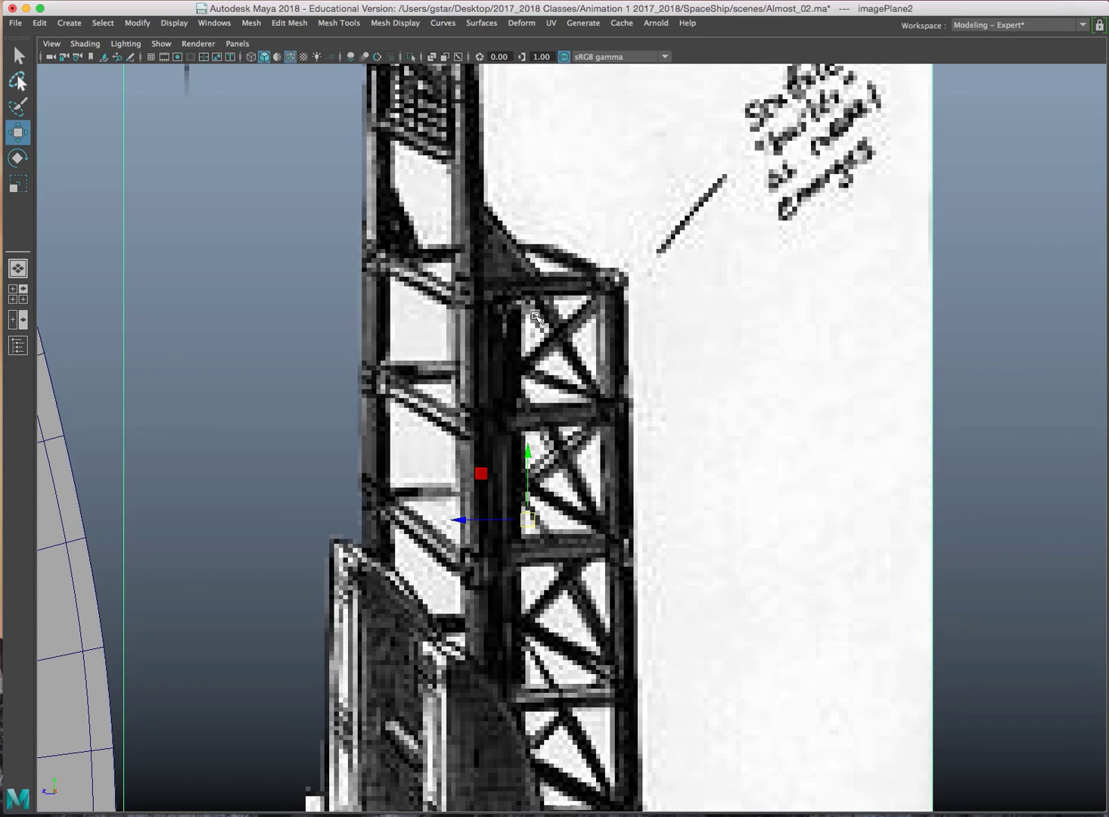
middle_click_drag(564, 433, 560, 561, "alt")
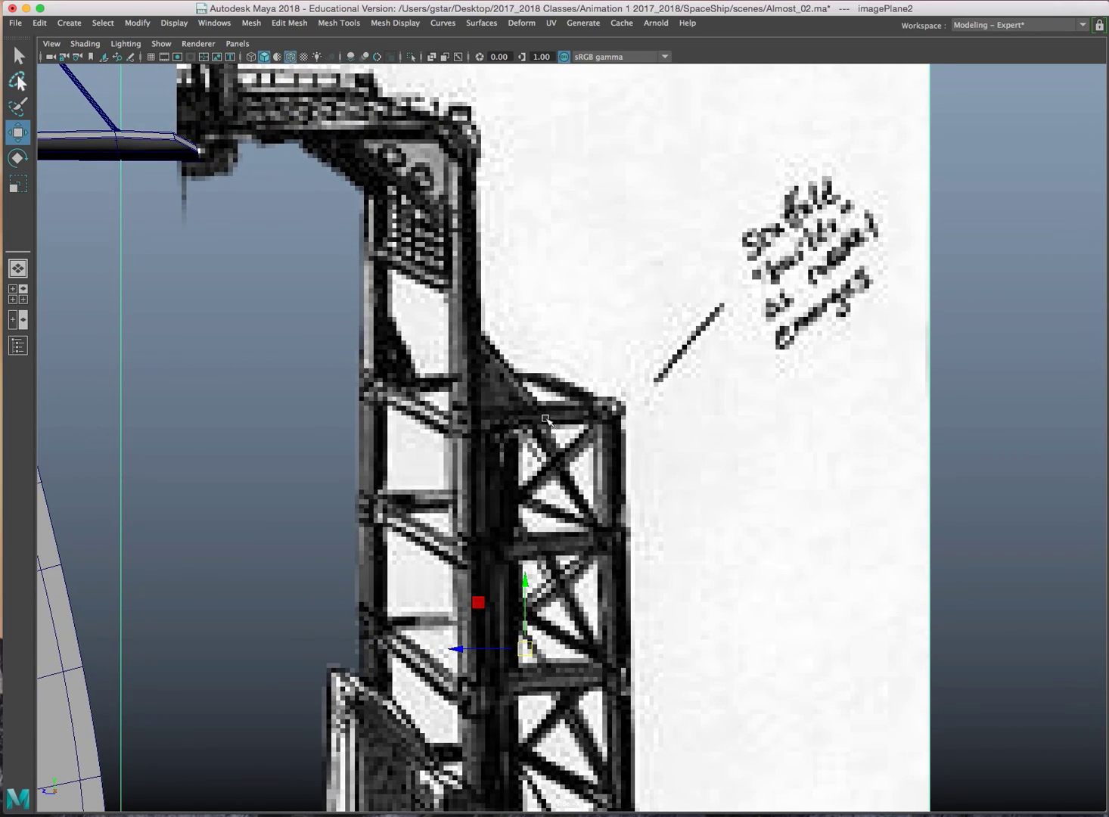
middle_click_drag(567, 465, 558, 429, "alt")
scroll(557, 429, "up", 3)
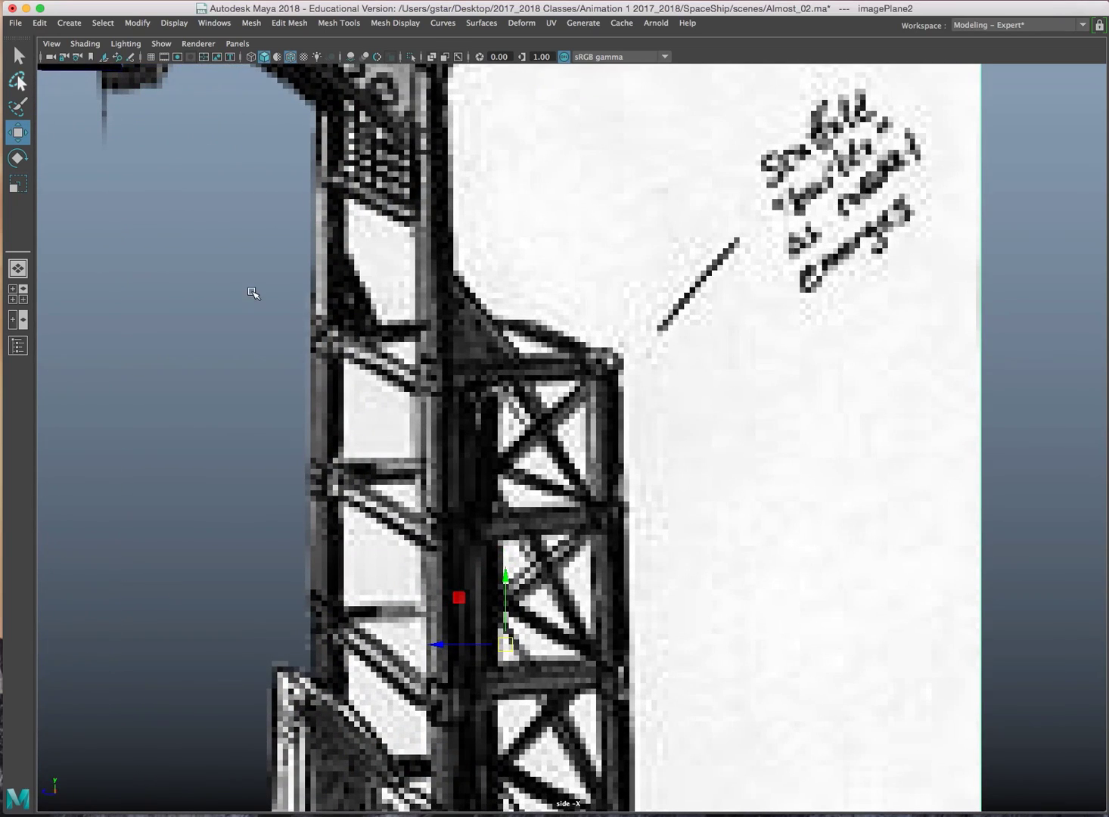
Circle one scaffold section with a magenta Grease Pencil stroke, and delete the annotation frame
left_click(130, 56)
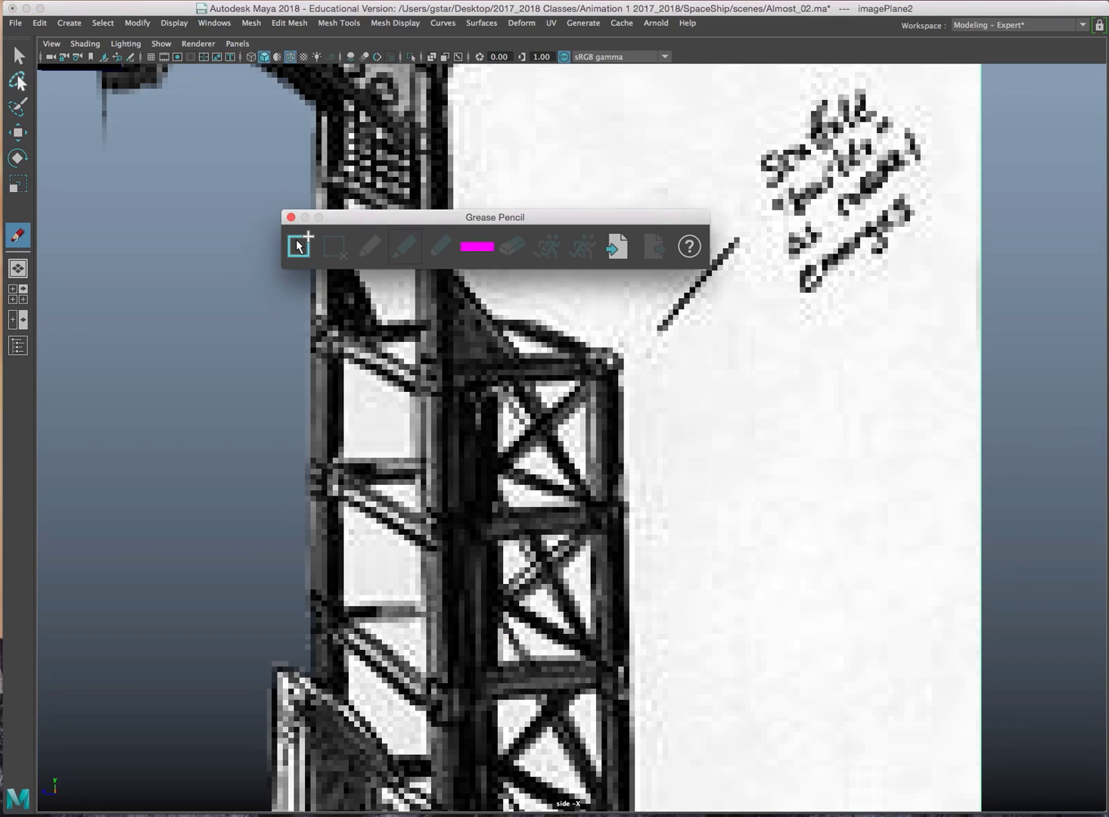
mouse_move(238, 293)
left_mouse_down()
mouse_move(483, 292)
mouse_move(673, 337)
mouse_move(663, 515)
mouse_move(468, 546)
mouse_move(284, 480)
left_mouse_up()
left_click_drag(232, 323, 237, 293)
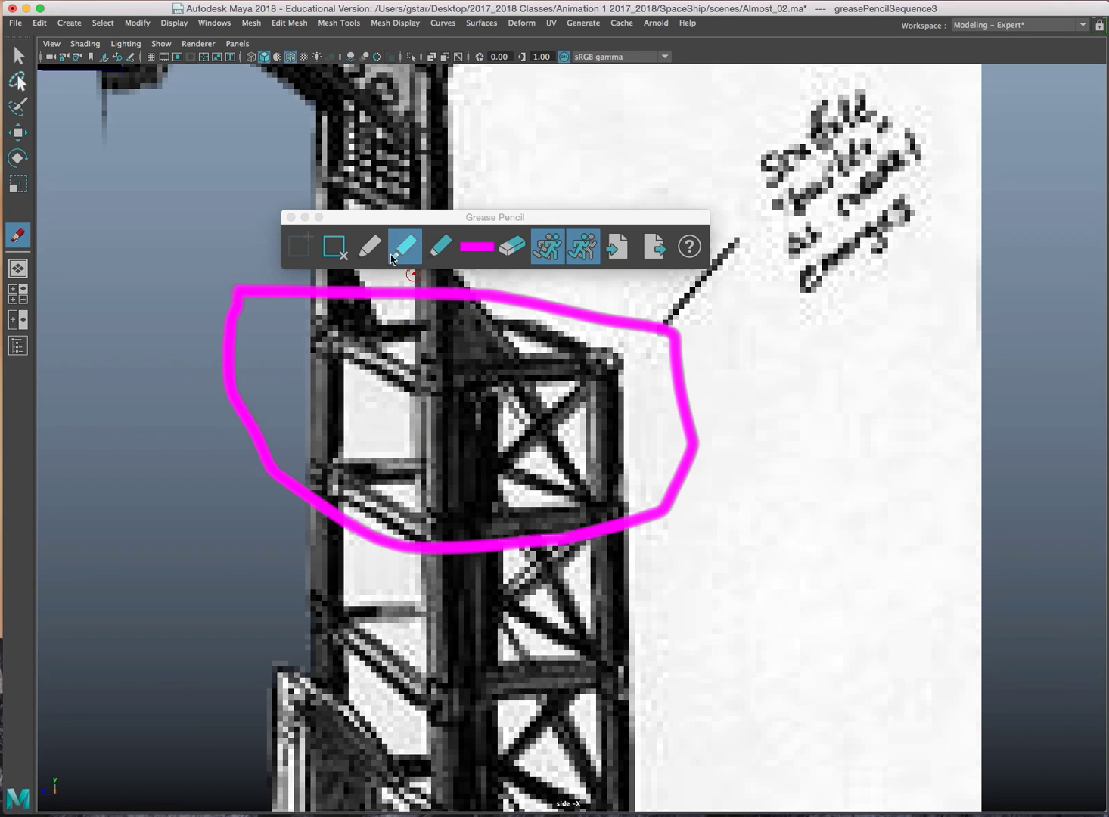
left_click(333, 246)
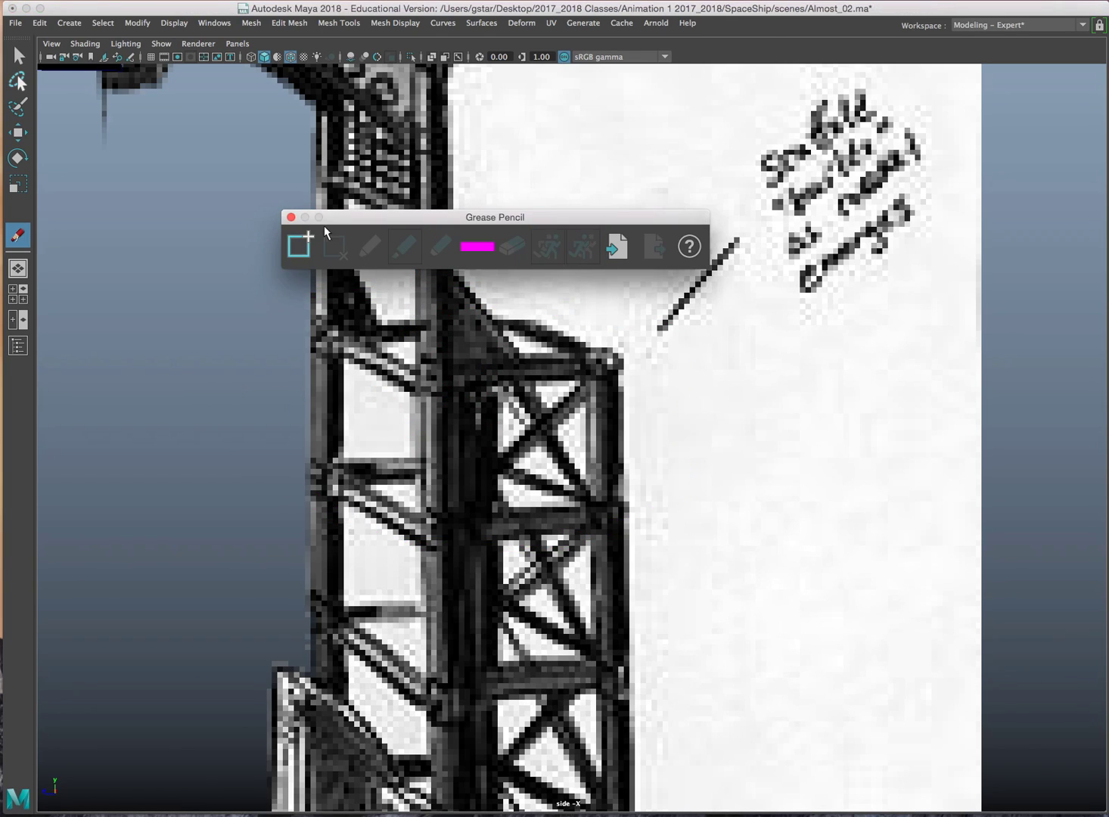
left_click(290, 218)
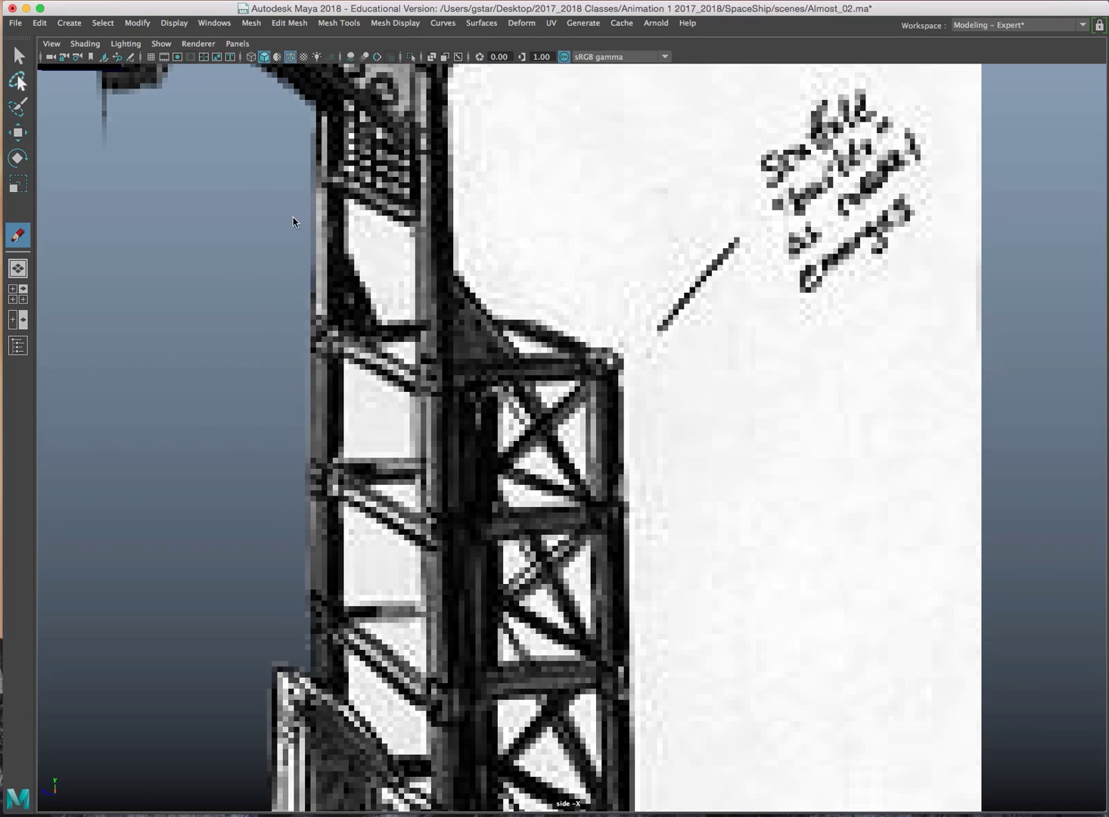
mouse_move(490, 449)
middle_mouse_down("alt")
mouse_move(470, 322)
mouse_move(478, 292)
middle_mouse_up("alt")
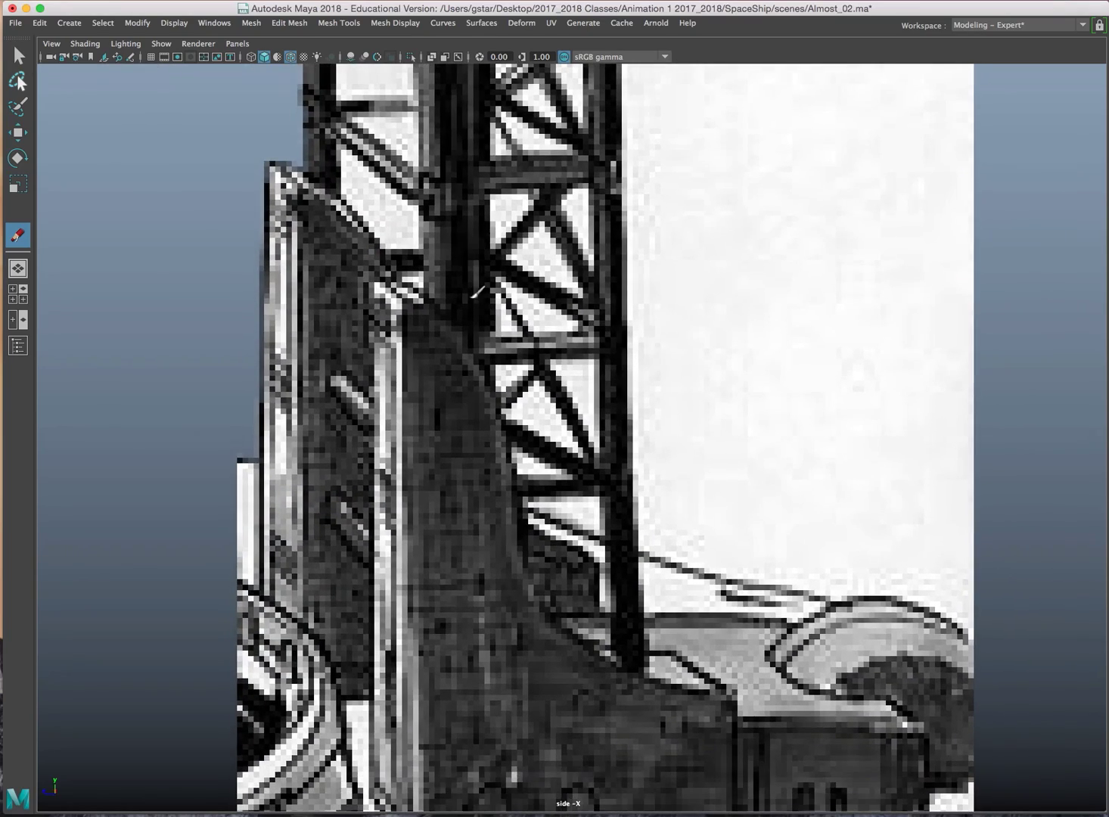
Examine the scaffold tower's vertical posts and cross braces in the platform drawing, from the base wall up to the top arm
right_click_drag(474, 443, 442, 586, "alt")
middle_click_drag(443, 587, 450, 709, "alt")
key("w")
scroll(487, 592, "down", 4)
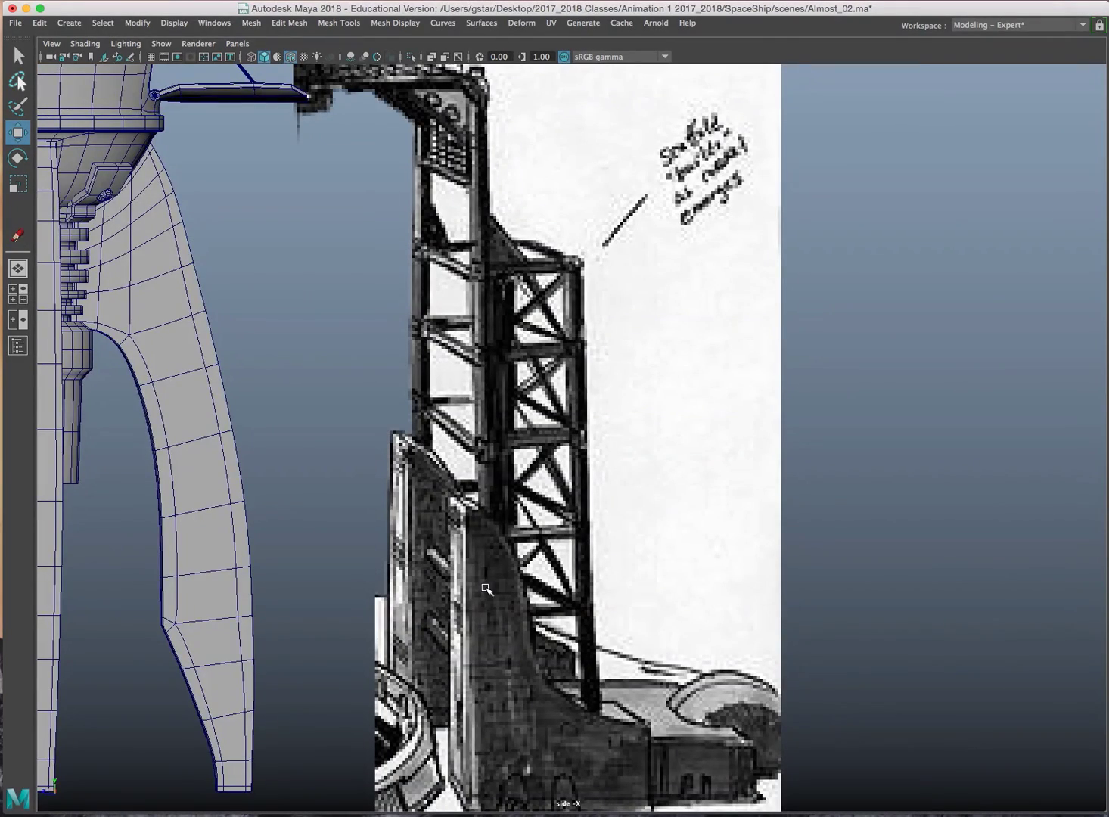
scroll(487, 403, "up", 1)
middle_click_drag(473, 274, 468, 392, "alt")
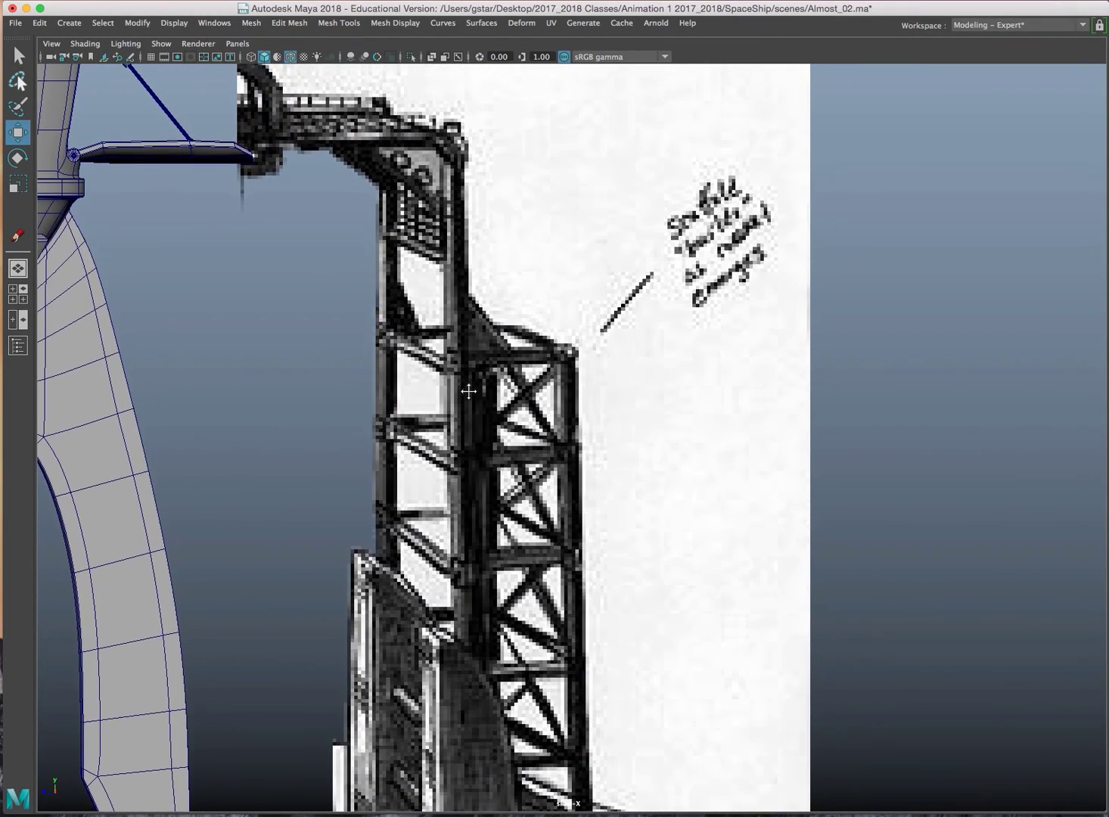
scroll(476, 312, "up", 2)
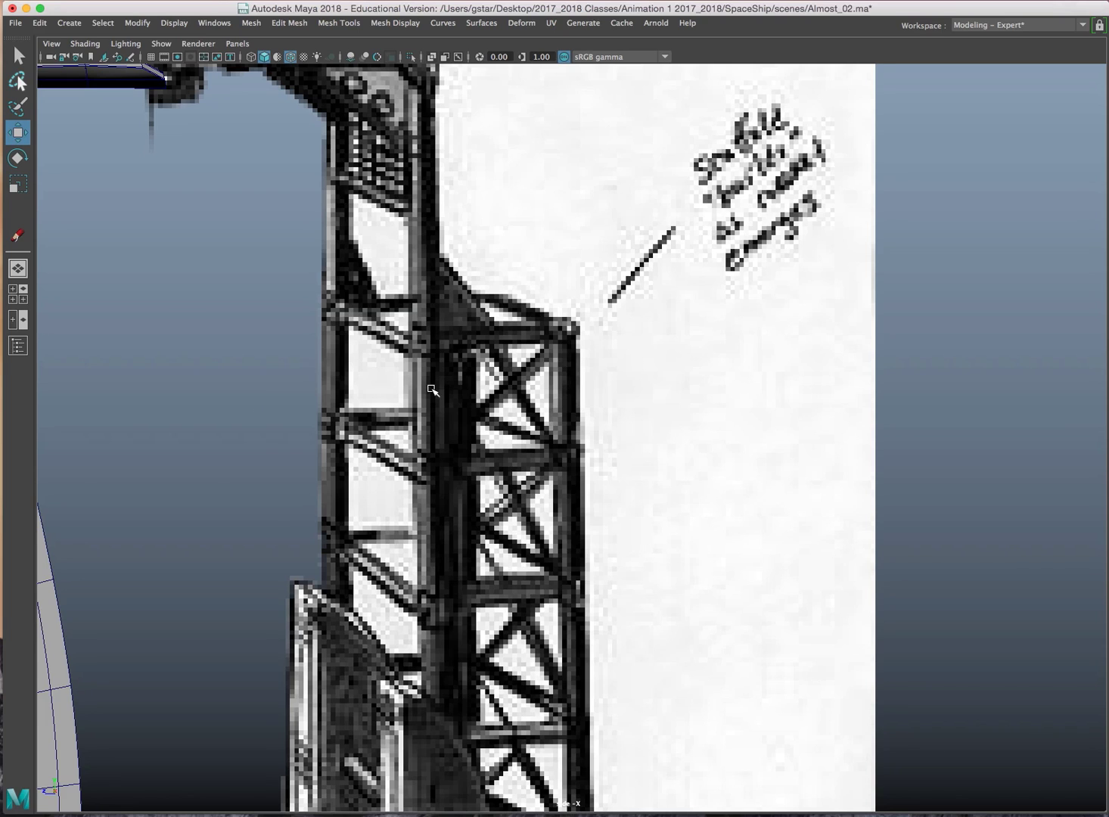
scroll(432, 390, "down", 3)
scroll(393, 303, "up", 3)
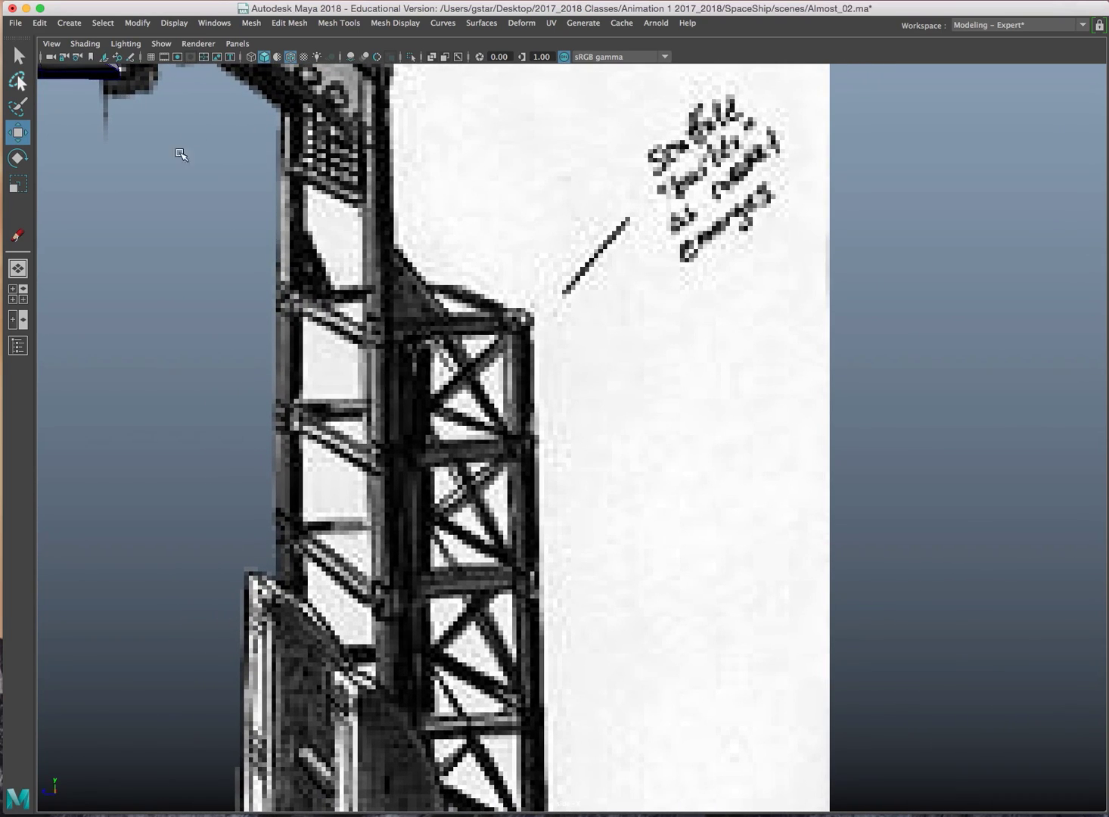
Circle the tower's middle post and sketch an I-beam cross-section beside it in magenta Grease Pencil, and delete the annotation frame
left_click(130, 57)
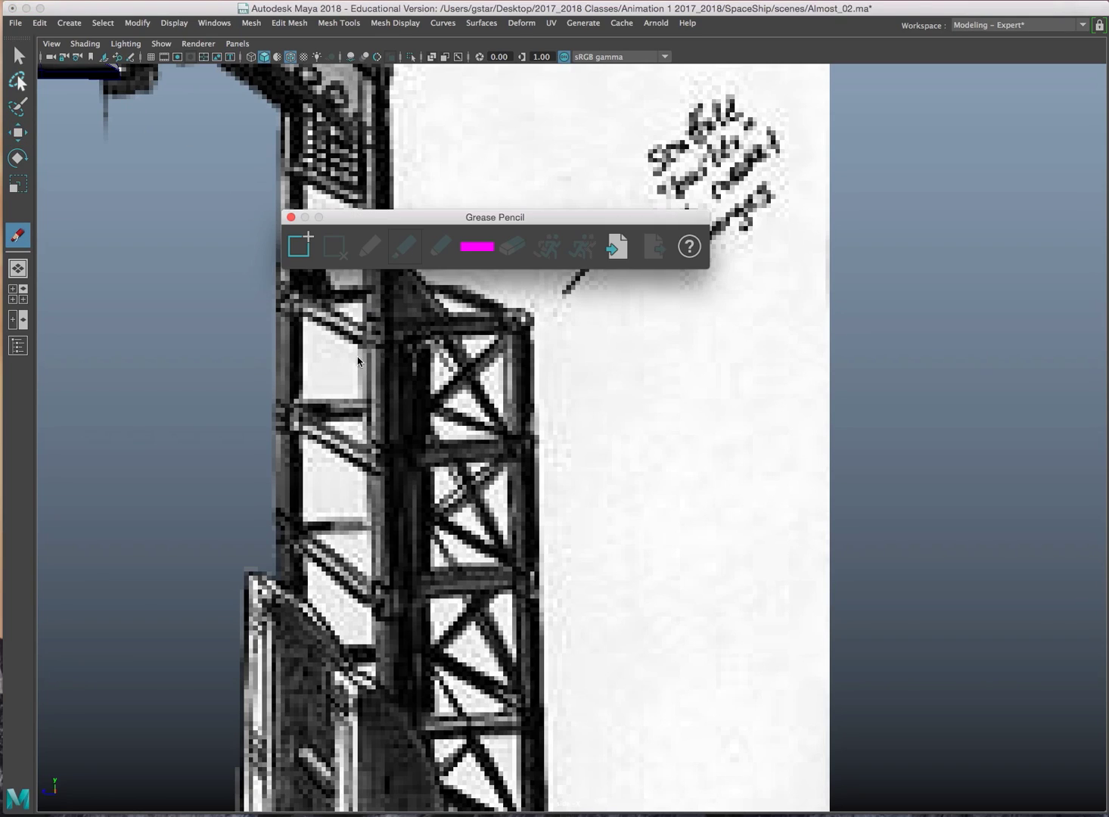
left_click_drag(395, 337, 420, 385)
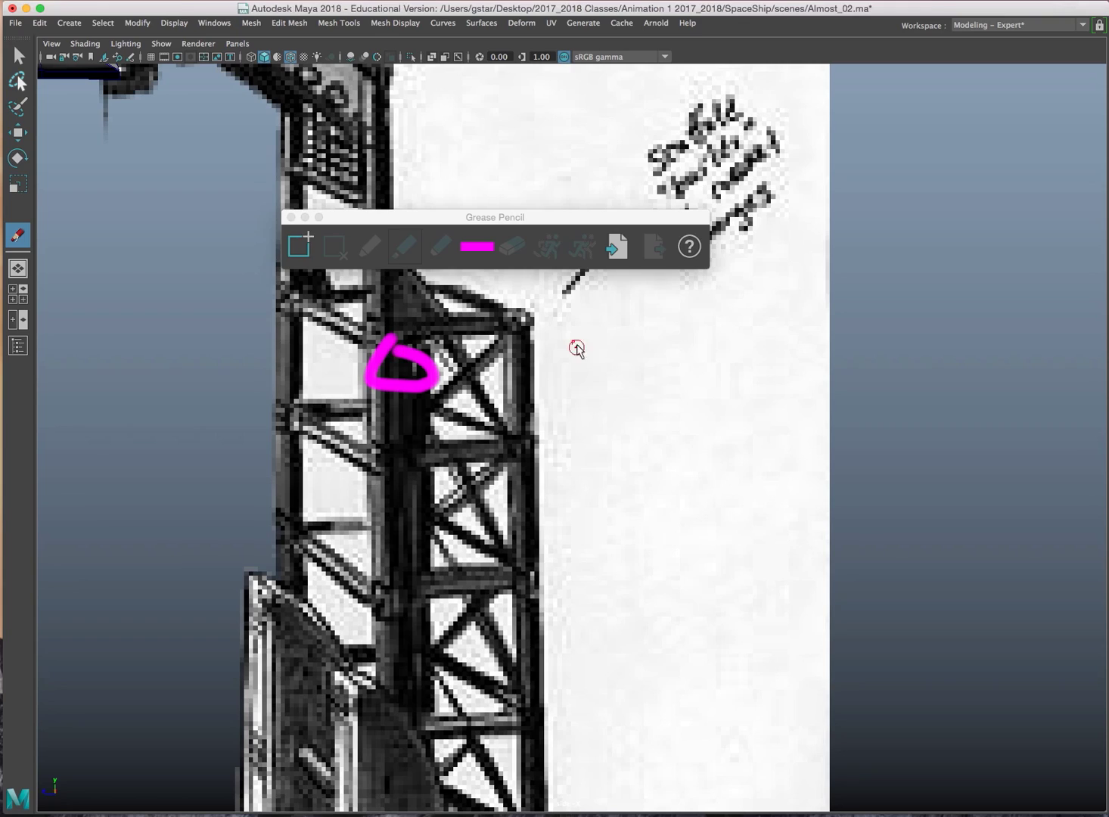
left_click_drag(573, 333, 642, 332)
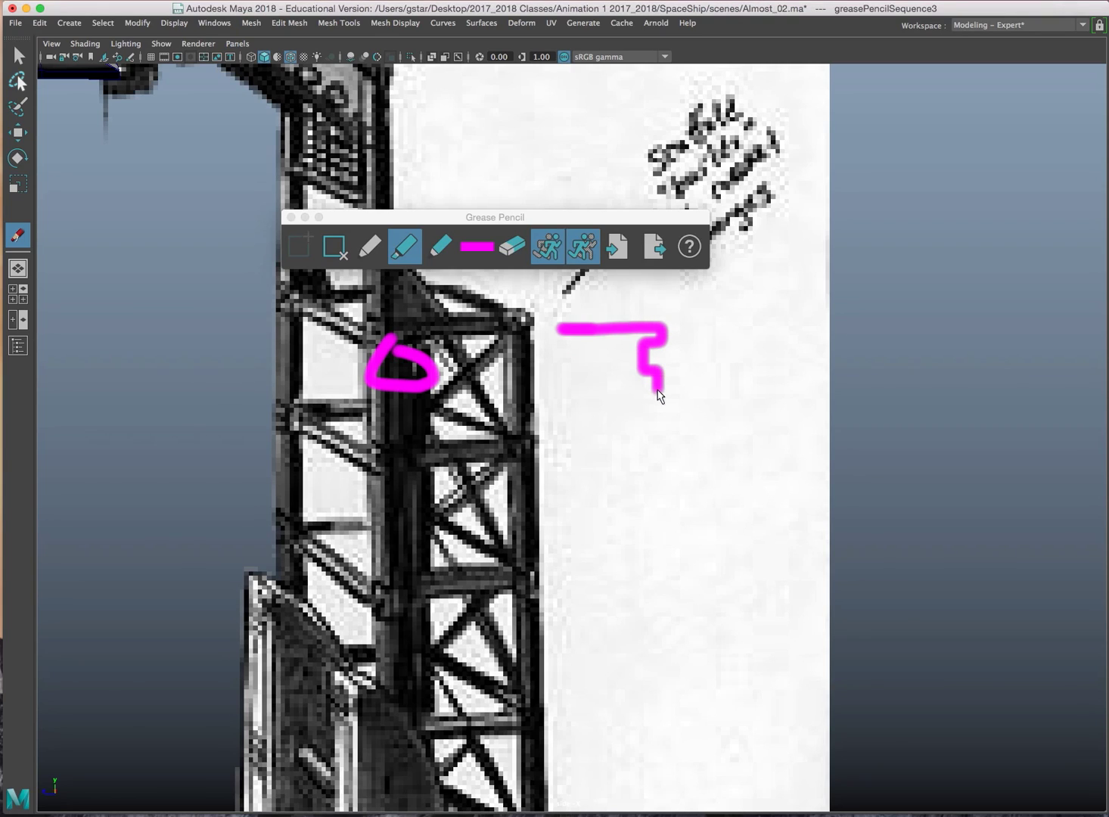
left_click_drag(660, 395, 572, 394)
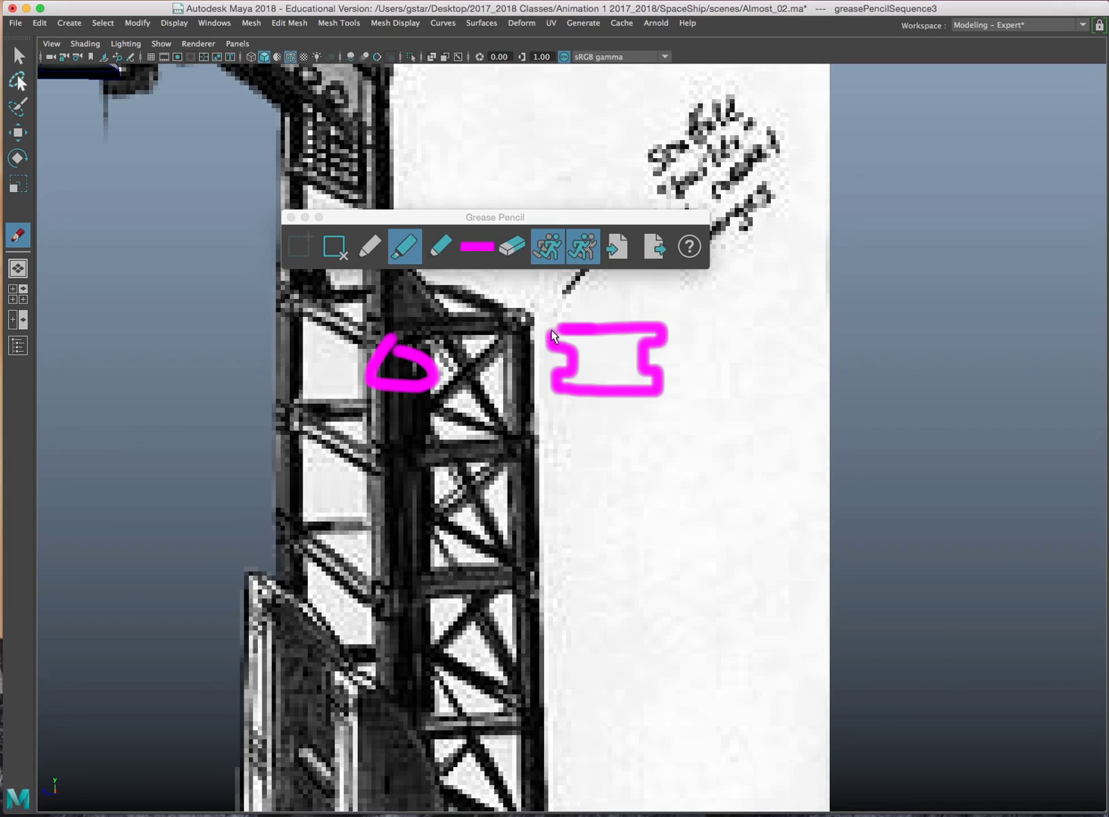
left_click(335, 248)
left_click(291, 217)
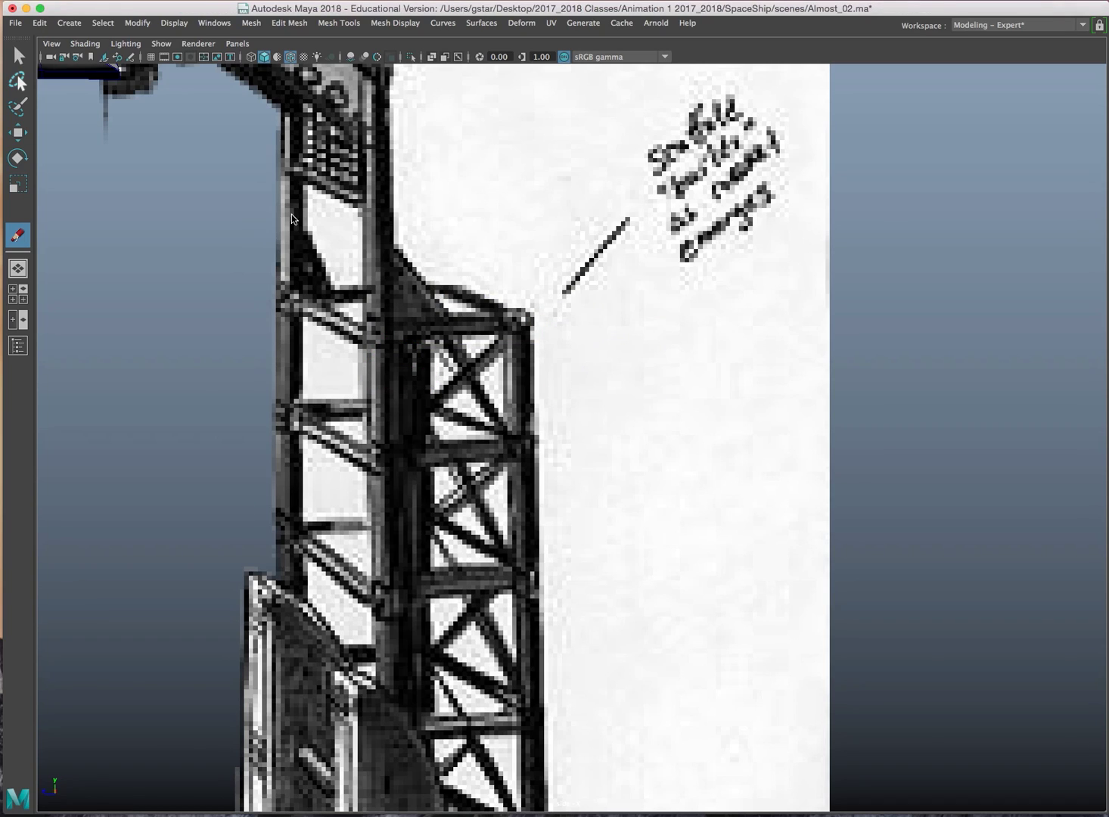
Create a small rectangular polygon cube beside the drawn tower and move it sideways, clear of the image plane
left_click(76, 25)
mouse_move(113, 72)
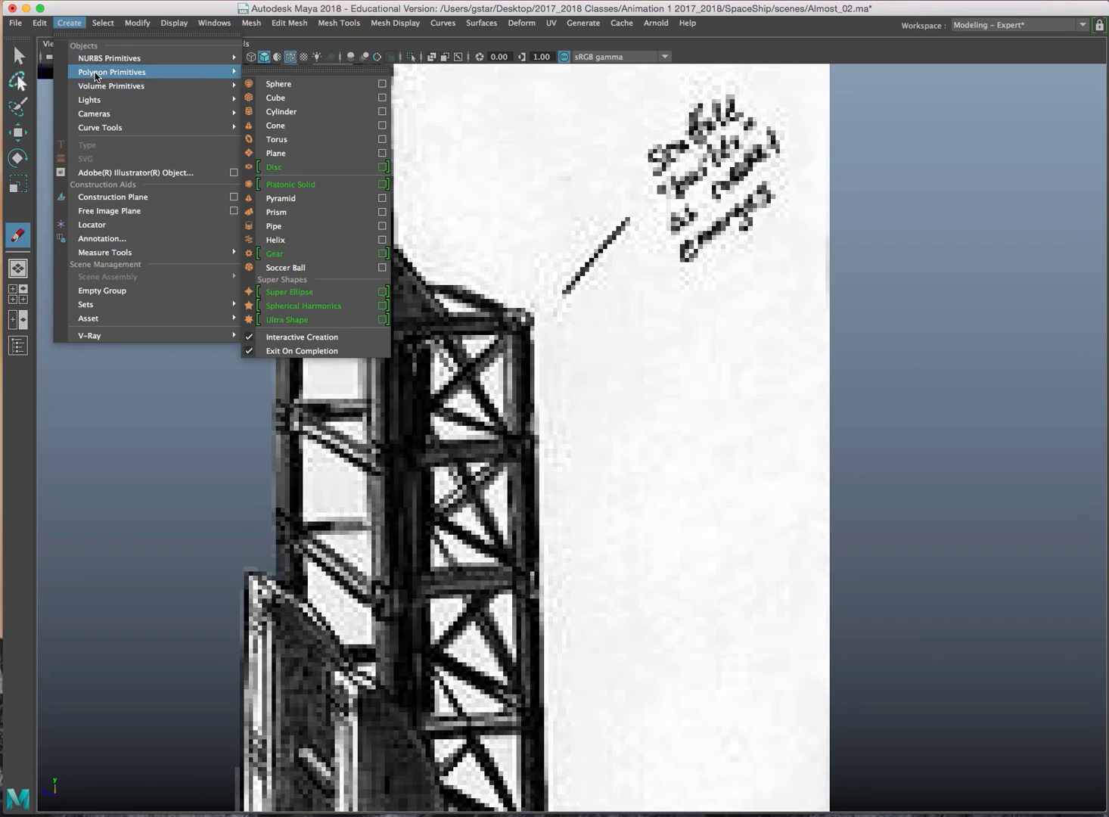
left_click(291, 96)
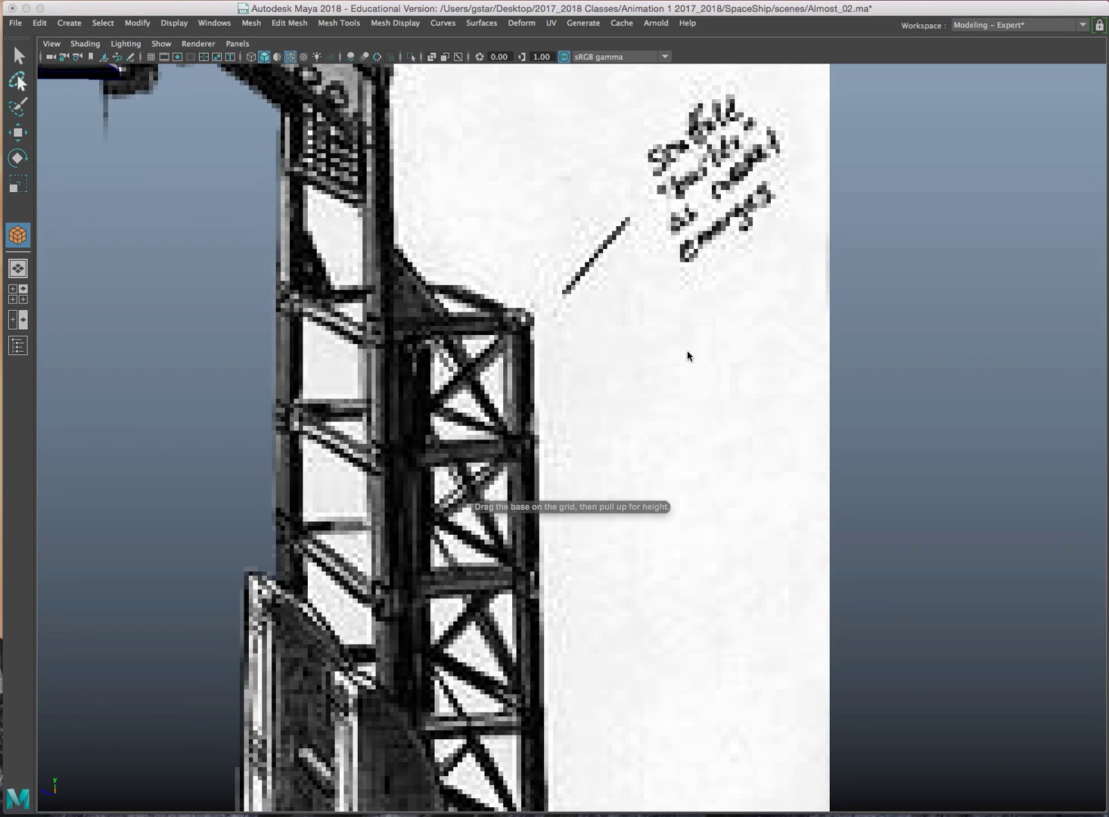
mouse_move(625, 335)
left_mouse_down()
mouse_move(657, 354)
mouse_move(637, 331)
left_mouse_up()
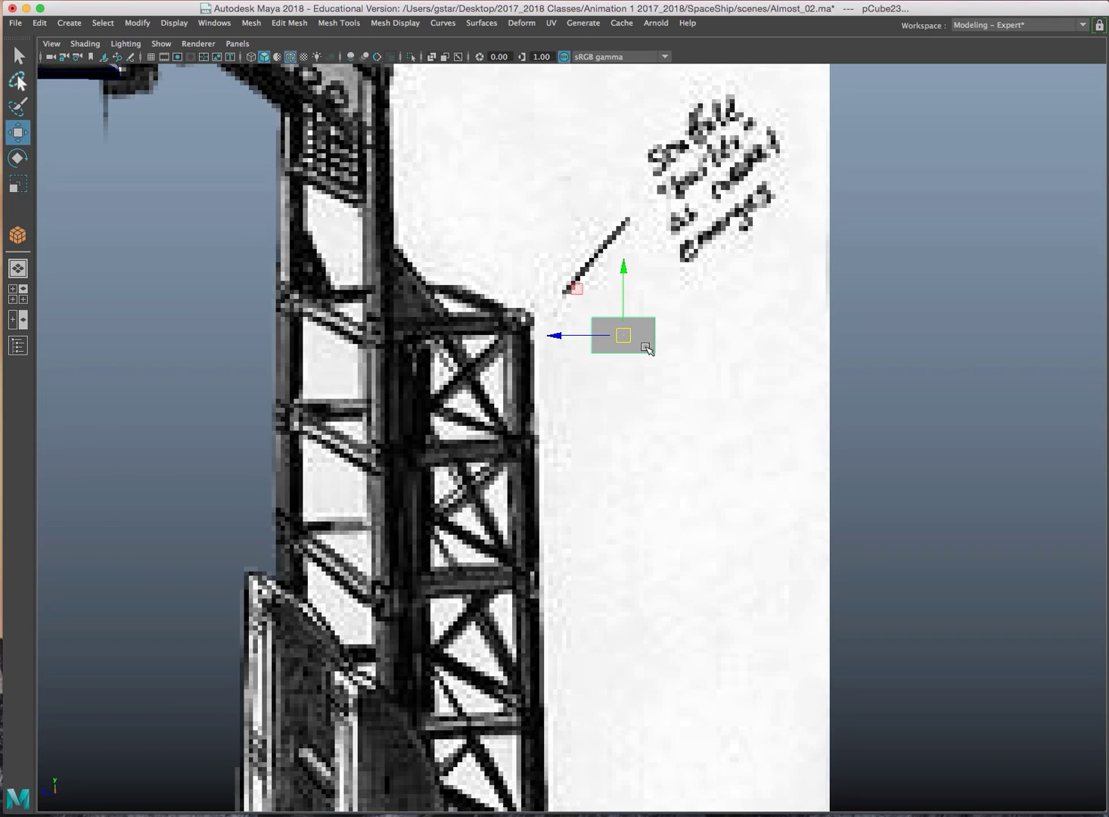
scroll(647, 348, "down", 3)
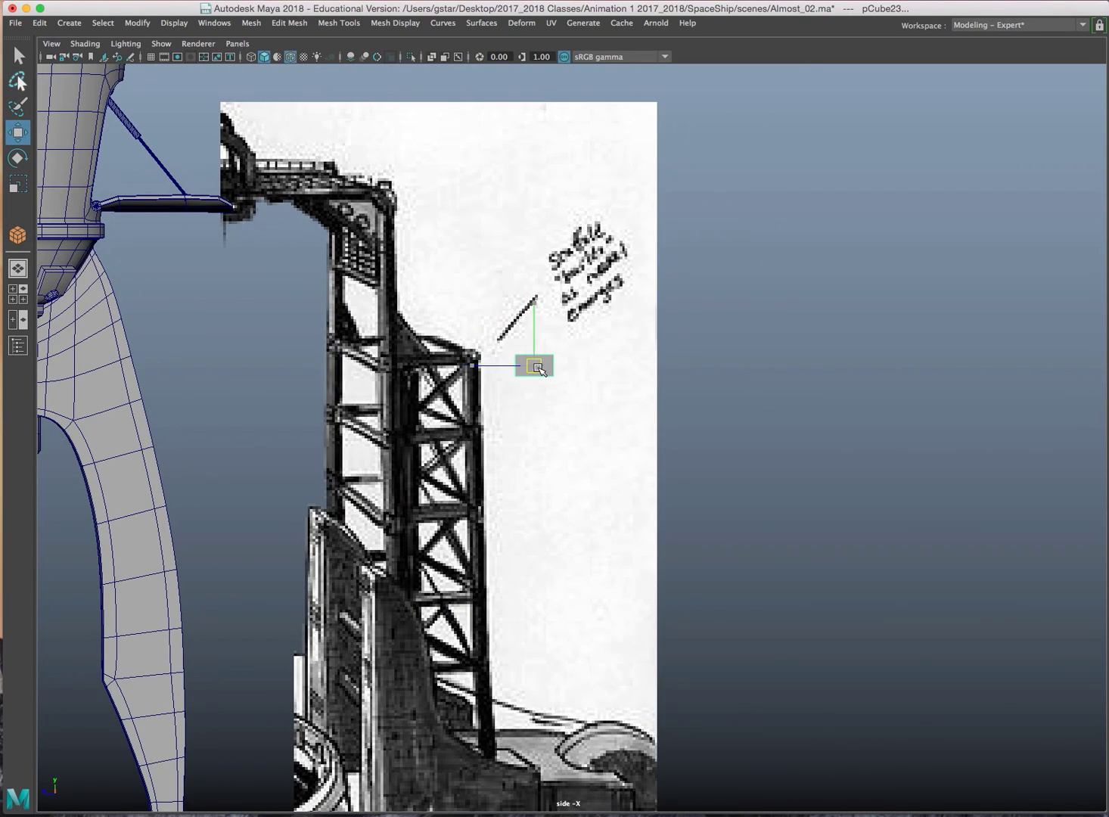
left_click_drag(501, 369, 686, 369)
middle_click_drag(728, 374, 609, 364, "alt")
Insert 2 evenly spaced horizontal edge loops around the cube using the Insert Edge Loop Tool's Multiple edge loops option
scroll(625, 381, "up", 10)
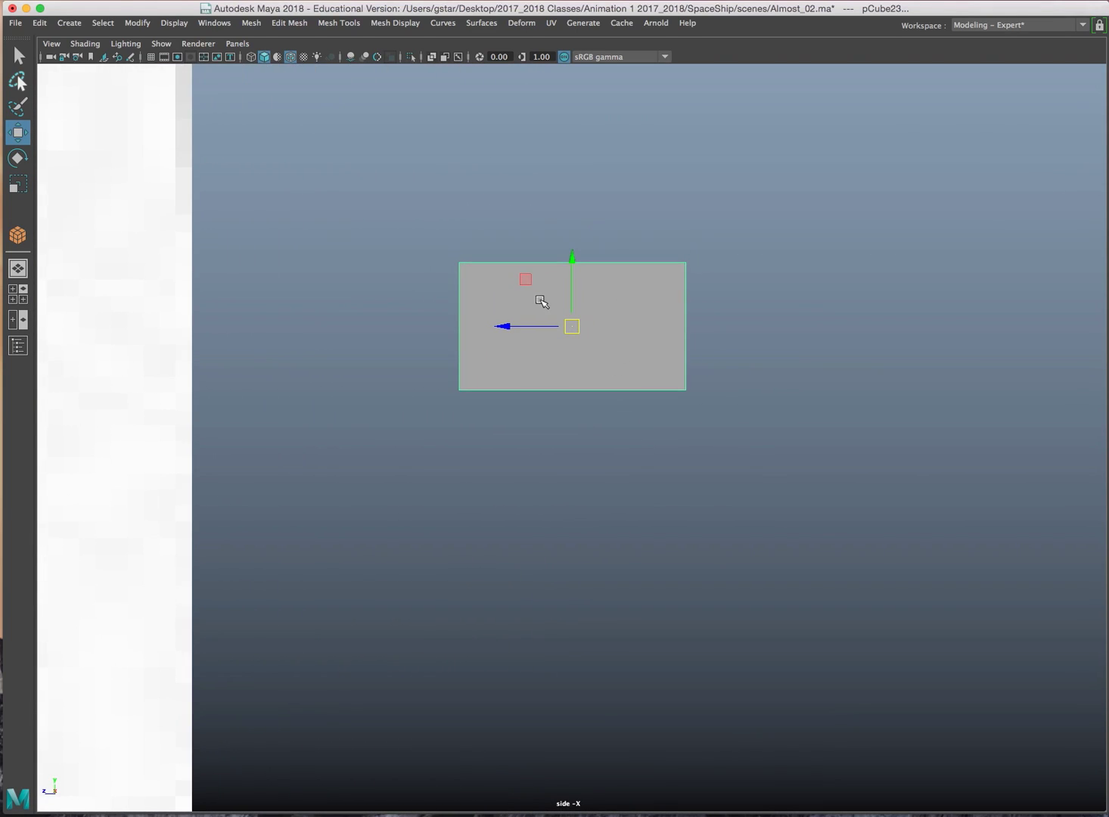
right_click(509, 301)
right_click_drag(503, 299, 465, 322, "shift")
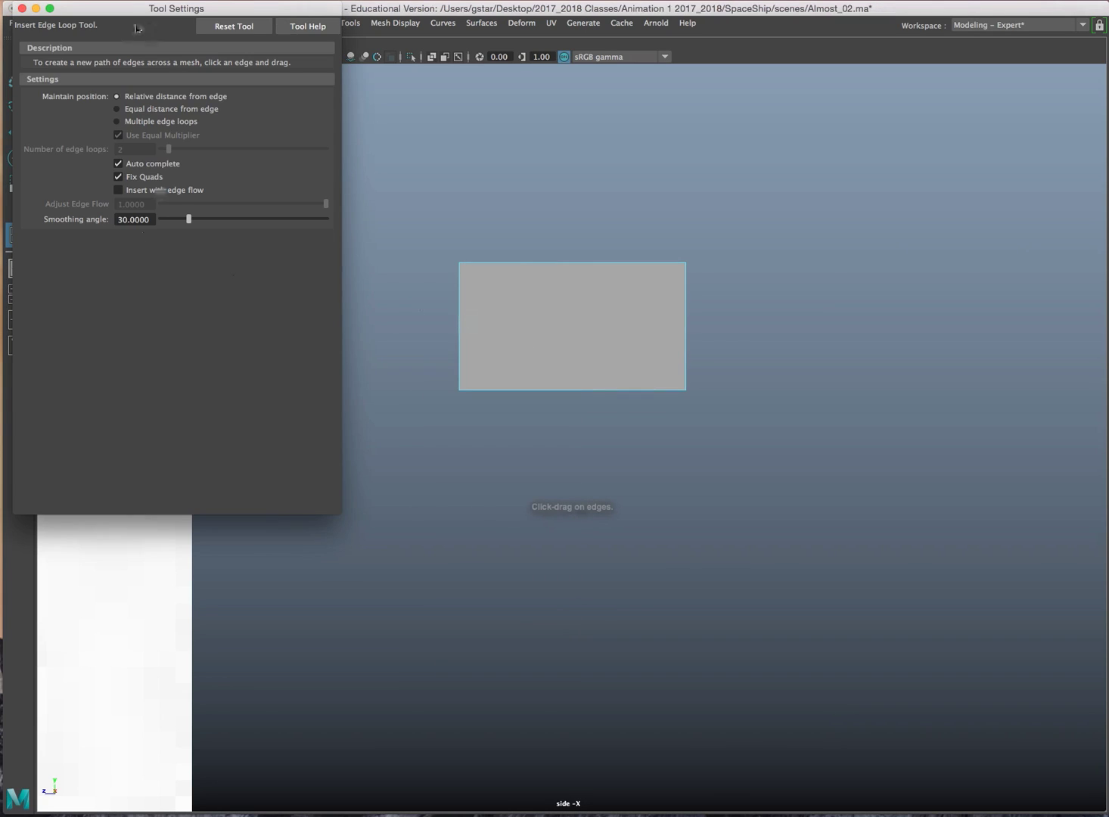
left_click_drag(138, 29, 261, 129)
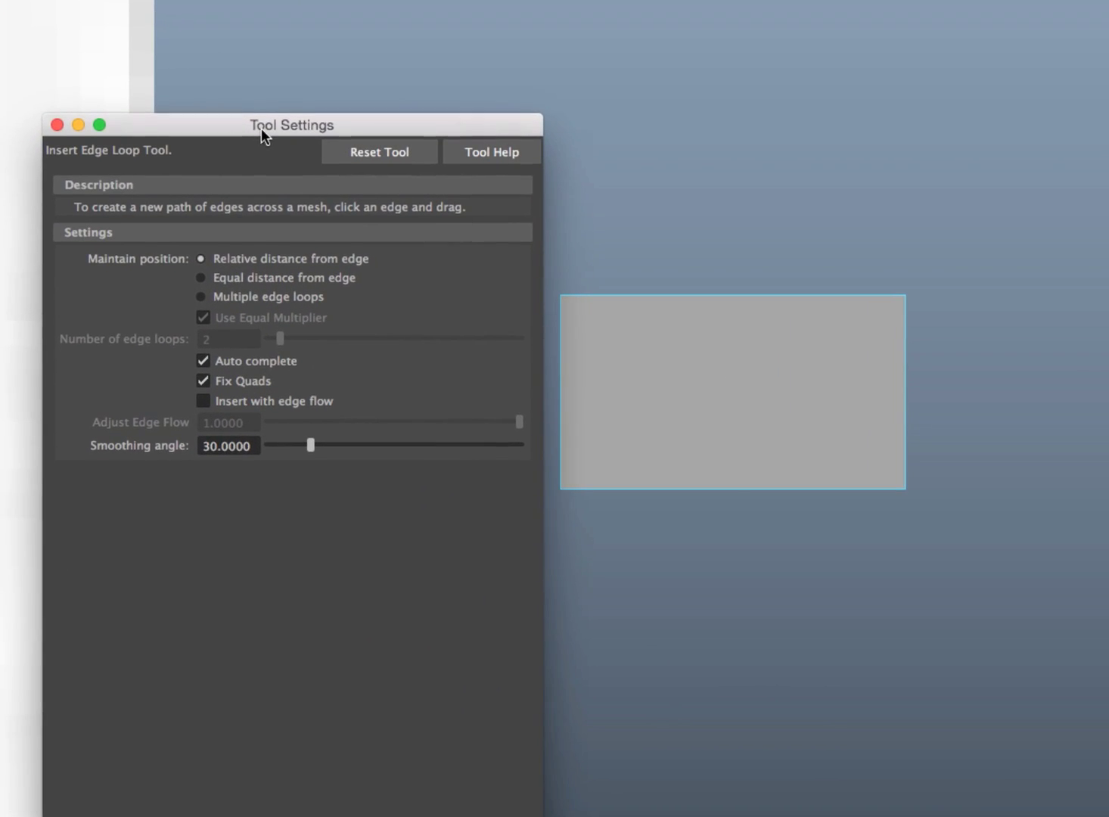
left_click(219, 294)
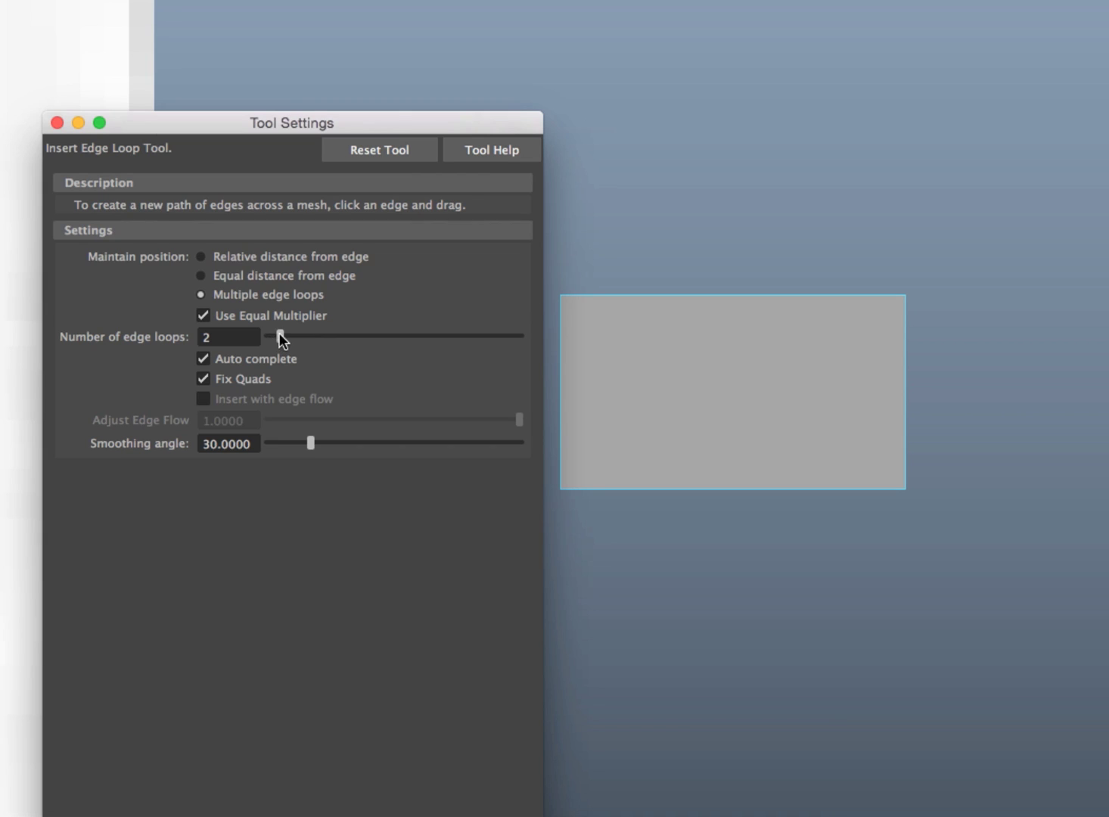
left_click(560, 355)
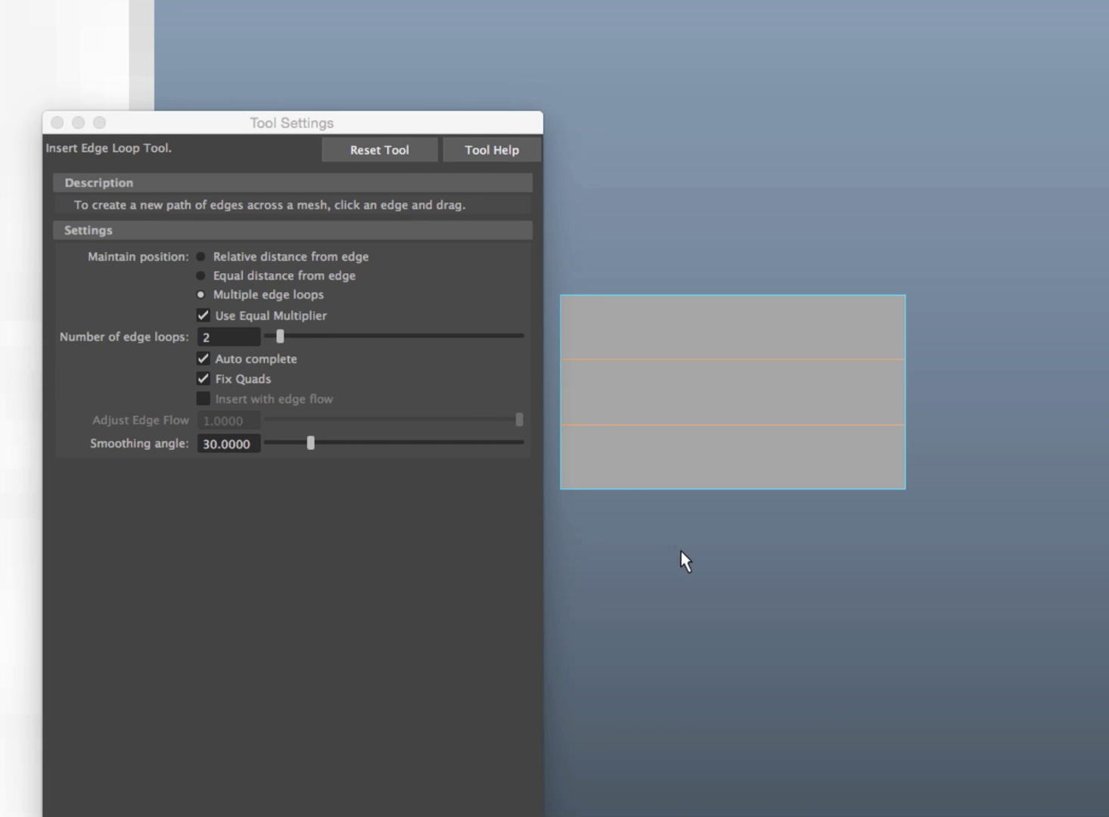
Scale the two edge loops vertically apart to leave thinner outer bands on the cube, and return to object mode
key("r")
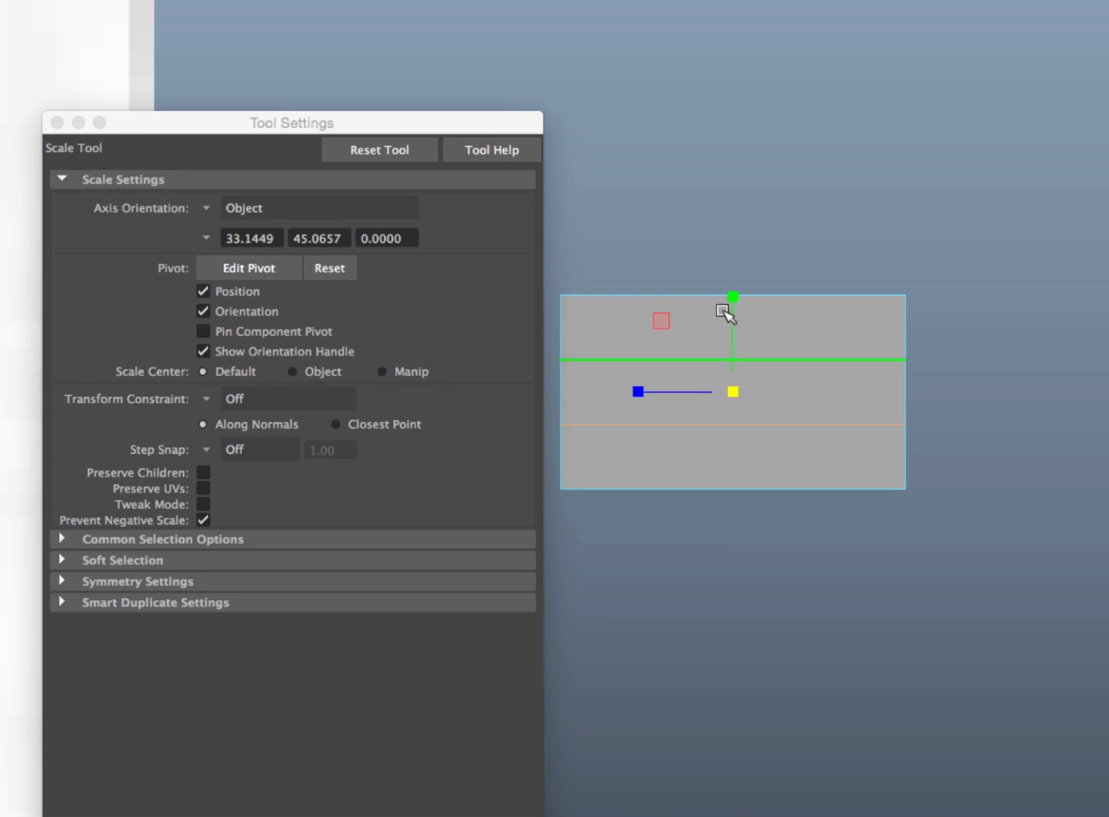
left_click_drag(731, 299, 732, 286)
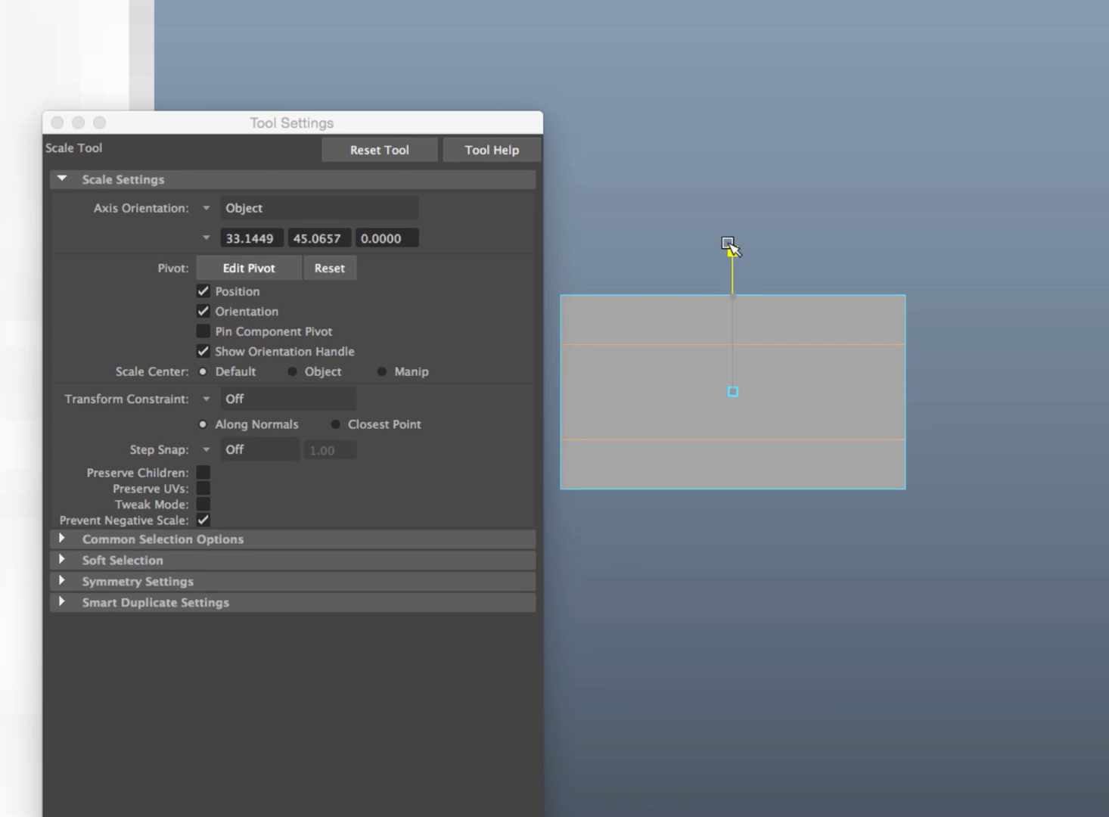
left_click_drag(729, 245, 730, 243)
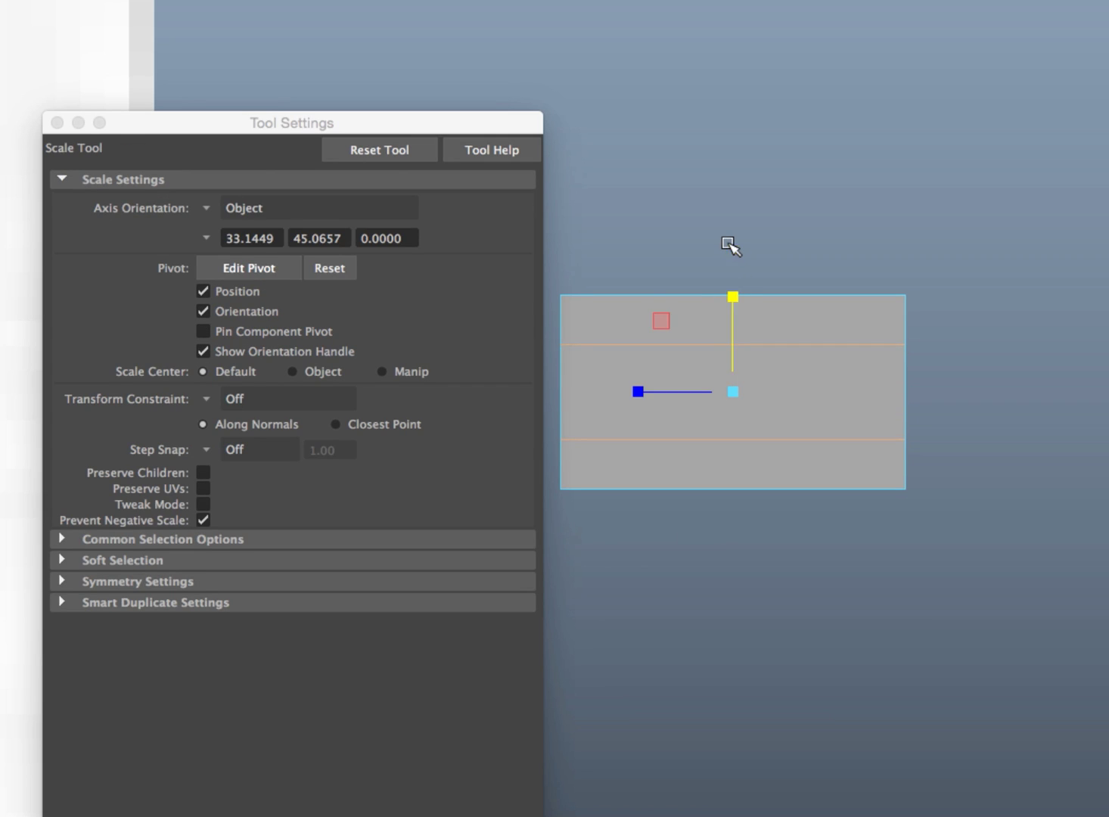
left_click(57, 122)
right_click_drag(569, 323, 609, 294)
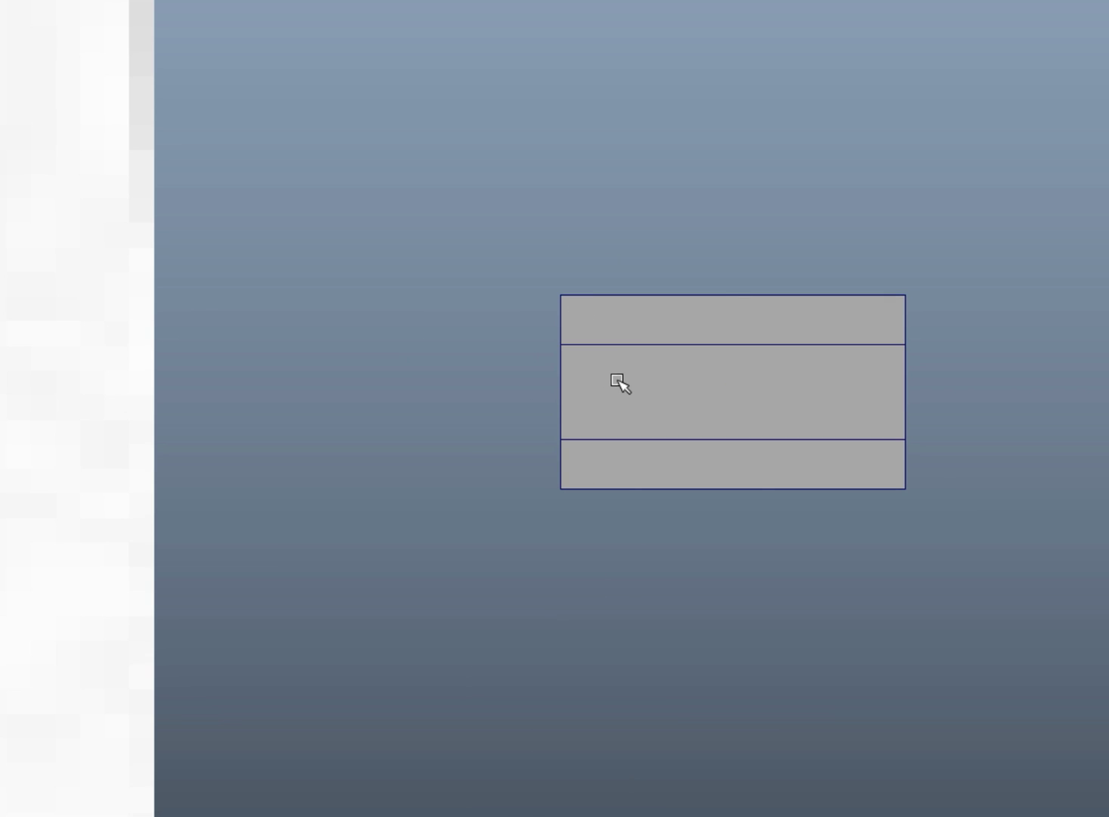
Rotate the cube a quarter turn about its long axis in the perspective view, laying its edge loops along the top face
left_click(619, 380)
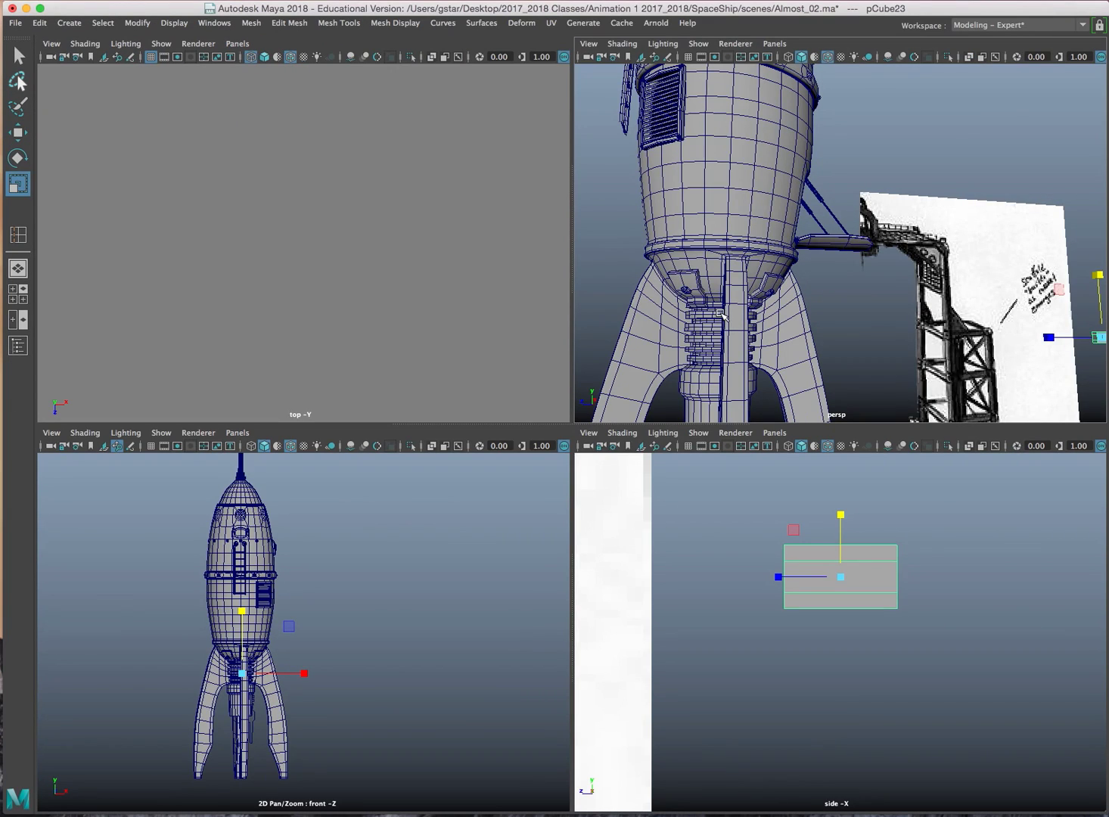
key("f")
left_click_drag(733, 323, 712, 361, "alt")
key("space")
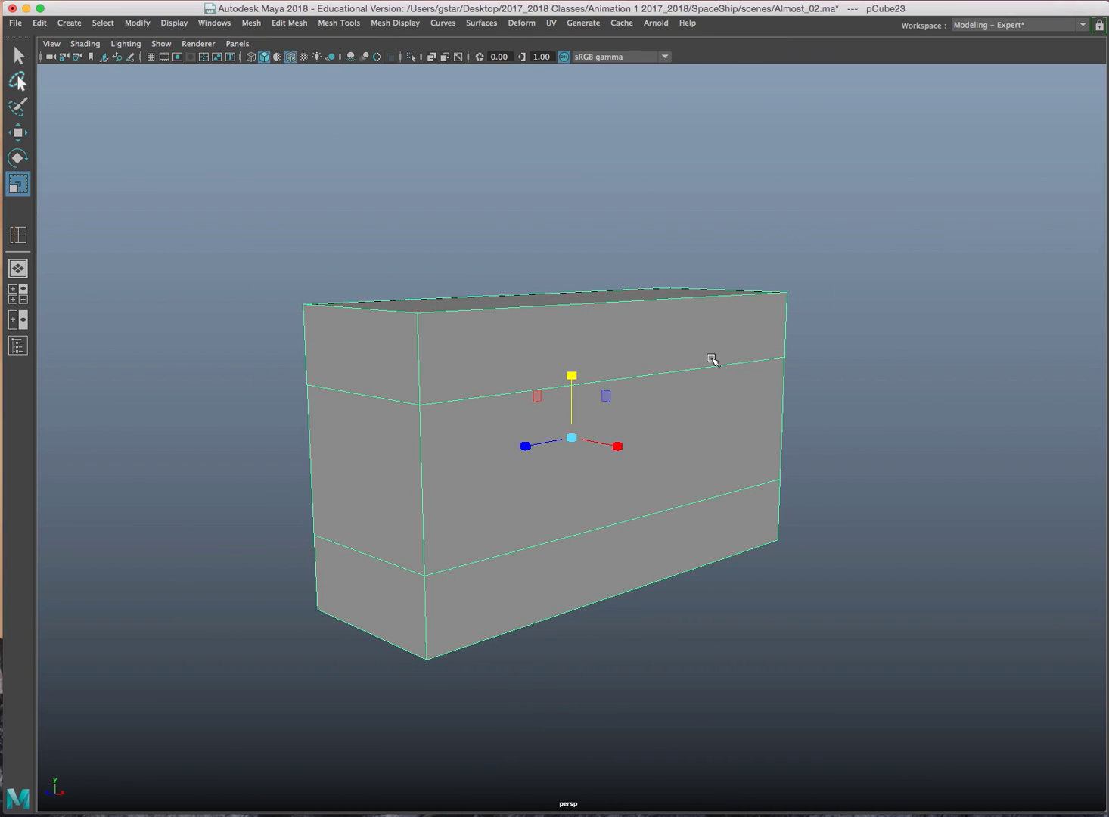
key("e")
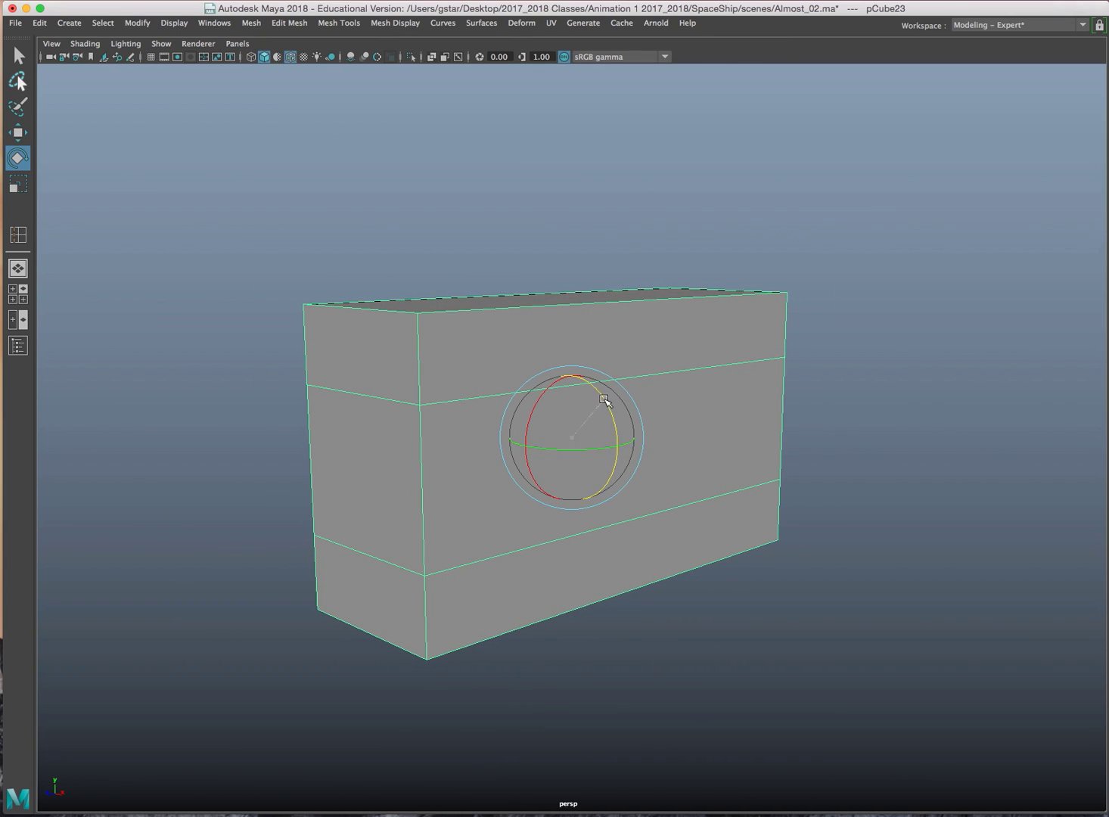
left_click_drag(604, 399, 663, 471)
Extrude the four outer end faces of the cube outward by about 0.06 to form an I-beam profile
right_click_drag(751, 421, 750, 459)
left_click(630, 496)
left_click(833, 482, "shift")
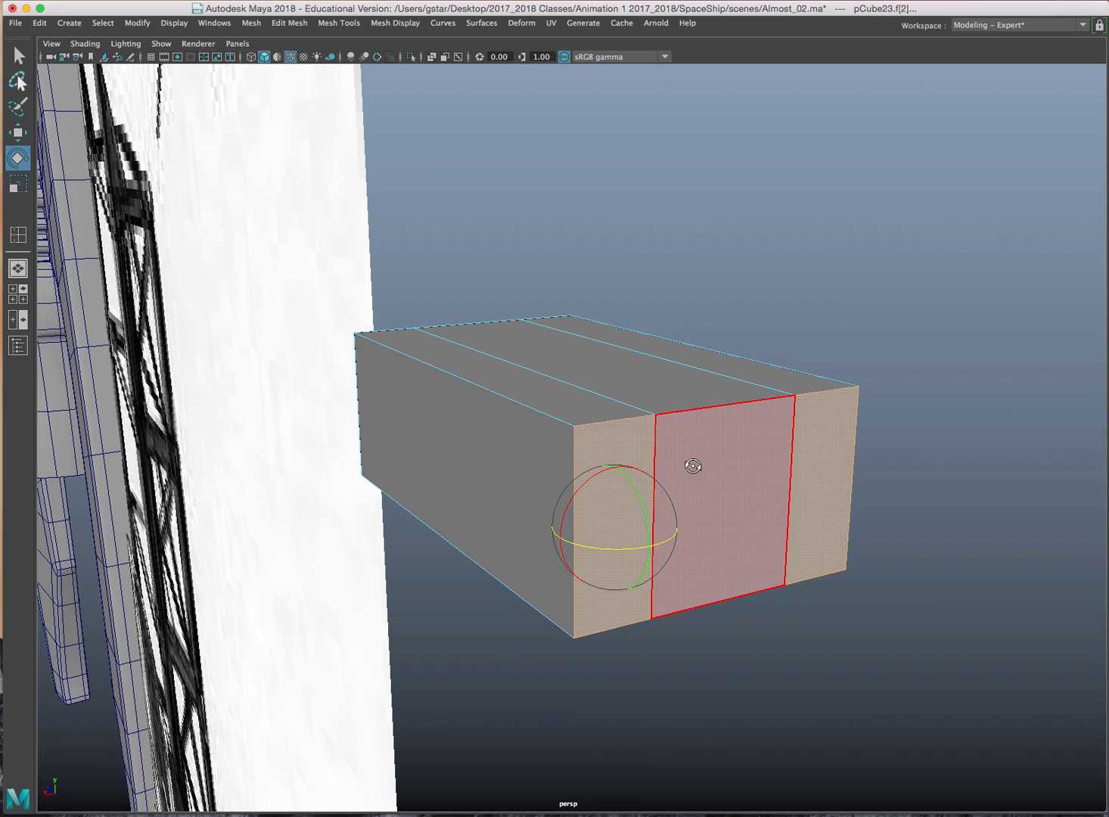
left_click_drag(692, 466, 750, 464, "alt")
left_click(593, 522)
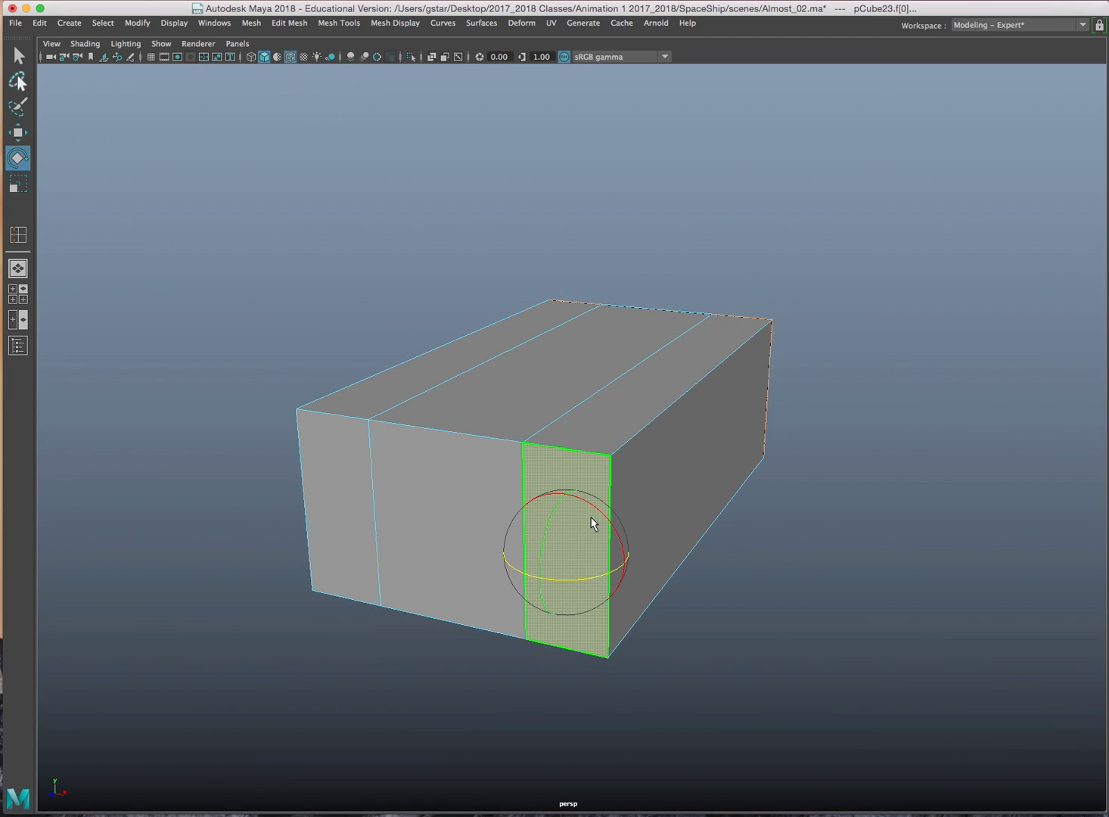
left_click(335, 513, "shift")
left_click_drag(787, 510, 614, 523, "alt")
left_click(755, 600, "shift")
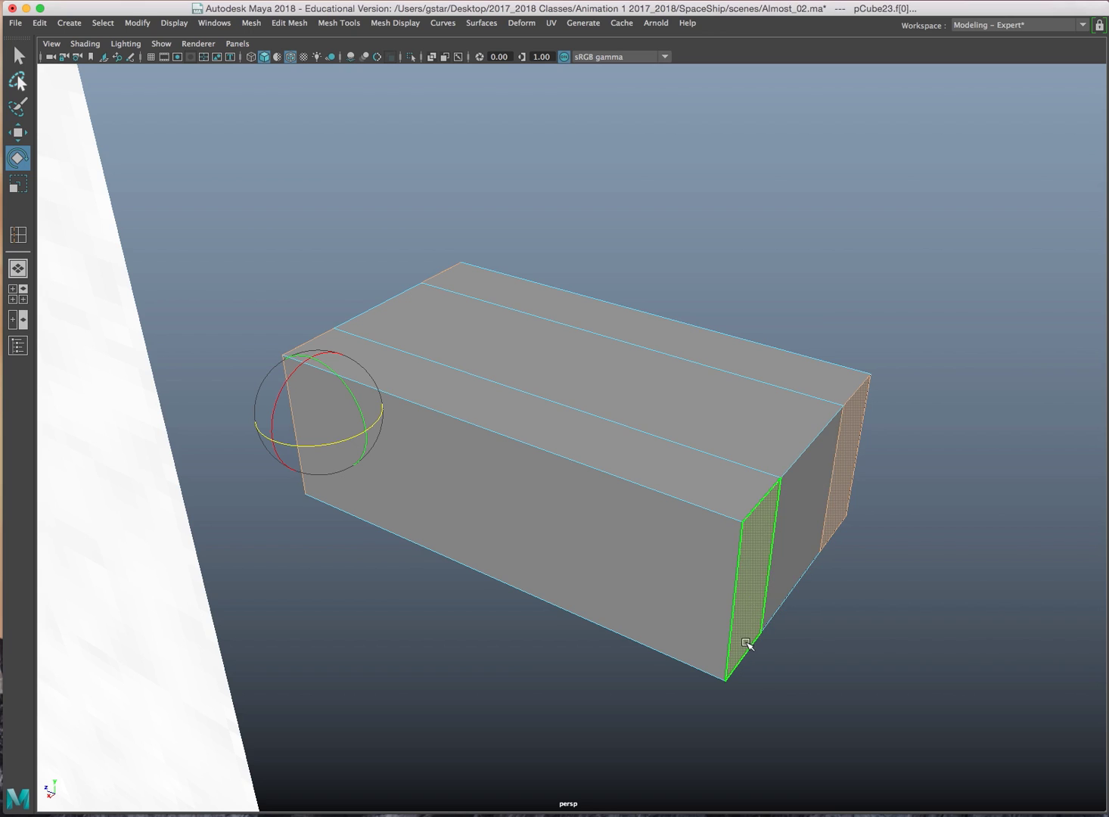
key("ctrl+e")
left_click_drag(756, 661, 620, 519, "alt")
scroll(620, 519, "up", 3)
left_click_drag(364, 485, 290, 485)
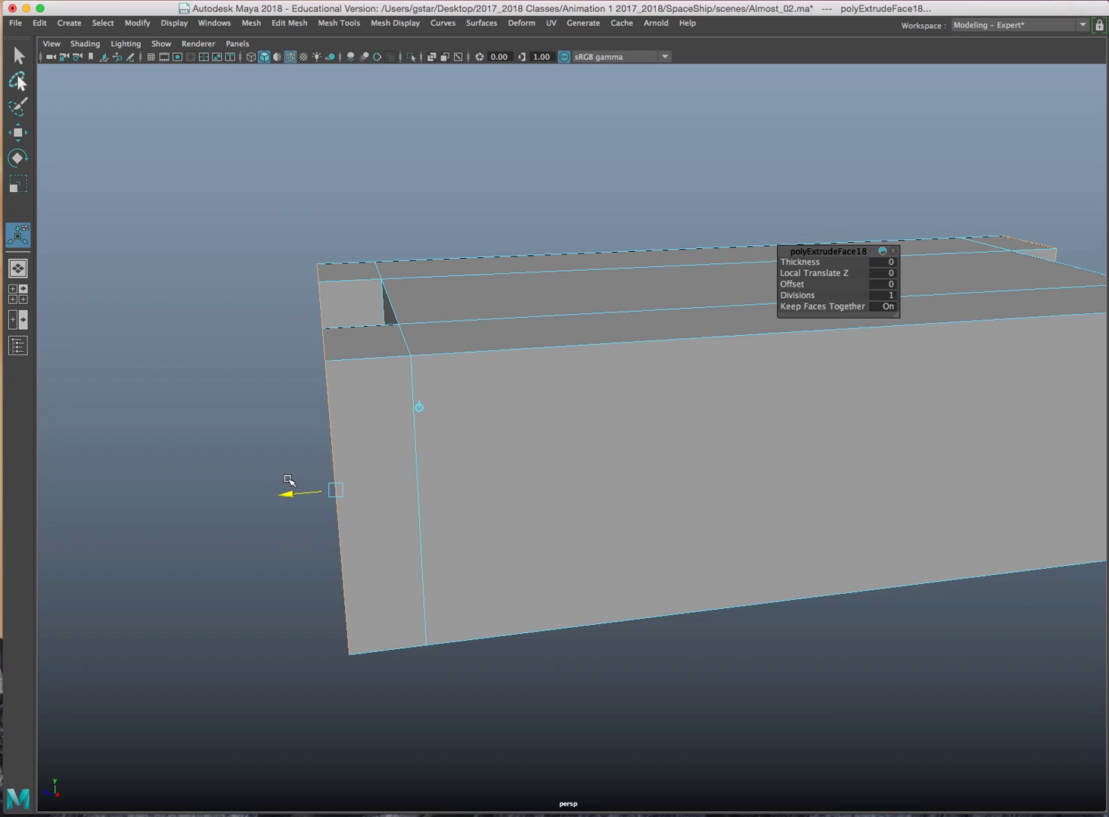
scroll(470, 448, "down", 3)
left_click_drag(651, 442, 458, 451, "alt")
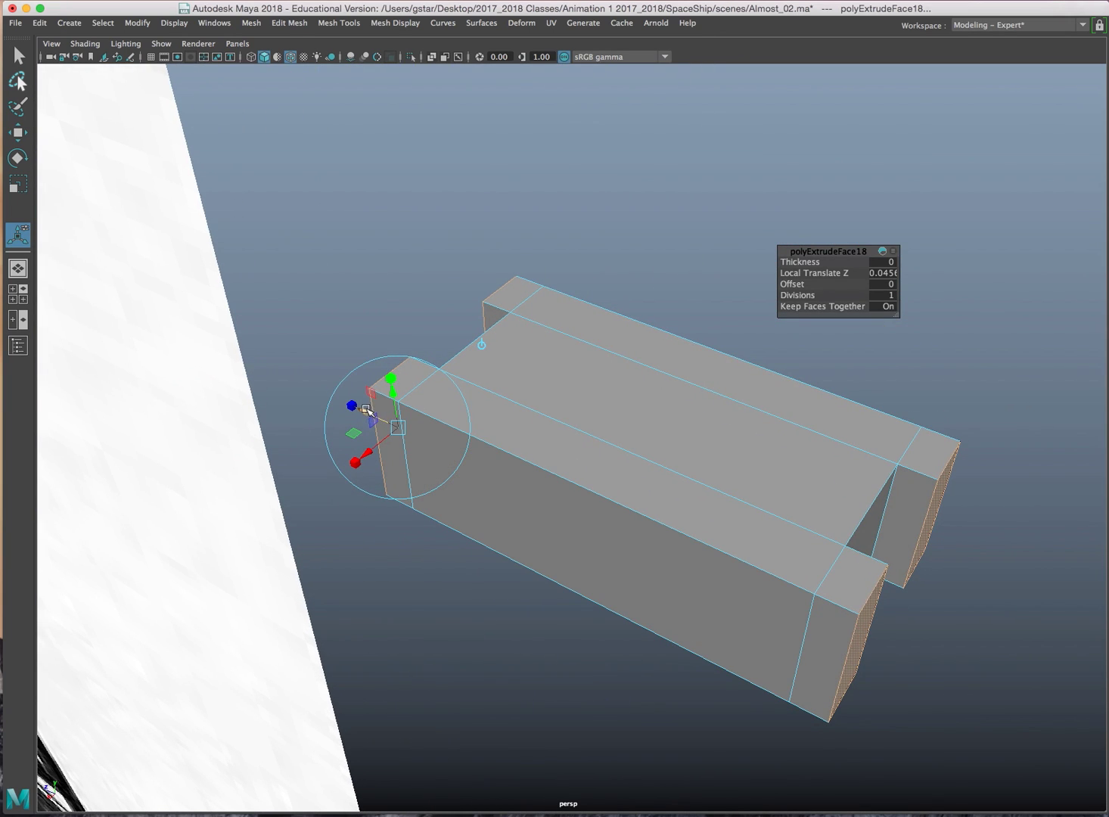
left_click_drag(365, 410, 357, 407)
Move all the vertices of one flange away from the opposite flange to widen the I-beam's web
scroll(364, 414, "down", 5)
middle_click_drag(349, 438, 560, 346, "alt")
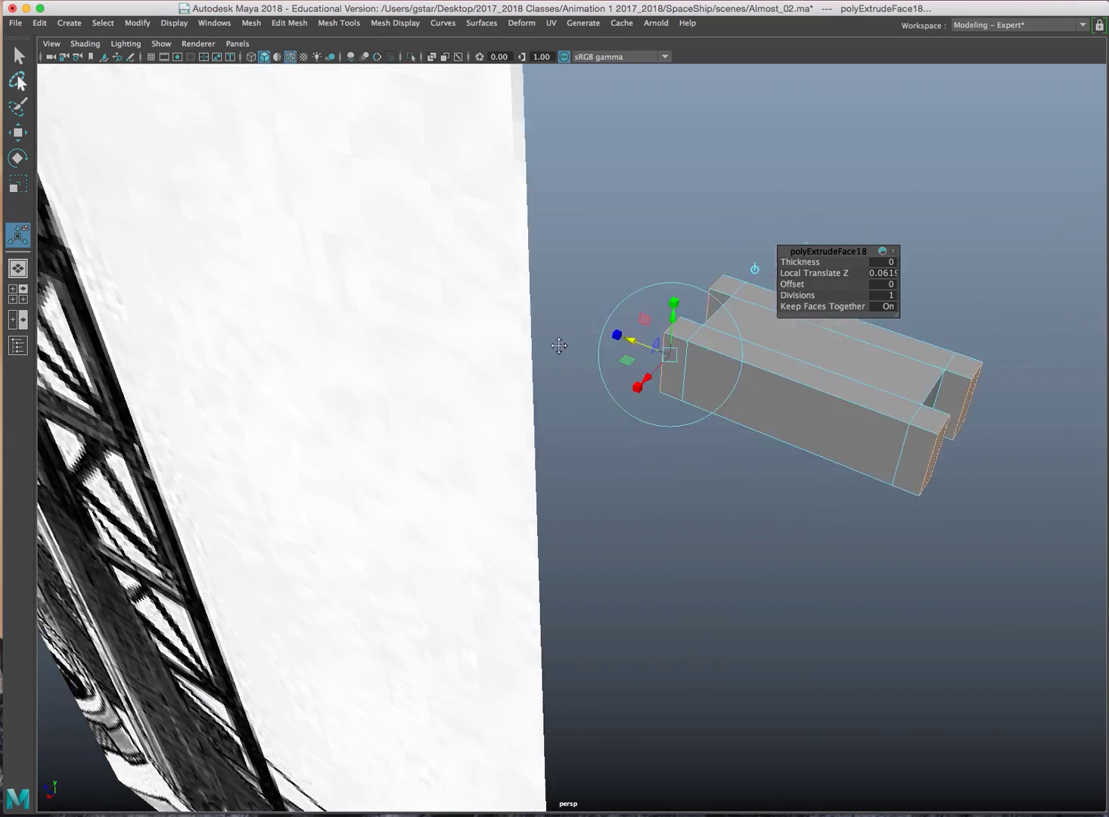
left_click_drag(559, 346, 627, 333, "alt")
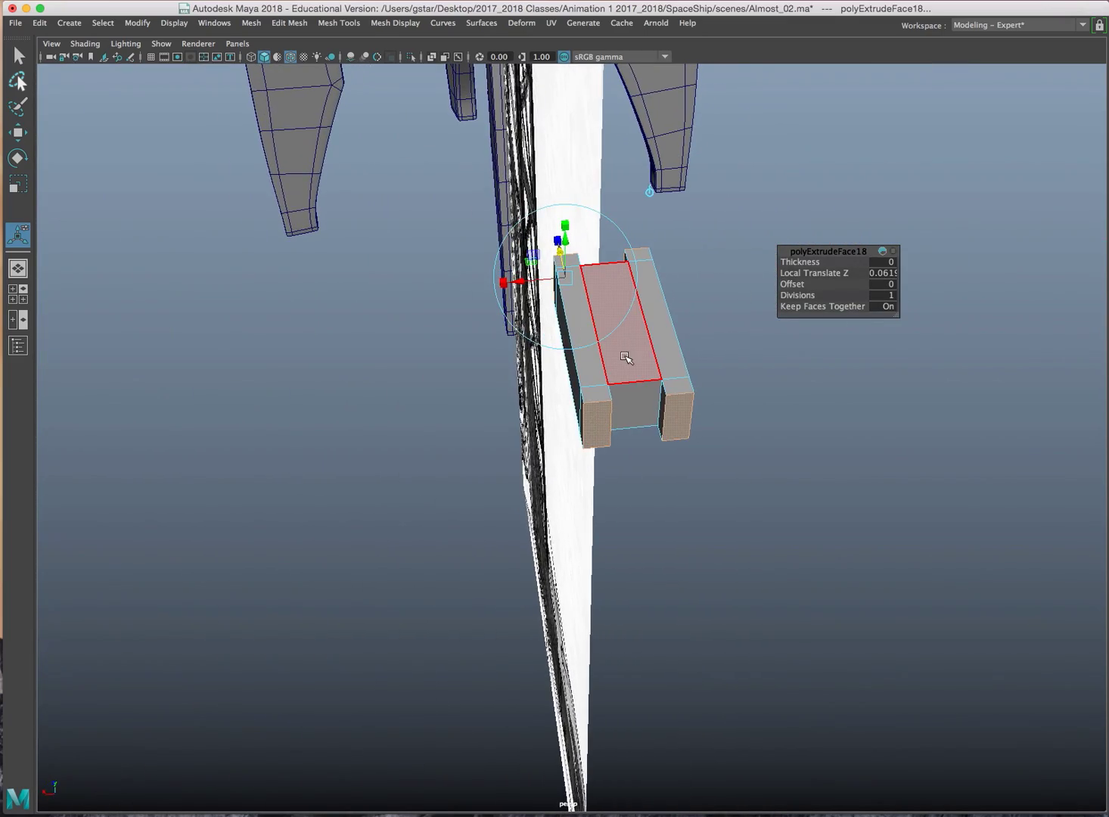
mouse_move(625, 356)
right_mouse_down()
mouse_move(564, 351)
mouse_move(604, 349)
right_mouse_up()
left_click_drag(603, 348, 596, 334, "alt")
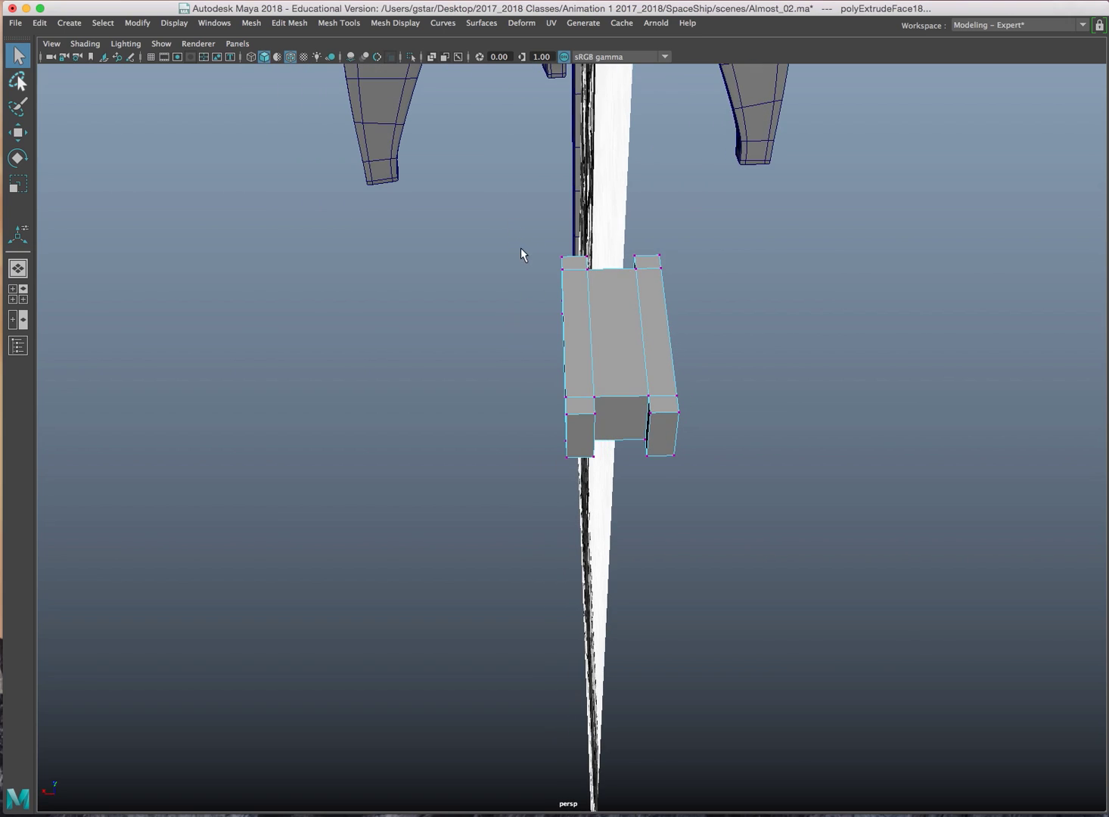
left_click_drag(521, 254, 612, 509, "alt")
left_click_drag(598, 454, 605, 421, "alt")
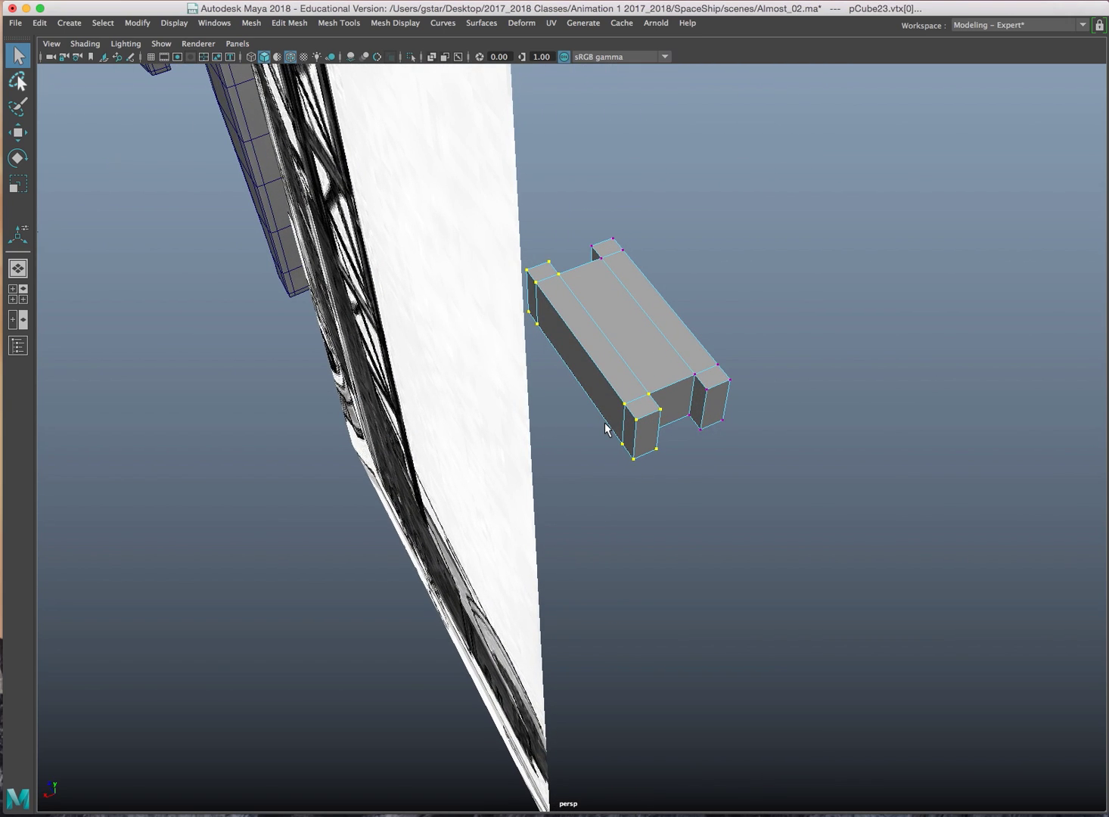
key("w")
left_click_drag(553, 371, 526, 392)
left_click_drag(670, 422, 703, 405, "alt")
left_click_drag(544, 371, 468, 392)
Return the I-beam to object mode, check it in smooth preview, and switch back to the unsmoothed display
right_click_drag(569, 359, 592, 352)
left_click_drag(593, 353, 635, 401, "alt")
key("e")
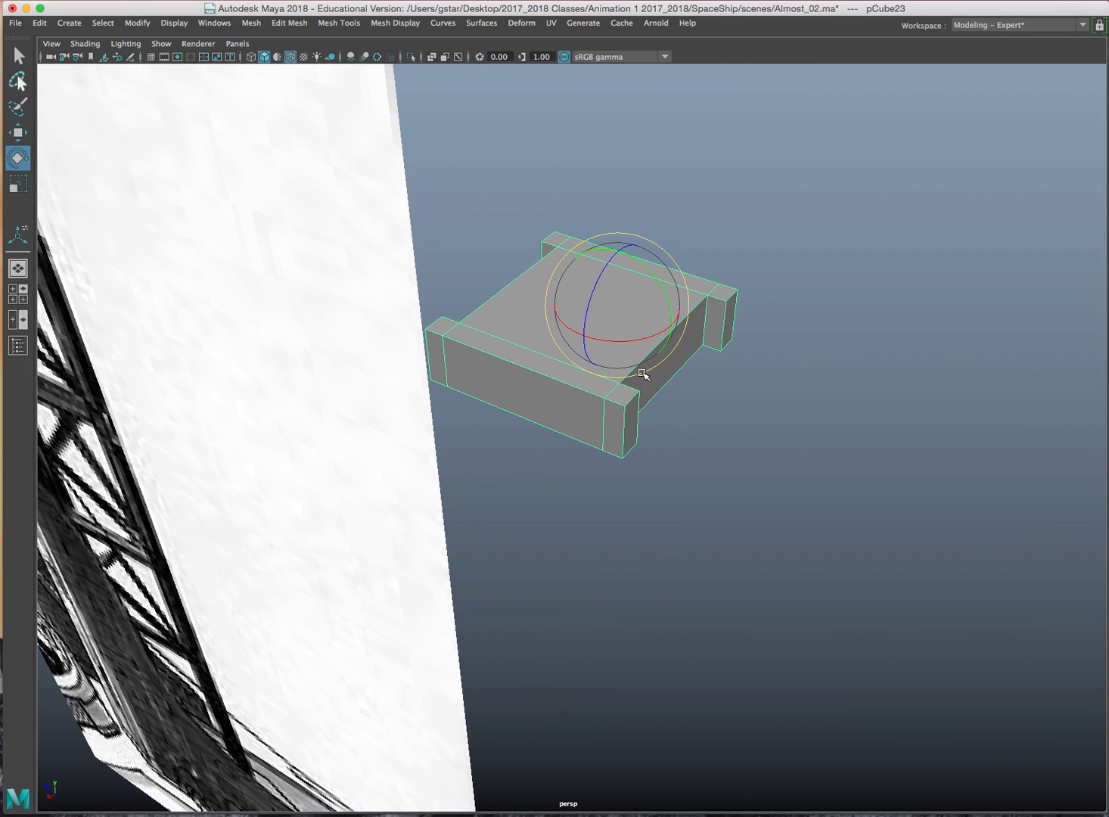
left_click_drag(649, 336, 560, 462)
key("w")
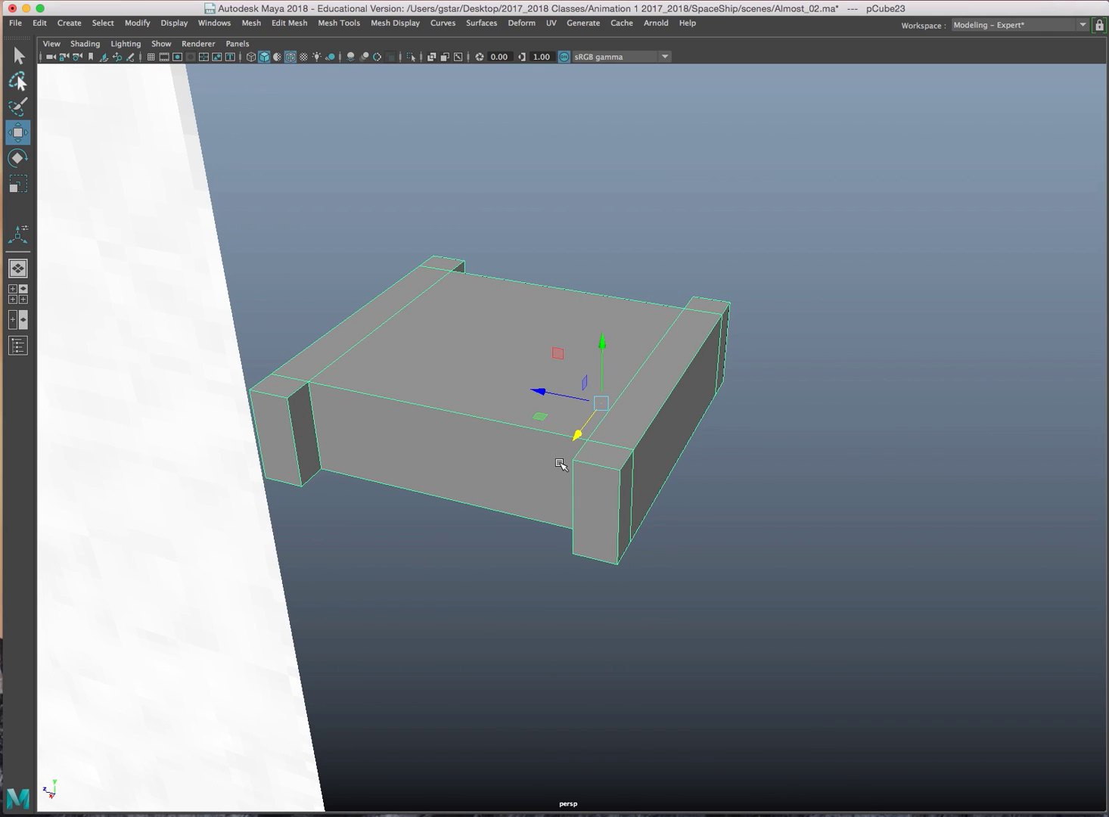
key("3")
left_click_drag(449, 511, 512, 477, "alt")
key("1")
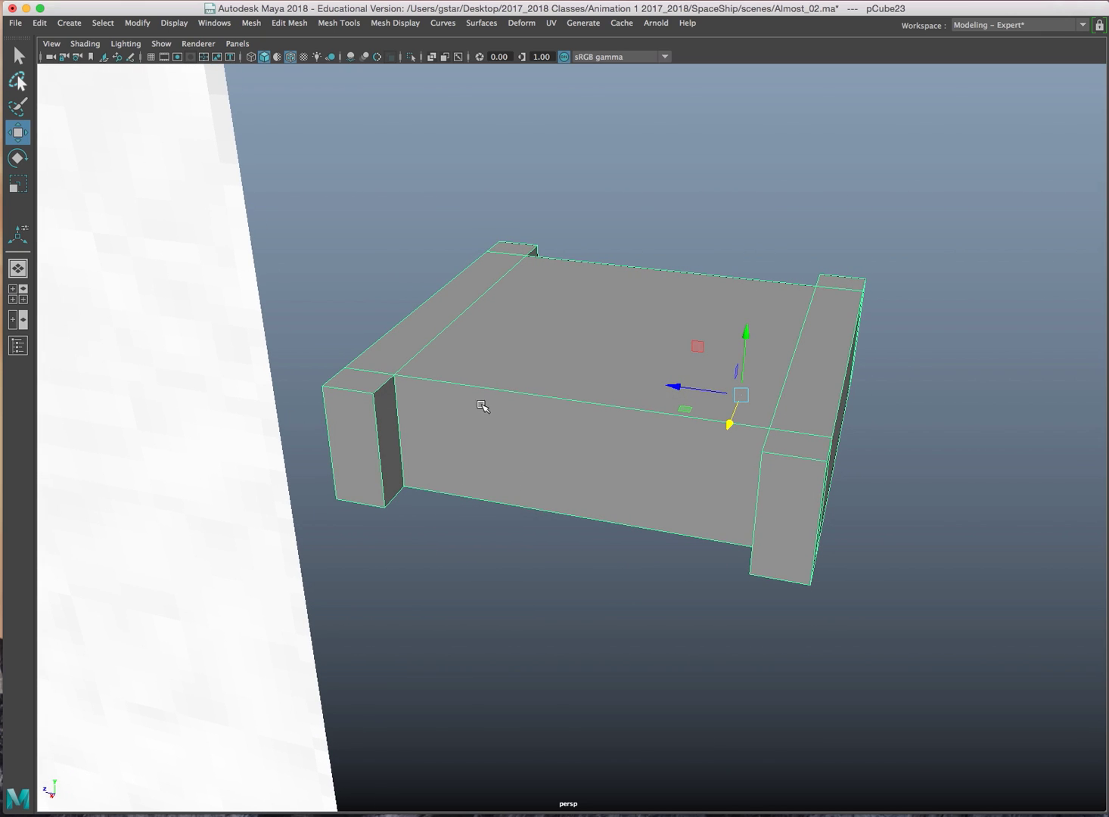
Configure the Insert Edge Loop tool to maintain position by relative distance from edge, and close its settings
left_click_drag(514, 411, 550, 448, "alt")
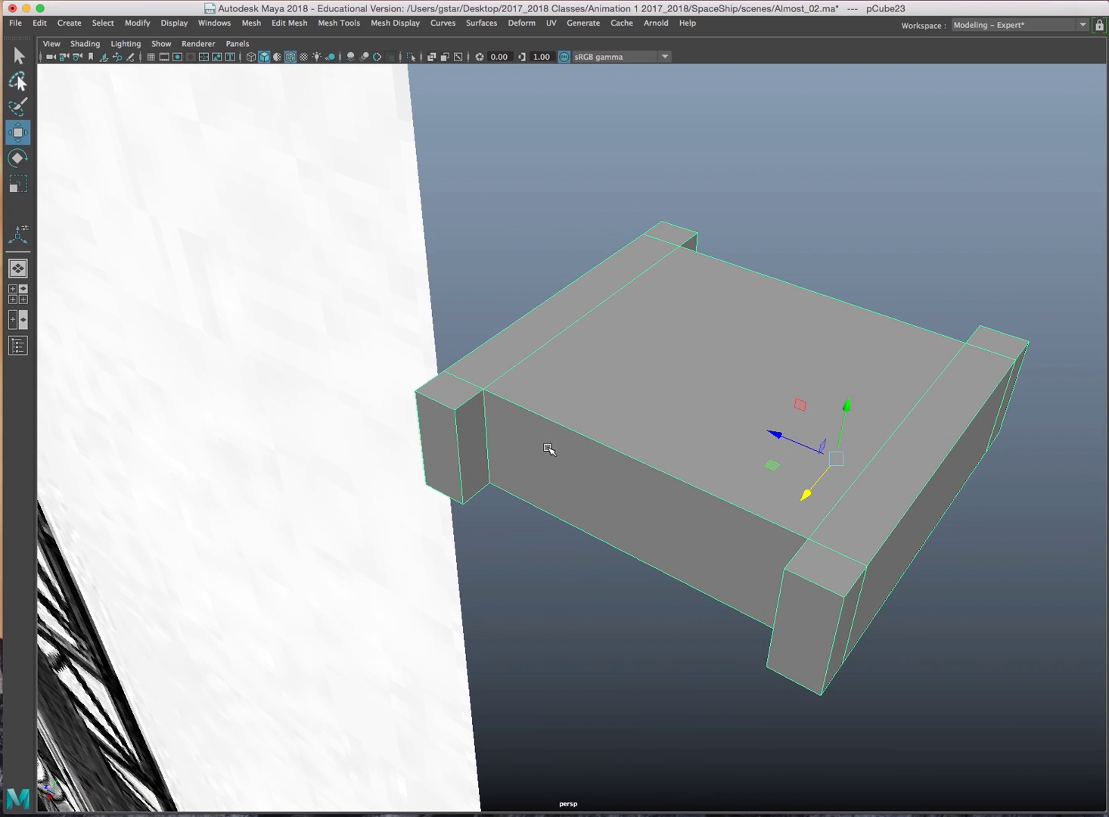
scroll(573, 382, "up", 3)
left_click_drag(574, 383, 603, 376, "alt")
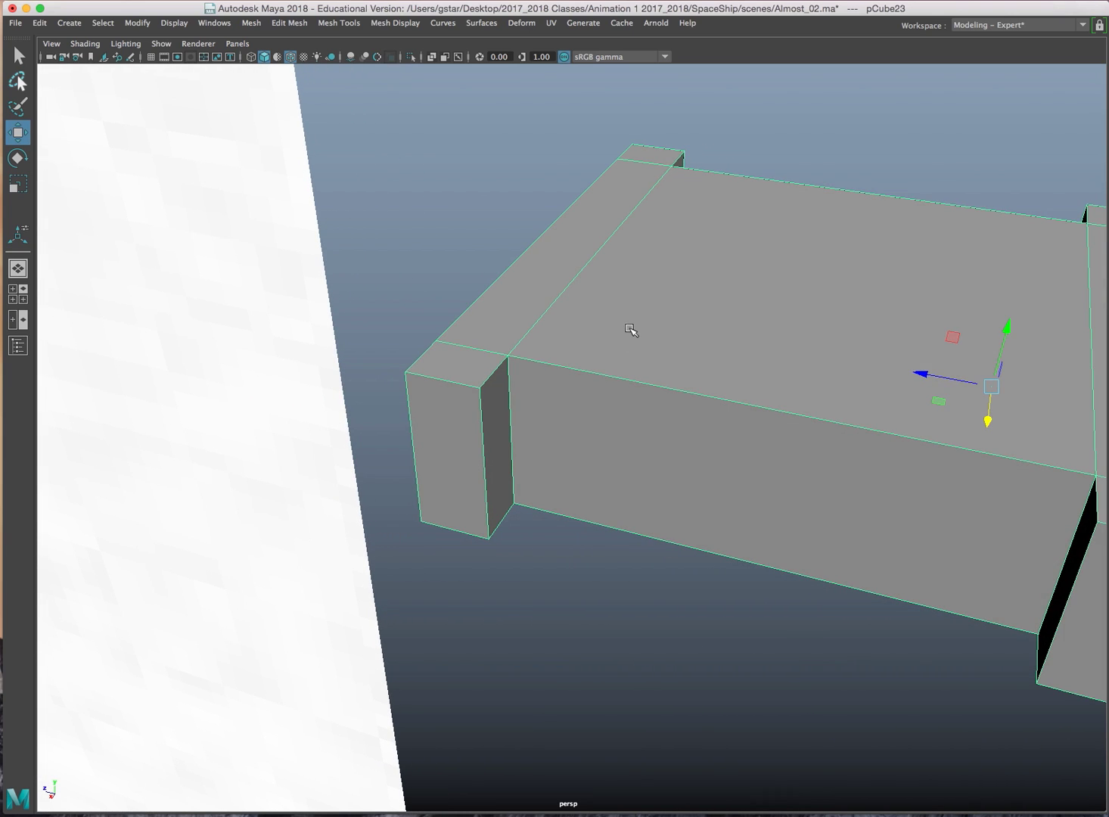
left_click(289, 23)
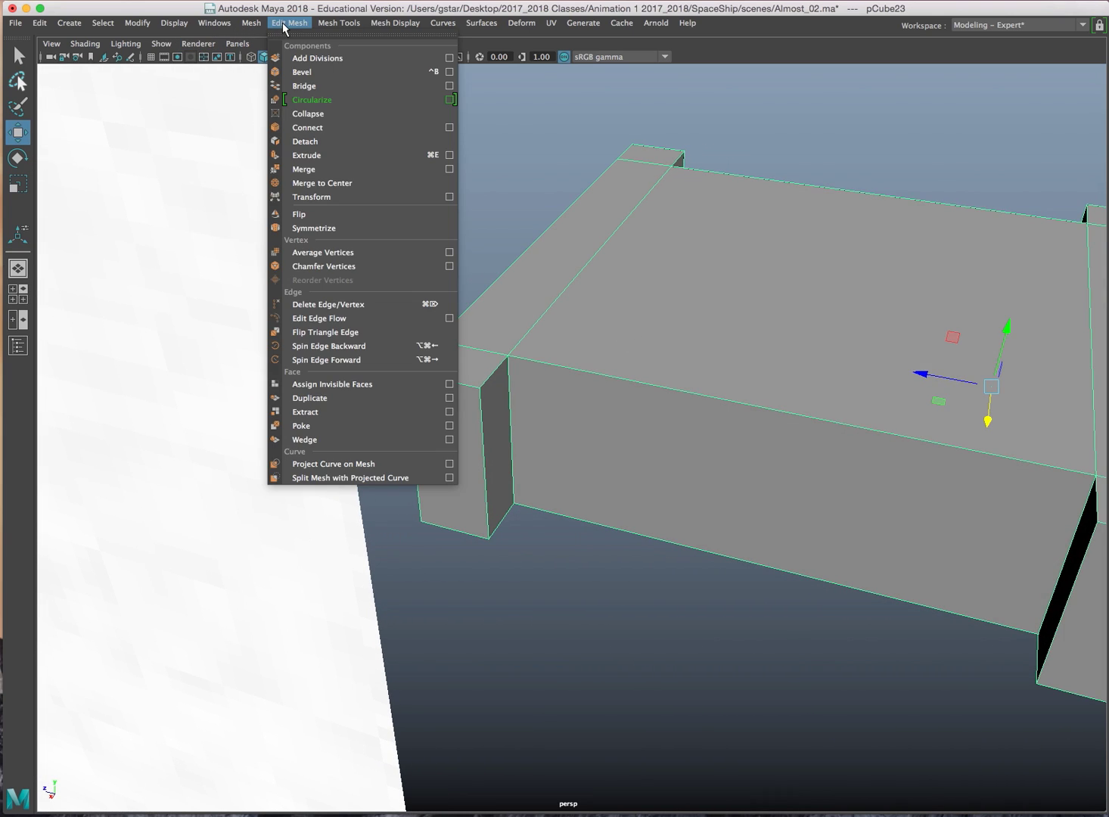
mouse_move(339, 22)
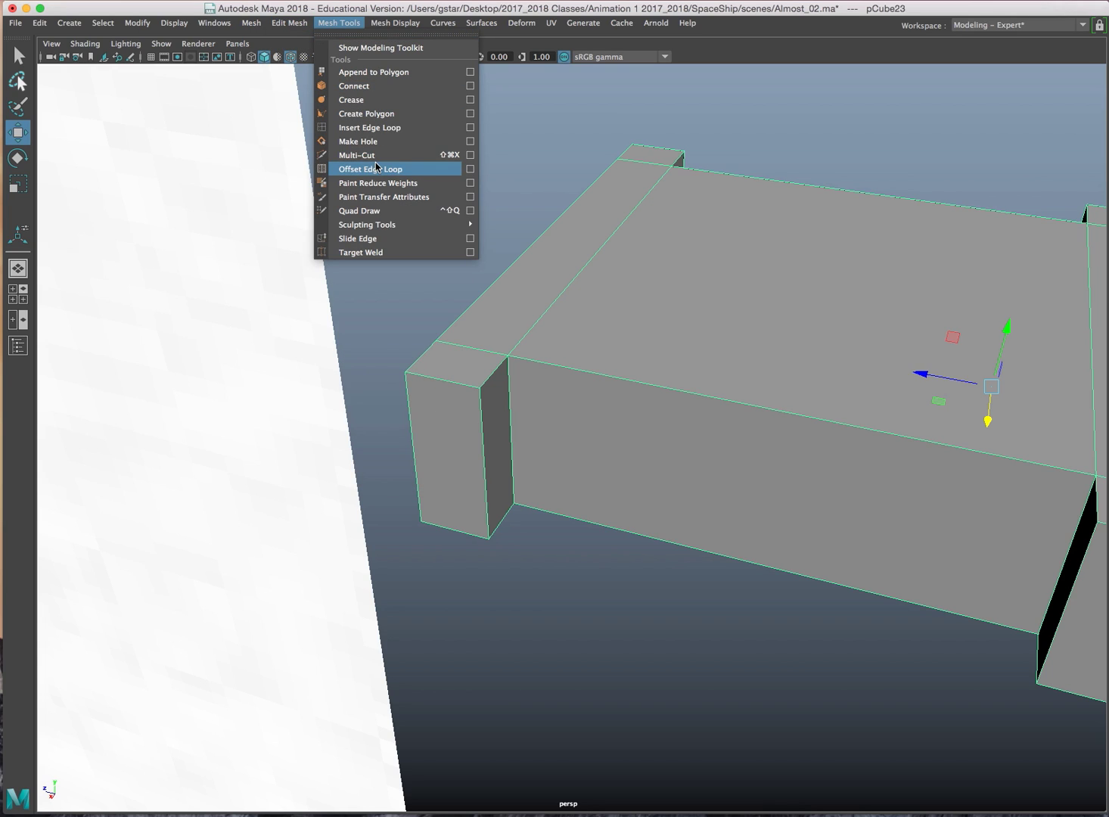
left_click(470, 128)
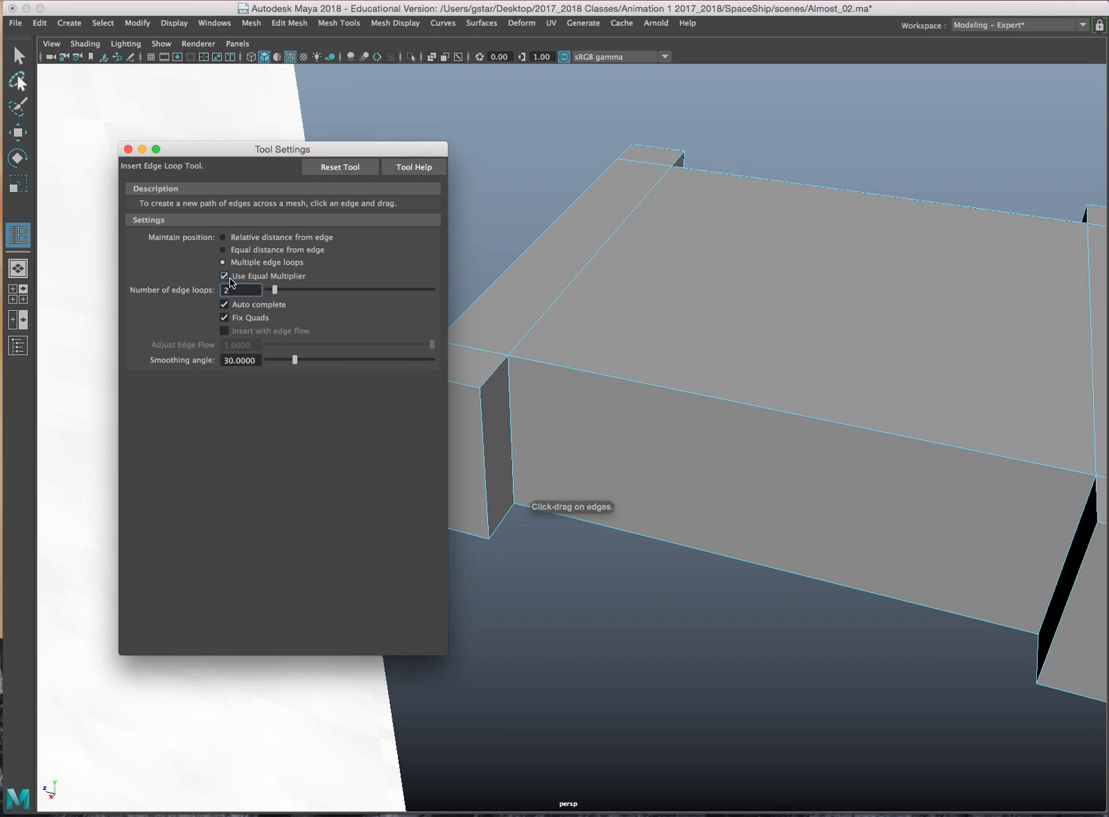
left_click(223, 237)
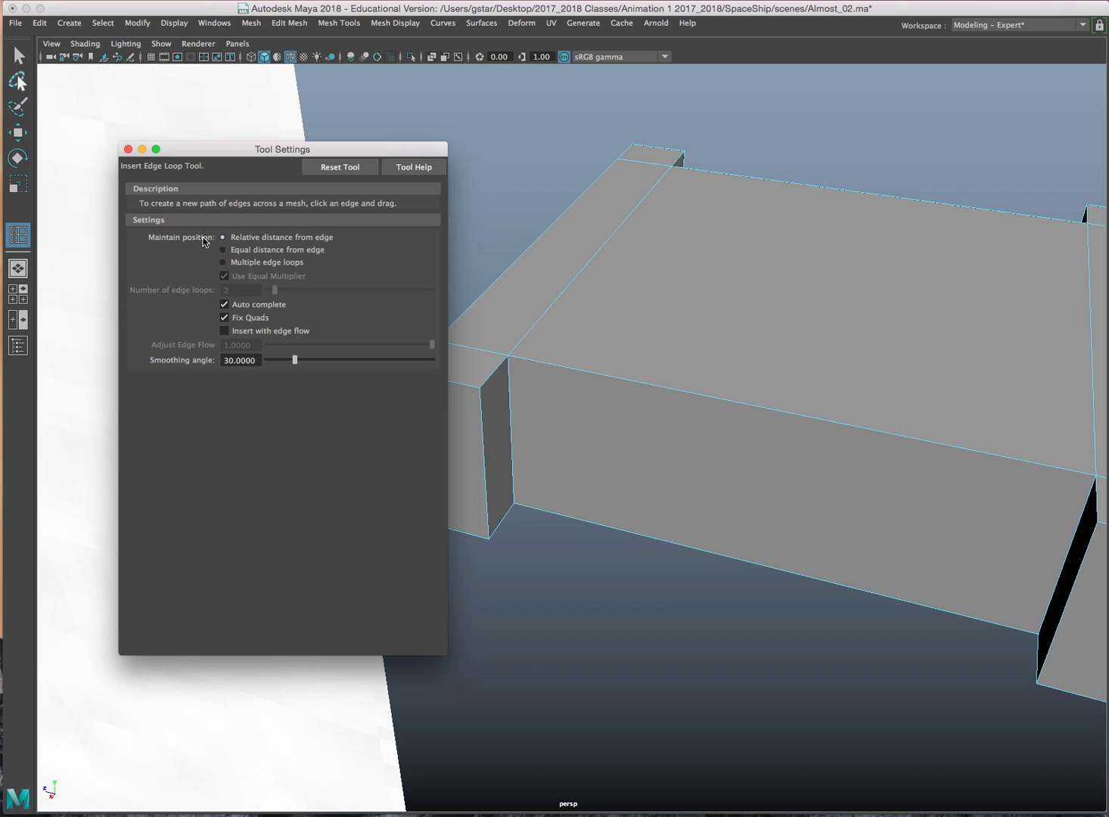
left_click(127, 149)
Insert supporting edge loops close to the corners of the first flange, its joint with the web, and the beam's upper and lower edges
left_click_drag(129, 156, 358, 379, "alt")
middle_click_drag(358, 380, 379, 364, "alt")
scroll(379, 364, "up", 8)
scroll(385, 363, "down", 8)
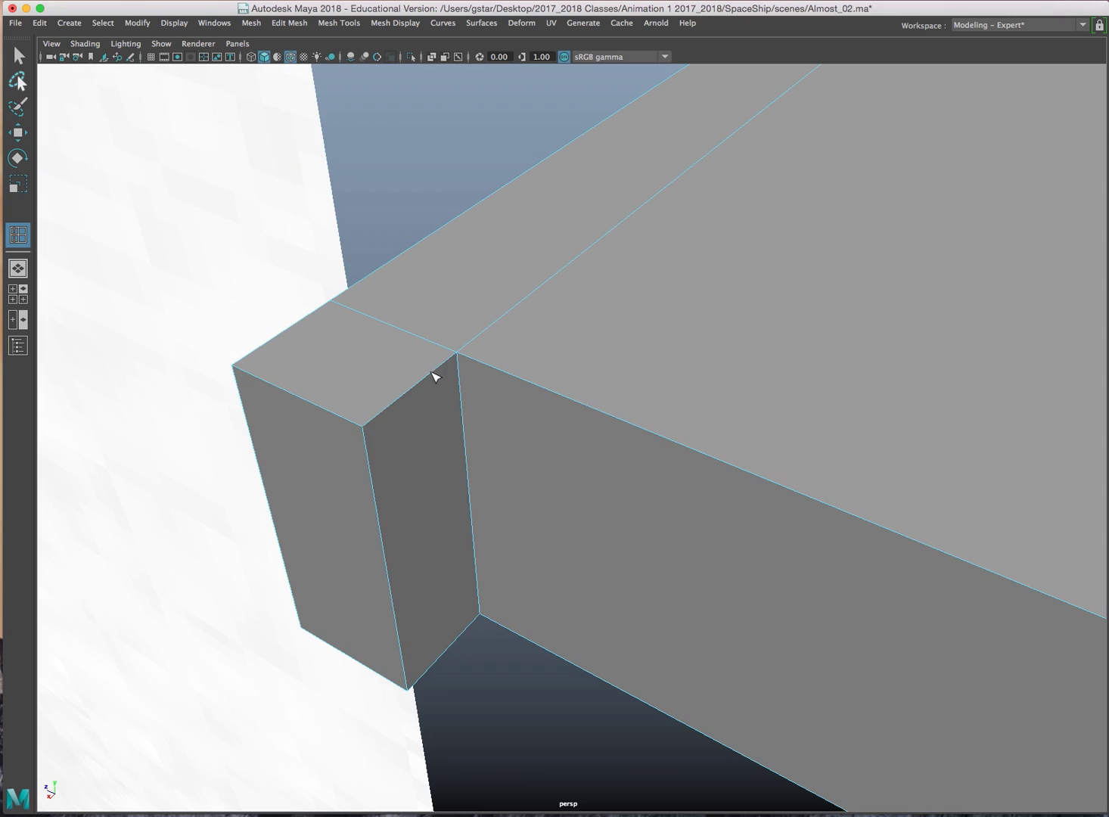
left_click(449, 365)
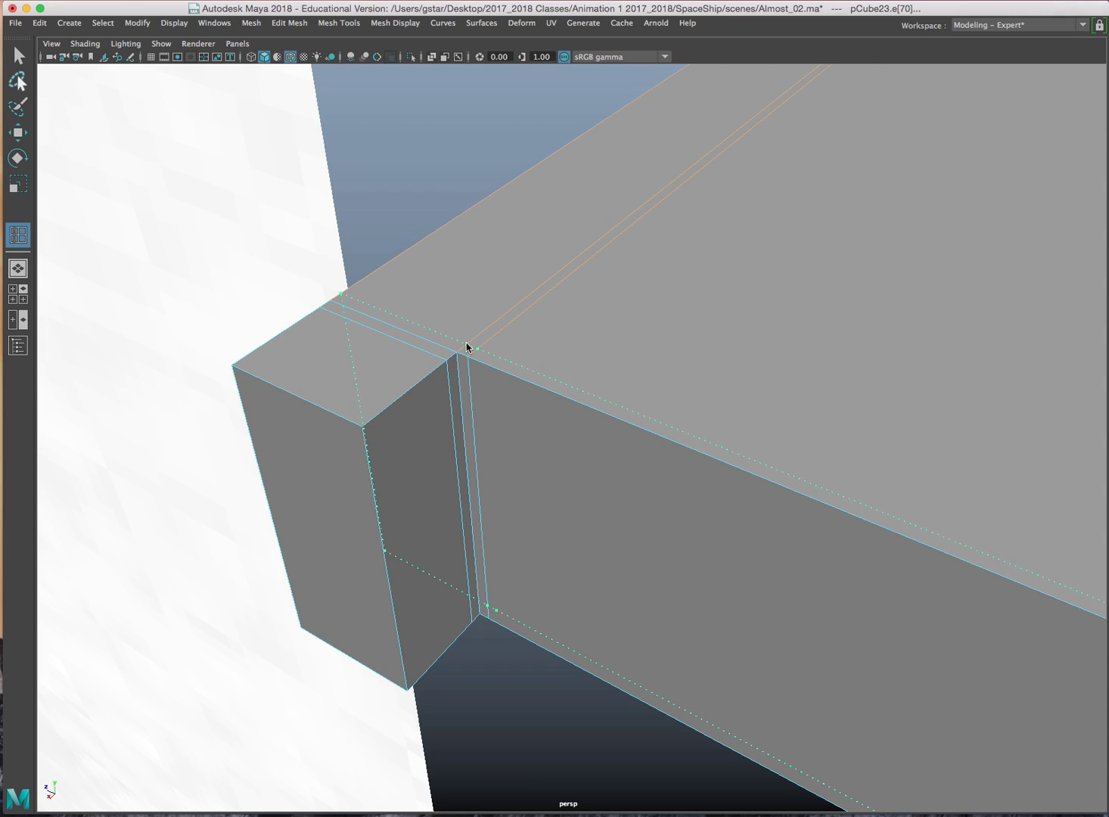
left_click(351, 422)
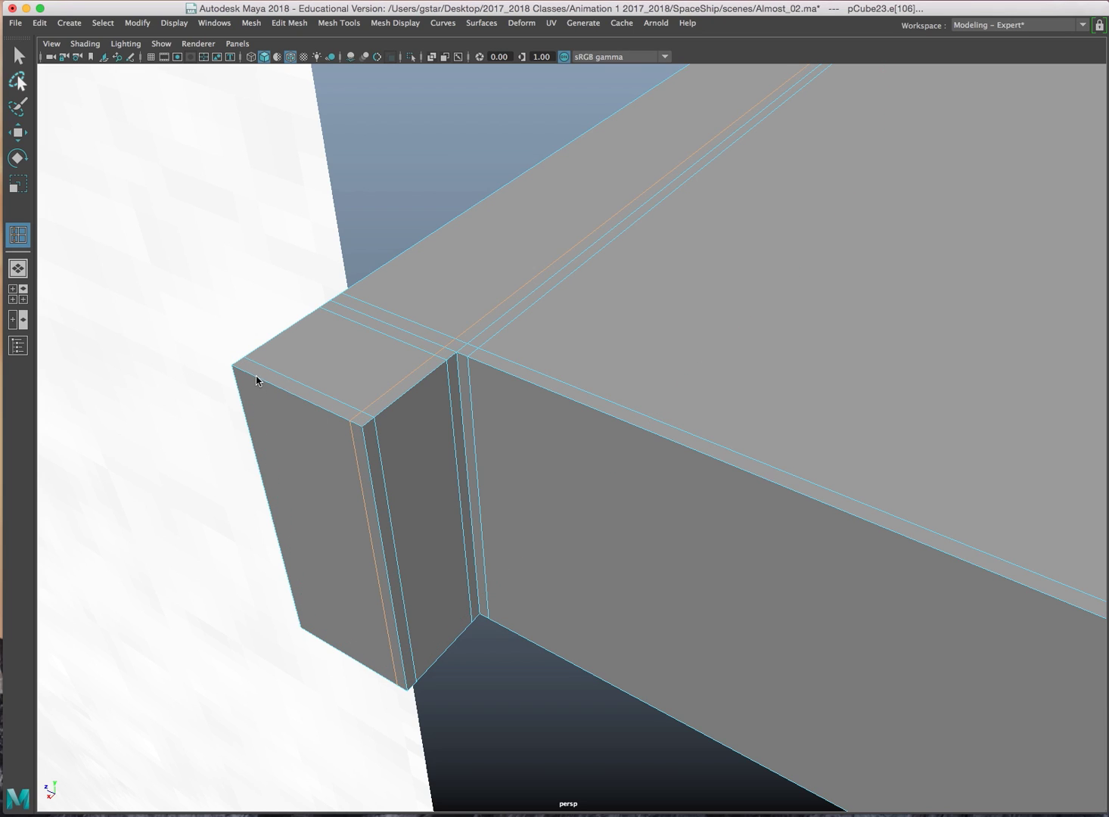
left_click(364, 441)
scroll(480, 598, "down", 10)
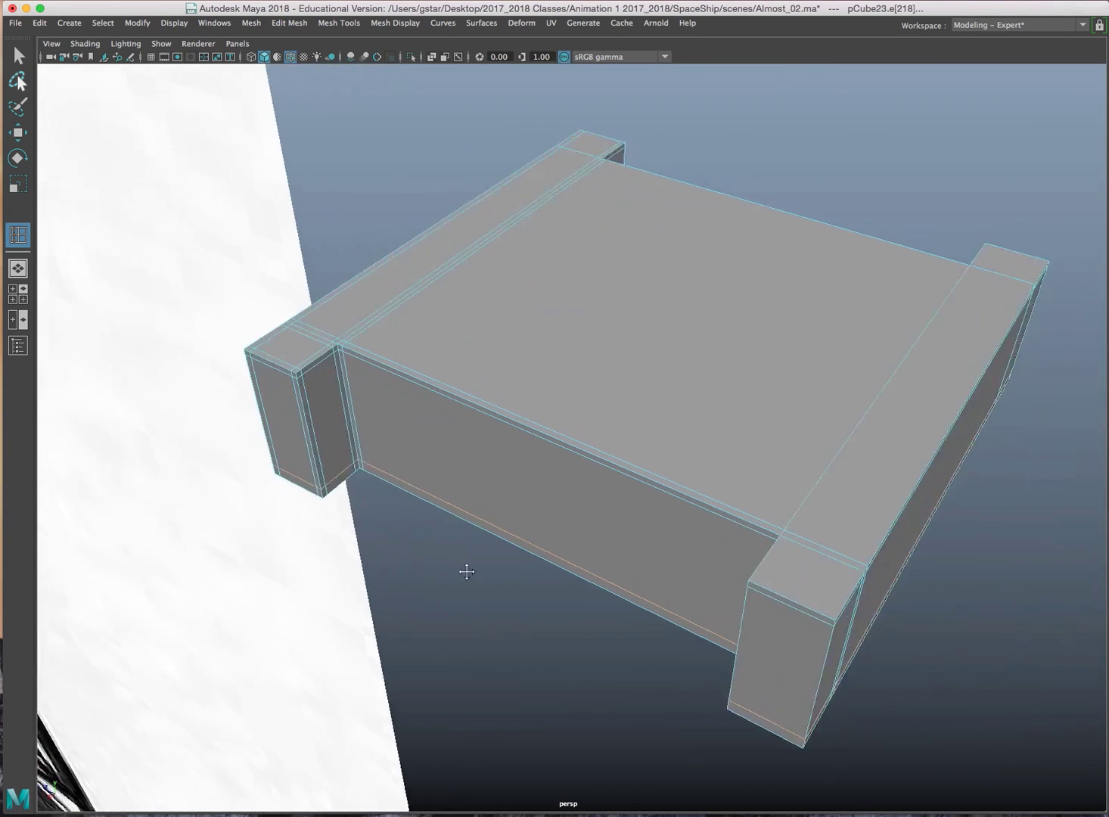
Insert matching supporting edge loops close to the corners of the opposite flange and its joint with the web
middle_click_drag(464, 571, 417, 516, "alt")
scroll(454, 518, "up", 8)
left_click_drag(454, 518, 646, 486, "alt")
scroll(654, 459, "up", 8)
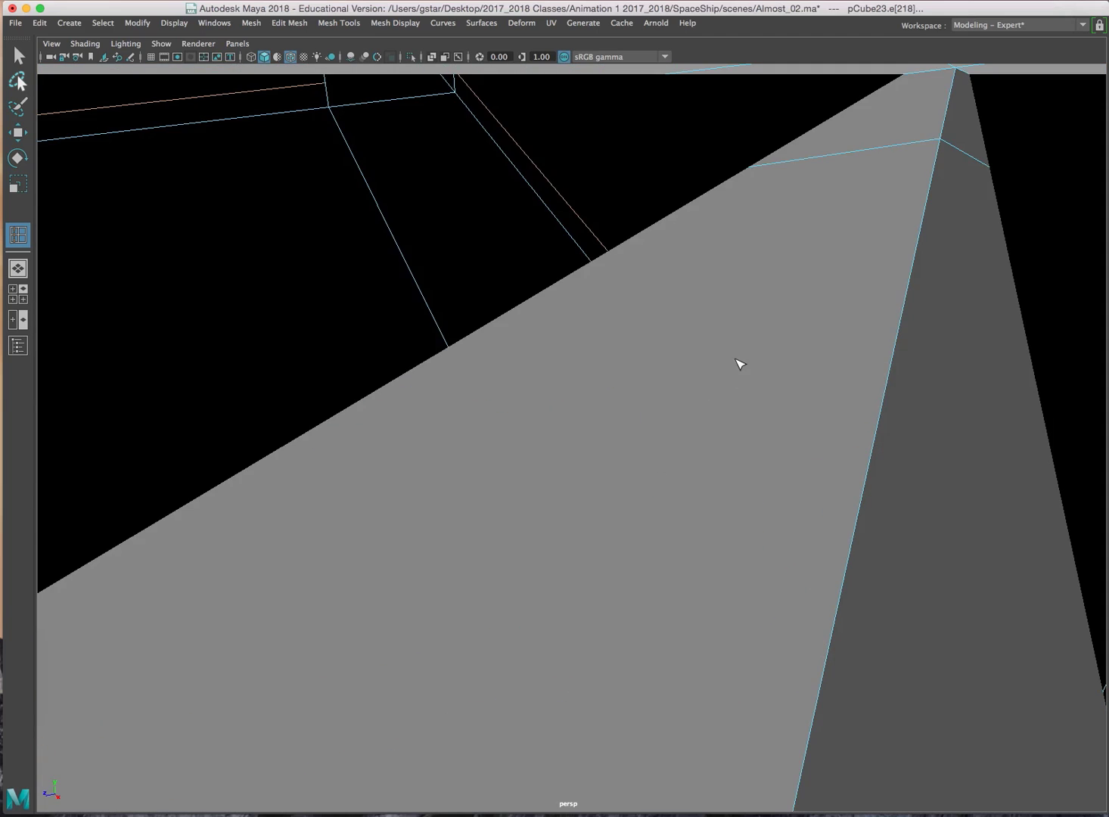
scroll(735, 360, "down", 5)
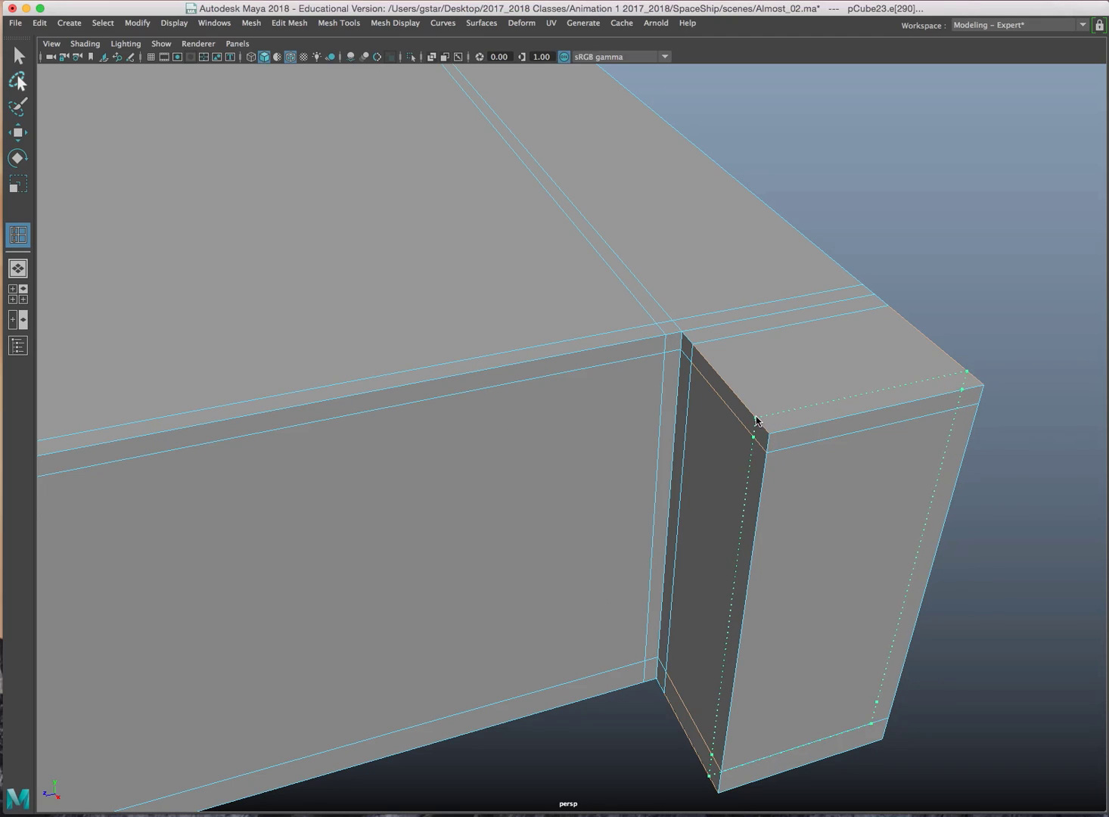
left_click(962, 388)
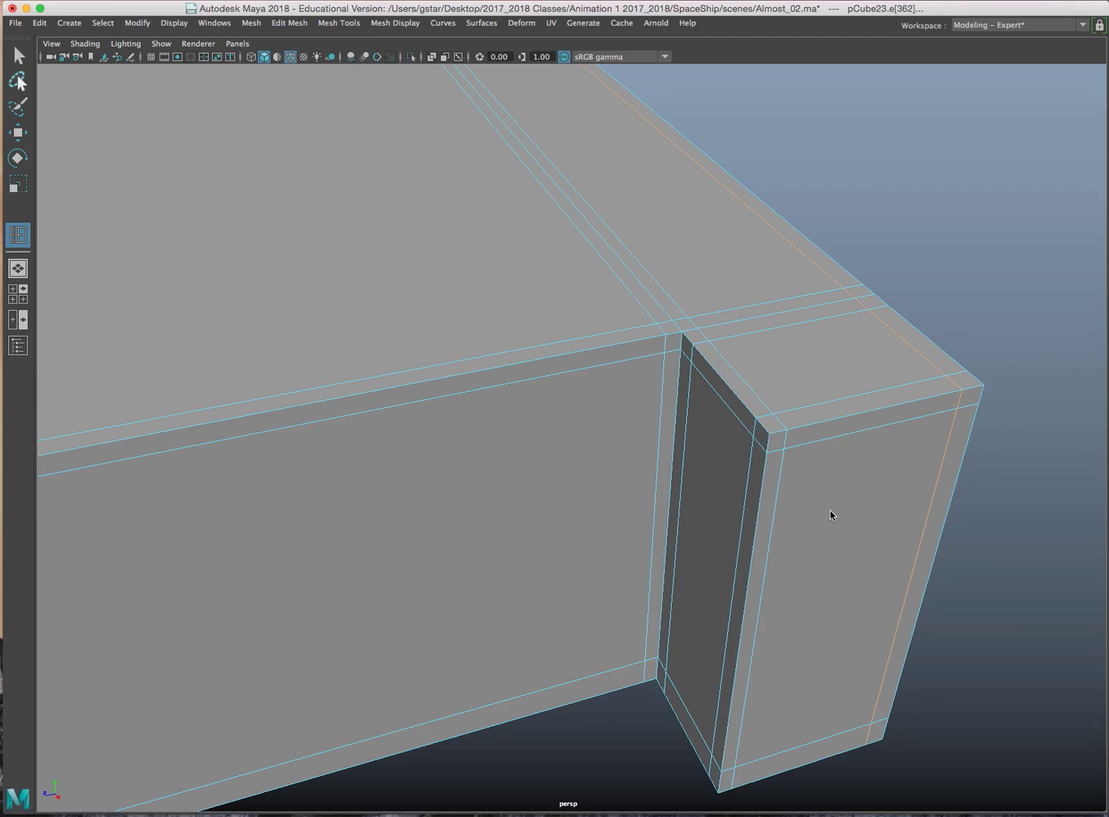
Check the beam's edges in smooth preview, return to object mode, and select the whole beam
key("3")
scroll(771, 518, "down", 3)
left_click(595, 392)
key("w")
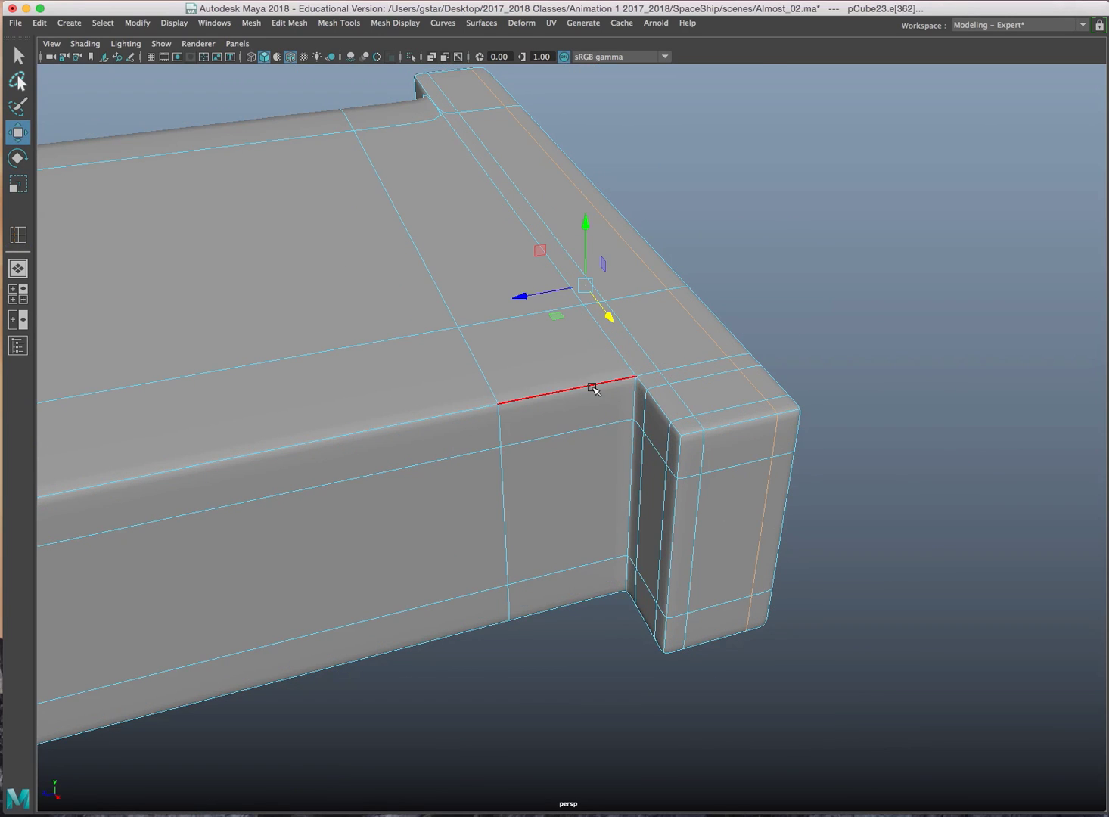
right_click_drag(596, 390, 658, 350)
left_click_drag(835, 296, 763, 300, "alt")
right_click_drag(762, 299, 656, 301, "alt")
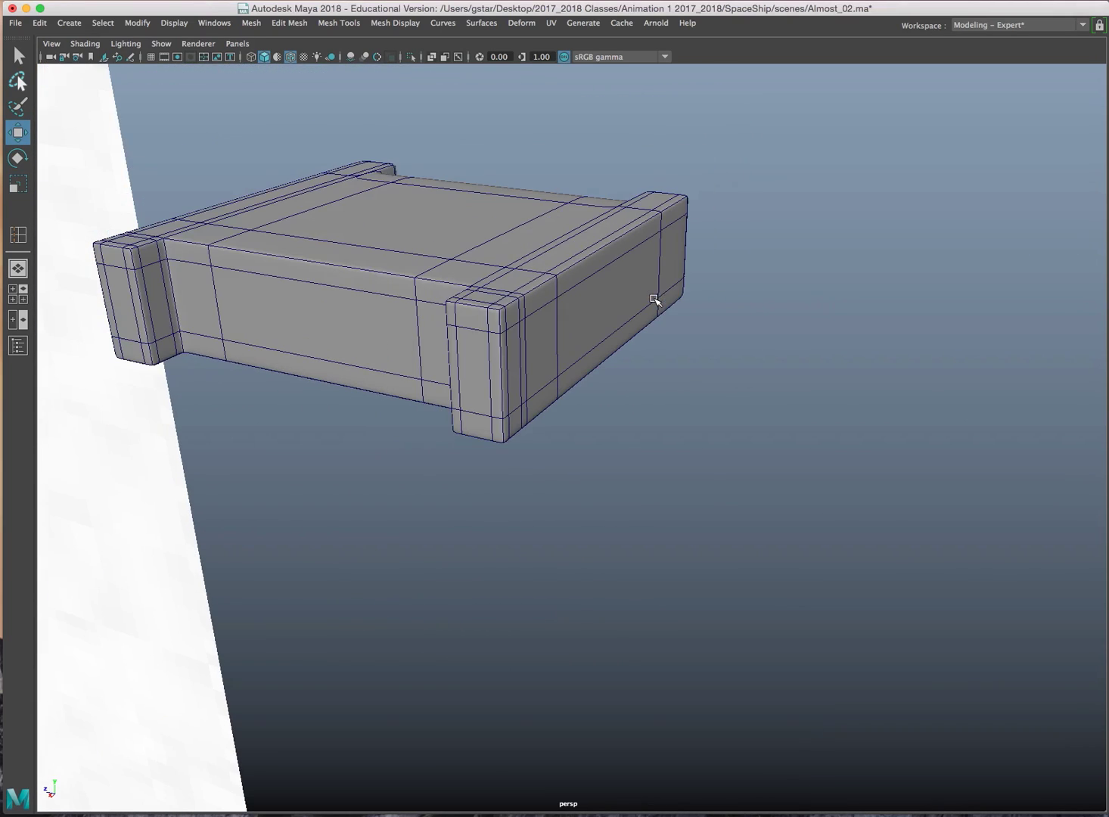
middle_click_drag(605, 330, 798, 314, "alt")
left_click(721, 282)
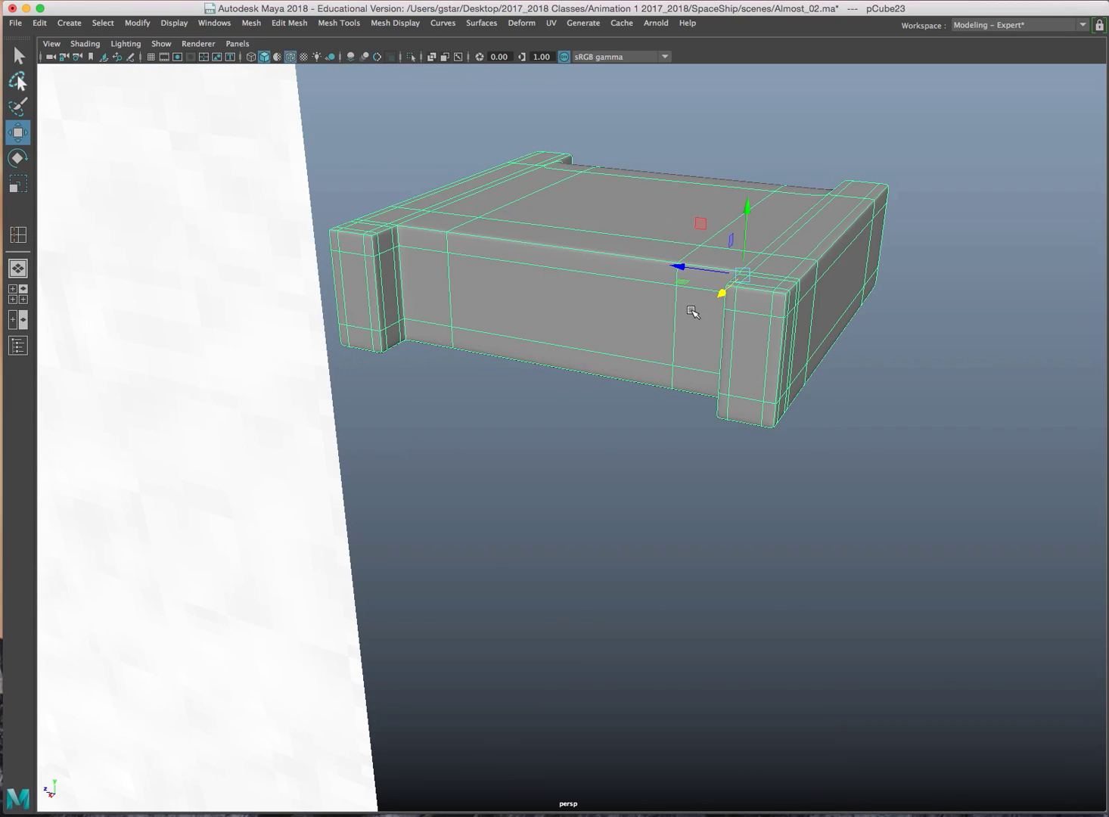
right_click_drag(640, 321, 636, 338, "alt")
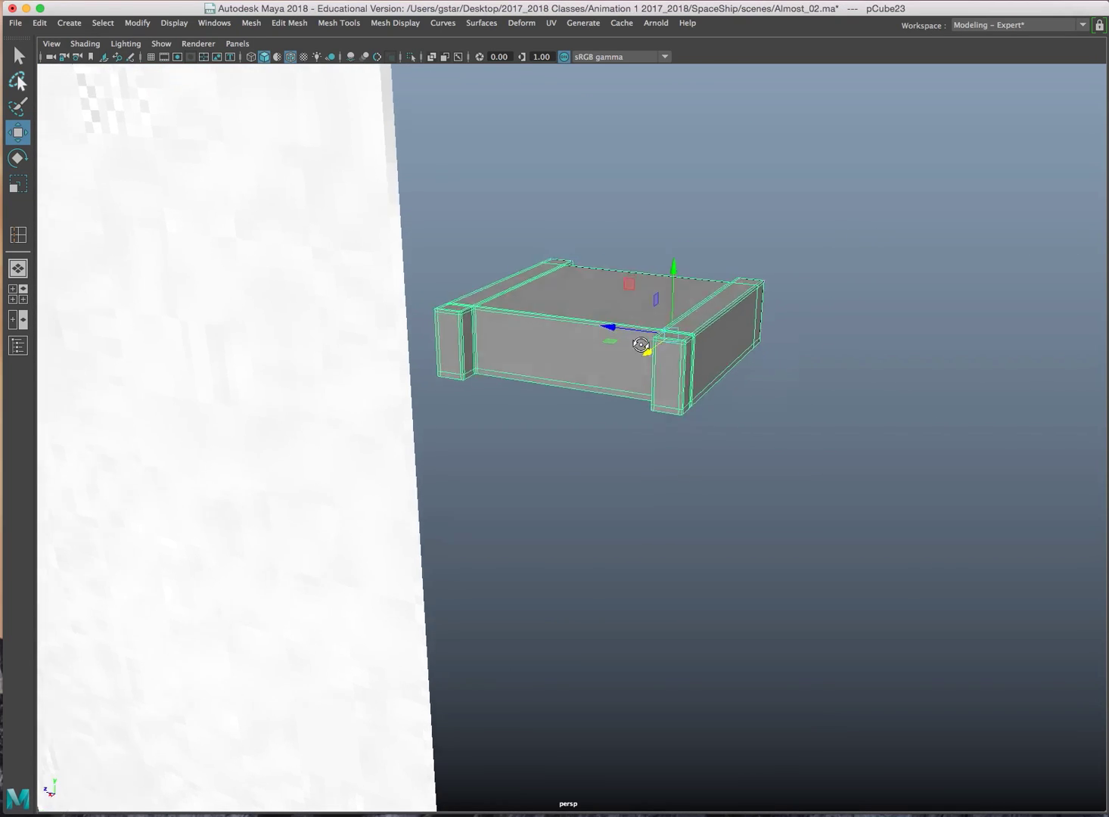
left_click_drag(636, 338, 660, 334, "alt")
In the side view, move the beam horizontally onto the scaffold tower in the reference image
key("space")
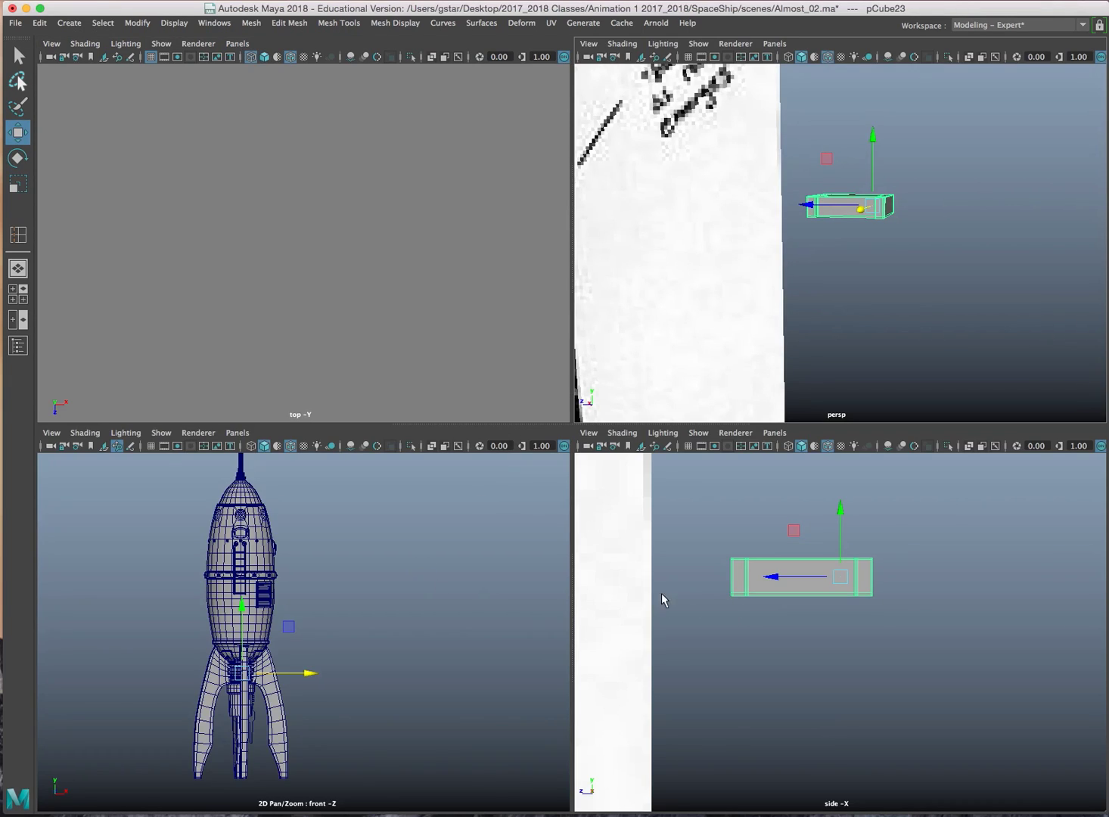
key("space")
scroll(518, 565, "down", 6)
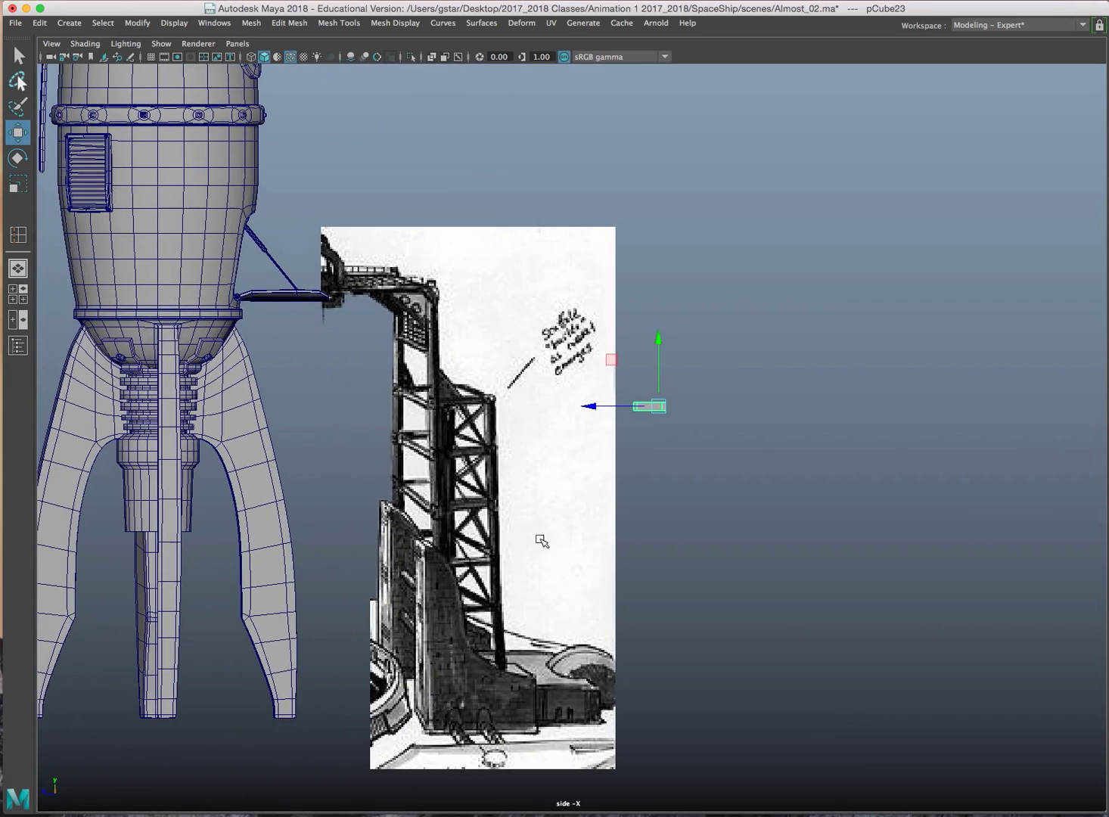
scroll(541, 543, "up", 2)
scroll(542, 538, "up", 1)
left_click_drag(708, 394, 383, 398)
middle_click_drag(382, 399, 606, 364, "alt")
scroll(436, 395, "up", 3)
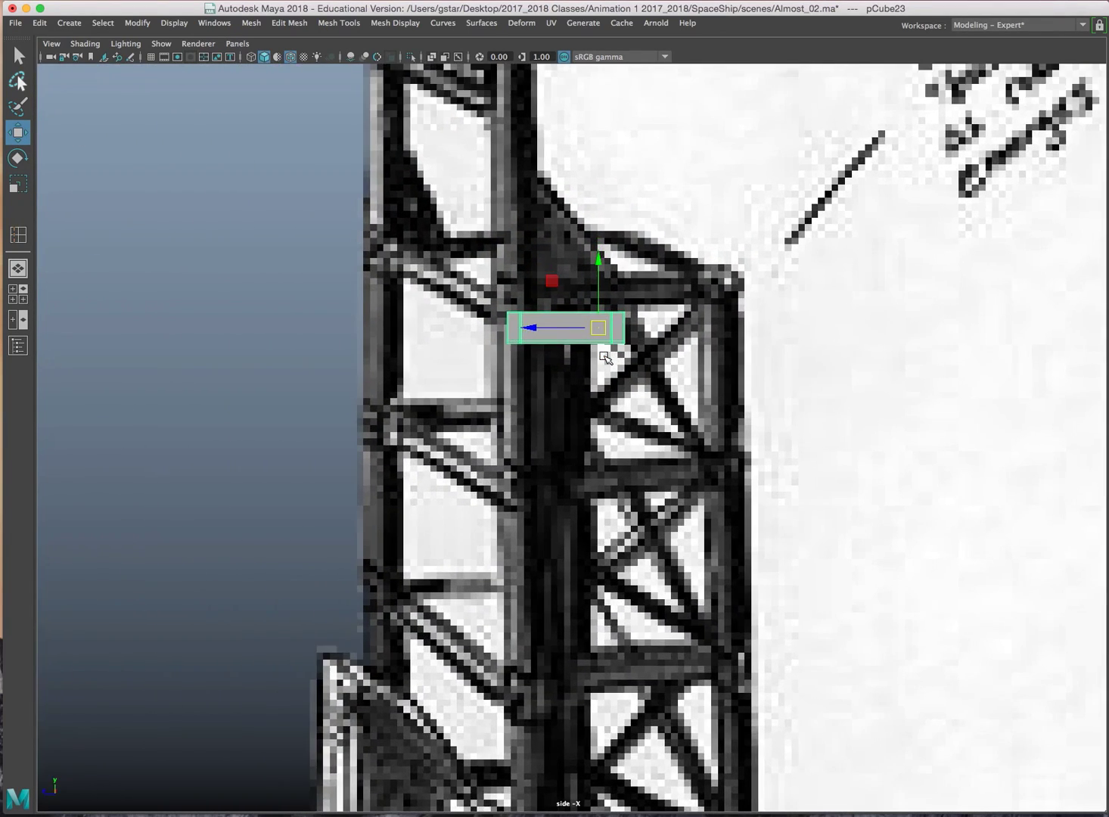
Align the beam over the tower's dark central column, and move it down beside the lower cross brace
scroll(604, 356, "up", 3)
scroll(603, 355, "up", 2)
left_click_drag(618, 238, 568, 233)
key("r")
key("w")
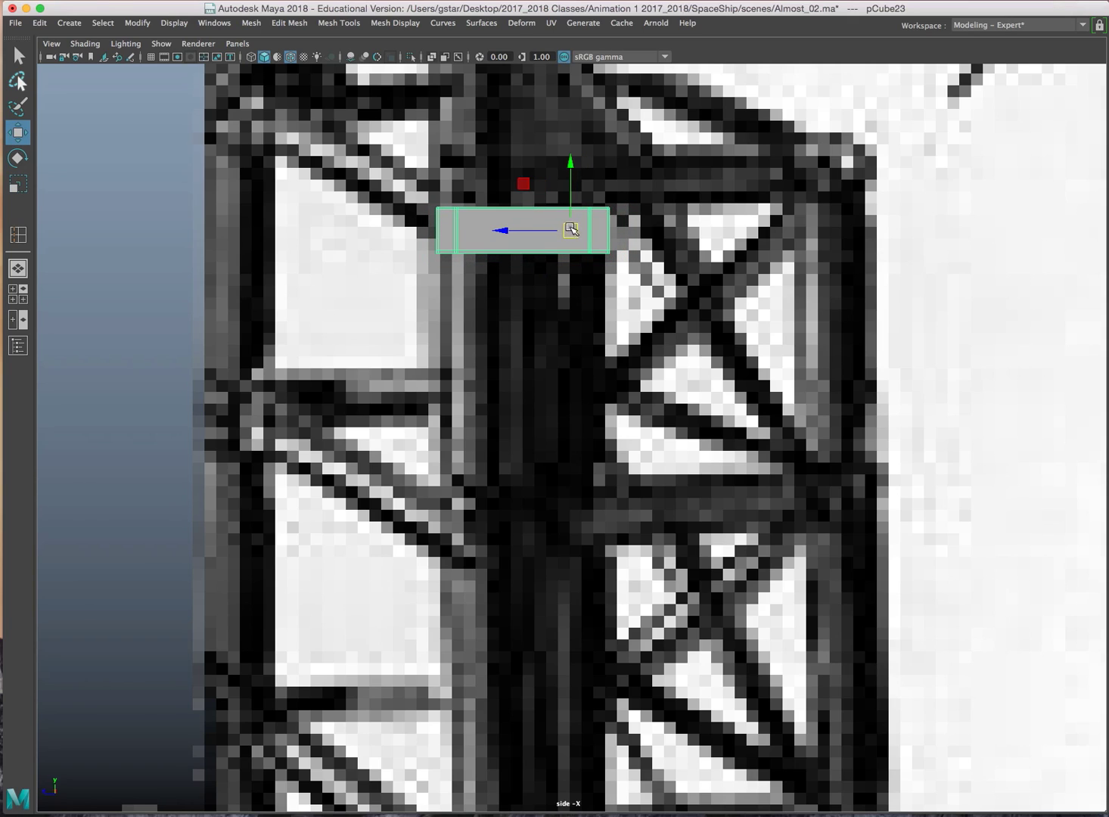
scroll(582, 310, "up", 2)
scroll(582, 310, "up", 2)
left_click_drag(584, 309, 585, 618)
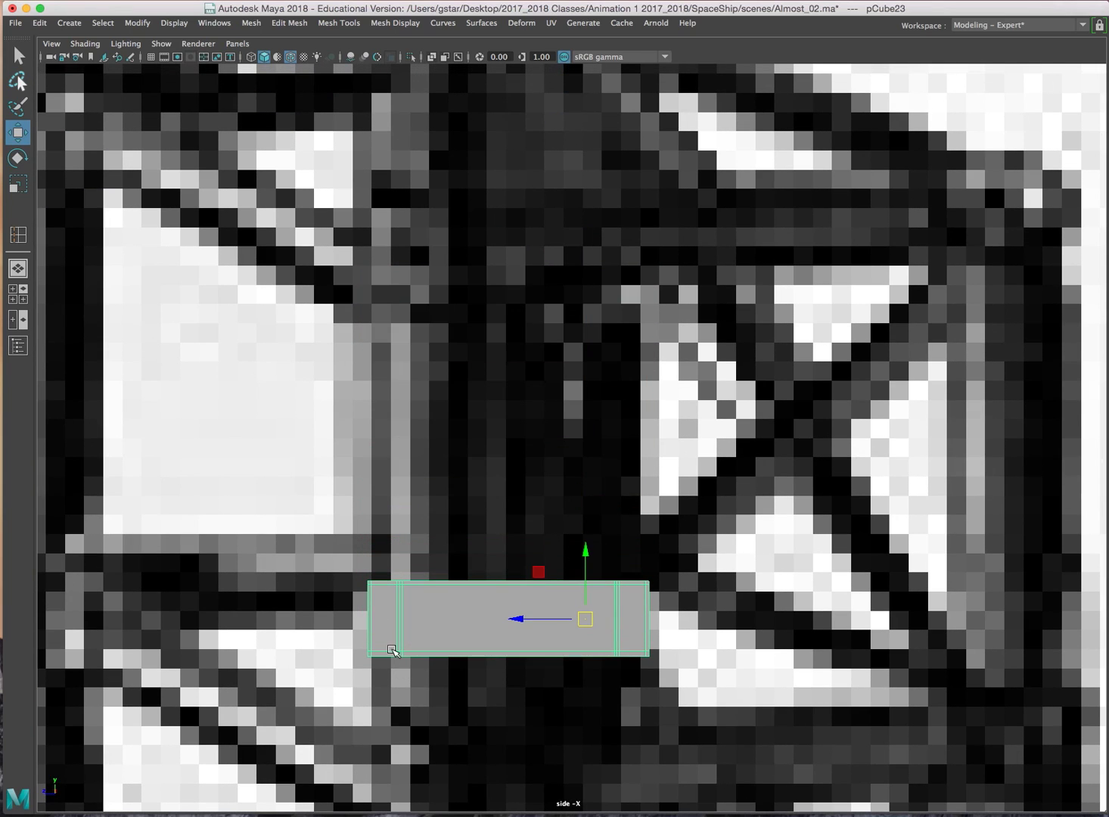
Sketch the column's front and shaded side faces over the reference with the Grease Pencil, labelling the front face F
left_click(132, 56)
left_click_drag(408, 224, 850, 203)
left_click_drag(629, 282, 637, 560)
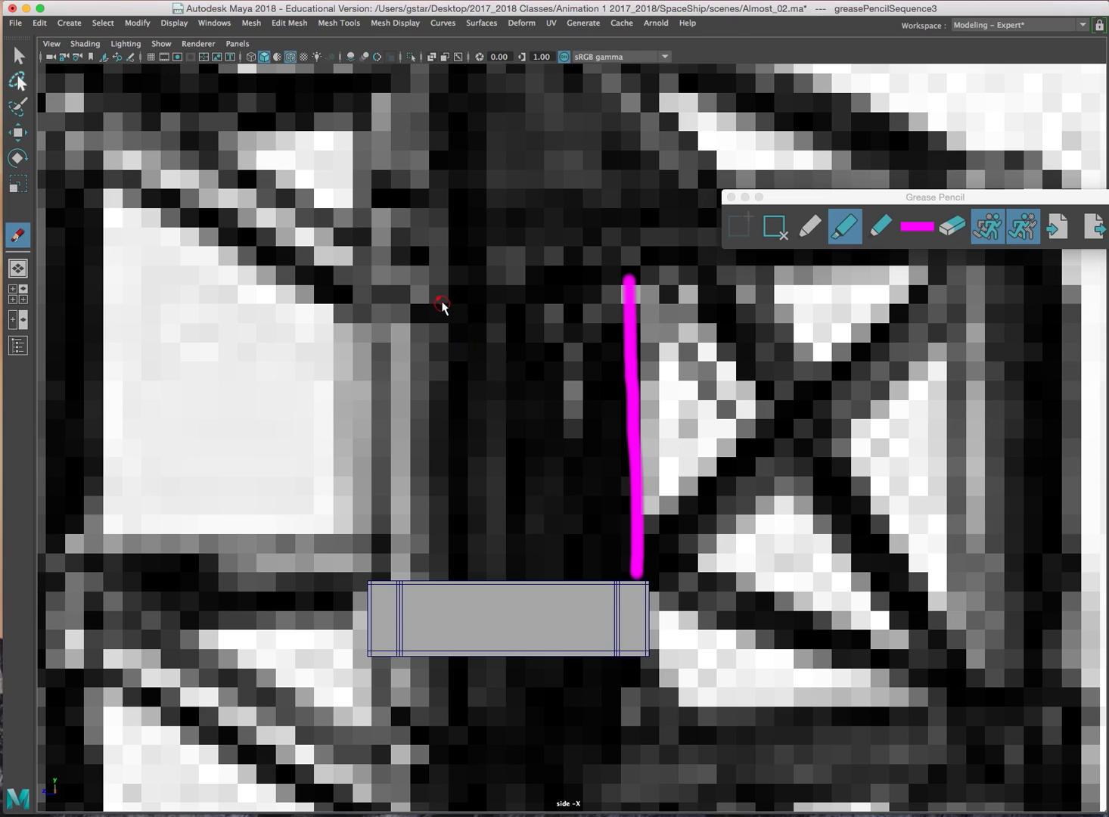
left_click_drag(446, 294, 443, 579)
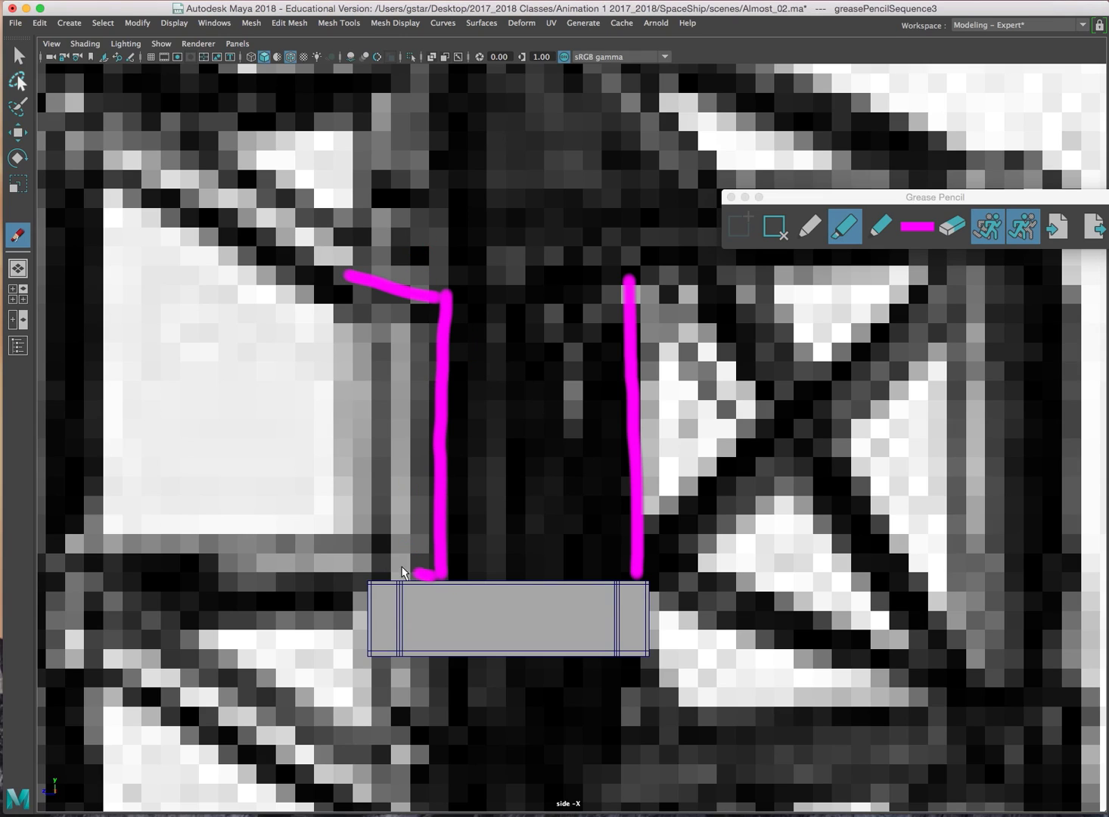
left_click_drag(403, 573, 346, 545)
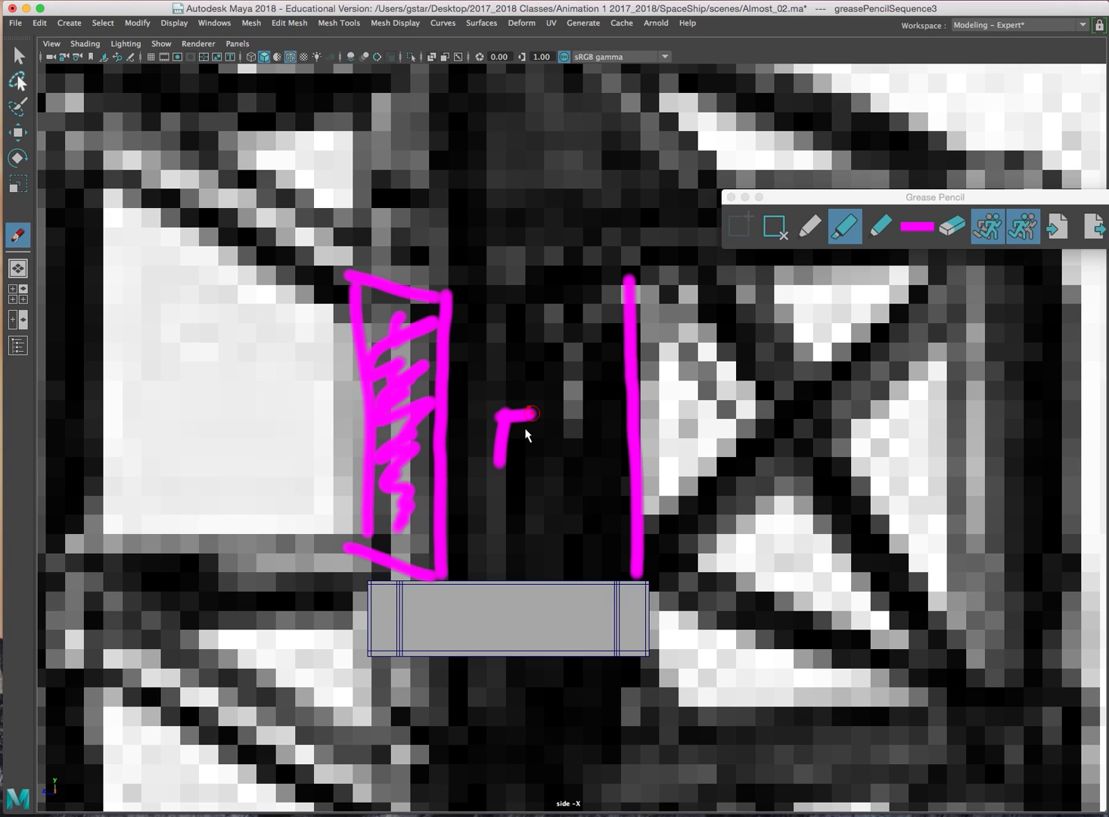
key("w")
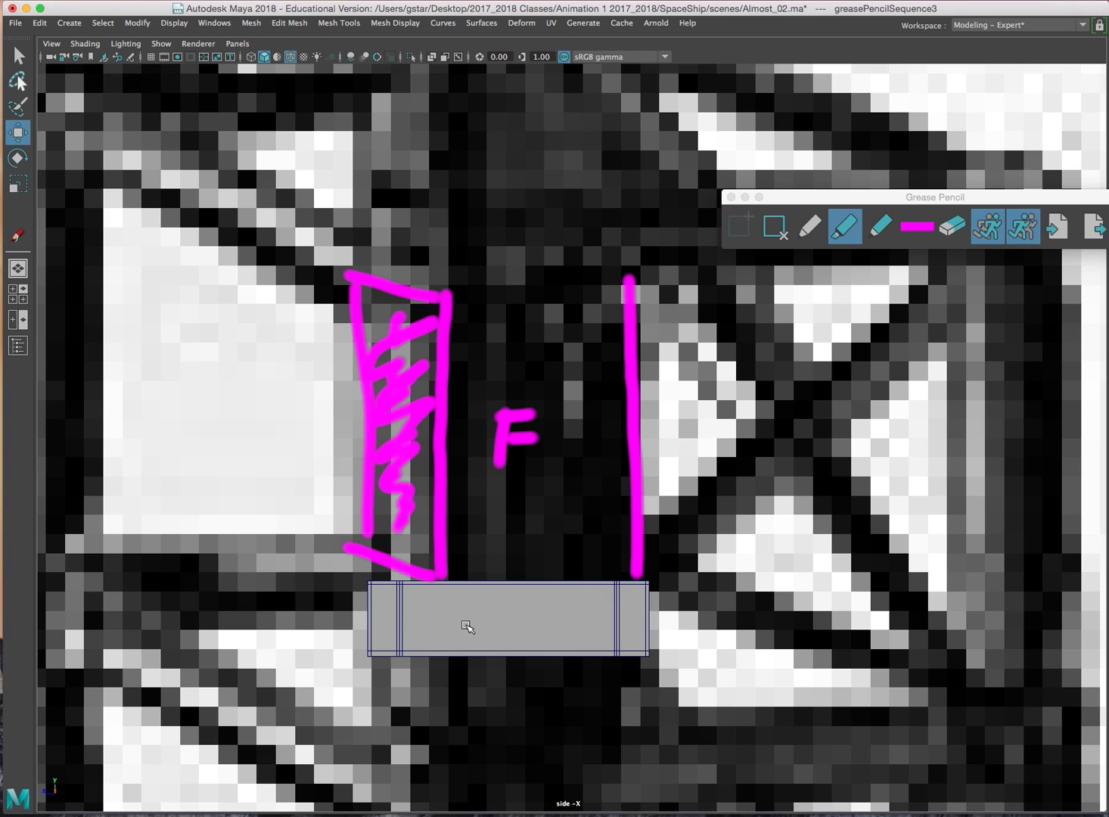
Nudge the beam slightly down and away from the shaded side face, and delete the Grease Pencil sketch
left_click(468, 624)
left_click_drag(581, 618, 594, 650)
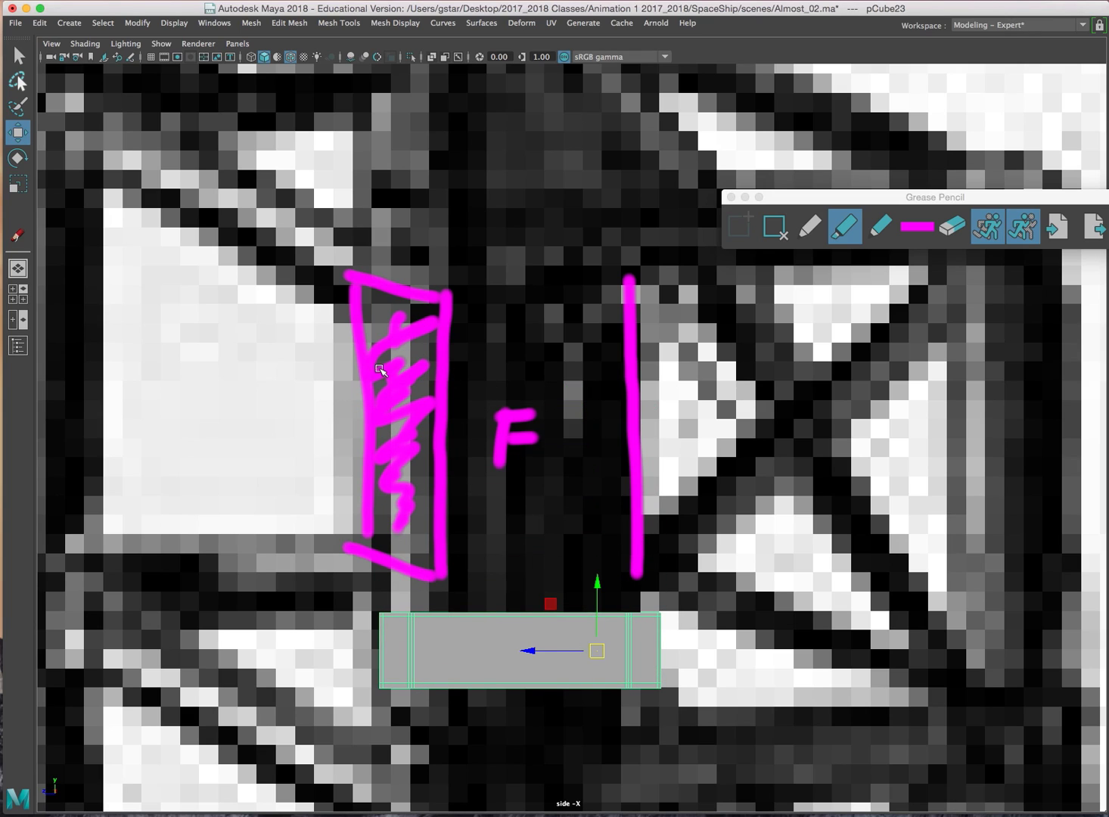
left_click(775, 227)
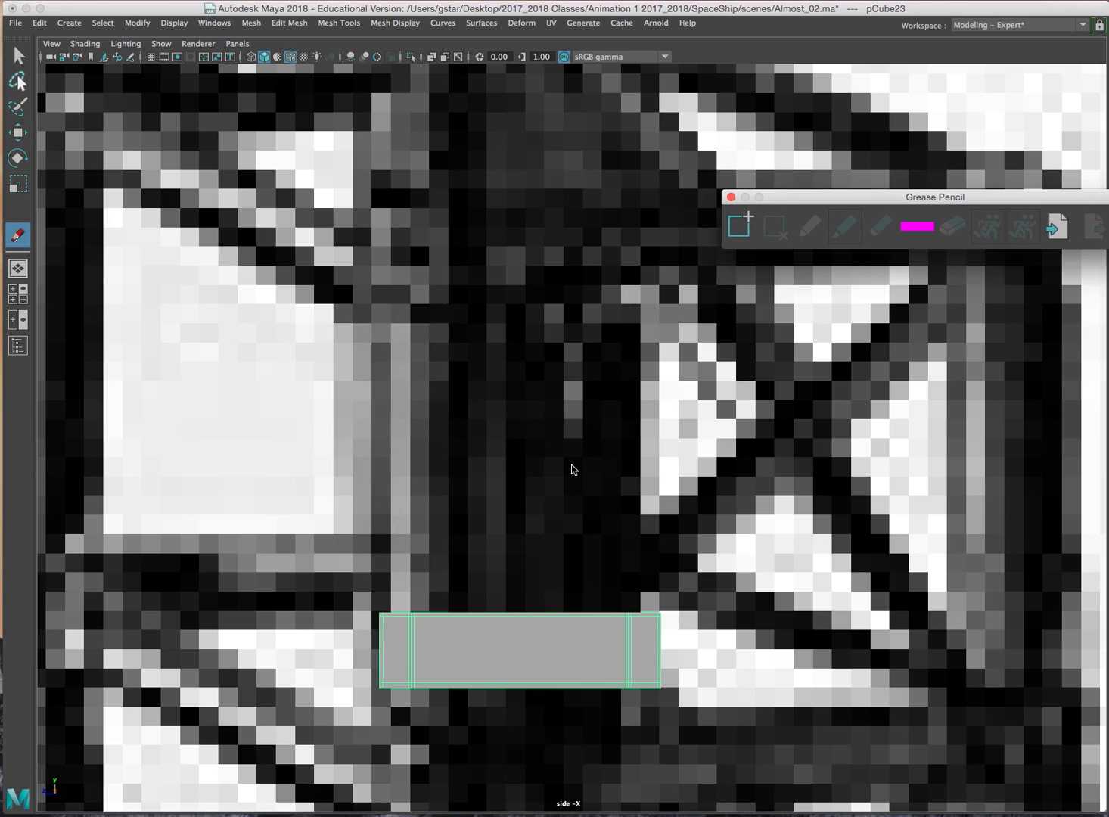
left_click(513, 636)
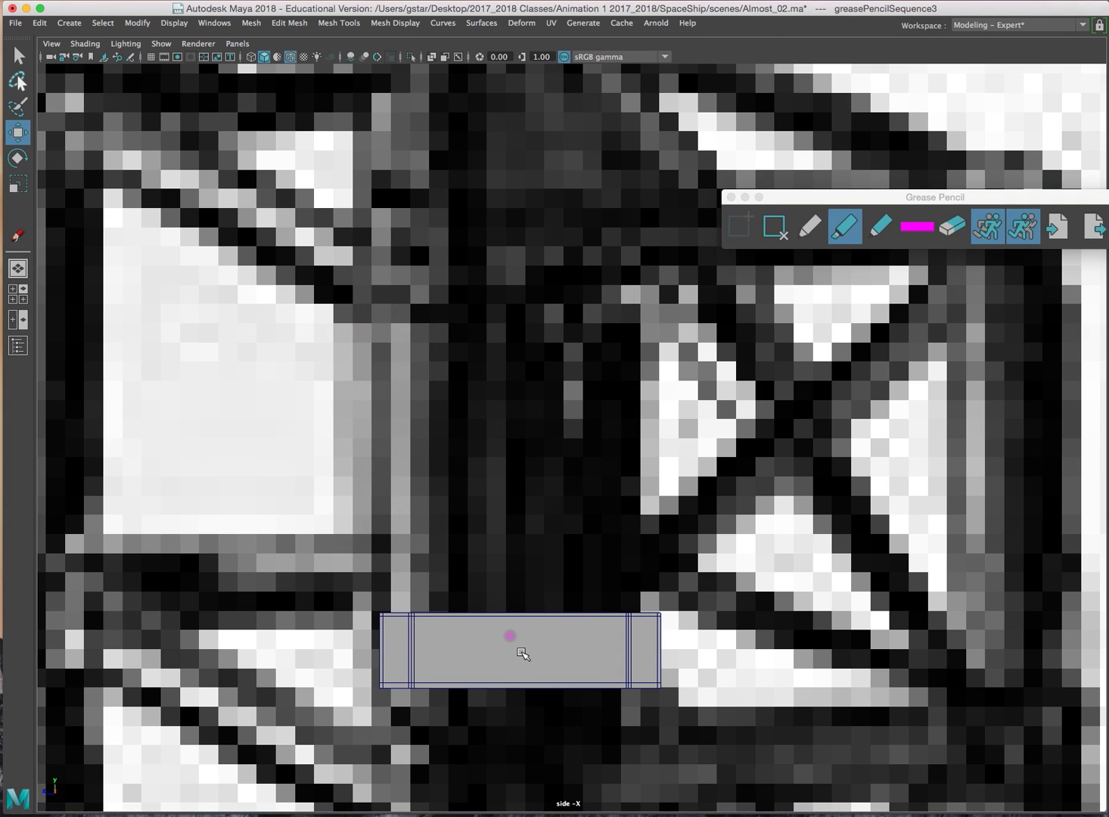
Scale the beam down uniformly to the width of the column's front face, and move it up to the column's upper section
left_click(523, 646)
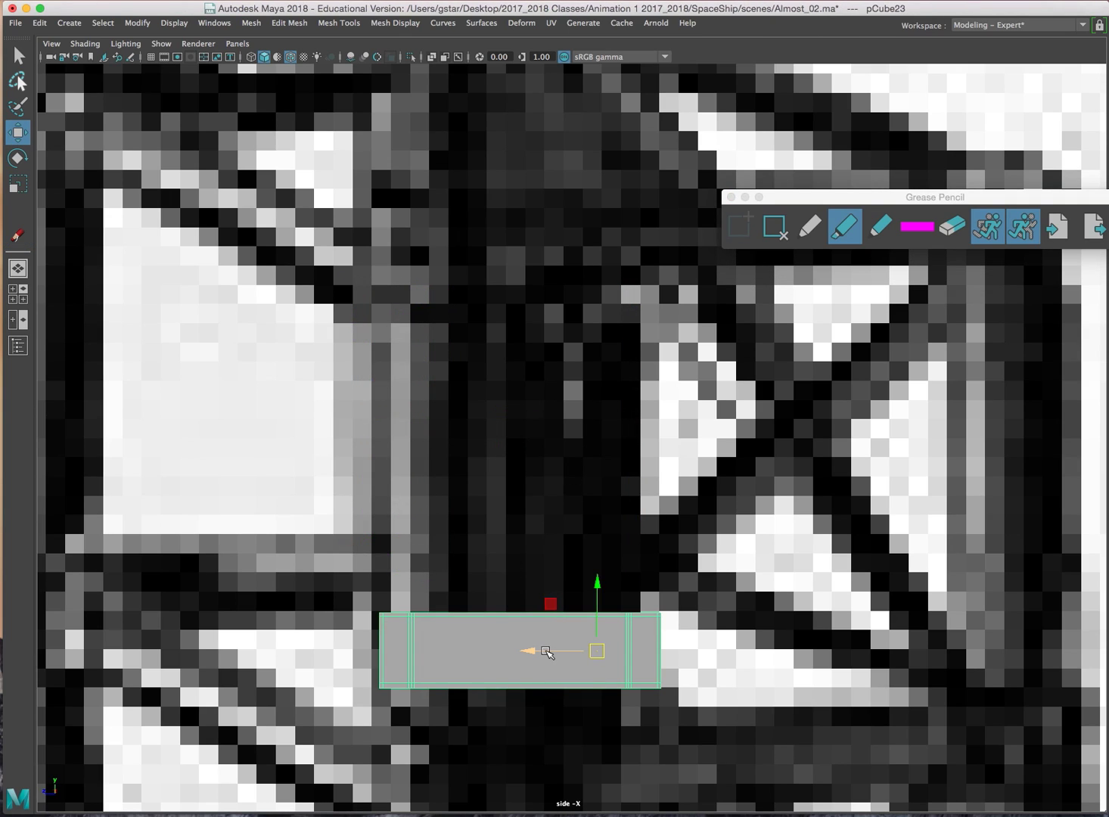
key("r")
left_click_drag(595, 651, 525, 649)
key("w")
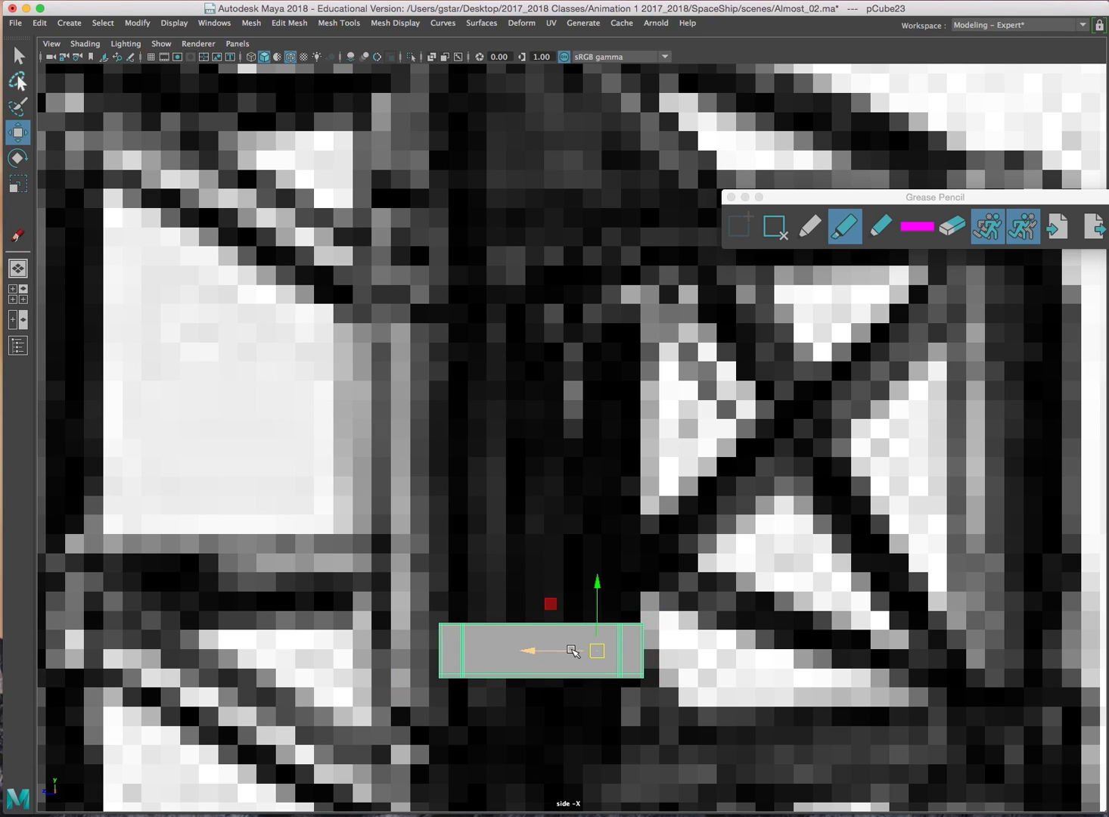
left_click_drag(596, 589, 594, 232)
scroll(593, 233, "down", 8)
scroll(603, 340, "up", 6)
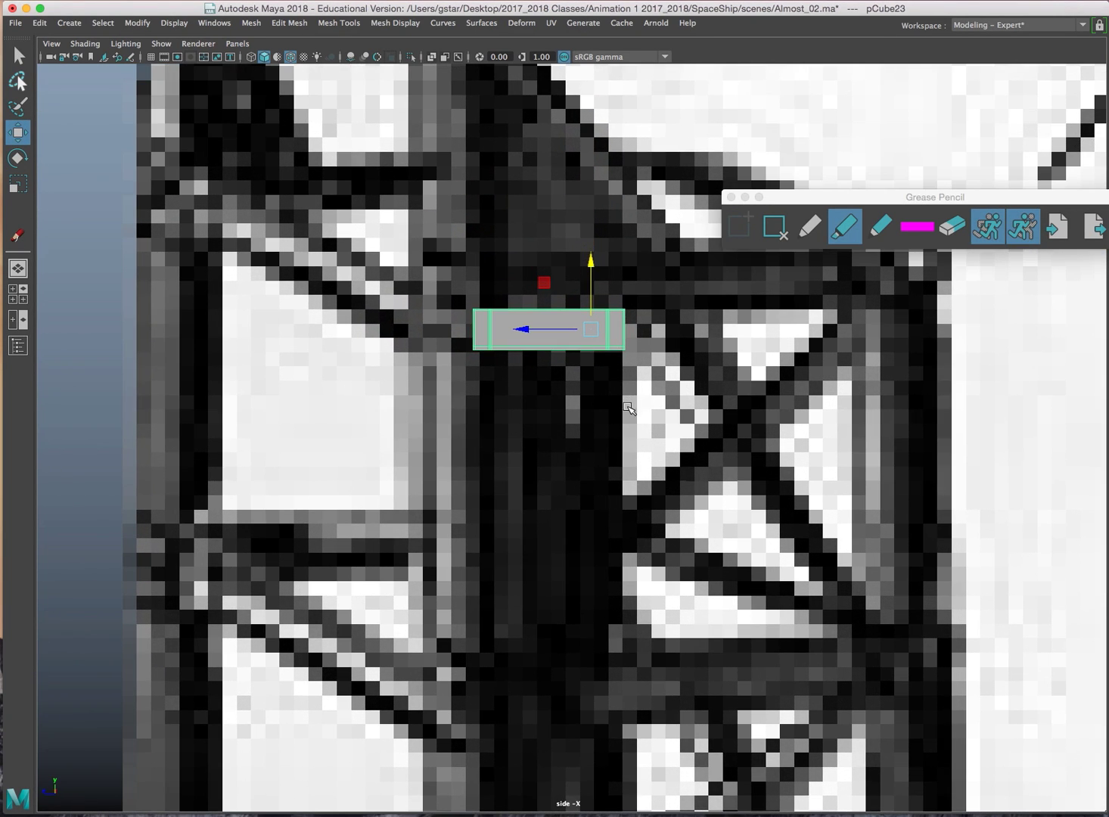
Duplicate the beam, center the copy's pivot, and move the copy onto the upper cross brace beside the column
middle_click_drag(628, 408, 580, 433, "alt")
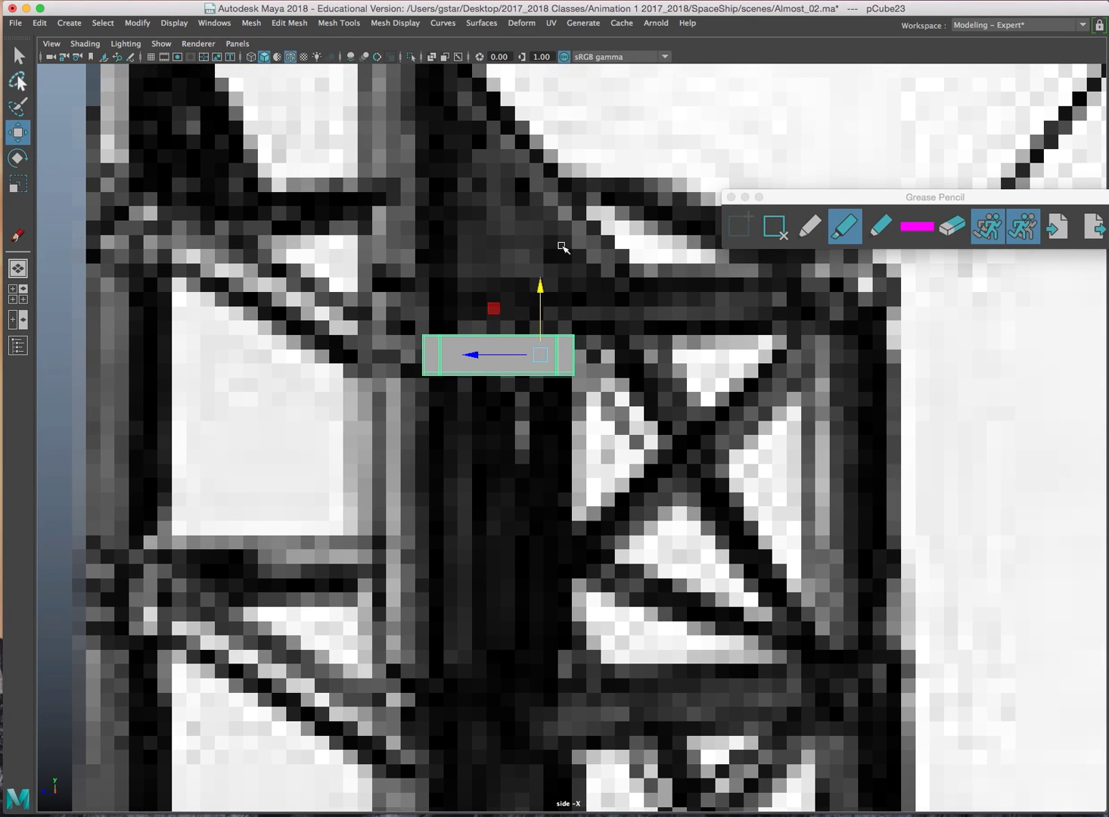
left_click_drag(547, 278, 554, 282)
middle_click_drag(563, 324, 539, 466, "alt")
scroll(587, 386, "up", 5)
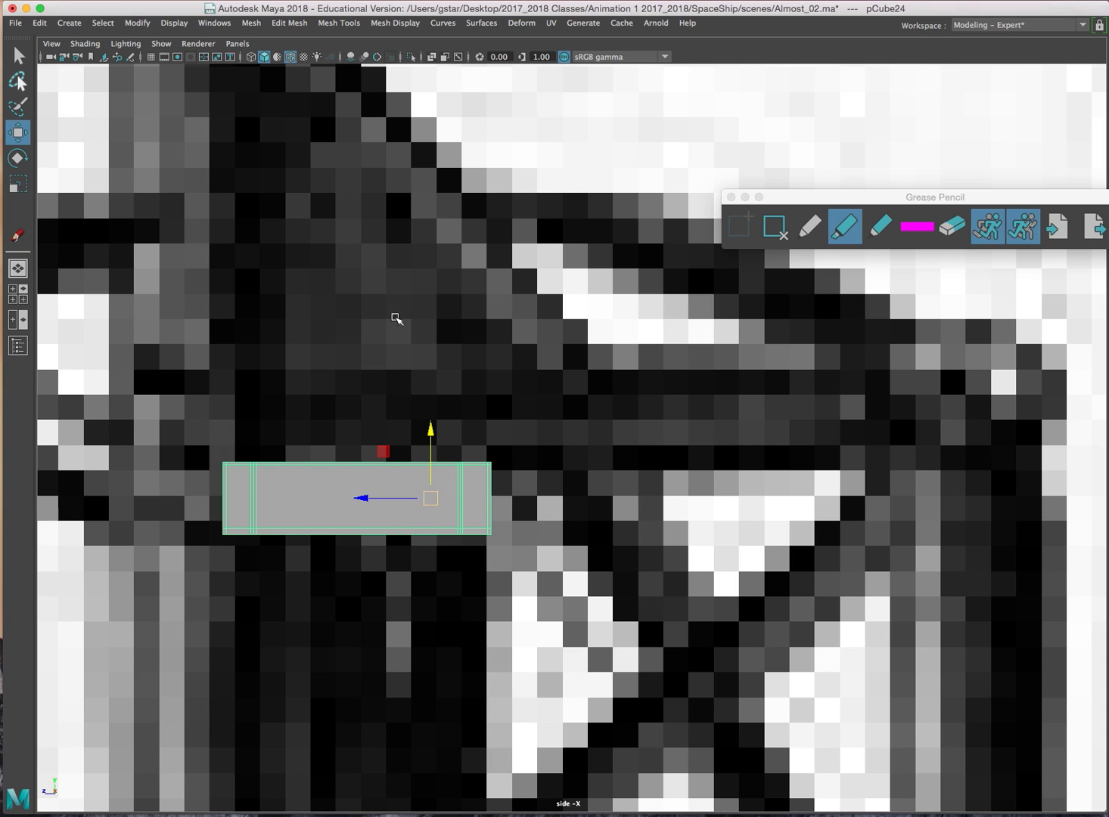
left_click(138, 23)
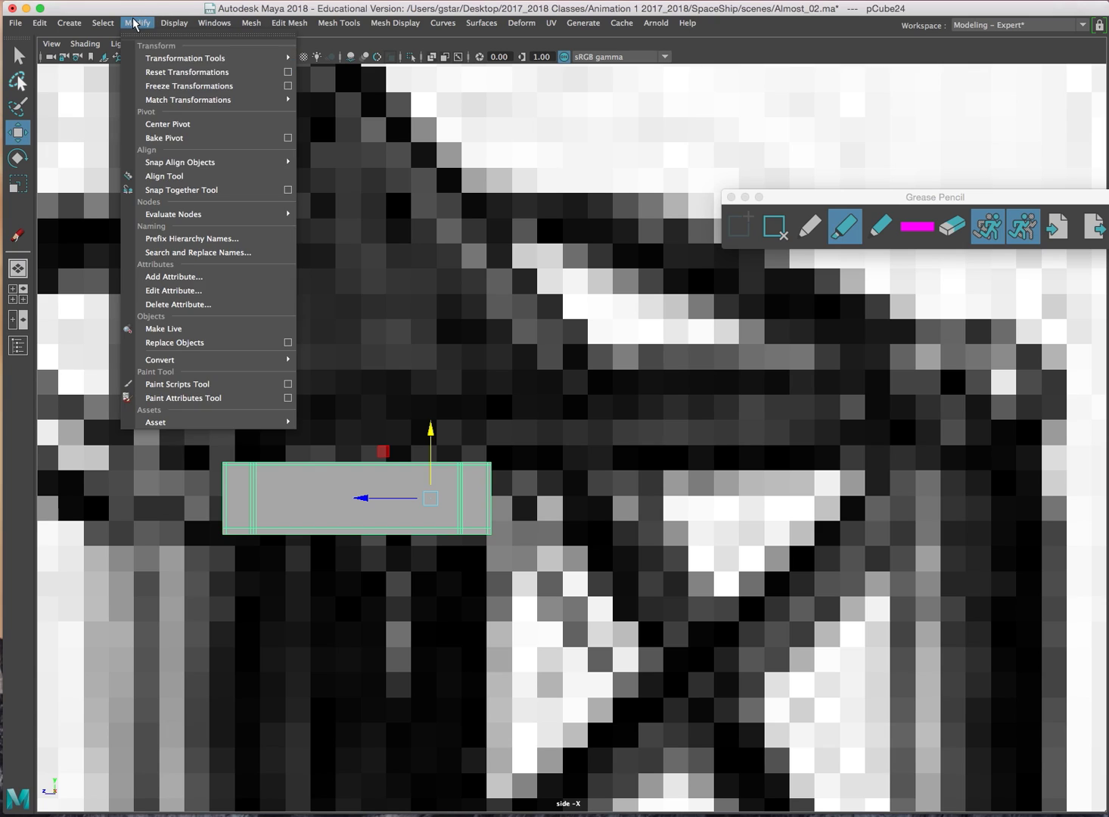
left_click(163, 121)
key("ctrl+d")
left_click_drag(354, 457, 662, 420)
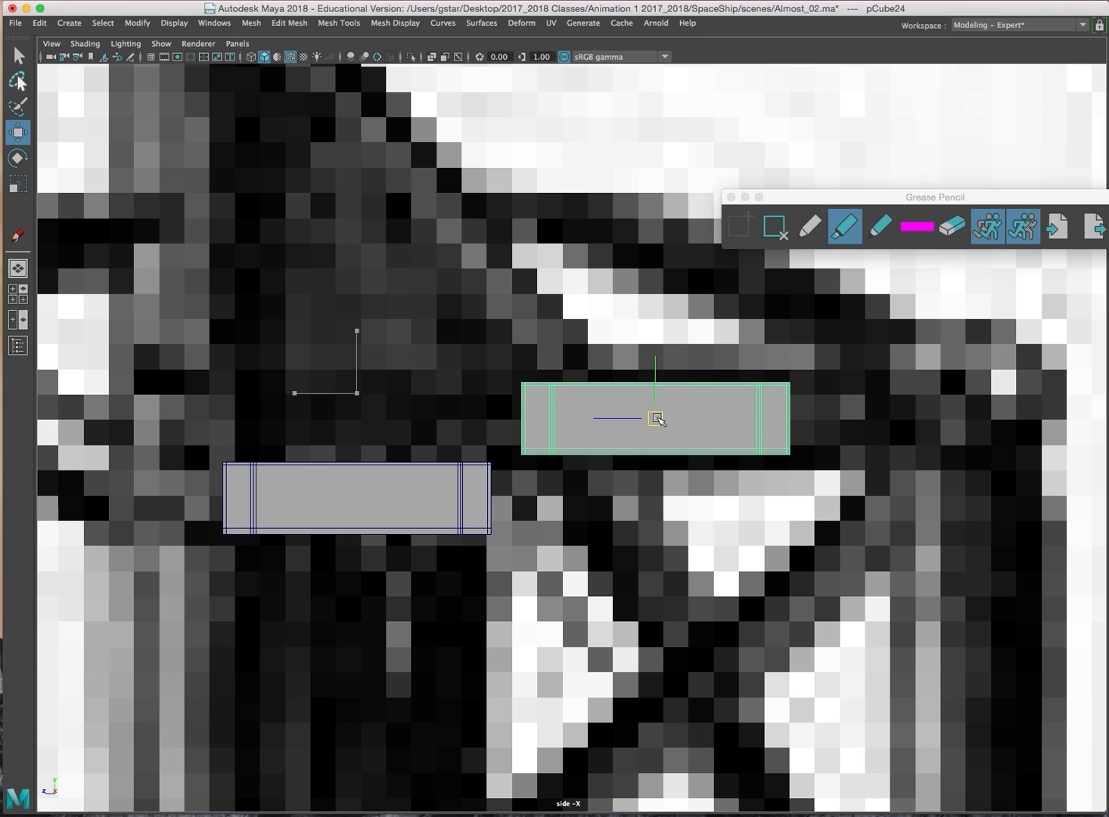
Rotate the copied beam 90 degrees so it stands upright, and scale it down uniformly to about half size over the cross brace
key("e")
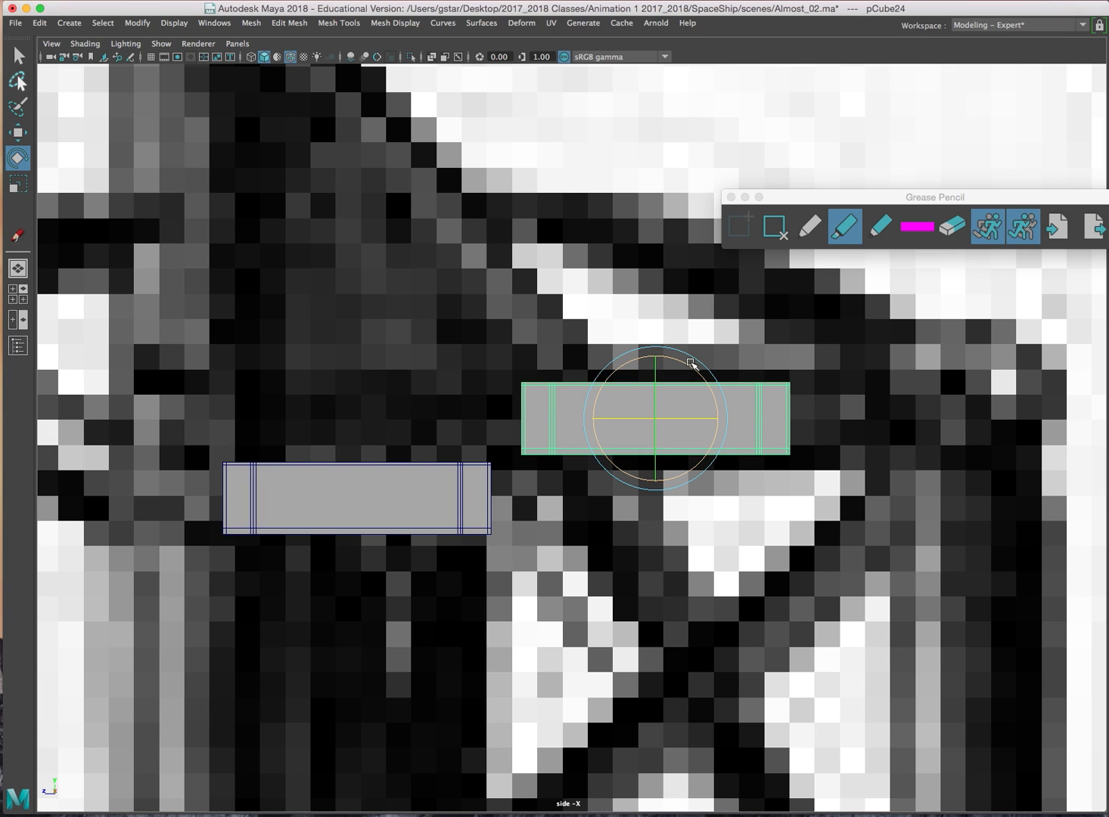
left_click_drag(690, 368, 730, 510)
key("z")
key("r")
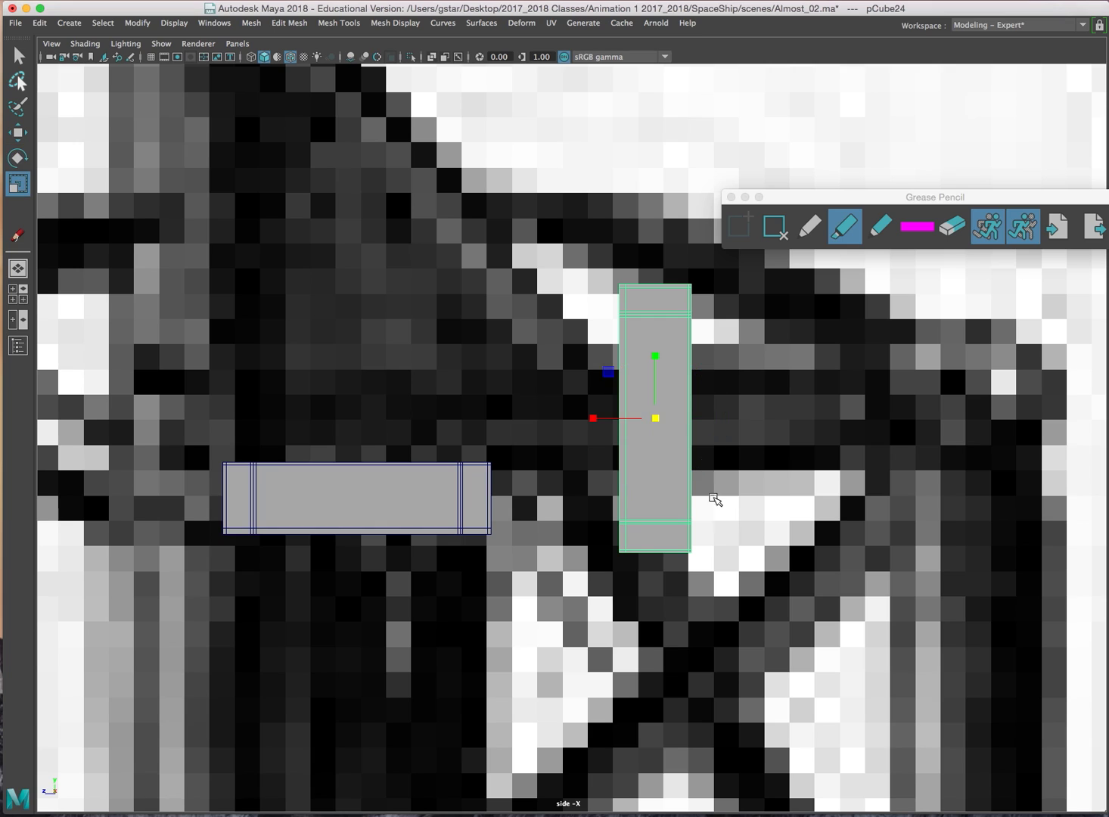
left_click_drag(659, 414, 560, 413)
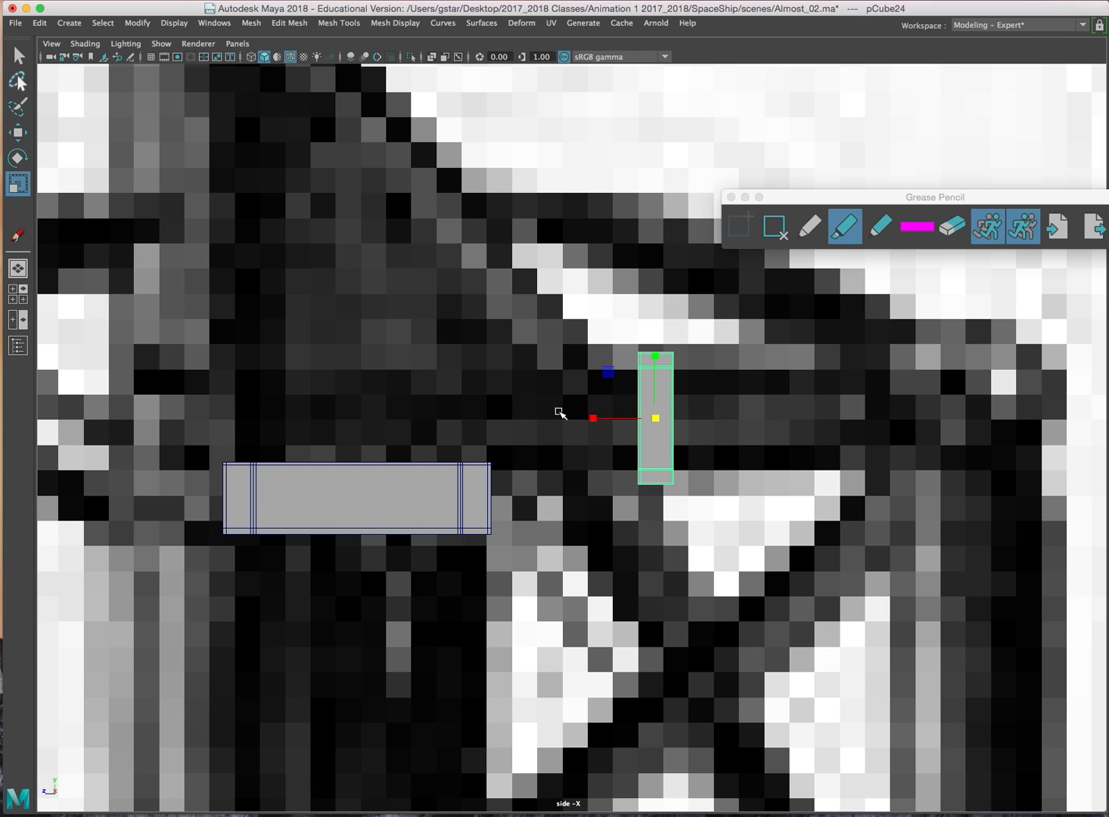
Nudge the upright copy slightly up on the cross brace, and lower the original beam a little on the column
key("w")
scroll(652, 473, "up", 4)
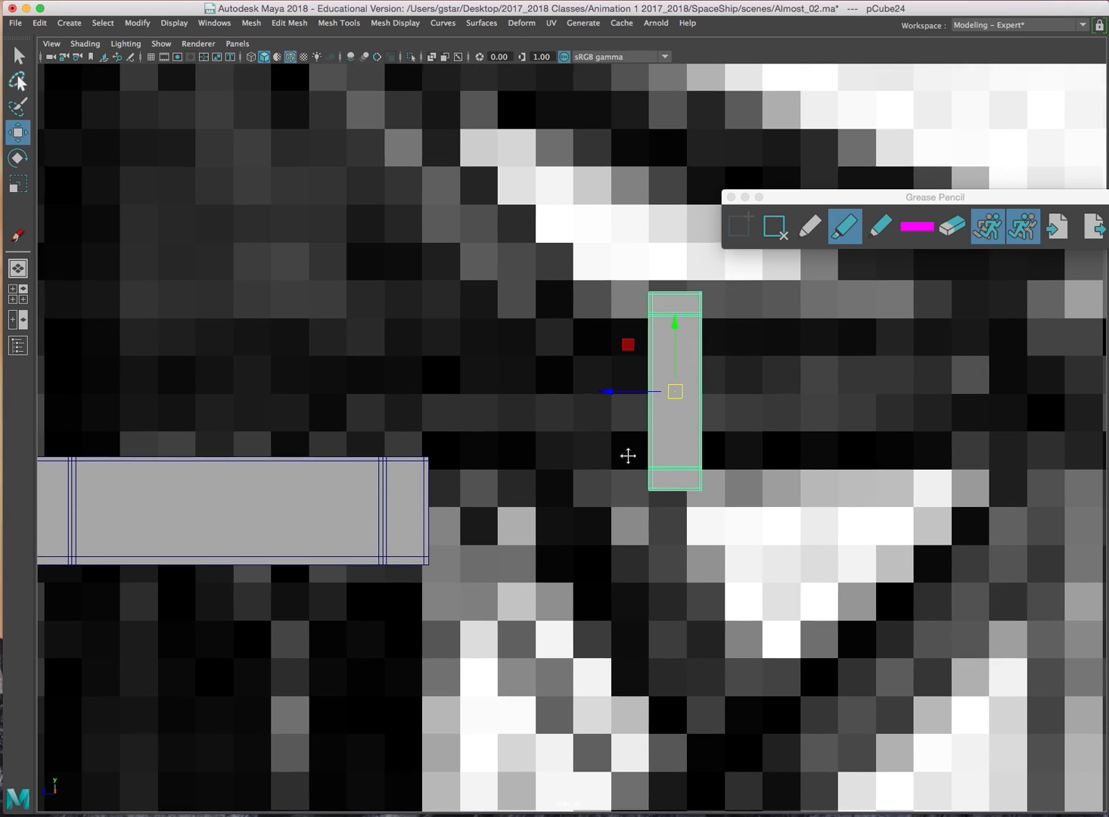
left_click_drag(677, 327, 676, 319)
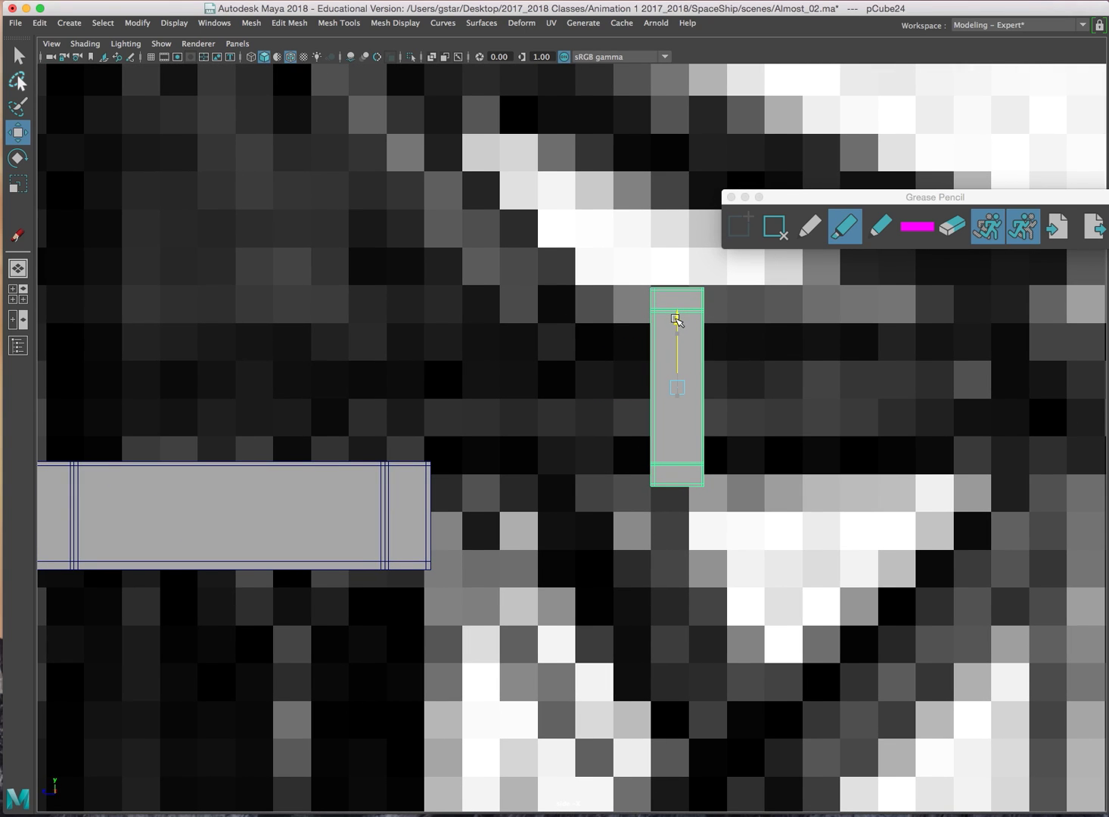
left_click(404, 512)
left_click_drag(340, 448, 339, 474)
scroll(492, 471, "down", 10)
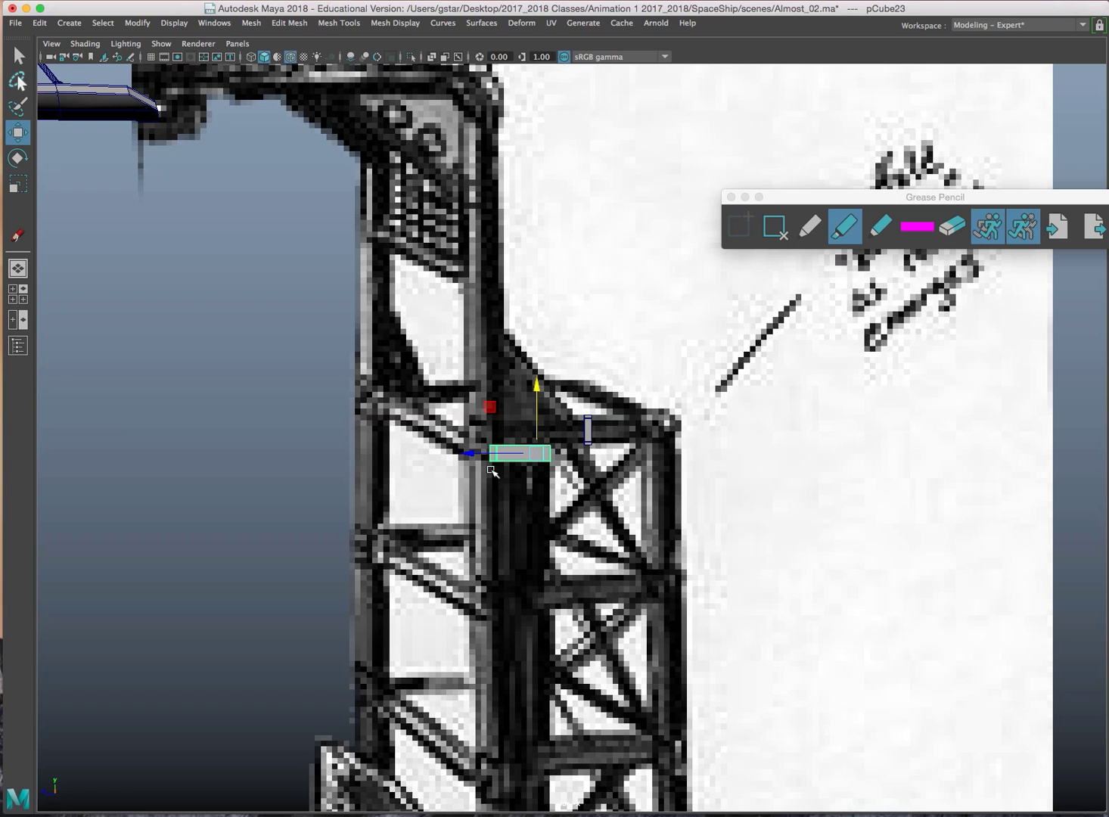
Close the Grease Pencil palette and examine both beams against the tower reference in the perspective view
left_click(731, 198)
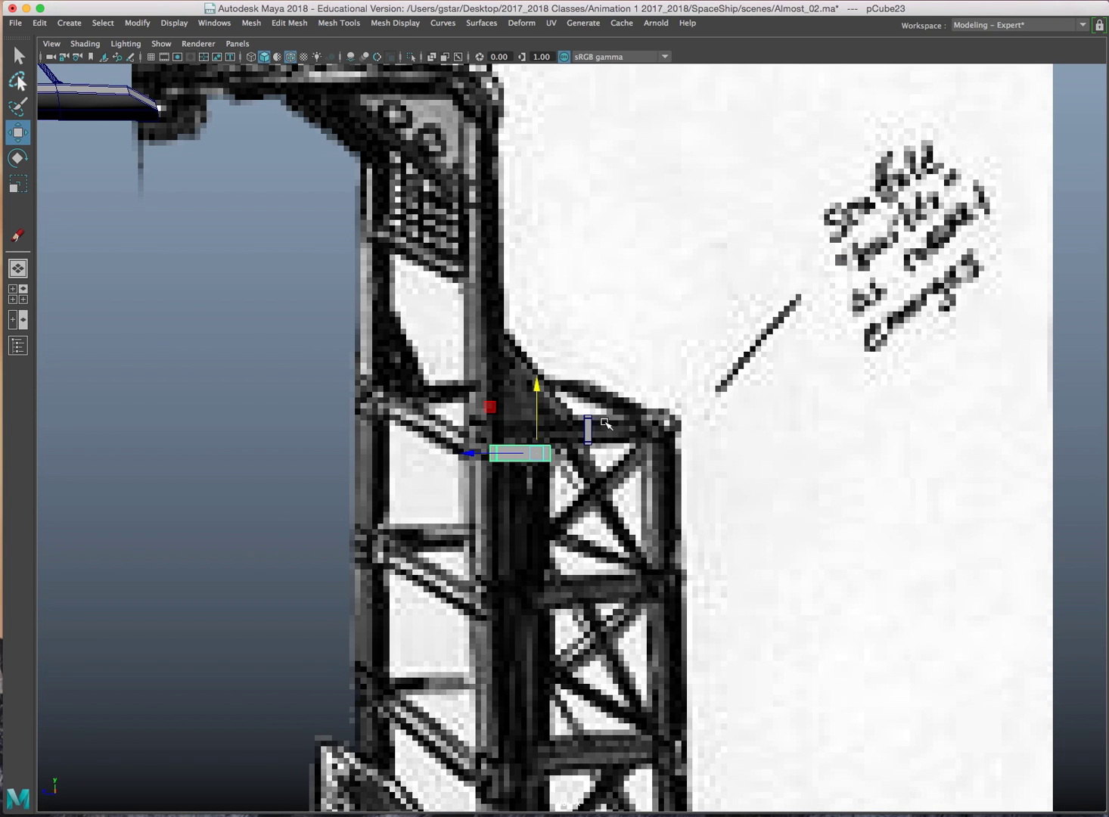
key("space")
key("space")
key("f")
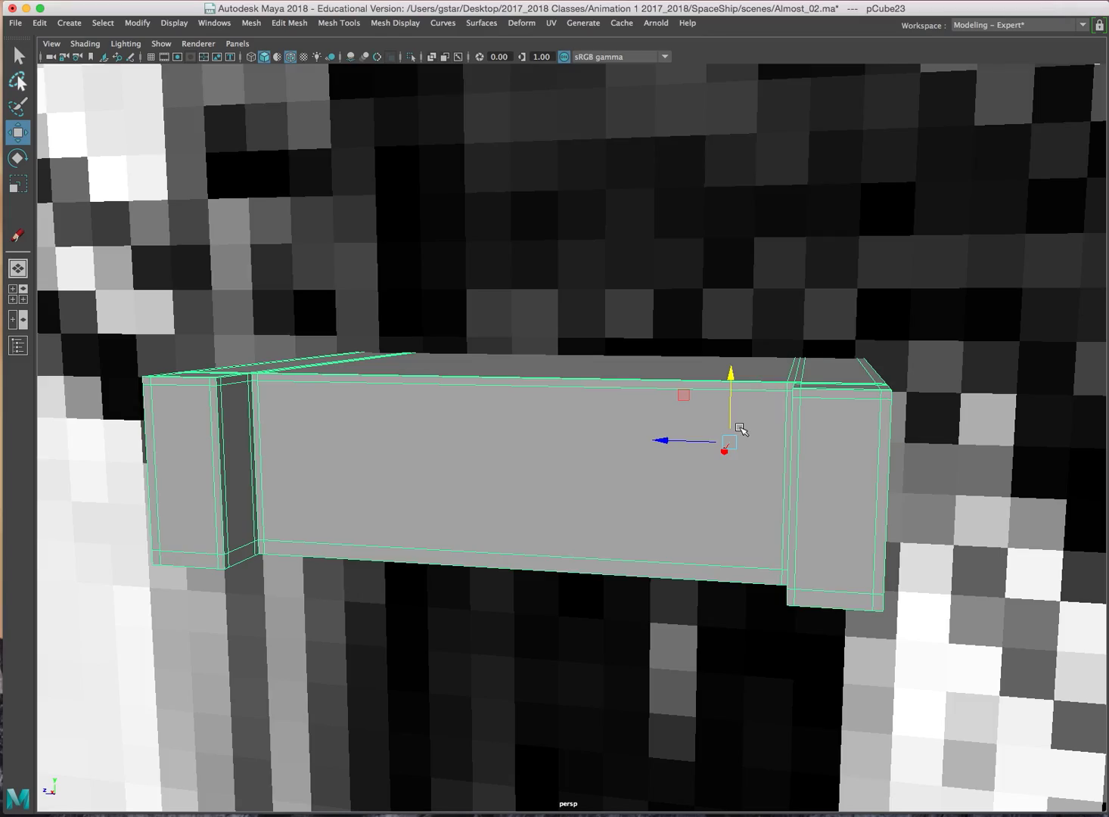
scroll(741, 429, "down", 10)
left_click_drag(741, 429, 712, 450, "alt")
scroll(789, 420, "down", 7)
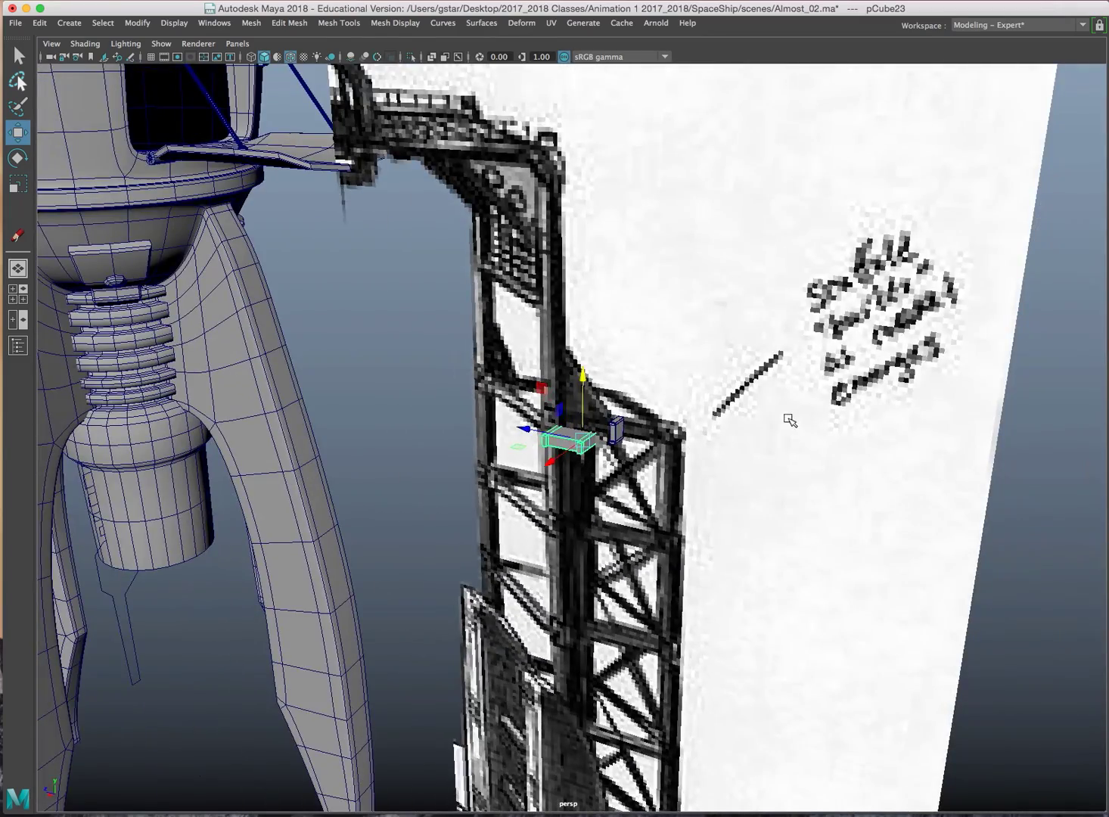
left_click(789, 420)
key("f")
left_click_drag(566, 581, 730, 420)
scroll(684, 440, "up", 10)
Stretch the upright copy across the column to its far edge by moving the vertices of its column-facing side in the side view
left_click(625, 446)
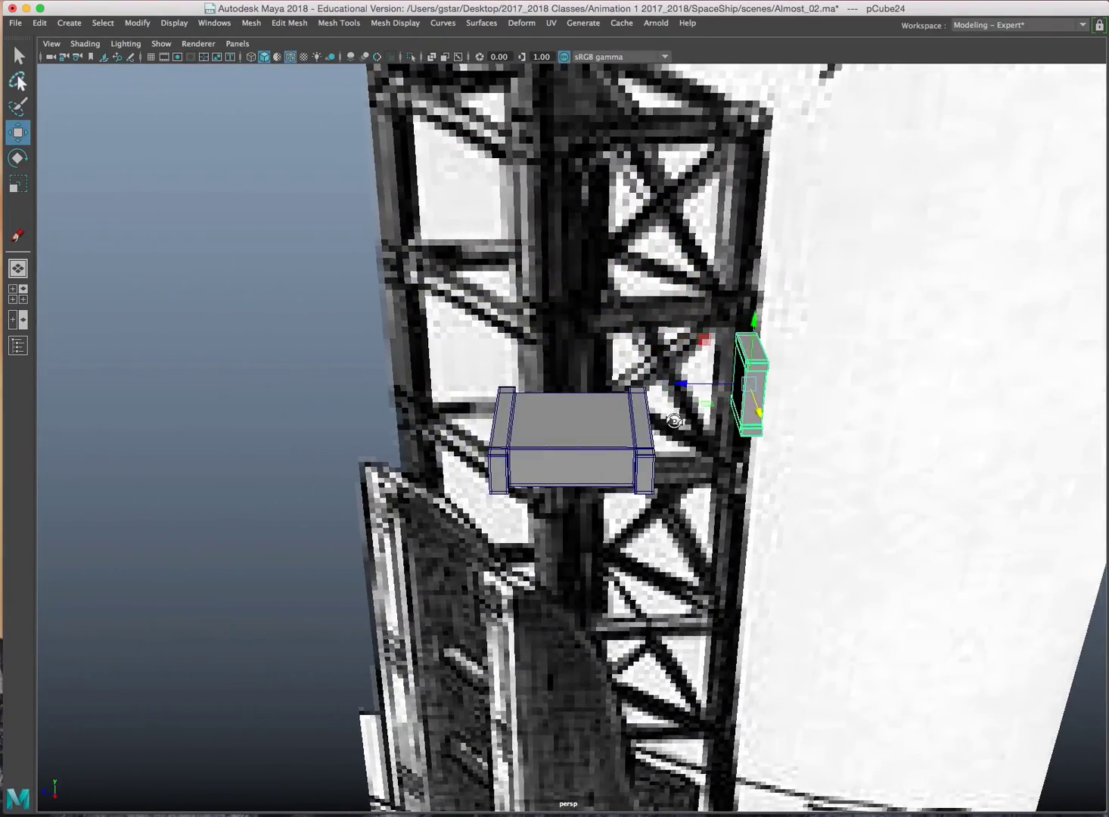
middle_click_drag(730, 420, 547, 432, "alt")
scroll(573, 396, "up", 5)
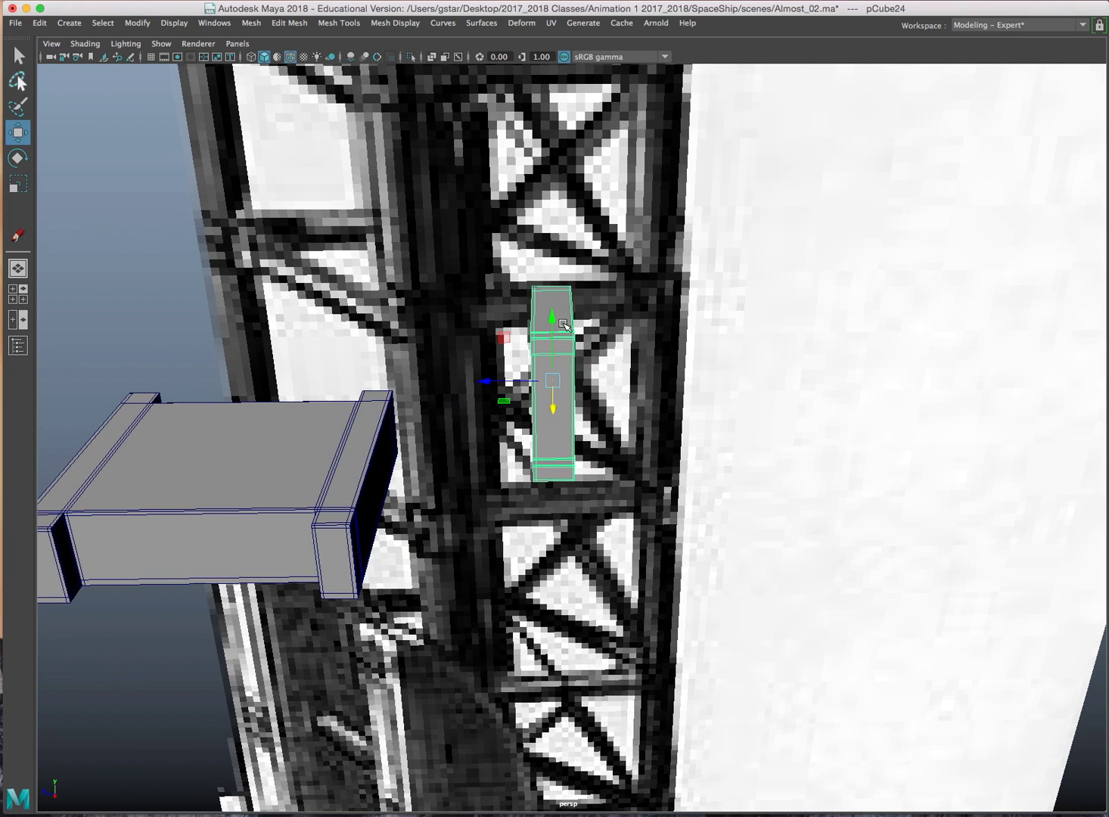
right_click_drag(563, 309, 505, 225)
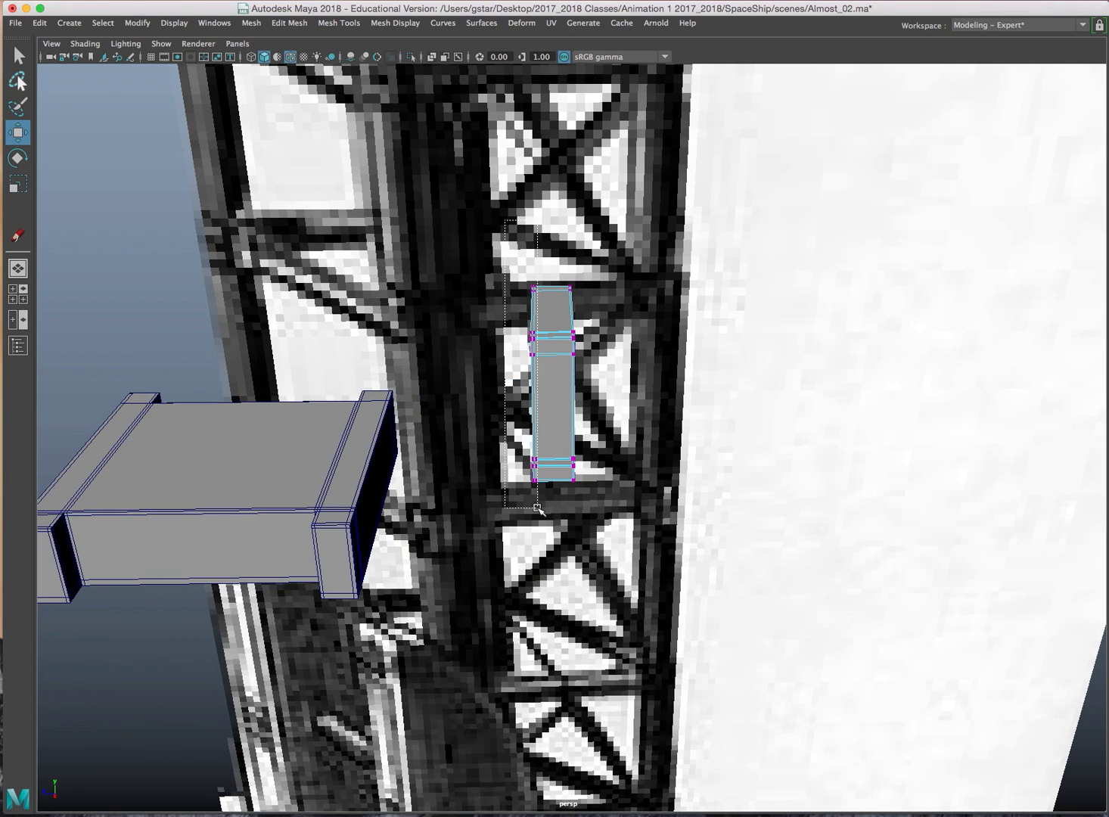
left_click_drag(537, 507, 551, 485)
key("space")
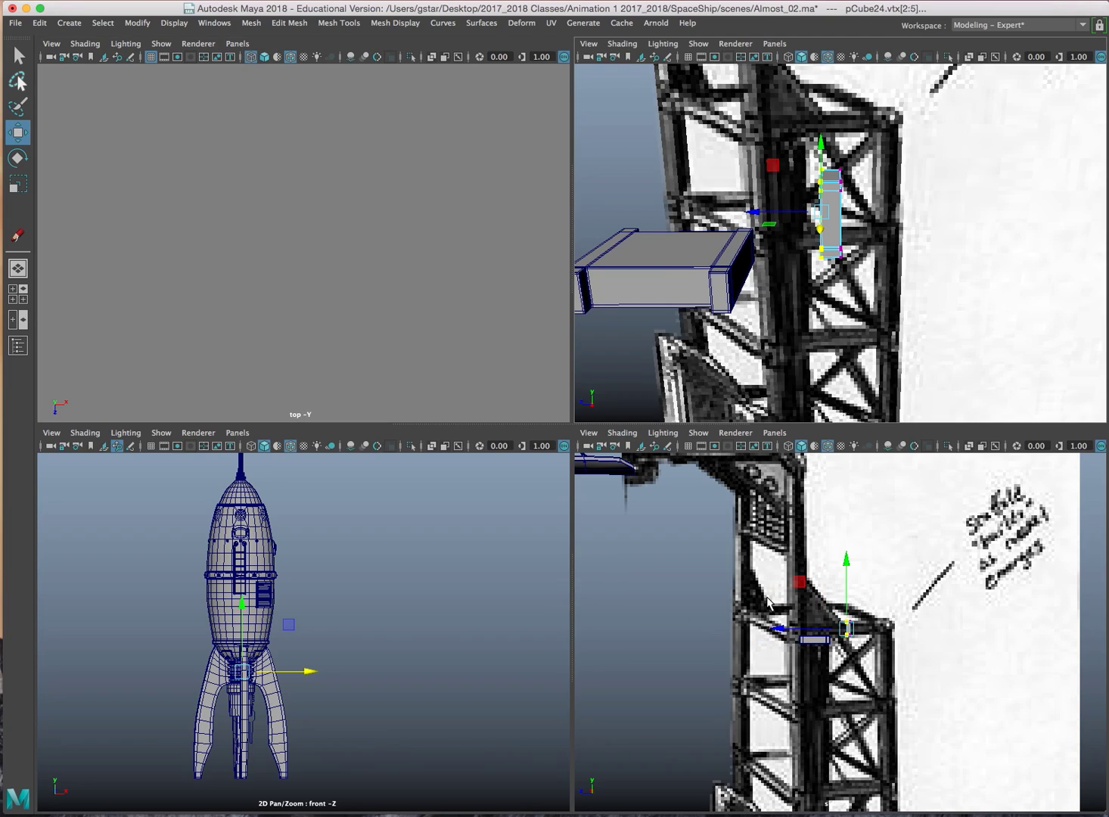
key("space")
key("f")
scroll(700, 567, "up", 2)
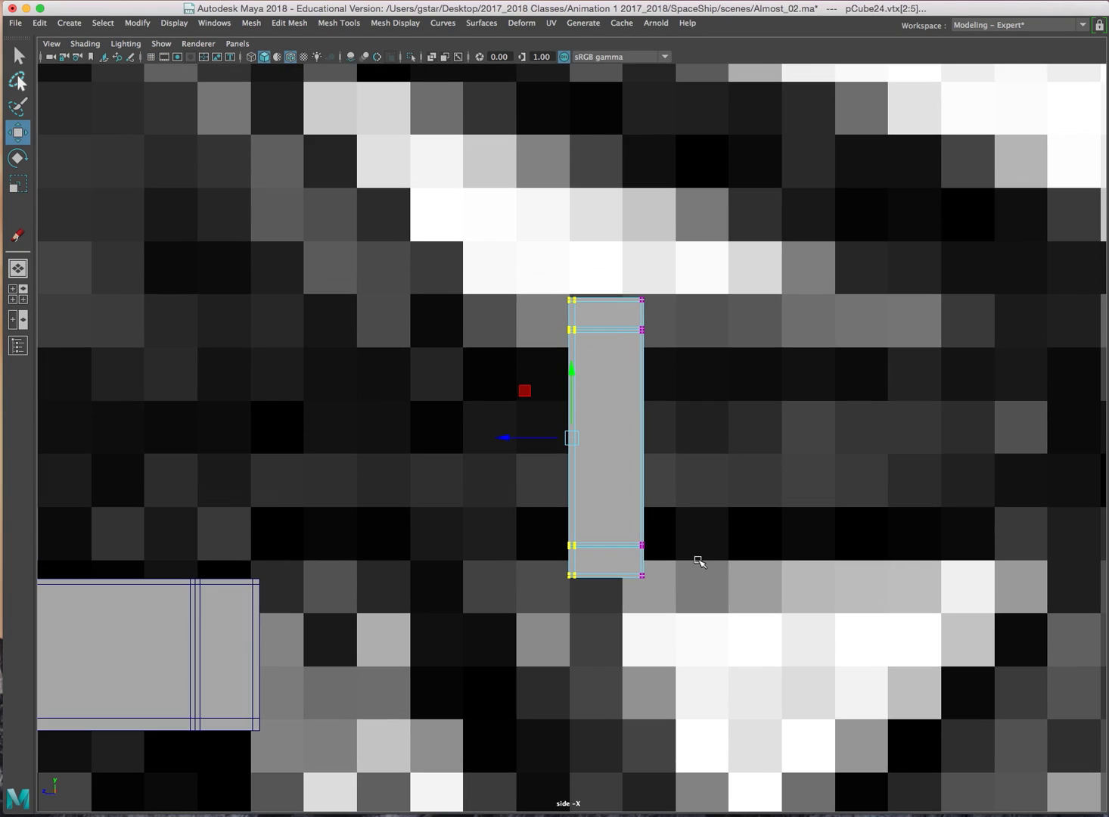
scroll(697, 560, "up", 1)
left_click_drag(504, 235, 605, 681)
scroll(610, 689, "down", 10)
scroll(598, 530, "up", 10)
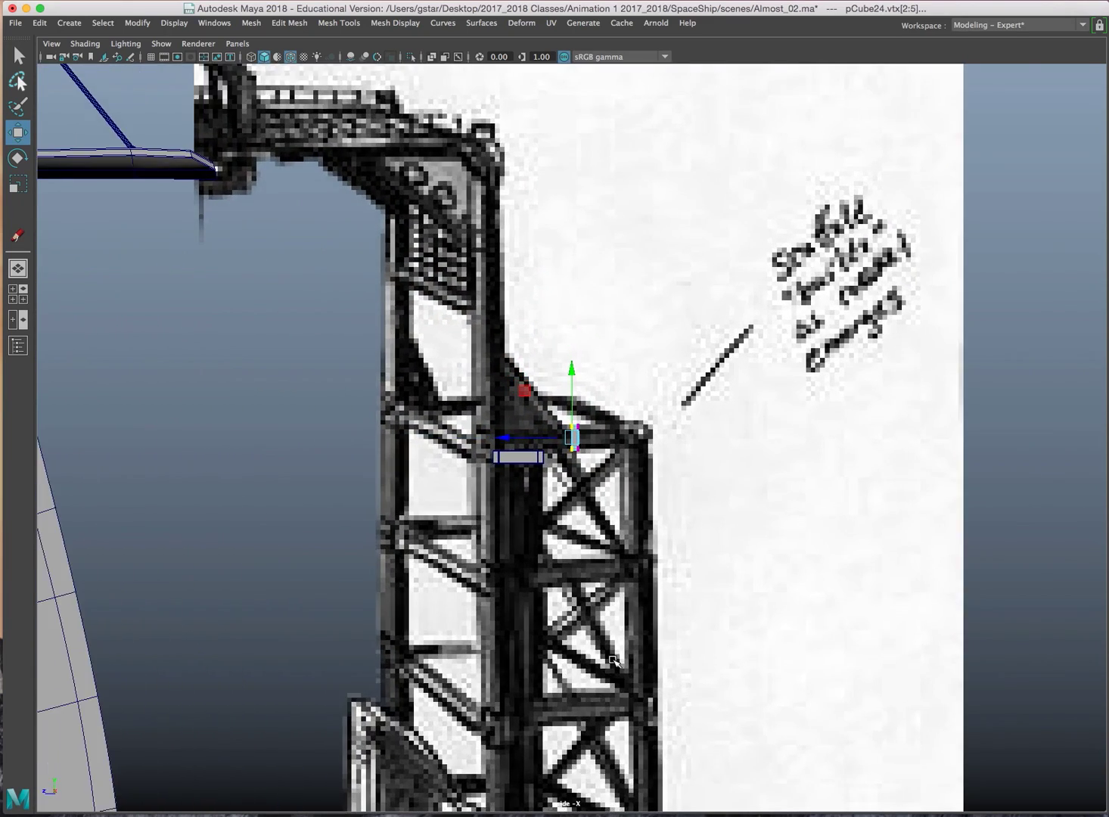
scroll(586, 492, "up", 2)
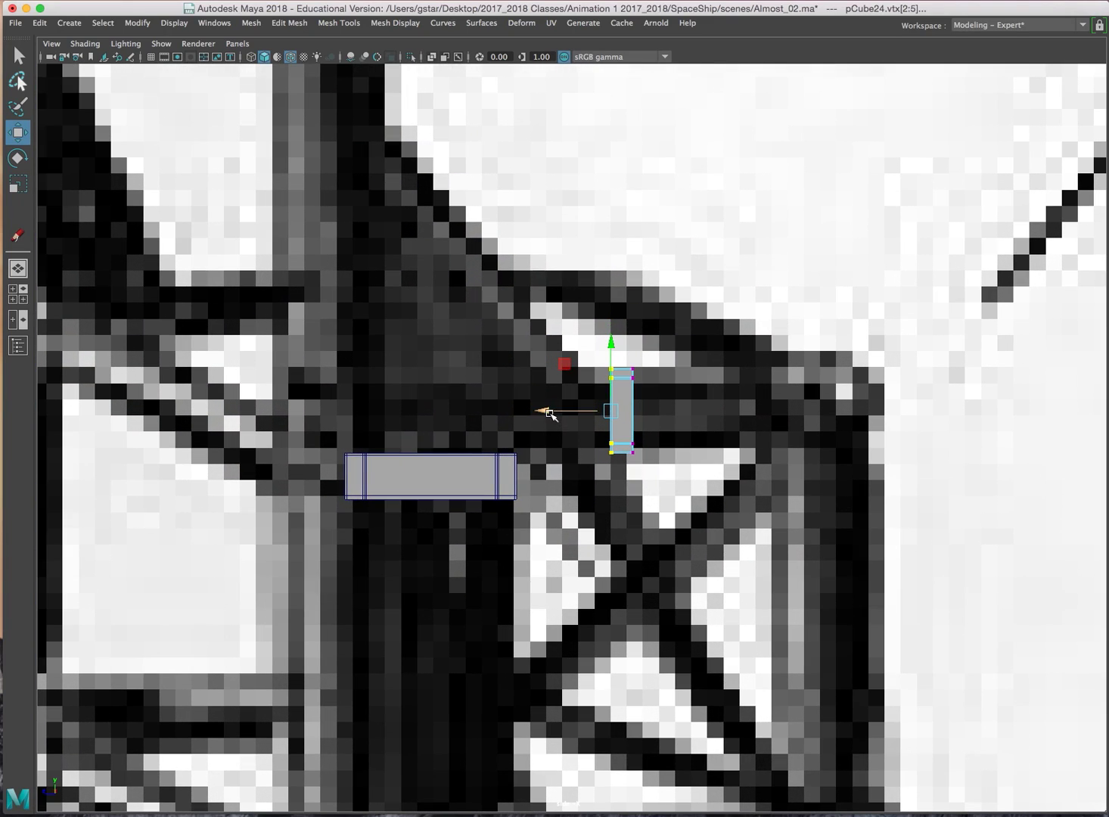
left_click_drag(550, 413, 288, 385)
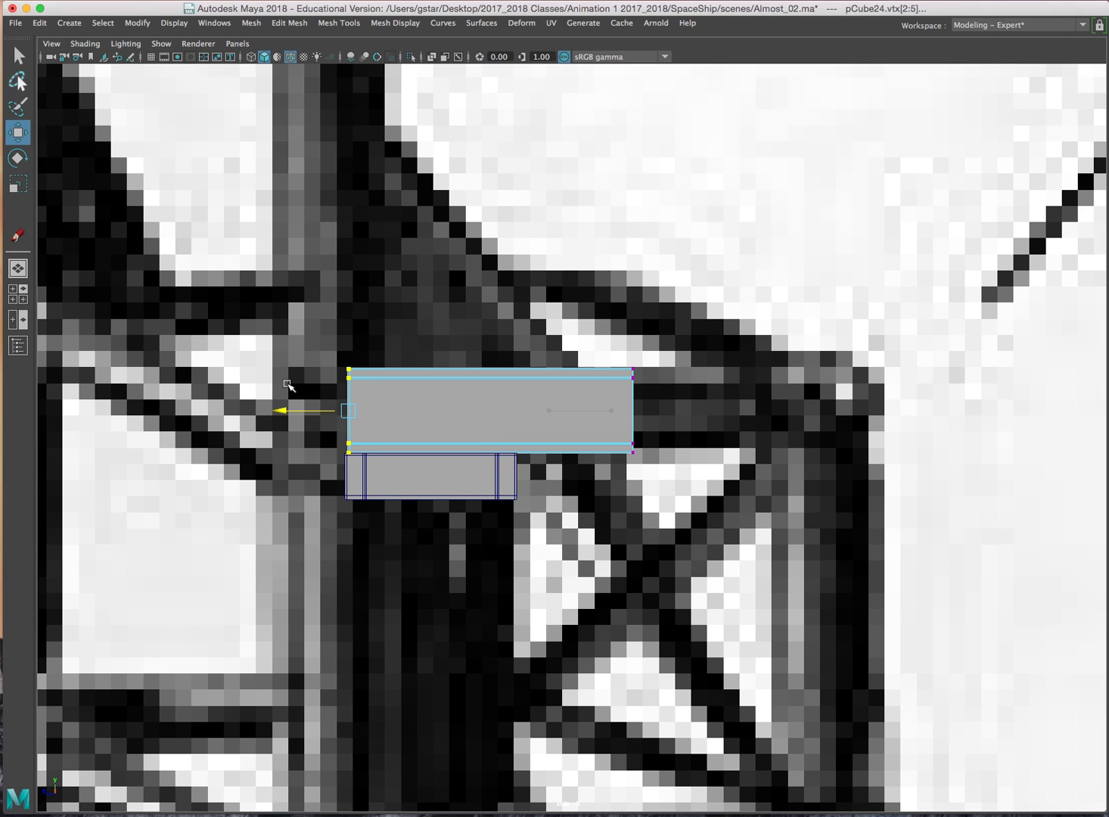
Shift the selected vertices' pivot onto the stretched beam's end edge, and align that end flush with the end of the beam below
middle_click_drag(319, 414, 590, 443, "alt")
scroll(490, 399, "up", 8)
scroll(622, 388, "up", 5)
left_click_drag(558, 196, 573, 194)
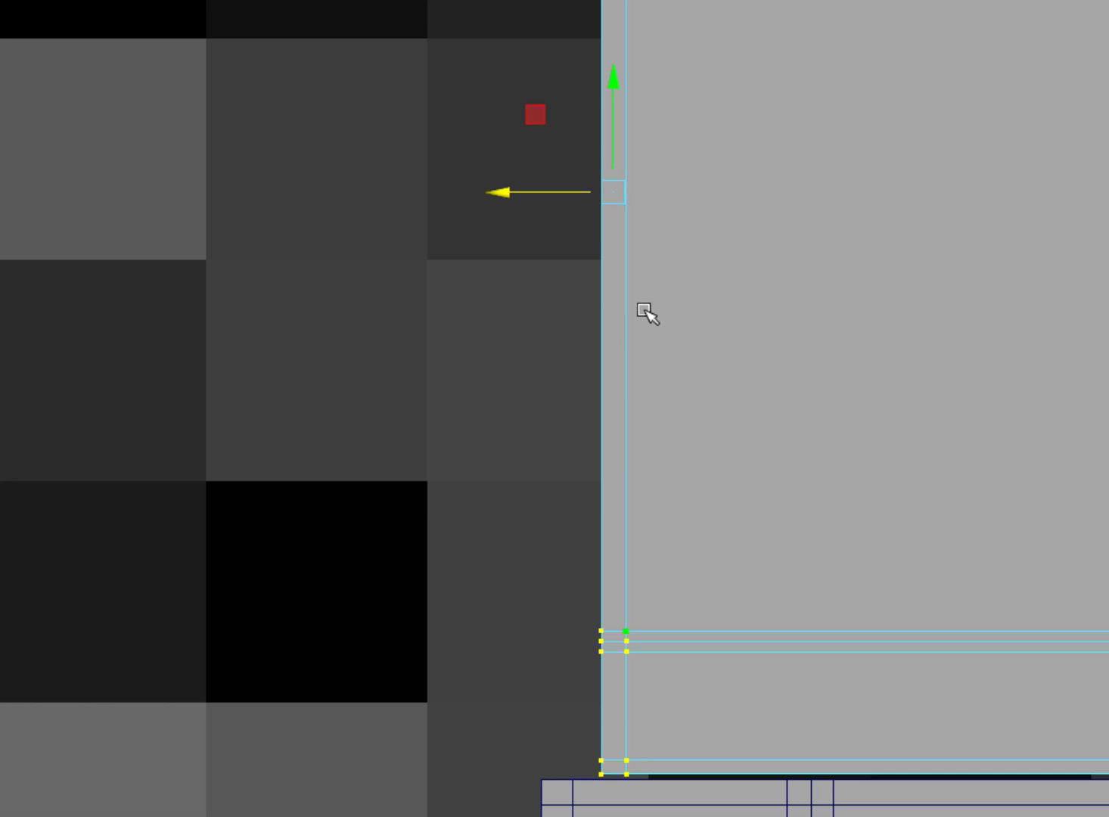
key("d")
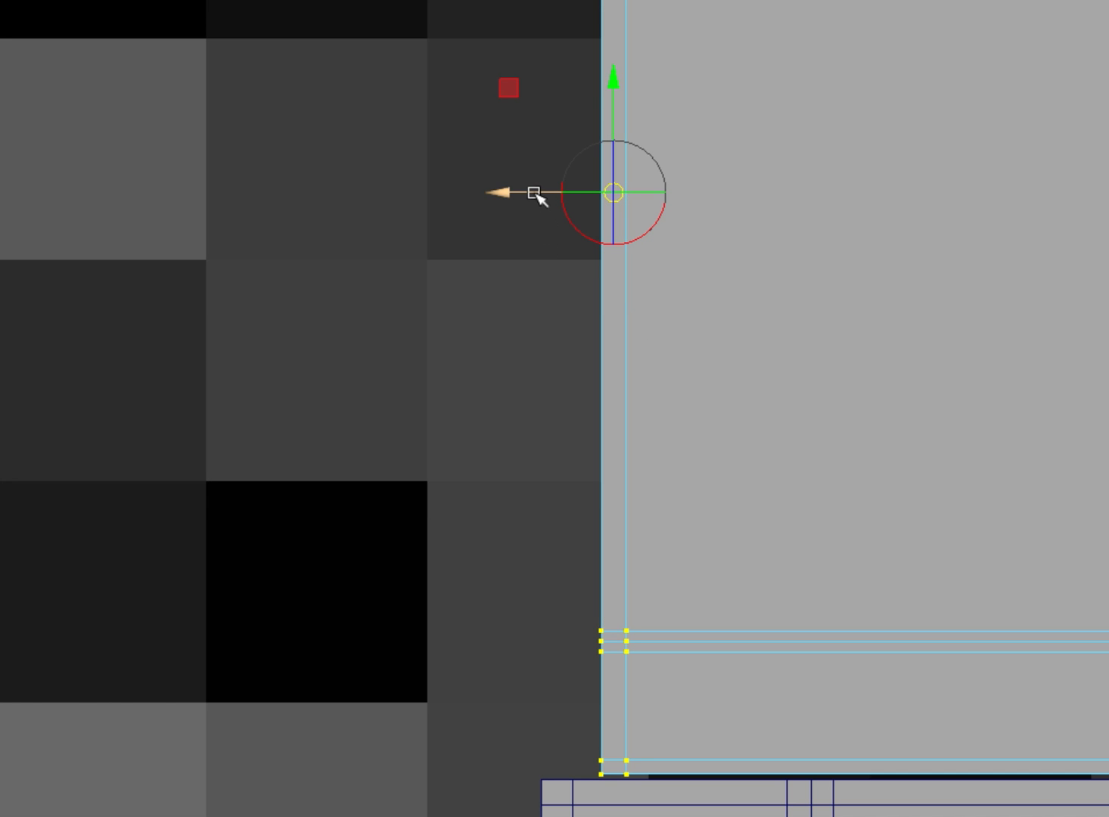
left_click_drag(535, 191, 548, 194)
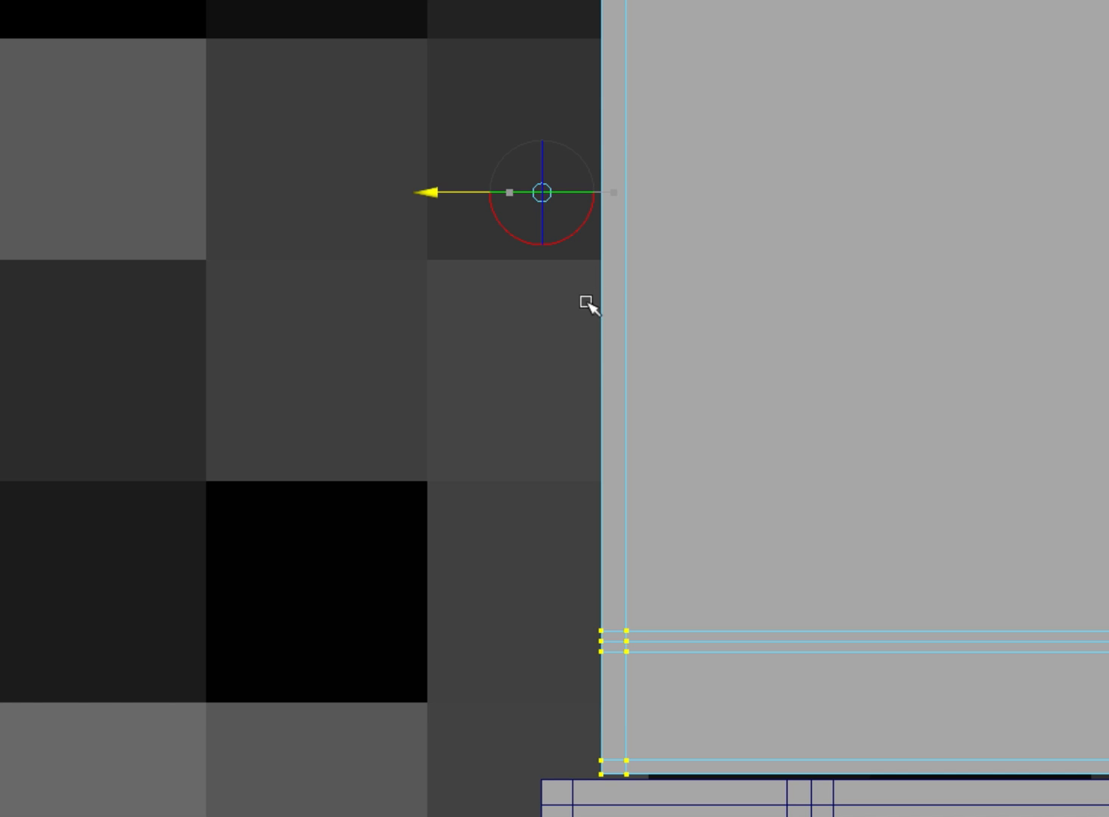
left_click_drag(603, 552, 598, 612)
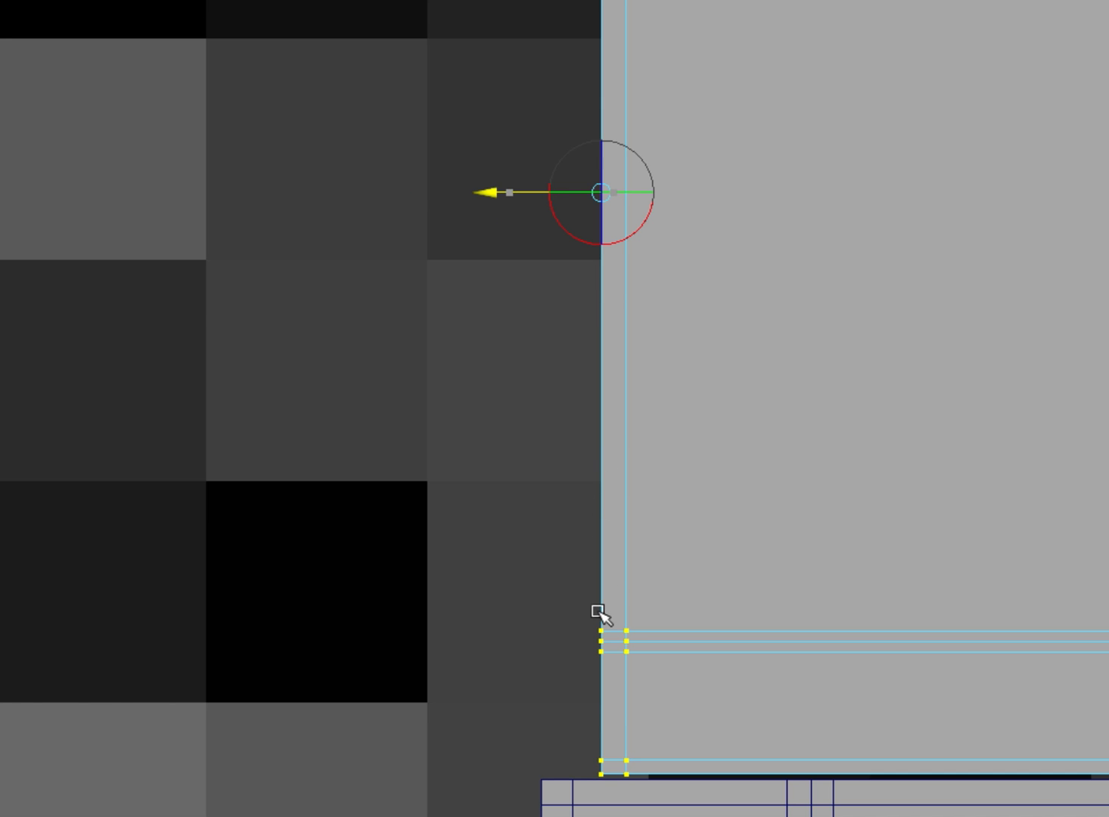
key("d")
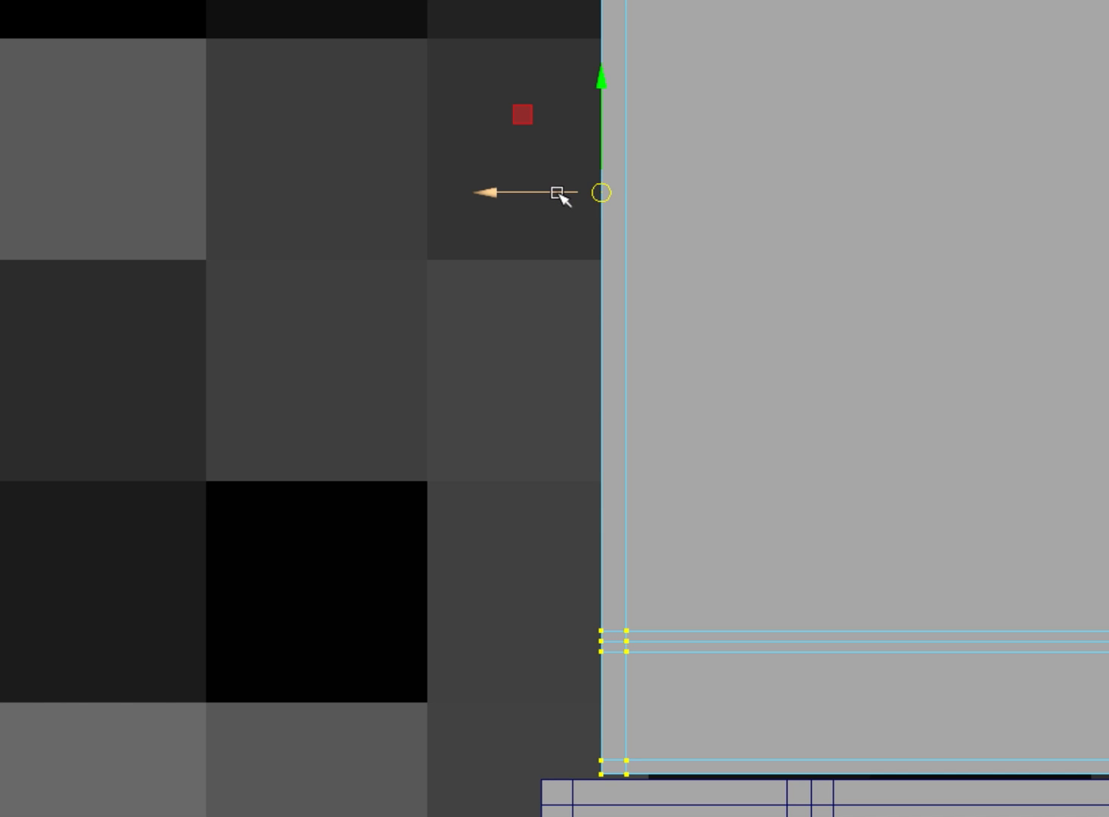
left_click_drag(560, 195, 558, 194)
left_click_drag(546, 274, 546, 274)
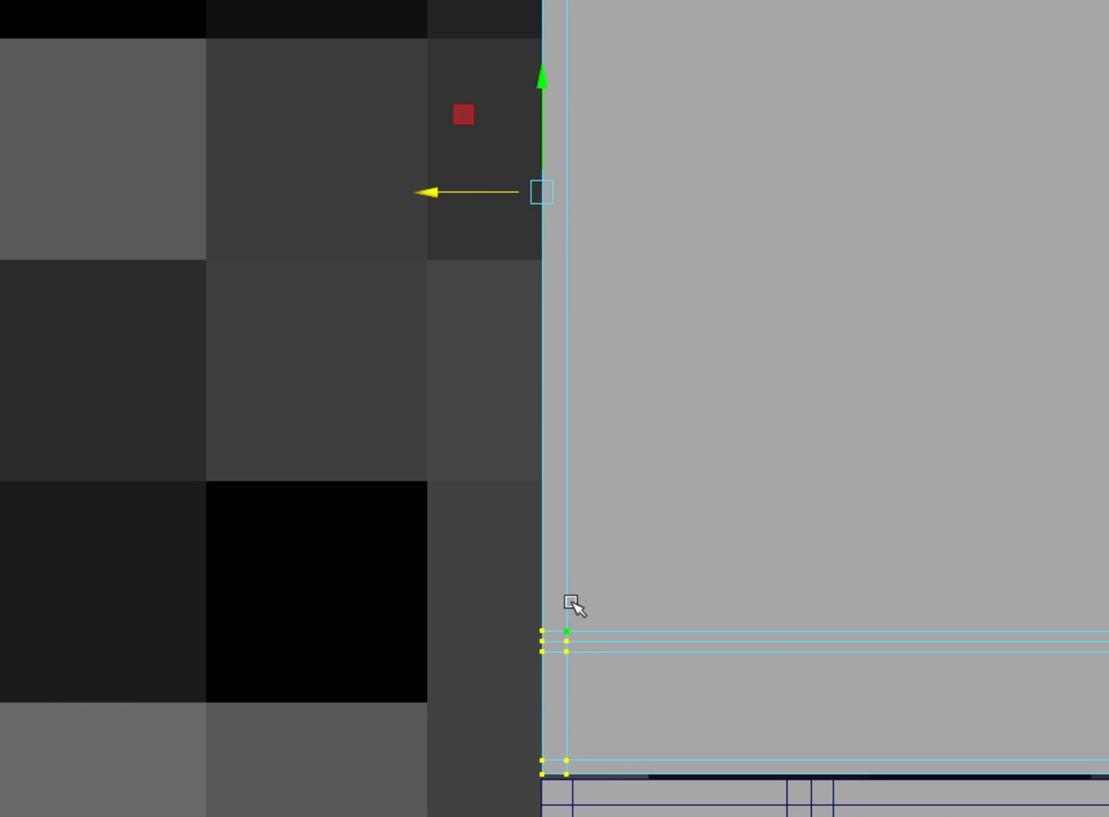
scroll(651, 598, "down", 5)
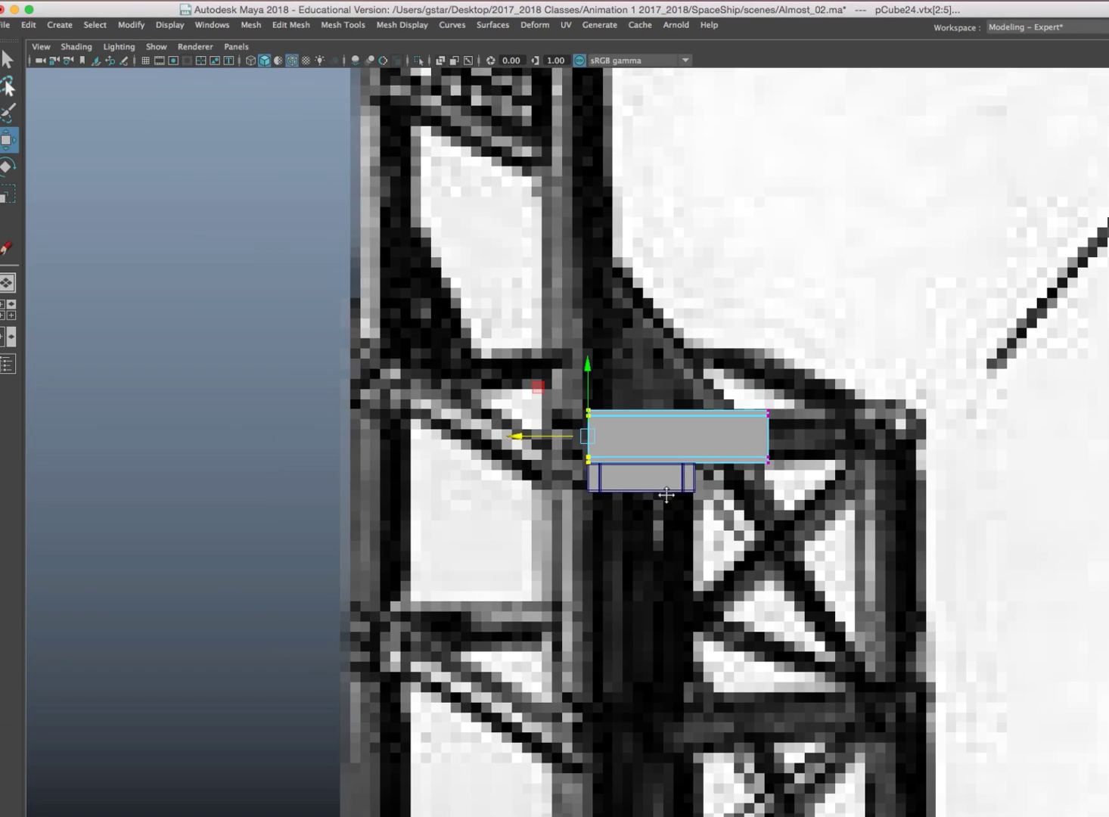
Extend the crossbeam's opposite end to the scaffold's outer edge by moving its end vertices along the cross brace
middle_click_drag(666, 495, 612, 397, "alt")
scroll(607, 395, "up", 3)
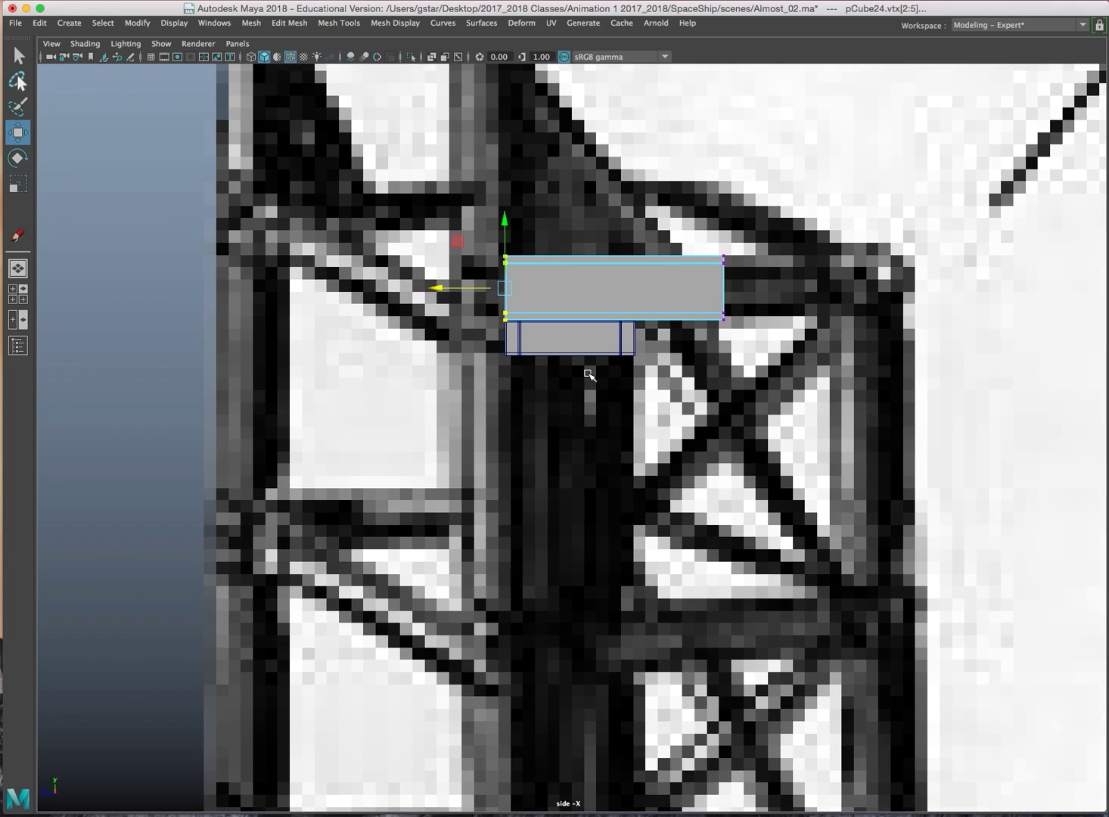
scroll(588, 374, "up", 3)
middle_click_drag(686, 283, 492, 359, "alt")
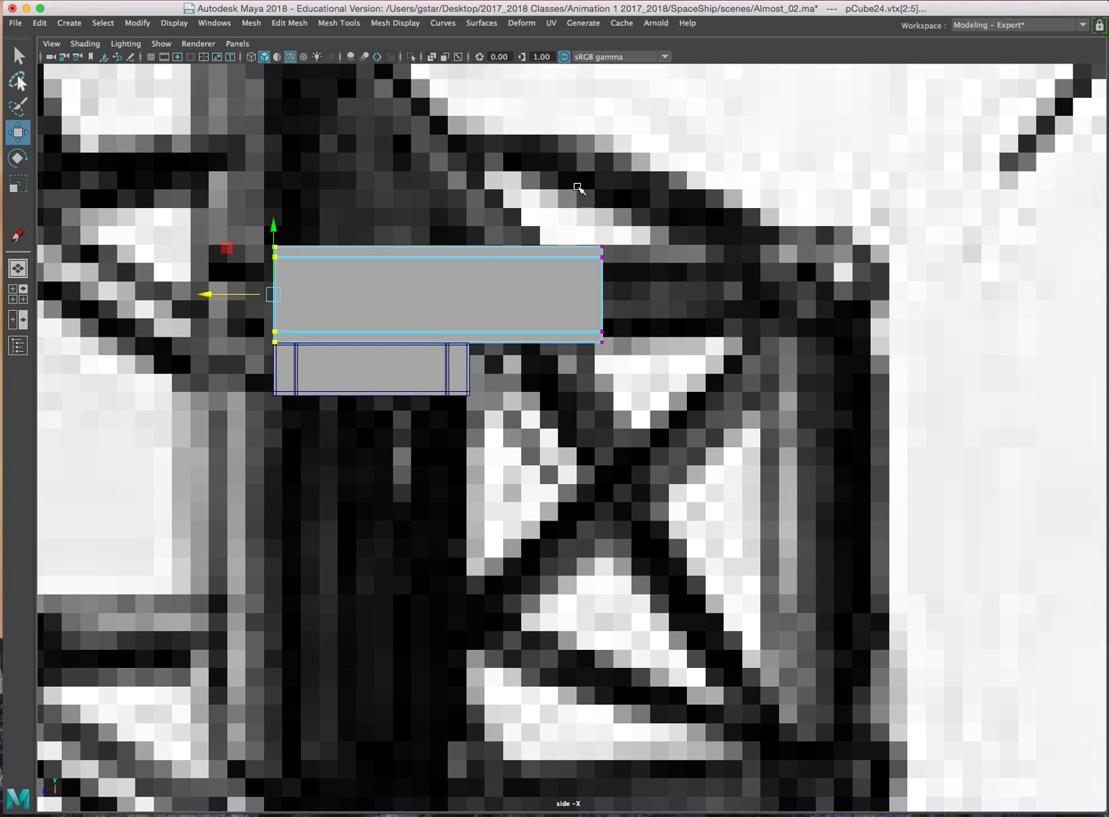
left_click_drag(579, 188, 637, 453)
middle_click_drag(690, 307, 609, 331, "alt")
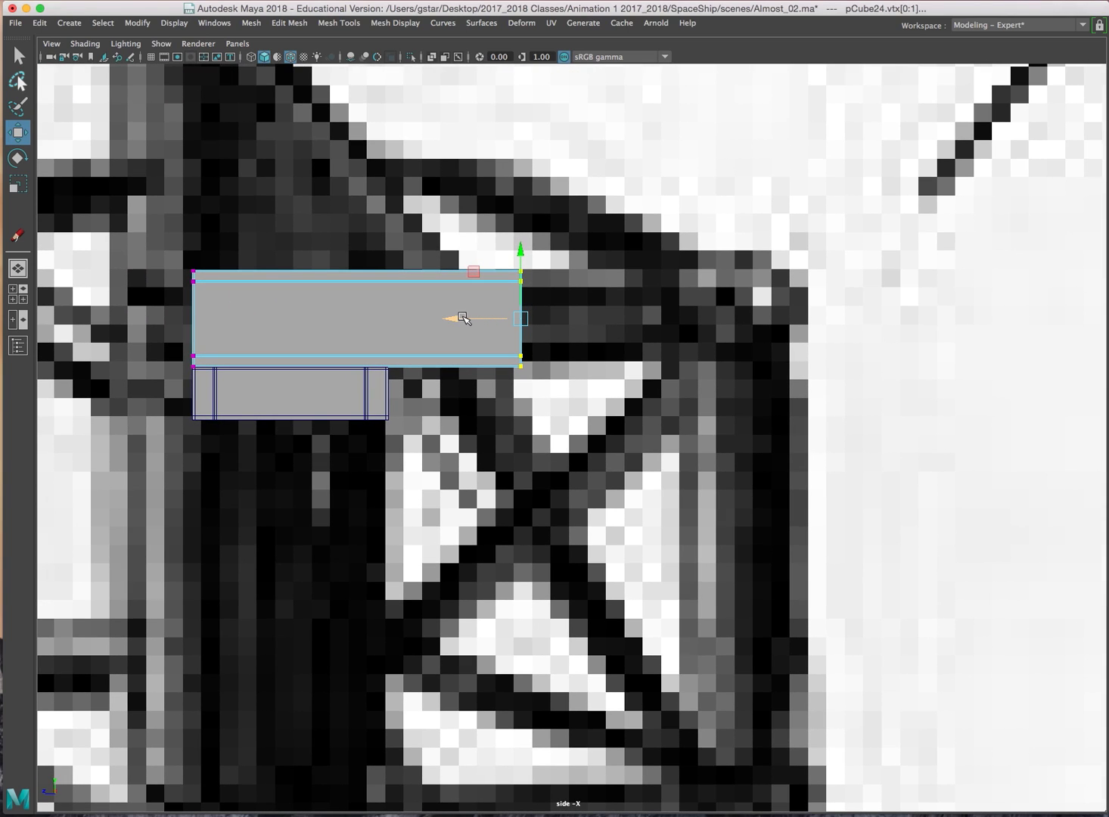
left_click_drag(463, 318, 751, 299)
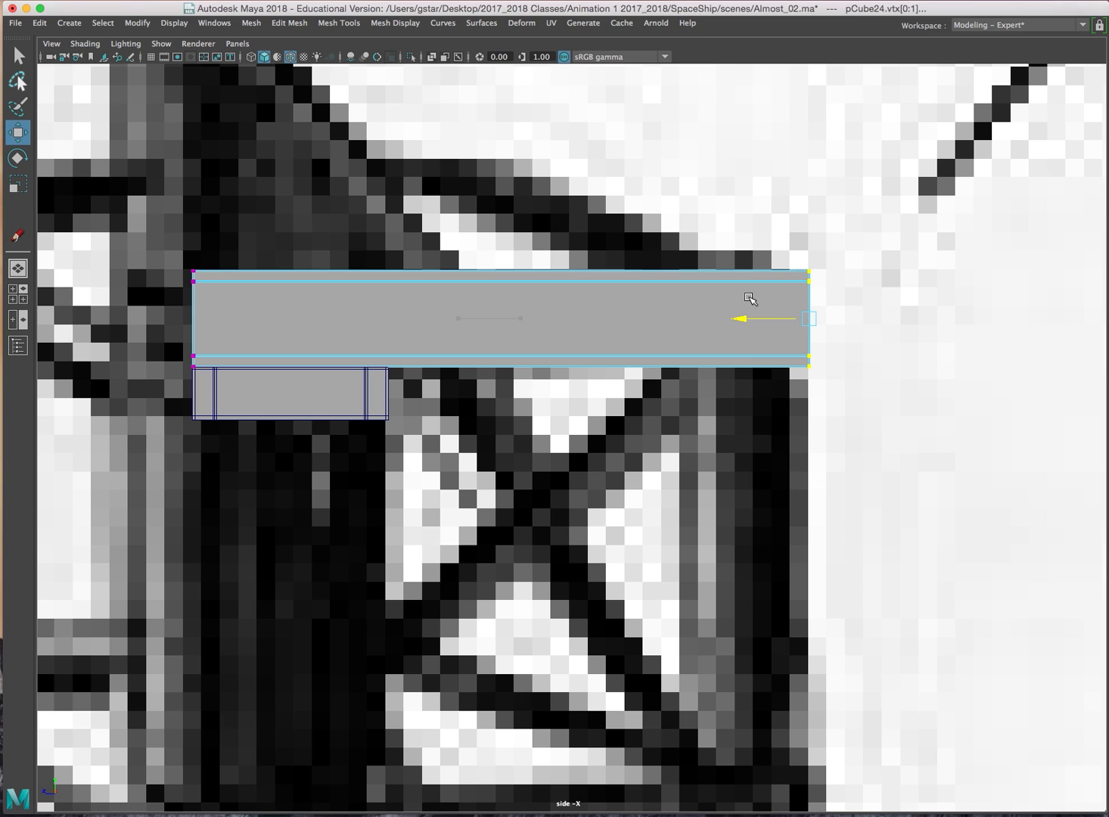
middle_click_drag(574, 336, 618, 316, "alt")
Select the short upright under the crossbeam and shift its pivot sideways onto the edge it shares with the crossbeam's end
left_click(421, 377)
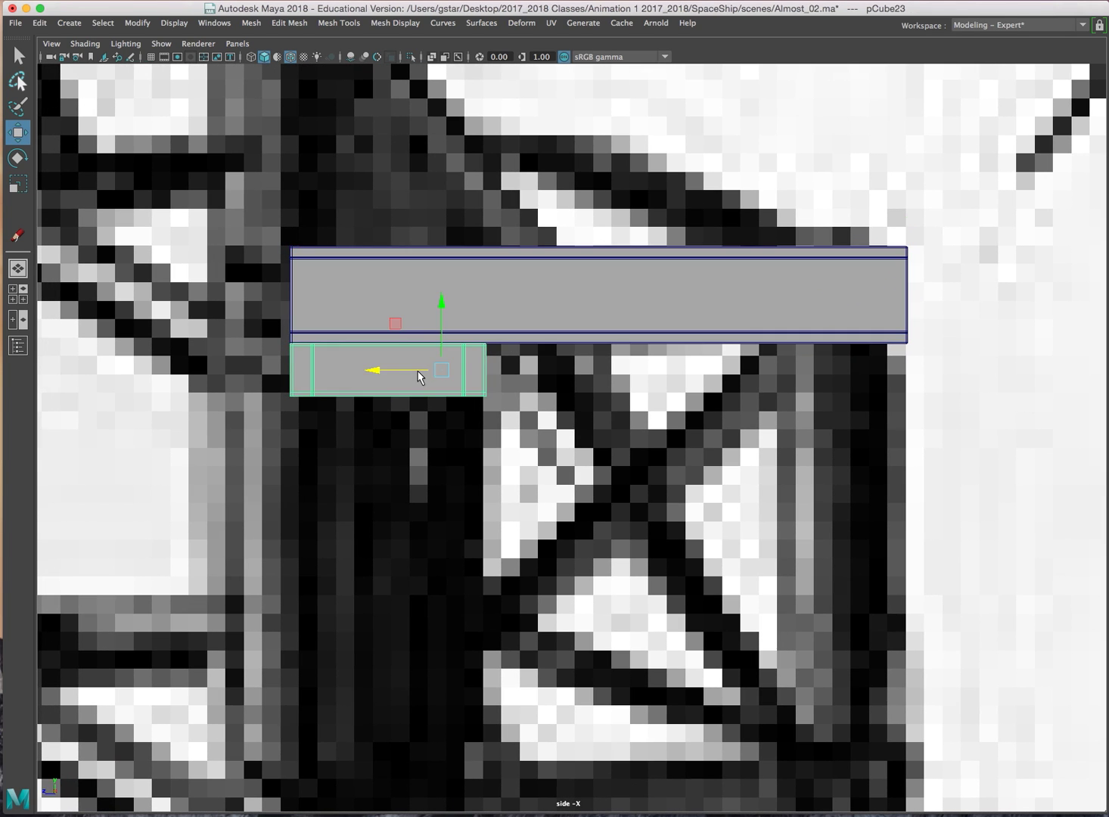
middle_click_drag(421, 377, 470, 381, "alt")
scroll(507, 388, "up", 6)
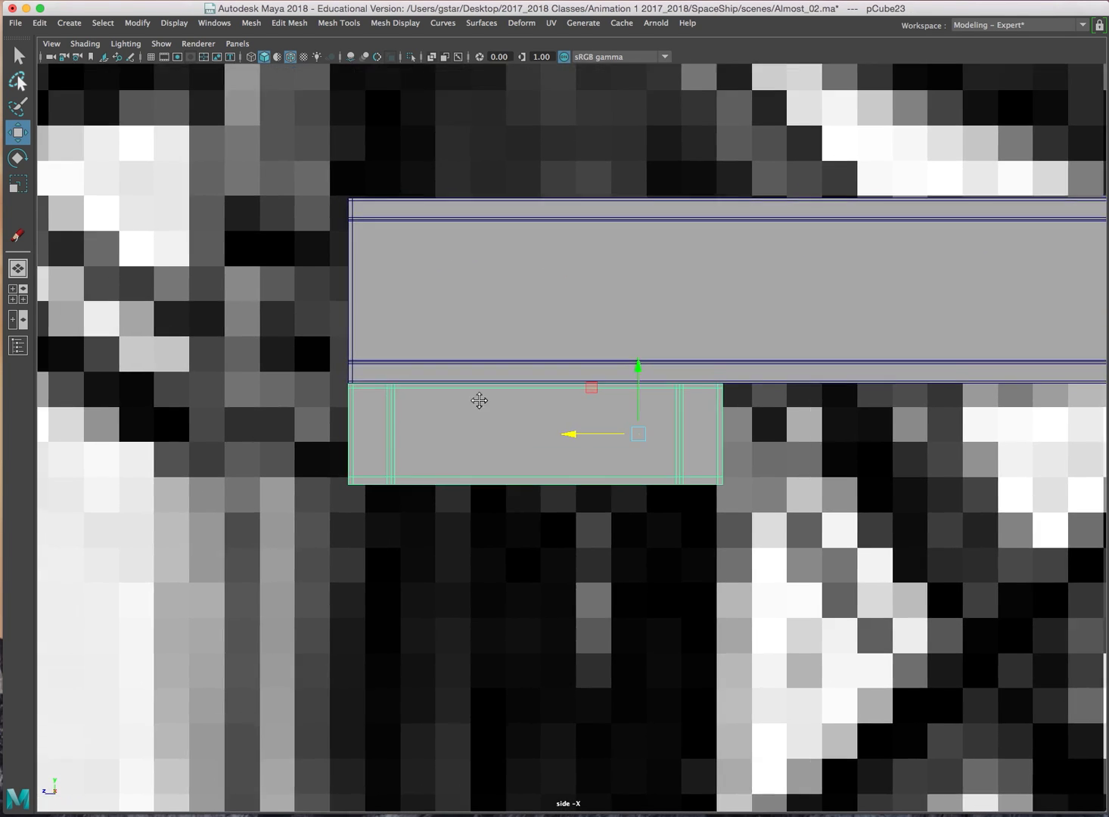
scroll(484, 413, "up", 8)
middle_click_drag(566, 448, 621, 460, "alt")
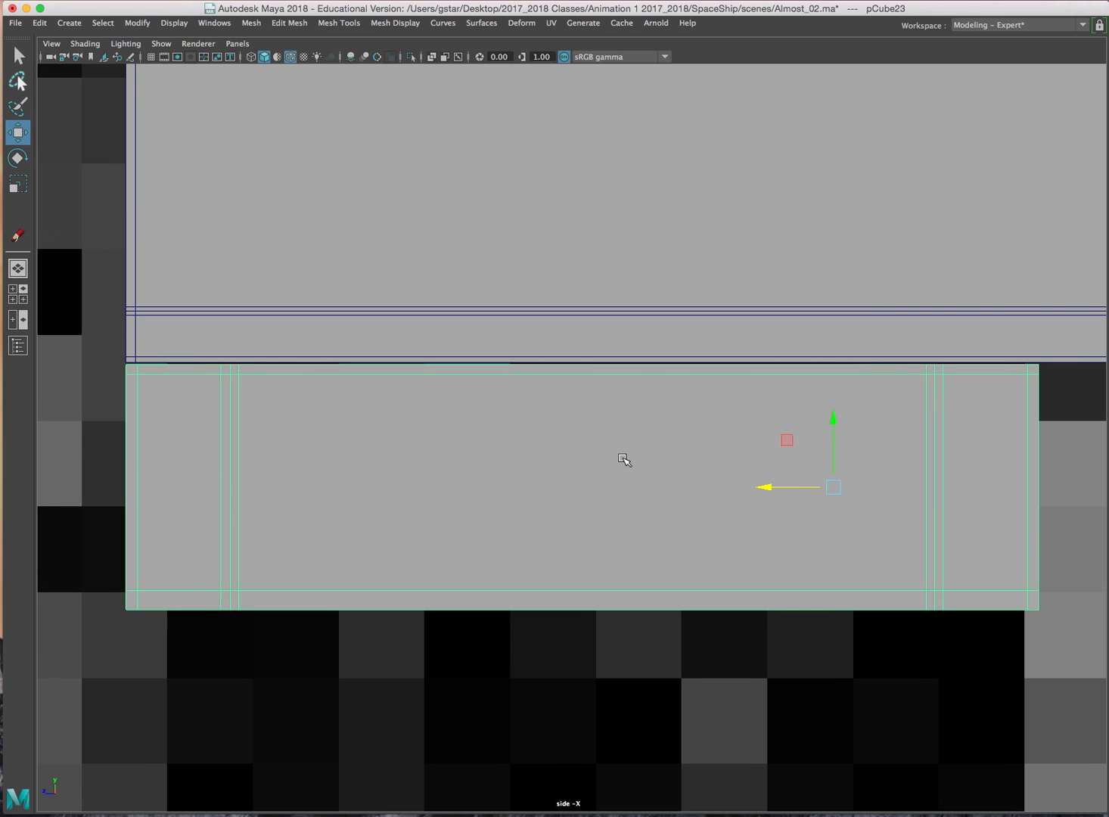
scroll(666, 470, "up", 1)
key("d")
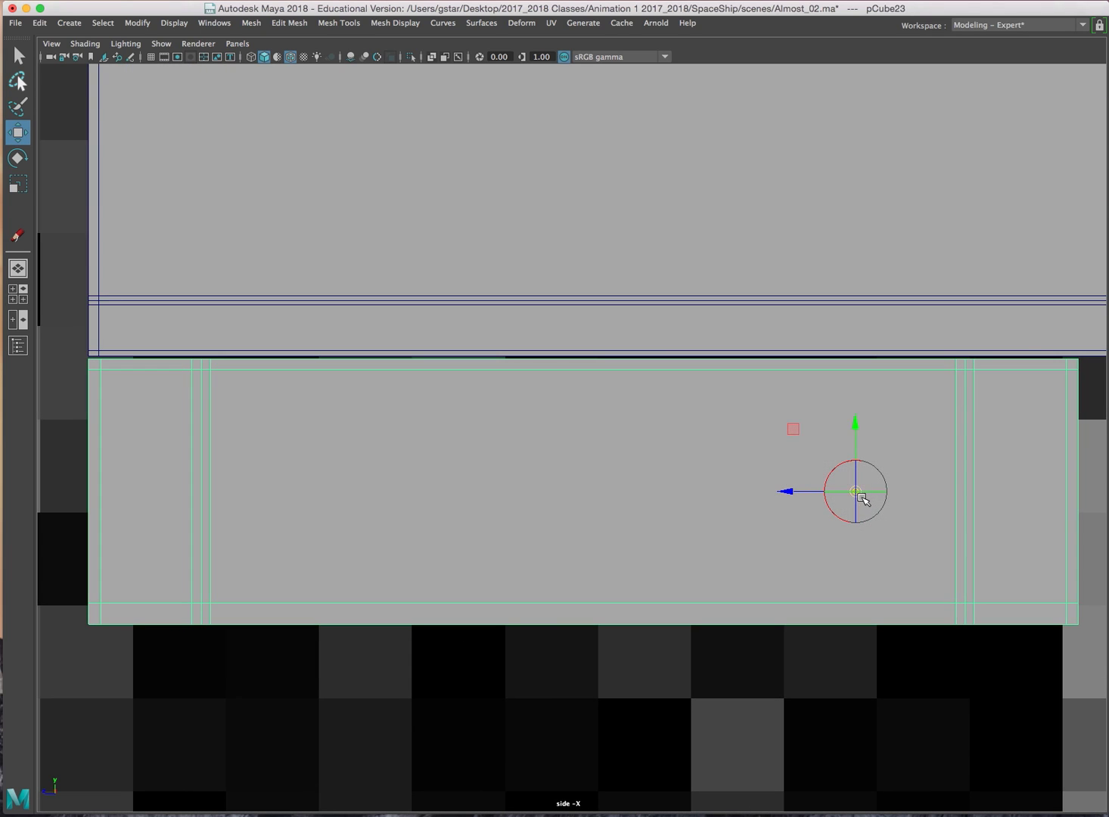
left_click_drag(787, 492, 70, 429)
middle_click_drag(171, 434, 412, 434, "alt")
scroll(412, 435, "up", 2)
scroll(412, 434, "up", 3)
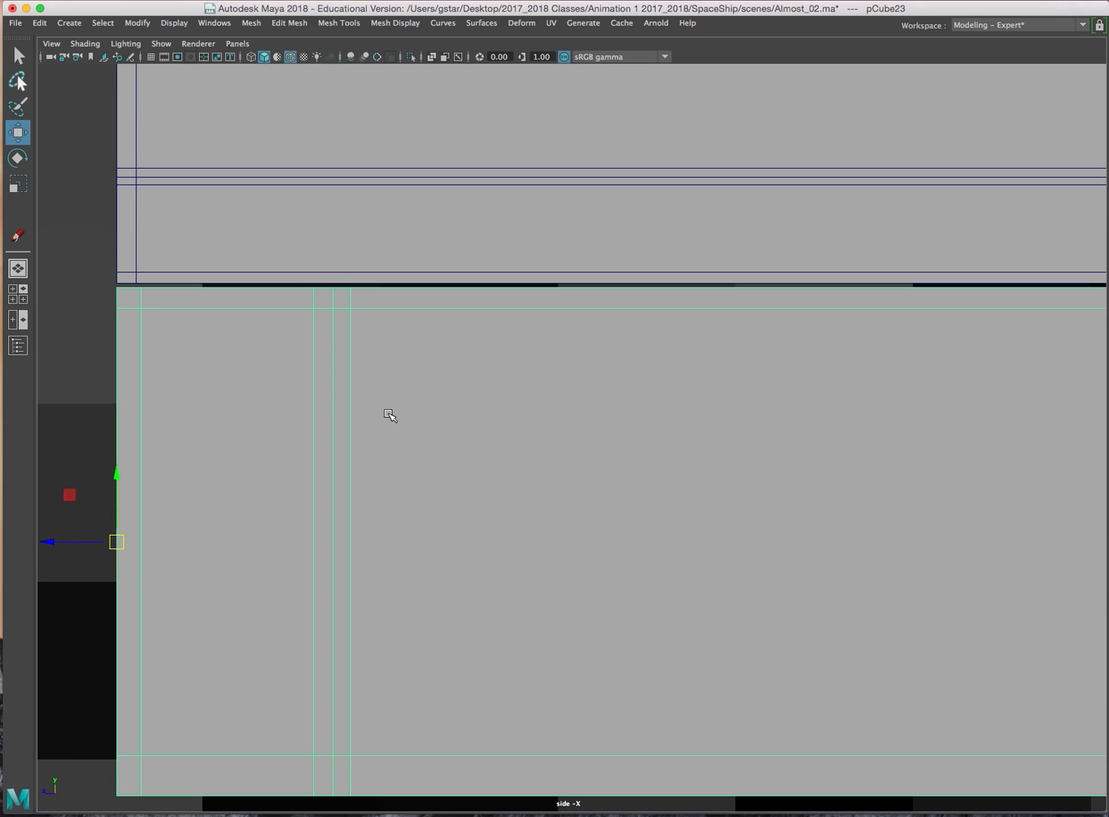
Close the gap below the crossbeam by raising the upright until its top edge sits flush against the crossbeam's underside
middle_click_drag(255, 385, 500, 433, "alt")
scroll(506, 434, "up", 2)
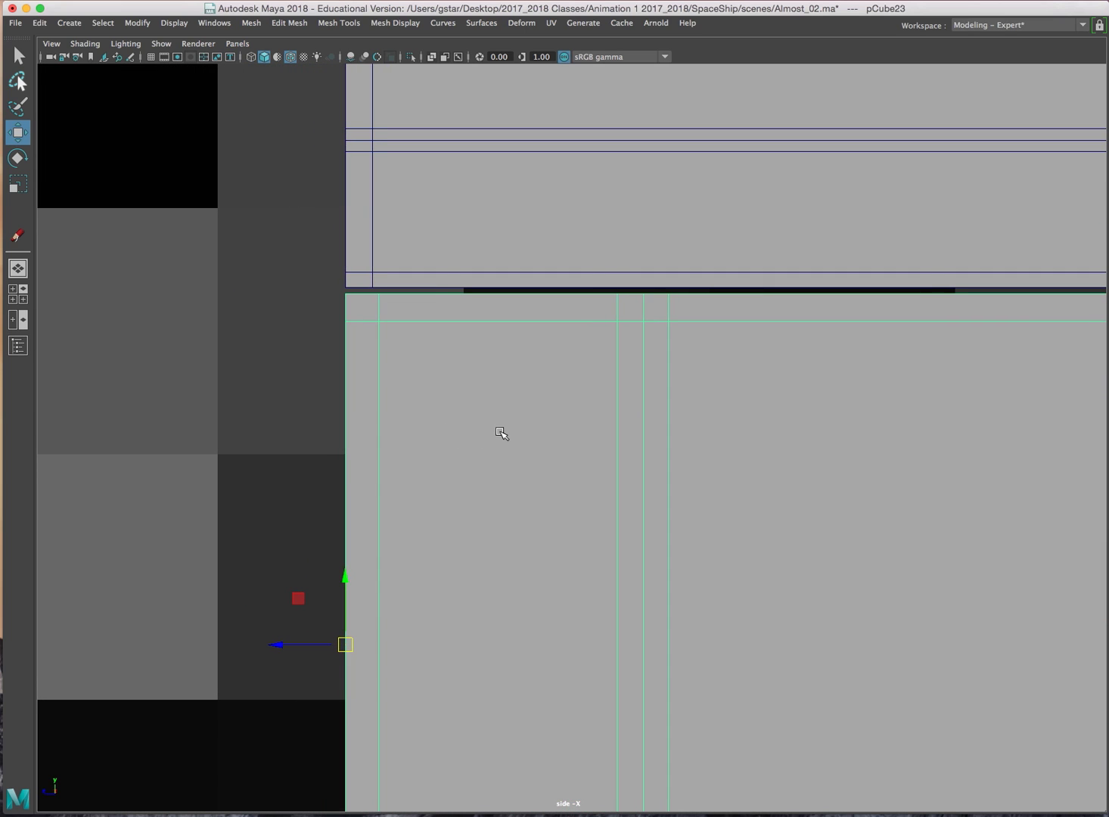
key("d")
left_click_drag(345, 594, 346, 291)
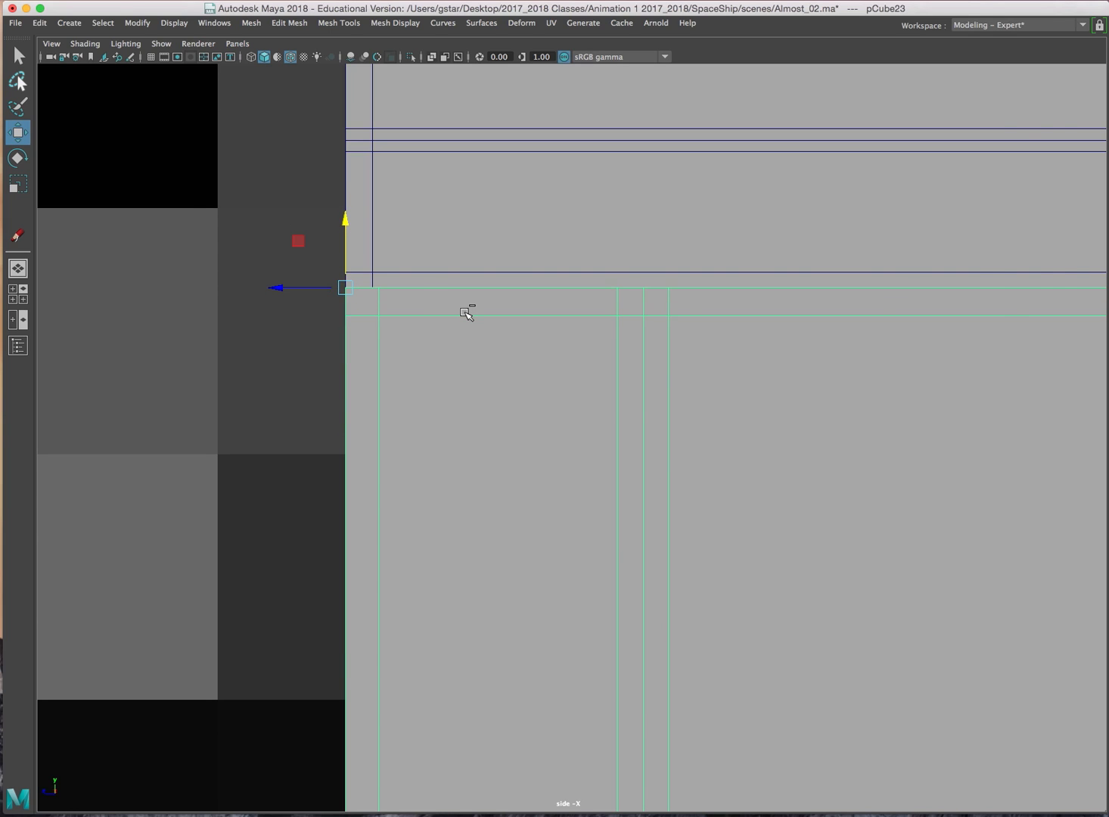
Stretch the upright down the dark column to the next horizontal brace by moving its bottom vertices, and return to object mode
scroll(466, 313, "down", 10)
scroll(634, 448, "up", 5)
middle_click_drag(635, 448, 588, 368, "alt")
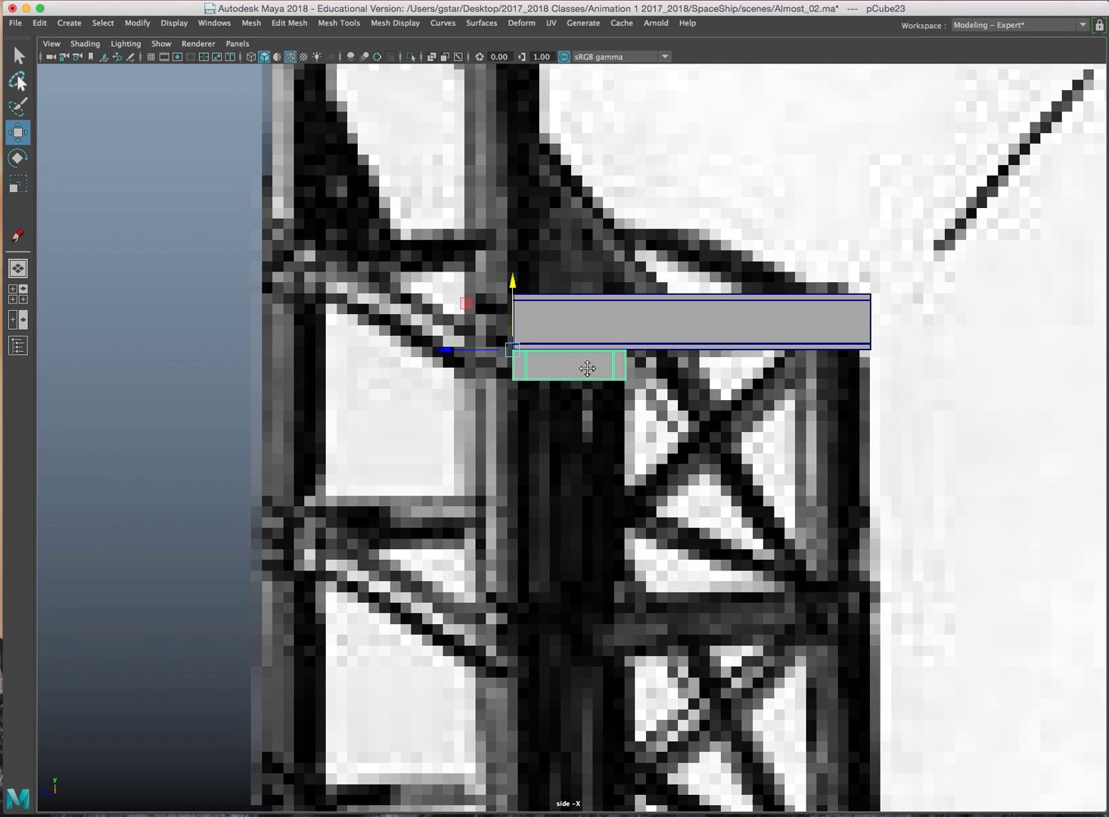
scroll(591, 367, "up", 3)
right_click(571, 317)
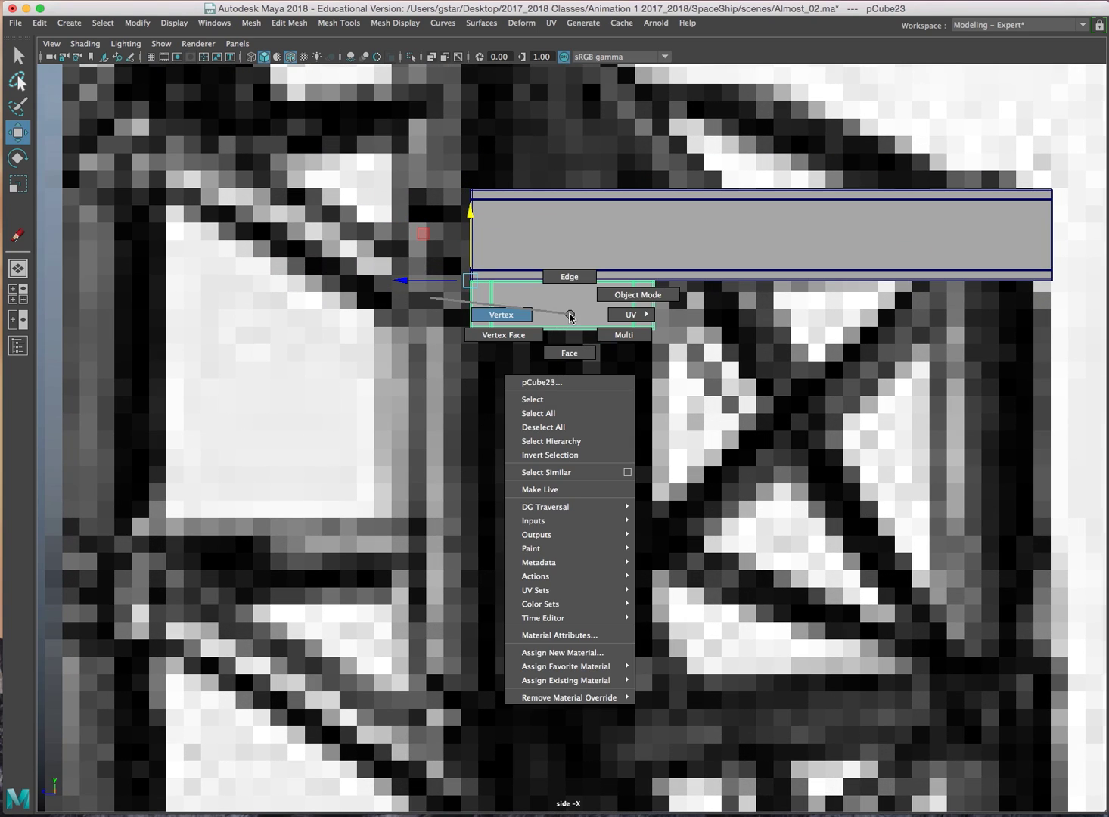
left_click(519, 314)
left_click_drag(445, 309, 655, 388)
middle_click_drag(656, 388, 665, 330, "alt")
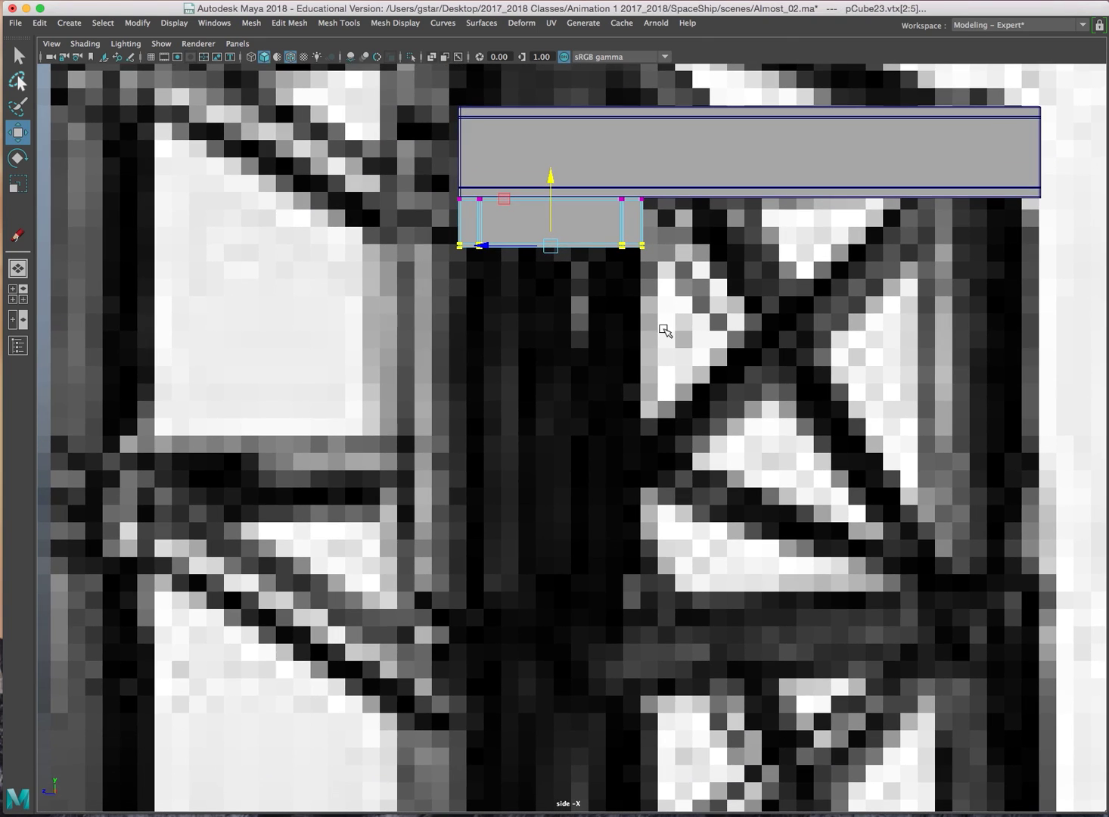
left_click_drag(556, 194, 542, 537)
middle_click_drag(642, 432, 536, 424, "alt")
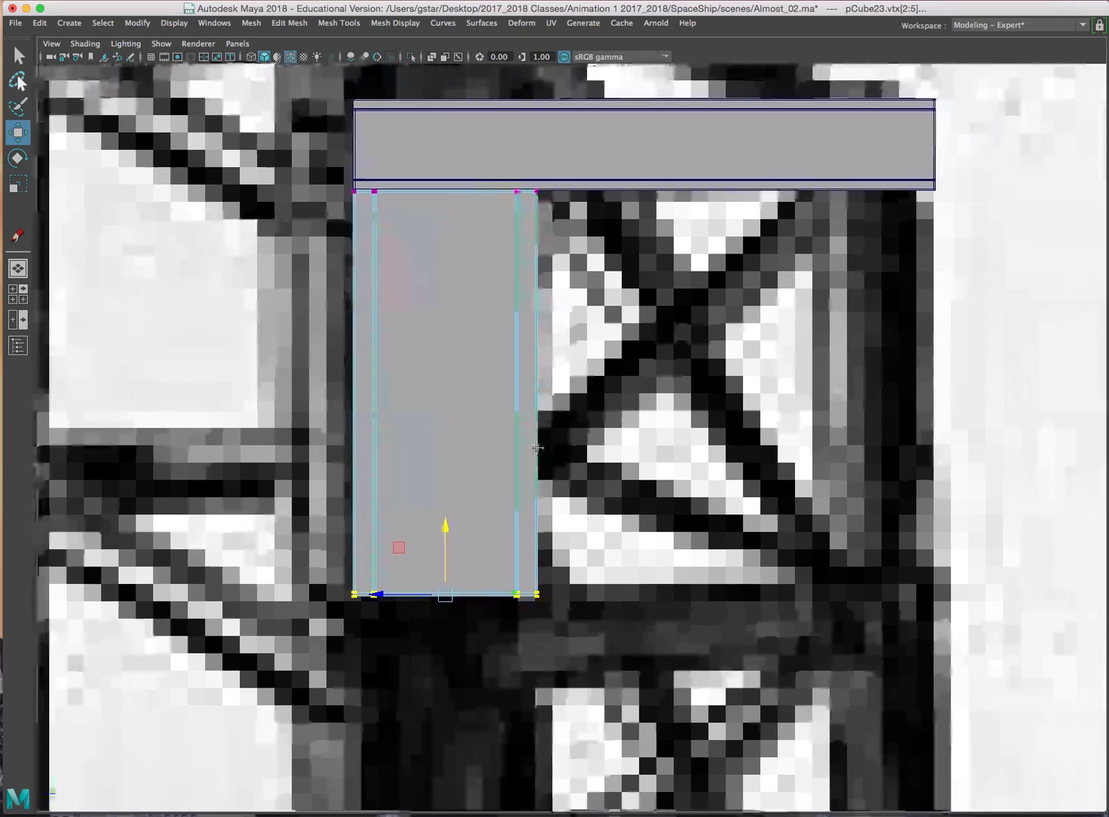
right_click_drag(496, 260, 555, 236)
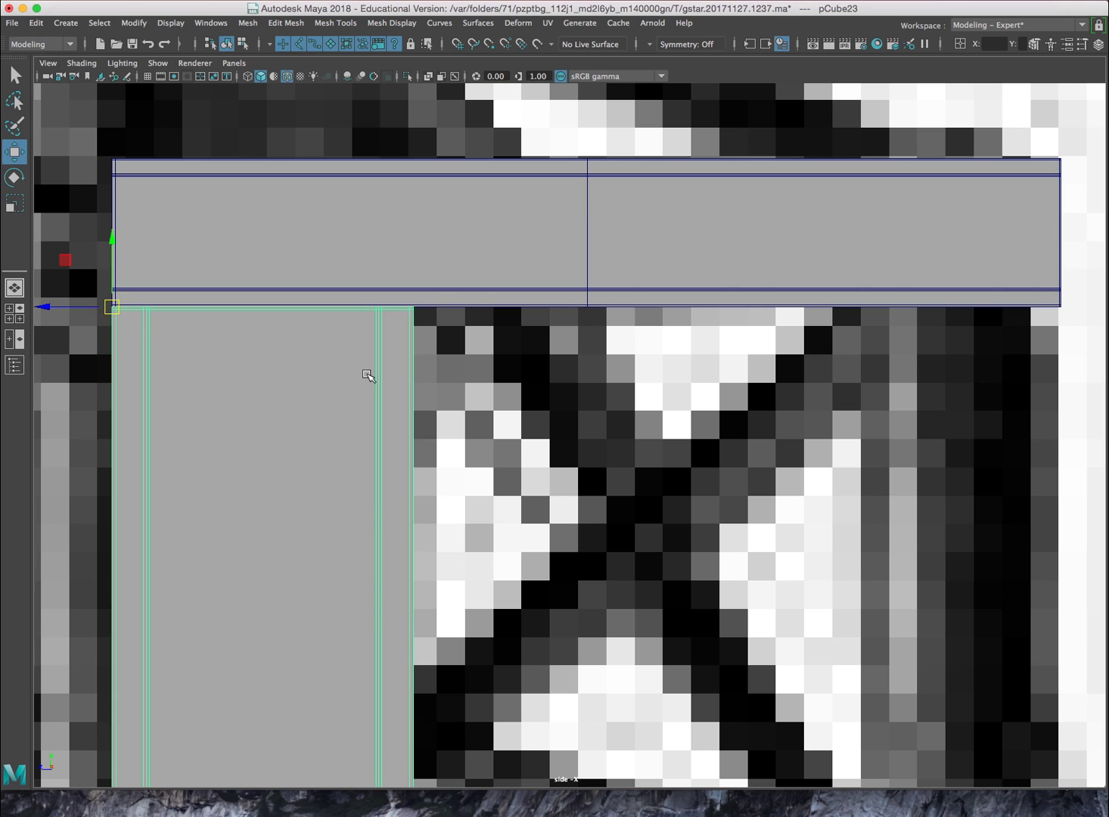
Duplicate the upright and move the copy along the crossbeam to its opposite end
middle_click_drag(343, 356, 330, 334, "alt")
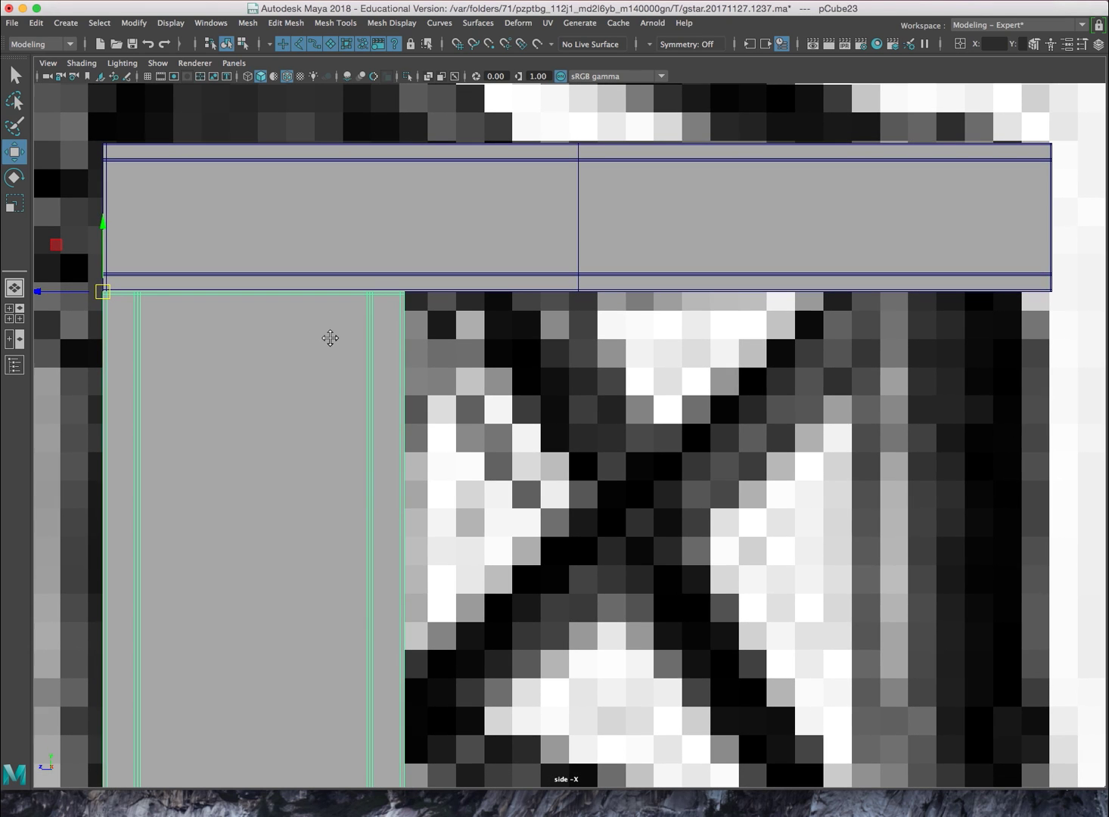
left_click_drag(68, 301, 587, 351)
middle_click_drag(586, 352, 364, 366, "alt")
scroll(378, 356, "up", 3)
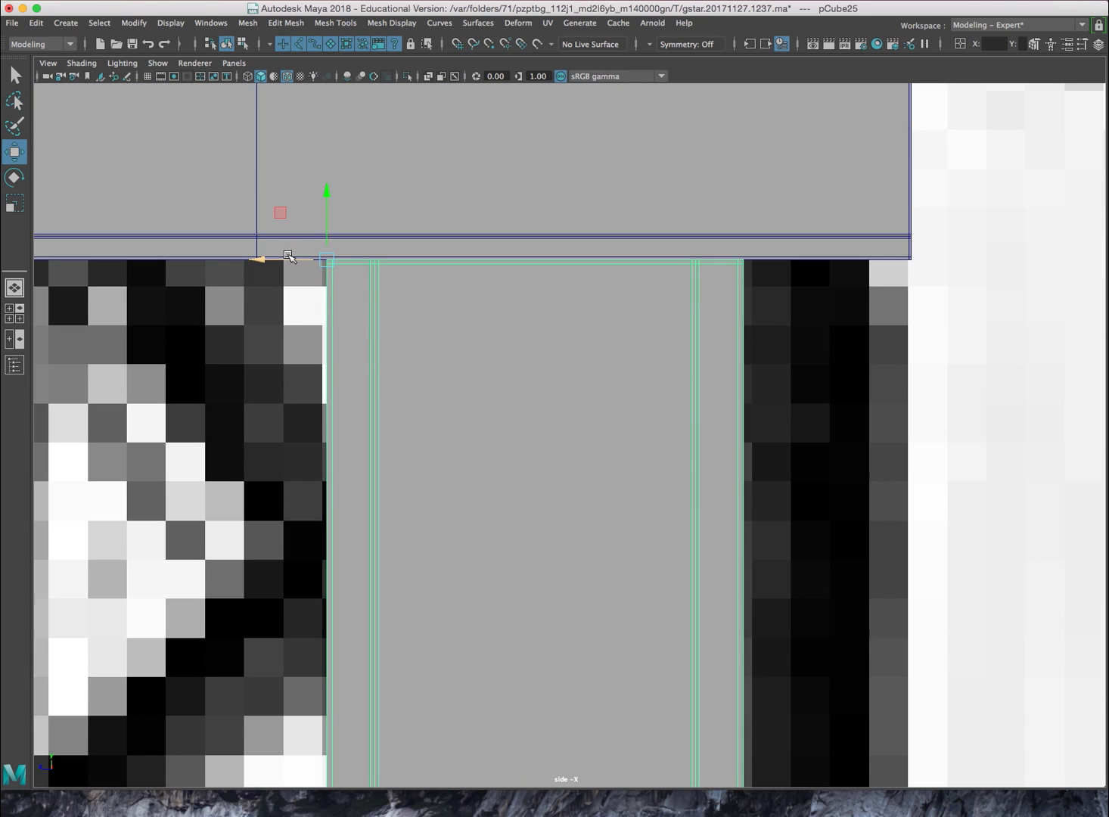
left_click_drag(287, 255, 611, 273)
Shift the copy's pivot to its top outer corner and align that corner flush with the crossbeam's end and underside
middle_click_drag(643, 275, 369, 302, "alt")
scroll(370, 302, "up", 3)
left_click_drag(277, 245, 765, 302)
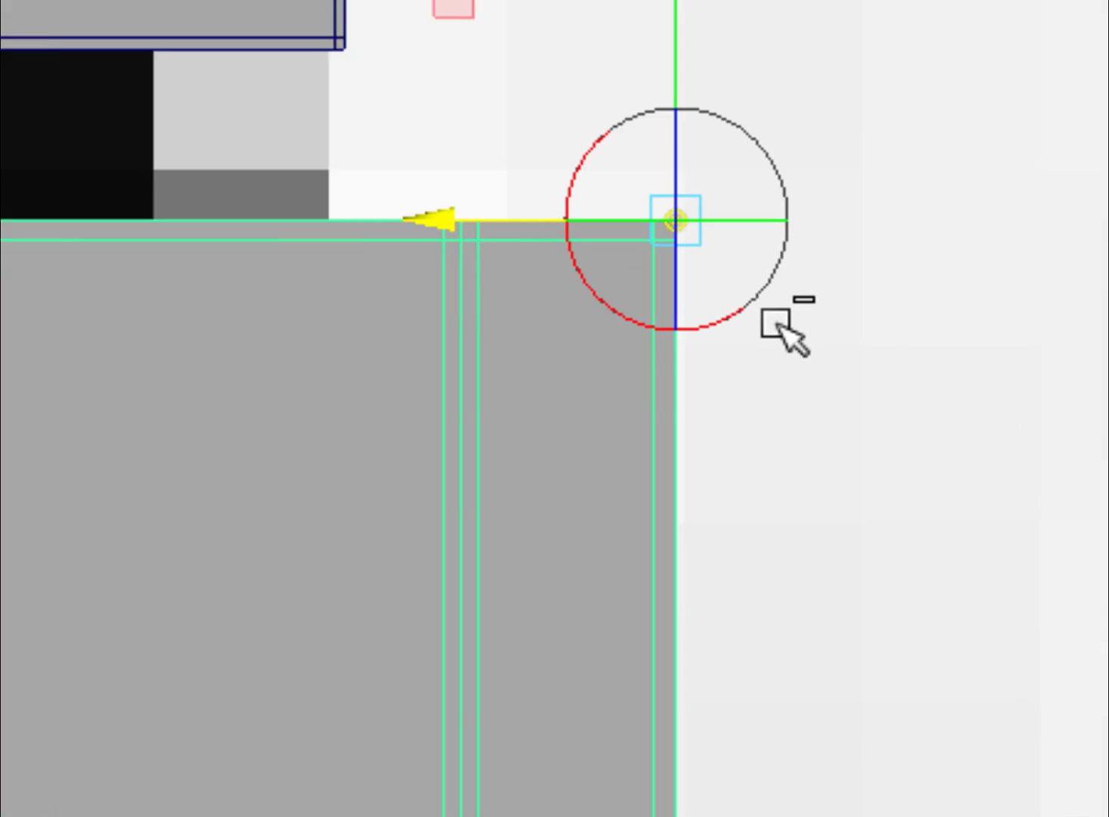
middle_click_drag(711, 489, 784, 668, "alt")
key("d")
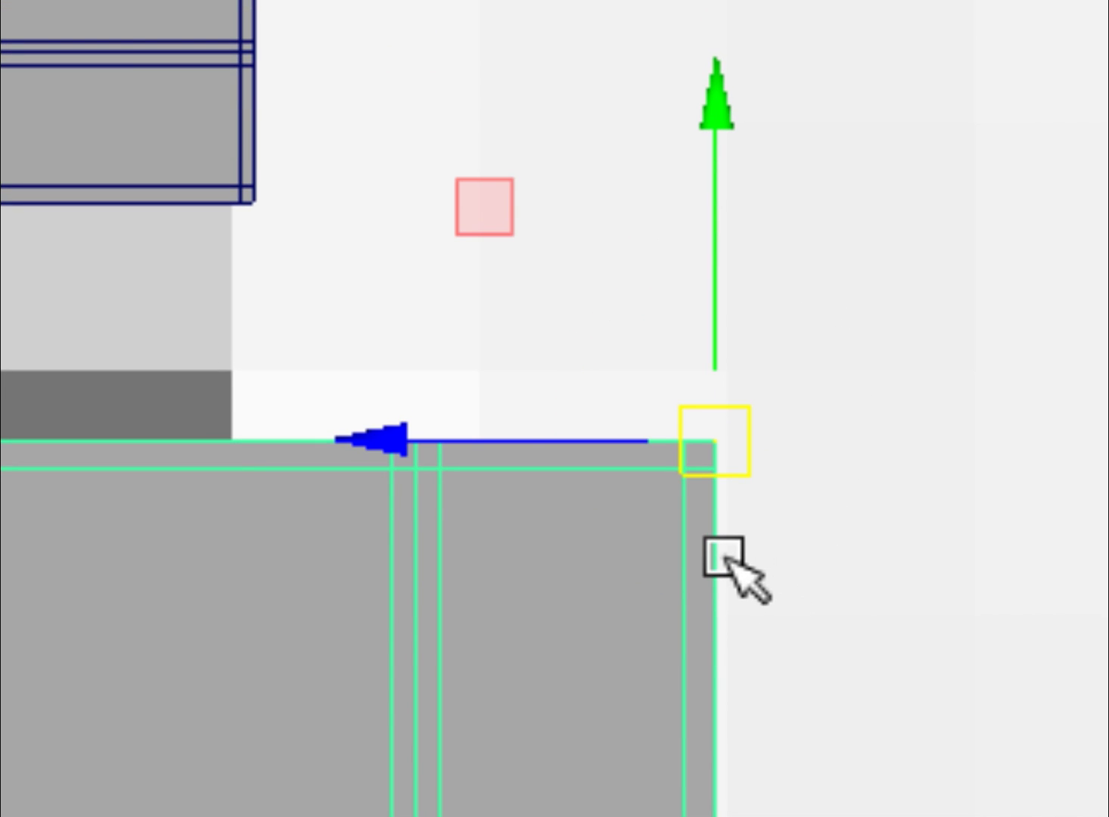
left_click_drag(624, 453, 297, 391)
left_click_drag(247, 342, 239, 255)
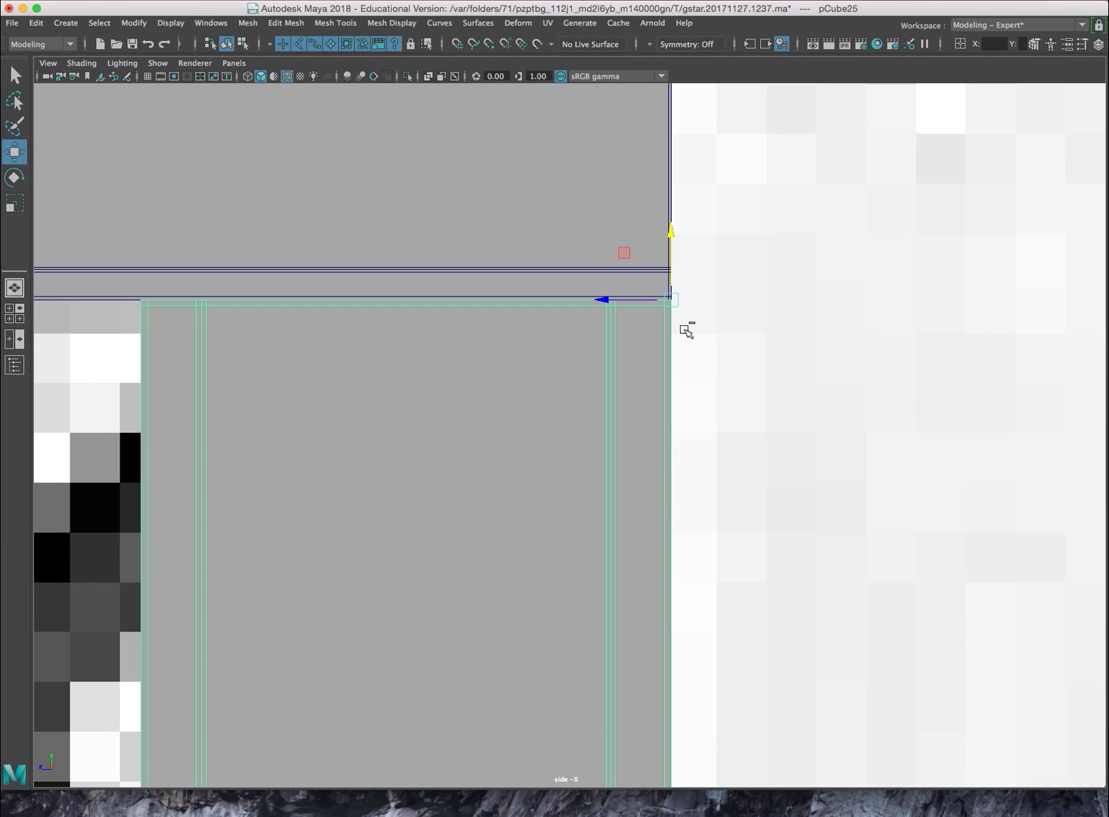
scroll(679, 351, "down", 5)
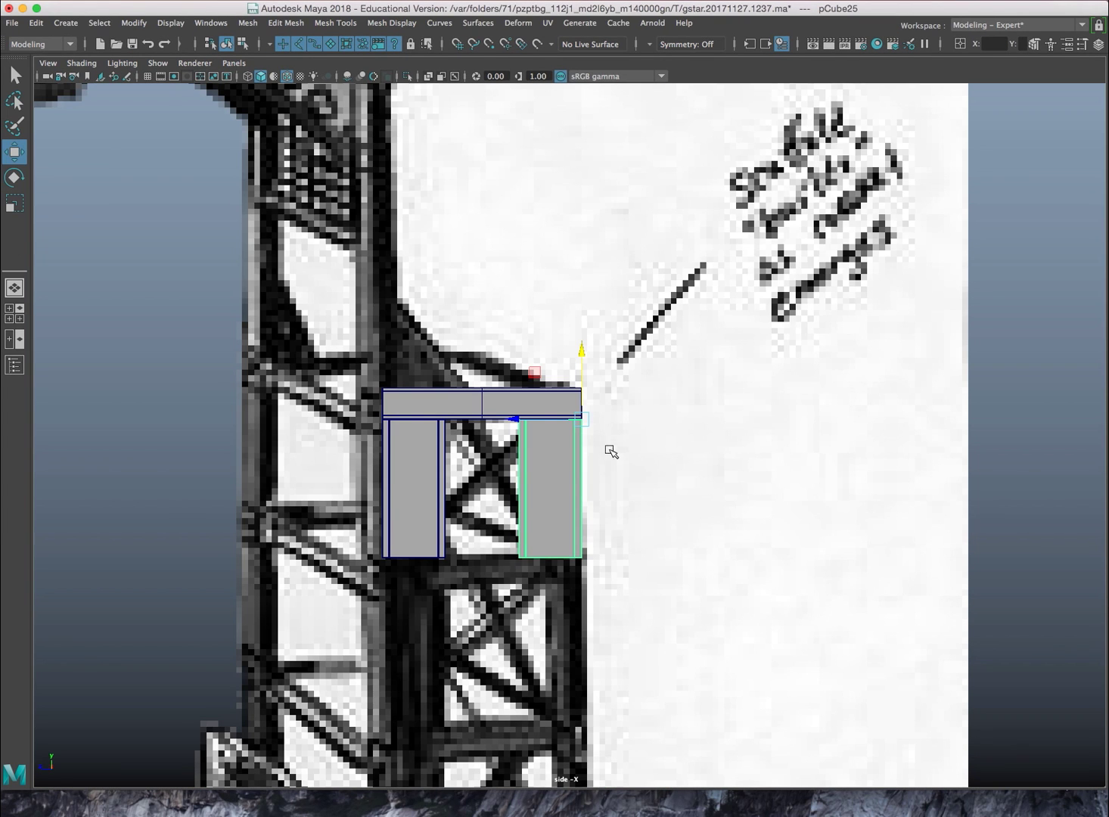
Select the crossbeam and shift it sideways in the perspective view until its long edge lines up with the uprights' side faces
middle_click_drag(614, 512, 624, 397, "alt")
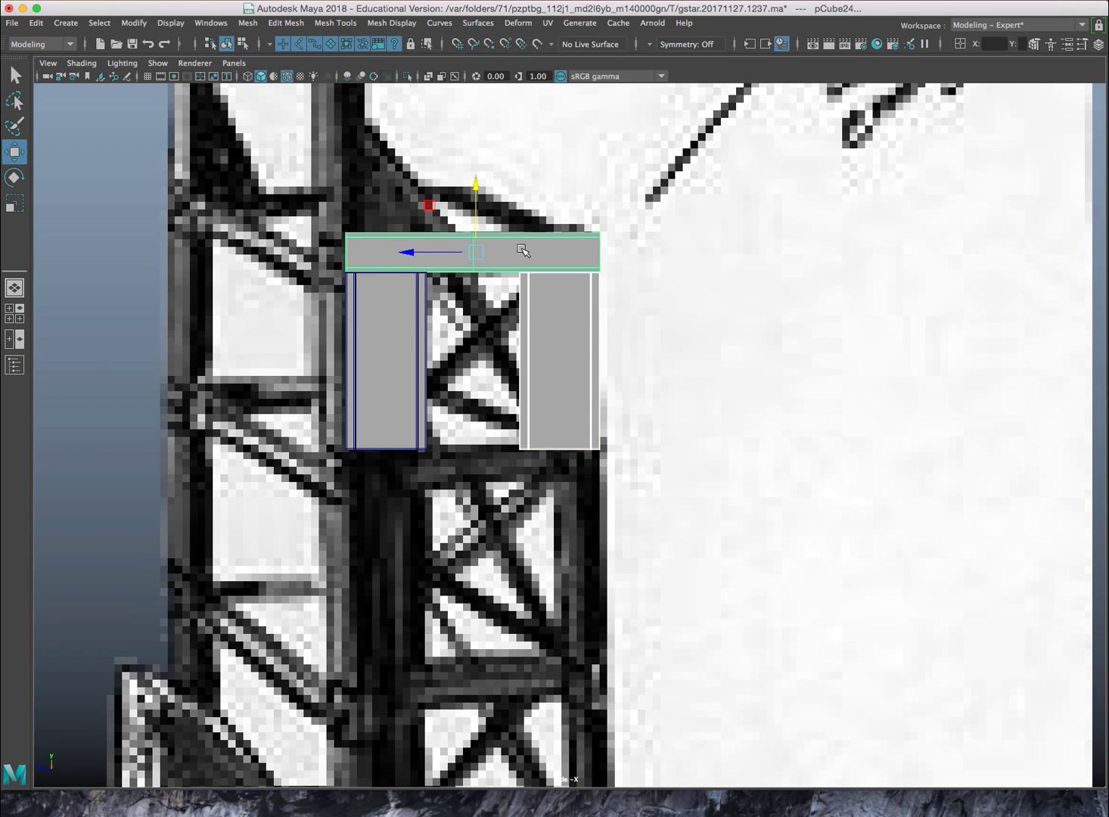
left_click(532, 250)
key("space")
key("space")
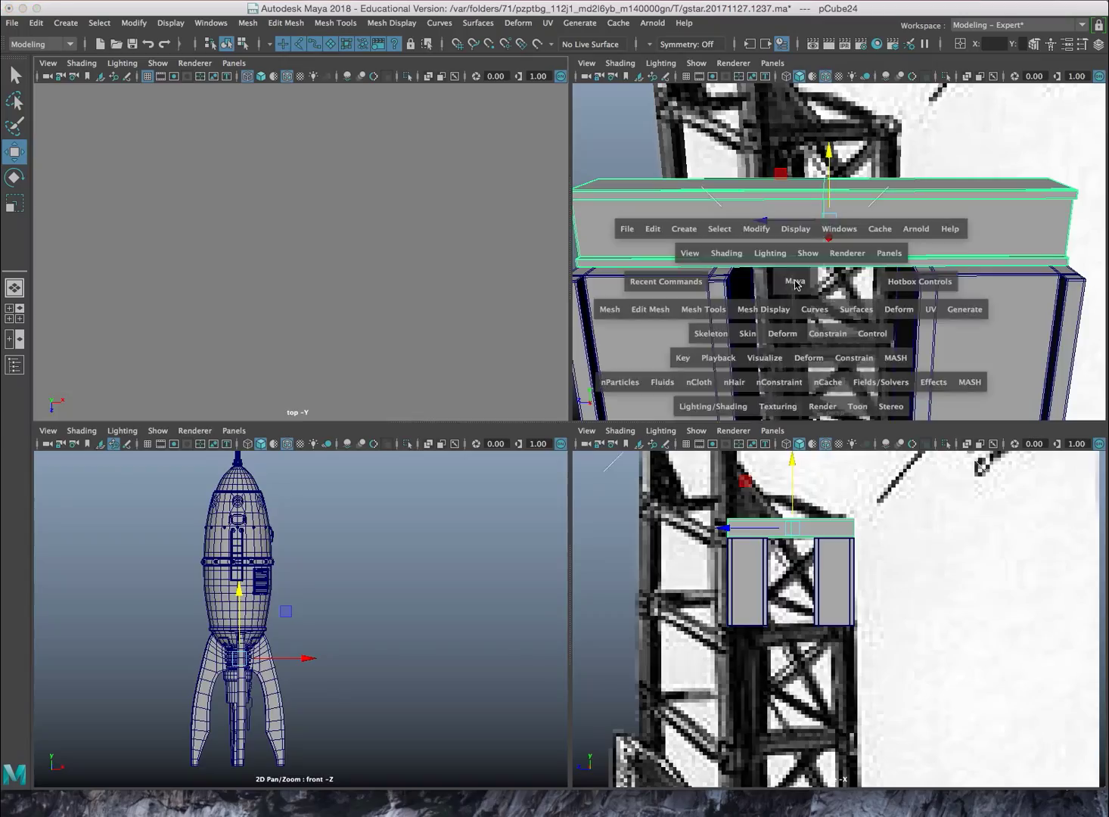
left_click_drag(775, 297, 644, 447, "alt")
left_click(618, 448)
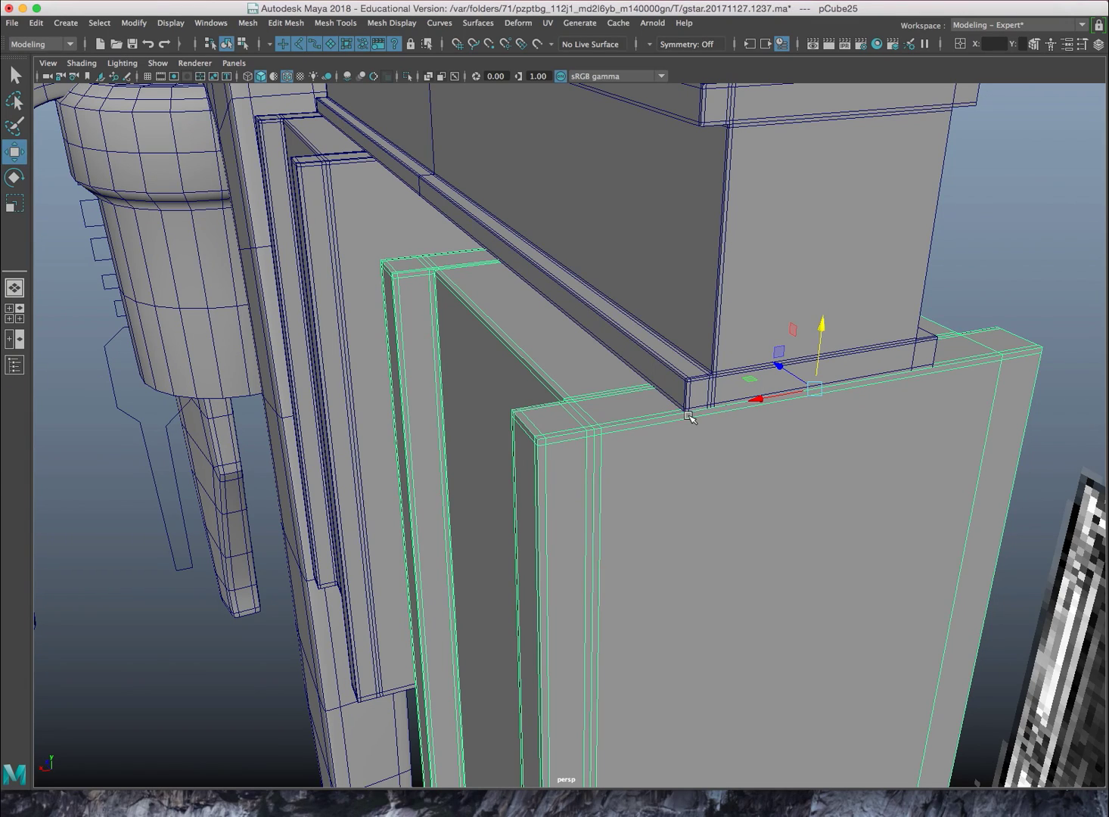
left_click(680, 333)
left_click_drag(679, 333, 548, 283, "alt")
left_click_drag(456, 168, 376, 166)
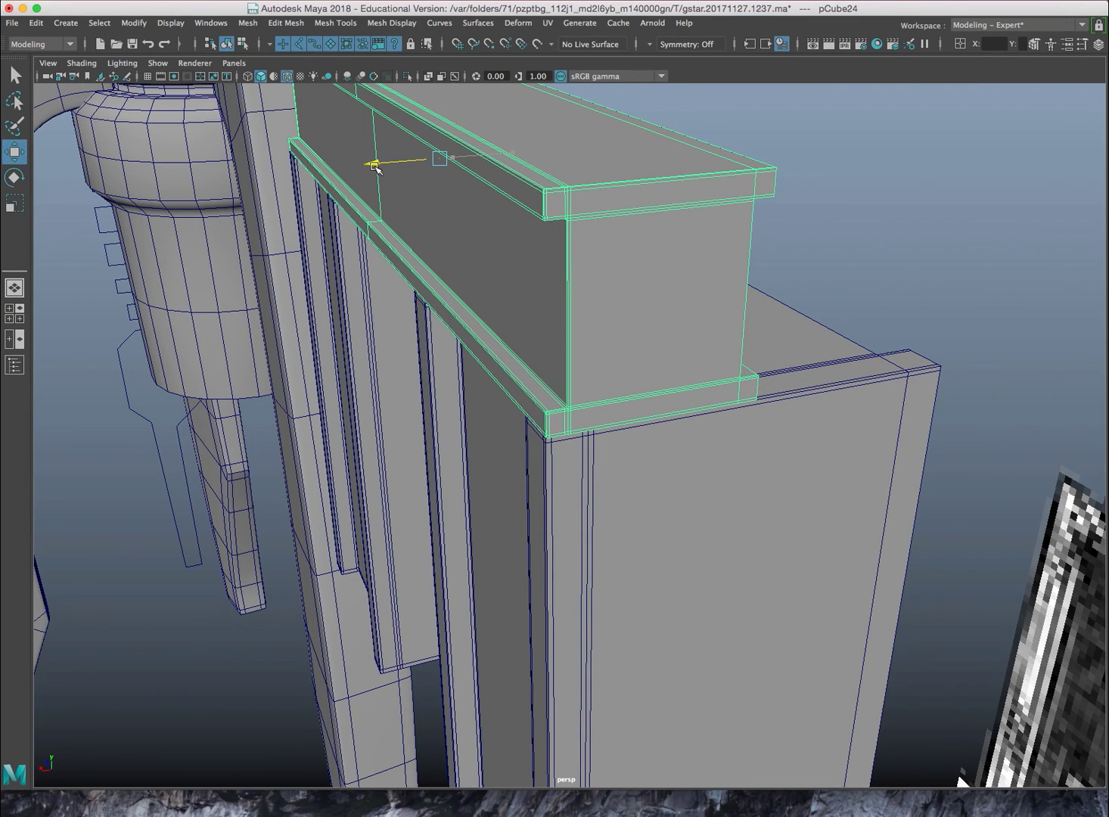
Narrow both uprights to the crossbeam's width by moving the vertices of their protruding side together, and return to object mode
scroll(658, 500, "down", 5)
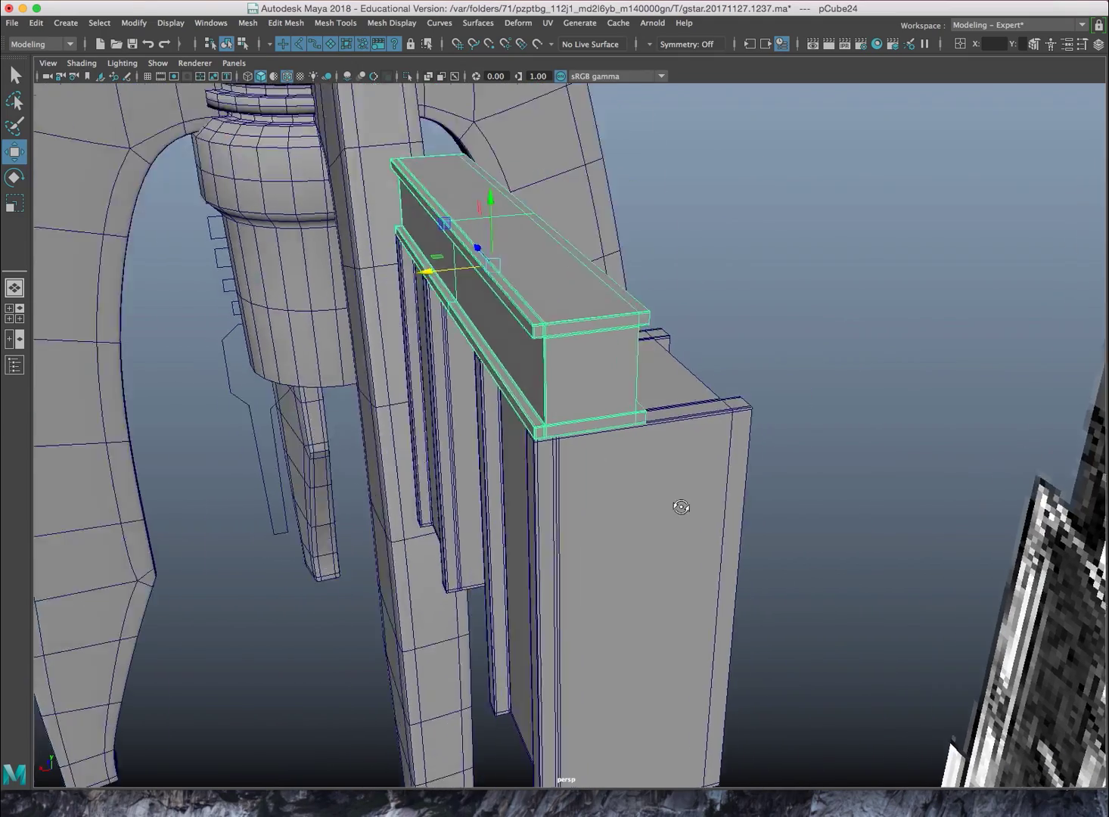
left_click_drag(681, 507, 650, 513, "alt")
left_click(636, 515)
left_click(625, 279, "shift")
left_click_drag(625, 279, 492, 399, "alt")
left_click_drag(548, 502, 535, 440, "alt")
right_click(534, 421)
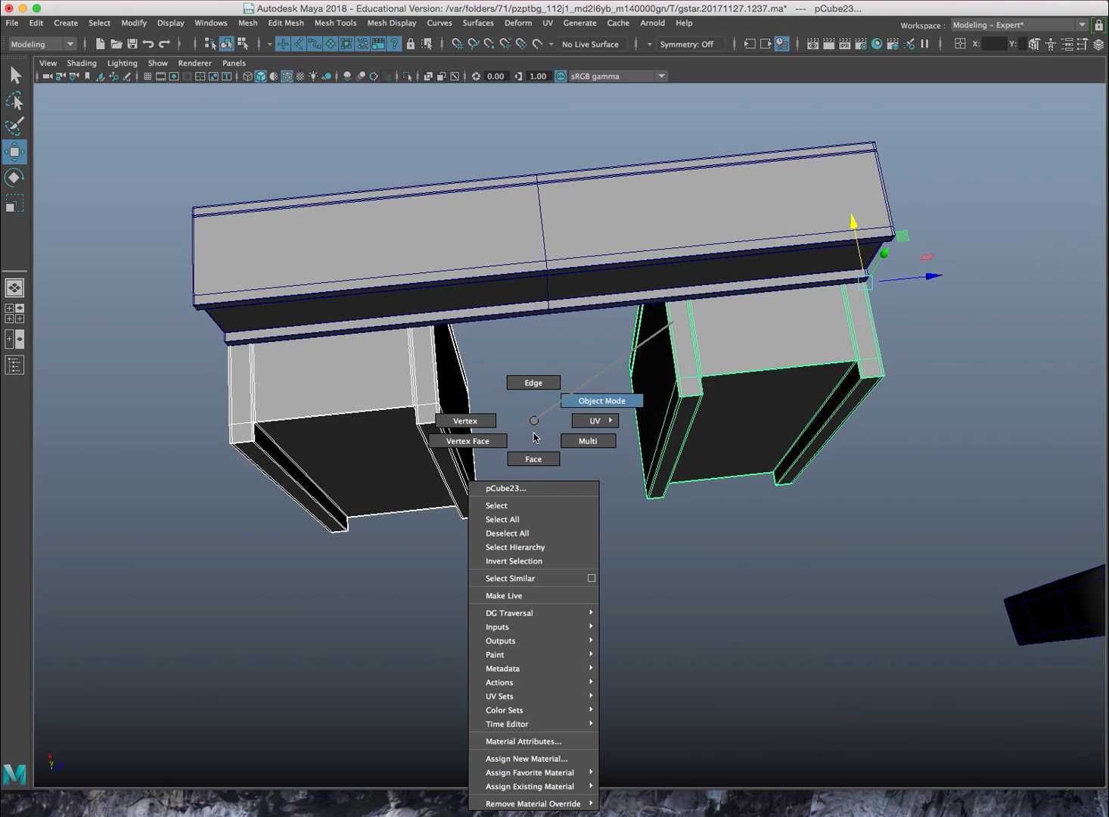
left_click(492, 422)
left_click_drag(533, 410, 522, 429, "alt")
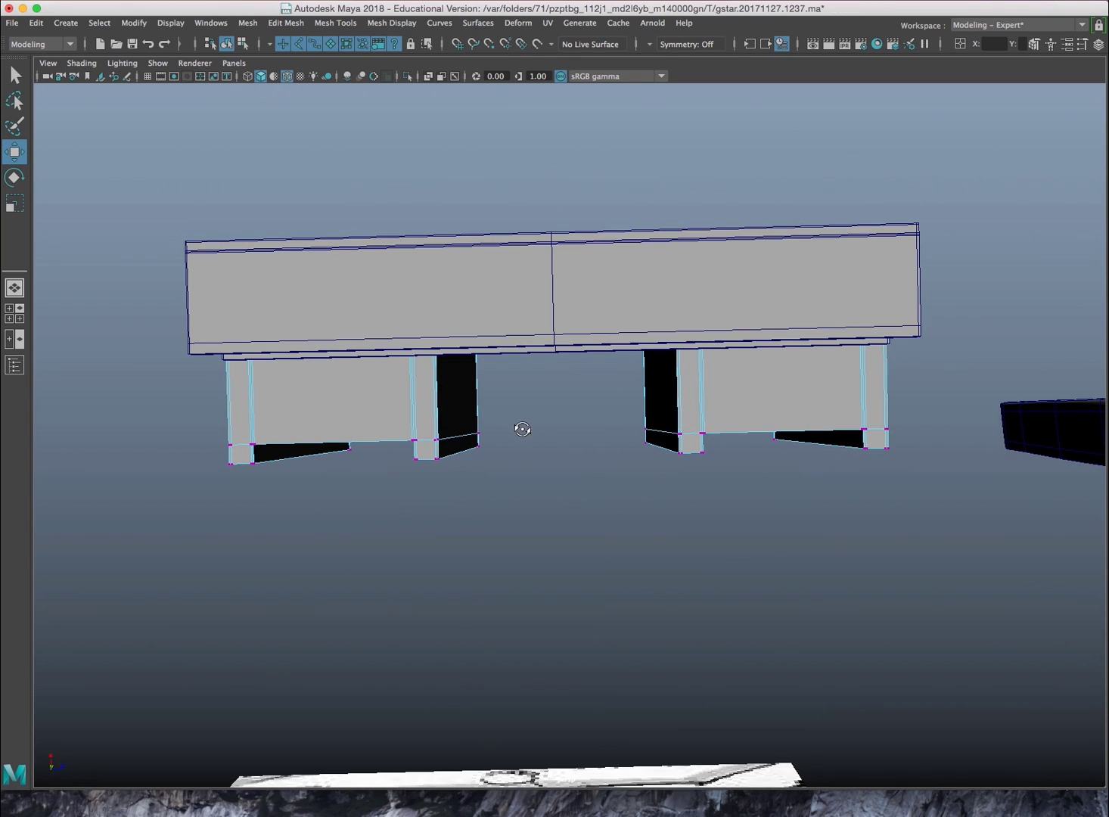
left_click_drag(787, 587, 824, 492)
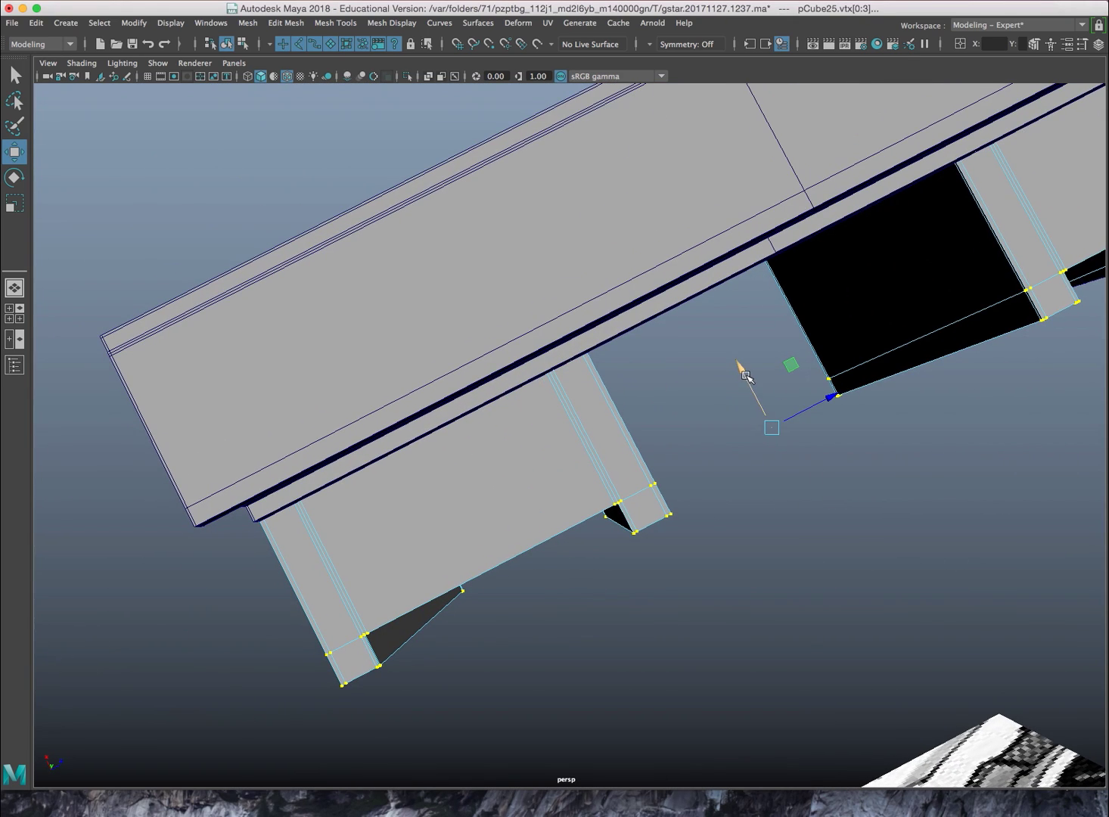
left_click_drag(746, 375, 634, 258)
right_click_drag(634, 258, 703, 238)
Duplicate the crossbeam together with both uprights and move the copied frame sideways toward the reference image, parallel to the original
left_click_drag(656, 256, 670, 290, "alt")
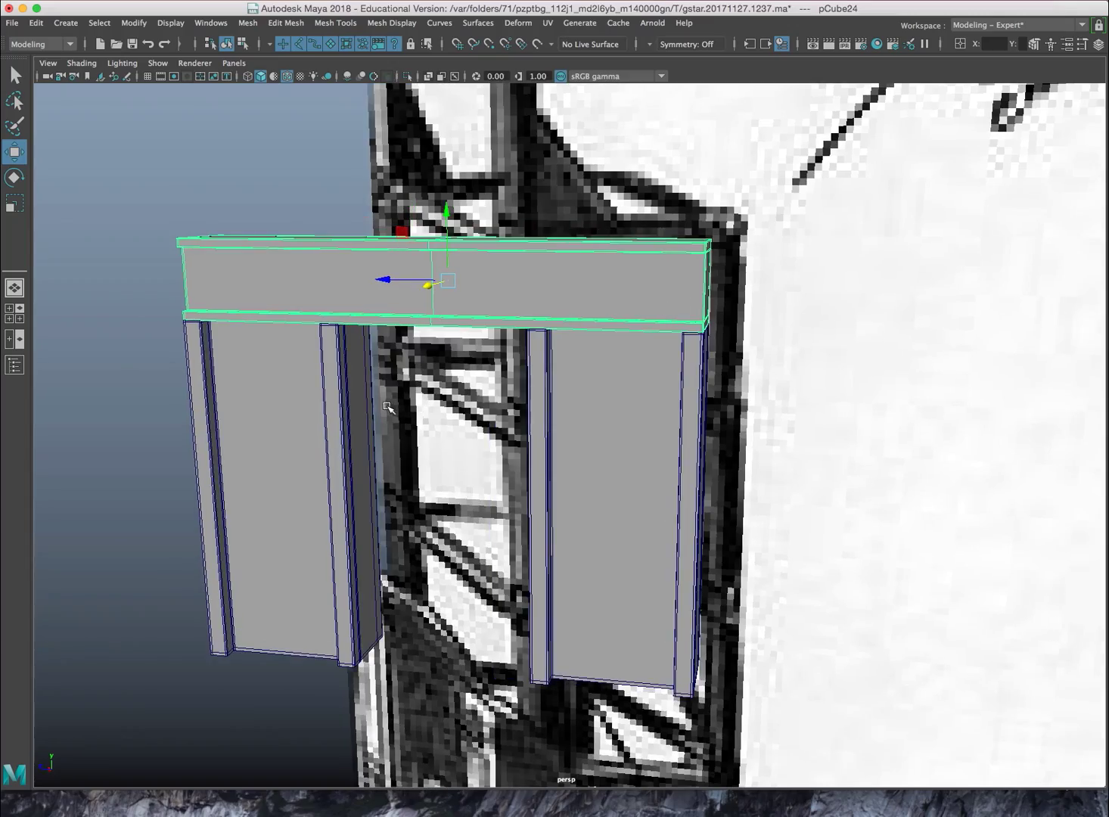
left_click_drag(341, 292, 299, 326, "alt")
left_click_drag(554, 486, 555, 486)
left_click_drag(557, 481, 502, 481, "alt")
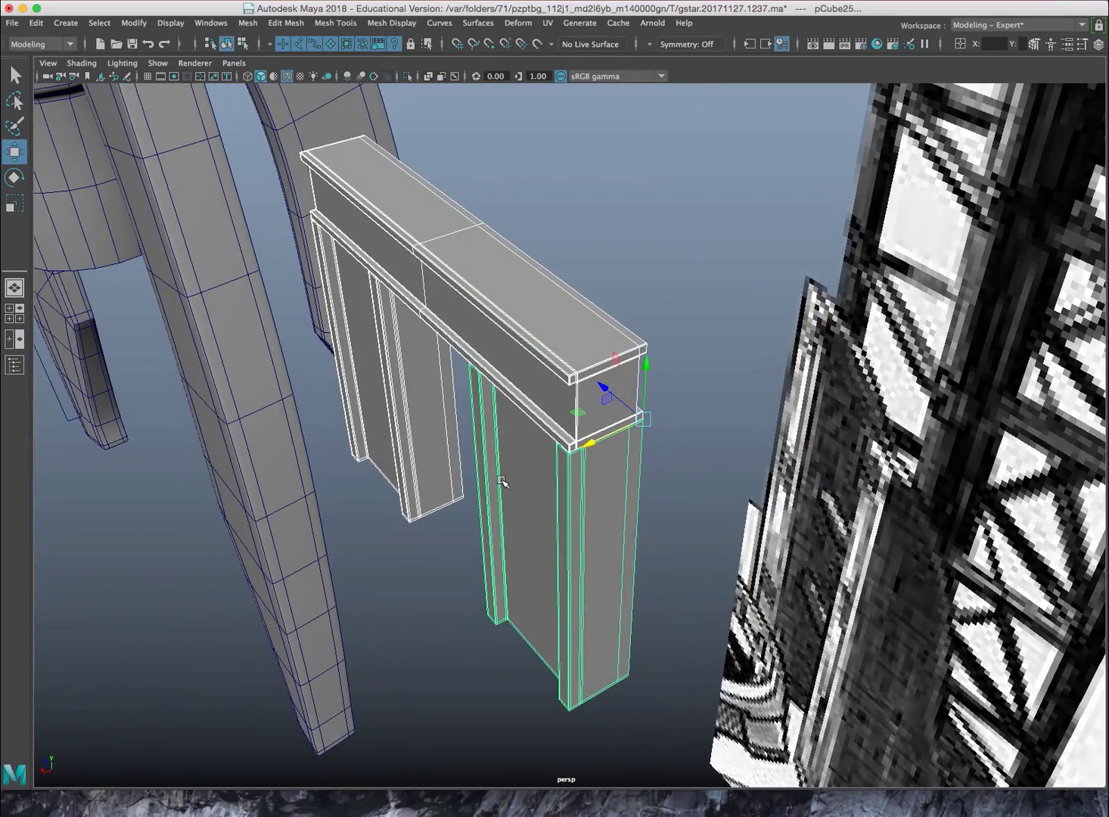
left_click_drag(594, 445, 898, 315)
right_click_drag(878, 321, 757, 340, "alt")
left_click_drag(756, 341, 666, 378, "alt")
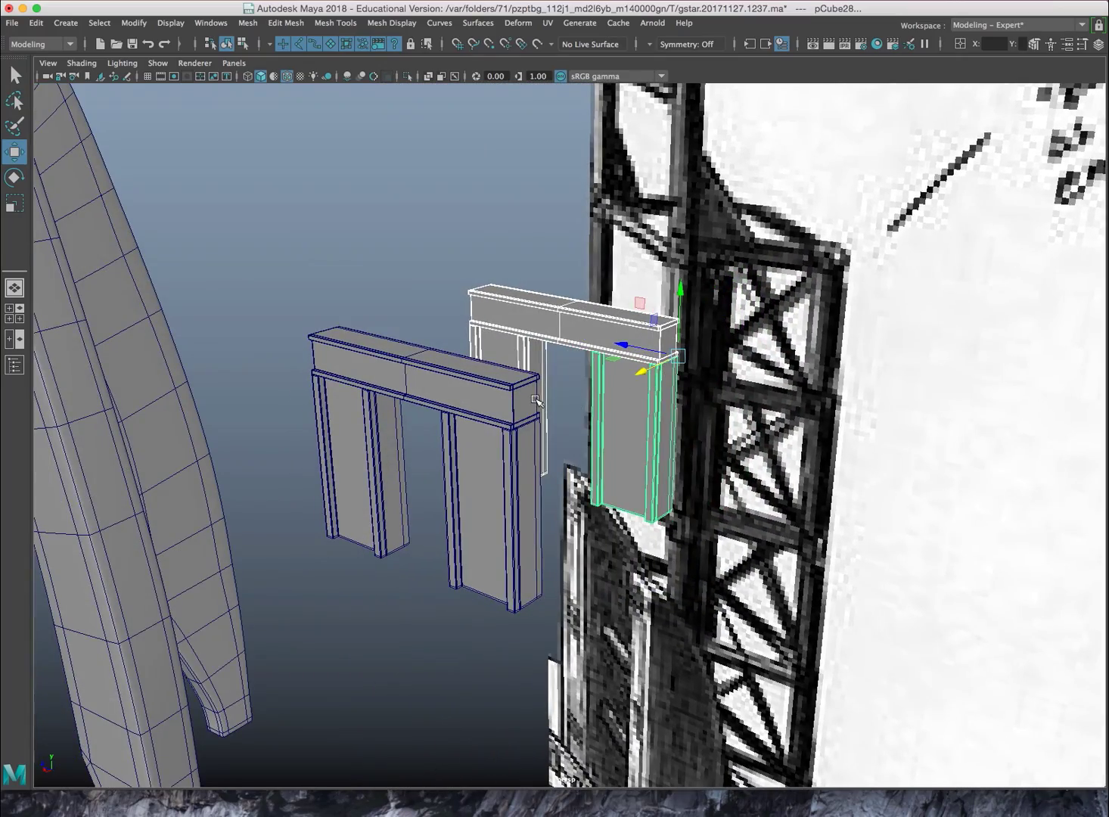
Duplicate the original frame's crossbeam, move the copy between the two frames, and rotate it perpendicular so it spans them
left_click(536, 399)
left_click_drag(557, 380, 396, 359, "alt")
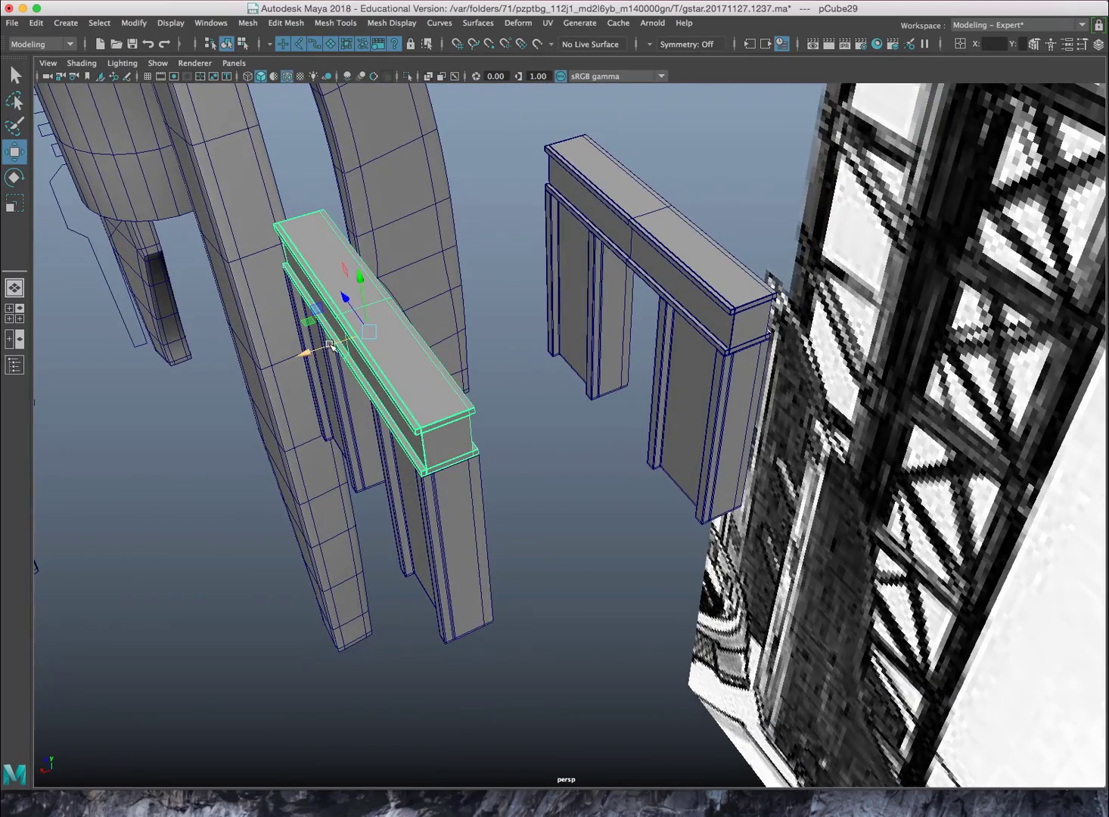
left_click_drag(330, 345, 517, 399, "alt")
key("e")
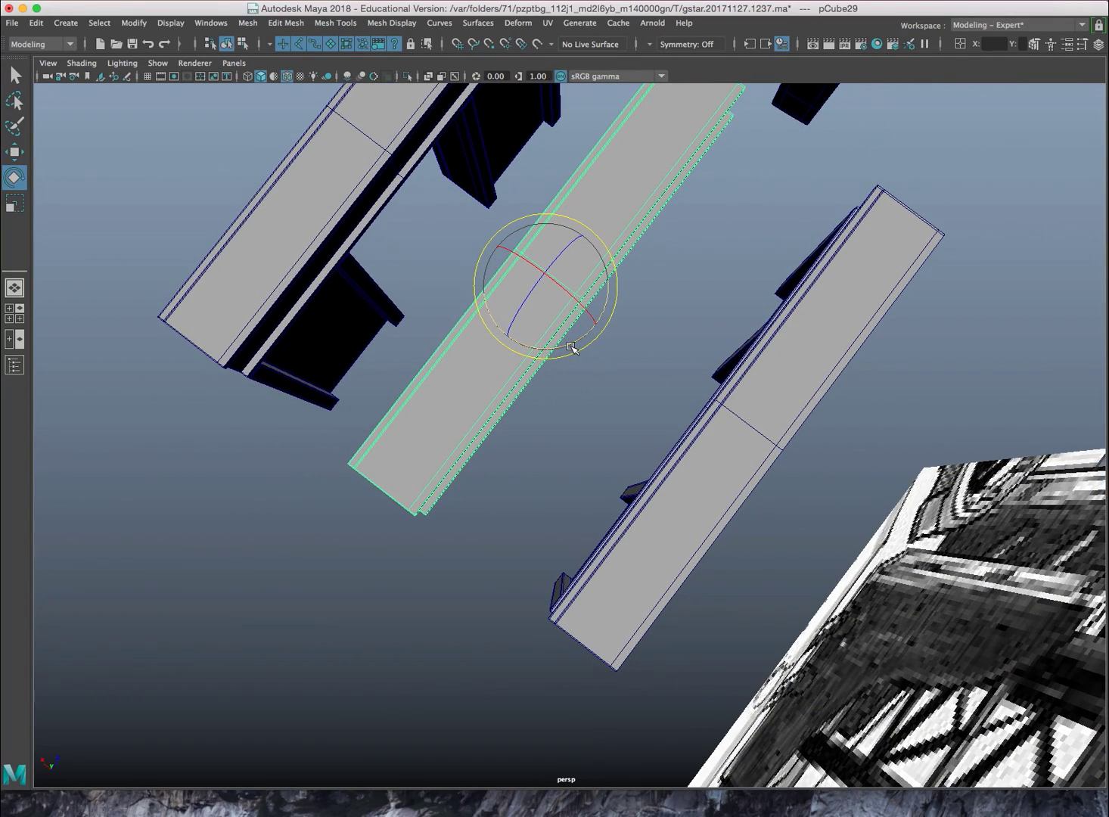
left_click_drag(573, 343, 498, 336)
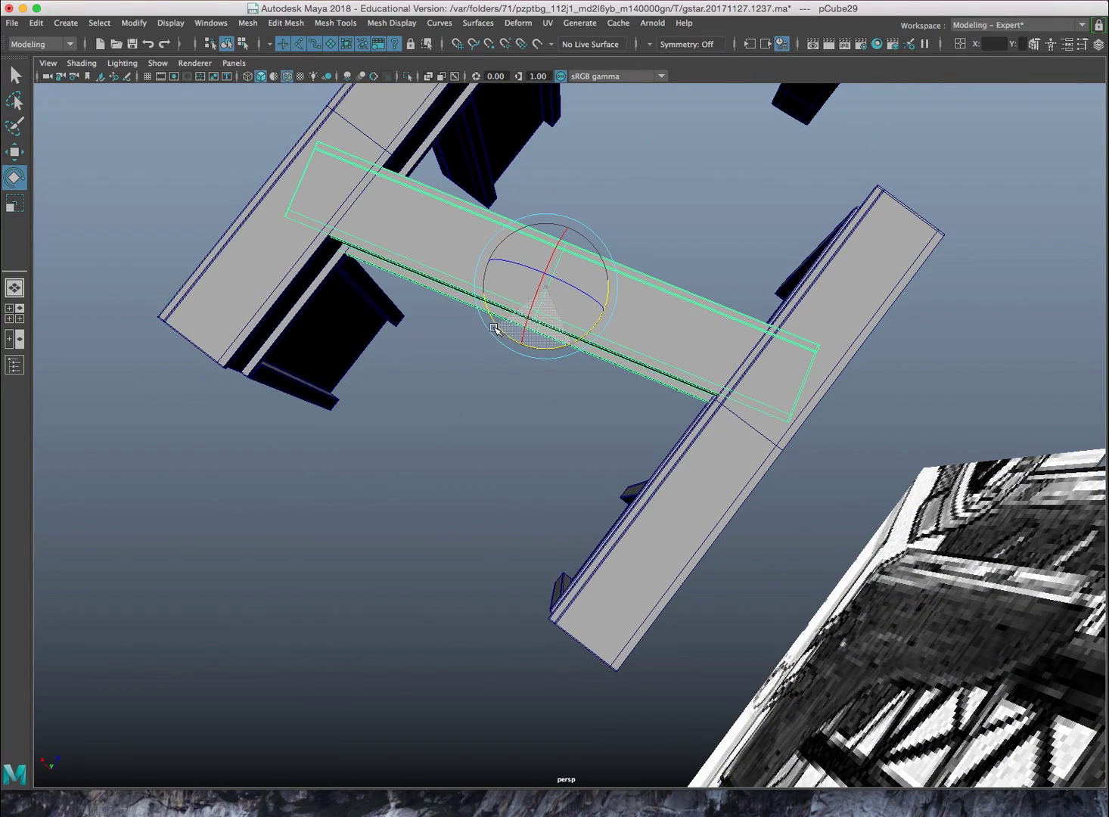
left_click_drag(488, 271, 488, 340)
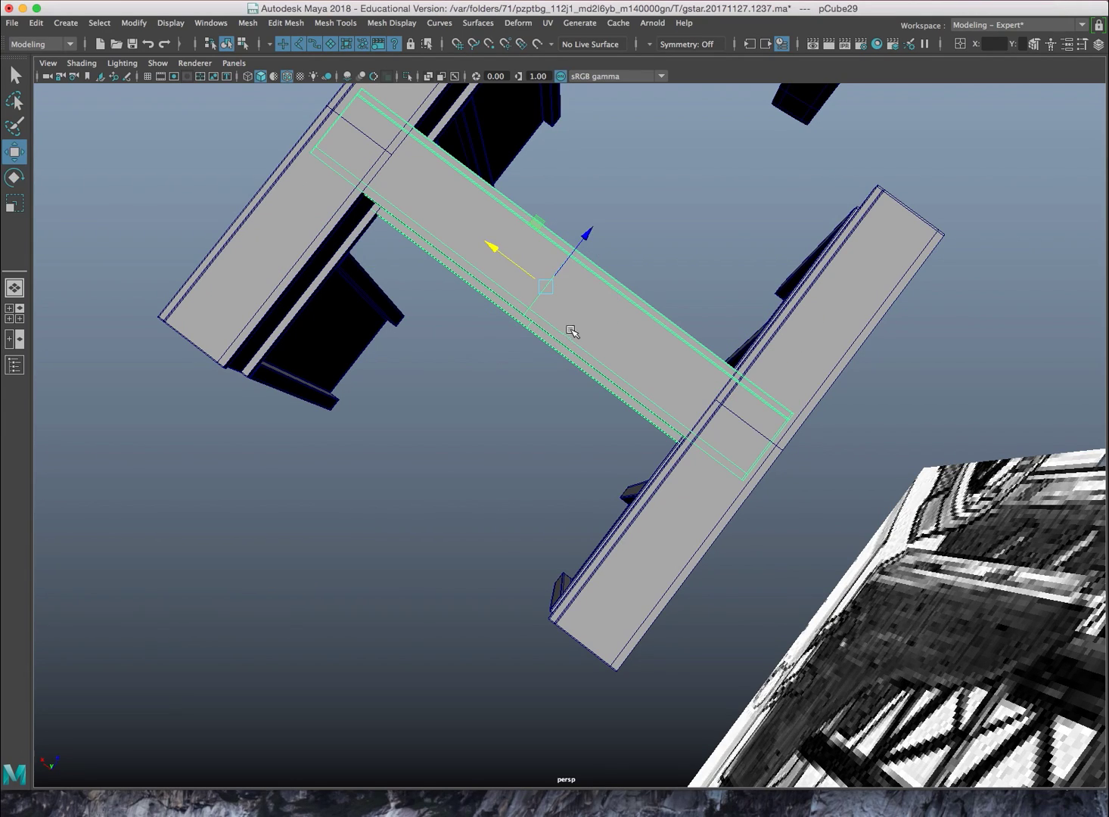
Slide the spanning beam along the crossbeams to the frames' outer ends, and select the original frame's crossbeam
left_click_drag(586, 233, 522, 322)
right_click_drag(359, 325, 415, 319, "alt")
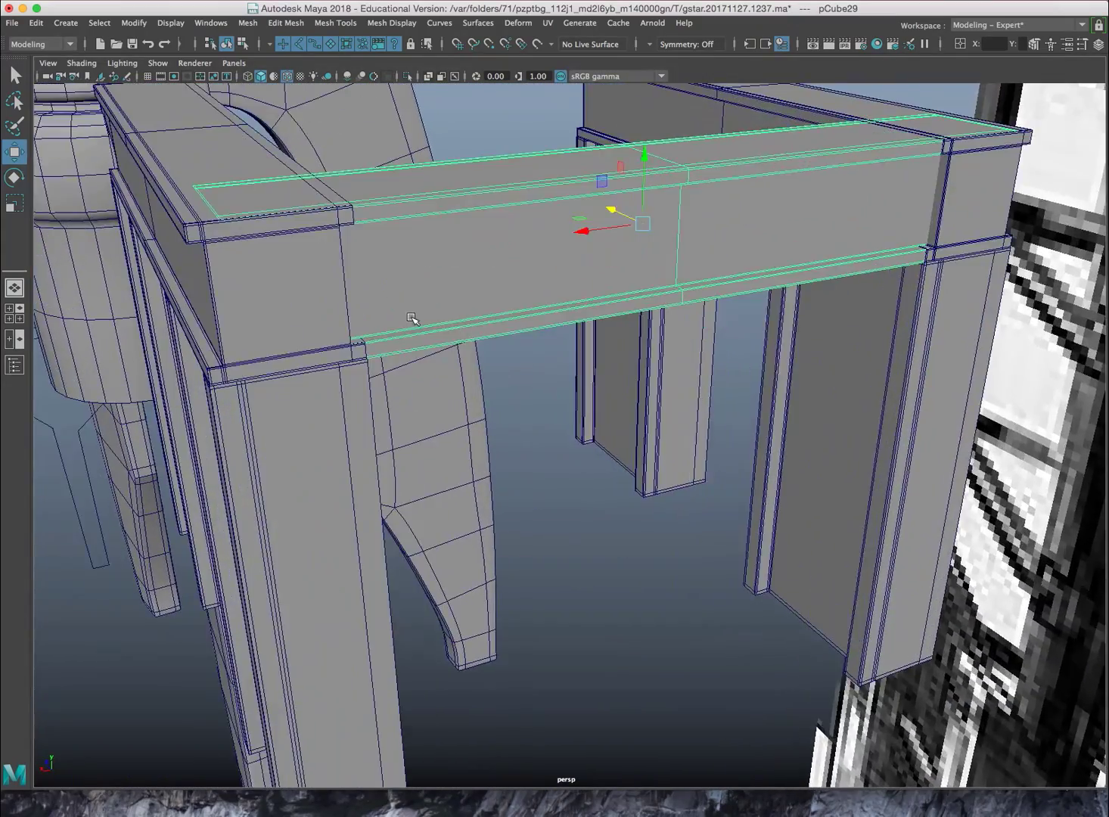
left_click_drag(414, 319, 500, 327, "alt")
left_click(494, 316)
scroll(500, 328, "down", 5)
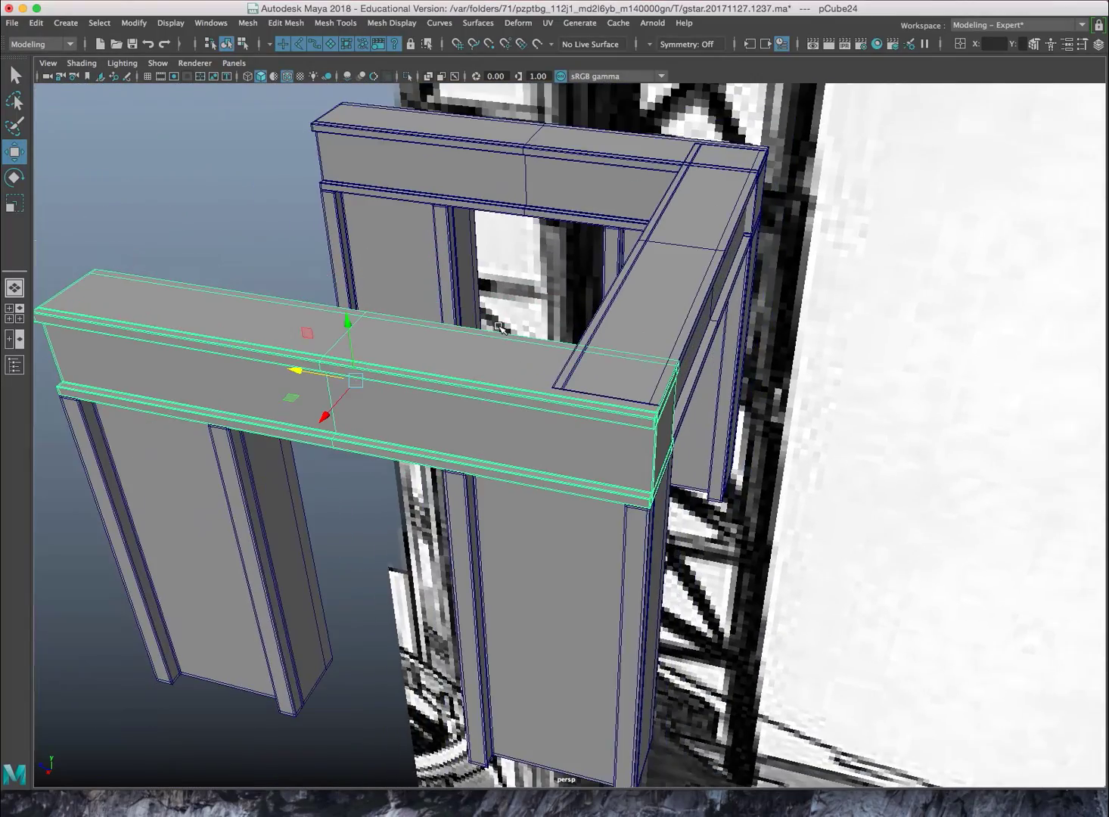
Shorten both crossbeams at the spanning beam's end by moving their end vertices together to its inner side
left_click(602, 182)
left_click_drag(584, 302, 590, 302, "alt")
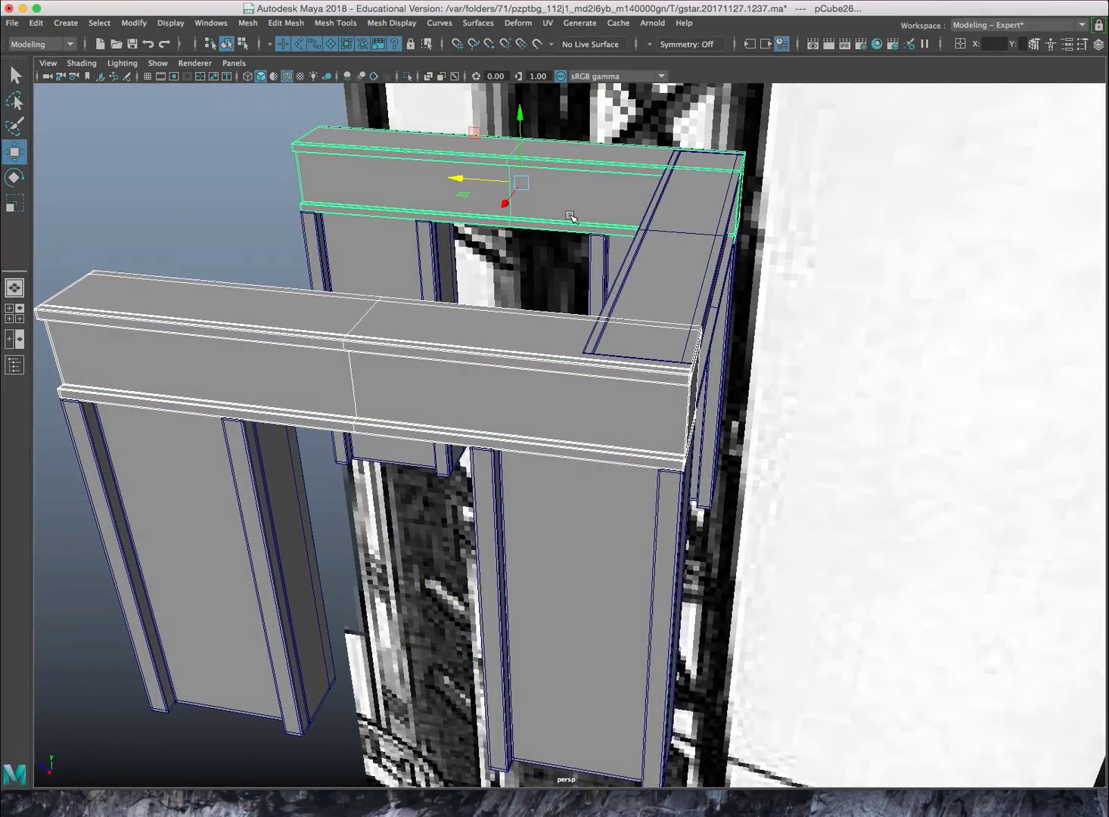
right_click_drag(236, 188, 205, 186)
right_click_drag(302, 157, 254, 157)
right_click(265, 324)
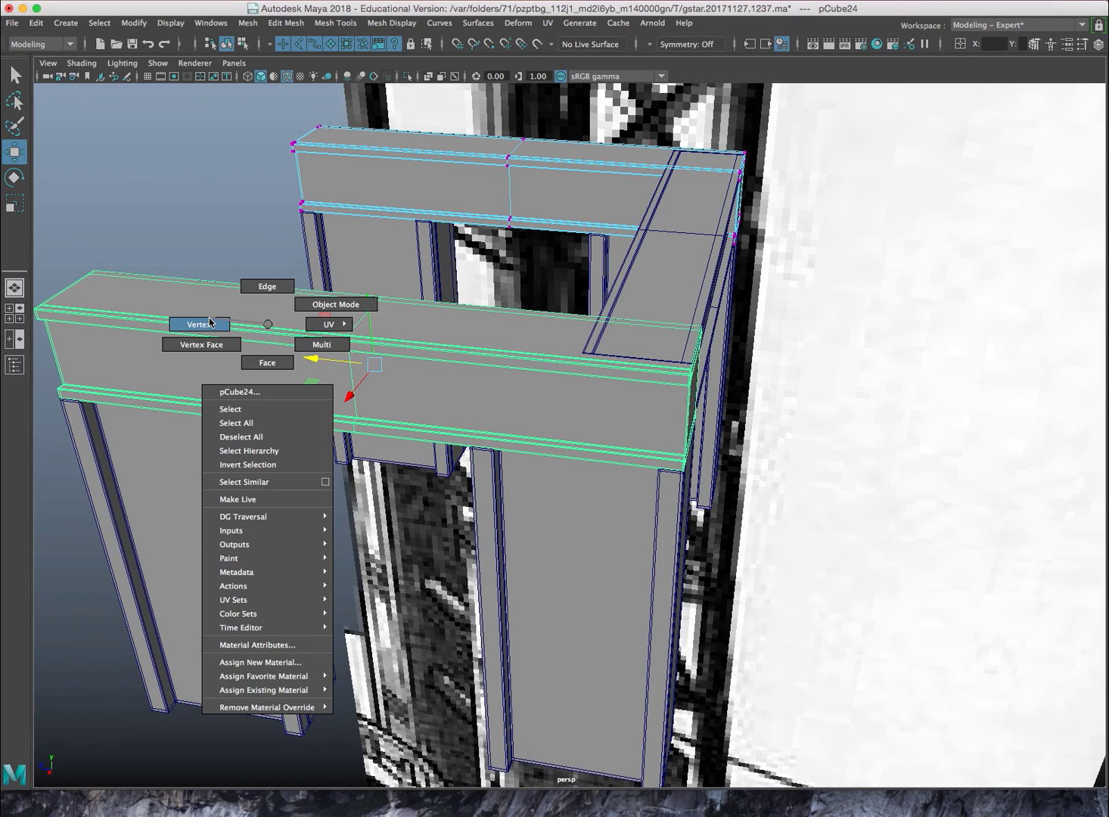
right_click_drag(210, 319, 207, 320)
left_click_drag(352, 309, 500, 276, "alt")
middle_click_drag(501, 275, 466, 290, "alt")
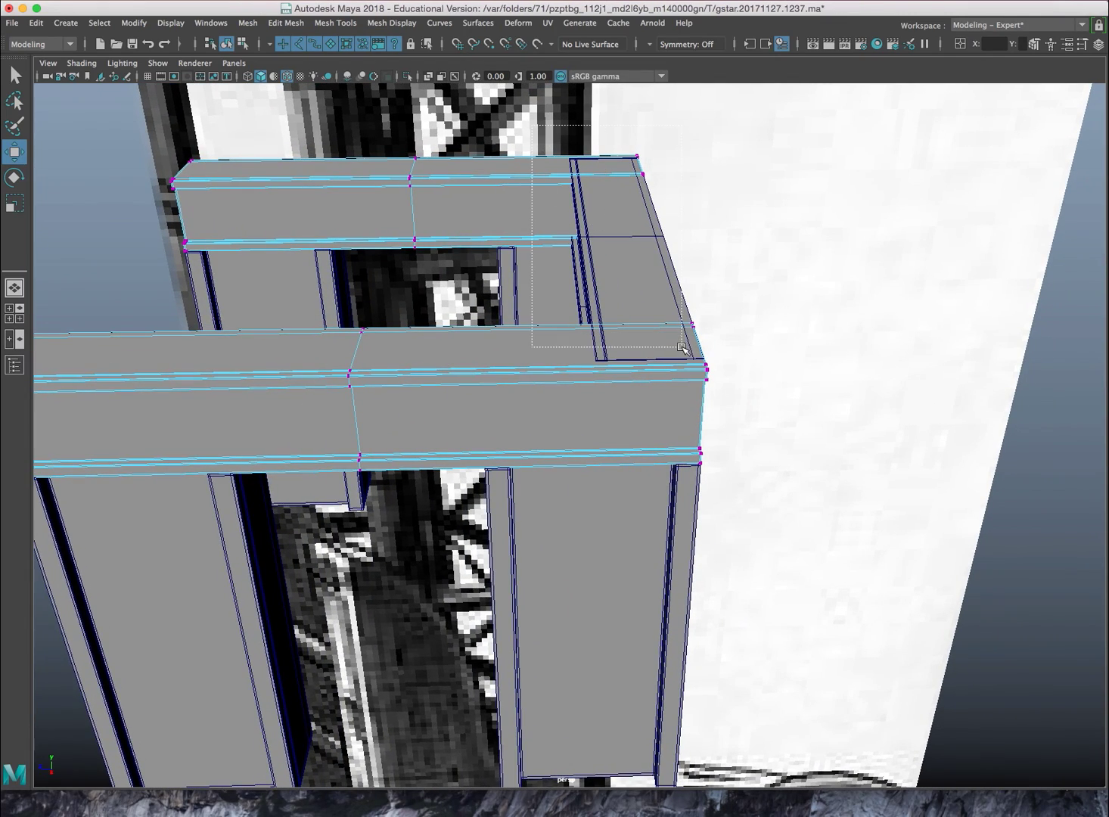
left_click_drag(756, 501, 757, 501)
left_click_drag(685, 299, 686, 326, "alt")
right_click_drag(534, 269, 592, 256, "alt")
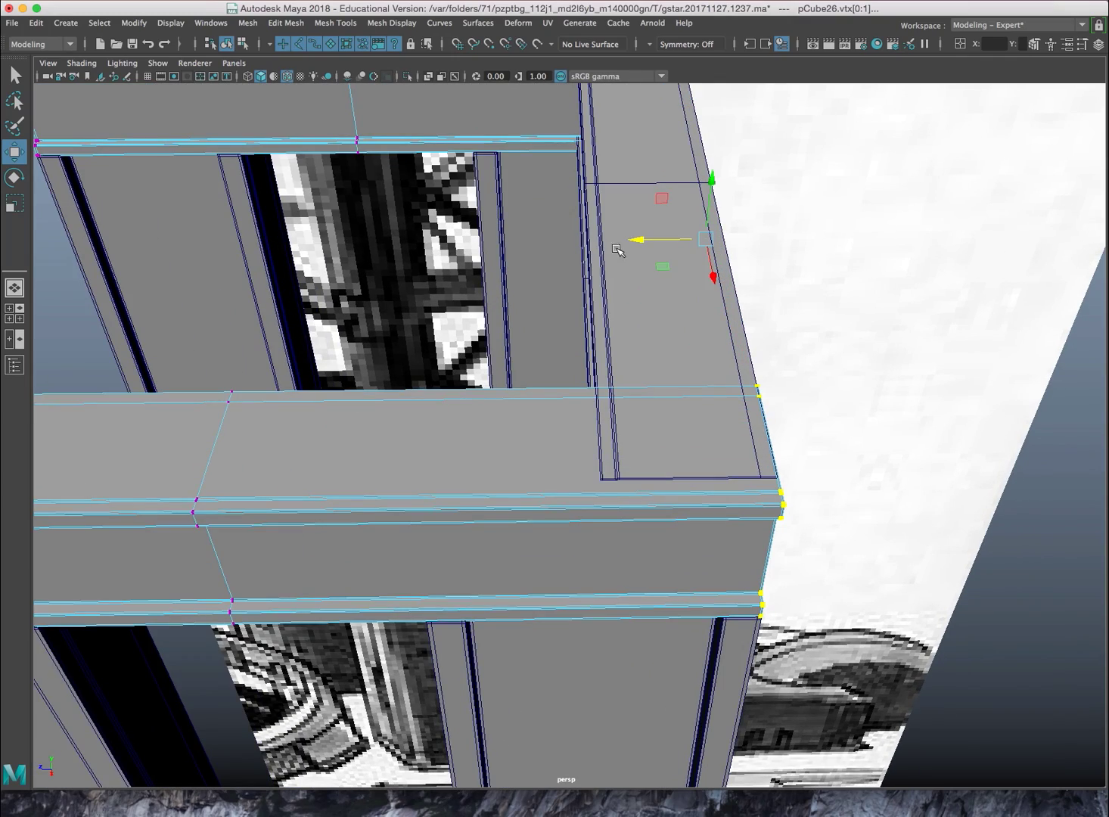
left_click_drag(630, 239, 510, 249)
Scale the spanning beam lengthwise to reach the frames' outer faces, and move it to the opposite ends of the crossbeams
left_click_drag(567, 433, 544, 425, "alt")
left_click(591, 376)
right_click_drag(691, 365, 645, 366, "alt")
left_click_drag(644, 366, 538, 372, "alt")
middle_click_drag(539, 372, 665, 370, "alt")
right_click_drag(423, 345, 501, 341, "alt")
left_click_drag(479, 332, 500, 331, "alt")
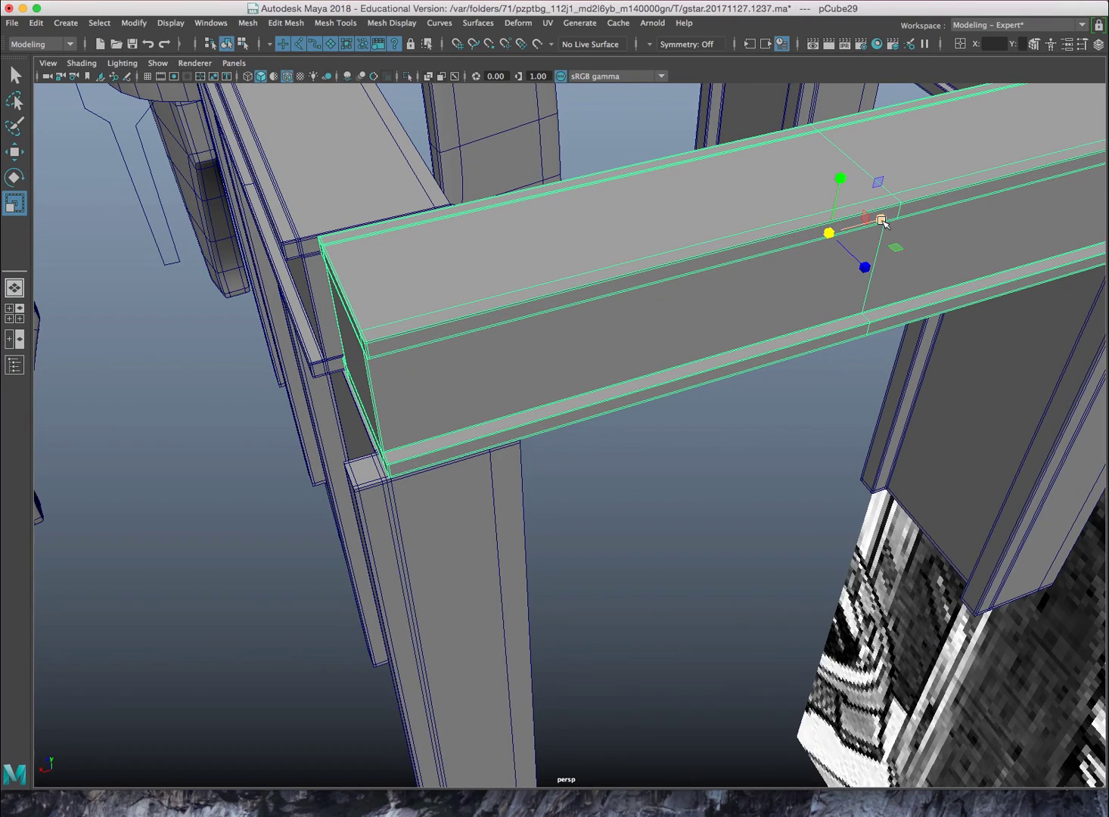
left_click_drag(882, 220, 551, 289)
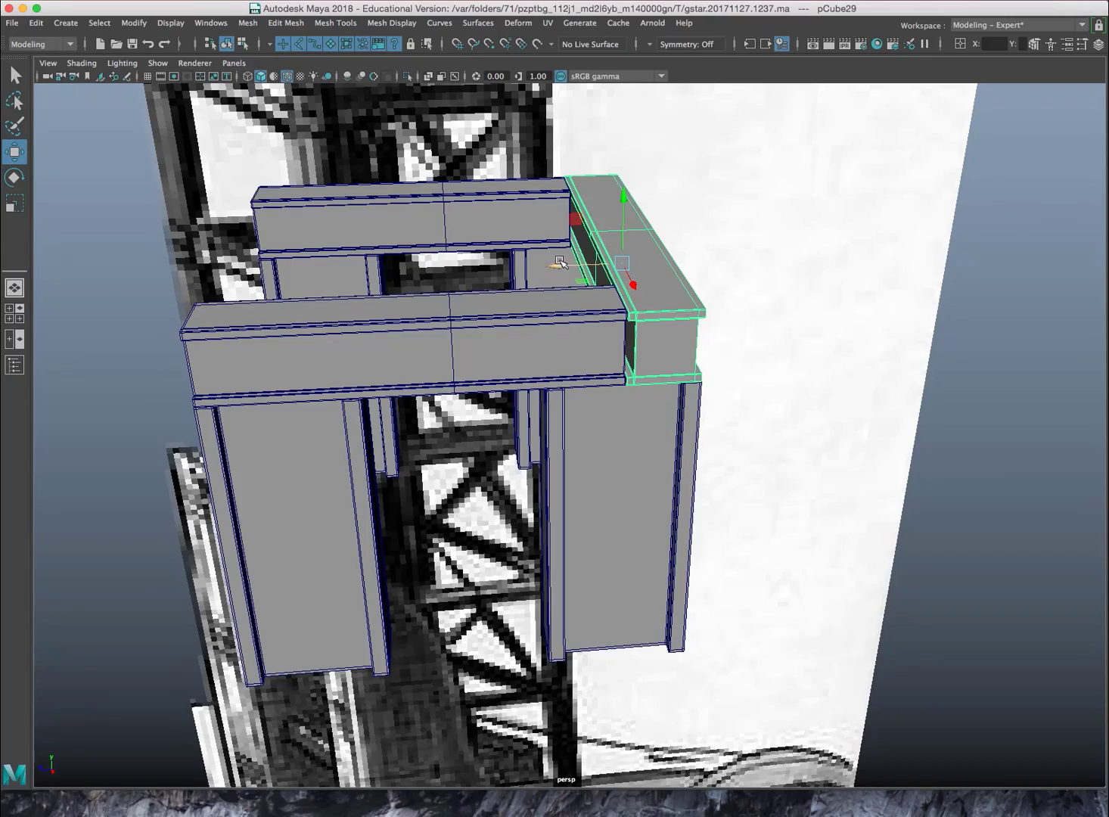
left_click_drag(560, 261, 399, 283)
left_click_drag(271, 270, 295, 272)
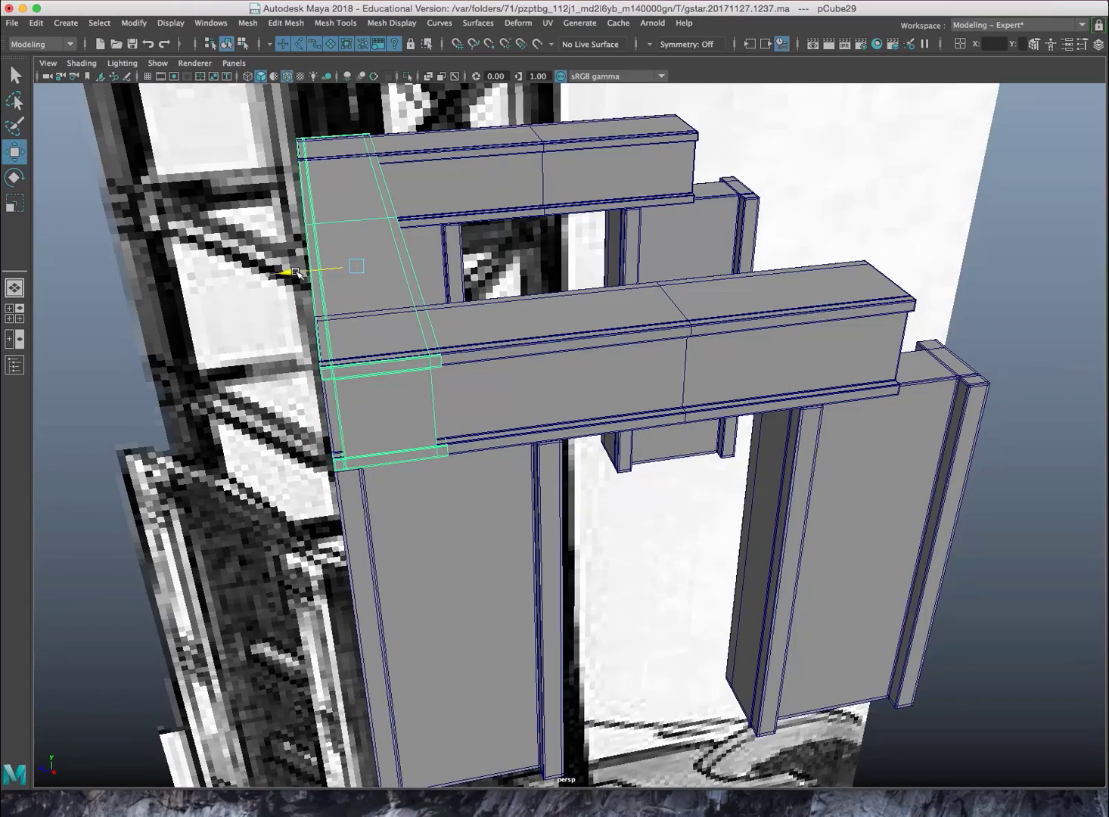
Shorten both crossbeams at the opposite end by moving their end vertices together to the spanning beam's inner edge
left_click(520, 332)
left_click_drag(483, 181, 324, 226, "alt")
right_click(199, 198)
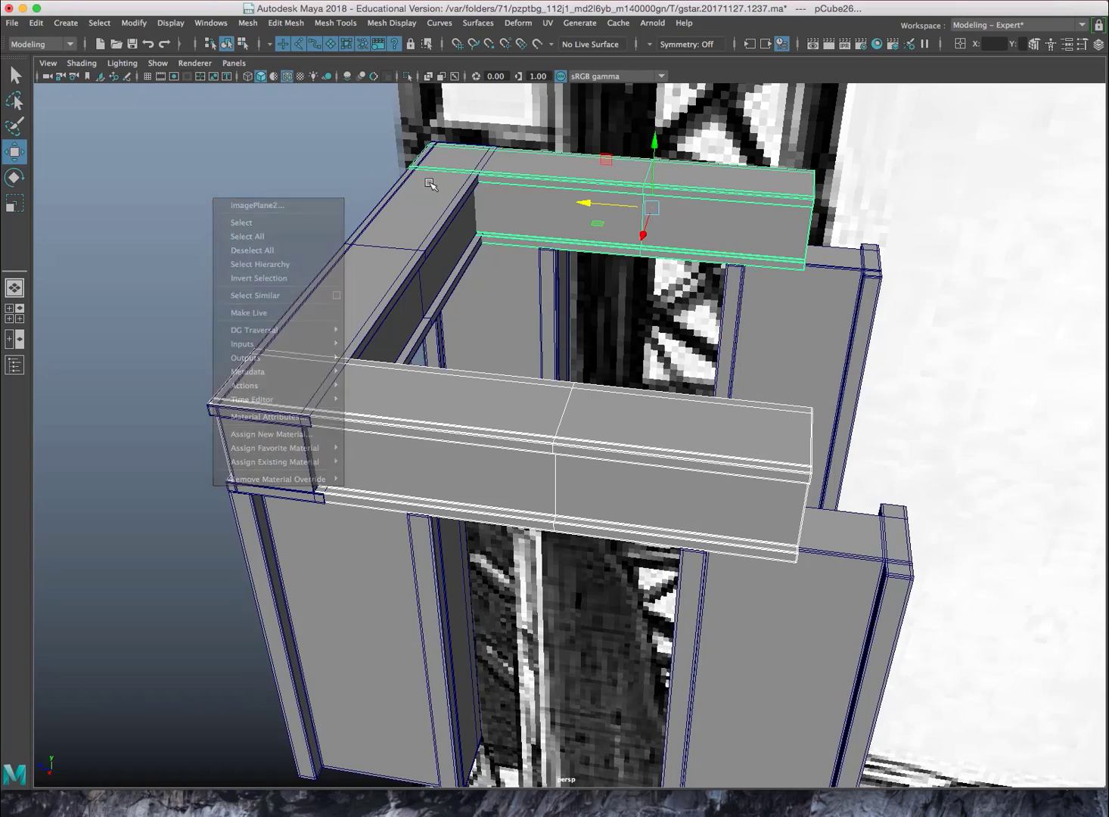
right_click(519, 171)
left_click(464, 171)
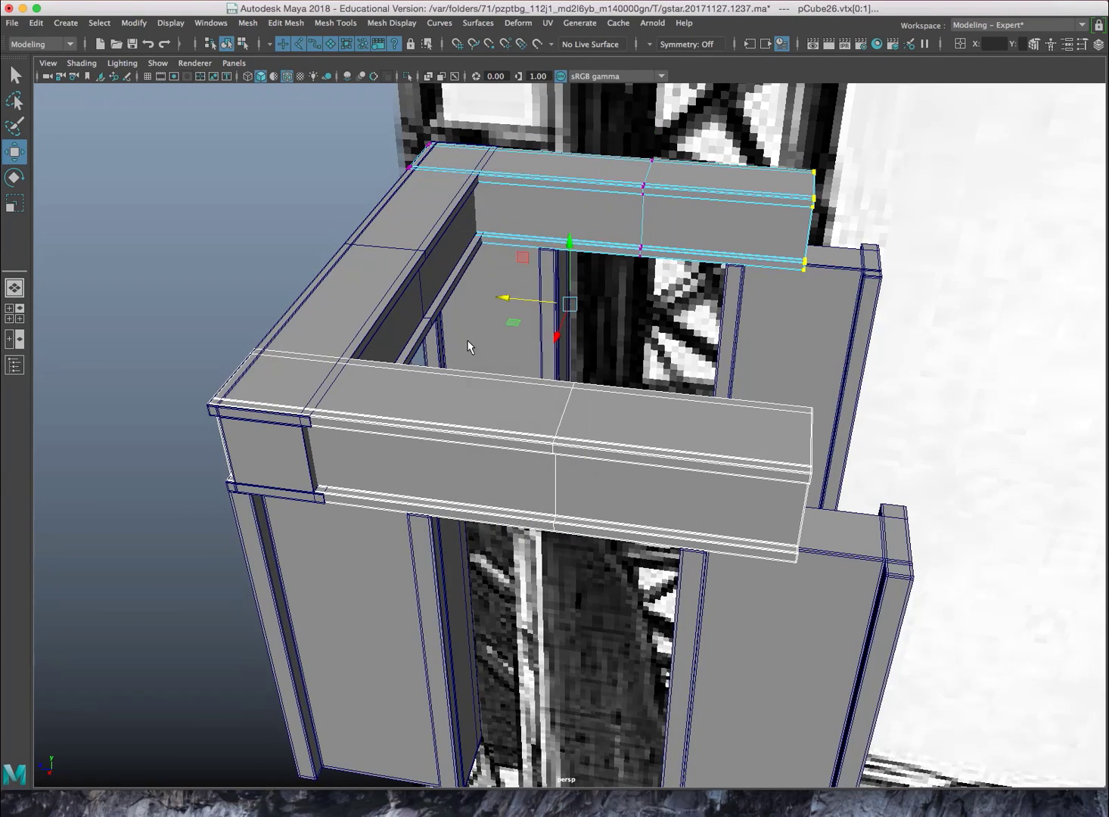
right_click(458, 408)
left_click(382, 407)
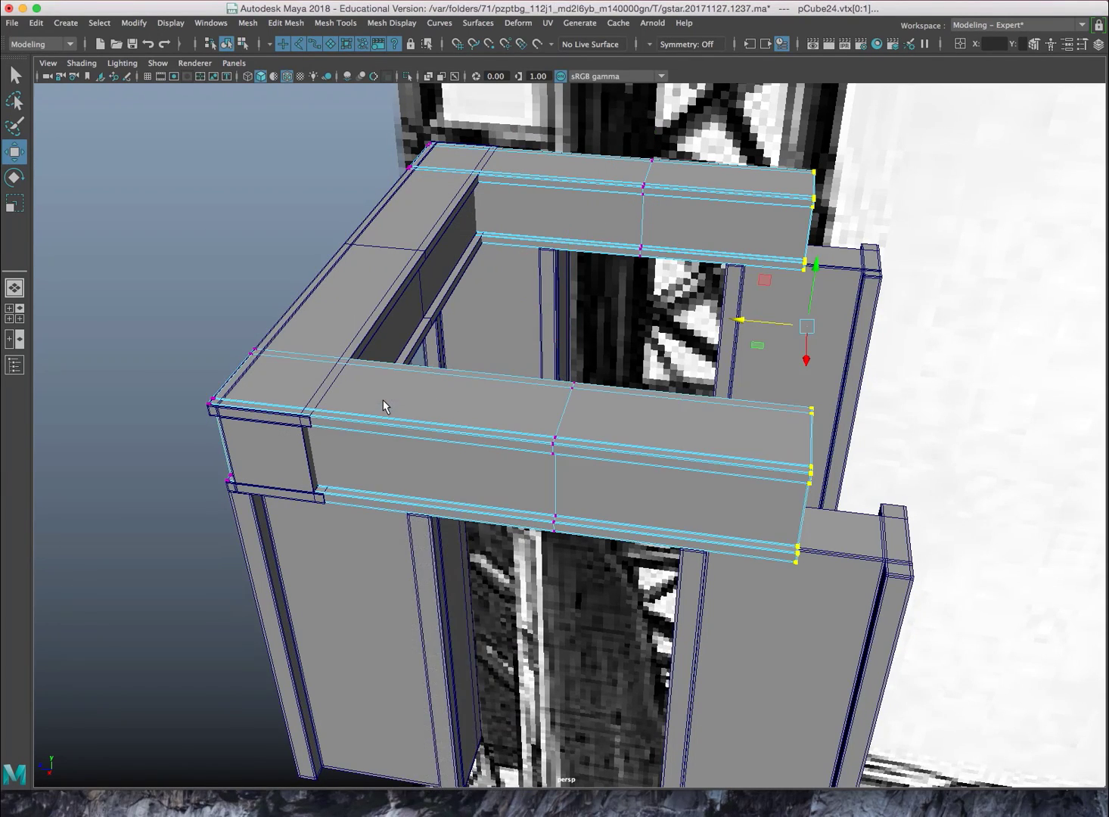
left_click_drag(384, 404, 411, 376, "alt")
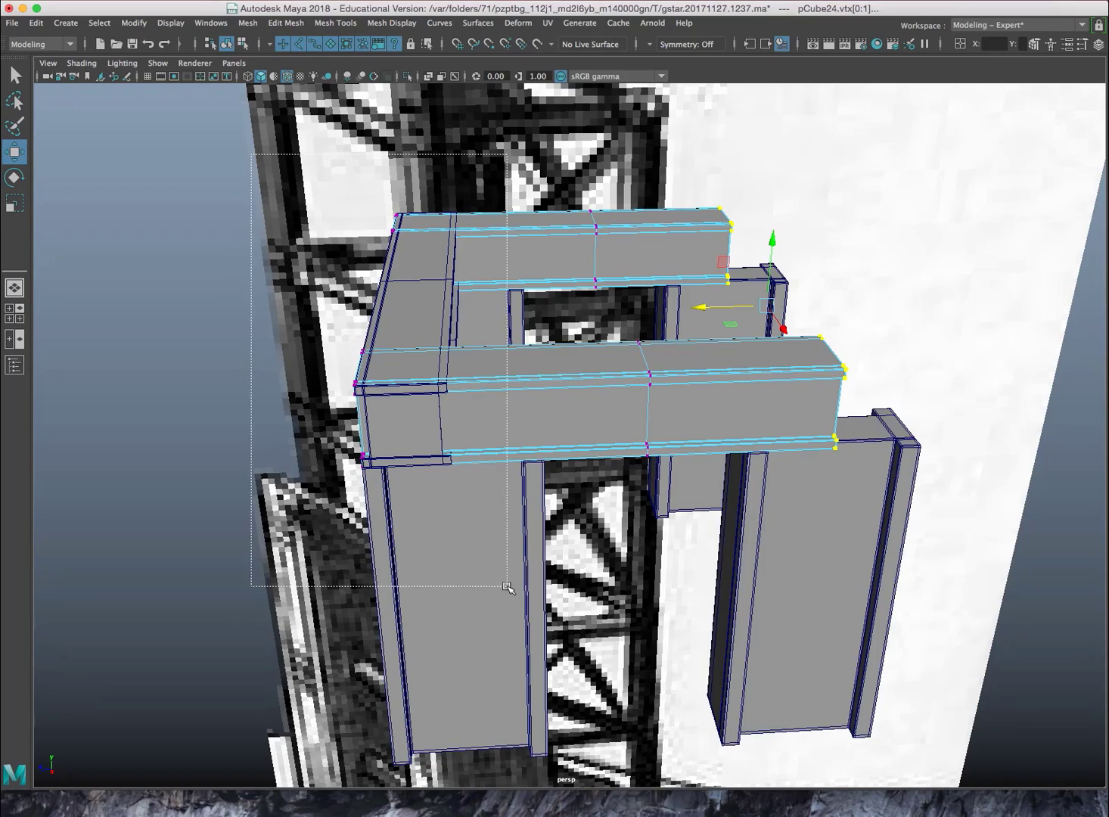
left_click_drag(507, 587, 508, 588)
left_click_drag(413, 412, 433, 436, "alt")
right_click_drag(434, 435, 473, 446, "alt")
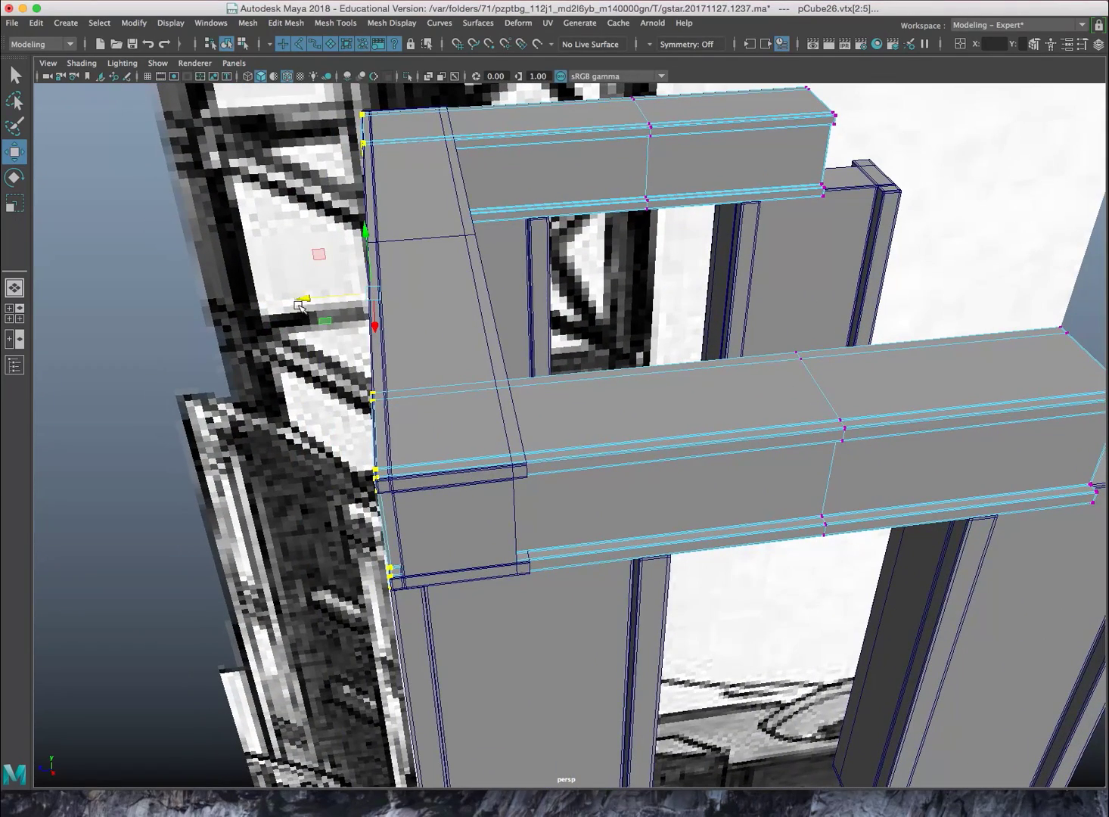
left_click_drag(299, 304, 372, 303)
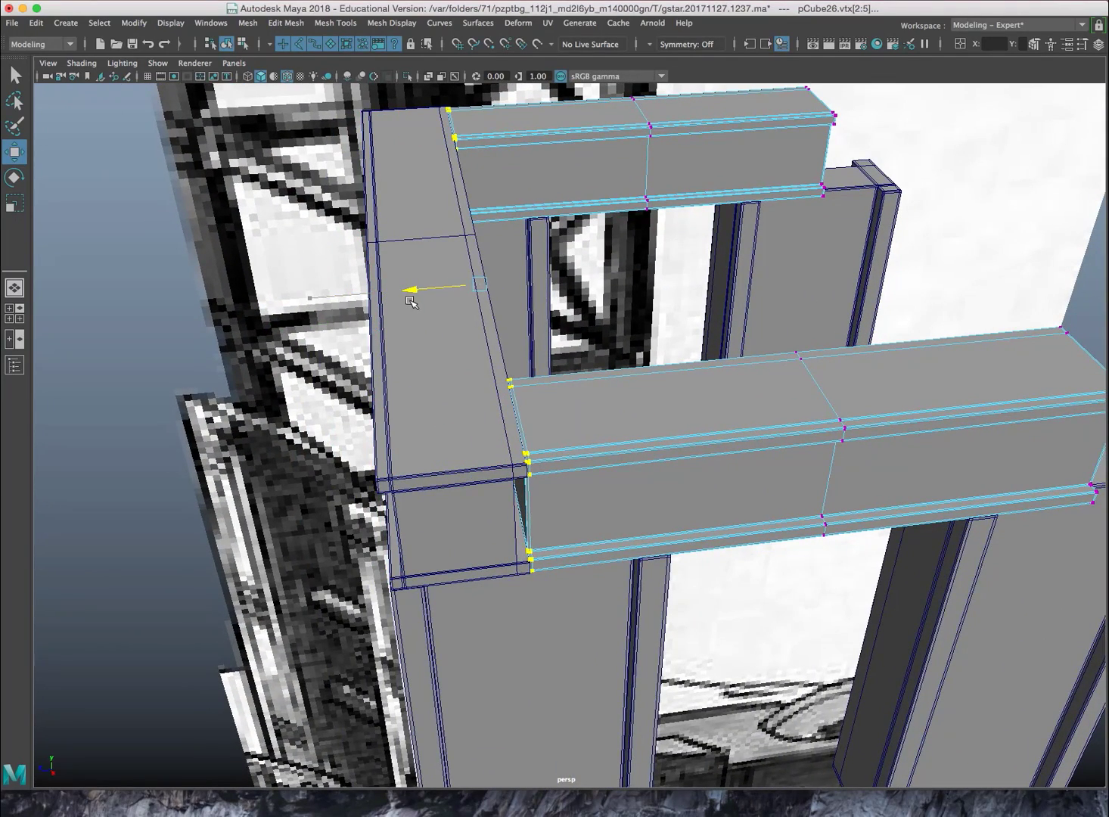
Duplicate the spanning beam and move the copy against the crossbeams' other shortened ends to close the square top frame
right_click_drag(515, 416, 492, 423, "alt")
left_click_drag(492, 424, 485, 337, "alt")
left_click(300, 310)
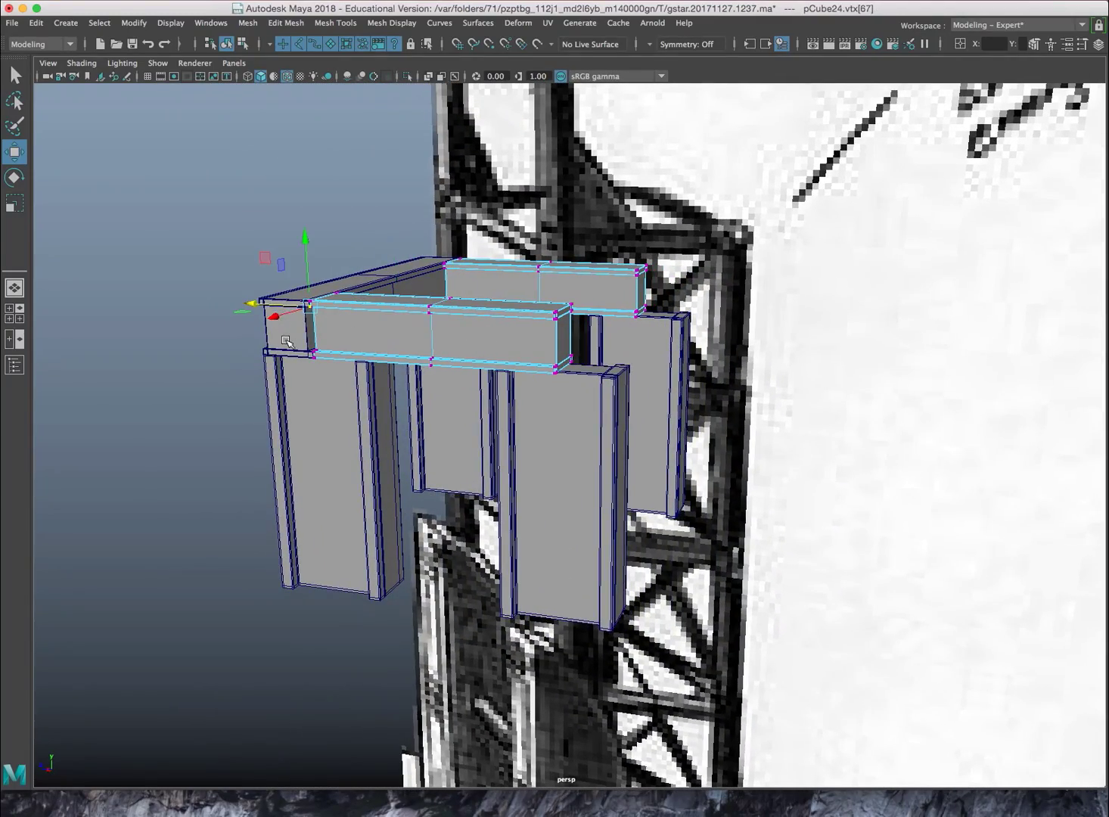
left_click(286, 343)
left_click_drag(287, 342, 553, 358, "alt")
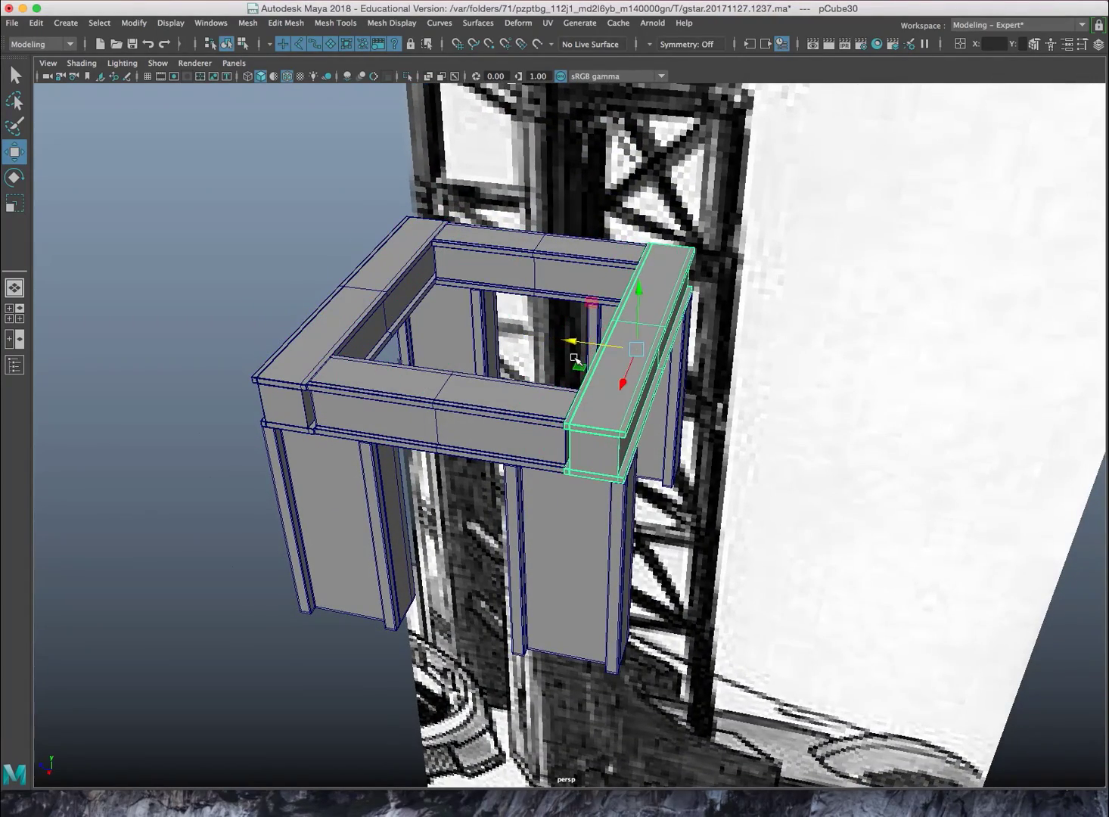
scroll(575, 358, "up", 10)
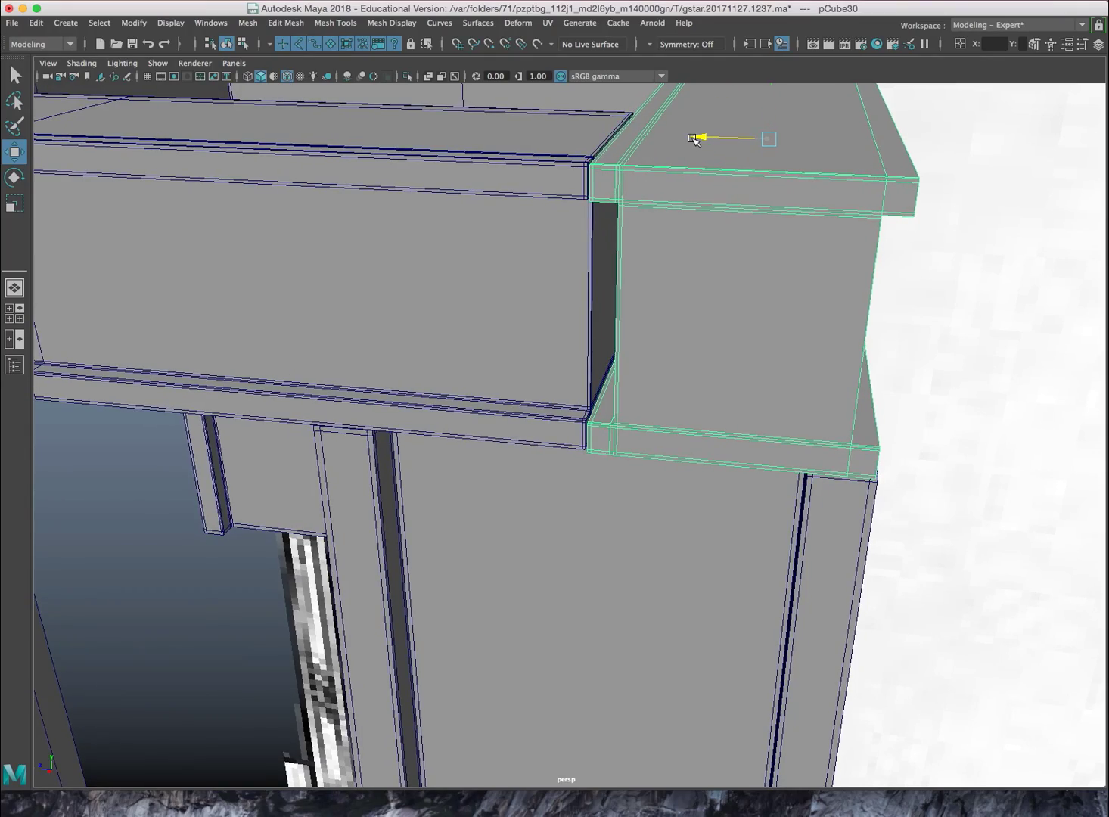
scroll(671, 267, "down", 10)
Duplicate the new end beam, lower the copy between the uprights, and scale it down uniformly into a slim beam
left_click_drag(671, 269, 596, 280, "alt")
scroll(638, 272, "down", 3)
left_click_drag(764, 214, 571, 298, "alt")
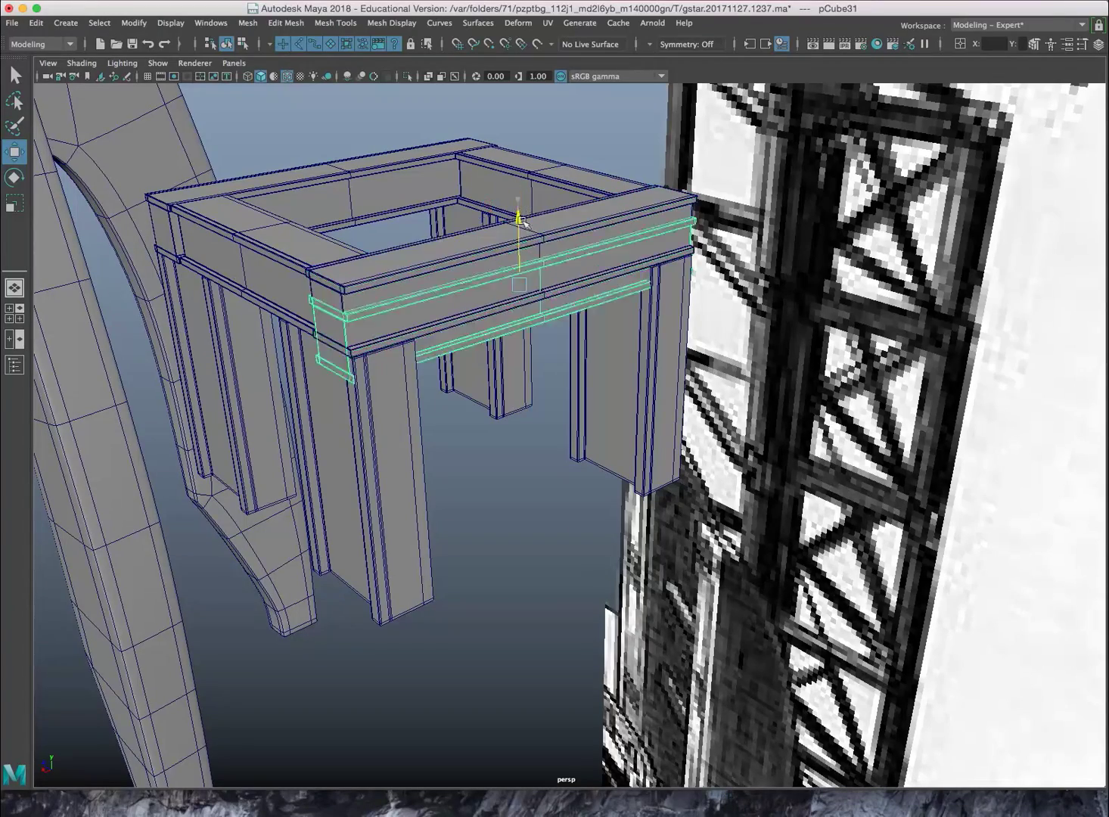
key("r")
scroll(521, 350, "up", 6)
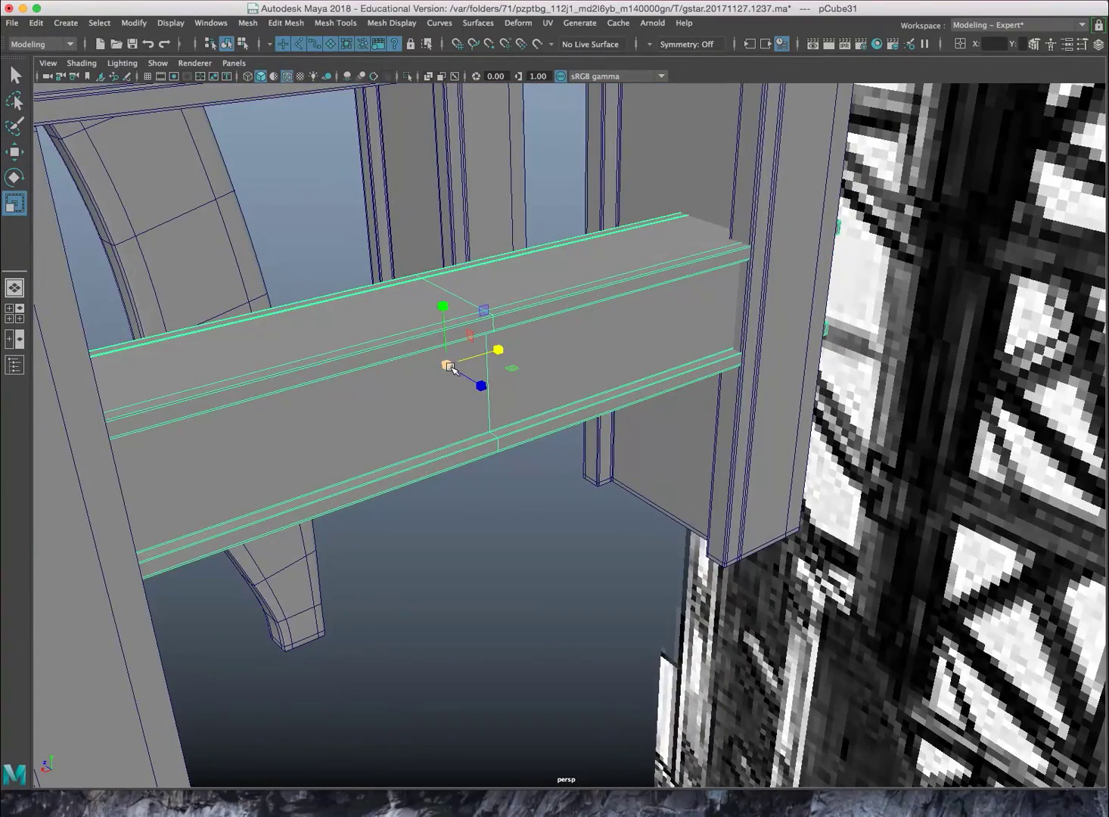
left_click_drag(450, 368, 107, 345)
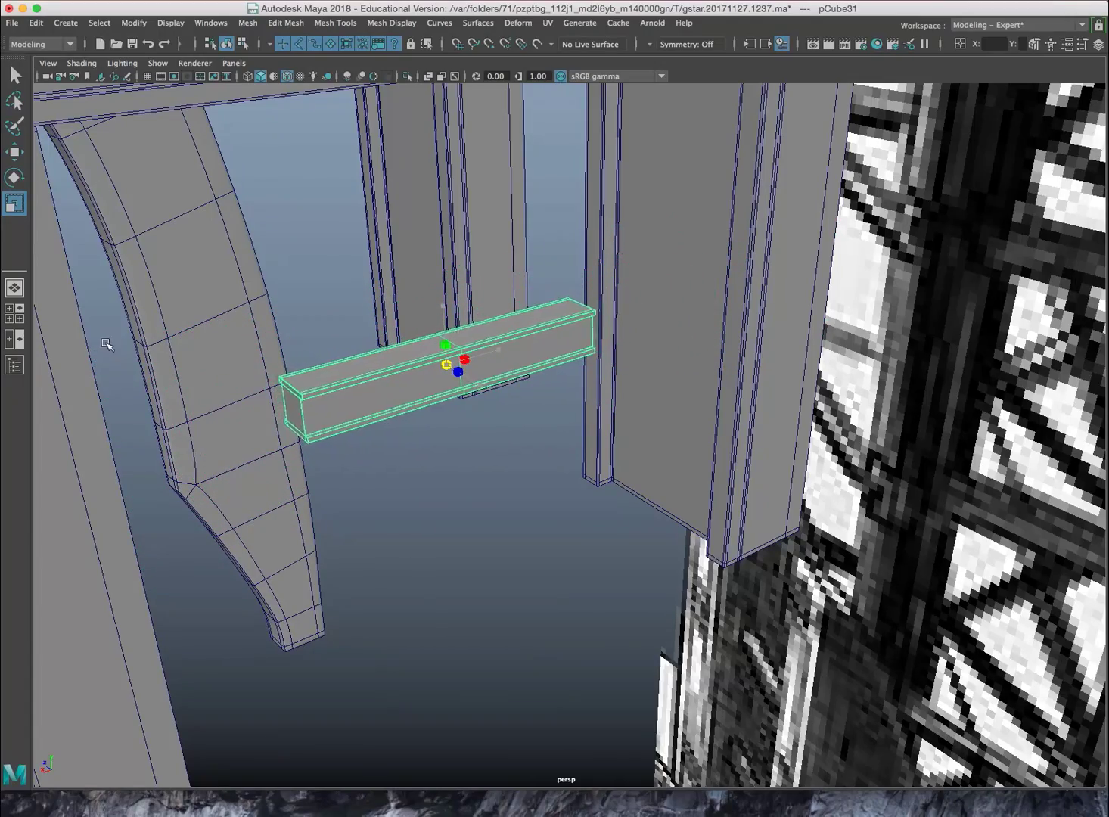
scroll(371, 380, "down", 5)
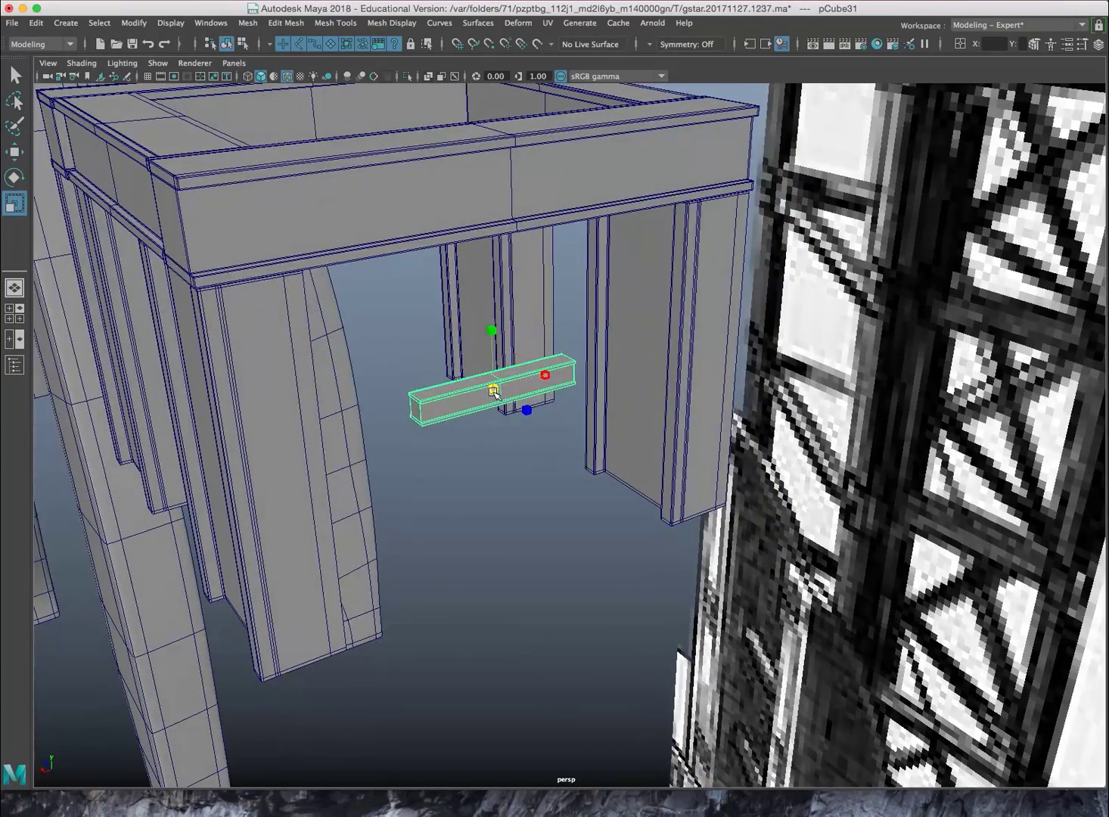
Stretch the slim beam lengthwise between the uprights and rotate it to a diagonal of about 45 degrees
left_click_drag(490, 392, 470, 399, "alt")
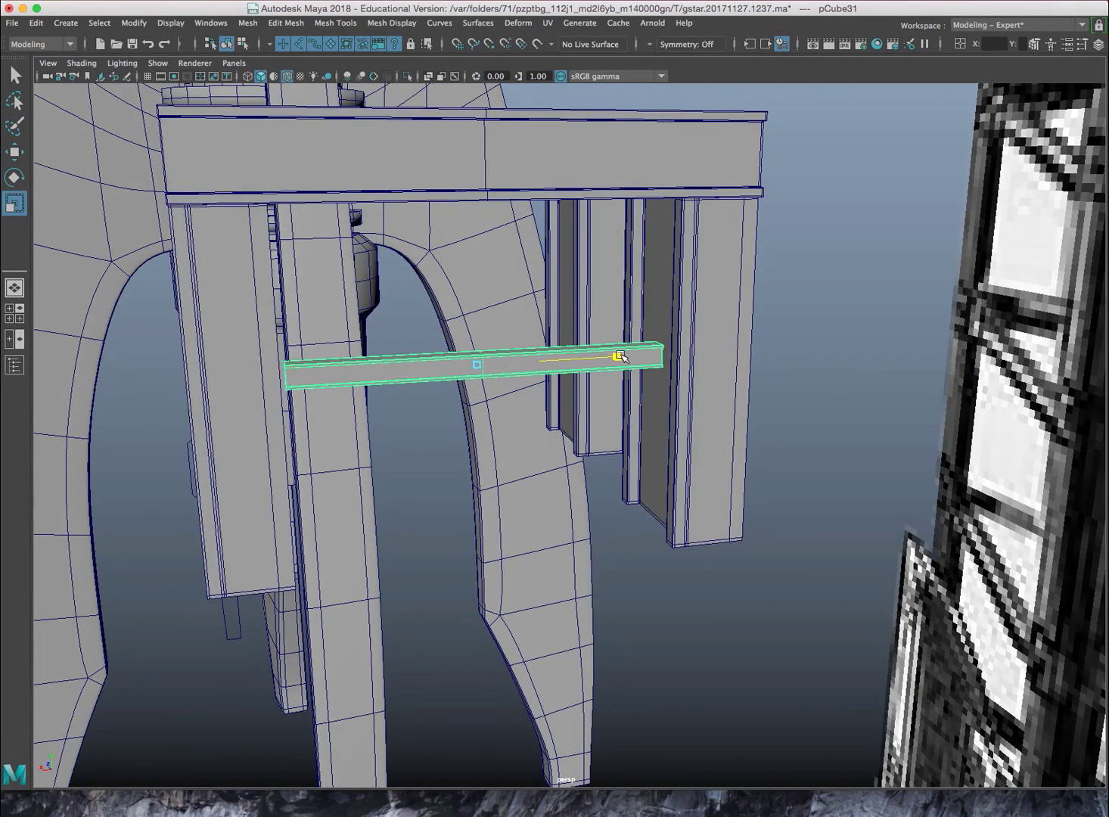
left_click_drag(622, 356, 605, 348, "alt")
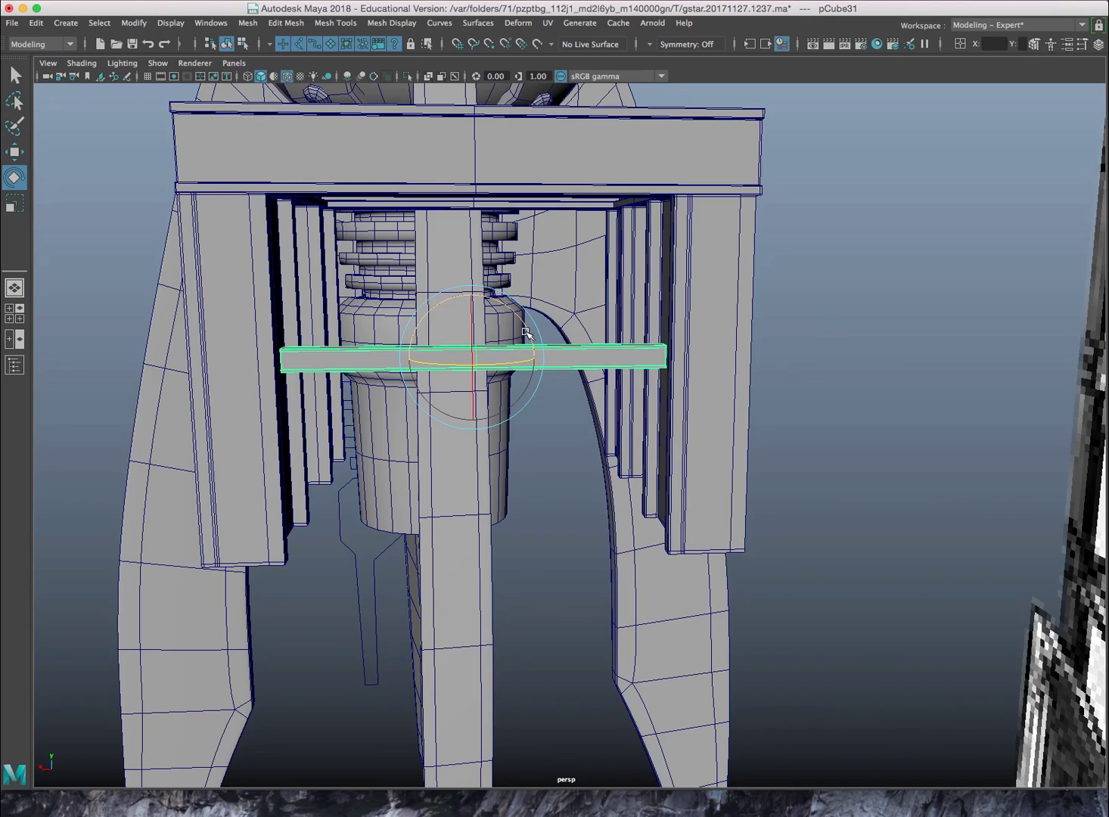
left_click_drag(523, 324, 497, 298)
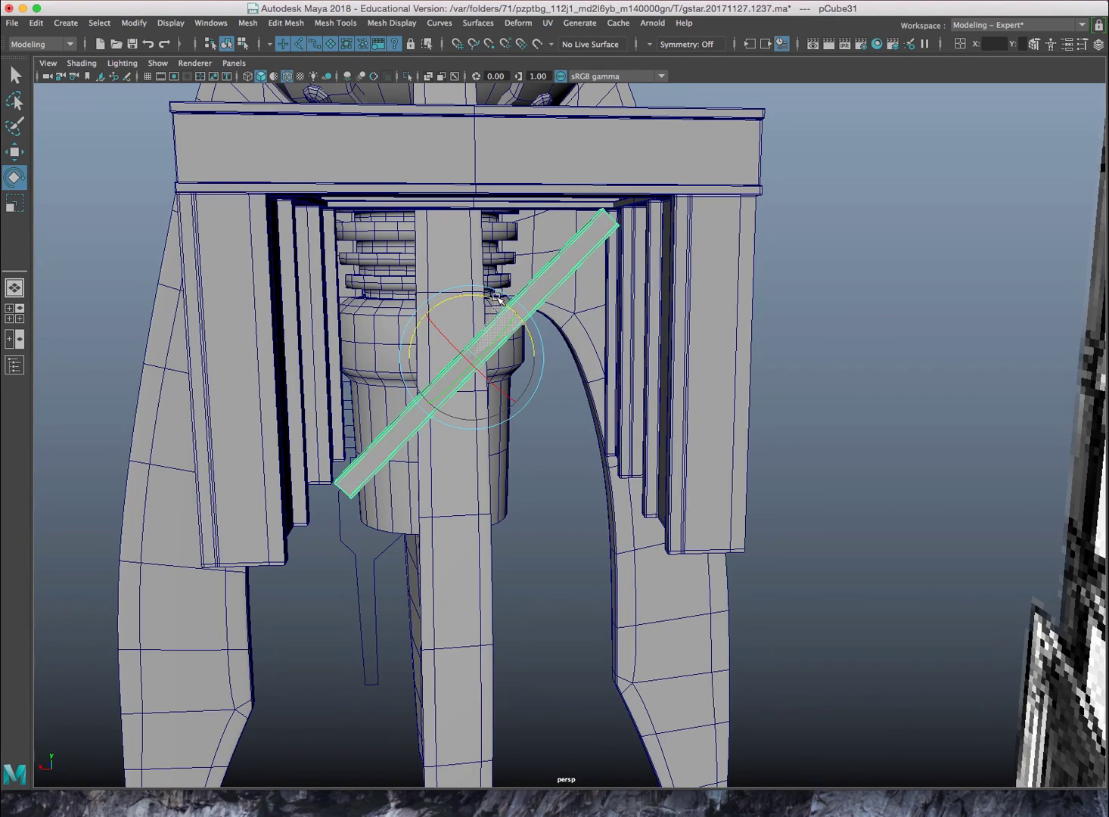
left_click_drag(579, 383, 663, 381, "alt")
Move the diagonal brace in depth to sit between the uprights, and widen it along the uprights' depth
key("w")
left_click_drag(663, 381, 500, 371, "alt")
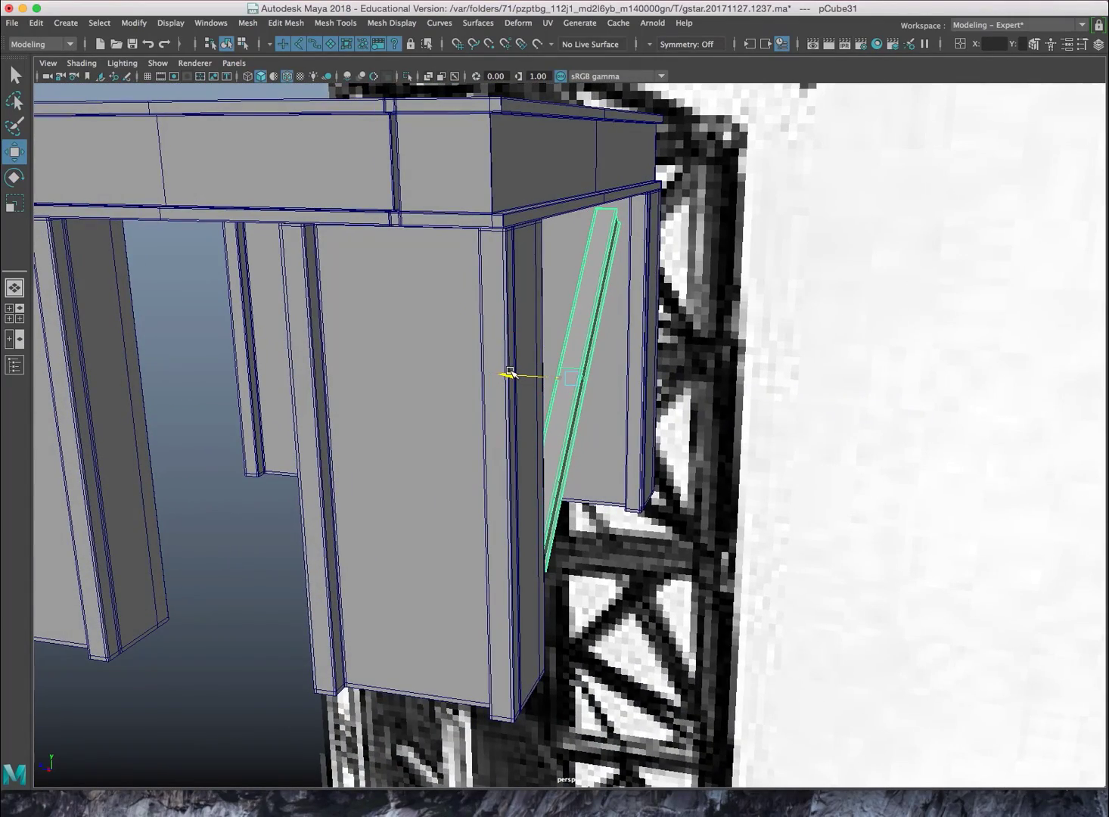
left_click_drag(493, 373, 560, 386, "alt")
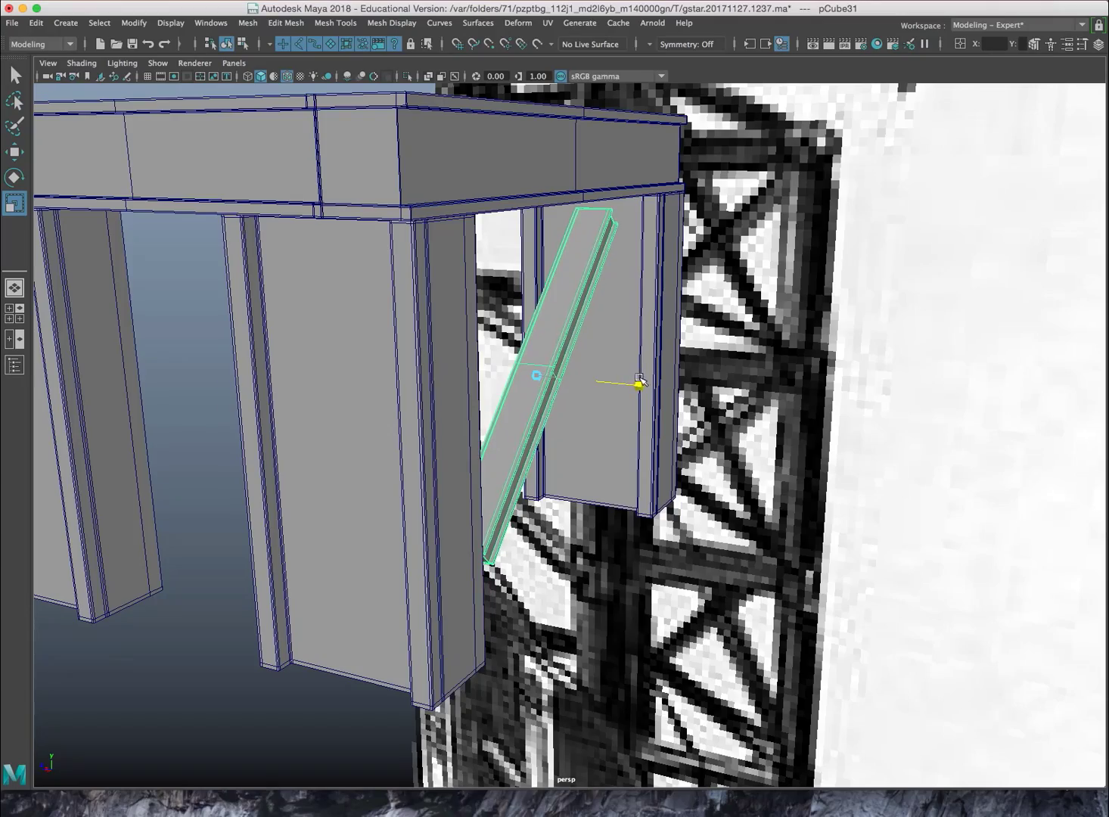
left_click_drag(681, 374, 544, 375, "alt")
Open the Scale Tool settings and switch the axis orientation to World for the diagonal brace
scroll(608, 367, "up", 2)
scroll(491, 355, "up", 3)
middle_click_drag(491, 355, 569, 425, "alt")
left_click_drag(569, 425, 545, 430, "alt")
scroll(547, 427, "up", 3)
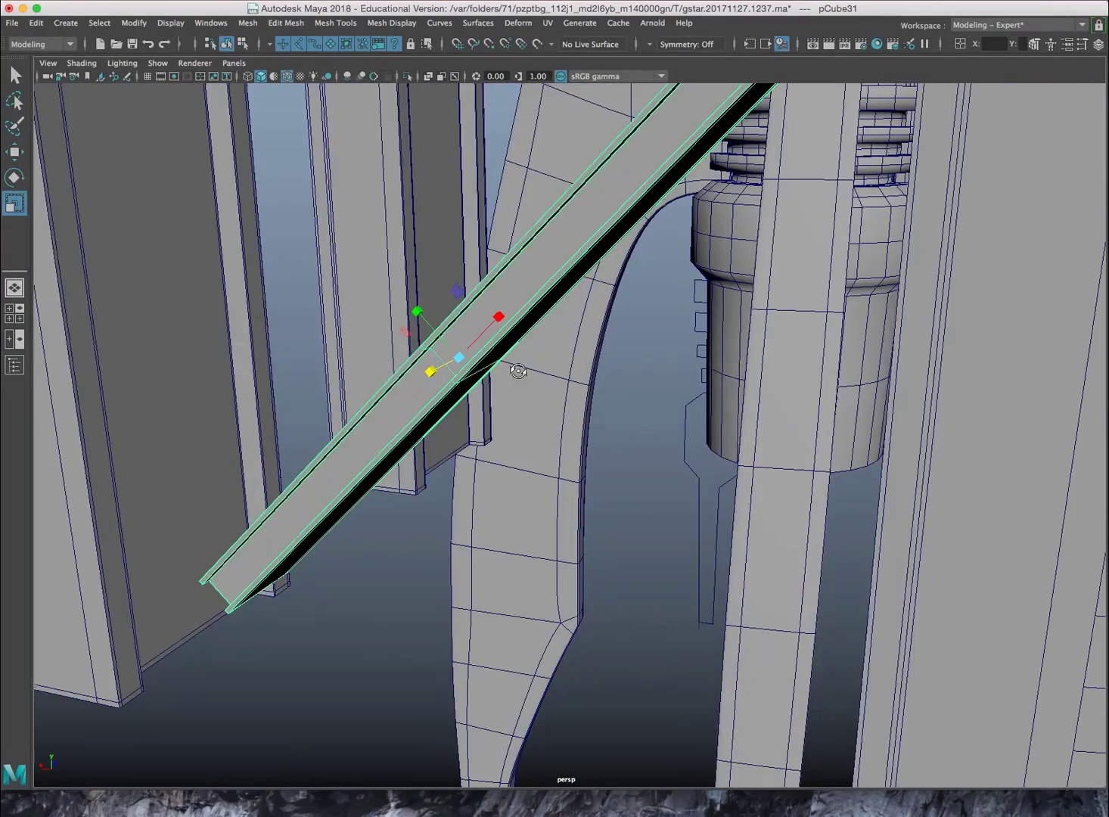
mouse_move(519, 372)
left_mouse_down("alt")
mouse_move(468, 374)
mouse_move(537, 369)
left_mouse_up("alt")
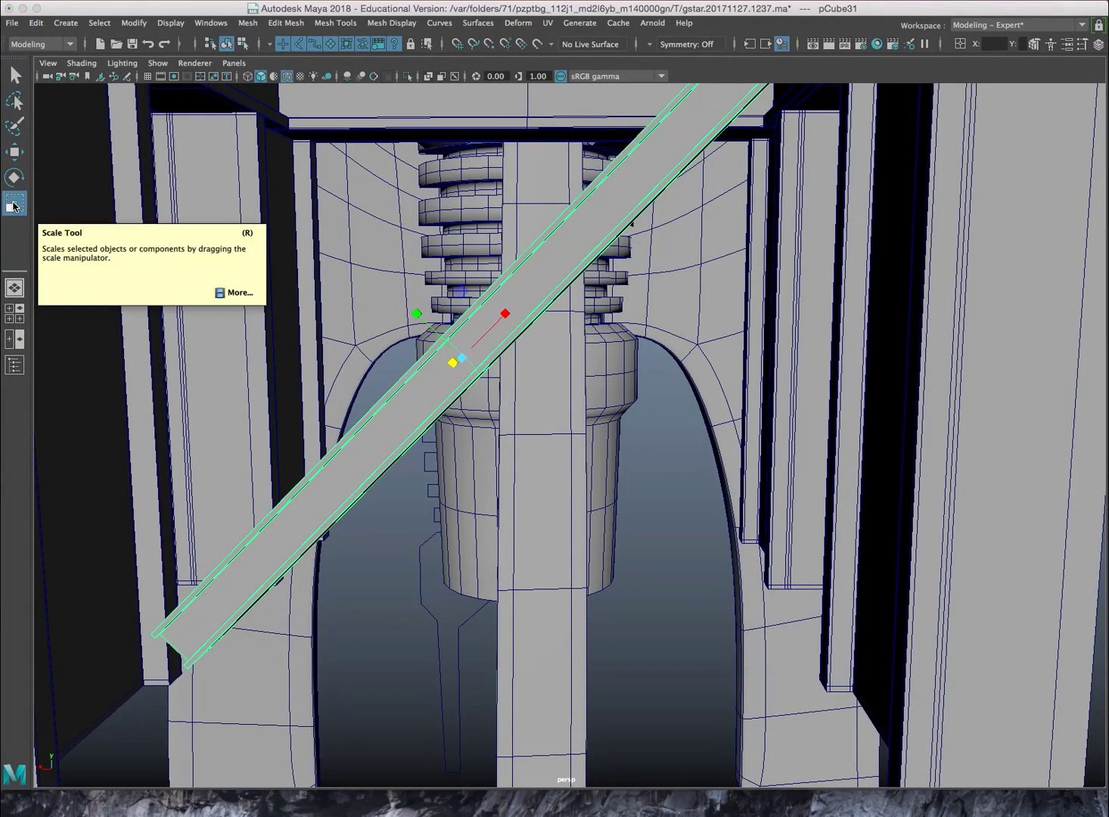
double_click(13, 206)
left_click_drag(137, 15, 820, 227)
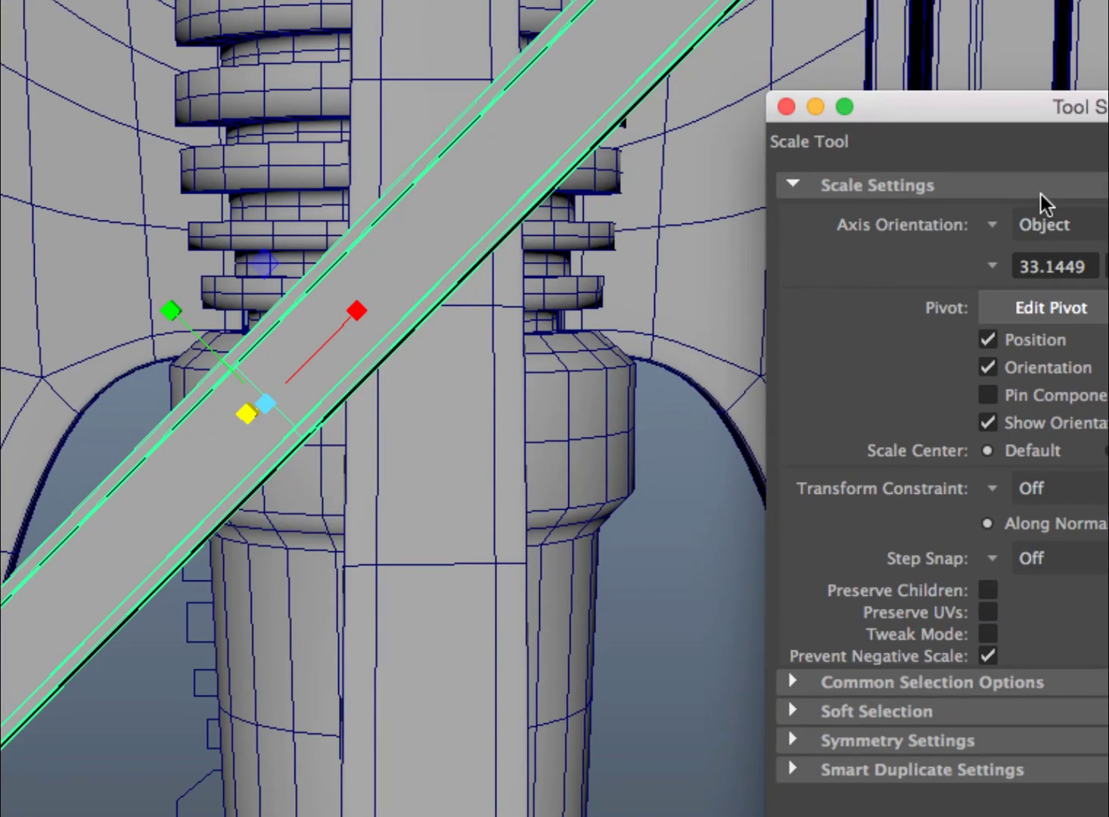
left_click_drag(957, 106, 835, 120)
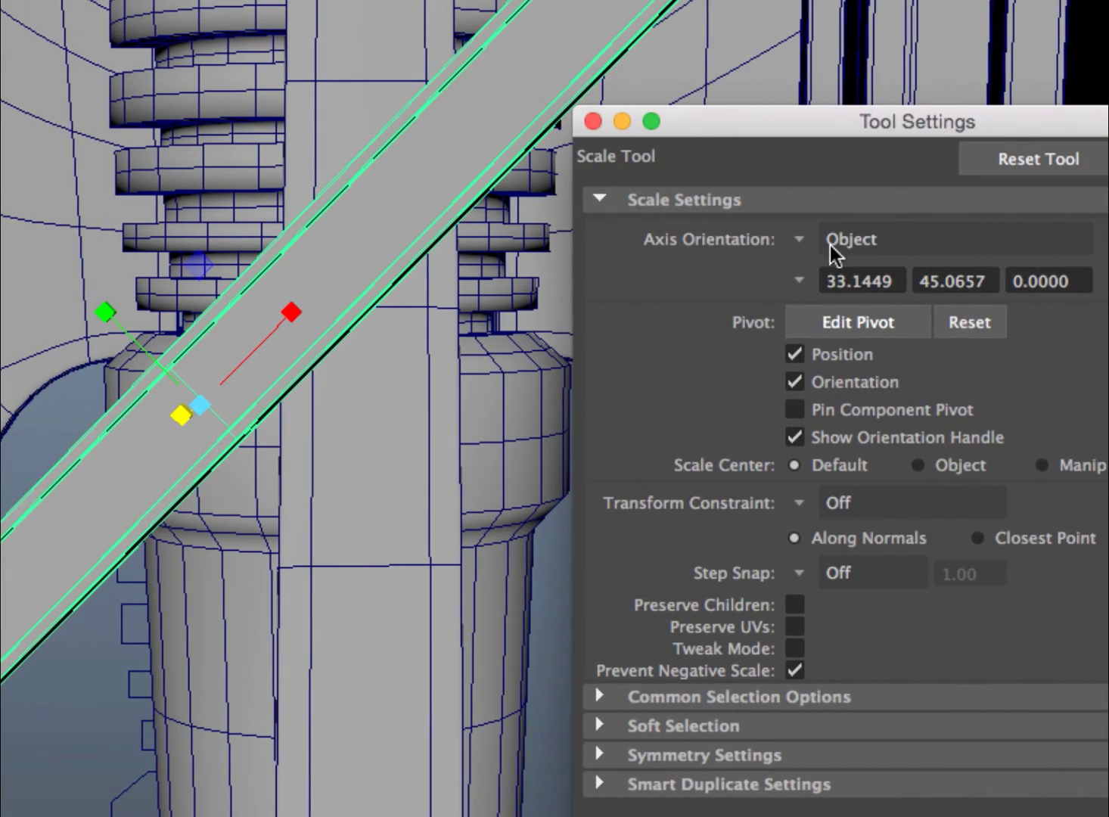
left_click(1021, 240)
left_click(865, 289)
mouse_move(309, 272)
left_mouse_down("alt")
mouse_move(325, 281)
mouse_move(322, 252)
left_mouse_up("alt")
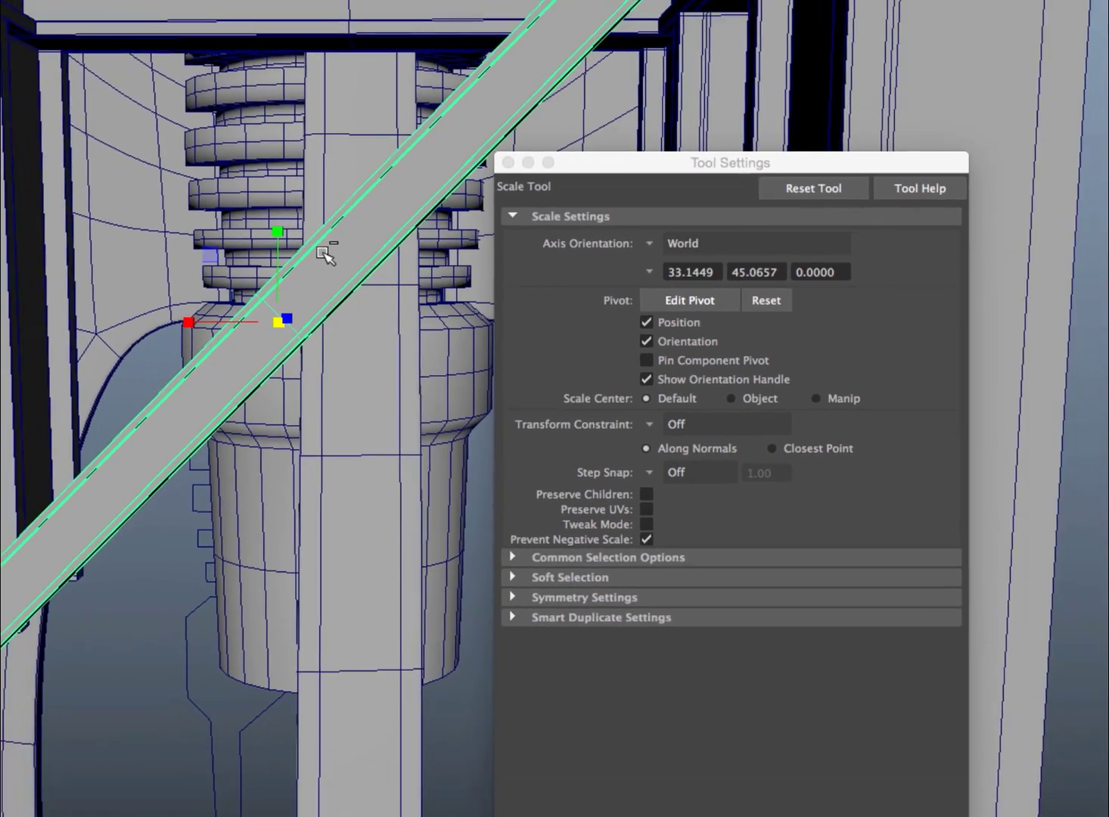
middle_click_drag(354, 360, 425, 365, "alt")
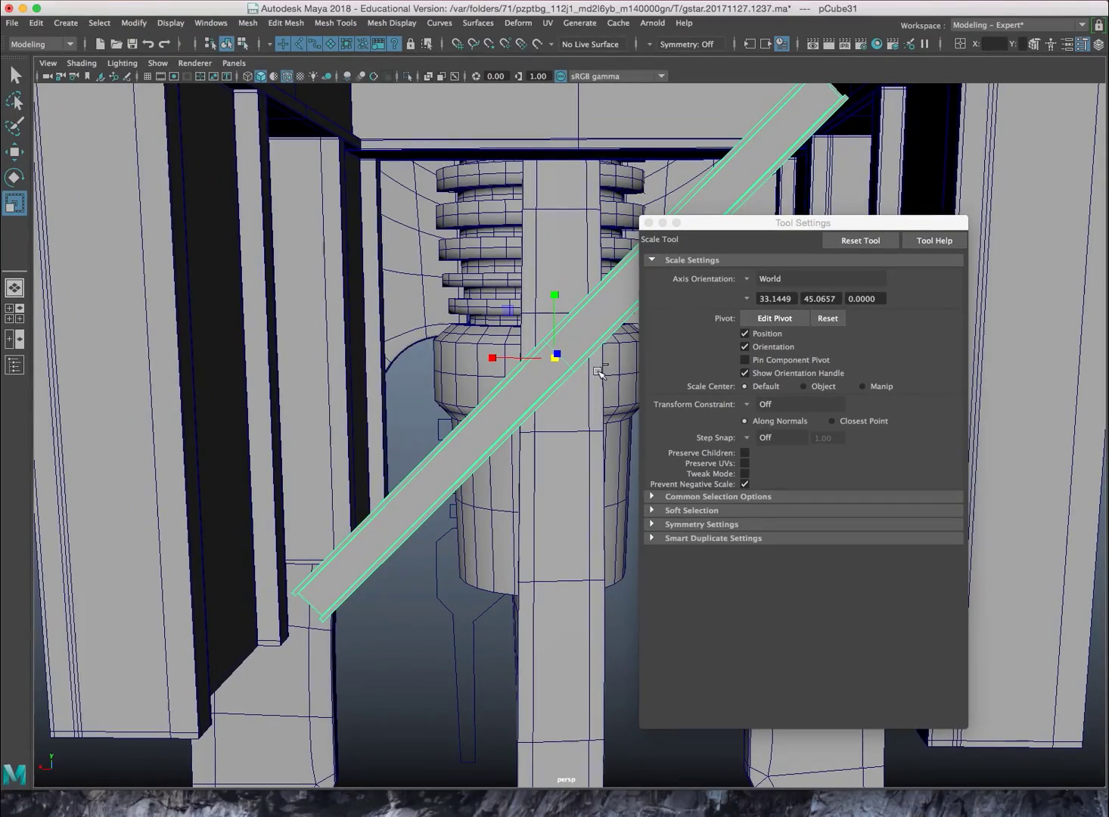
middle_click_drag(572, 388, 528, 393, "alt")
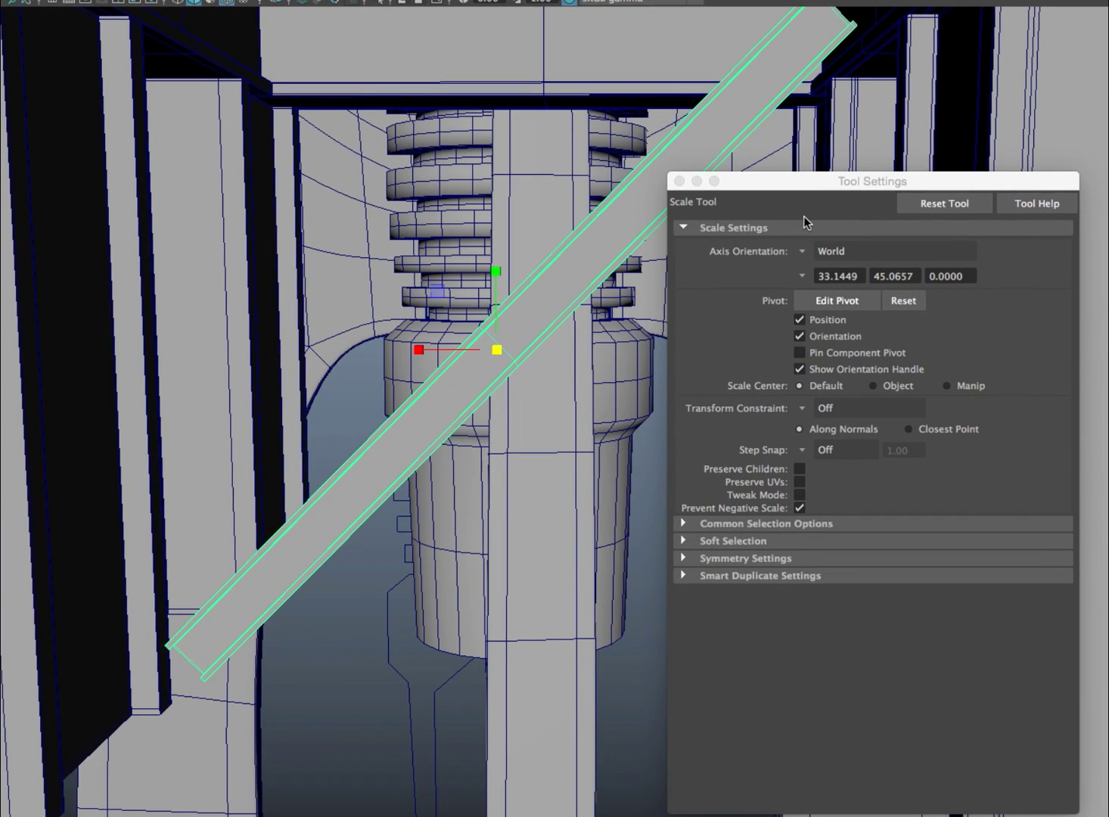
Set the Scale Tool's axis orientation to Object, lengthen the diagonal brace along its own axis, and close the settings
left_click(805, 252)
left_click(836, 263)
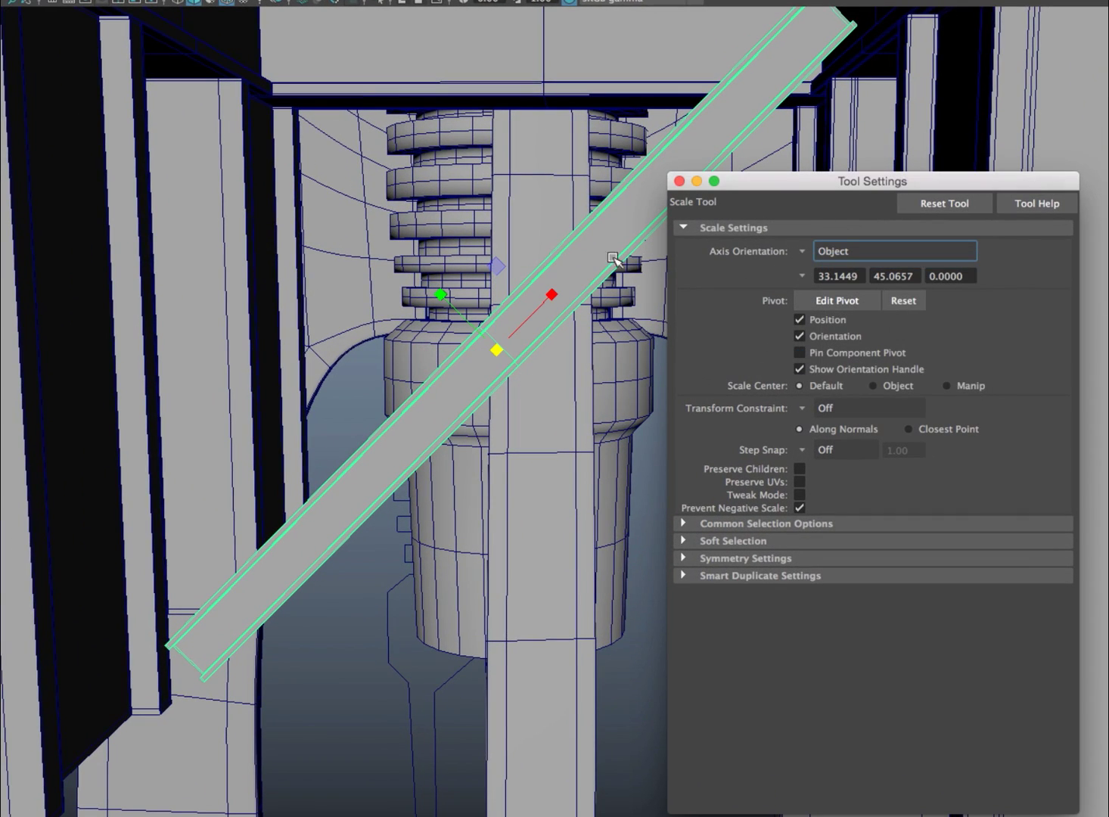
left_click_drag(563, 289, 556, 295)
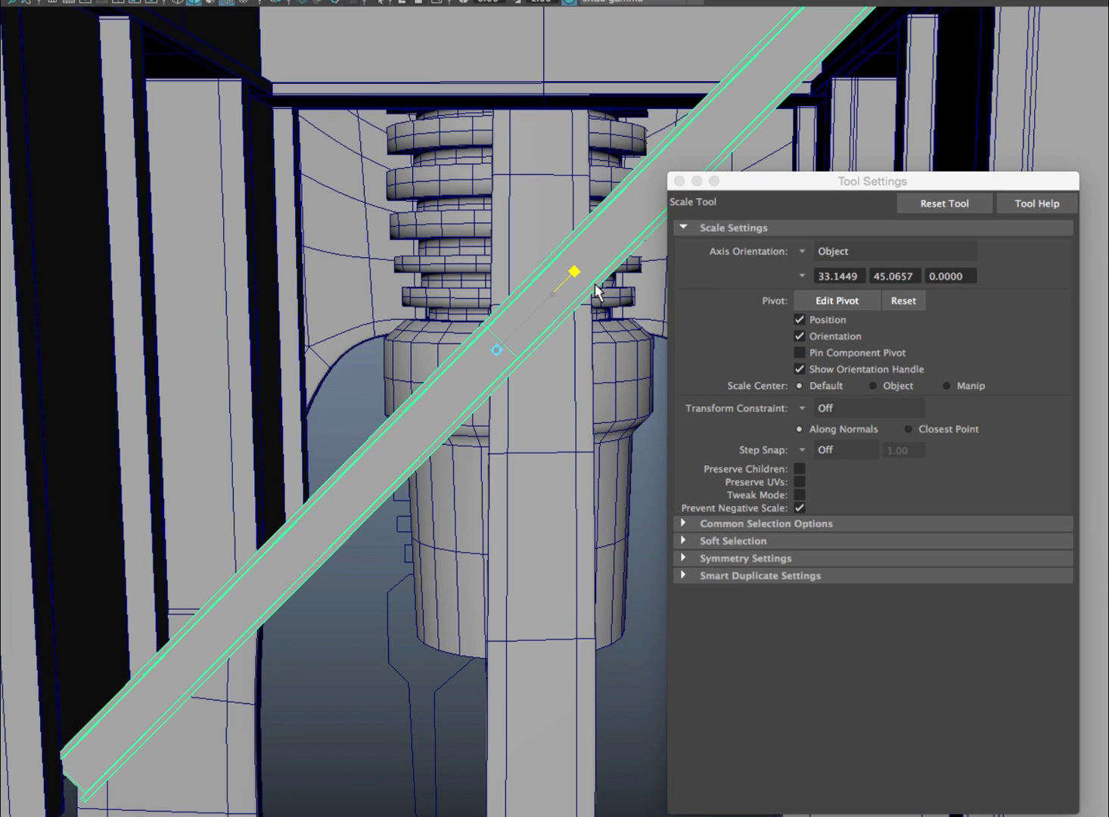
left_click_drag(595, 284, 595, 284)
left_click(679, 182)
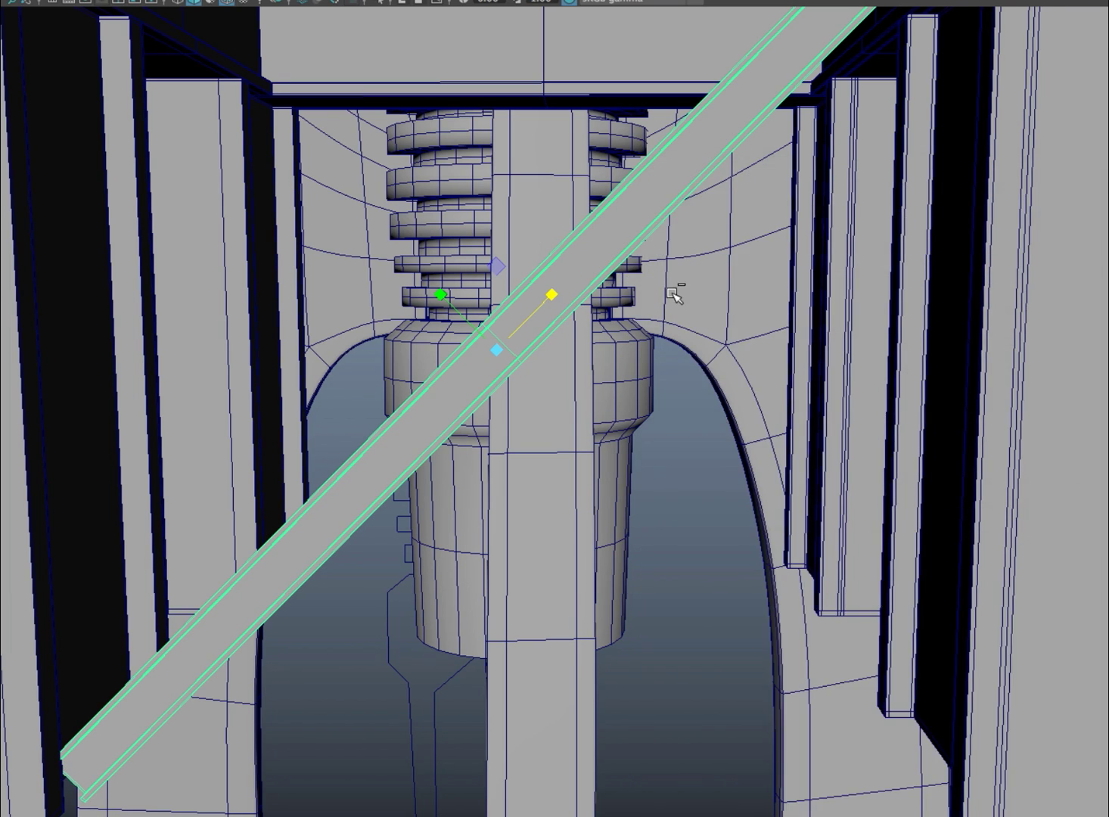
Rotate the diagonal brace to a shallower angle so that its ends meet the inner faces of the two uprights
scroll(644, 315, "down", 2)
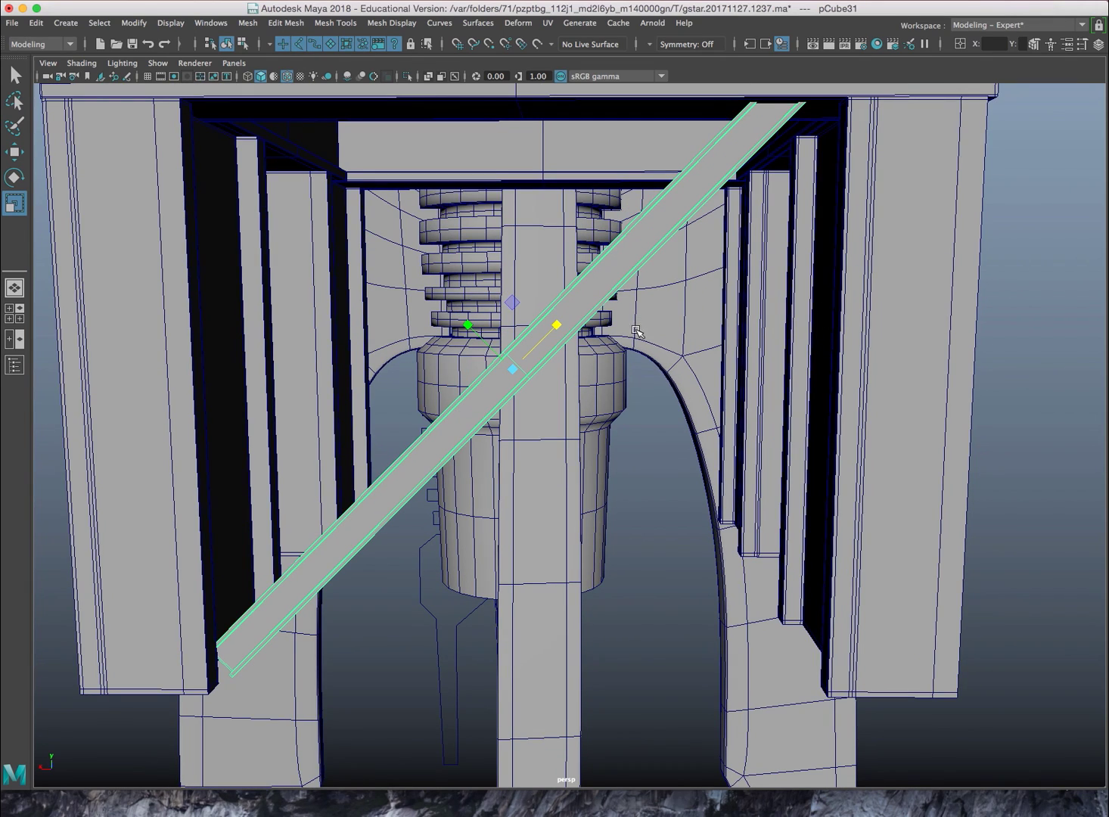
scroll(635, 334, "down", 2)
key("e")
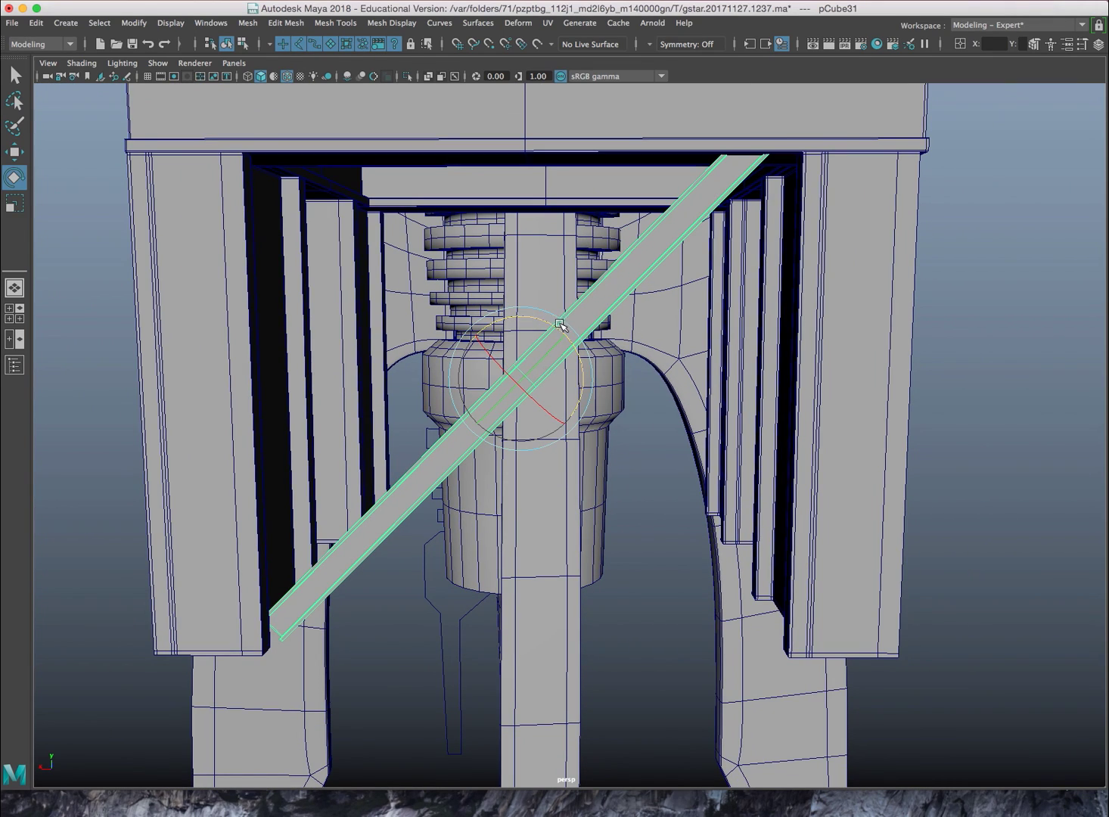
left_click_drag(544, 322, 552, 323)
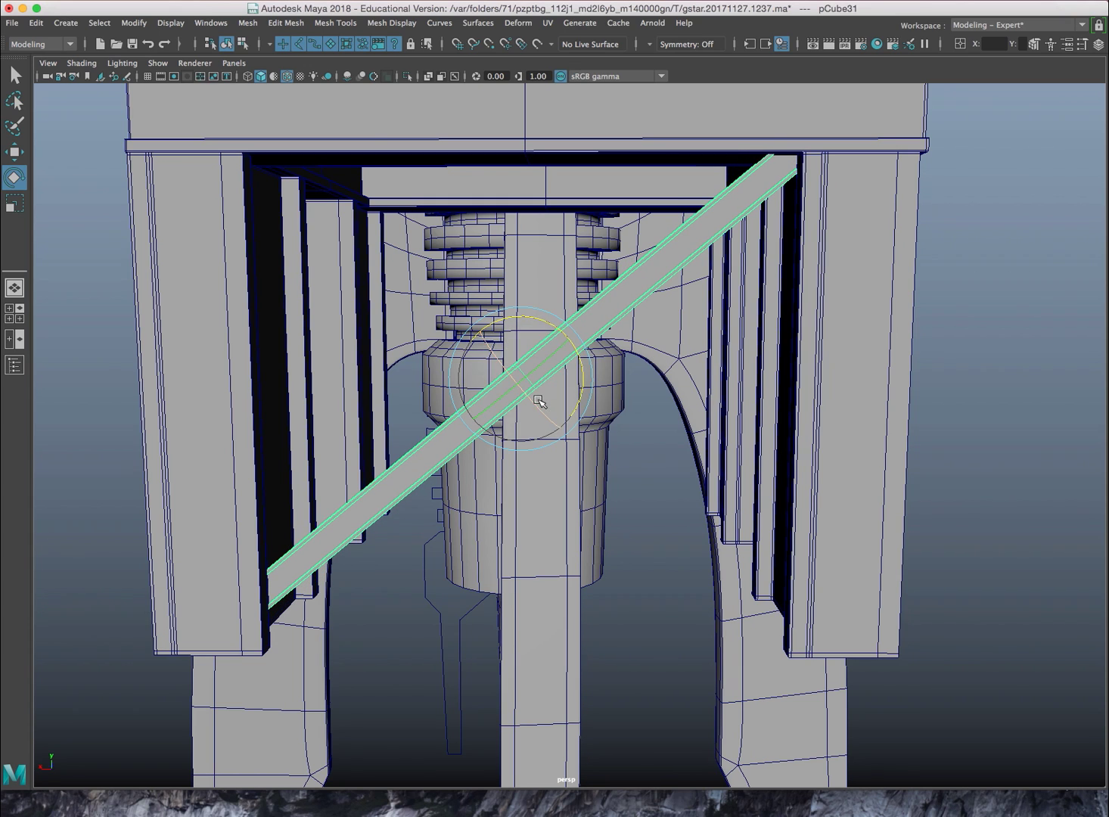
left_click_drag(539, 401, 539, 391, "alt")
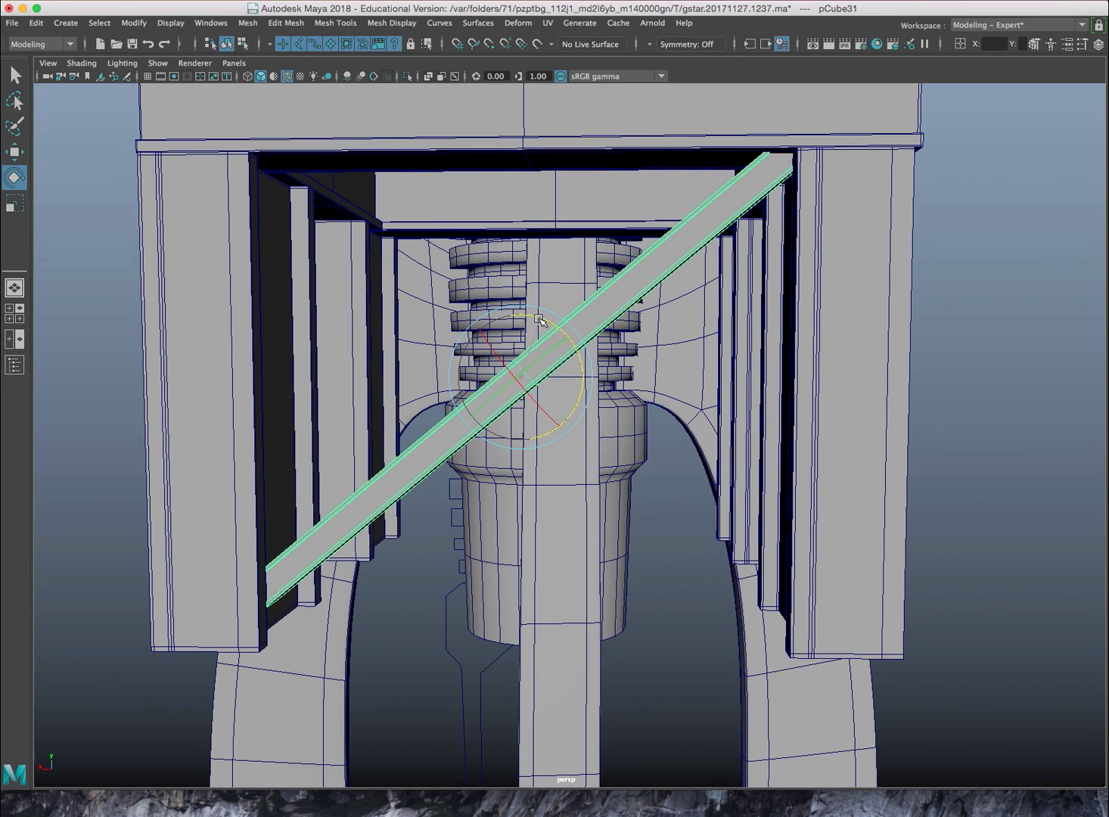
left_click_drag(539, 321, 539, 352)
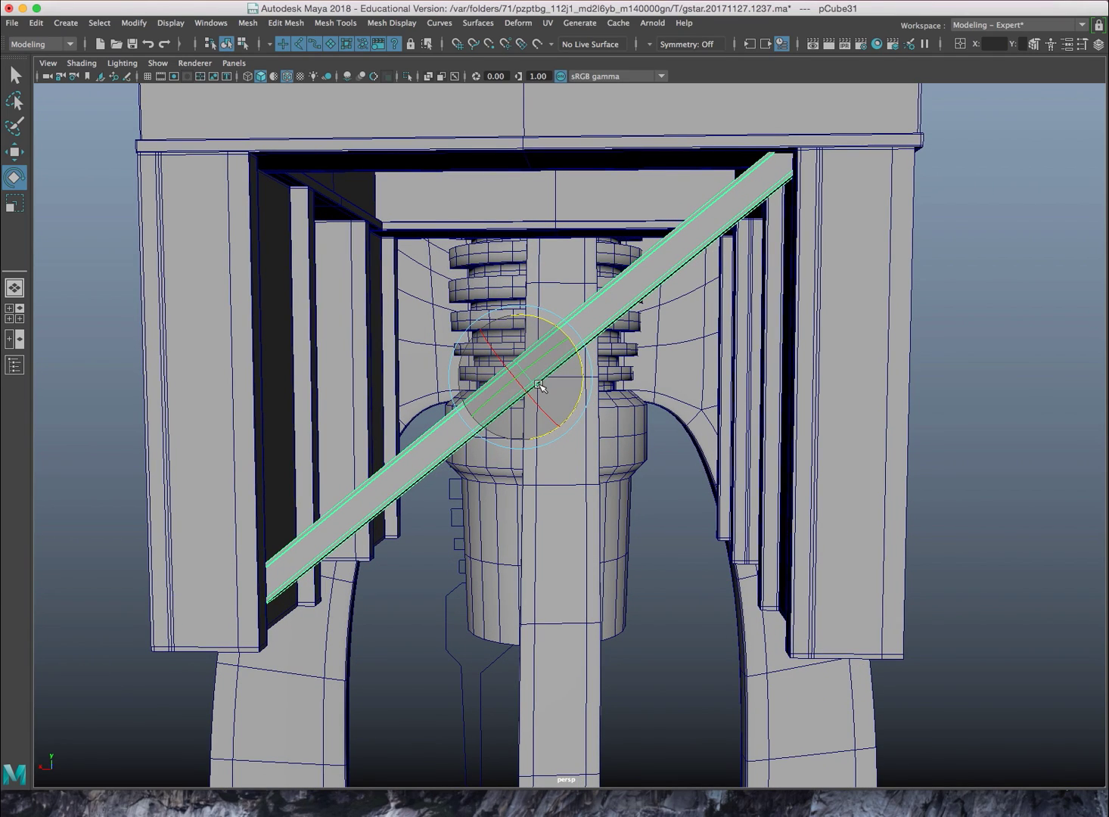
Duplicate the diagonal brace and rotate the copy to the opposite slope, forming an X between the uprights
key("ctrl+d")
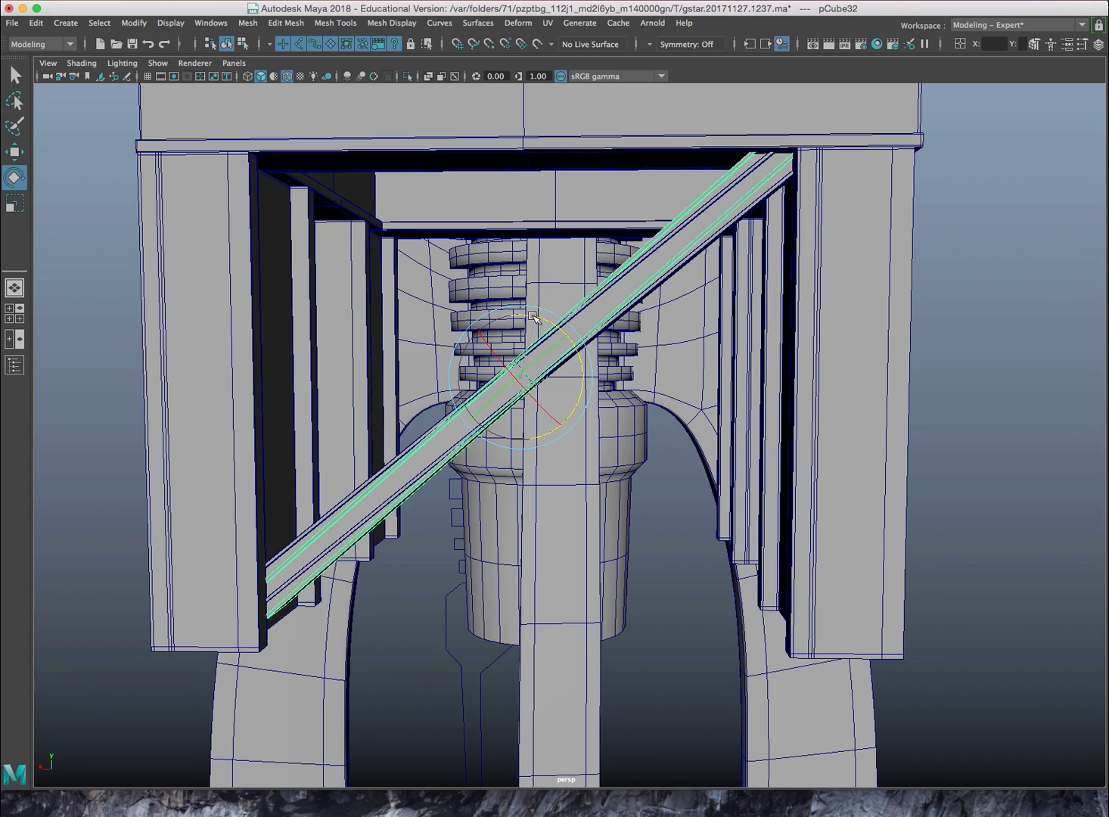
left_click_drag(535, 318, 408, 373)
scroll(512, 395, "down", 5)
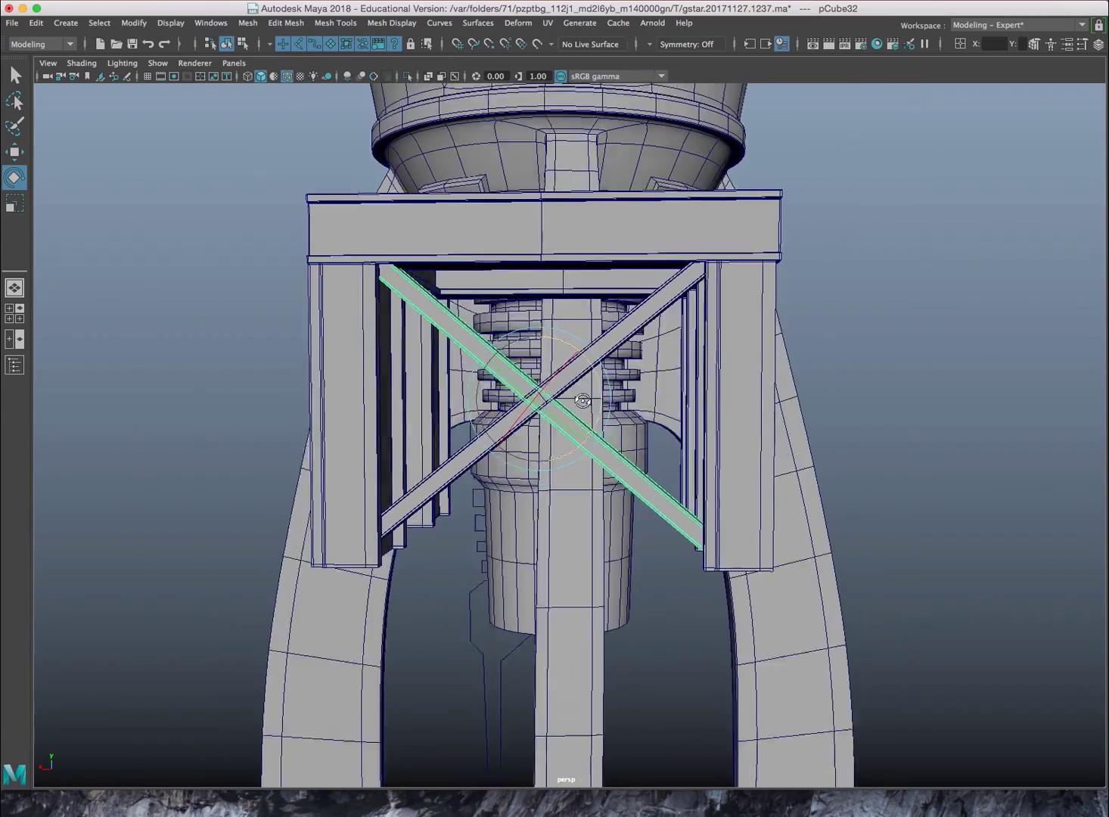
left_click_drag(543, 399, 576, 463, "alt")
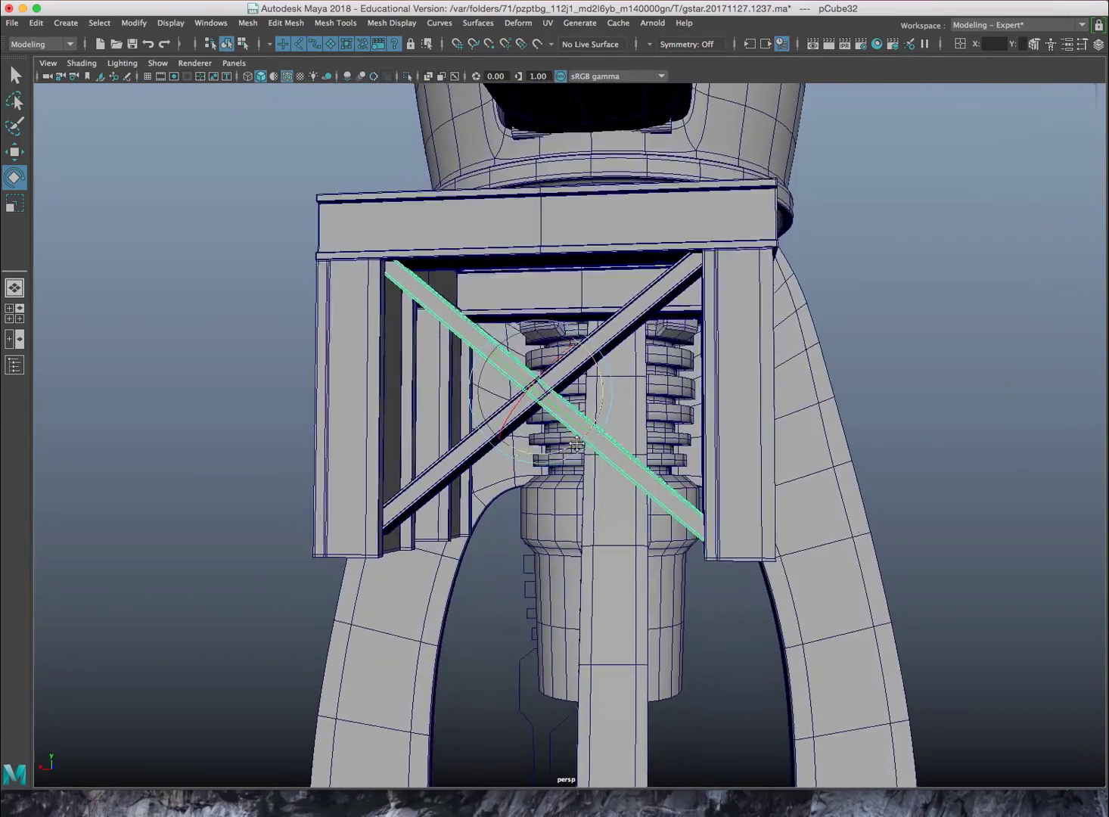
middle_click_drag(577, 463, 574, 338, "alt")
scroll(574, 338, "up", 3)
left_click(351, 377, "shift")
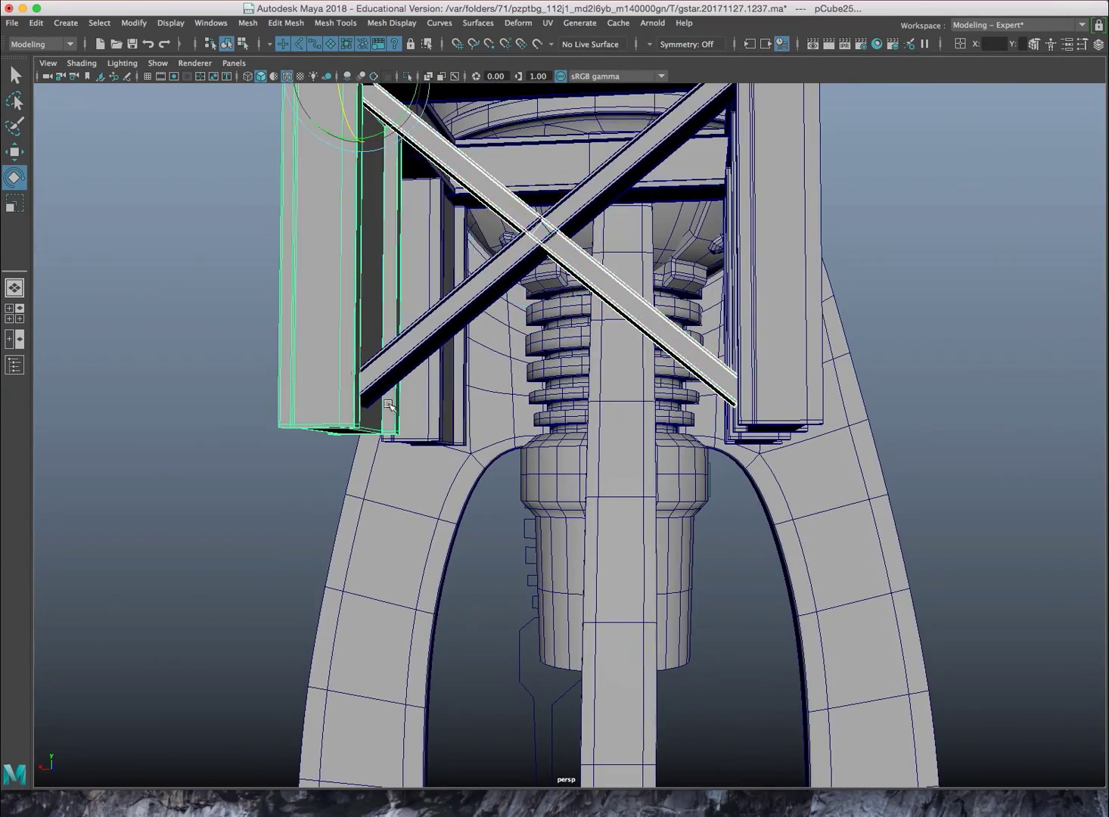
left_click(437, 422, "shift")
left_click(798, 390, "shift")
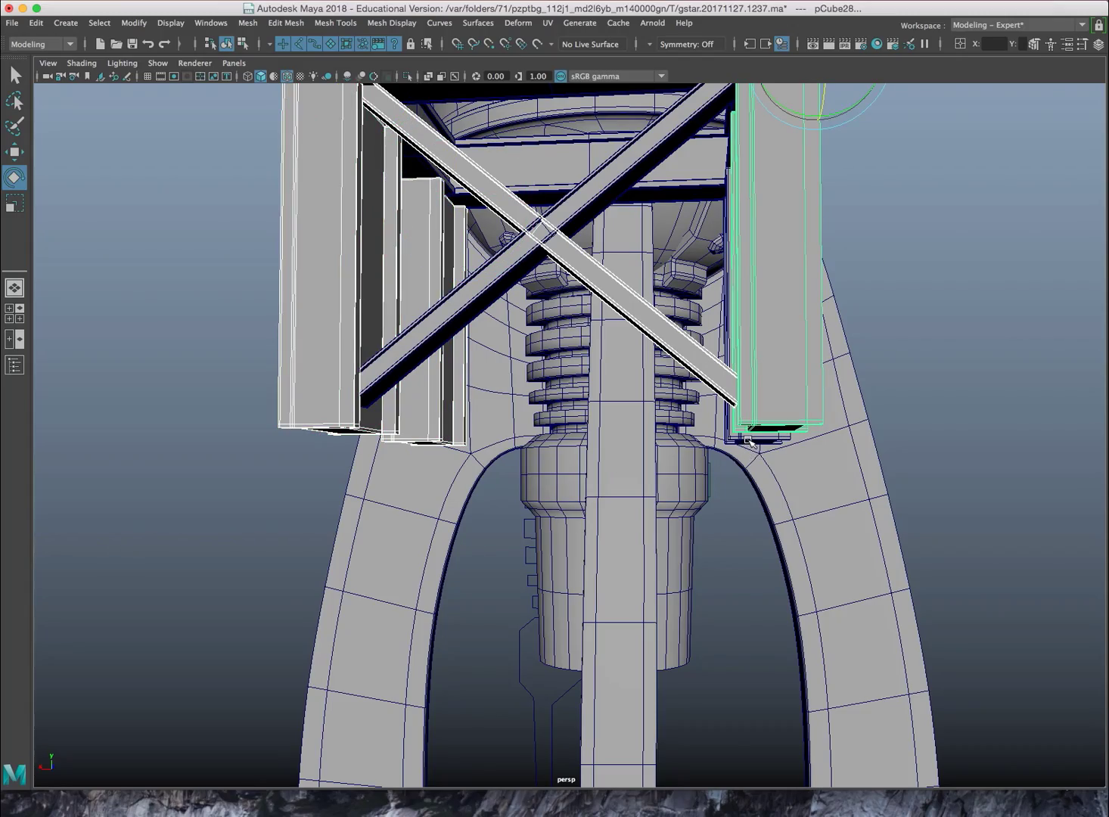
left_click(747, 441, "shift")
scroll(747, 441, "down", 4)
left_click_drag(628, 458, 725, 455, "alt")
right_click(587, 541)
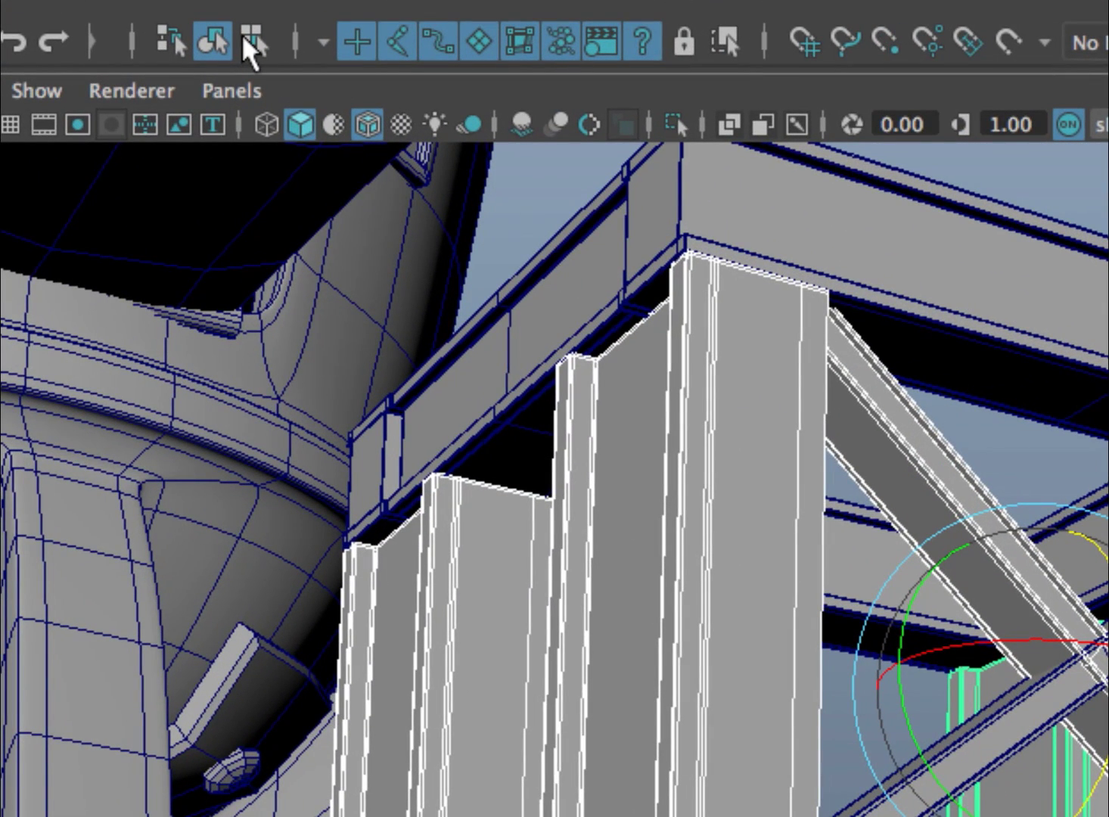
left_click(243, 35)
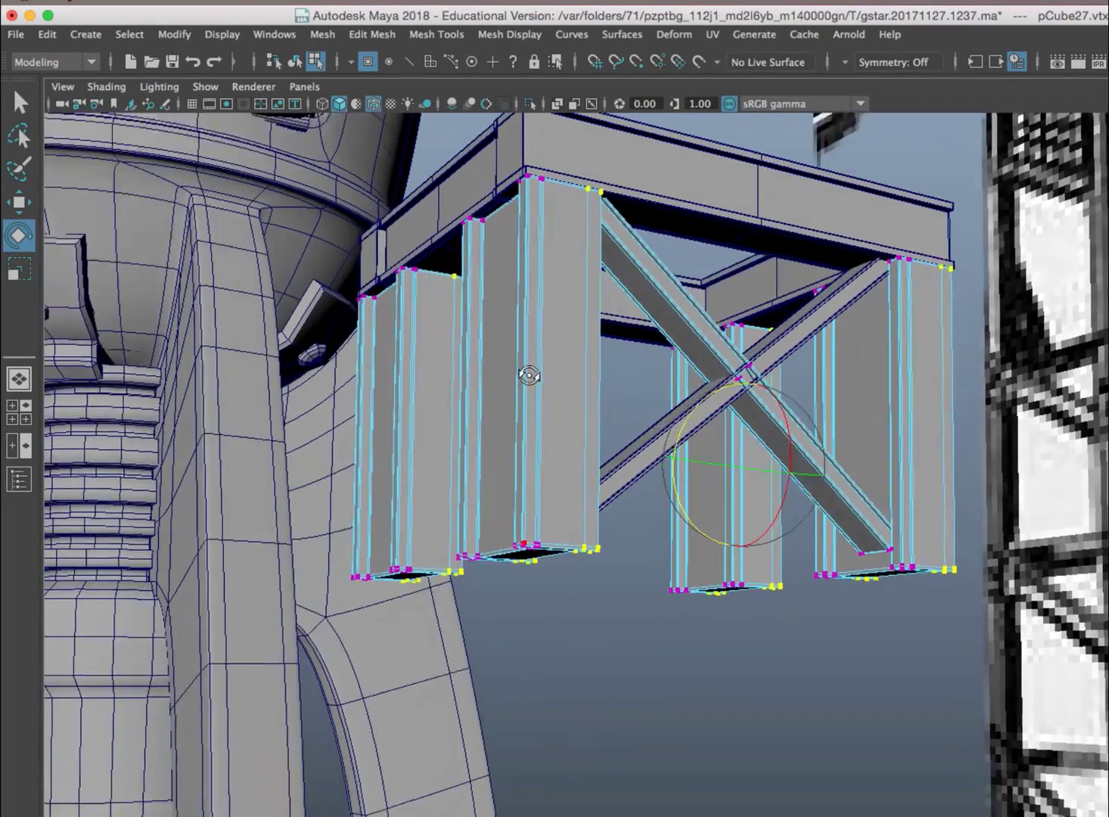
left_click_drag(529, 375, 527, 384, "alt")
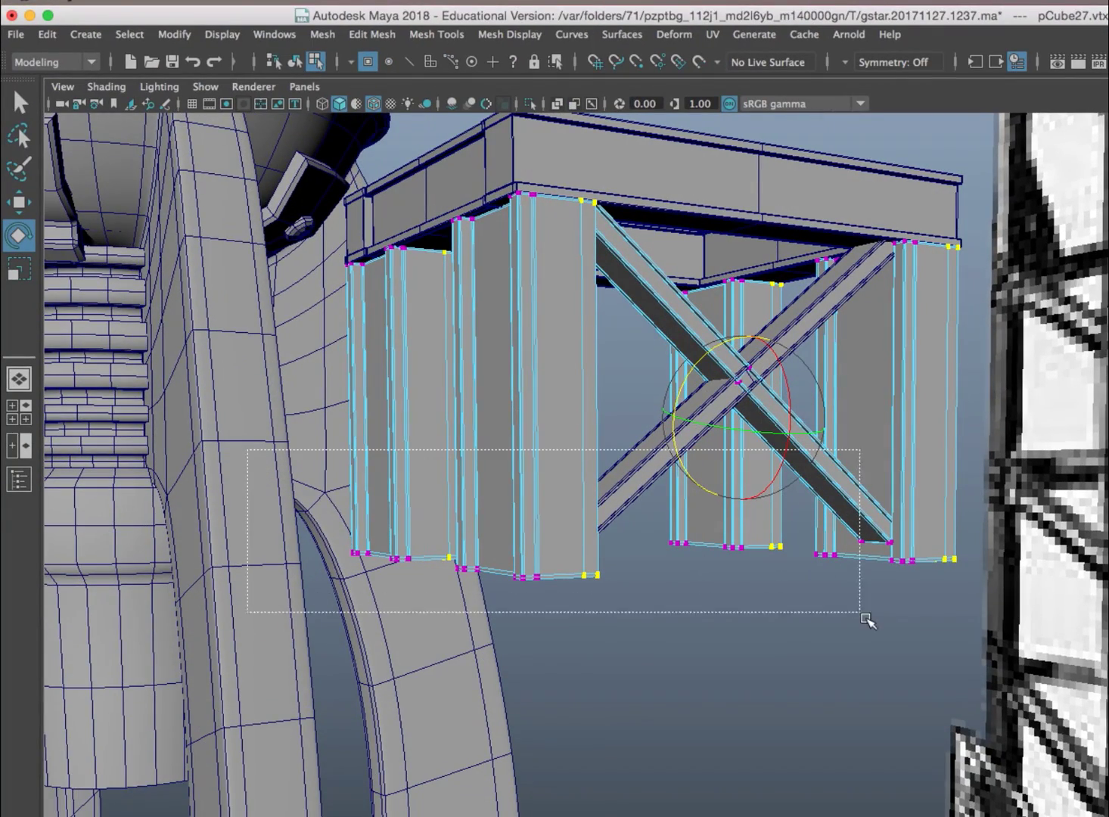
left_click_drag(984, 654, 986, 653)
left_click_drag(993, 653, 964, 649, "alt")
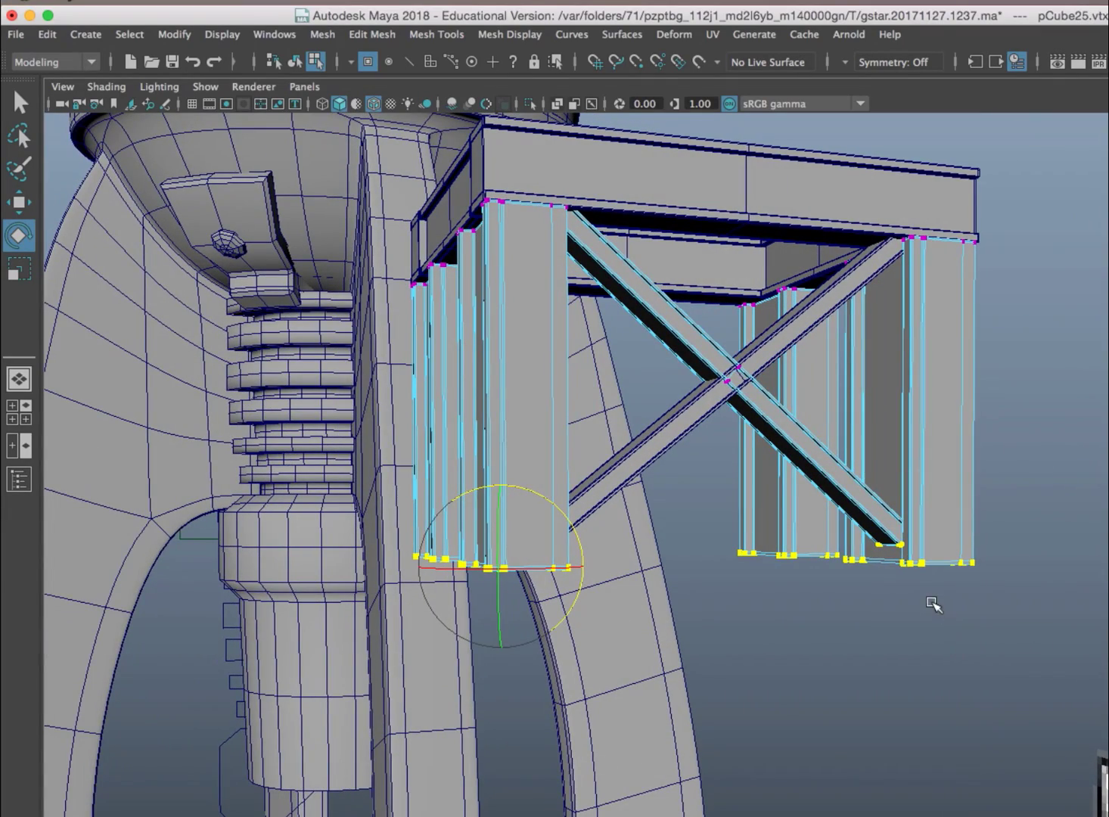
left_click_drag(935, 604, 930, 606, "alt")
right_click_drag(673, 314, 738, 291)
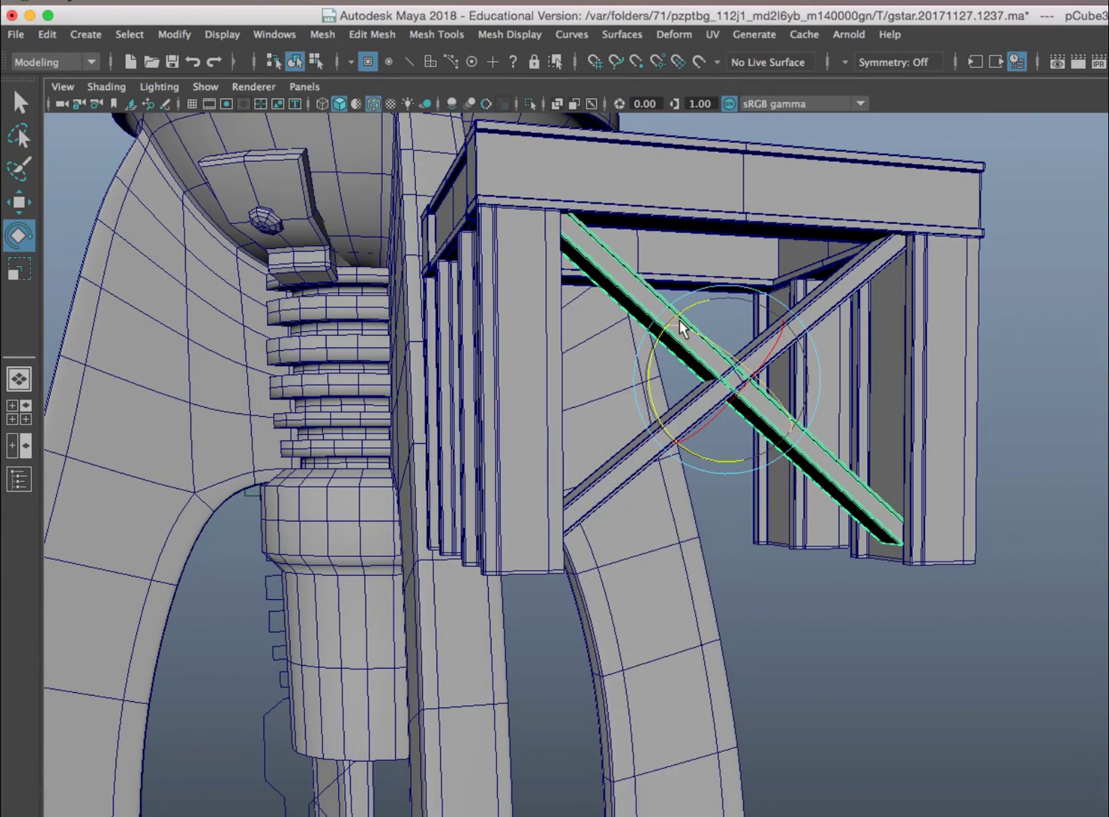
Shorten all four uprights by raising their bottom vertices to the lower ends of the cross braces, and return to object selection
left_click(454, 403)
left_click(442, 401, "shift")
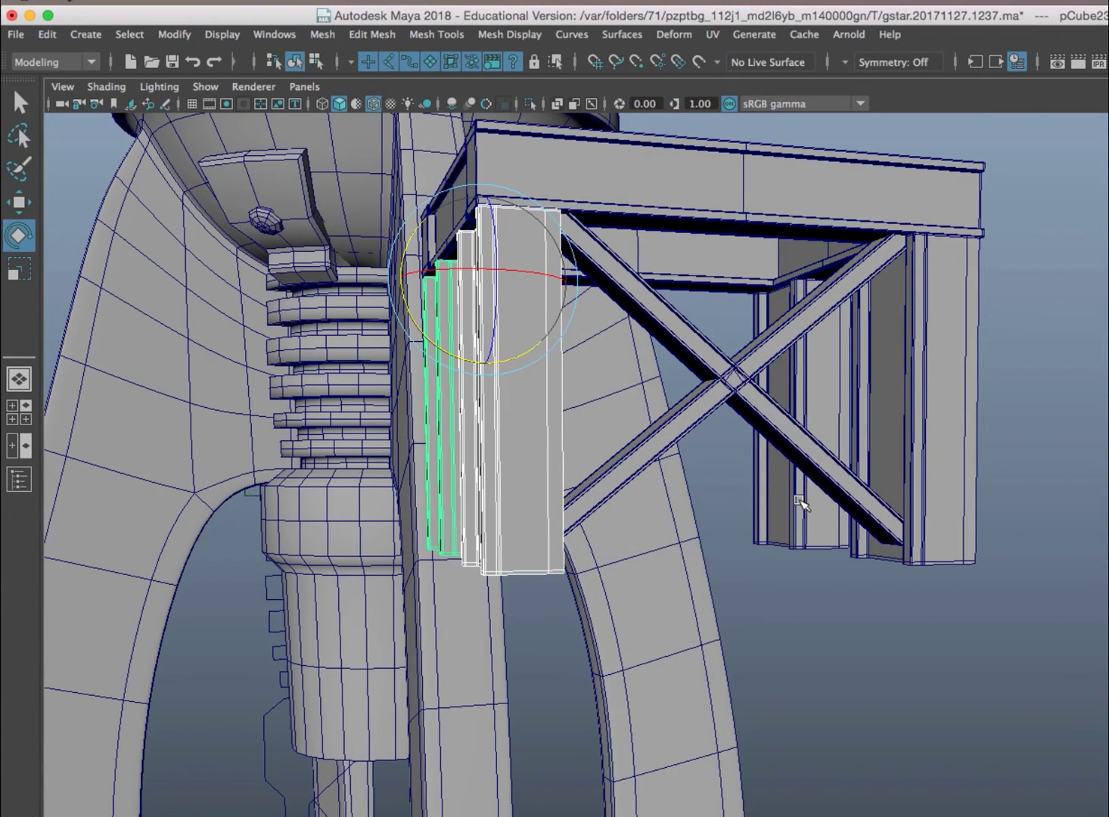
left_click(800, 504, "shift")
left_click(920, 453, "shift")
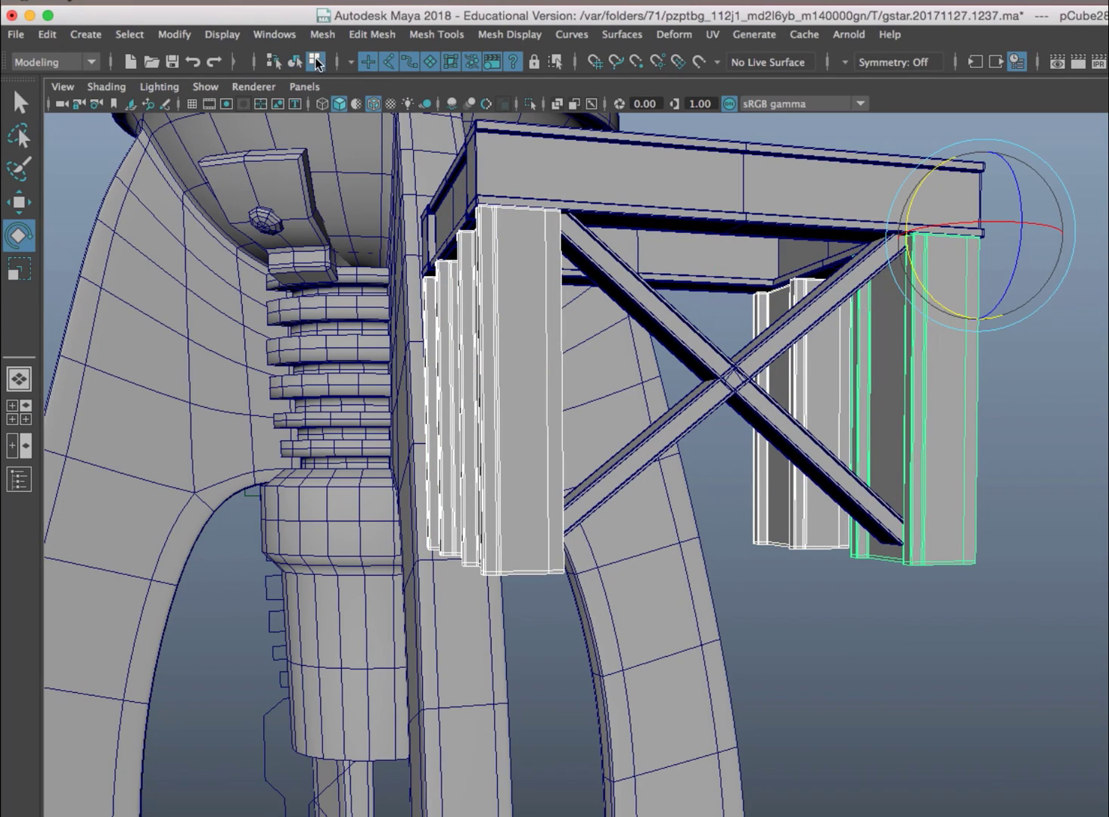
left_click(317, 62)
left_click_drag(594, 372, 532, 438, "alt")
key("w")
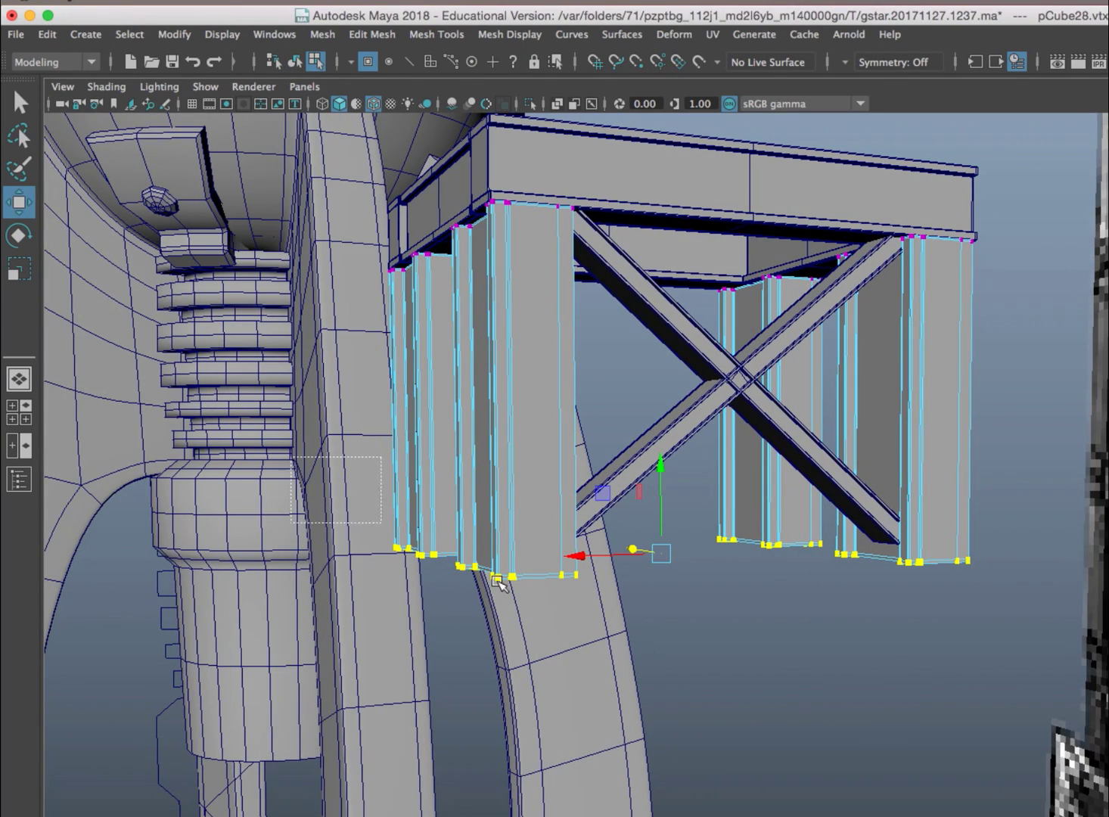
mouse_move(1055, 716)
left_mouse_down("alt")
mouse_move(909, 659)
mouse_move(728, 564)
left_mouse_up("alt")
left_click_drag(903, 660, 694, 575, "alt")
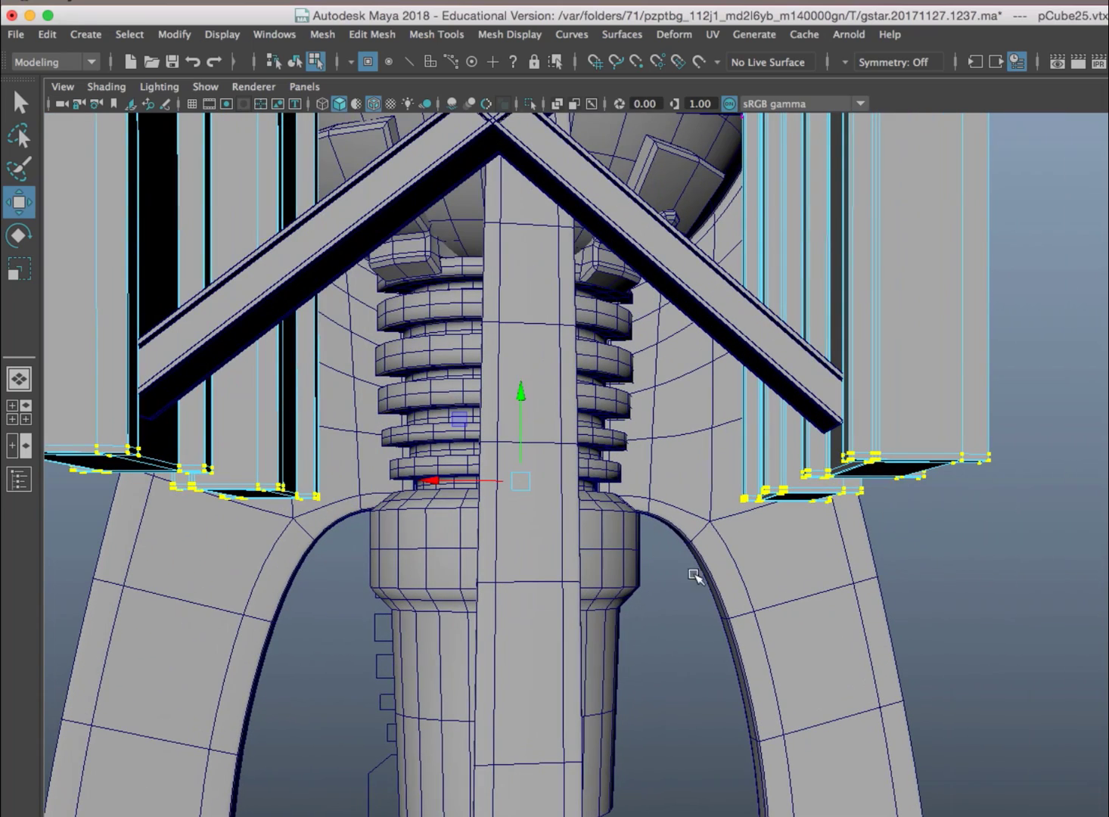
left_click_drag(520, 390, 522, 359)
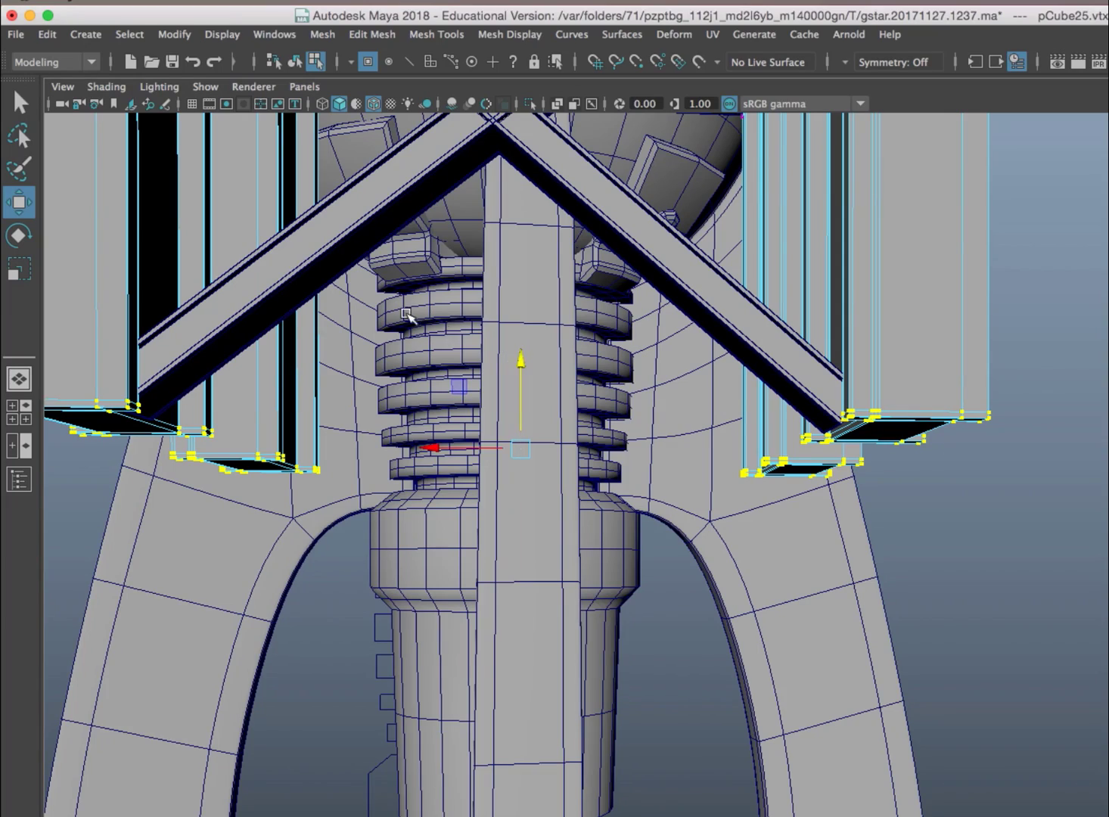
left_click_drag(408, 314, 446, 281, "alt")
right_click_drag(489, 286, 503, 256)
left_click(510, 301)
Group the top frame, uprights and cross braces into one tower section
left_click_drag(516, 353, 564, 371, "alt")
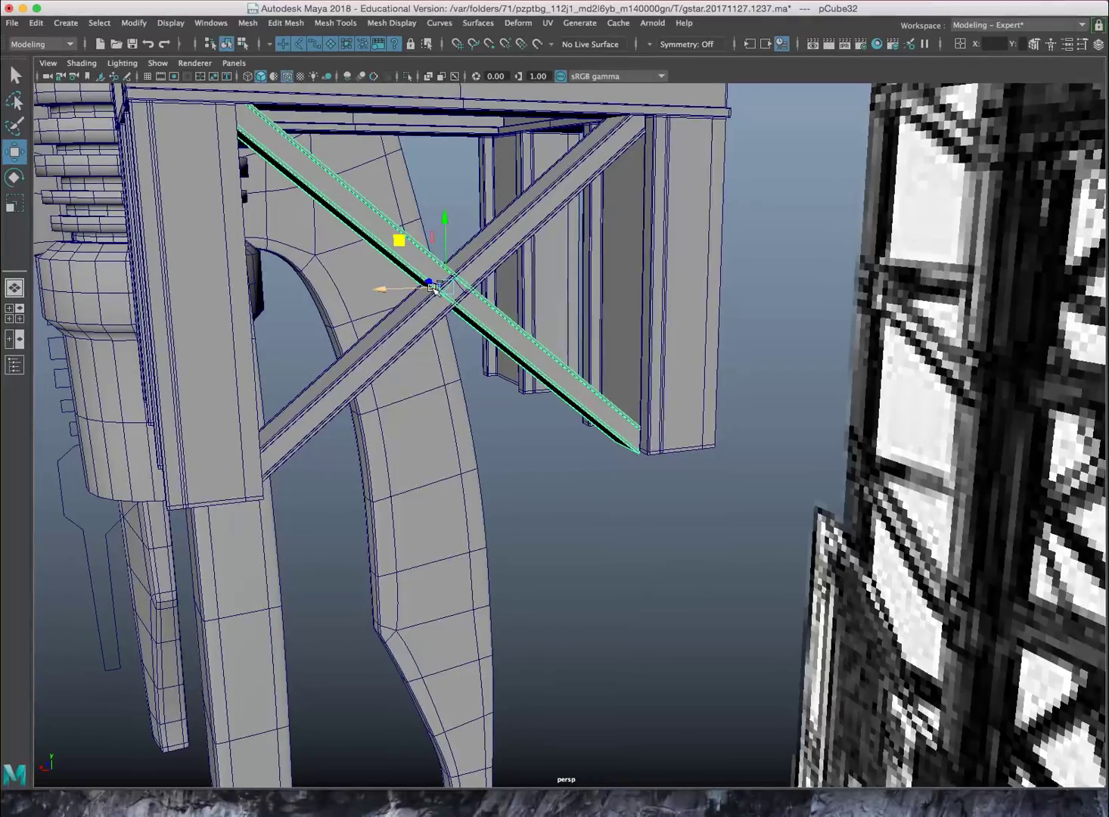
left_click_drag(433, 288, 481, 223, "alt")
scroll(504, 312, "down", 10)
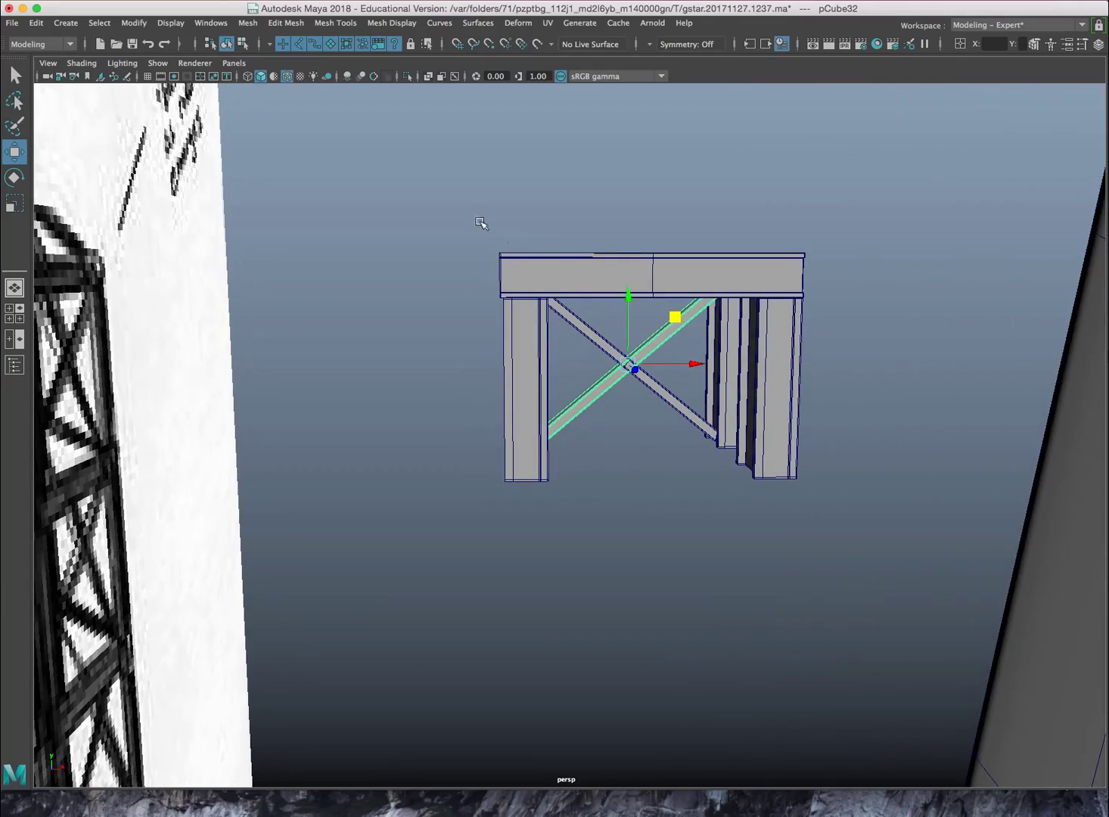
left_click_drag(806, 518, 807, 518)
left_click_drag(807, 518, 512, 407, "alt")
key("ctrl+g")
scroll(512, 407, "up", 2)
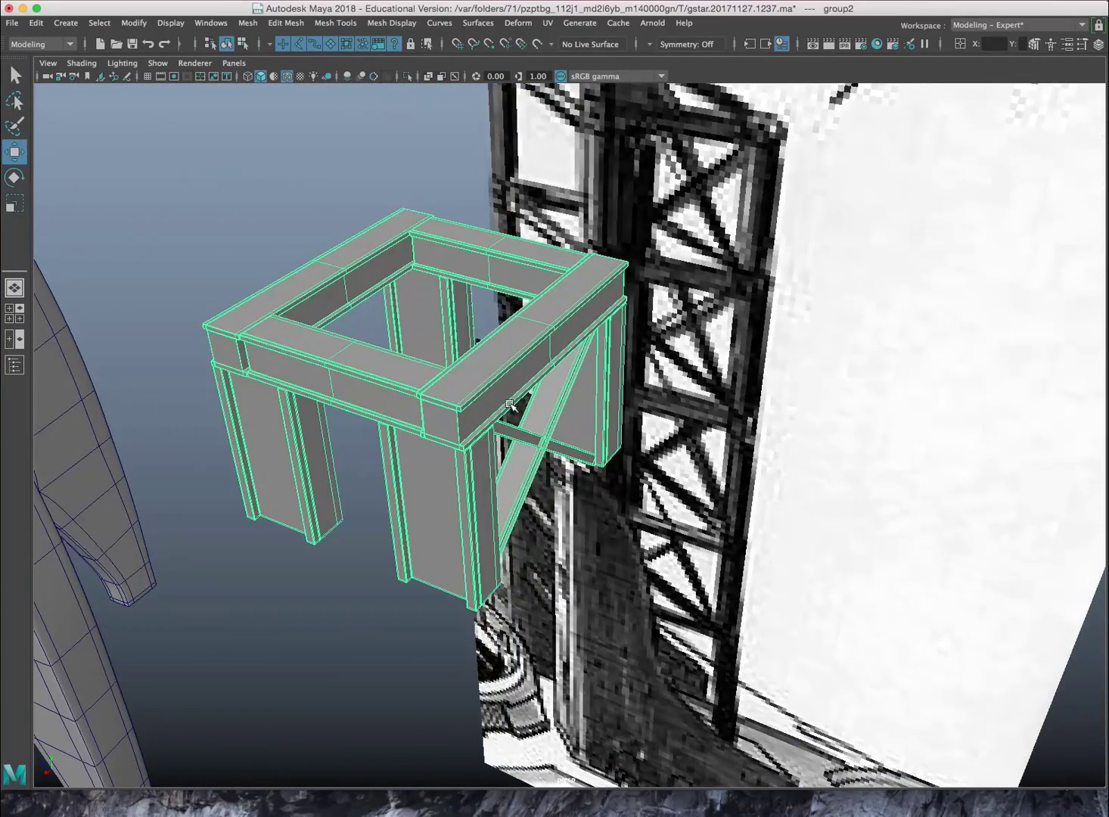
Select the whole section group through one of its beams and center its pivot
left_click(508, 401)
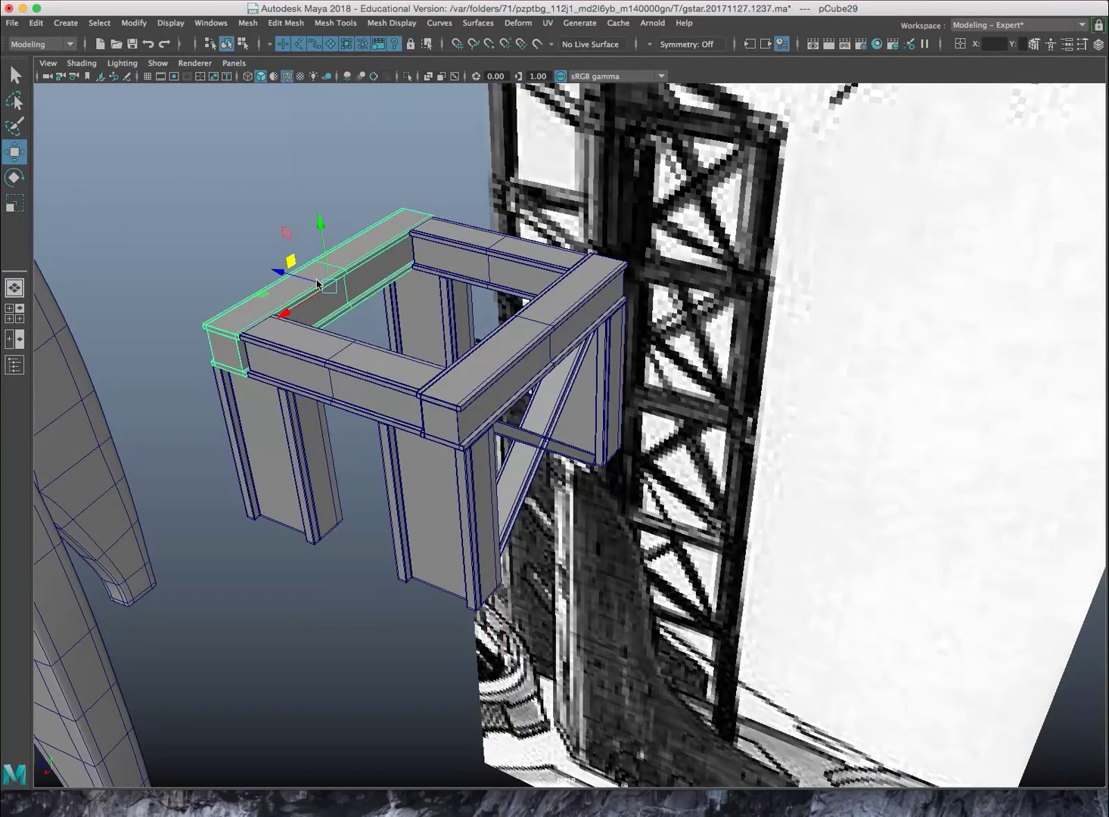
key("Up")
left_click_drag(318, 283, 57, 134, "alt")
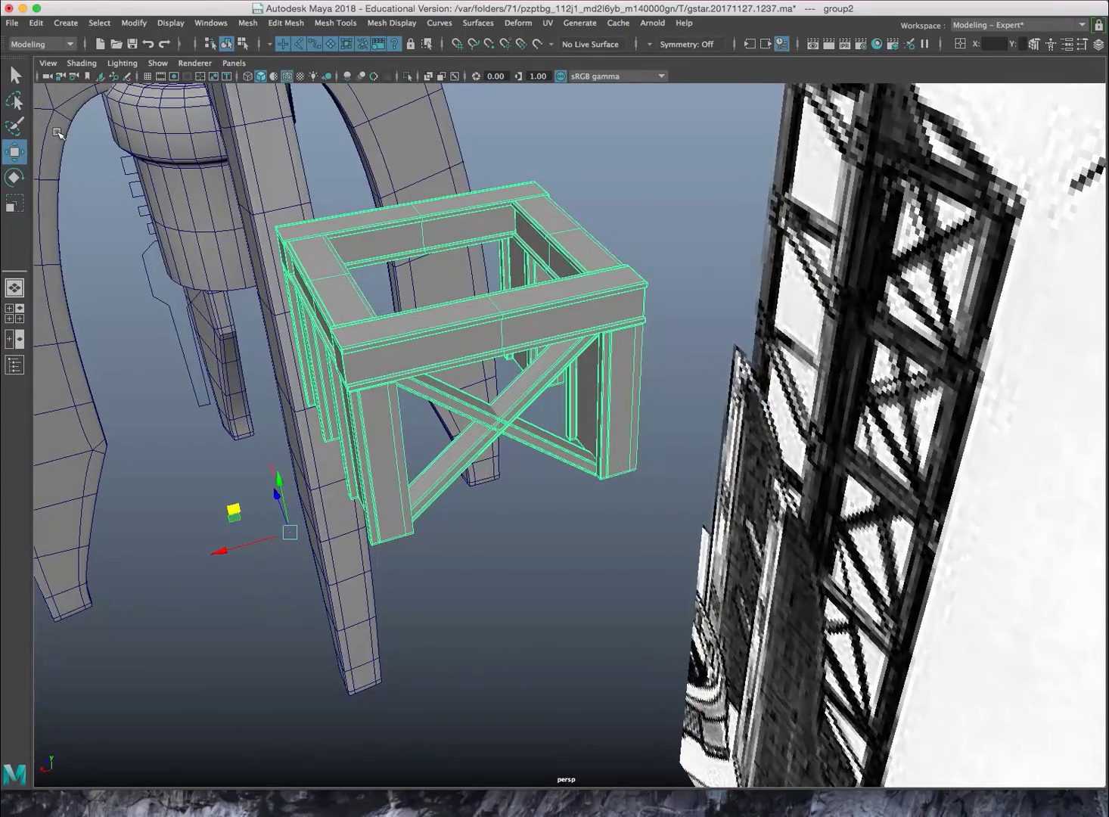
left_click(146, 29)
left_click(177, 123)
Duplicate the tower section and move the copy straight down until its top frame meets the uprights above
left_click_drag(295, 302, 451, 538, "alt")
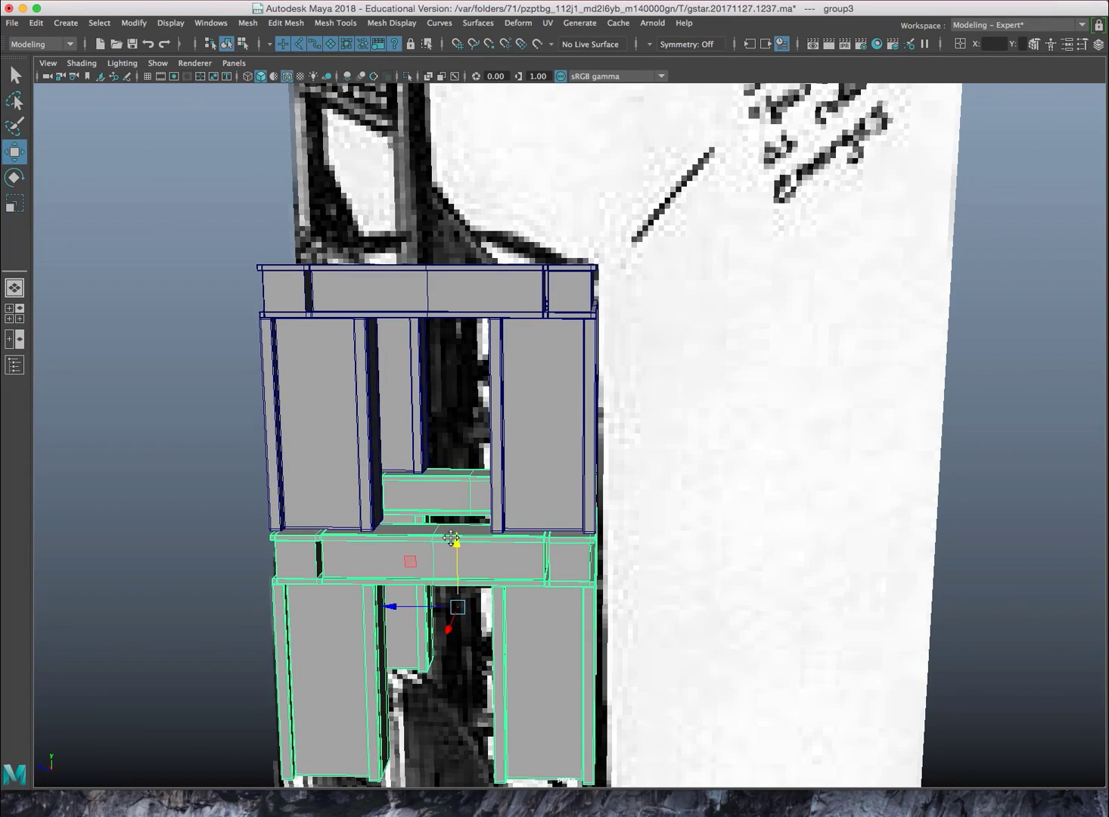
scroll(451, 538, "up", 10)
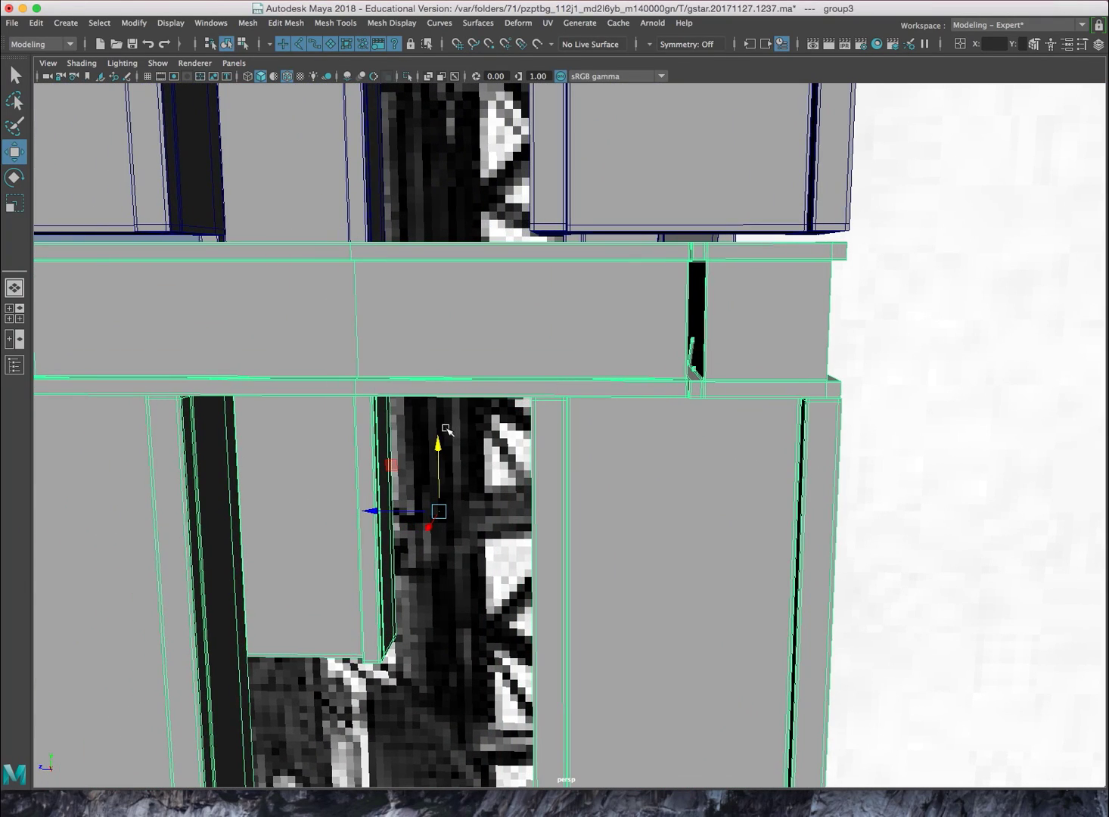
left_click_drag(445, 434, 449, 307, "alt")
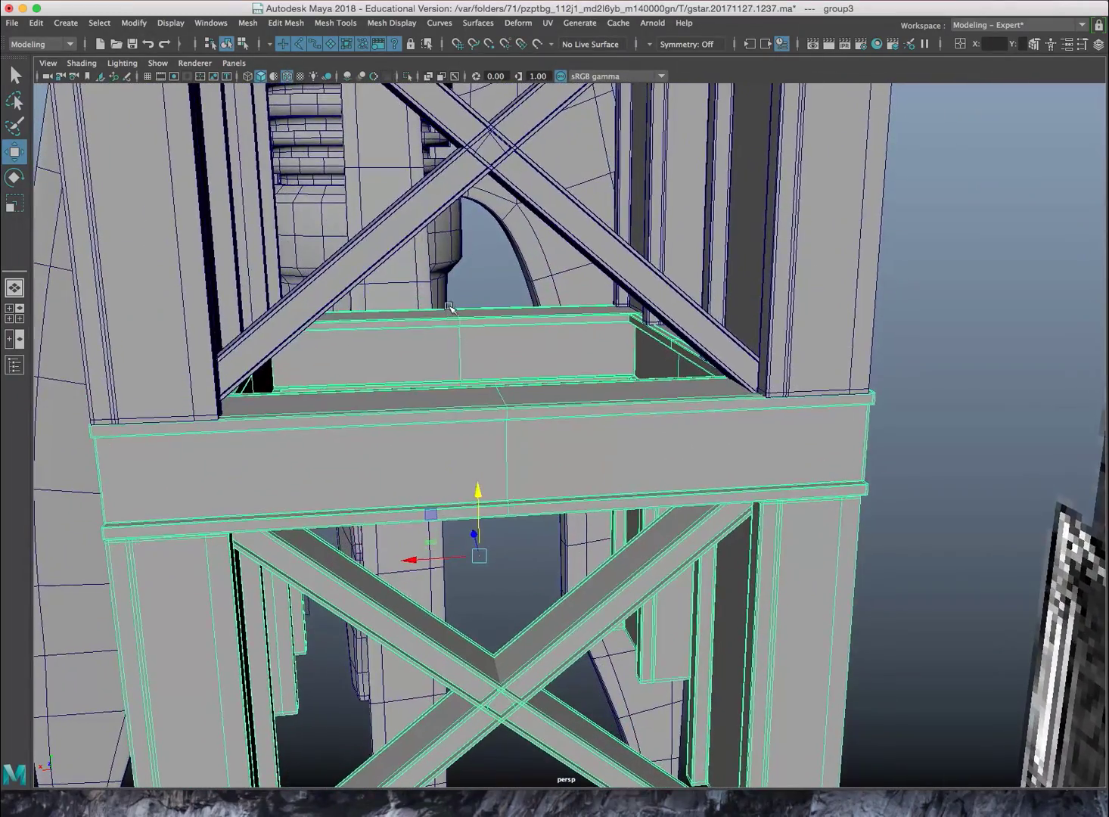
Rotate the original section's first diagonal brace to correct its orientation
left_click(394, 246)
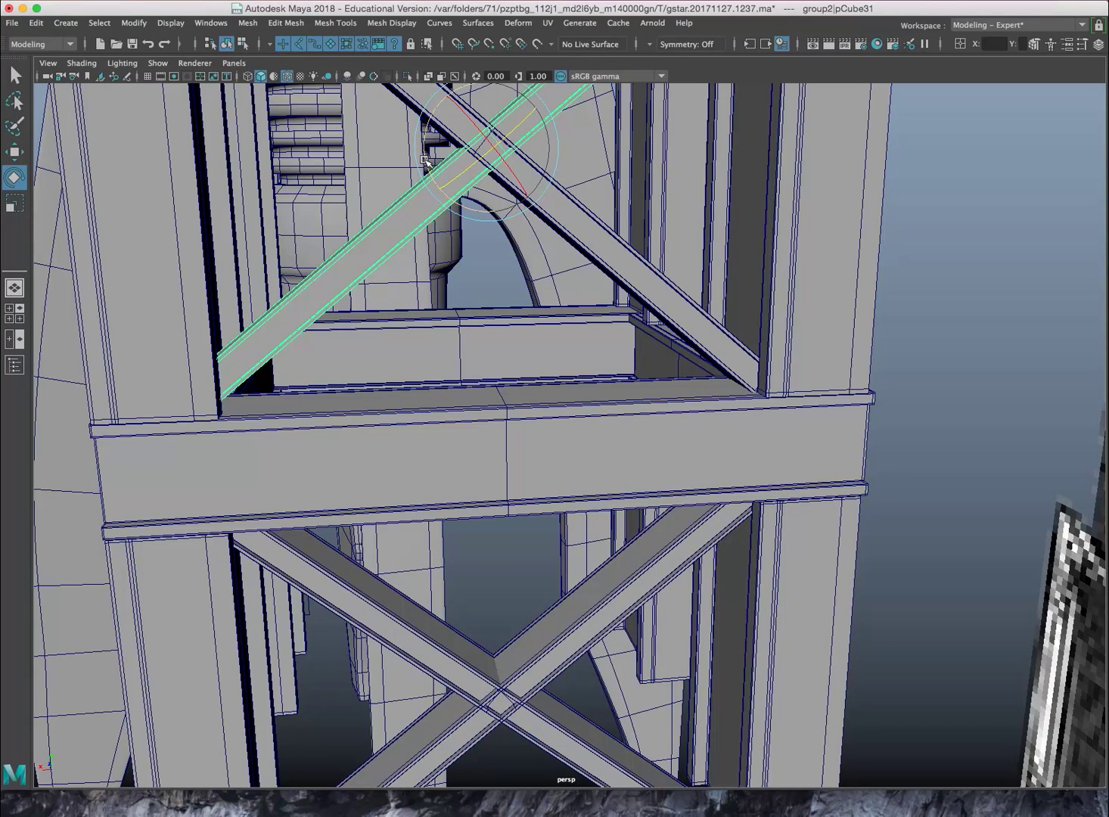
left_click_drag(426, 161, 500, 266)
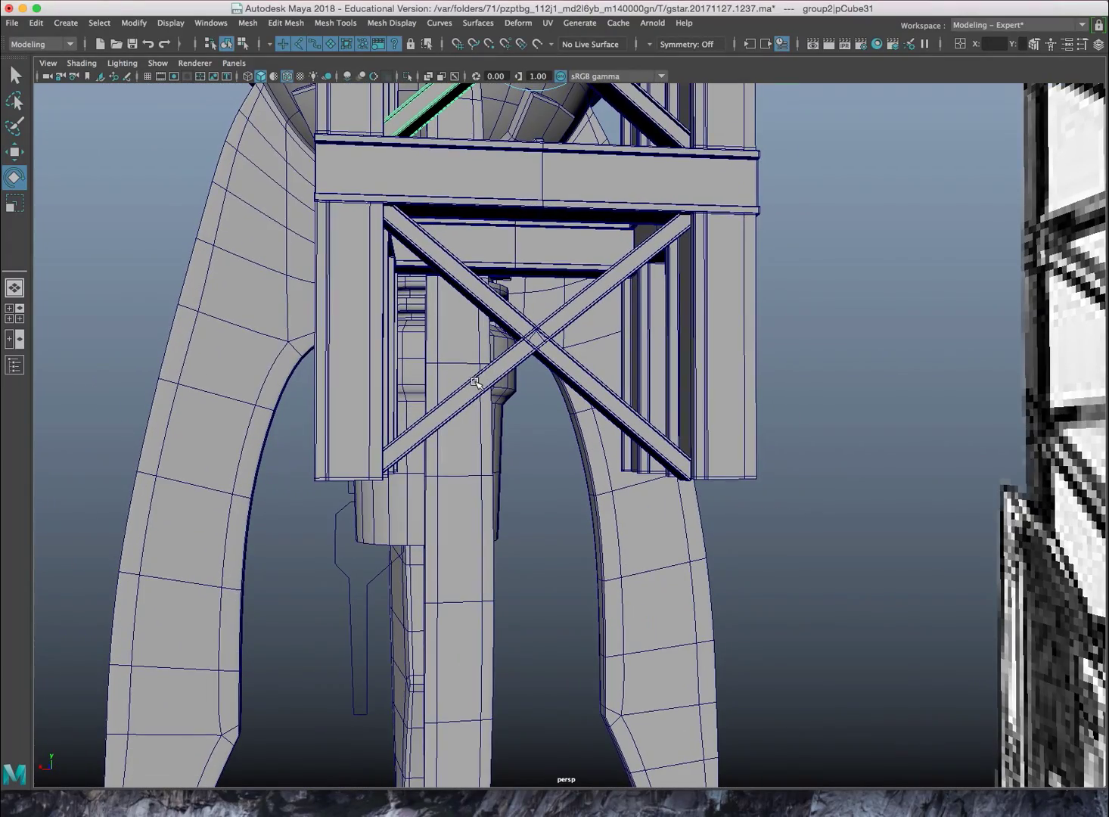
left_click_drag(480, 325, 594, 376, "alt")
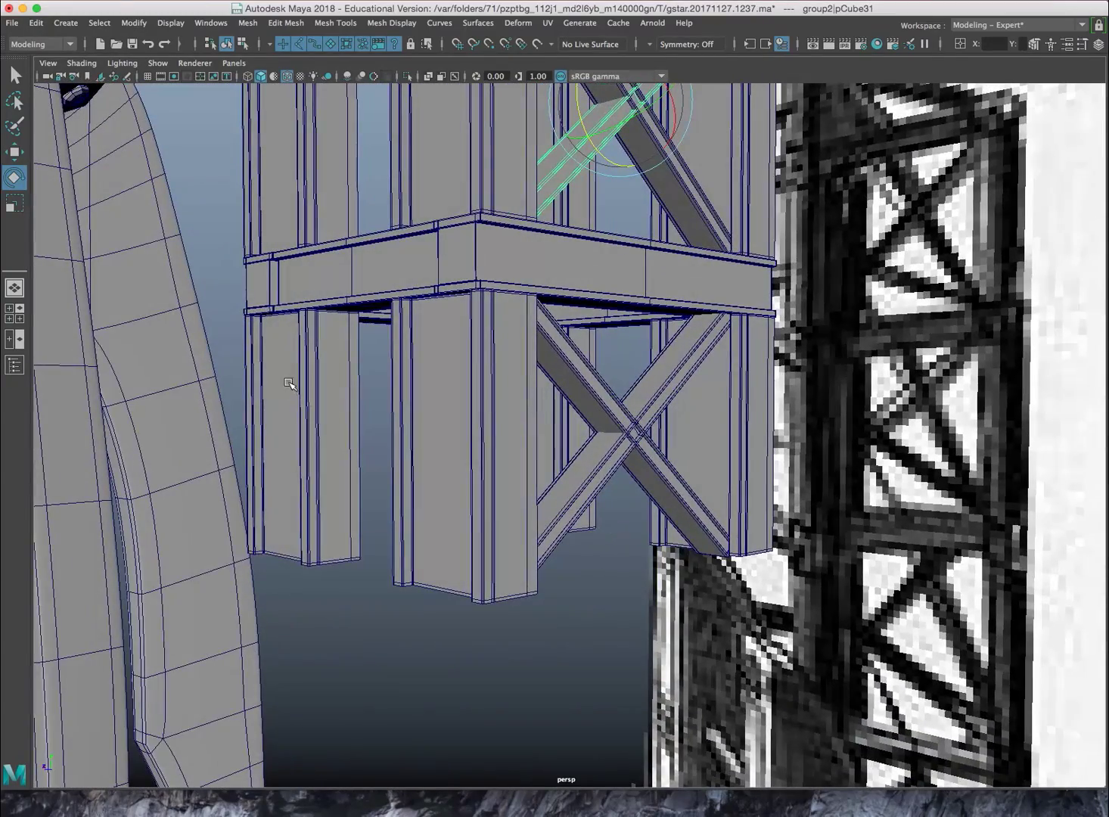
Delete the entire duplicated section beneath the original one
left_click_drag(285, 352, 250, 297, "alt")
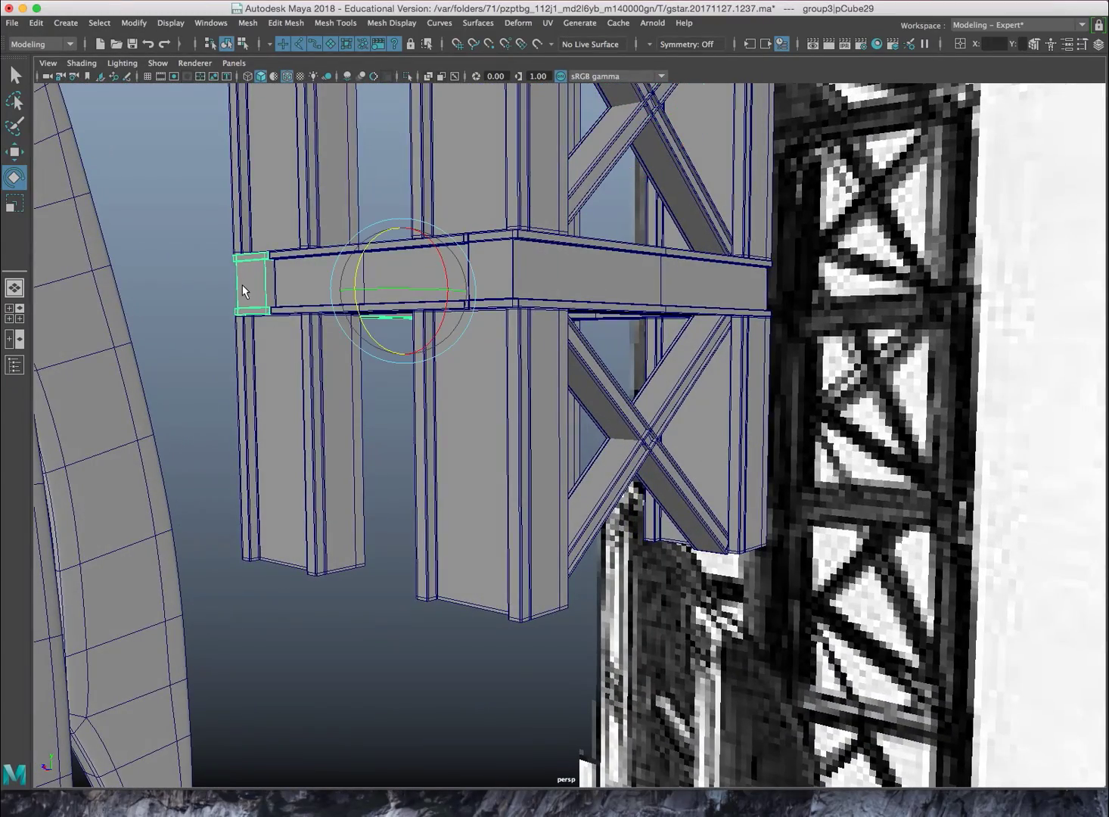
key("Up")
key("Delete")
Duplicate the corrected section group and move the copy straight down to sit directly under the original uprights
left_click_drag(466, 163, 502, 269, "alt")
left_click(446, 225)
key("Up")
key("w")
key("ctrl+d")
mouse_move(484, 167)
left_mouse_down()
mouse_move(479, 426)
mouse_move(475, 413)
mouse_move(505, 394)
mouse_move(476, 406)
mouse_move(417, 391)
mouse_move(431, 388)
mouse_move(468, 428)
mouse_move(515, 439)
mouse_move(575, 413)
mouse_move(547, 314)
mouse_move(488, 359)
left_mouse_up()
scroll(451, 393, "up", 5)
scroll(456, 408, "down", 8)
Repeat the duplicate with the same downward offset to stack three more sections beneath the tower
key("shift+d")
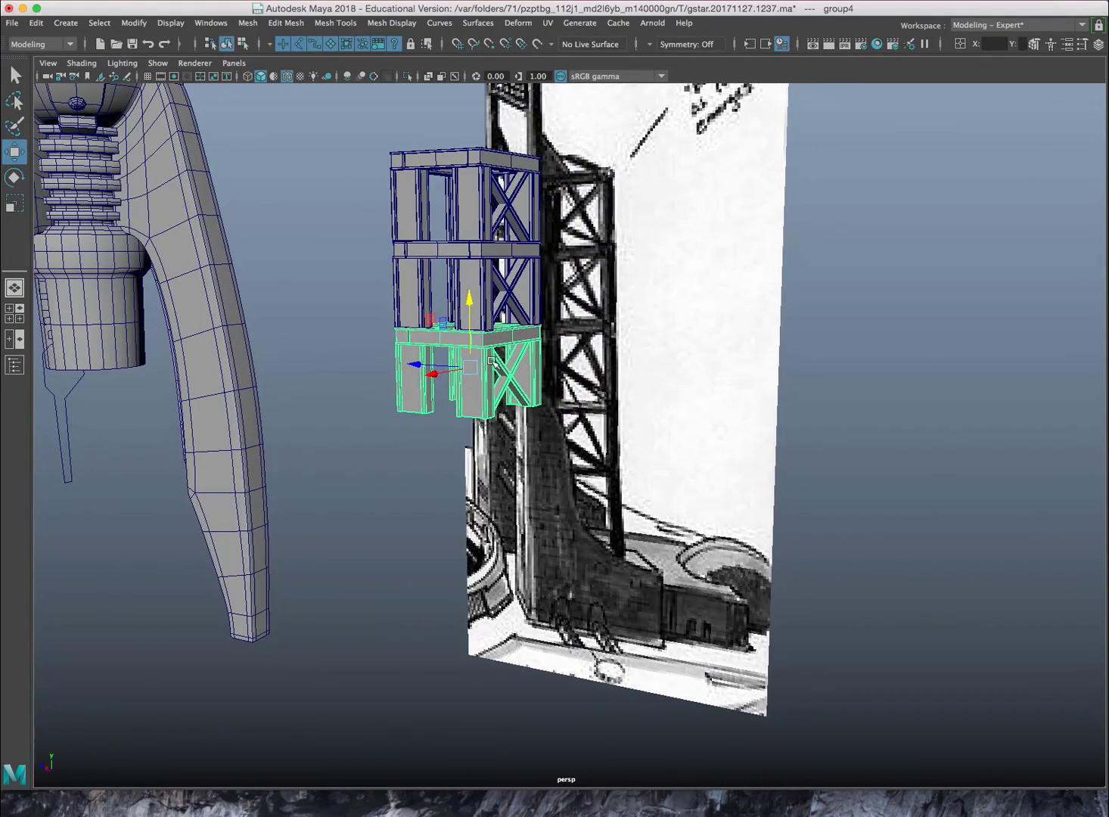
left_click_drag(548, 409, 577, 437, "alt")
middle_click_drag(566, 428, 540, 367, "alt")
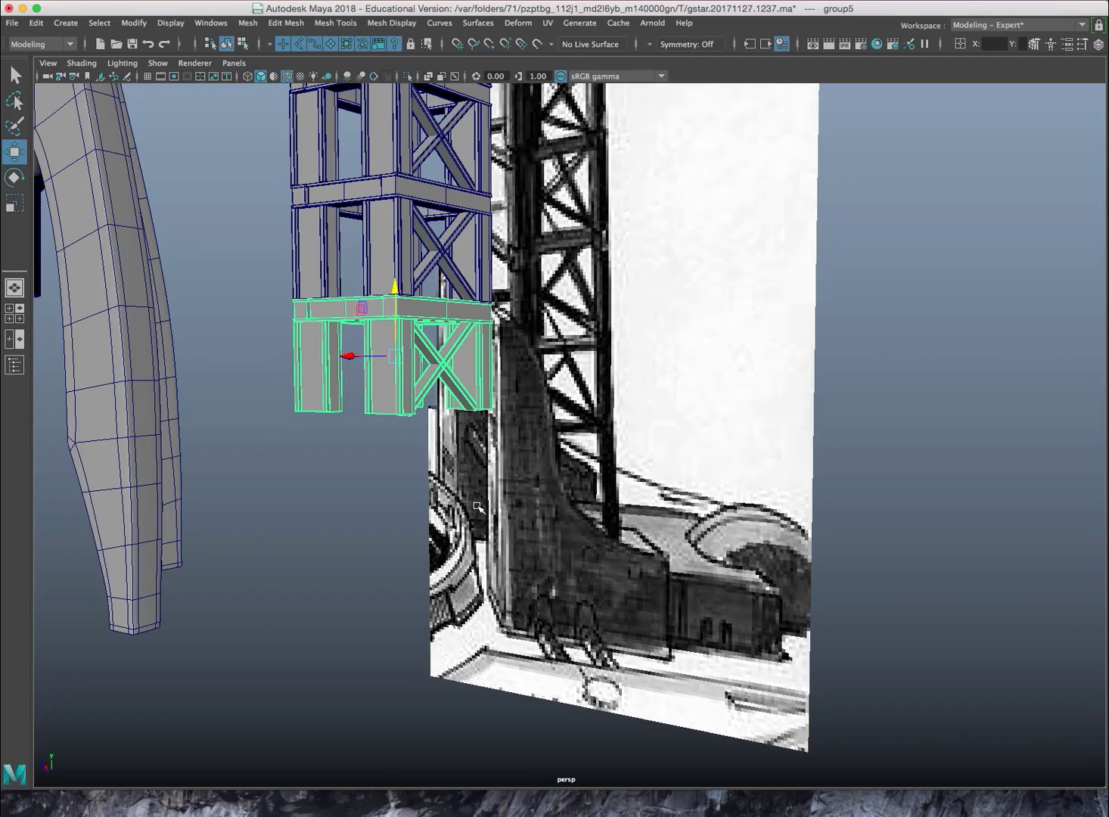
key("shift+d")
Delete one of the two crossing diagonal braces in the lowest tower section
mouse_move(438, 486)
left_mouse_down("alt")
mouse_move(416, 486)
mouse_move(437, 485)
mouse_move(448, 468)
left_mouse_up("alt")
left_click(448, 469)
key("Delete")
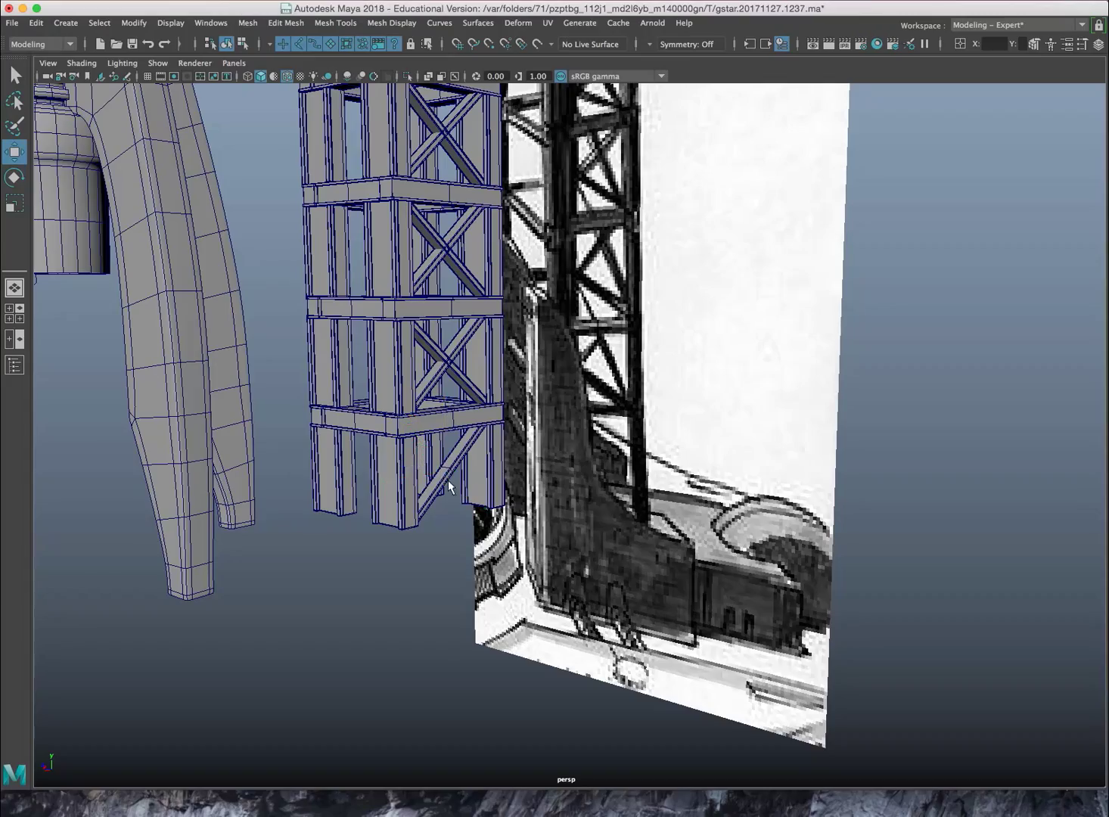
Delete the remaining diagonal brace in the lowest tower section
left_click(448, 482)
key("Delete")
left_click_drag(447, 513, 517, 538, "alt")
scroll(518, 538, "down", 5)
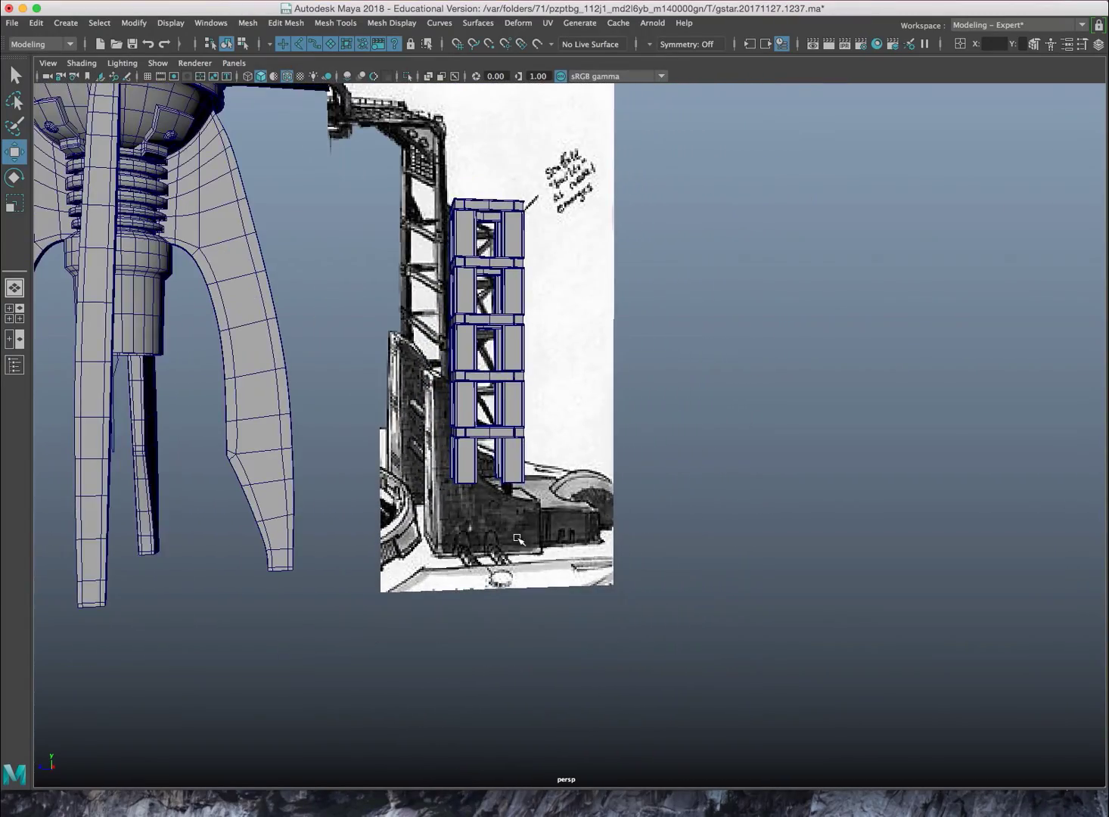
Lengthen the four uprights of the lowest section by moving their bottom vertices straight down into the base of the reference
left_click_drag(510, 477, 520, 487, "alt")
key("space")
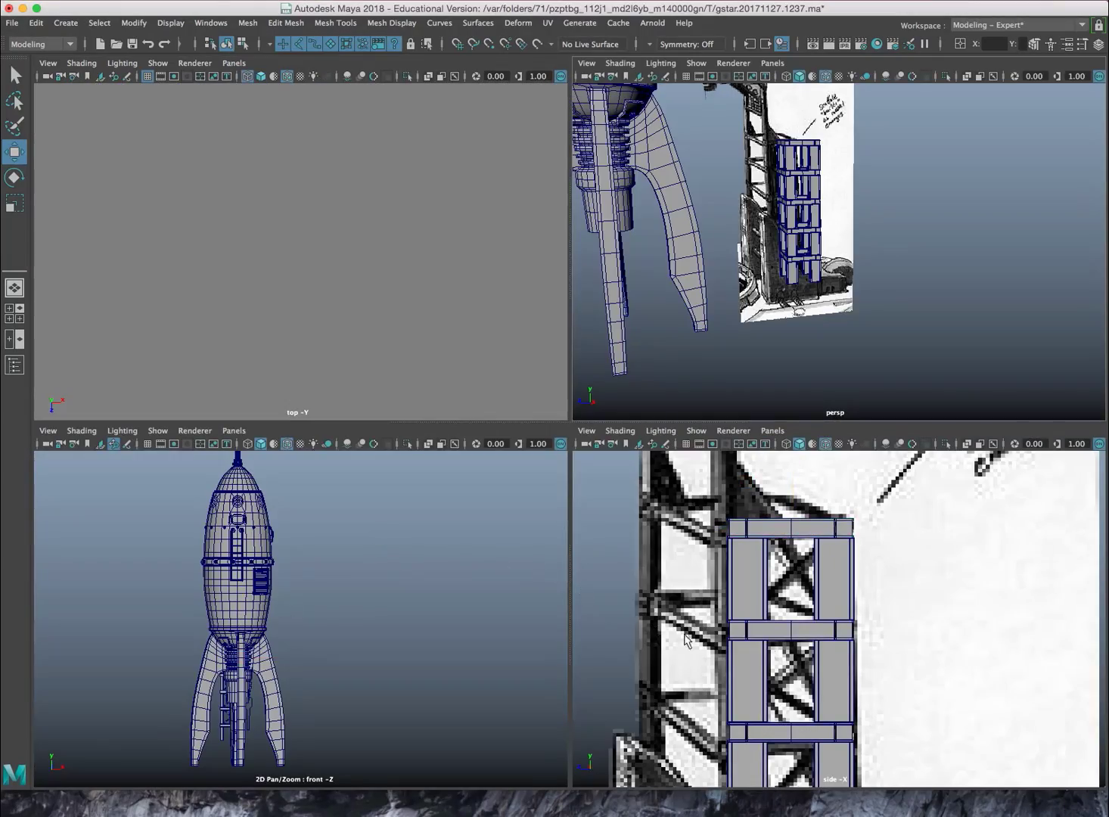
key("space")
scroll(730, 604, "down", 5)
scroll(686, 552, "up", 1)
scroll(685, 552, "up", 8)
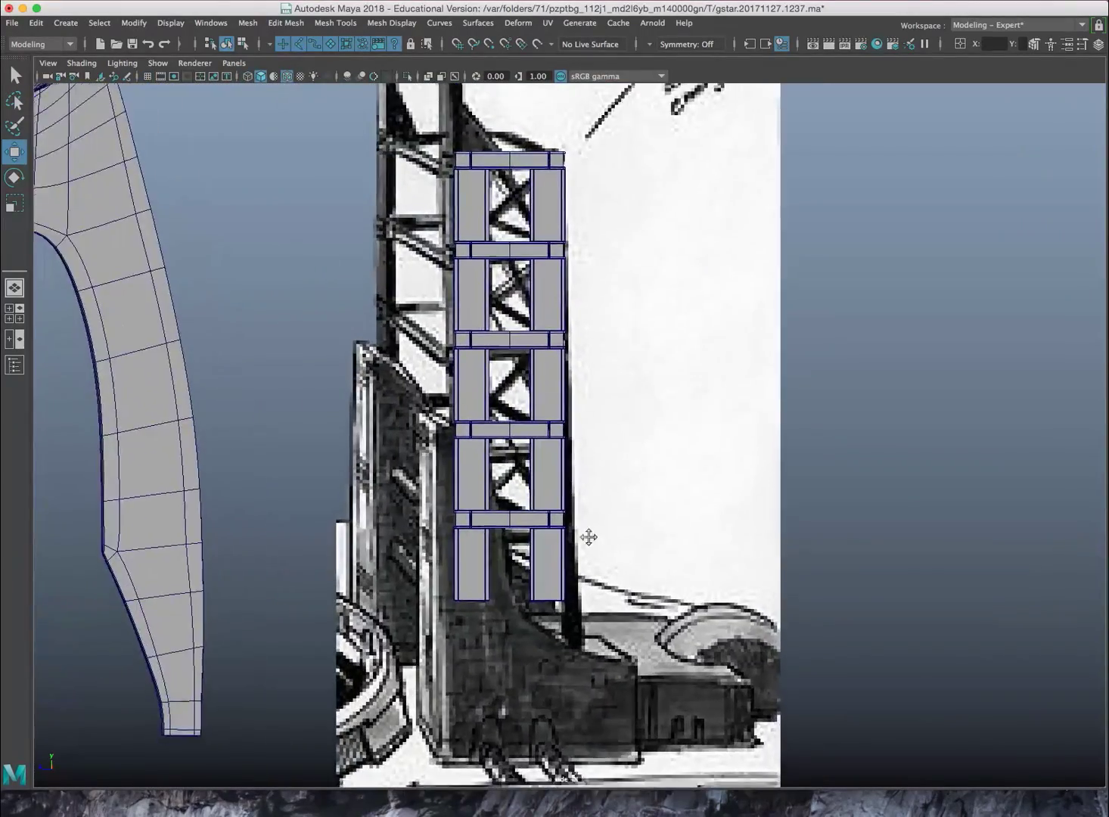
scroll(583, 412, "up", 3)
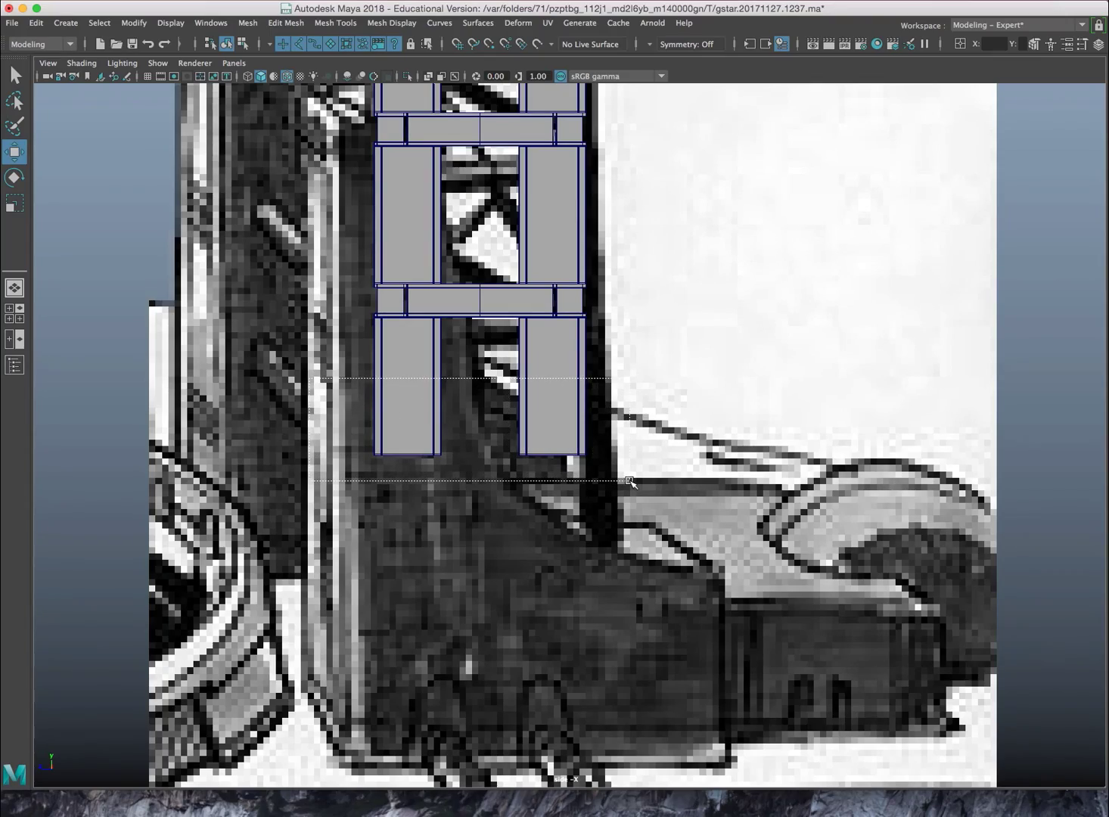
left_click_drag(630, 482, 572, 479)
key("space")
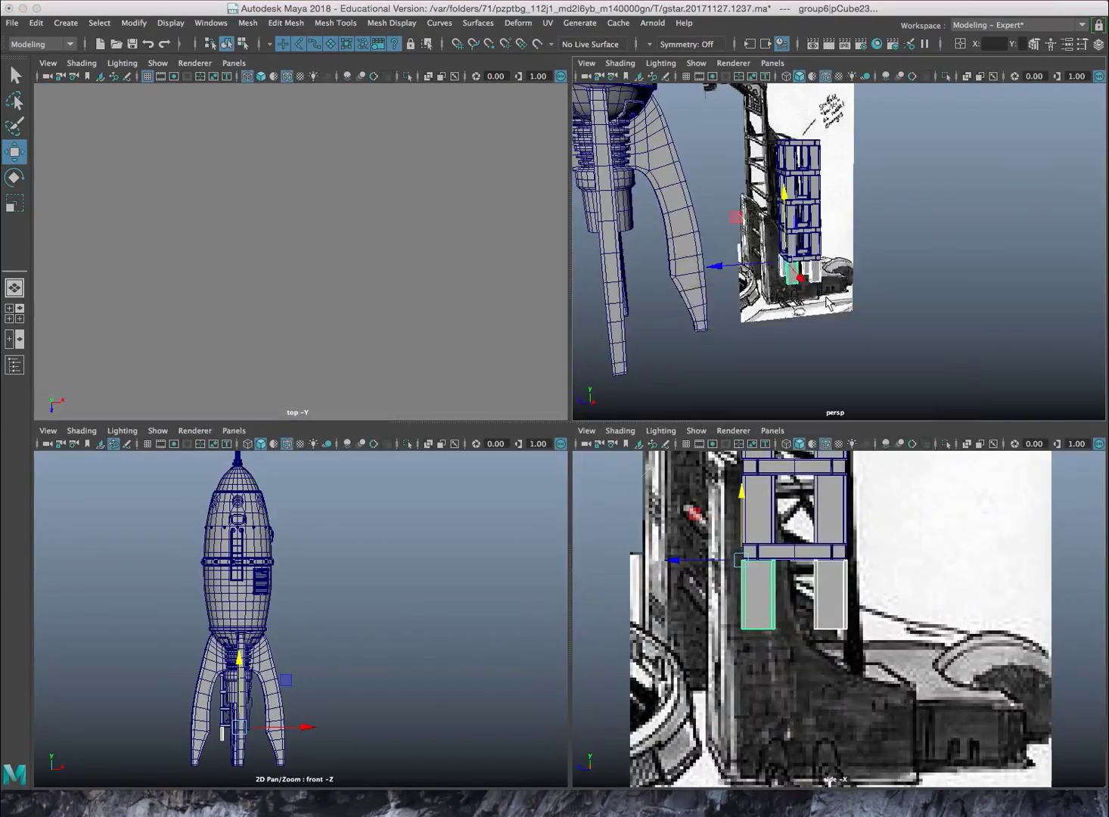
key("space")
scroll(767, 296, "up", 3)
left_click_drag(617, 401, 585, 394, "alt")
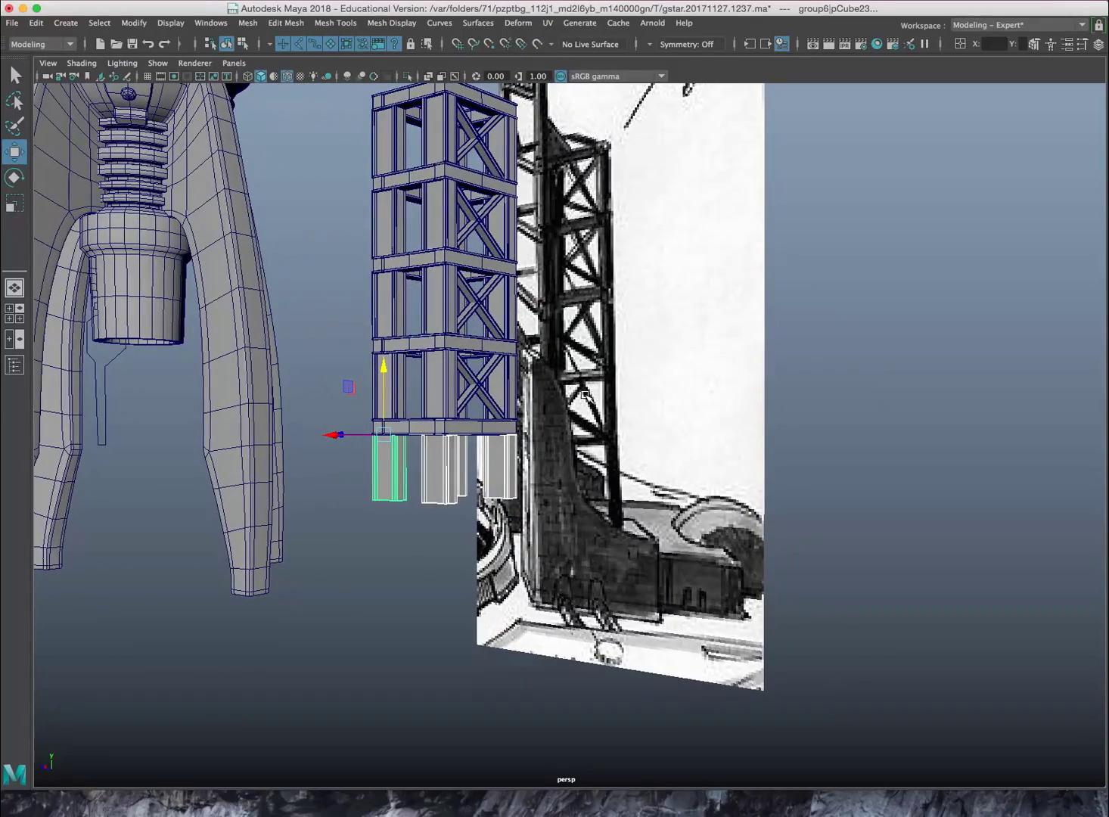
left_click(242, 45)
left_click_drag(527, 536, 599, 587, "alt")
middle_click_drag(541, 596, 595, 543, "alt")
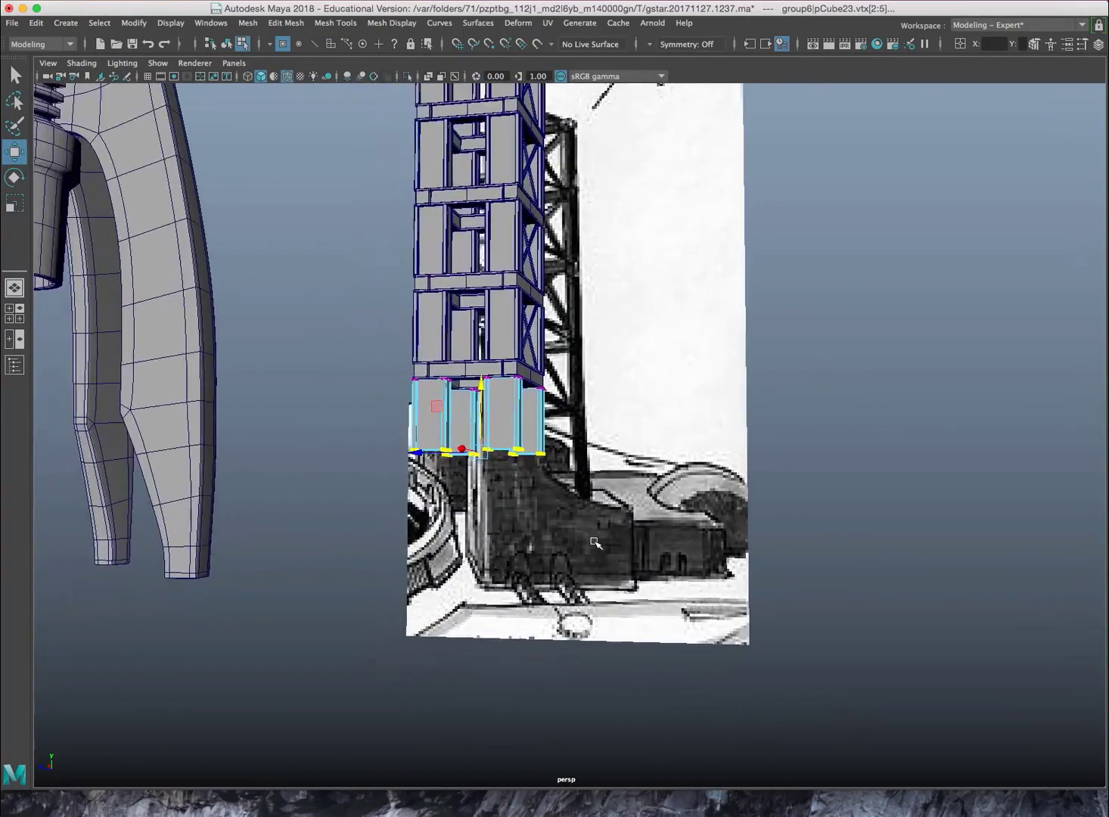
scroll(595, 542, "up", 2)
key("space")
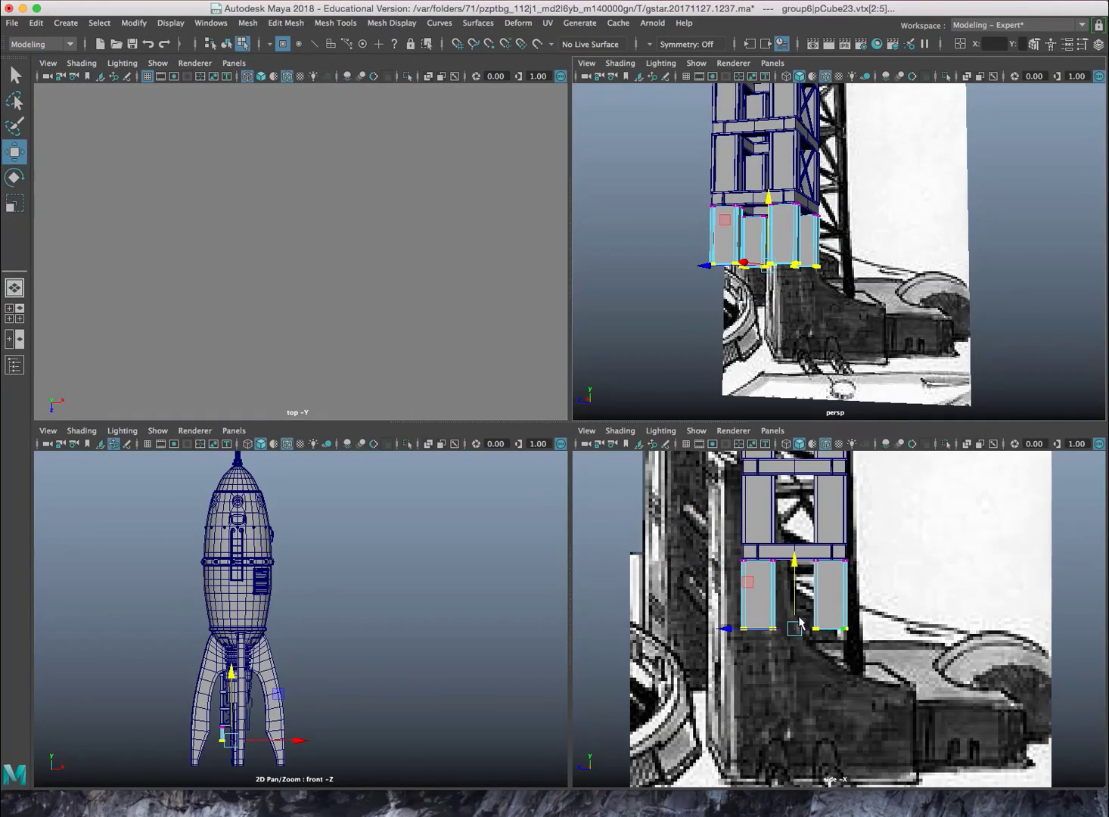
key("space")
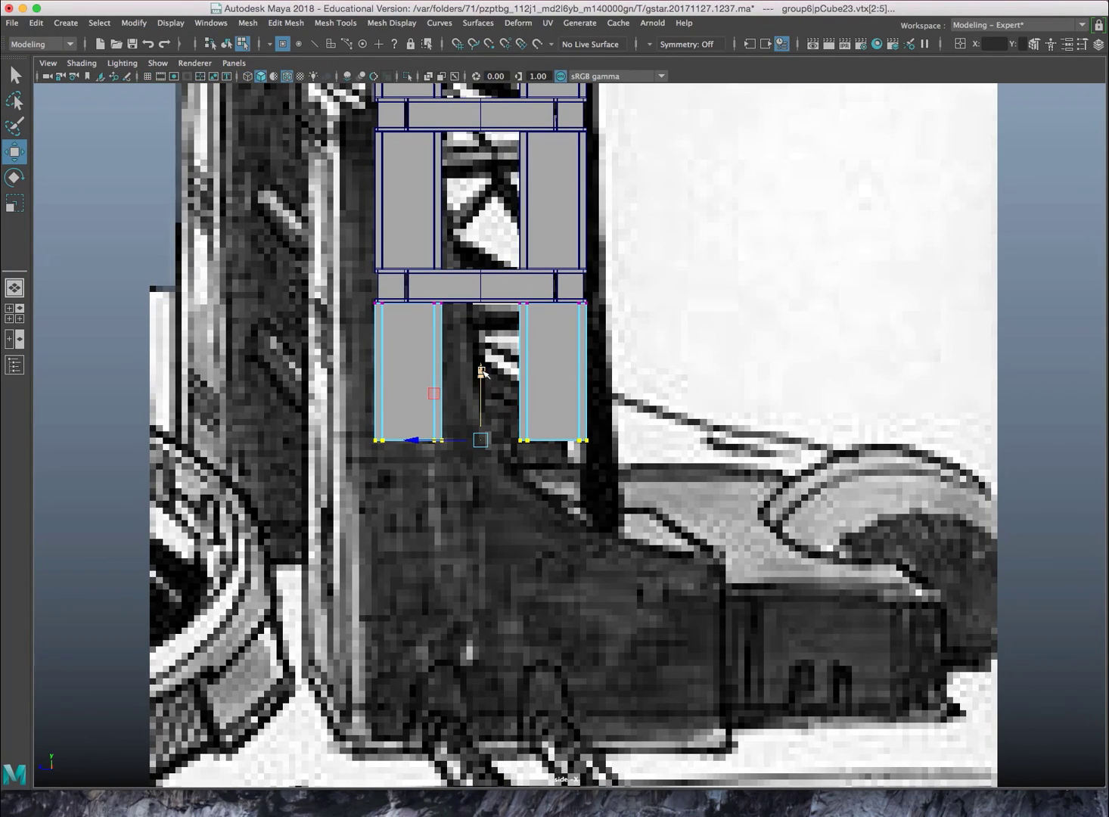
left_click_drag(482, 371, 489, 472)
Display the side view in wireframe and compare the tower's uprights with the reference drawing along its full height
middle_click_drag(496, 227, 515, 429, "alt")
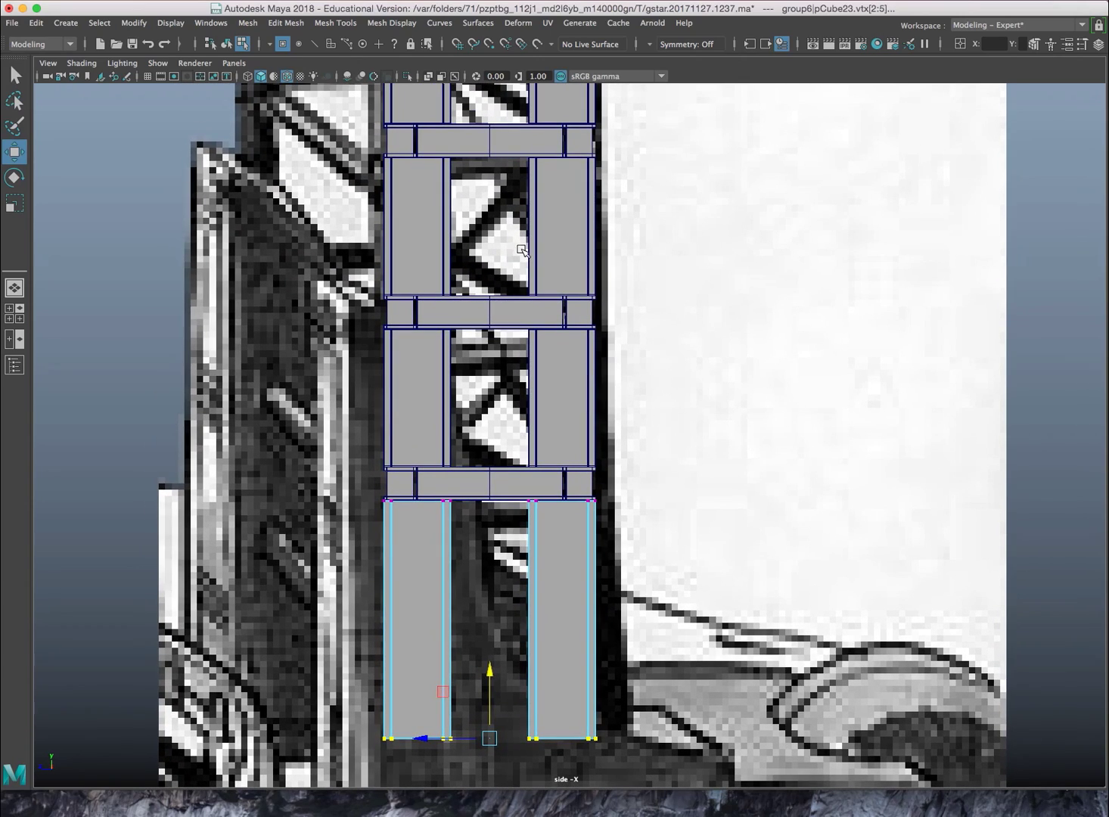
middle_click_drag(533, 161, 521, 364, "alt")
middle_click_drag(484, 175, 550, 484, "alt")
scroll(488, 277, "up", 3)
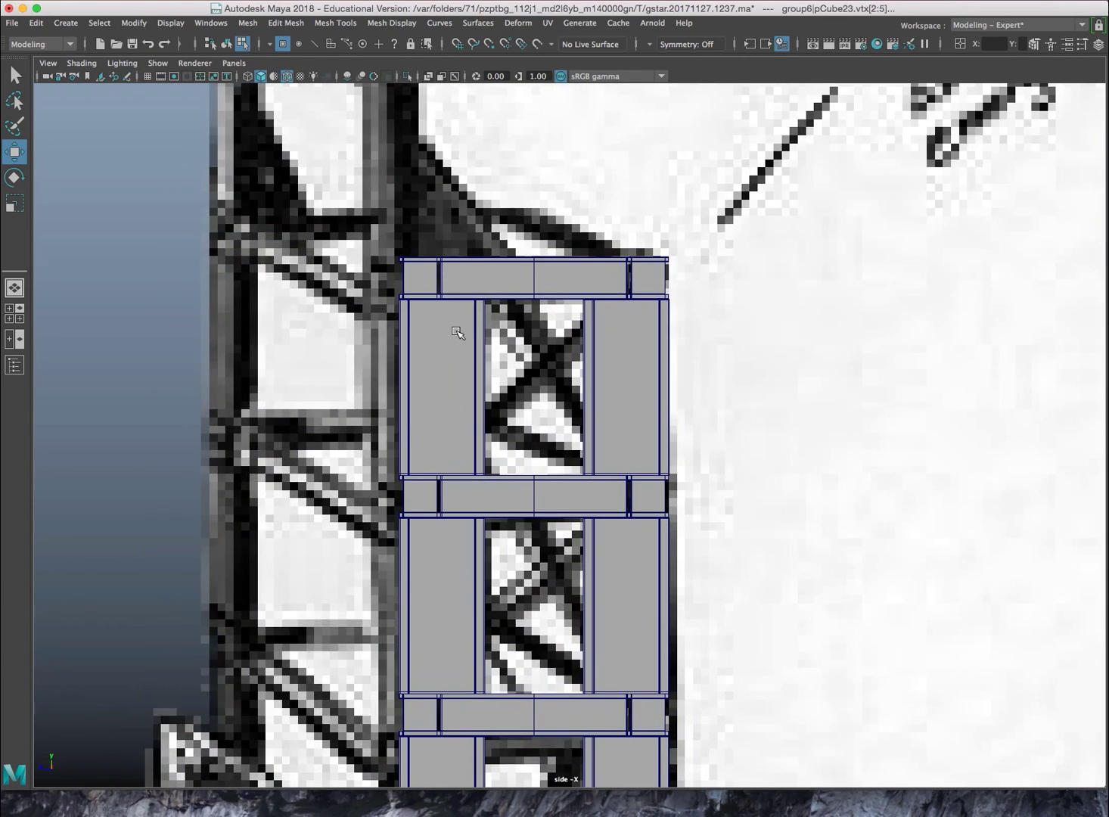
left_click(461, 348)
key("4")
scroll(461, 354, "up", 3)
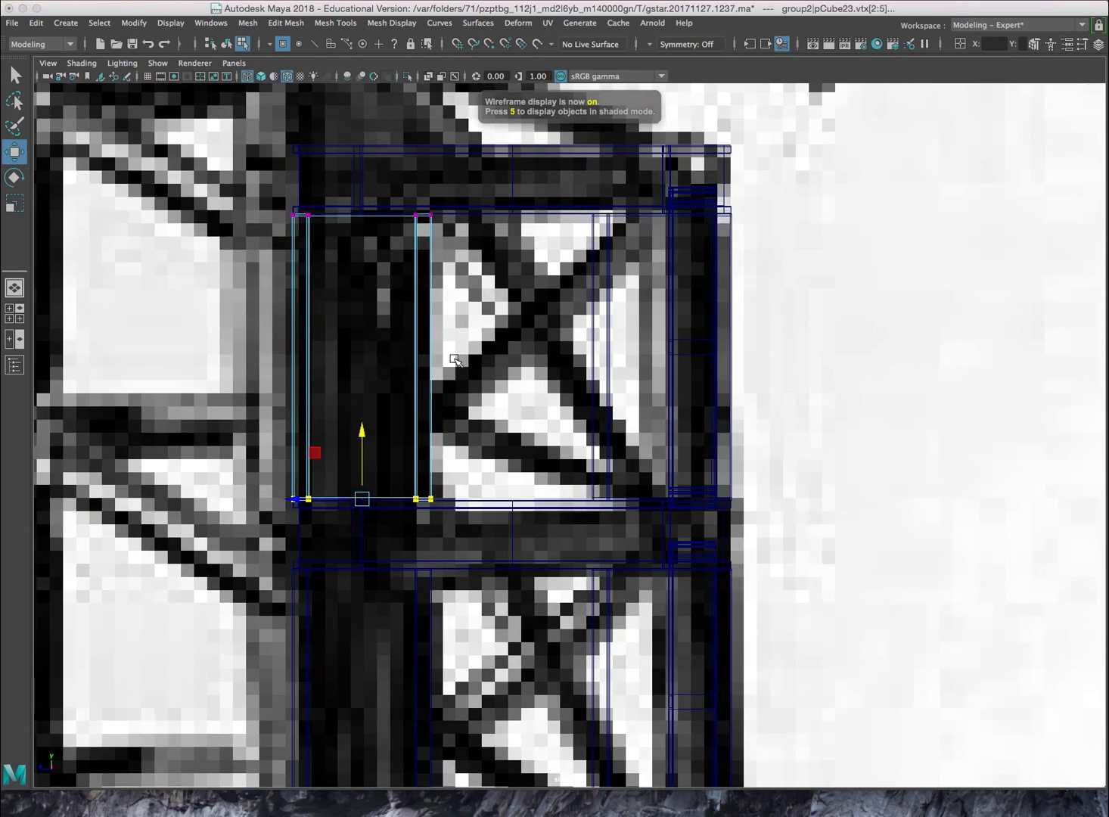
scroll(429, 453, "down", 10)
middle_click_drag(523, 779, 489, 511, "alt")
scroll(489, 512, "up", 3)
middle_click_drag(548, 408, 519, 520, "alt")
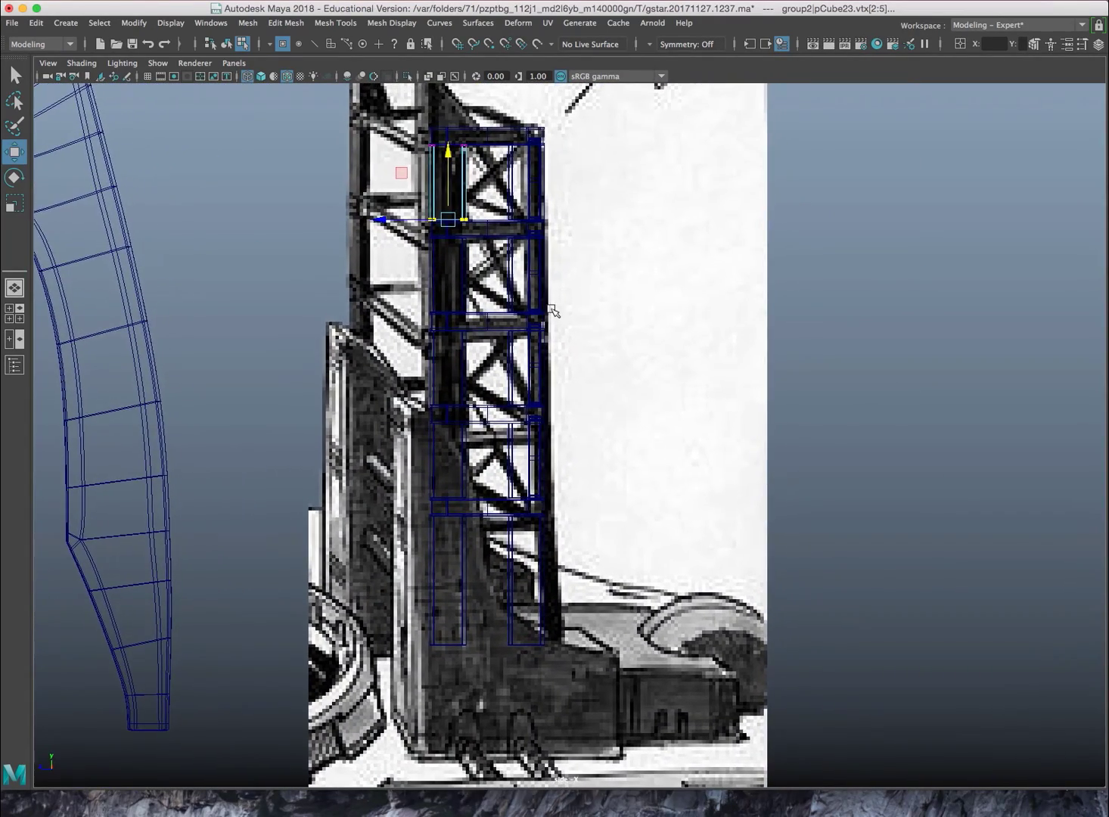
scroll(542, 231, "up", 2)
middle_click_drag(525, 101, 514, 254, "alt")
scroll(513, 246, "up", 2)
key("super+z")
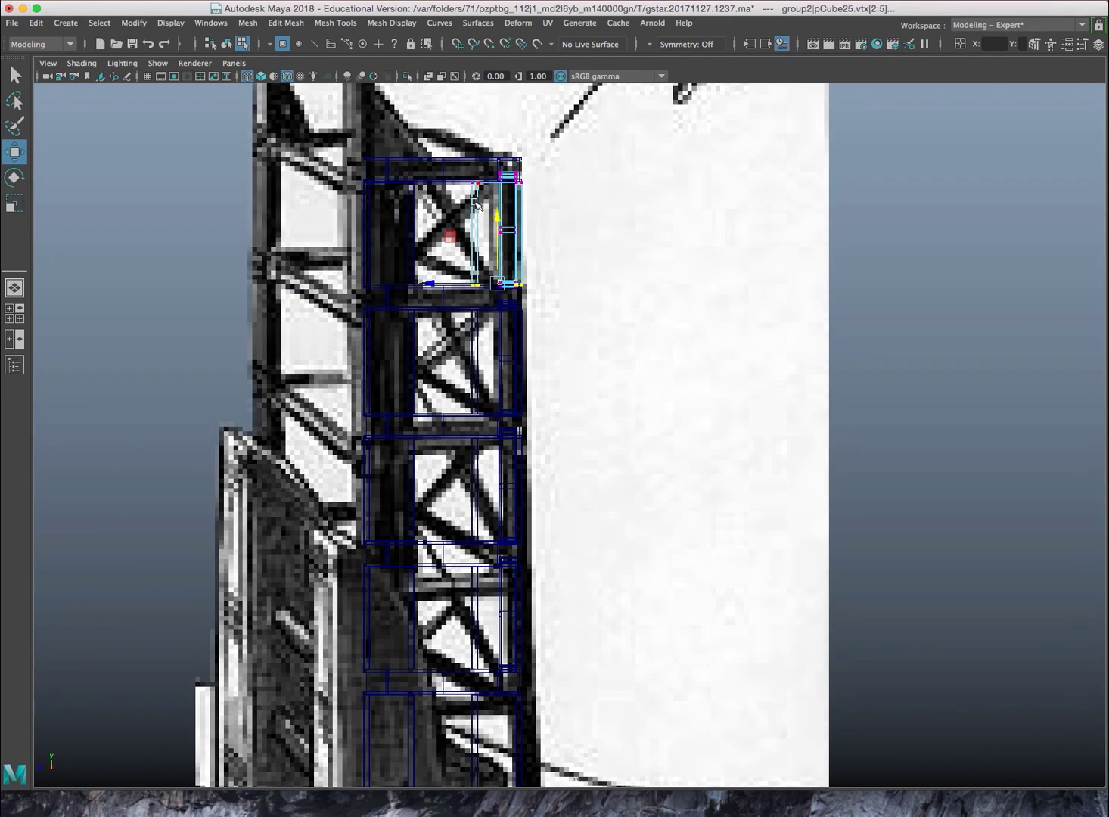
key("super+z")
middle_click_drag(507, 408, 502, 345, "alt")
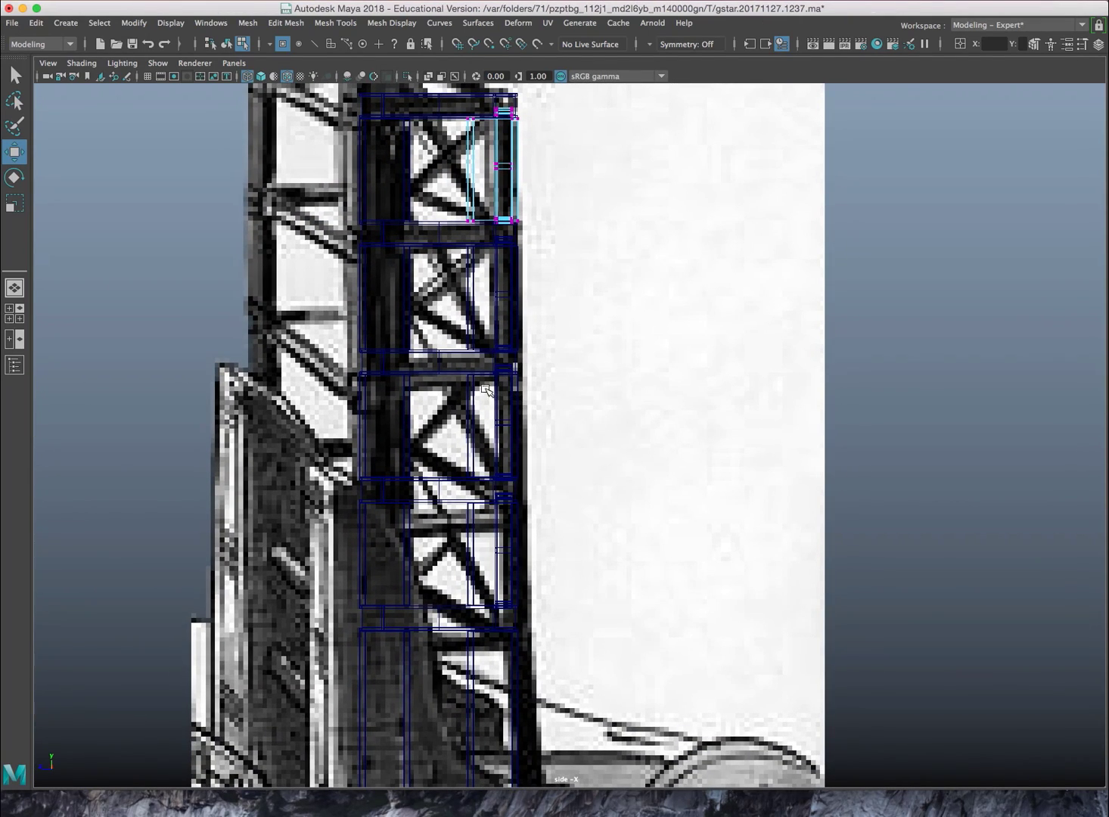
Select the two uprights on the diagonally braced side, away from the rocket, as whole objects in all five tower sections
key("space")
key("space")
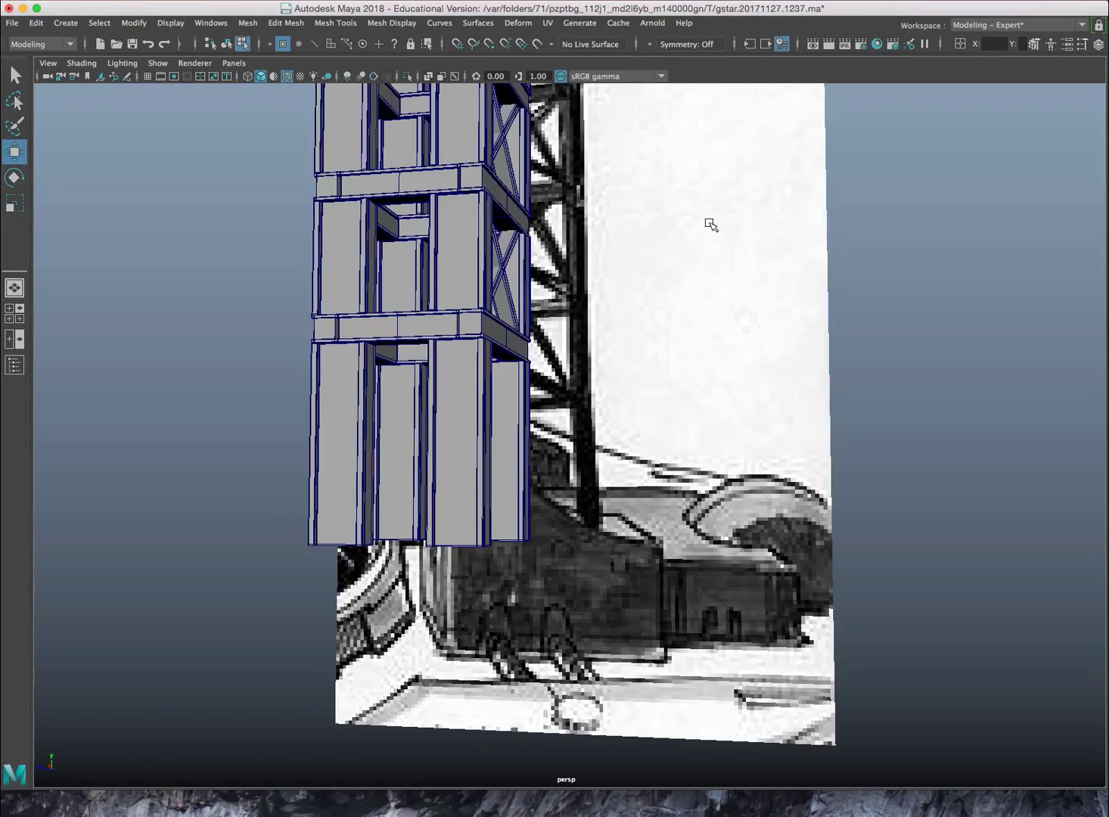
scroll(713, 231, "up", 3)
middle_click_drag(488, 199, 502, 319, "alt")
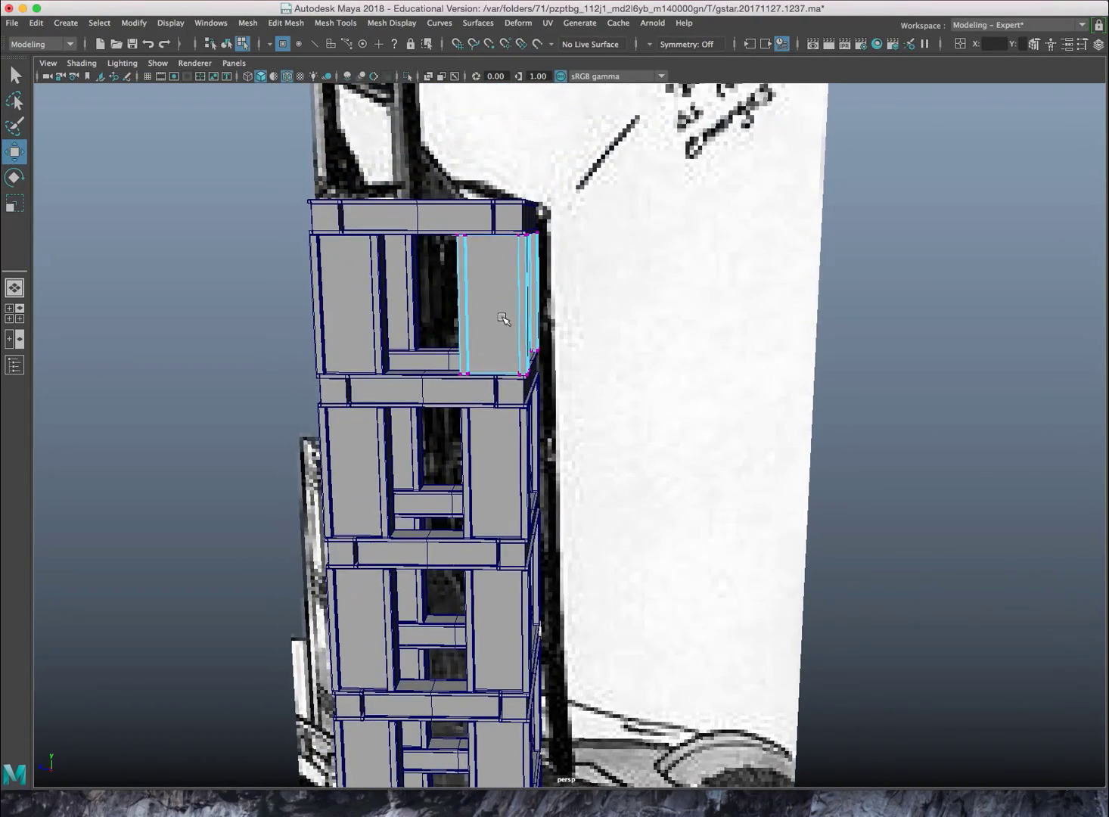
right_click_drag(487, 270, 556, 248)
left_click(519, 258)
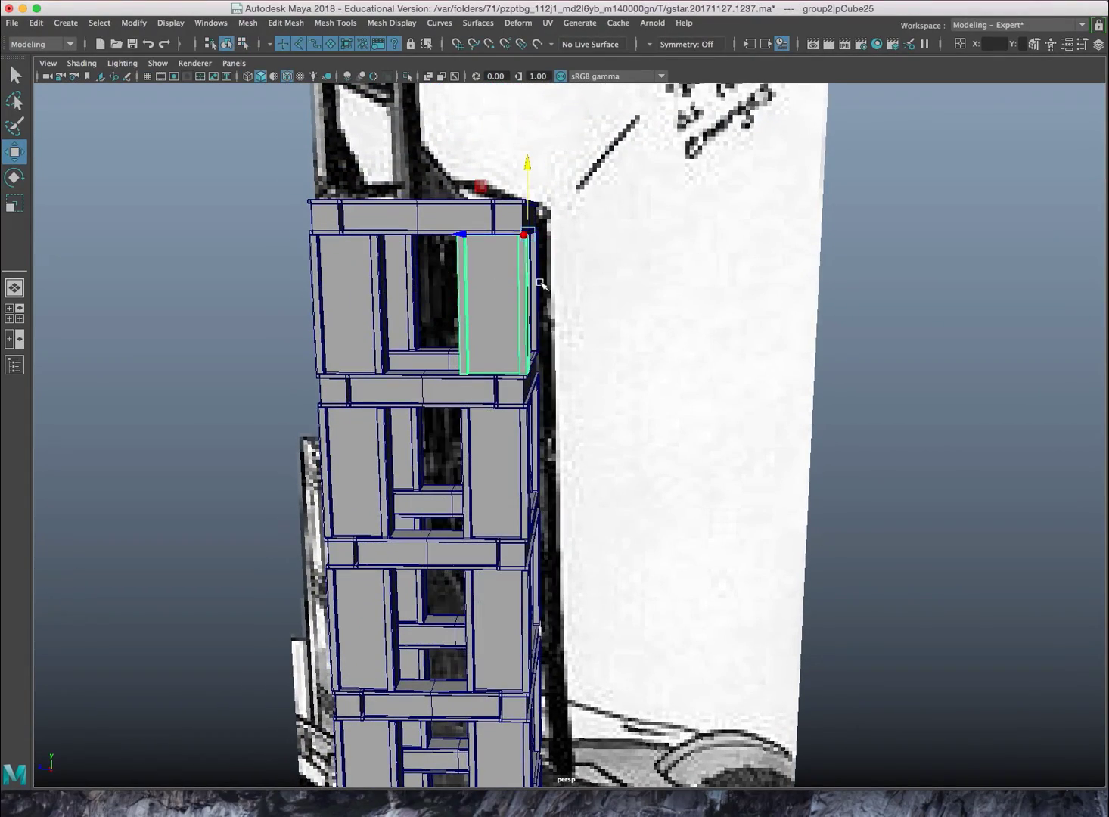
left_click_drag(519, 257, 509, 279, "alt")
key("ctrl+d")
middle_click_drag(509, 279, 434, 445)
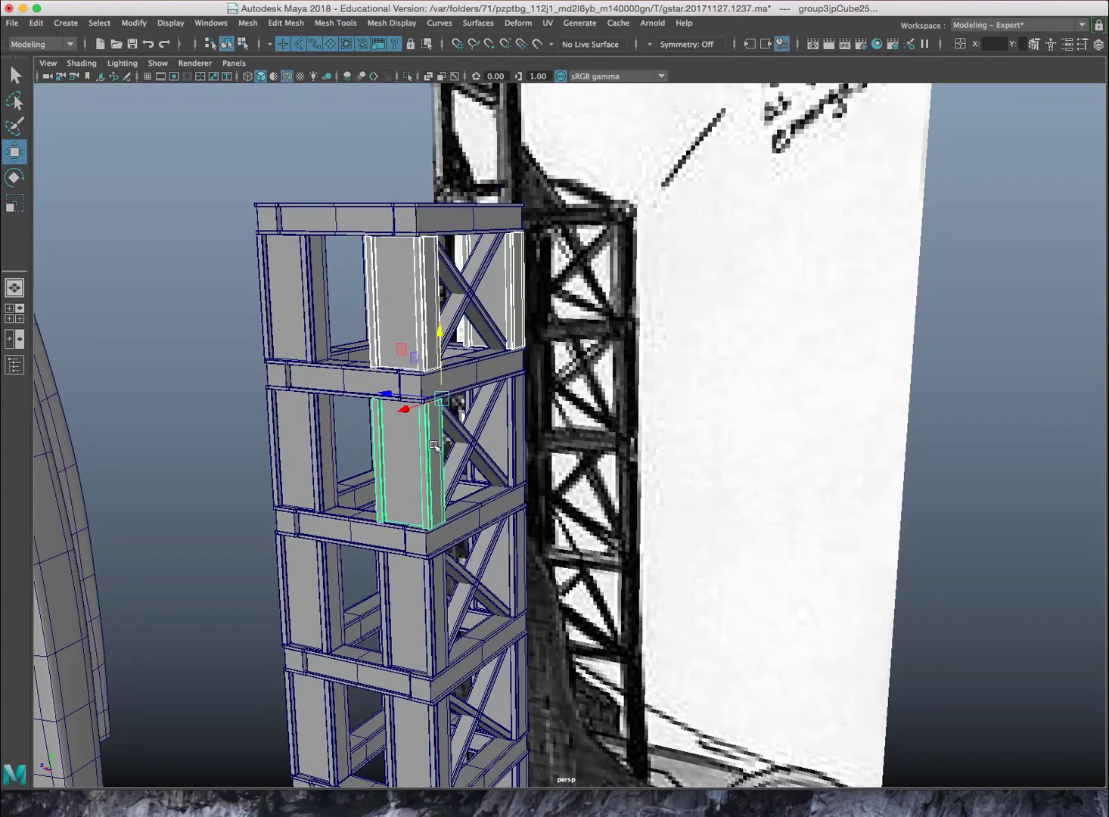
left_click(513, 433, "shift")
middle_click_drag(507, 493, 514, 415, "alt")
left_click(444, 502, "shift")
left_click(527, 475, "shift")
middle_click_drag(528, 495, 543, 248, "alt")
left_click(462, 394, "shift")
left_click(463, 506, "shift")
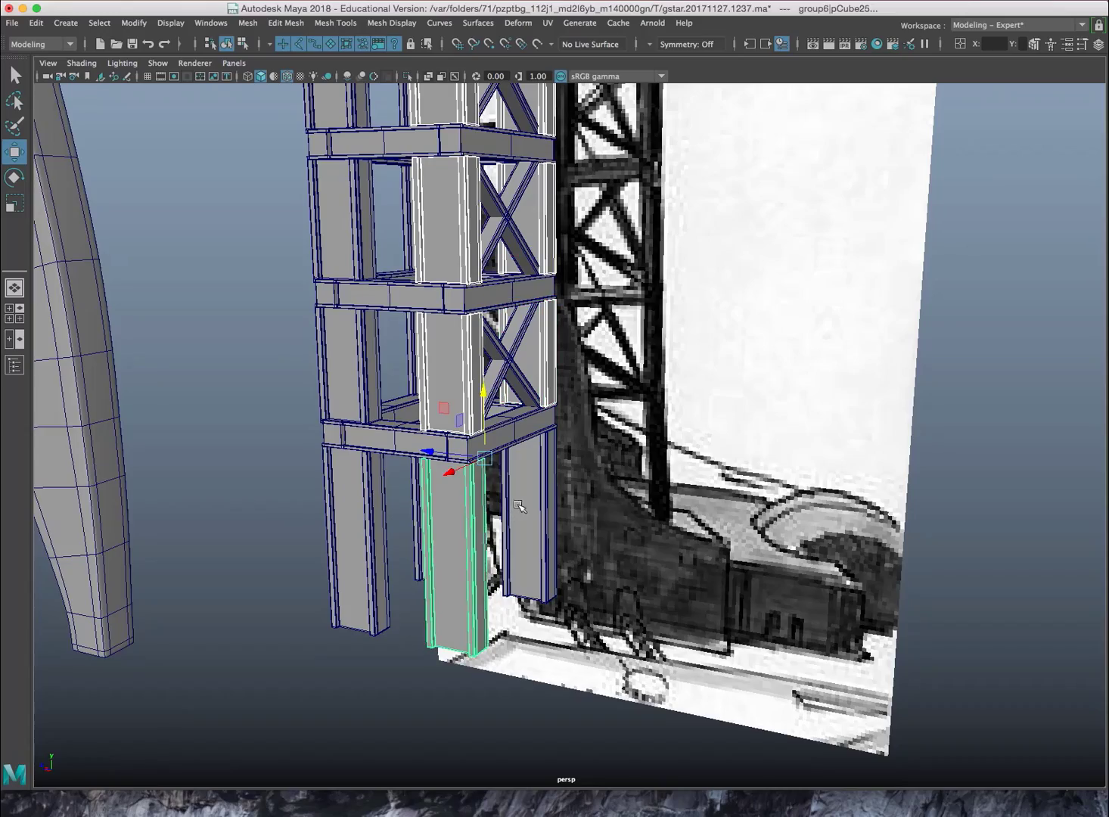
left_click(529, 505, "shift")
right_click_drag(528, 501, 504, 348, "alt")
middle_click_drag(504, 349, 502, 532, "alt")
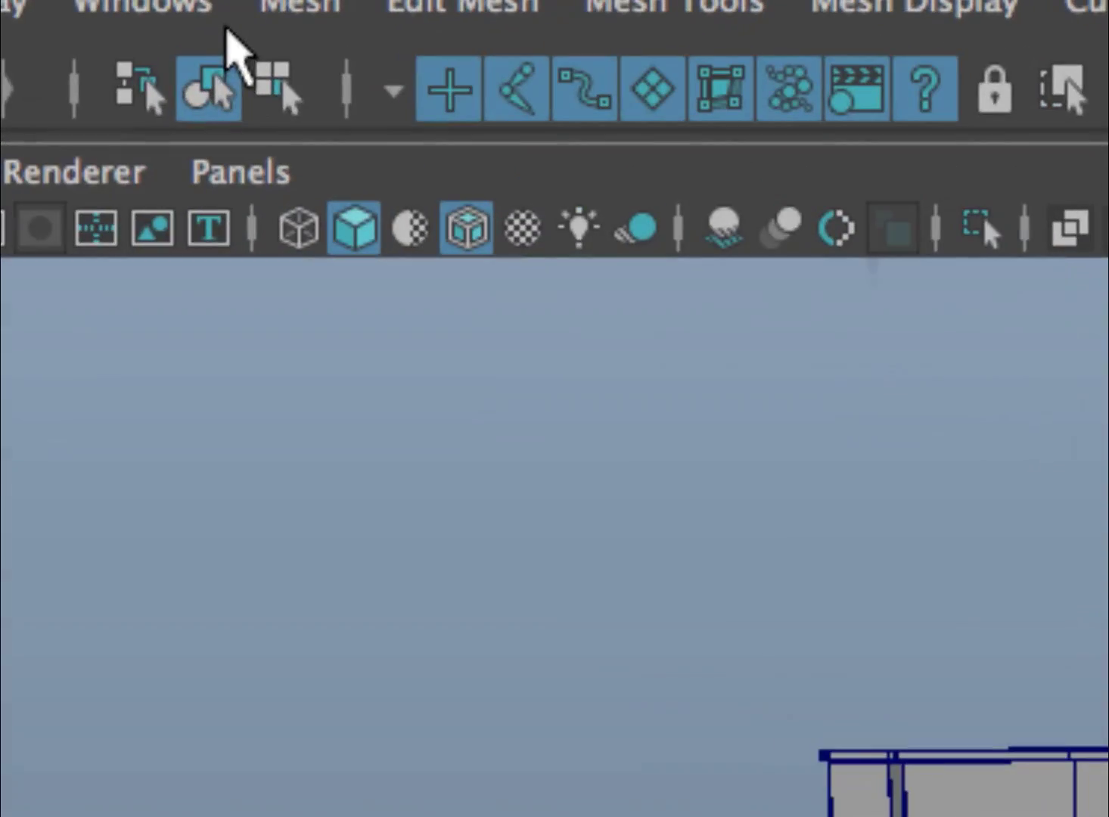
Narrow the selected uprights by moving their inner vertices outward until they match the thin outer column in the reference
left_click(250, 58)
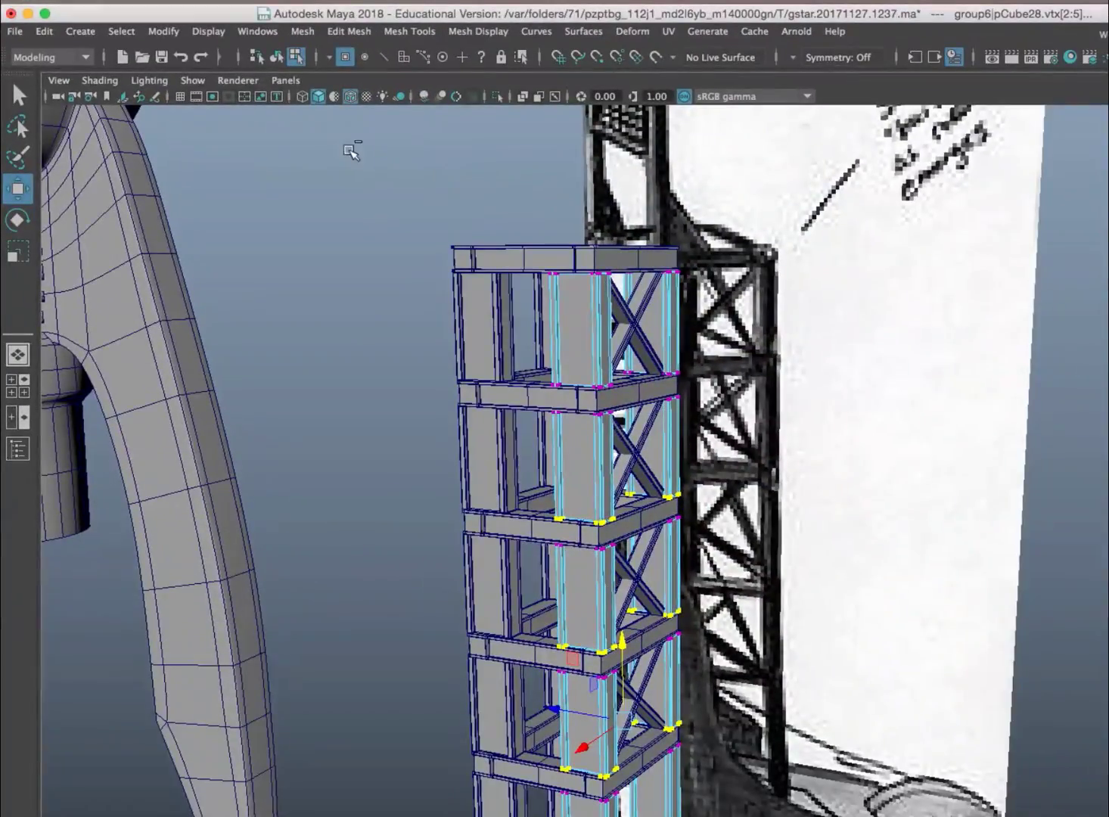
left_click_drag(409, 371, 490, 430, "alt")
scroll(490, 429, "down", 4)
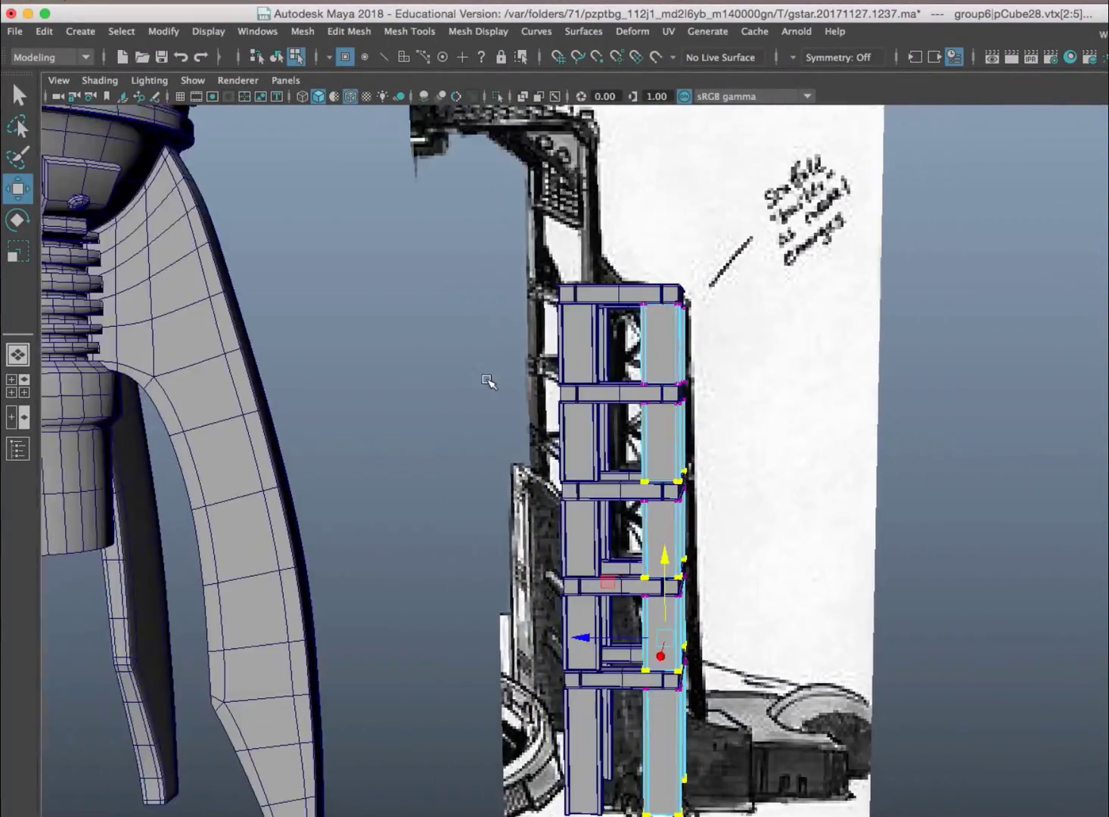
middle_click_drag(489, 383, 477, 325, "alt")
left_click_drag(488, 401, 527, 385, "alt")
middle_click_drag(528, 385, 517, 409, "alt")
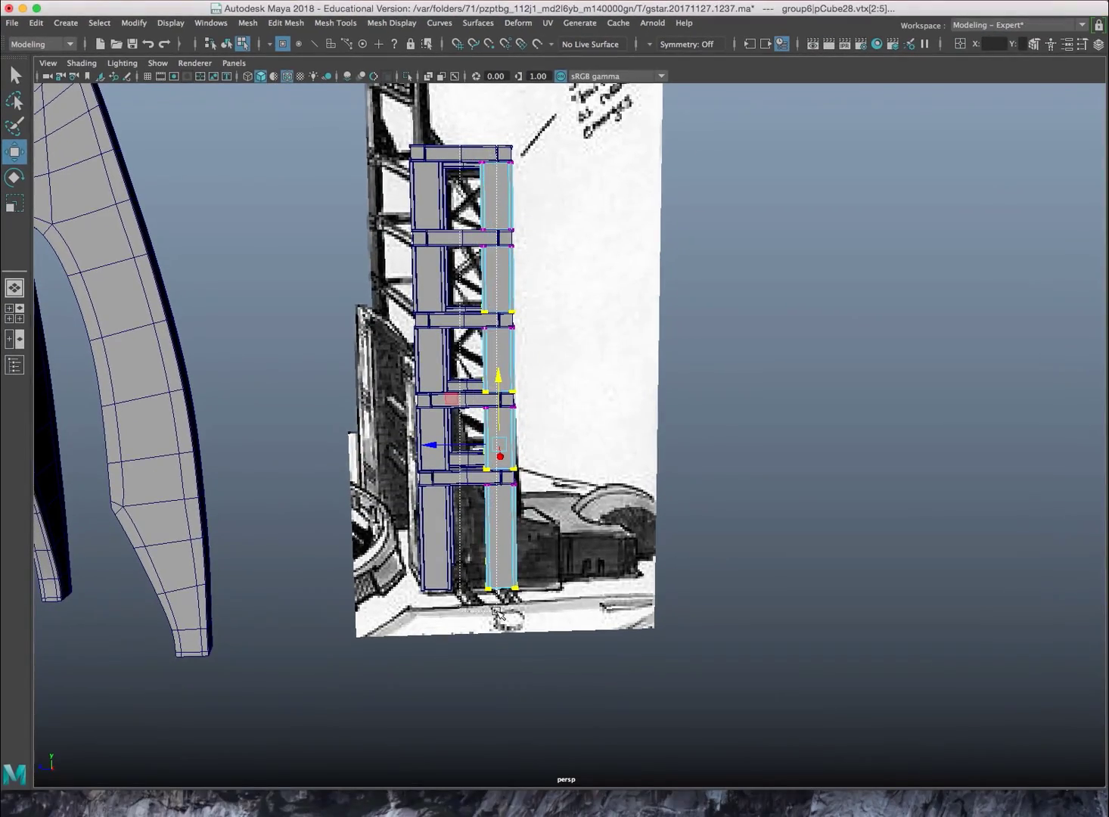
left_click_drag(497, 611, 498, 614)
mouse_move(538, 459)
left_mouse_down("alt")
mouse_move(495, 443)
mouse_move(486, 453)
mouse_move(528, 441)
left_mouse_up("alt")
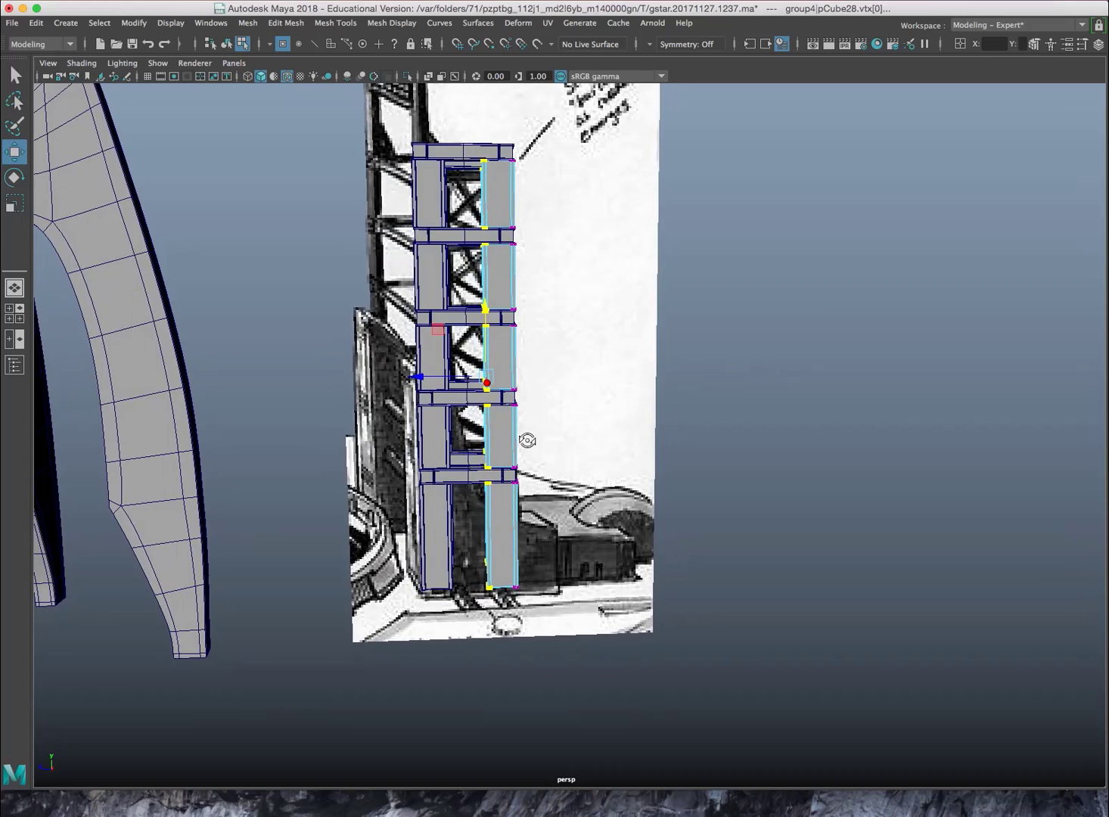
key("space")
key("space")
scroll(715, 559, "up", 5)
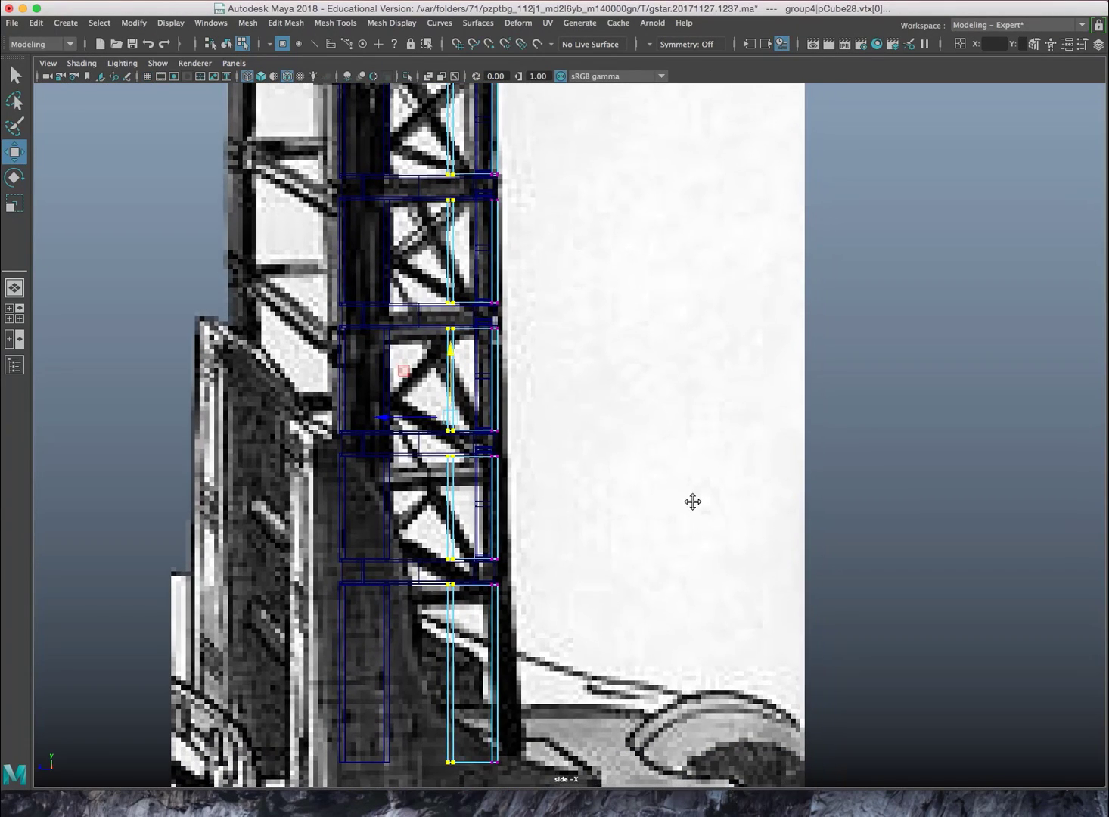
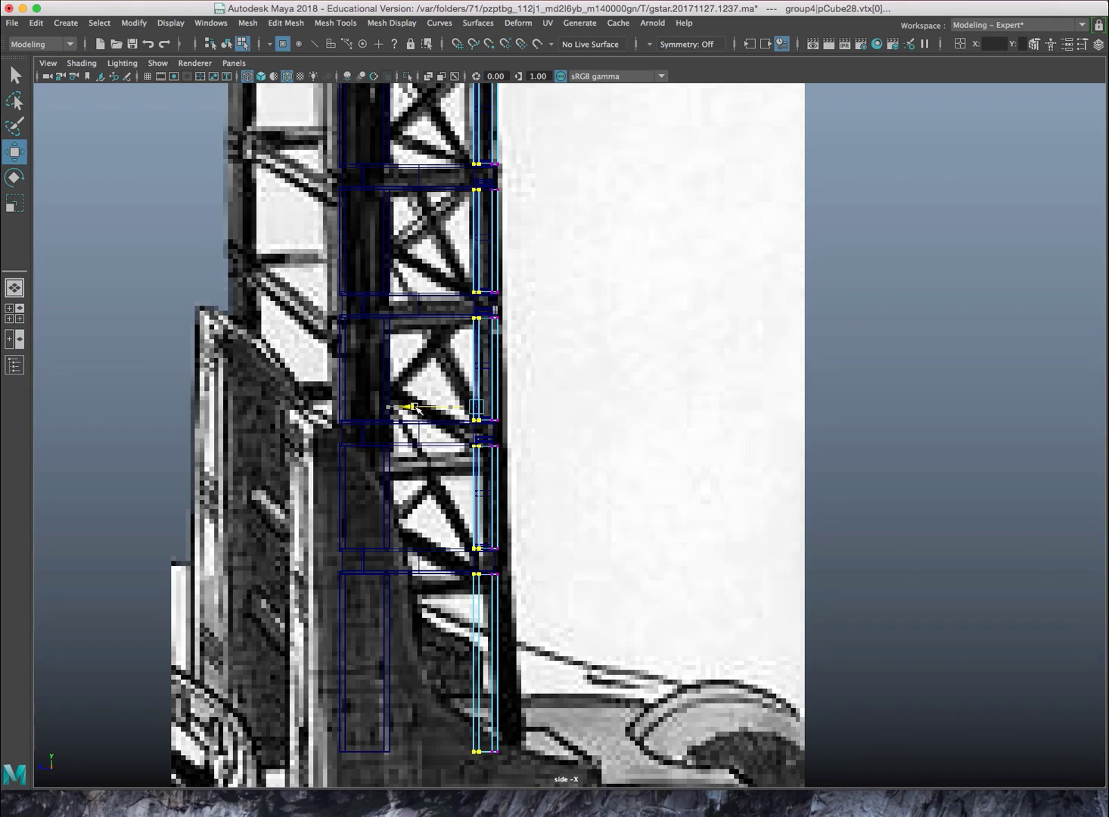
scroll(415, 409, "down", 5)
Return to whole-object selection and clear the selection on the narrowed uprights
key("space")
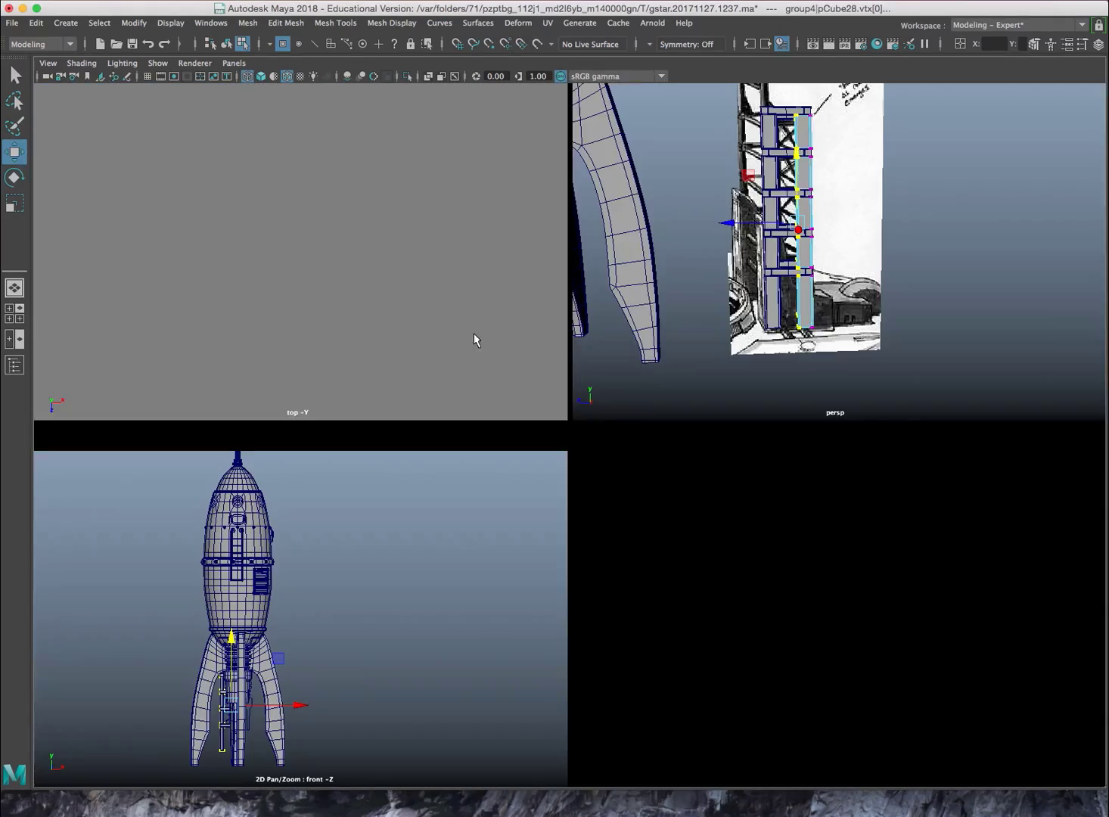
key("space")
left_click_drag(726, 239, 490, 200, "alt")
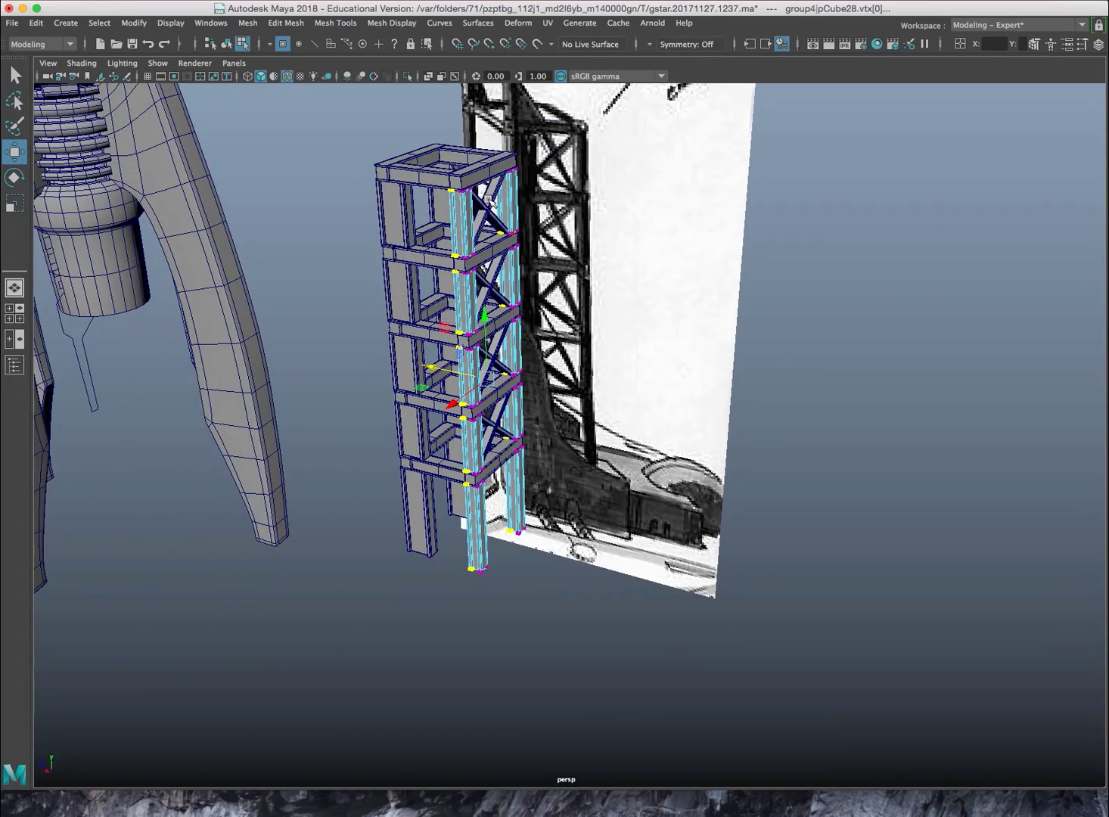
right_click_drag(454, 175, 541, 155)
left_click_drag(541, 155, 704, 379, "alt")
left_click(691, 372)
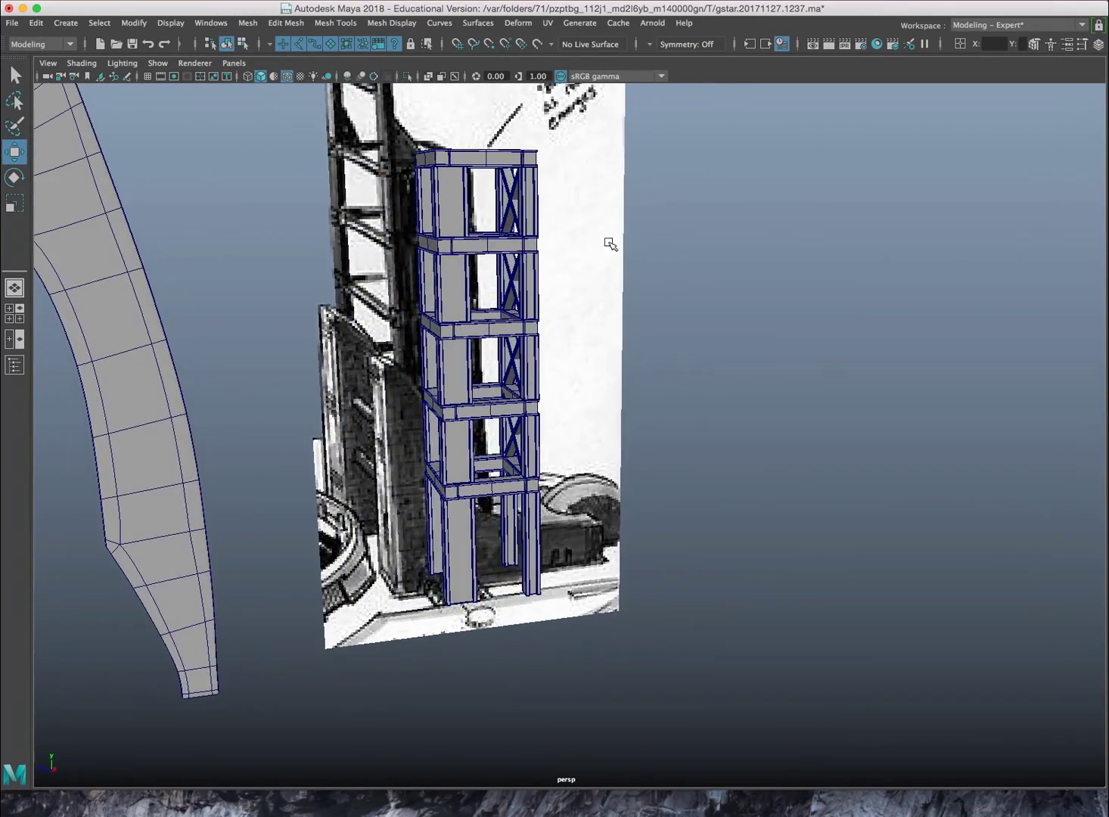
Duplicate a narrowed upright of the top section and stand the separate copy on the tower's top frame
middle_click_drag(610, 243, 678, 356, "alt")
scroll(679, 356, "up", 5)
left_click_drag(650, 277, 603, 284, "alt")
middle_click_drag(605, 291, 720, 425, "alt")
left_click(748, 364)
left_click_drag(721, 425, 715, 214, "alt")
key("super+d")
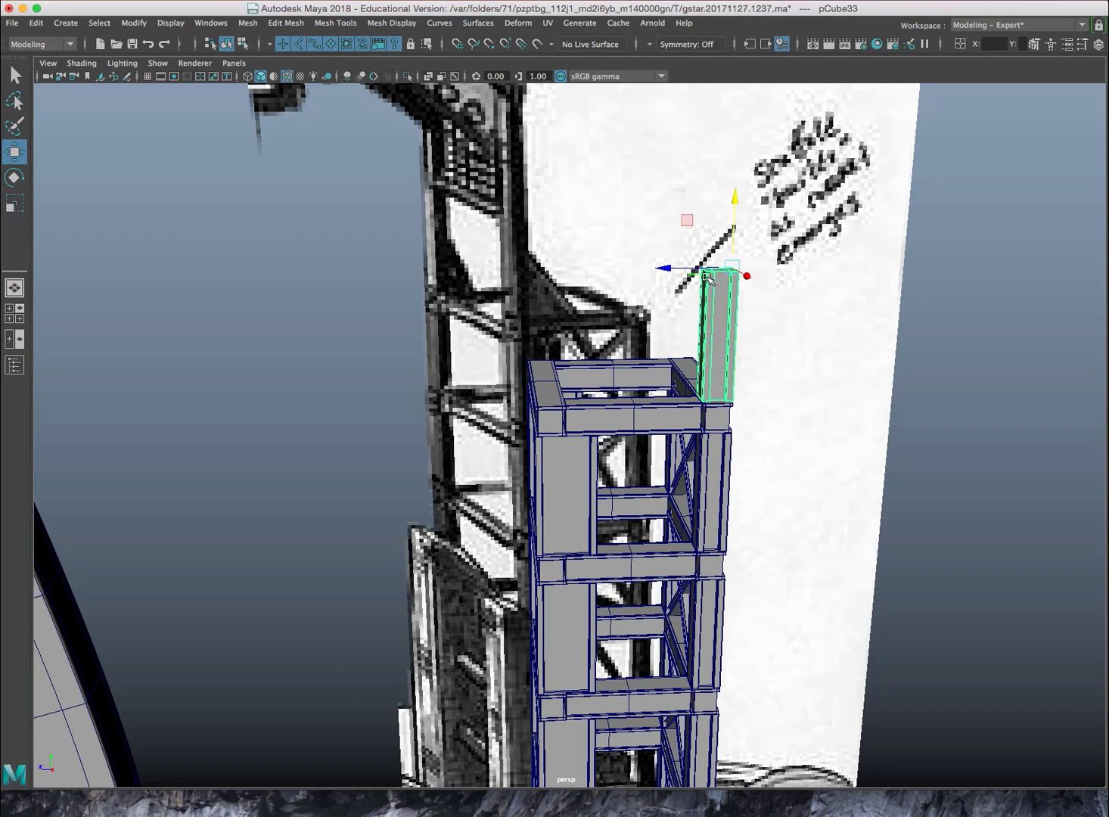
Slide the copied upright across the top frame to the rocket-side corner and check its position against the reference mast
left_click_drag(664, 268, 532, 263)
scroll(533, 283, "up", 5)
middle_click_drag(532, 262, 545, 401, "alt")
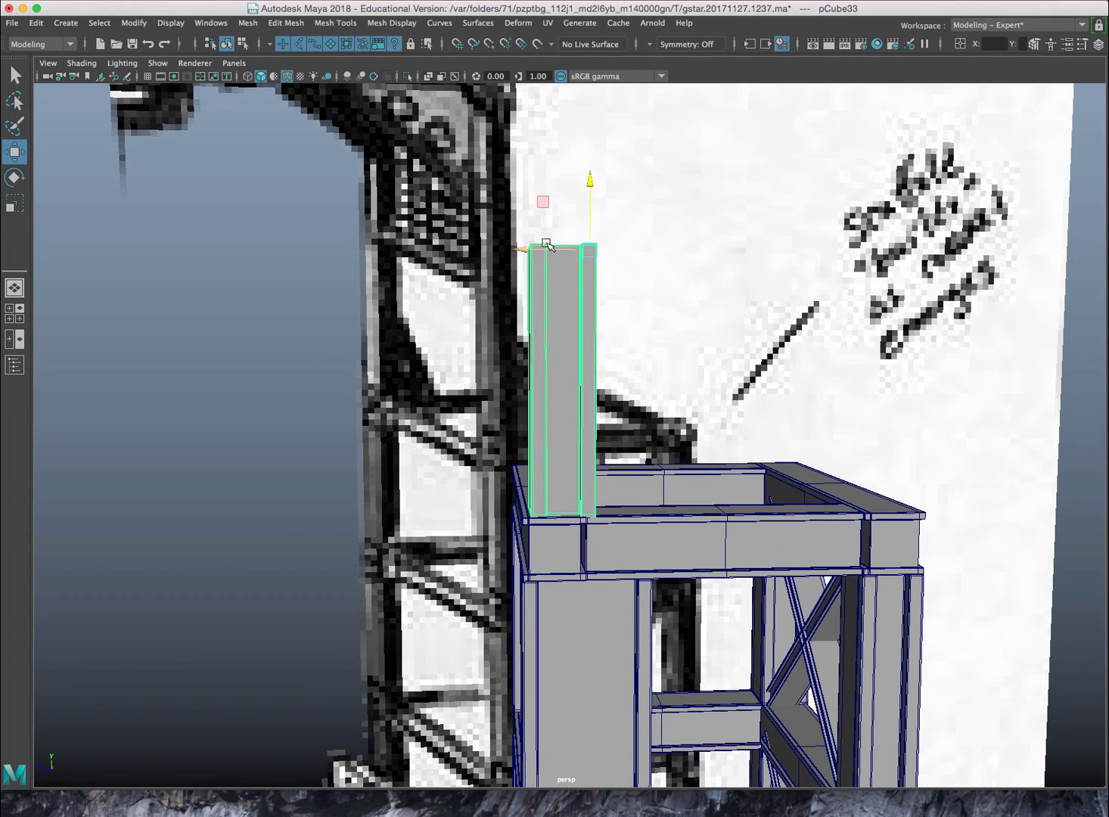
left_click_drag(548, 248, 537, 249)
scroll(537, 249, "down", 3)
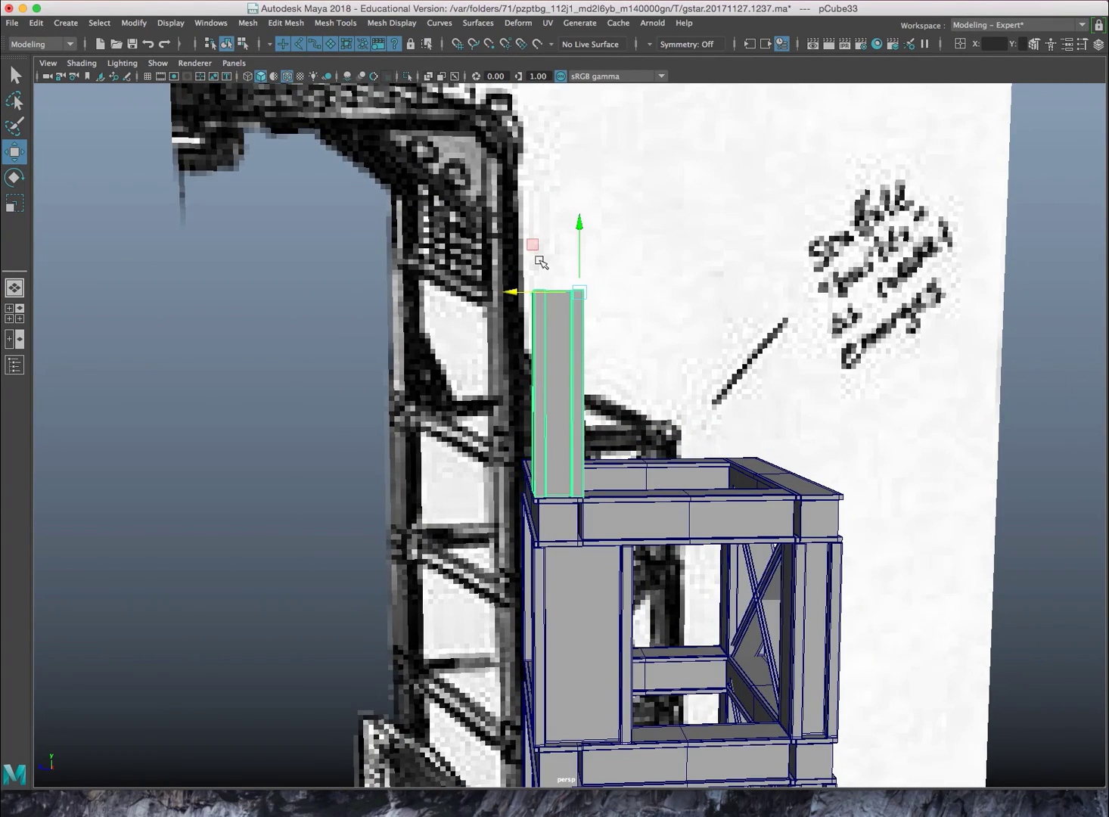
key("space")
key("space")
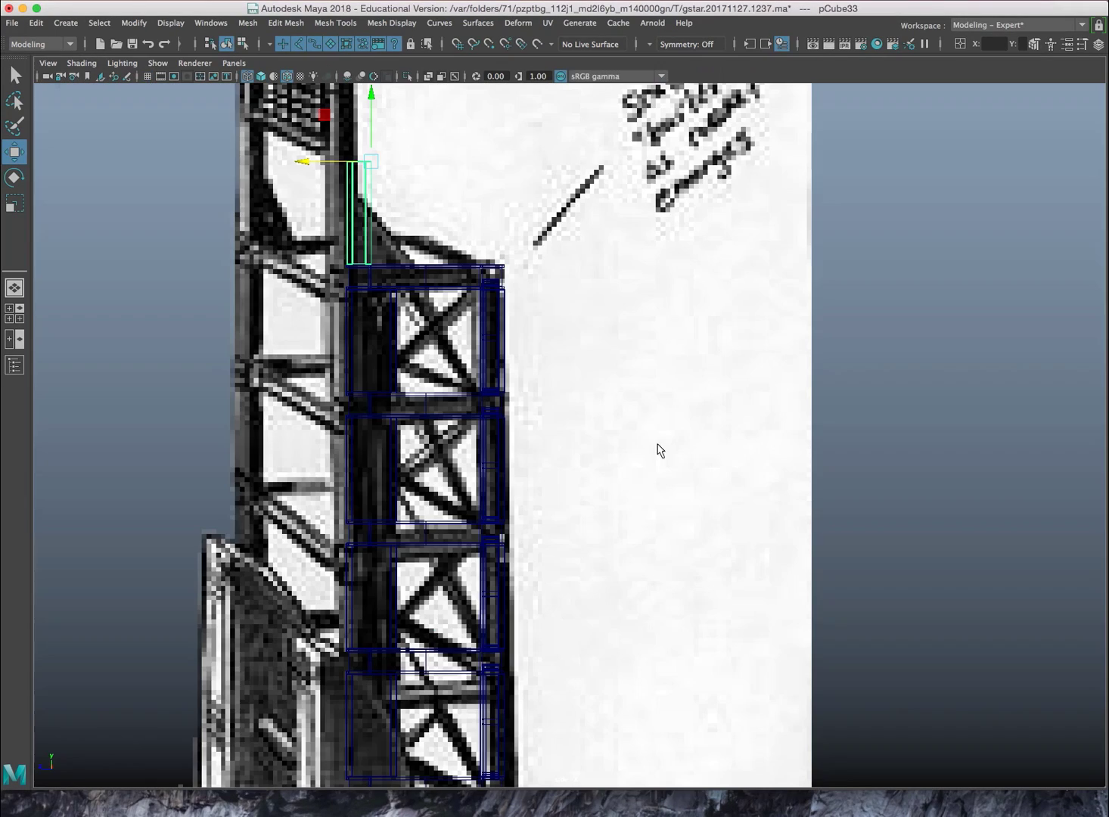
middle_click_drag(515, 325, 592, 384, "alt")
scroll(641, 426, "up", 5)
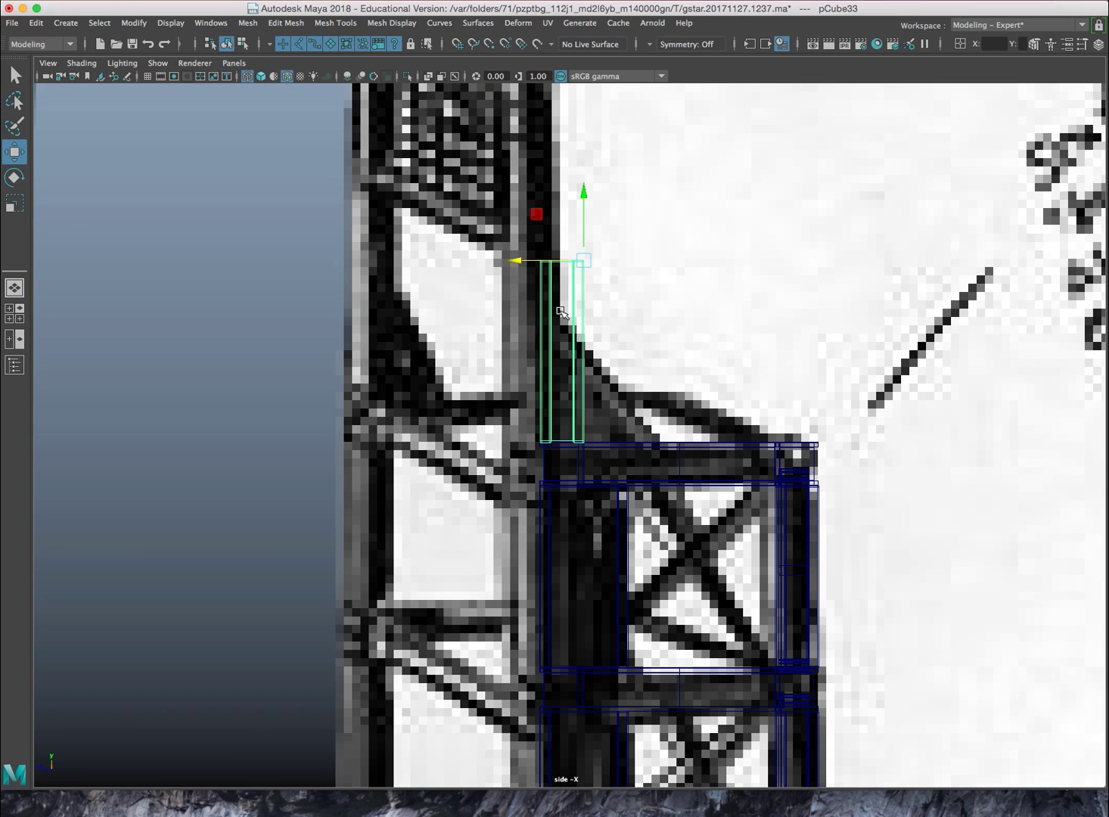
Raise the copied upright's top vertices to just below the reference arm, and return to whole-object selection
mouse_move(560, 312)
middle_mouse_down("alt")
mouse_move(537, 284)
mouse_move(539, 302)
middle_mouse_up("alt")
right_click(542, 327)
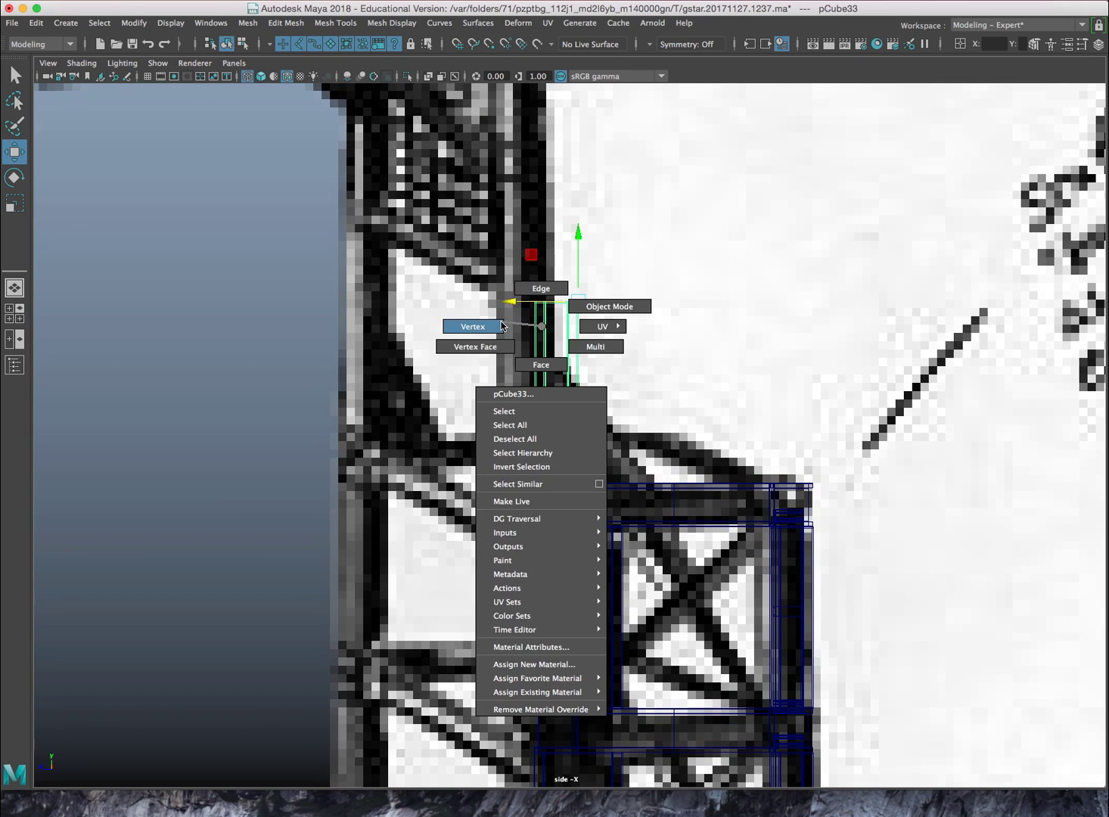
right_click_drag(502, 327, 495, 325)
left_click_drag(470, 226, 619, 322)
middle_click_drag(617, 318, 600, 467, "alt")
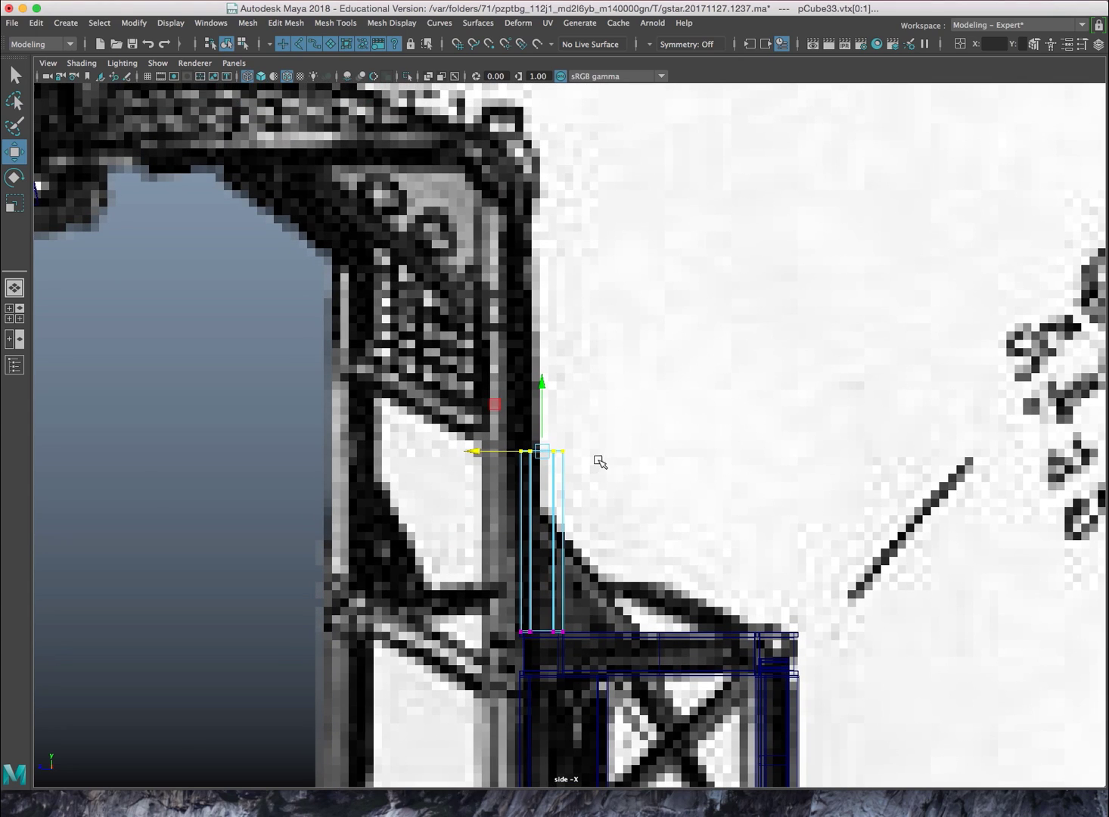
left_click_drag(543, 385, 529, 145)
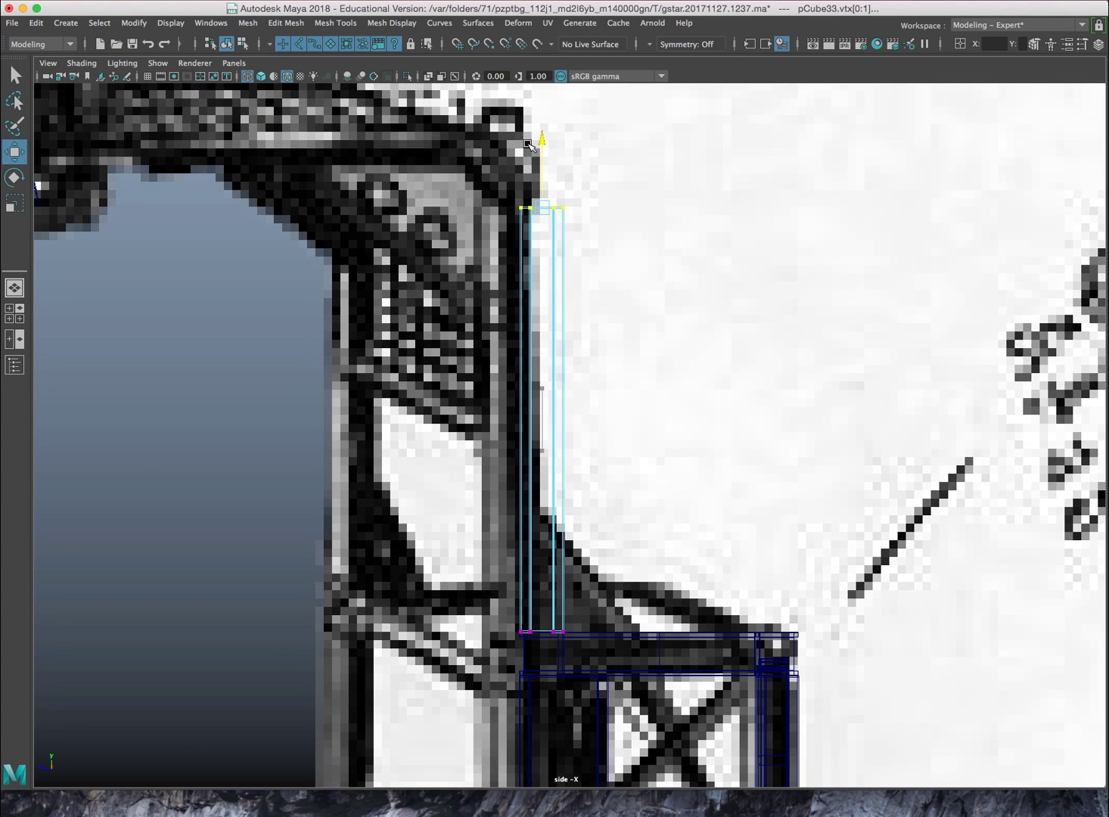
middle_click_drag(519, 225, 506, 345, "alt")
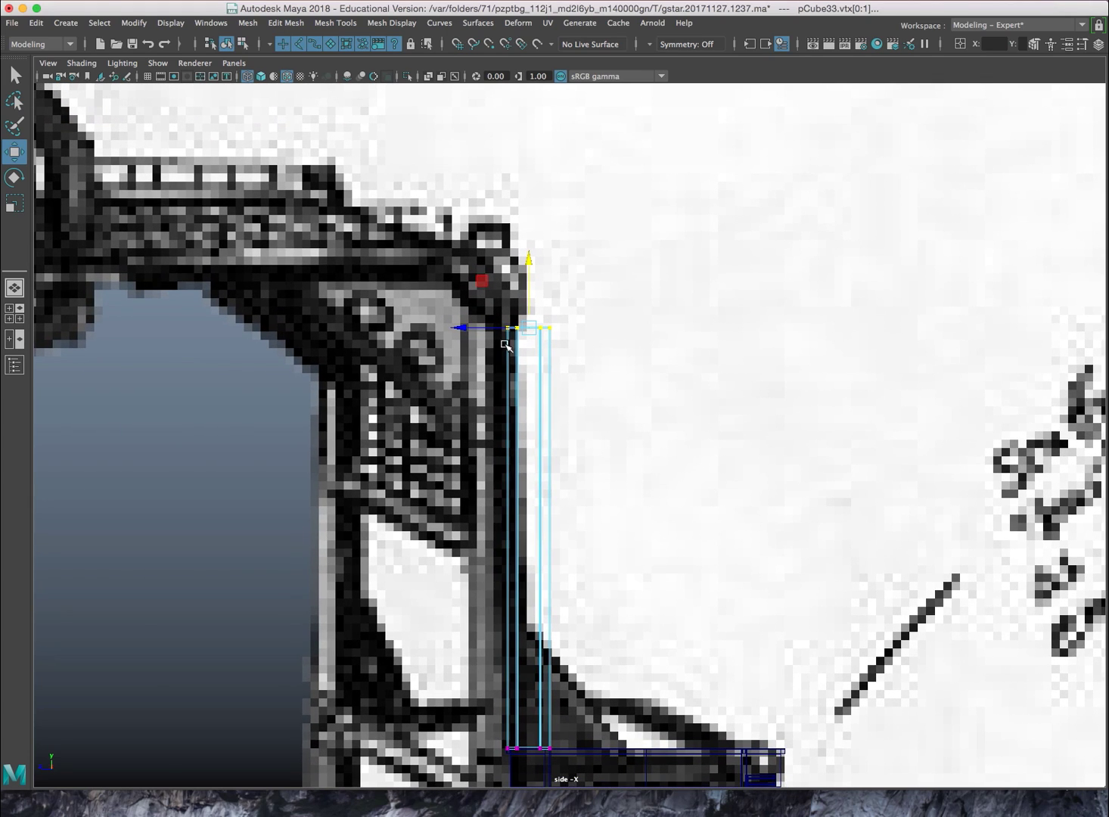
mouse_move(511, 366)
right_mouse_down()
mouse_move(533, 348)
mouse_move(538, 364)
right_mouse_up()
Show the model shaded and select all the top faces of the lengthened upright
key("5")
scroll(526, 377, "up", 2)
middle_click_drag(524, 378, 610, 452, "alt")
scroll(610, 450, "up", 5)
middle_click_drag(554, 275, 551, 366, "alt")
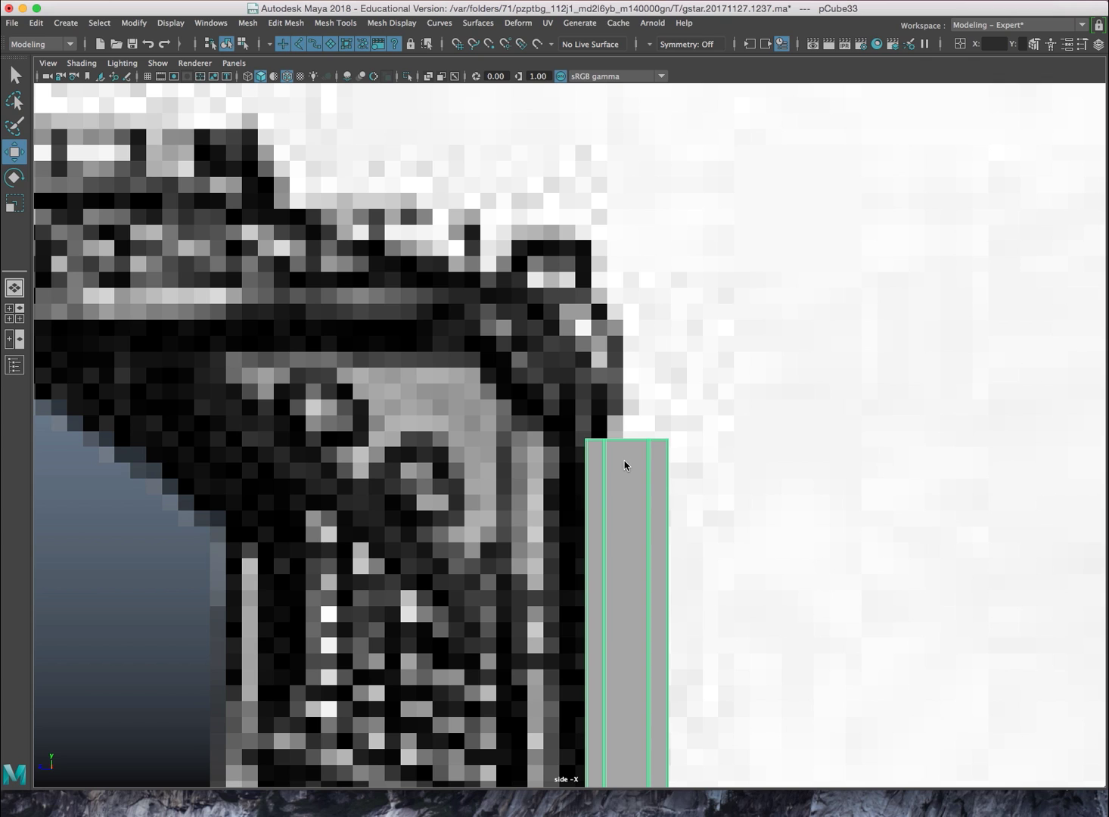
right_click_drag(624, 420, 620, 453)
scroll(577, 441, "up", 8)
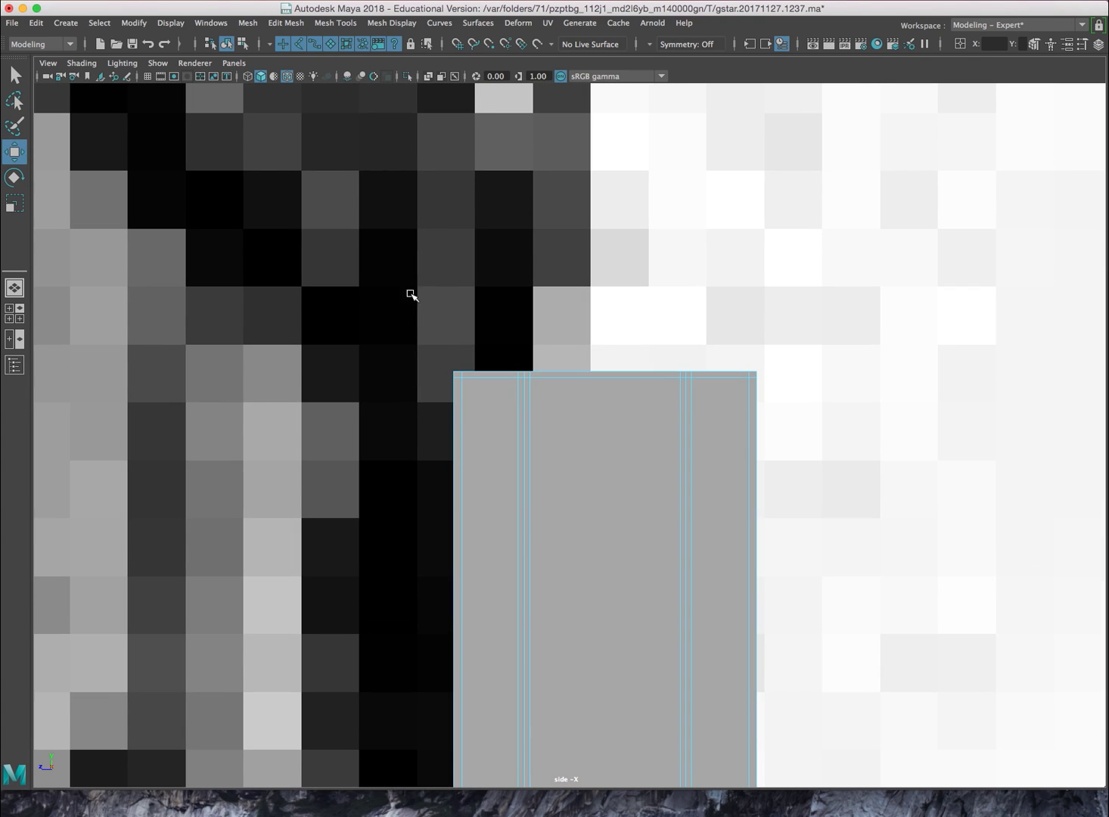
left_click_drag(368, 276, 795, 375)
scroll(348, 375, "up", 3)
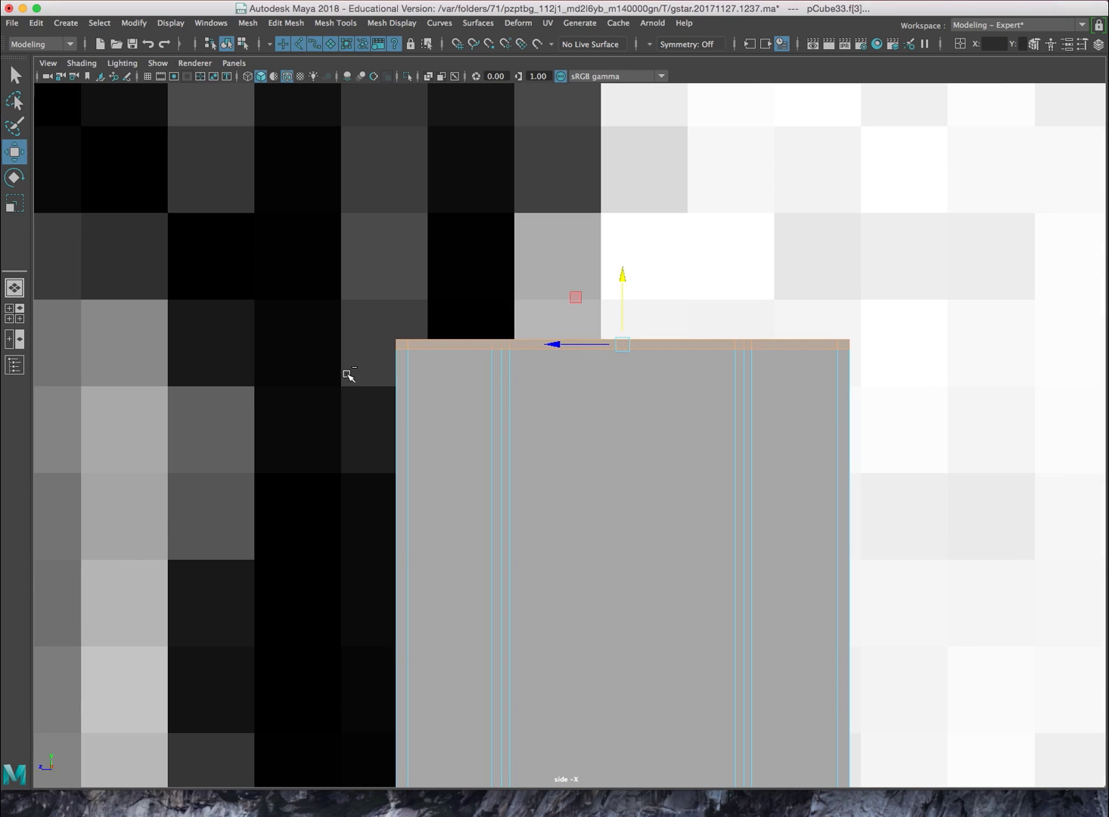
Inspect the upright's selected top faces in perspective from several angles
key("space")
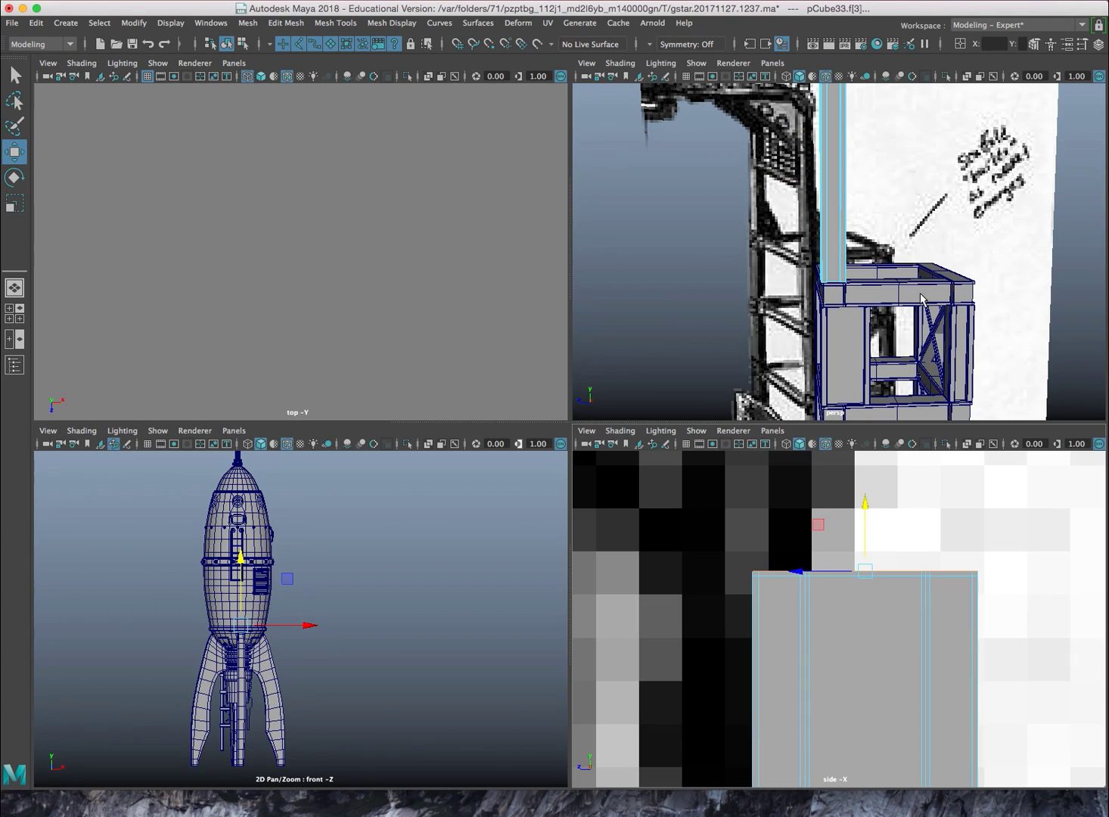
key("space")
key("f")
scroll(550, 366, "down", 5)
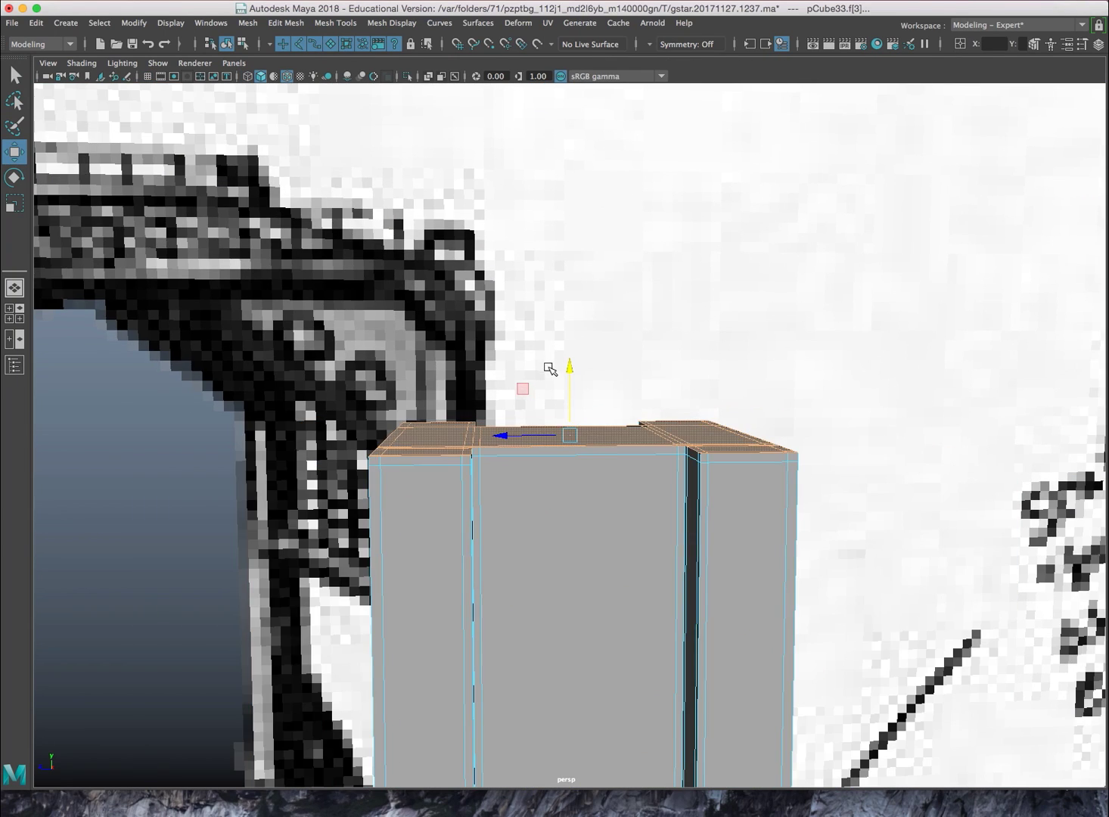
left_click_drag(550, 367, 544, 384, "alt")
scroll(545, 394, "up", 5)
scroll(544, 409, "down", 5)
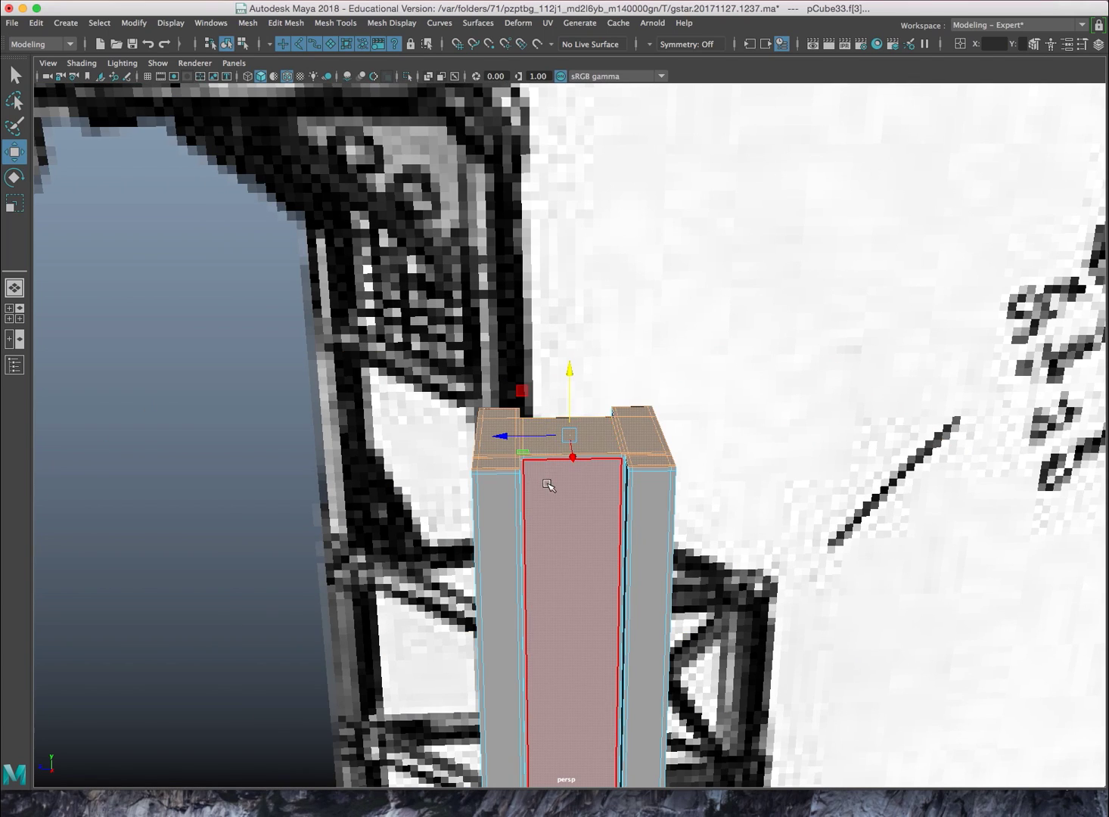
scroll(549, 461, "up", 3)
scroll(541, 467, "up", 3)
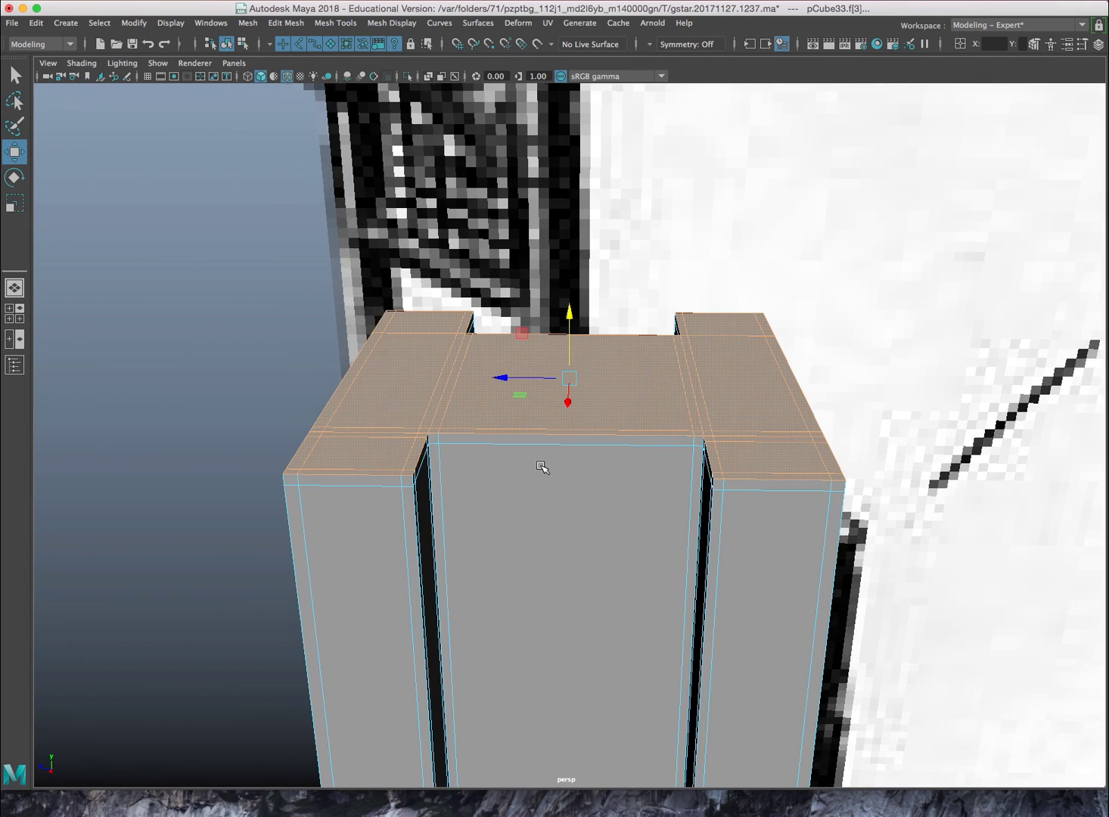
left_click_drag(542, 467, 553, 451, "alt")
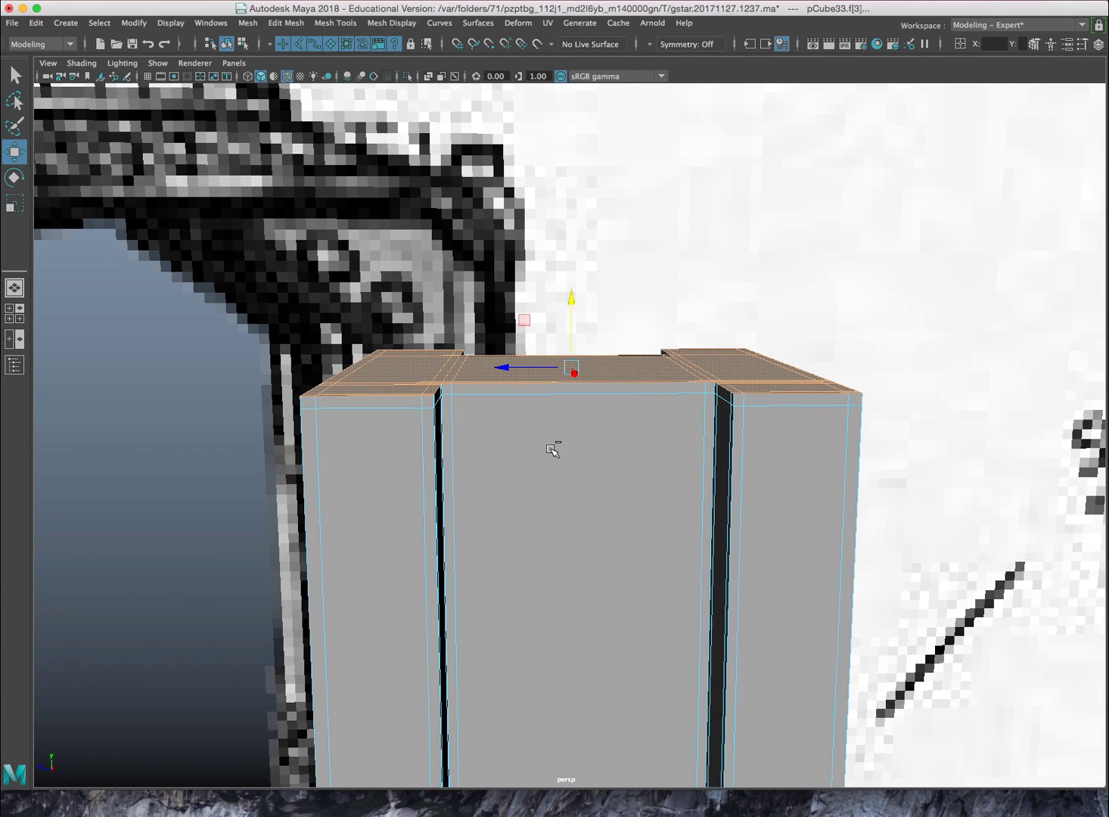
Extrude the upright's top faces with a Local Translate Z of 0.195 and shift them toward the rocket to form a slanted bend
left_click(602, 413)
key("ctrl+e")
scroll(602, 405, "down", 3)
key("space")
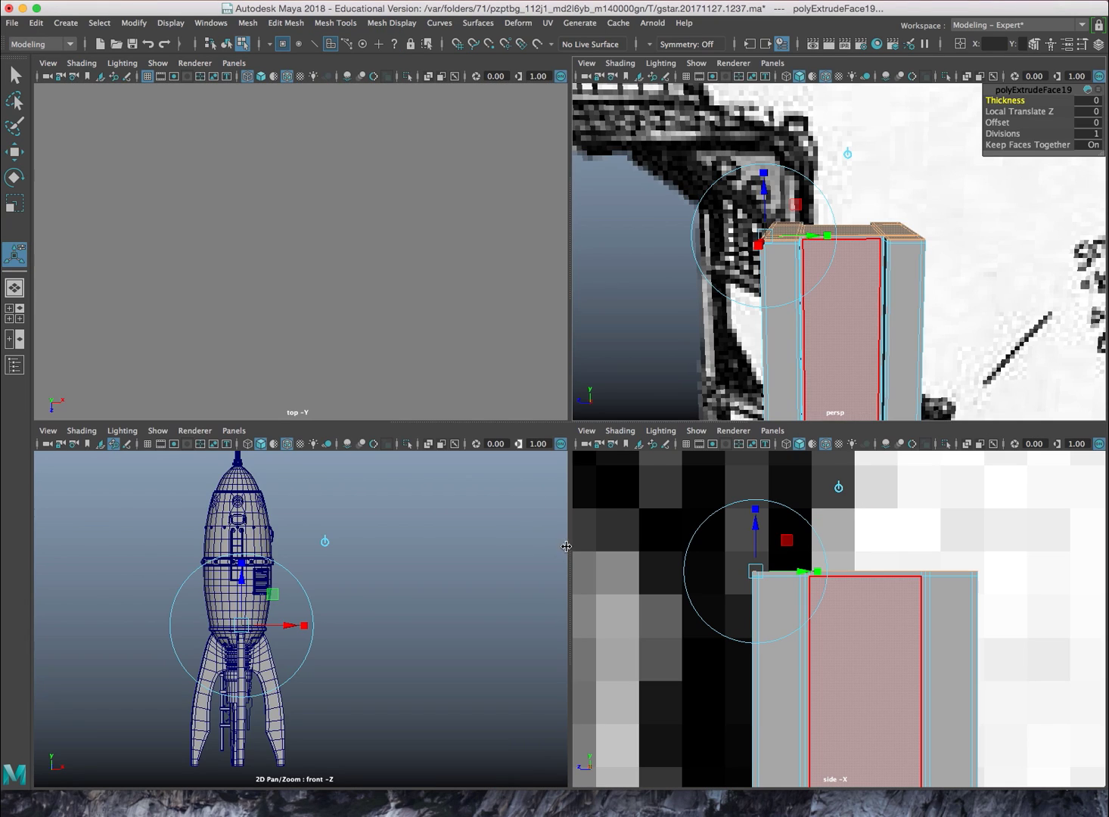
key("space")
scroll(695, 502, "down", 3)
scroll(639, 441, "up", 5)
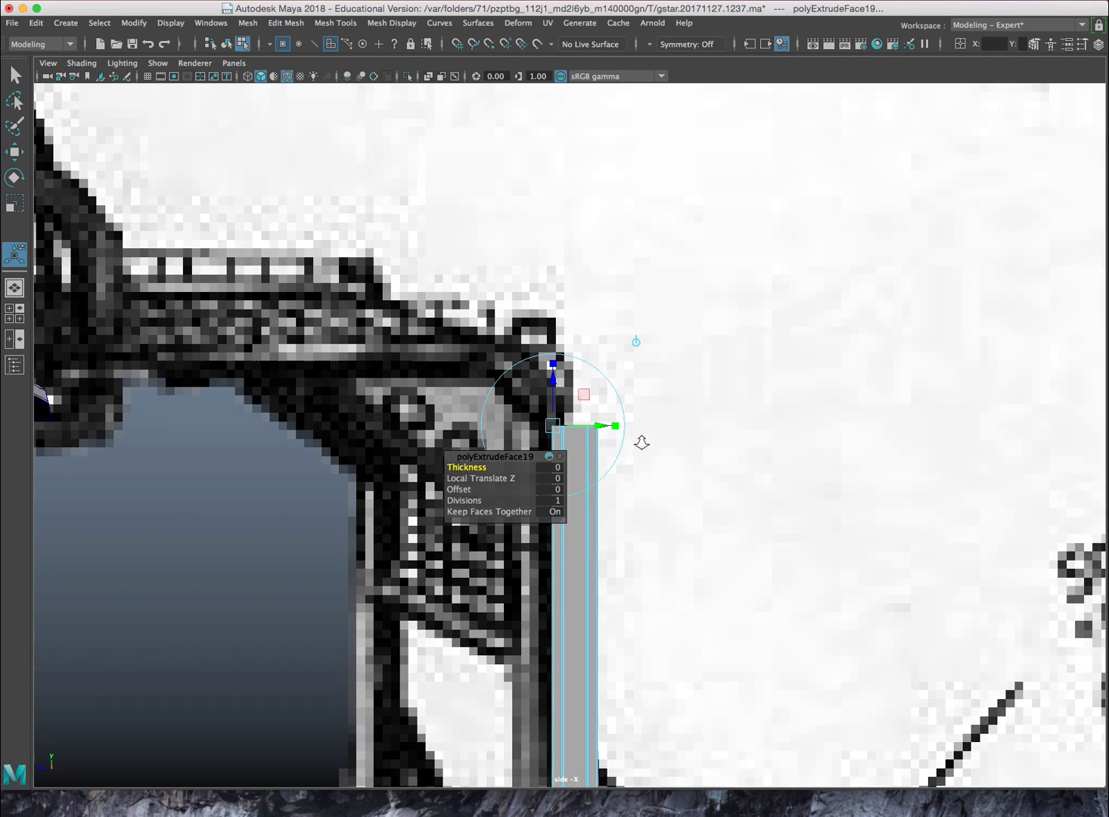
scroll(575, 398, "up", 1)
left_click_drag(540, 378, 517, 330)
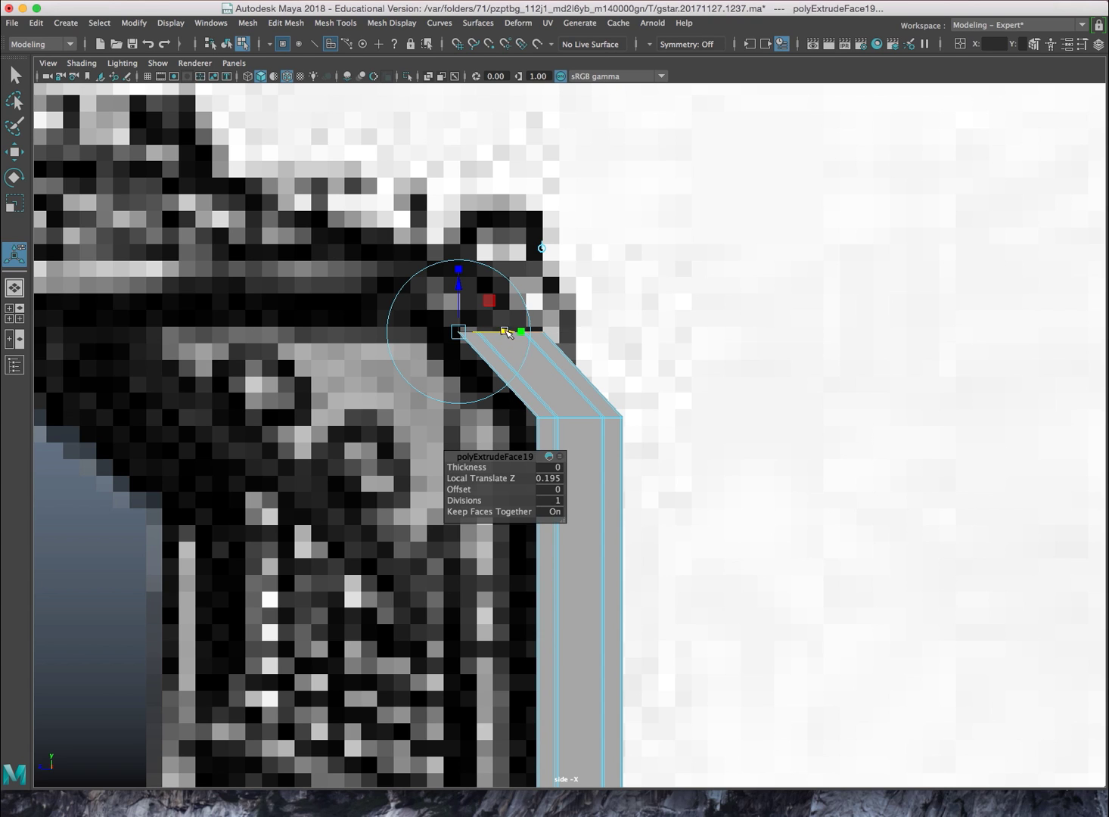
Extrude the slanted end again and move it up and toward the rocket along the same diagonal
middle_click_drag(547, 394, 579, 376, "alt")
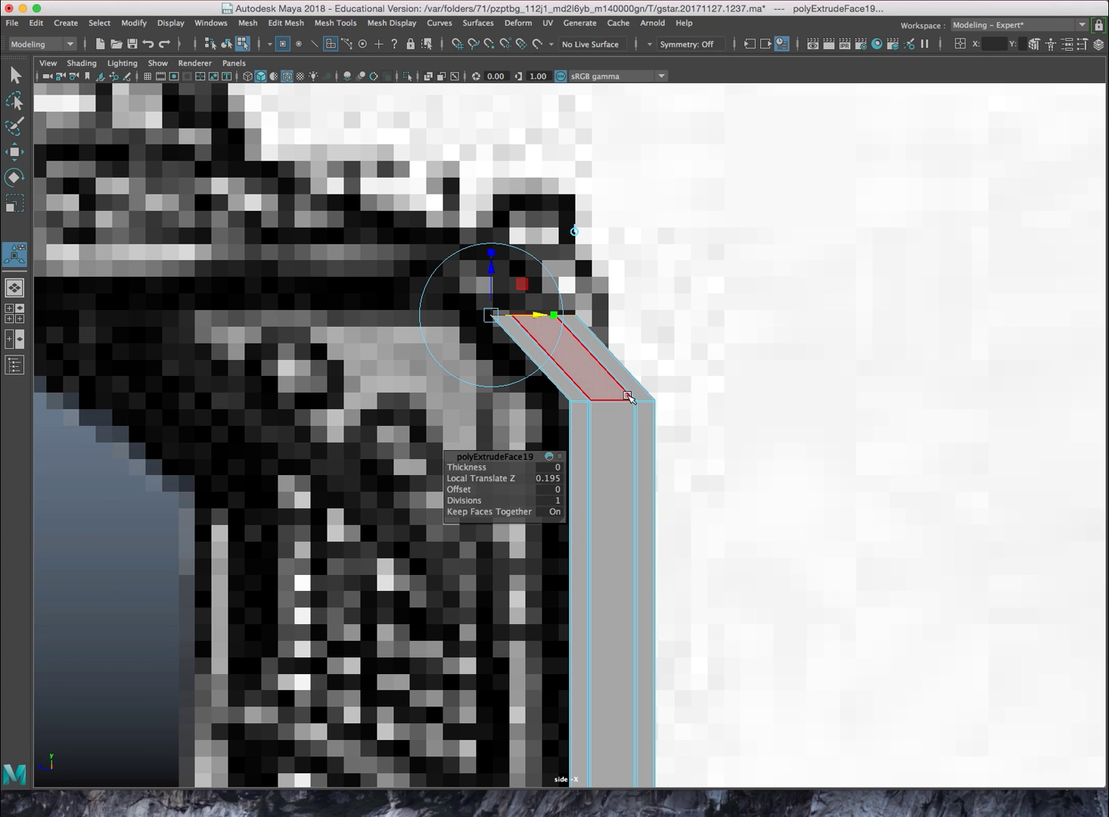
middle_click_drag(744, 514, 736, 520, "alt")
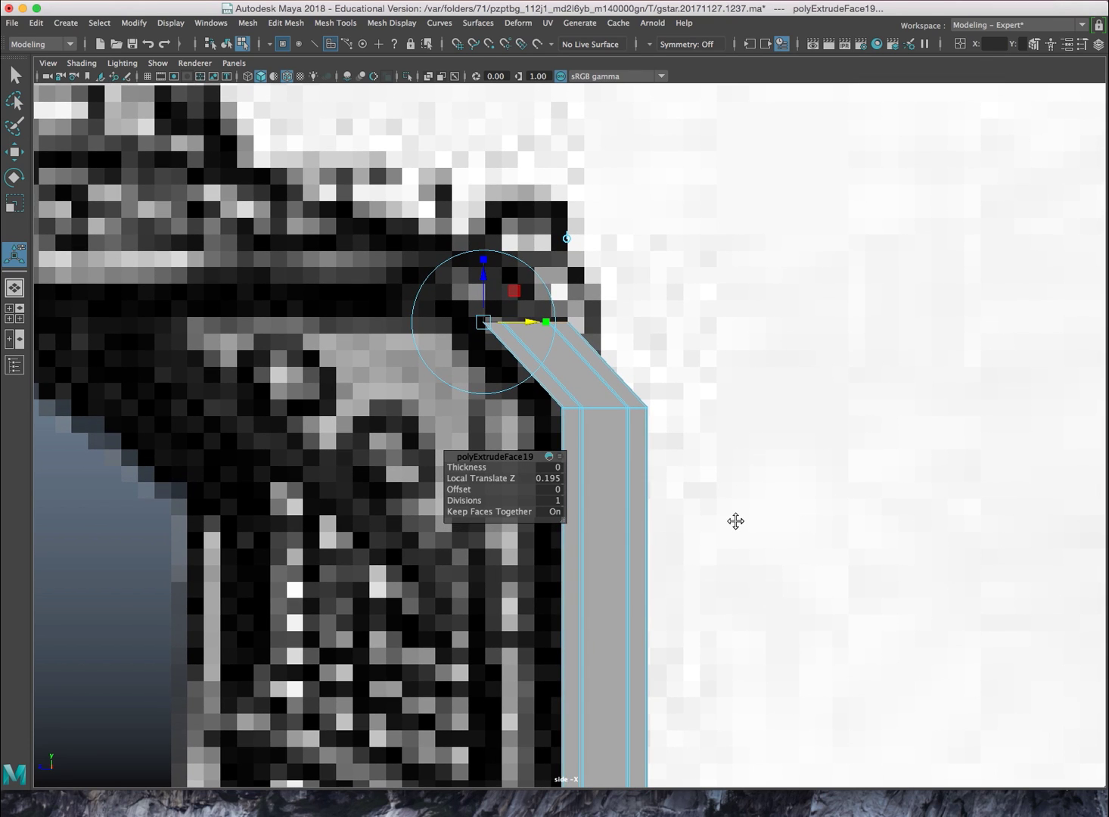
key("ctrl+e")
key("w")
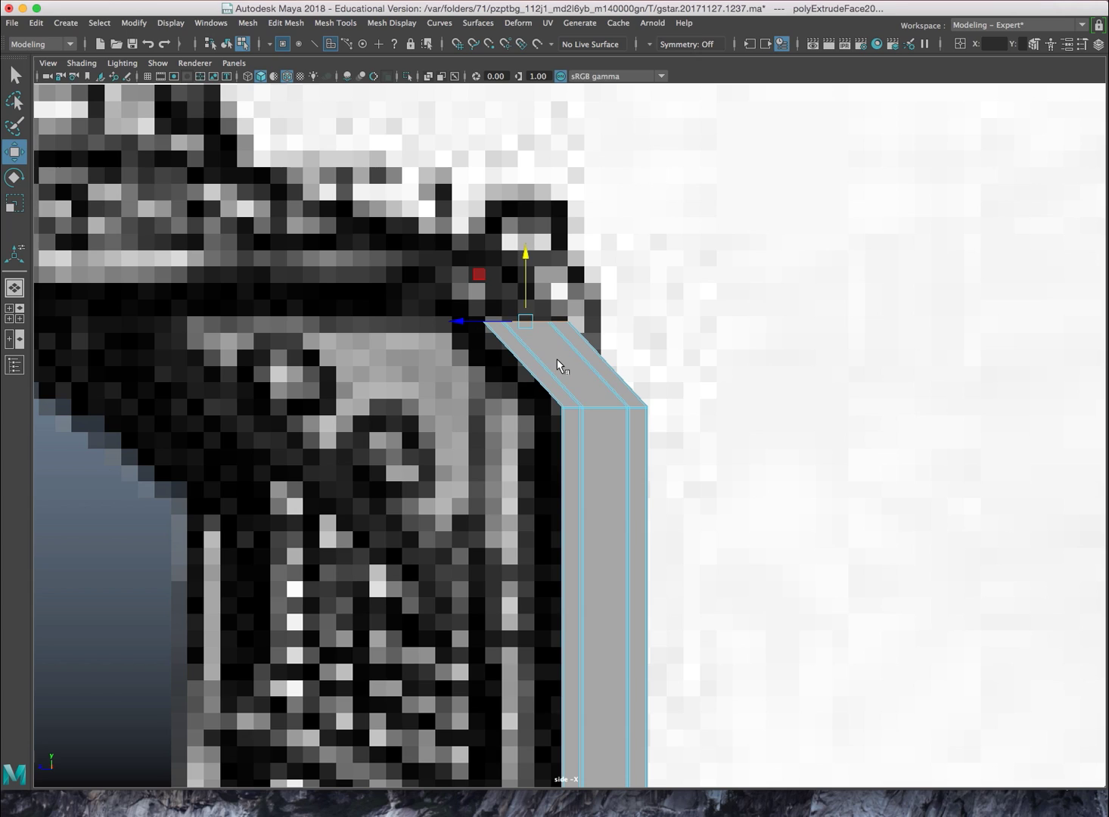
left_click_drag(526, 324, 477, 268)
Set the Rotate tool's axis orientation to World and close its settings
key("e")
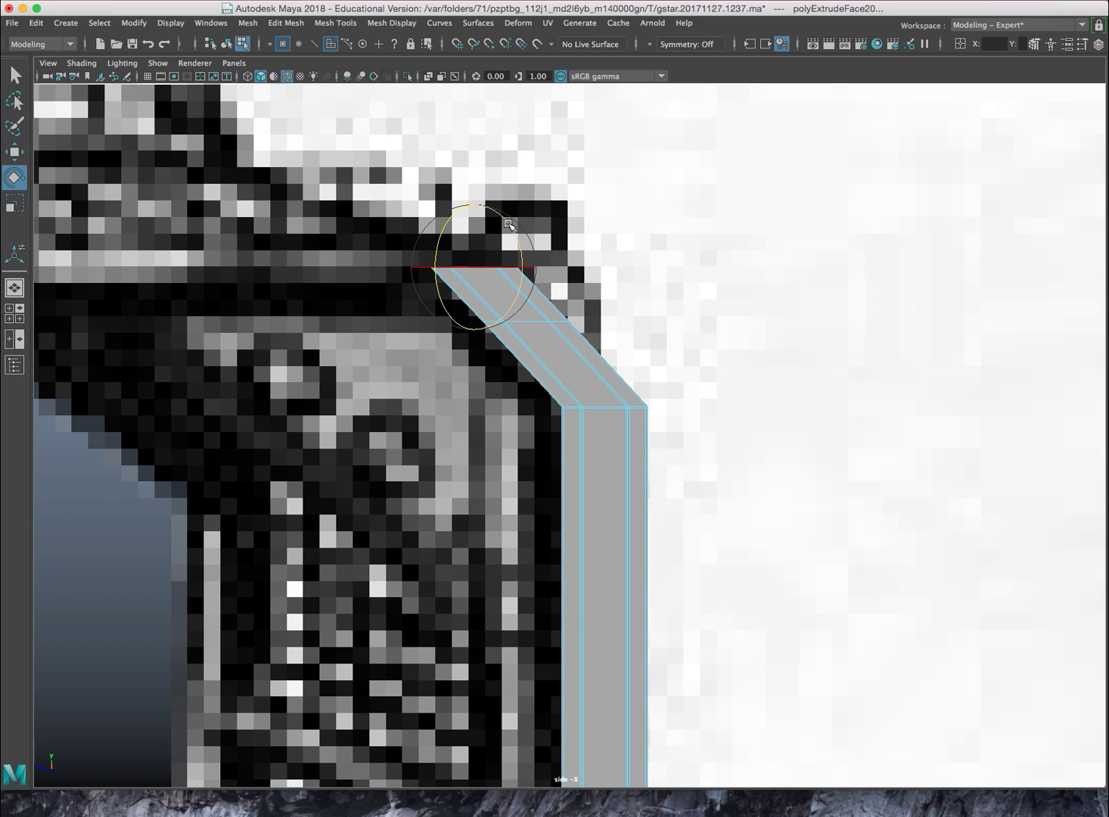
middle_click_drag(515, 262, 513, 307, "alt")
key("w")
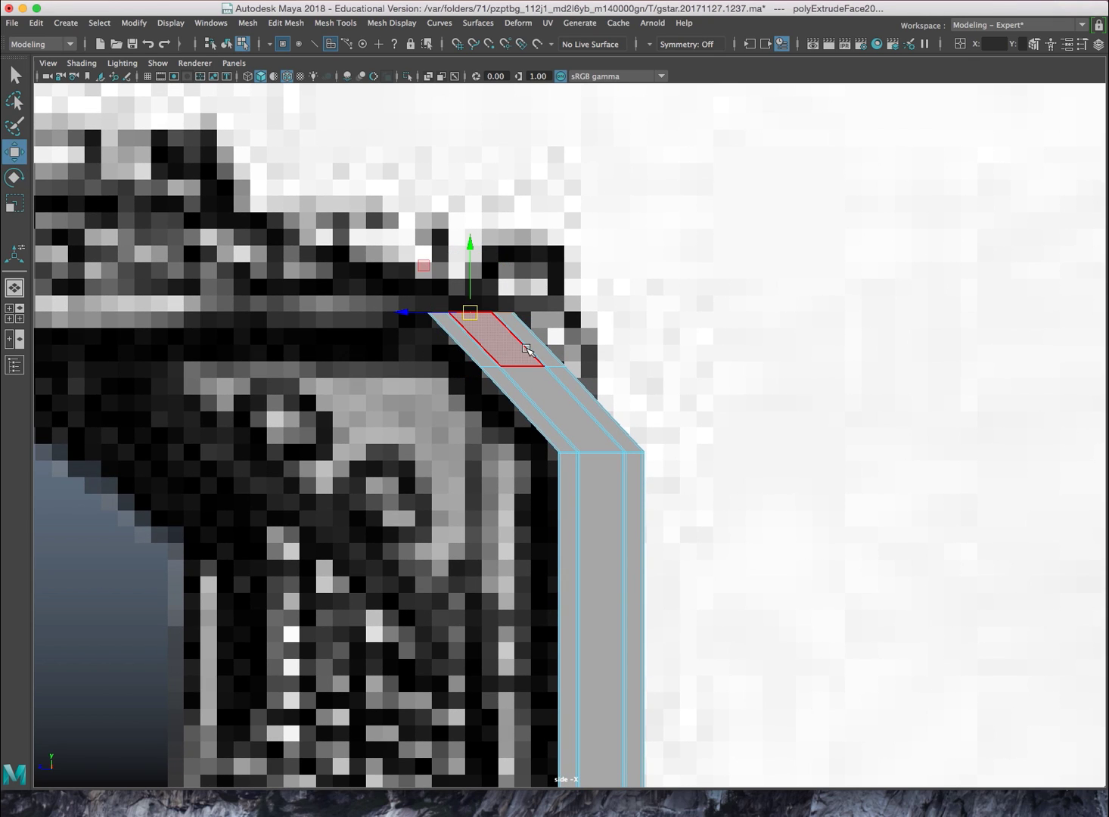
key("e")
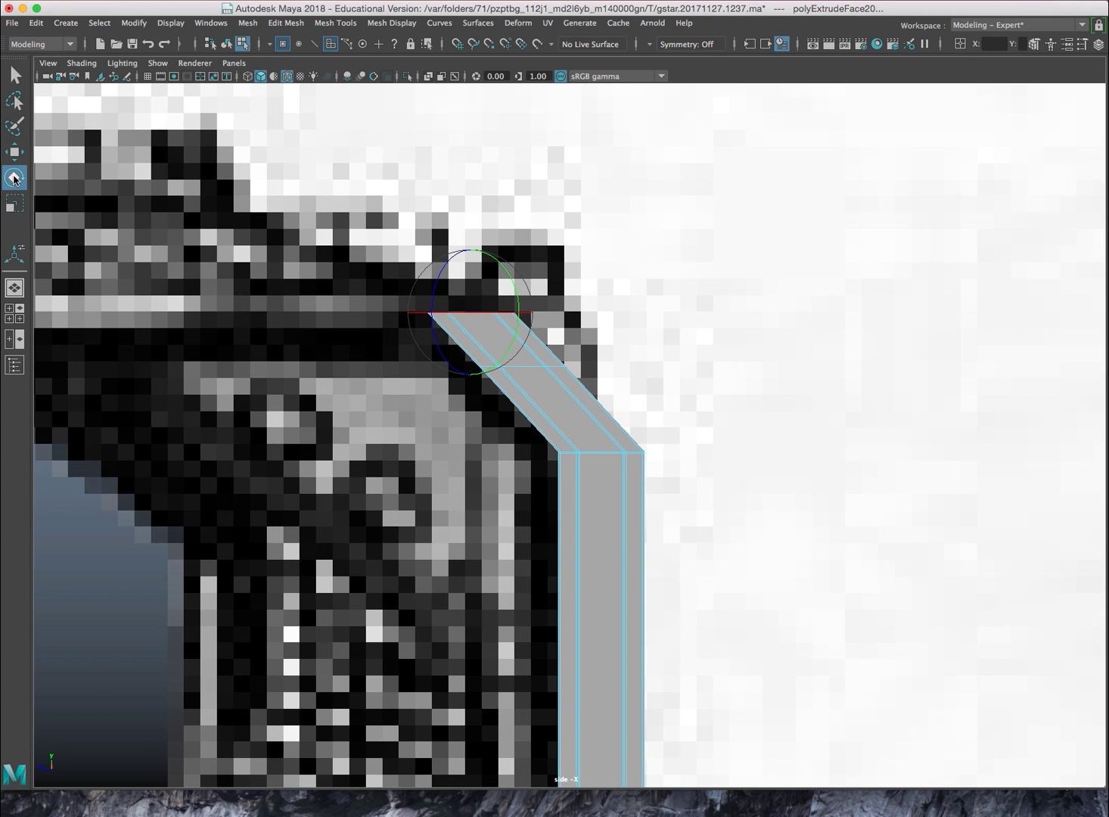
double_click(13, 179)
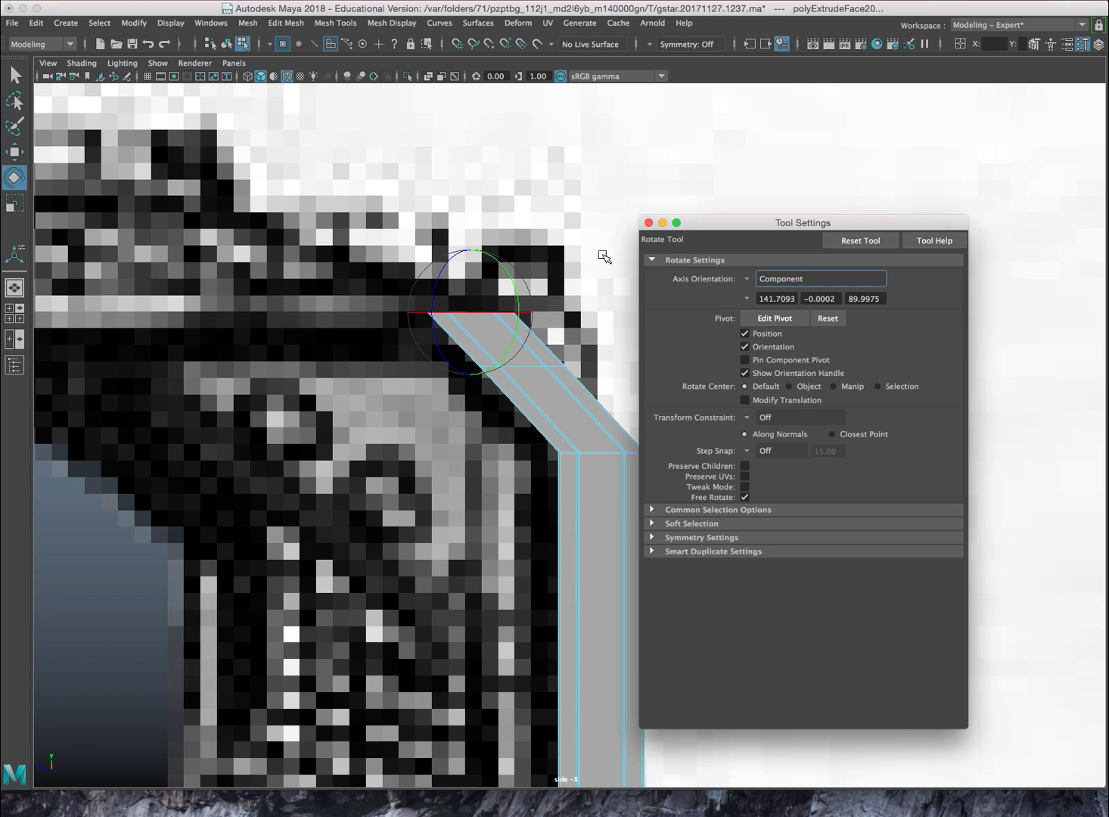
left_click_drag(700, 230, 690, 224)
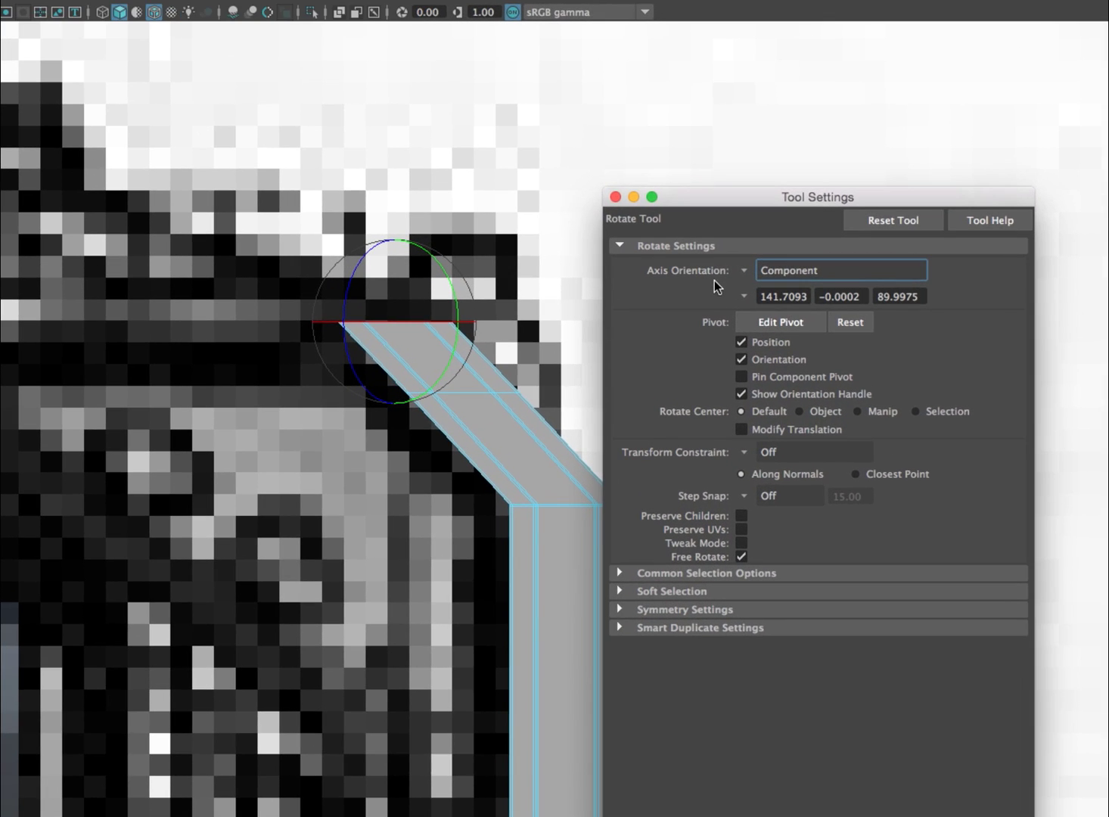
left_click(745, 272)
left_click(784, 295)
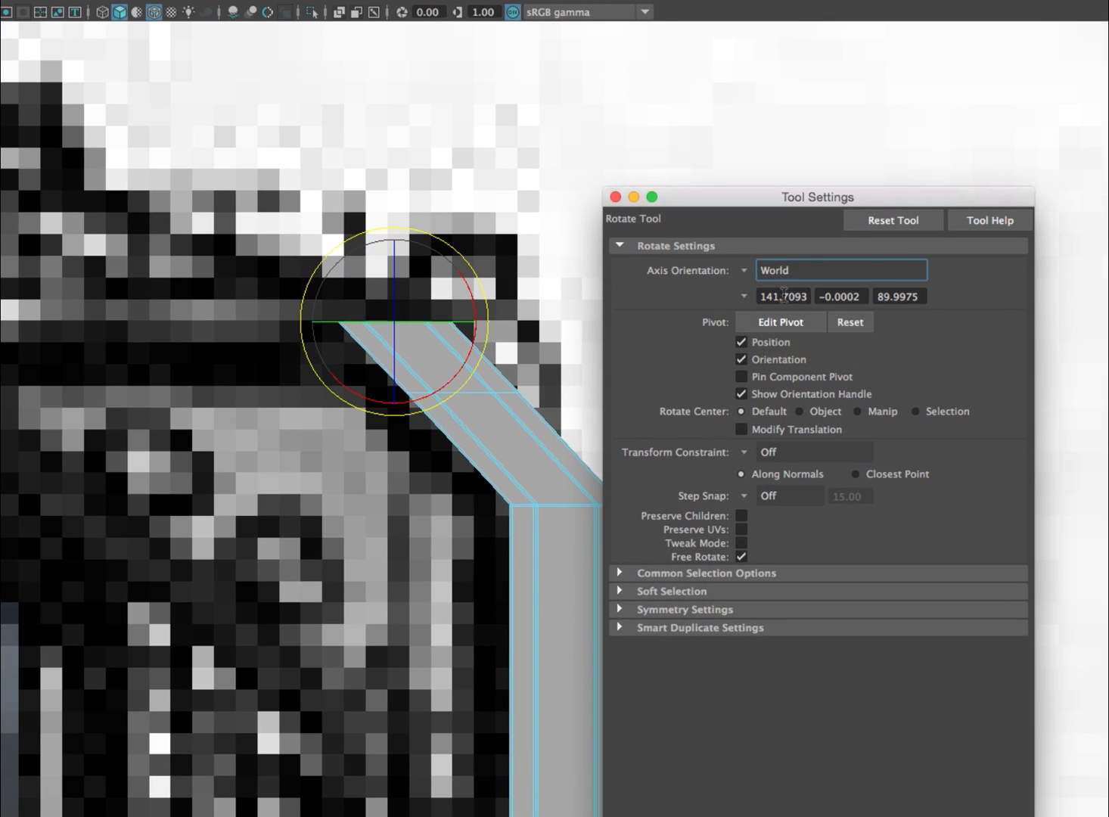
left_click(614, 197)
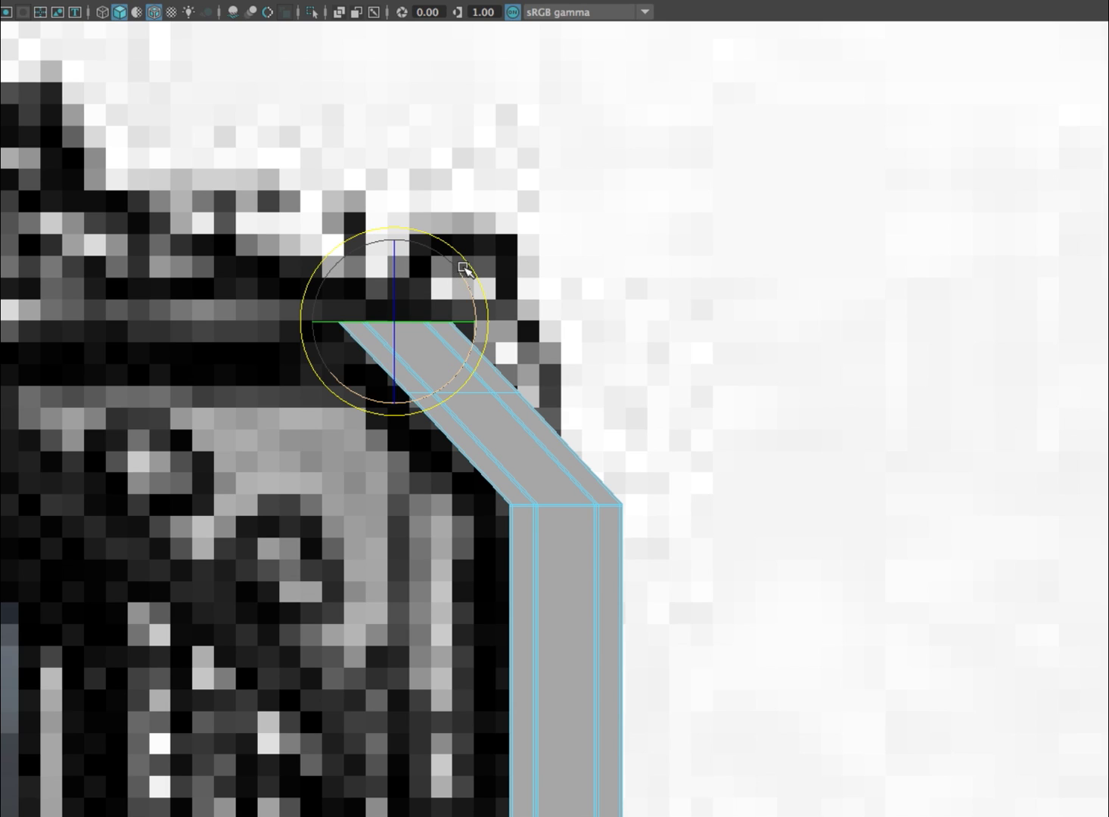
Rotate the end faces of the slanted bend 90 degrees until they stand vertical, facing the rocket
left_click_drag(463, 267, 432, 223)
key("ctrl+z")
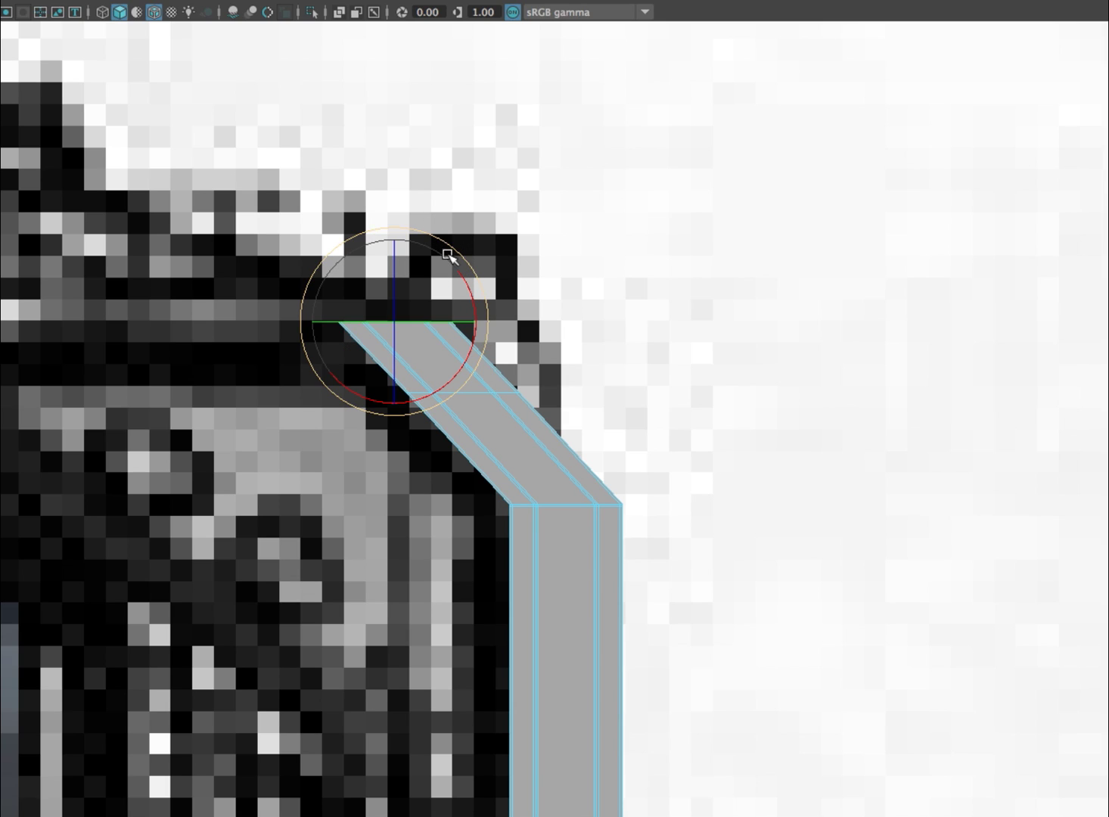
left_click_drag(474, 263, 400, 134)
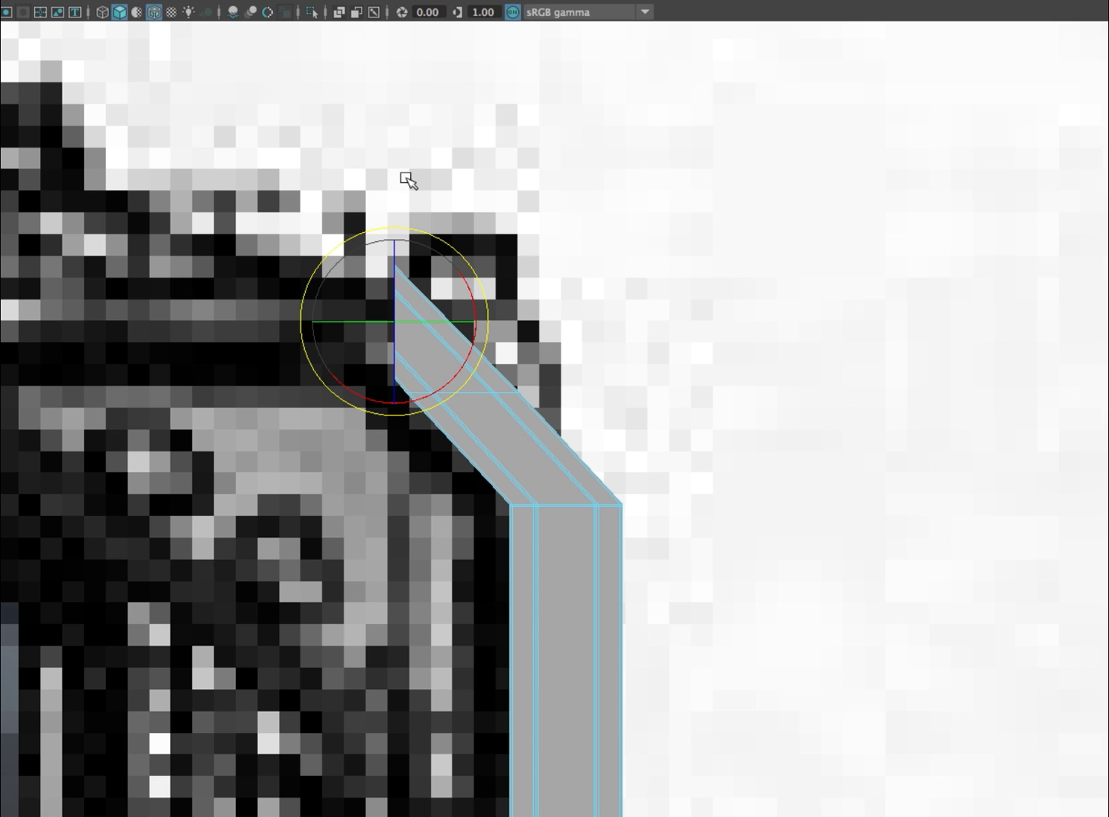
Extrude the vertical end faces horizontally toward the rocket to form a long arm along the reference gantry
middle_click_drag(426, 287, 566, 236, "alt")
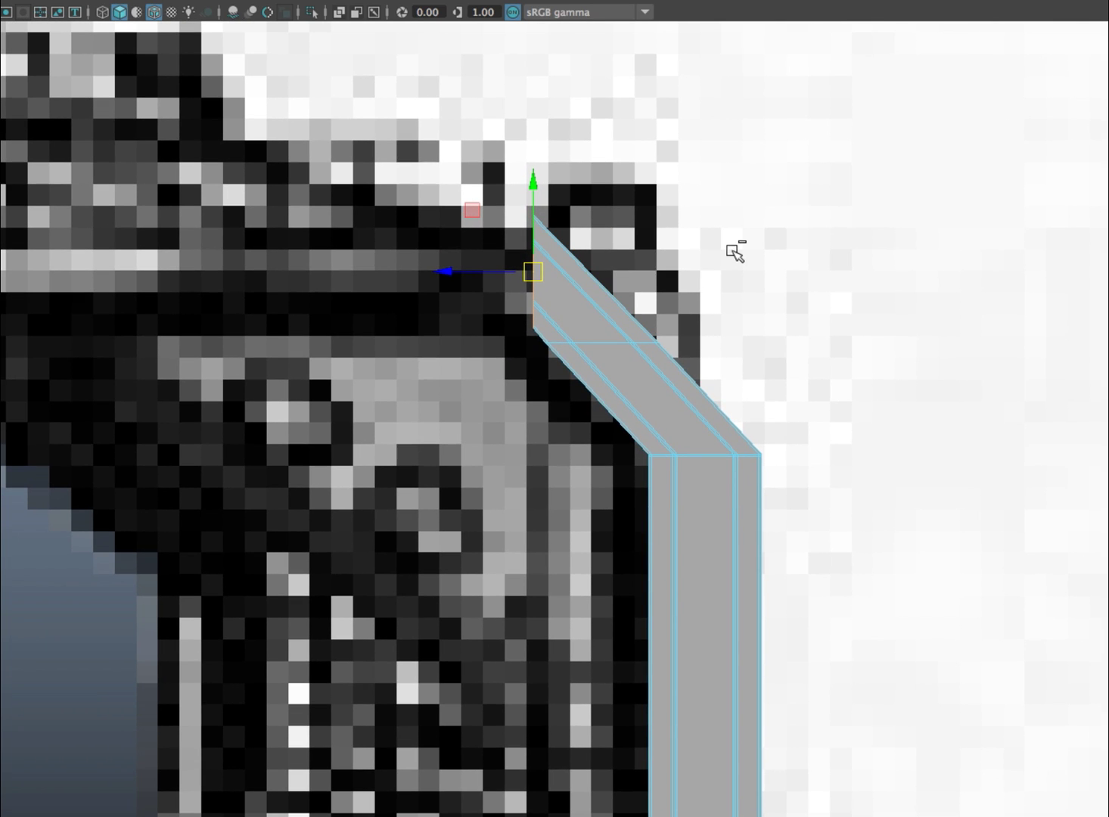
scroll(644, 322, "down", 6)
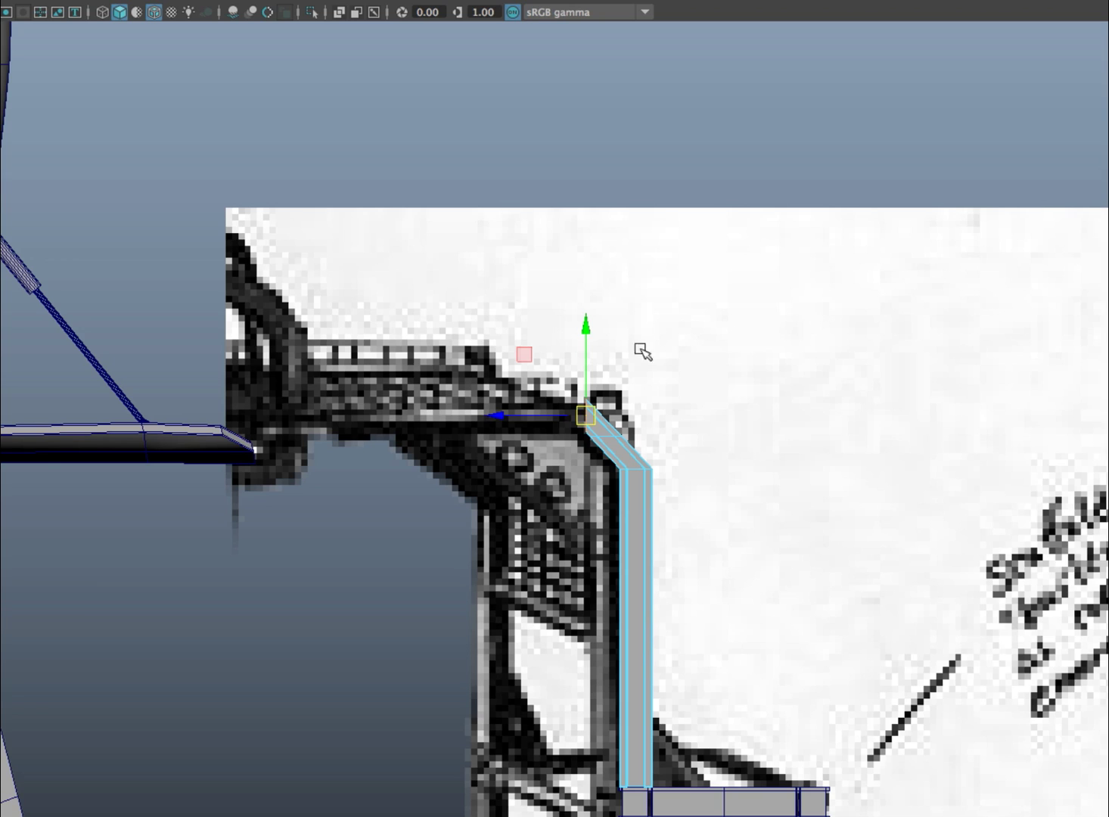
scroll(642, 352, "up", 2)
left_click_drag(517, 385, 174, 377)
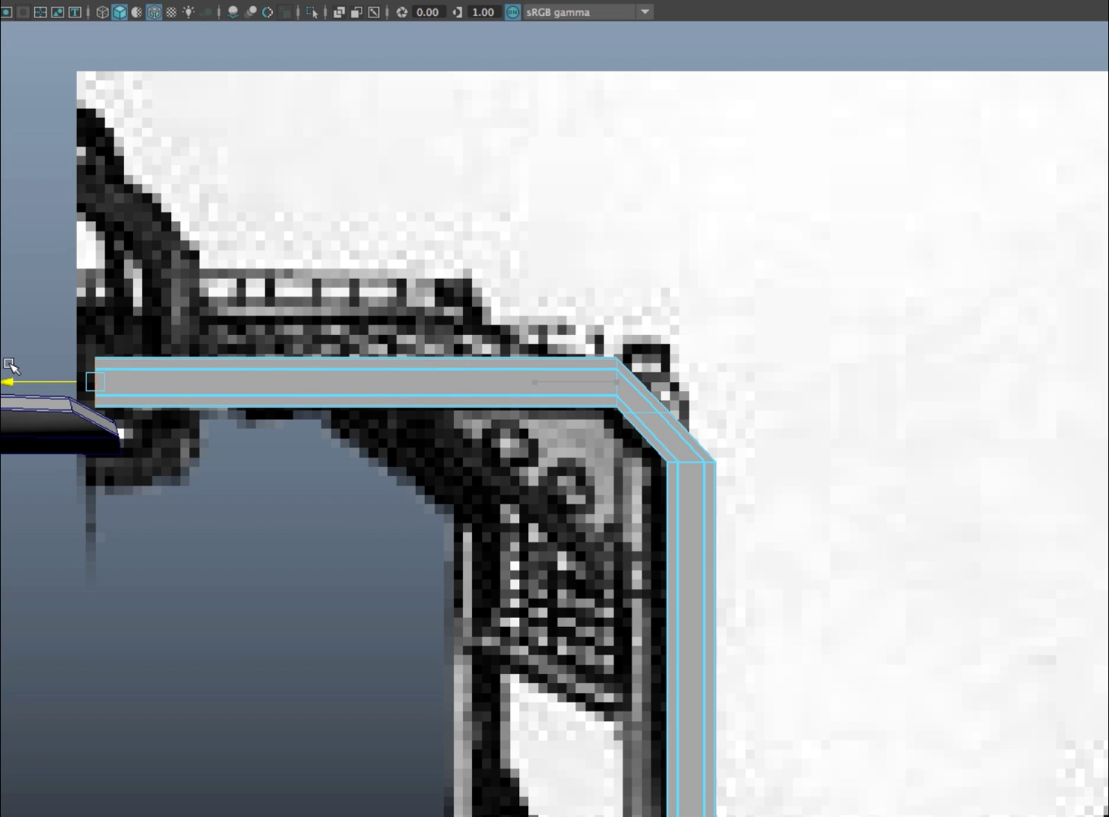
Lengthen the horizontal arm slightly over the edge of the rocket's part, and return to whole-object selection
middle_click_drag(227, 399, 224, 366, "alt")
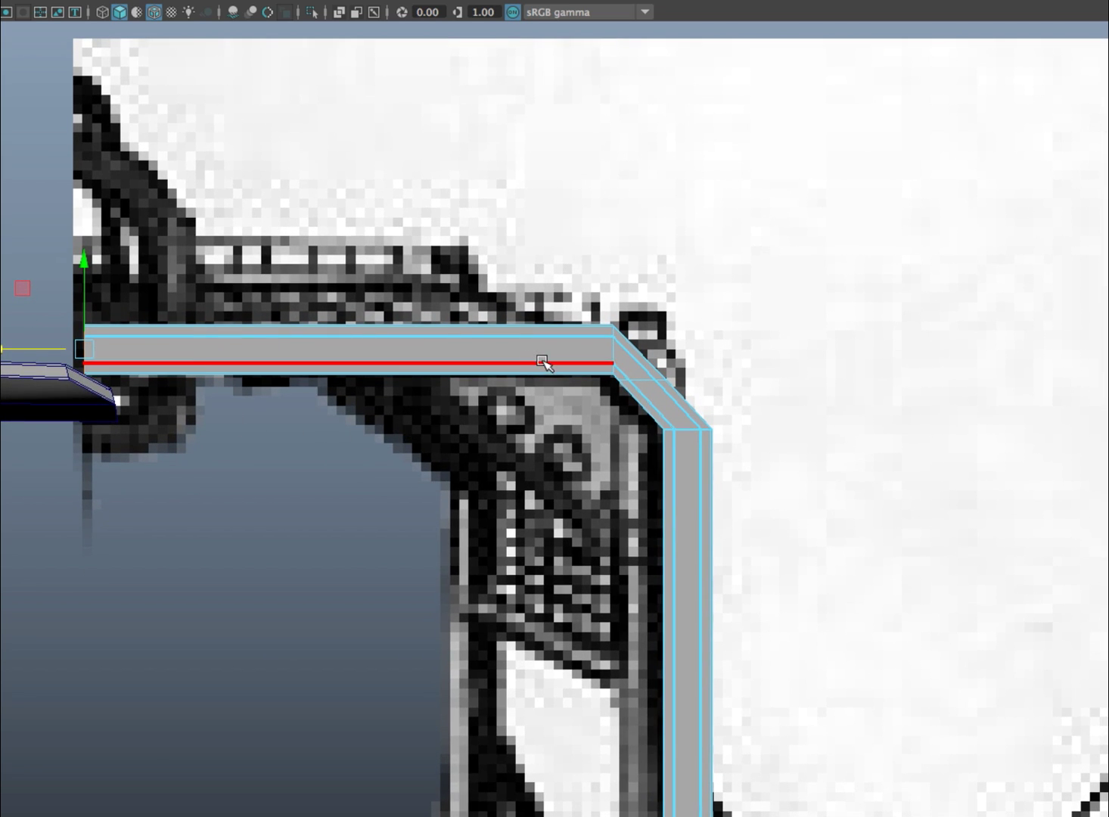
mouse_move(584, 354)
middle_mouse_down("alt")
mouse_move(488, 339)
mouse_move(688, 322)
middle_mouse_up("alt")
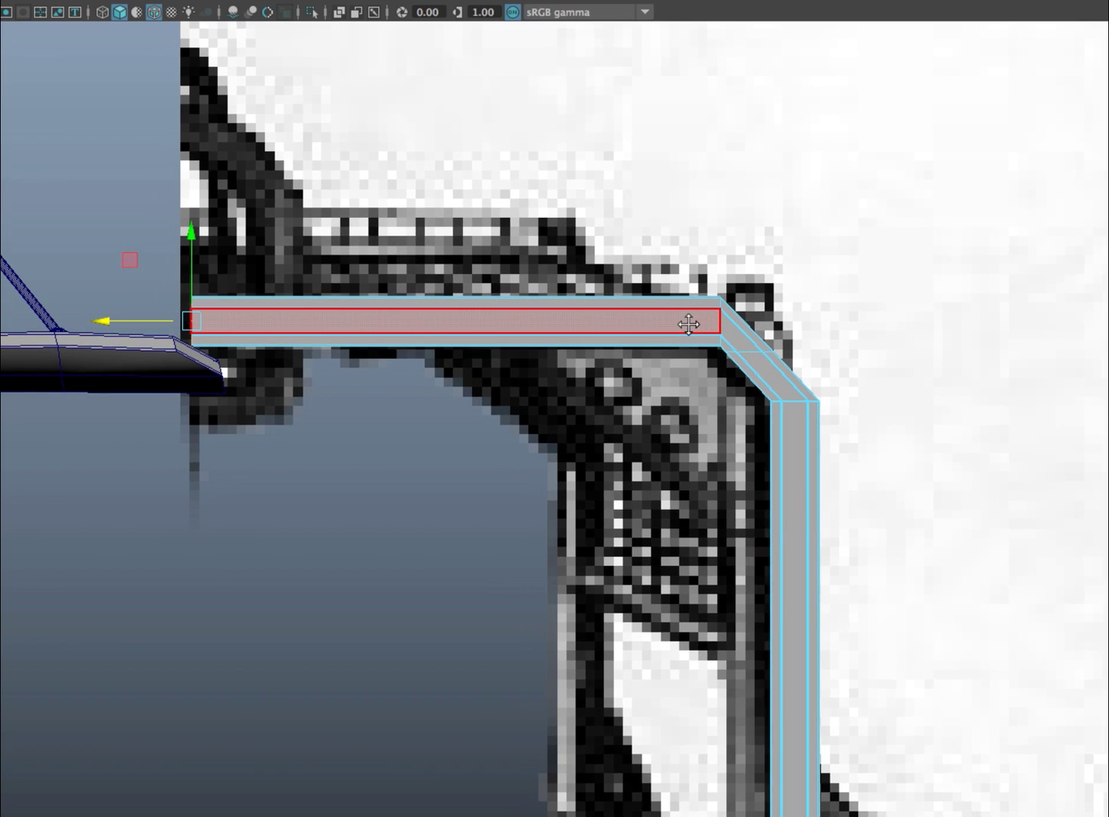
middle_click_drag(396, 354, 624, 367, "alt")
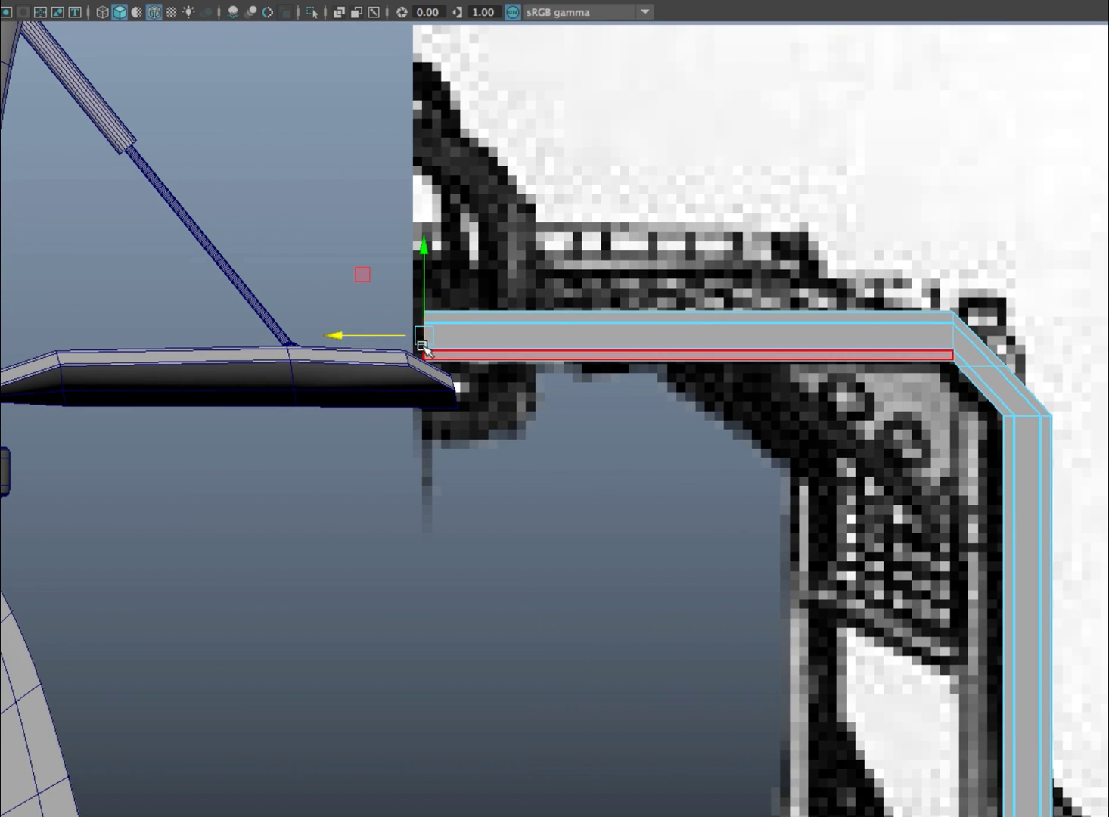
left_click_drag(364, 337, 350, 337)
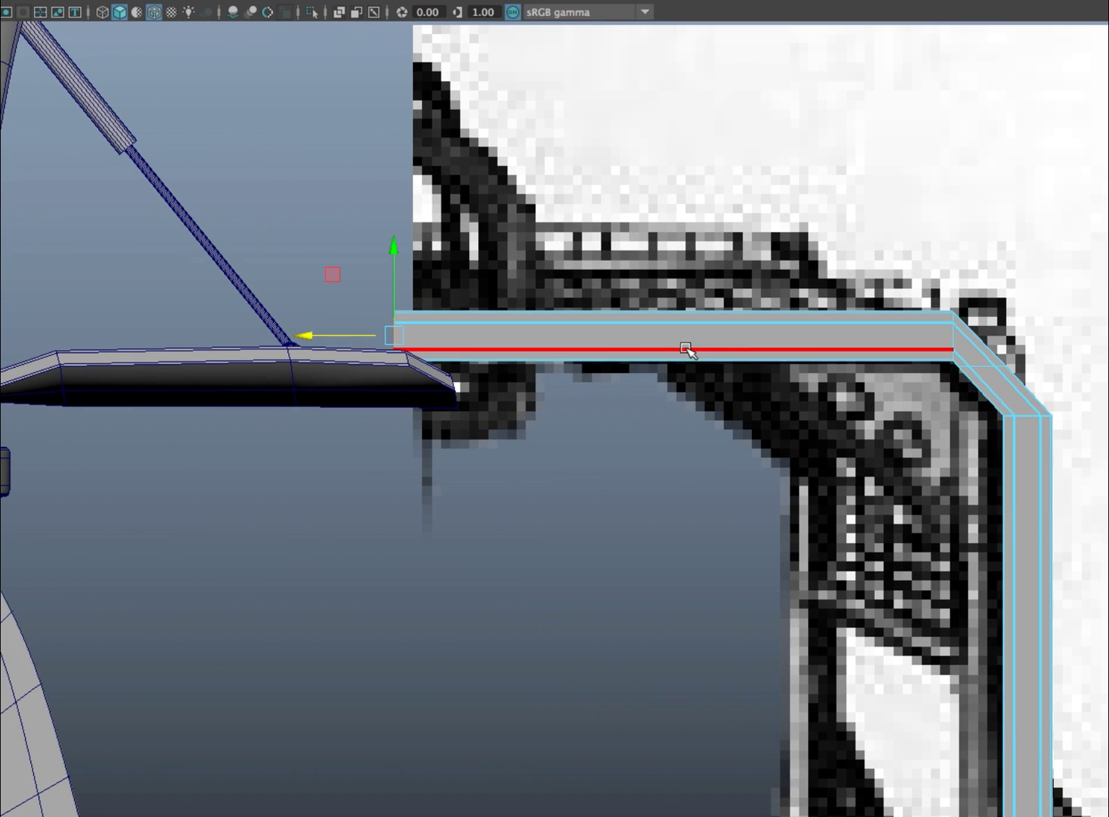
right_click_drag(758, 337, 802, 311)
middle_click_drag(869, 350, 794, 305, "alt")
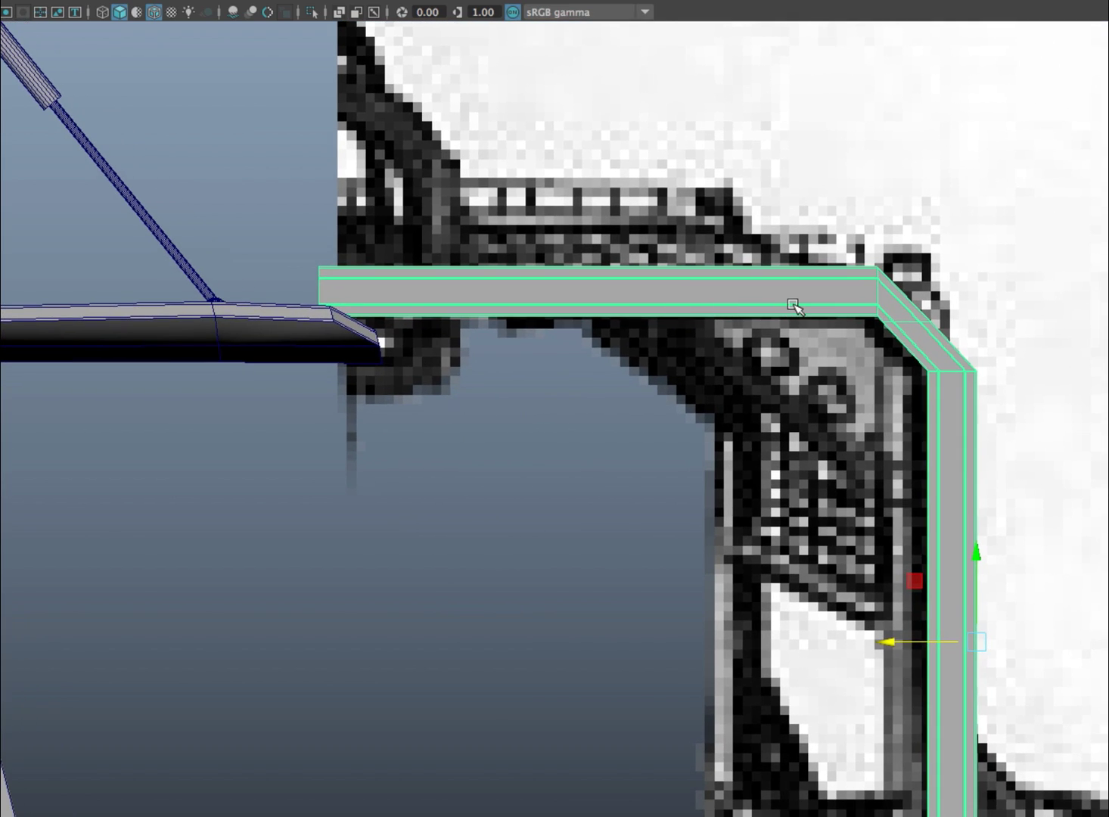
Duplicate the bent arm and place the copy on the opposite side of the scaffold tower
middle_click_drag(826, 358, 729, 326, "alt")
key("space")
key("space")
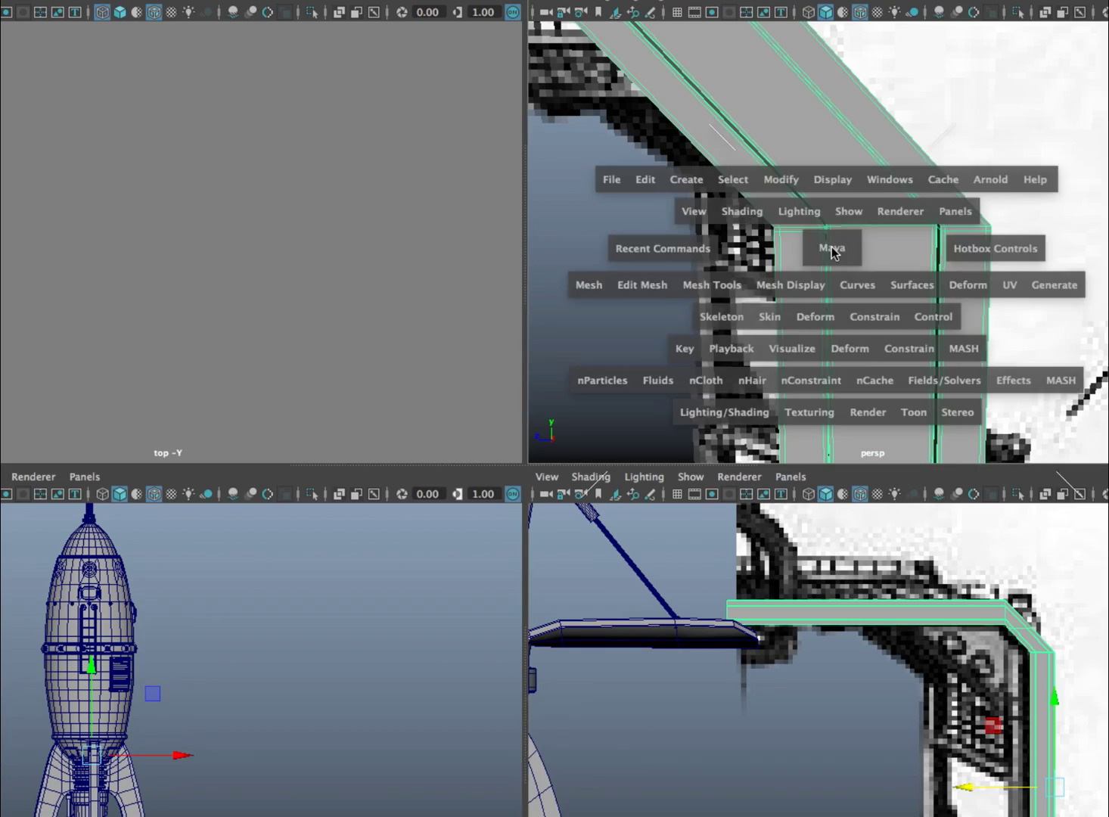
right_click_drag(833, 246, 695, 378, "alt")
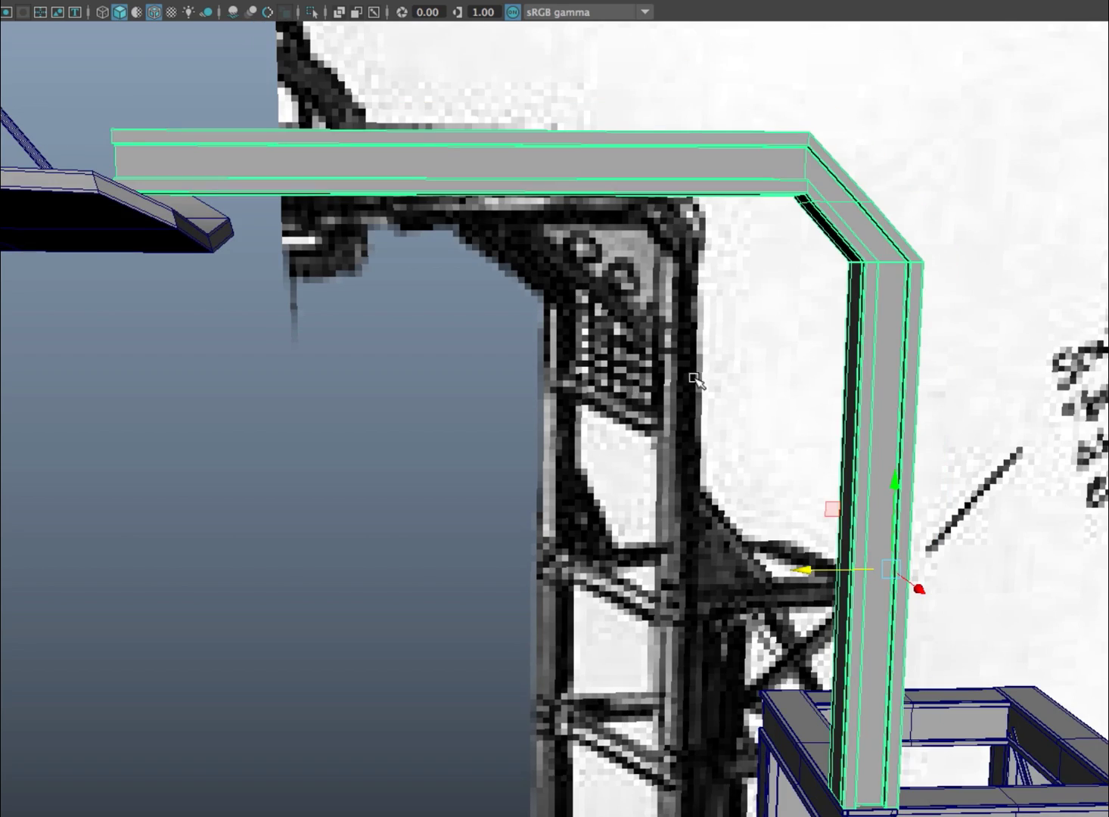
left_click_drag(695, 378, 625, 386, "alt")
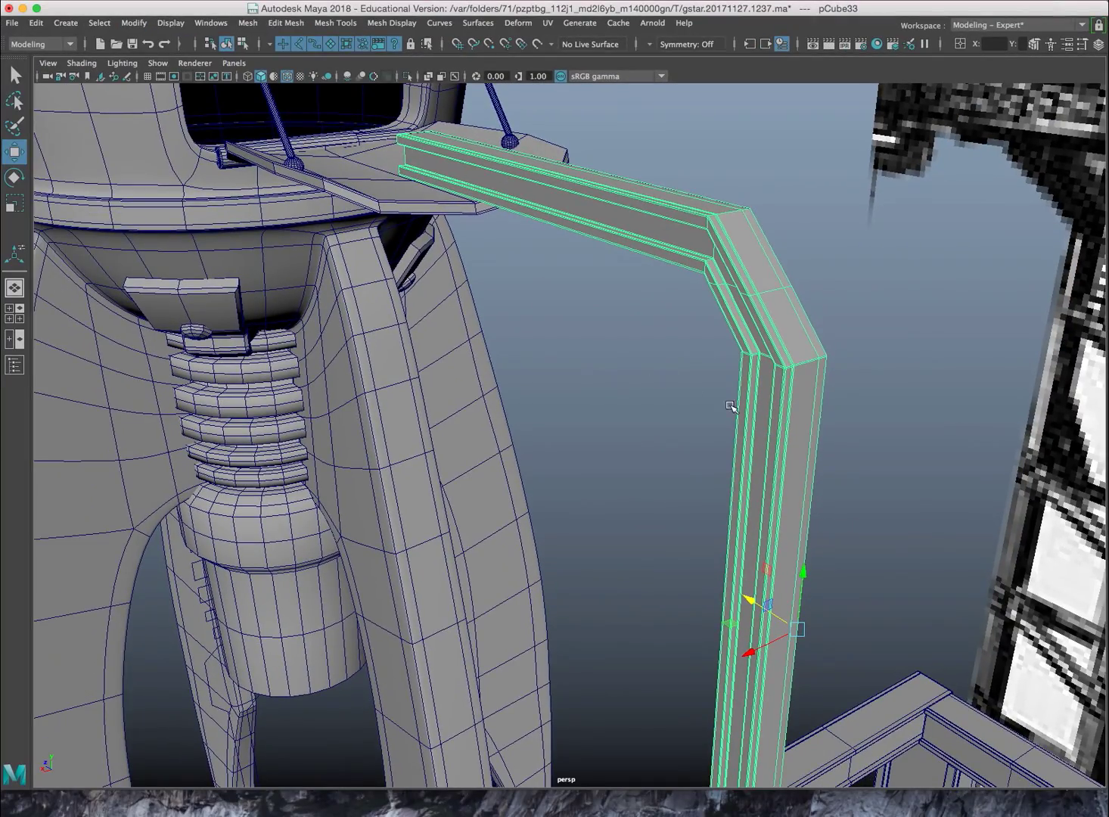
left_click_drag(730, 406, 619, 370, "alt")
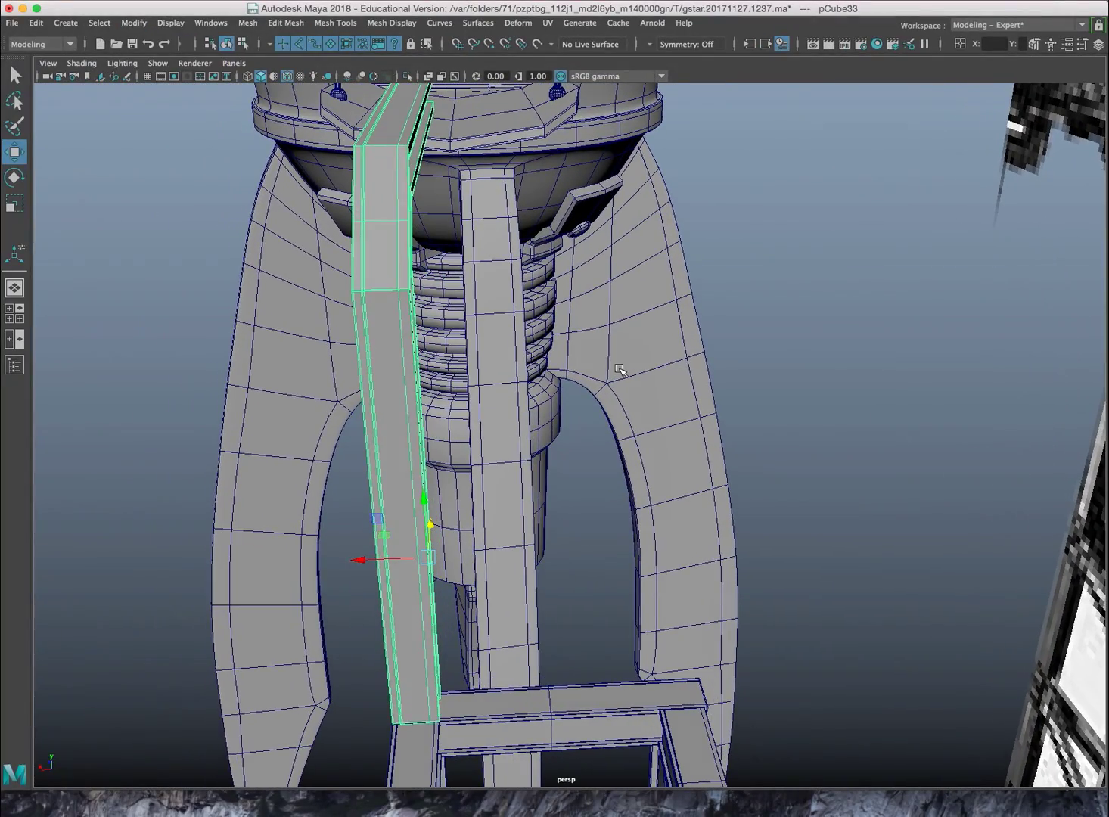
left_click_drag(366, 562, 657, 556)
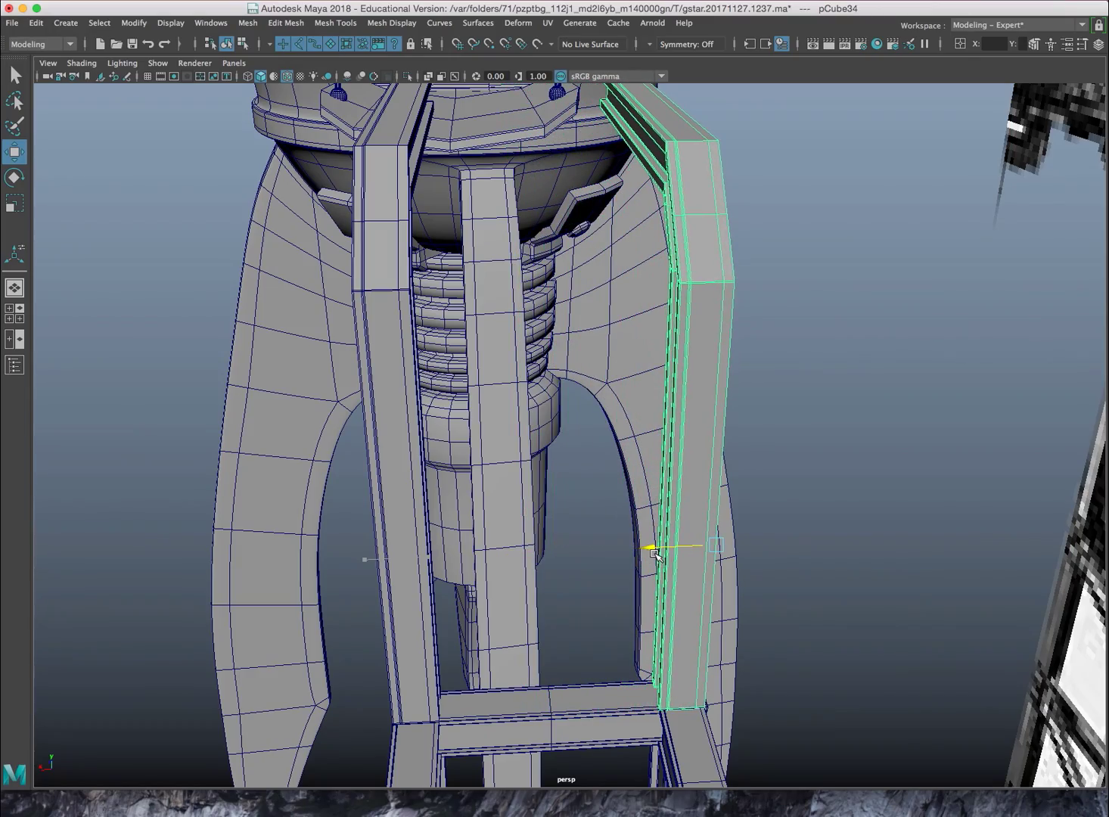
Select the whole scaffold tower with both bent arms and shift it sideways to line up with the rocket's hatch platform
mouse_move(561, 502)
left_mouse_down("alt")
mouse_move(617, 487)
mouse_move(563, 502)
mouse_move(522, 497)
mouse_move(563, 500)
mouse_move(535, 507)
mouse_move(507, 543)
left_mouse_up("alt")
scroll(616, 488, "down", 8)
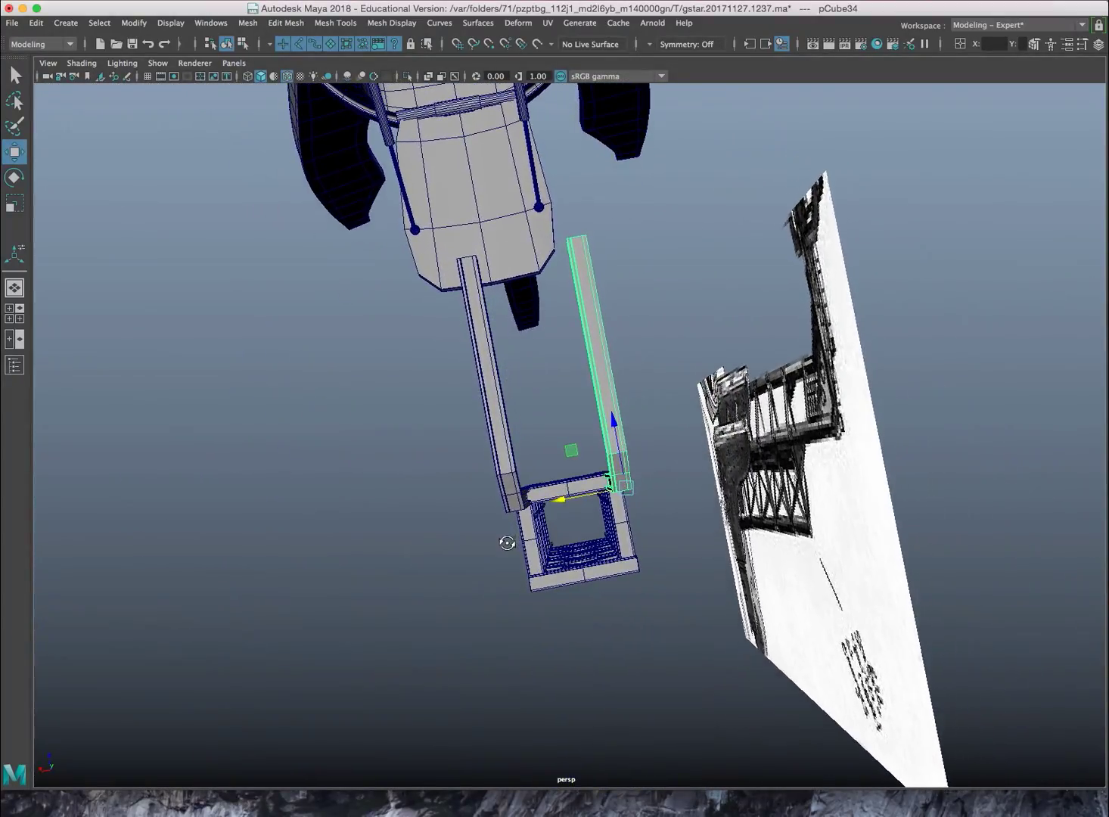
left_click(568, 525)
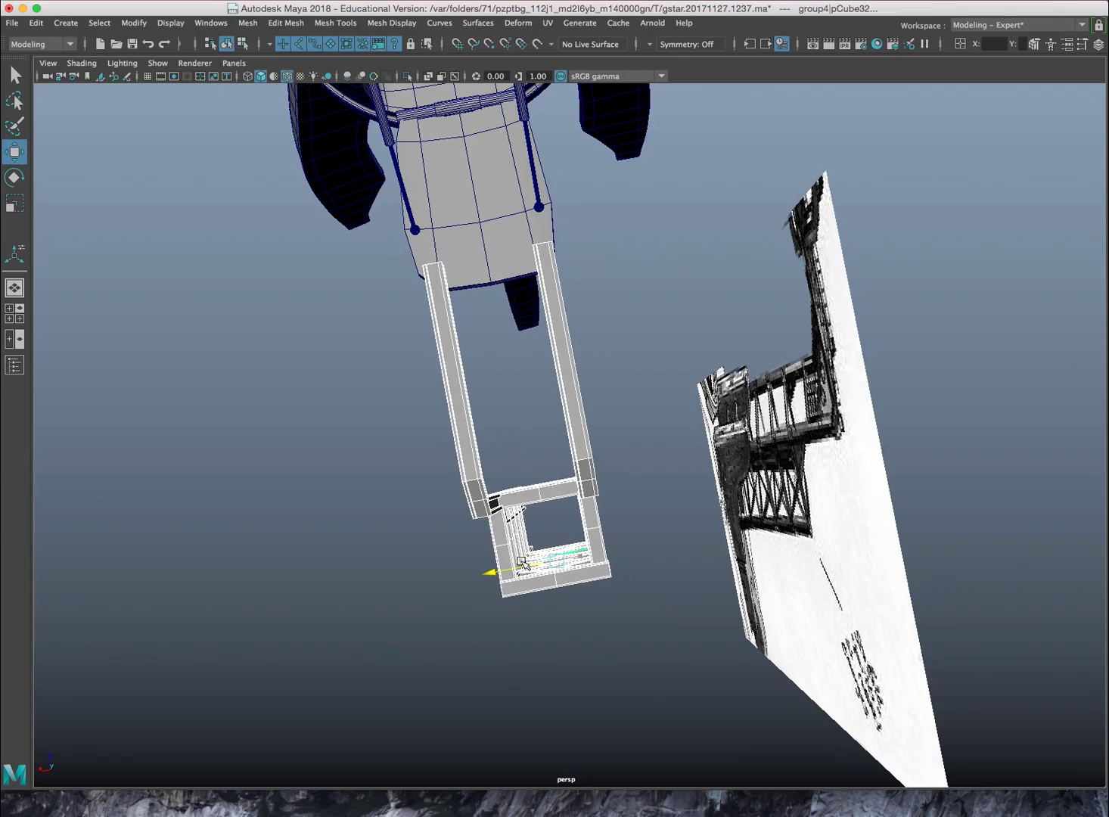
Examine the twin arms from several angles and compare them with the upper gantry in the reference drawing
left_click_drag(523, 564, 619, 467, "alt")
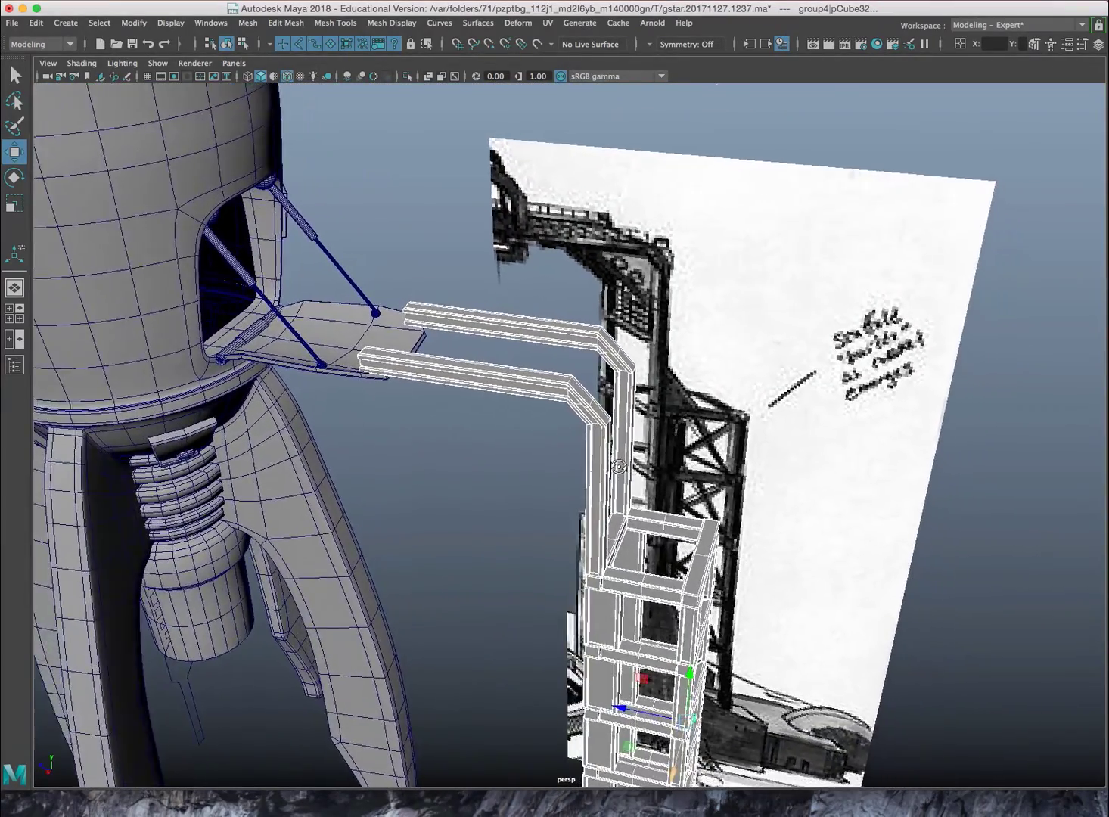
right_click_drag(619, 467, 700, 448, "alt")
middle_click_drag(603, 227, 568, 392, "alt")
left_click_drag(568, 391, 554, 366, "alt")
middle_click_drag(617, 473, 569, 347, "alt")
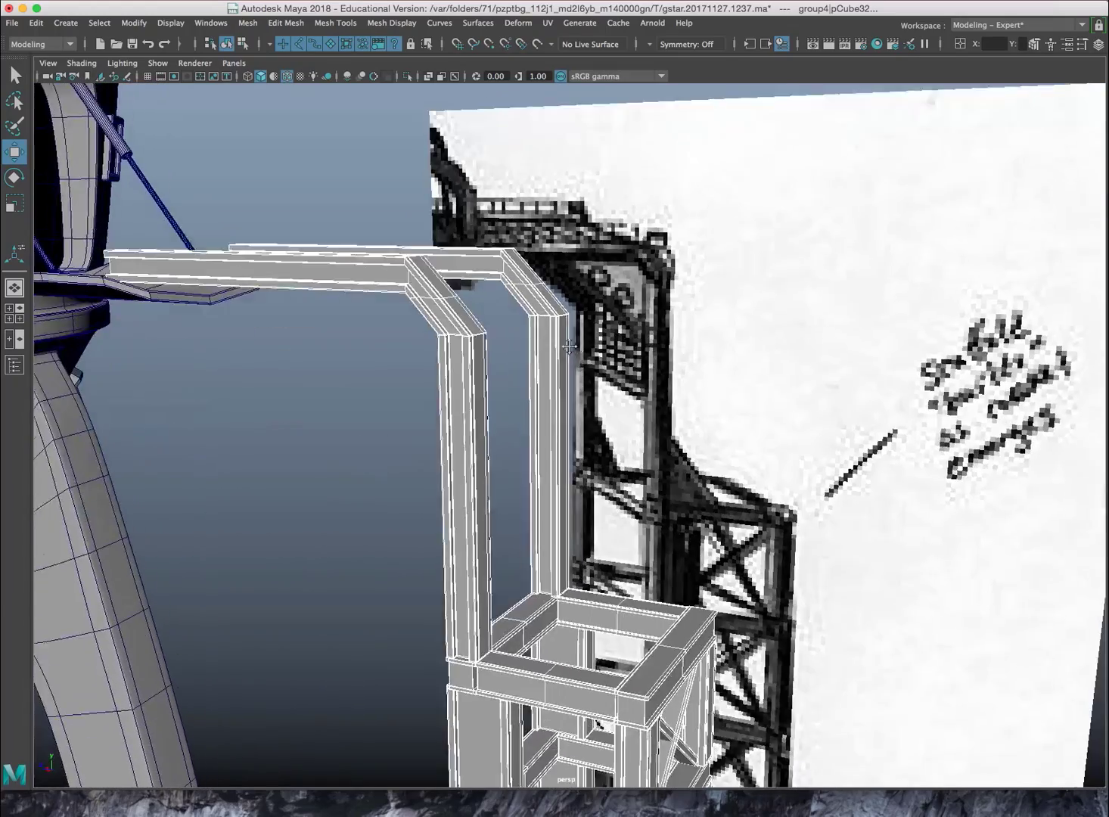
left_click_drag(570, 346, 420, 182, "alt")
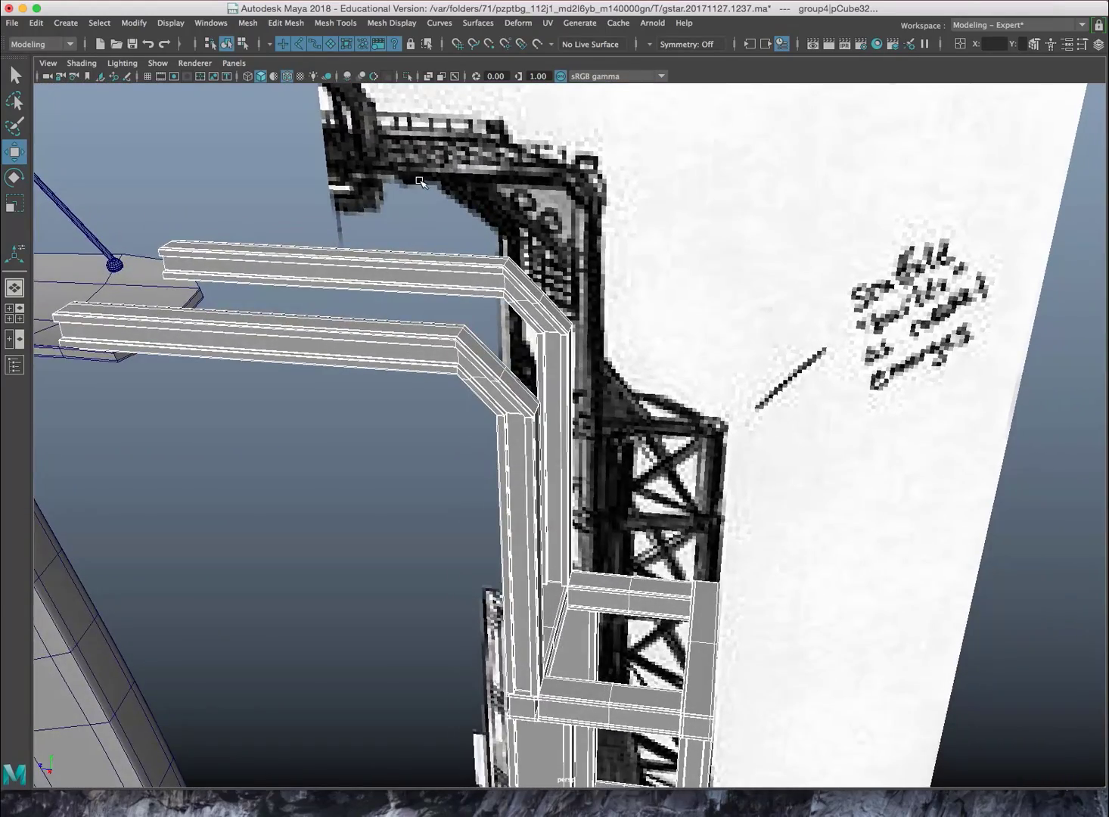
middle_click_drag(419, 181, 438, 278, "alt")
scroll(438, 279, "up", 5)
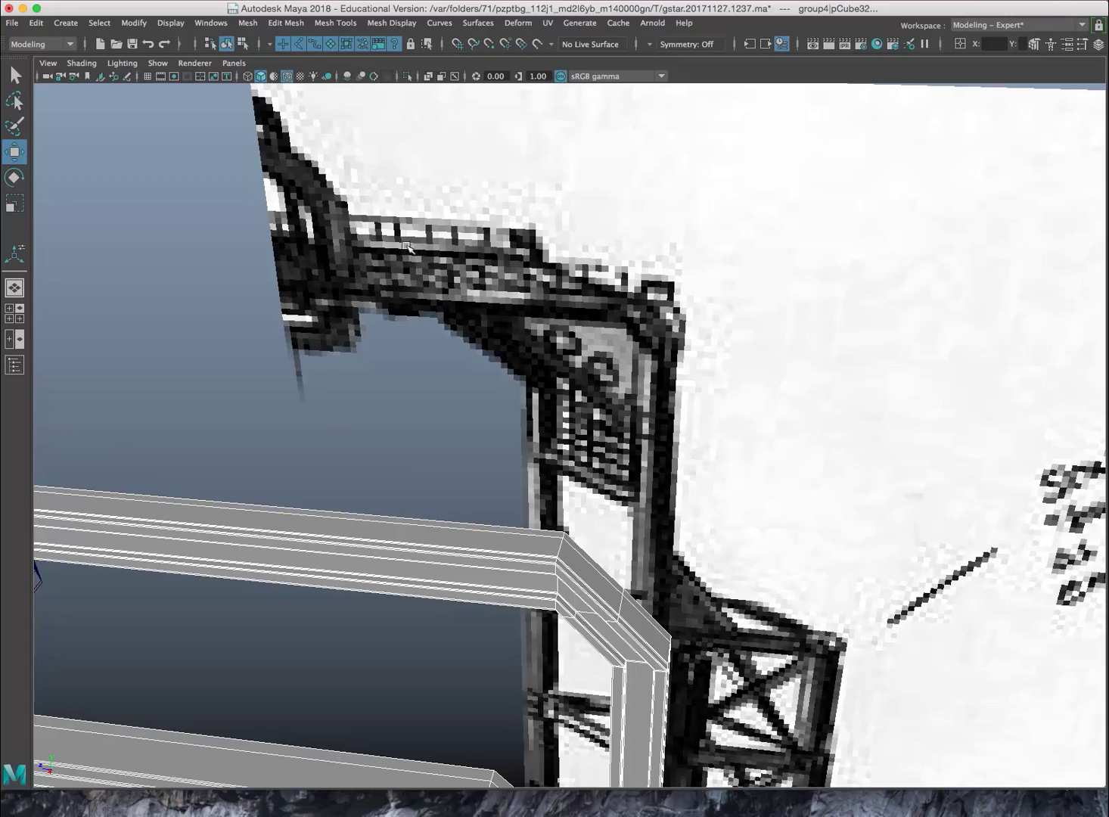
middle_click_drag(471, 413, 521, 314, "alt")
scroll(542, 446, "down", 3)
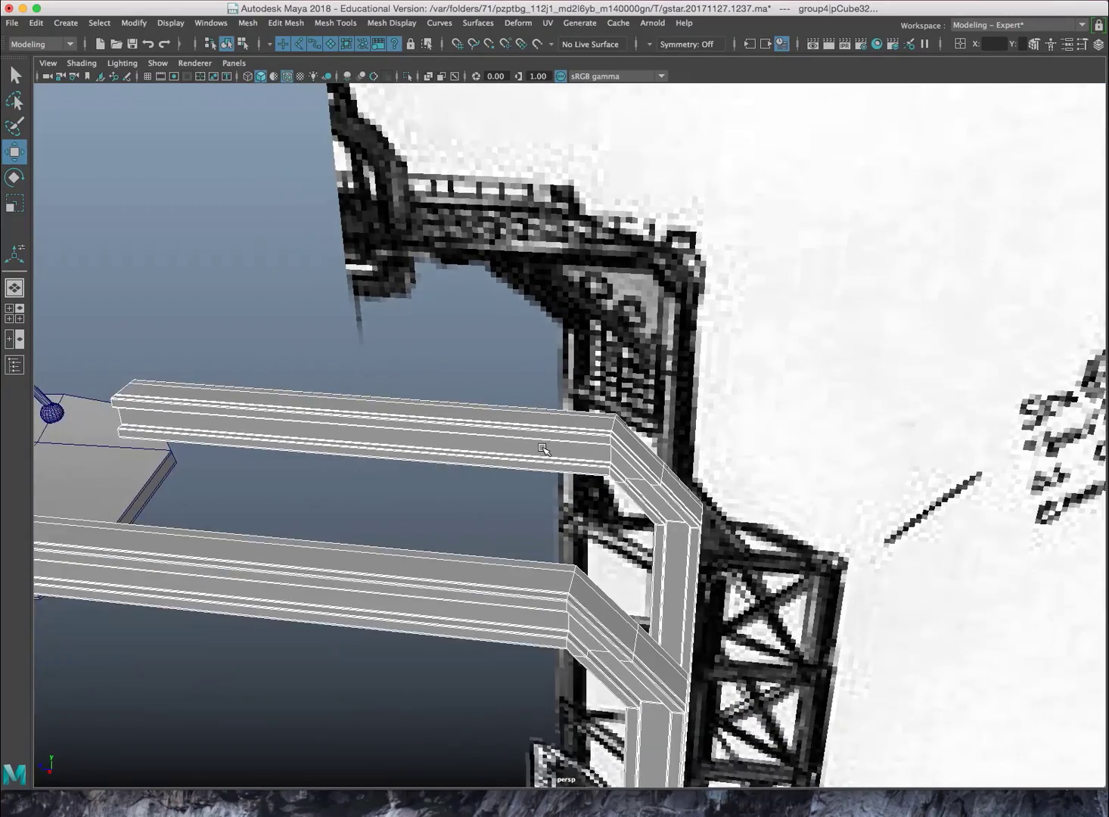
Extract the recessed inner side face of one arm's horizontal section and pull it away with a Local Translate Z of 0.445
left_click(537, 462)
left_click_drag(537, 462, 513, 451, "alt")
scroll(507, 445, "up", 4)
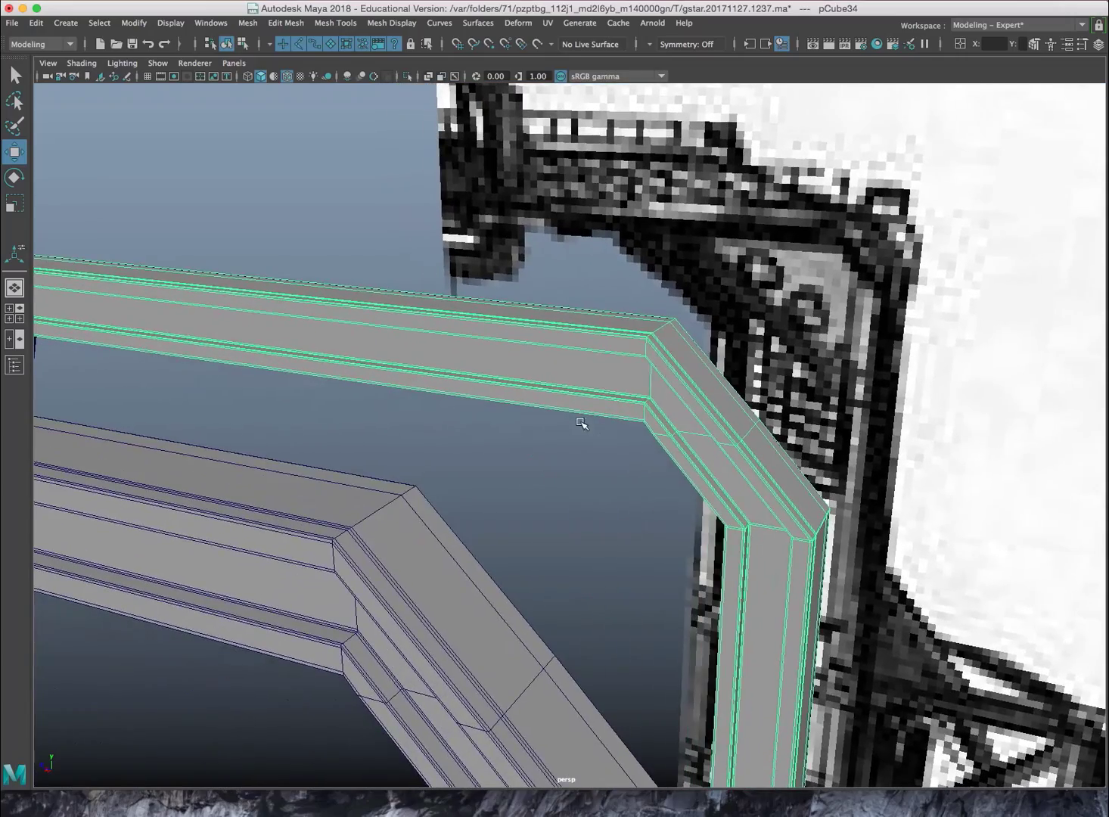
right_click_drag(594, 367, 594, 401)
left_click(588, 373)
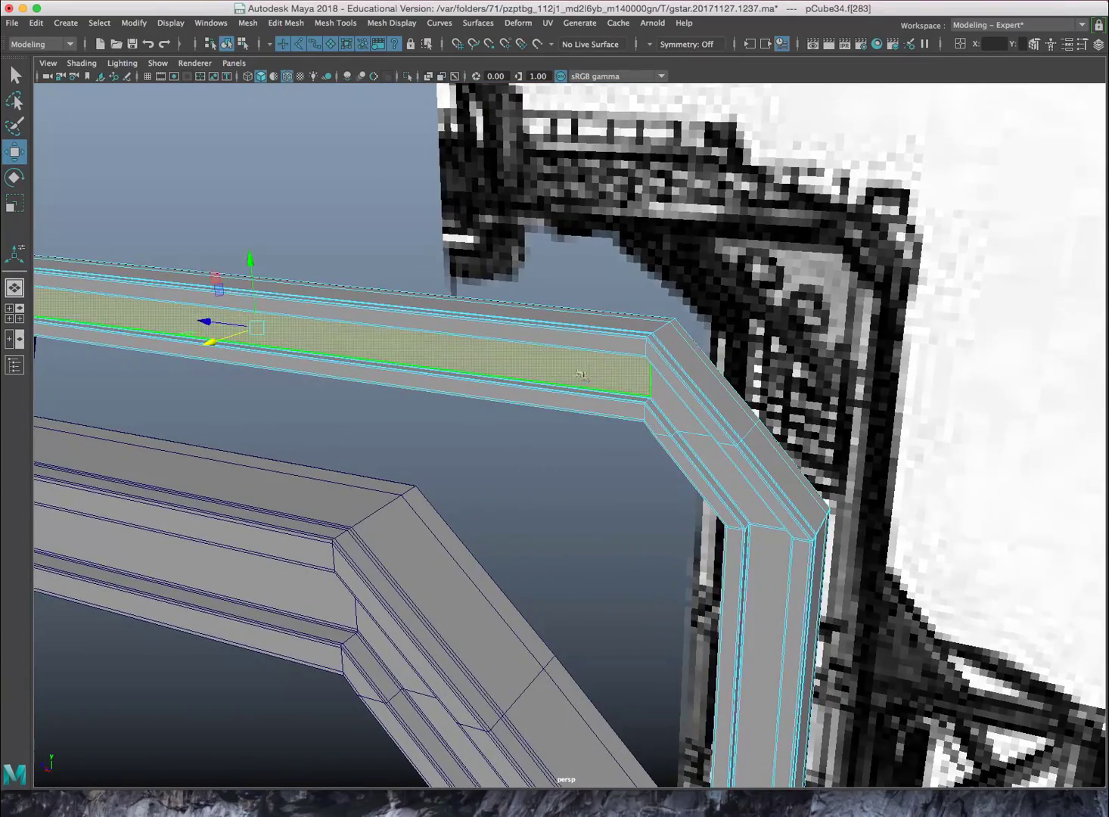
left_click_drag(588, 372, 610, 377, "alt")
middle_click_drag(610, 377, 721, 383, "alt")
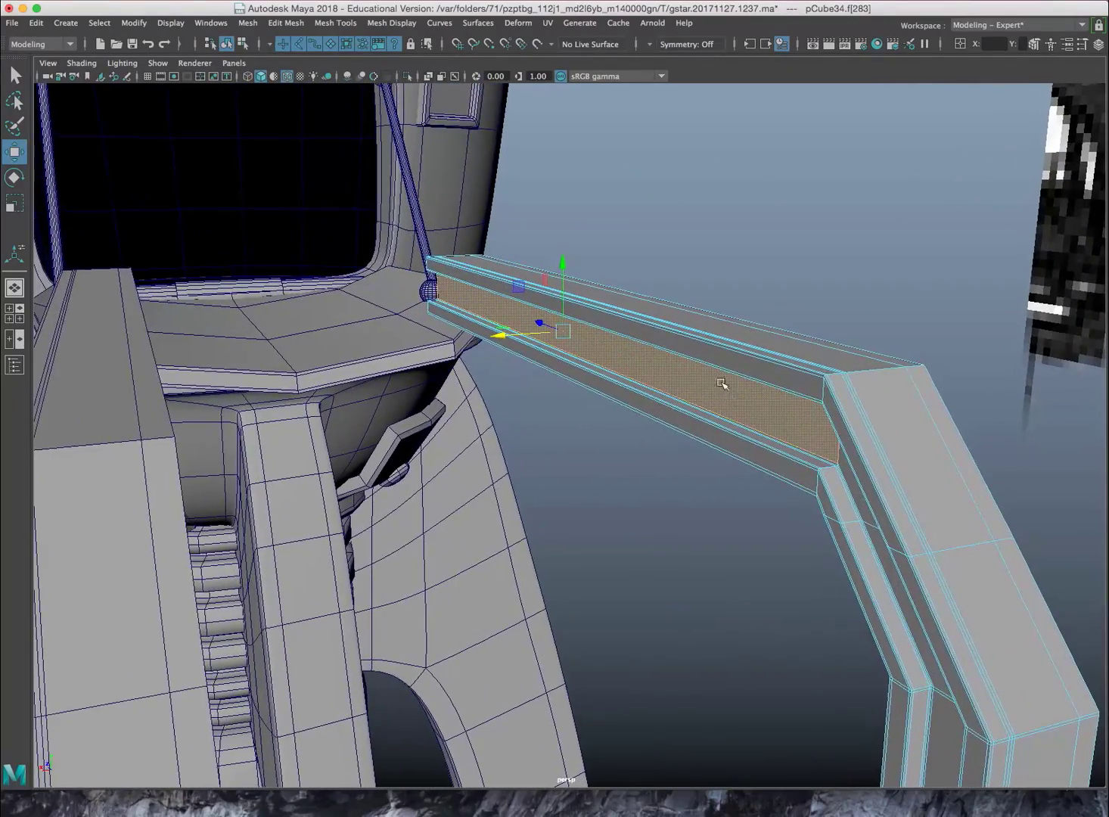
left_click(293, 23)
left_click(306, 398)
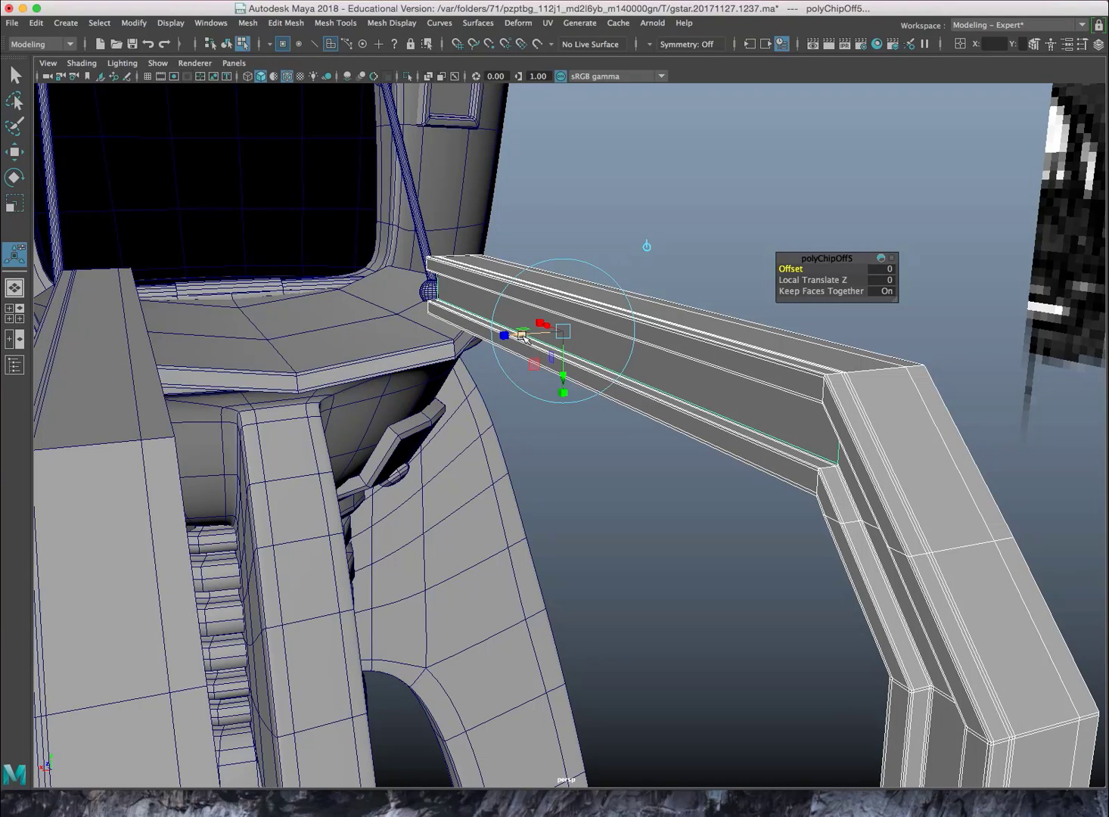
left_click_drag(524, 337, 397, 369)
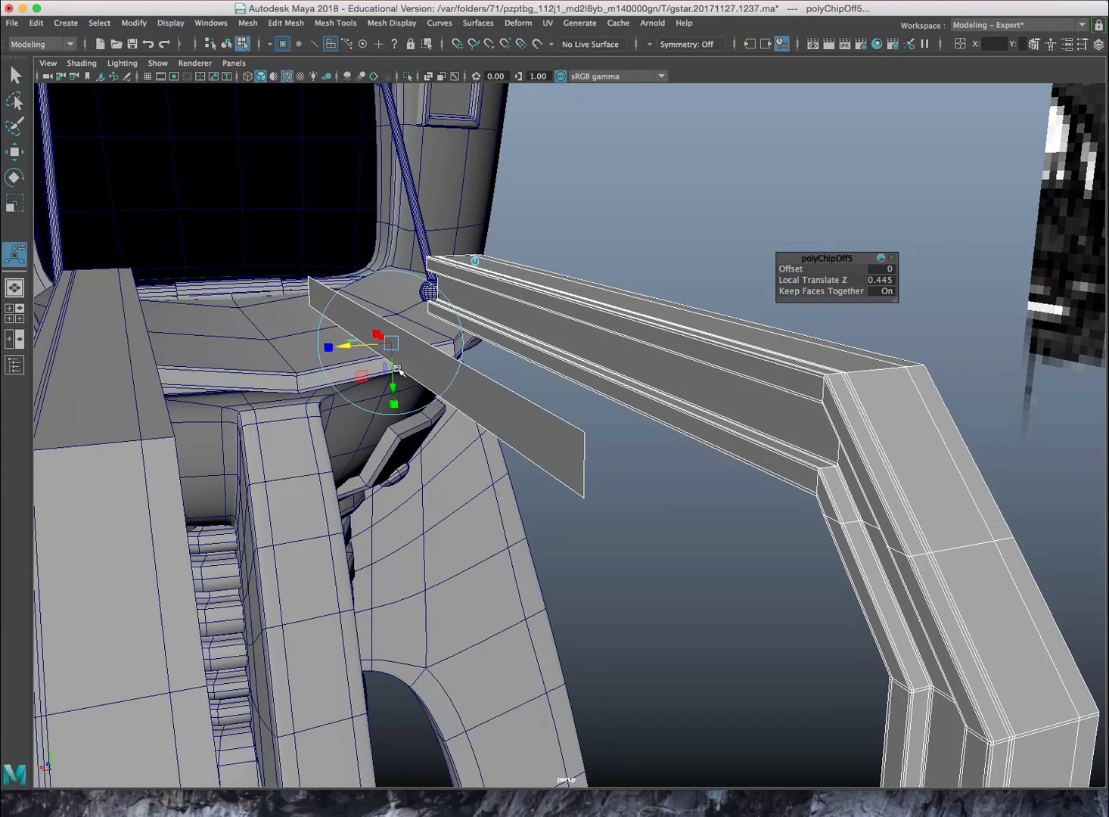
Select the extracted face as its own object and extrude it into a thick slab reaching the opposite arm
right_click_drag(494, 385, 575, 367)
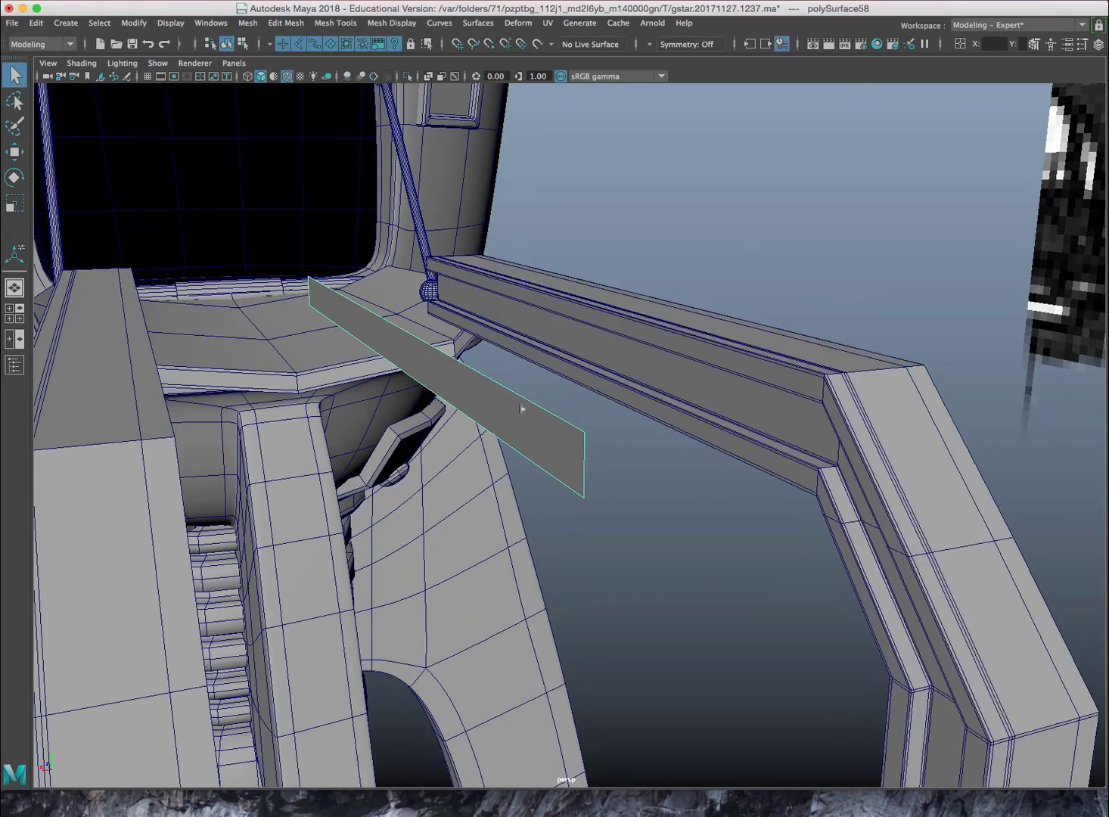
key("ctrl+e")
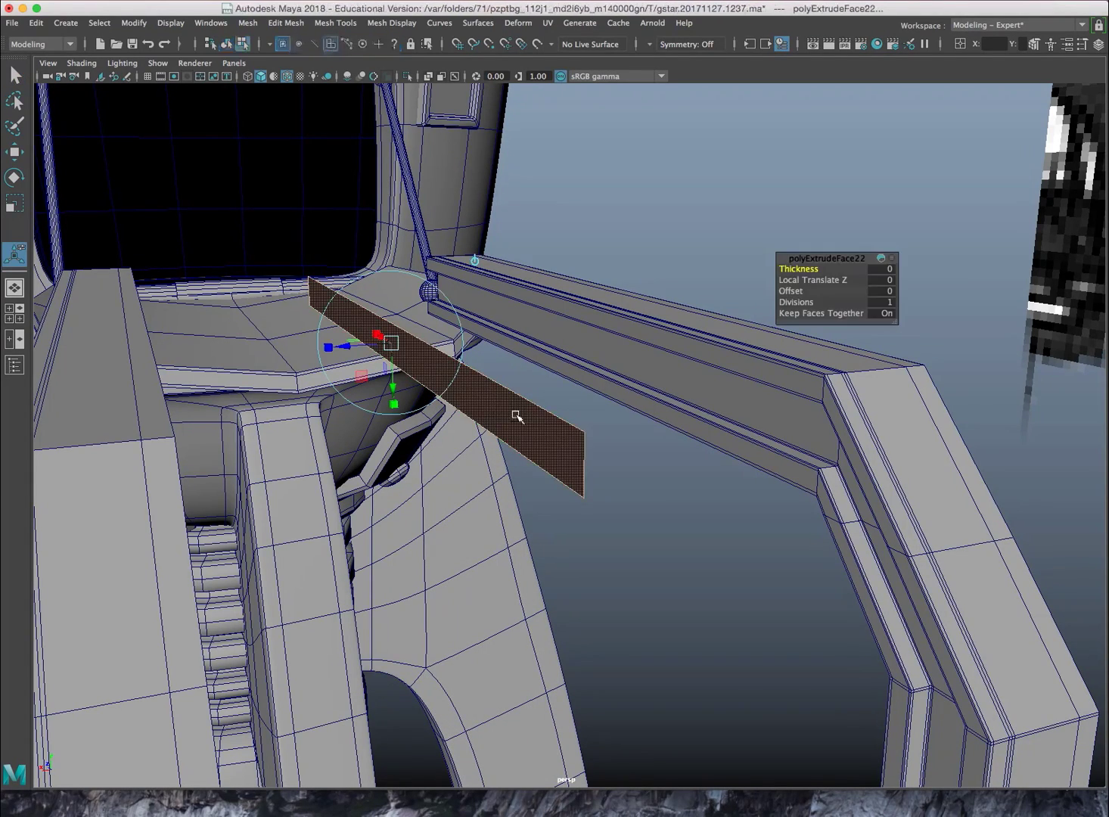
left_click_drag(323, 349, 53, 362)
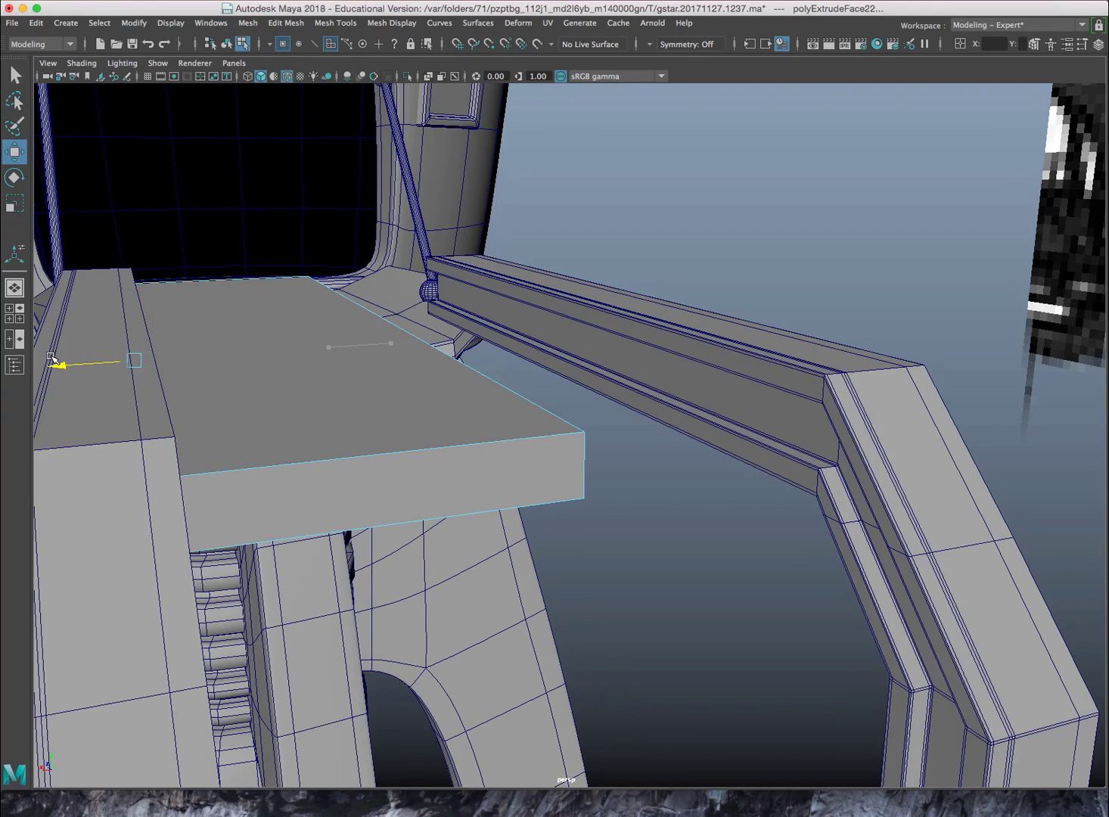
Move the slab's free end face across to the other arm, return to whole-object selection and show the top view
left_click_drag(244, 371, 203, 366, "alt")
left_click(274, 373)
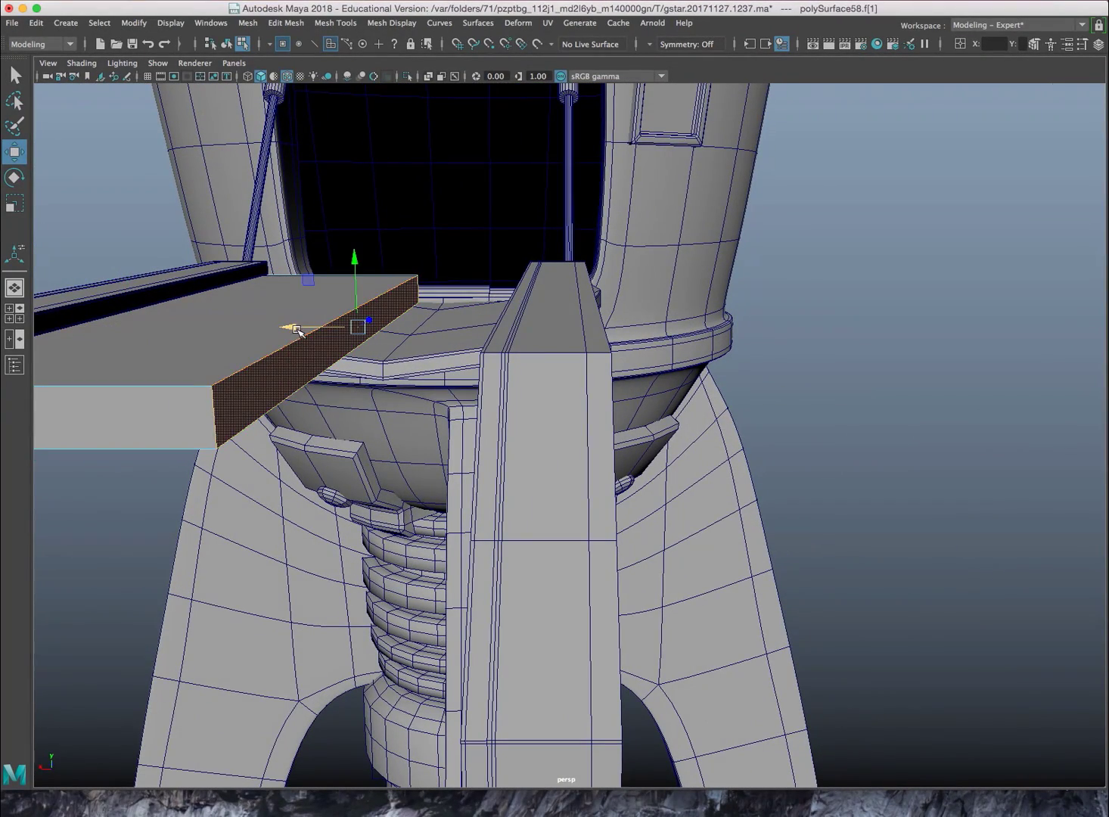
left_click_drag(296, 330, 612, 388)
right_click_drag(609, 390, 652, 361)
left_click_drag(596, 438, 542, 427, "alt")
key("space")
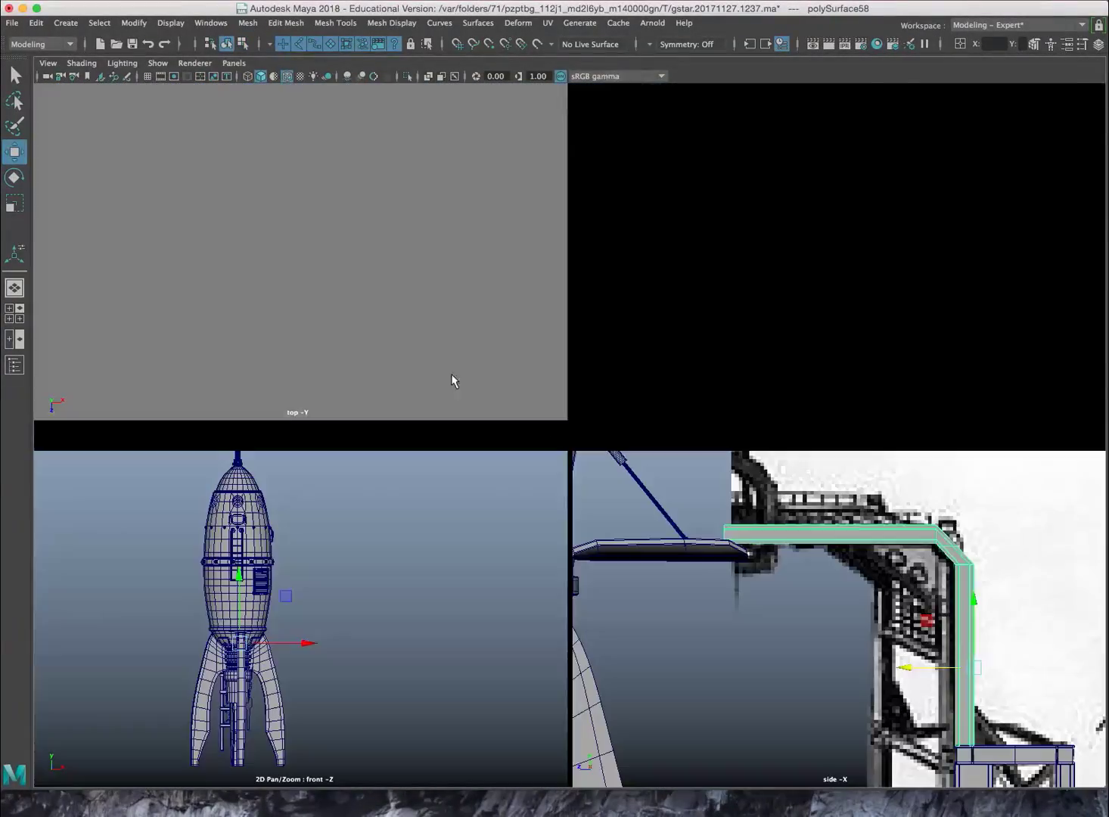
key("space")
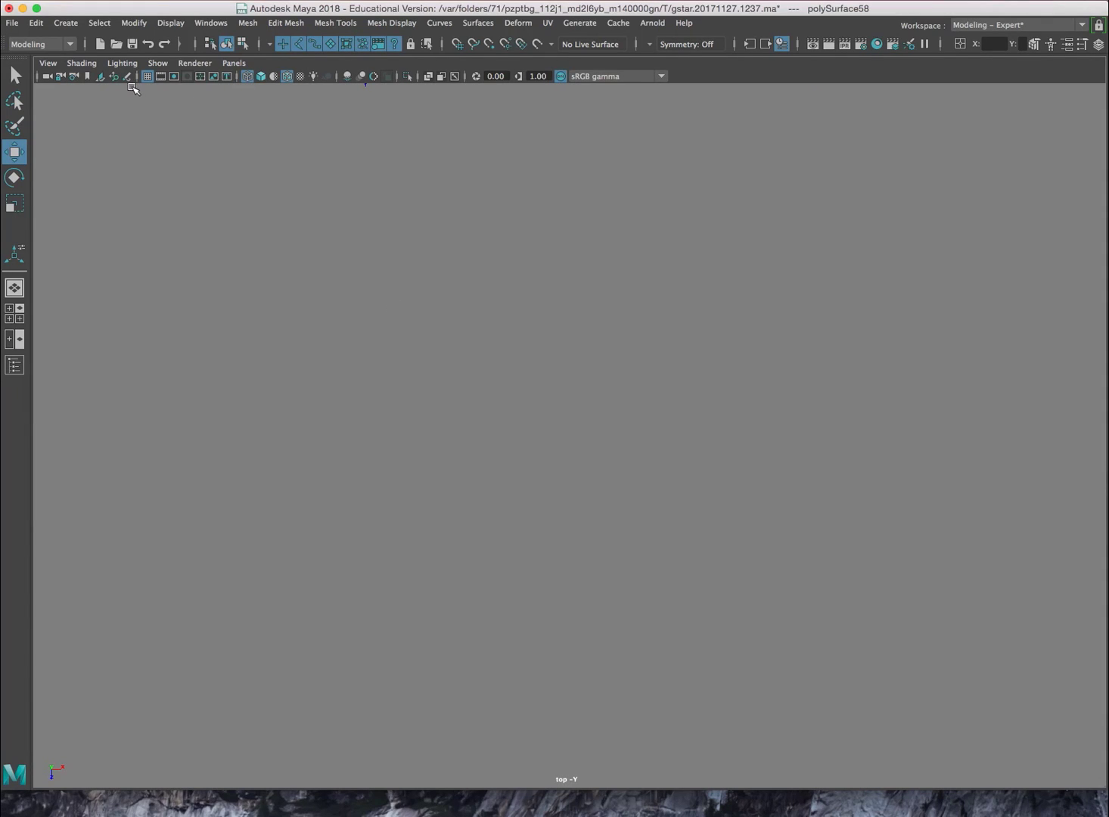
left_click(128, 78)
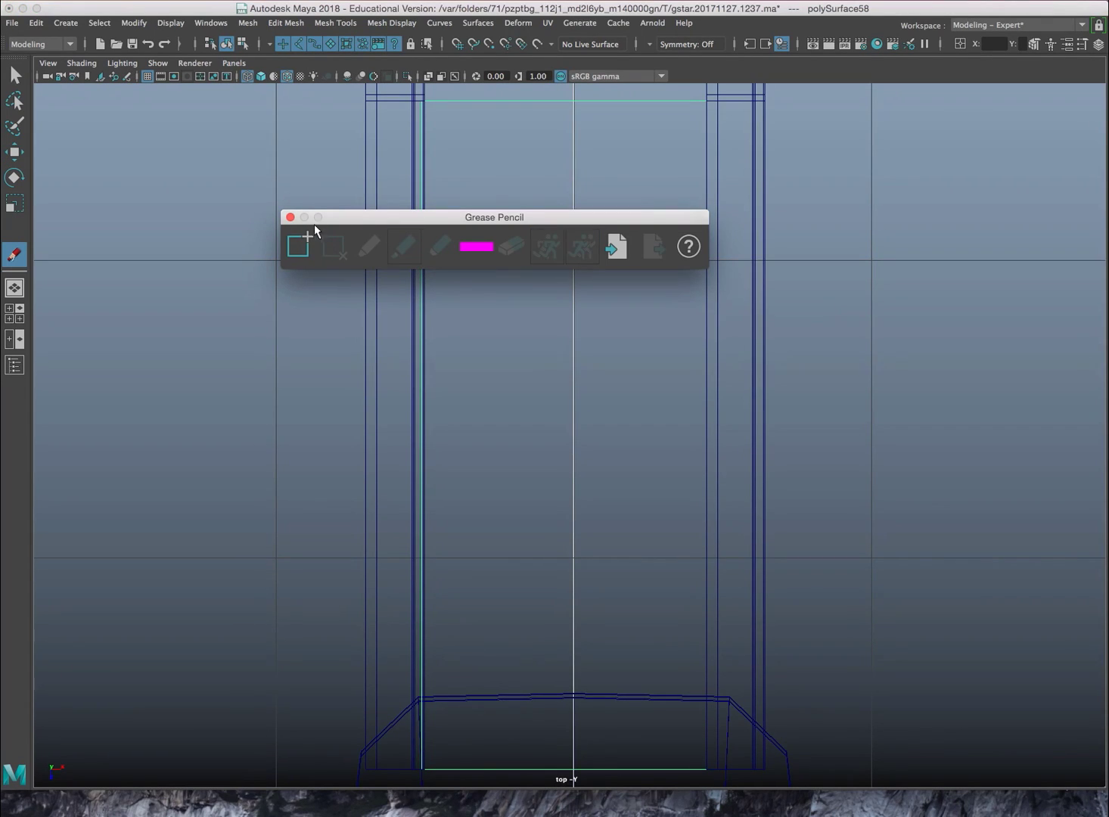
left_click(290, 217)
key("w")
Show the top view shaded, duplicate the slab between the arms and move the copy sideways clear of the gantry
scroll(363, 280, "down", 5)
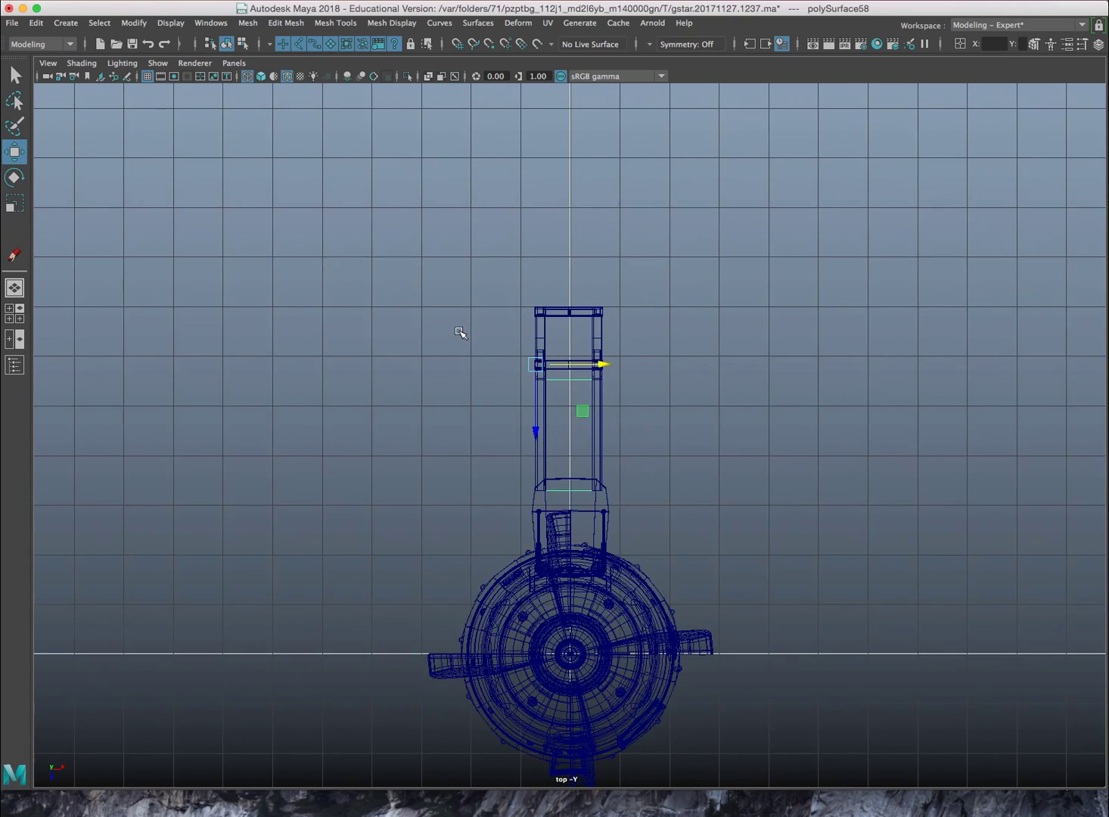
scroll(463, 331, "up", 3)
scroll(463, 331, "up", 5)
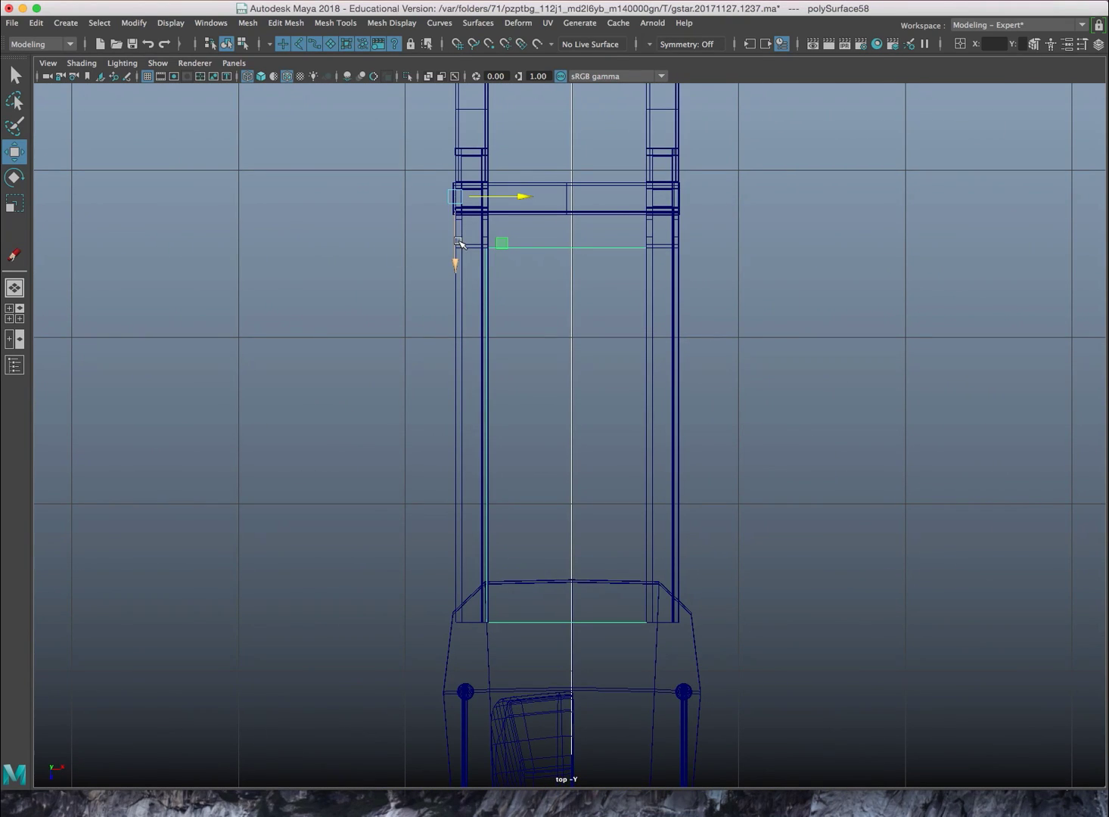
key("5")
middle_click_drag(369, 230, 275, 271, "alt")
key("ctrl+d")
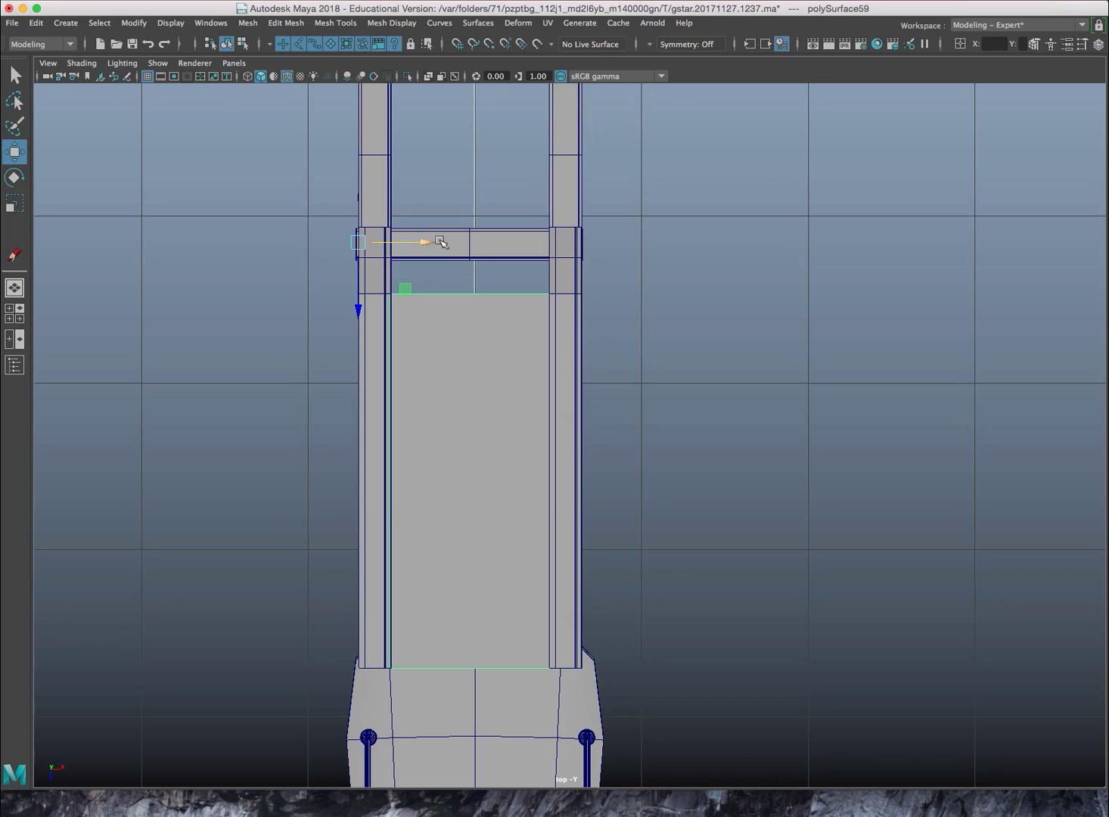
left_click_drag(429, 242, 766, 259)
middle_click_drag(819, 265, 730, 277, "alt")
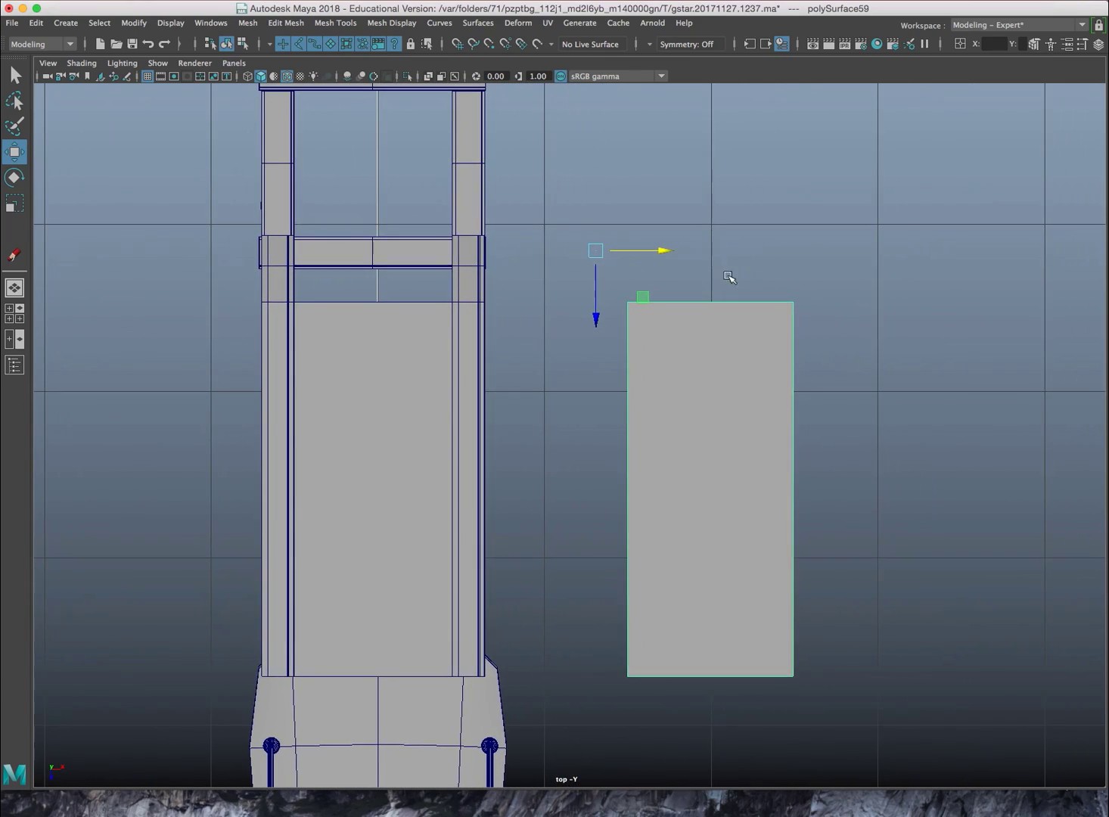
scroll(795, 278, "up", 2)
middle_click_drag(860, 279, 750, 288, "alt")
Examine the original and copied slabs in the perspective view, leave the copy selected and return to the top view
key("space")
key("space")
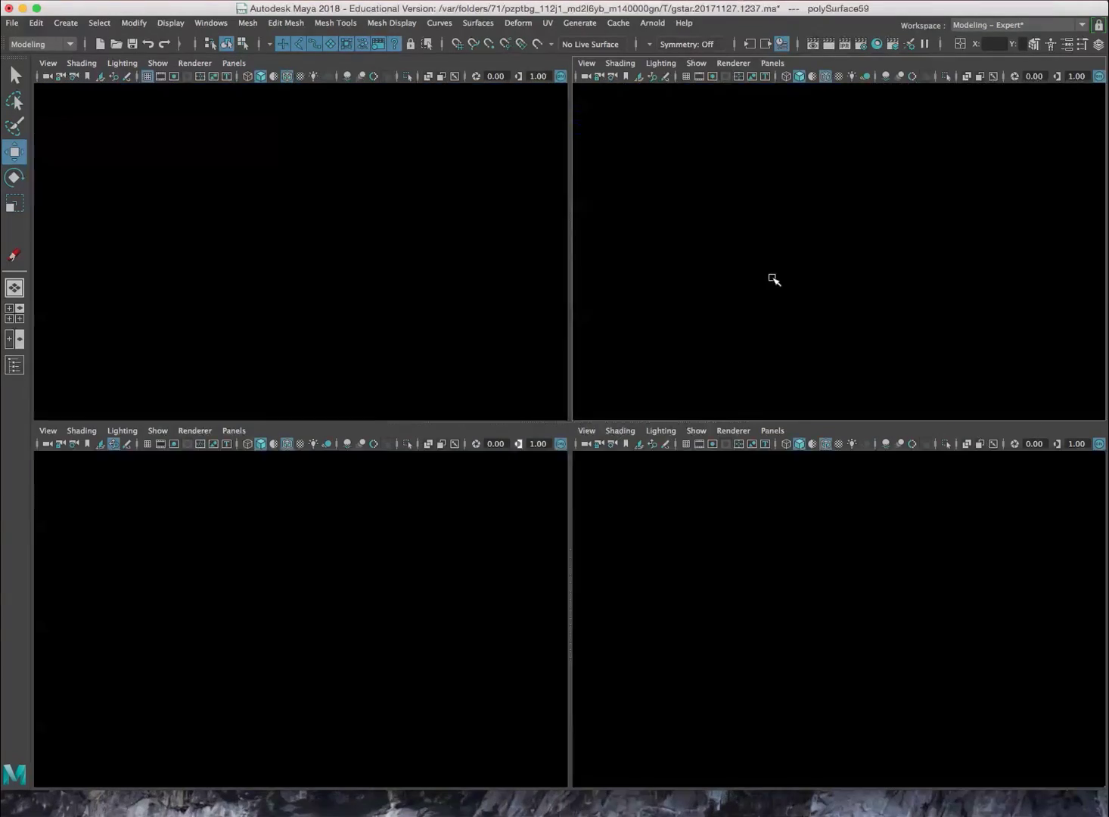
scroll(763, 254, "down", 3)
left_click_drag(762, 253, 635, 298, "alt")
left_click(624, 322)
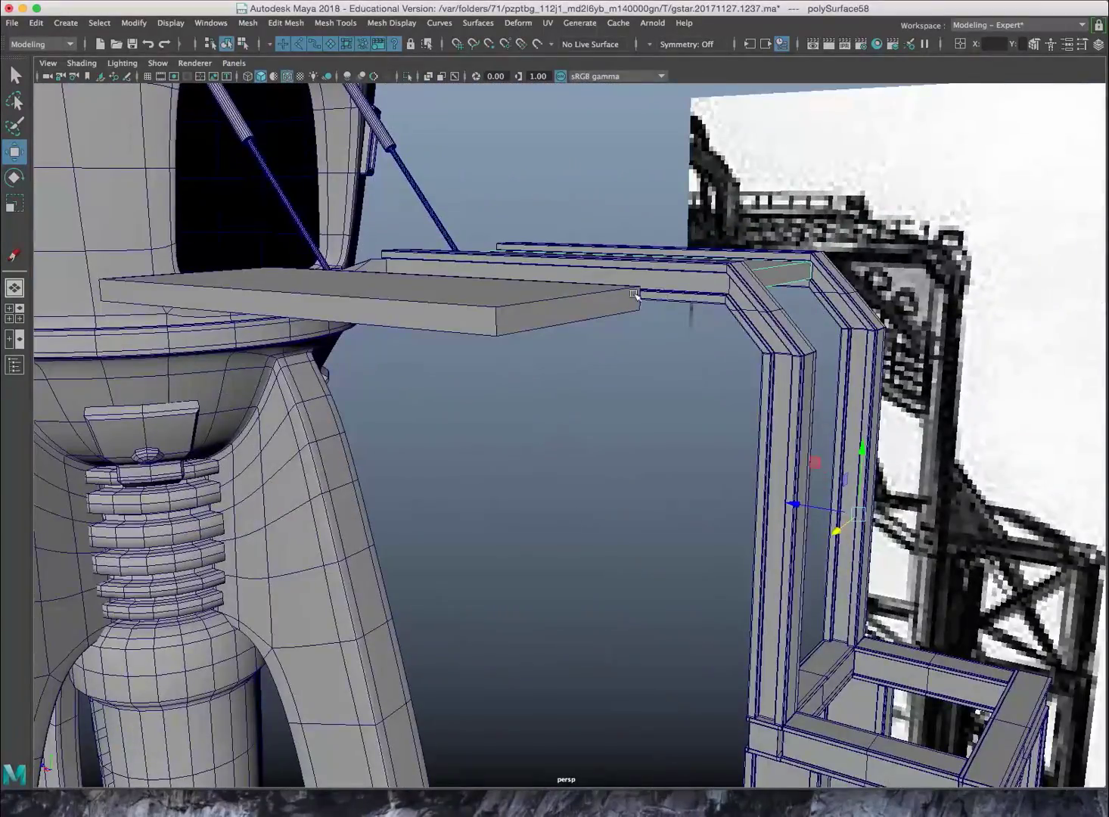
left_click(480, 322)
left_click_drag(480, 322, 507, 341, "alt")
key("space")
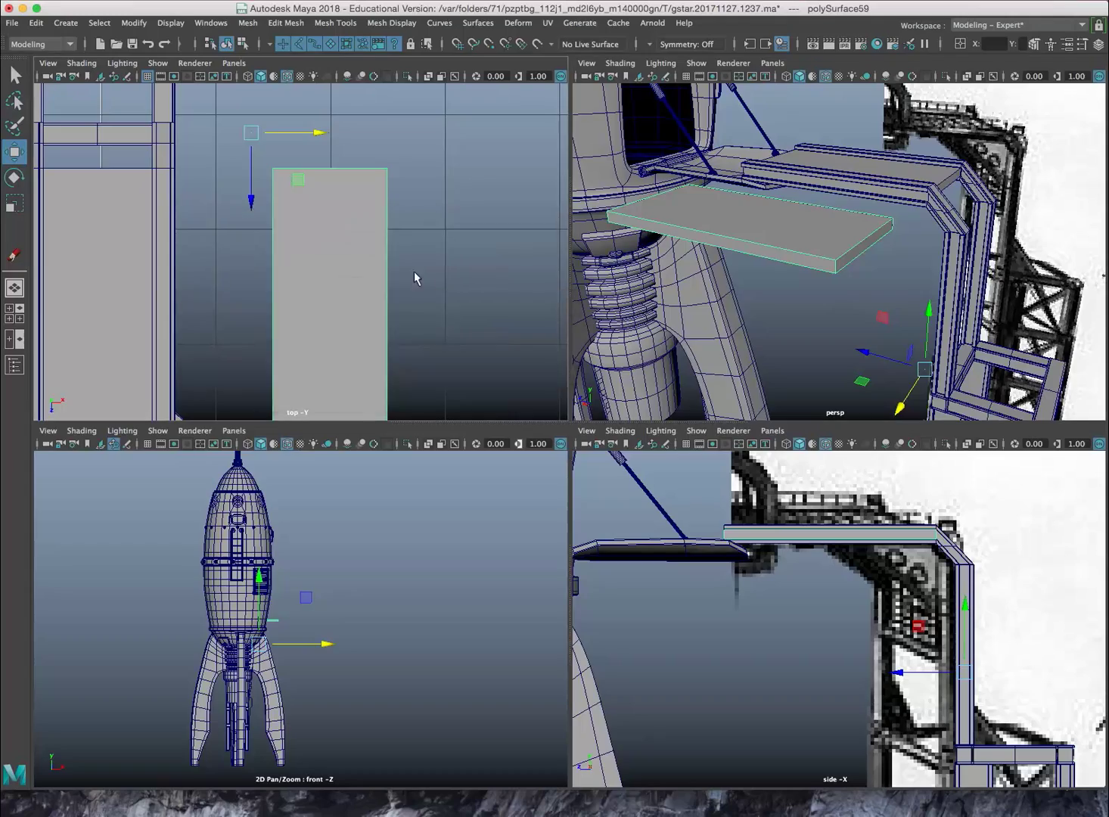
key("space")
Add a Grease Pencil frame, sketch two staggered rows of magenta circles at the copied slab's tower-side end, and close Grease Pencil
middle_click_drag(472, 238, 465, 214, "alt")
left_click(127, 77)
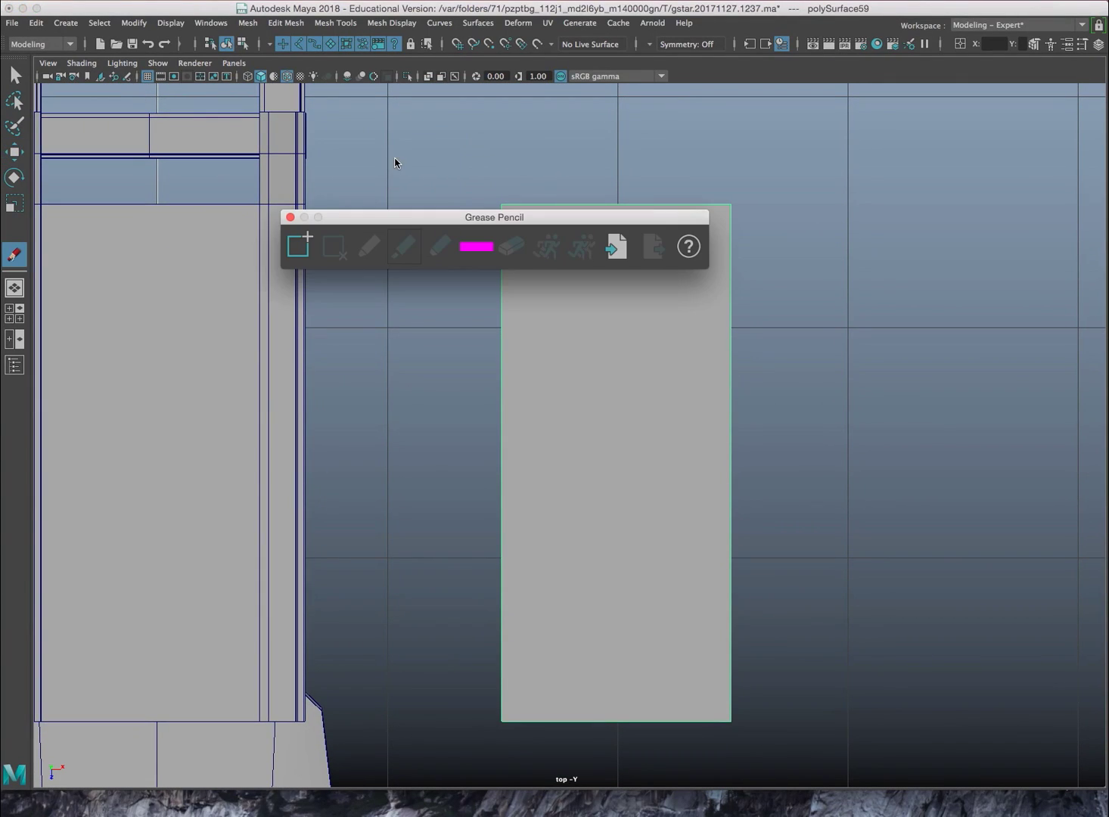
mouse_move(446, 227)
left_mouse_down()
mouse_move(315, 299)
mouse_move(168, 304)
left_mouse_up()
left_click(20, 325)
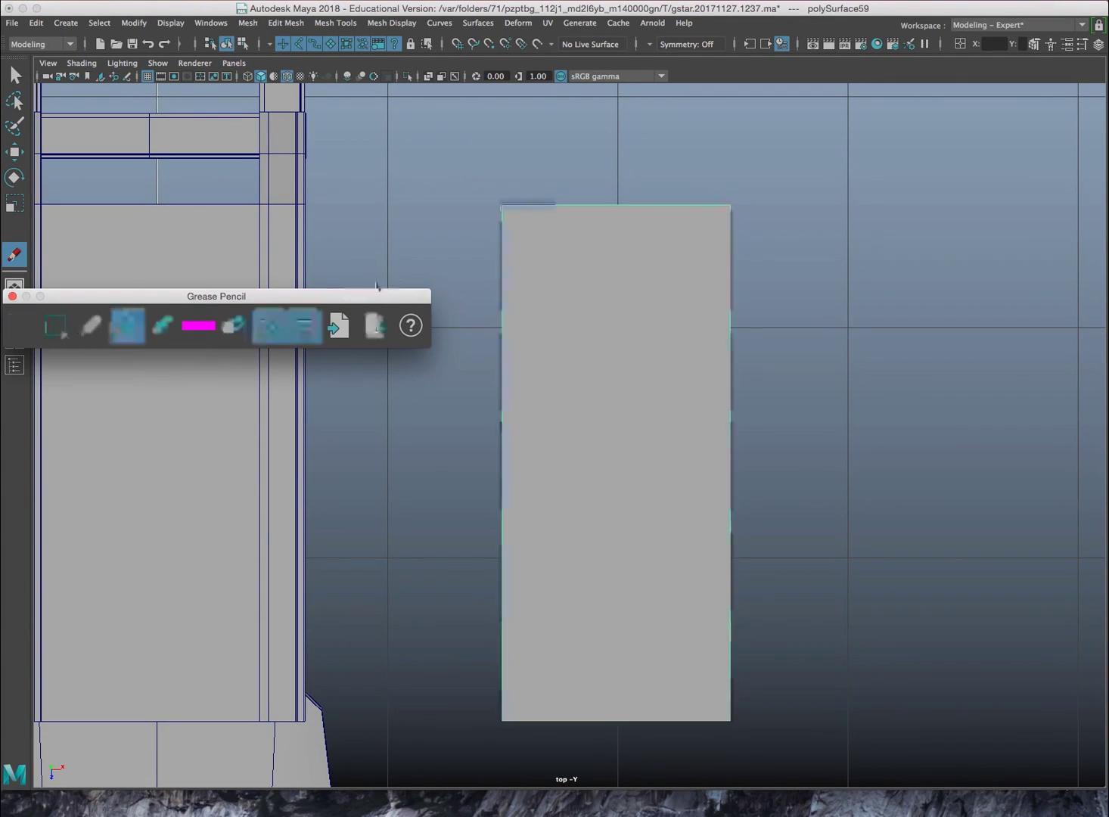
left_click_drag(510, 219, 518, 230)
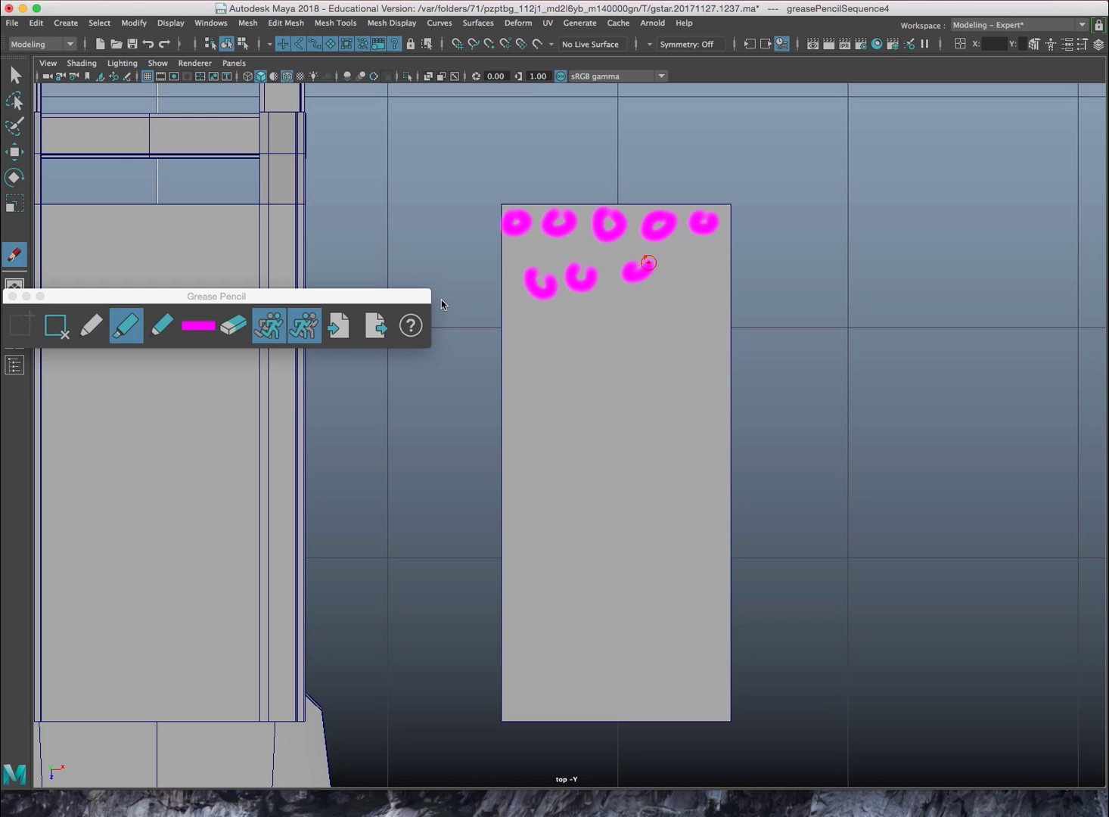
left_click(12, 296)
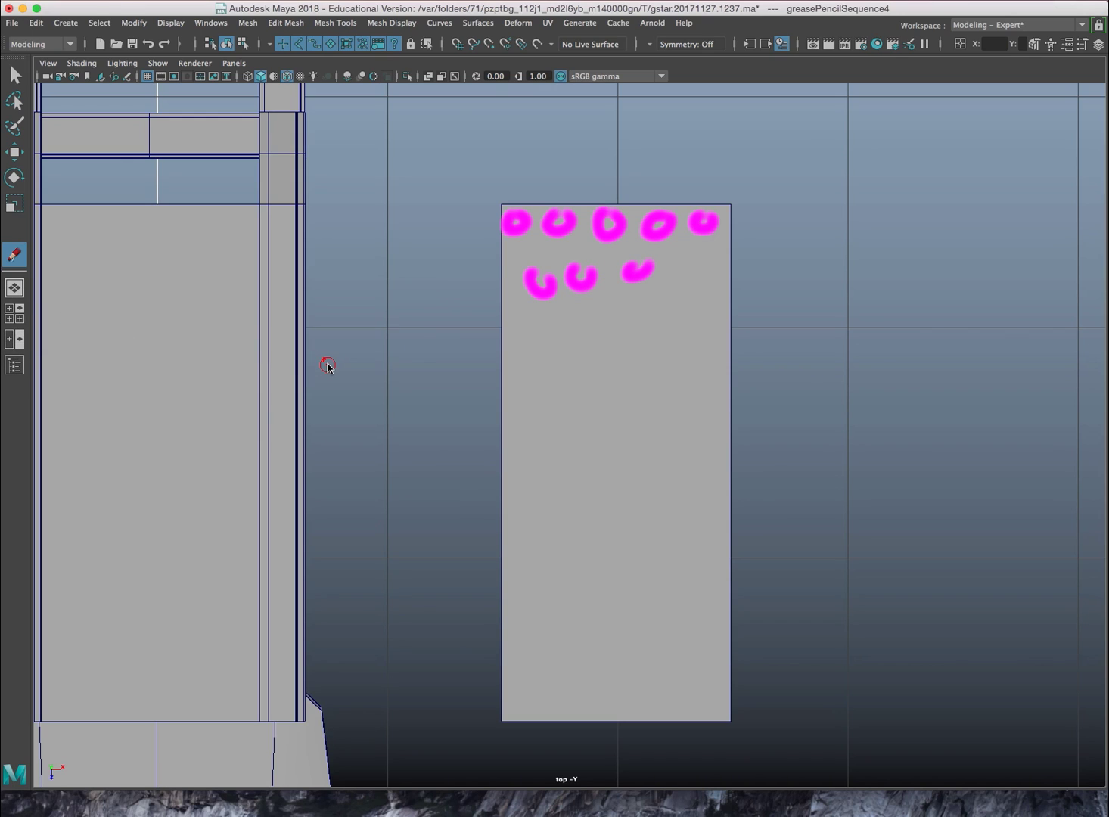
Delete the Grease Pencil frame holding the magenta circle sketch and close Grease Pencil
left_click(126, 76)
left_click(50, 323)
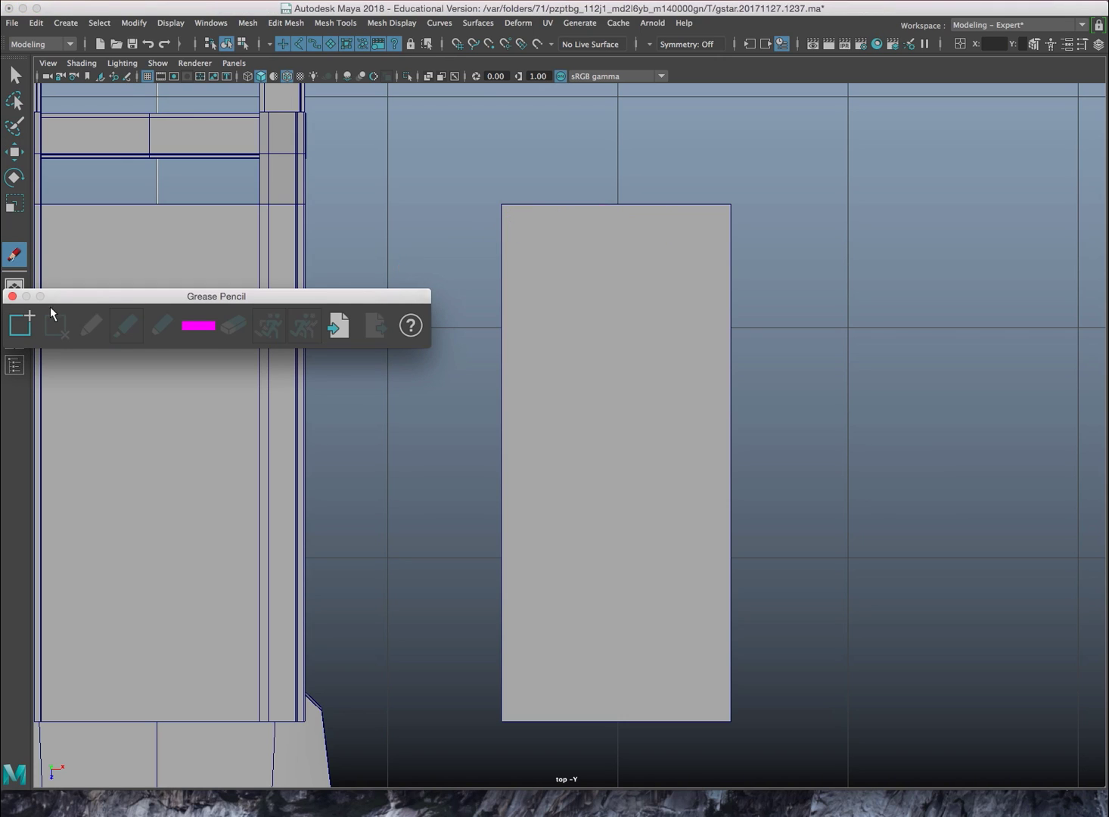
left_click(12, 295)
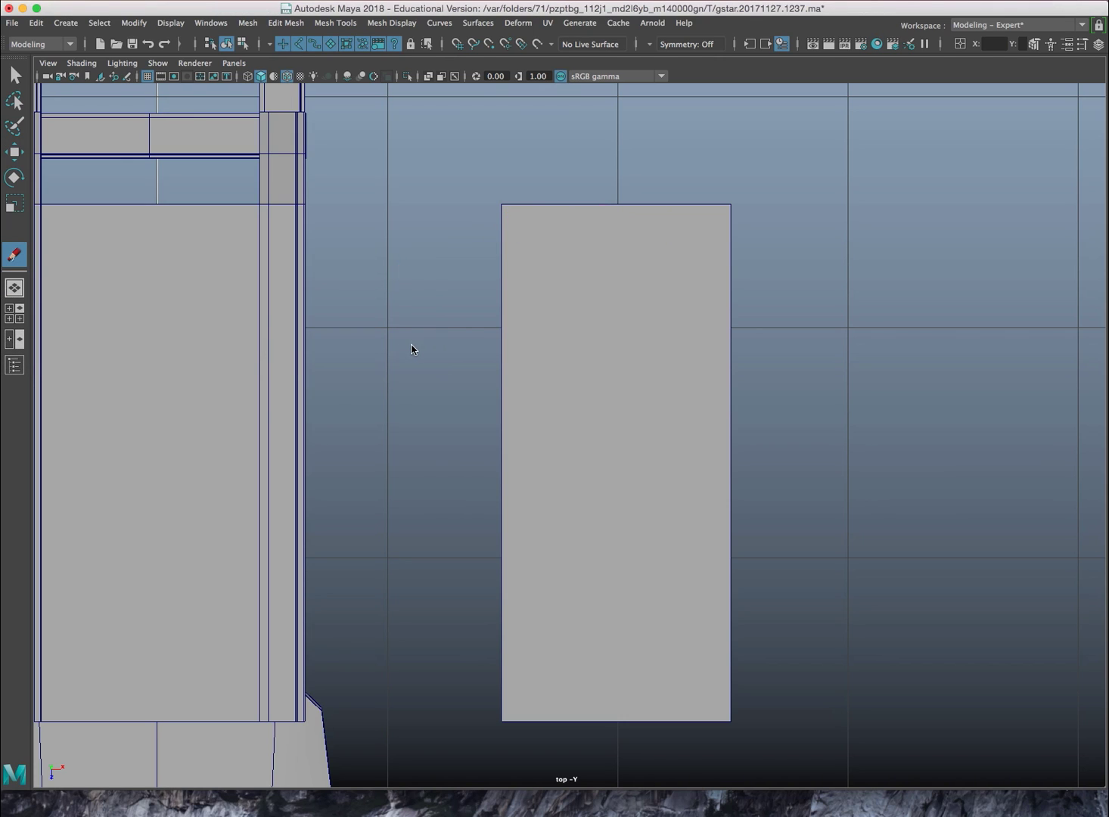
Create a square polygon plane beside the tower-side end of the copied slab
left_click(73, 21)
mouse_move(98, 78)
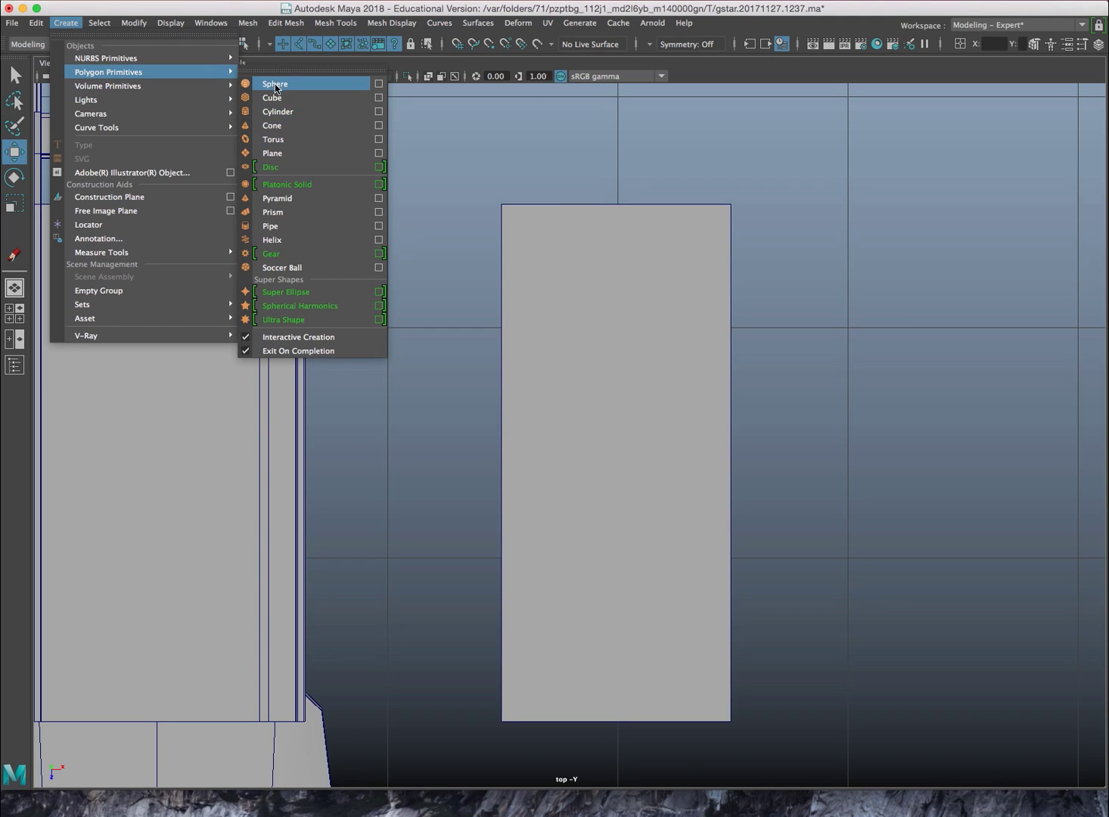
left_click(272, 156)
left_click_drag(814, 204, 876, 208)
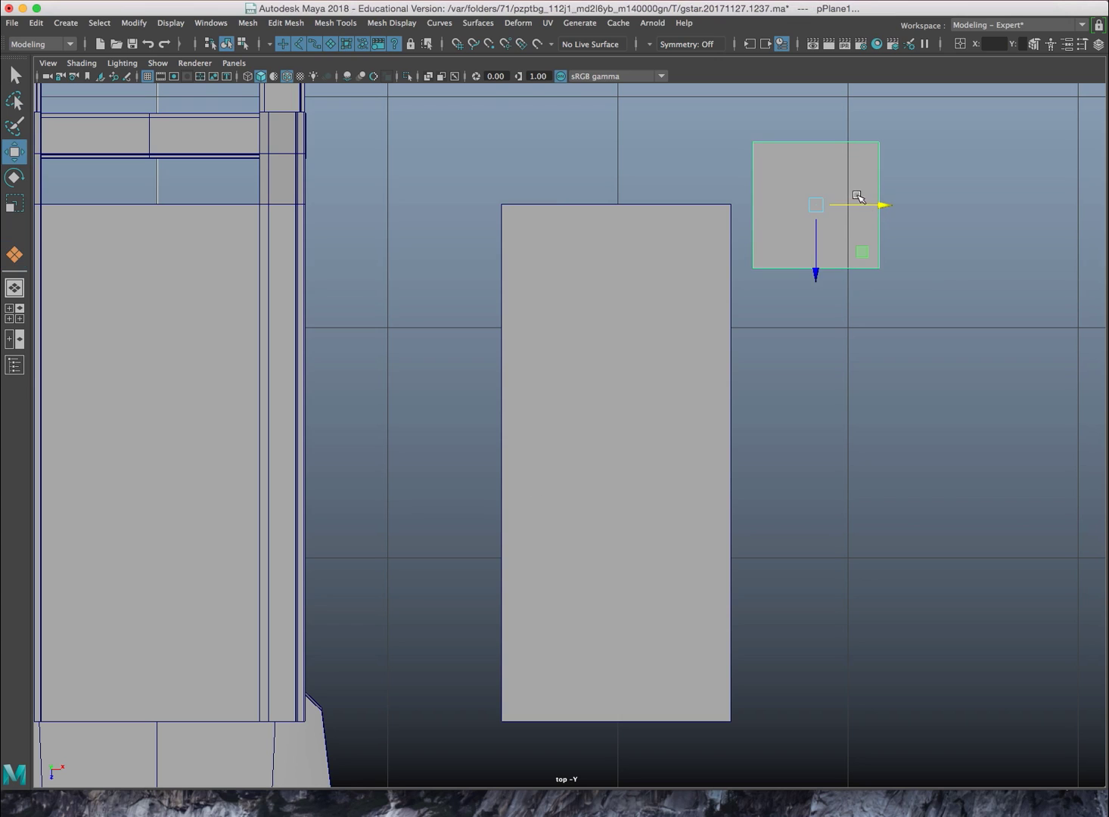
Extrude all four border edges of the plane, scale them outward into a surrounding band, and return to object selection
middle_click_drag(859, 198, 629, 307, "alt")
scroll(629, 307, "up", 3)
middle_click_drag(612, 219, 633, 325, "alt")
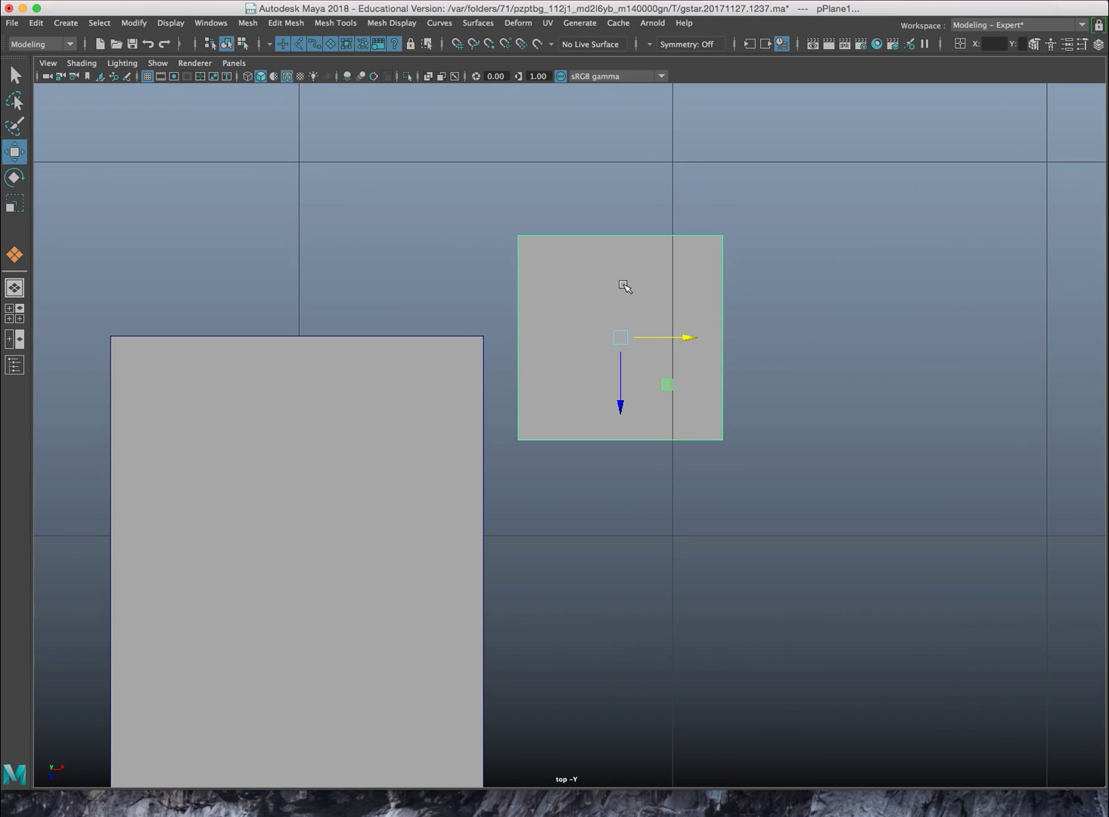
right_click_drag(625, 278, 619, 210)
left_click_drag(481, 195, 796, 505)
key("ctrl+e")
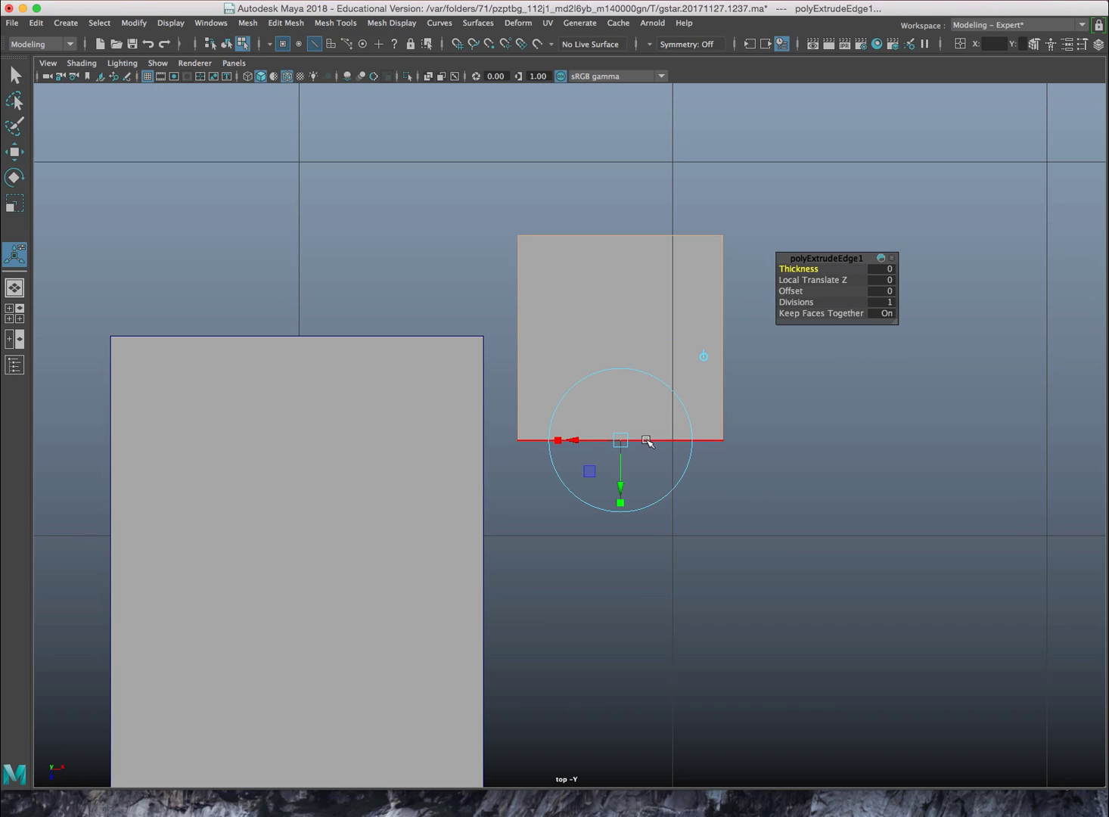
left_click_drag(568, 440, 532, 440)
key("super+z")
key("r")
left_click_drag(624, 351, 725, 327)
right_click_drag(271, 414, 312, 386)
Move the extruded plane sideways clear of the copied slab and deselect it
left_click(597, 337)
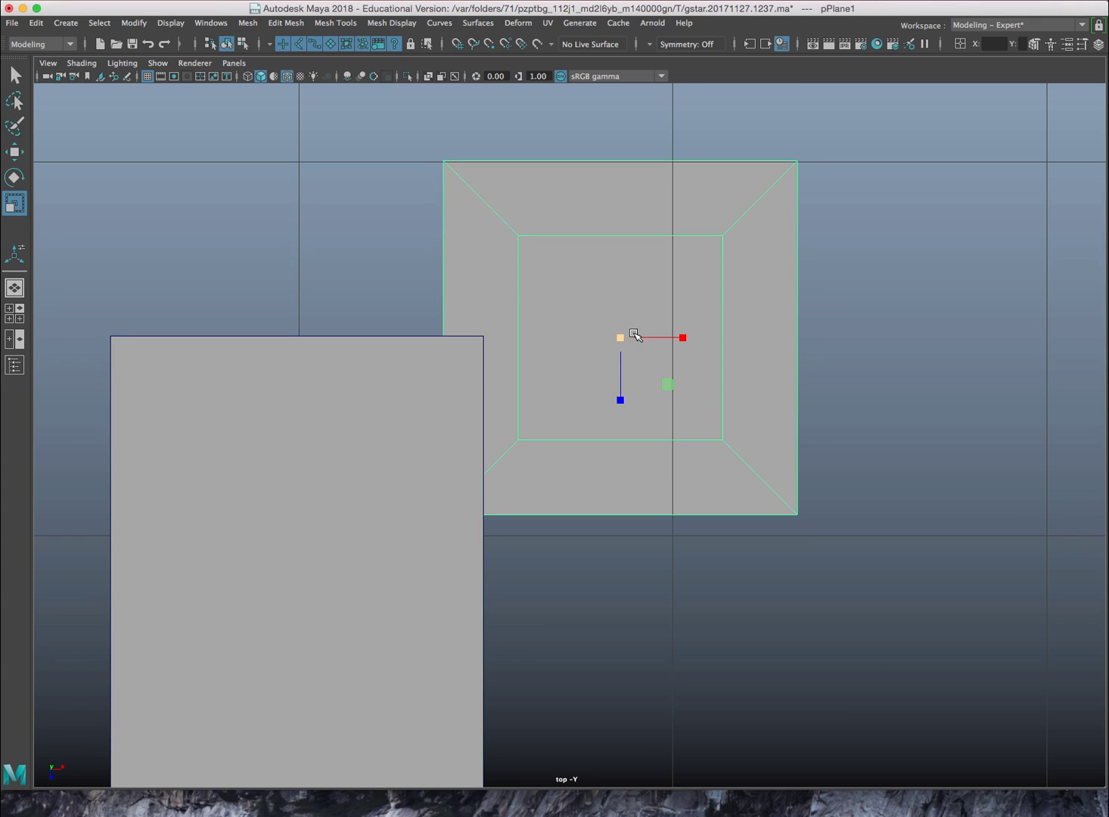
left_click_drag(627, 355, 738, 353)
left_click(535, 277)
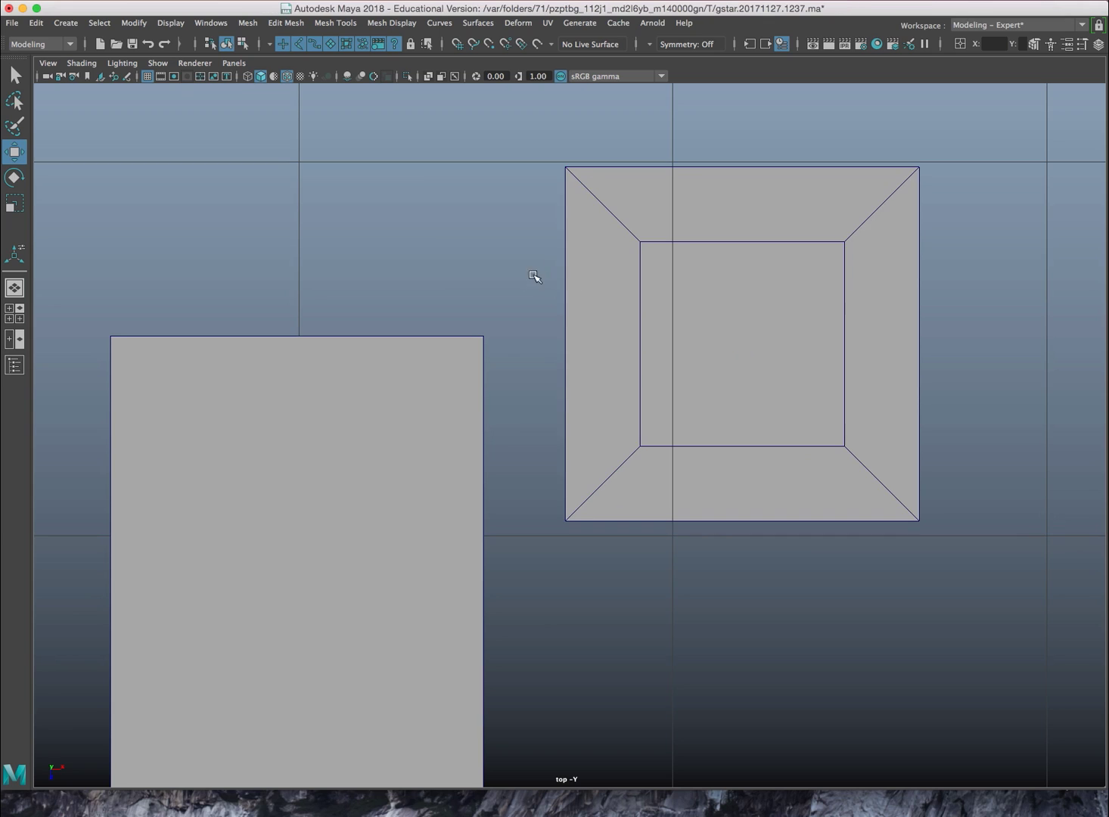
middle_click_drag(576, 319, 454, 324, "alt")
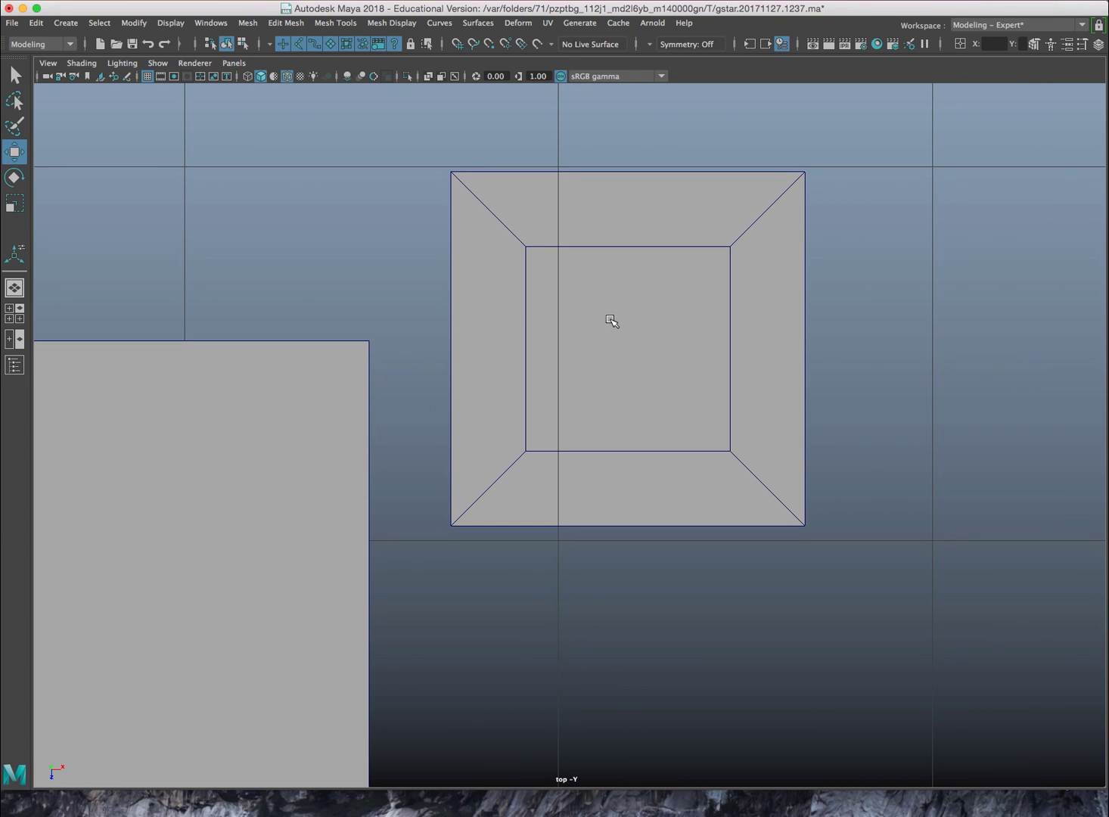
Delete the plane's central face to leave a square ring, then preview the ring smoothed and return to the unsmoothed display
left_click(340, 25)
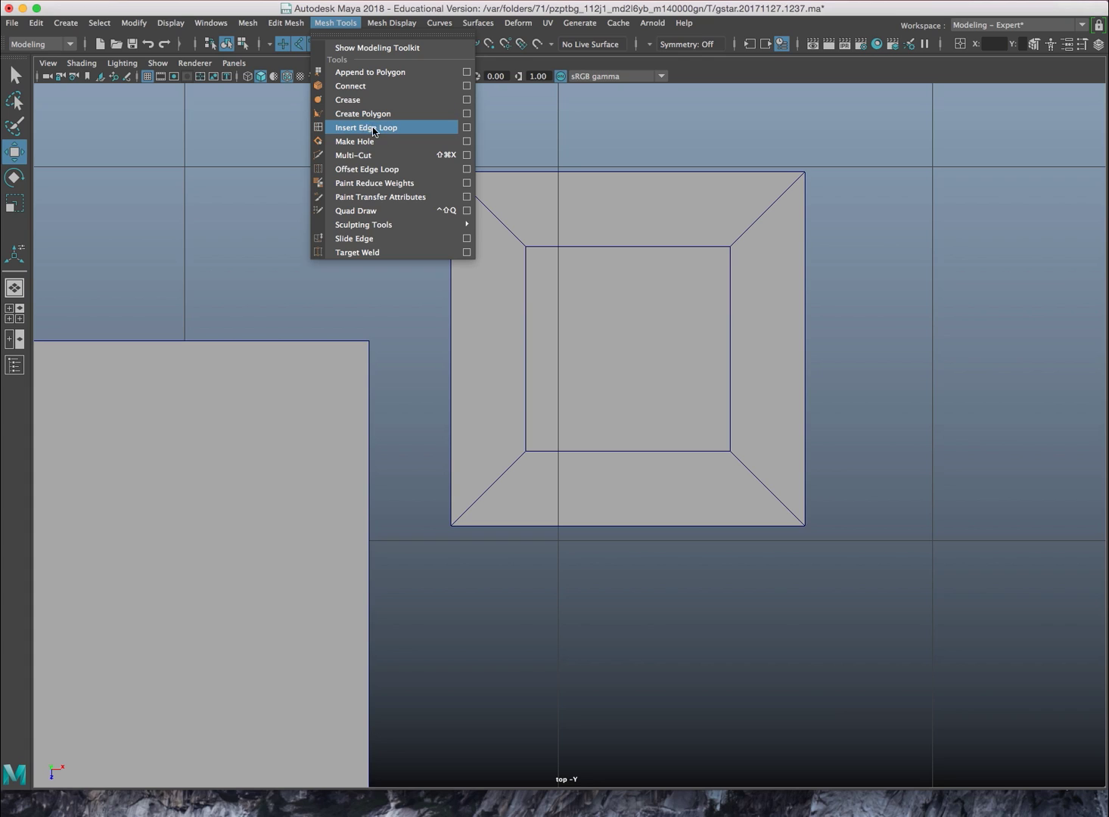
left_click(556, 94)
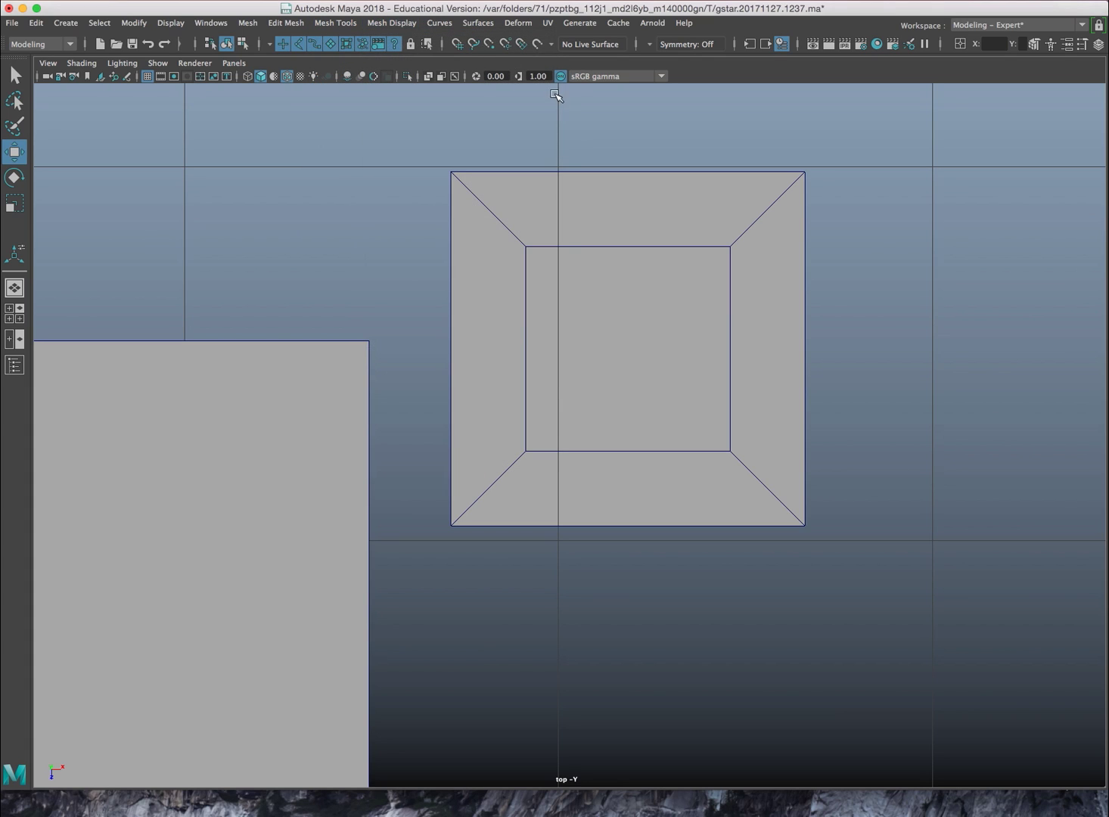
right_click_drag(596, 305, 596, 324)
left_click(594, 299)
key("Delete")
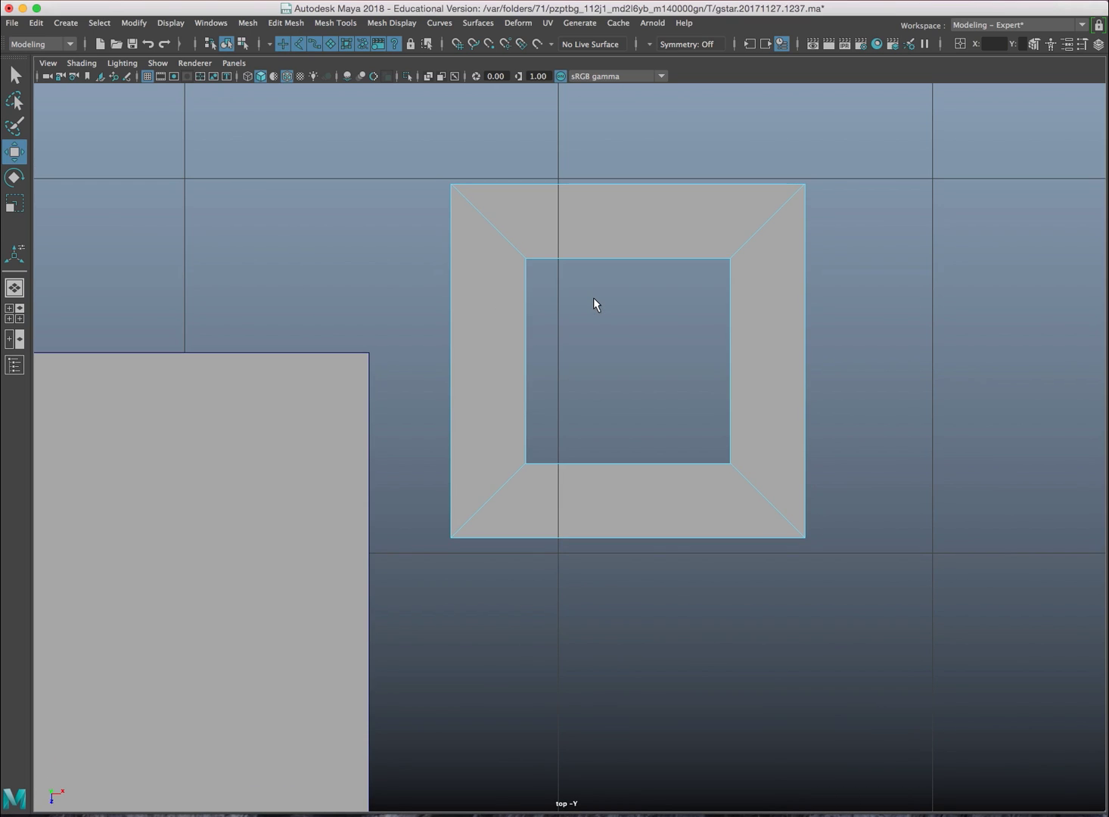
right_click_drag(607, 230, 664, 225)
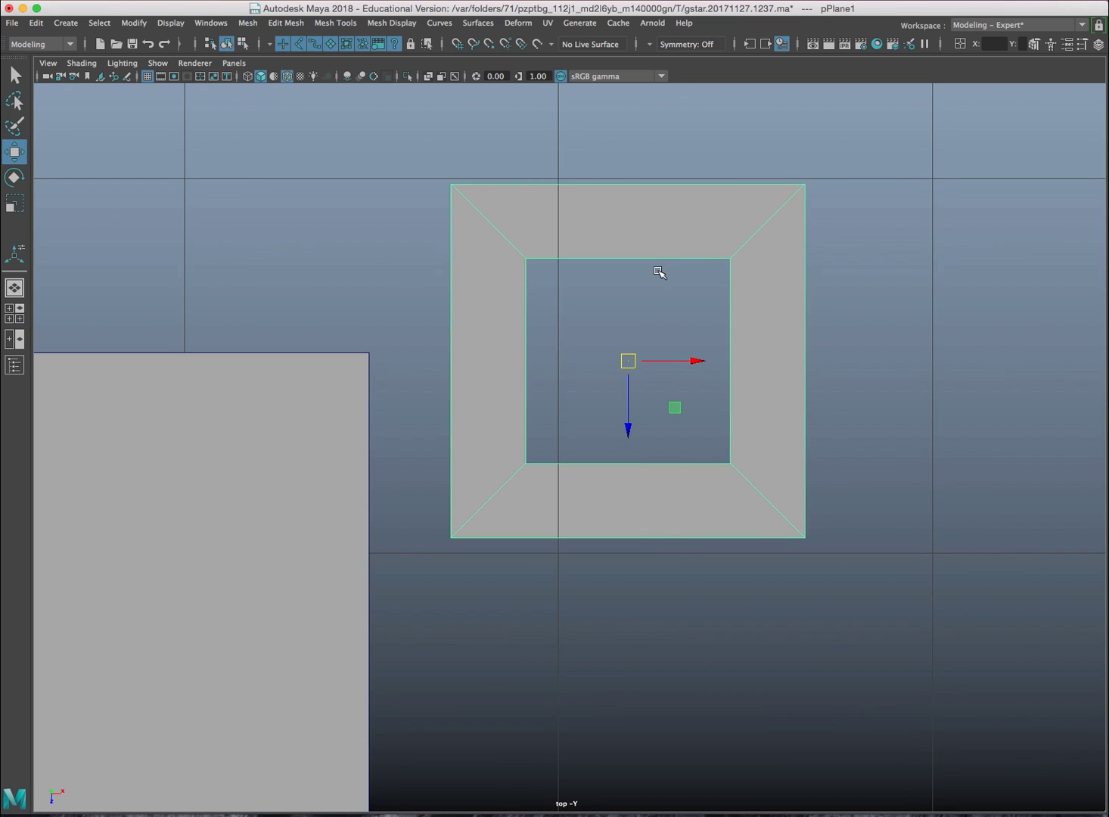
key("3")
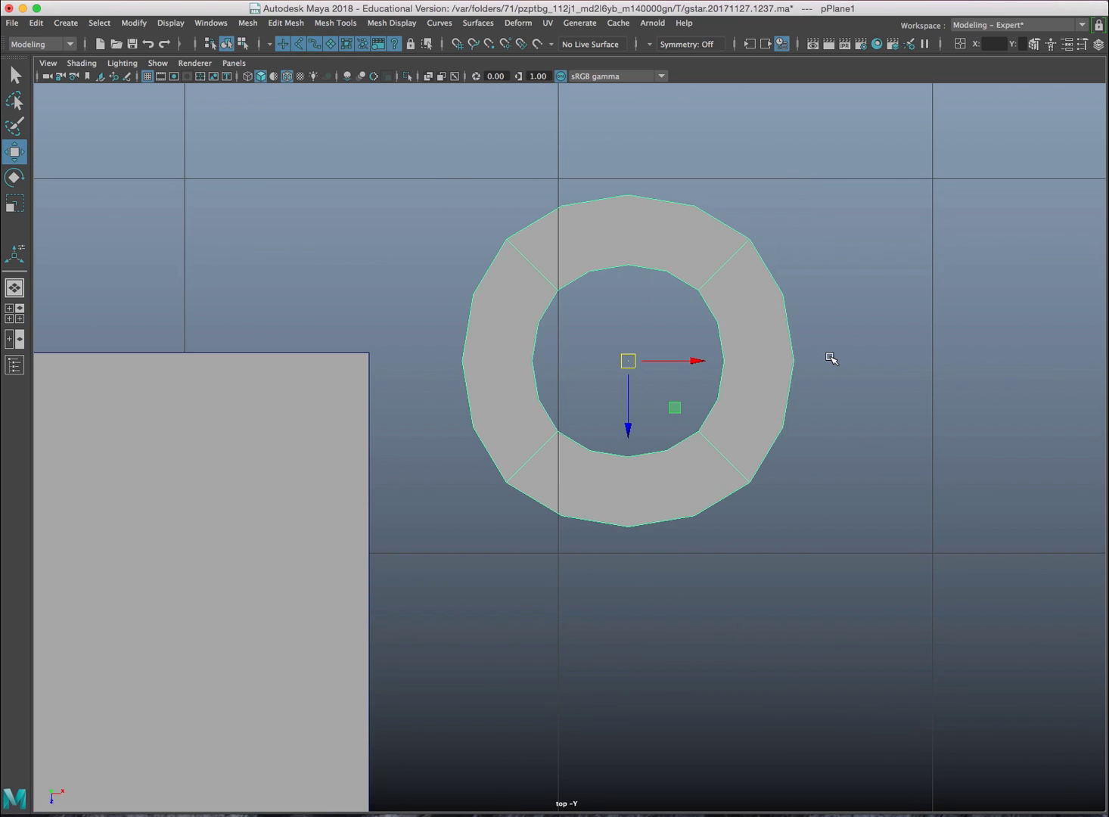
key("1")
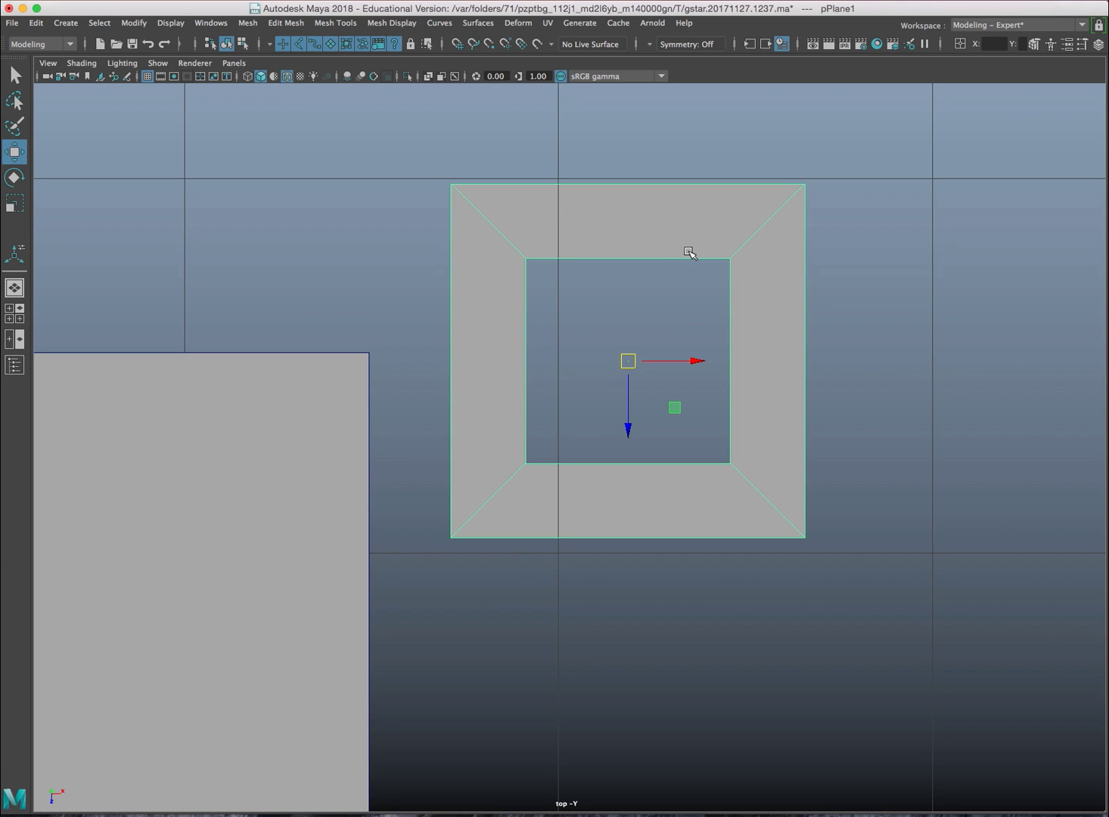
Scale the square ring down uniformly and move it over the copied slab in the top view
middle_click_drag(689, 252, 570, 249, "alt")
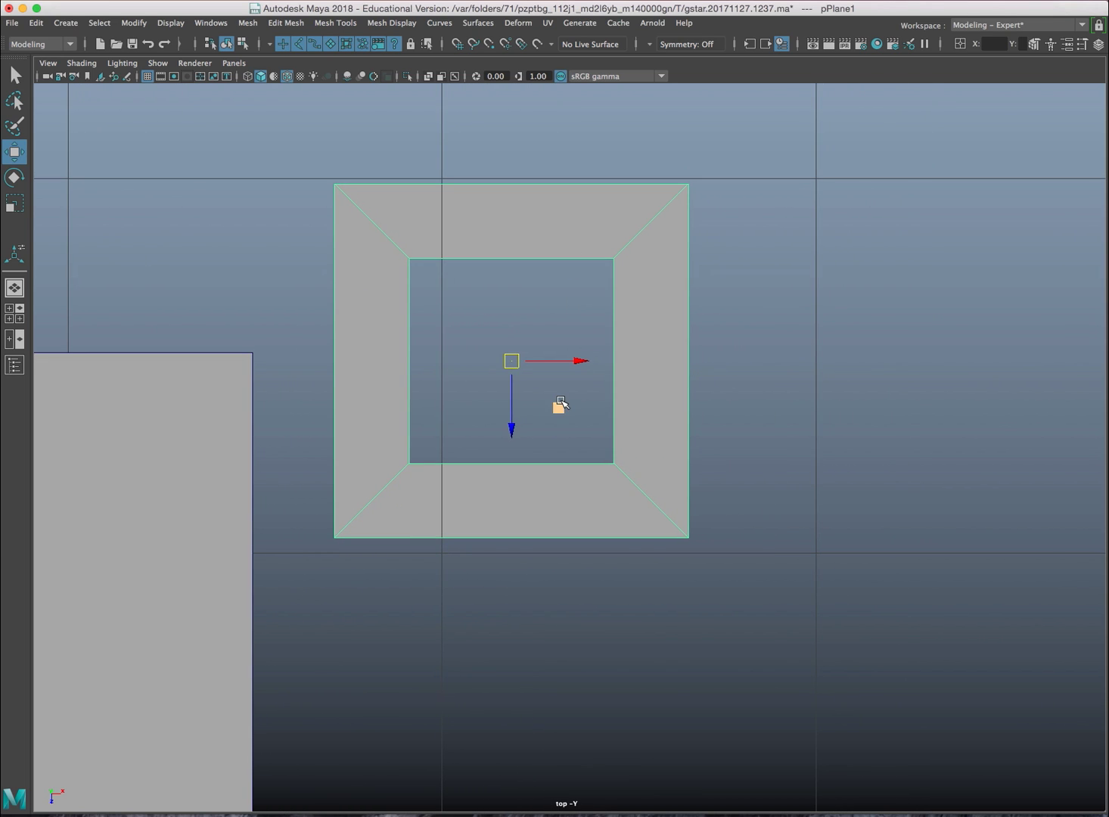
middle_click_drag(563, 405, 668, 399, "alt")
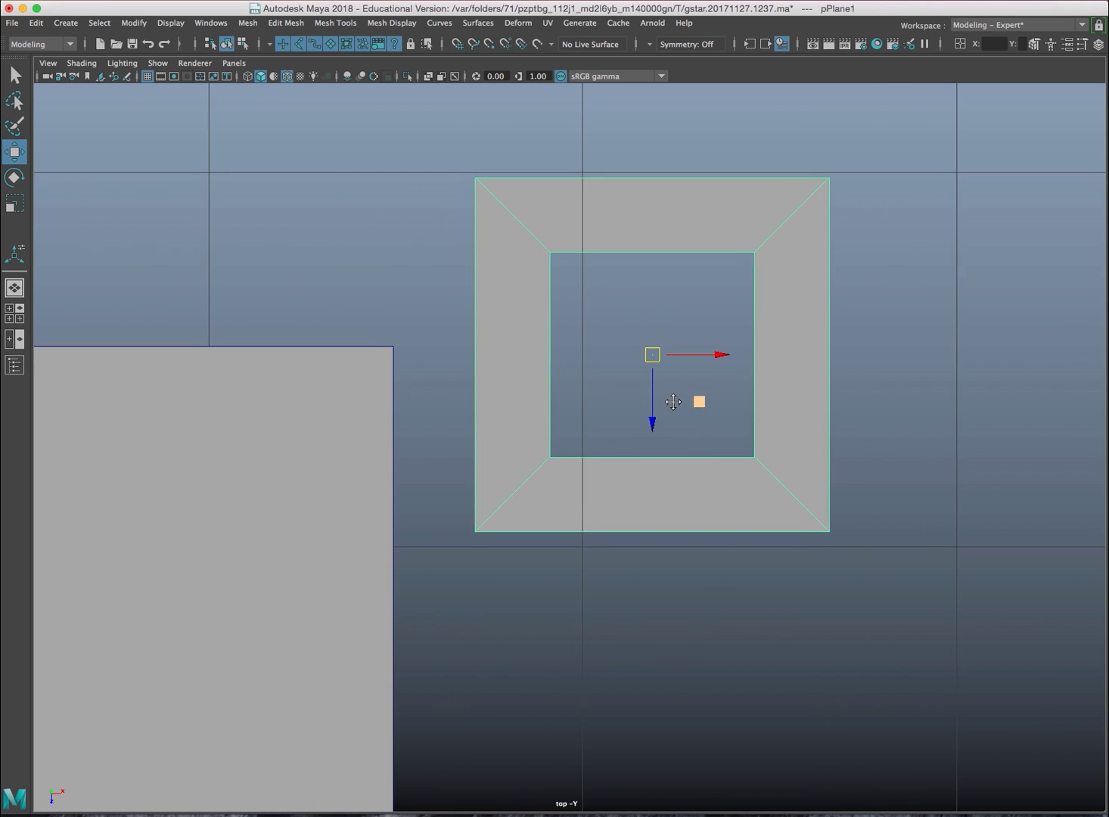
key("r")
left_click_drag(648, 359, 470, 365)
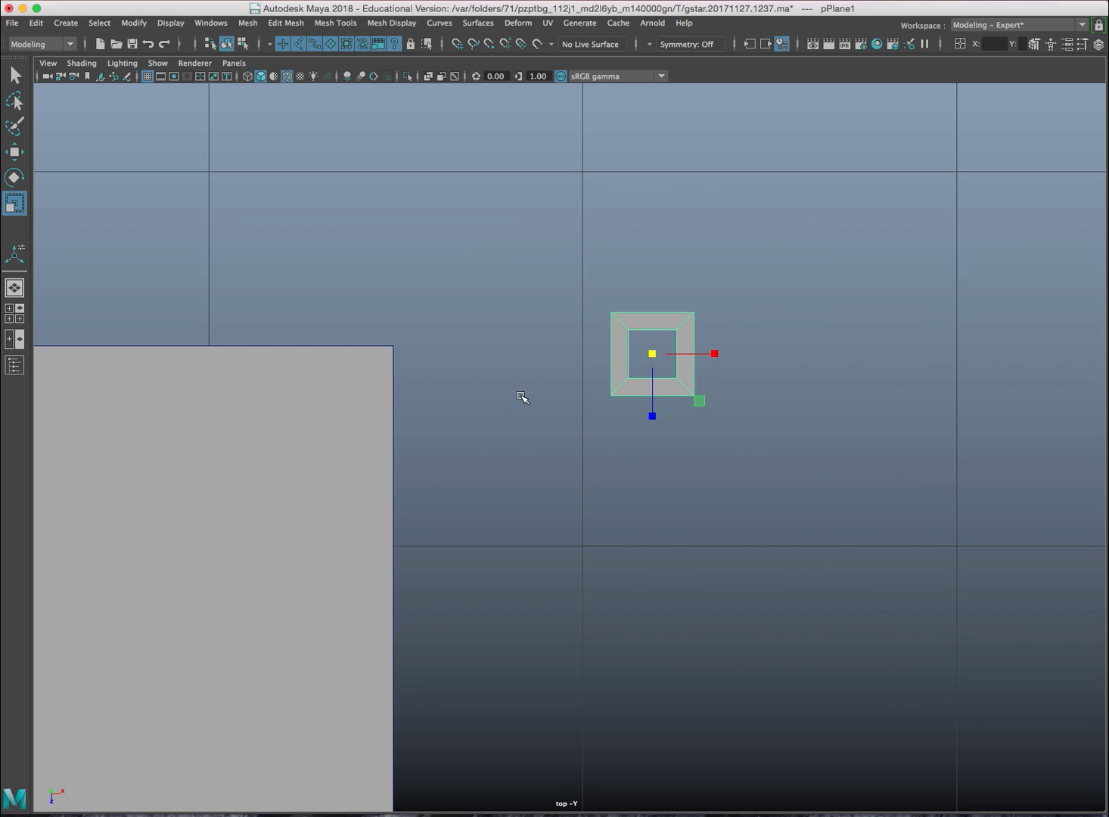
key("w")
middle_click_drag(522, 397, 923, 323, "alt")
left_click_drag(901, 319, 530, 371)
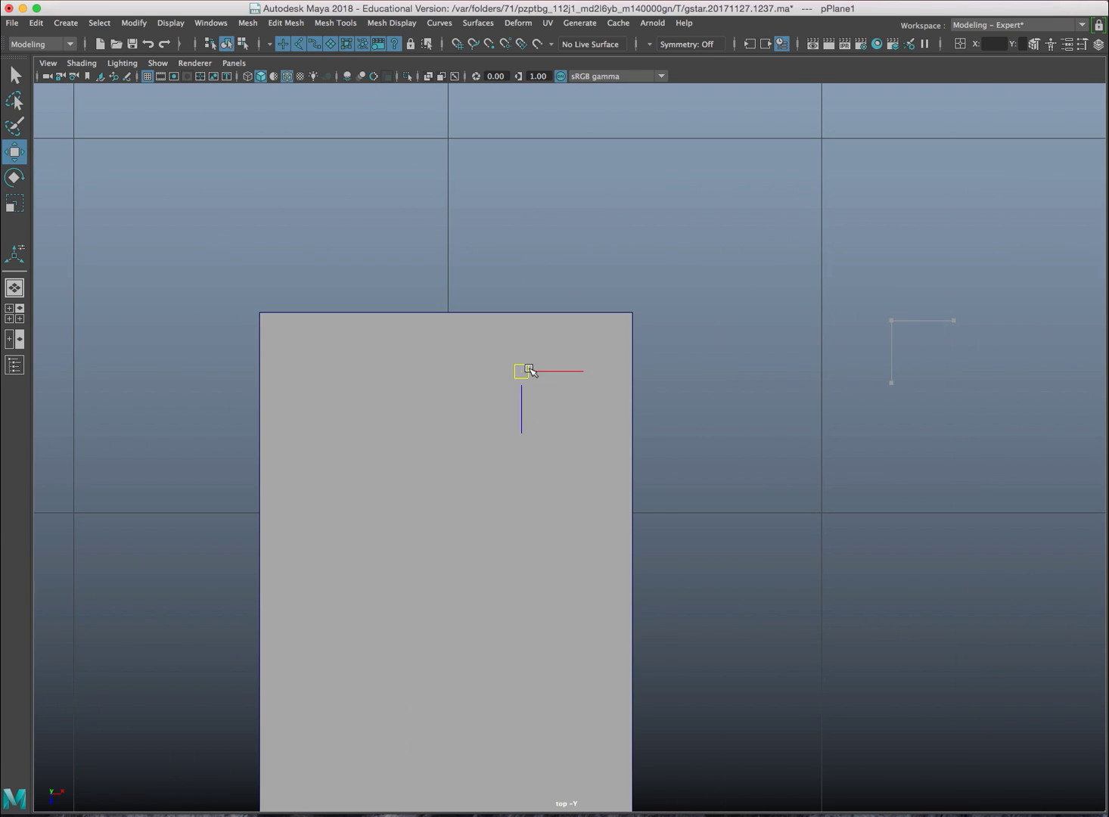
Raise the ring vertically to just above the copied slab's upper surface in the perspective view and frame it for checking
key("space")
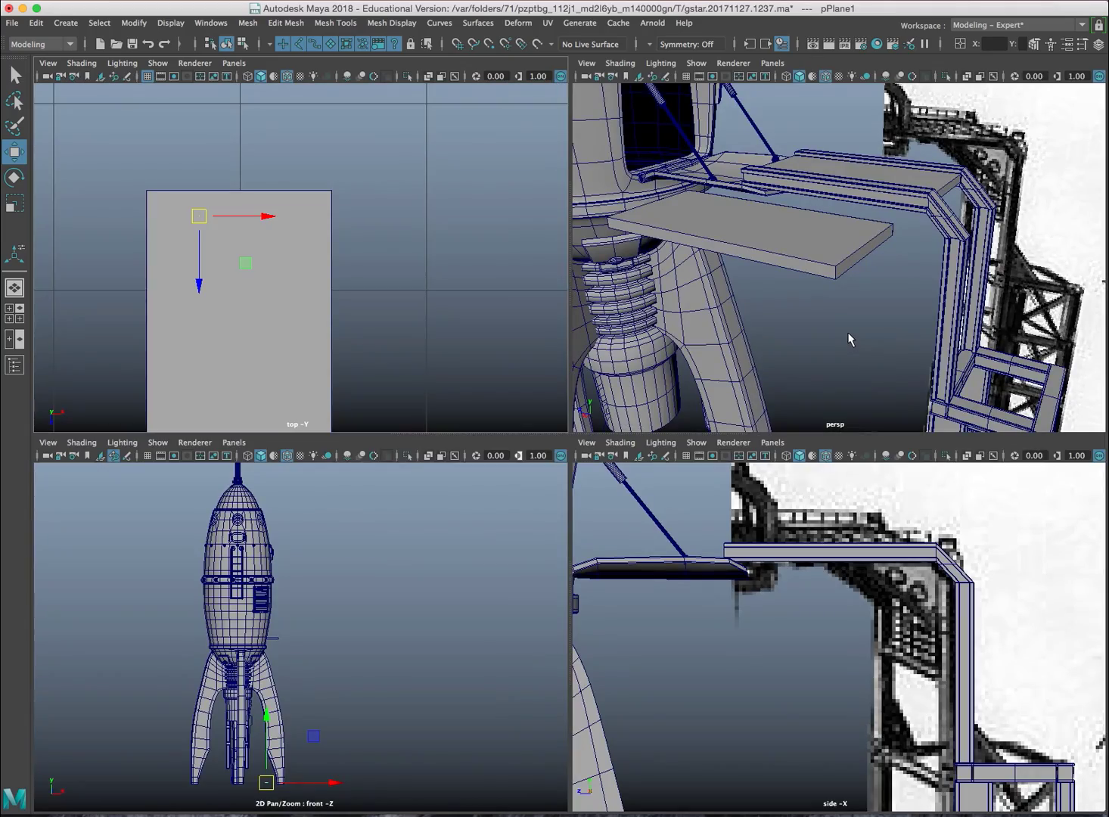
key("space")
left_click_drag(765, 376, 628, 347, "alt")
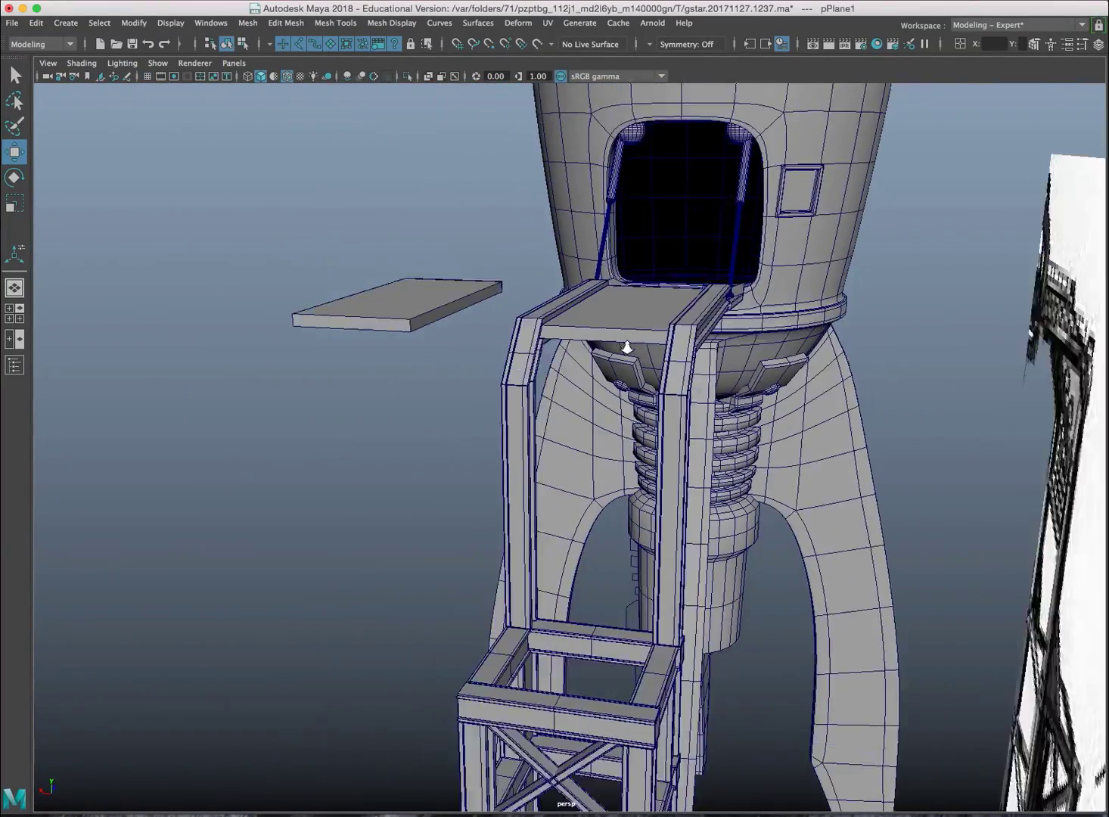
right_click_drag(627, 348, 473, 376, "alt")
middle_click_drag(473, 376, 666, 262, "alt")
right_click_drag(666, 261, 620, 361, "alt")
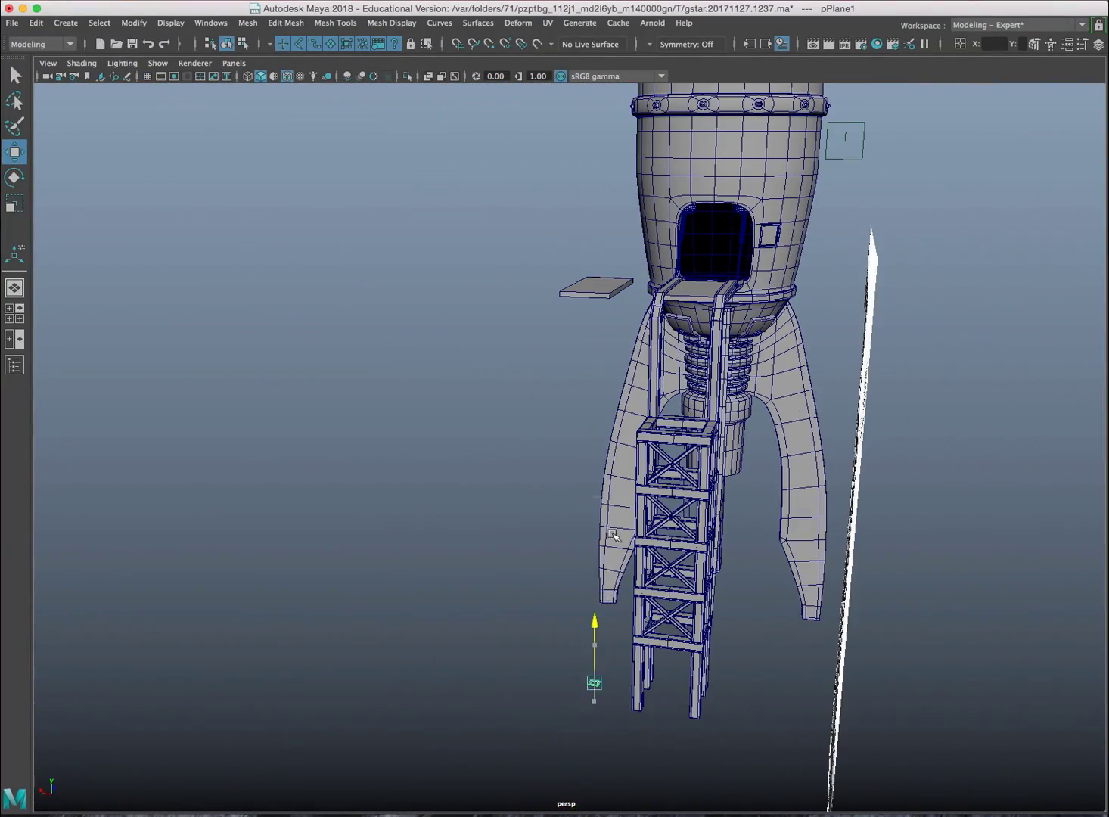
key("f")
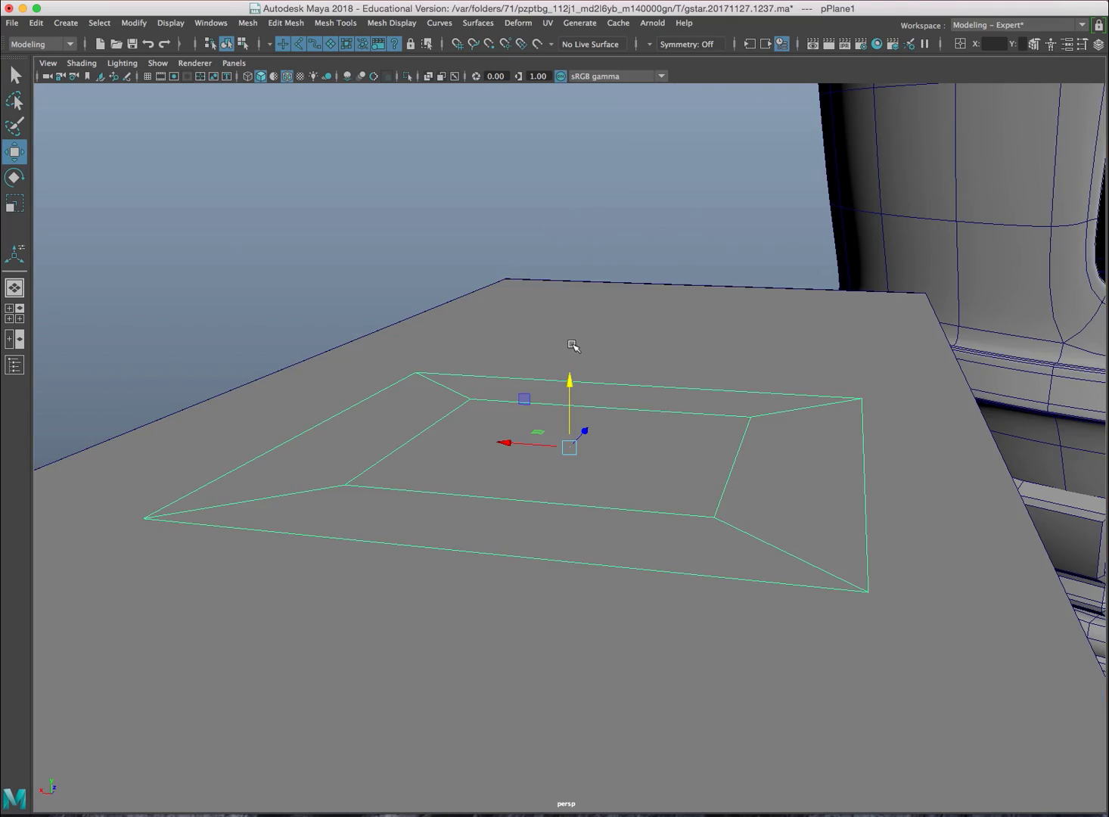
left_click_drag(575, 349, 755, 390, "alt")
Return to the top view, shrink the ring further and move it near the slab's tower-side corner
key("space")
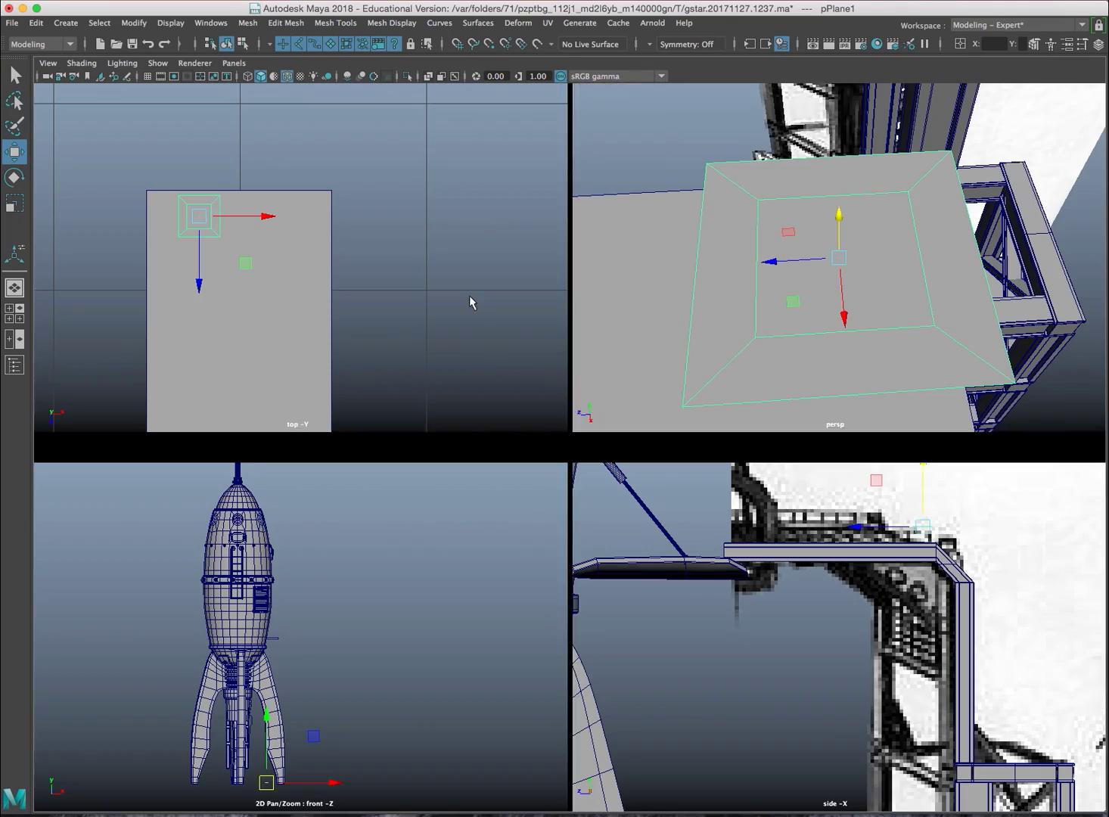
key("space")
right_click_drag(352, 287, 470, 198, "alt")
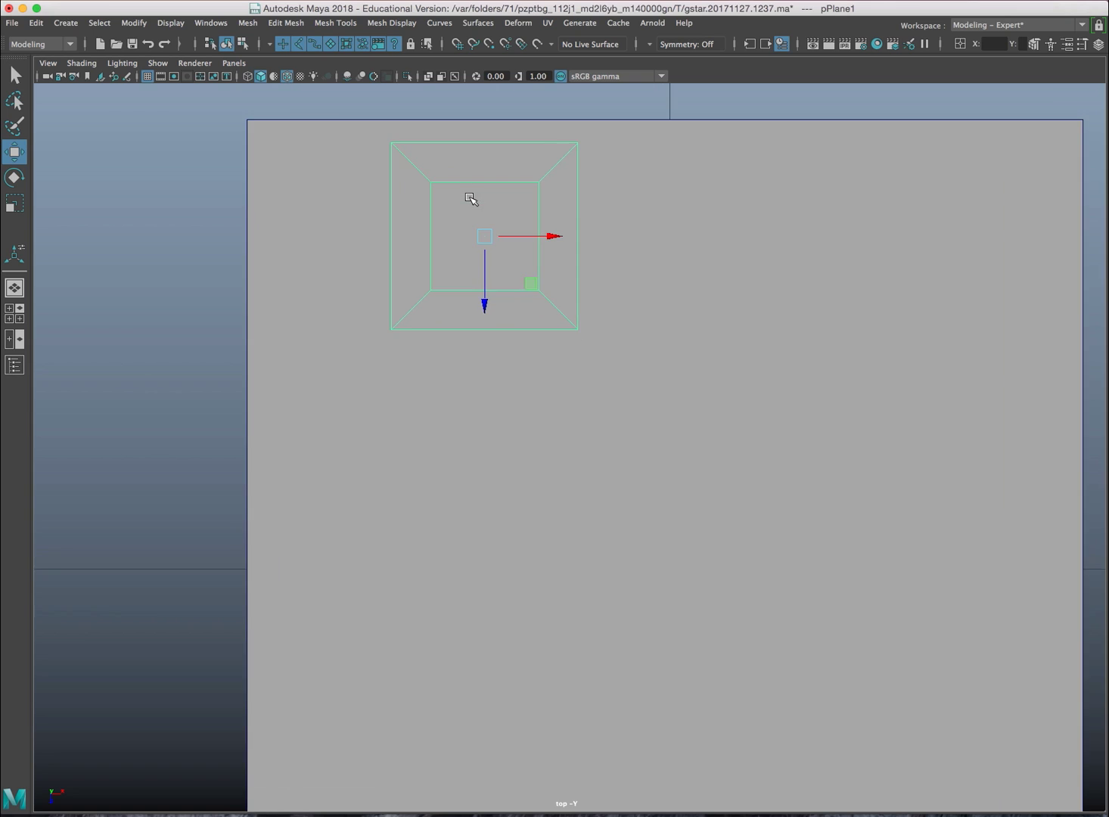
middle_click_drag(470, 198, 622, 339, "alt")
key("r")
left_click_drag(655, 373, 462, 326)
key("w")
Scale the ring down again and move it flush into the corner of the copied slab
scroll(462, 326, "up", 5)
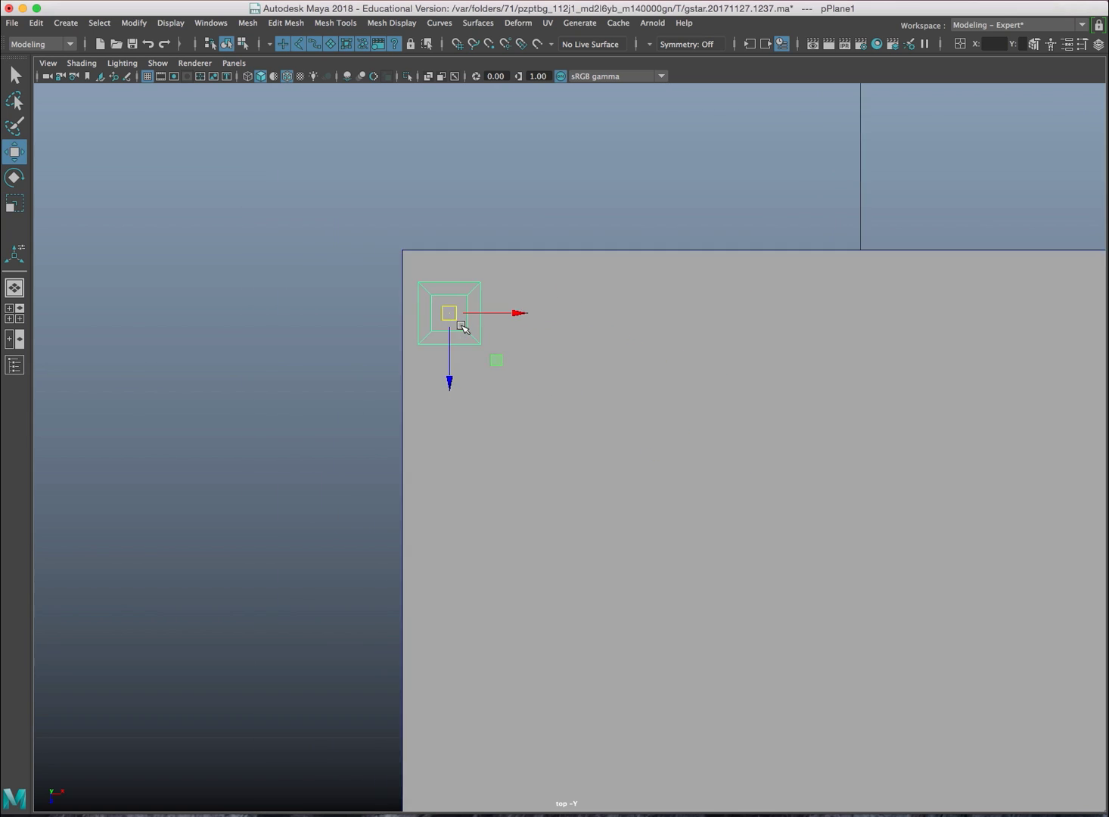
middle_click_drag(330, 231, 450, 378, "alt")
scroll(450, 378, "up", 5)
middle_click_drag(387, 335, 485, 467, "alt")
left_click(348, 410)
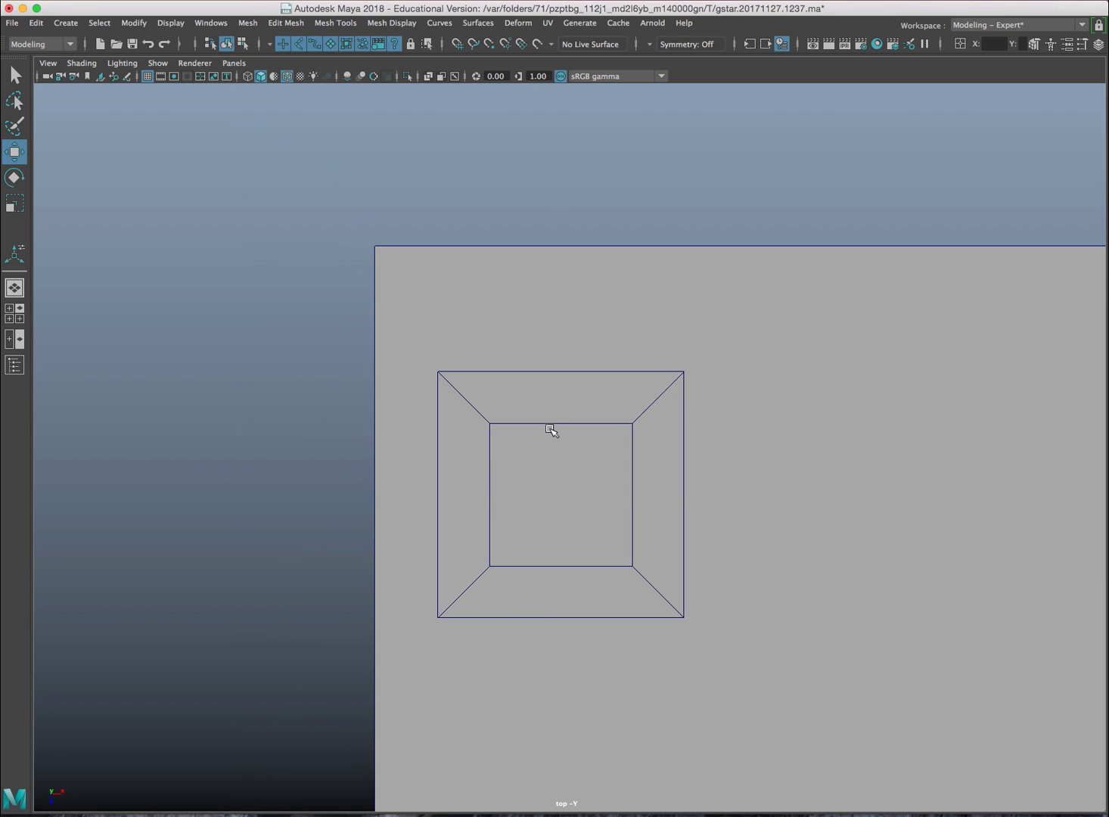
left_click(554, 453)
left_click(546, 412)
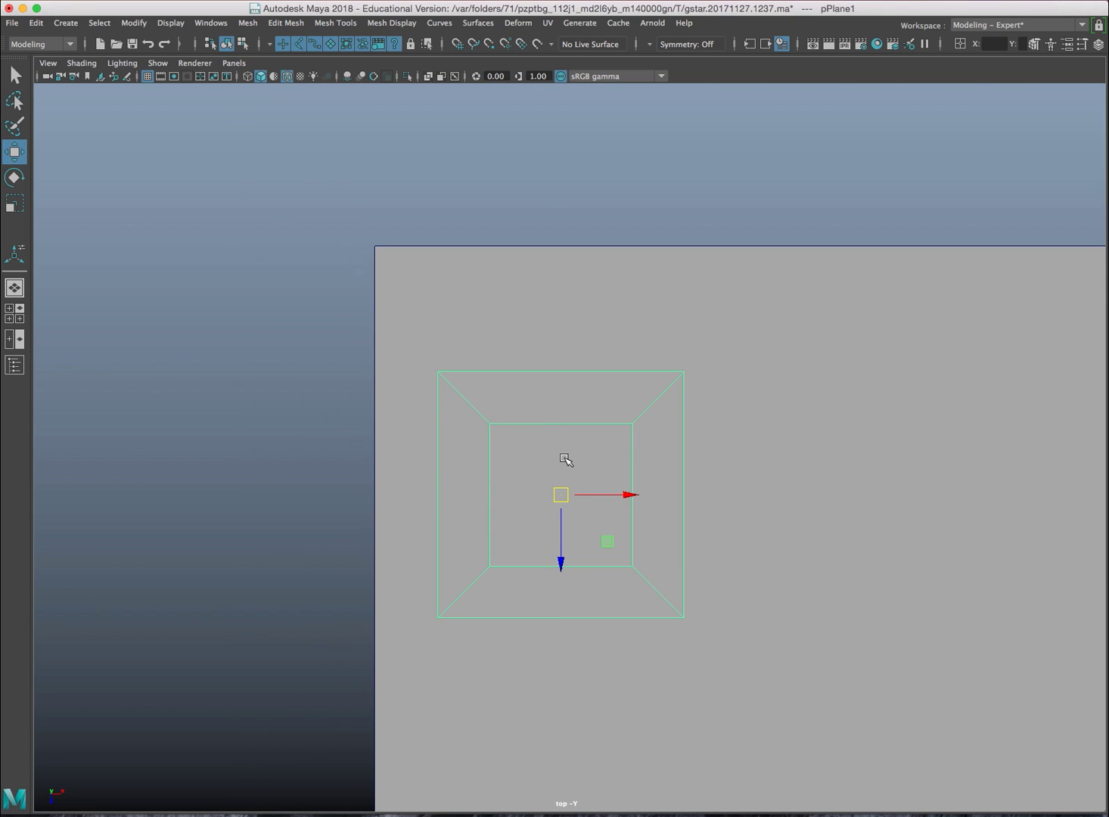
key("r")
left_click_drag(560, 493, 461, 499)
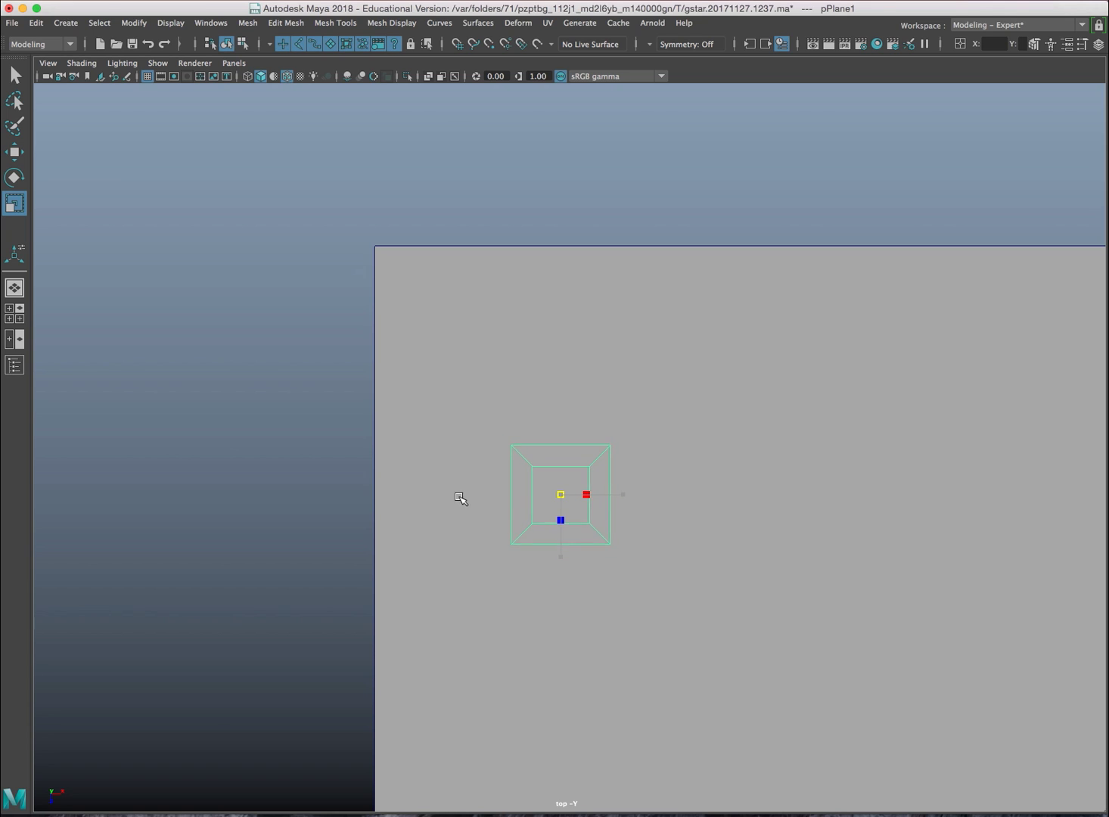
key("w")
left_click_drag(557, 501, 408, 279)
scroll(502, 403, "up", 1)
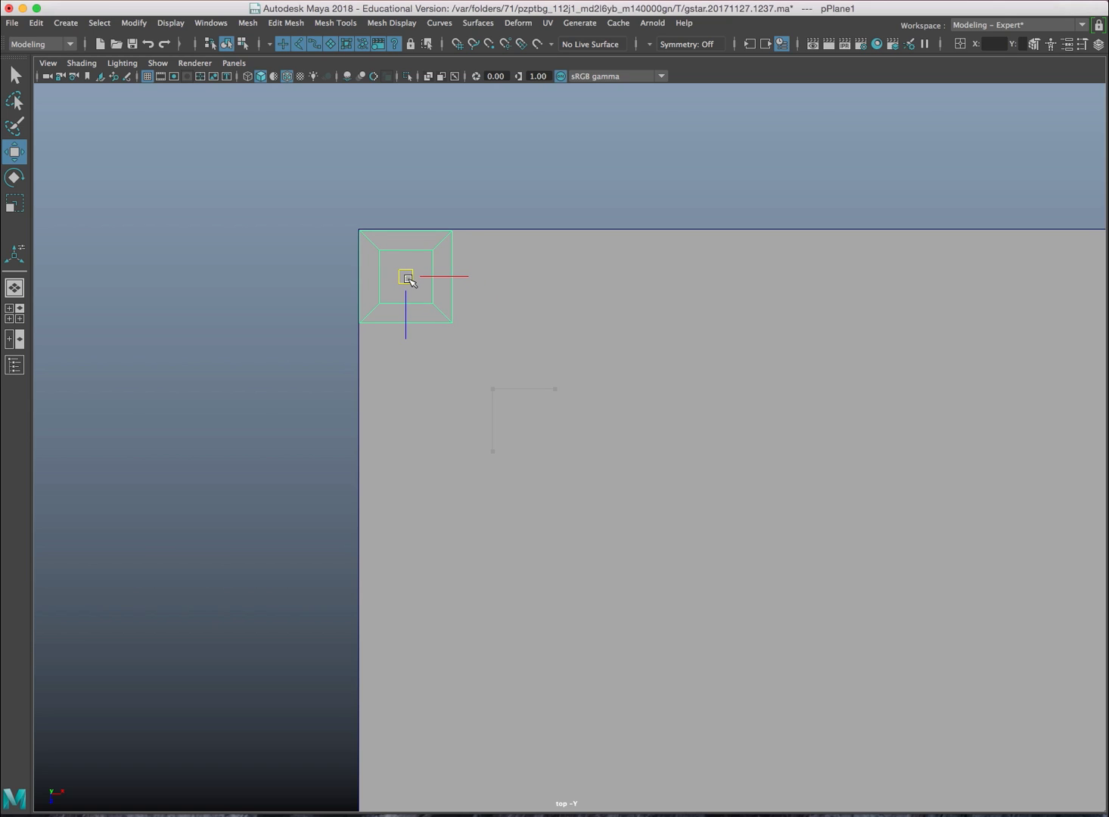
Switch to wireframe, shift the ring slightly inward along the slab's end edge, and snap its pivot to the ring's corner-side edge
scroll(425, 299, "up", 2)
middle_click_drag(431, 300, 558, 432, "alt")
scroll(557, 430, "up", 10)
key("4")
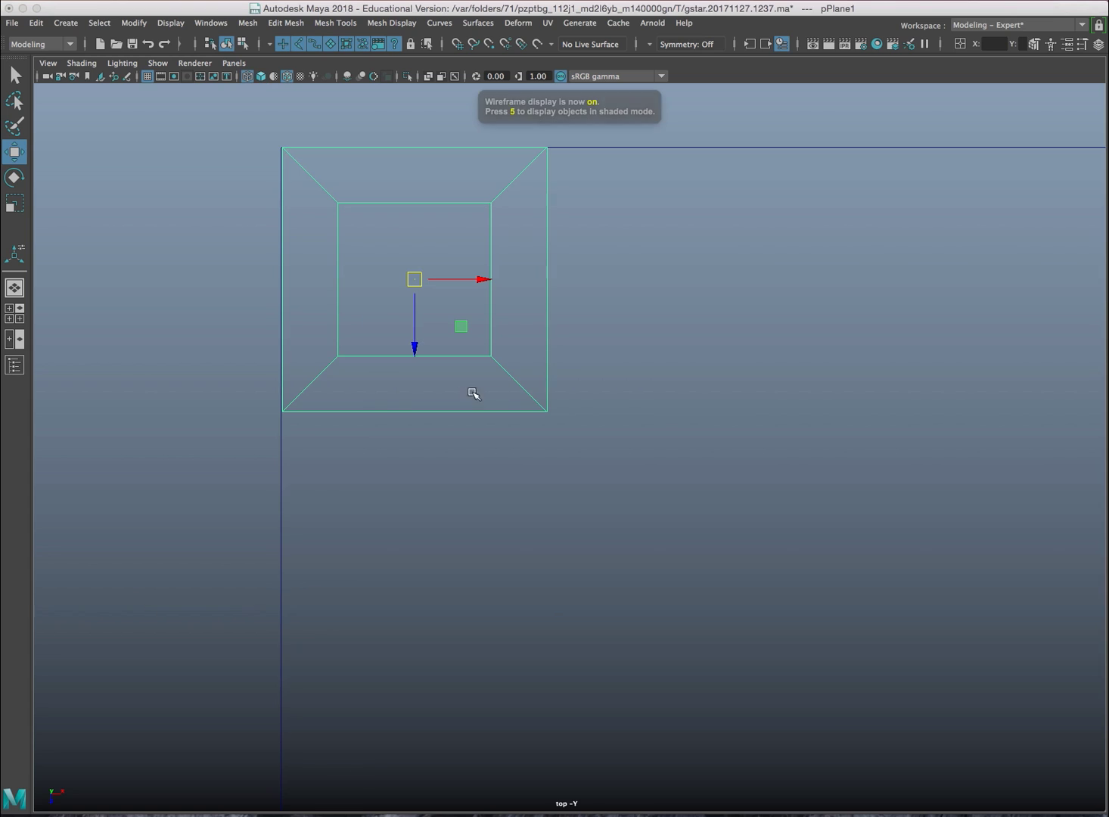
middle_click_drag(432, 369, 560, 470, "alt")
left_click(325, 334)
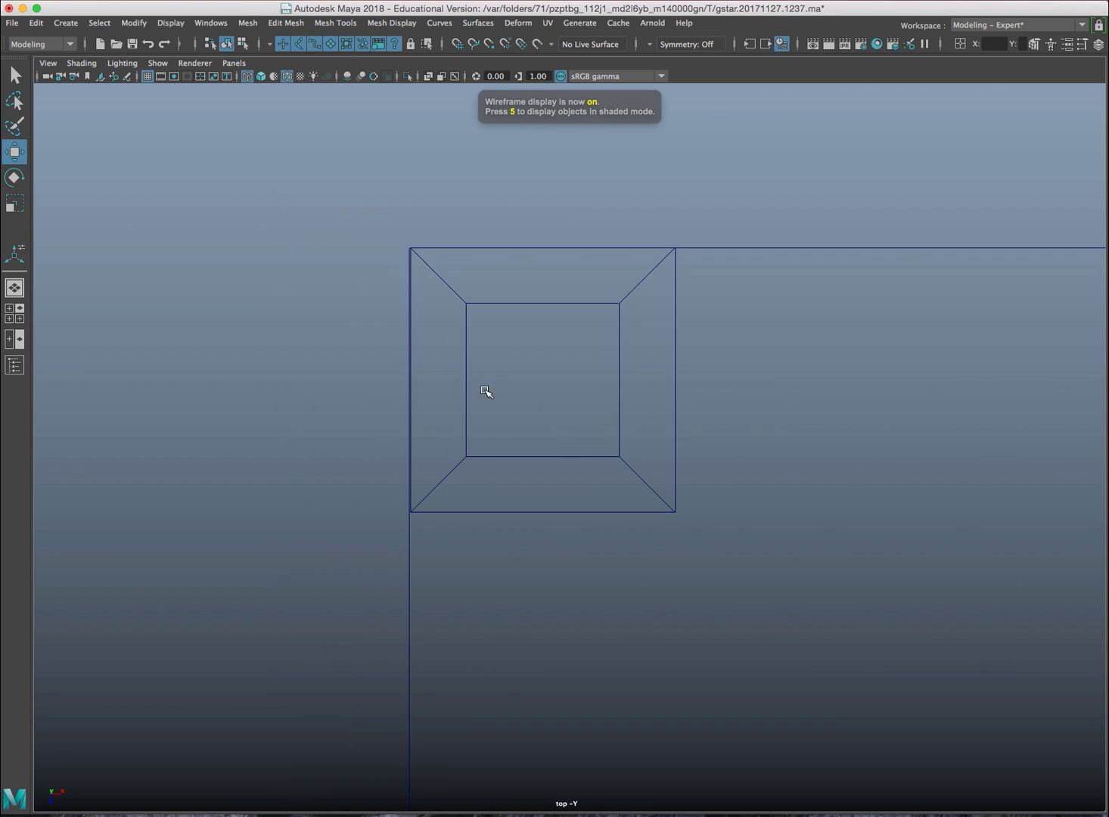
left_click(604, 331)
left_click_drag(563, 378, 475, 371)
key("v")
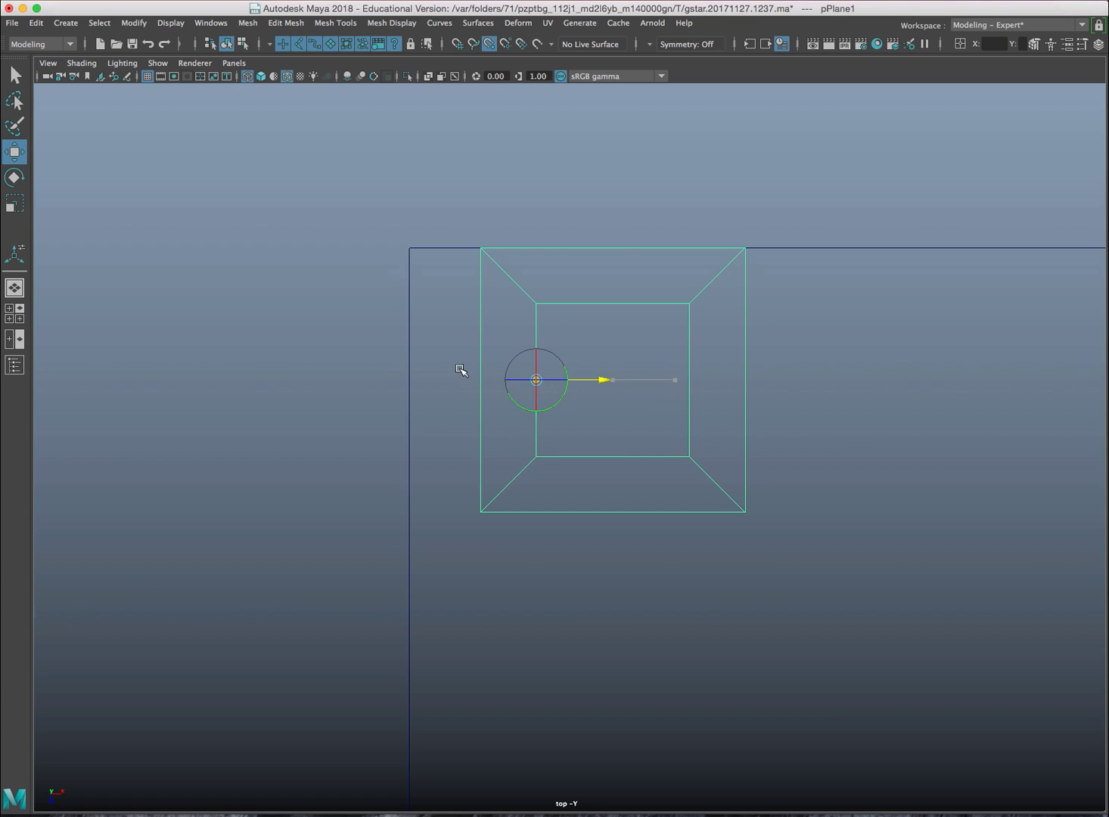
left_click_drag(474, 302, 478, 231)
Duplicate the small ring at the slab's corner and turn on point snapping for moving the copy along the end edge
middle_click_drag(613, 435, 584, 441, "alt")
scroll(599, 444, "down", 15)
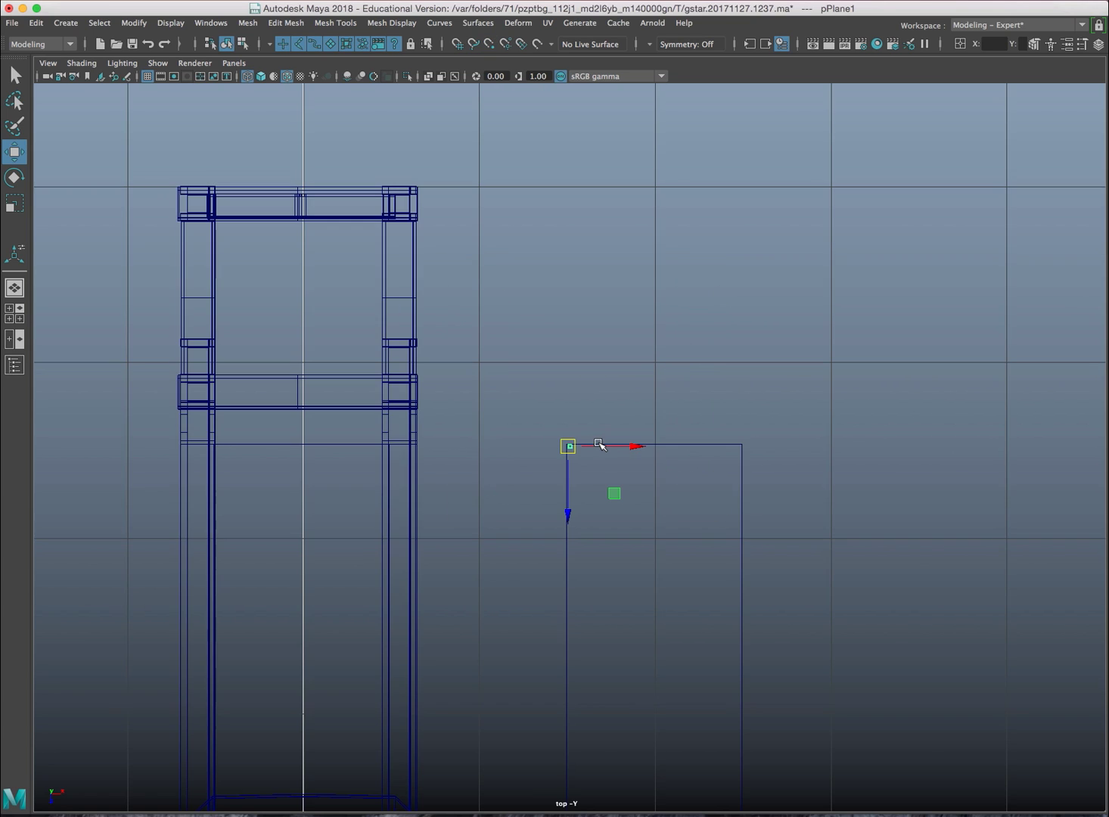
scroll(628, 469, "up", 10)
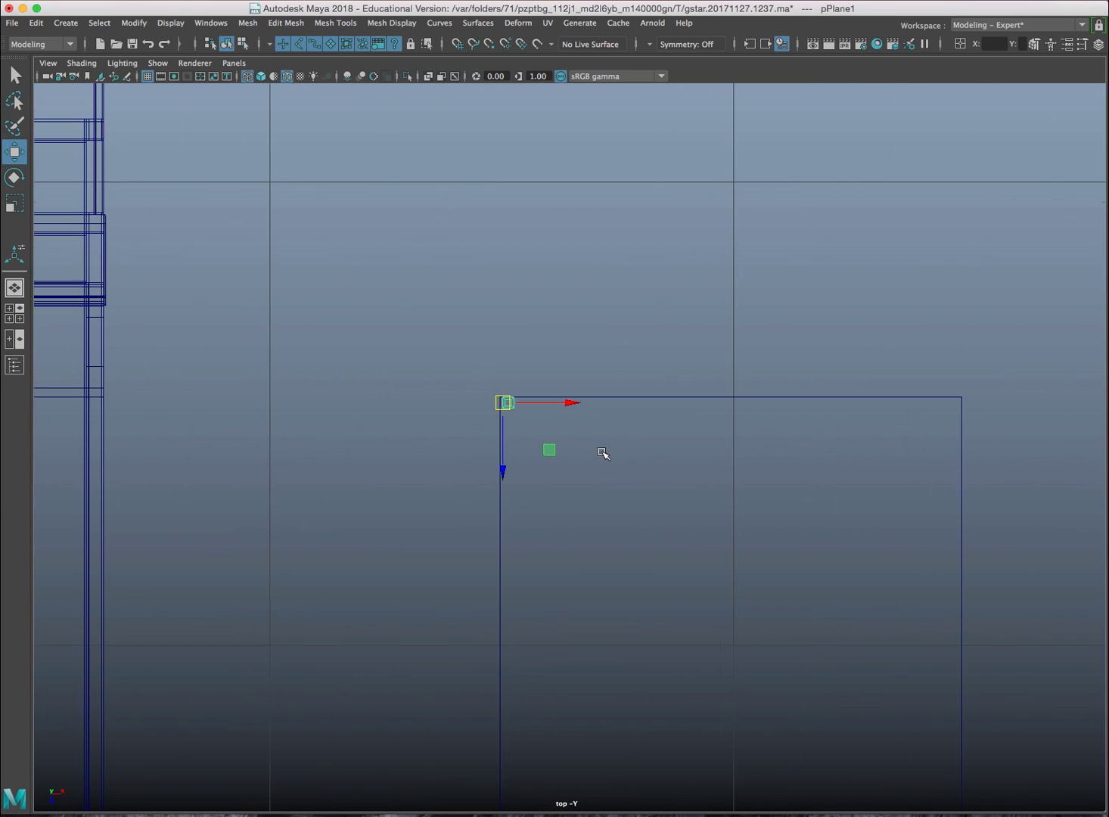
scroll(554, 409, "up", 3)
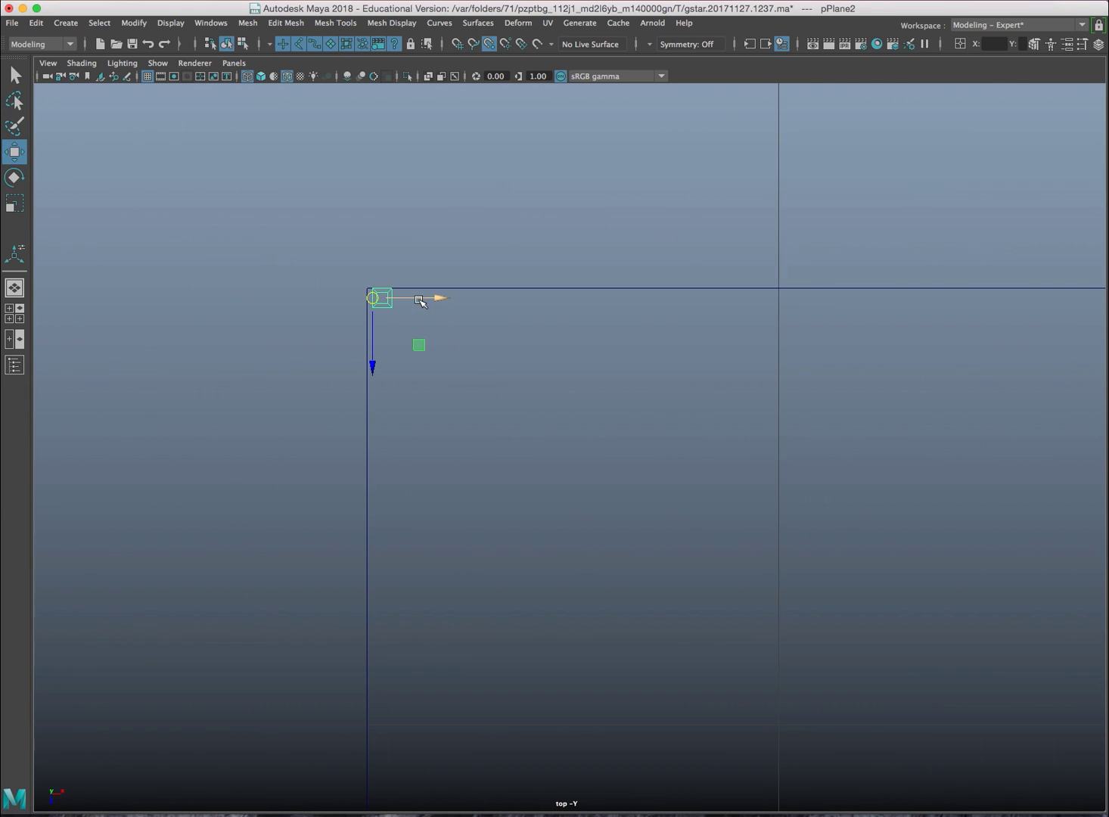
Snap the copied square frame tile beside the first and repeat Duplicate with Transform along X until the row spans the rectangle's top edge
left_click_drag(419, 299, 418, 297)
middle_click_drag(496, 391, 510, 423, "alt")
key("shift+d")
key("shift+d")
key("shift+d")
key("shift+d")
key("shift+d")
key("shift+d")
key("shift+d")
key("shift+d")
key("shift+d")
key("shift+d")
key("shift+d")
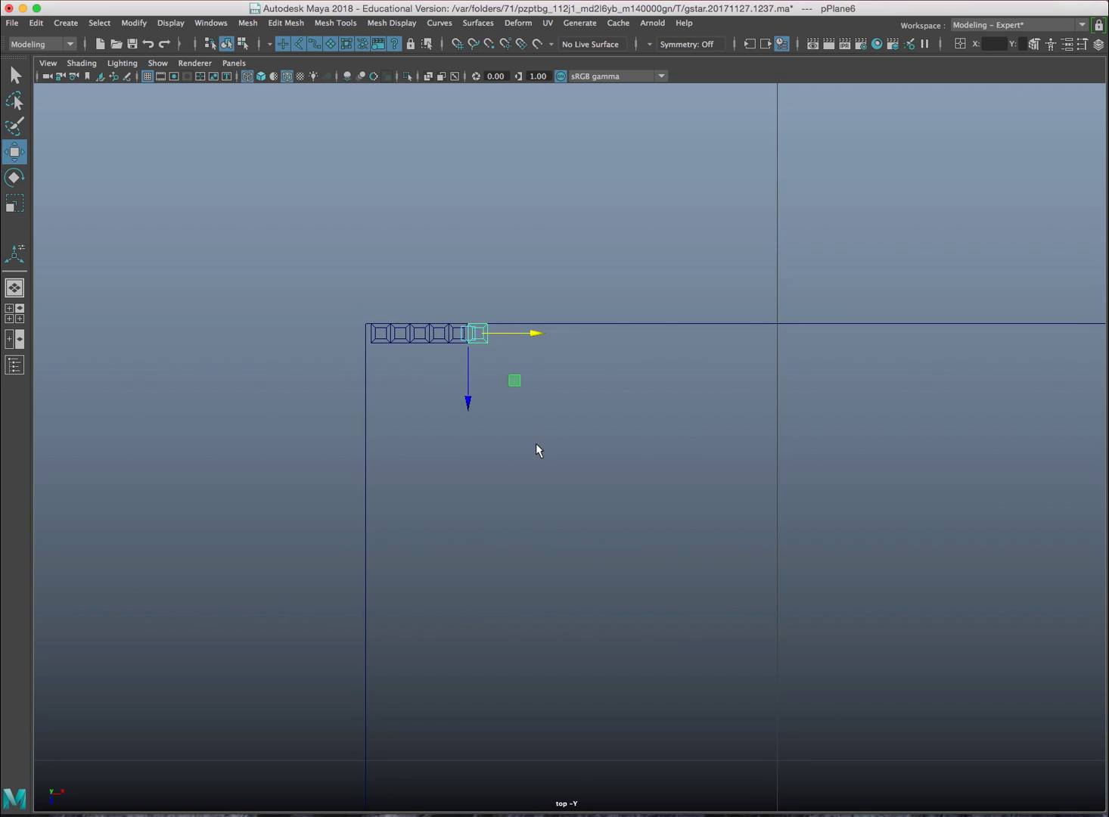
key("shift+d")
key("shift+d")
key("shift+d")
key("shift+d")
key("shift+d")
key("shift+d")
key("shift+d")
key("shift+d")
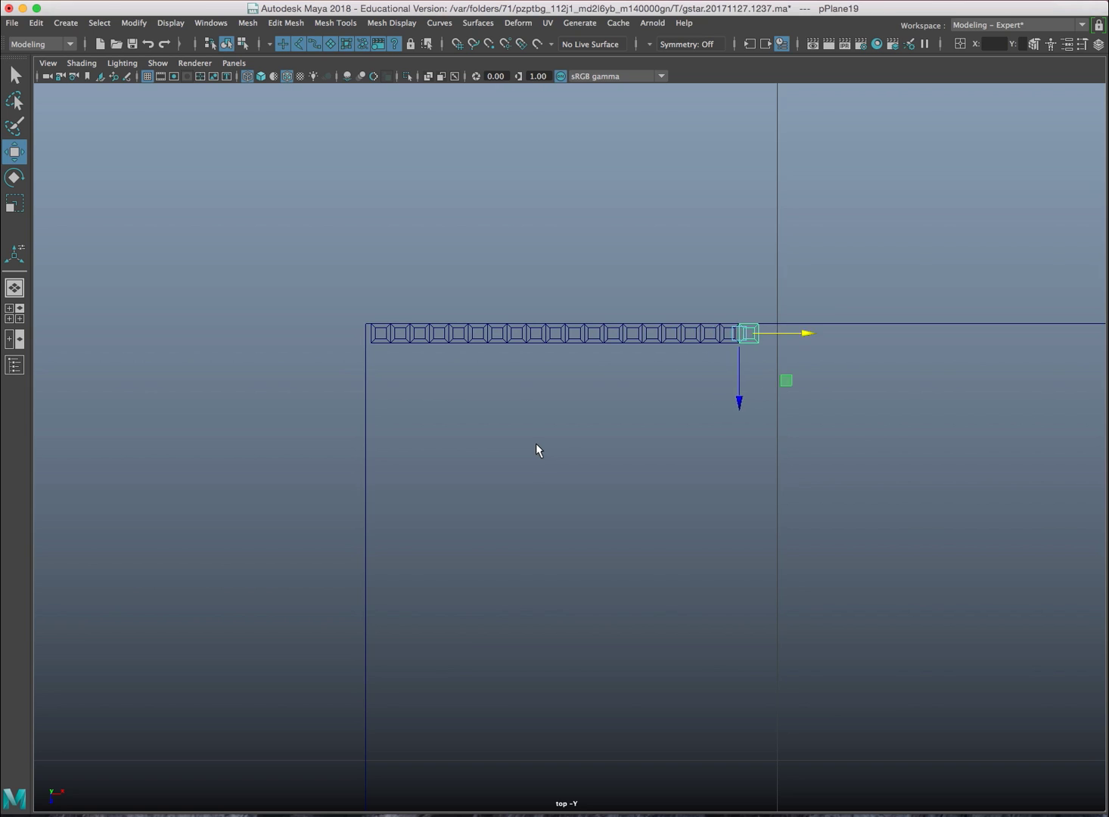
scroll(545, 444, "down", 5)
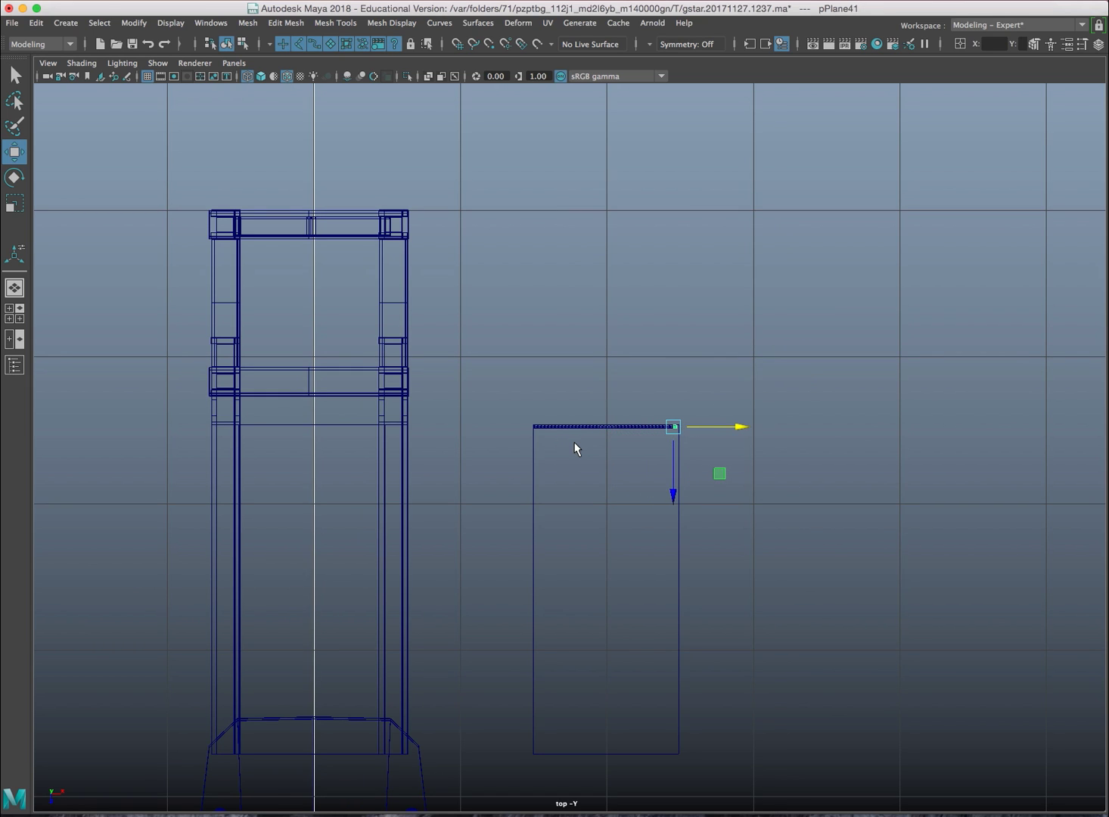
key("shift+d")
scroll(575, 449, "up", 10)
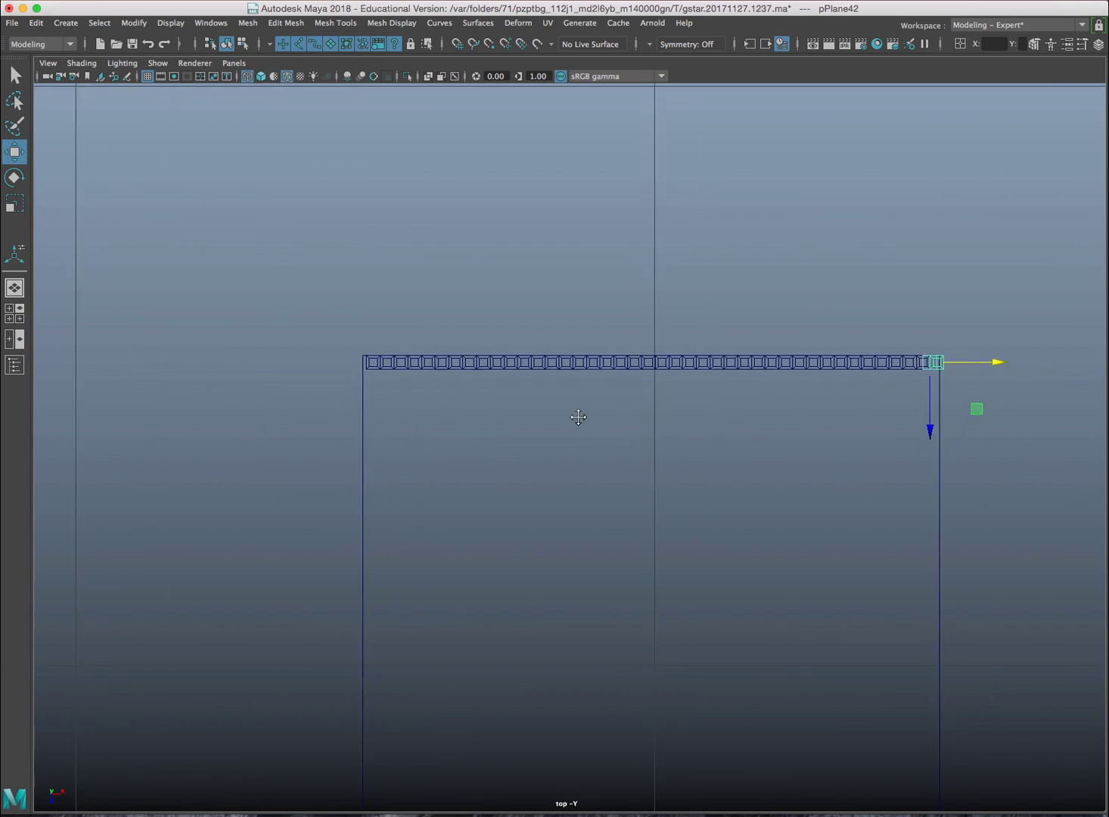
Select all frame tiles in the row, excluding the large rectangle, and combine them into one mesh
middle_click_drag(578, 417, 510, 409, "alt")
left_click_drag(800, 335, 307, 273)
left_click_drag(277, 445, 380, 472, "ctrl")
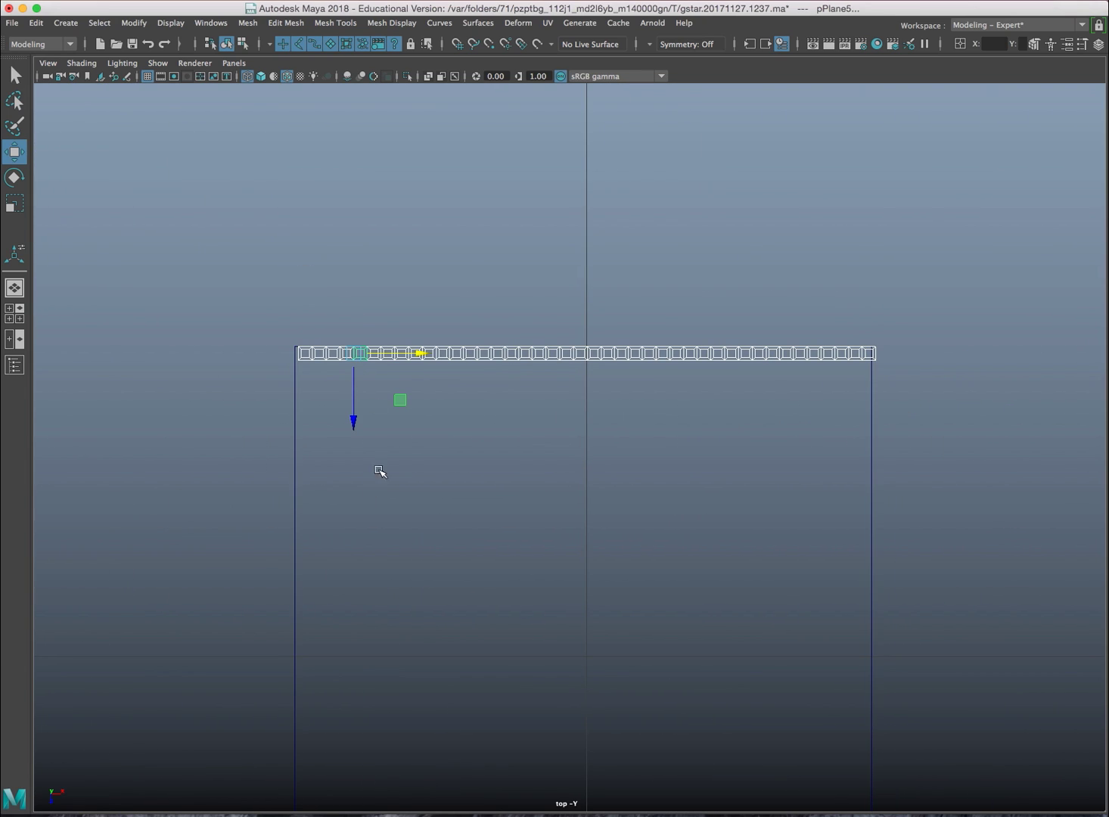
left_click(295, 24)
mouse_move(247, 23)
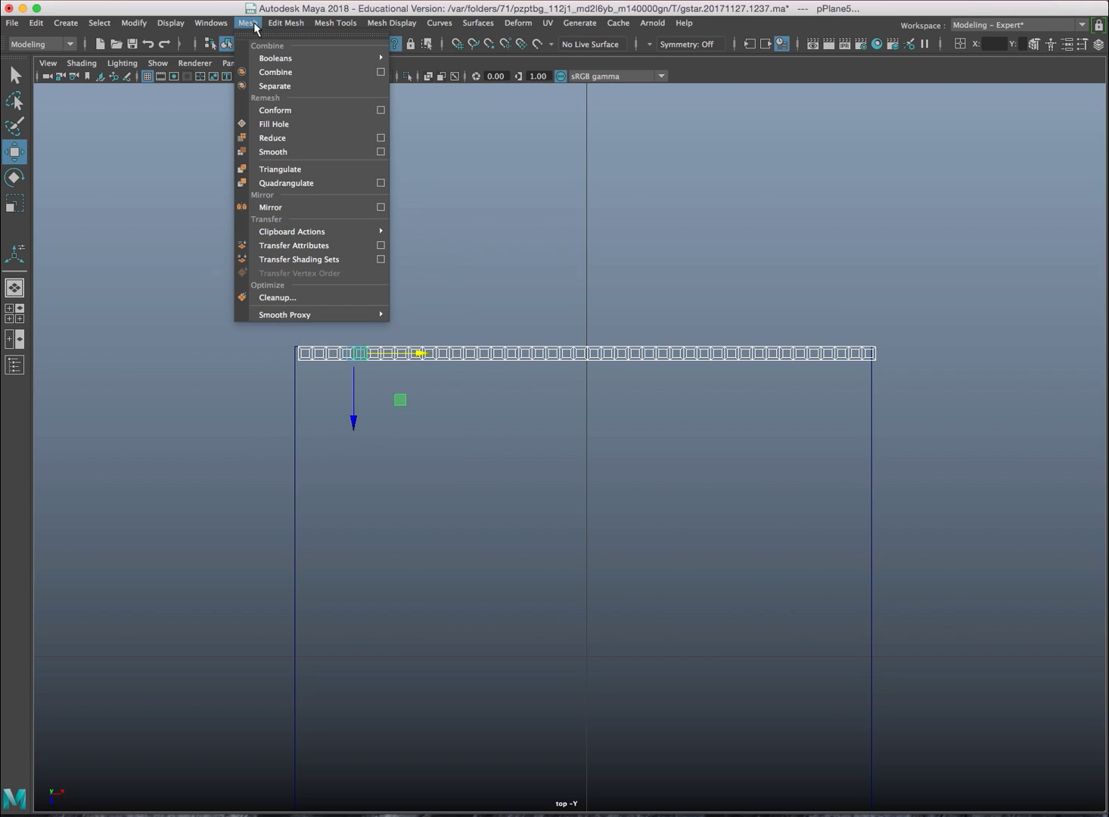
left_click(284, 74)
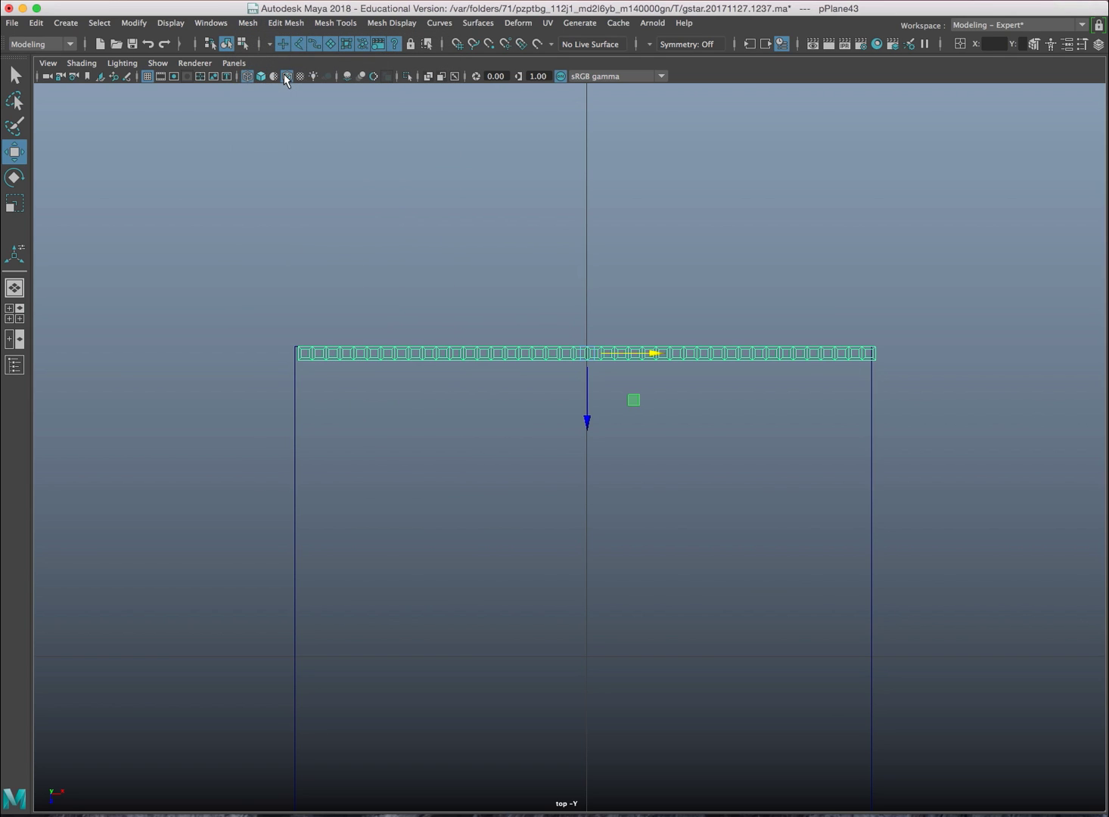
Merge the touching vertices of the combined tile row and return to object selection
left_click(282, 25)
left_click(309, 169)
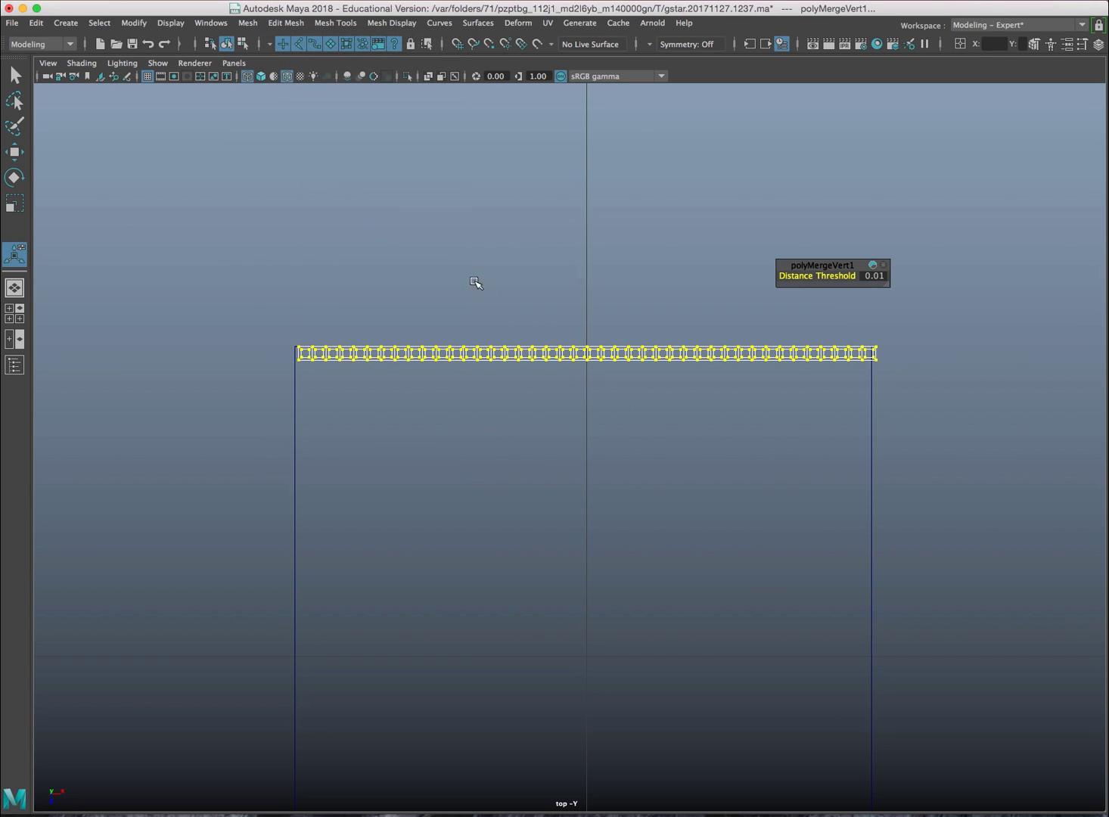
scroll(527, 371, "up", 2)
right_click_drag(544, 325, 657, 405)
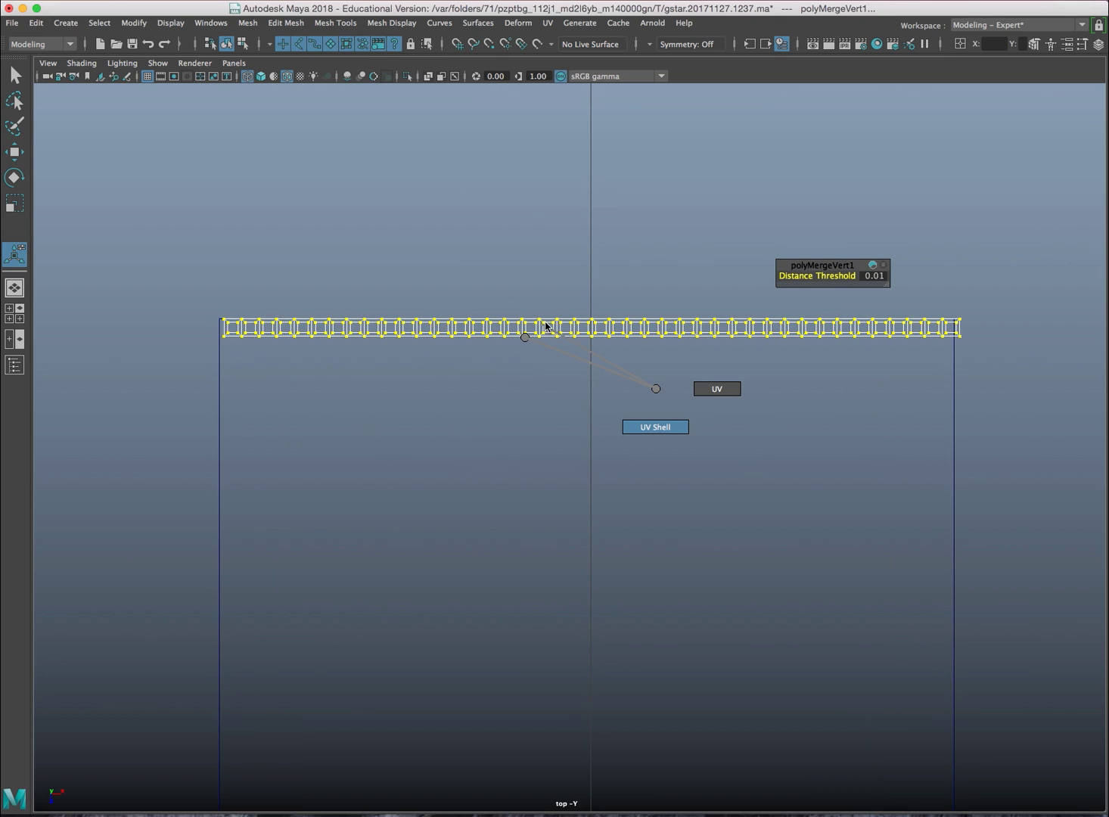
right_click_drag(545, 331, 571, 317)
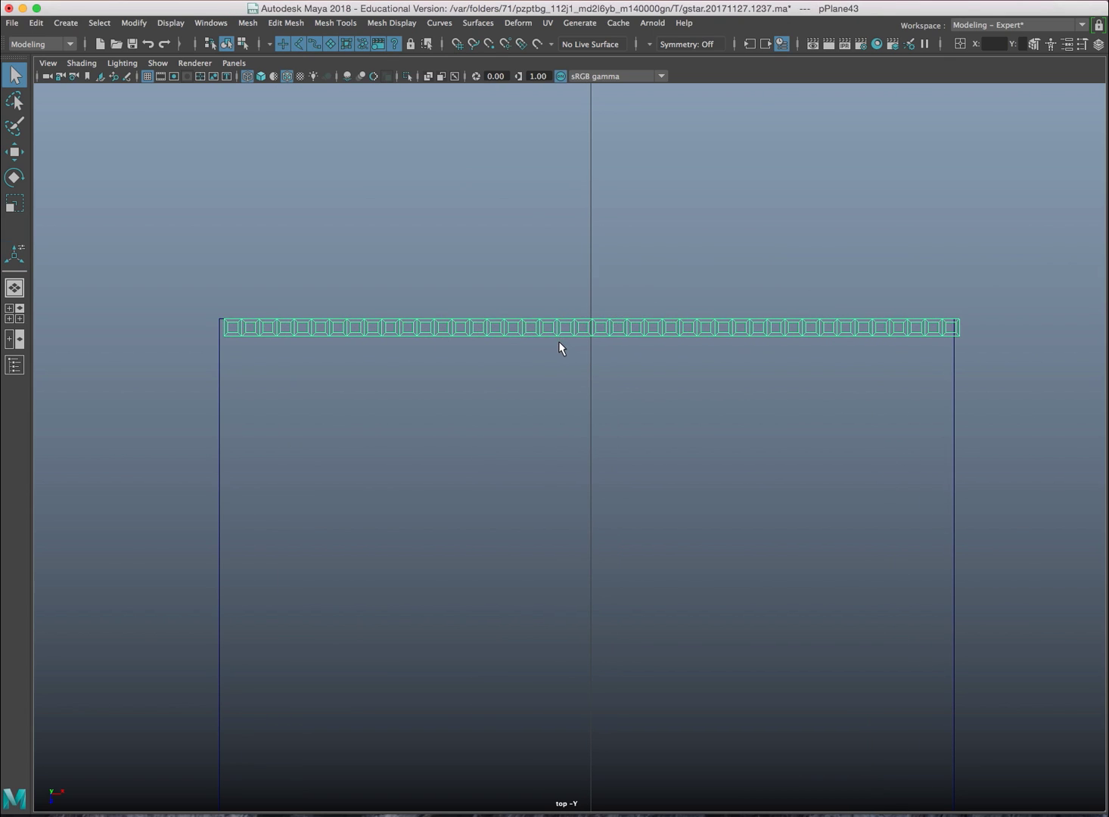
Move the tile row up clear of the rectangle's top edge and snap its pivot to the middle of the row's upper edge
key("w")
scroll(476, 333, "up", 4)
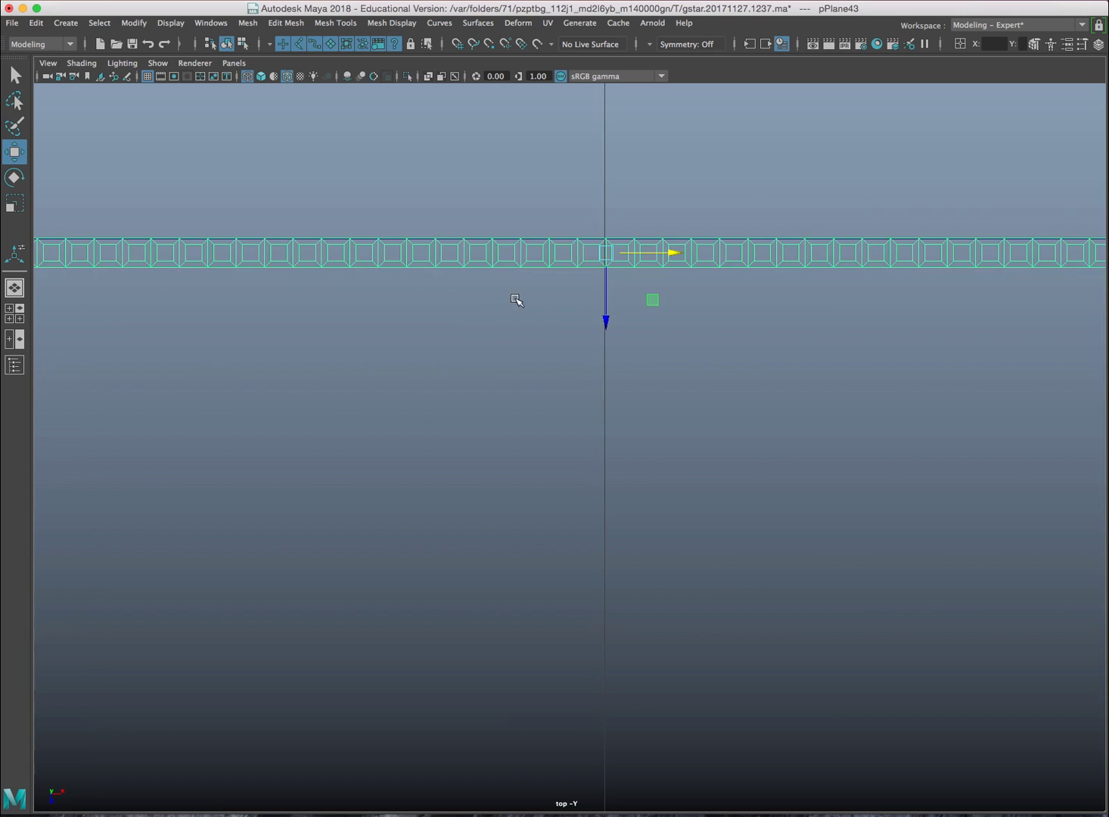
middle_click_drag(550, 289, 472, 453, "alt")
scroll(443, 452, "up", 3)
left_click_drag(472, 453, 473, 363)
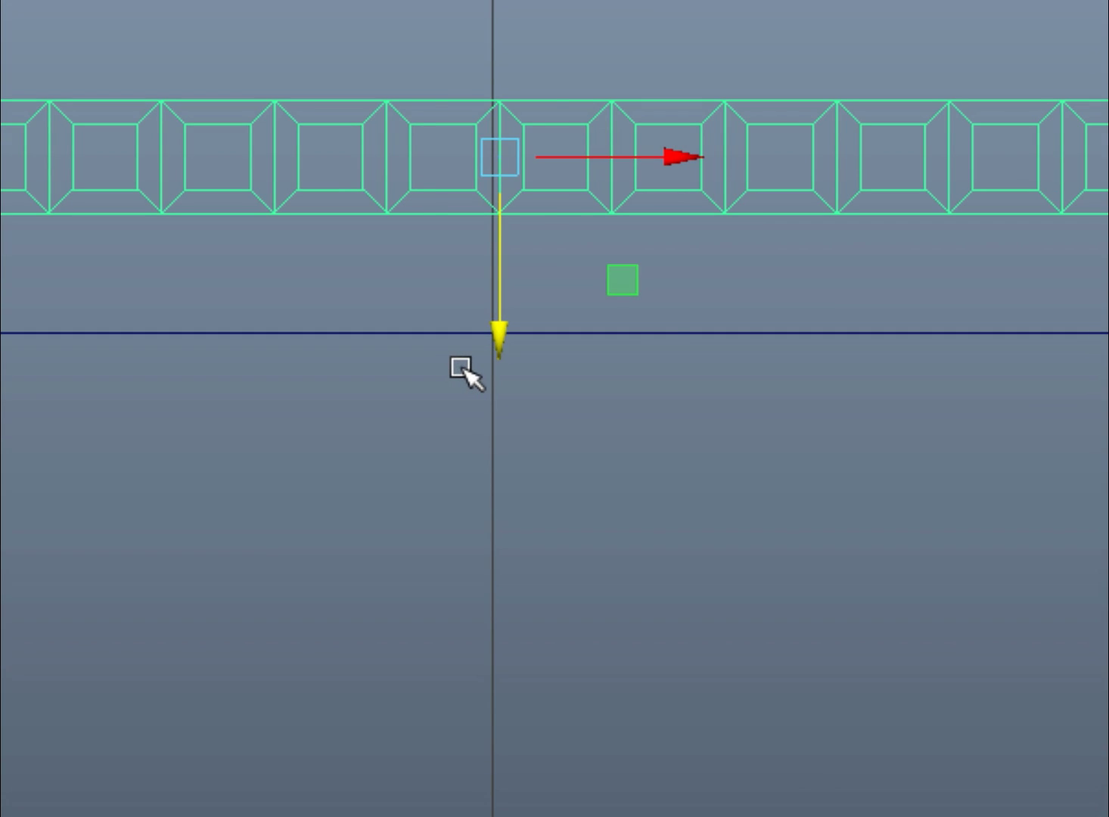
key("d")
left_click_drag(500, 338, 499, 280)
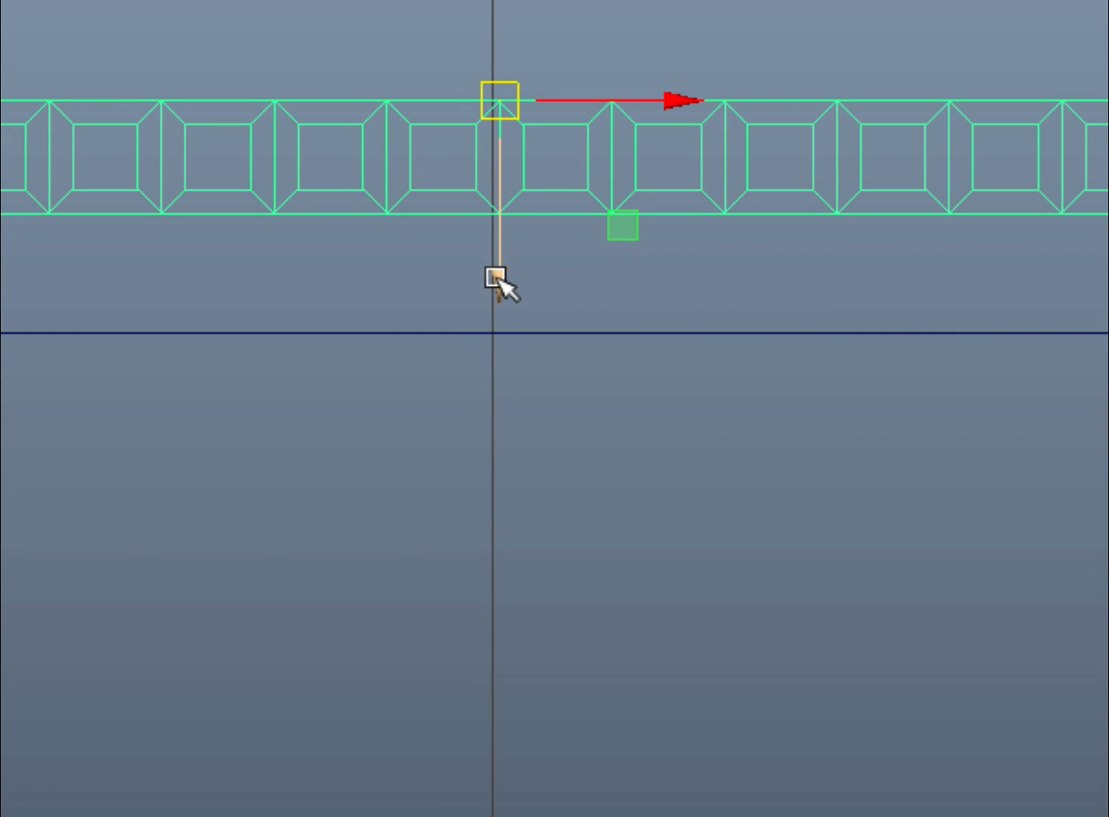
Duplicate the tile row and vertex-snap the copy directly below the original along Z
key("ctrl+d")
key("v")
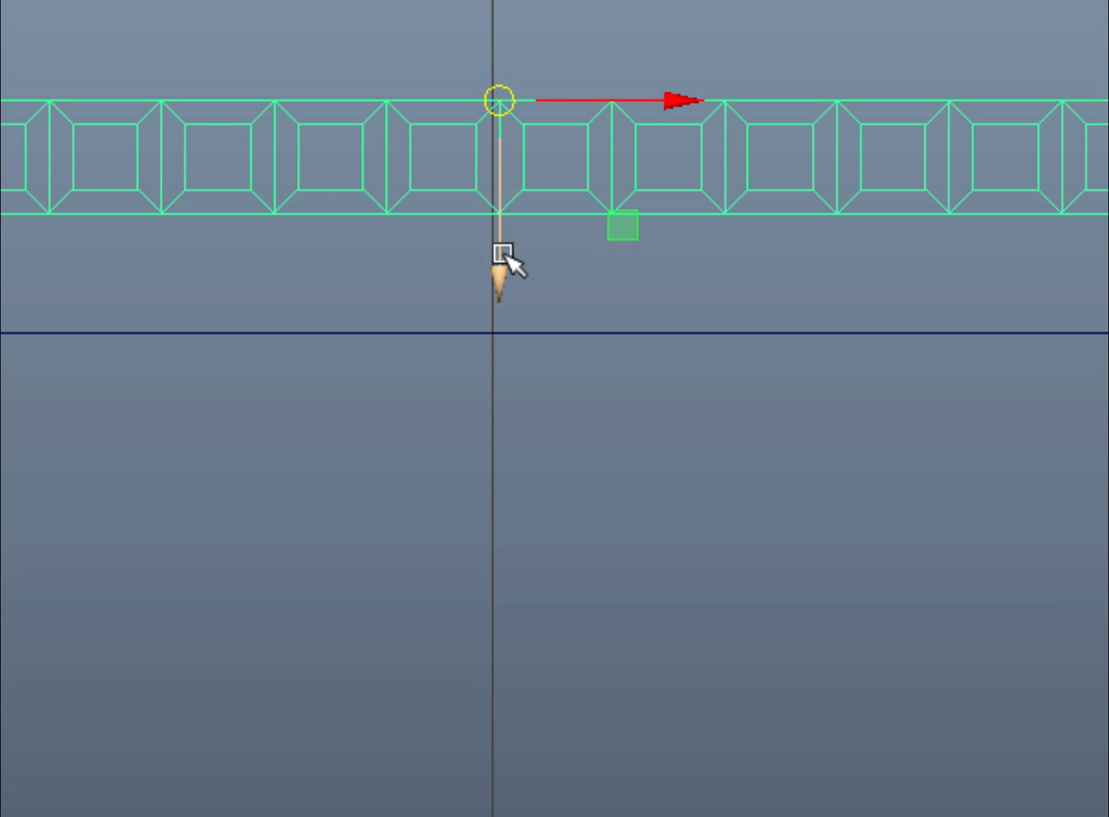
left_click_drag(501, 209, 499, 292)
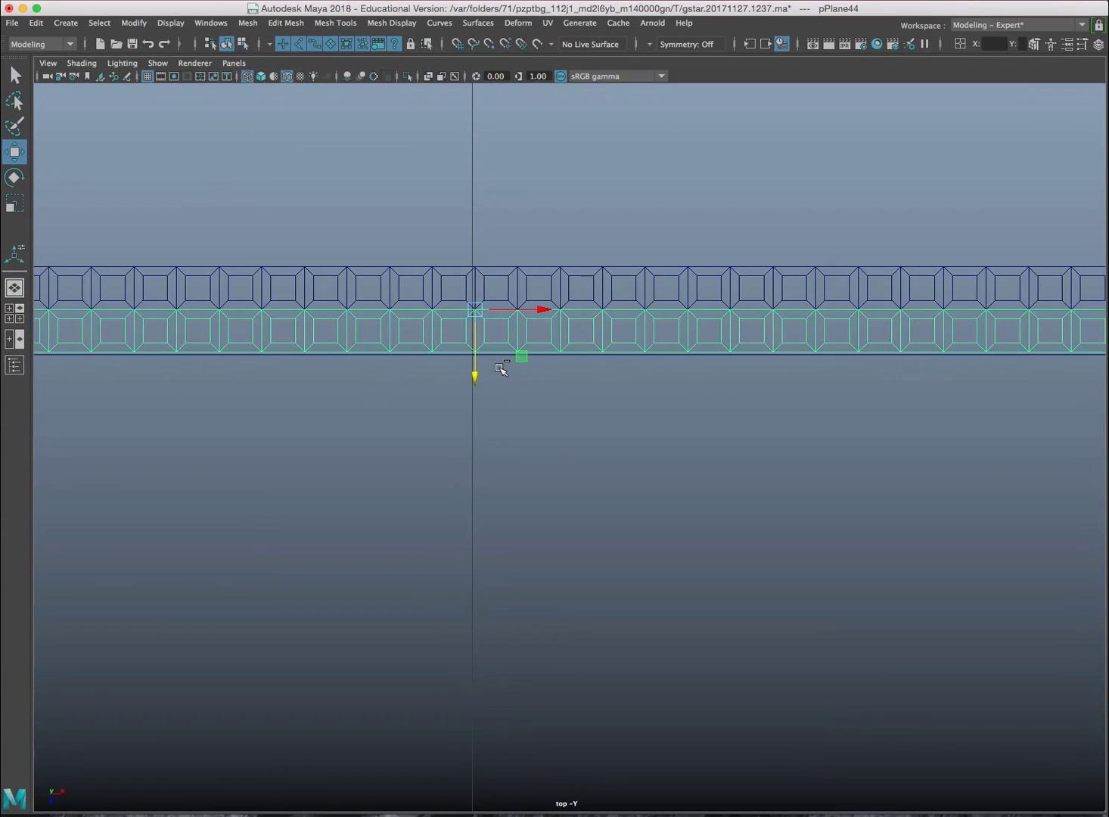
Repeat Duplicate with Transform on the tile row down the Z axis until the grid reaches the rectangle's bottom edge
scroll(564, 367, "down", 15)
middle_click_drag(585, 580, 588, 525, "alt")
scroll(588, 524, "up", 2)
scroll(519, 491, "up", 4)
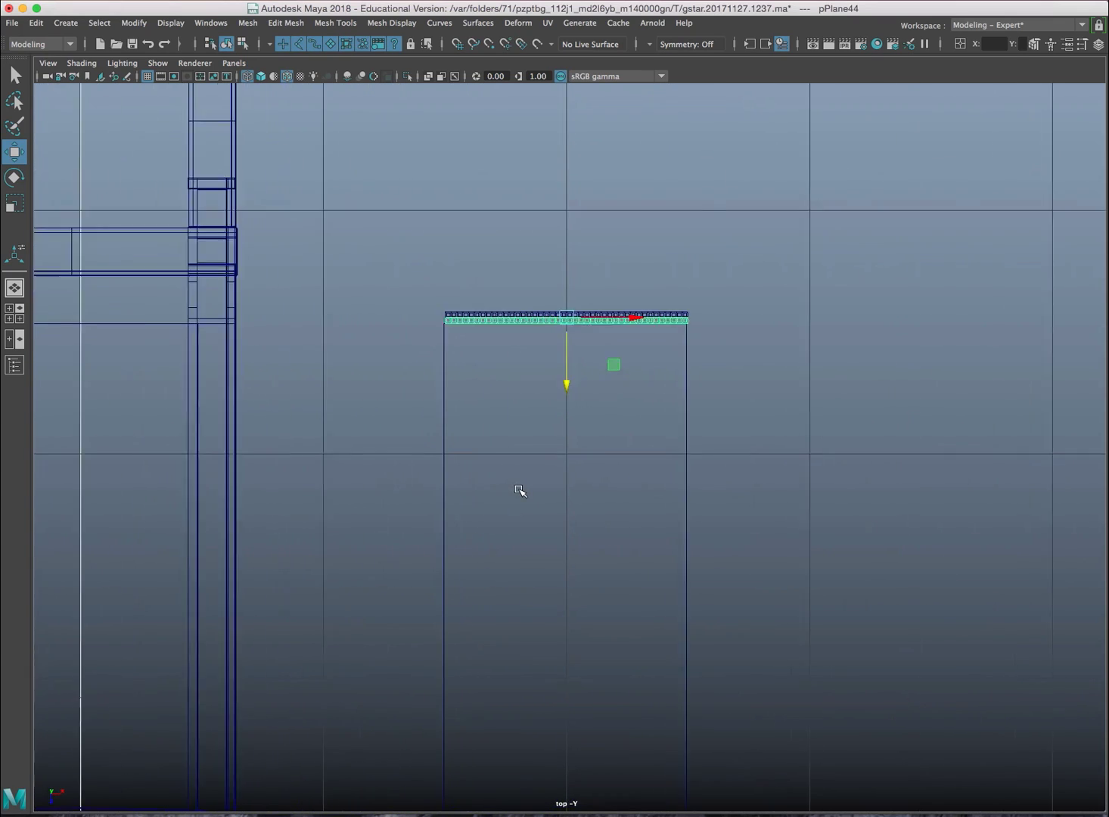
key("shift+d")
key("shift+d")
key("shift+d")
key("shift+d")
key("shift+d")
key("shift+d")
key("shift+d")
key("shift+d")
key("shift+d")
key("shift+d")
key("shift+d")
key("shift+d")
key("shift+d")
key("shift+d")
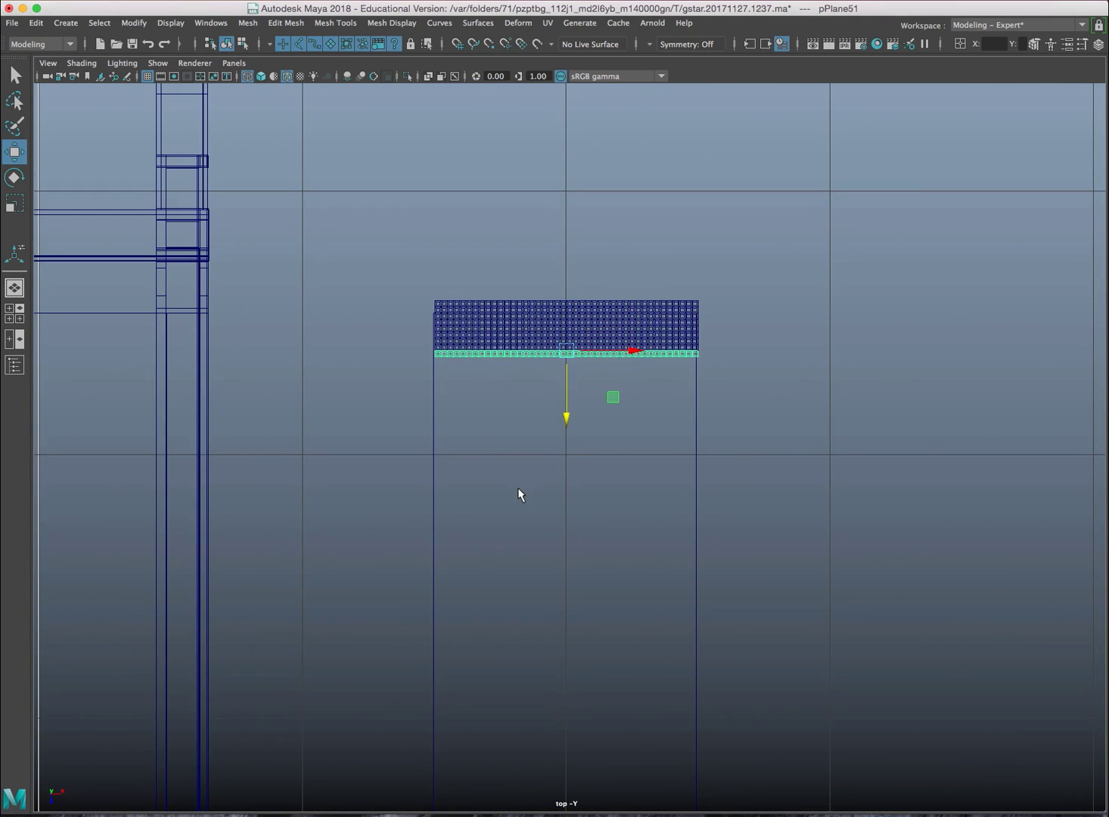
key("shift+d")
key("shift+d")
key("shift+d")
key("shift+d")
key("shift+d")
key("shift+d")
key("shift+d")
key("shift+d")
key("shift+d")
key("shift+d")
key("shift+d")
key("shift+d")
key("shift+d")
key("shift+d")
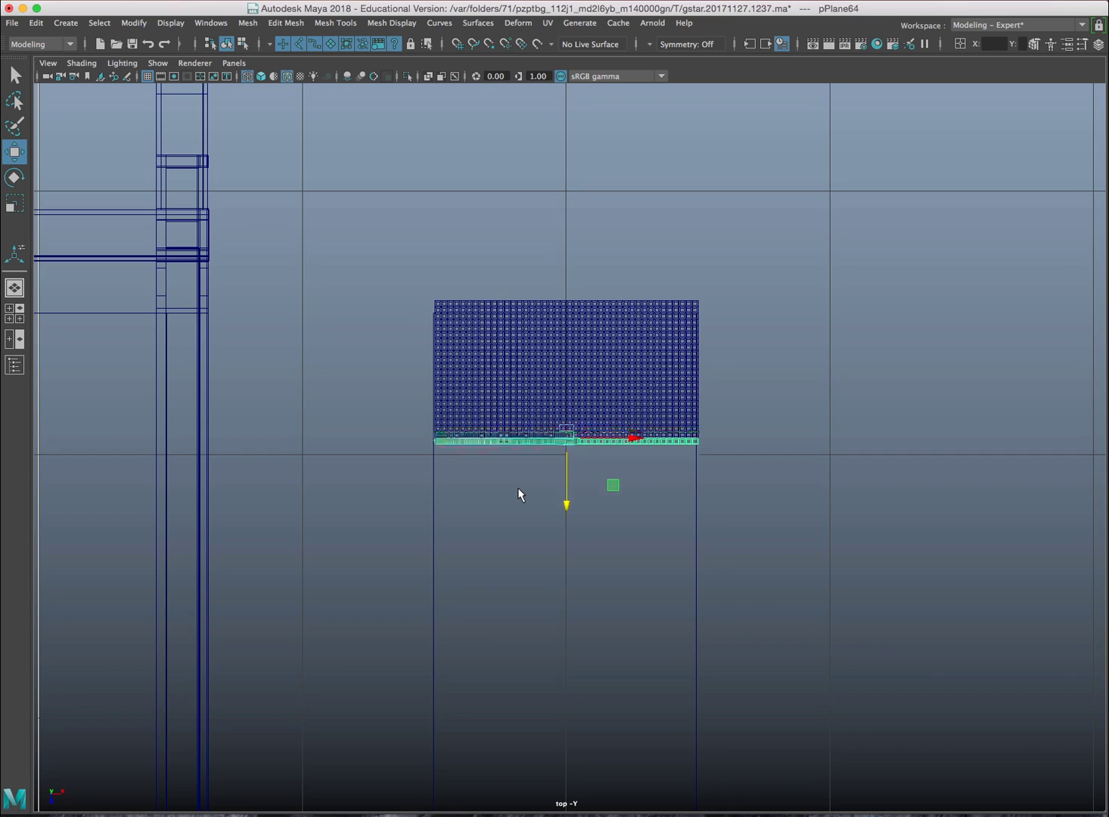
key("shift+d")
key("shift+d")
key("shift+d")
key("shift+d")
key("shift+d")
key("shift+d")
key("shift+d")
key("shift+d")
key("shift+d")
key("shift+d")
key("shift+d")
key("shift+d")
key("shift+d")
key("shift+d")
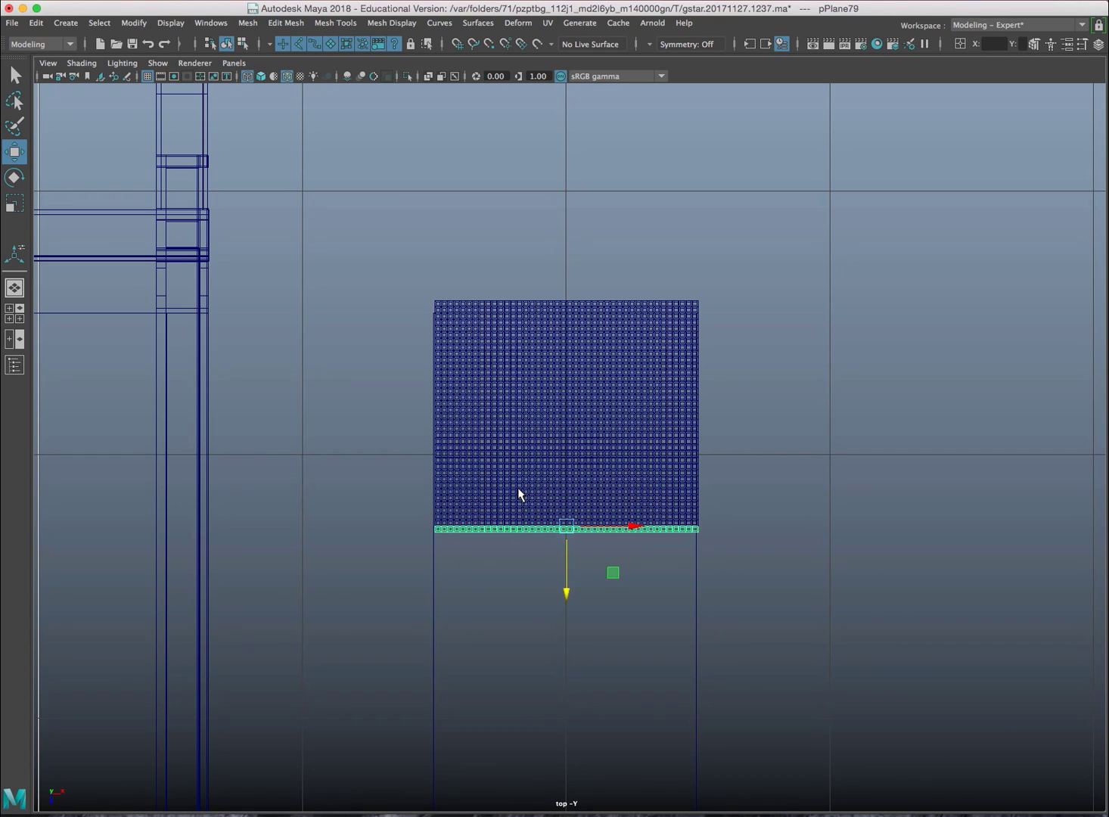
key("shift+d")
key("shift+d")
key("shift+d")
key("shift+d")
key("shift+d")
key("shift+d")
key("shift+d")
key("shift+d")
key("shift+d")
key("shift+d")
key("shift+d")
key("shift+d")
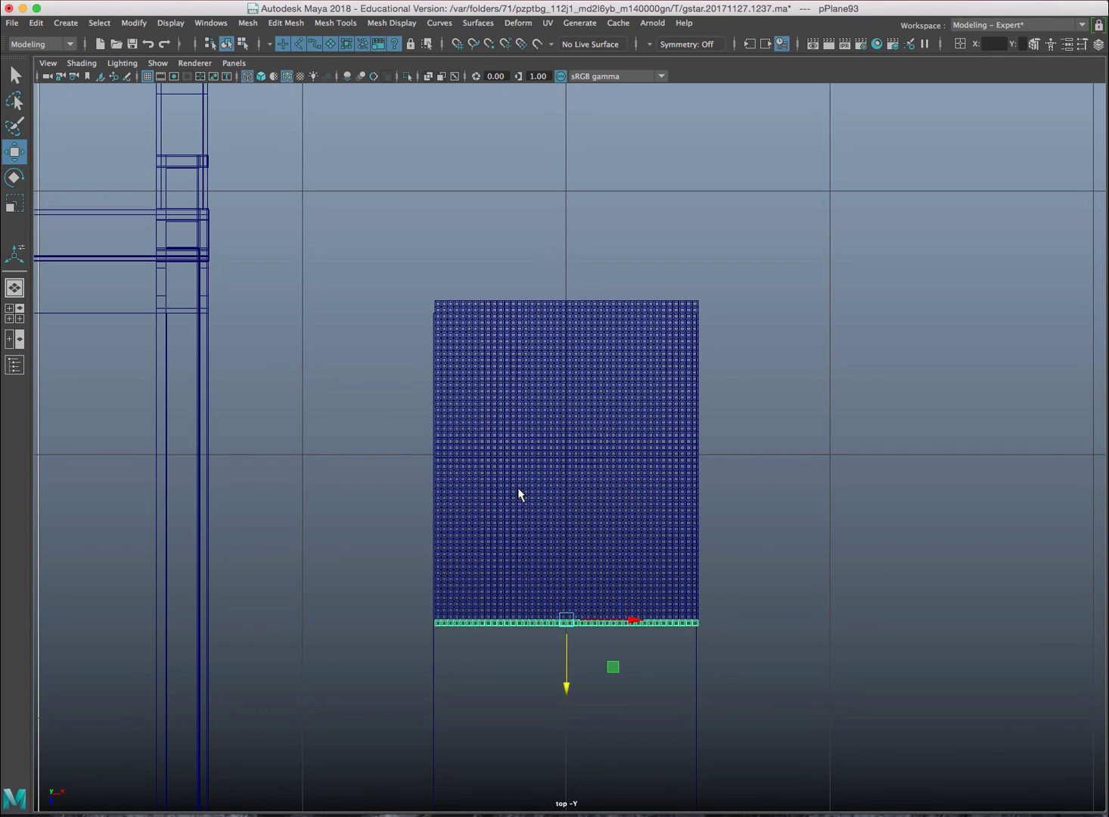
middle_click_drag(518, 635, 507, 433, "alt")
key("shift+d")
key("shift+d")
key("shift+d")
key("shift+d")
key("shift+d")
key("shift+d")
key("shift+d")
key("shift+d")
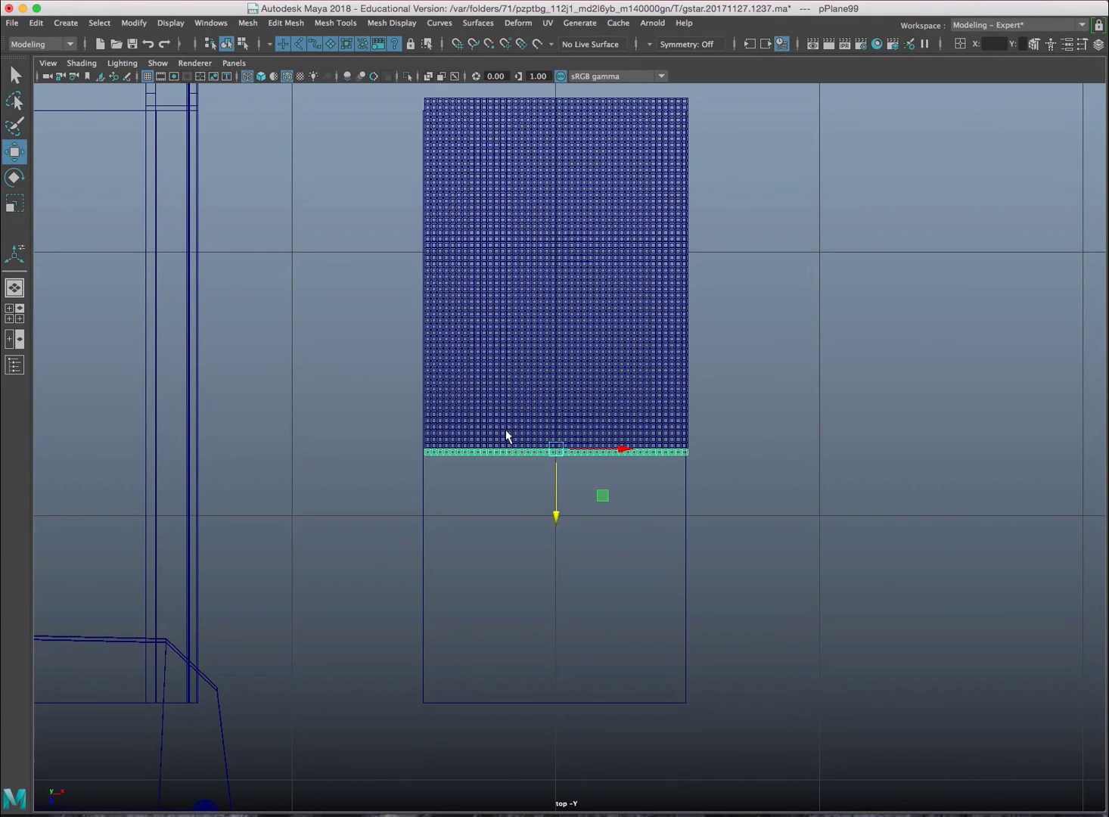
key("shift+d")
key("shift+d")
key("shift+d")
key("shift+d")
key("shift+d")
key("shift+d")
key("shift+d")
key("shift+d")
key("shift+d")
key("shift+d")
key("shift+d")
key("shift+d")
key("shift+d")
key("shift+d")
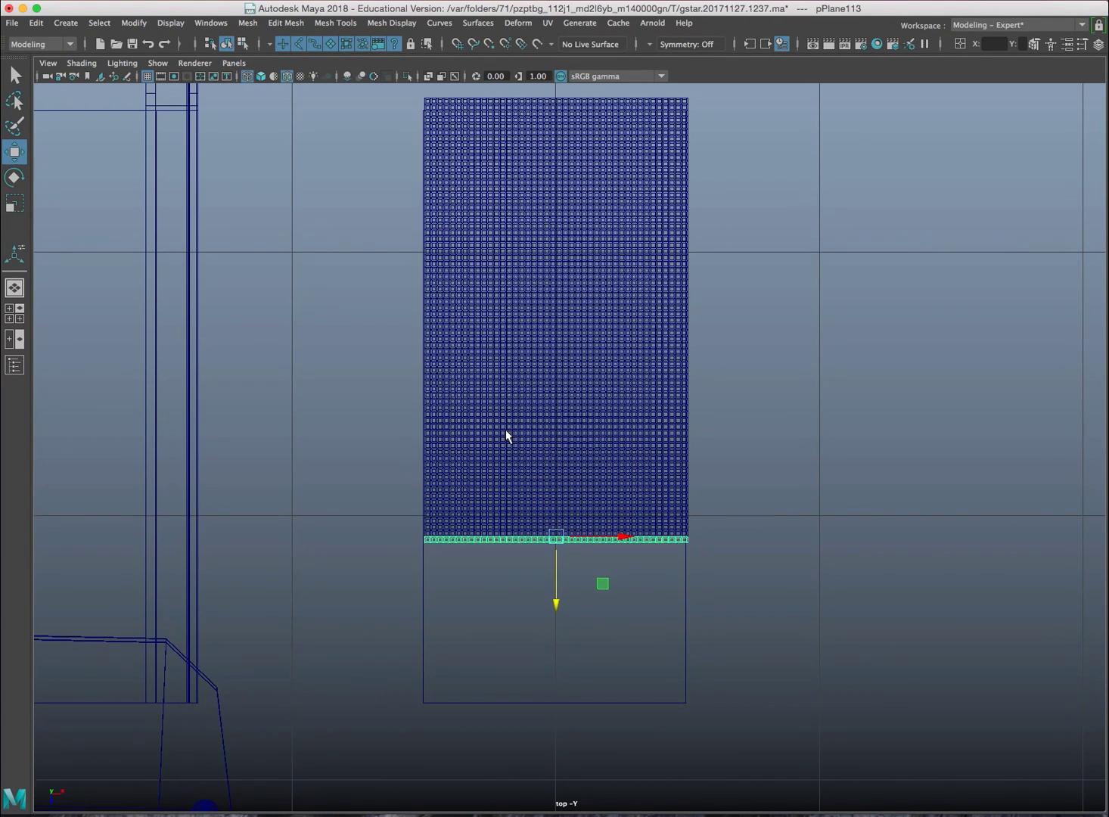
key("shift+d")
key("shift+d")
key("shift+d")
key("shift+d")
key("shift+d")
key("shift+d")
key("shift+d")
key("shift+d")
key("shift+d")
key("shift+d")
key("shift+d")
key("shift+d")
key("shift+d")
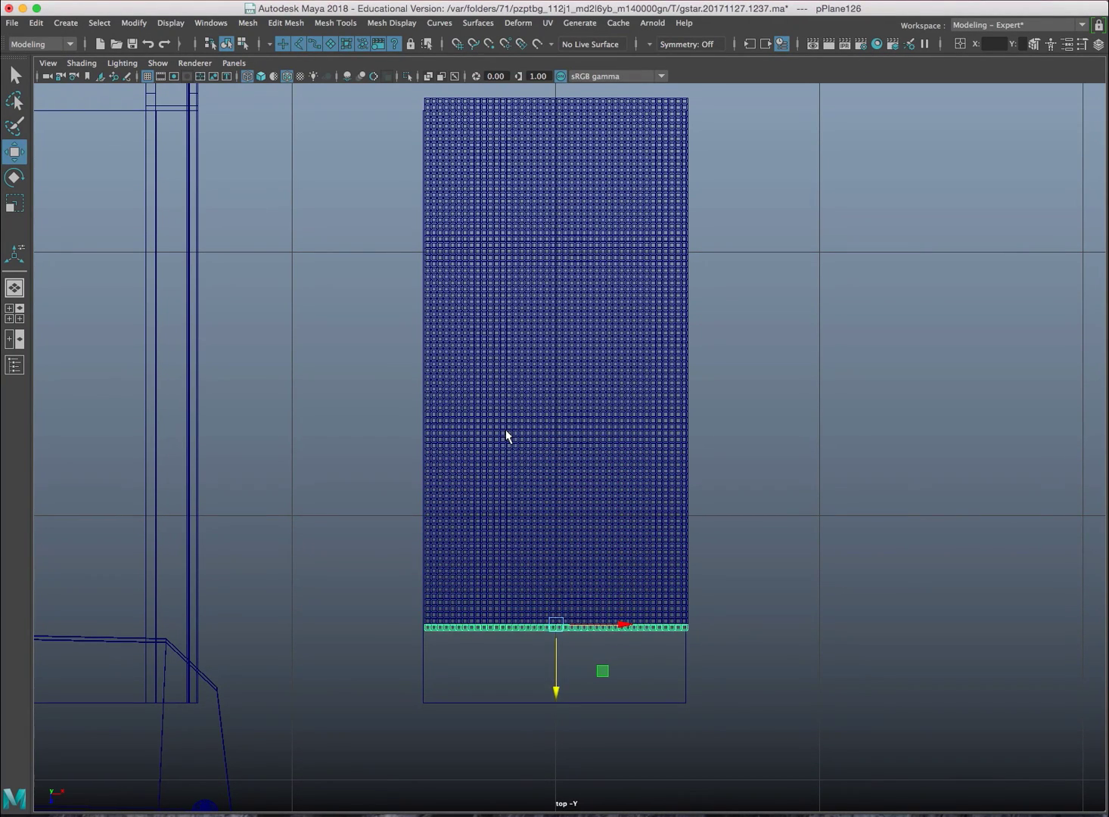
key("shift+d")
key("shift+d")
key("shift+d")
key("shift+d")
key("shift+d")
key("shift+d")
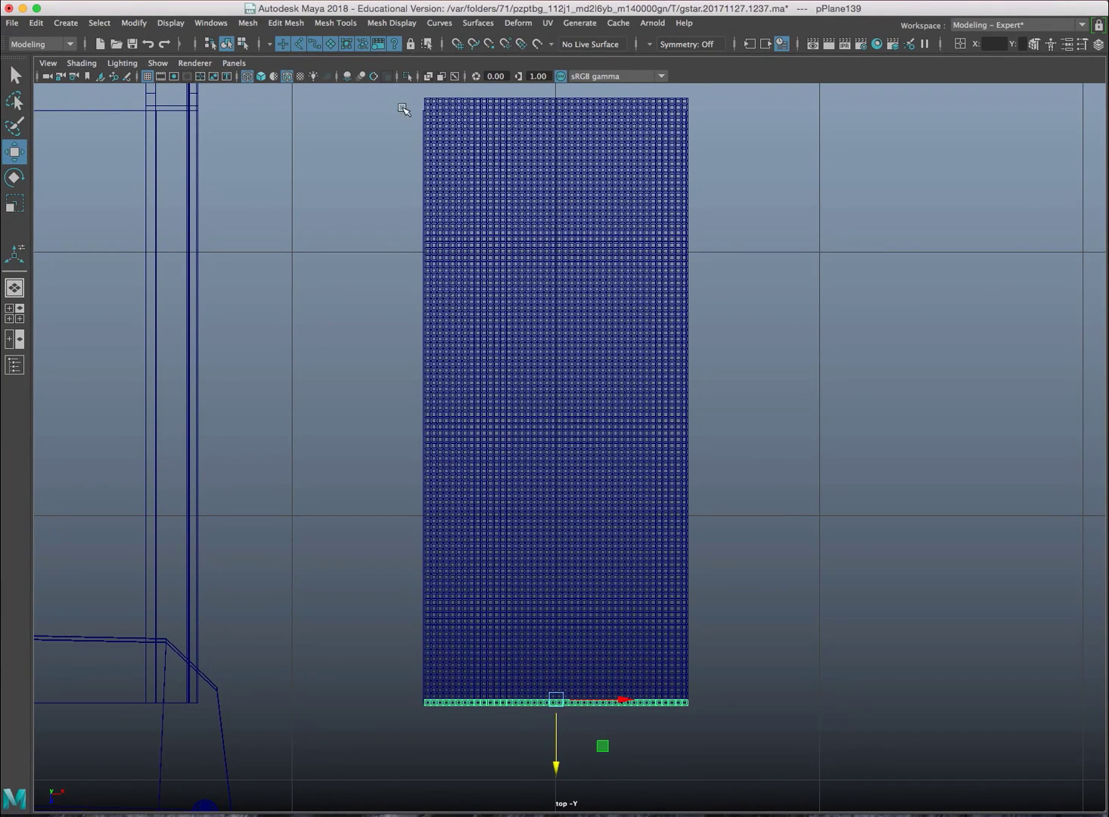
Select all the tile rows and combine them into a single grid mesh in the perspective view
left_click_drag(755, 750, 339, 92)
key("space")
key("space")
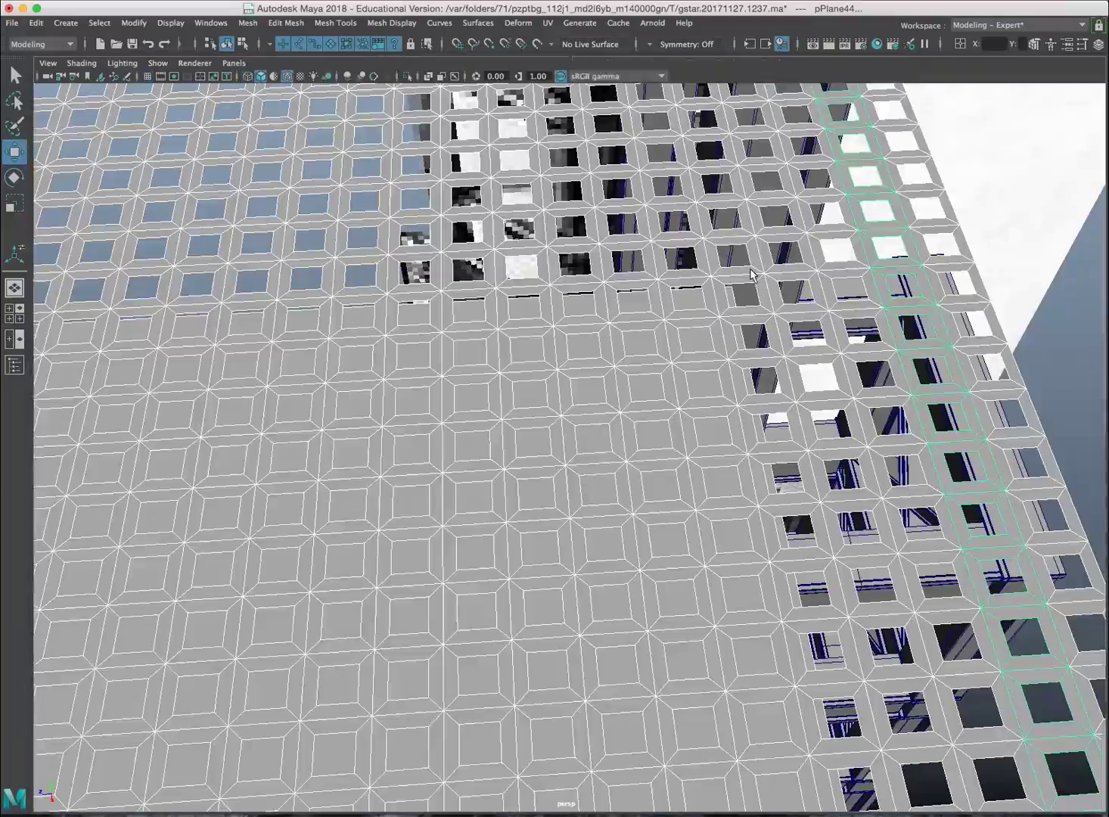
scroll(747, 271, "down", 5)
left_click_drag(732, 321, 456, 151, "alt")
left_click(248, 23)
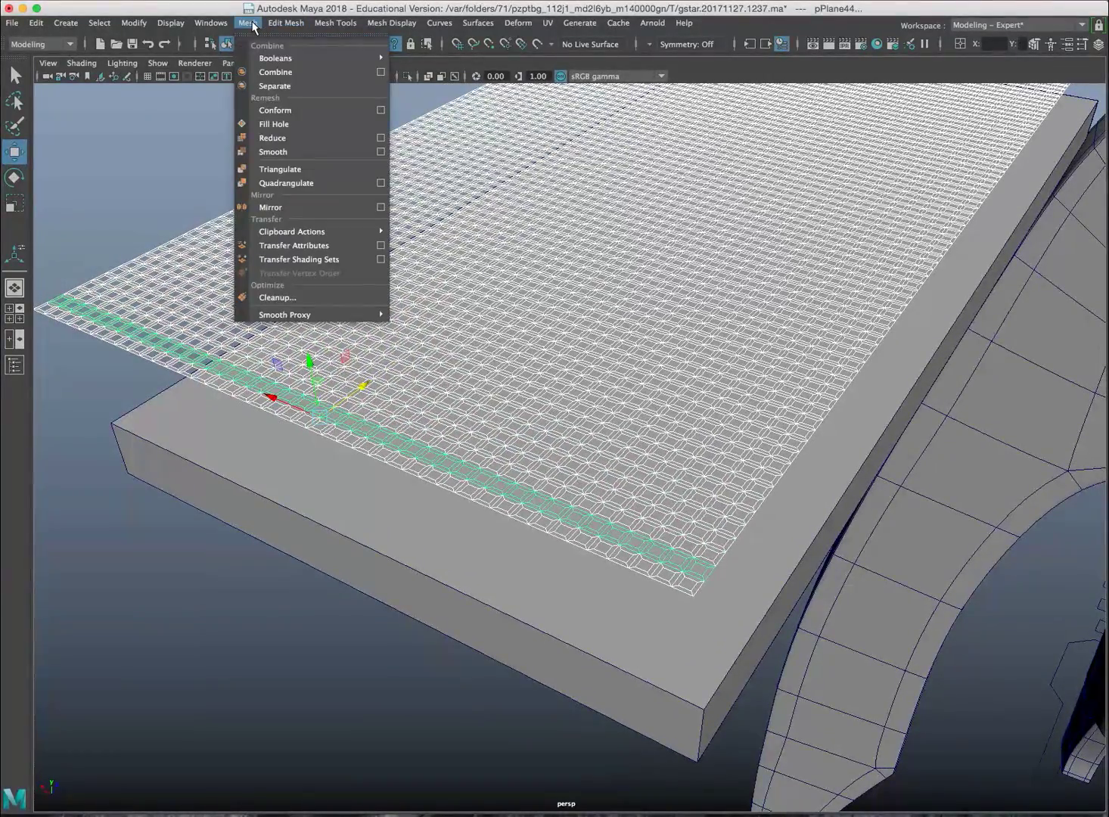
left_click(267, 73)
Merge the coincident vertices of the full grid mesh, then return to object mode and deselect it
left_click(294, 25)
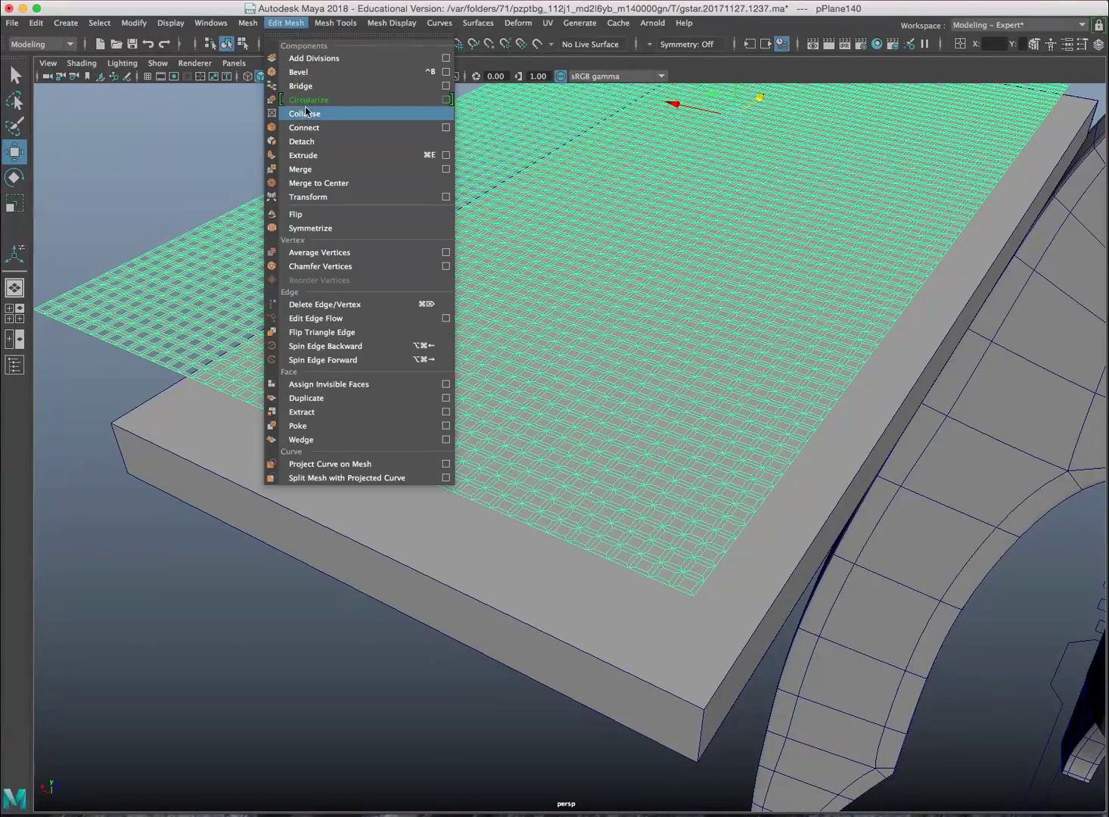
left_click(309, 168)
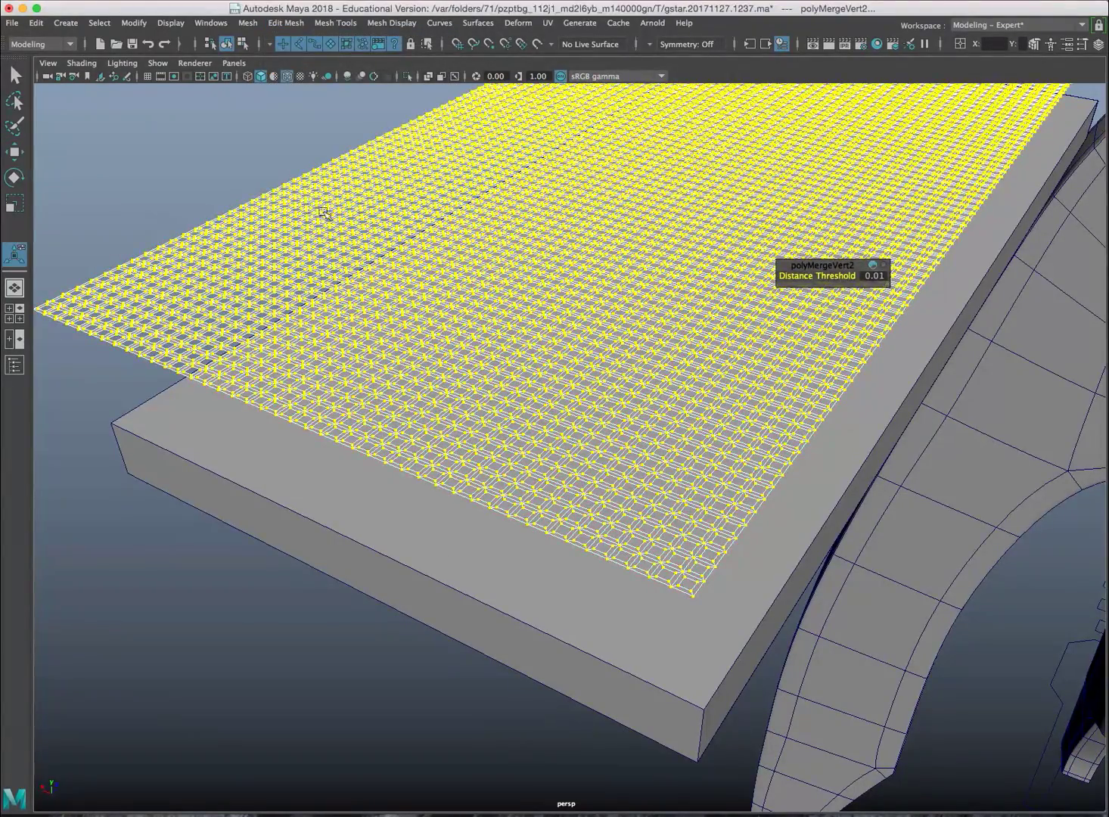
right_click_drag(312, 202, 376, 180)
left_click(218, 173)
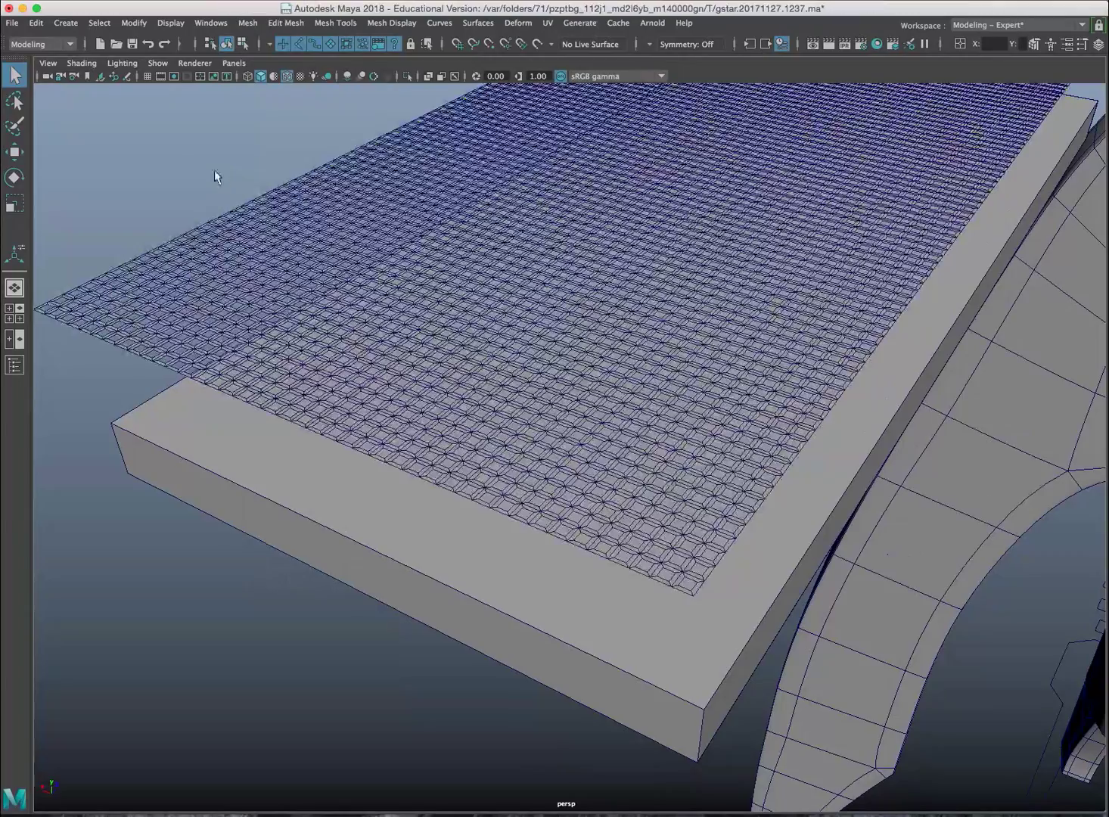
Save the scene as Platform_01 in the scenes folder of the SpaceShip project under Animation 1 2017_2018
left_click(13, 23)
left_click(59, 93)
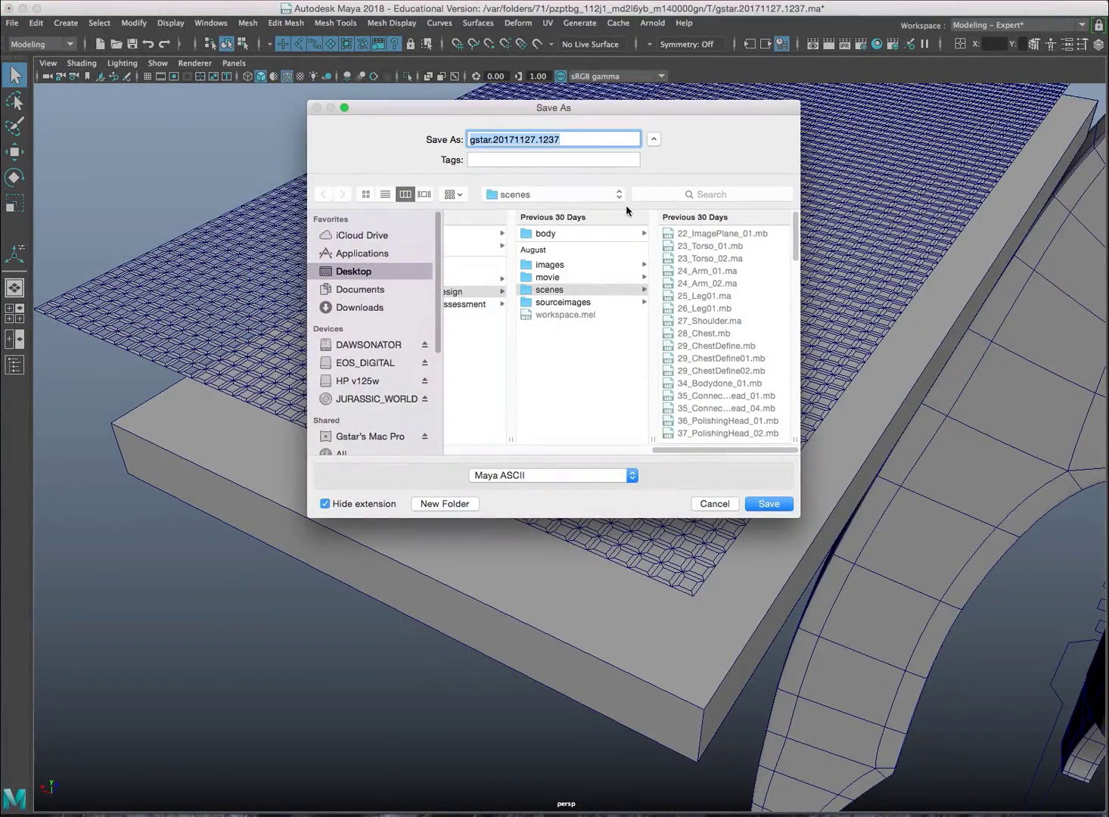
left_click(391, 266)
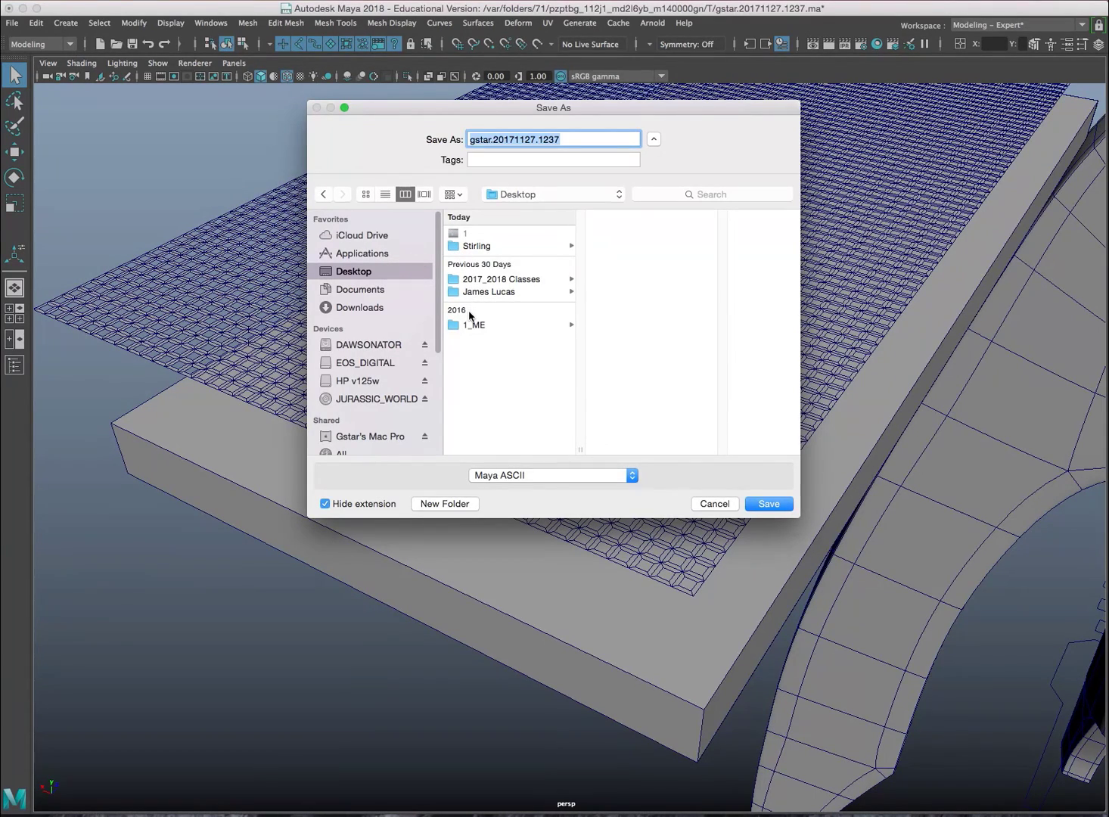
left_click(473, 280)
left_click(619, 250)
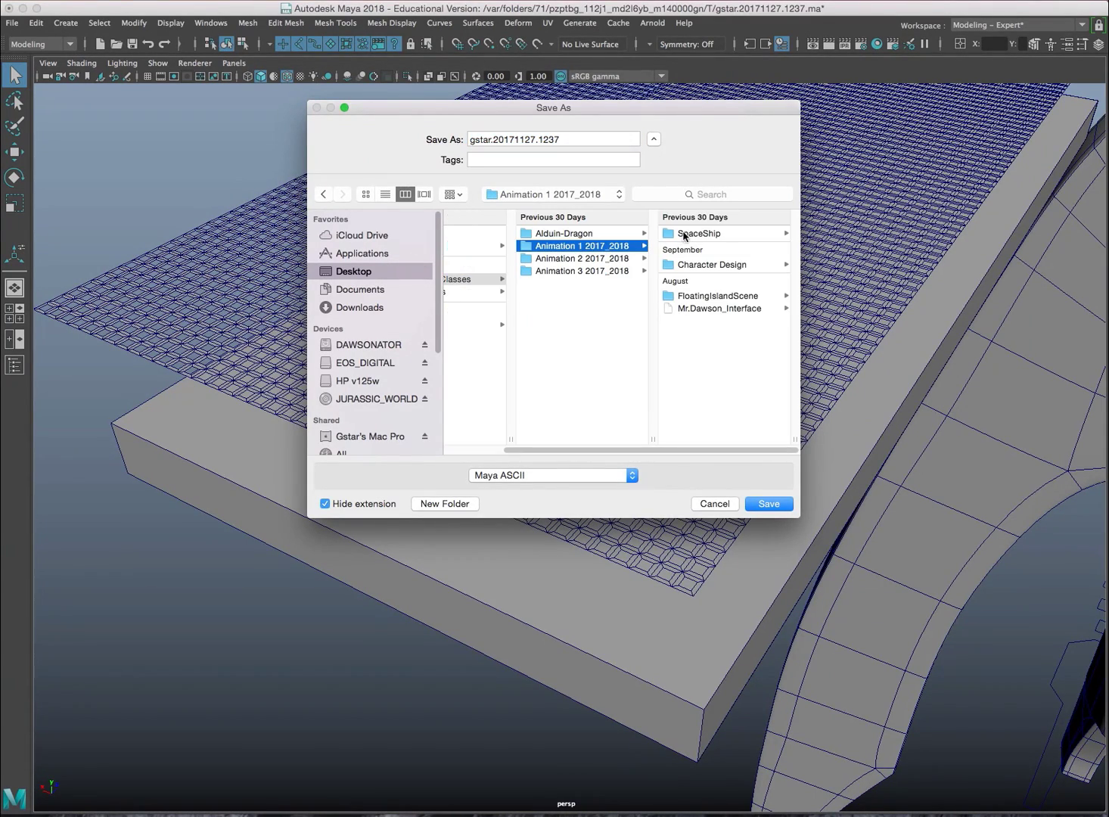
left_click(687, 236)
left_click(692, 346)
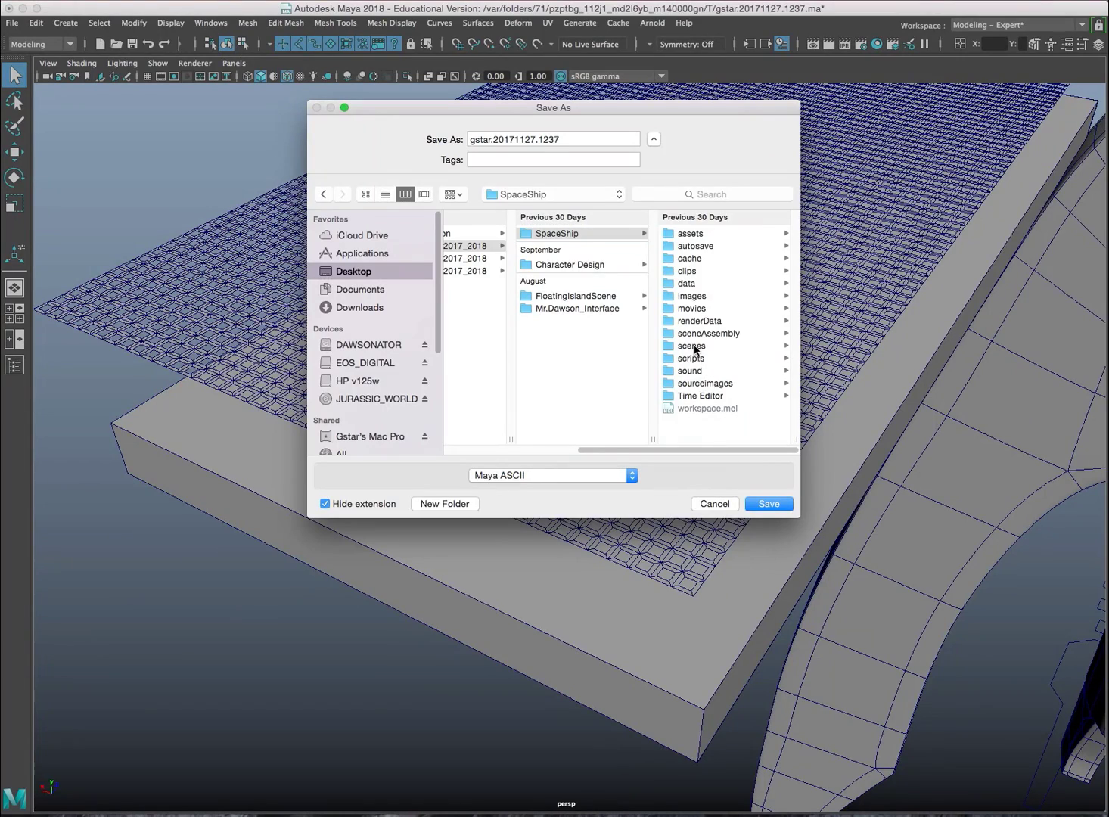
left_click_drag(579, 138, 447, 140)
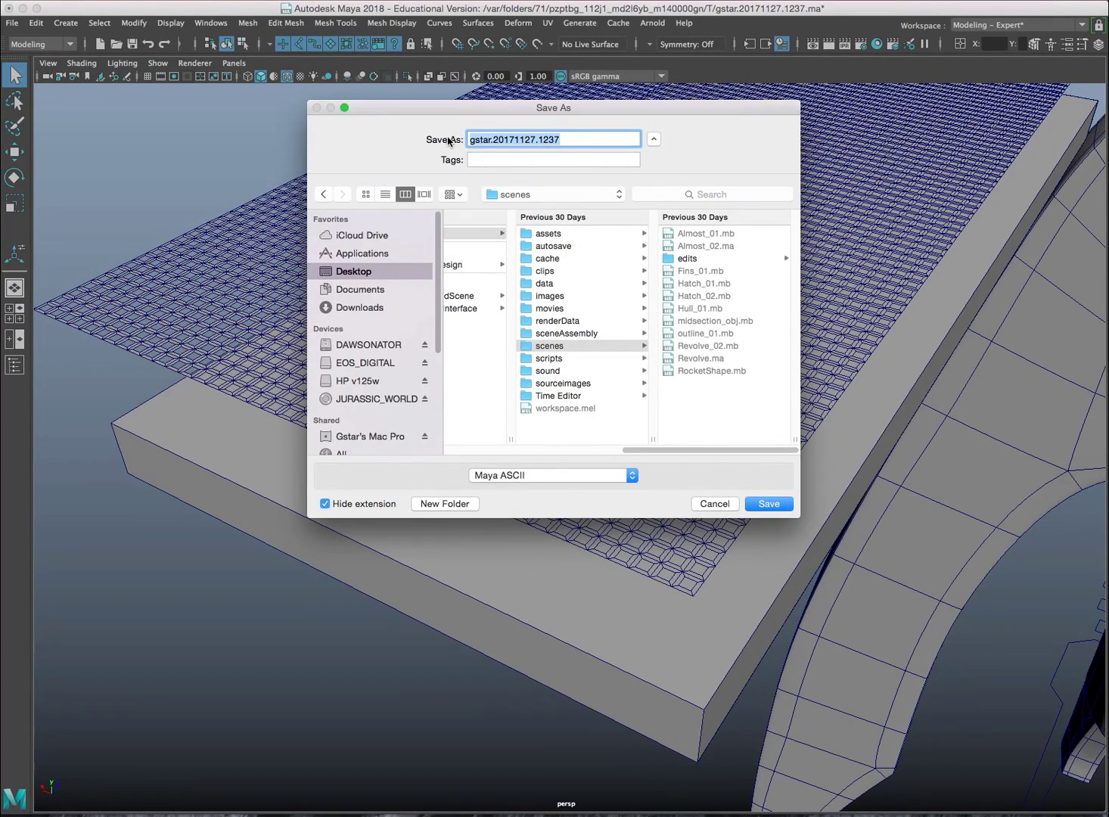
type("Platform")
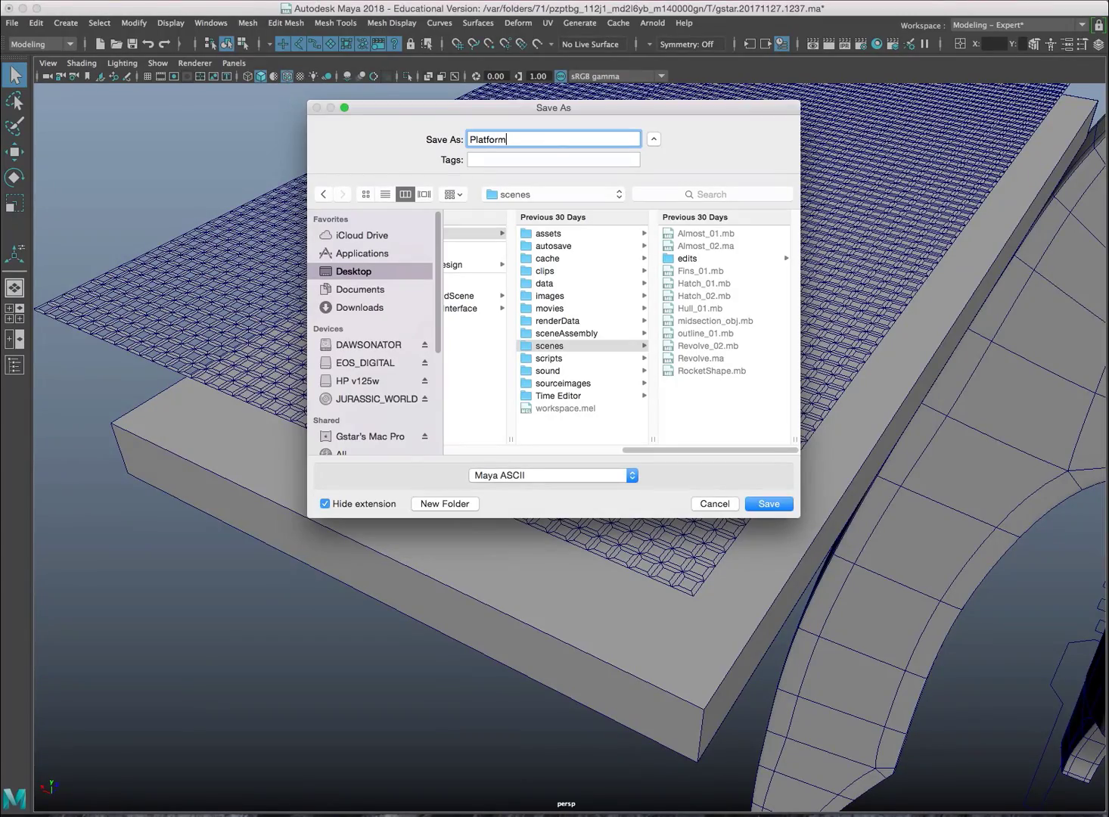
type("_01")
key("Return")
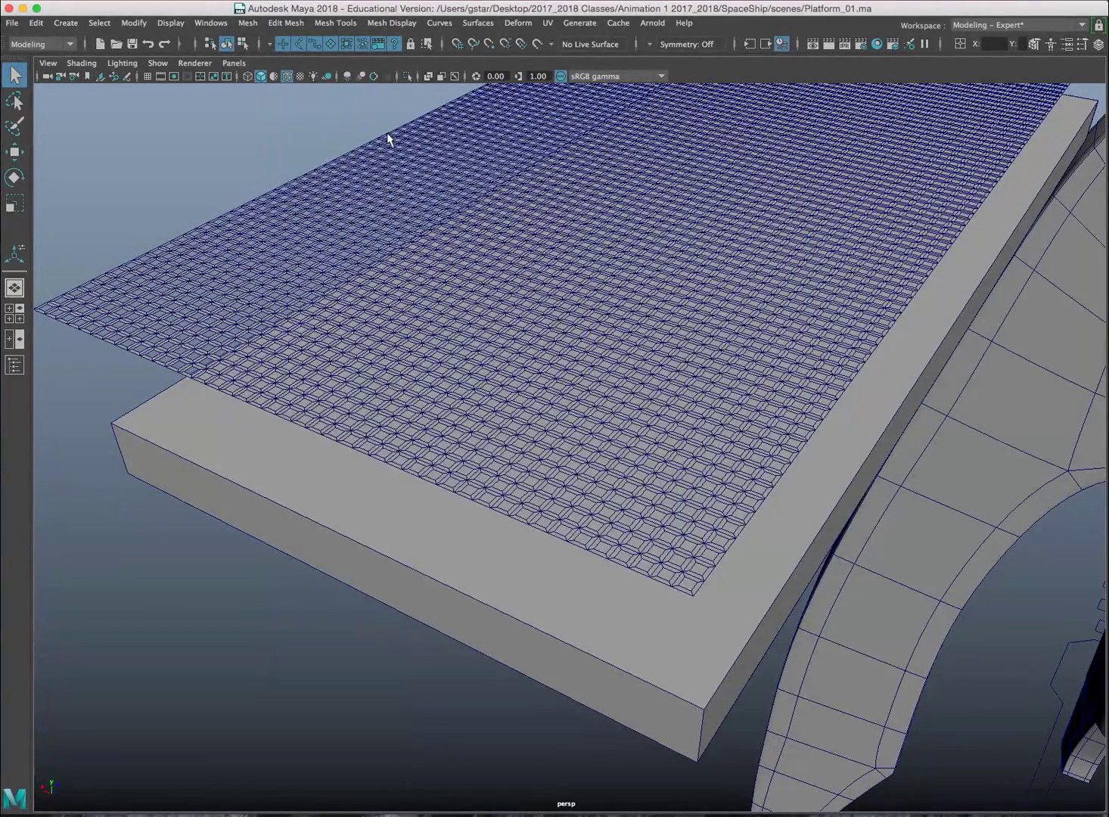
Select the full grid mesh and try its smooth mesh preview, cancelling the operation
left_click(387, 180)
key("3")
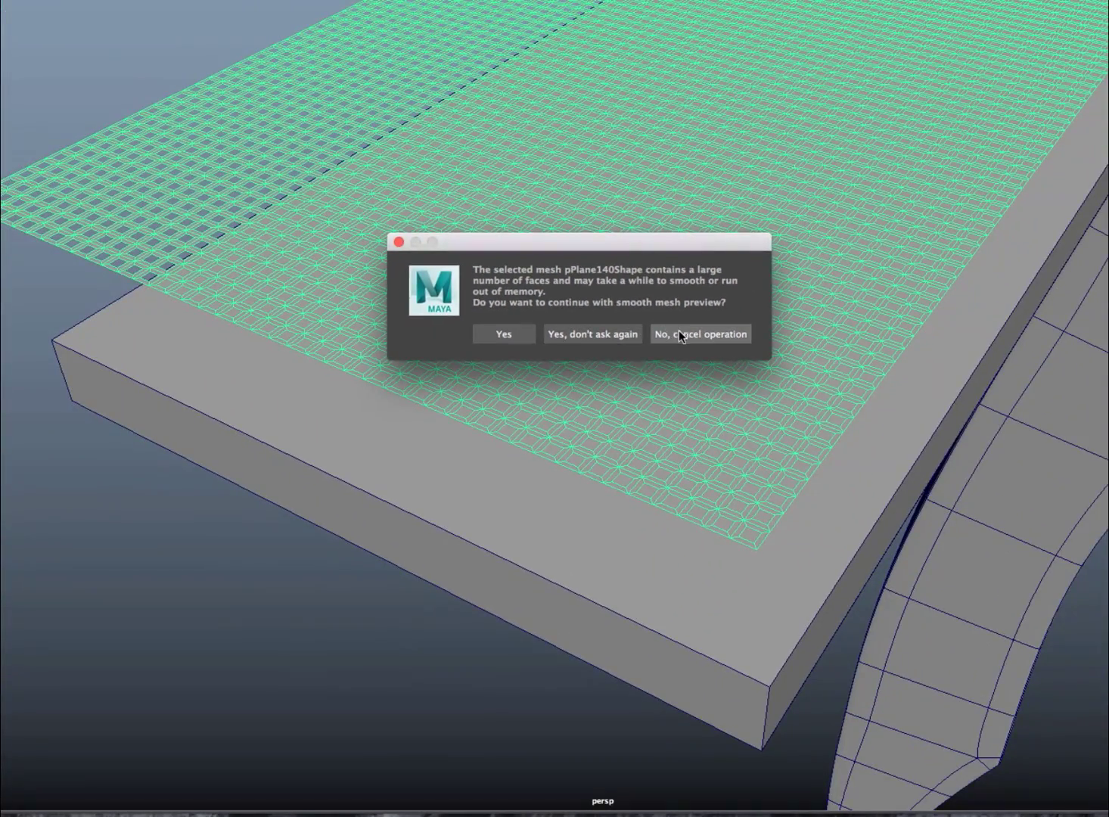
left_click(692, 336)
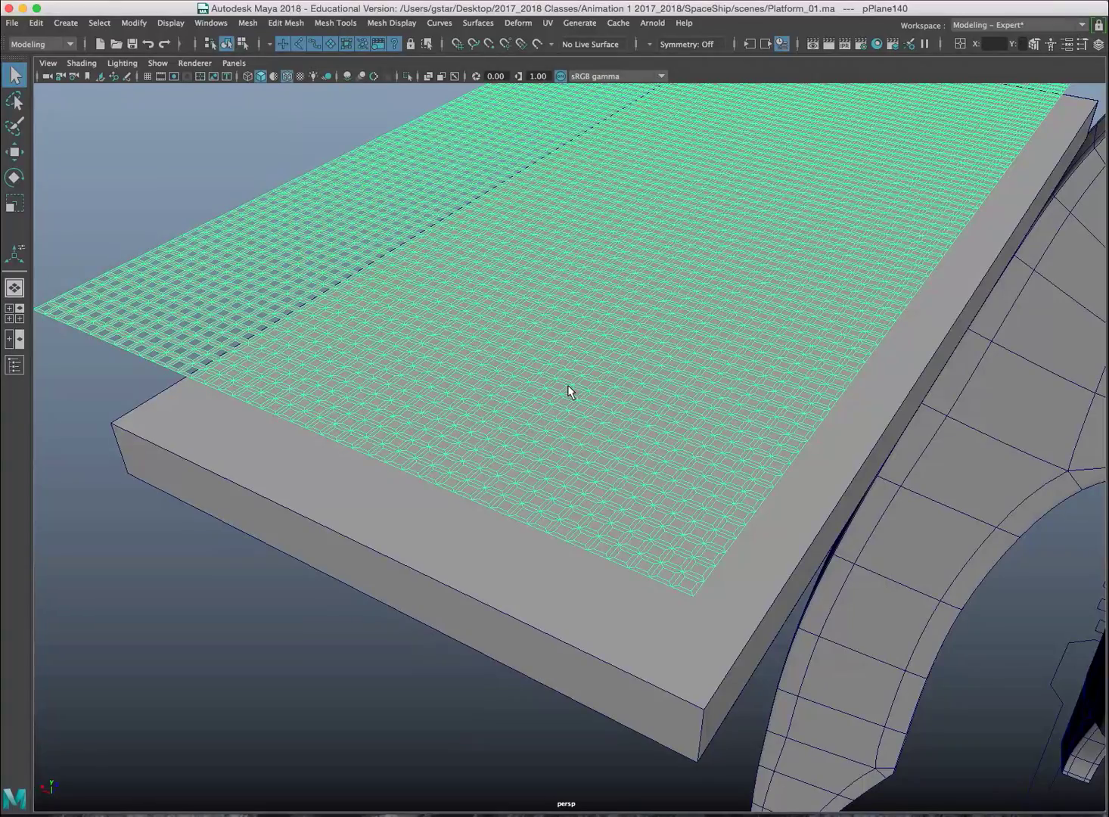
Scale the grid mesh up uniformly to about 2.27 in the top view
key("w")
key("space")
key("space")
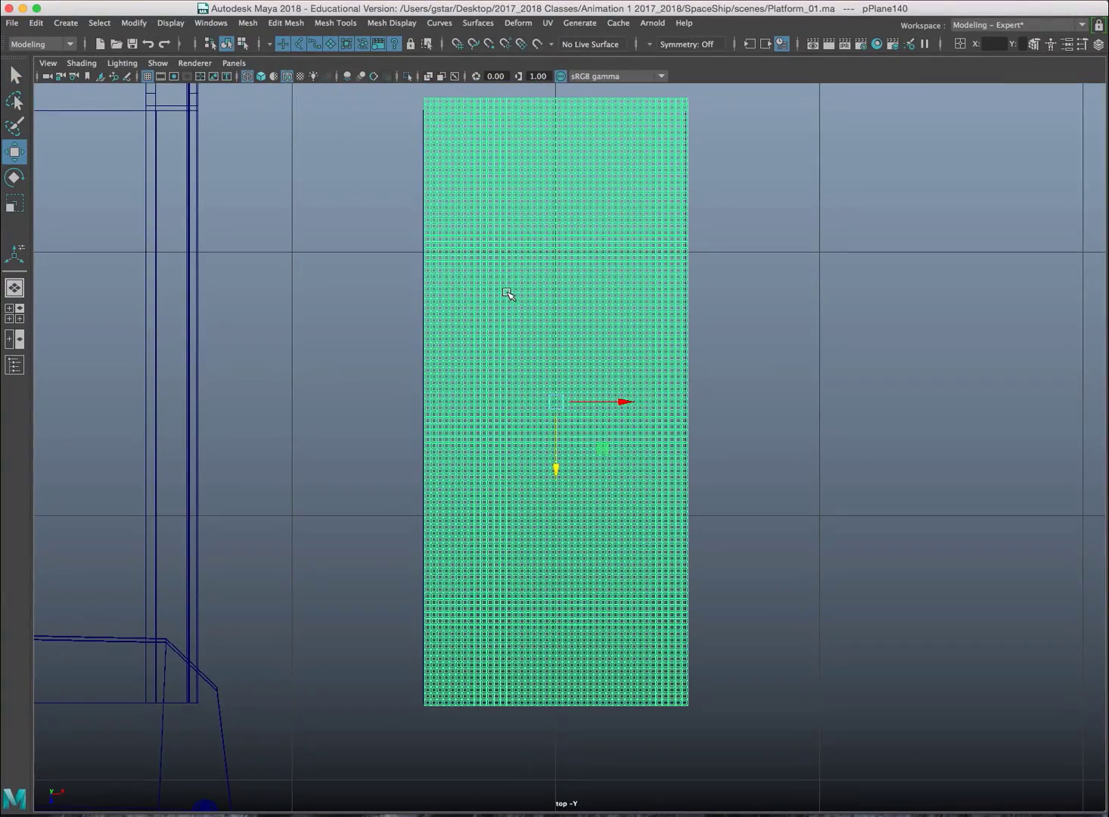
key("r")
scroll(575, 415, "down", 5)
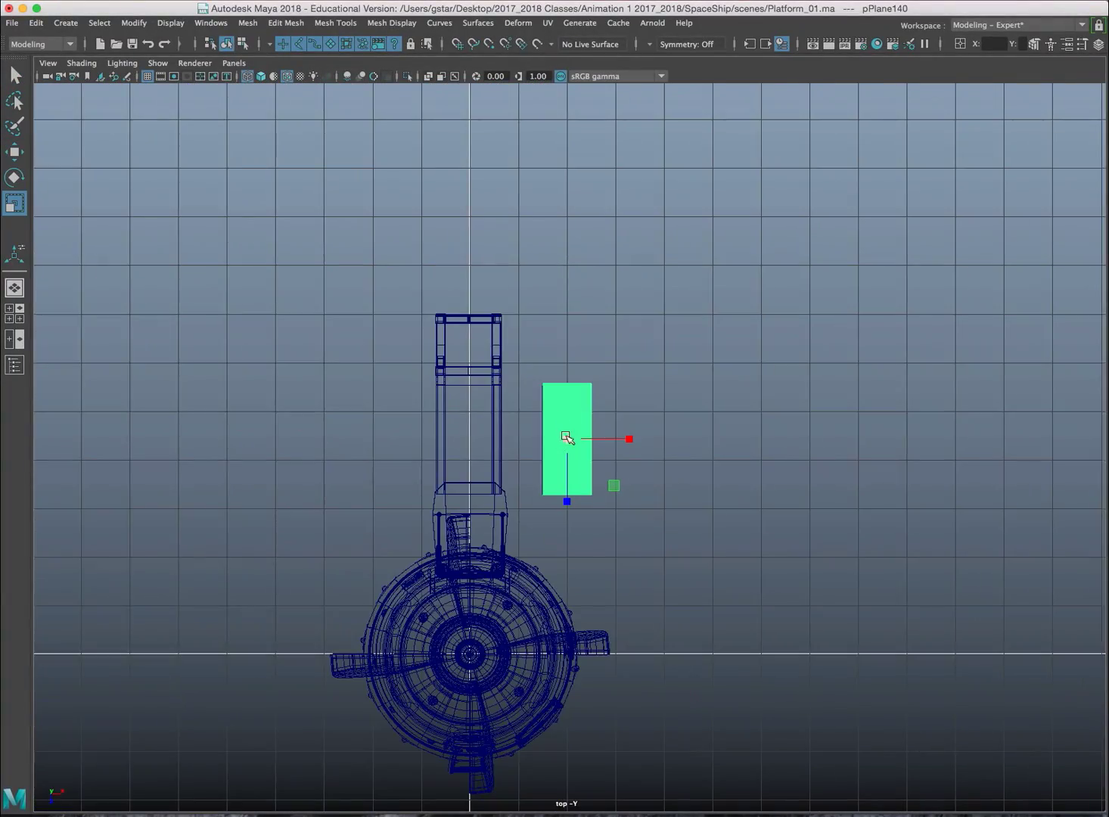
scroll(566, 435, "up", 4)
left_click_drag(563, 421, 819, 437)
scroll(749, 382, "down", 3)
In face mode, delete the scaled grid's faces that lie beyond the rectangle's upper and left edges
right_click(731, 251)
right_click_drag(730, 251, 510, 179)
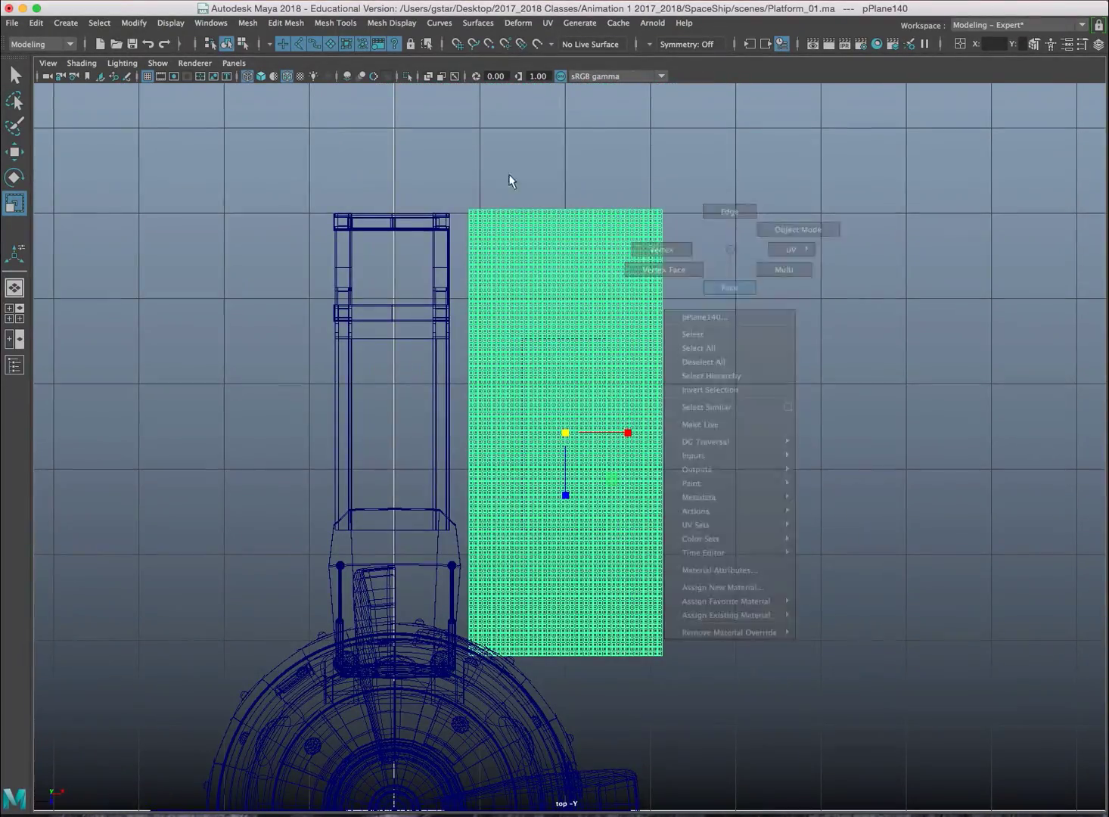
left_click_drag(397, 159, 794, 336)
key("Delete")
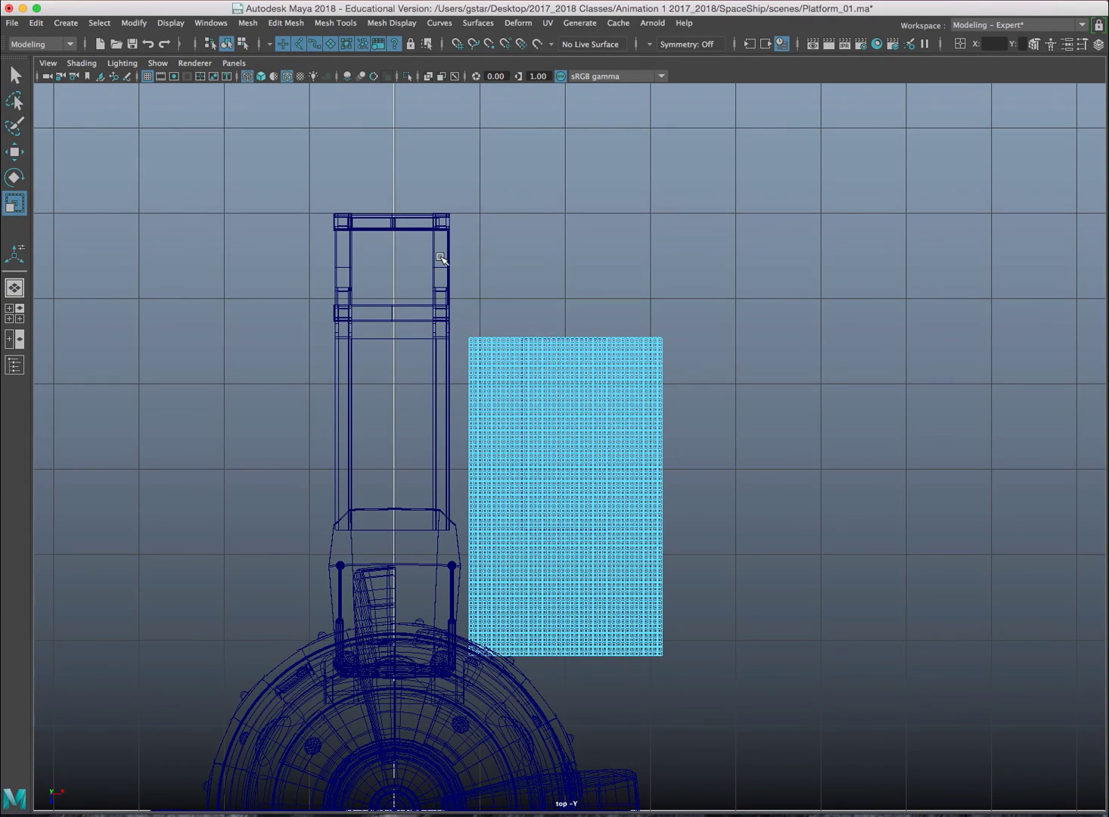
left_click_drag(441, 258, 519, 747)
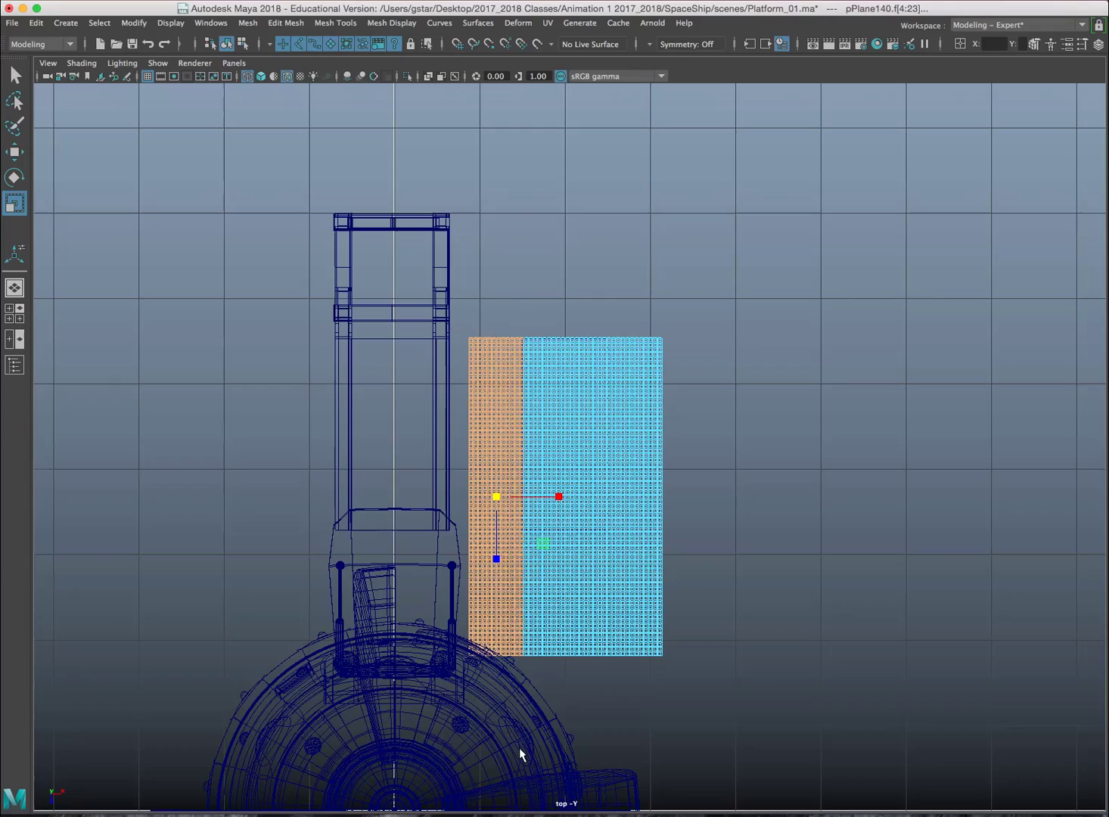
key("Delete")
Delete the grid faces that extend past the rectangle's lower and right edges
left_click_drag(721, 756, 478, 534)
key("Delete")
scroll(601, 599, "up", 5)
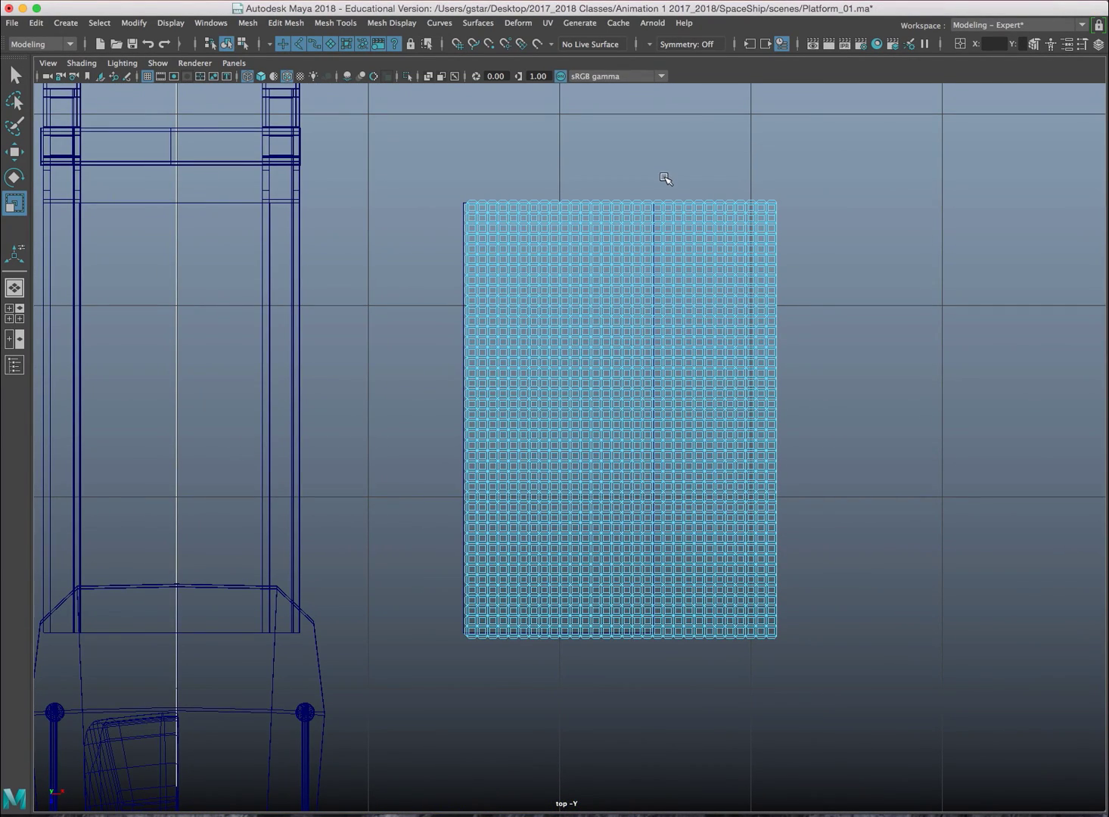
left_click_drag(814, 372, 926, 676)
key("Delete")
Delete the leftover outer face strips along the trimmed grid's borders, then return to object mode
scroll(753, 268, "up", 2)
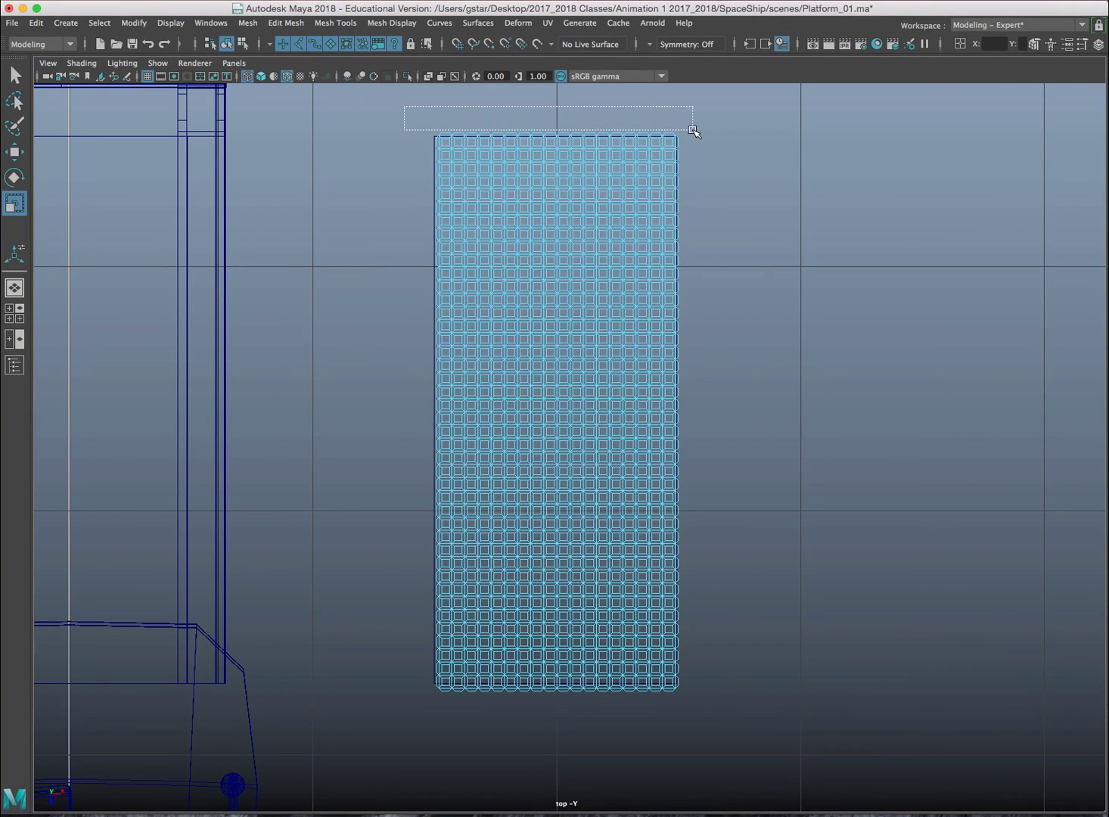
left_click_drag(693, 130, 694, 135)
key("Delete")
left_click_drag(396, 120, 684, 119)
key("Delete")
key("Delete")
left_click_drag(678, 116, 677, 116)
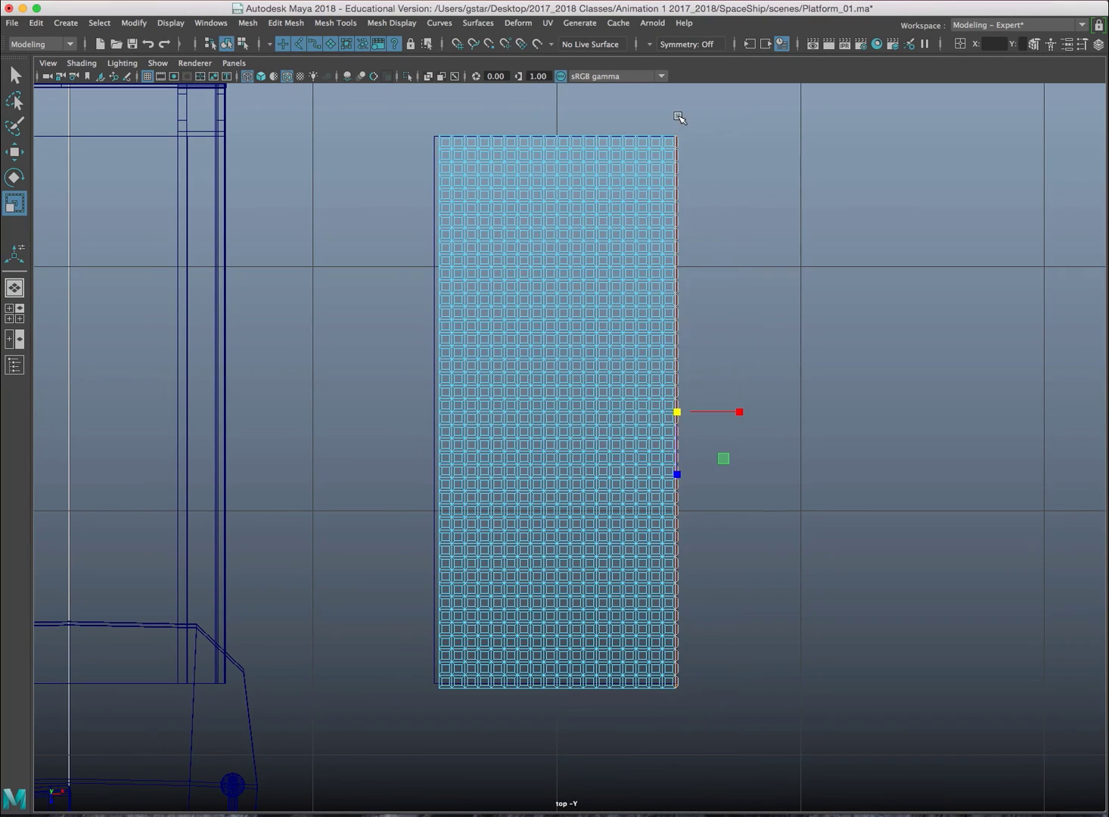
key("Delete")
right_click_drag(650, 155, 717, 134)
Examine the trimmed grid in the perspective view with smooth preview on and off, ending with the unsmoothed display
key("space")
key("space")
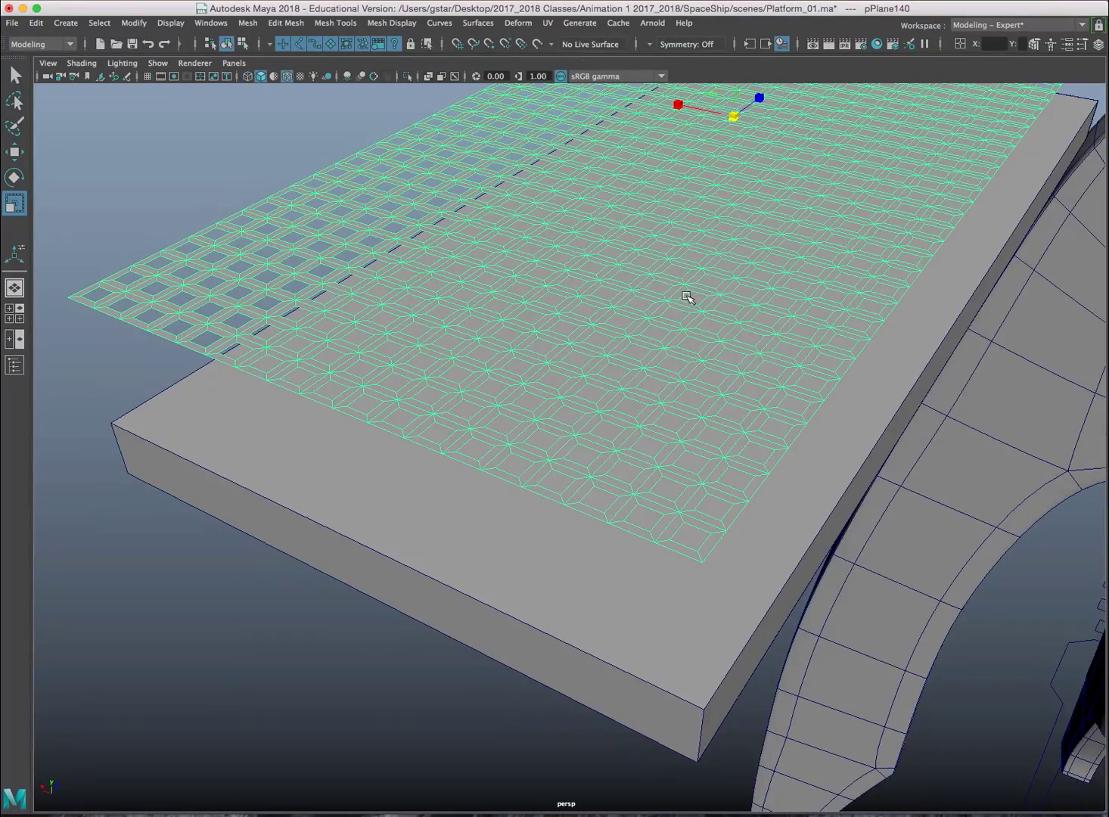
left_click_drag(685, 298, 670, 333, "alt")
key("3")
left_click_drag(621, 372, 539, 376, "alt")
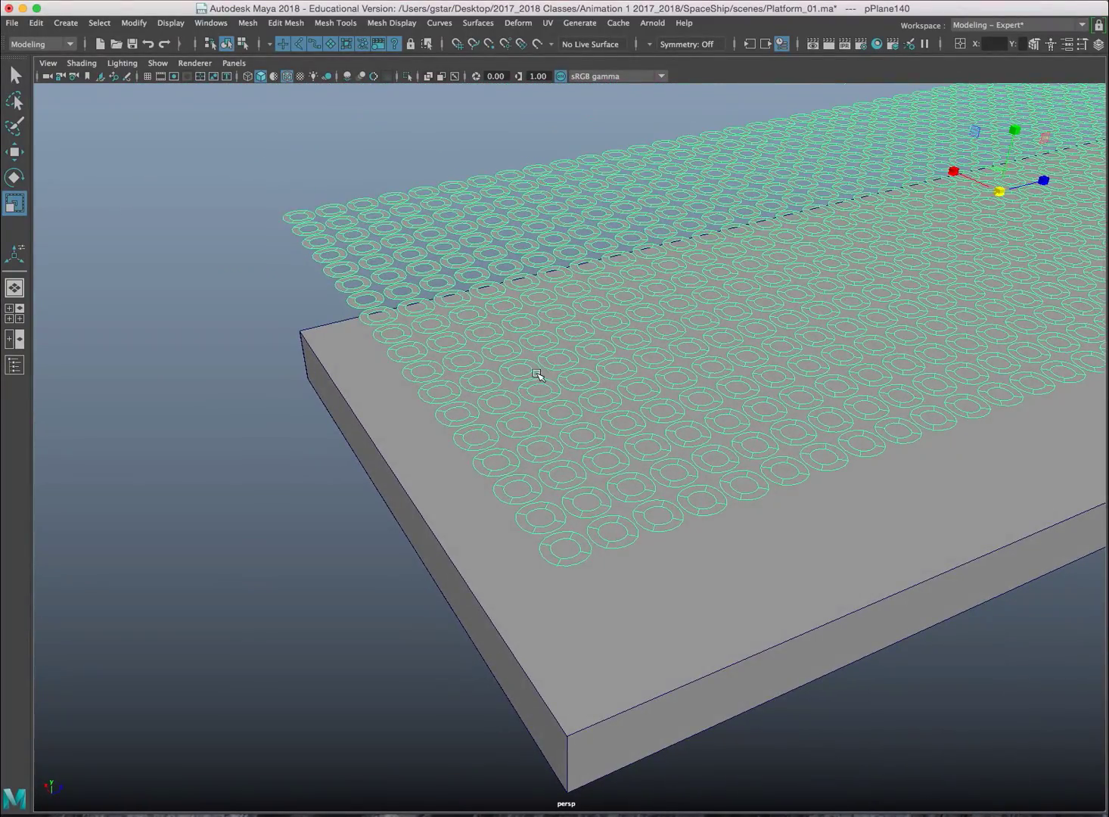
key("1")
left_click_drag(419, 351, 389, 359, "alt")
key("3")
key("1")
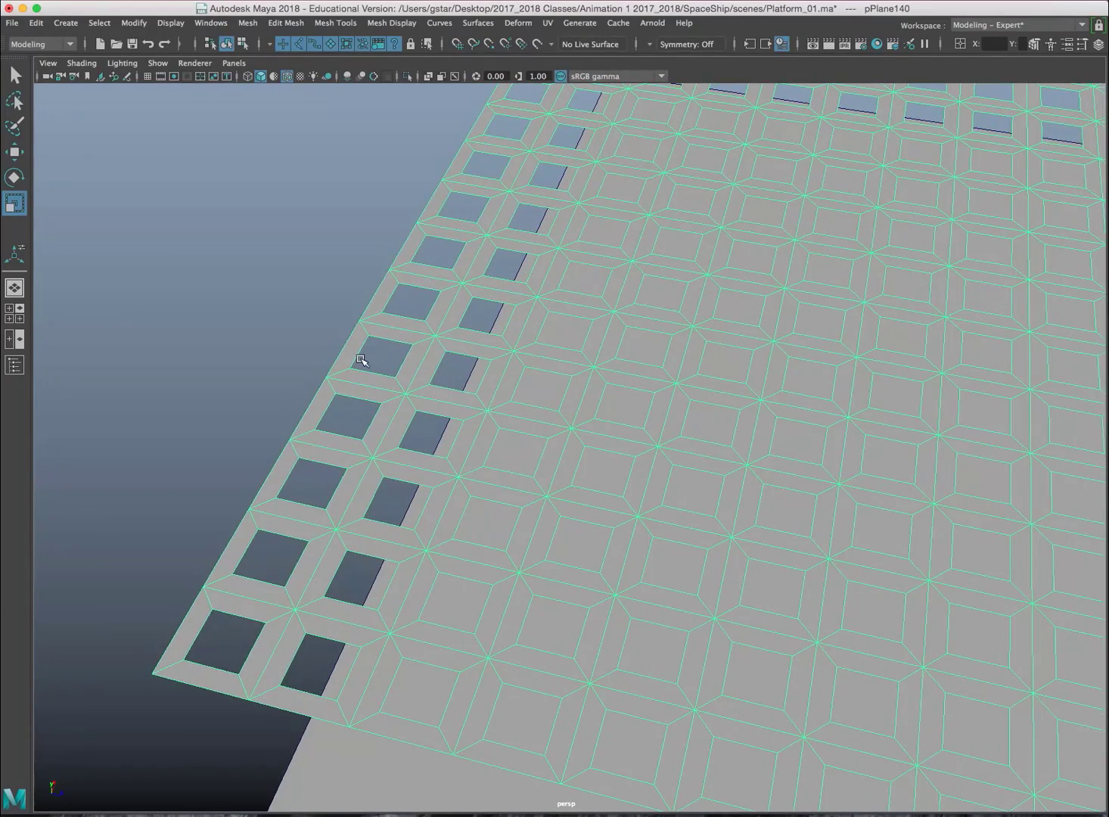
left_click_drag(319, 327, 566, 374, "alt")
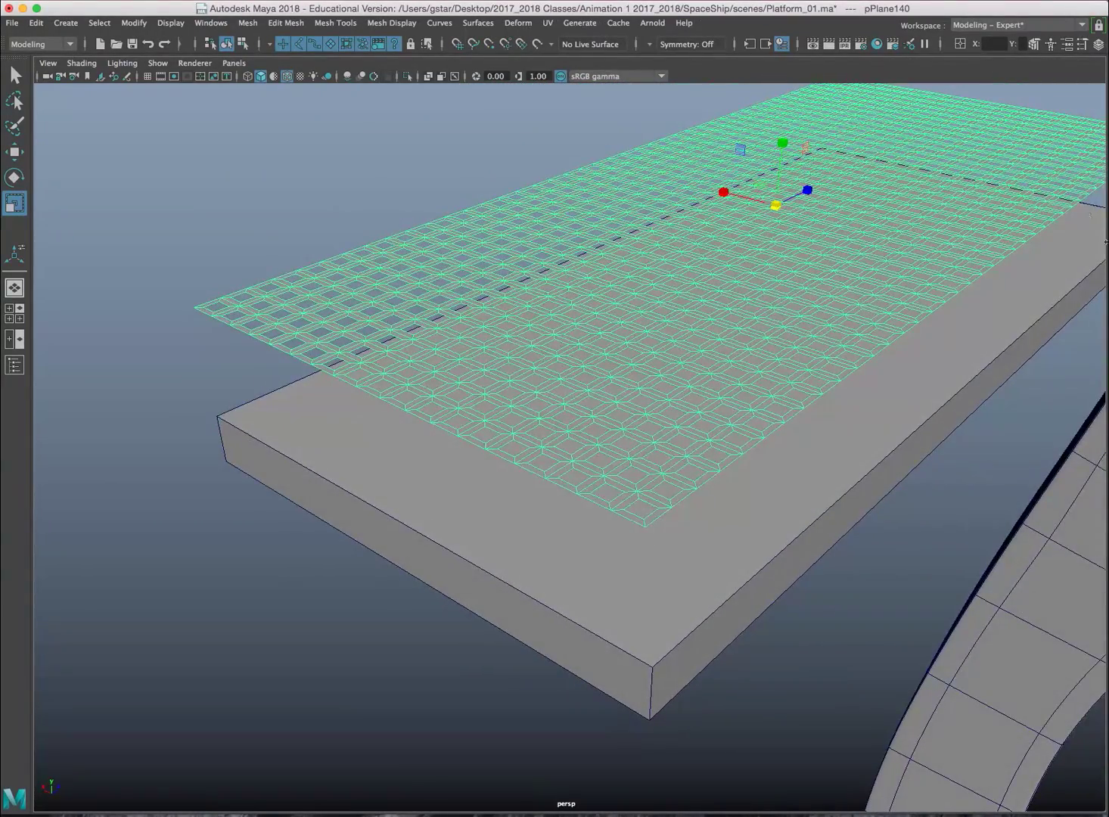
Assign the selected grid mesh to a new display layer and hide that layer
left_click(1099, 44)
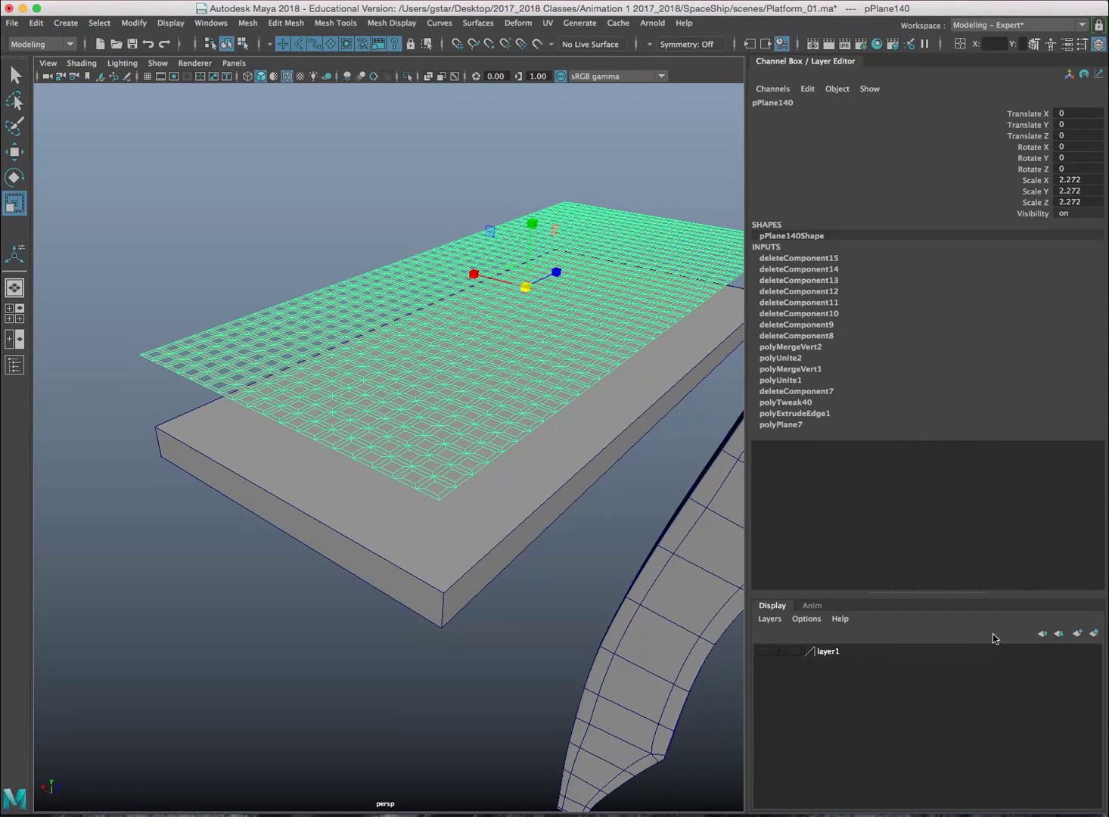
left_click(1094, 634)
left_click(763, 651)
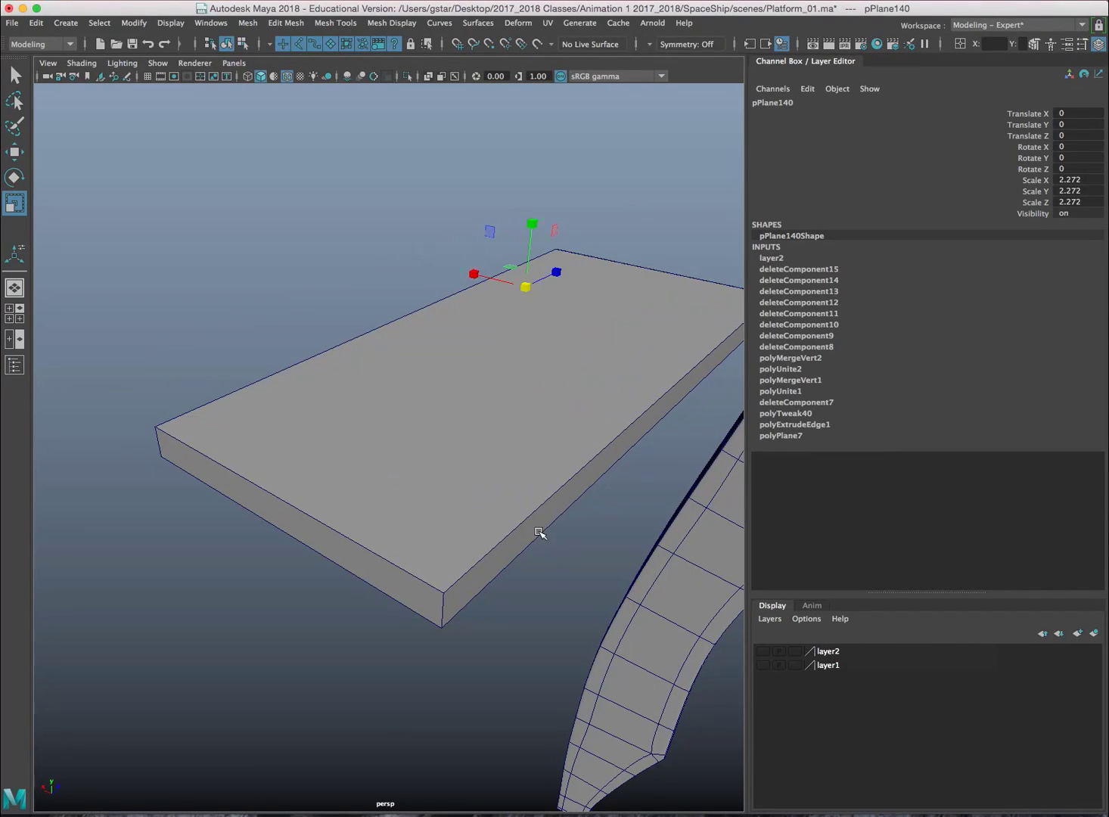
In the top view, create a polygon cylinder about 0.024 in radius and 0.034 high and move it into the rectangle's upper-left corner
left_click(500, 503)
mouse_move(500, 502)
left_mouse_down("alt")
mouse_move(525, 508)
mouse_move(494, 476)
left_mouse_up("alt")
key("space")
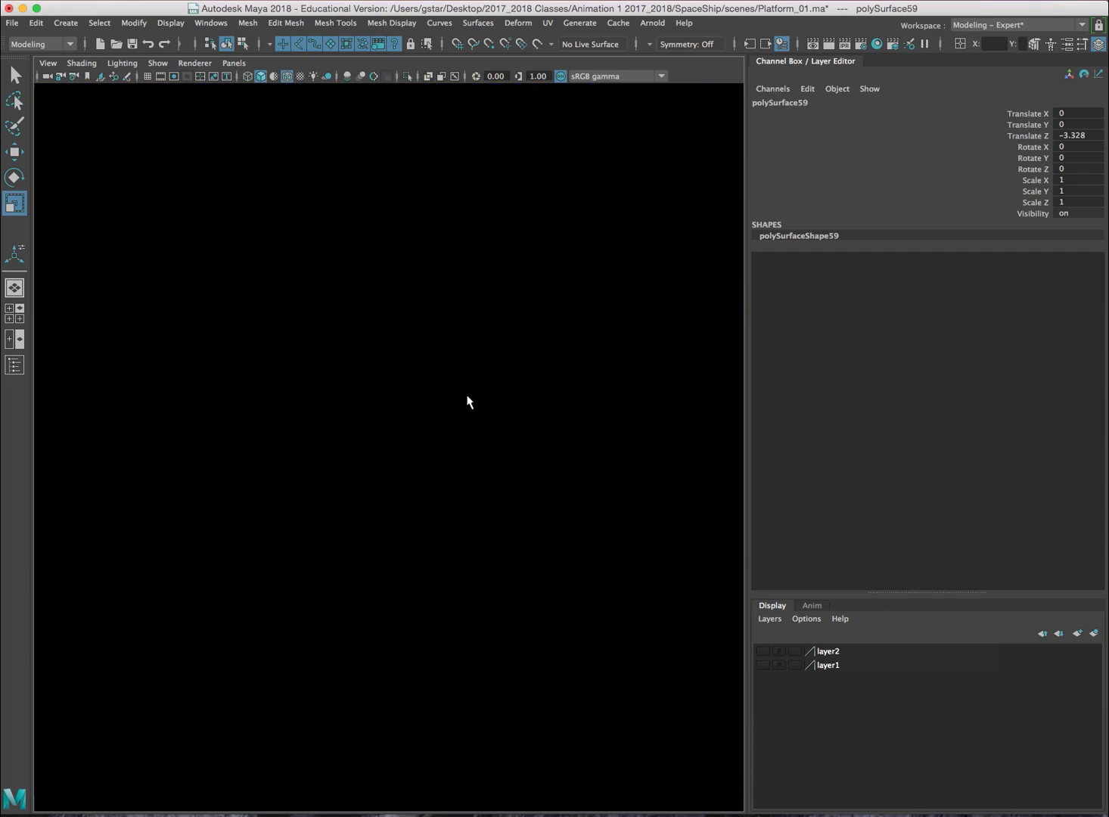
key("space")
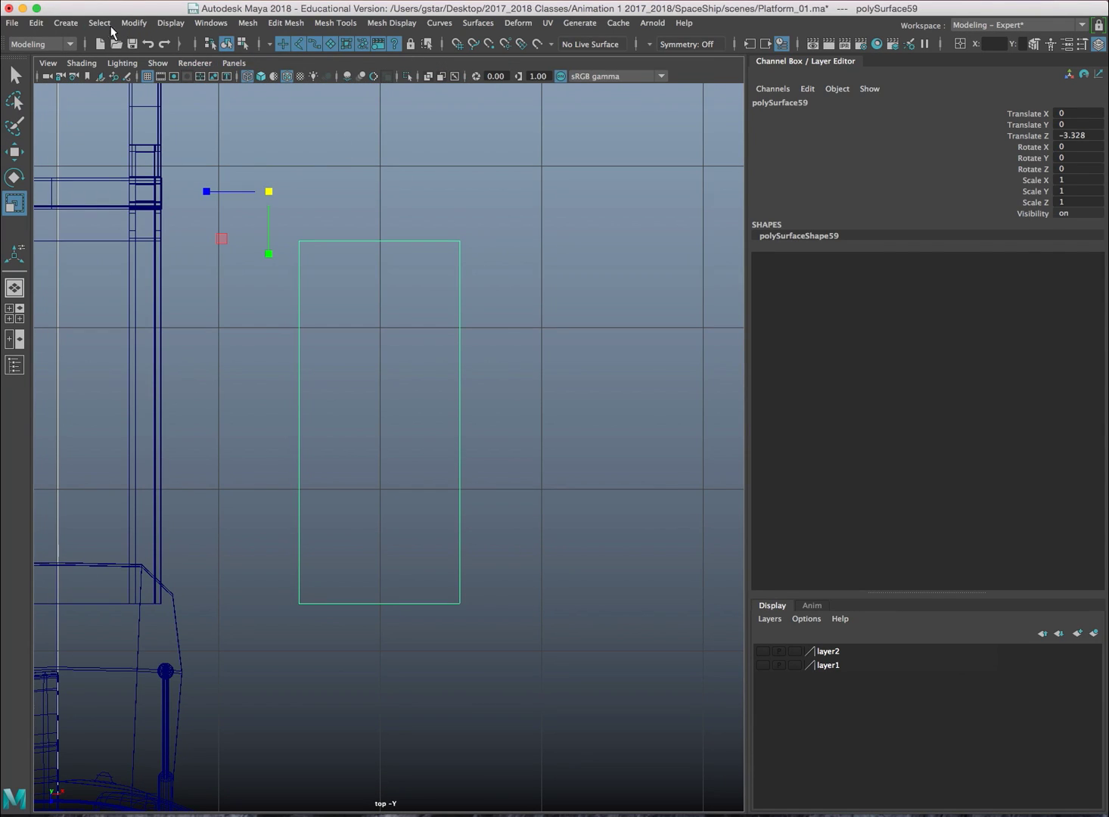
left_click(66, 23)
mouse_move(102, 72)
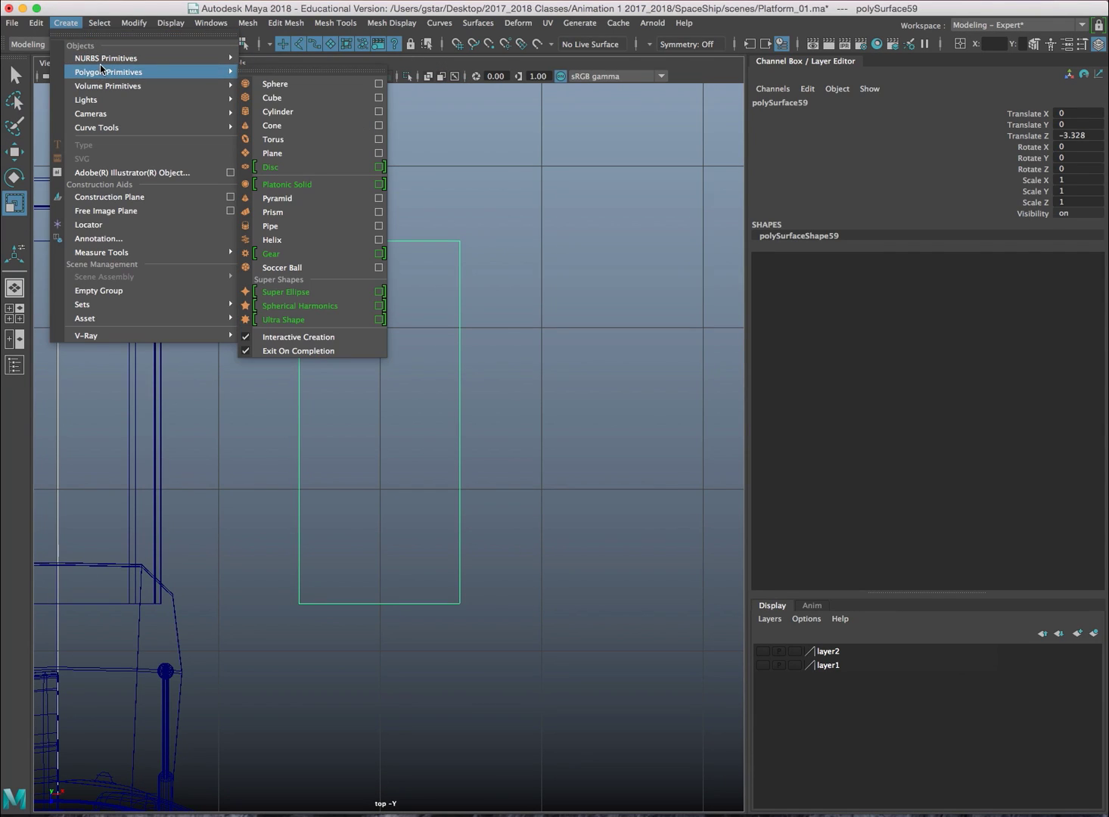
left_click(274, 113)
left_click_drag(317, 261, 320, 259)
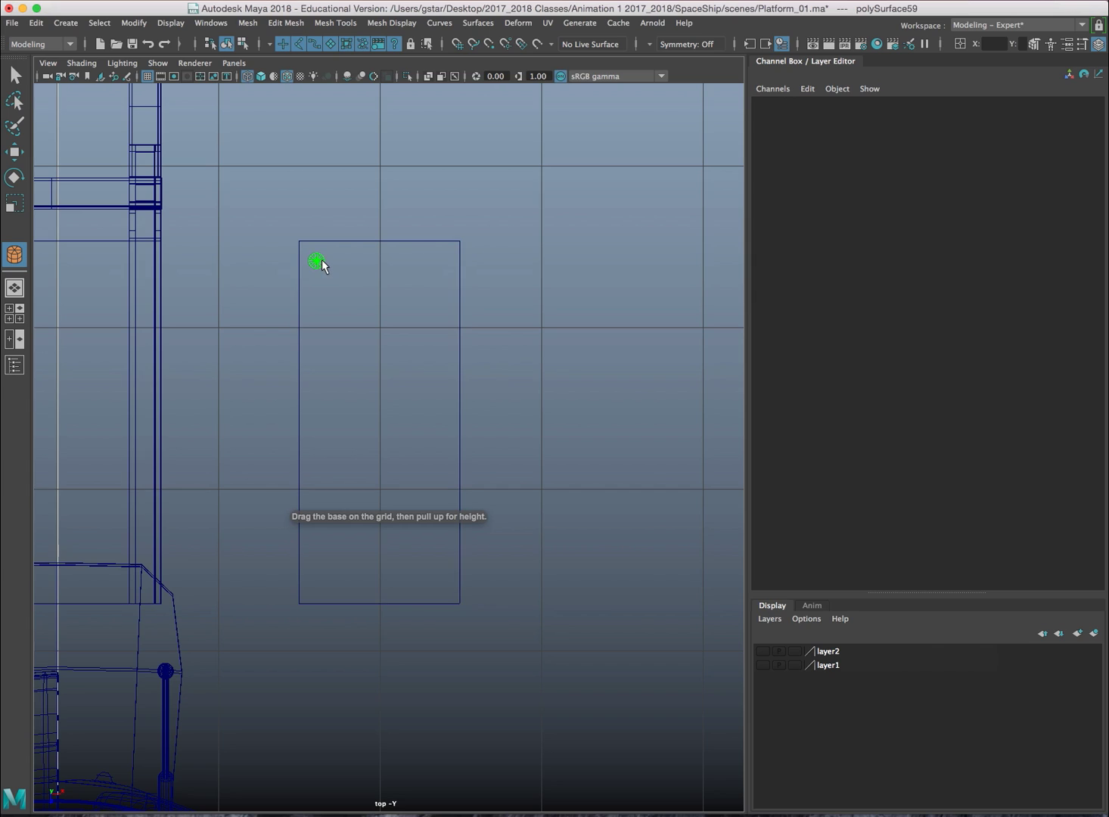
left_click(320, 265)
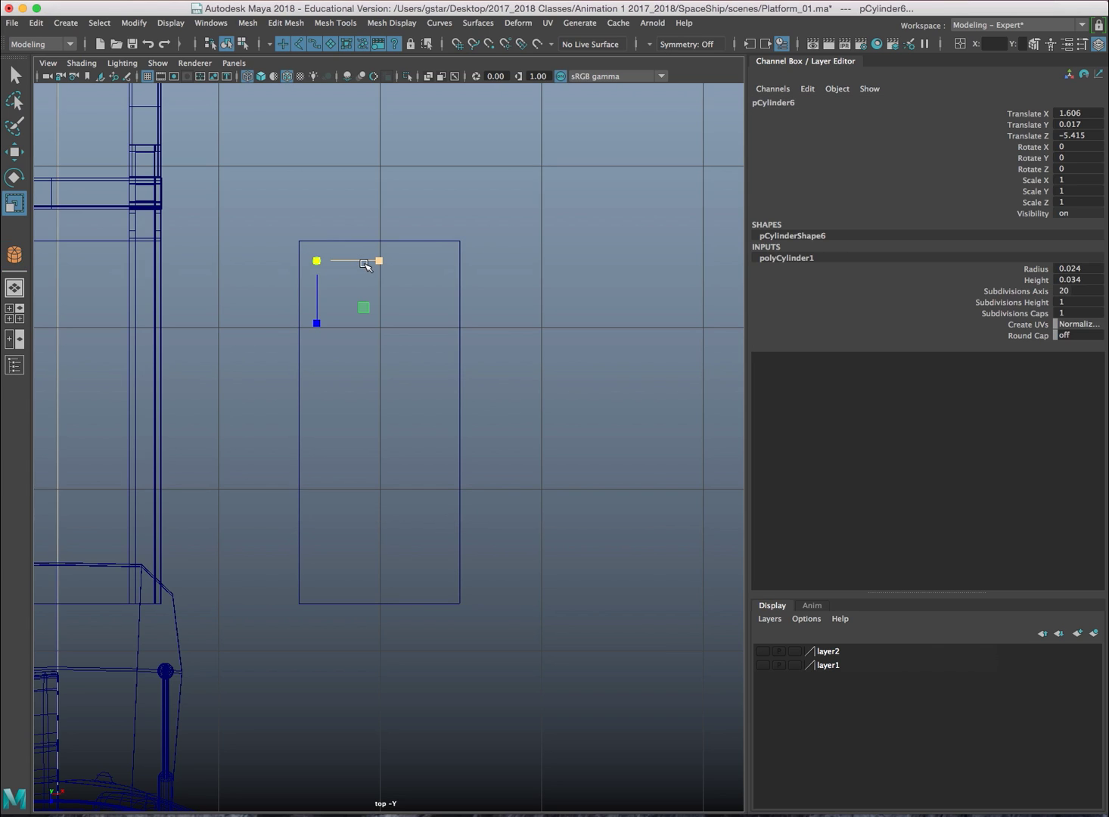
key("w")
left_click_drag(316, 261, 311, 248)
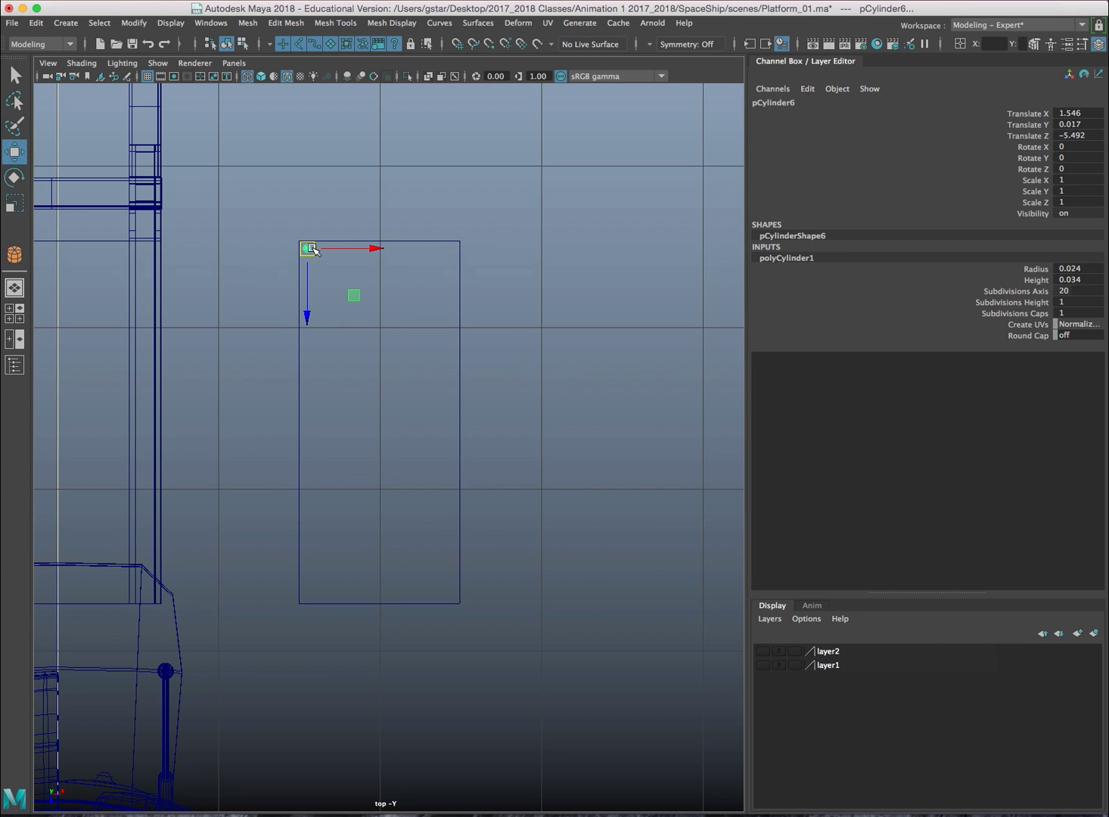
Check the cylinder's creation attributes, including its axis subdivisions
left_click(1067, 44)
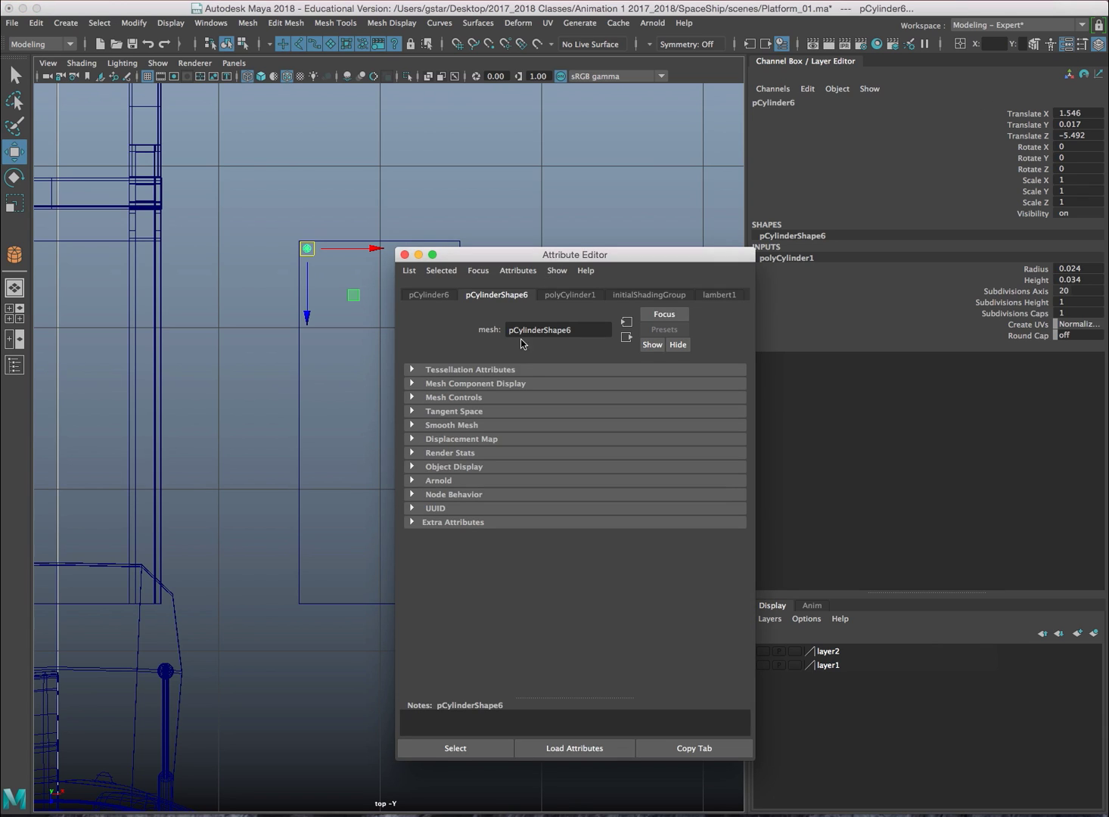
left_click(569, 295)
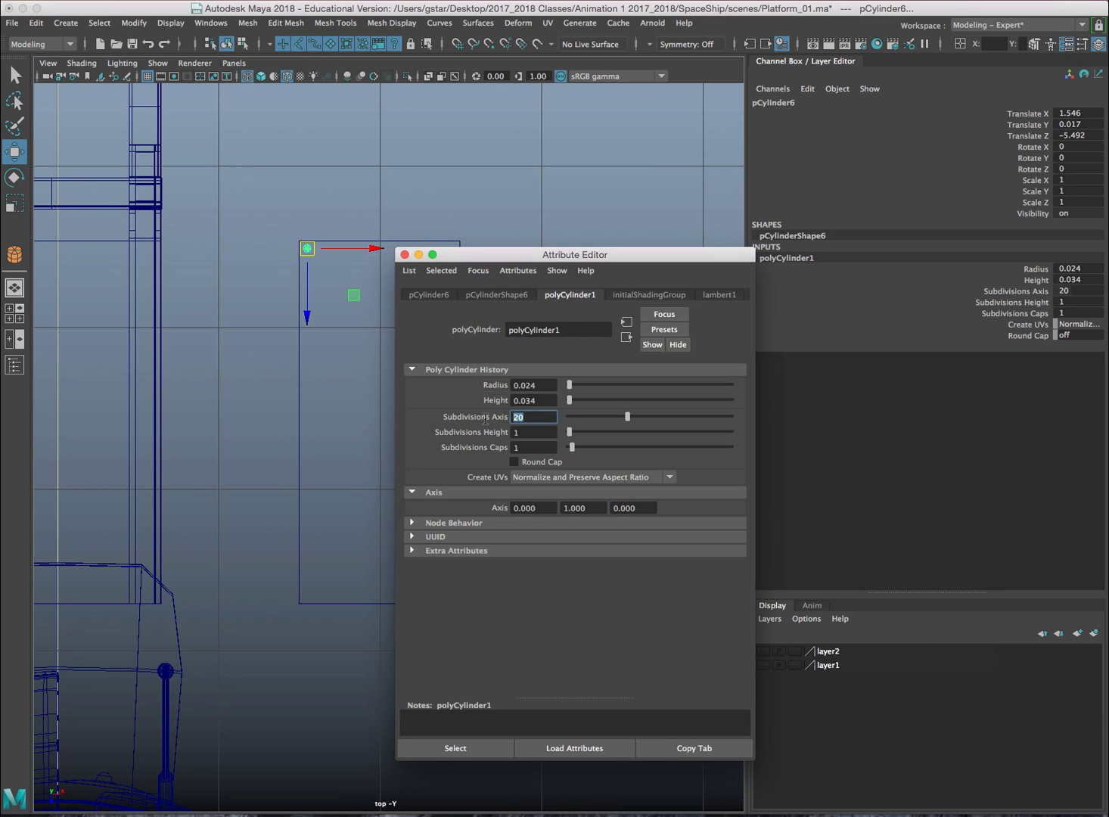
left_click(406, 255)
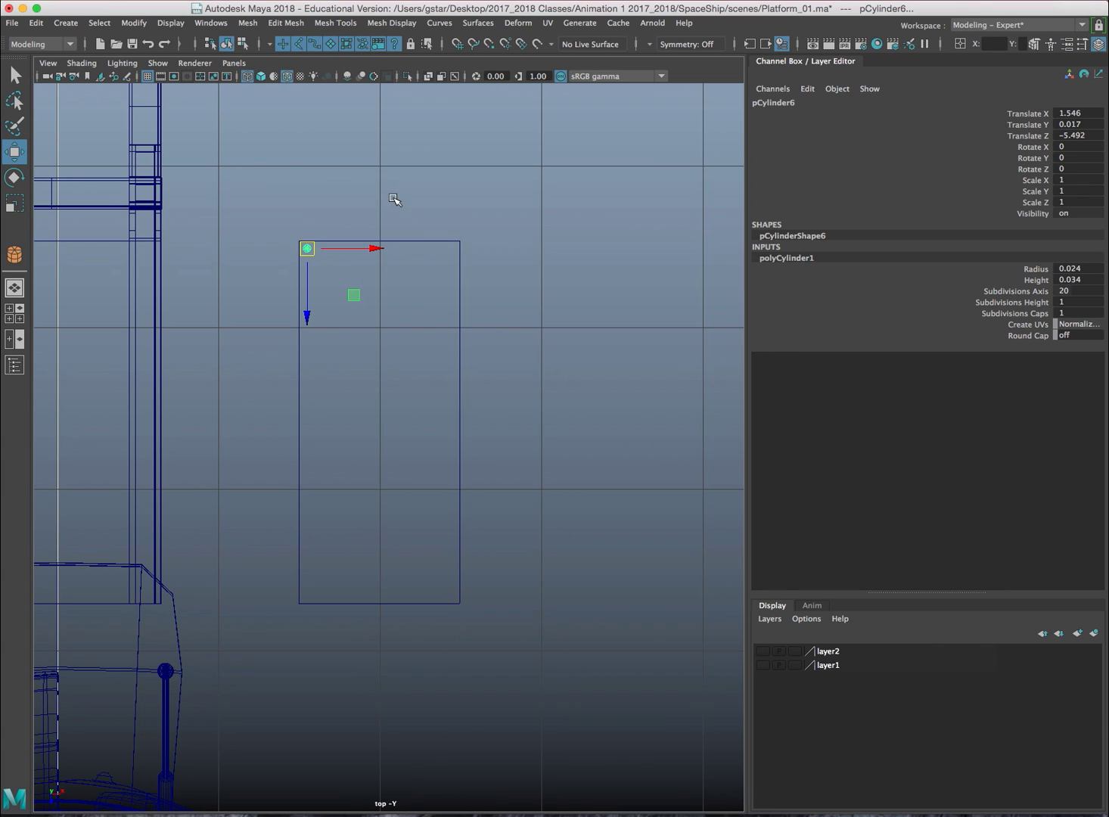
Duplicate the cylinder and move the copy beside the original along the X axis
scroll(394, 199, "up", 2)
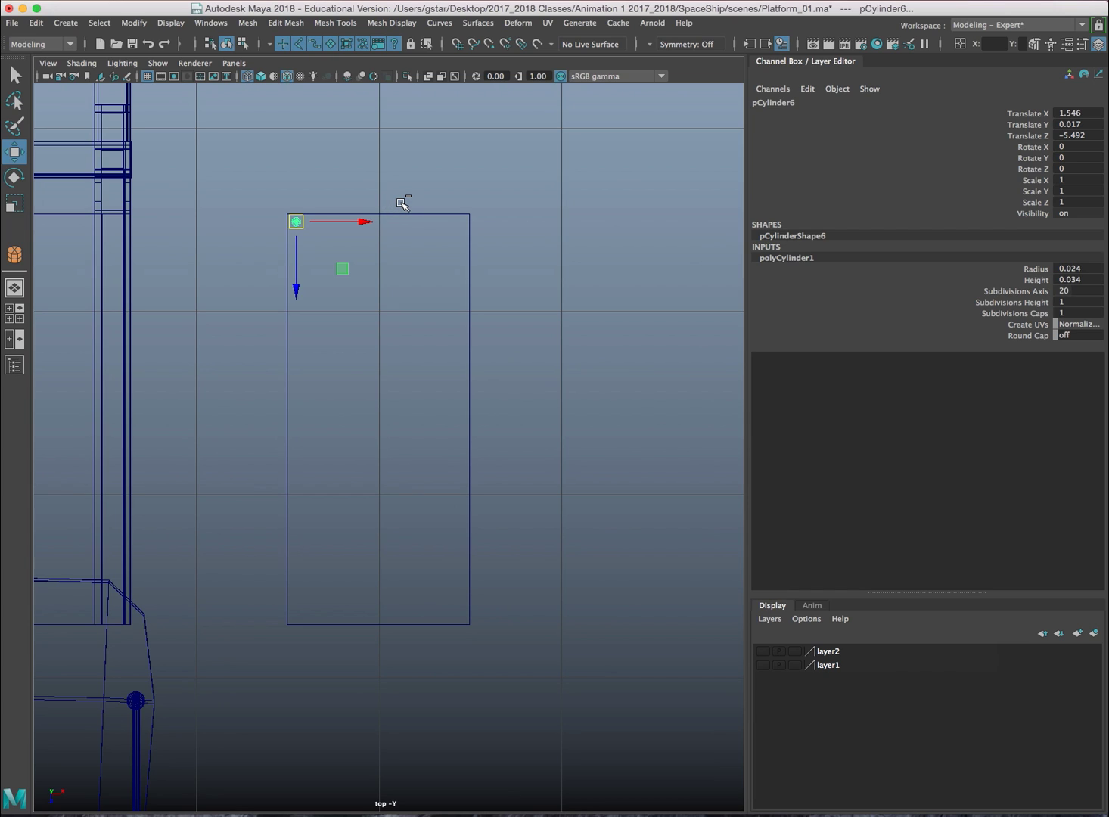
key("ctrl+d")
left_click_drag(366, 222, 376, 223)
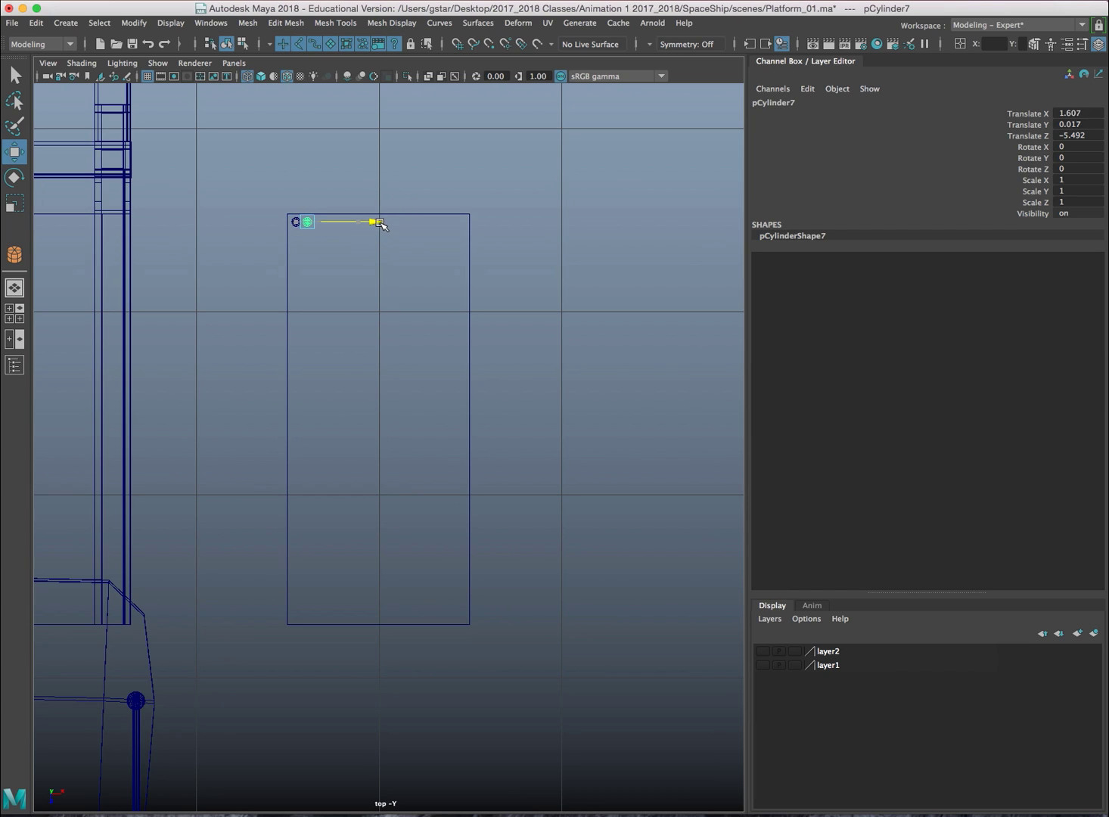
Repeat the duplicate-and-offset along X until the cylinders form a full row across the rectangle's width
key("shift+d")
key("shift+d")
key("shift+d")
key("shift+d")
key("shift+d")
key("shift+d")
key("shift+d")
key("shift+d")
key("shift+d")
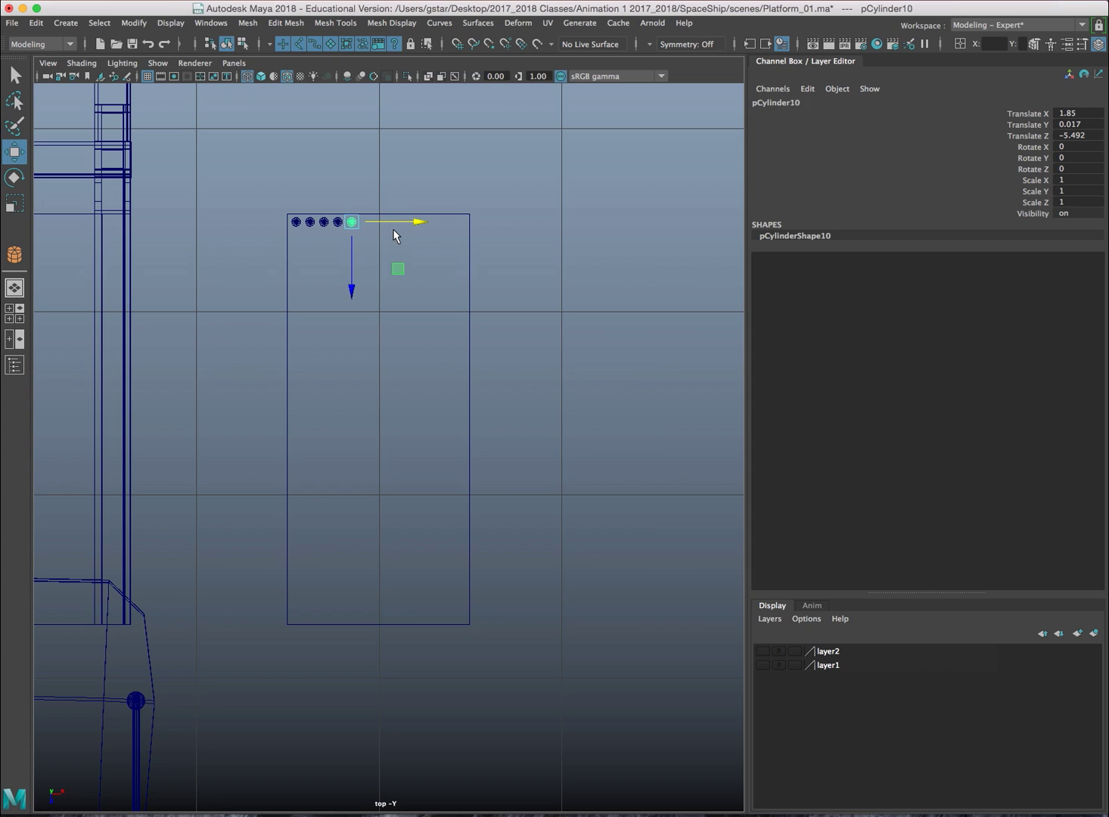
key("shift+d")
key("shift+d")
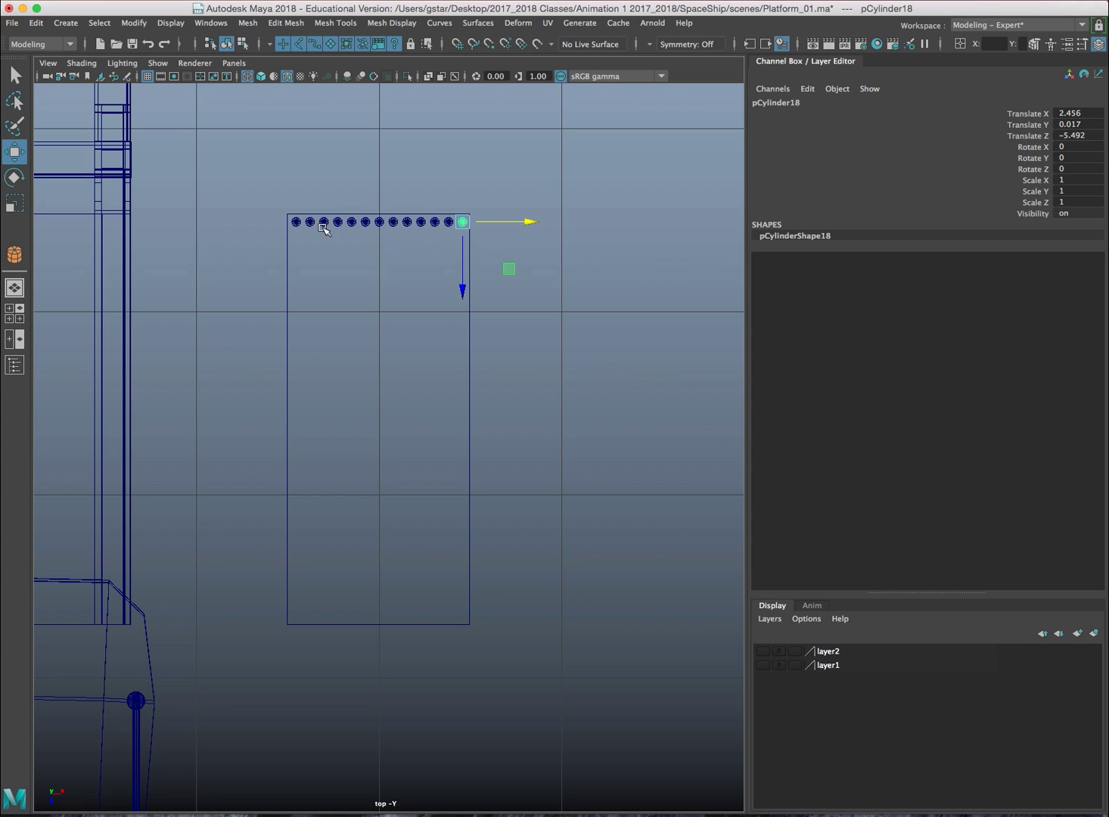
Select only the cylinders in the row and combine them into one mesh
left_click_drag(424, 233, 463, 234)
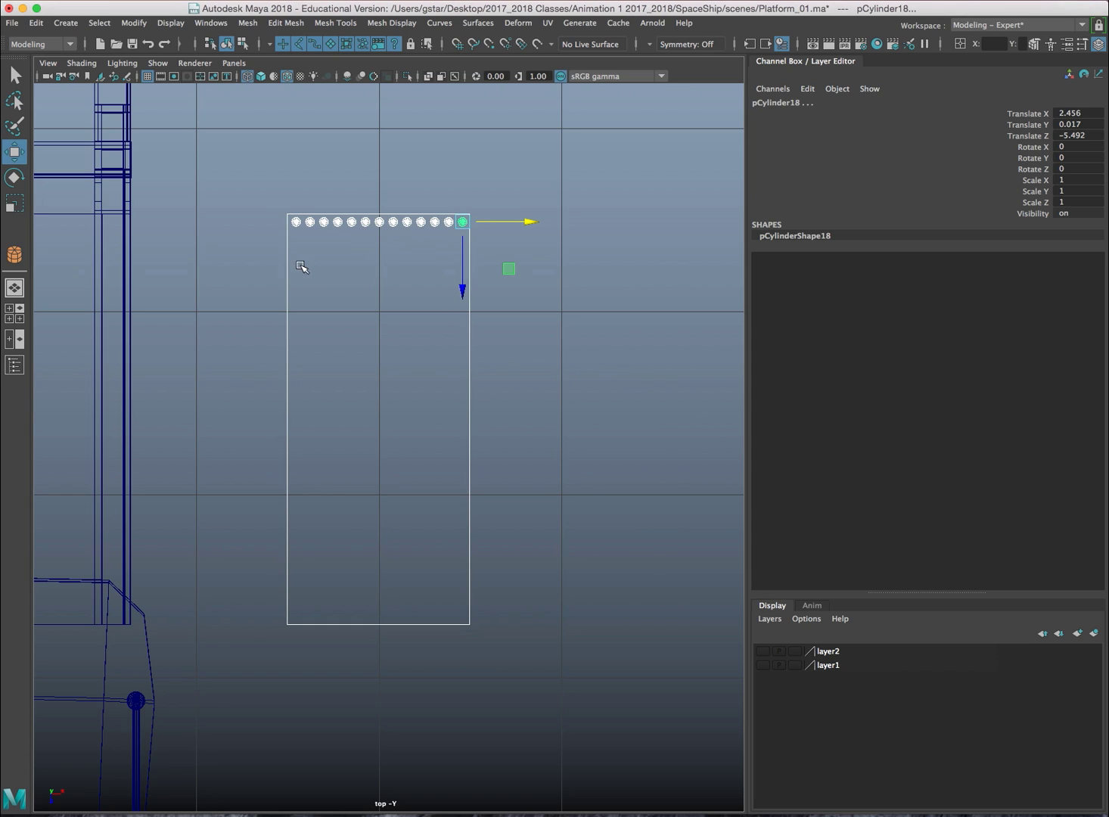
left_click(255, 27)
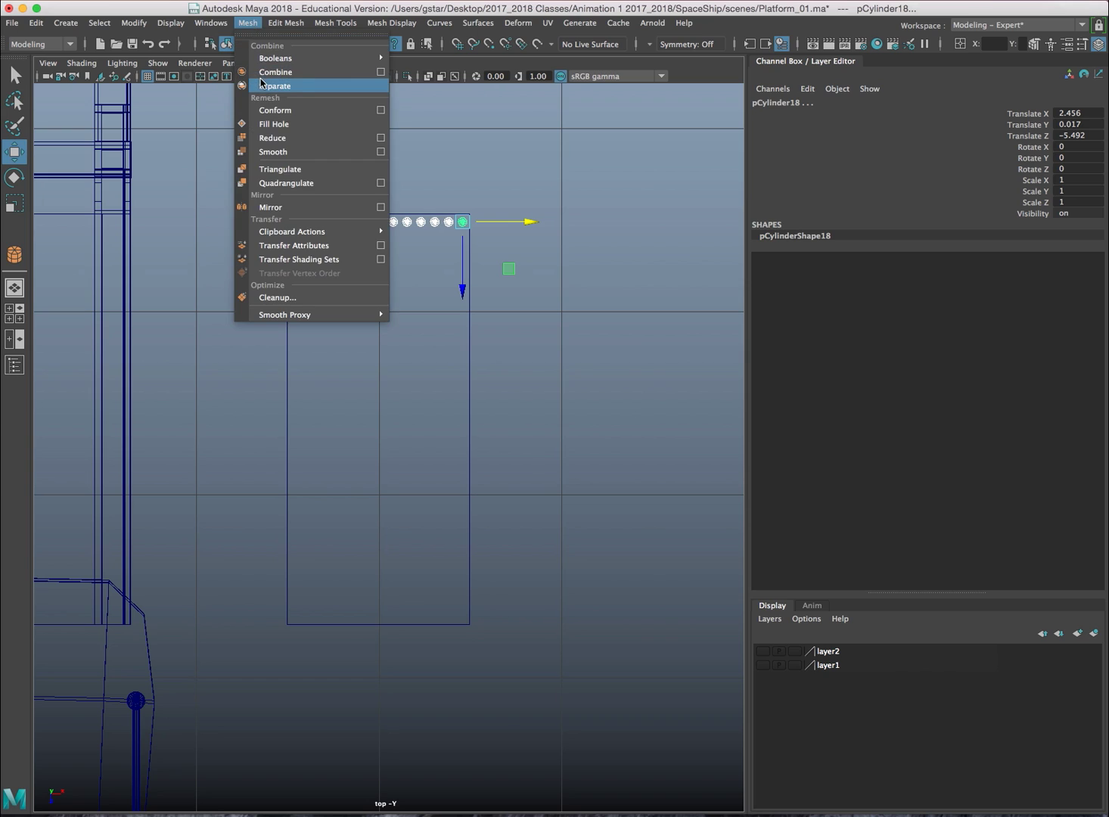
left_click(261, 74)
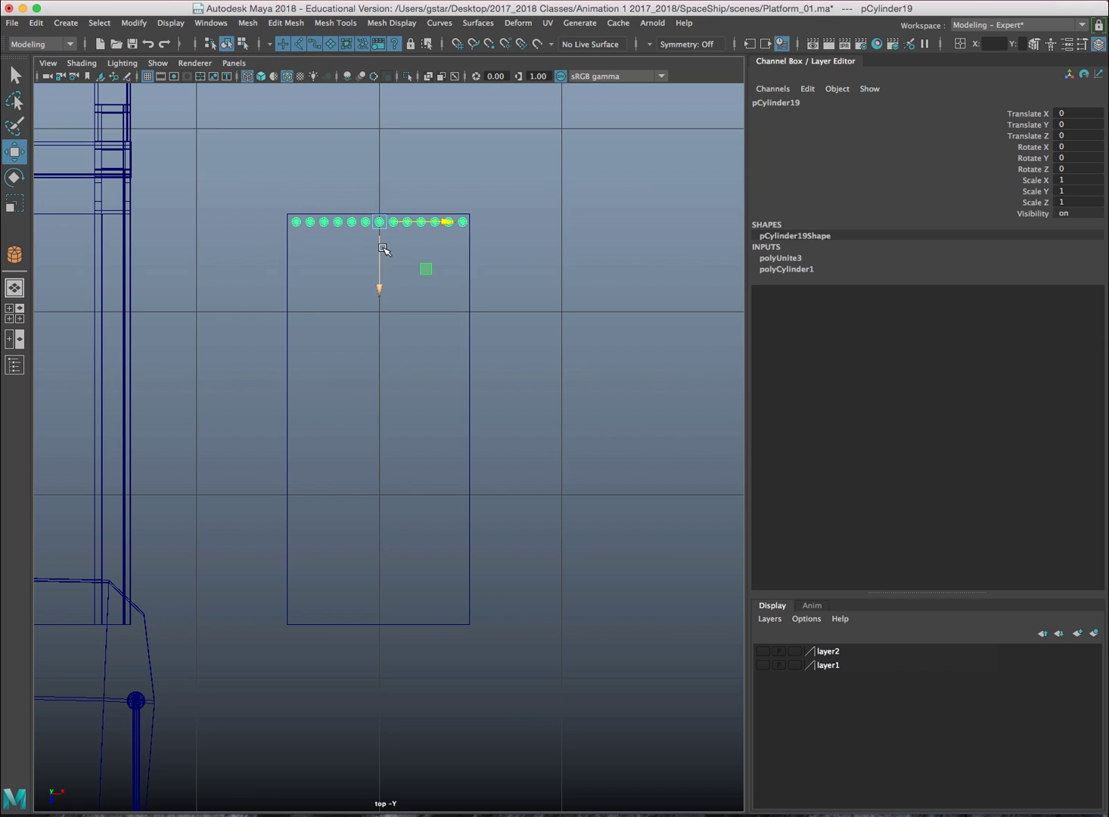
key("ctrl+d")
left_click_drag(384, 250, 407, 239)
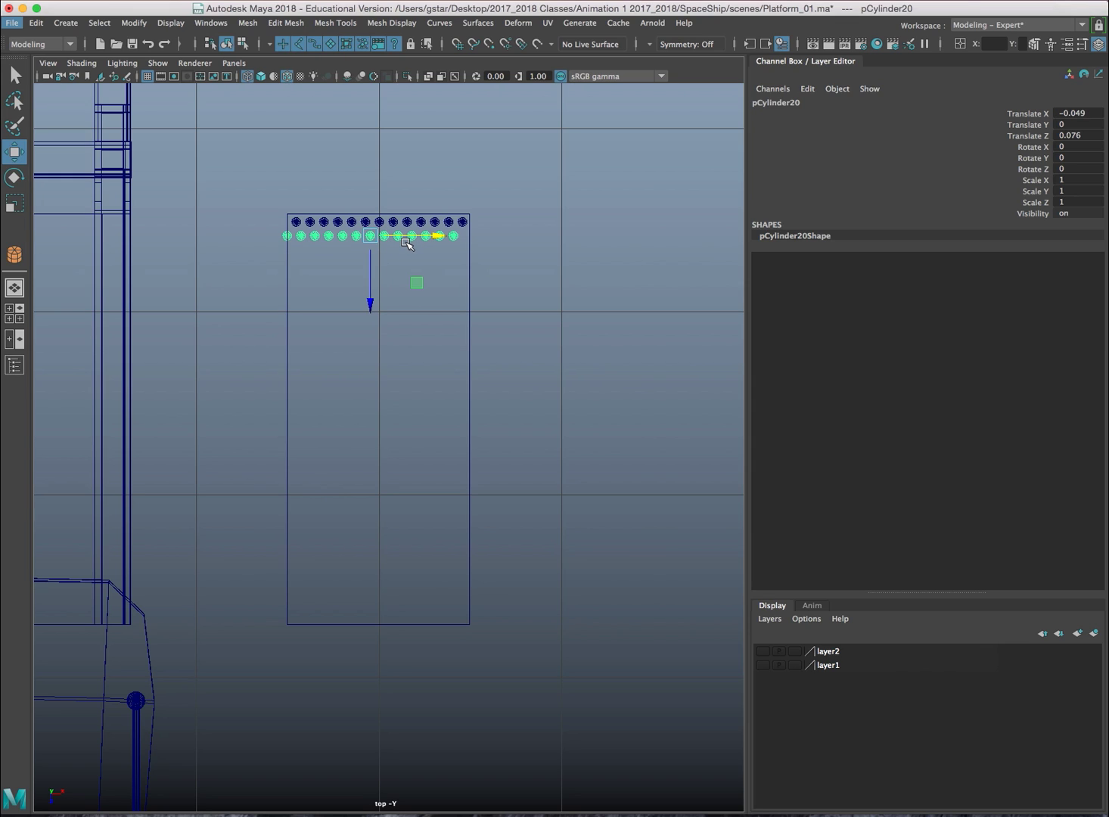
key("ctrl+z")
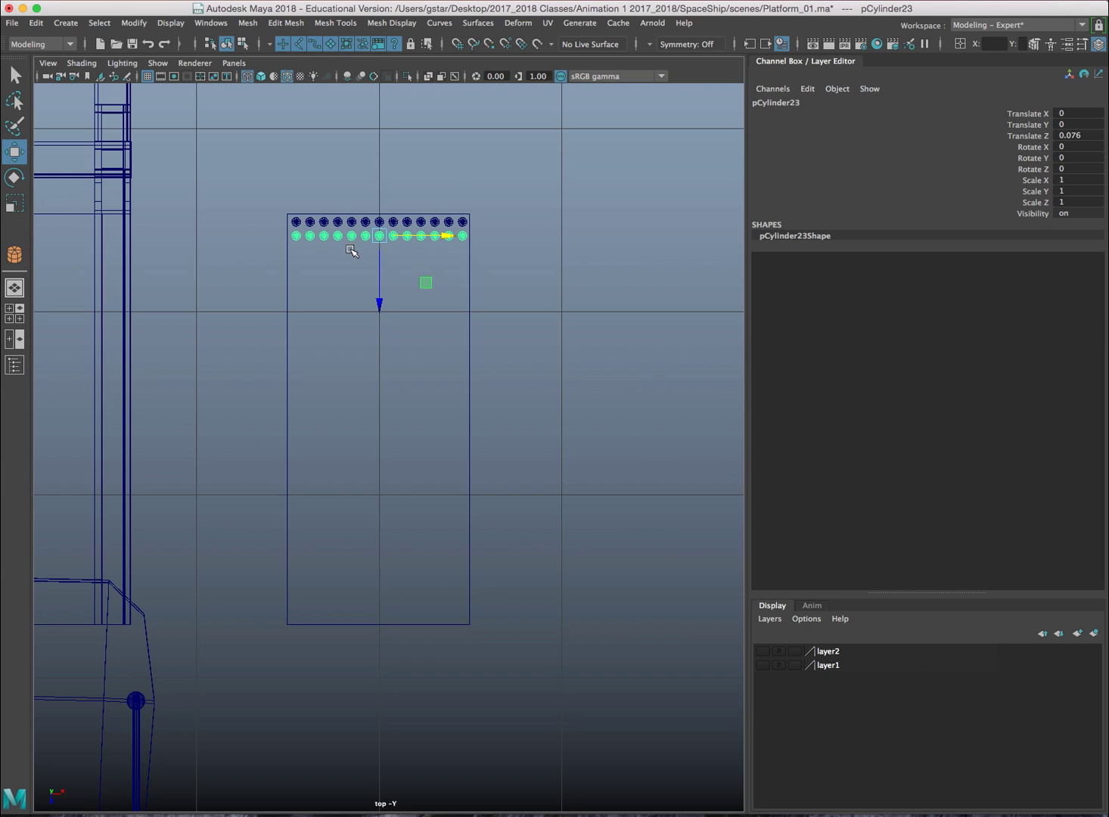
left_click(349, 236)
left_click(351, 236)
key("Delete")
left_click(352, 237)
key("Delete")
Duplicate the combined cylinder row and move the copy about 0.07 along Z, directly beside the original row
left_click(351, 226)
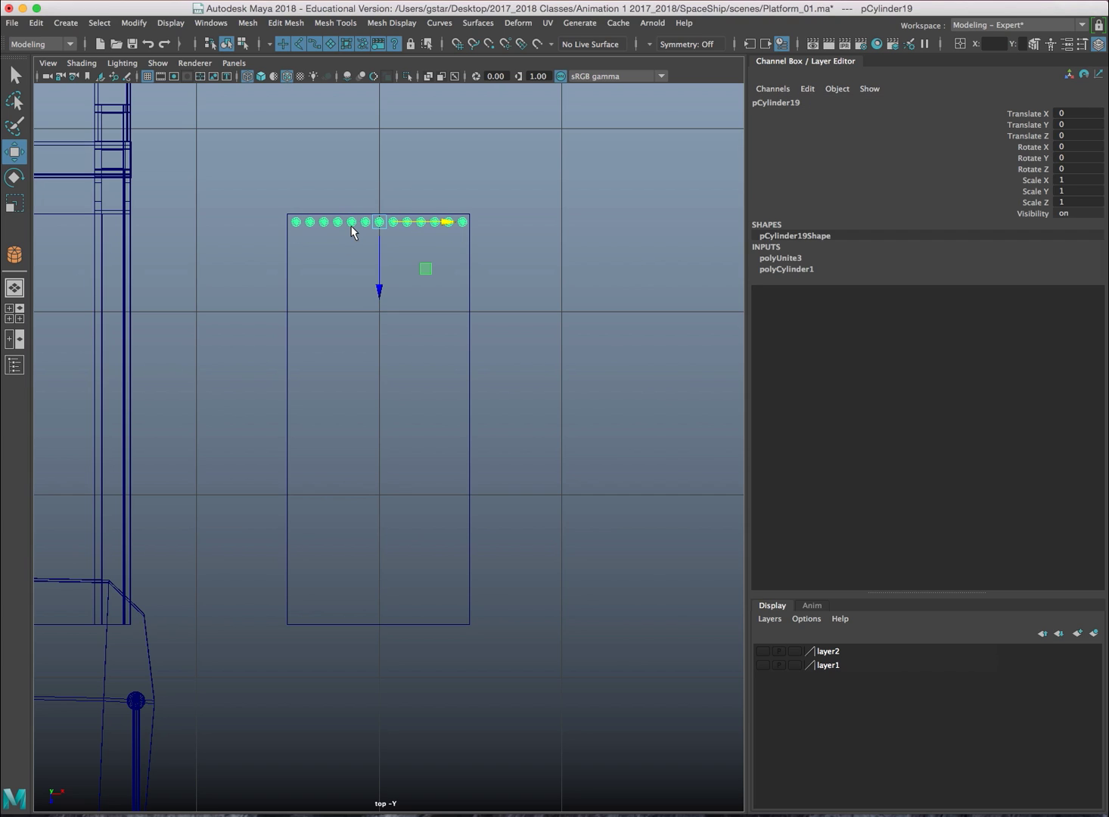
key("ctrl+d")
left_click_drag(382, 241, 378, 253)
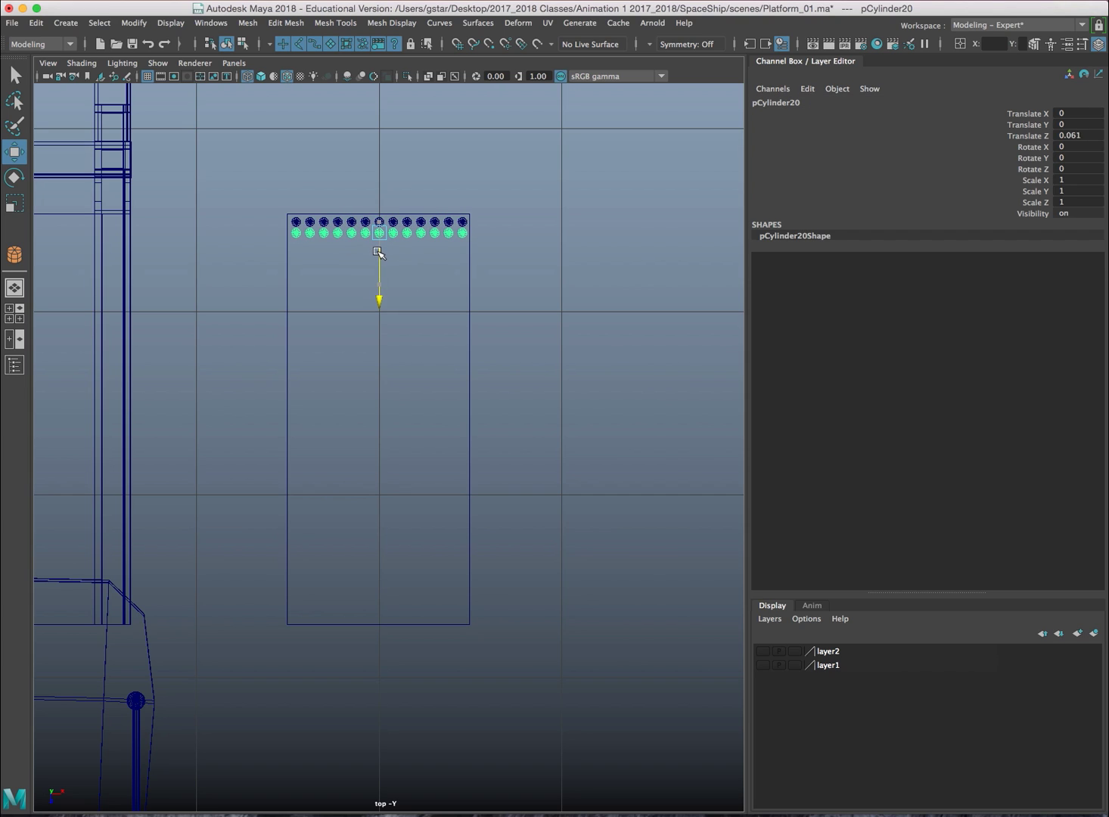
Repeat the offset row duplication along Z until the cylinder rows fill the length of the rectangle
key("shift+d")
key("shift+d")
key("shift+d")
key("shift+d")
key("shift+d")
key("shift+d")
key("shift+d")
key("shift+d")
key("shift+d")
key("shift+d")
key("shift+d")
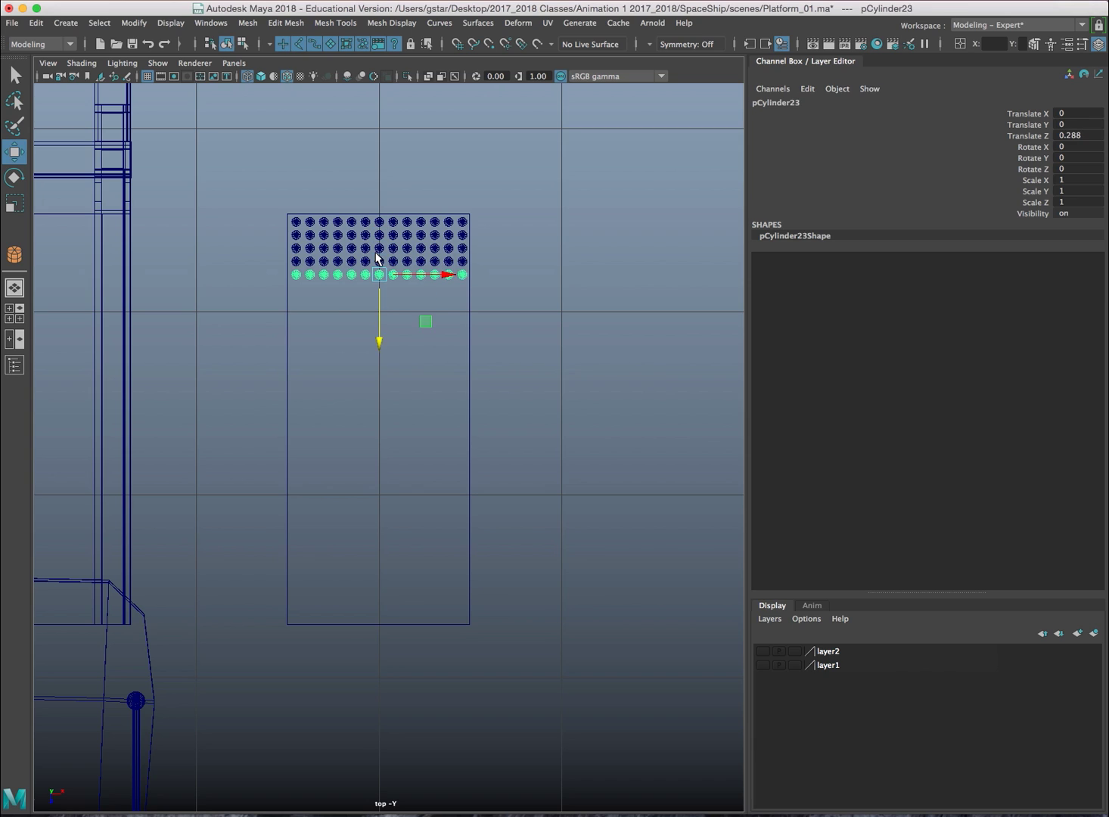
key("shift+d")
key("shift+d")
key("shift+d")
key("shift+d")
key("shift+d")
key("shift+d")
key("shift+d")
key("shift+d")
key("shift+d")
key("shift+d")
key("shift+d")
key("shift+d")
key("shift+d")
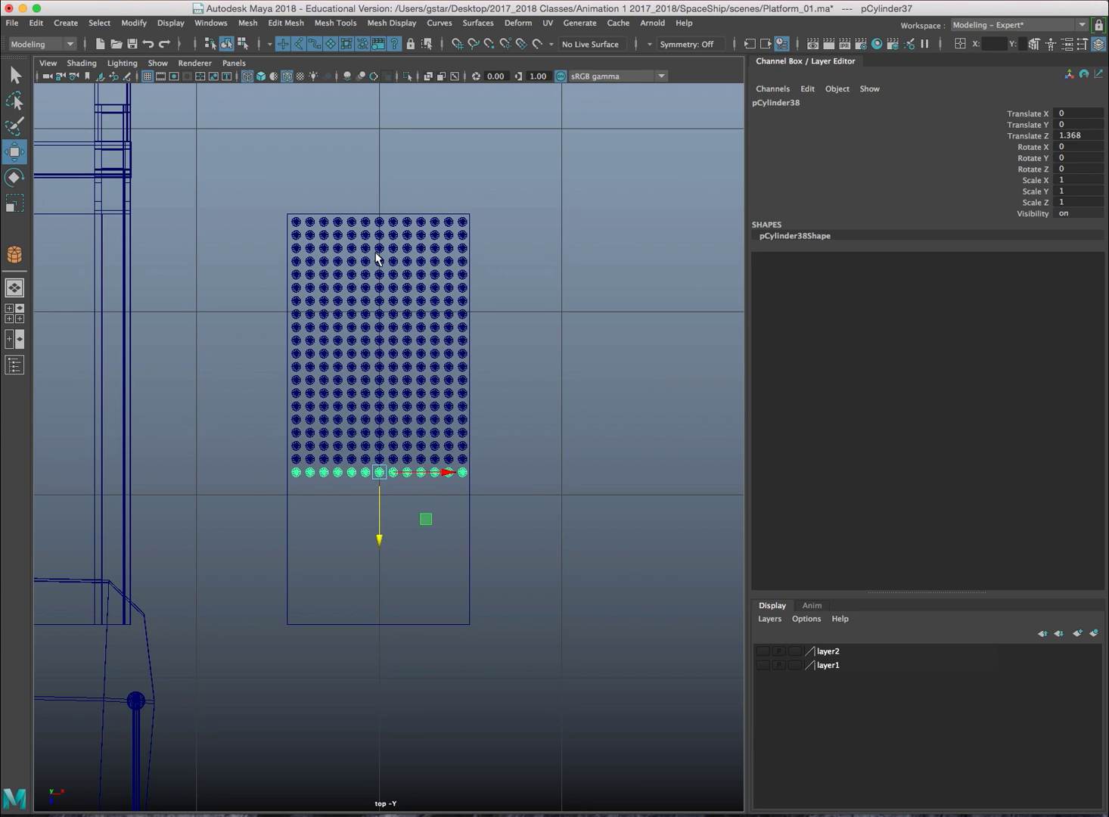
key("shift+d")
key("shift+d")
key("shift+d")
key("shift+d")
key("shift+d")
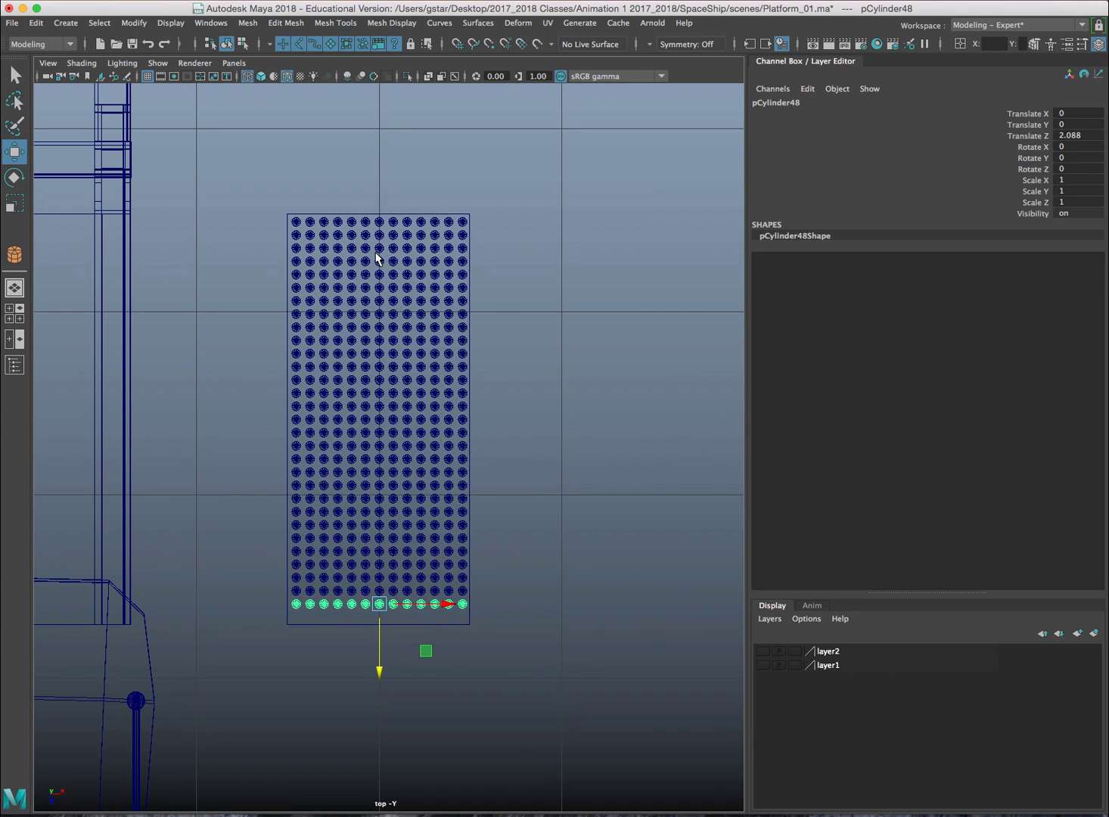
In the perspective view, select all the cylinder rows and raise them to the platform slab at Translate Y 8.931
key("space")
key("space")
left_click_drag(532, 240, 365, 583, "alt")
left_click_drag(302, 499, 435, 688)
left_click_drag(366, 643, 335, 45)
left_click_drag(359, 447, 365, 377, "alt")
middle_click_drag(364, 377, 391, 456, "alt")
left_click_drag(392, 455, 377, 368, "alt")
left_click_drag(353, 313, 353, 296)
right_click_drag(353, 281, 367, 318, "alt")
Stretch the cylinders to about 10.269 in Scale Y and lower them to Translate Y 8.896 so they pierce the slab
key("r")
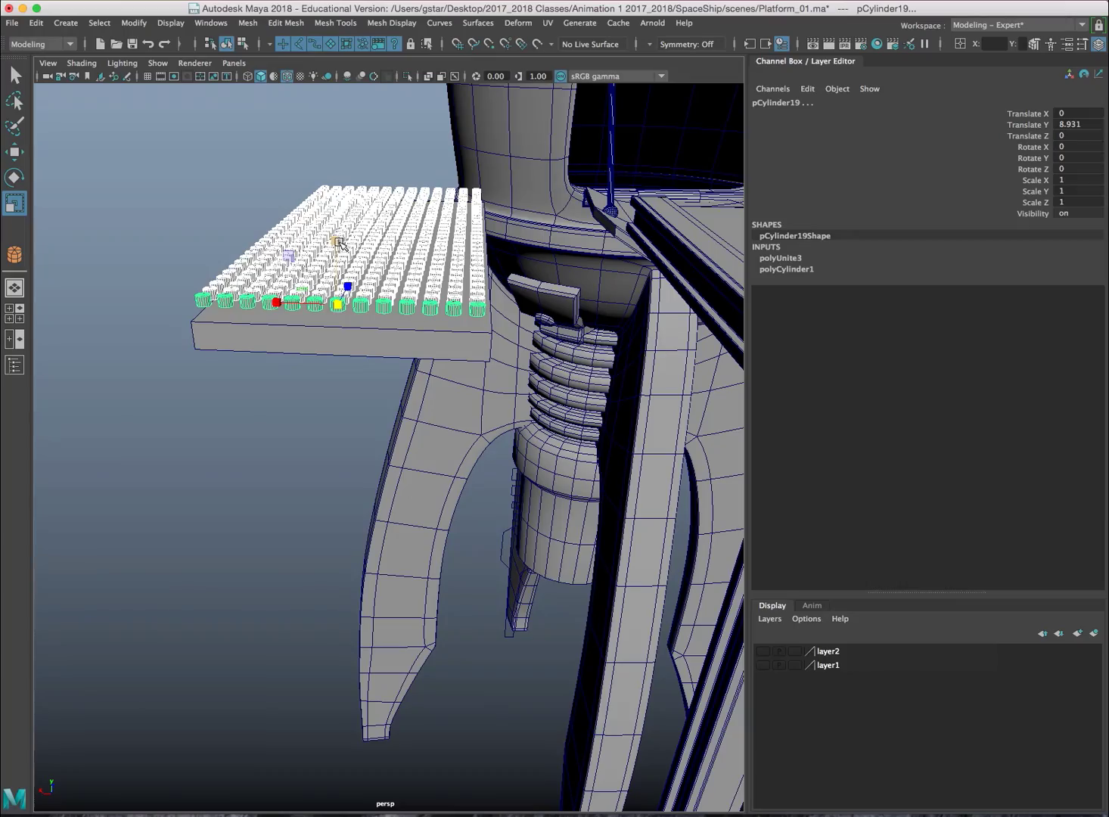
left_click_drag(337, 242, 329, 161)
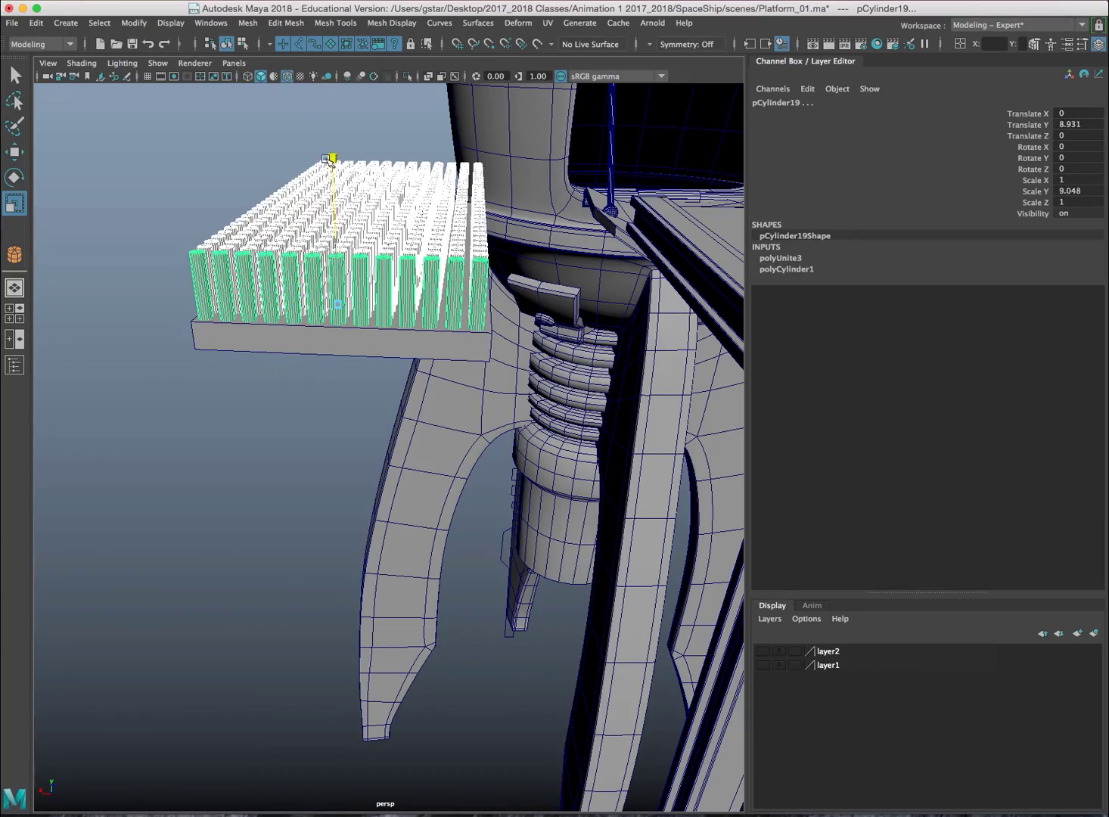
key("w")
left_click_drag(336, 239, 337, 245)
left_click_drag(332, 253, 392, 246, "alt")
middle_click_drag(299, 292, 382, 287, "alt")
left_click_drag(382, 288, 352, 299, "alt")
scroll(352, 298, "up", 5)
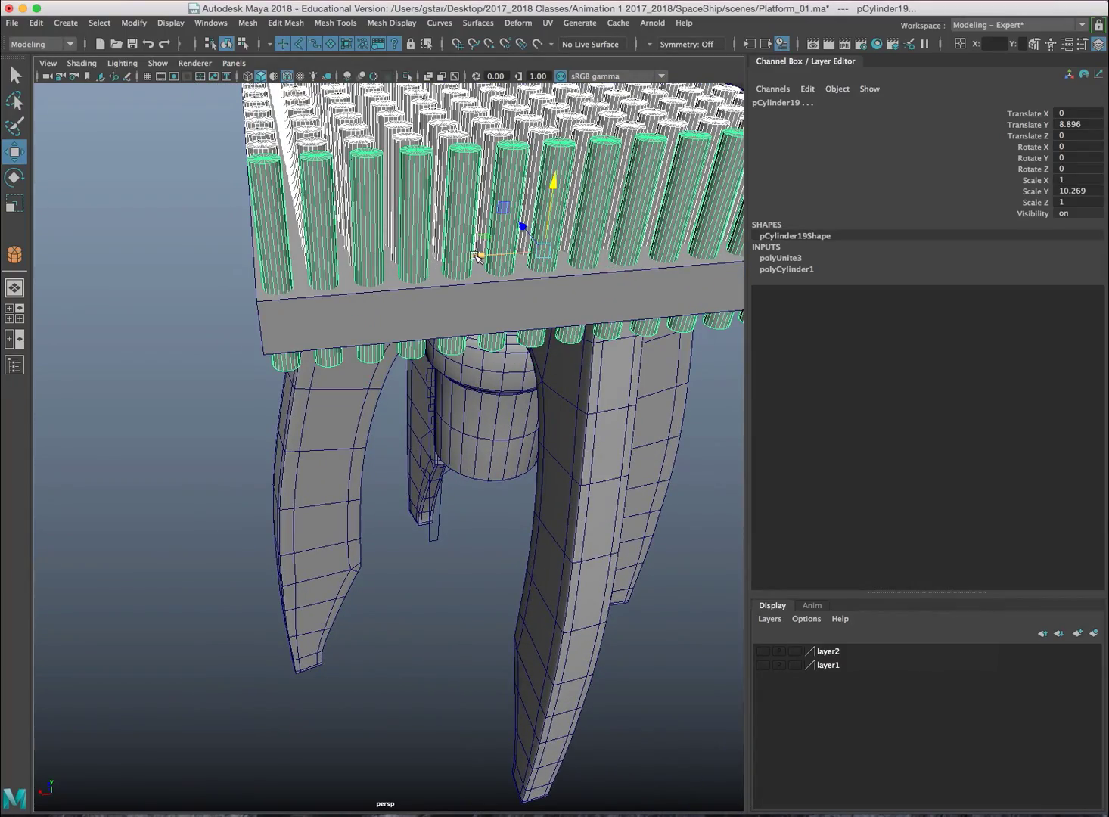
Shift the cylinder rows to Translate X -0.01 and combine them into one mesh
left_click_drag(476, 255, 485, 250)
left_click(248, 22)
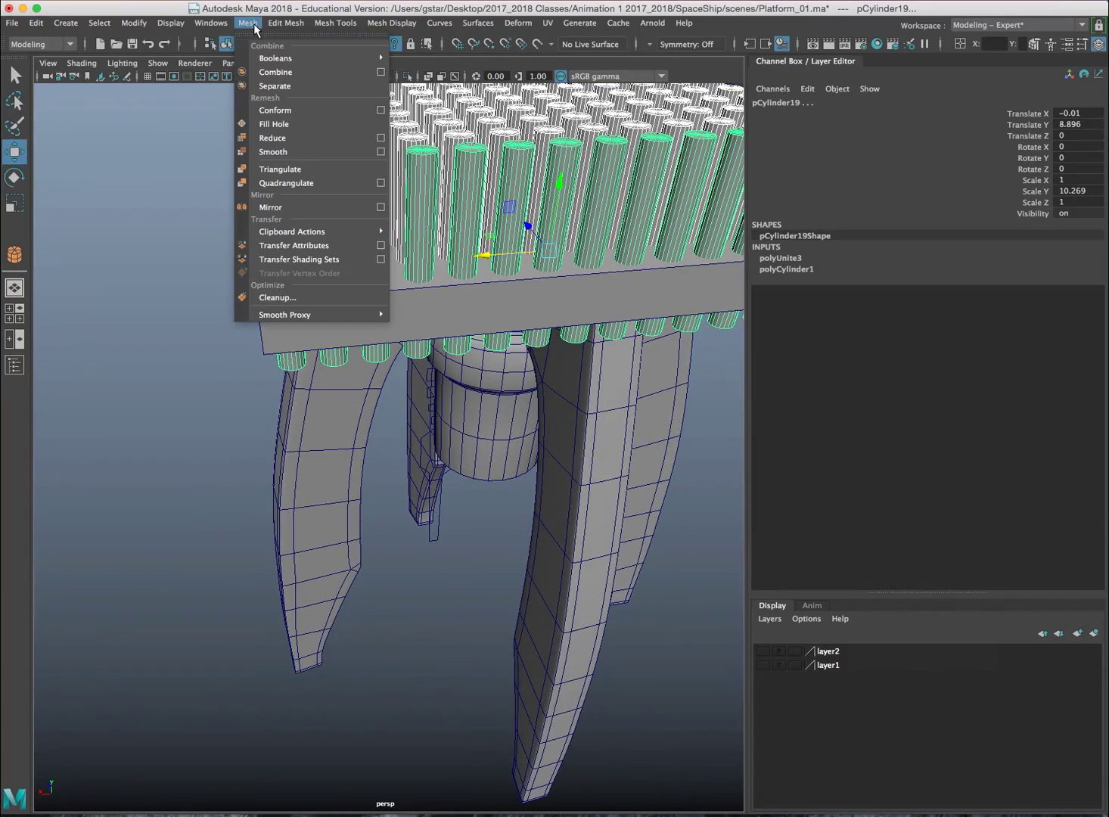
left_click(265, 72)
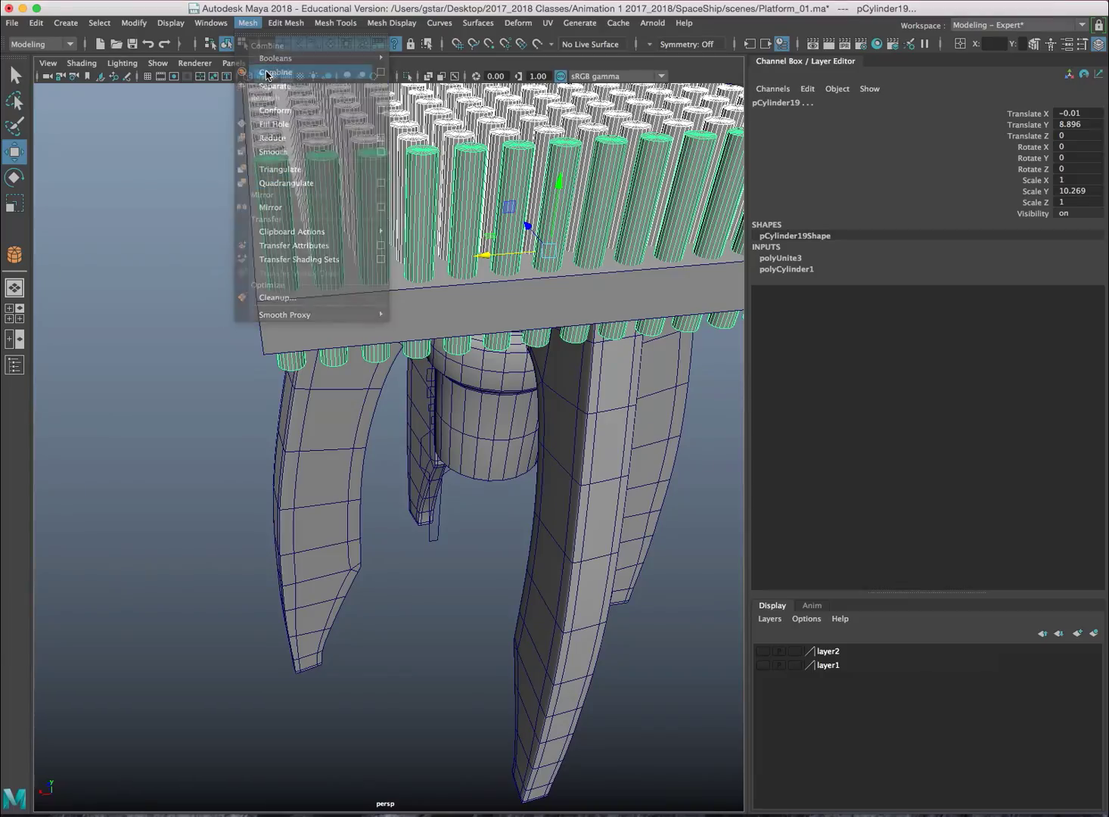
Subtract the combined cylinders from the platform slab with a Boolean Difference
left_click(295, 298)
scroll(295, 298, "down", 5)
left_click_drag(312, 324, 281, 368, "alt")
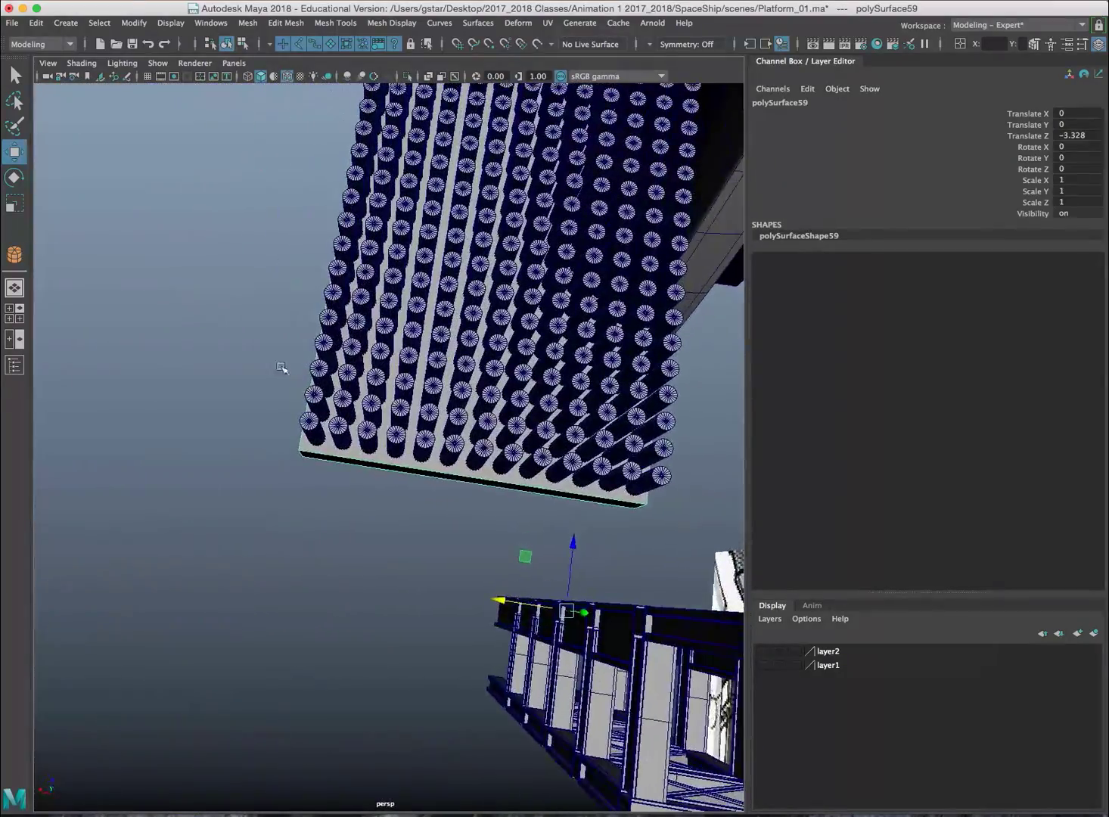
left_click(342, 284)
left_click_drag(342, 284, 273, 133, "alt")
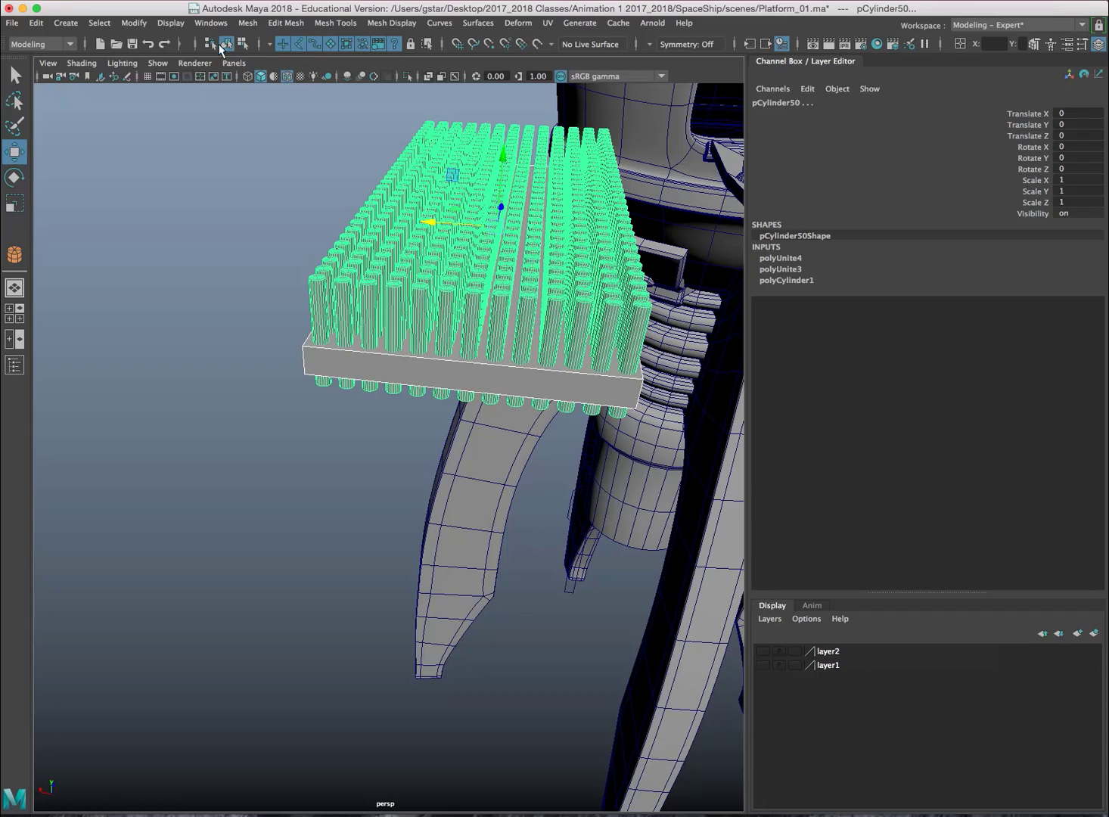
left_click(248, 23)
mouse_move(261, 58)
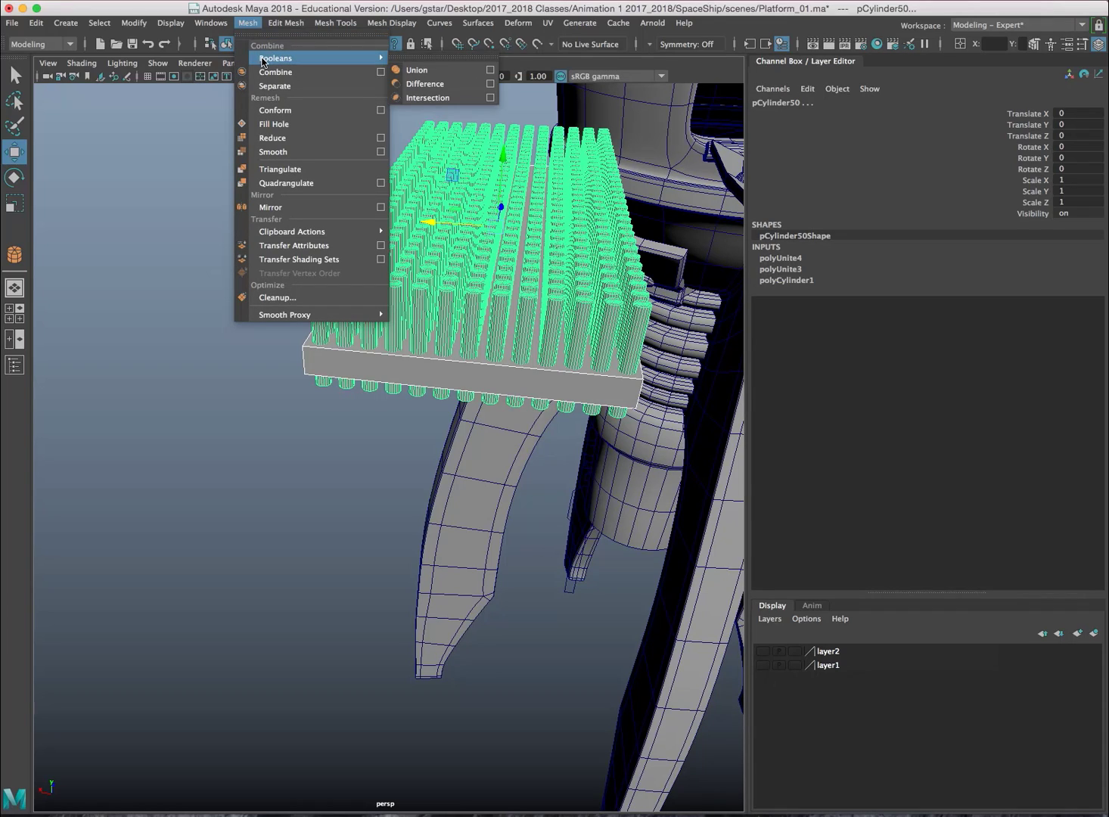
left_click(409, 83)
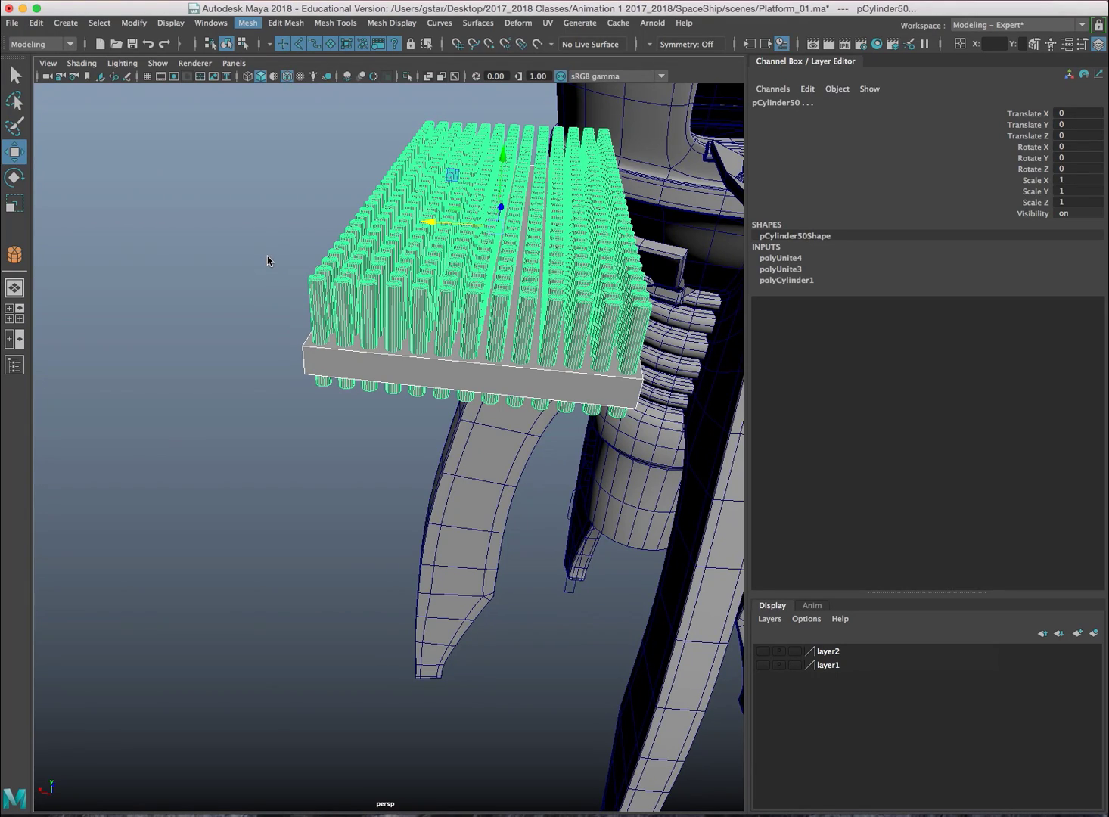
left_click_drag(395, 285, 384, 320, "alt")
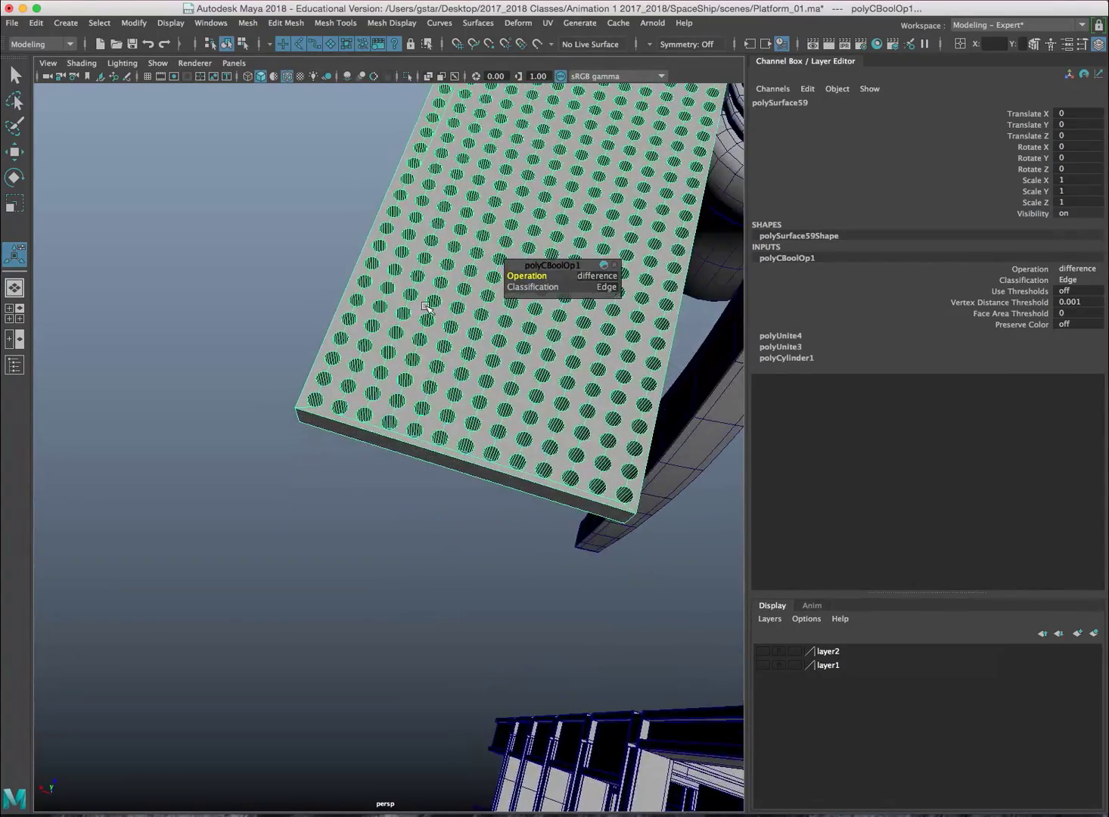
scroll(431, 305, "up", 5)
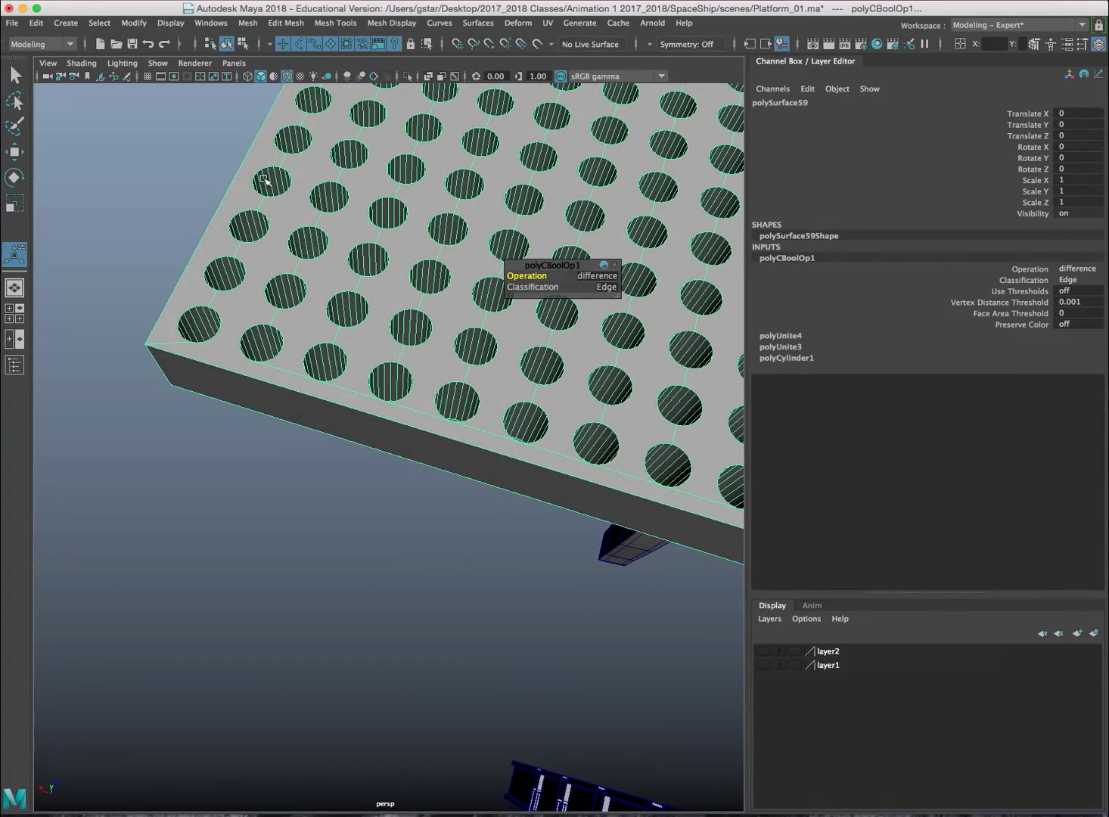
Flatten the perforated slab to about 0.212 in Scale Y
left_click(590, 429)
key("w")
scroll(602, 400, "down", 3)
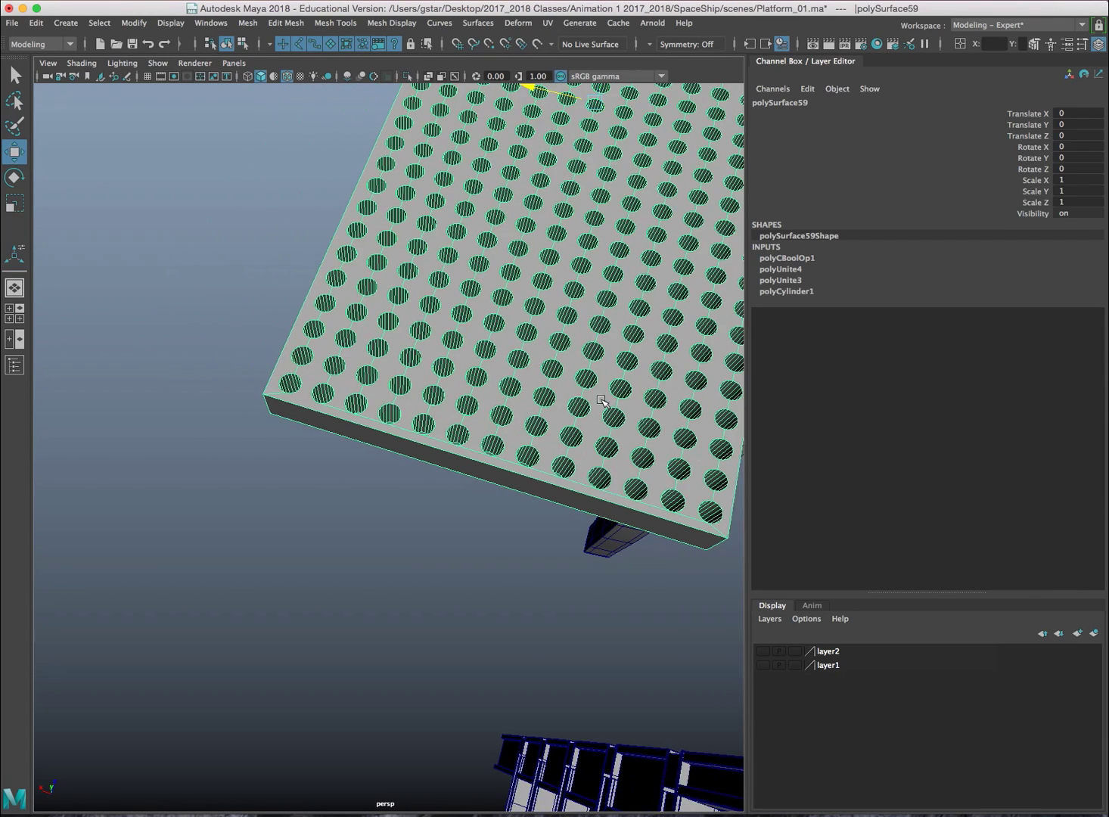
scroll(433, 361, "down", 3)
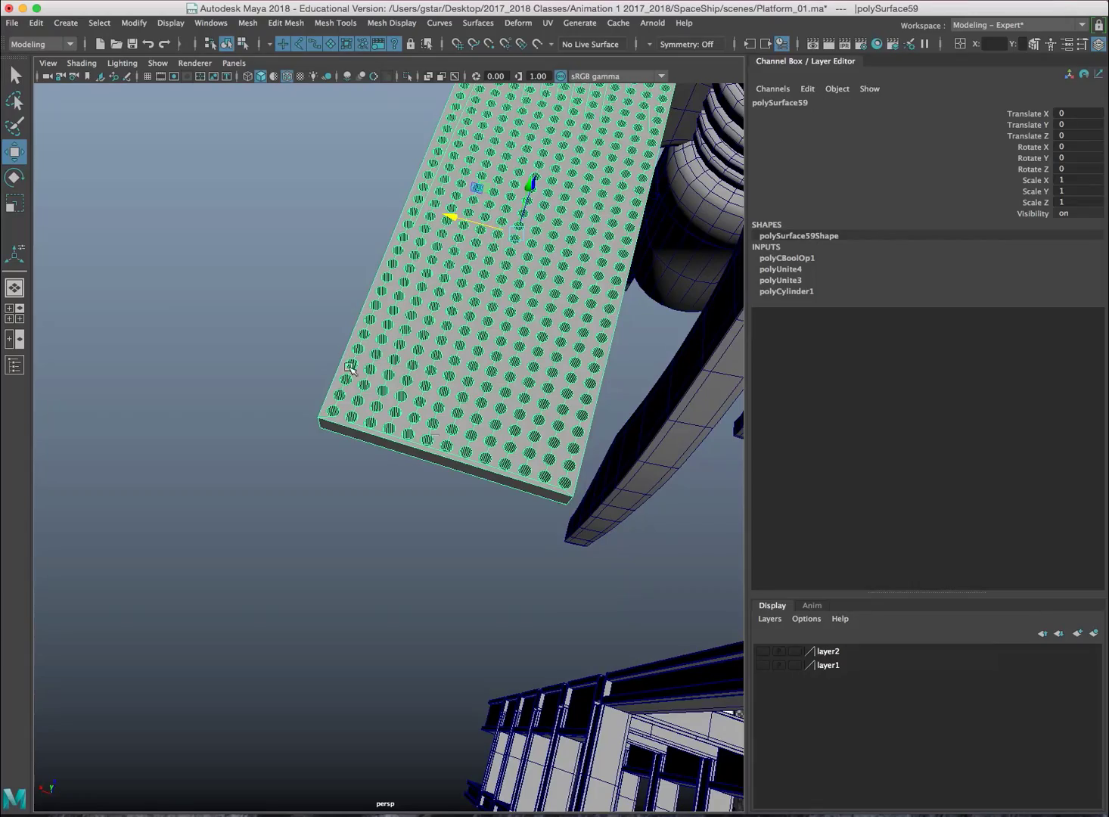
left_click(512, 504)
left_click(454, 409)
left_click_drag(454, 409, 450, 371, "alt")
key("r")
scroll(471, 301, "up", 5)
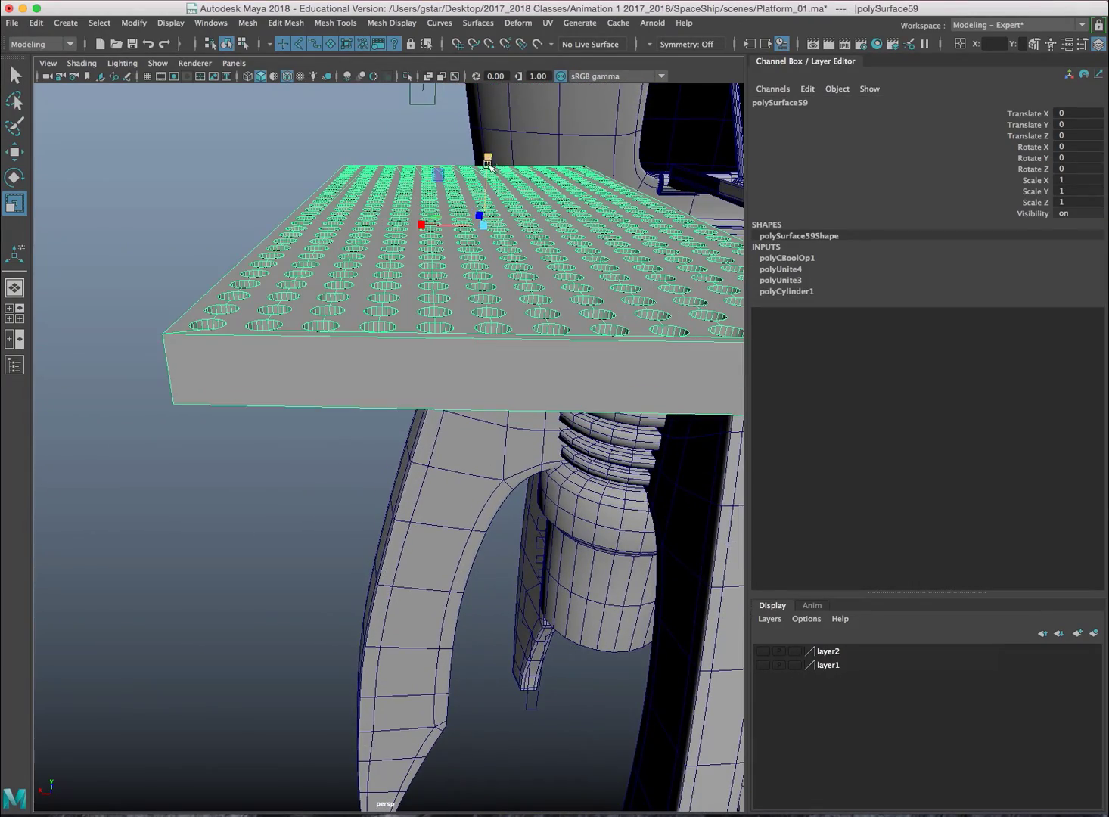
left_click_drag(488, 163, 381, 364)
key("w")
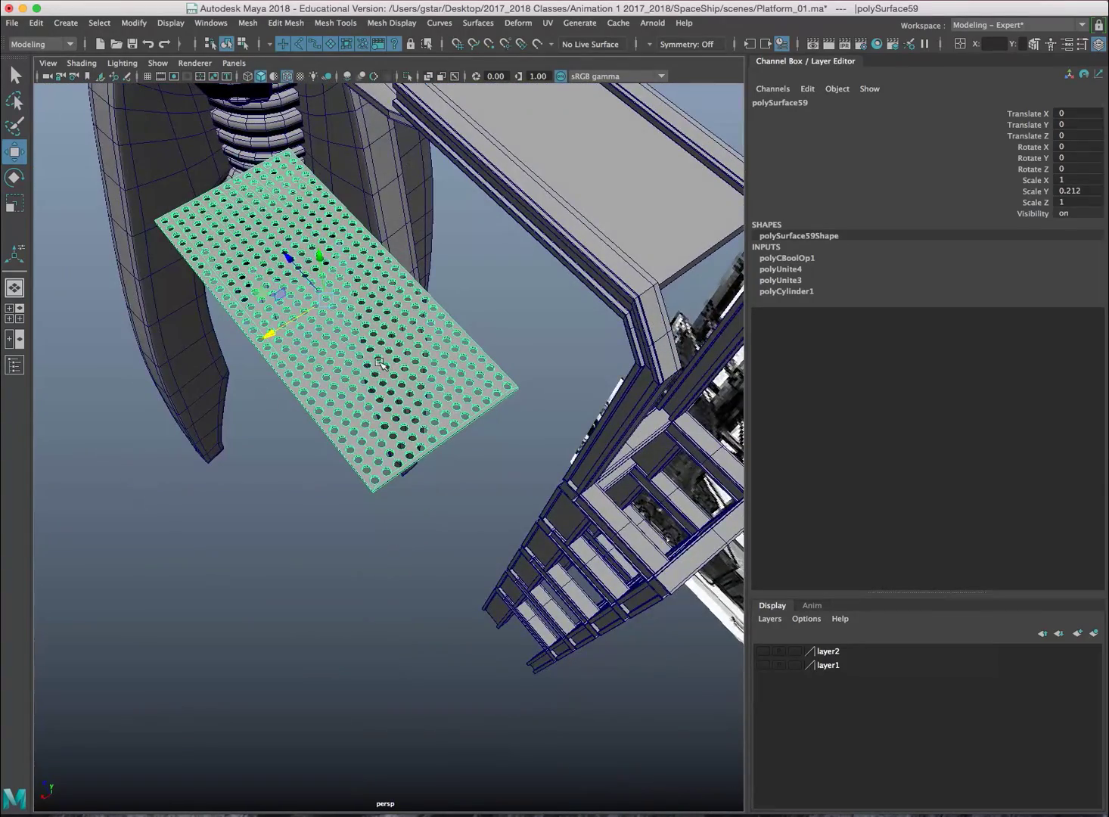
Move the perforated panel along X to about -1.615 and delete the solid floor panel between the platform's rails
left_click_drag(278, 334, 488, 204)
left_click_drag(488, 204, 217, 330, "alt")
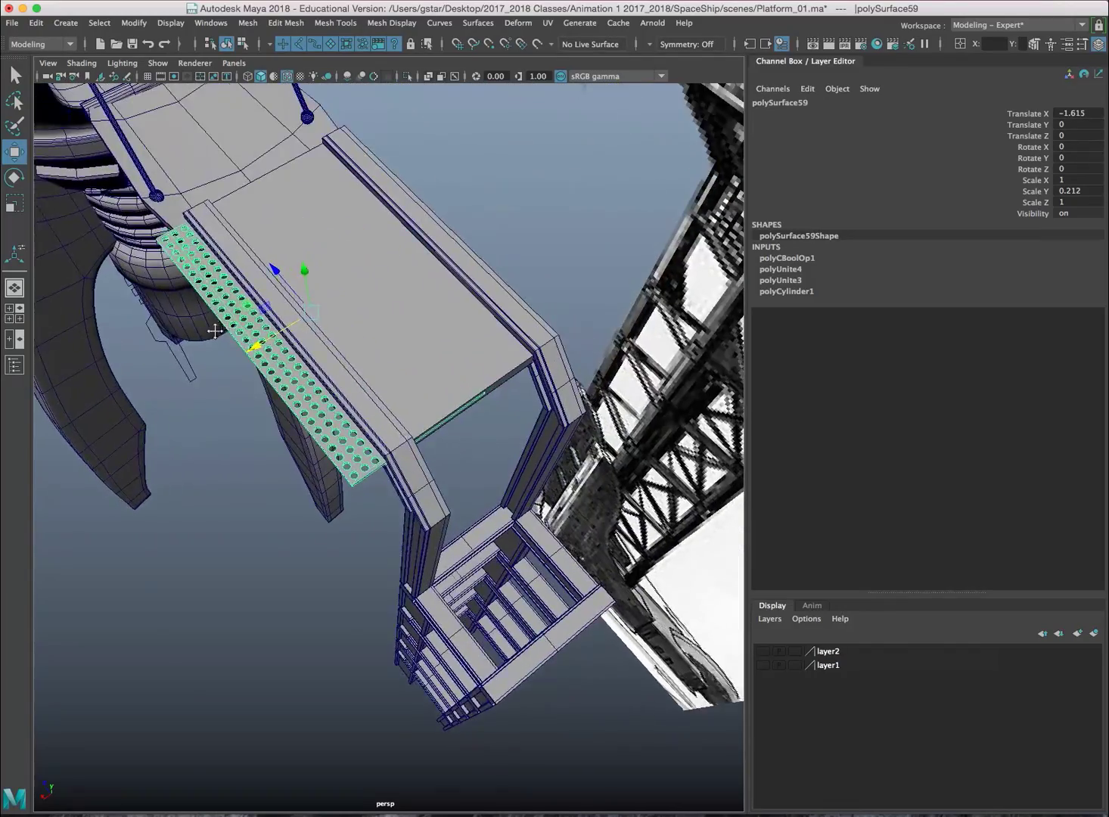
right_click_drag(217, 330, 335, 309, "alt")
left_click(354, 281)
key("Delete")
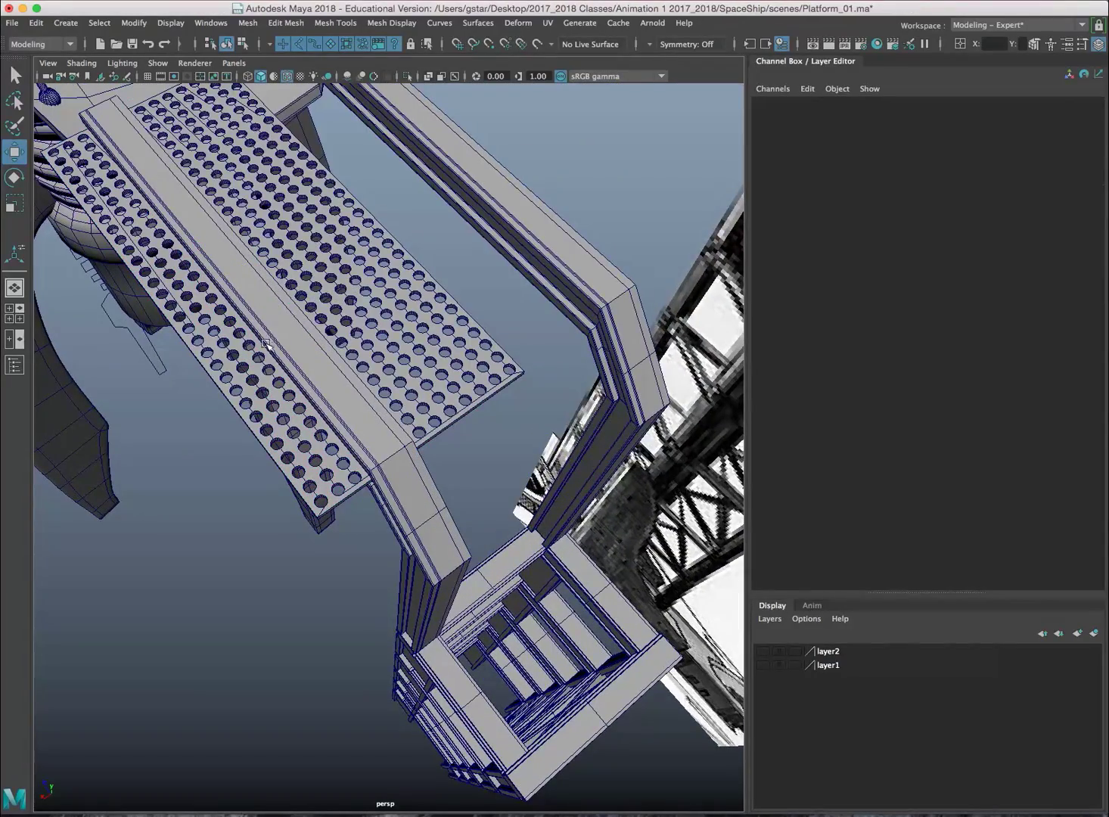
Fit the perforated panel between the platform's side rails by moving it to Translate X -2.025
left_click(306, 323)
left_click_drag(186, 294, 220, 274)
right_click_drag(383, 404, 551, 389, "alt")
middle_click_drag(551, 389, 483, 383, "alt")
left_click_drag(523, 365, 519, 370)
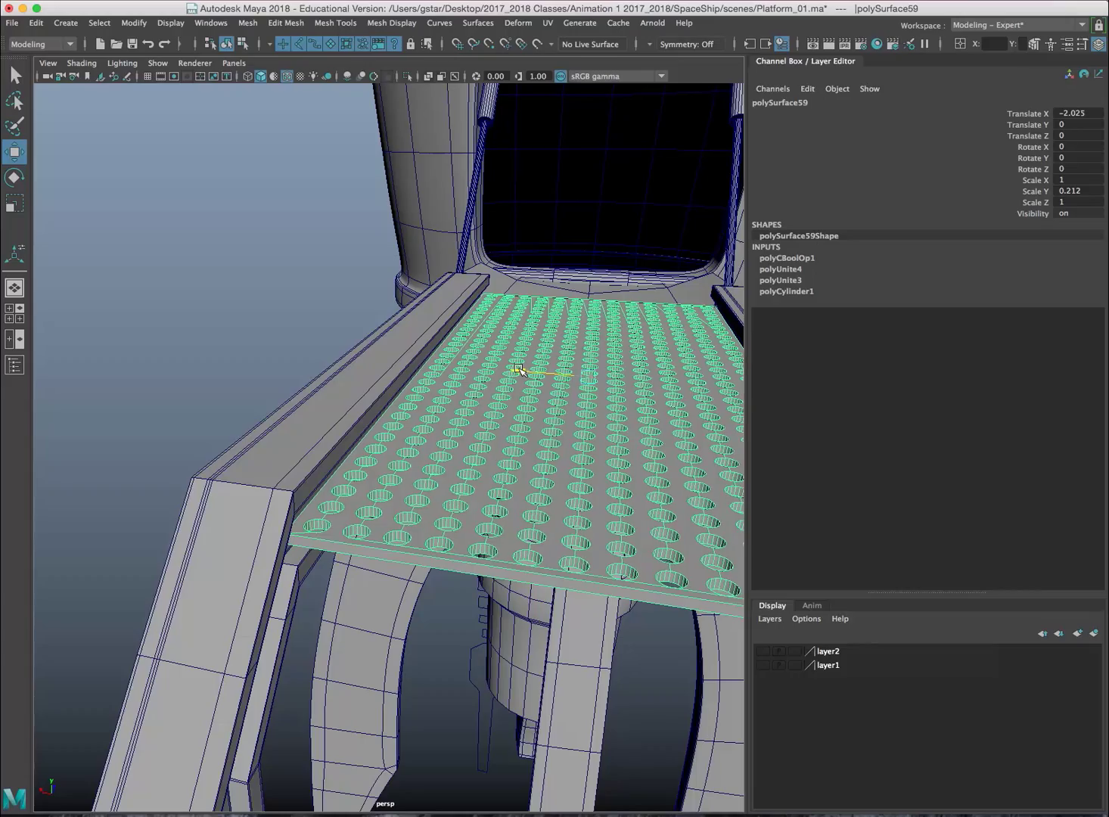
key("r")
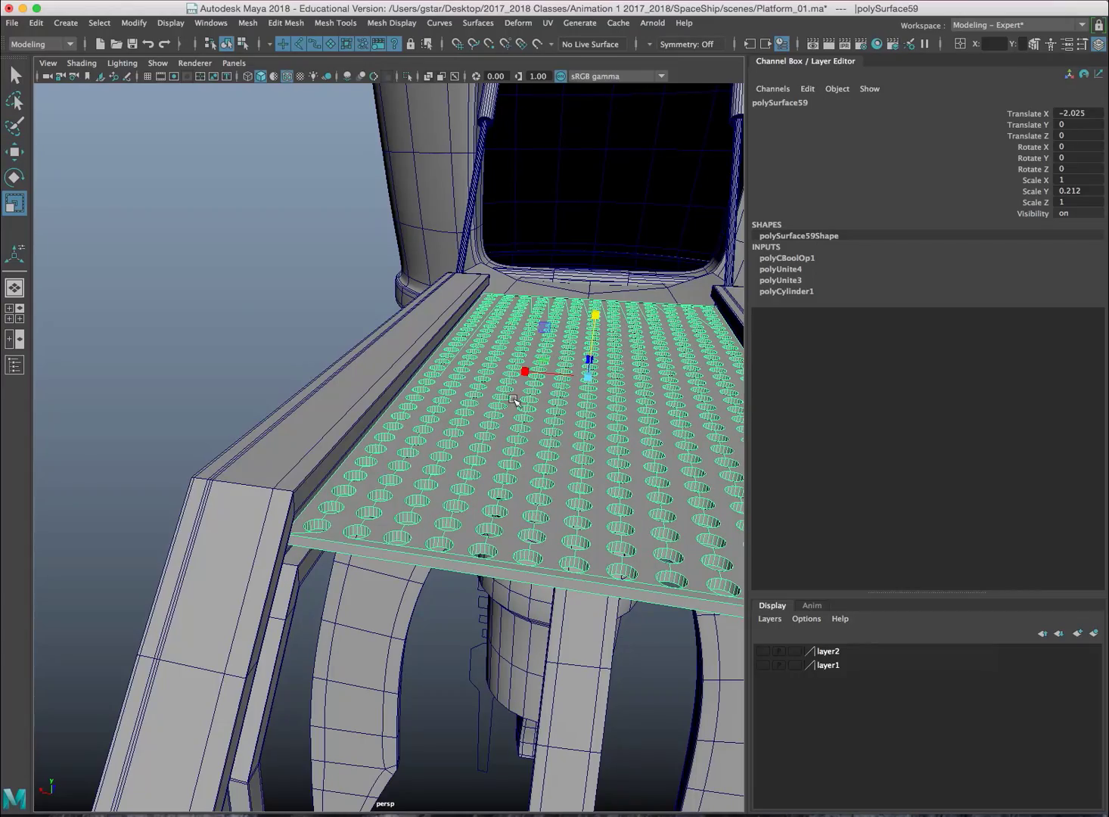
scroll(379, 452, "up", 5)
scroll(352, 448, "down", 5)
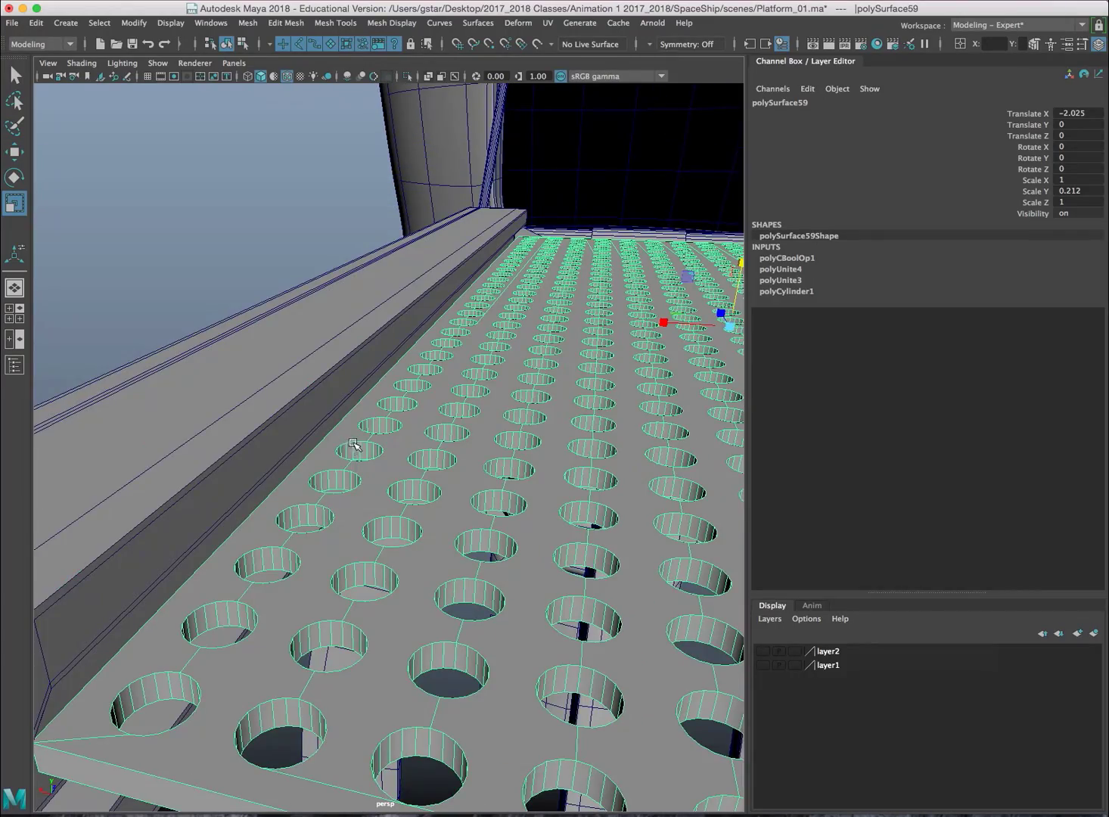
left_click_drag(355, 448, 354, 499, "alt")
middle_click_drag(354, 499, 363, 455, "alt")
left_click_drag(363, 454, 378, 532, "alt")
right_click_drag(371, 428, 372, 463)
left_click_drag(370, 512, 299, 490, "alt")
key("4")
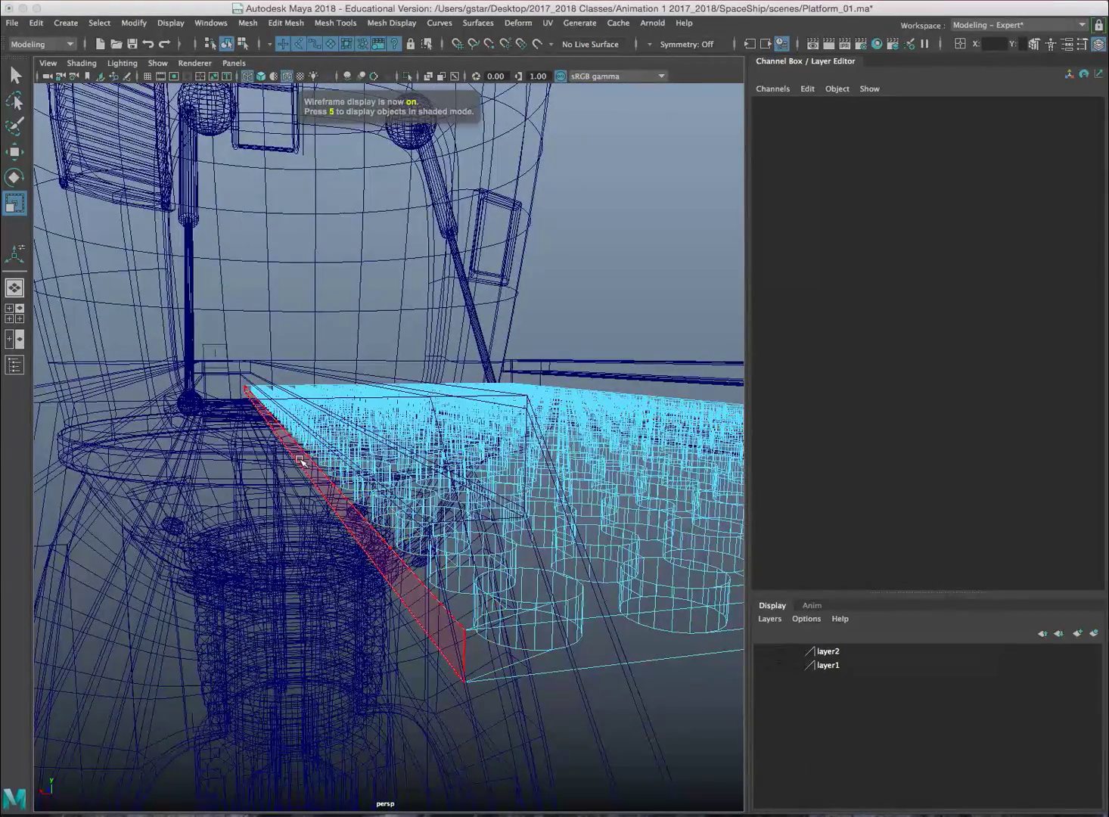
left_click(300, 488)
key("5")
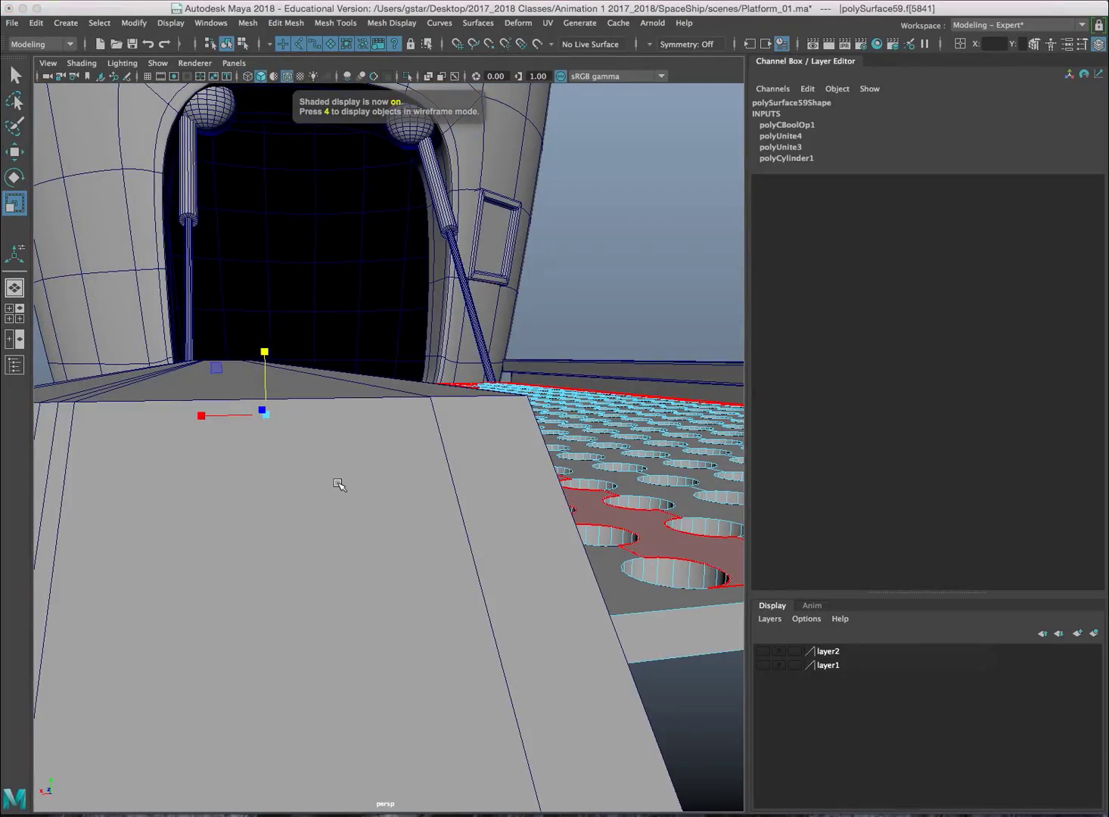
key("w")
mouse_move(339, 483)
left_mouse_down("alt")
mouse_move(270, 382)
mouse_move(318, 408)
mouse_move(279, 429)
mouse_move(250, 398)
left_mouse_up("alt")
right_click_drag(180, 421, 224, 402)
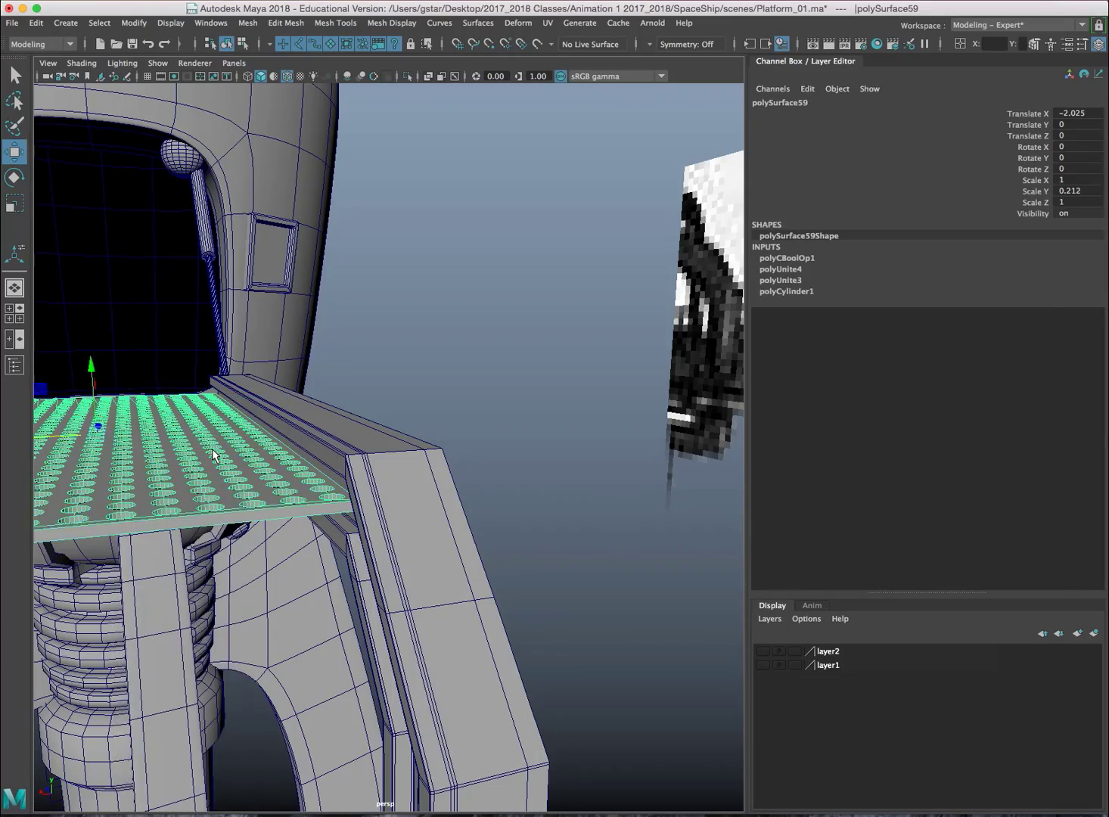
Draw a polygon cylinder with a radius of about 0.032 and a height of about 0.045 above the platform in the side view
left_click_drag(220, 450, 262, 452, "alt")
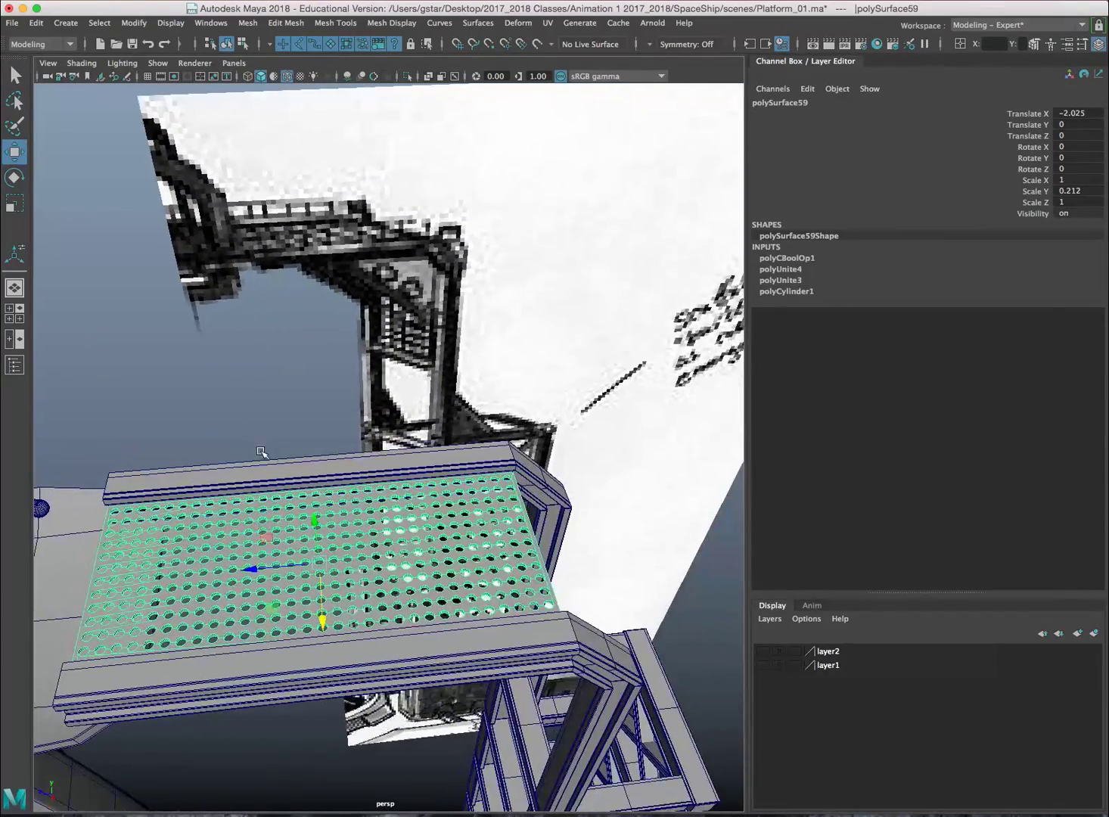
left_click(260, 444)
scroll(260, 430, "down", 4)
left_click(182, 368)
mouse_move(280, 382)
left_mouse_down("alt")
mouse_move(295, 401)
mouse_move(284, 392)
left_mouse_up("alt")
scroll(294, 400, "up", 4)
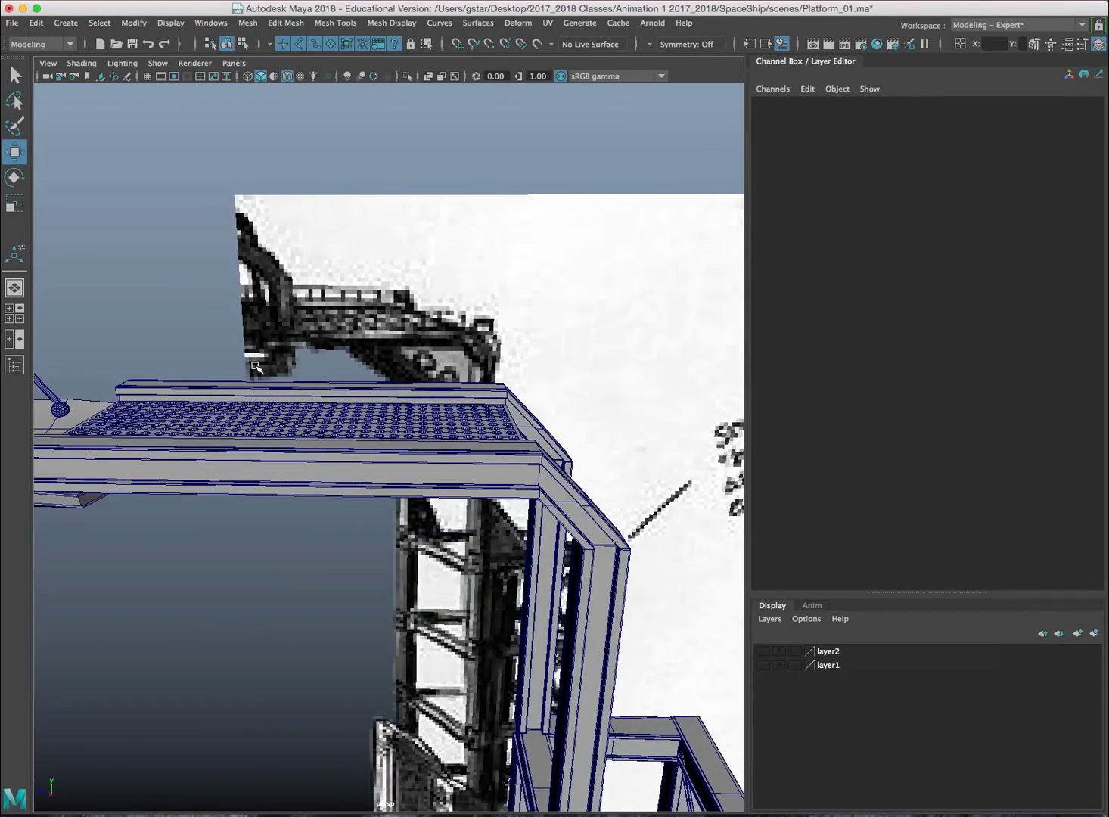
middle_click_drag(126, 209, 152, 209, "alt")
left_click(66, 22)
mouse_move(89, 75)
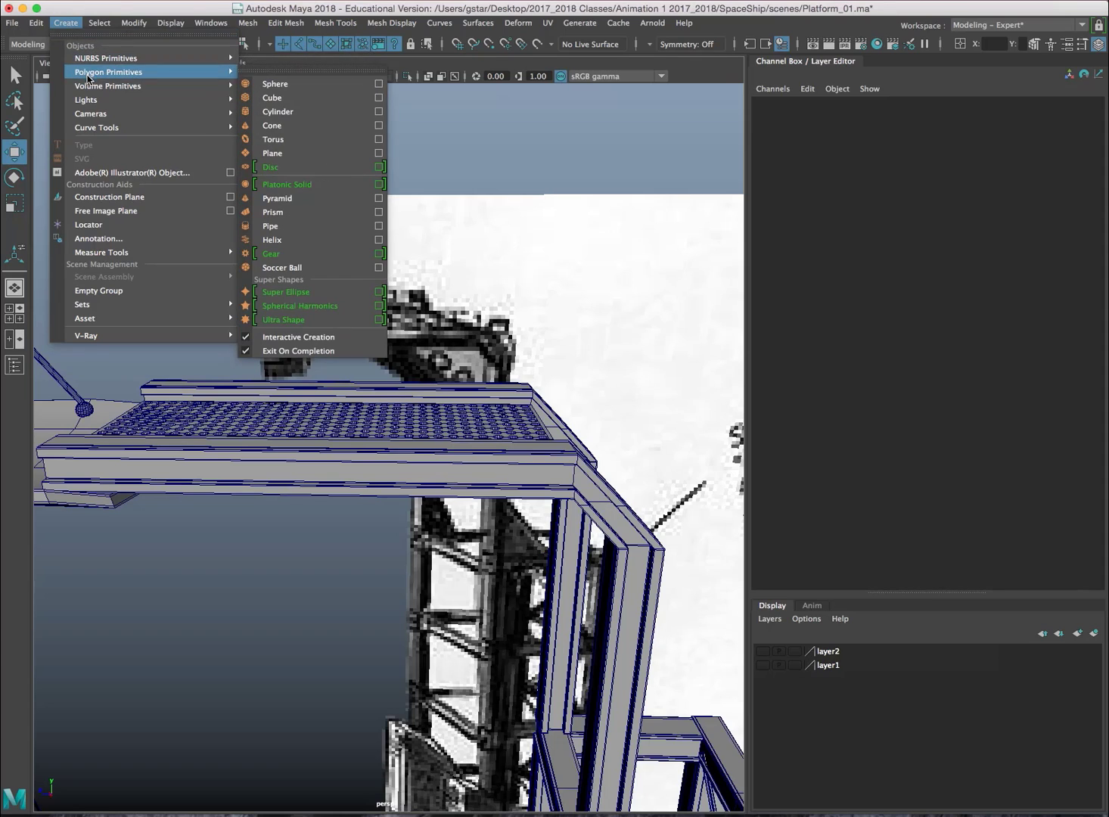
left_click(278, 112)
key("space")
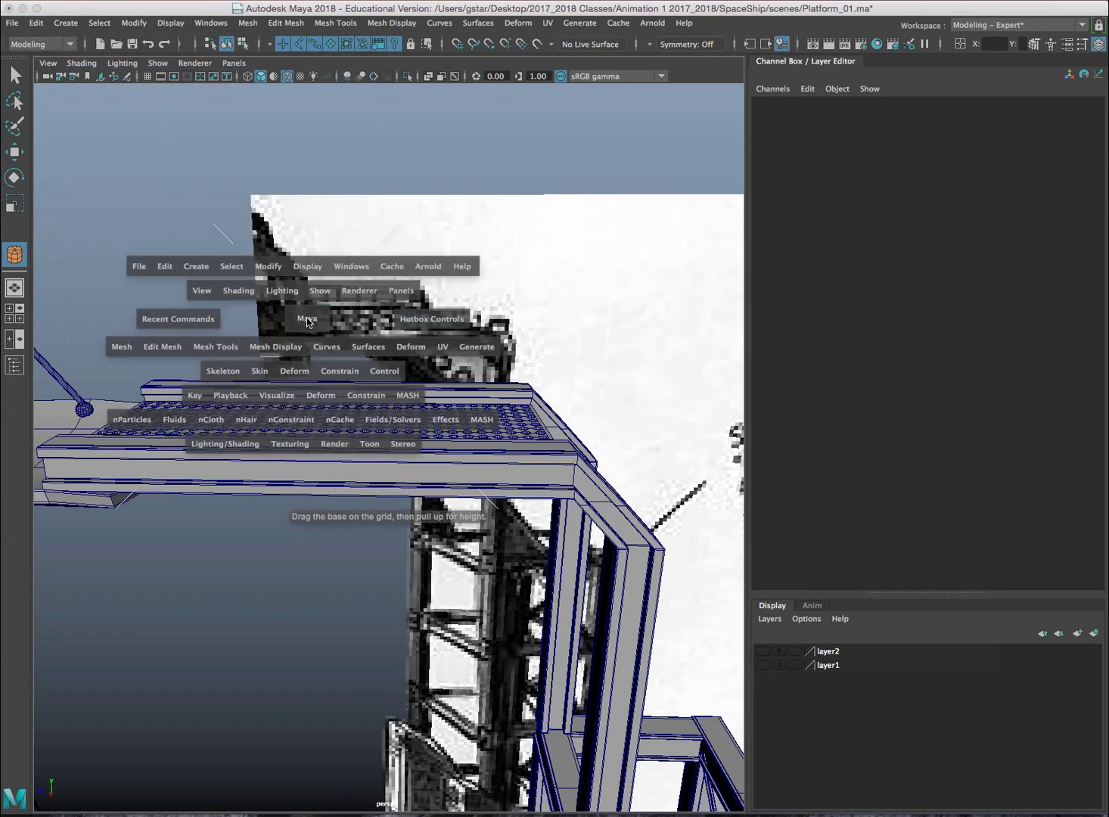
key("space")
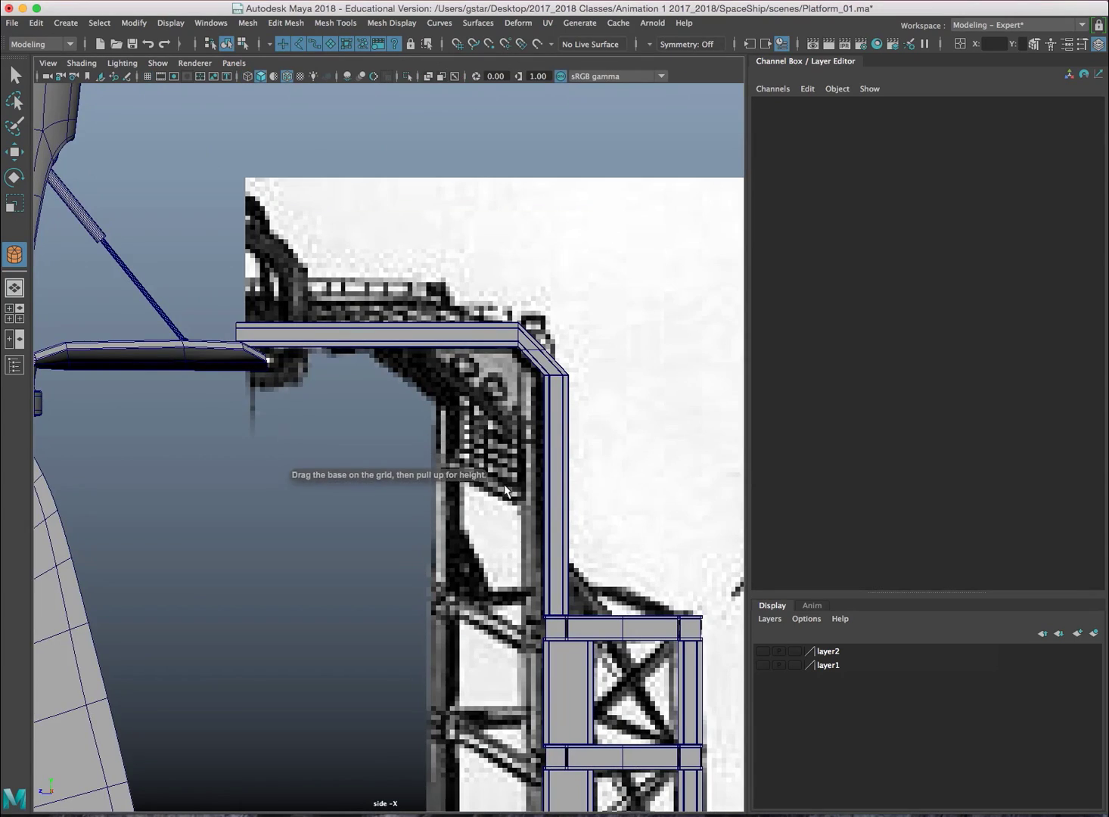
scroll(400, 378, "up", 10)
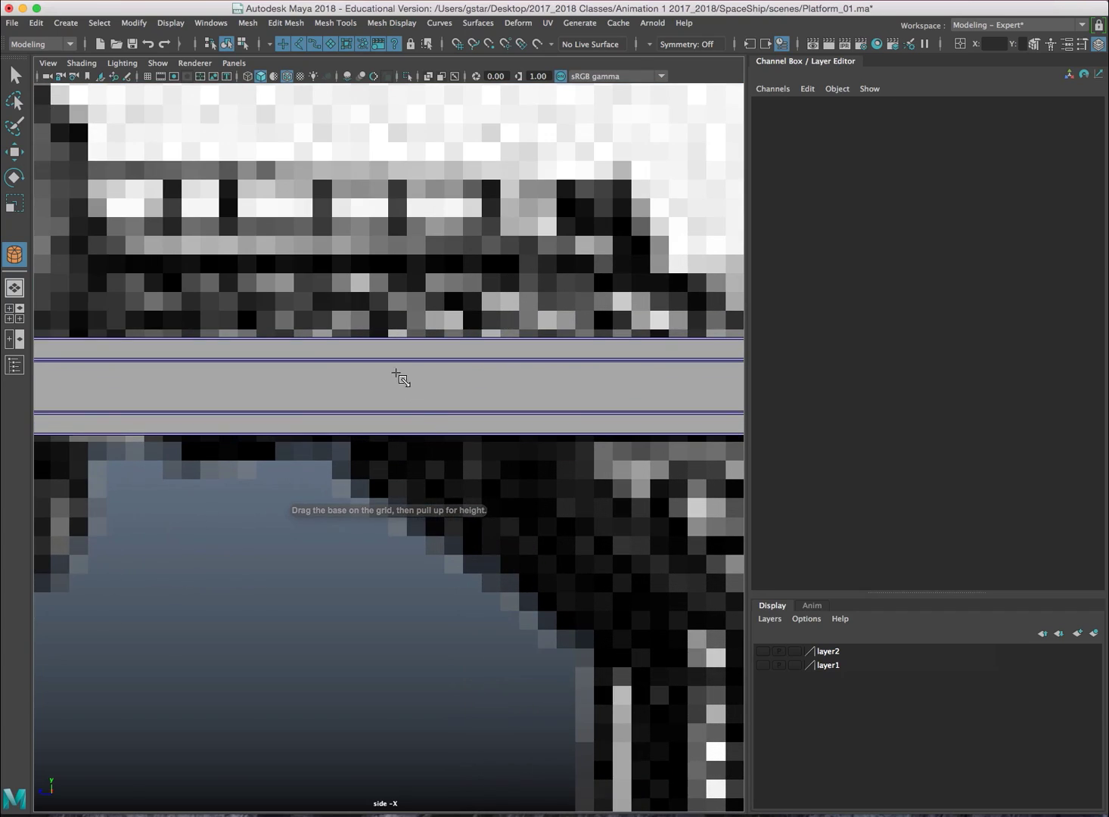
middle_click_drag(370, 277, 397, 339, "alt")
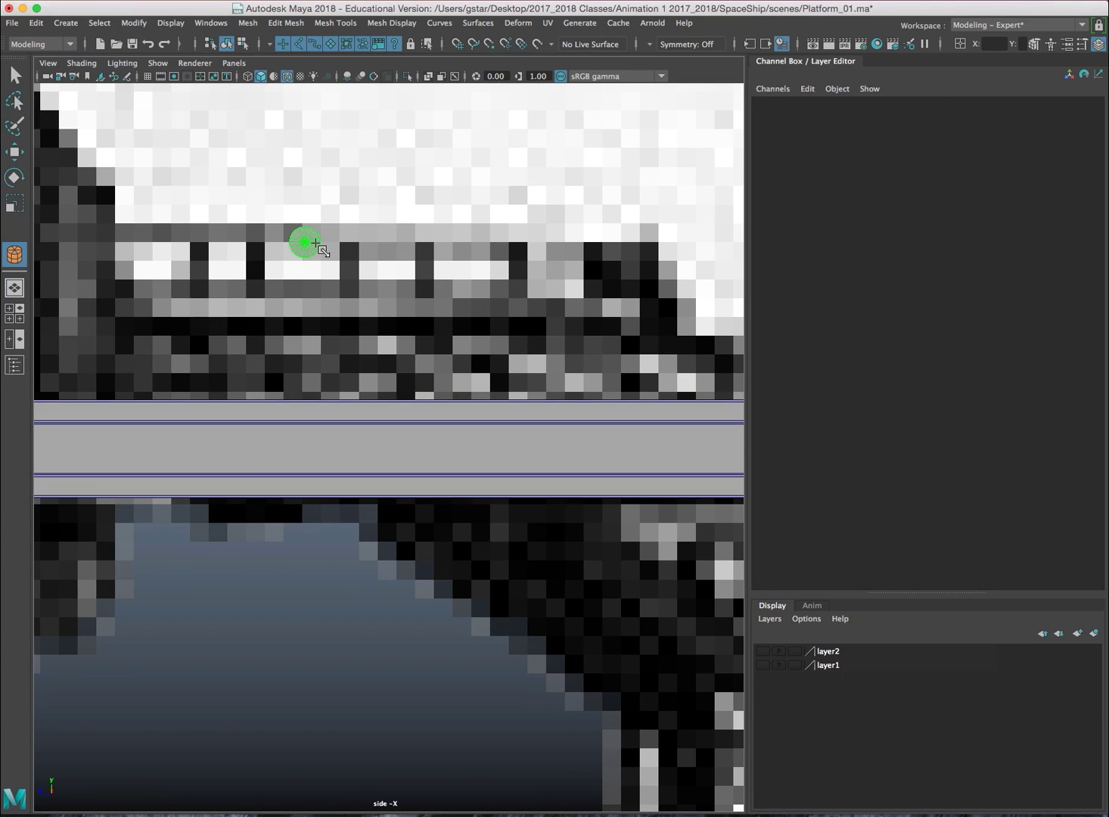
left_click(315, 243)
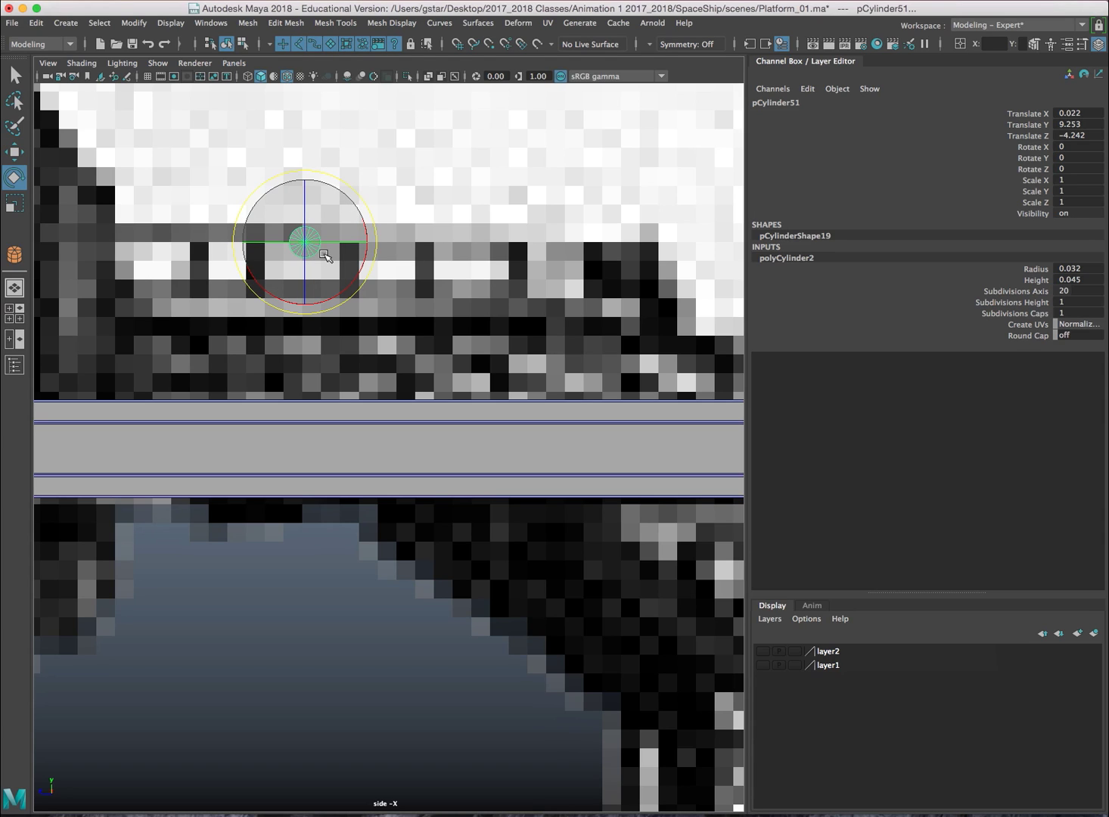
Rotate the small cylinder 90 degrees in Y and stretch it to about 40.327 in Scale X as a handrail above the platform
left_click_drag(305, 241, 341, 243)
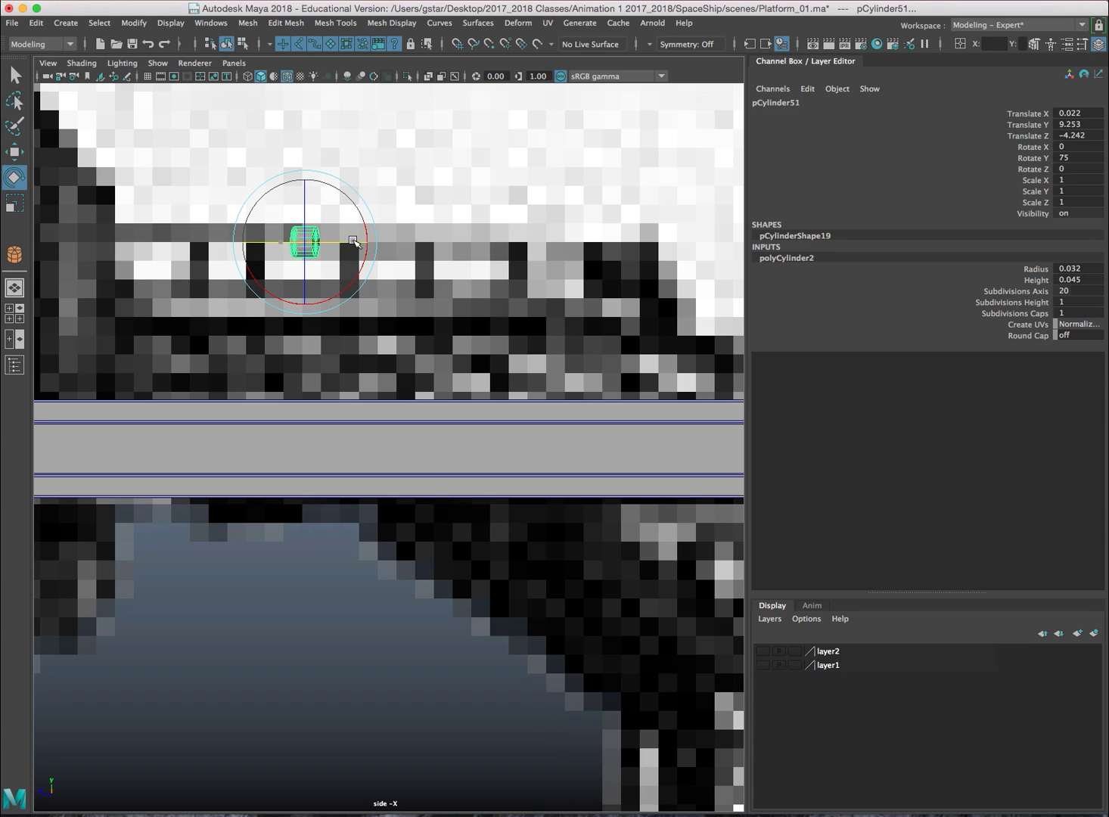
scroll(381, 282, "down", 5)
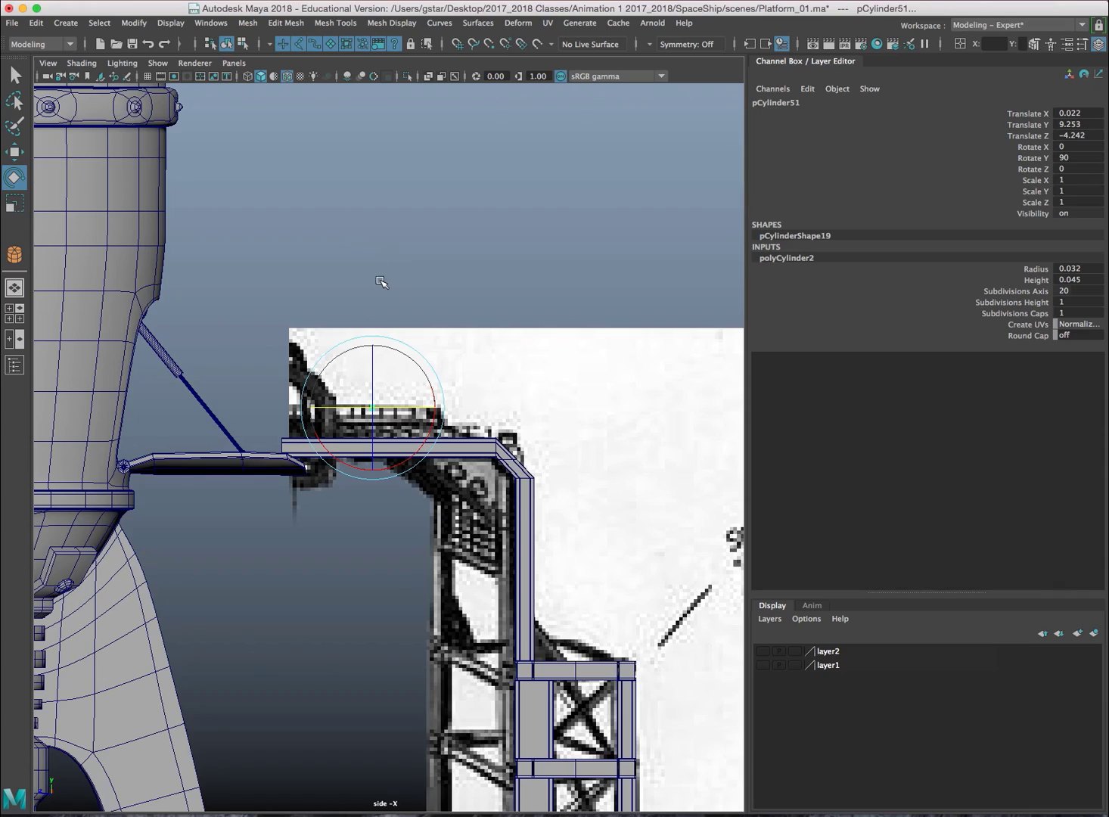
scroll(384, 282, "up", 3)
key("r")
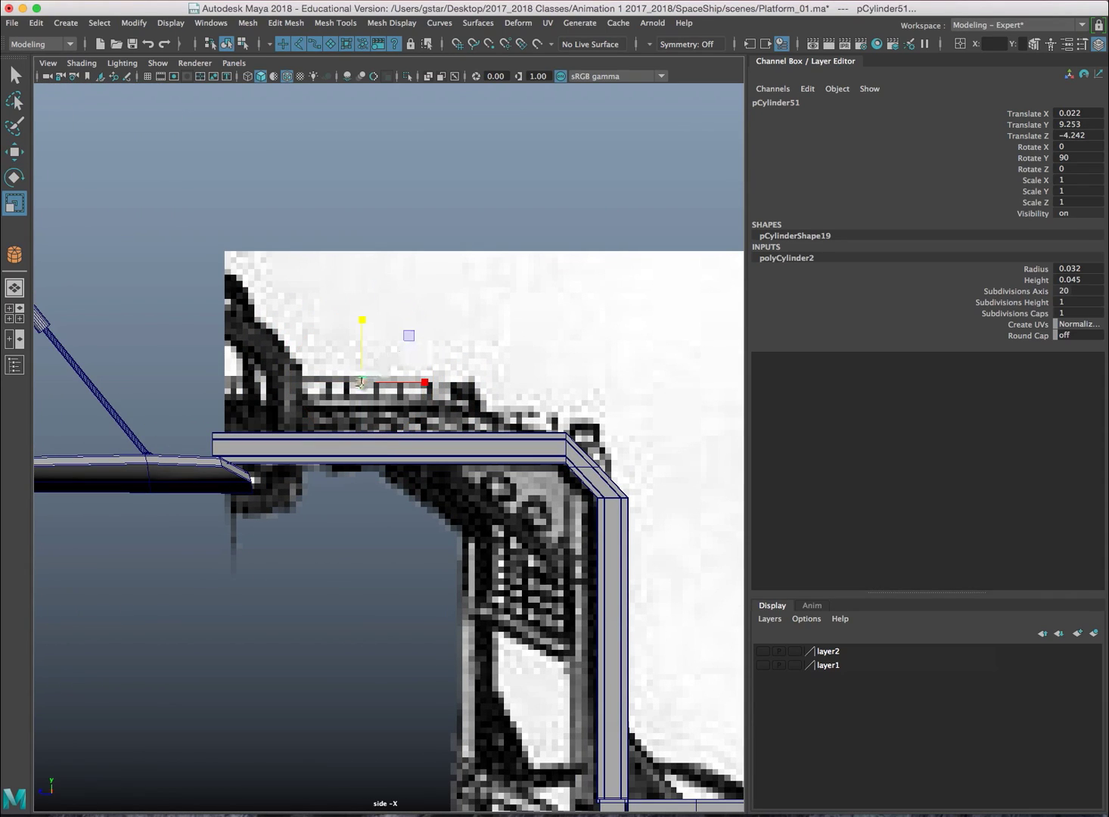
left_click_drag(424, 384, 592, 387)
left_click_drag(439, 385, 476, 390)
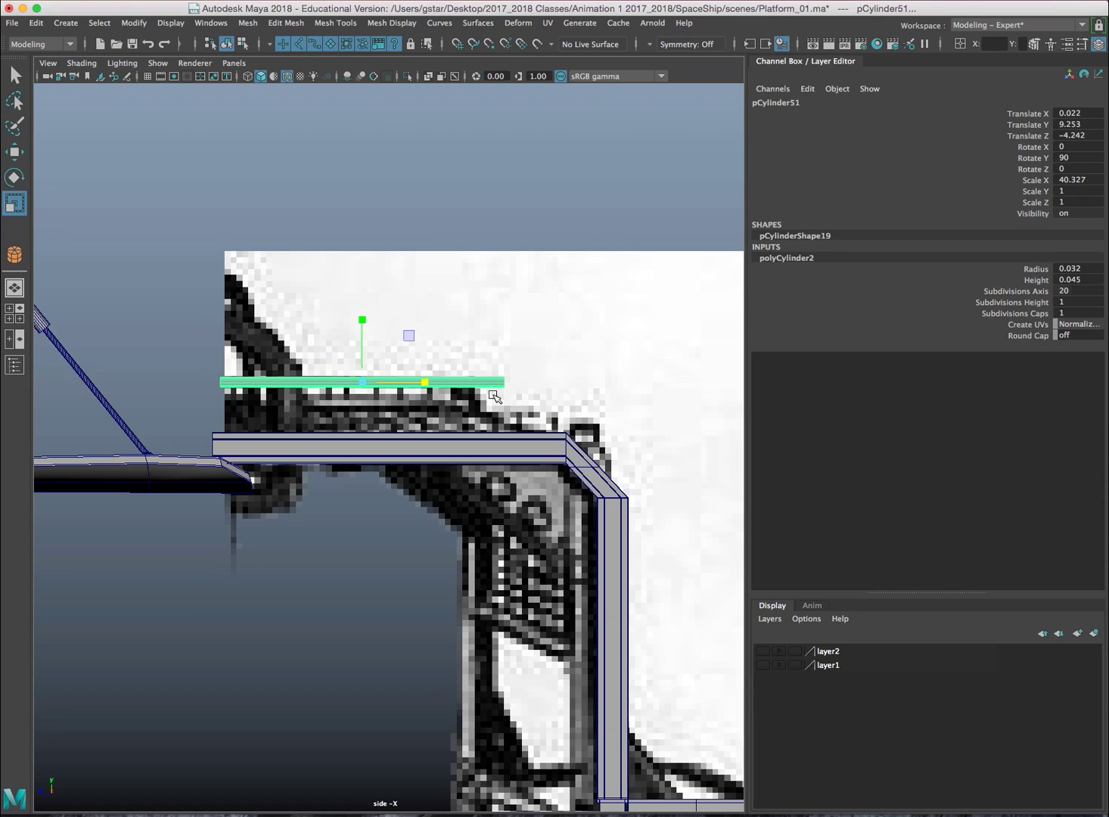
Duplicate the handrail, rotate the copy upright, and scale it uniformly to about 0.51 in Y and Z as a post
key("w")
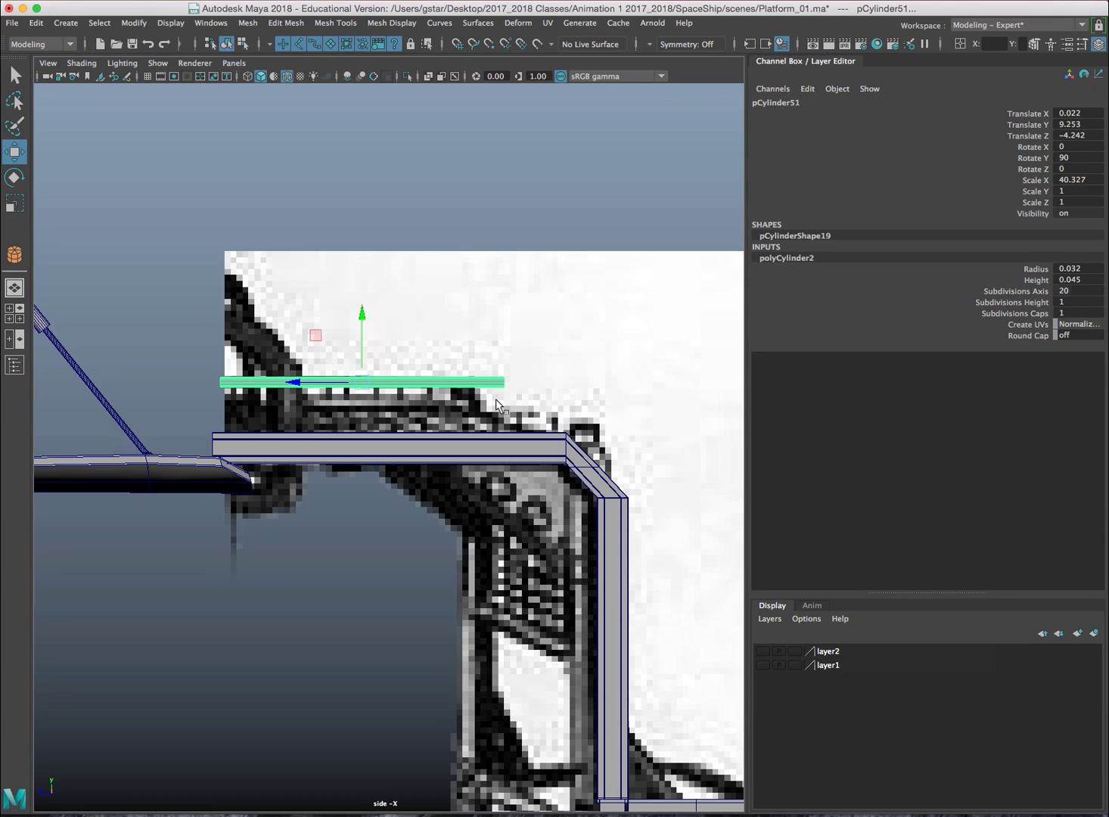
scroll(378, 385, "up", 3)
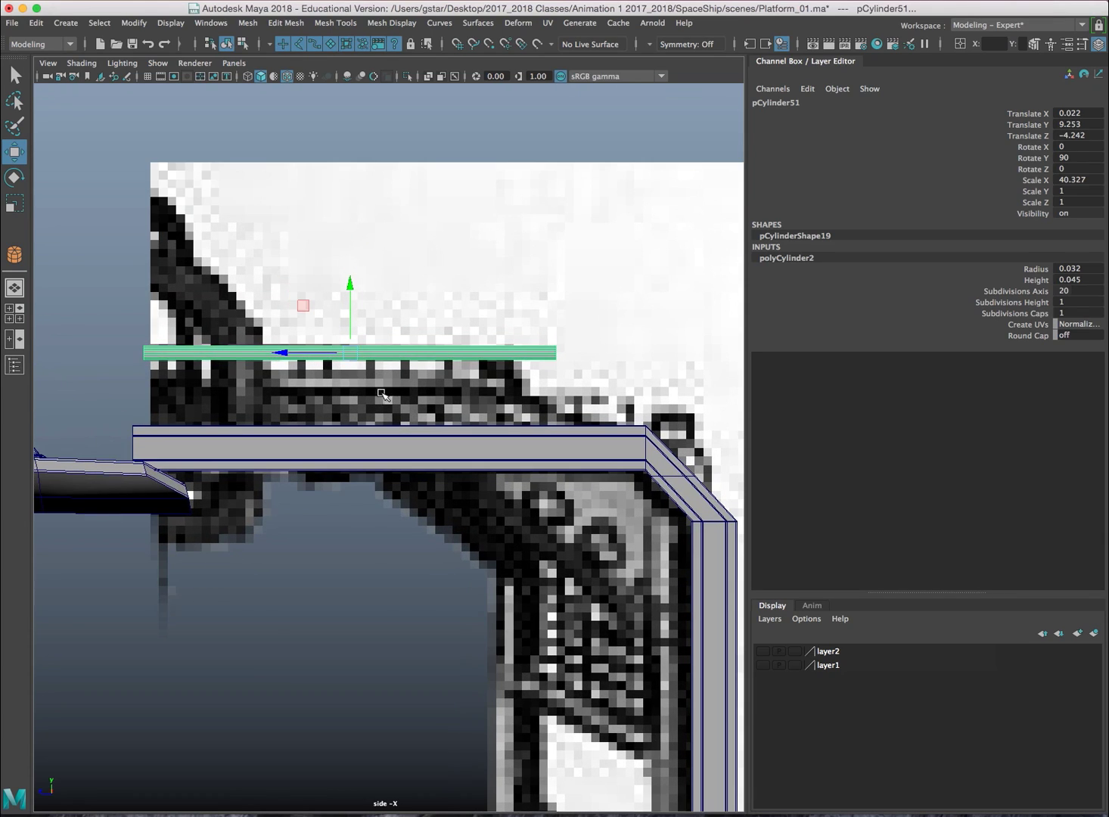
key("ctrl+d")
key("e")
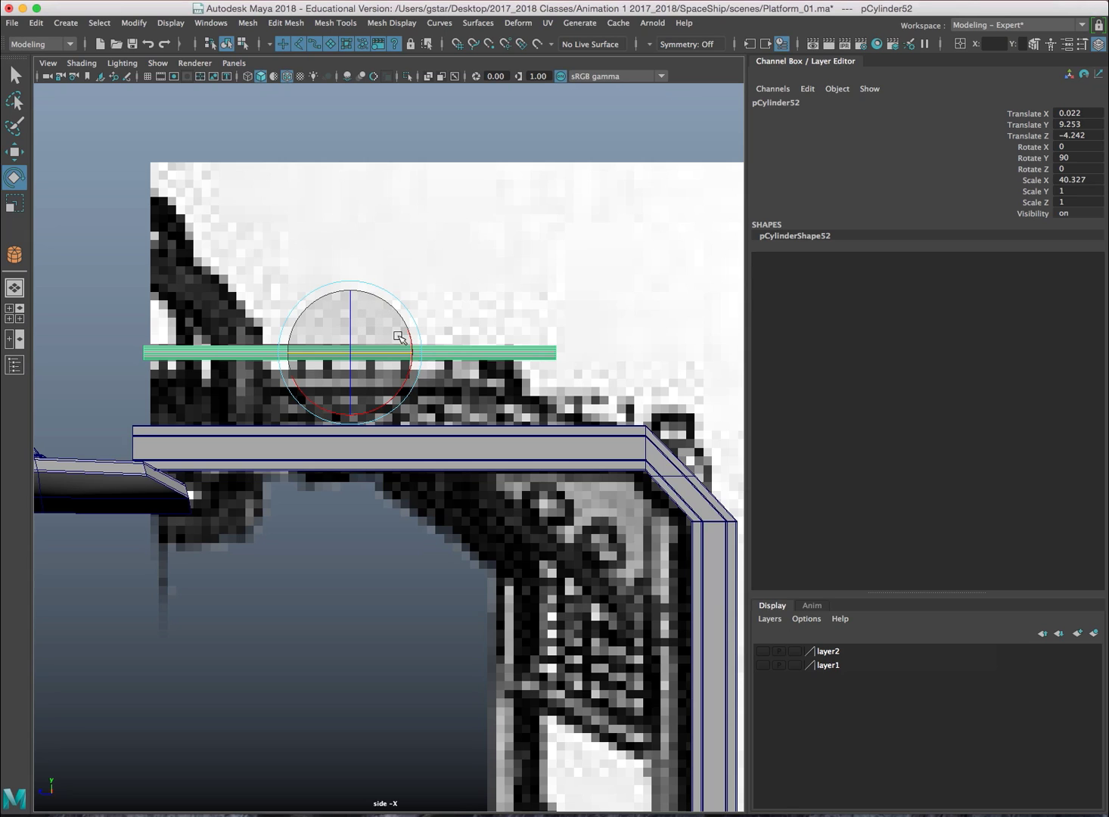
left_click_drag(408, 341, 359, 416)
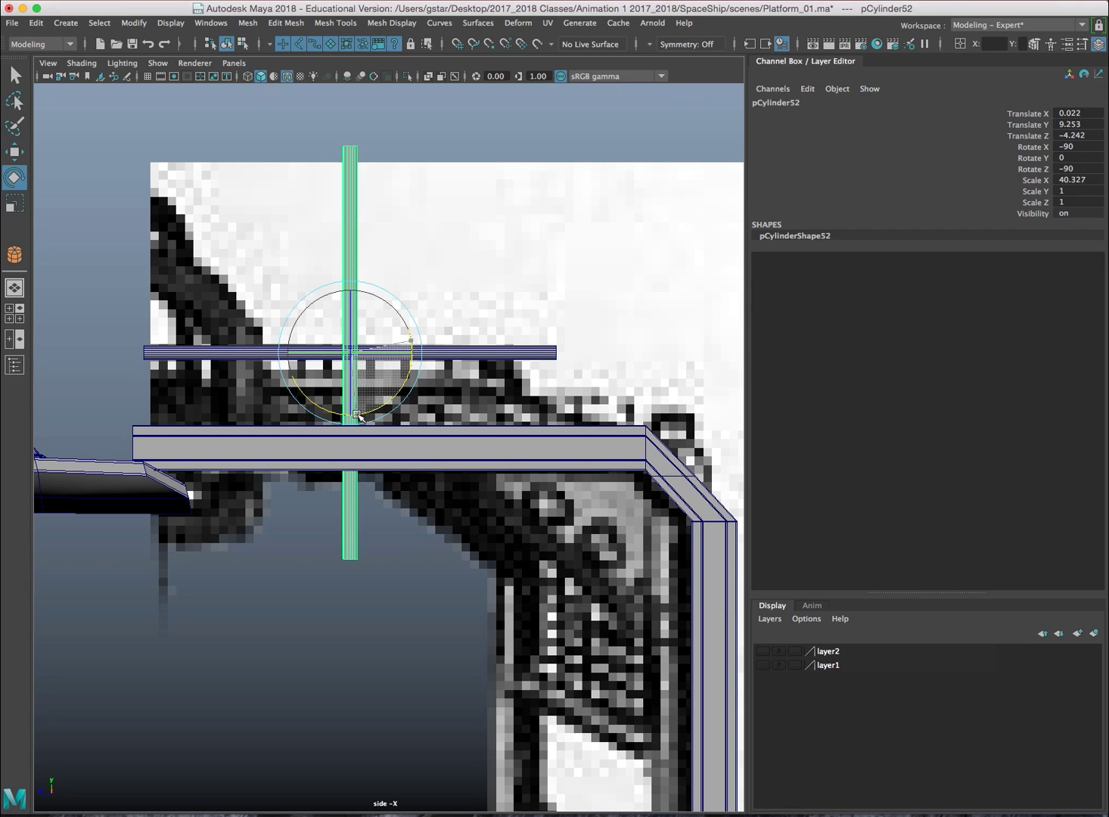
key("r")
left_click_drag(349, 352, 245, 354)
Move the post to the handrail's ship-side end at about Translate Z -3.417 and lower its top vertices to meet the handrail
key("w")
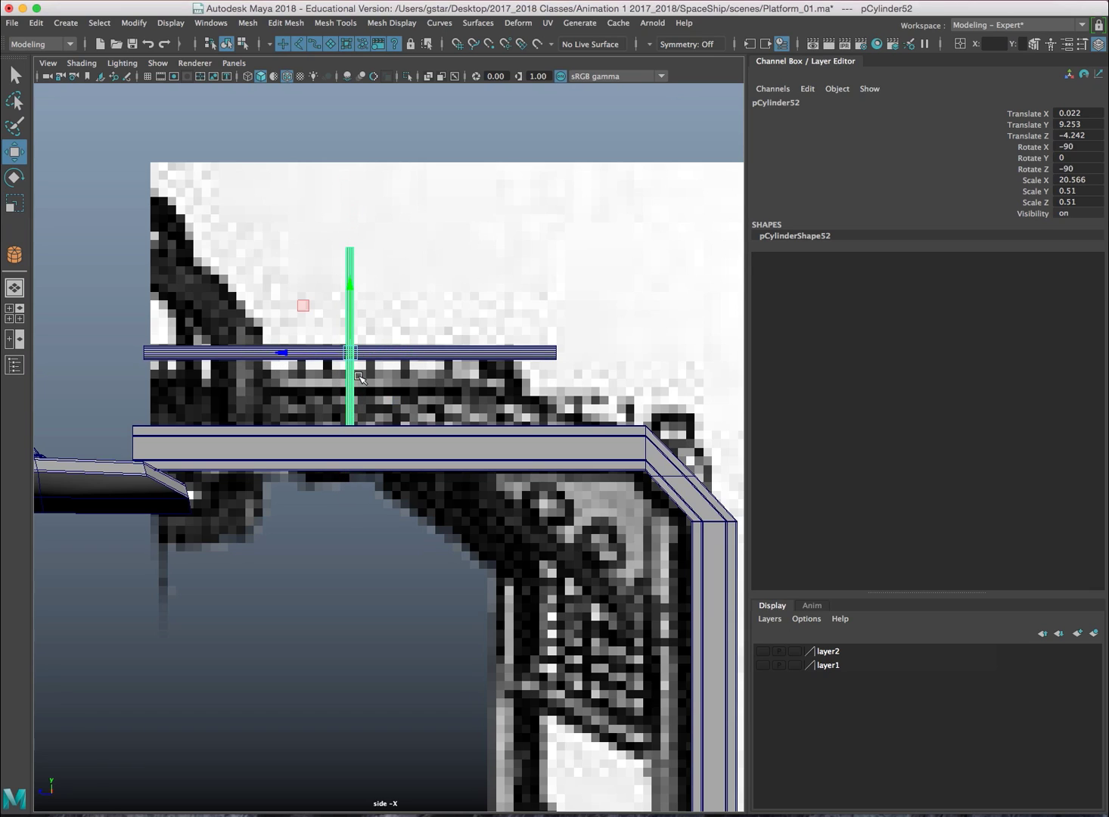
left_click_drag(327, 356, 137, 337)
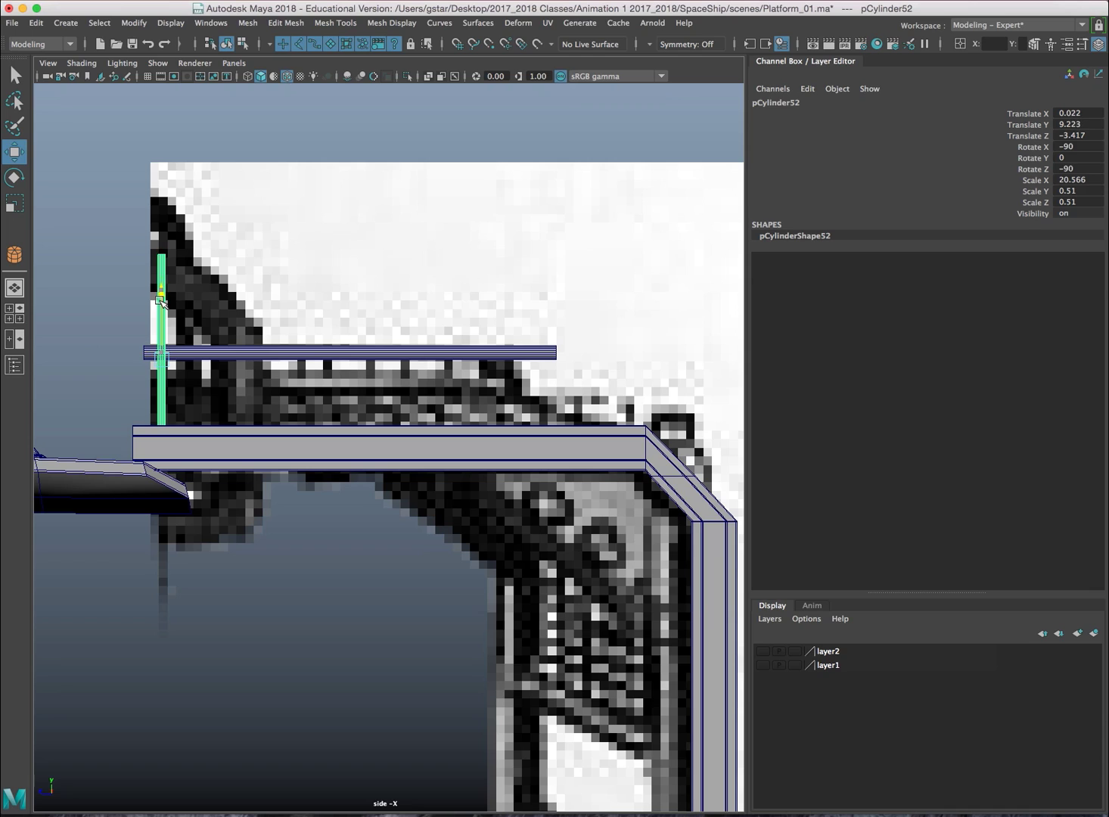
right_click(118, 222)
right_click(159, 278)
right_click_drag(159, 278, 102, 277)
left_click_drag(129, 218, 200, 280)
scroll(200, 280, "up", 1)
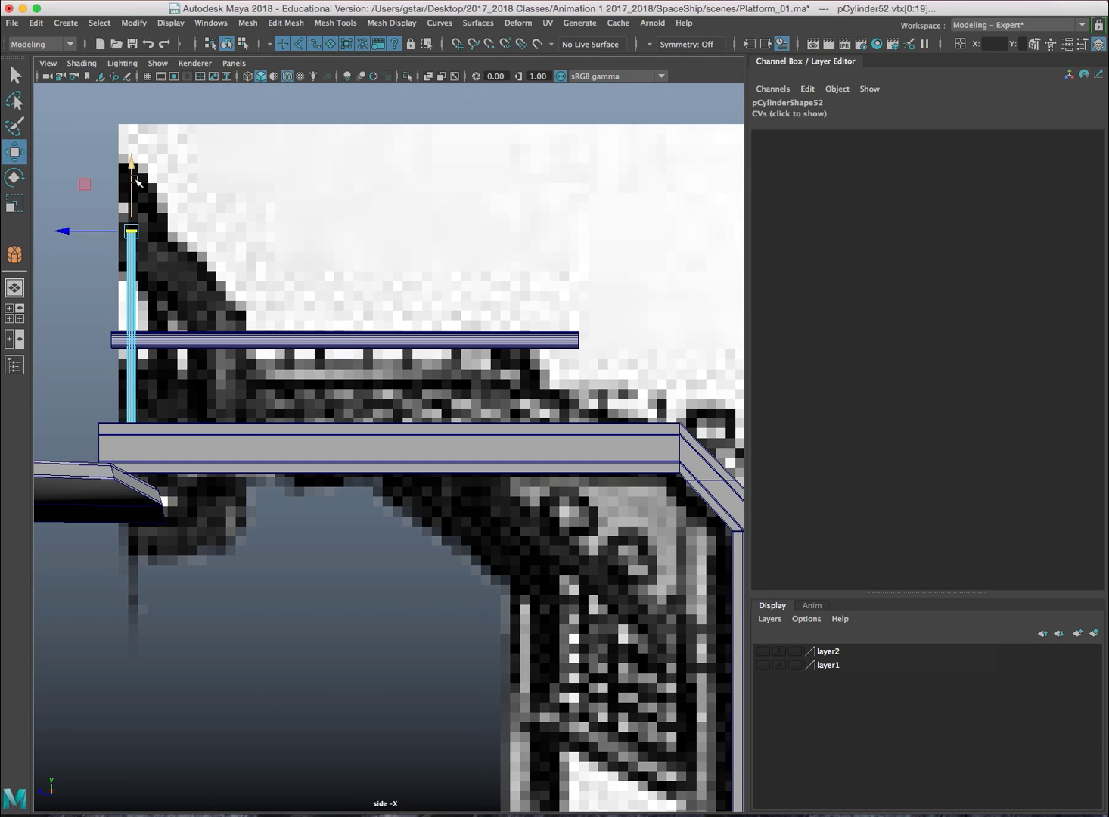
left_click_drag(134, 175, 137, 286)
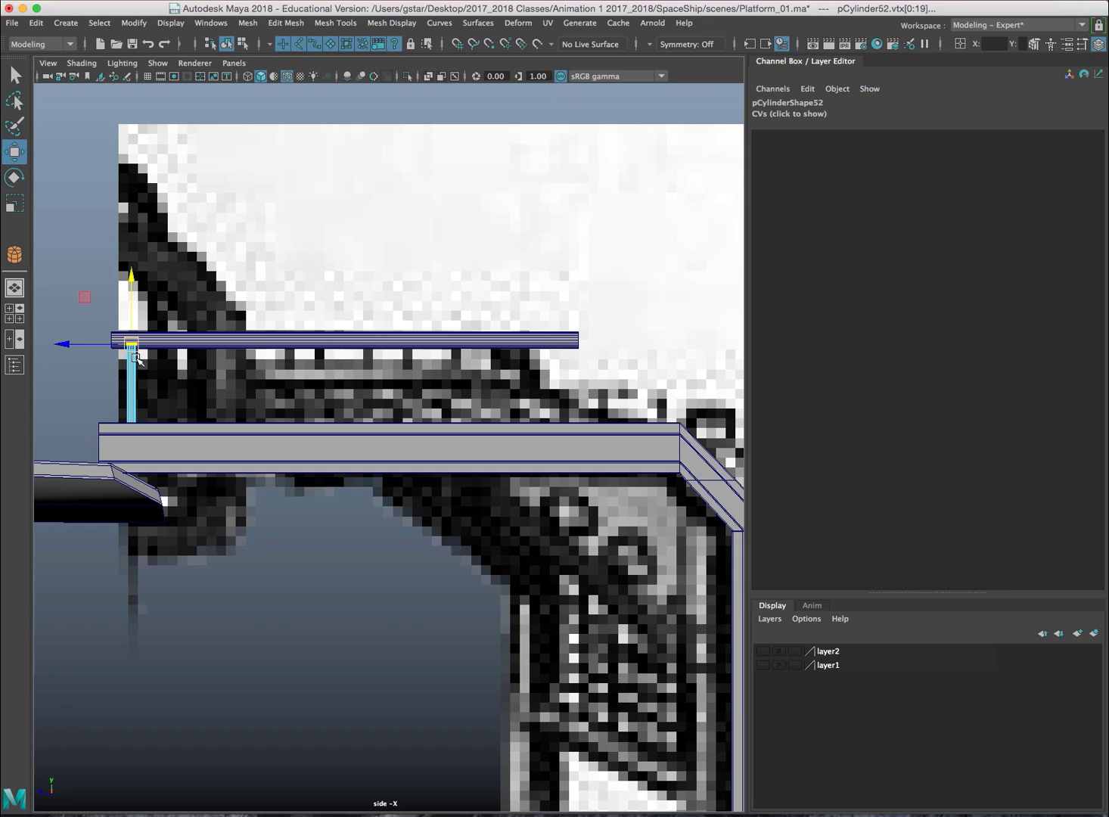
Move the handrail and post together onto the platform's side rail, placing the post at about Translate X 0.546
right_click_drag(135, 364, 138, 338)
left_click(128, 378)
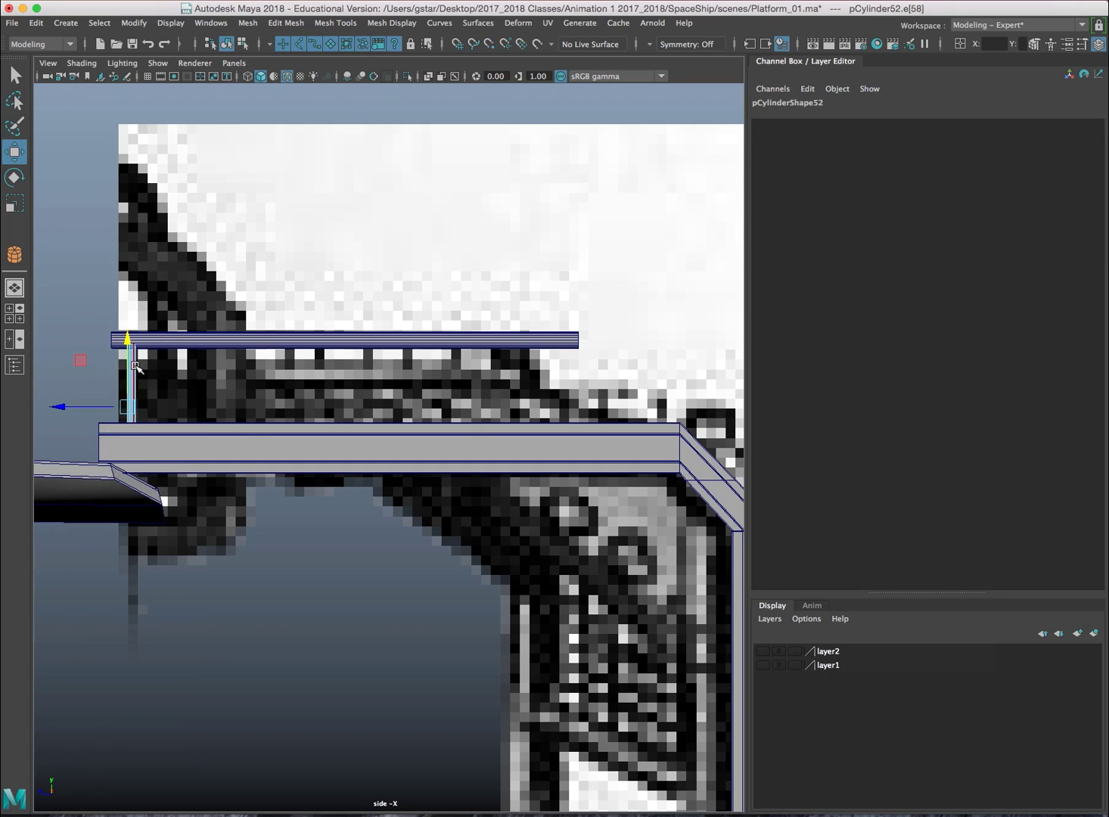
key("space")
key("space")
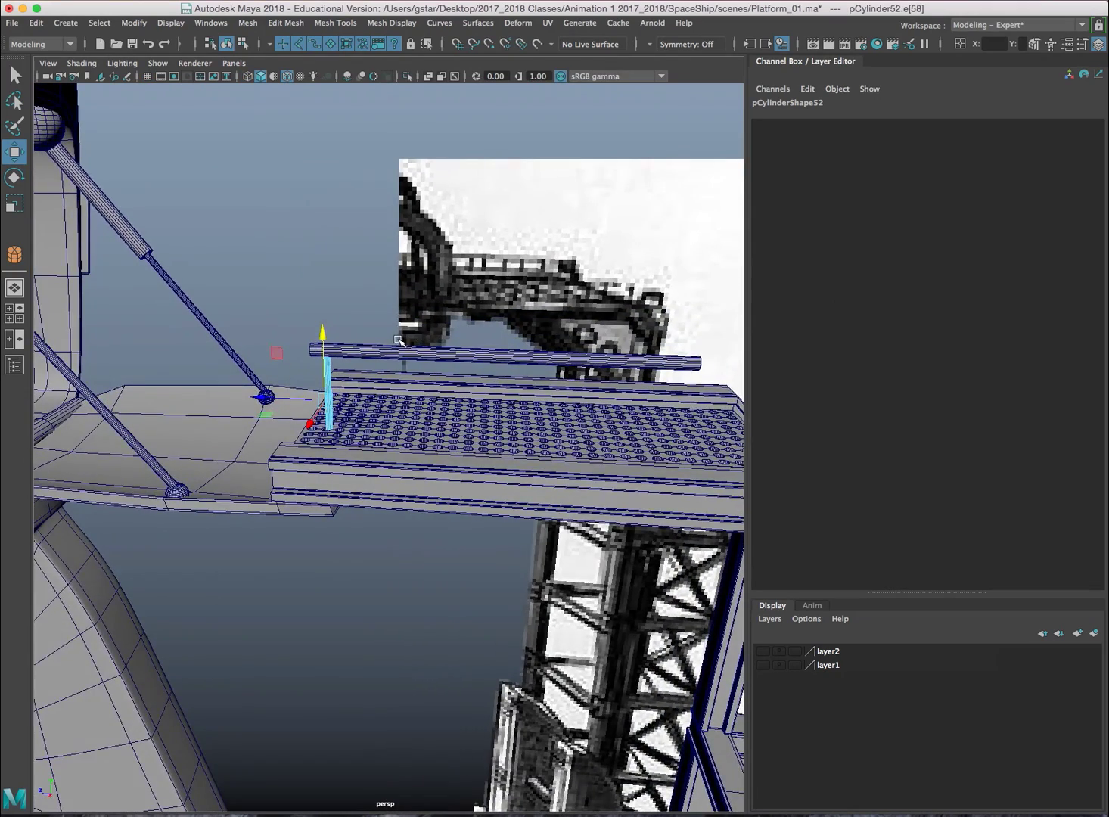
scroll(399, 340, "up", 5)
right_click_drag(227, 223, 193, 203)
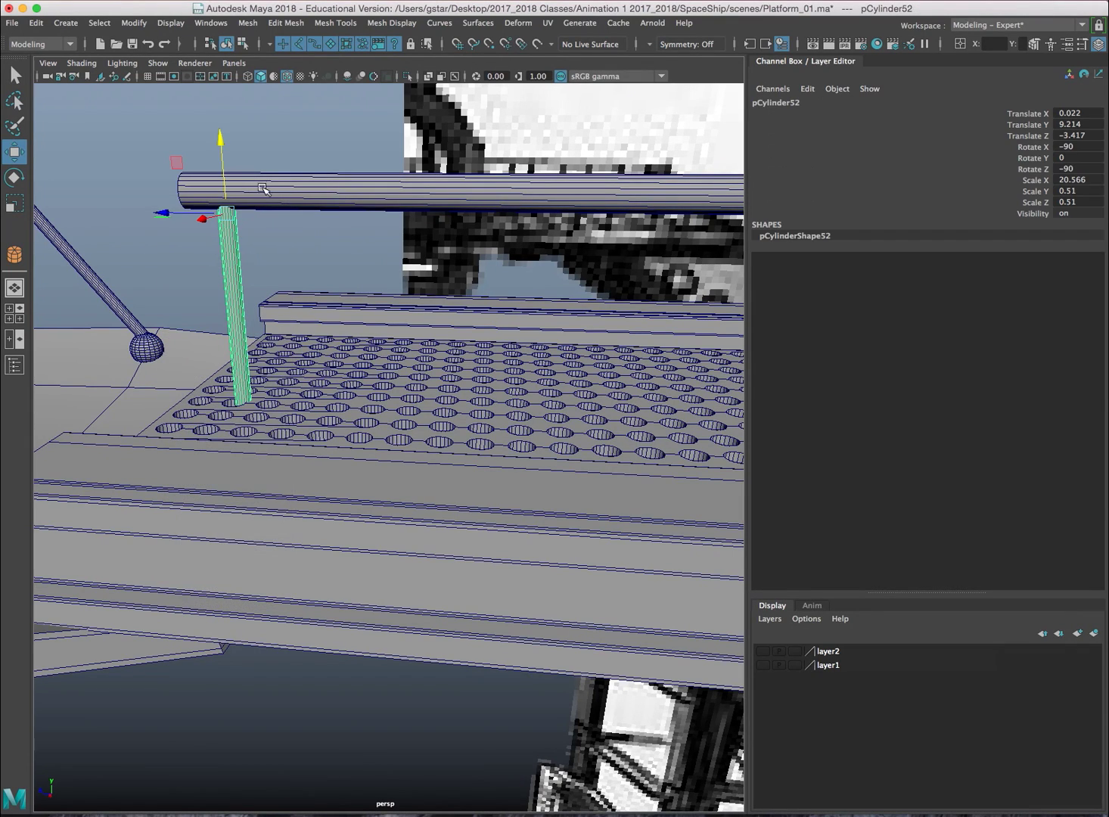
left_click(266, 187)
left_click(228, 250)
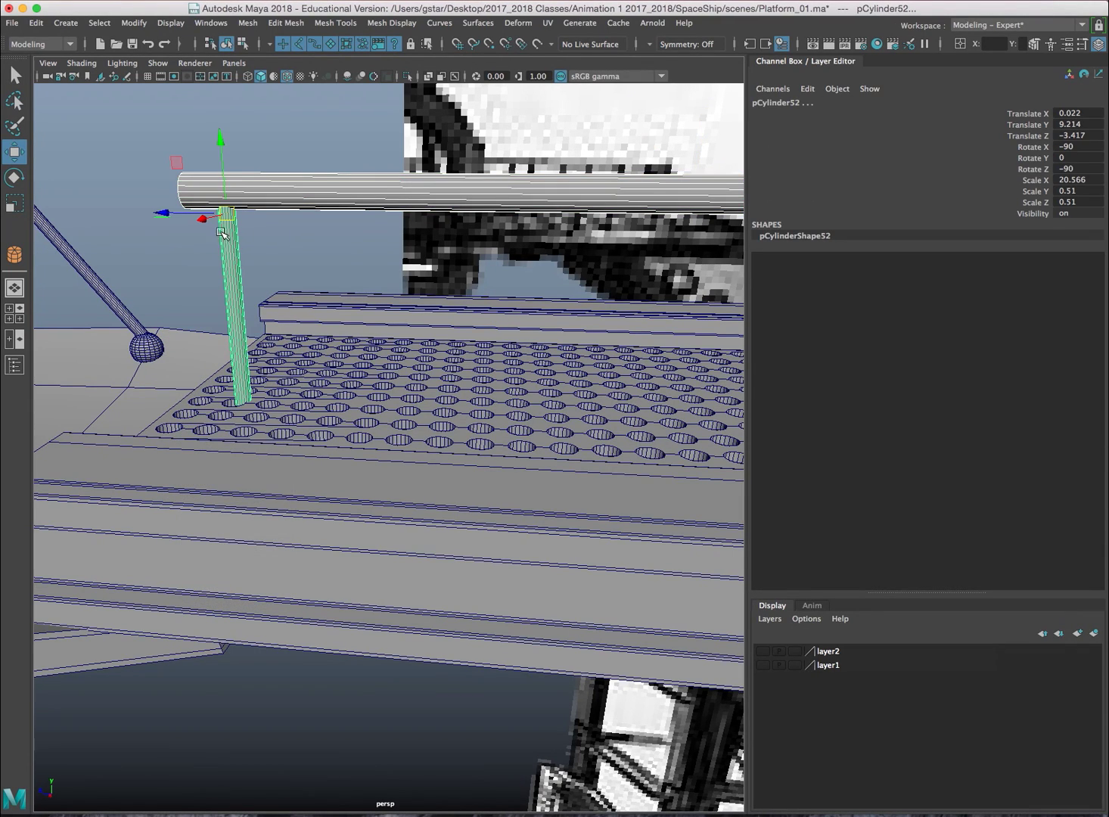
left_click_drag(202, 220, 50, 336)
scroll(268, 340, "down", 3)
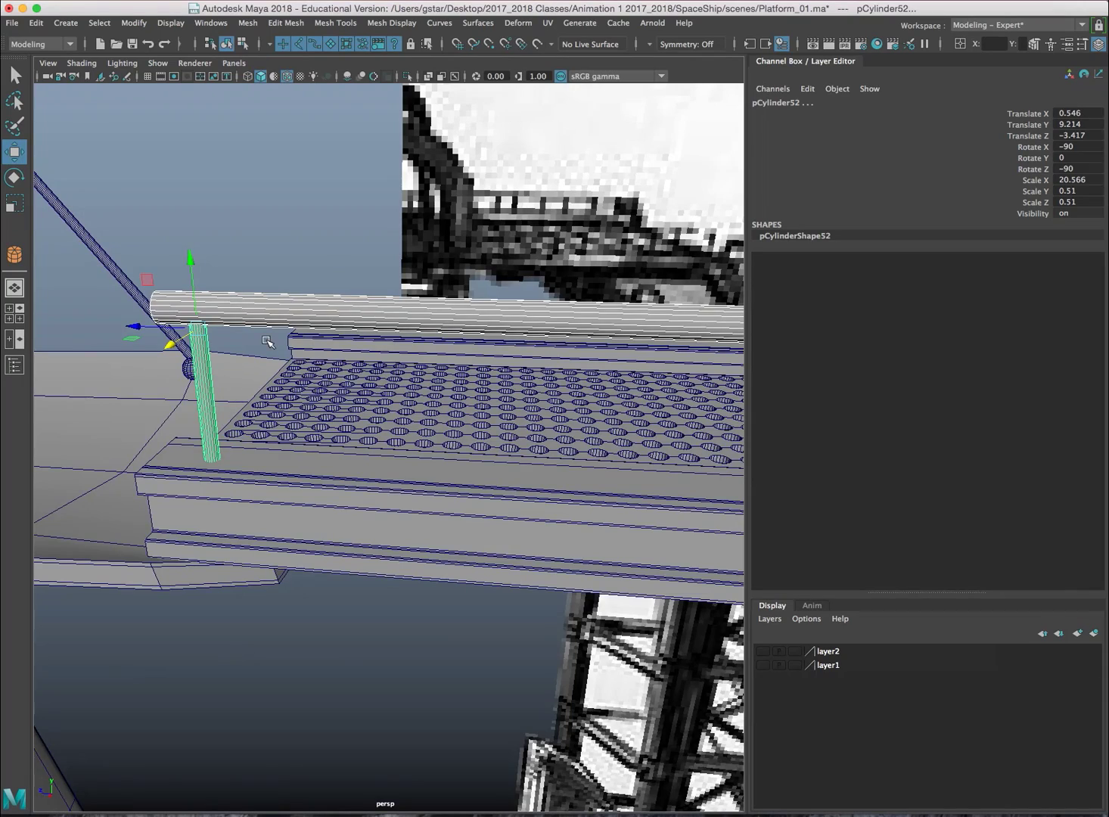
Lower the post's bottom vertices into the side rail and return to object mode
left_click_drag(302, 364, 301, 351, "alt")
right_click_drag(214, 305, 167, 293)
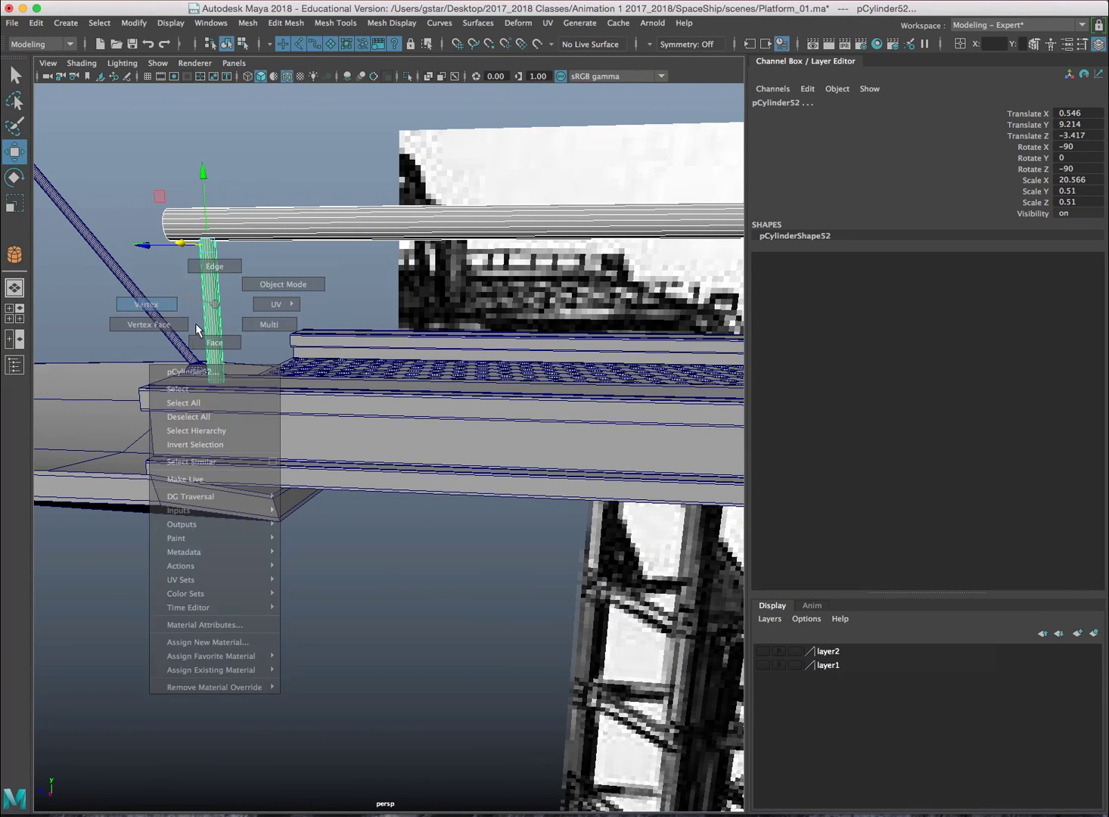
left_click_drag(193, 373, 246, 386)
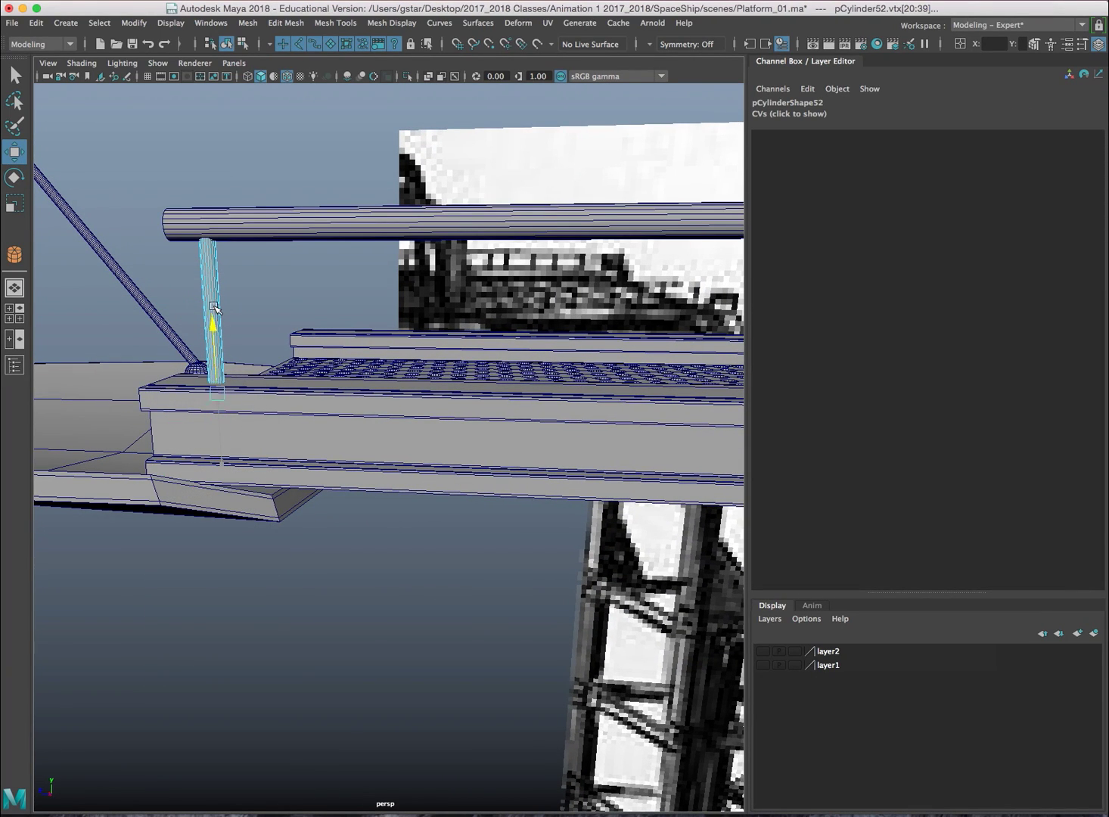
right_click_drag(211, 277, 261, 249)
Duplicate the post in the side view and offset the copy along the handrail to about Translate Z -3.5
key("space")
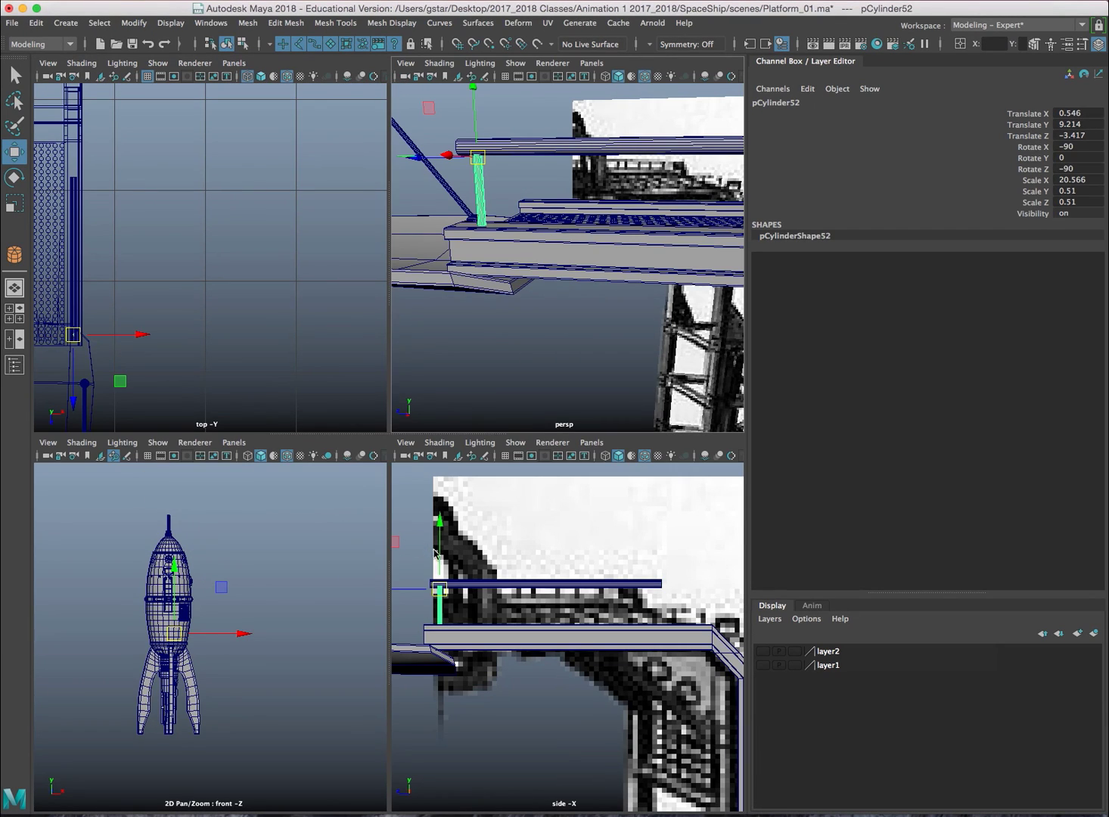
key("space")
middle_click_drag(320, 489, 356, 497, "alt")
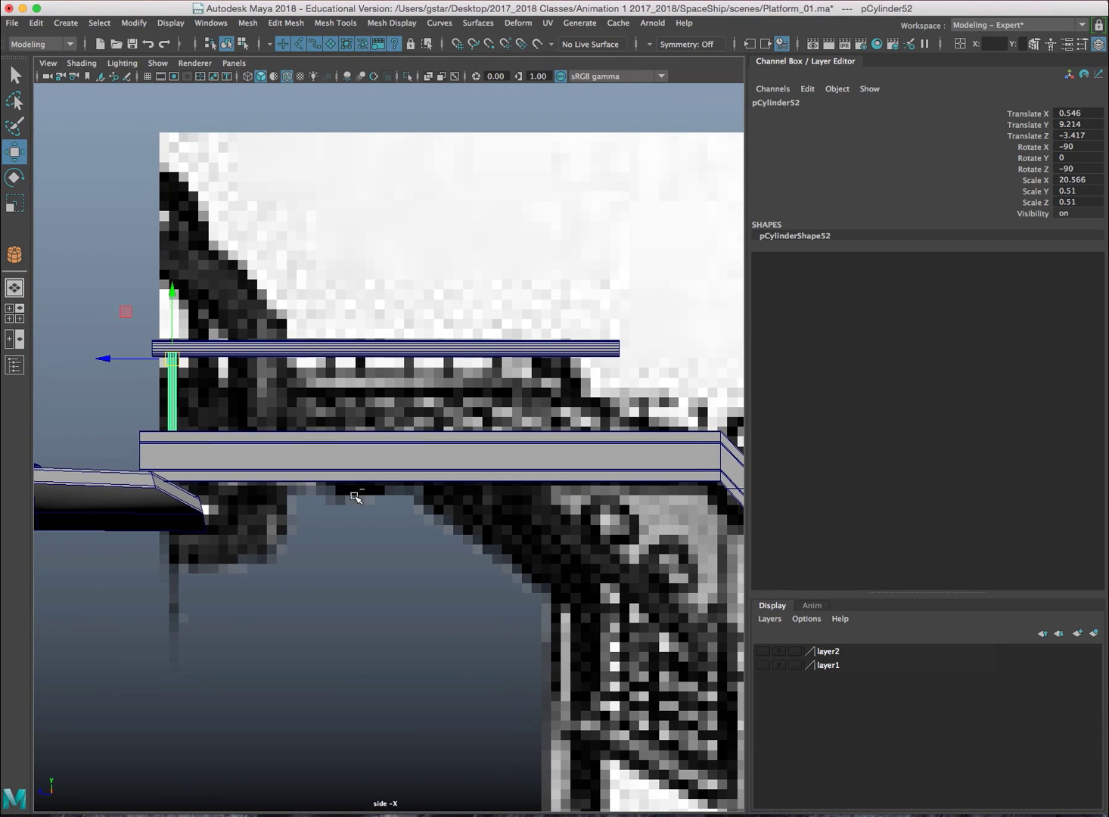
left_click_drag(115, 359, 144, 361)
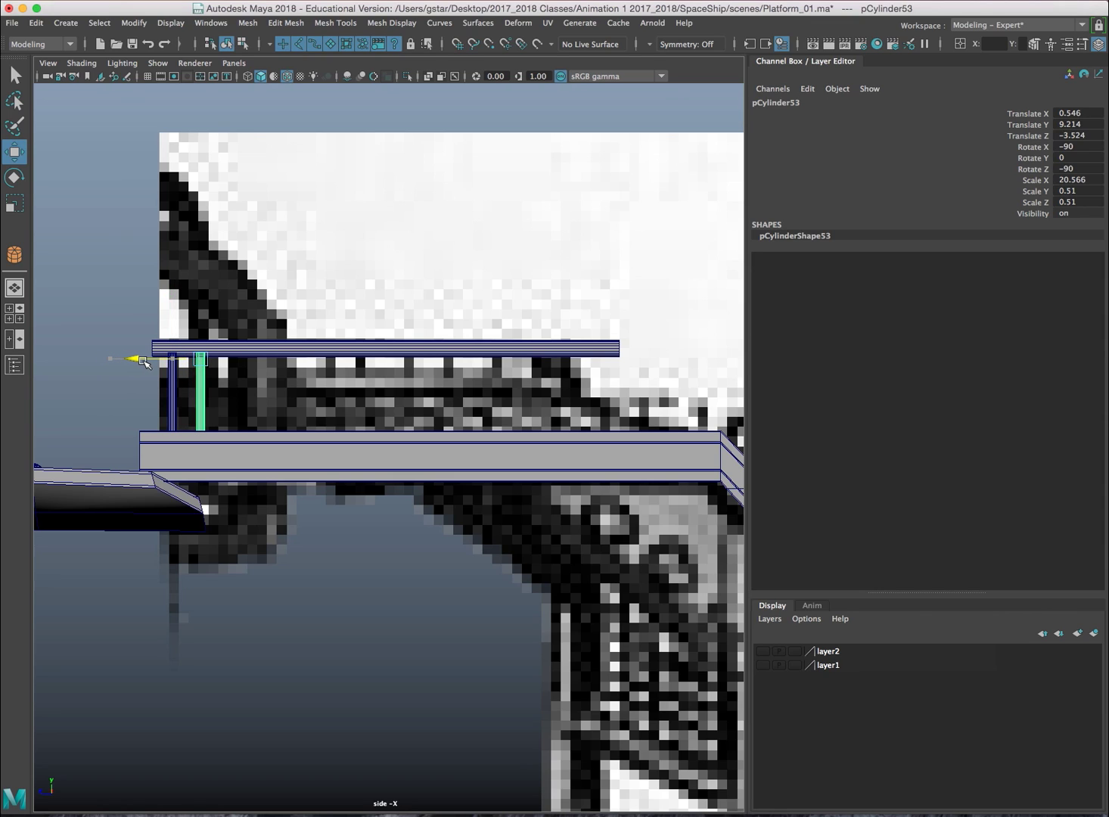
Repeat the offset duplication of the post until the evenly spaced row reaches Translate Z -5.029 near the handrail's far end
key("shift+d")
key("shift+d")
key("shift+d")
key("shift+d")
key("shift+d")
key("shift+d")
key("shift+d")
key("shift+d")
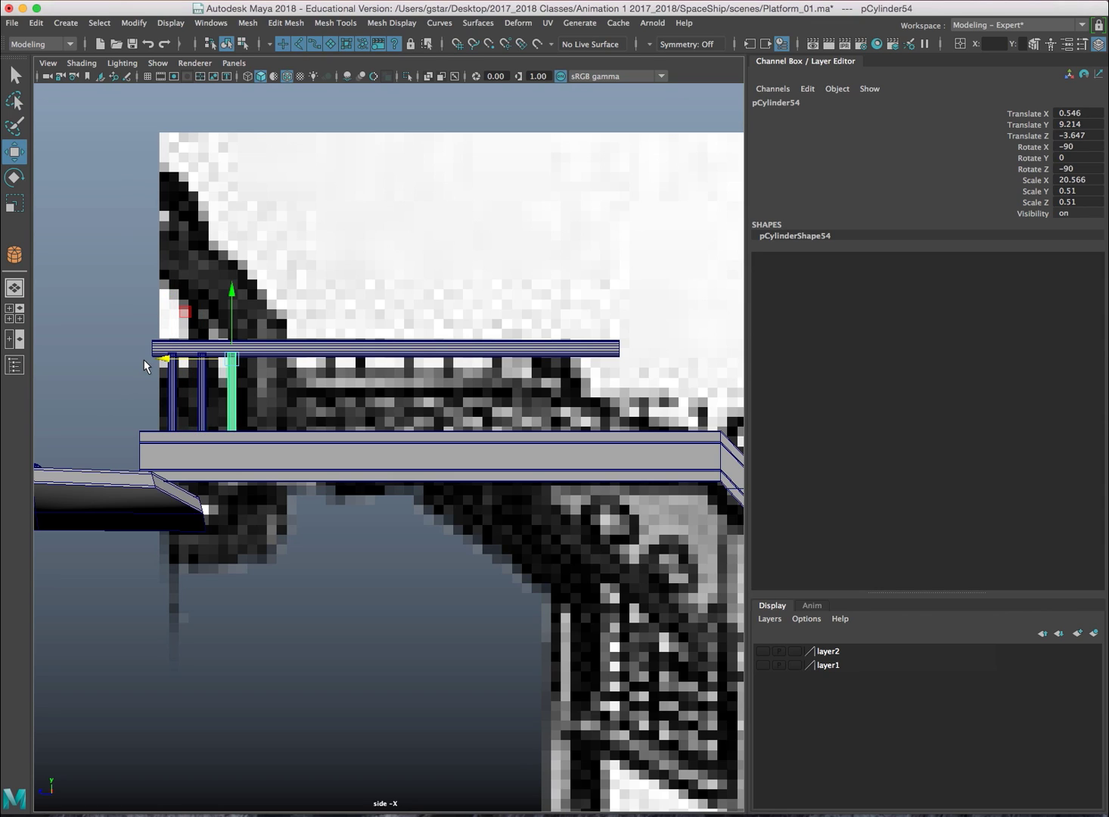
key("shift+d")
key("shift+d")
key("shift+d")
key("shift+d")
key("shift+d")
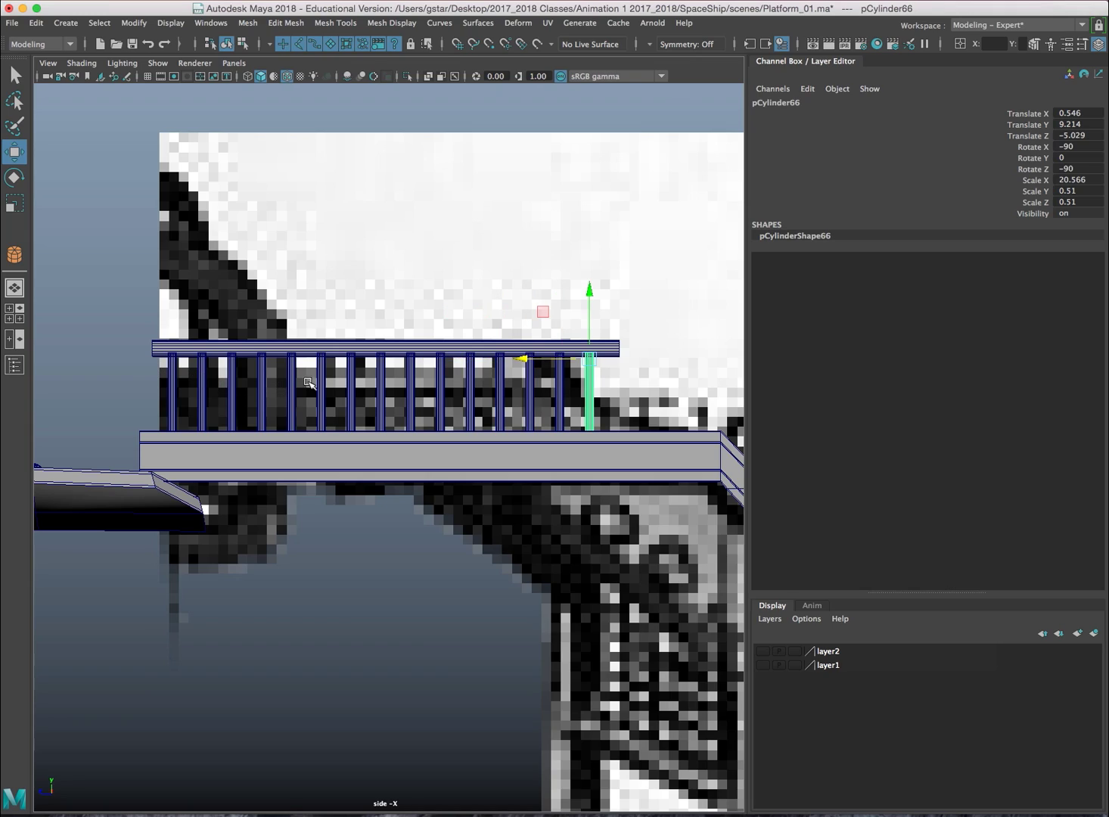
Add four more evenly spaced posts beyond the handrail's end, up to the platform's bend at Translate Z -5.489
key("space")
key("space")
scroll(494, 277, "down", 5)
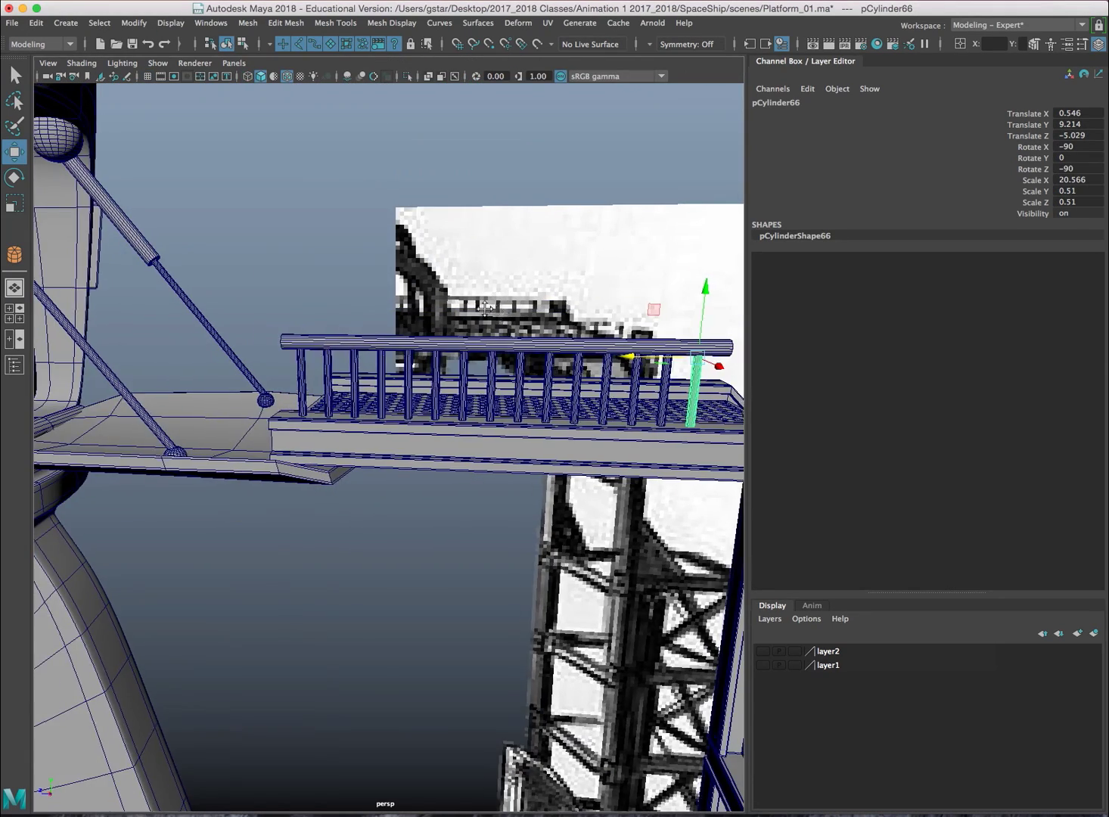
middle_click_drag(615, 341, 329, 259, "alt")
left_click_drag(389, 264, 399, 269, "alt")
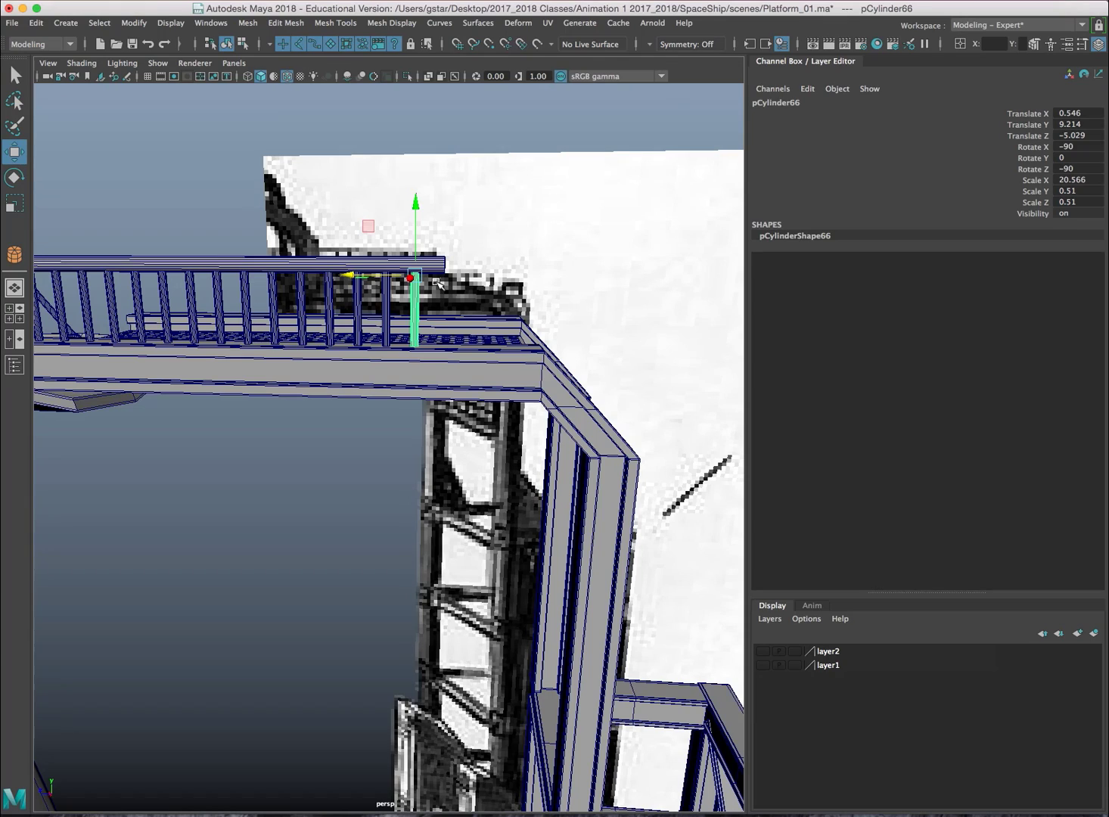
key("shift+d")
key("shift+d")
key("shift+d")
key("shift+d")
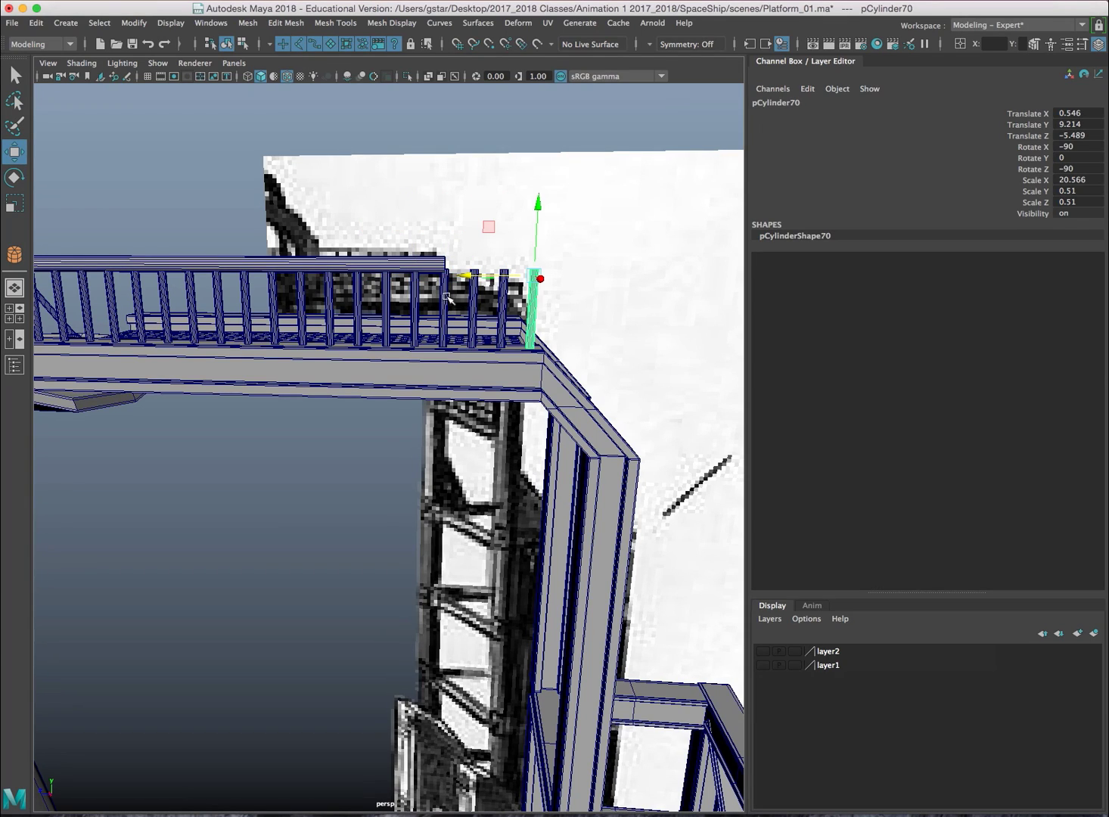
Extend the end vertices of the side handrail over the last post and return to object mode
left_click(415, 263)
right_click_drag(340, 257, 382, 225)
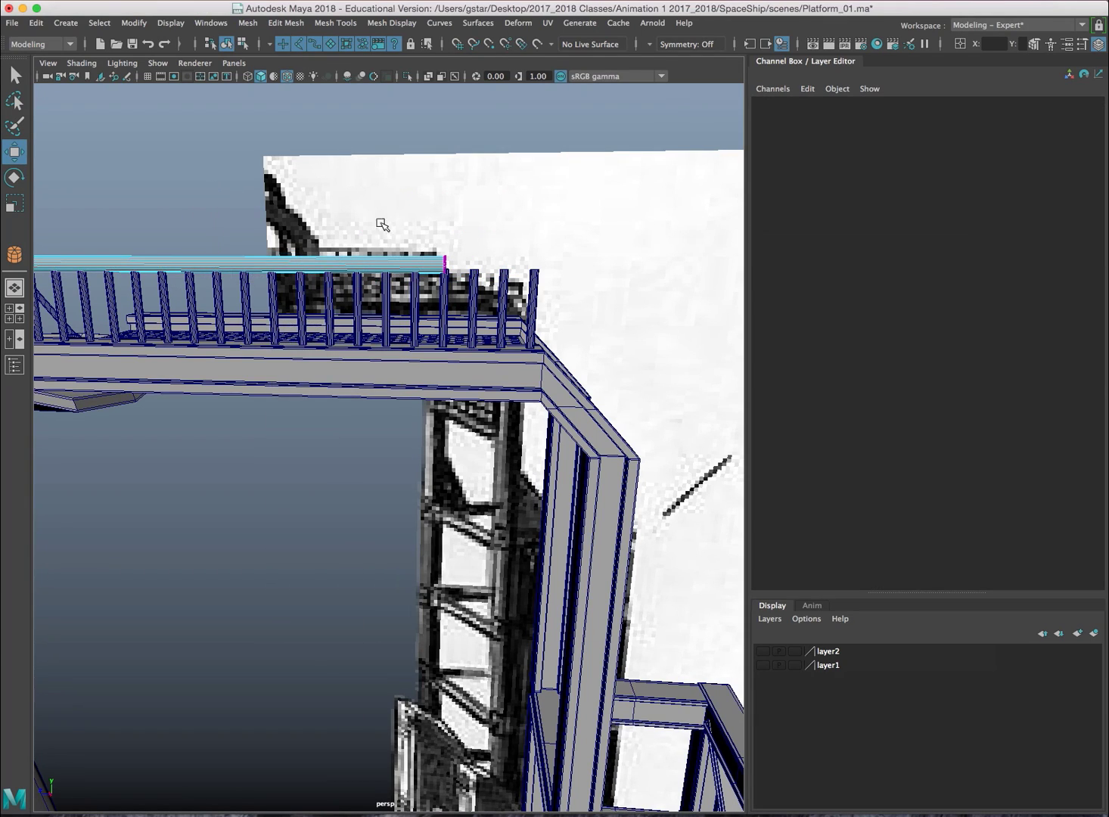
left_click_drag(436, 257, 497, 265)
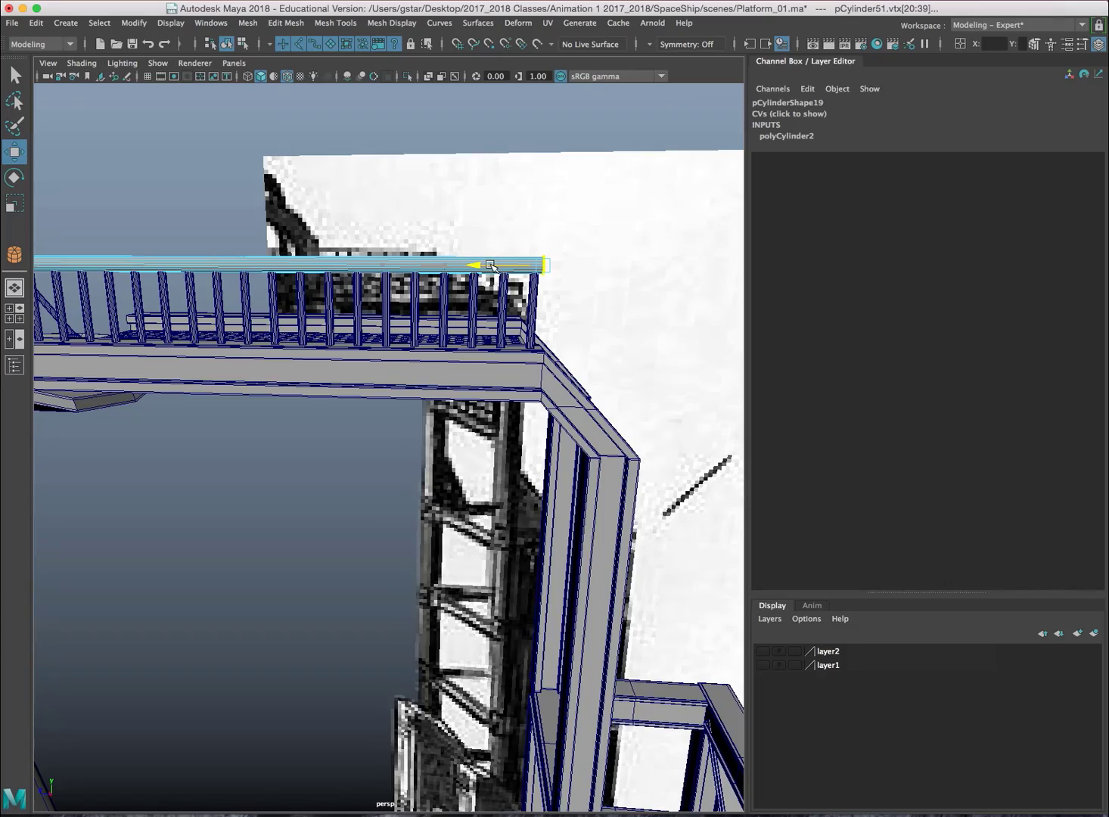
right_click_drag(441, 265, 483, 244)
left_click_drag(471, 260, 384, 264, "alt")
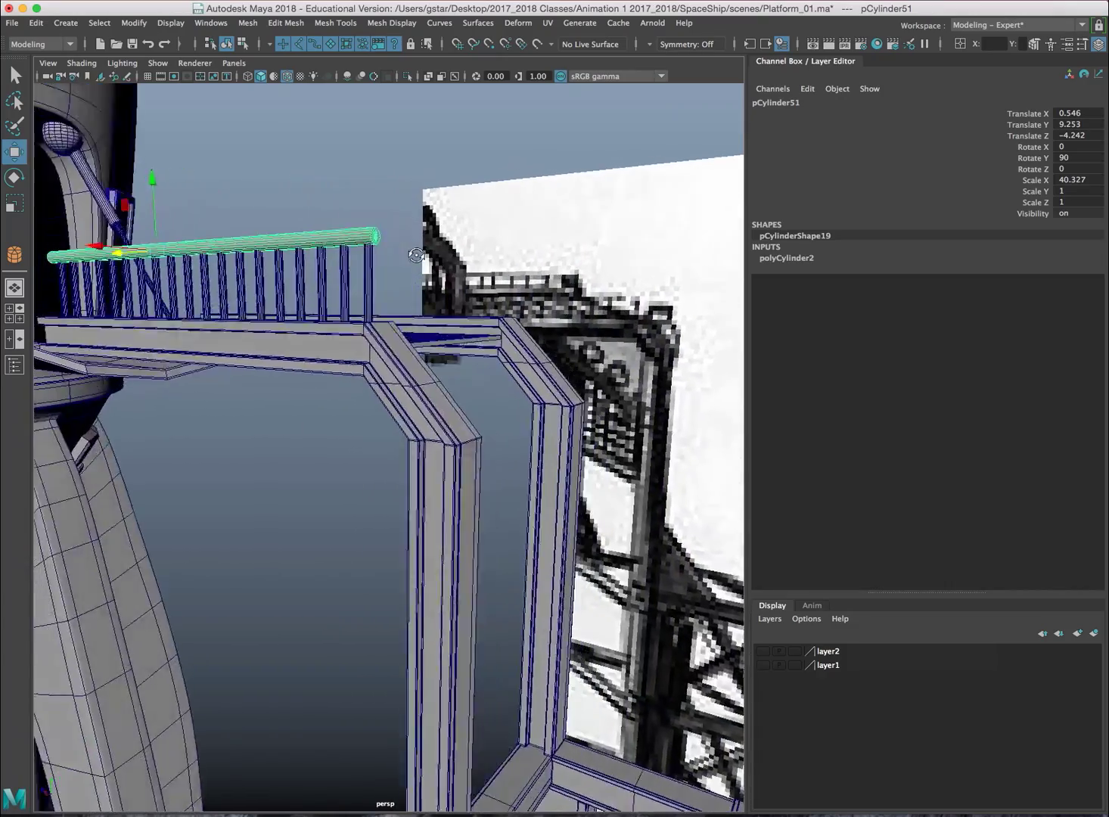
middle_click_drag(384, 265, 571, 233, "alt")
left_click_drag(397, 251, 483, 237, "alt")
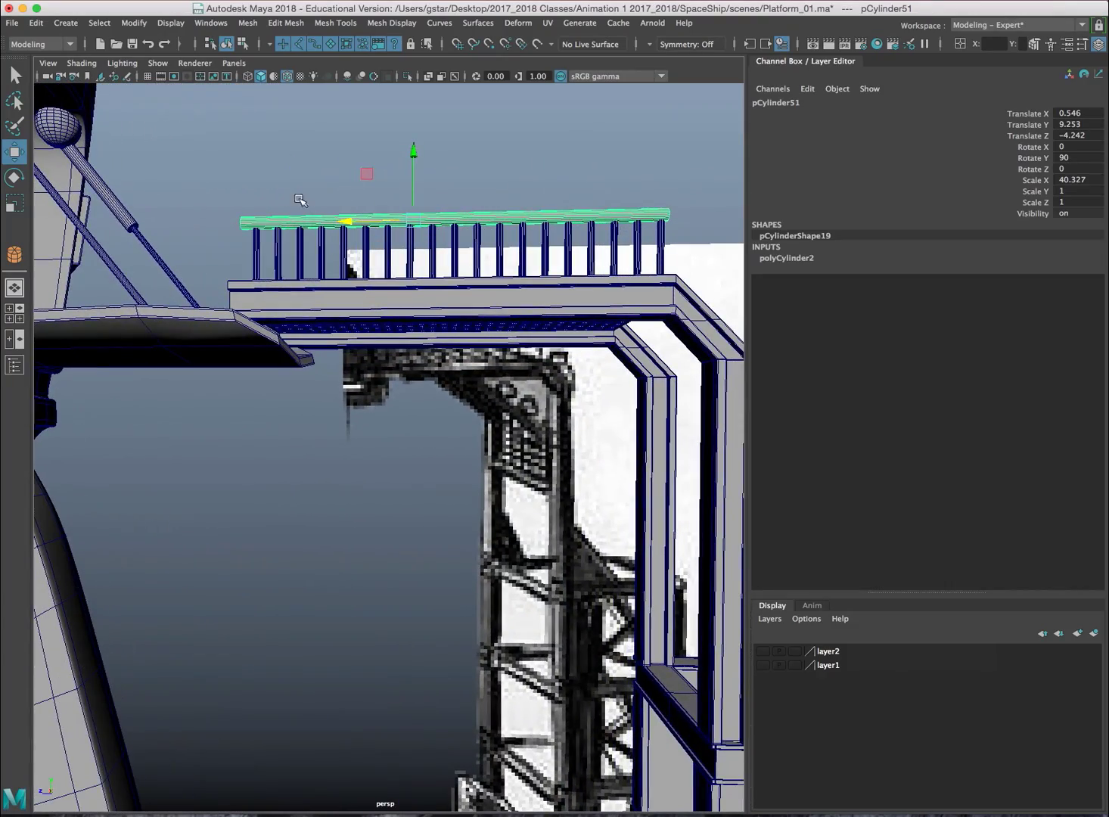
Delete the history of the handrail and all its posts and freeze their transformations
left_click_drag(216, 181, 555, 283)
left_click(37, 23)
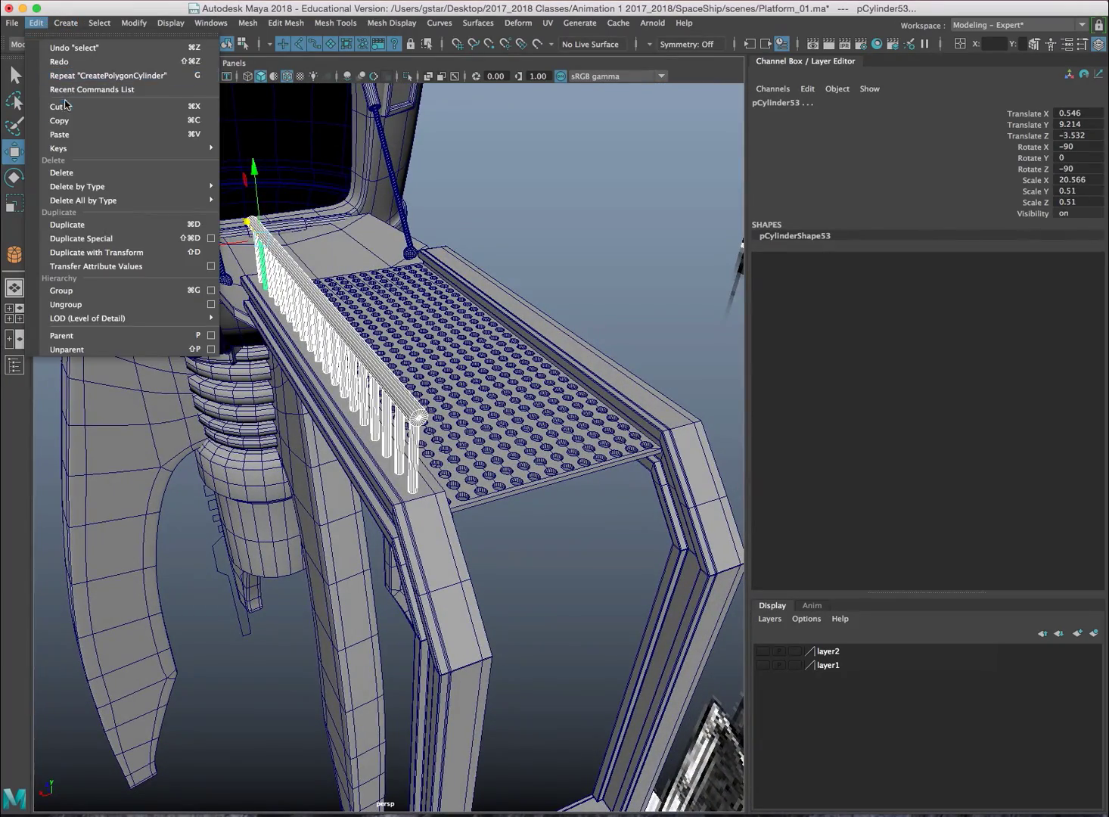
mouse_move(181, 187)
left_click(257, 199)
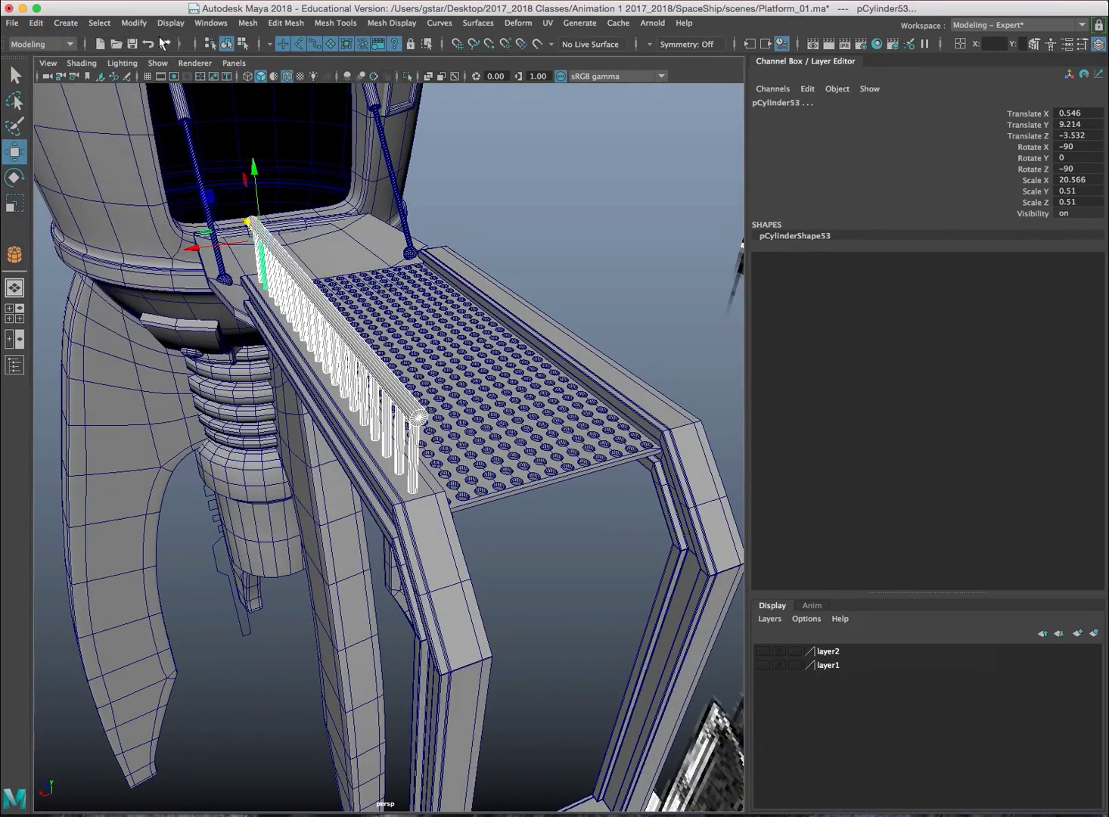
left_click(134, 23)
left_click(155, 87)
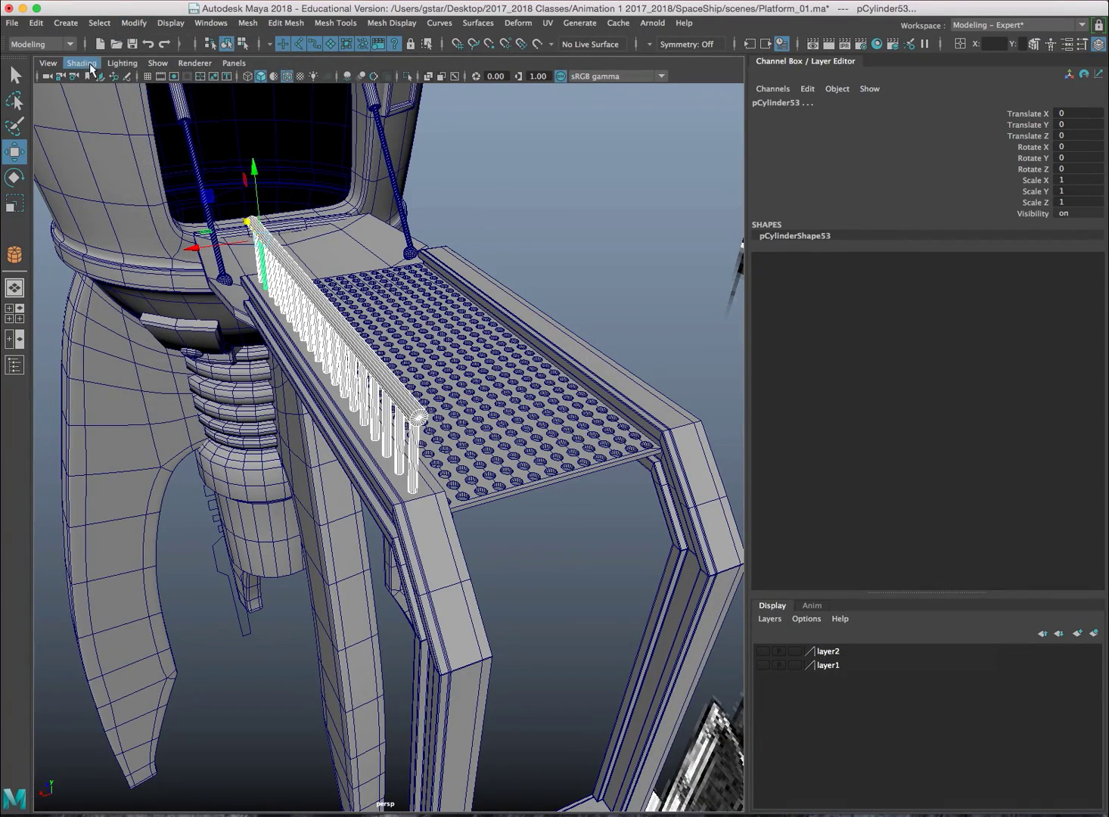
Group the handrail with its posts and save the scene
left_click_drag(354, 202, 320, 204, "alt")
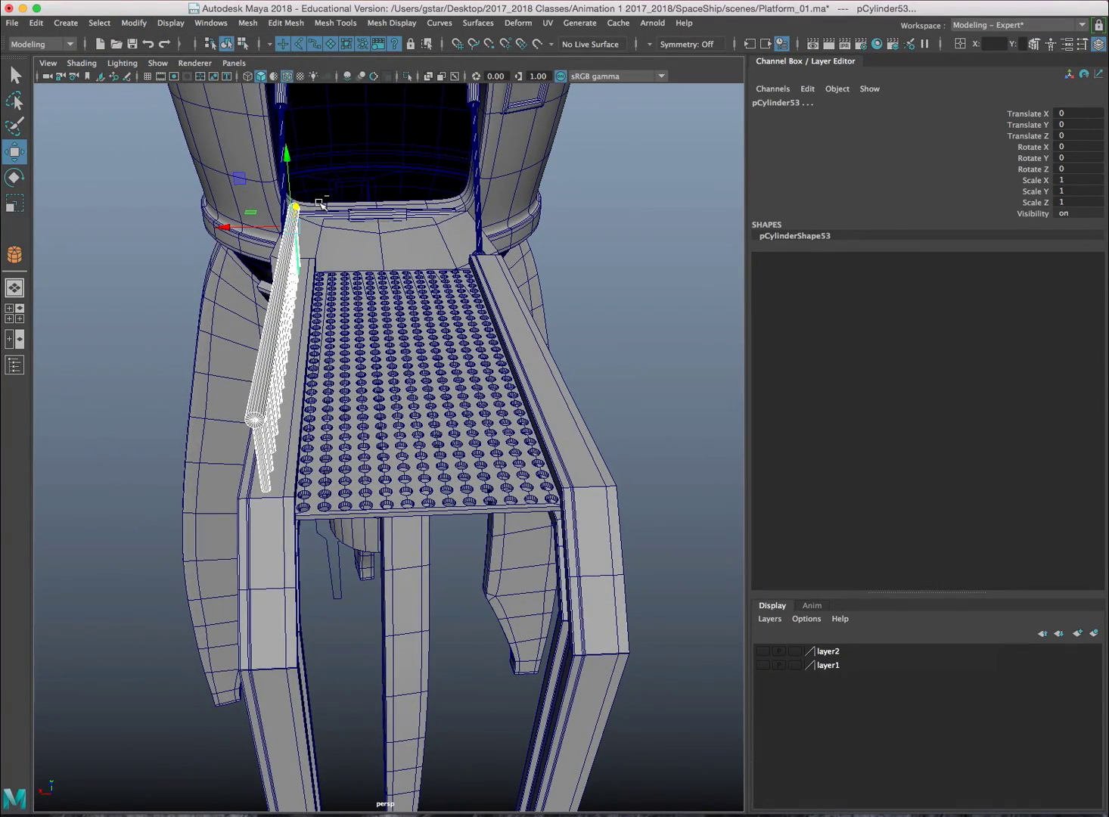
key("ctrl+g")
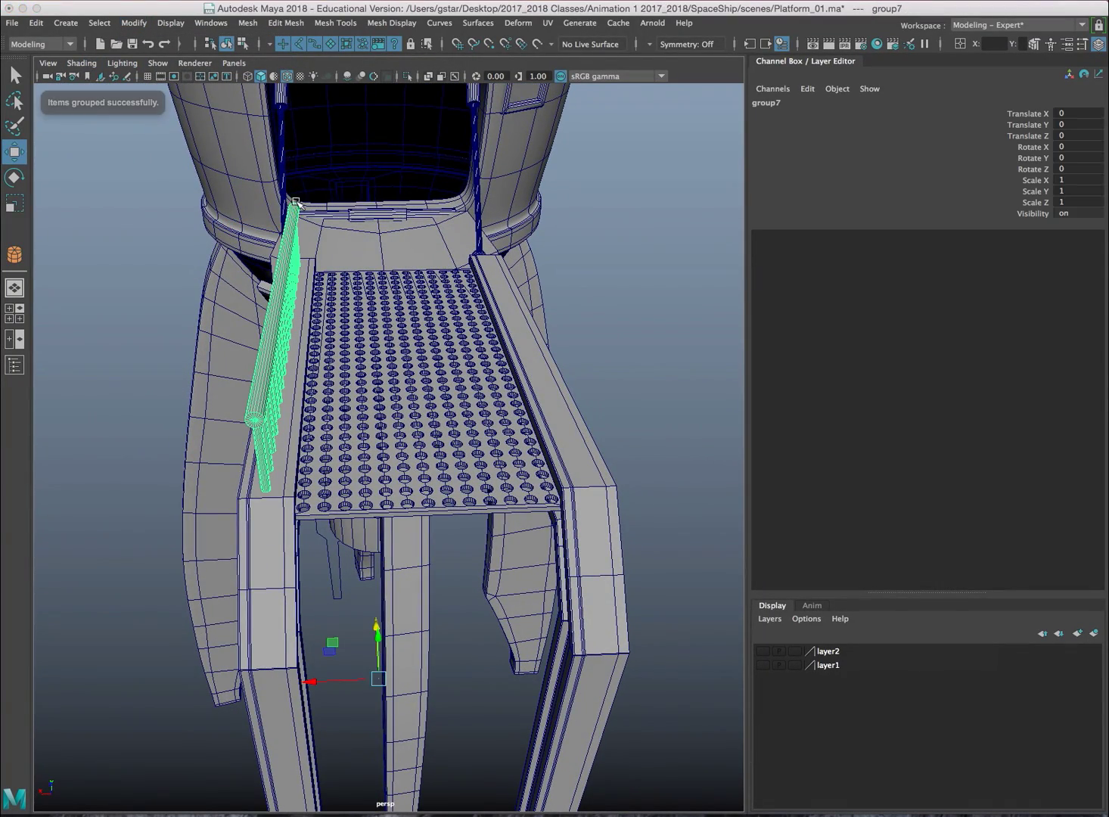
left_click(132, 44)
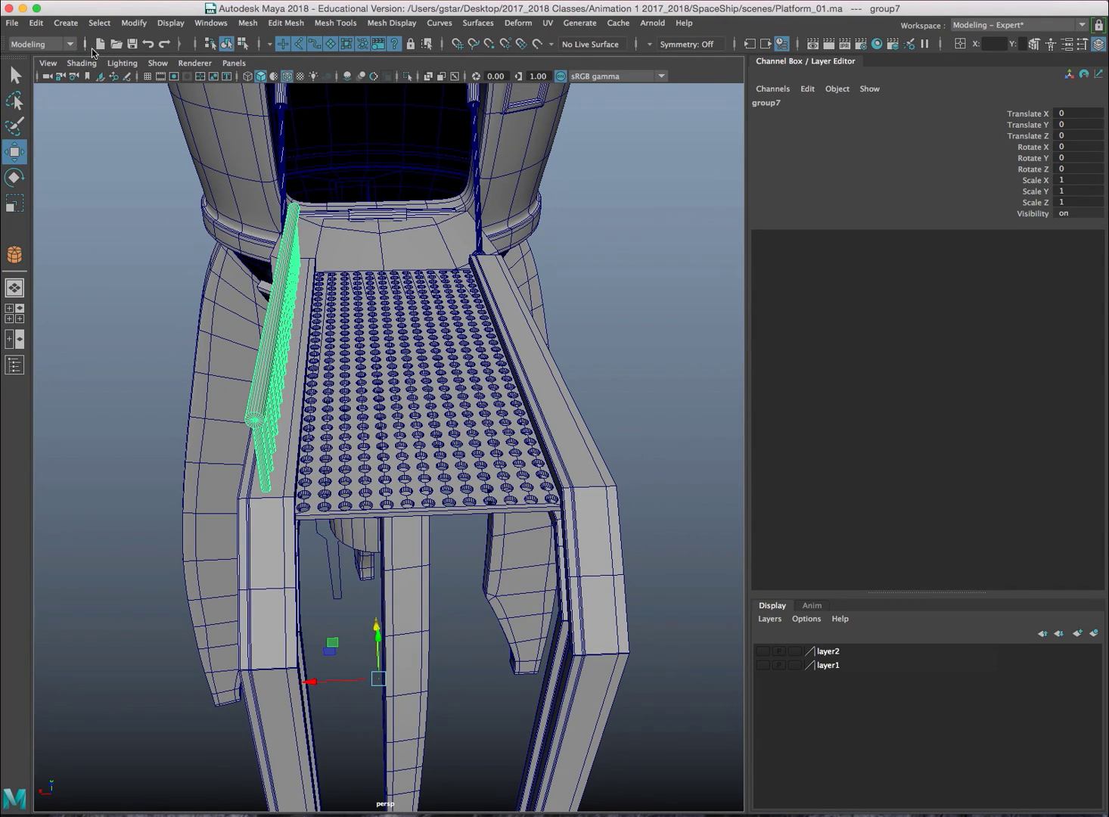
Rename the railing group L_HandRail and center its pivot
double_click(787, 102)
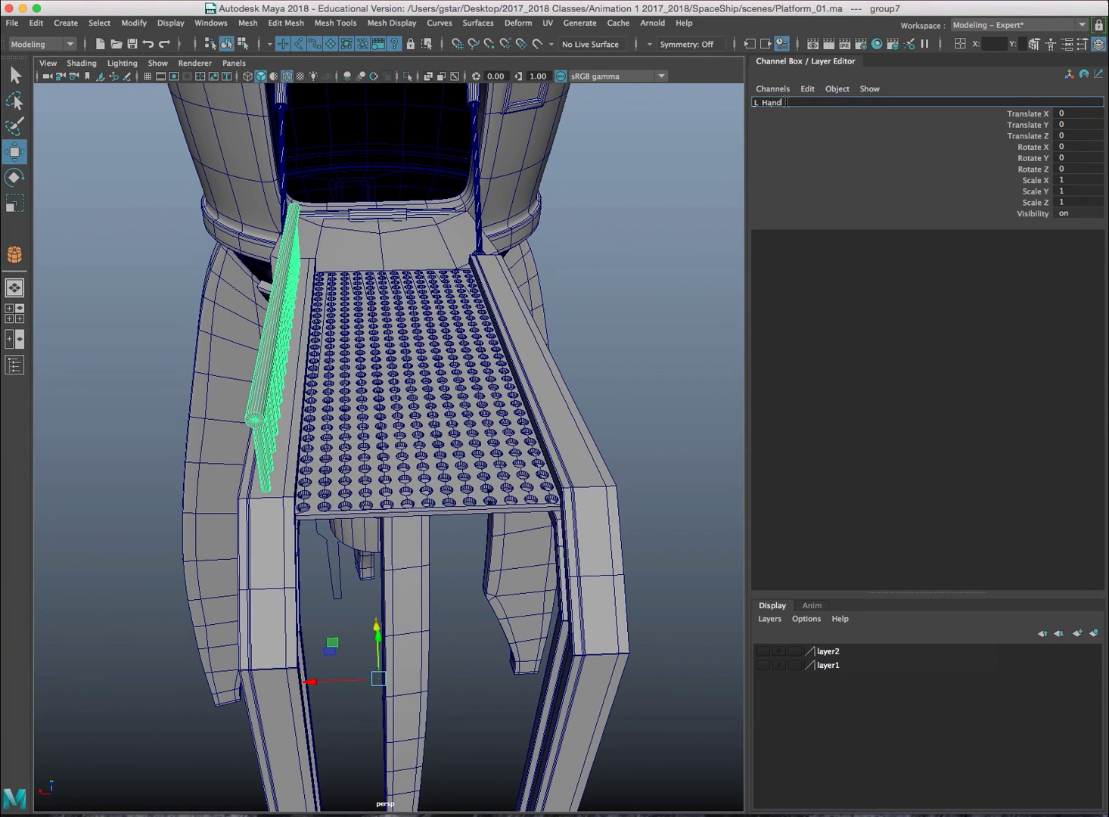
key("Return")
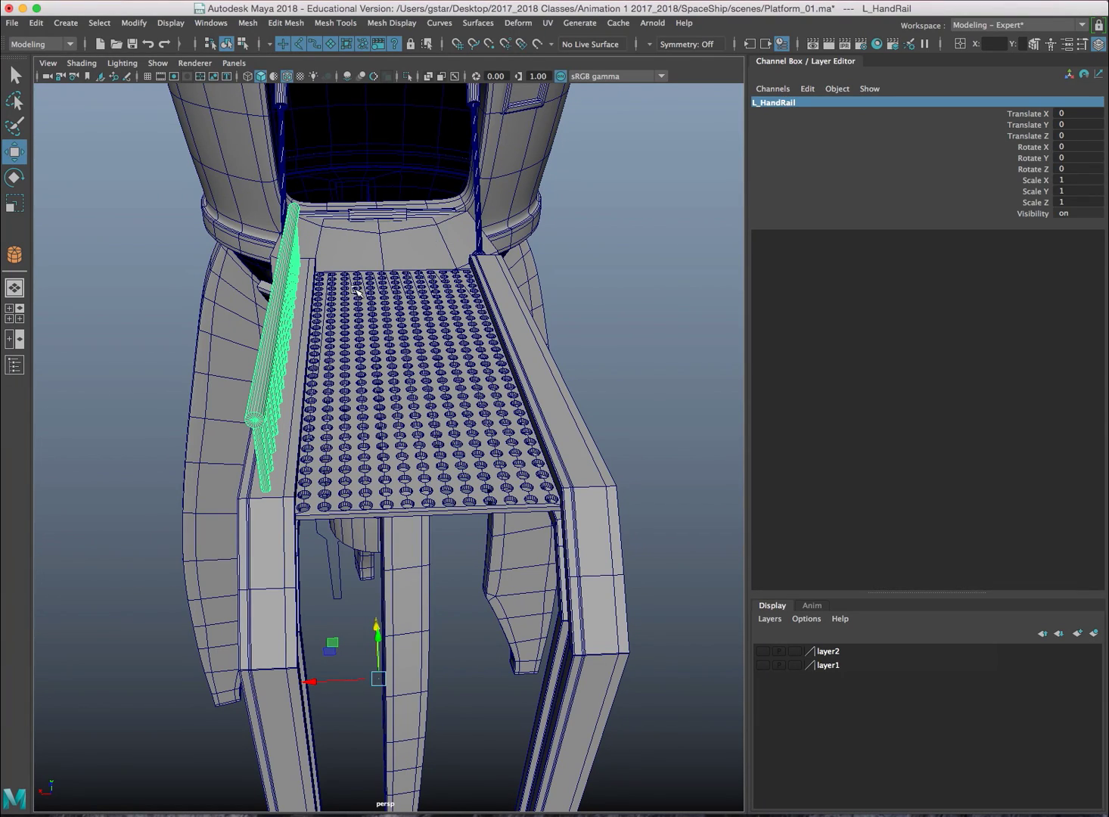
left_click(134, 23)
left_click(161, 119)
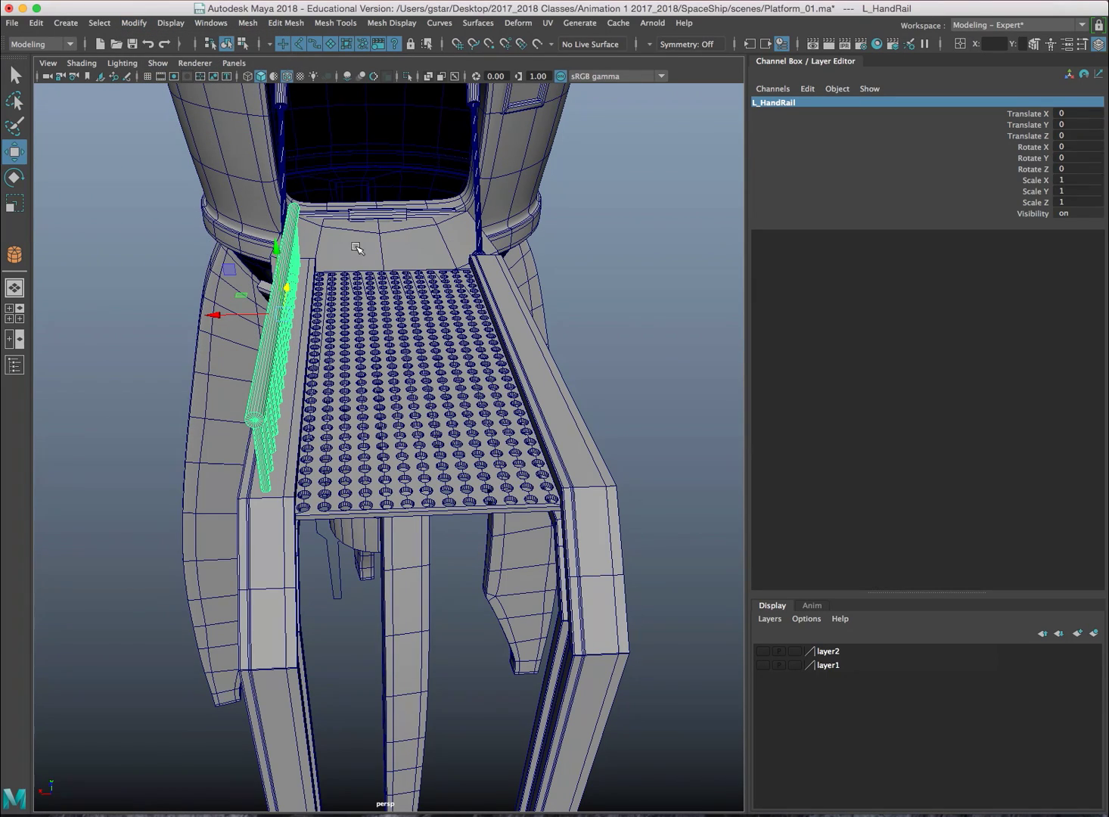
Duplicate the railing group onto the platform's opposite side at about Translate X -1.136 and name the copy R_HandRail
key("ctrl+d")
left_click_drag(228, 309, 460, 294)
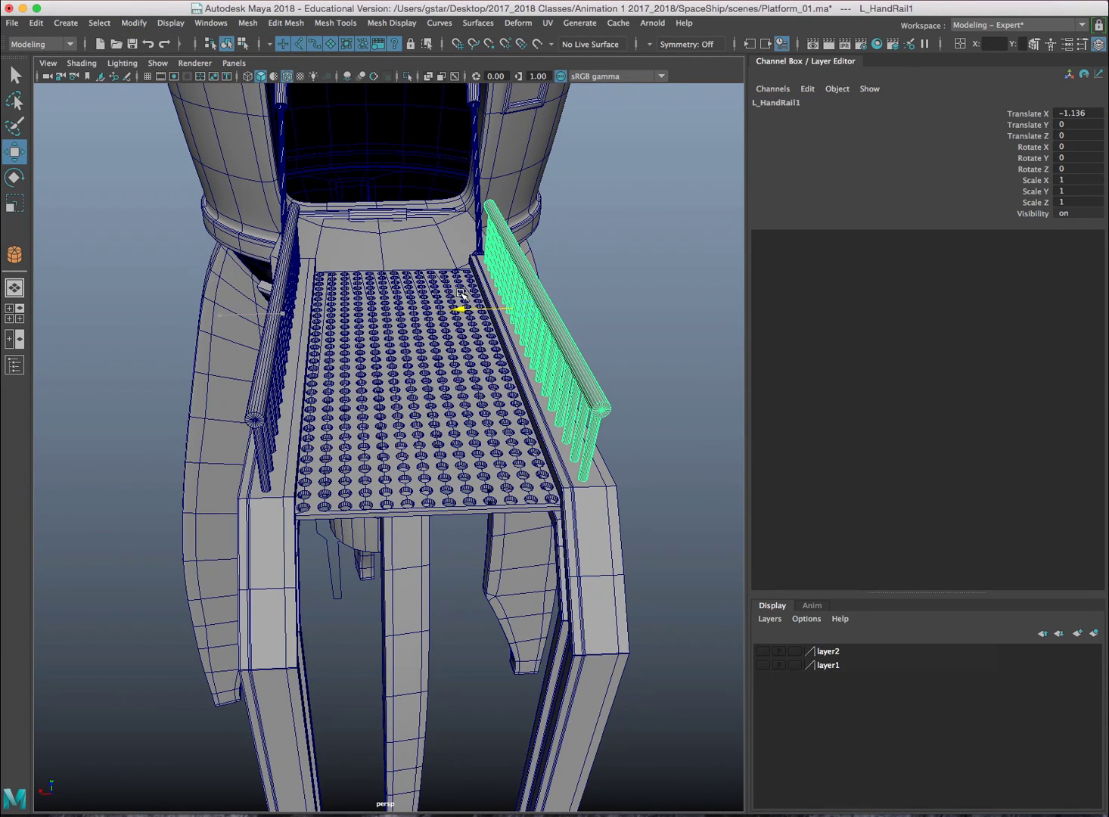
double_click(765, 104)
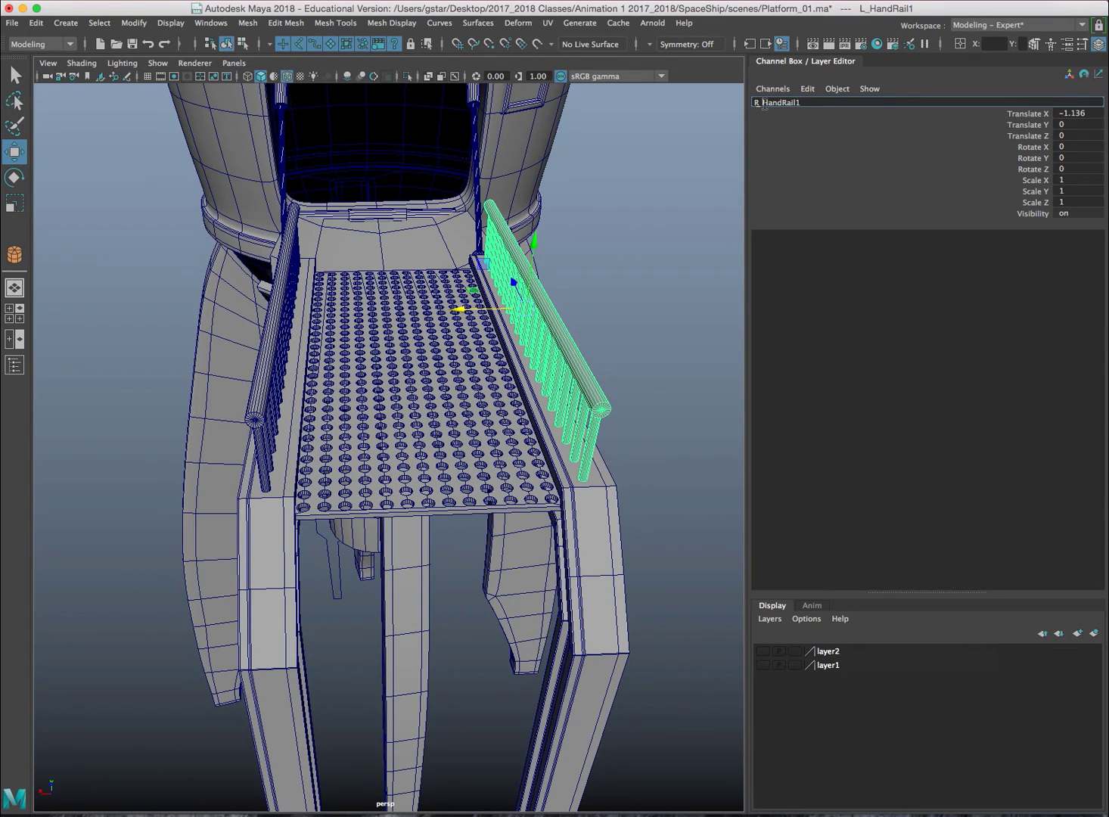
key("Return")
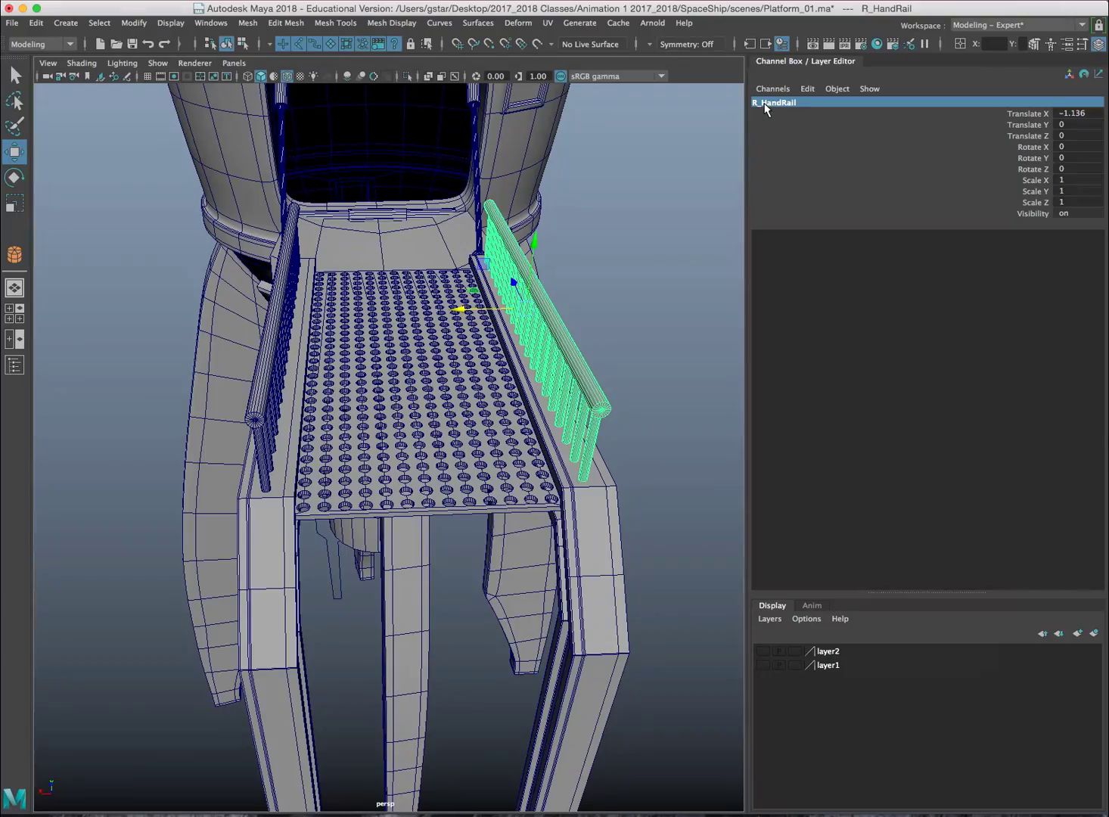
Examine the area beneath the platform's bend and the support columns against the reference sketch, in perspective and side view
mouse_move(579, 269)
left_mouse_down("alt")
mouse_move(576, 287)
mouse_move(593, 269)
left_mouse_up("alt")
right_click_drag(592, 269, 94, 344, "alt")
left_click_drag(469, 363, 475, 291, "alt")
left_click(567, 316)
right_click_drag(396, 395, 469, 332, "alt")
middle_click_drag(469, 333, 433, 261, "alt")
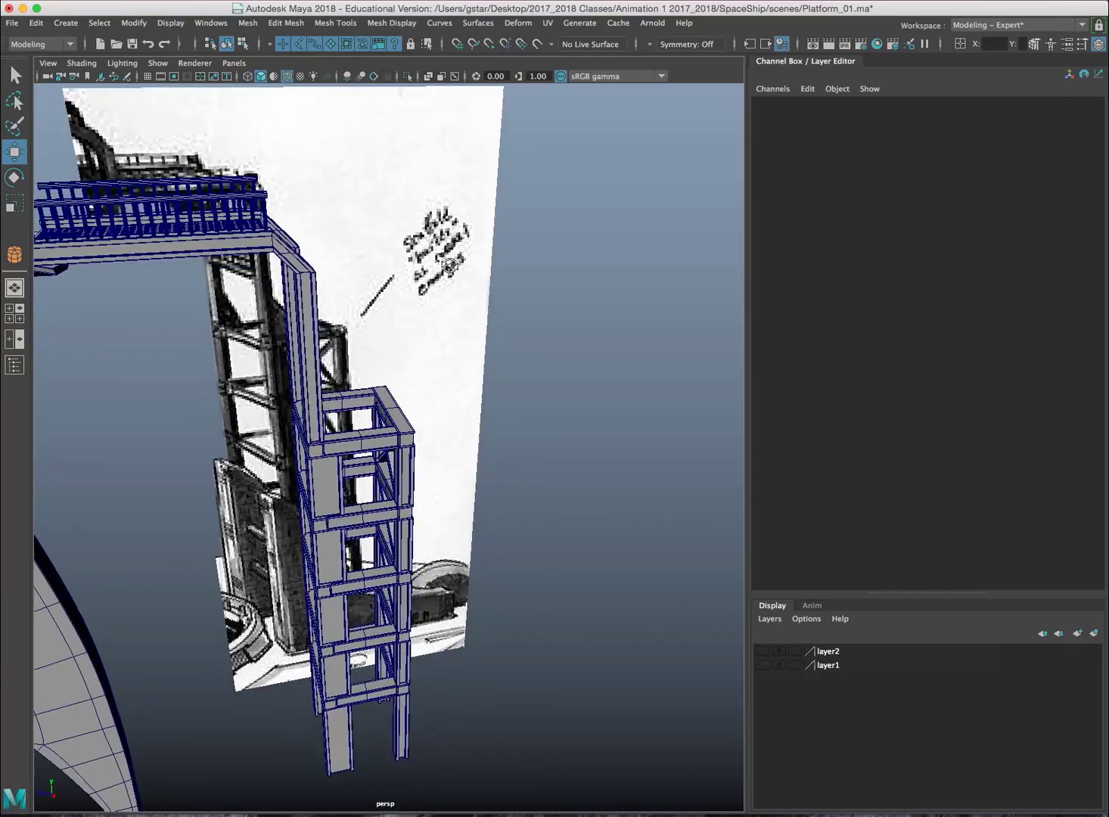
left_click_drag(451, 265, 409, 269, "alt")
middle_click_drag(410, 270, 555, 394, "alt")
scroll(555, 394, "up", 5)
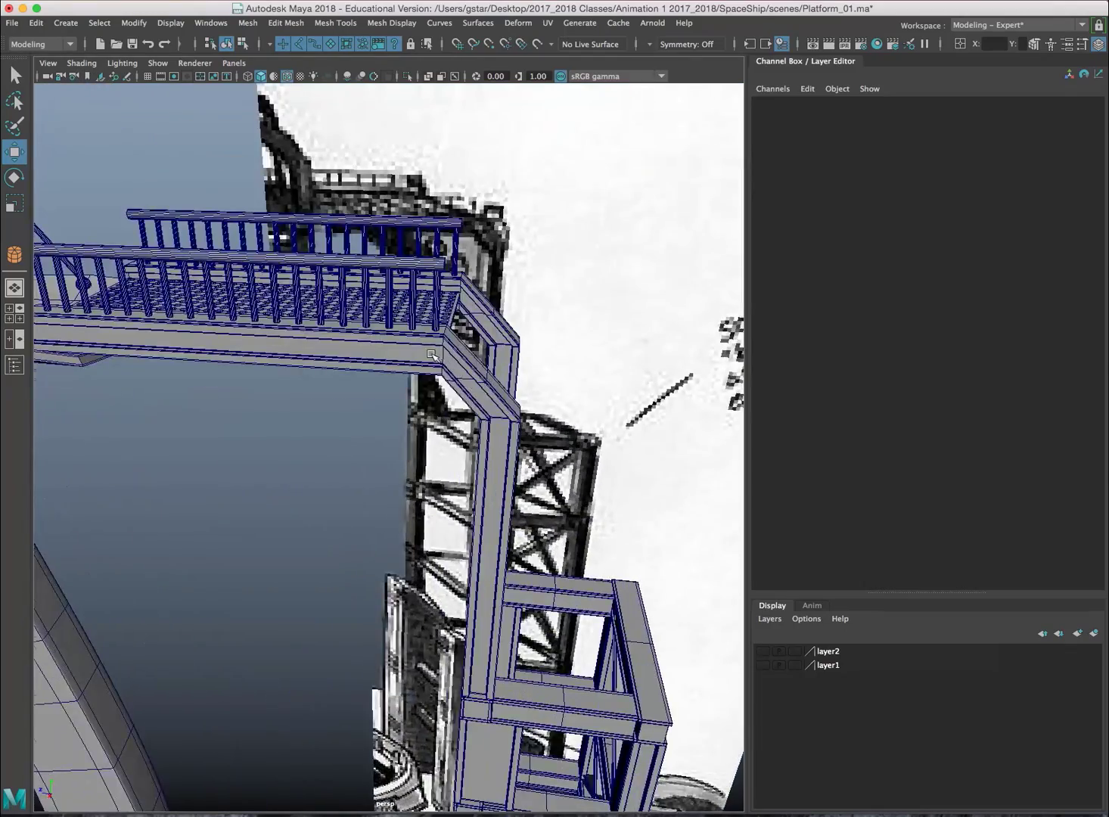
mouse_move(434, 355)
left_mouse_down("alt")
mouse_move(408, 403)
mouse_move(434, 375)
left_mouse_up("alt")
left_click(406, 409)
key("space")
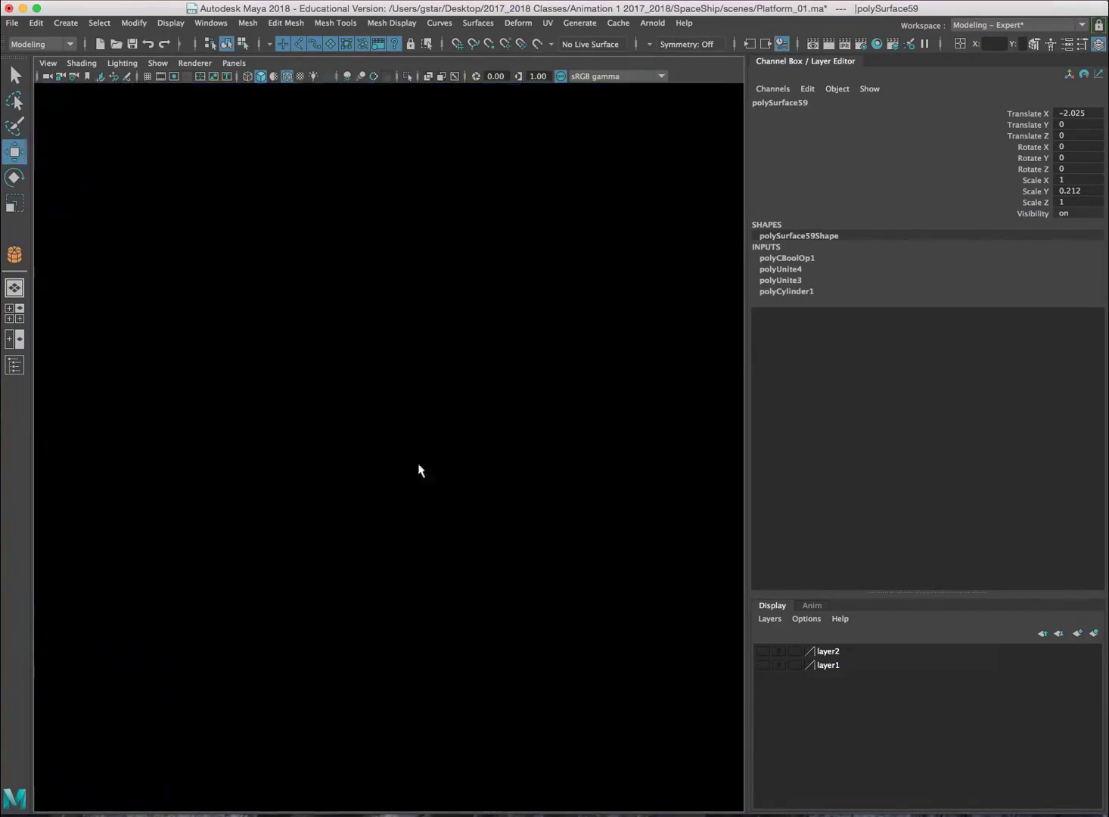
key("space")
scroll(529, 534, "up", 4)
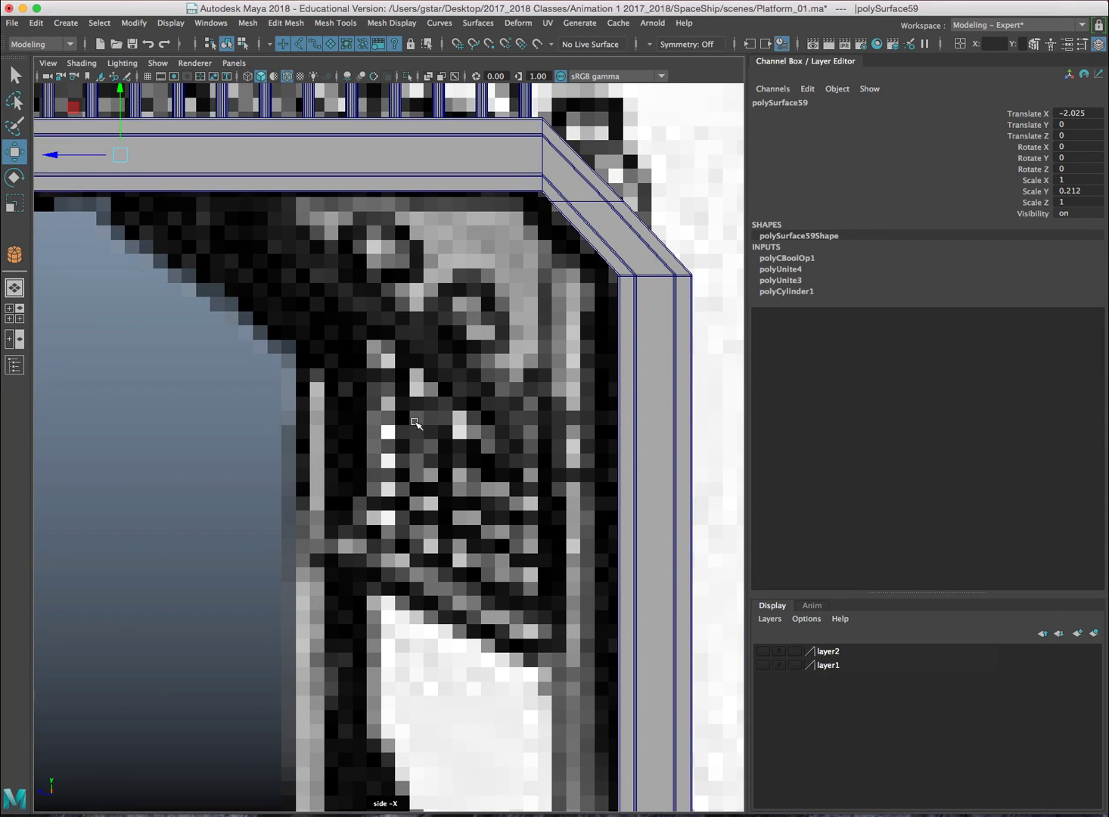
scroll(415, 422, "down", 5)
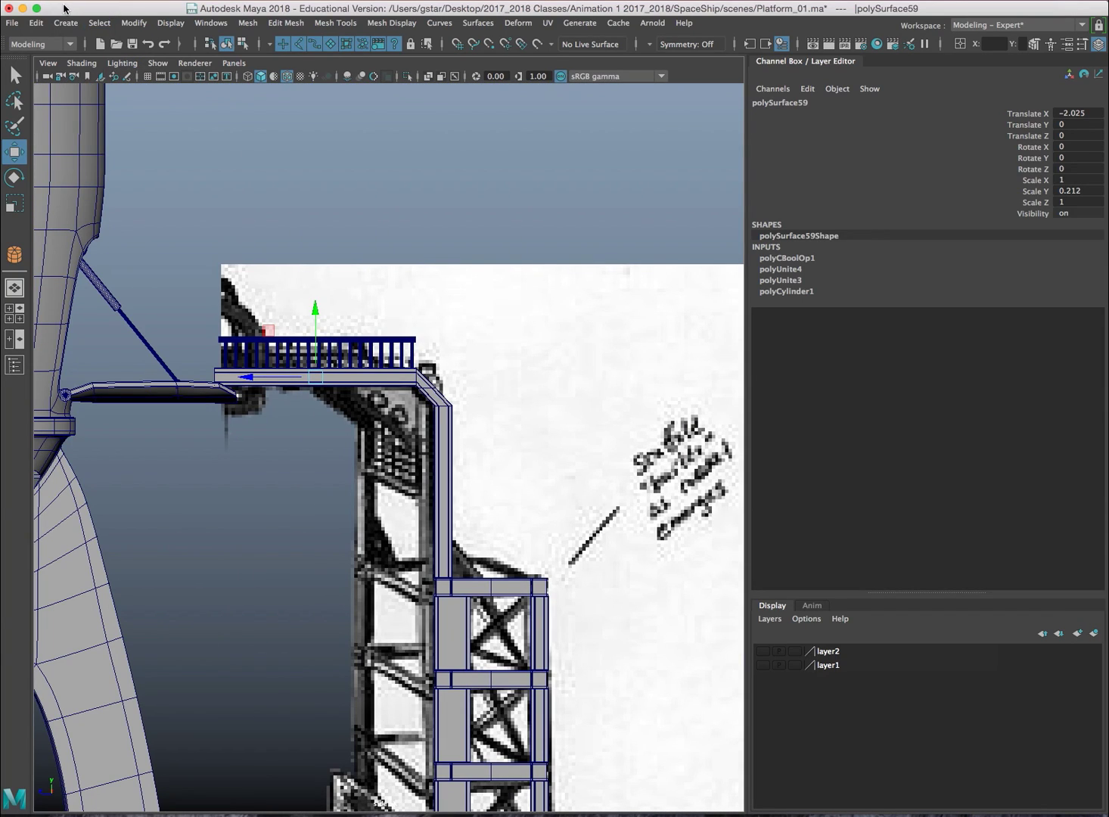
Create a polygon cube about 0.933 units per side just below the platform in the side view
left_click(65, 25)
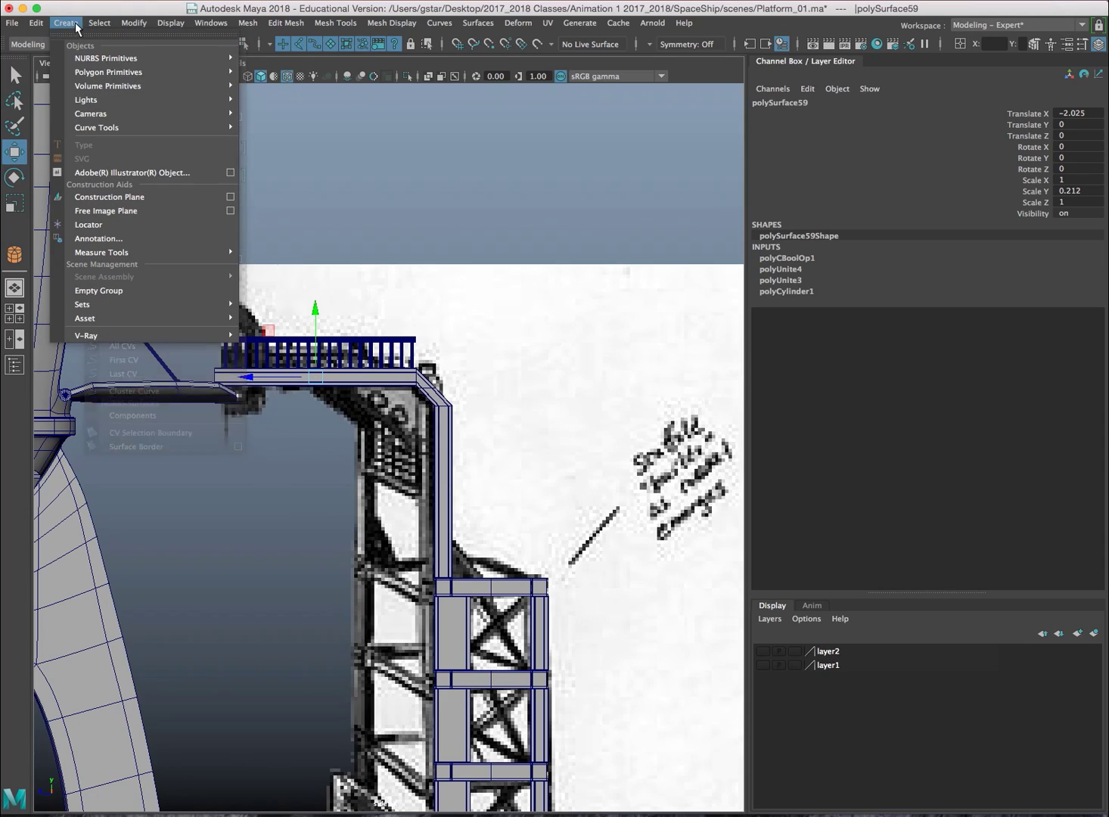
mouse_move(84, 64)
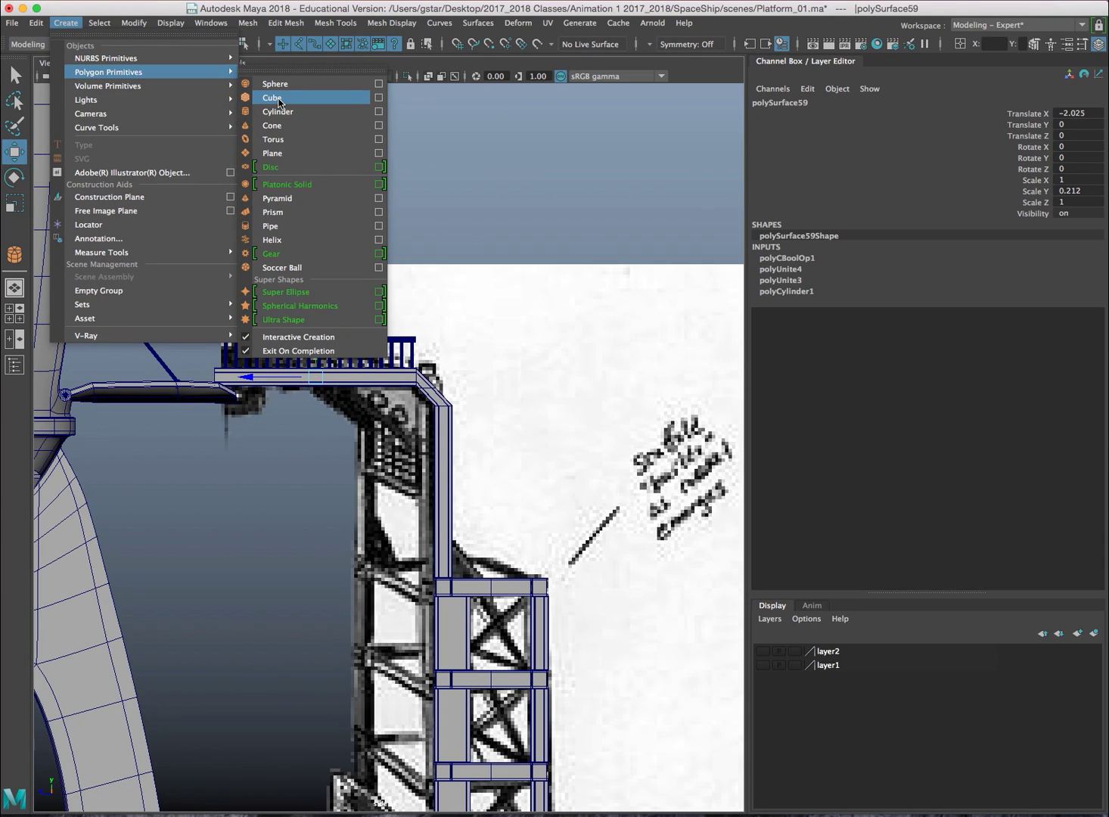
left_click(278, 99)
middle_click_drag(338, 379, 322, 348, "alt")
scroll(322, 348, "up", 4)
key("space")
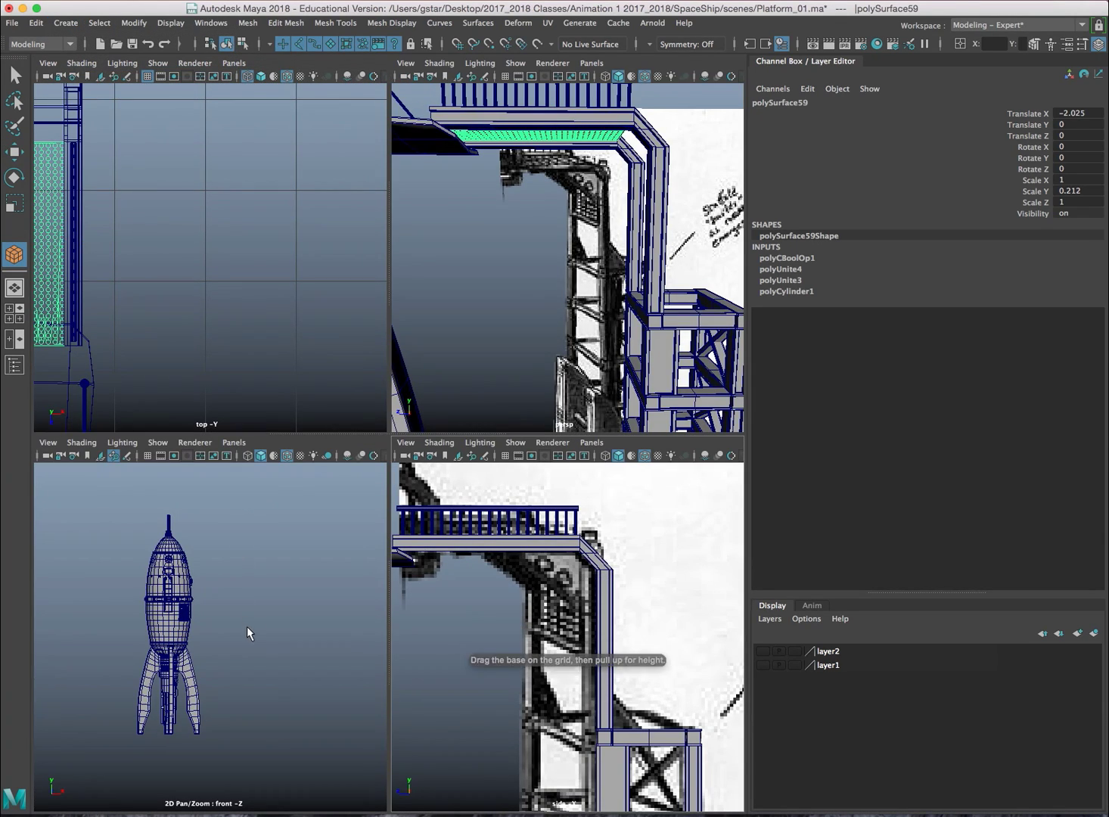
key("space")
scroll(304, 479, "down", 1)
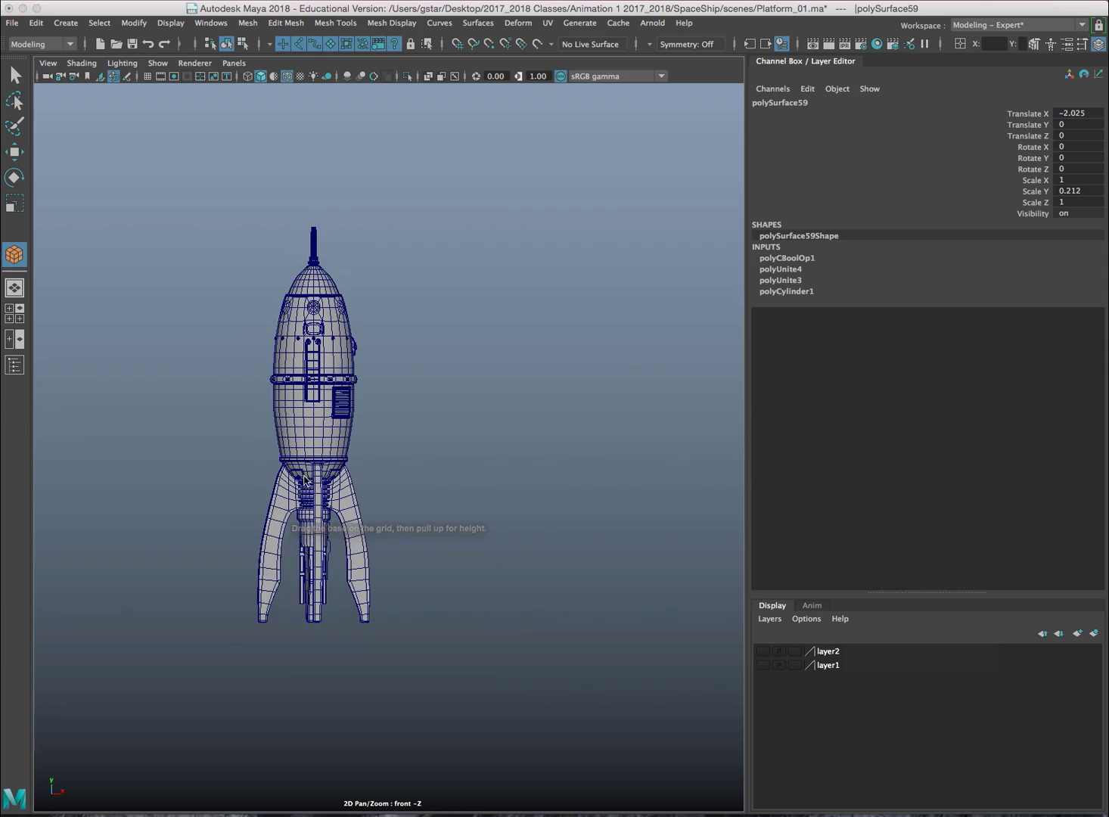
key("4")
scroll(351, 395, "up", 6)
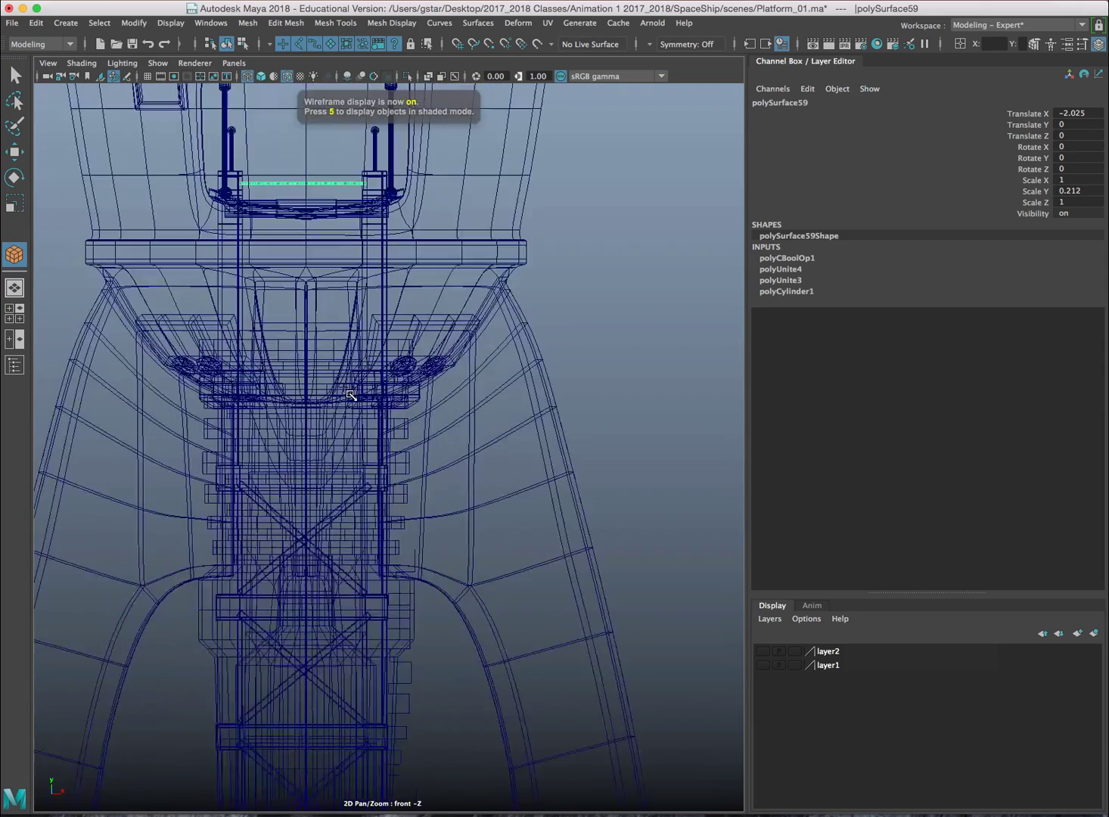
scroll(350, 394, "up", 2)
key("space")
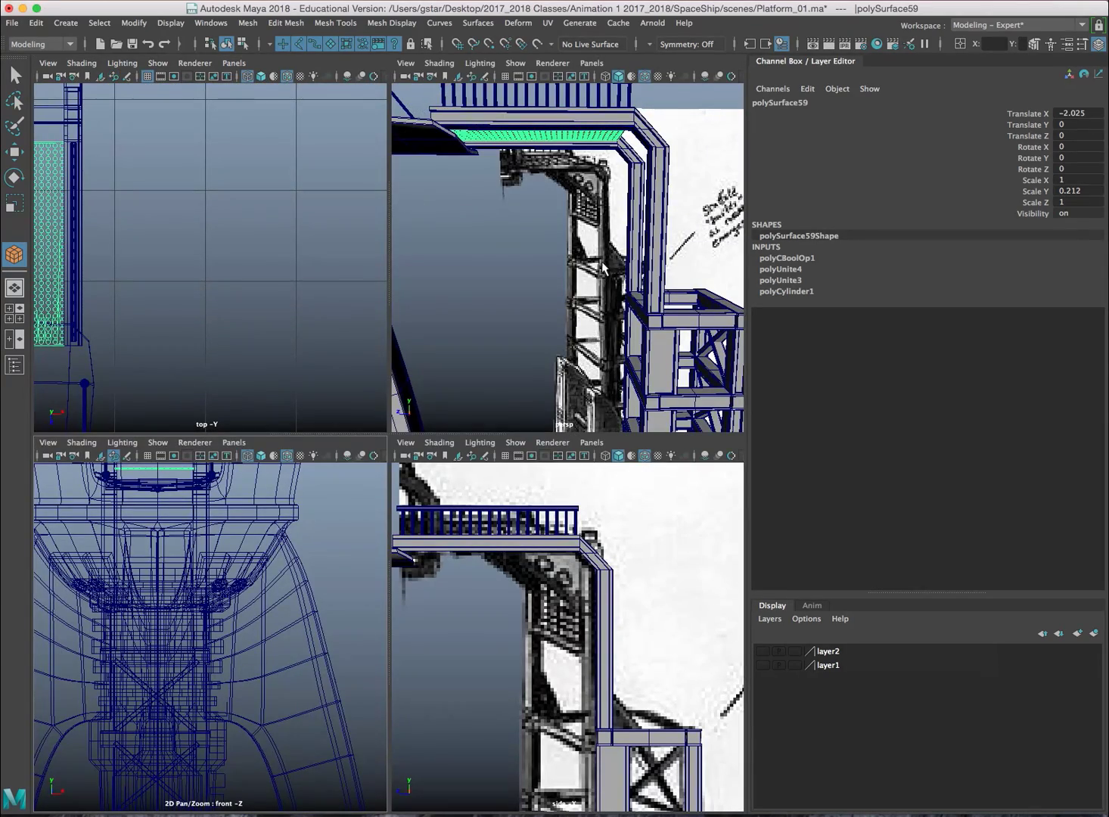
key("space")
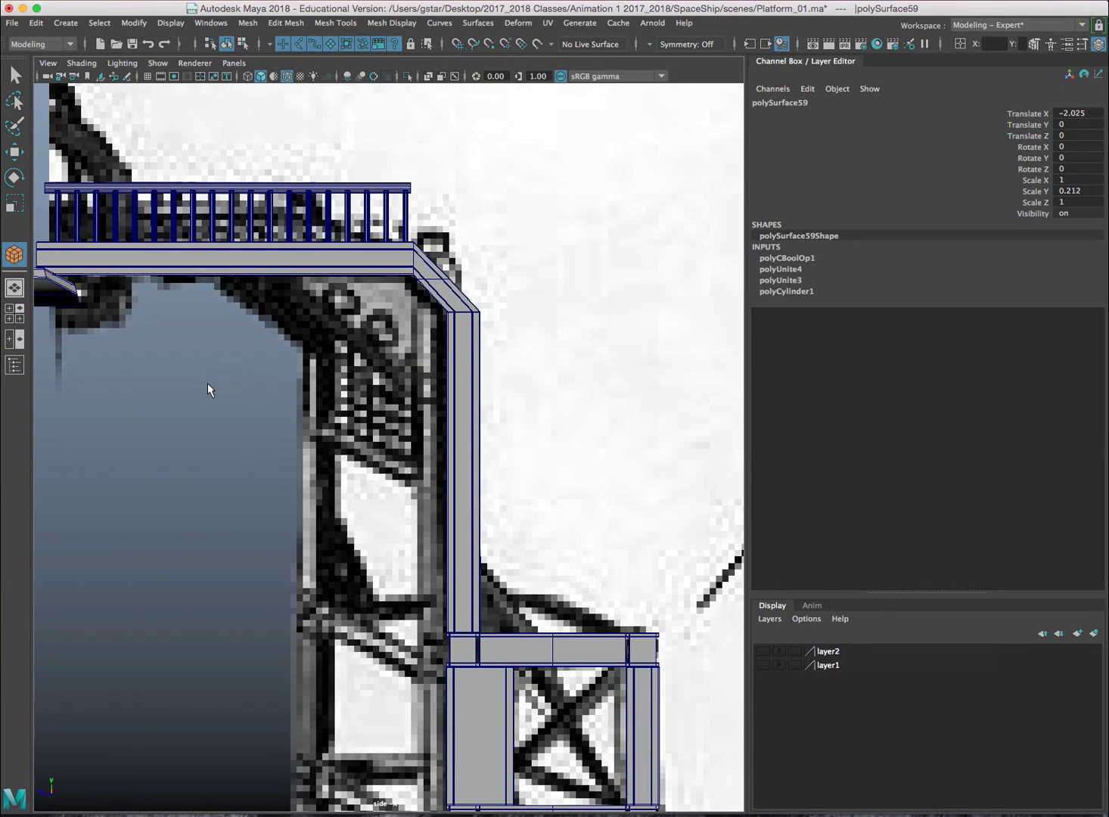
left_click_drag(202, 355, 260, 433)
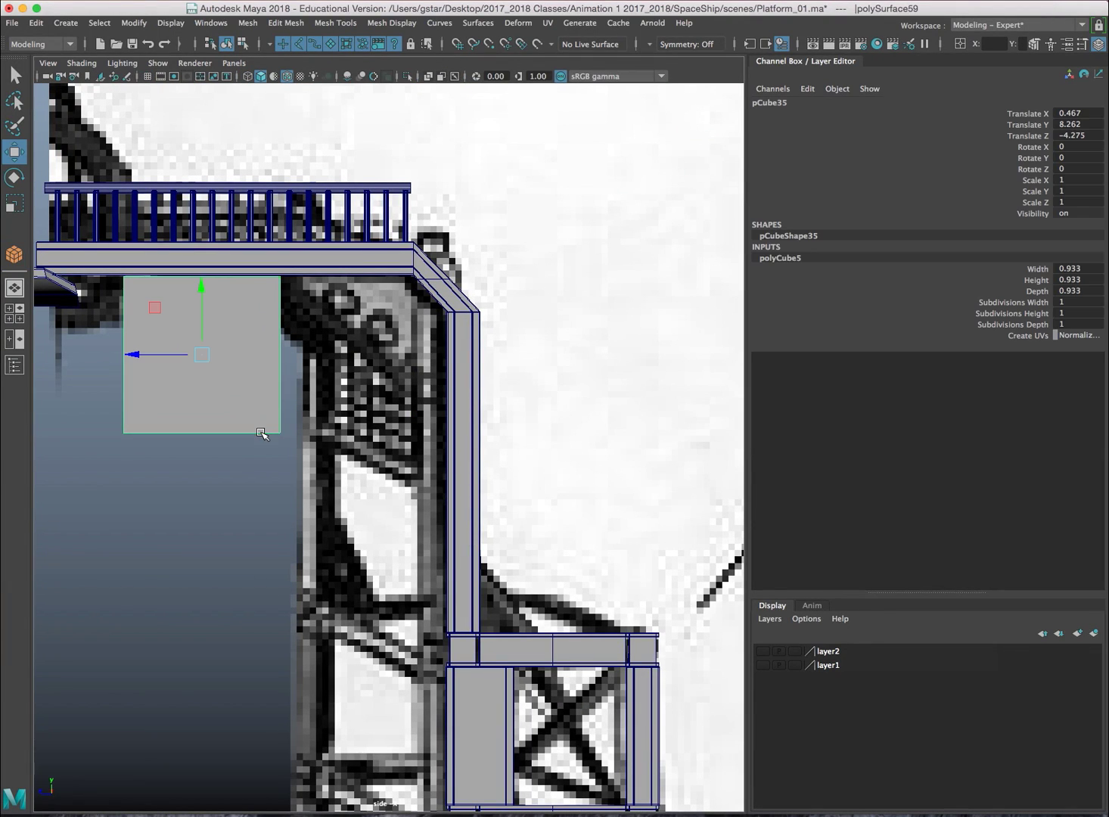
Move the cube between the two upright columns below the bend, to about Translate Y 7.82 and Translate Z -5.597
left_click_drag(202, 356, 337, 428)
key("space")
key("space")
left_click_drag(580, 285, 372, 383, "alt")
left_click_drag(372, 383, 333, 399, "alt")
Flatten the cube into a panel at about Scale Z 0.104 and position it between the columns at about Translate X -0.063, Z -5.822
key("r")
scroll(325, 424, "up", 5)
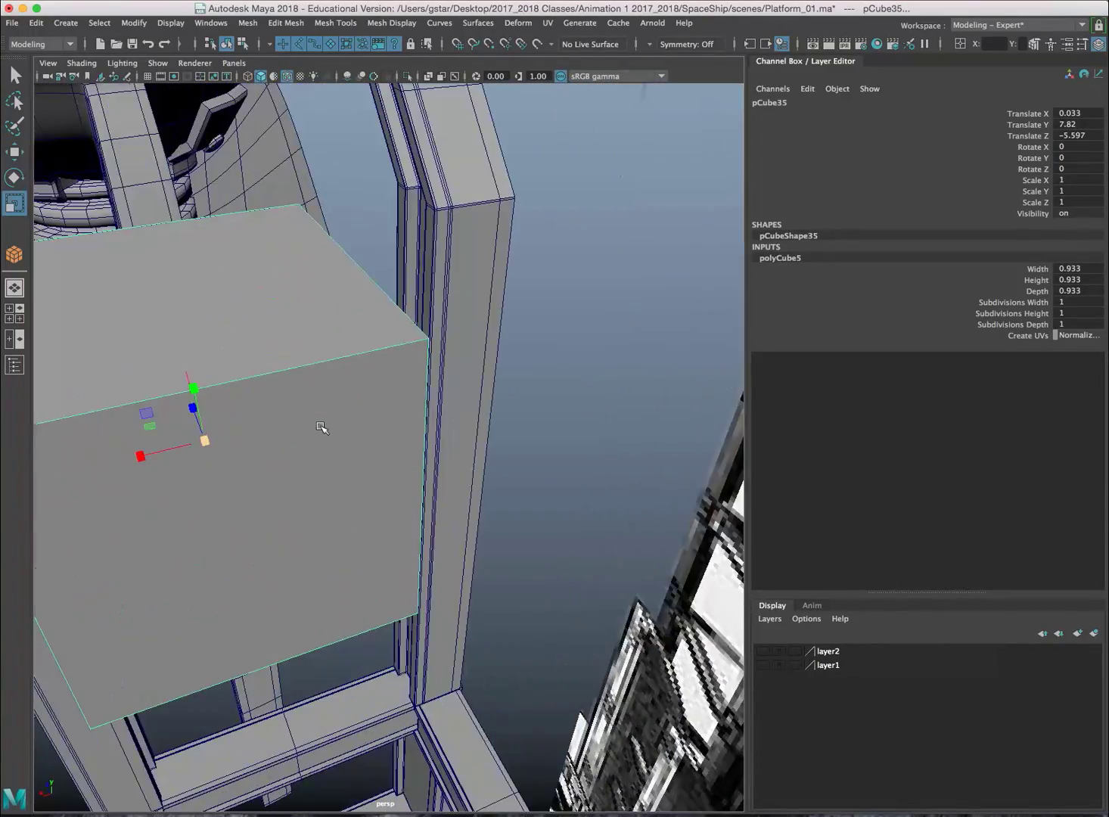
middle_click_drag(322, 426, 388, 402, "alt")
left_click_drag(388, 404, 353, 503, "alt")
key("w")
left_click_drag(303, 539, 330, 610)
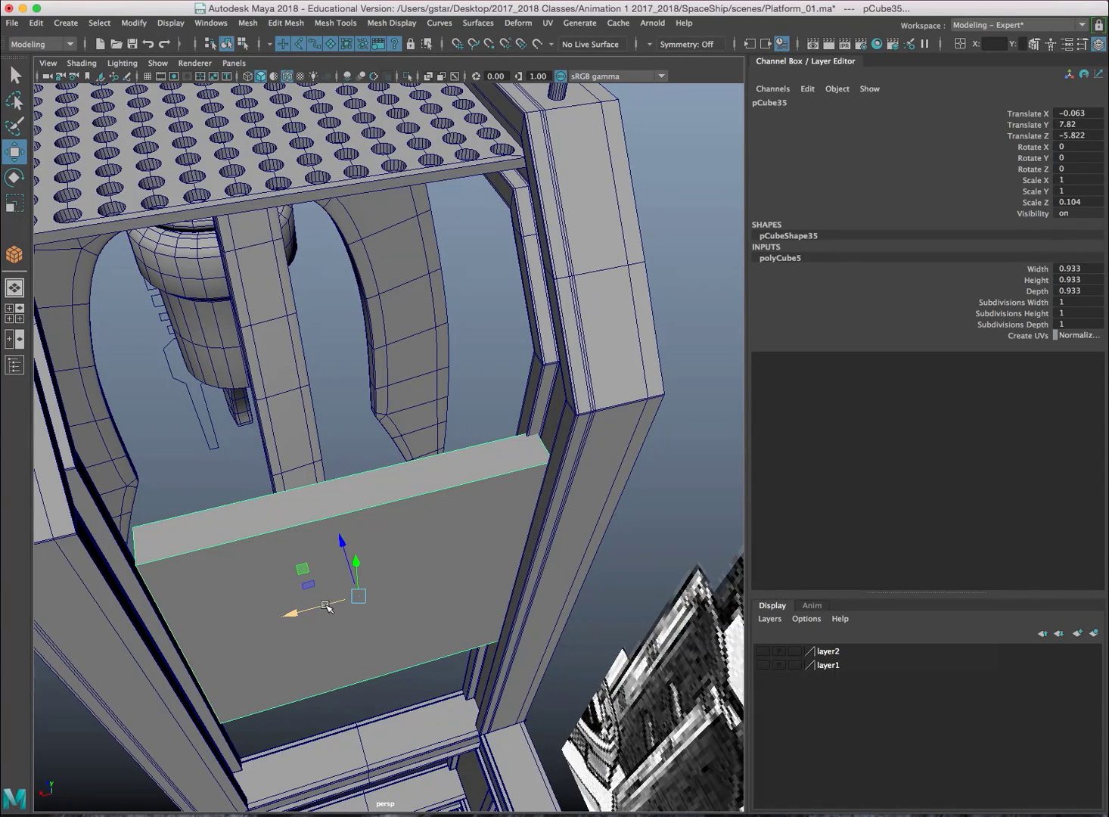
Thin the panel further to about Scale Z 0.074 and shift it to about Translate Z -5.842
key("r")
left_click_drag(343, 543, 347, 595)
key("w")
left_click_drag(343, 545, 344, 554)
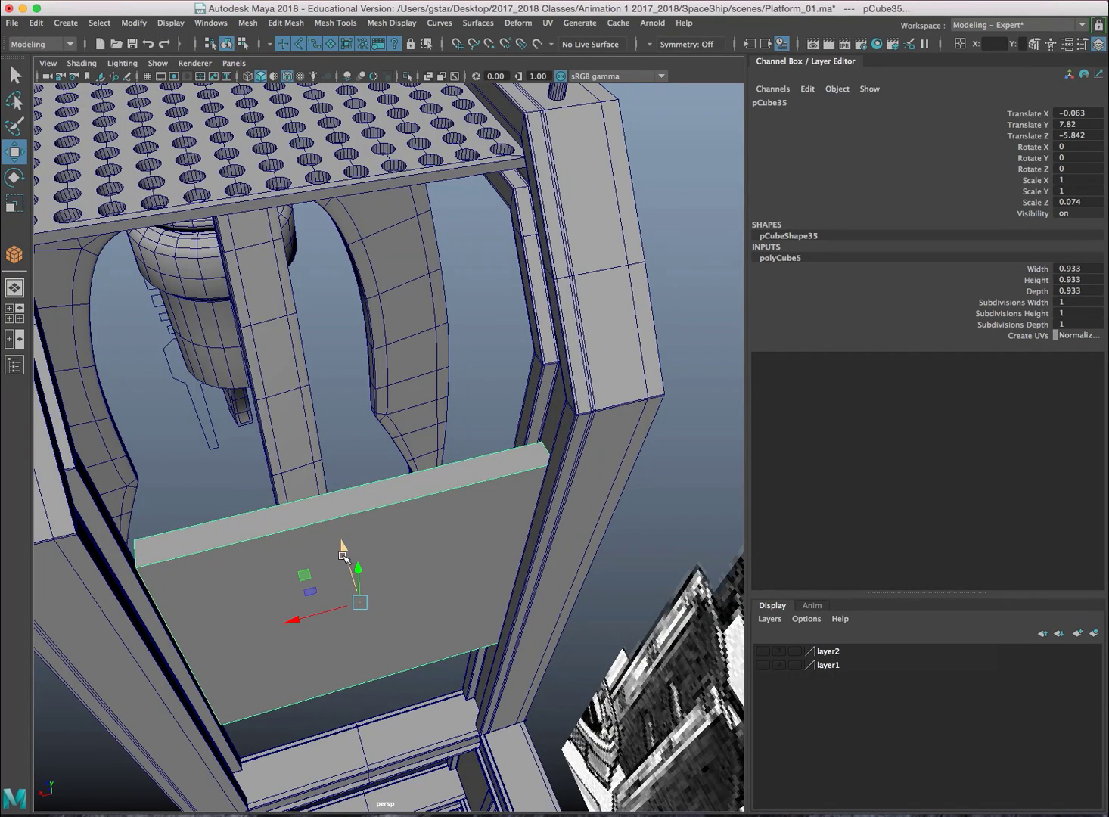
Widen the panel to about Scale X 1.093 and shift it to about Translate X -0.031 so it spans both columns
middle_click_drag(345, 554, 371, 514, "alt")
left_click_drag(371, 531, 627, 449)
key("r")
key("w")
Duplicate the panel and shrink the copy to a small block, about Scale X 0.123, Y 0.113, Z 0.026, in wireframe display
key("ctrl+d")
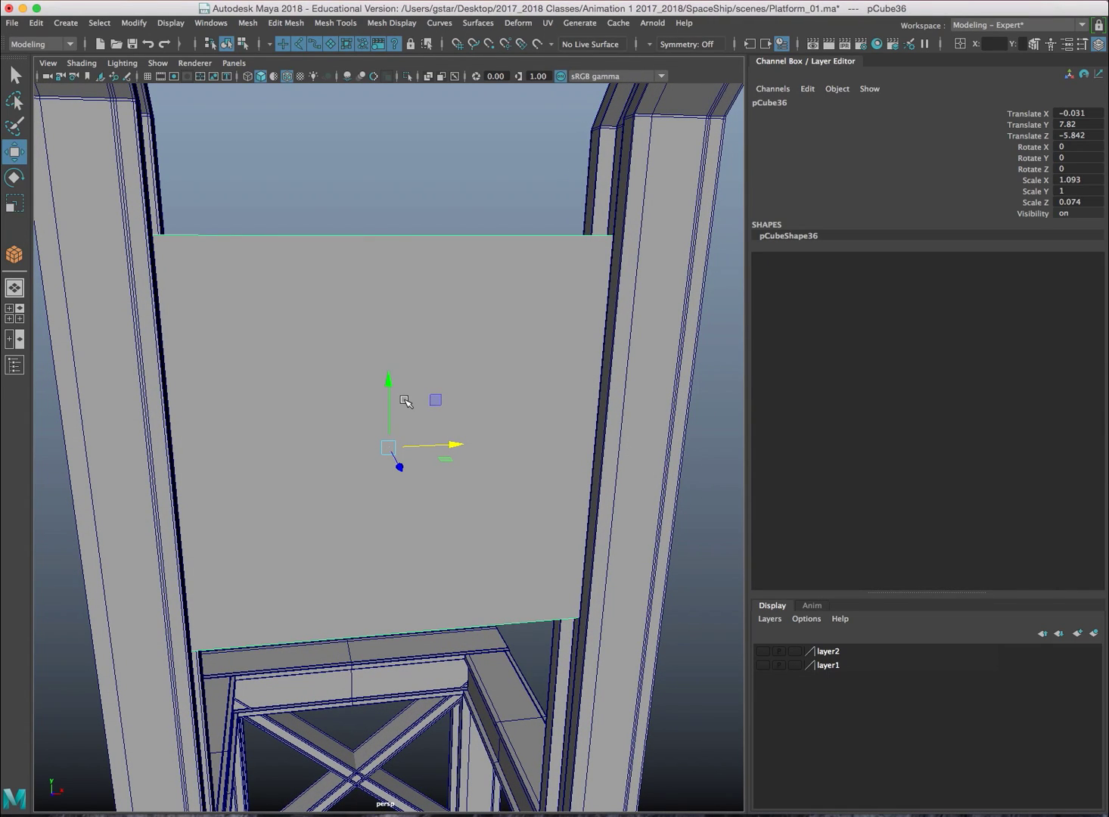
key("r")
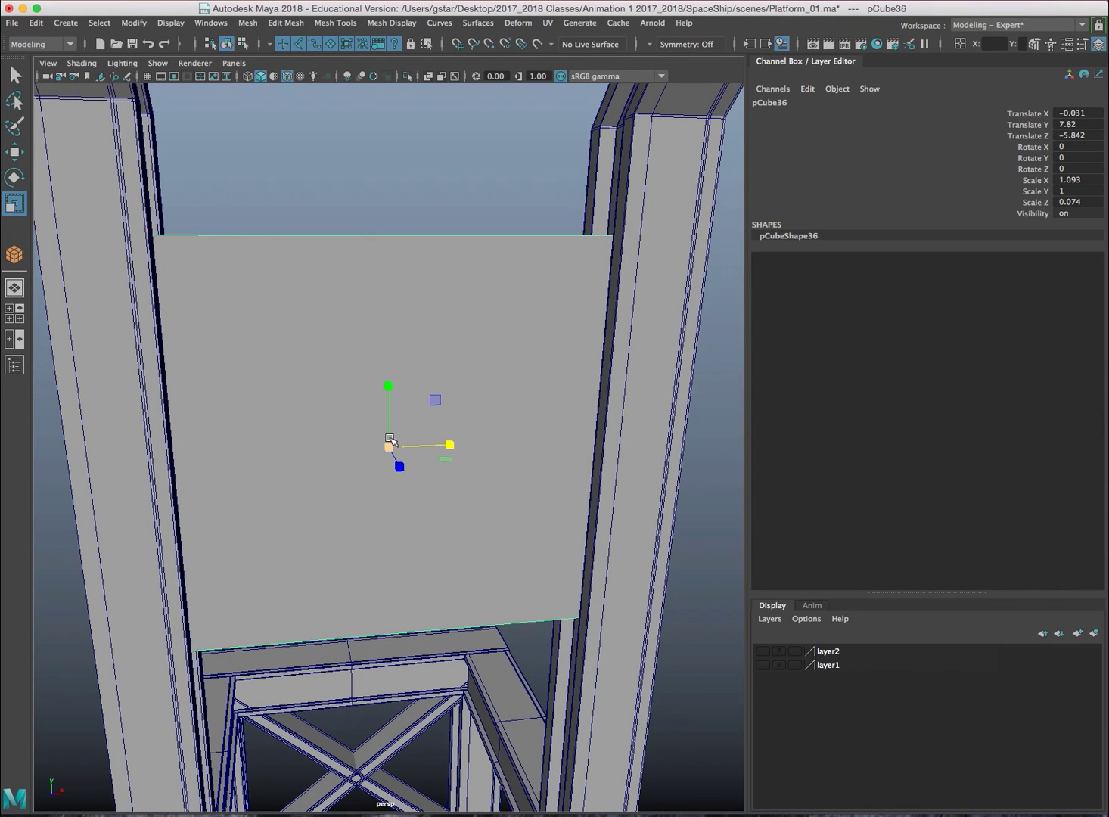
left_click_drag(389, 439, 197, 439)
key("4")
left_click_drag(334, 458, 550, 484, "alt")
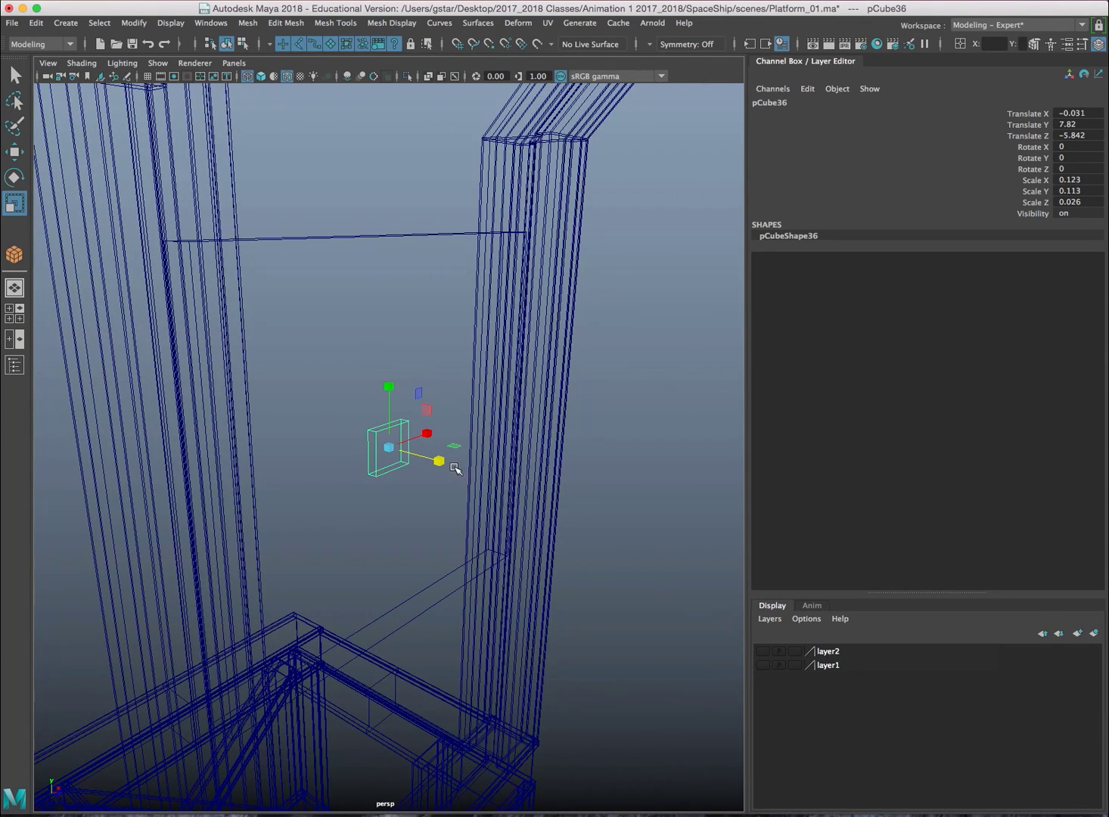
Deepen the small block to about Scale Z 0.367 and move it to the panel's upper corner, about Translate X -0.402, Y 8.177
mouse_move(456, 469)
left_mouse_down()
mouse_move(527, 490)
mouse_move(443, 467)
mouse_move(644, 508)
left_mouse_up()
key("5")
left_click_drag(433, 479, 423, 468, "alt")
key("w")
left_click_drag(387, 392, 286, 290)
left_click_drag(286, 291, 295, 305, "alt")
Examine the sketched panel below the platform's bend in the side view
key("space")
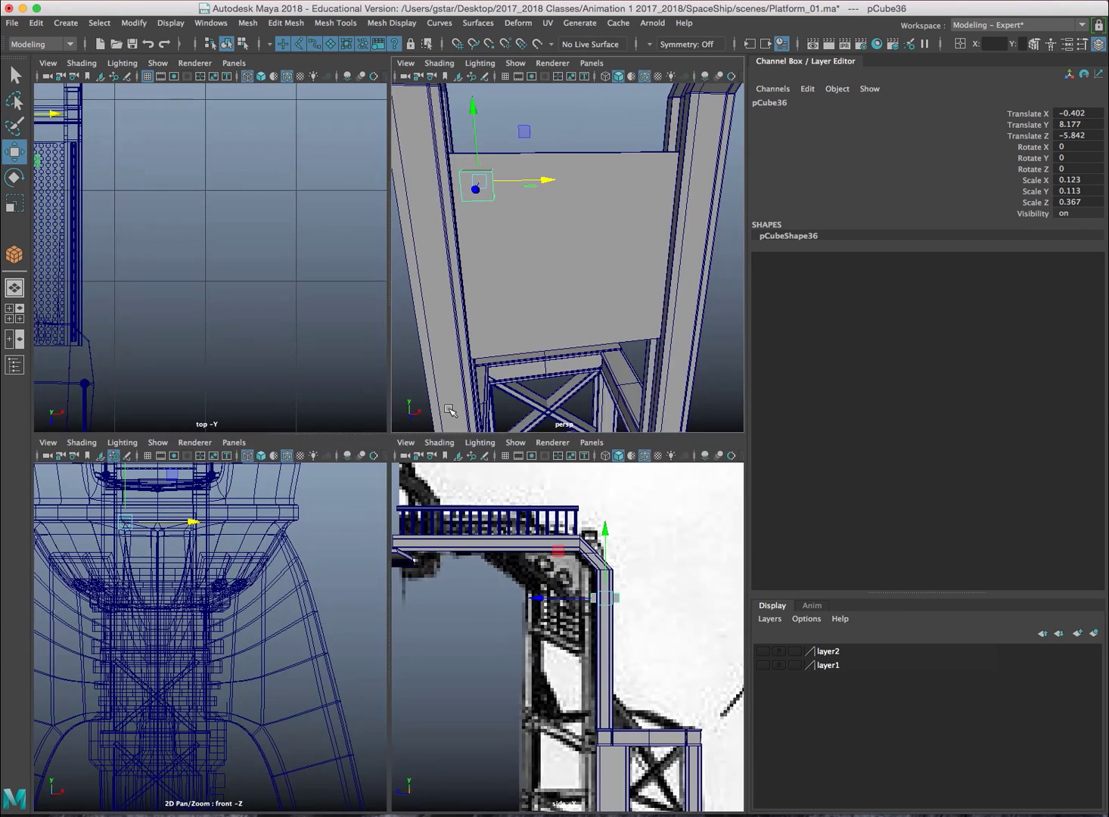
scroll(539, 601, "up", 5)
scroll(551, 619, "down", 8)
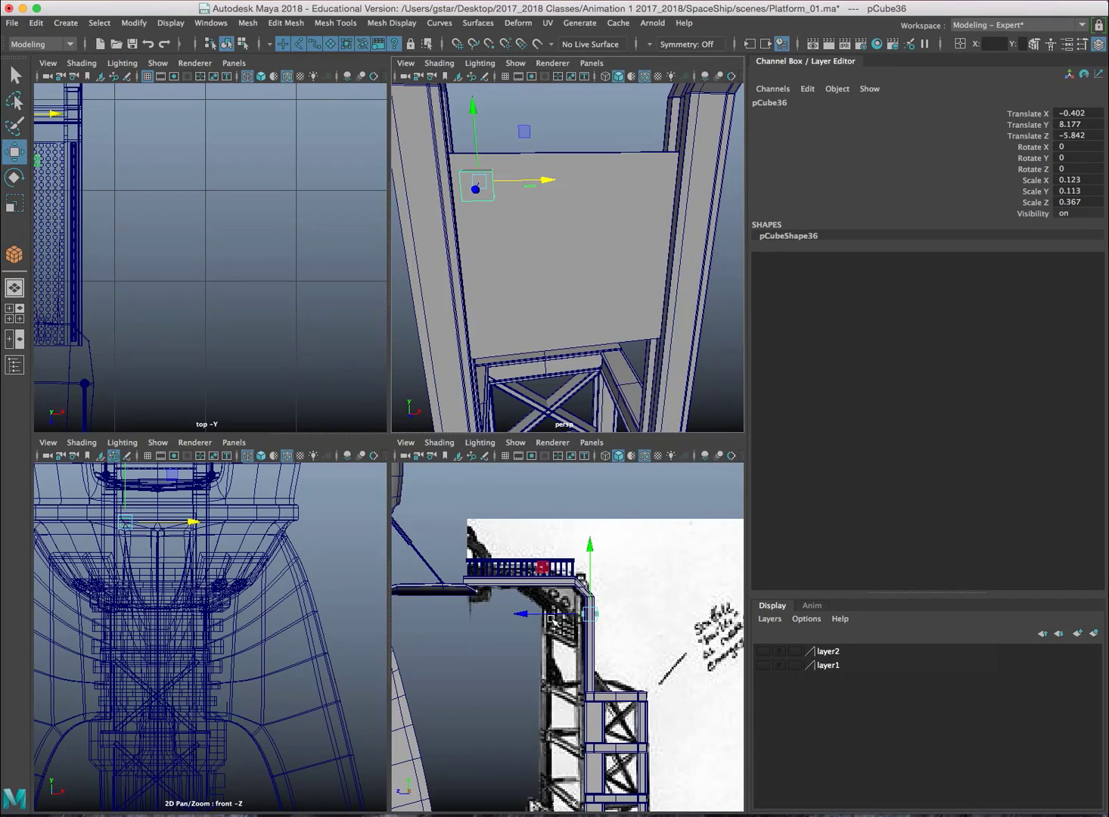
key("space")
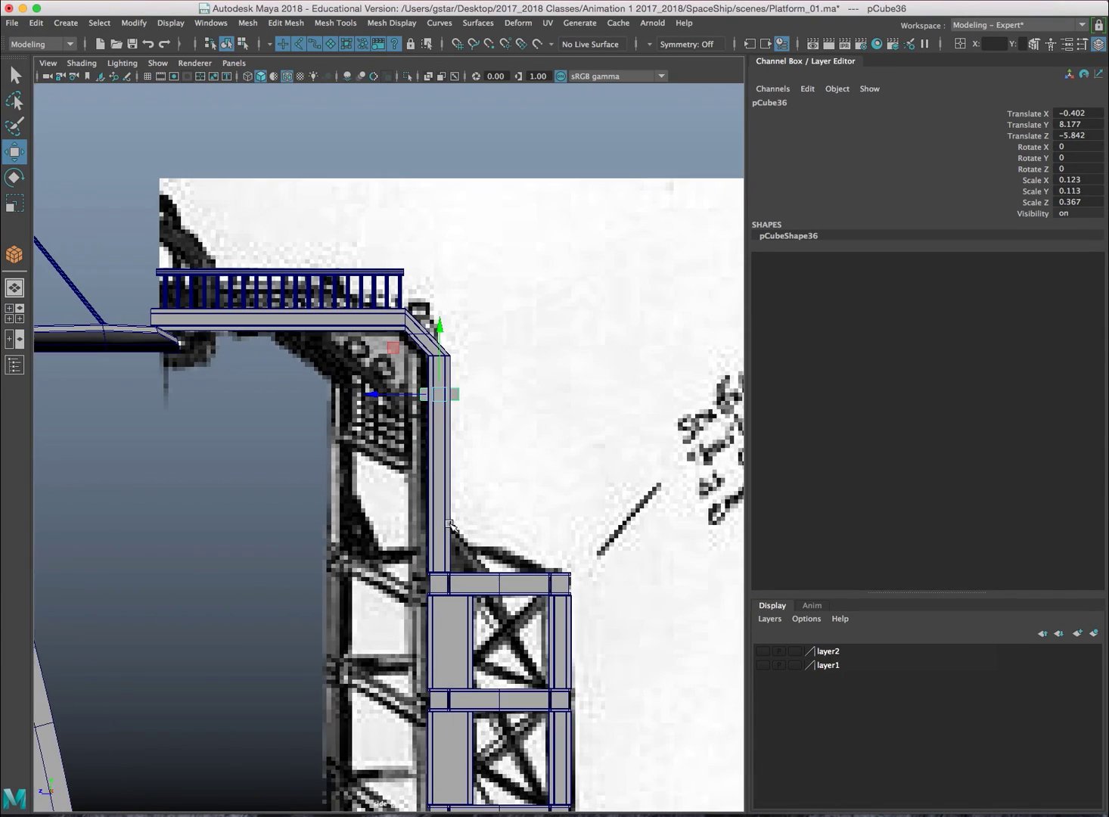
scroll(399, 456, "up", 3)
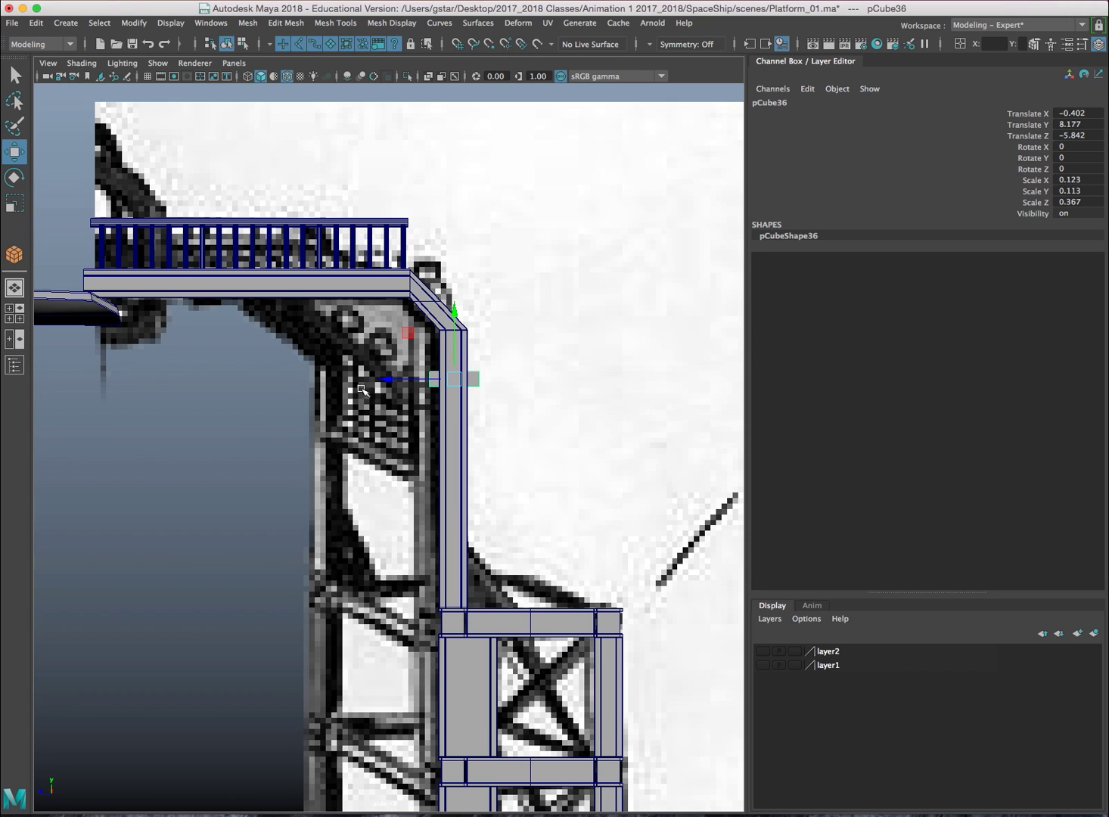
key("space")
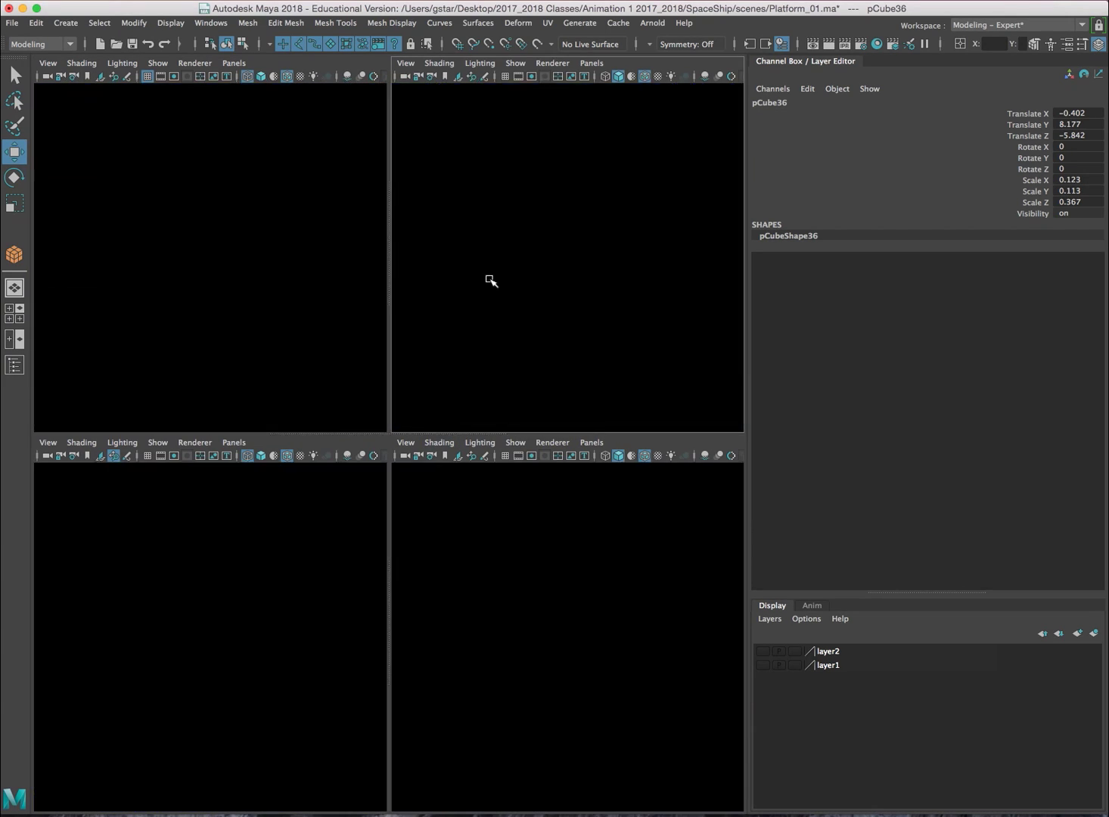
key("space")
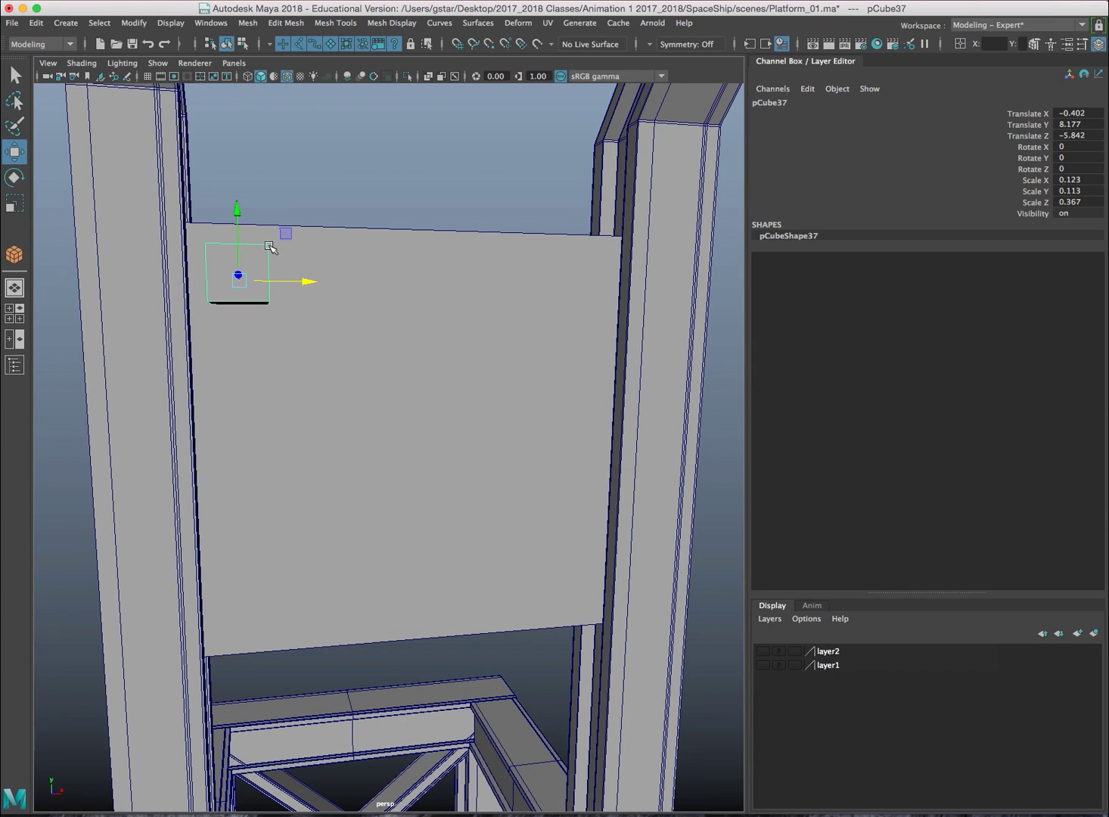
left_click_drag(237, 206, 240, 282)
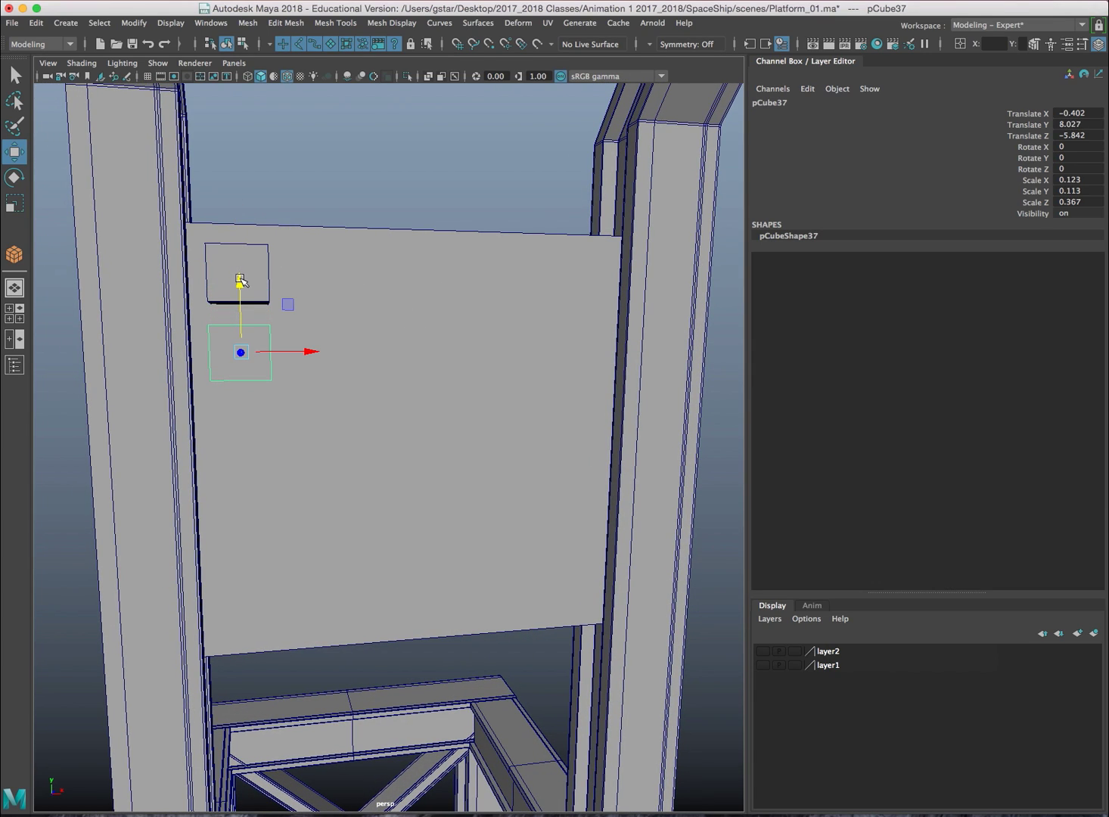
key("Delete")
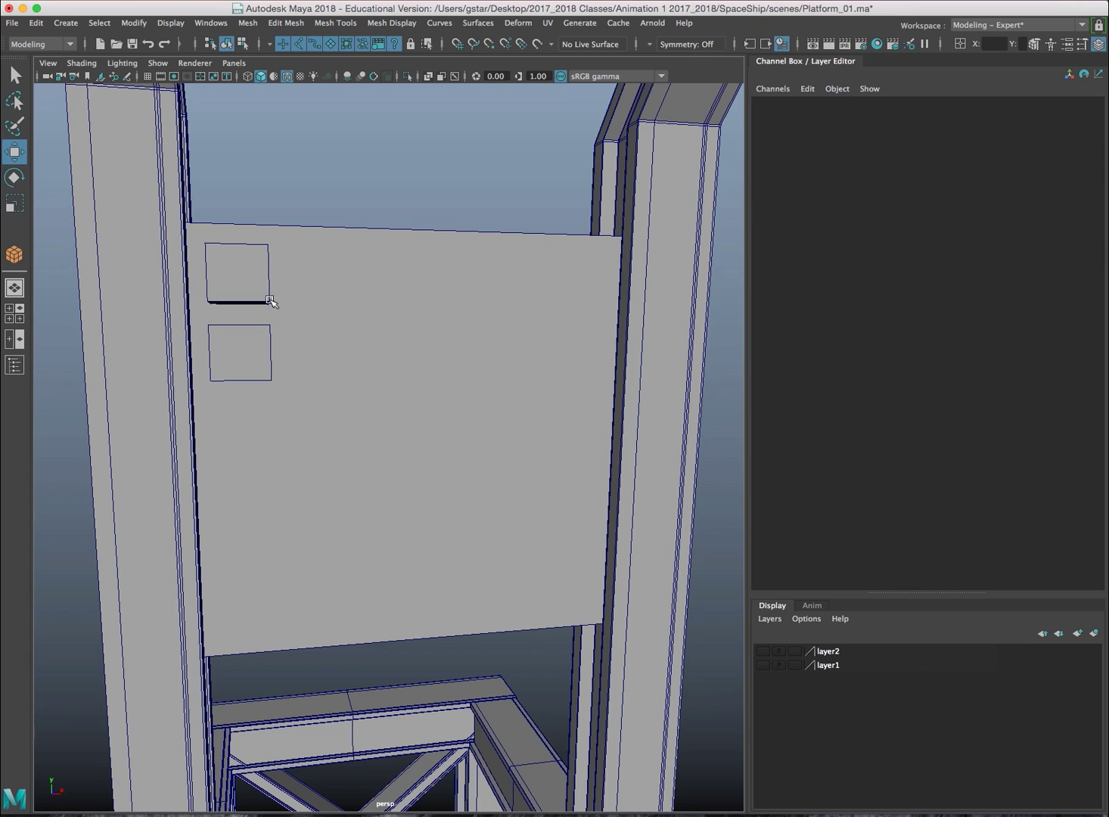
left_click(255, 338)
key("Delete")
Freeze the transformations of the small block at the panel's upper corner
left_click(254, 274)
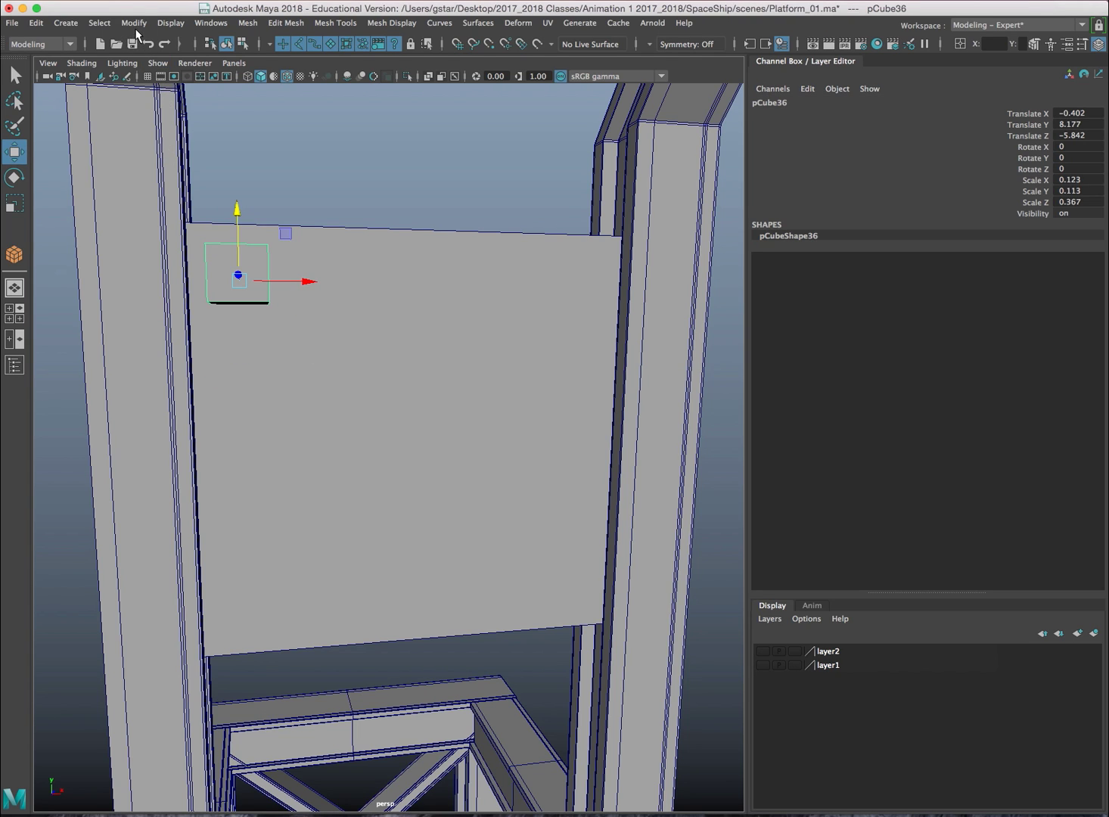
left_click(134, 22)
left_click(178, 91)
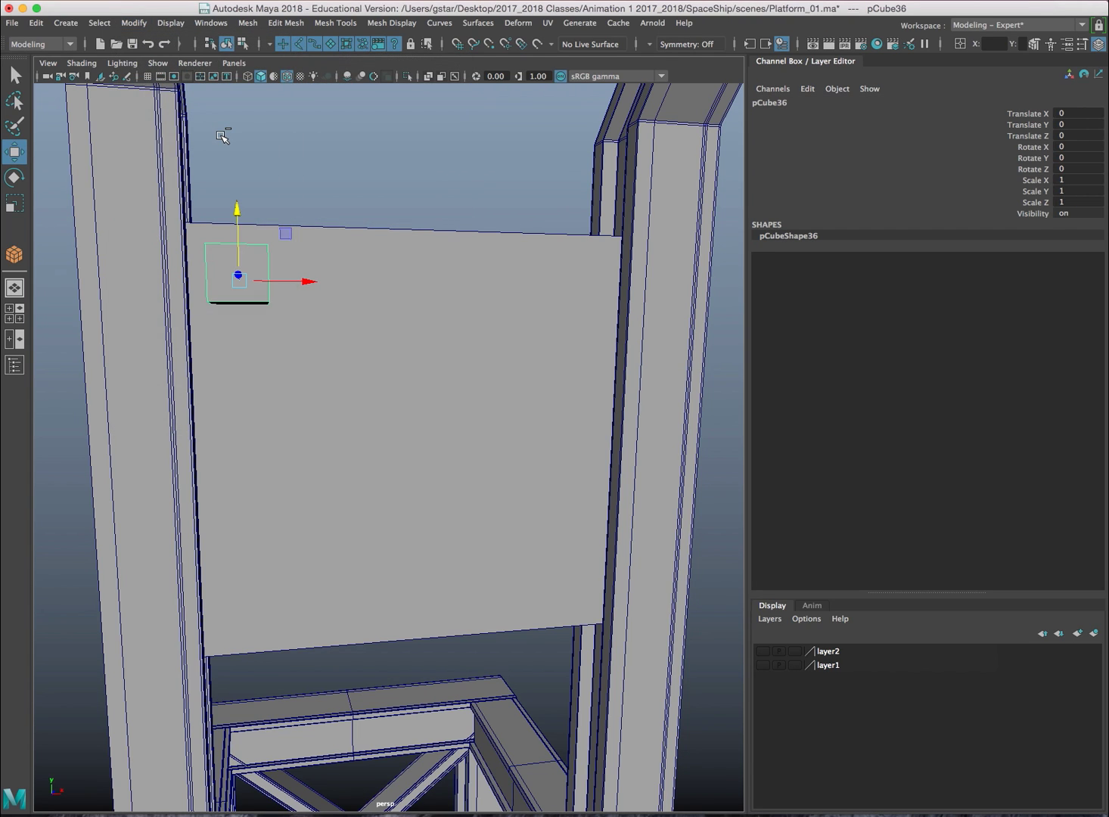
Duplicate the block downward at about 0.149 spacing to make a column of six blocks along the panel's edge
left_click_drag(233, 206, 235, 275)
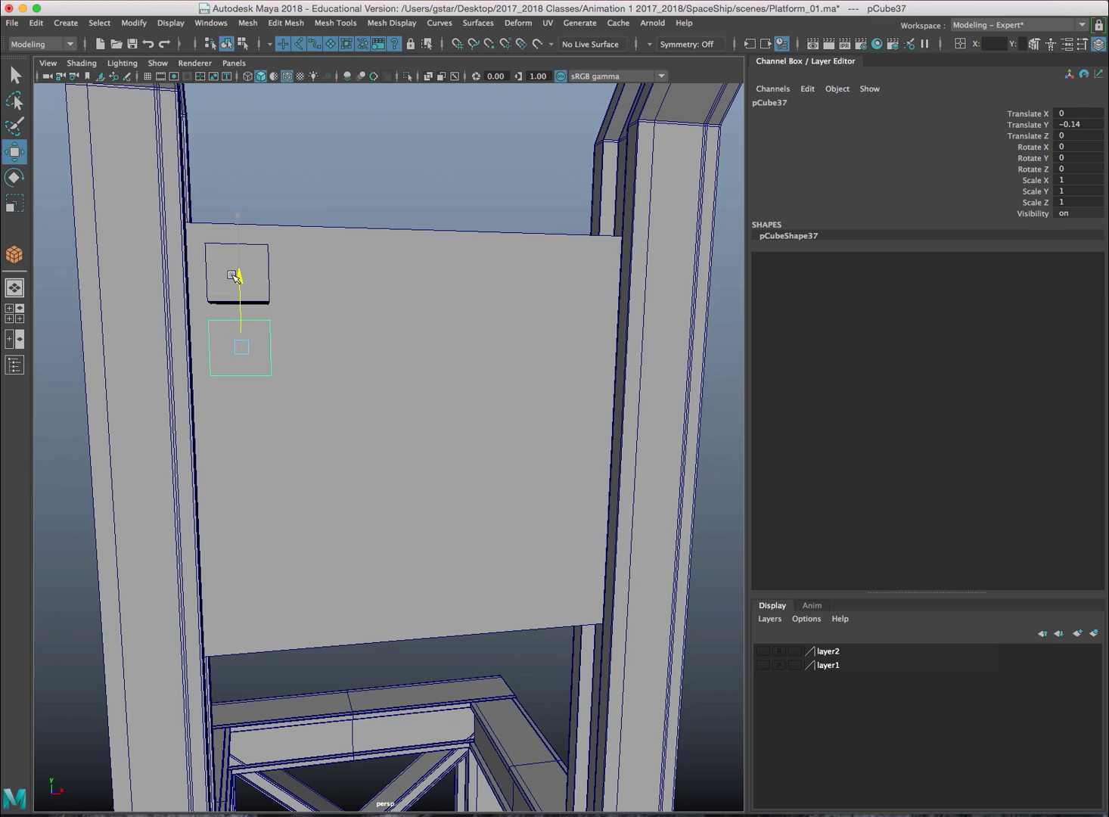
key("shift+d")
key("shift+d")
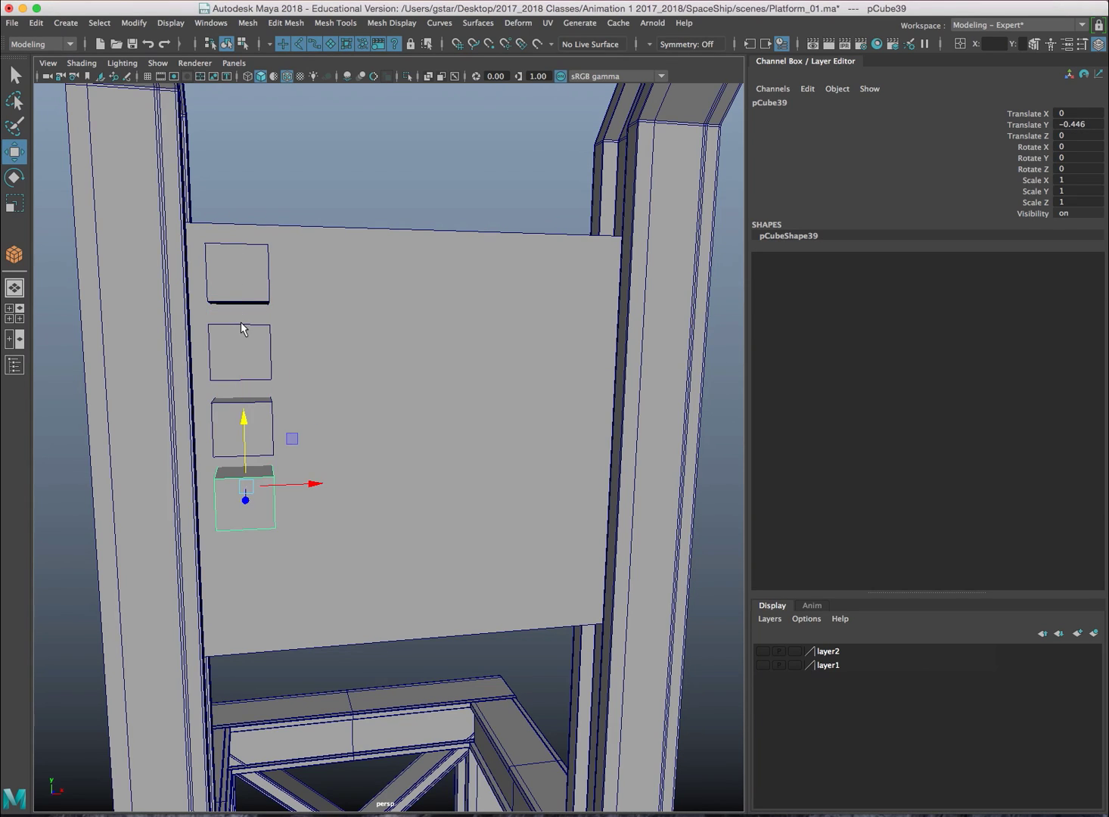
key("shift+d")
key("shift+d")
left_click_drag(265, 422, 248, 588, "alt")
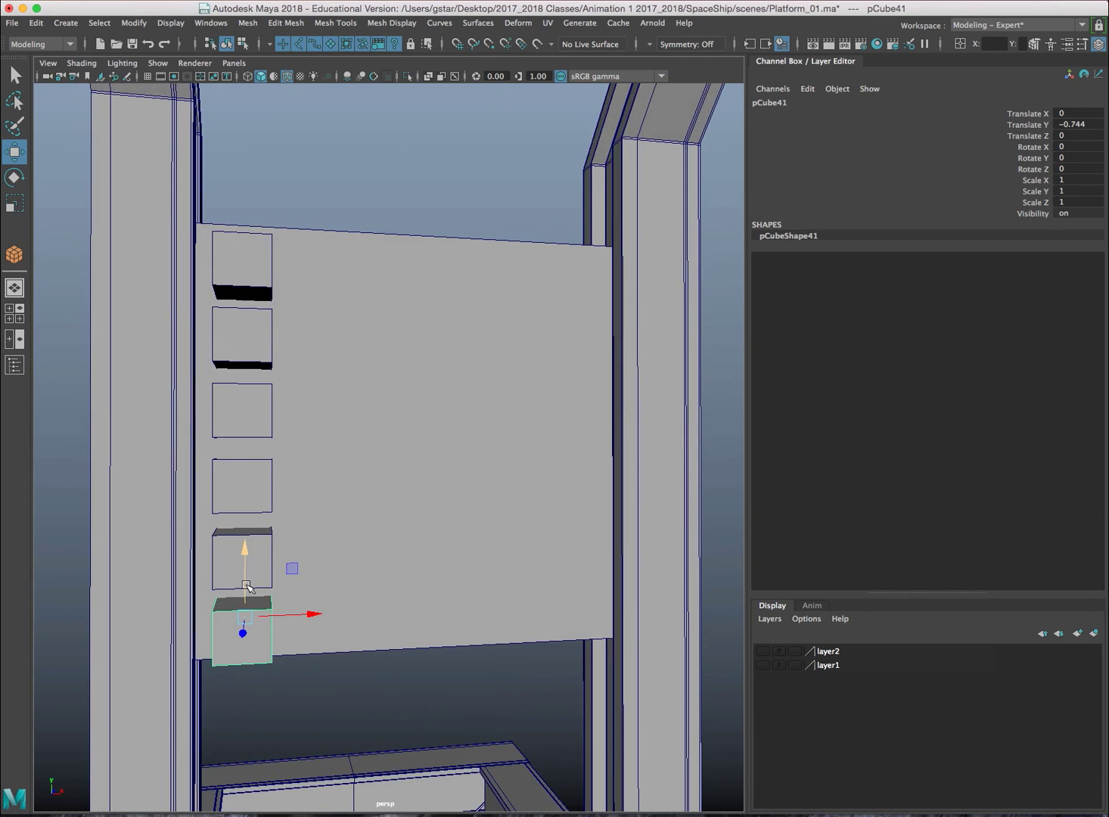
Raise the six blocks by about 0.018 and combine them into one mesh
left_click(231, 539)
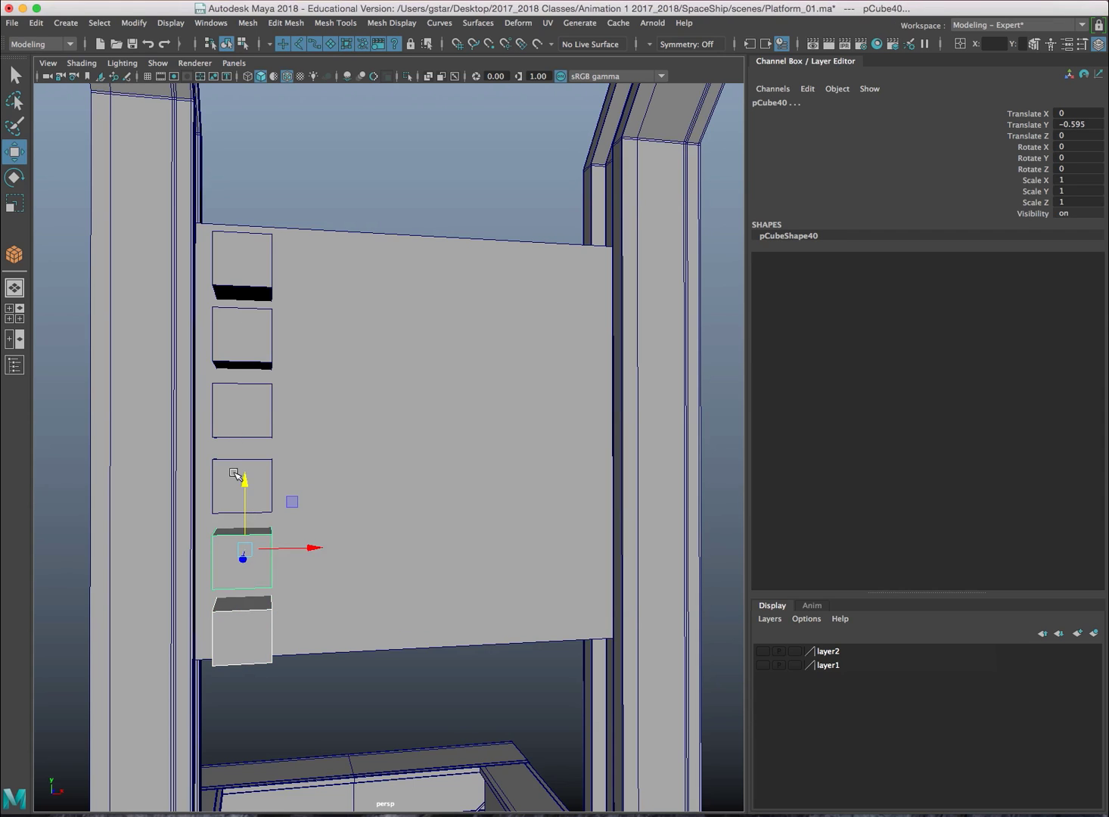
left_click(235, 473)
left_click(234, 400)
left_click(234, 333)
left_click(235, 263)
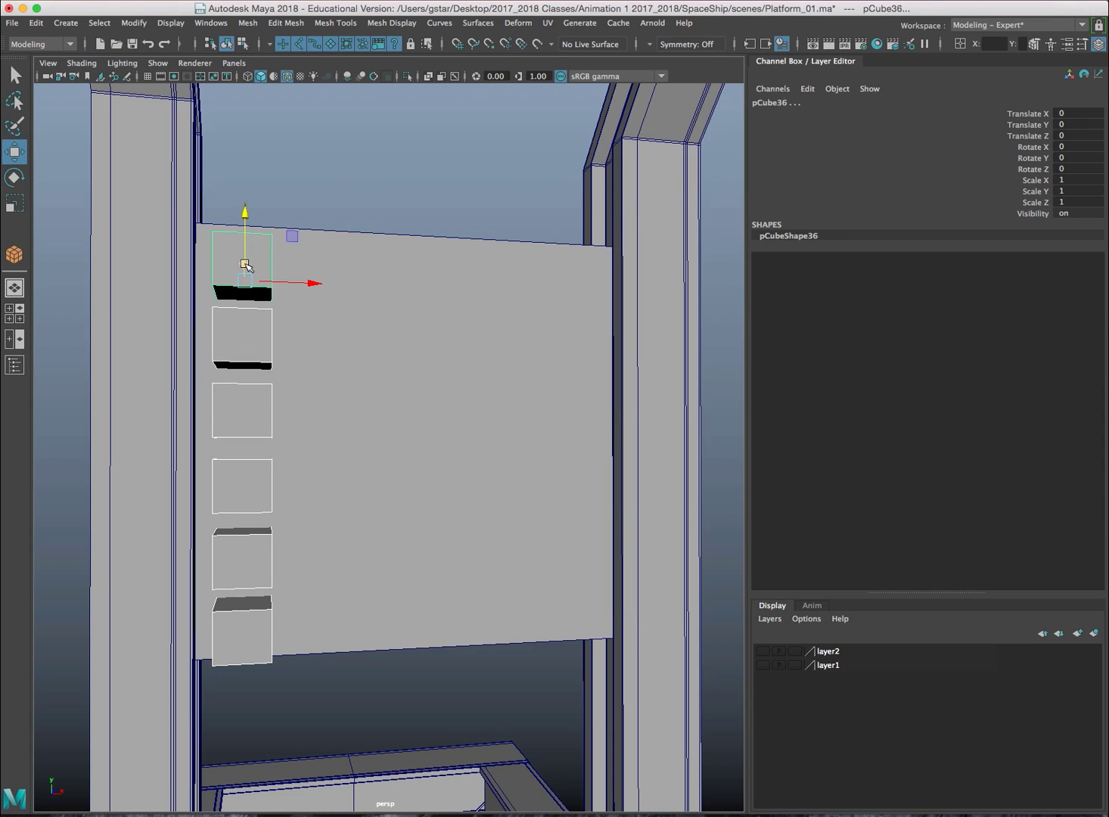
mouse_move(246, 261)
left_mouse_down("alt")
mouse_move(243, 283)
mouse_move(253, 246)
mouse_move(244, 271)
left_mouse_up("alt")
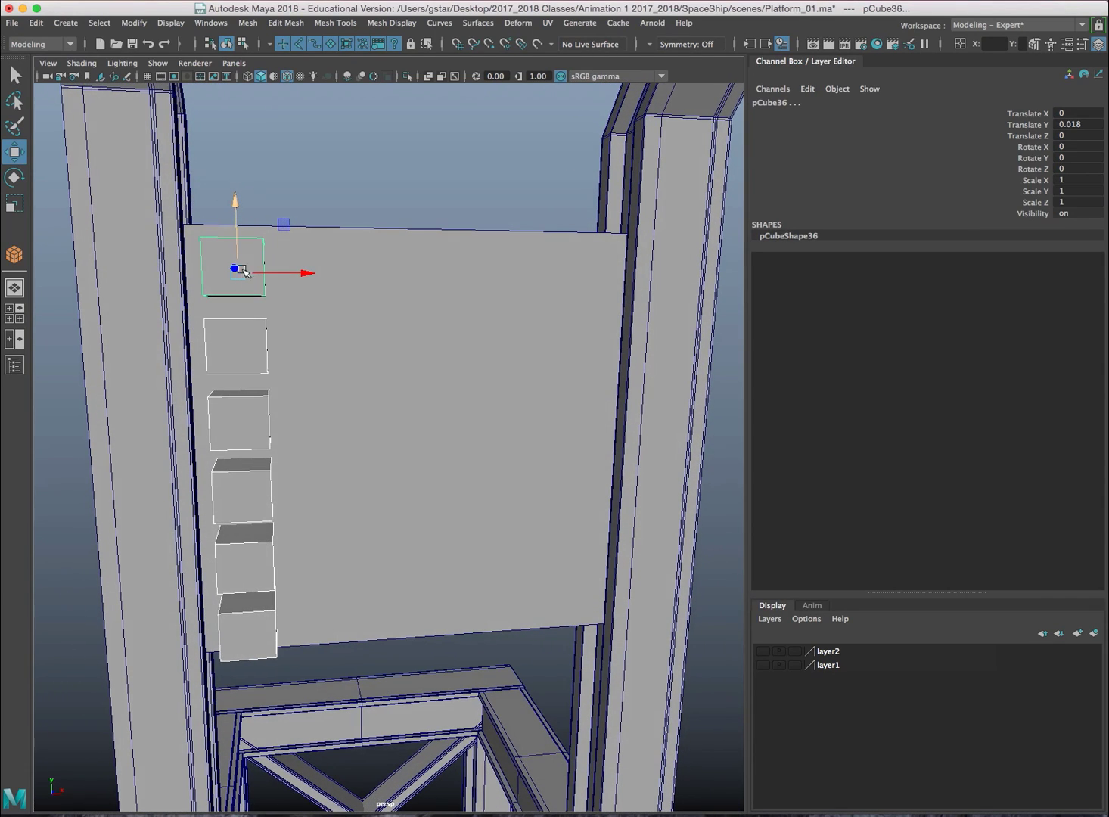
left_click(247, 23)
left_click(281, 72)
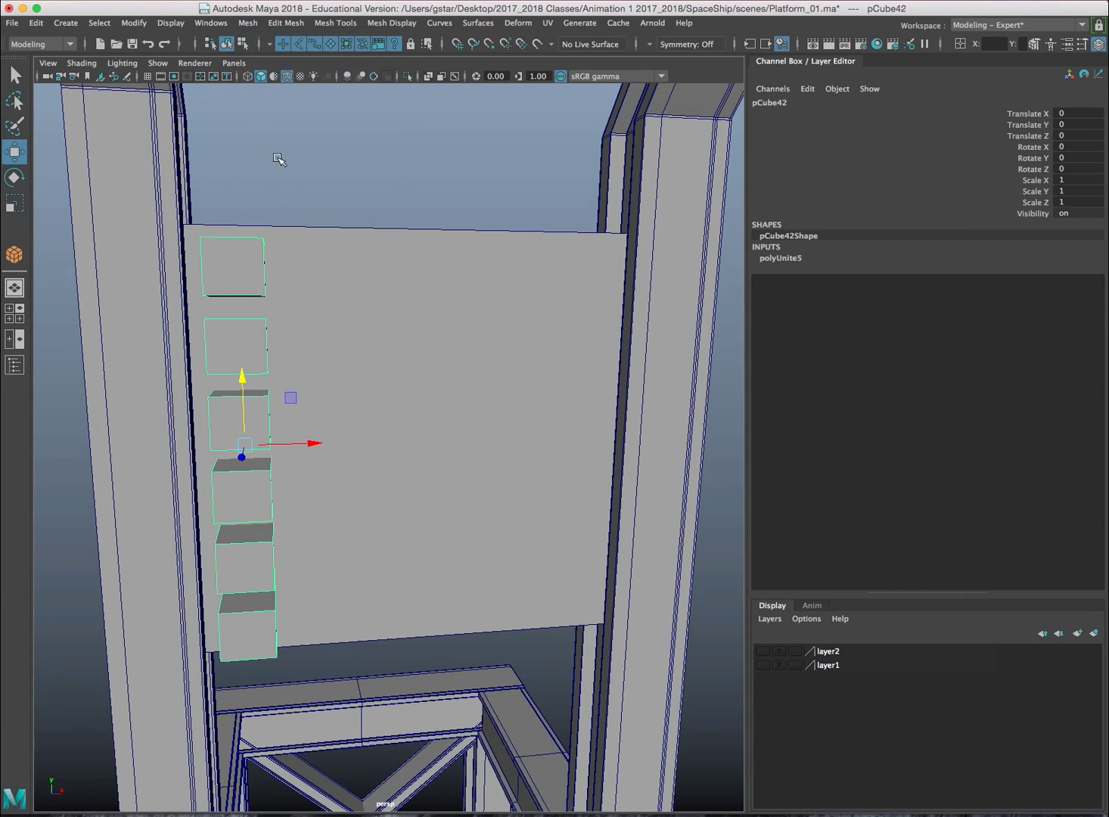
Duplicate the block column across the panel at about 0.163 spacing in X to make six columns
left_click_drag(270, 327, 246, 333, "alt")
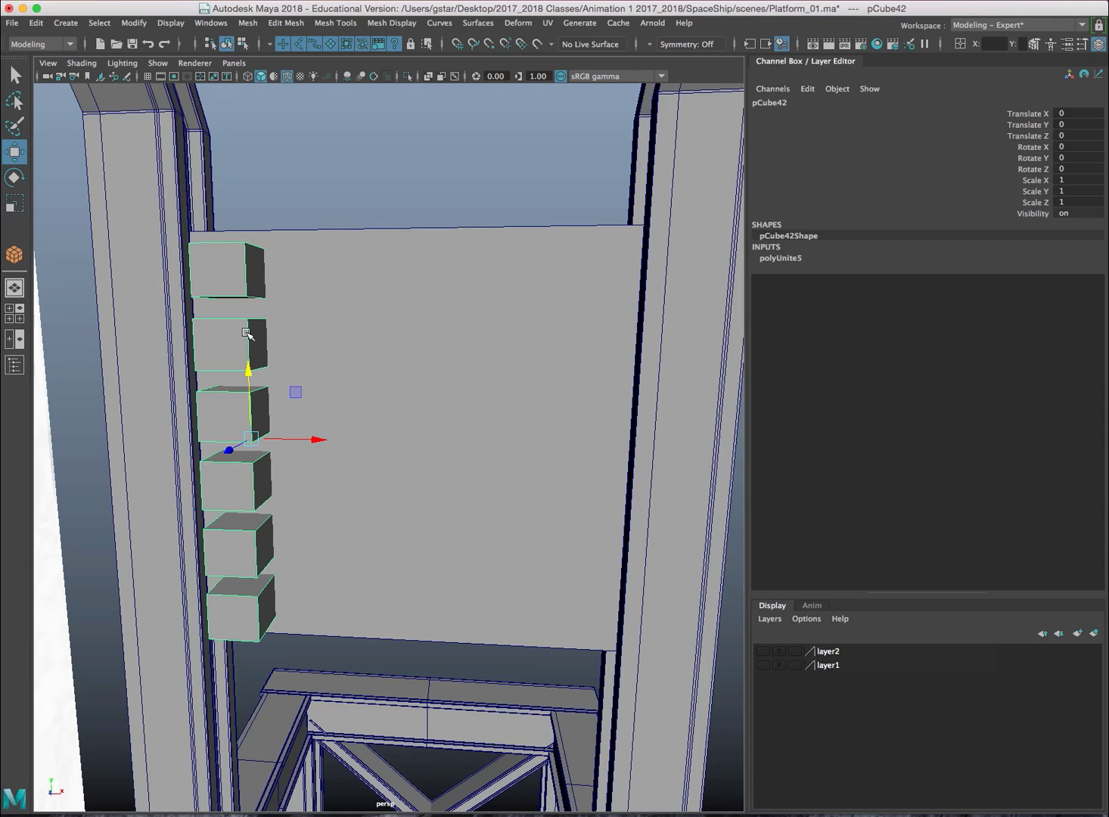
key("ctrl+d")
left_click_drag(295, 441, 475, 458)
key("shift+d")
key("shift+d")
key("shift+d")
key("shift+d")
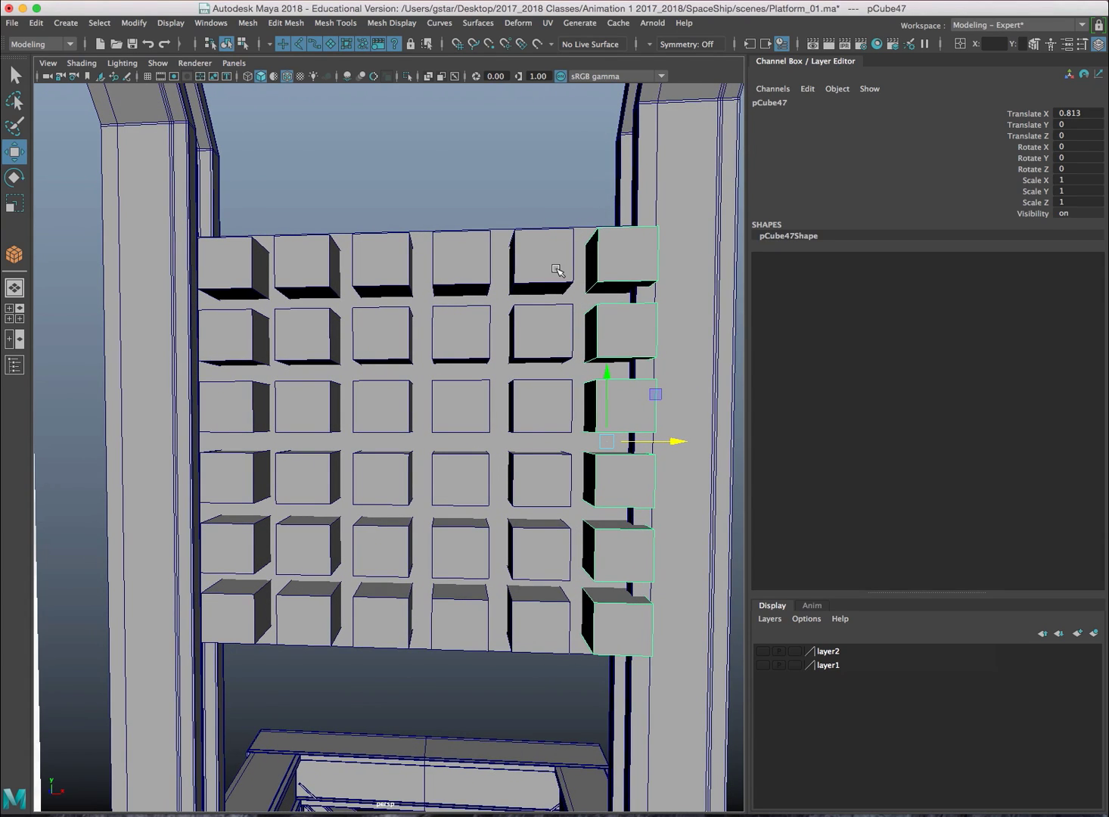
Shift all six block columns by about -0.023 in X to center them on the panel and combine them into one mesh
left_click(556, 273, "shift")
left_click(470, 271, "shift")
left_click(402, 261, "shift")
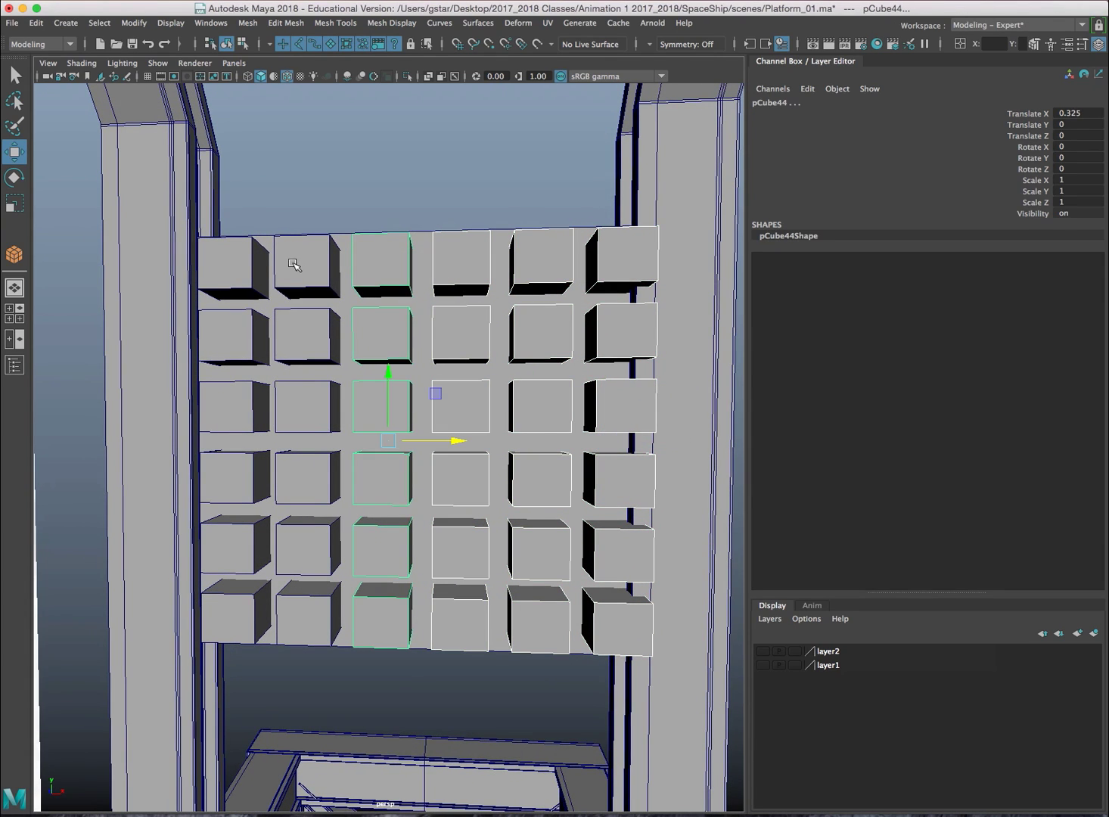
left_click(292, 262, "shift")
left_click(250, 258, "shift")
left_click_drag(251, 262, 356, 306, "alt")
left_click_drag(310, 445, 303, 445)
left_click_drag(378, 446, 293, 437, "alt")
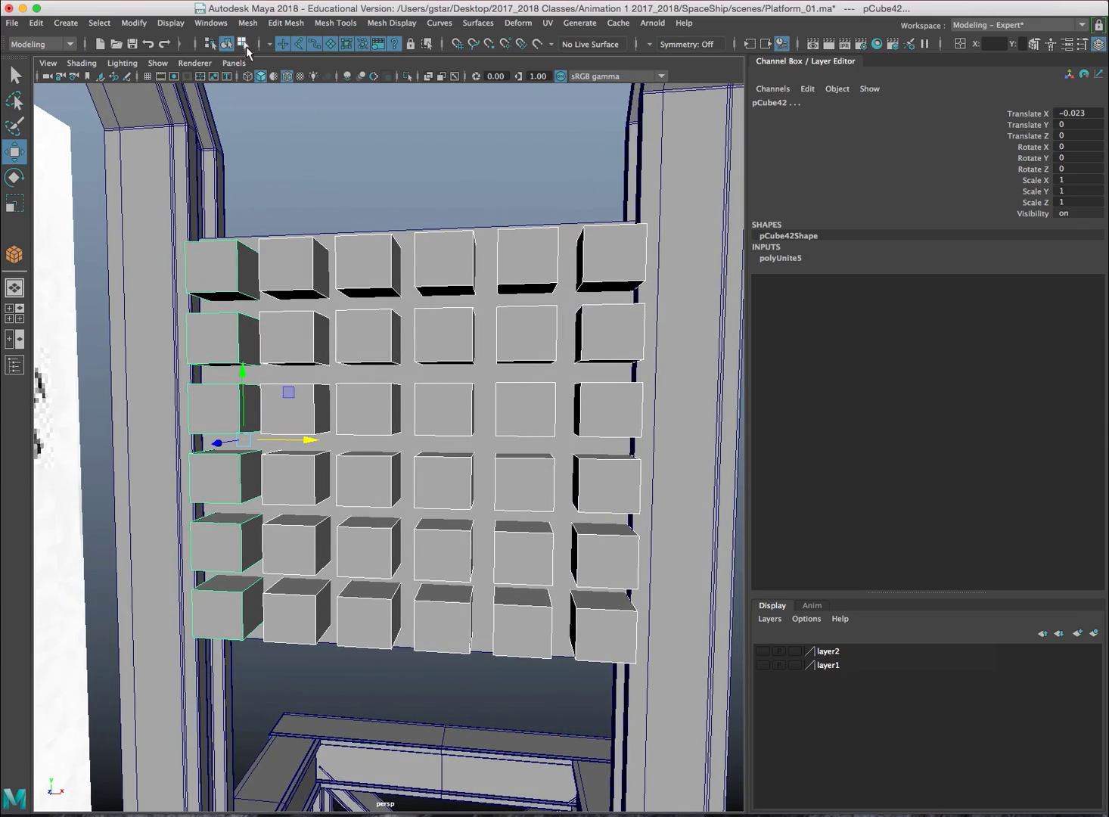
left_click(248, 23)
left_click(268, 73)
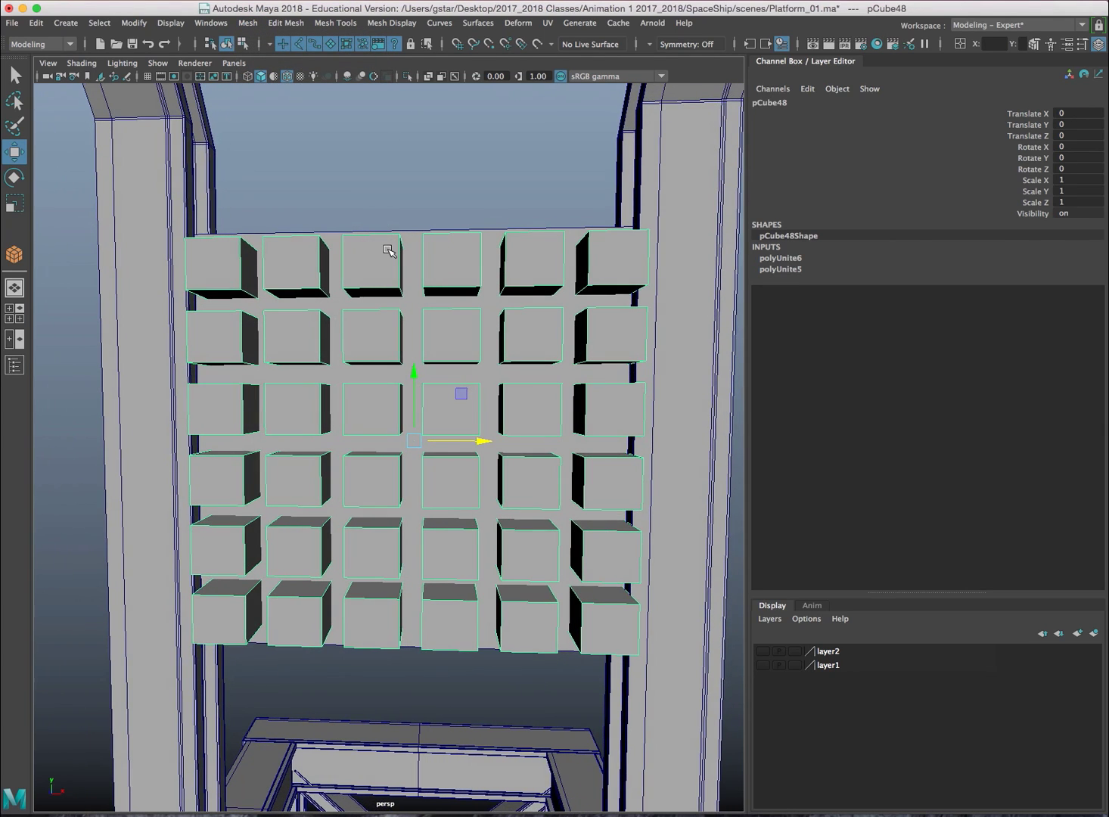
Scale the block grid uniformly to about 0.976 and shift it to about Translate X -0.019
key("r")
left_click_drag(420, 437, 322, 363)
key("w")
Cut the block grid out of the panel with a Boolean difference to form a grate
left_click(329, 299)
left_click_drag(329, 299, 420, 273, "alt")
left_click(390, 267)
left_click(247, 23)
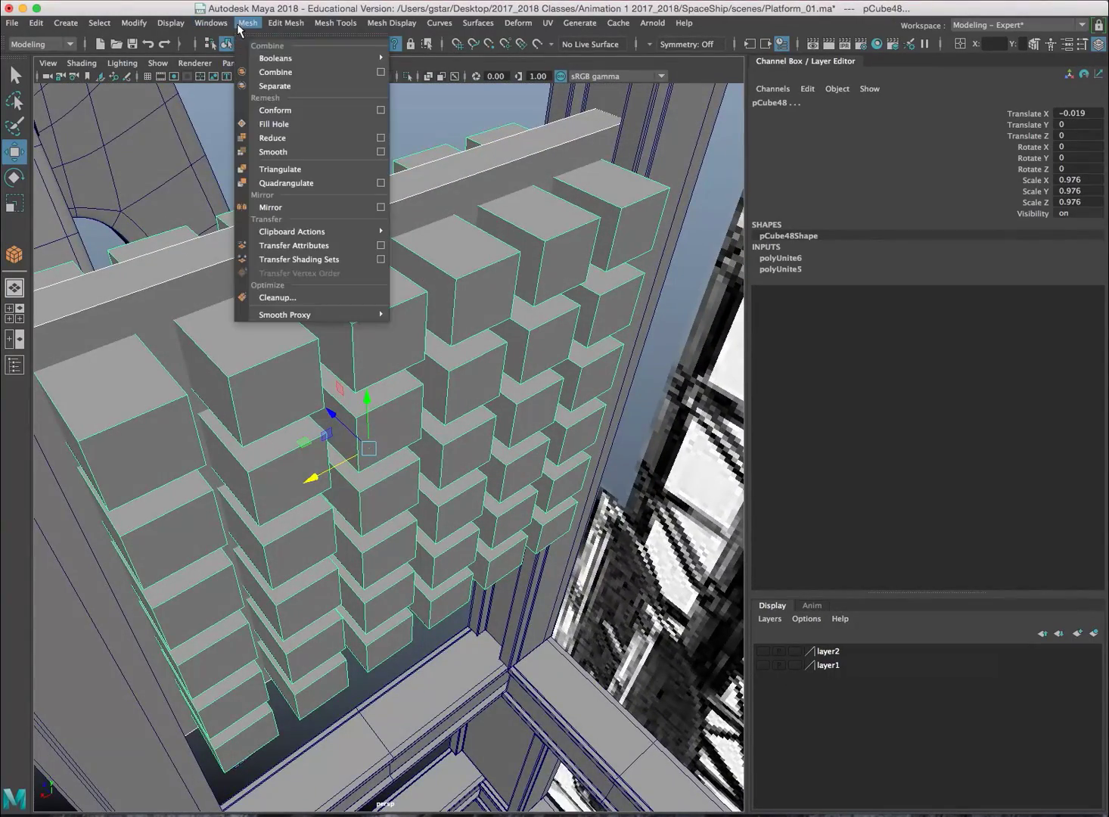
mouse_move(303, 59)
left_click(438, 85)
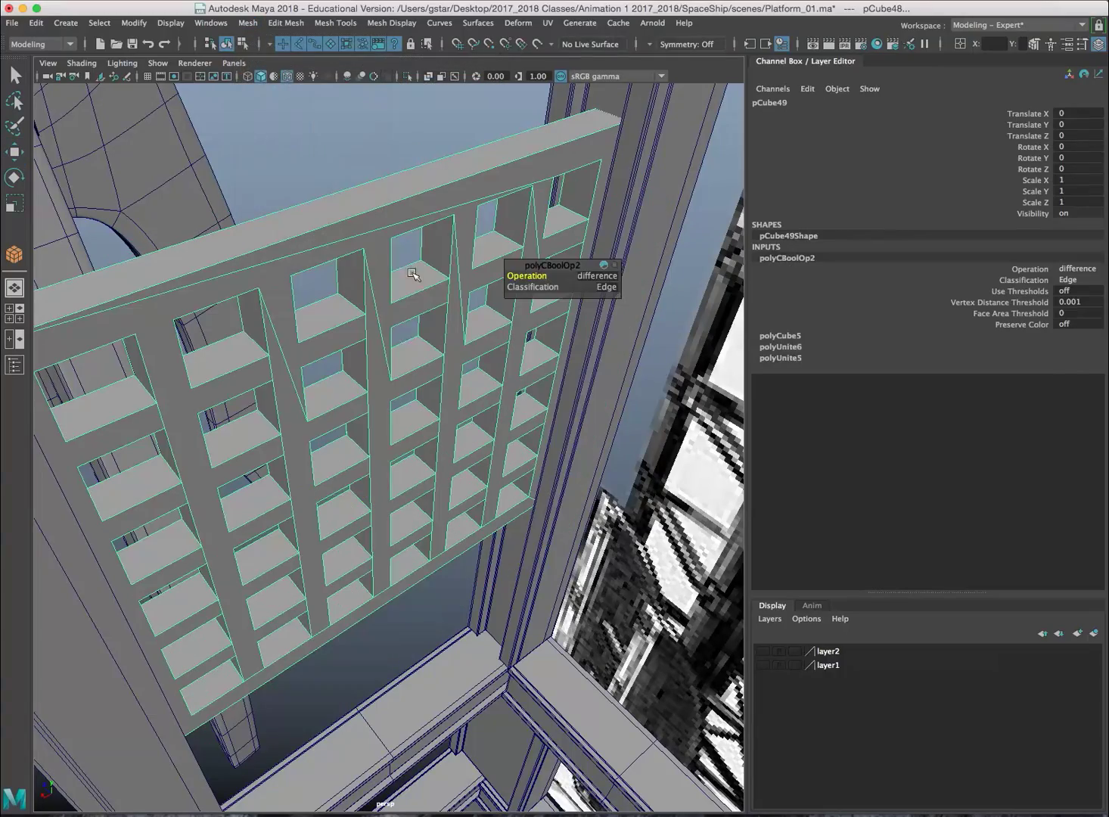
Thin the grate panel to about Scale Z 0.617
left_click_drag(383, 318, 403, 240, "alt")
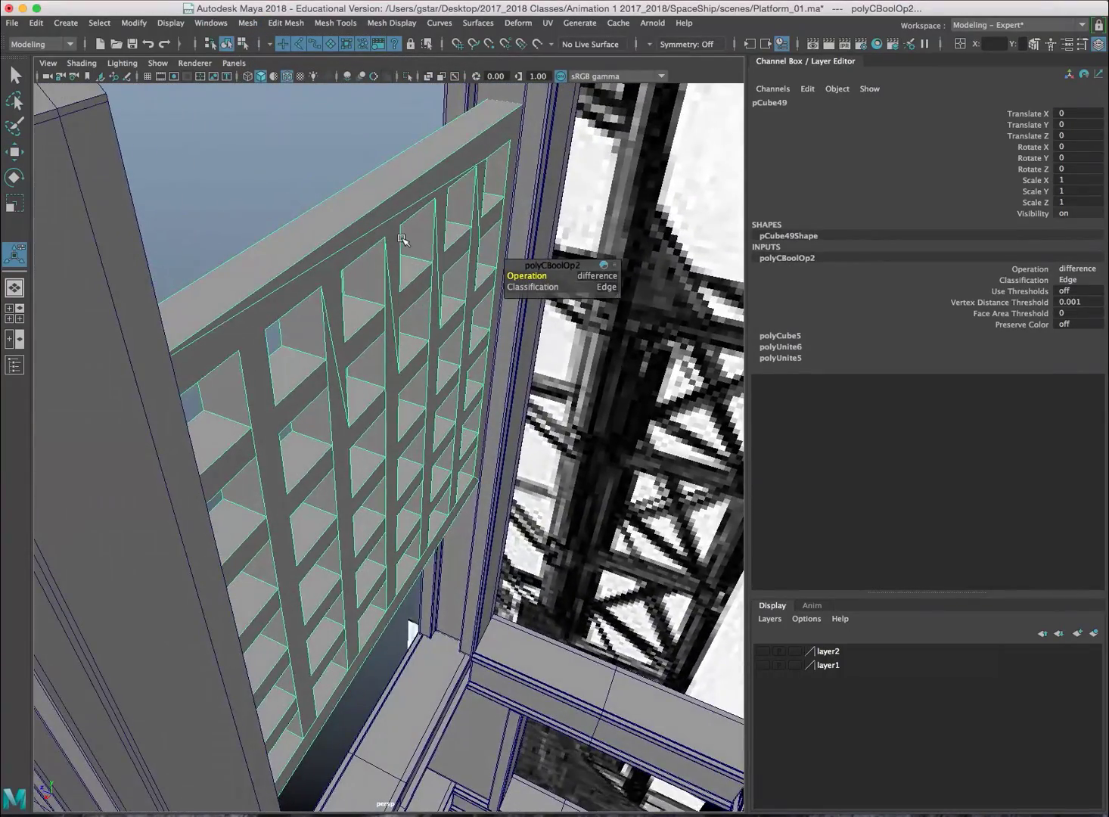
key("r")
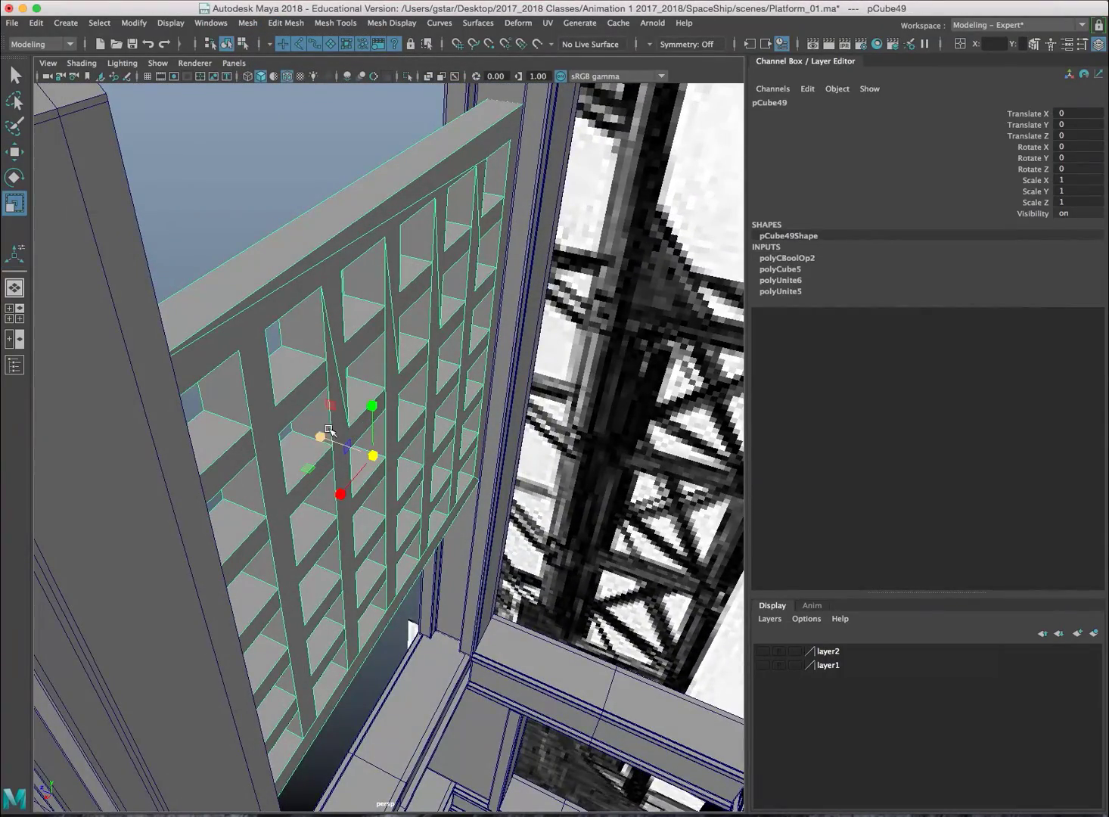
left_click_drag(330, 430, 308, 395)
Compare the grate panel, the columns and the tower's lower levels with the sketch
scroll(428, 362, "down", 5)
scroll(428, 362, "down", 5)
left_click_drag(355, 333, 285, 424, "alt")
middle_click_drag(285, 424, 395, 309, "alt")
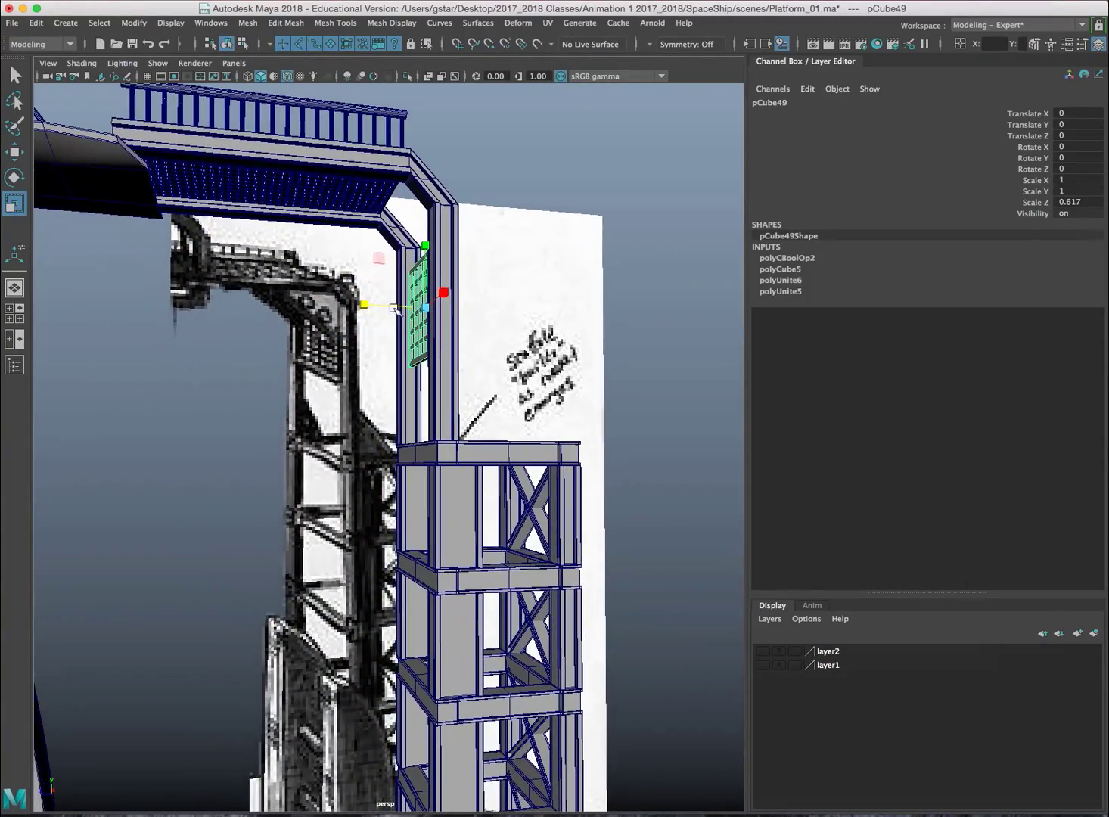
left_click_drag(354, 569, 279, 367, "alt")
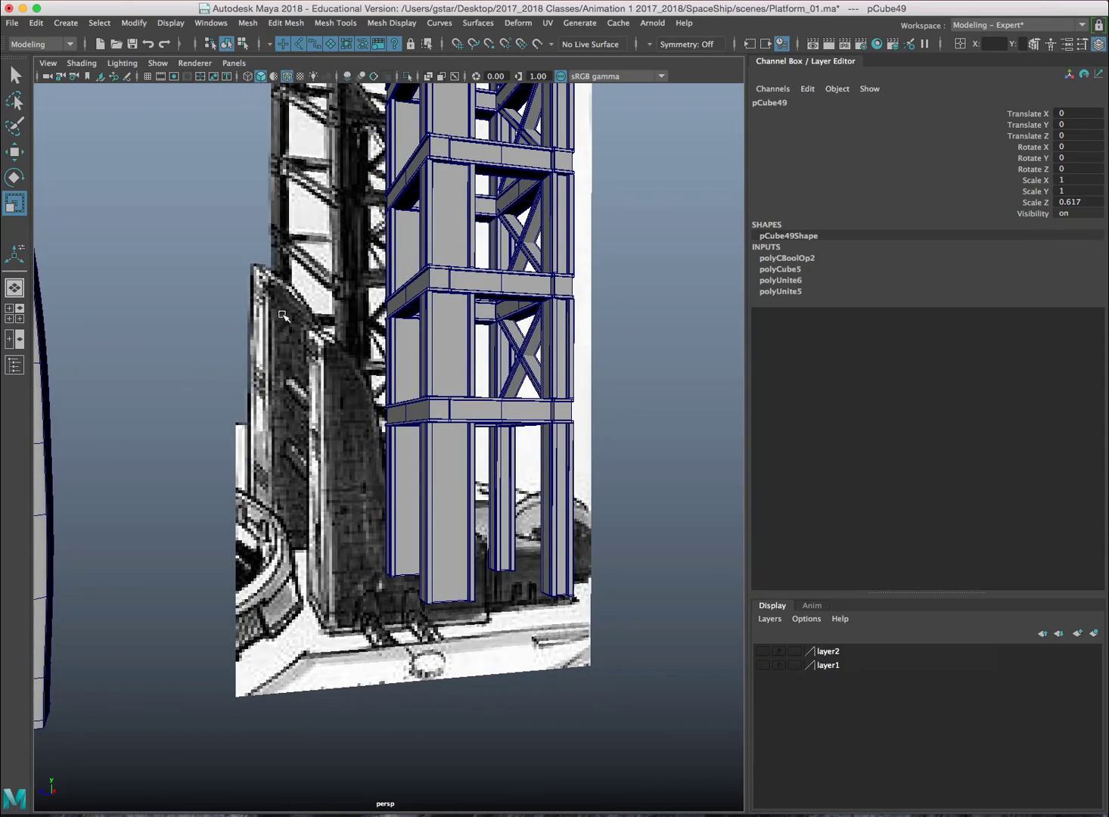
left_click_drag(374, 544, 405, 411, "alt")
left_click_drag(389, 304, 447, 280, "alt")
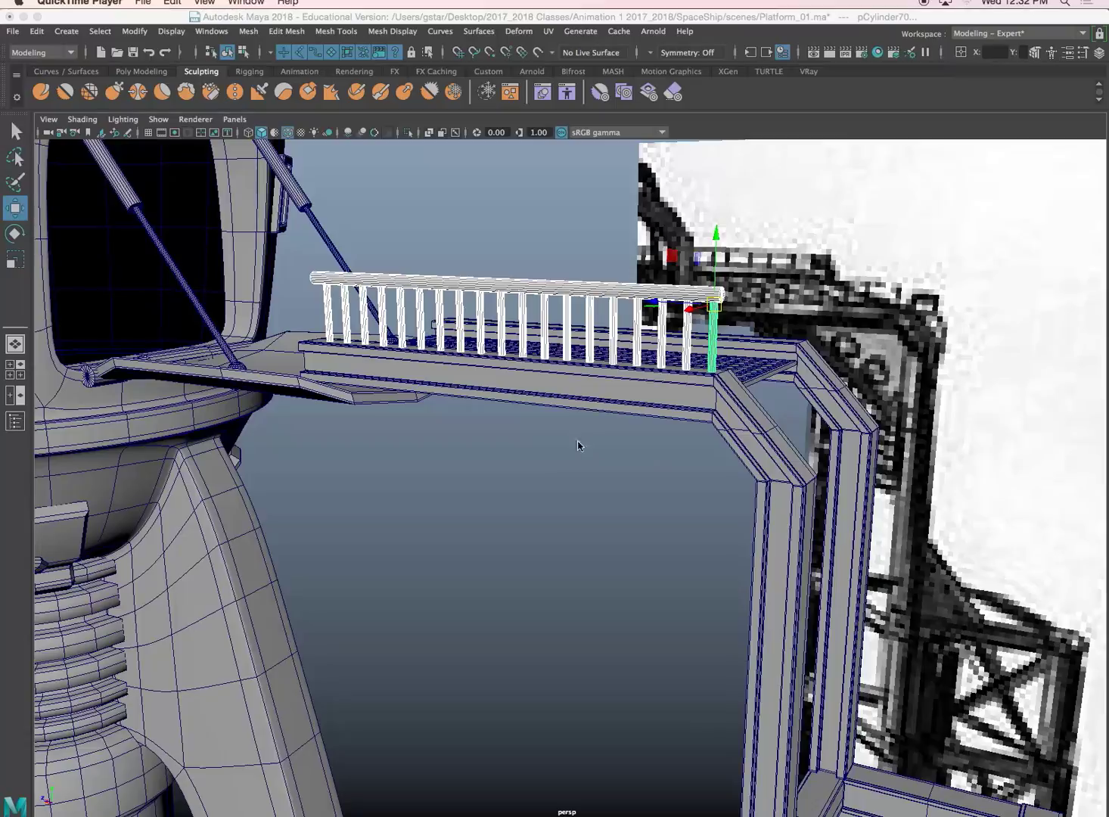
Combine the selected handrail and all its posts along the platform edge into a single railing mesh
left_click_drag(648, 482, 626, 495, "alt")
right_click_drag(627, 495, 633, 446, "alt")
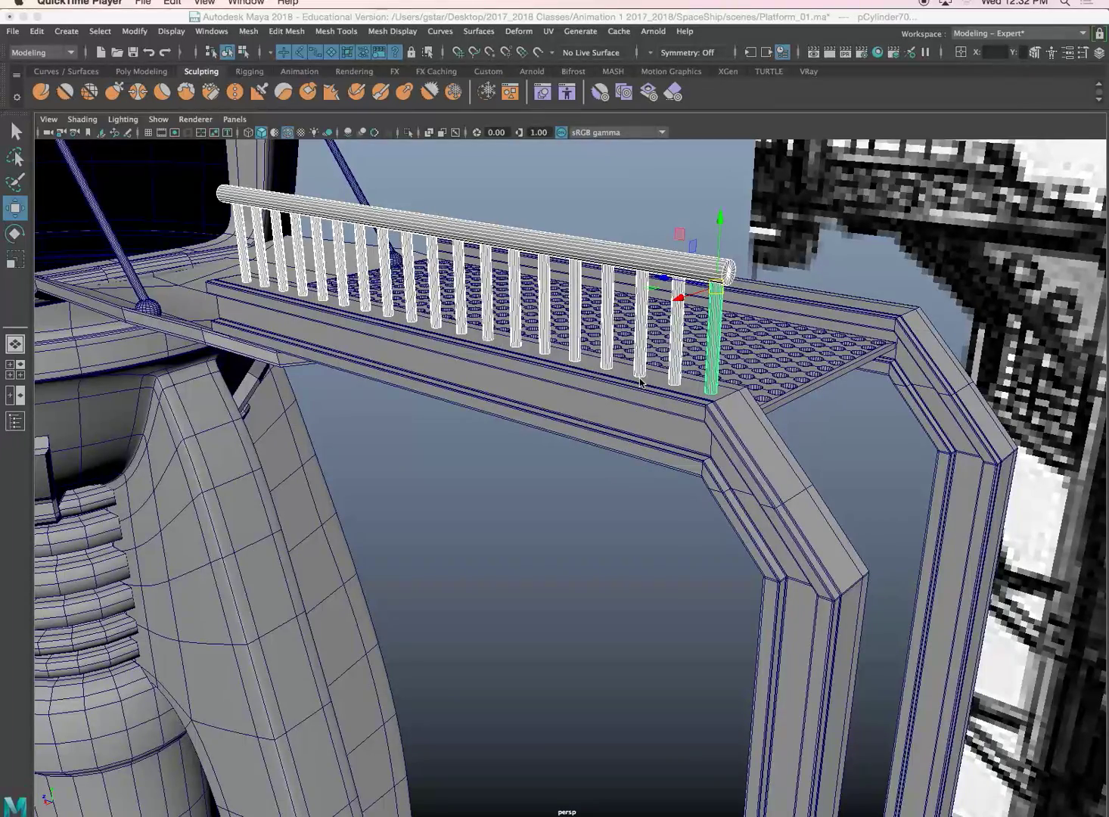
left_click_drag(625, 418, 611, 489, "alt")
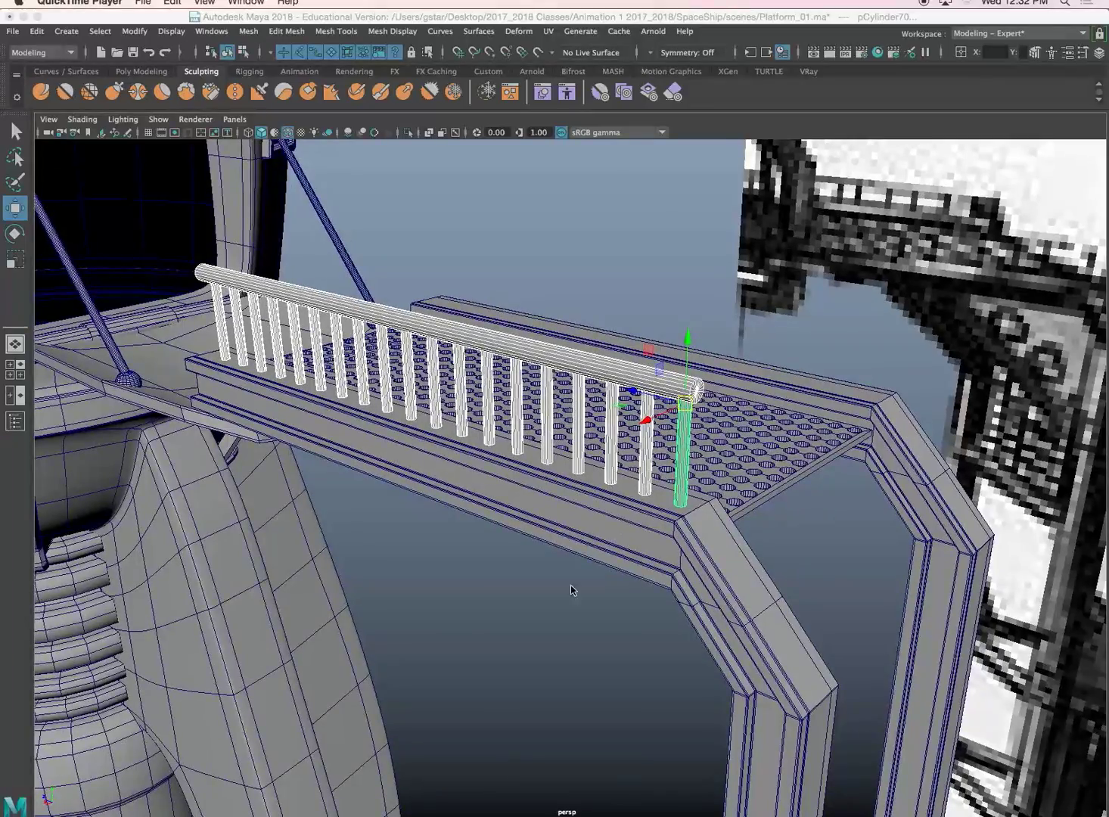
left_click_drag(570, 590, 587, 526, "alt")
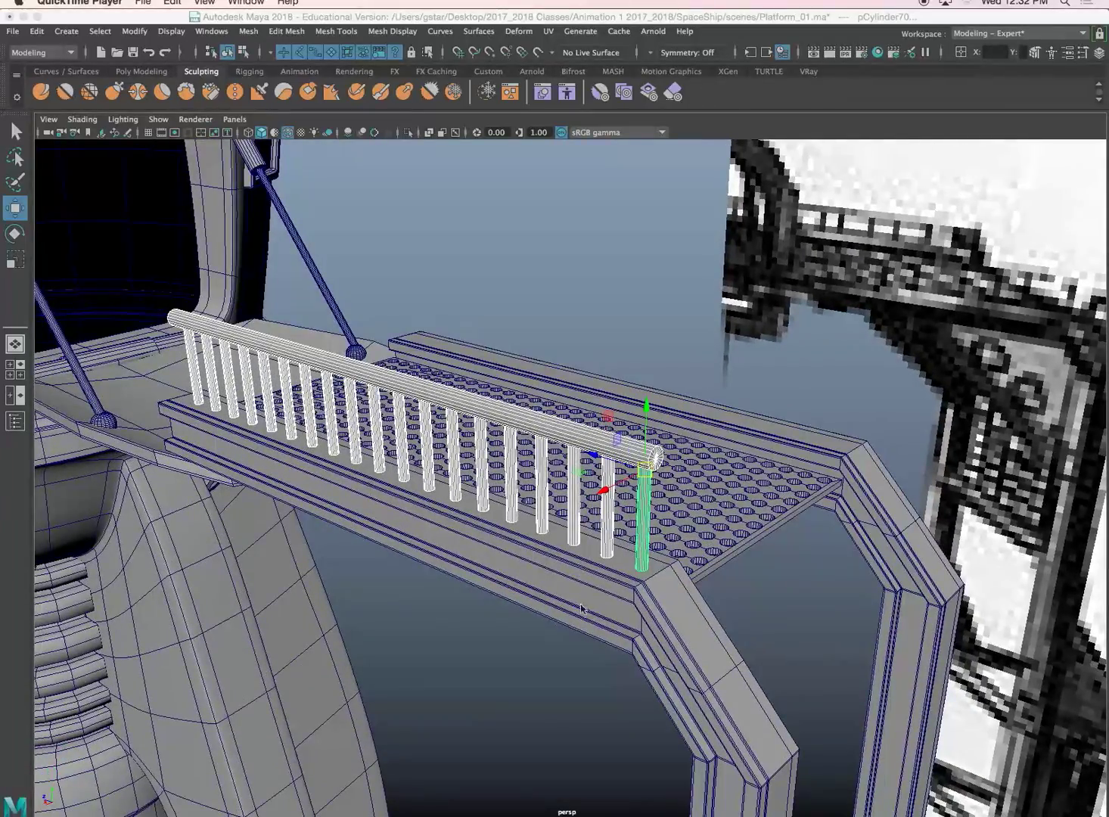
left_click_drag(552, 655, 569, 508, "alt")
left_click_drag(528, 623, 531, 625, "alt")
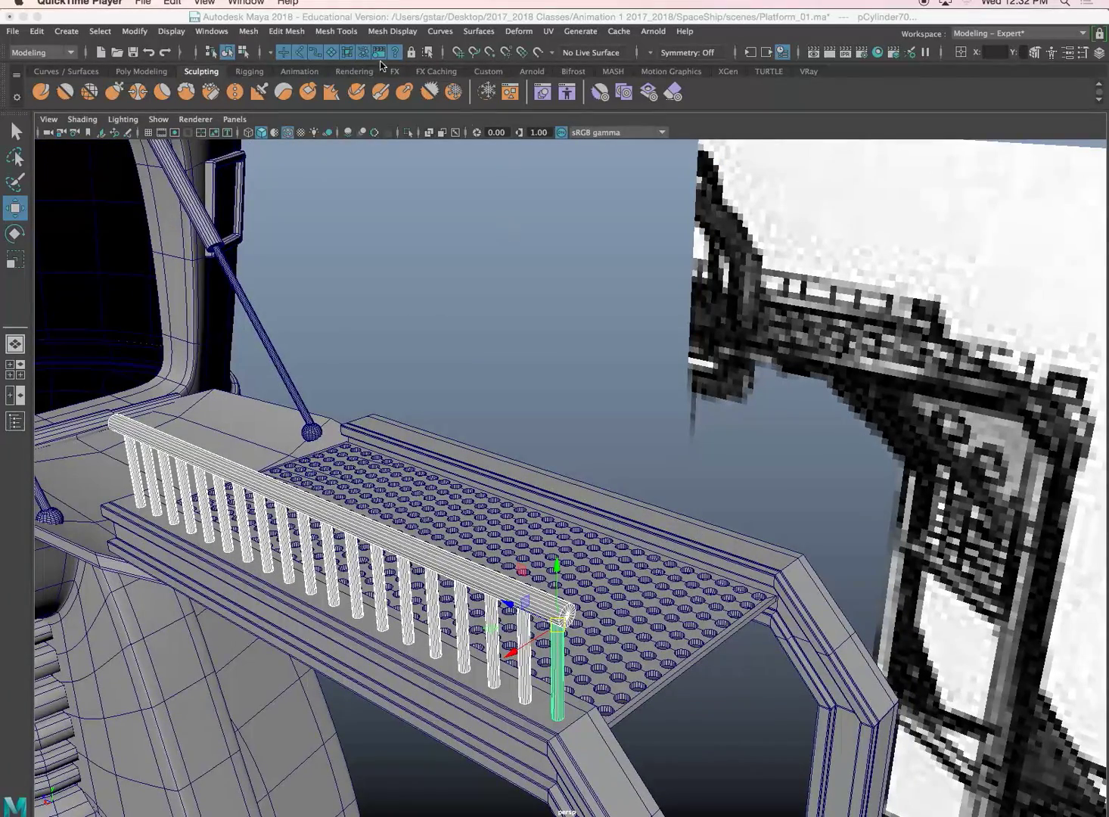
left_click(239, 26)
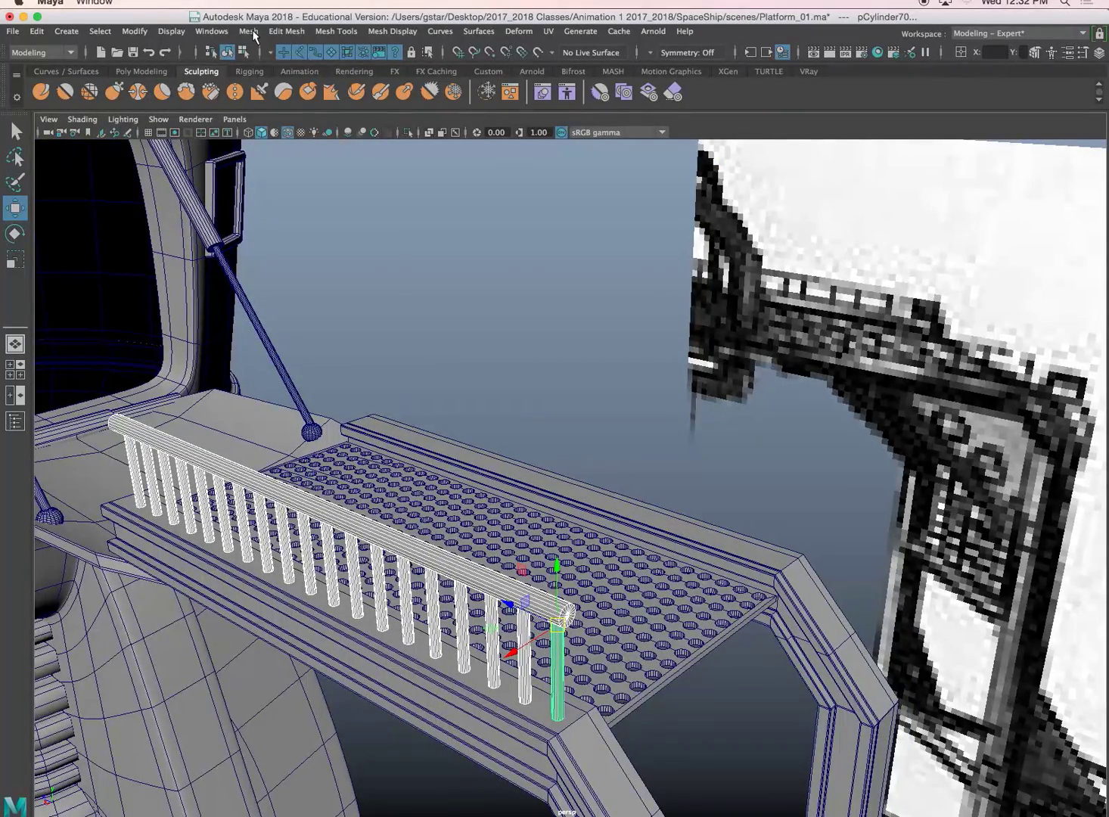
left_click(255, 34)
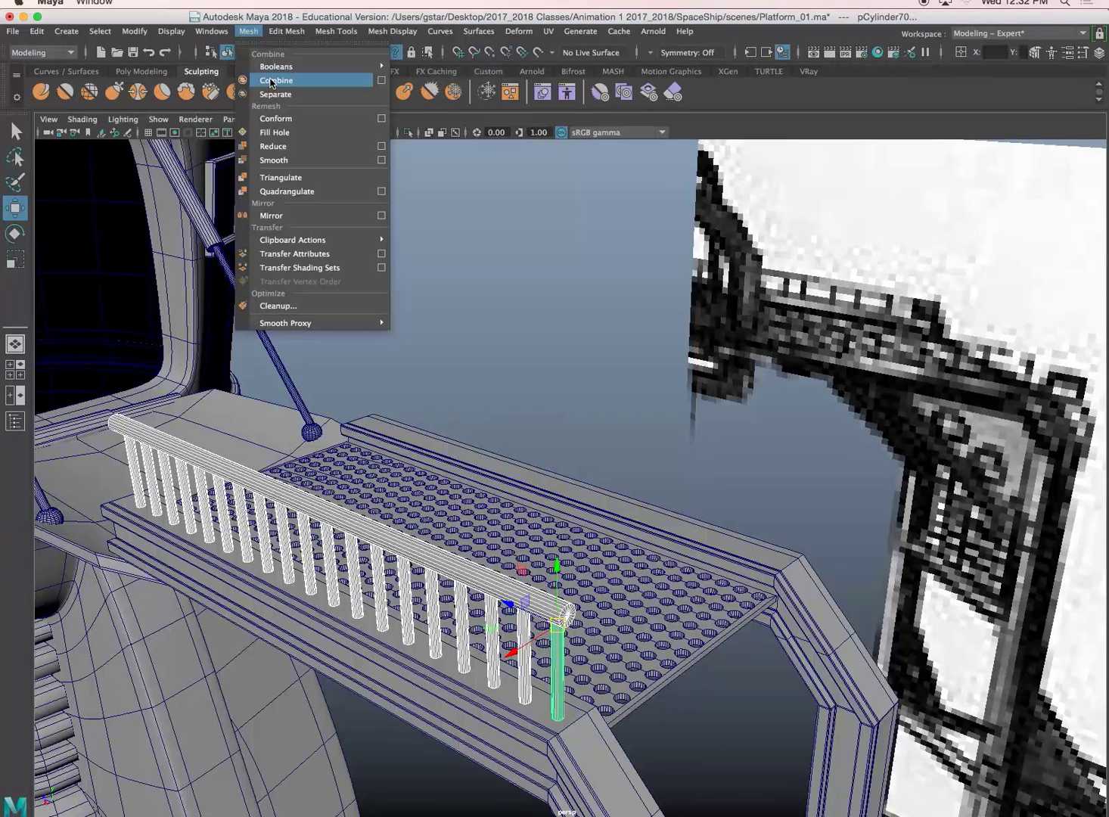
left_click(271, 81)
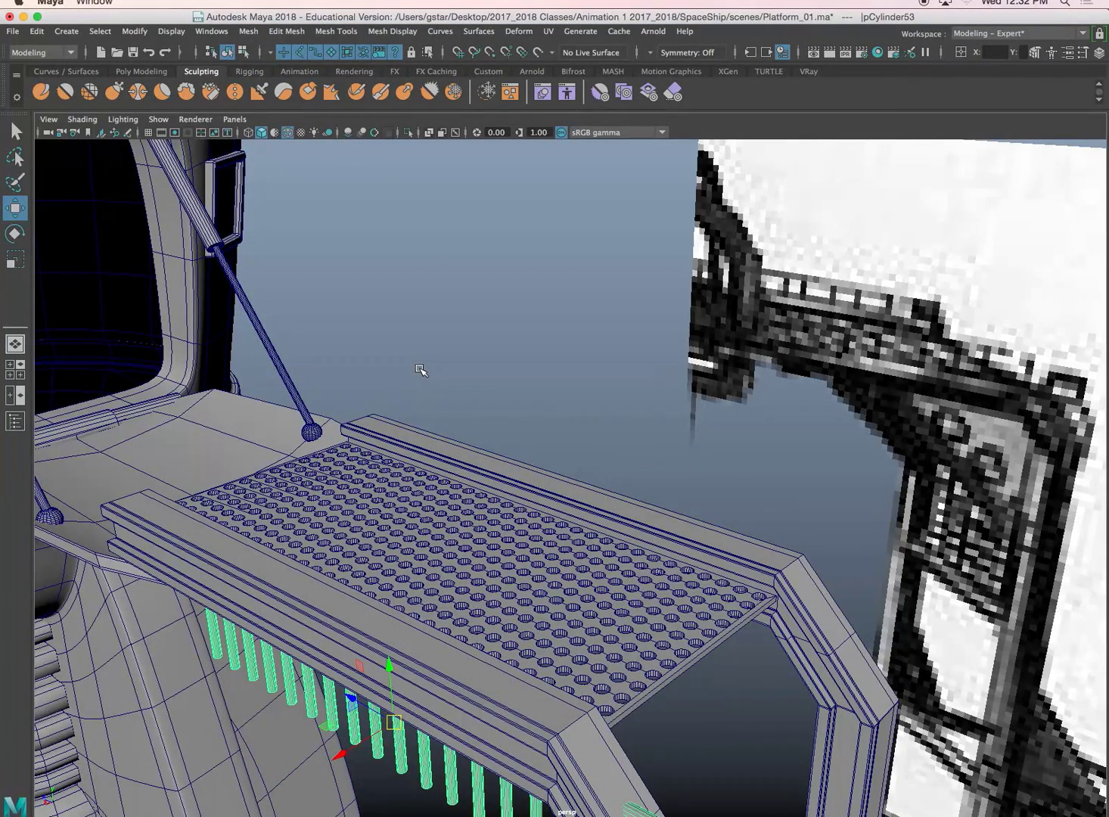
Undo the combined railing's displacement, then duplicate the railing and place the copy along the platform's opposite edge
key("super+z")
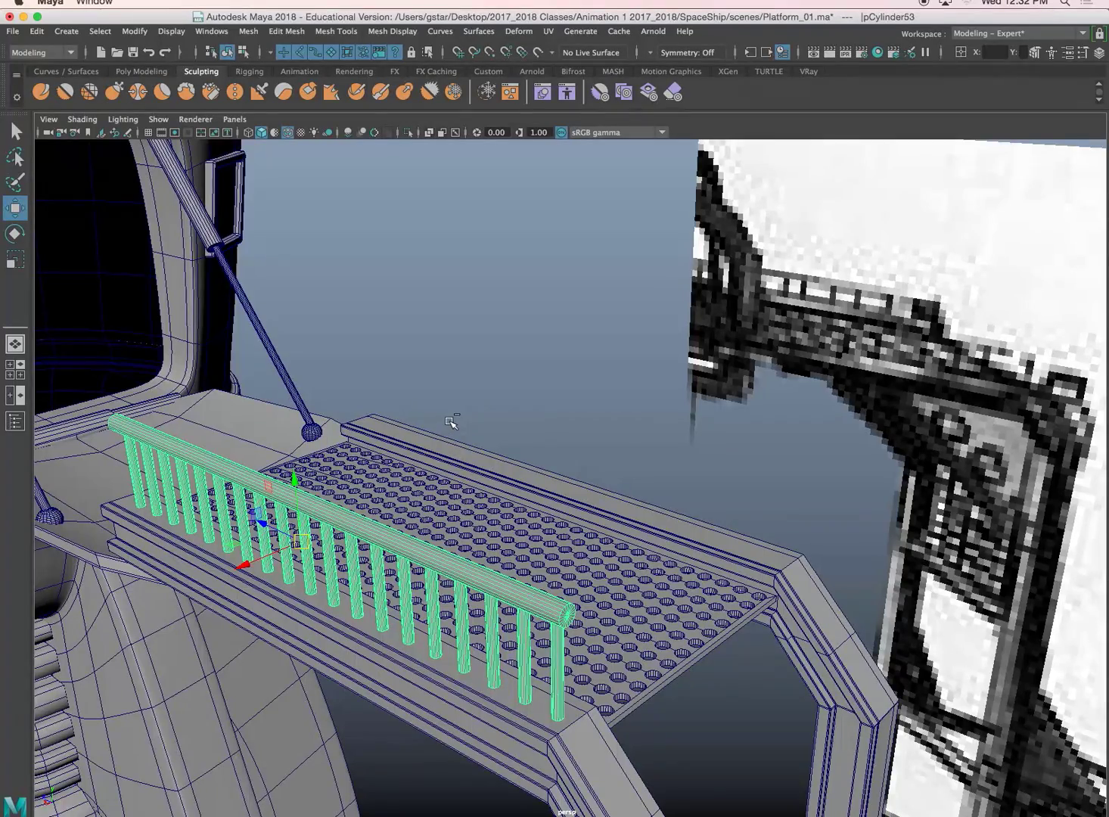
key("super+z")
key("super+d")
left_click_drag(254, 577, 470, 357)
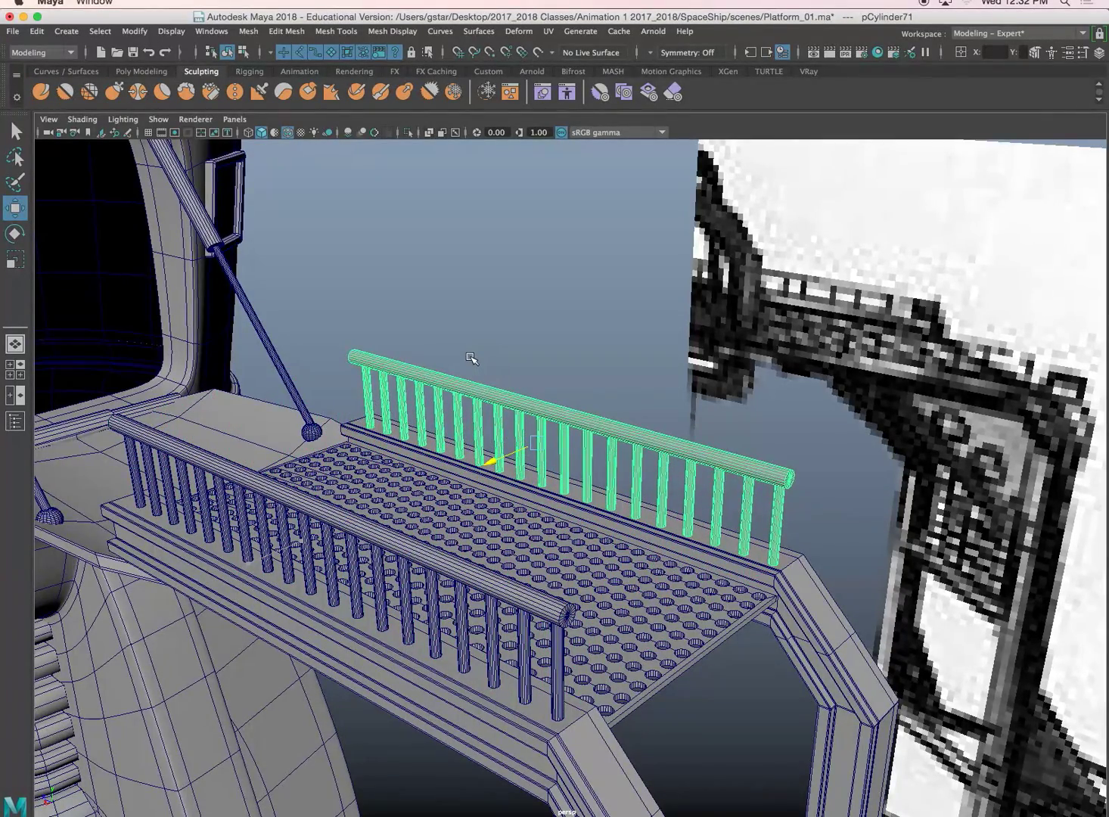
Duplicate the two wide central faces on the underside of one support column's angled bend as a separate surface
left_click_drag(482, 424, 462, 470, "alt")
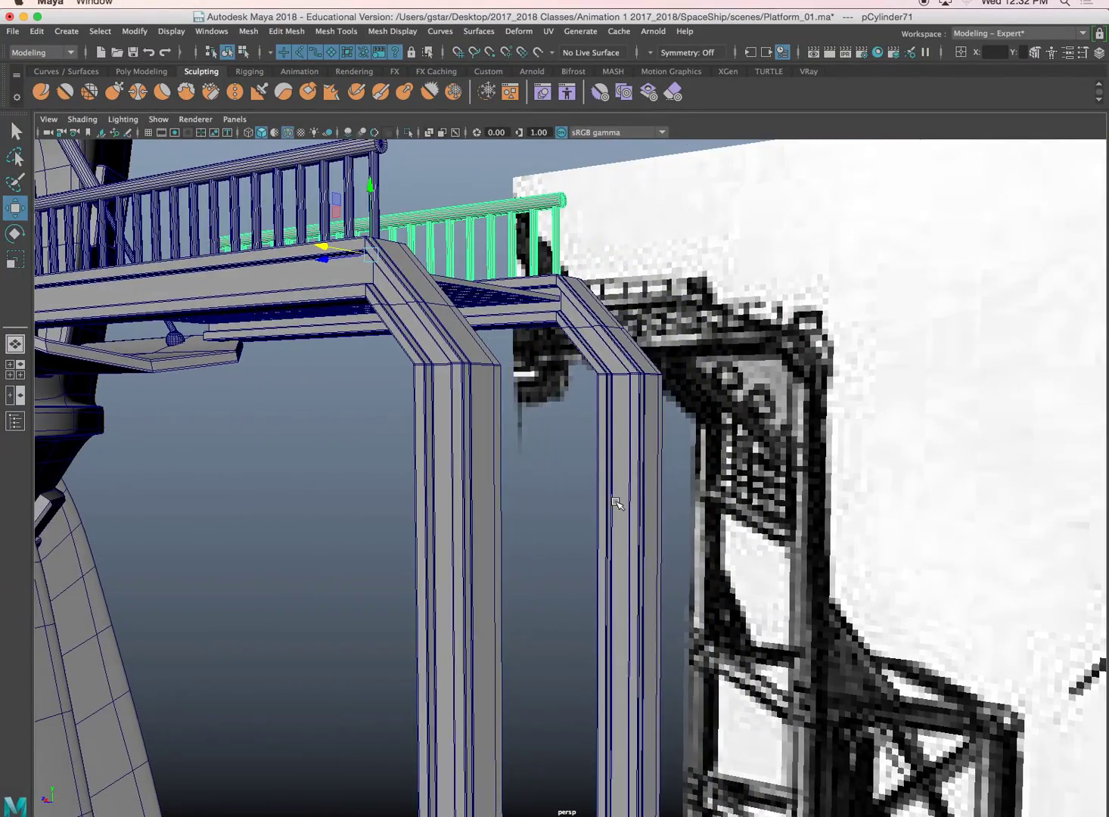
middle_click_drag(619, 502, 533, 412, "alt")
left_click_drag(534, 411, 566, 383, "alt")
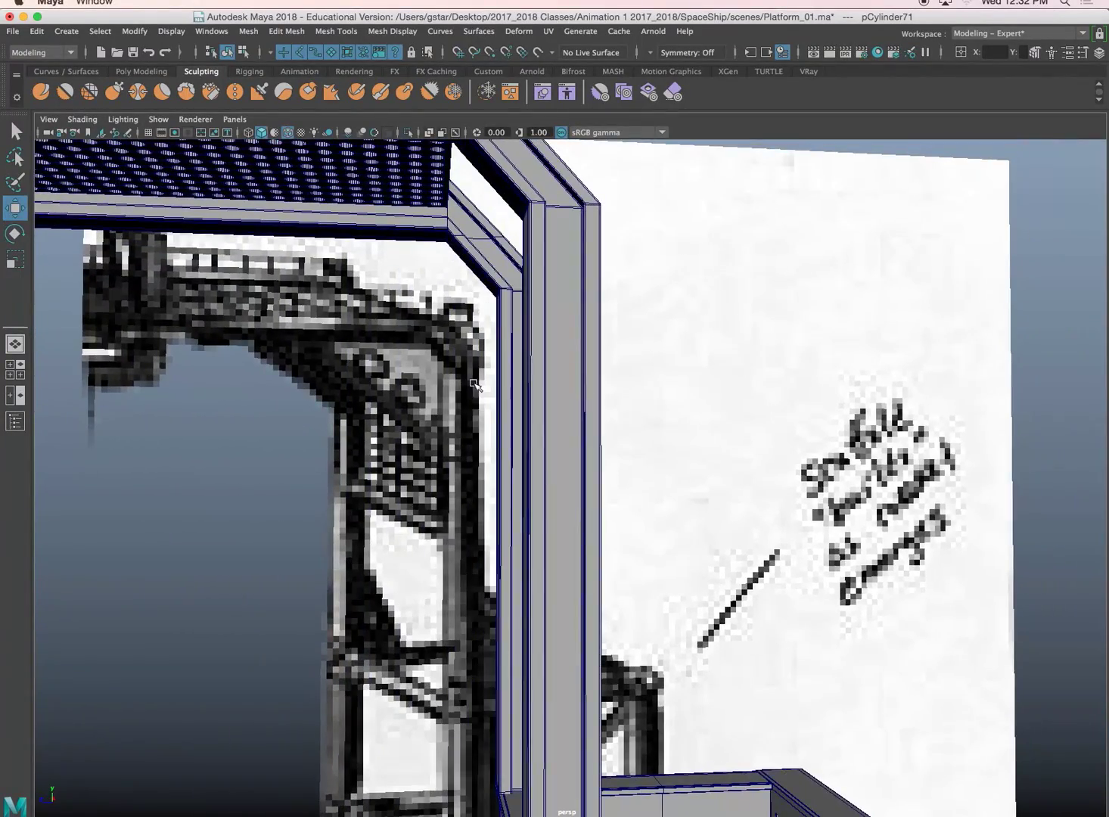
middle_click_drag(376, 366, 431, 344, "alt")
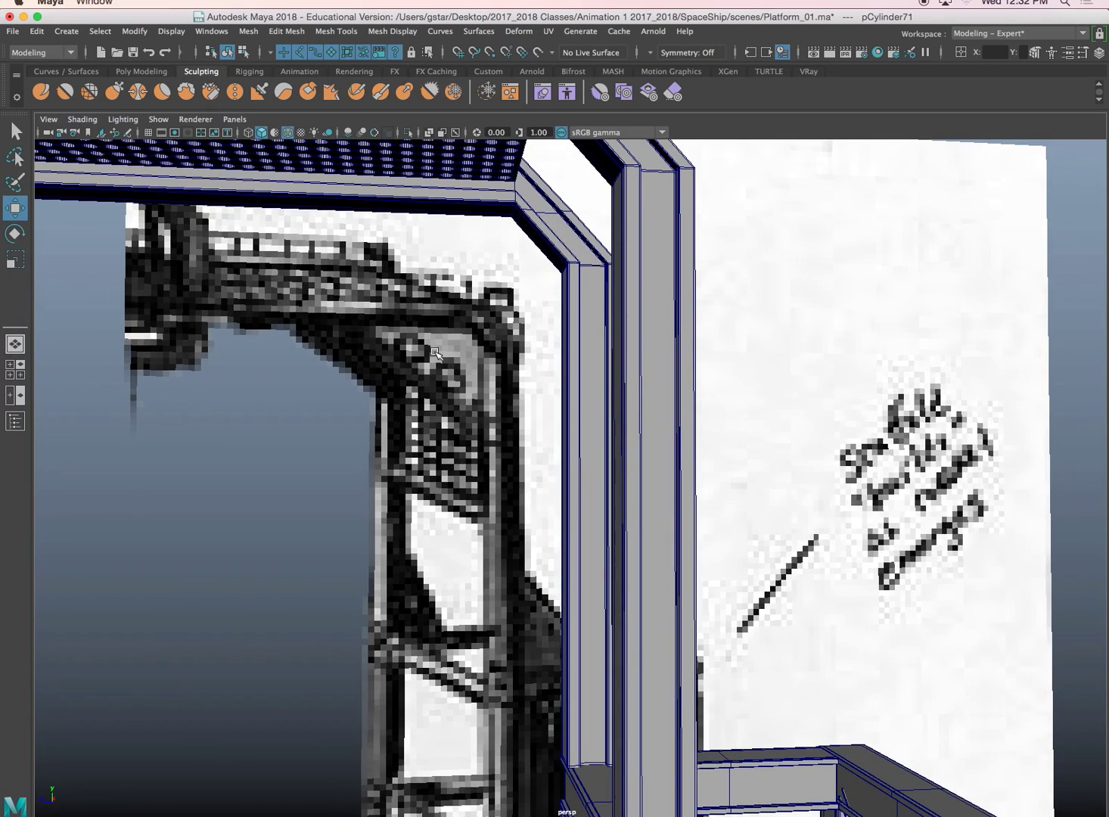
left_click_drag(586, 265, 627, 295, "alt")
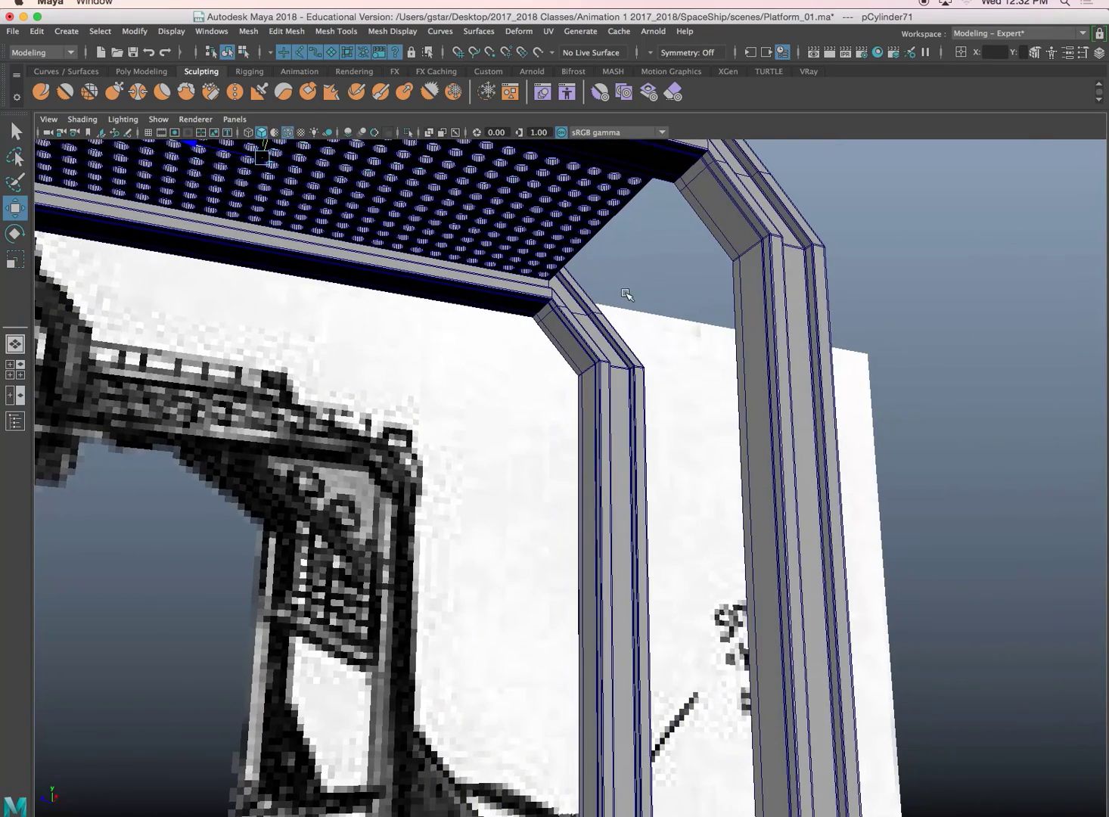
left_click(724, 205)
left_click_drag(723, 203, 687, 298, "alt")
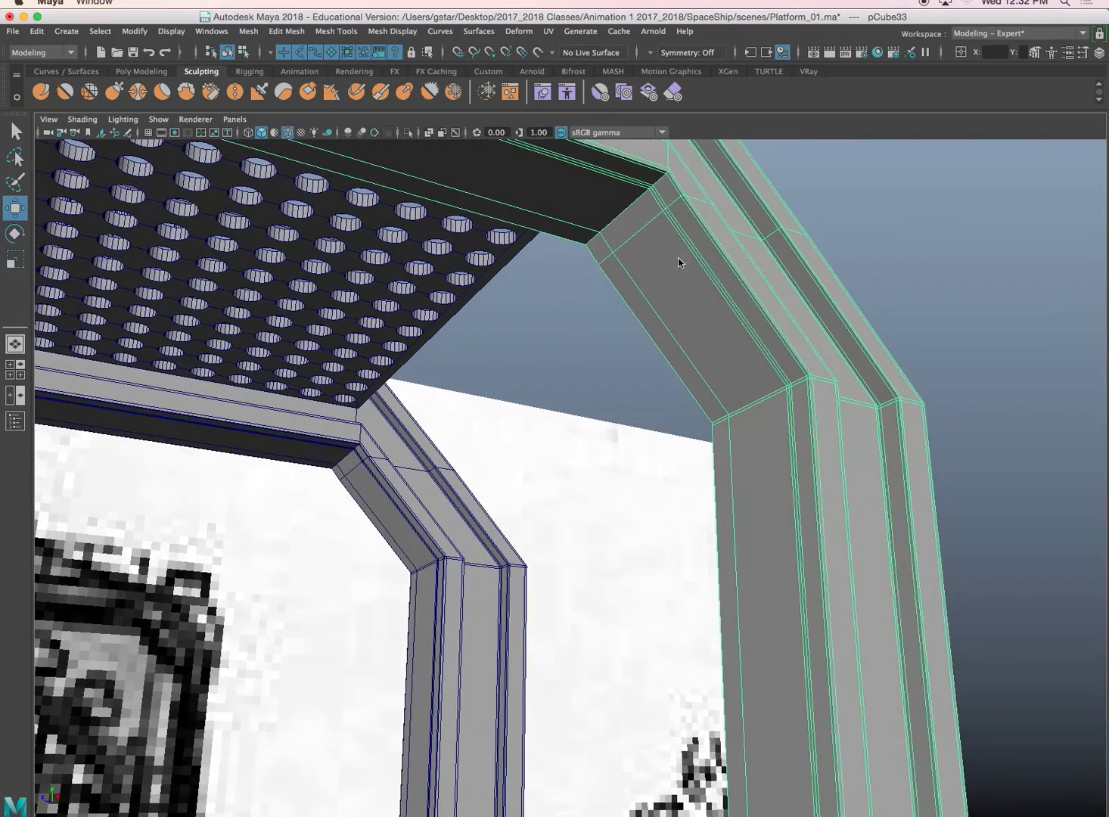
right_click_drag(678, 259, 678, 290)
left_click(659, 240)
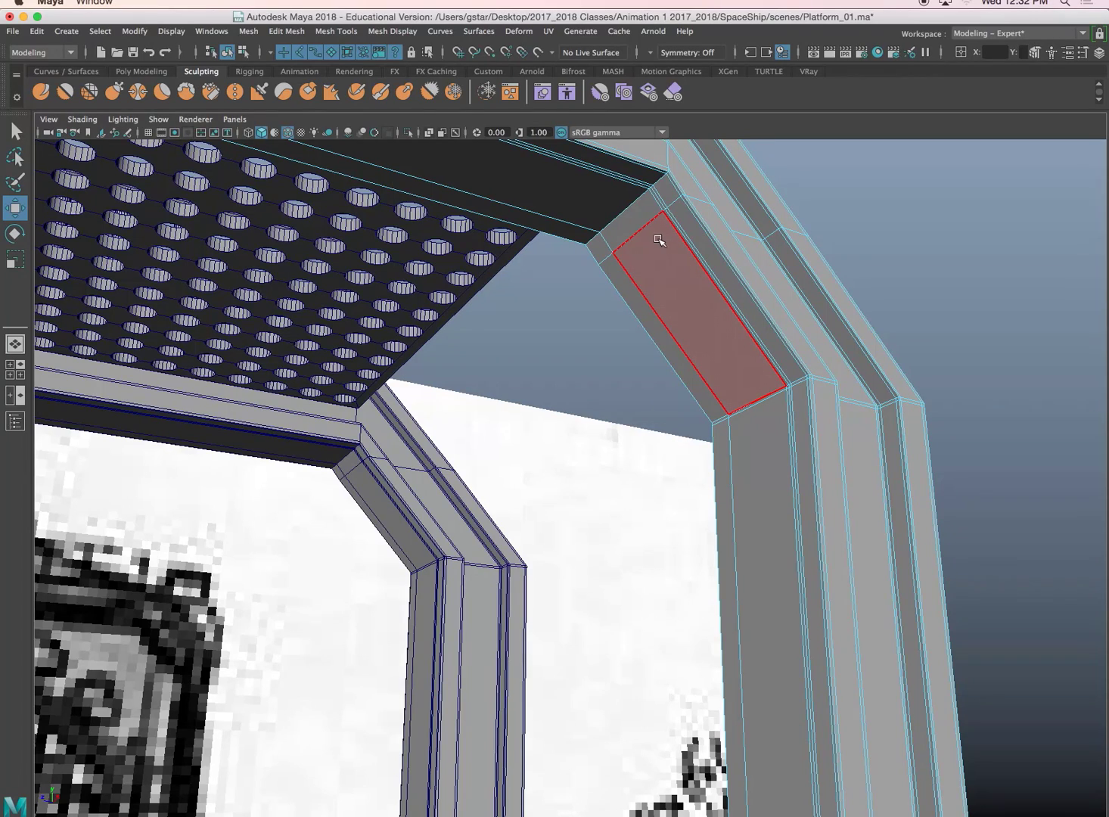
left_click(639, 218)
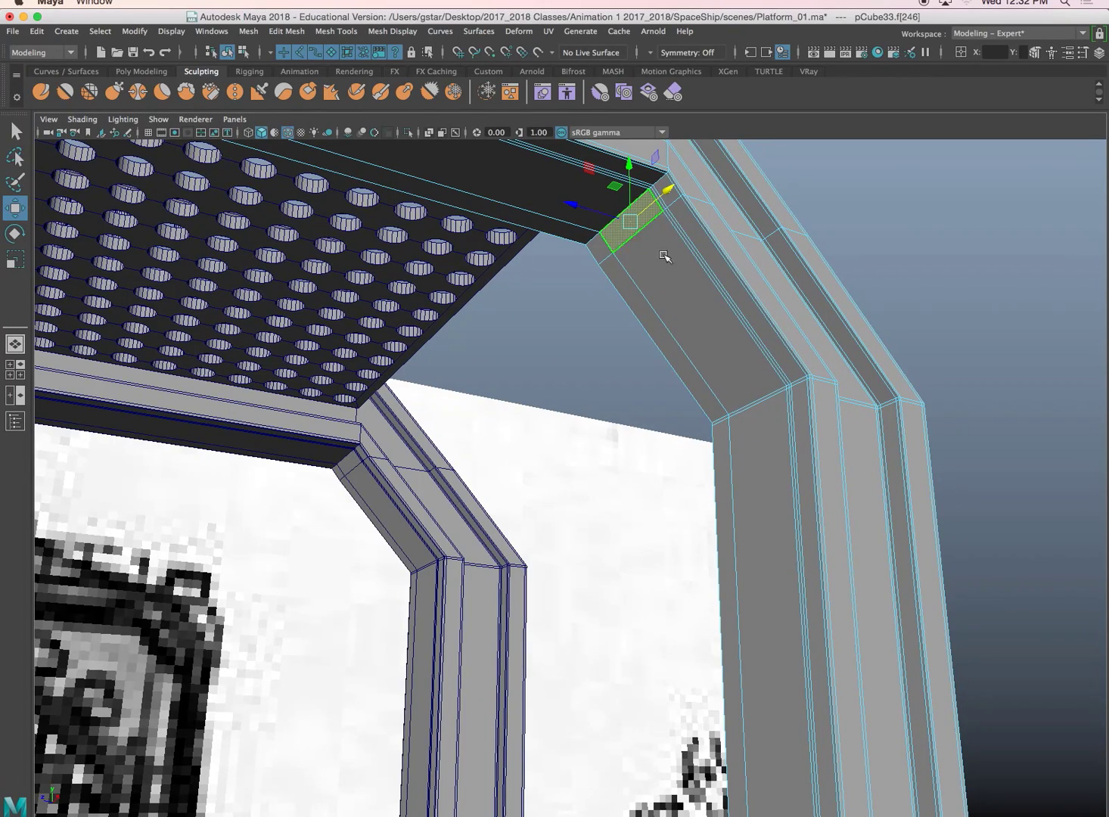
left_click(700, 302, "shift")
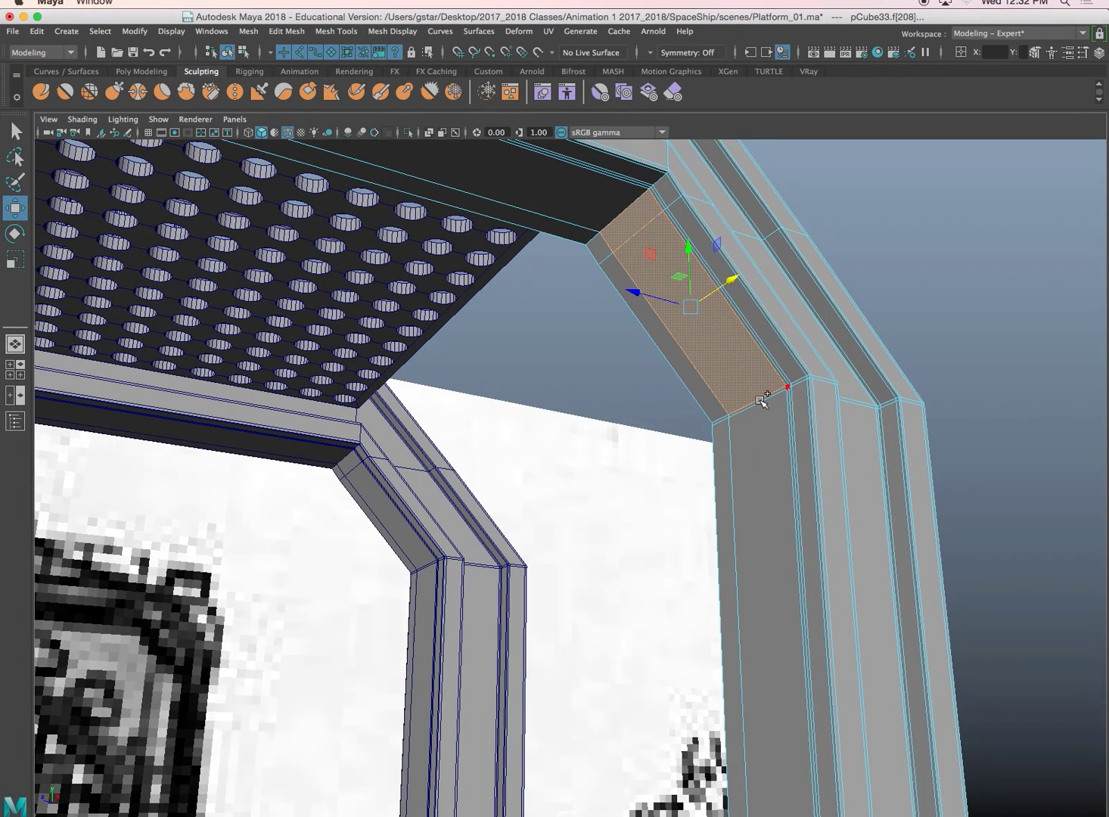
middle_click_drag(756, 380, 725, 411, "alt")
right_click_drag(726, 411, 762, 411, "alt")
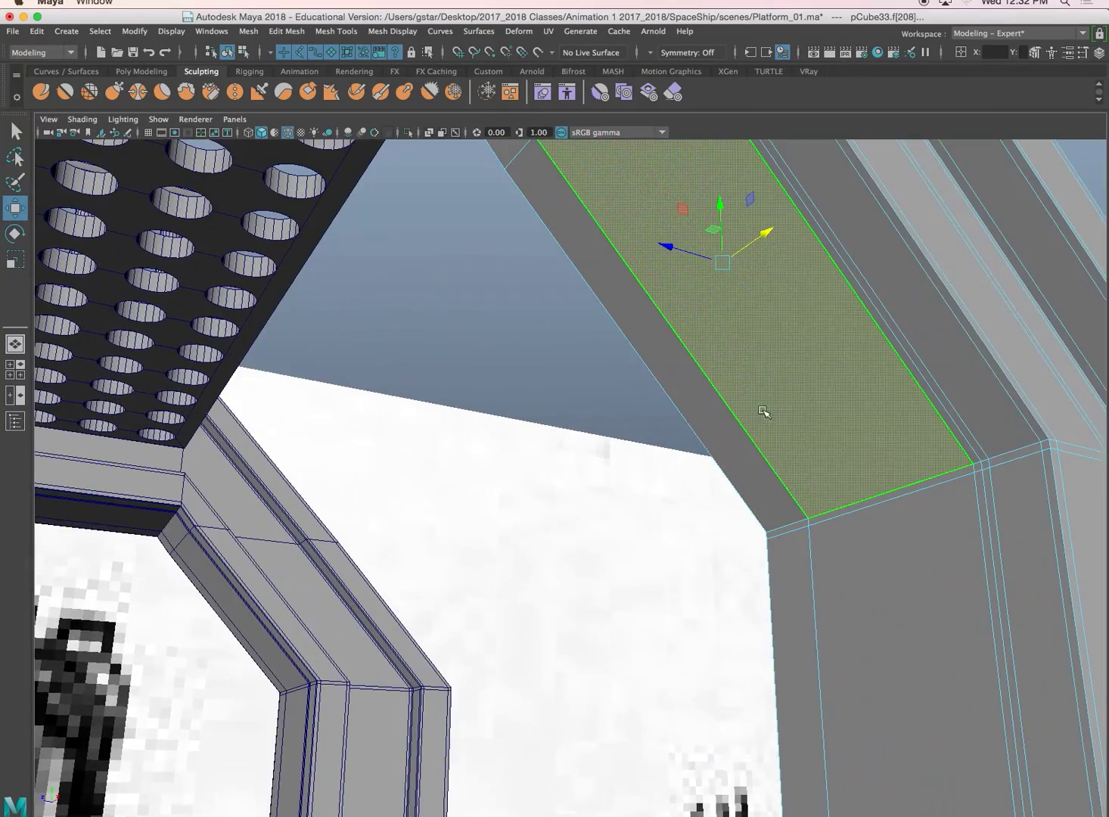
left_click_drag(919, 477, 830, 441, "alt")
left_click(572, 274, "shift")
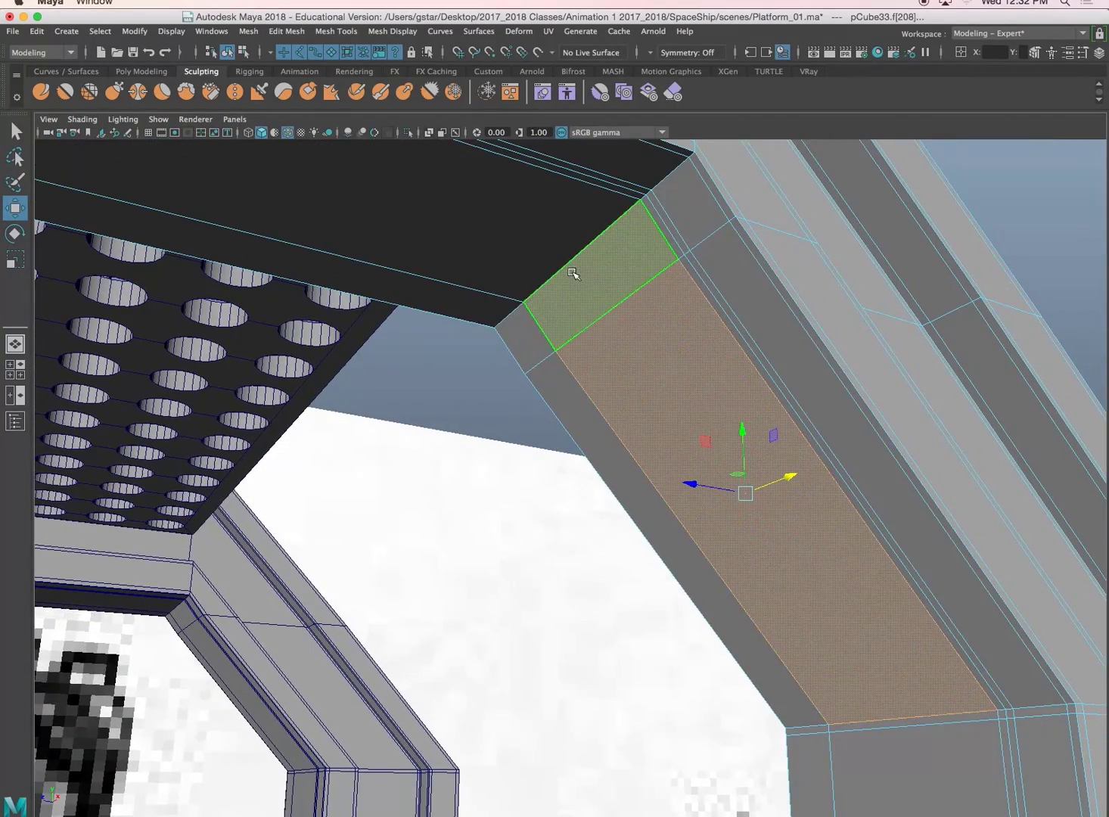
left_click(288, 32)
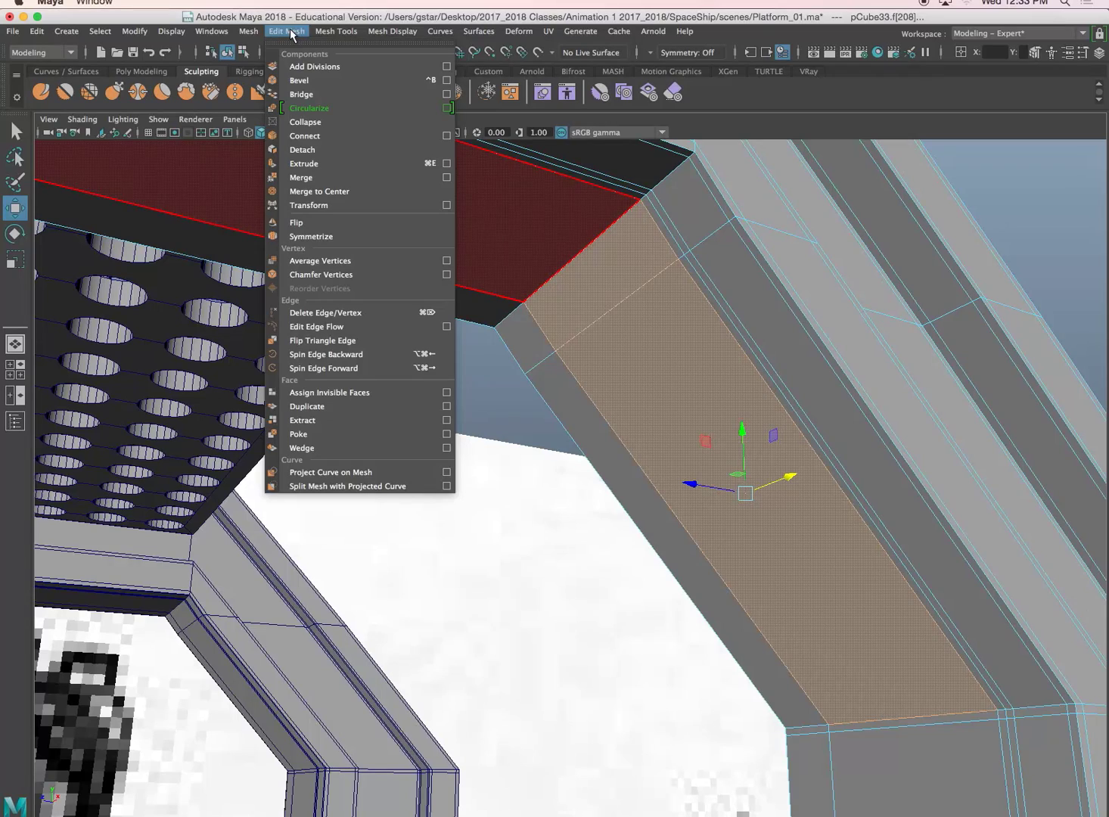
left_click(329, 408)
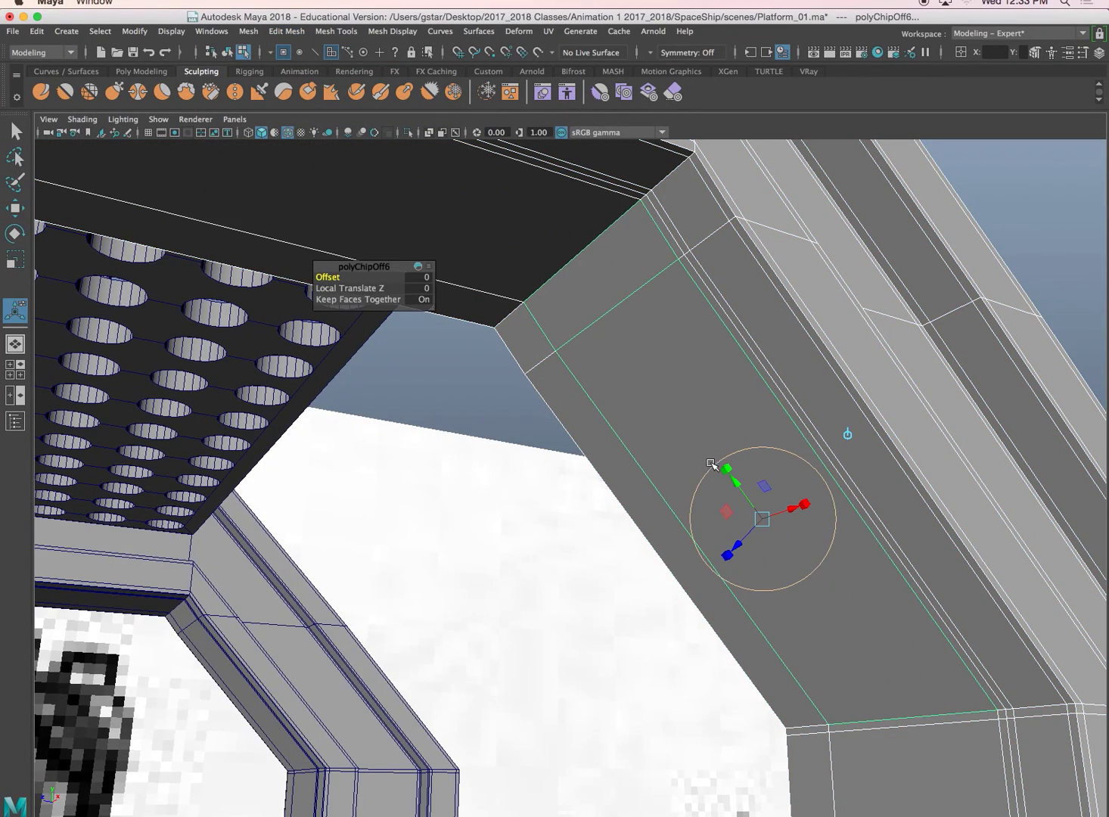
Return to object mode and center the pivot of the duplicated bend surface
right_click_drag(679, 273, 745, 251)
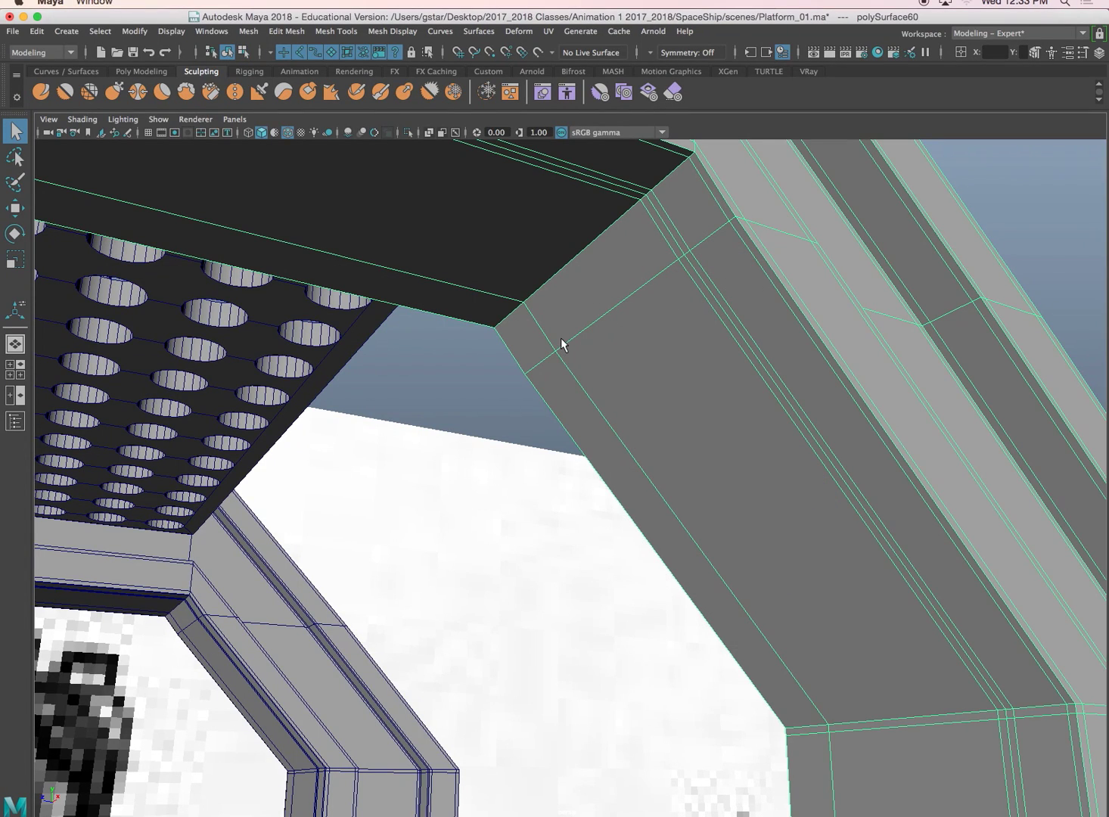
left_click(639, 321)
key("w")
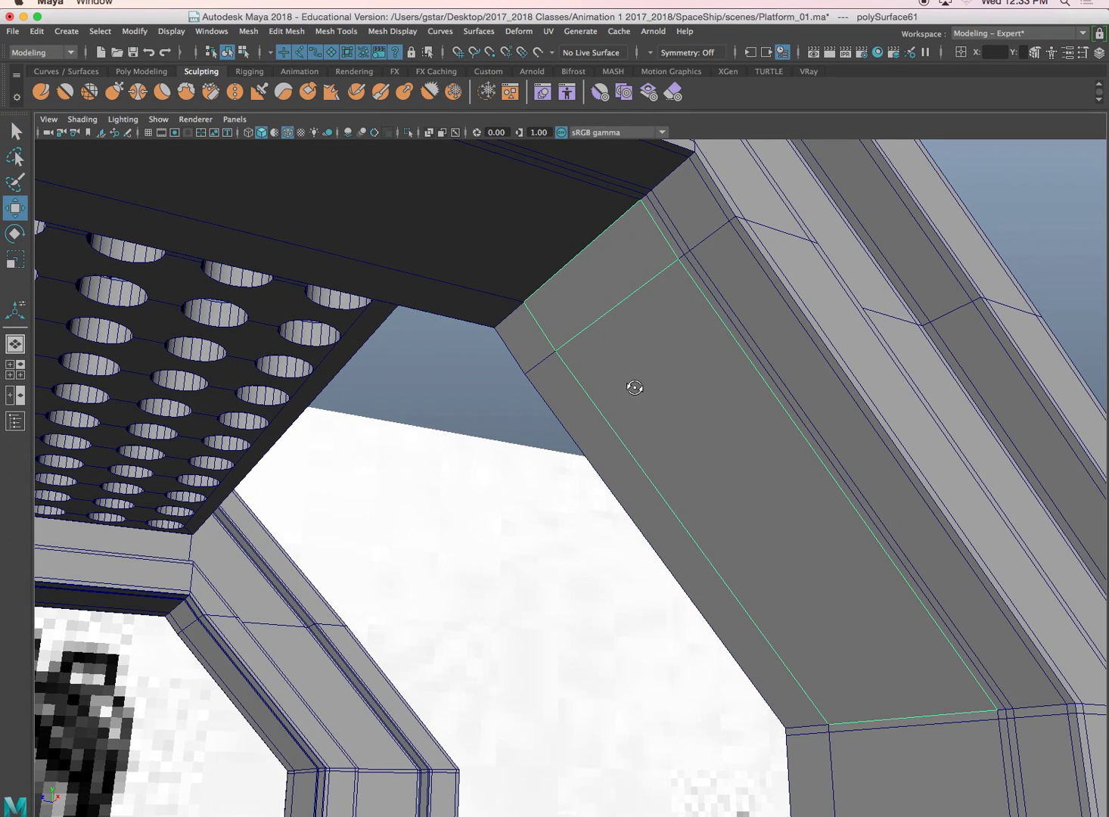
left_click_drag(635, 388, 632, 386, "alt")
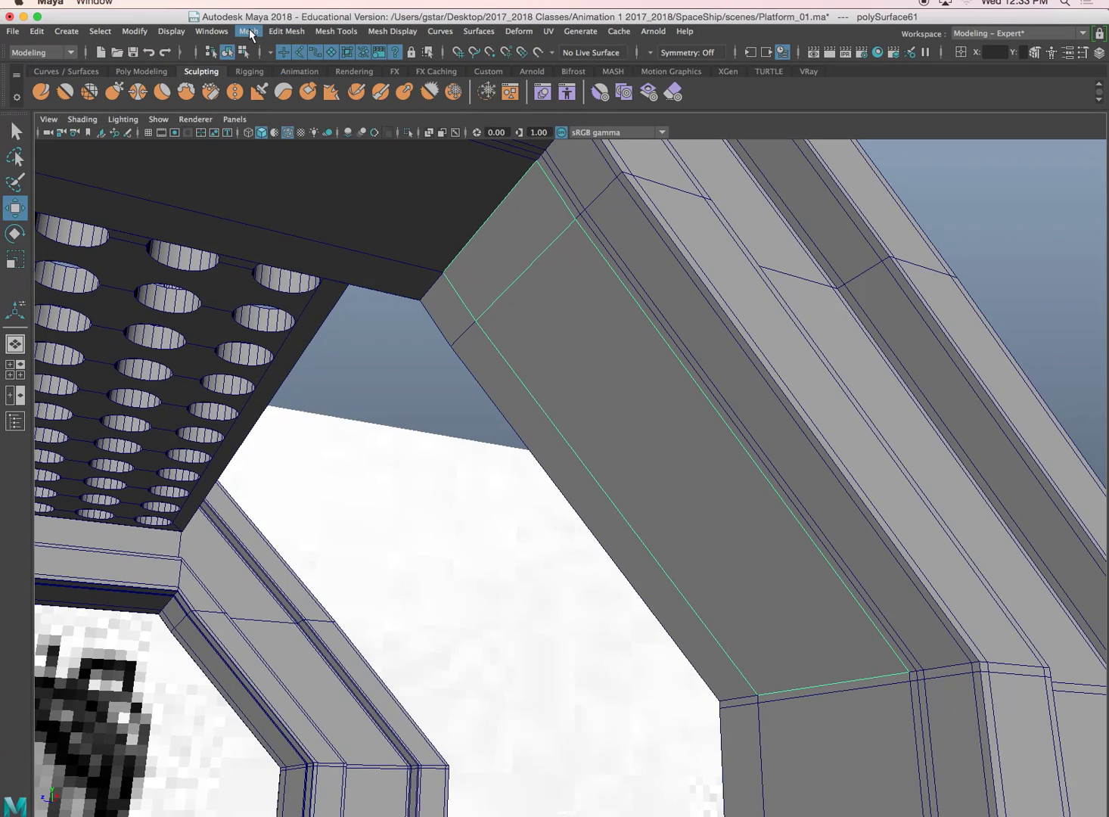
left_click(249, 32)
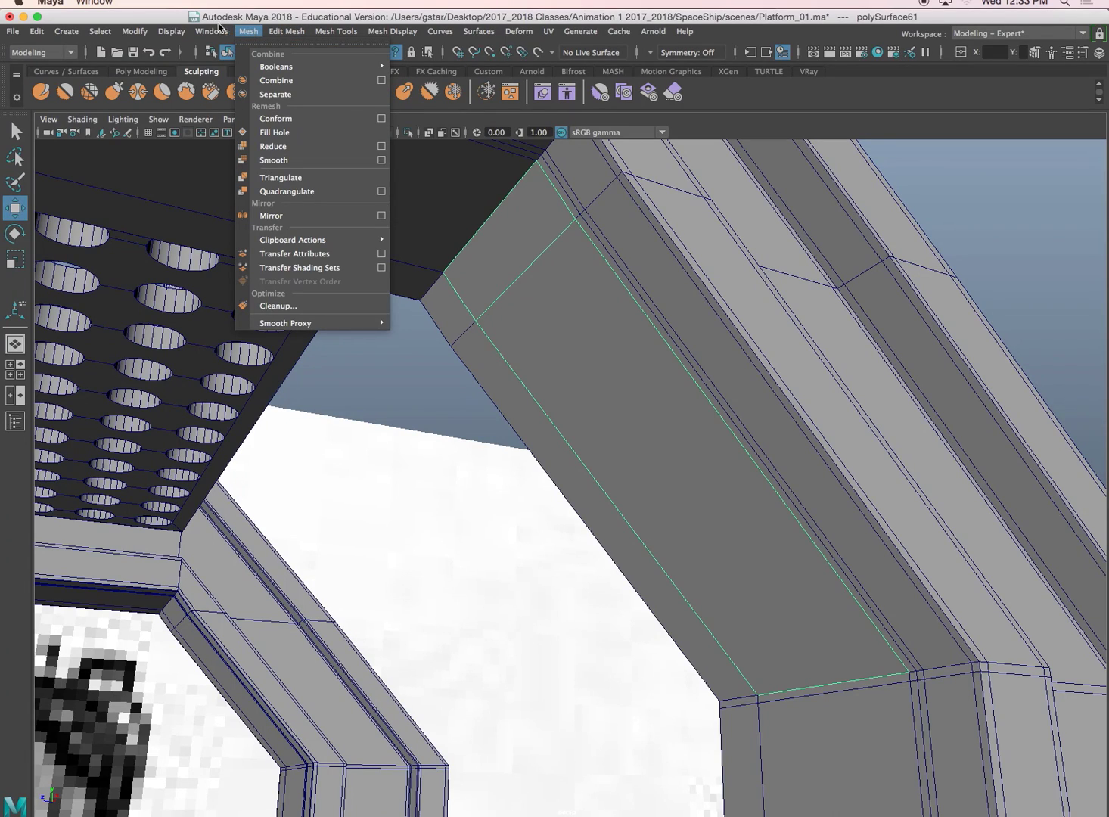
mouse_move(133, 31)
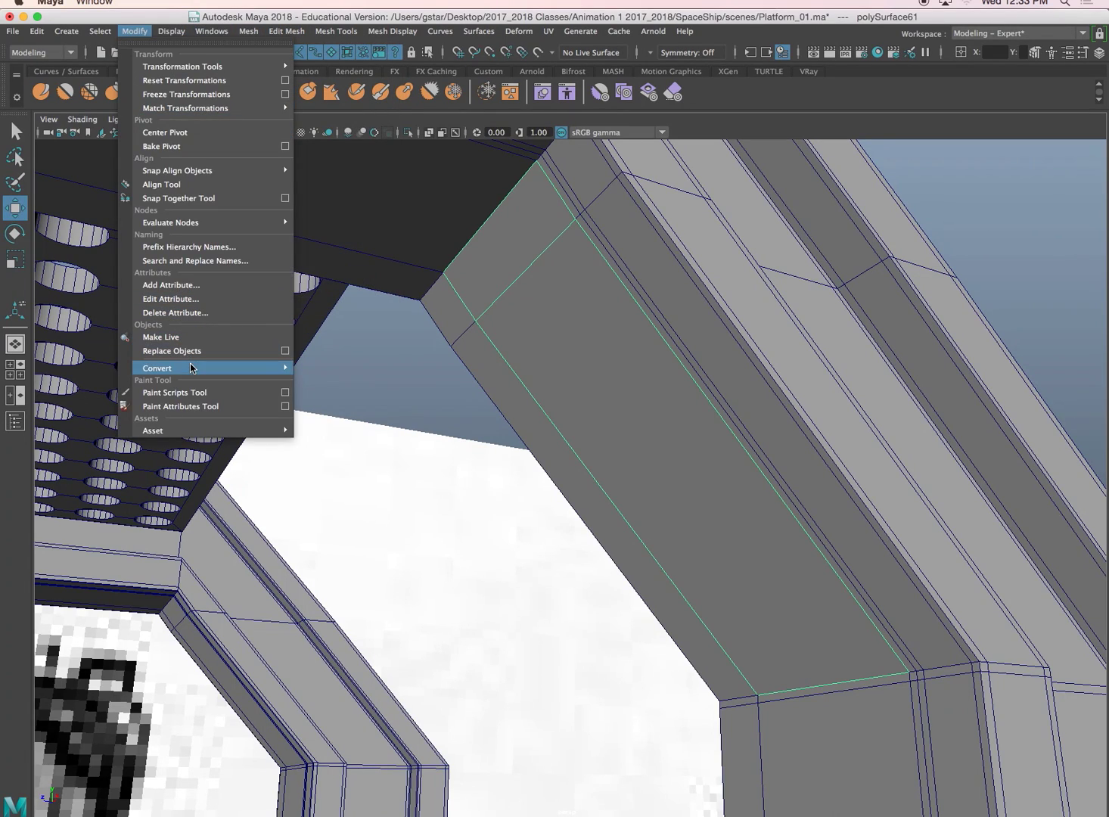
left_click(167, 134)
key("f")
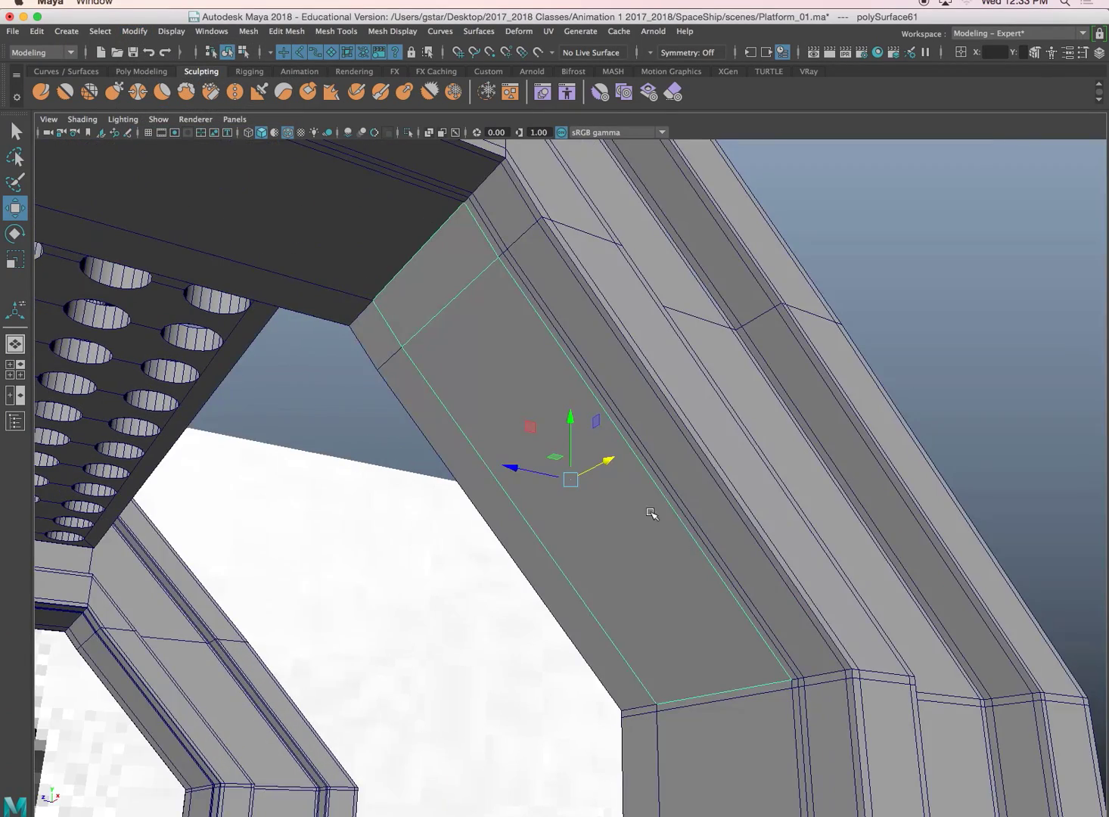
Scale the duplicated bend surface across its width to a central strip about one third as wide
left_click_drag(652, 514, 782, 512, "alt")
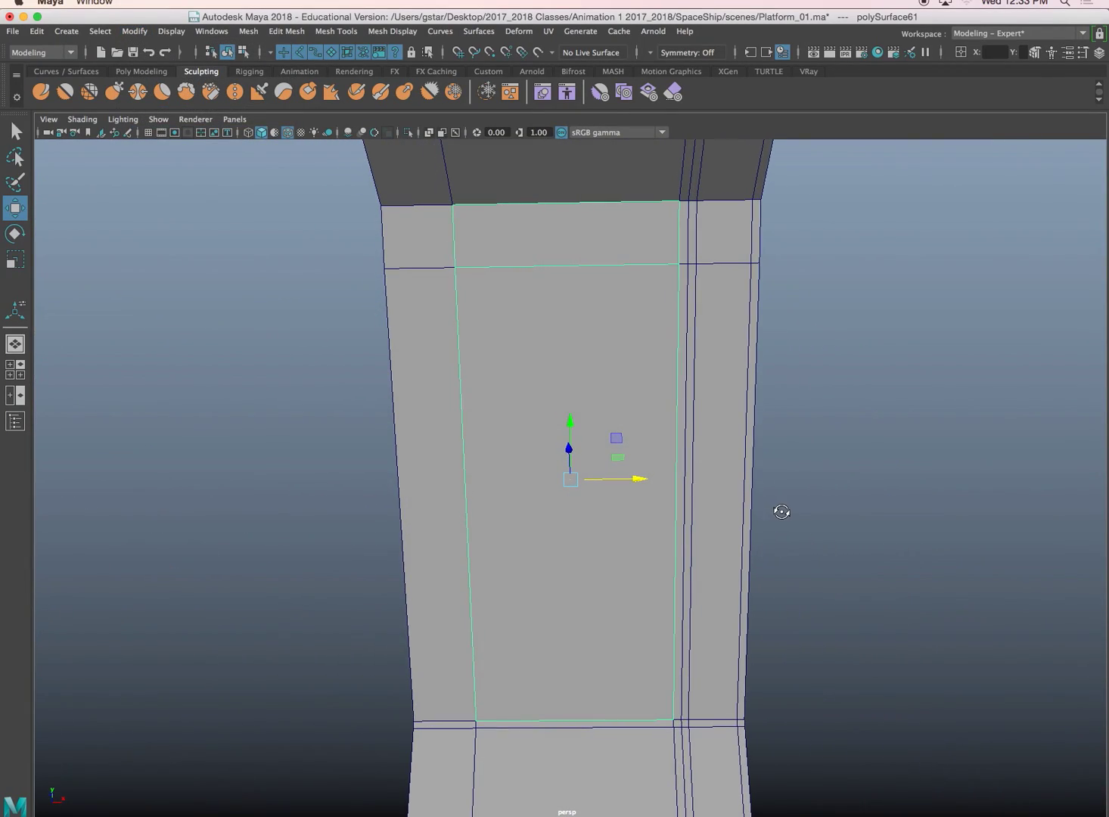
key("r")
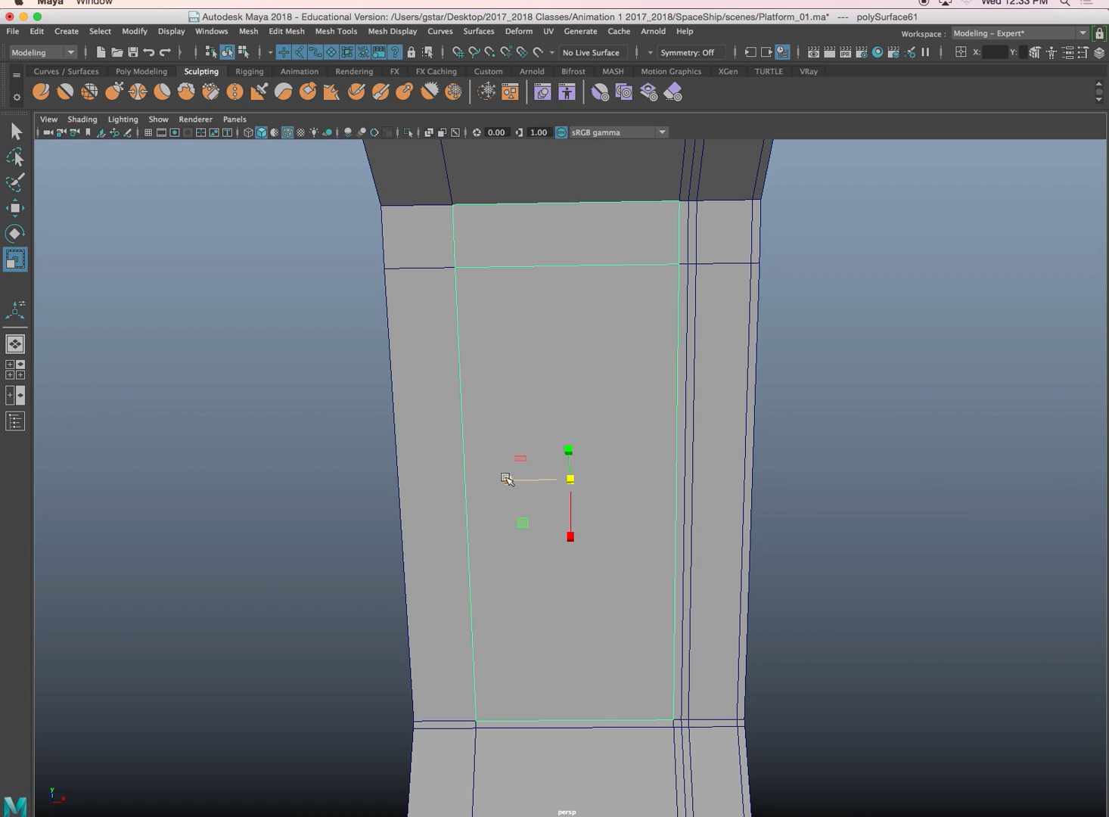
left_click_drag(507, 479, 551, 480)
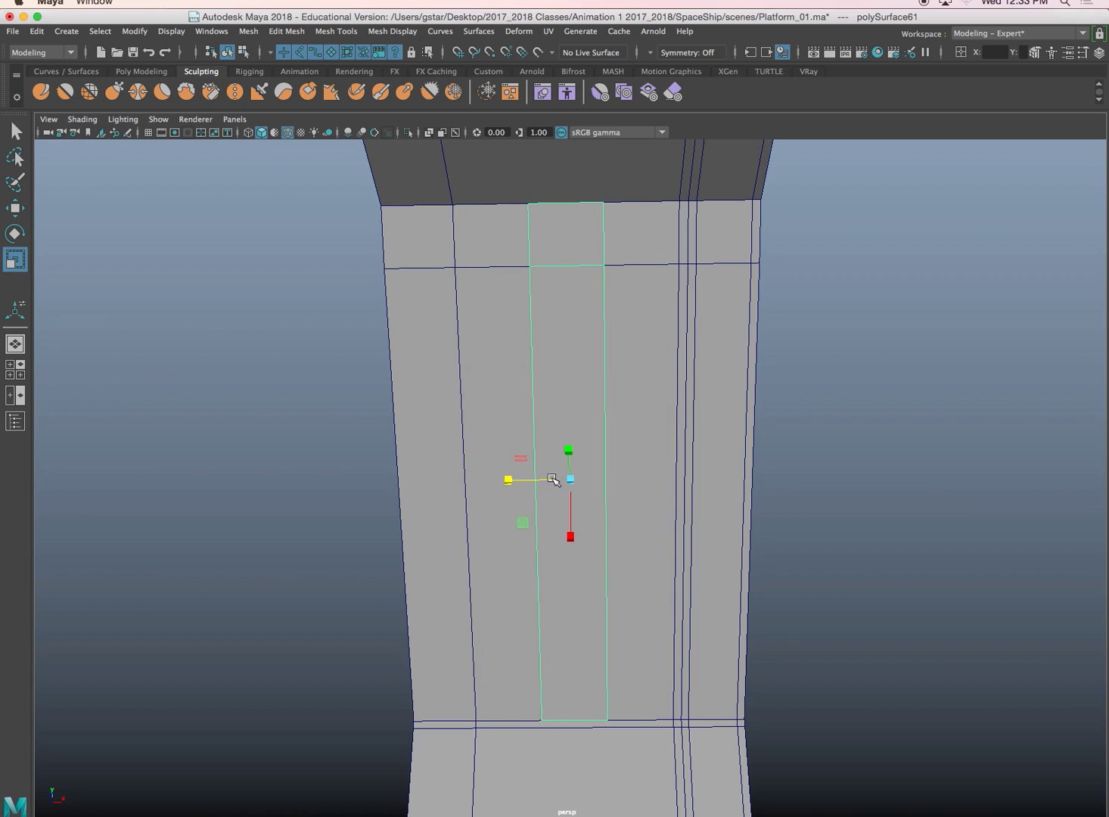
Extrude the narrow strip inward from the bend with a Local Translate Z of about 0.062
left_click_drag(638, 436, 539, 460, "alt")
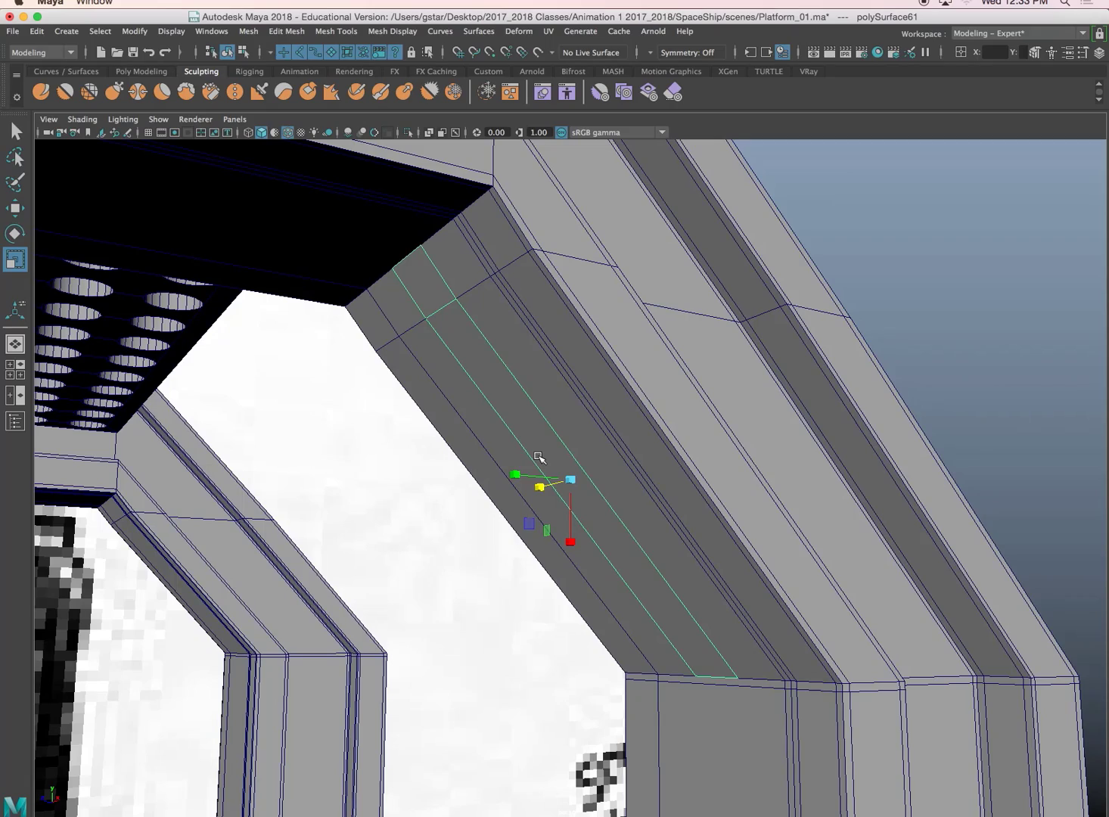
key("ctrl+e")
left_click_drag(561, 524, 475, 617)
Compare the extruded strip under the bend with the sketch's corner bracket in the side view
scroll(505, 608, "down", 5)
key("space")
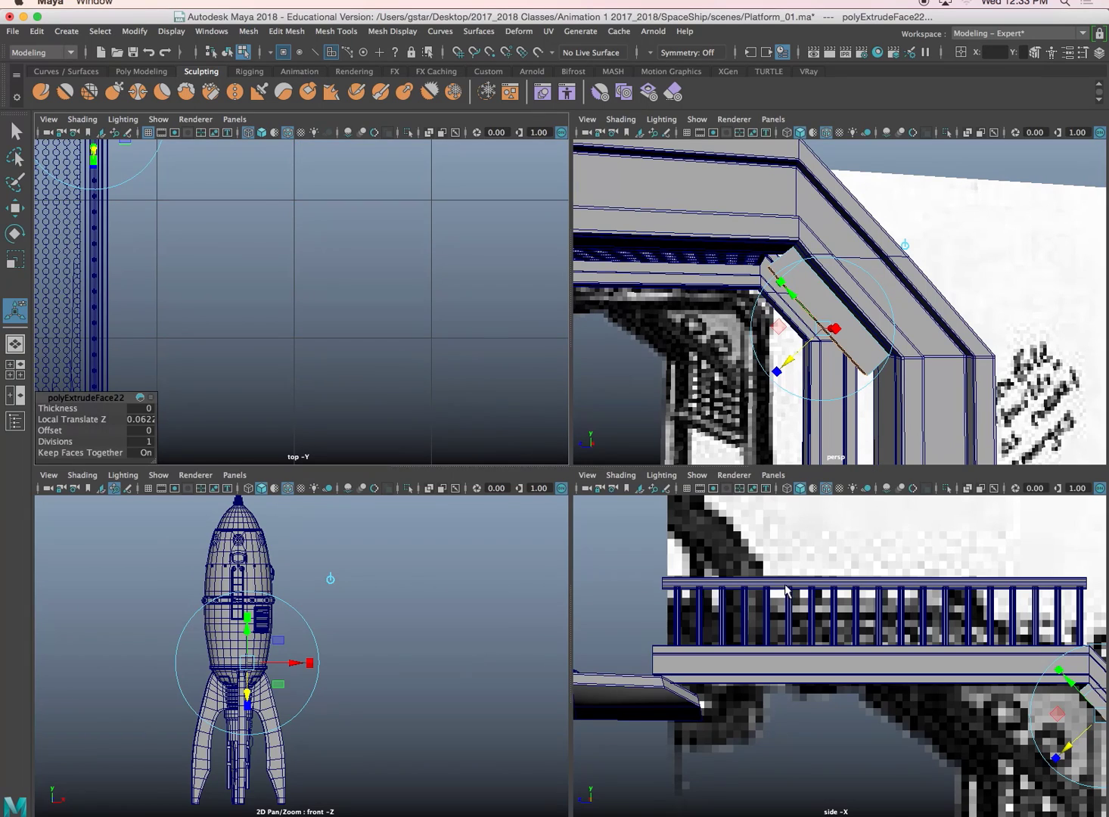
key("space")
key("f")
scroll(622, 516, "down", 10)
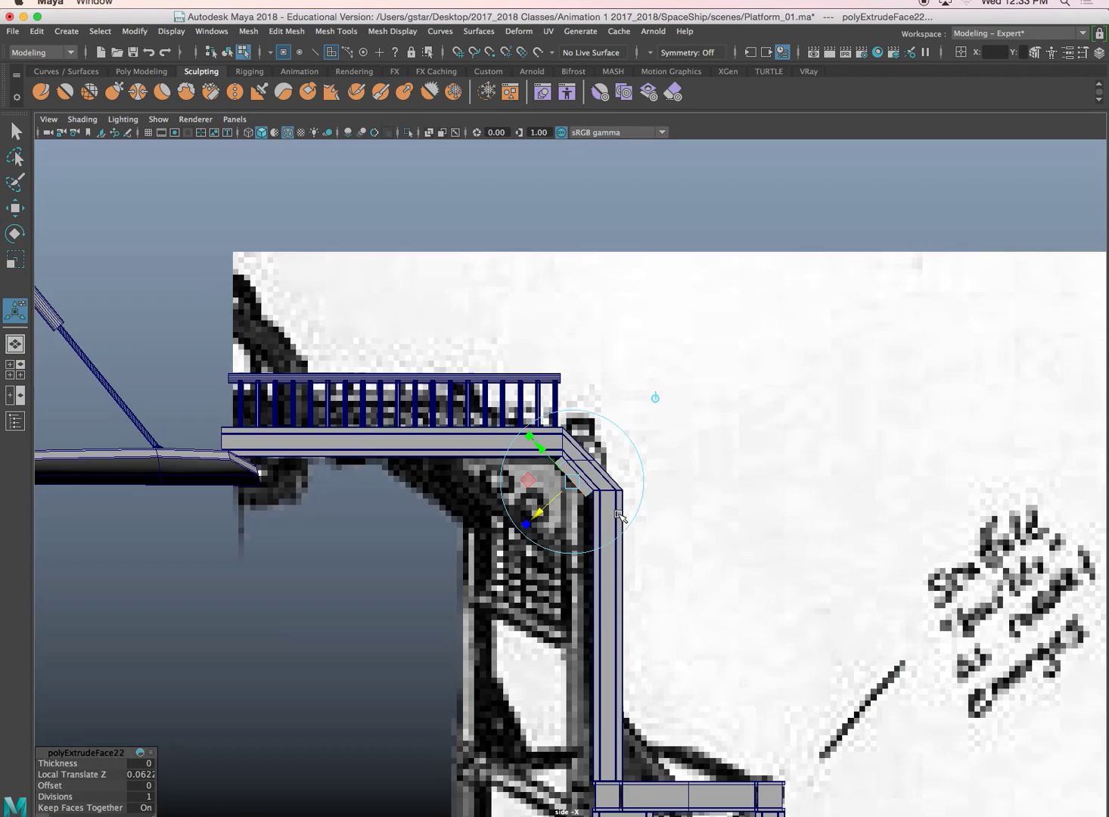
middle_click_drag(615, 560, 611, 552, "alt")
scroll(610, 552, "up", 10)
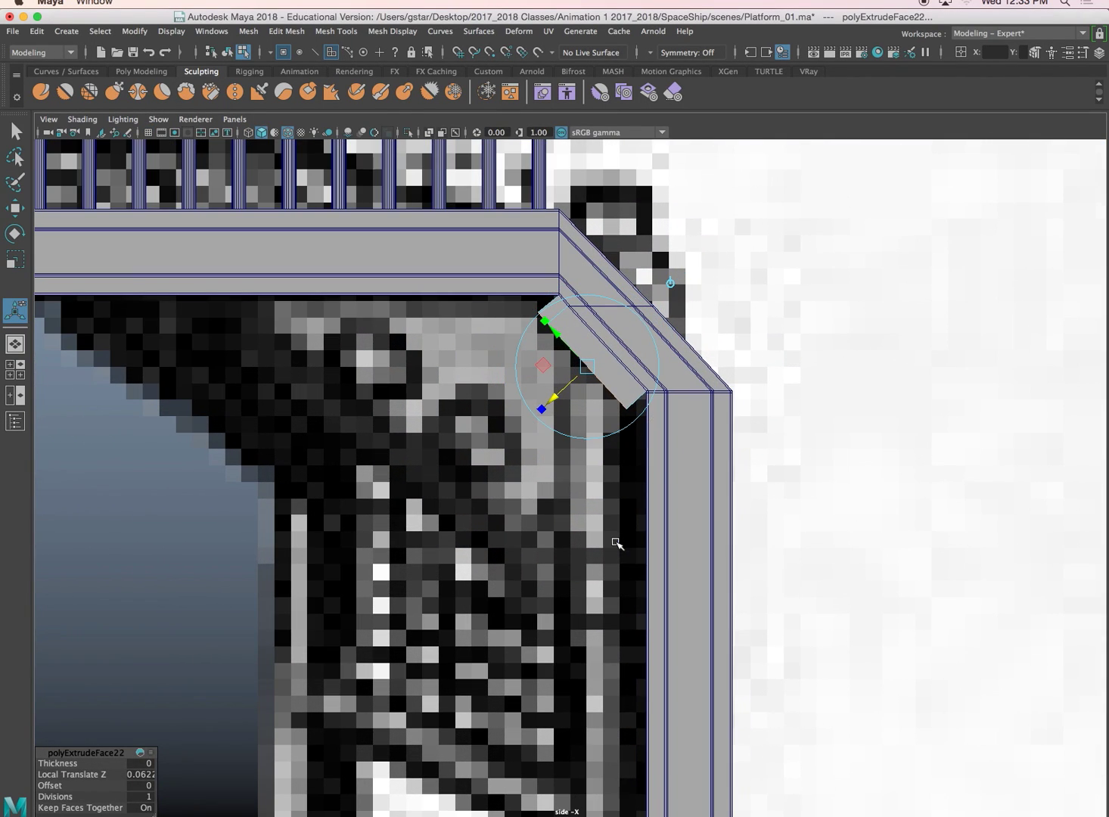
middle_click_drag(534, 534, 569, 515, "alt")
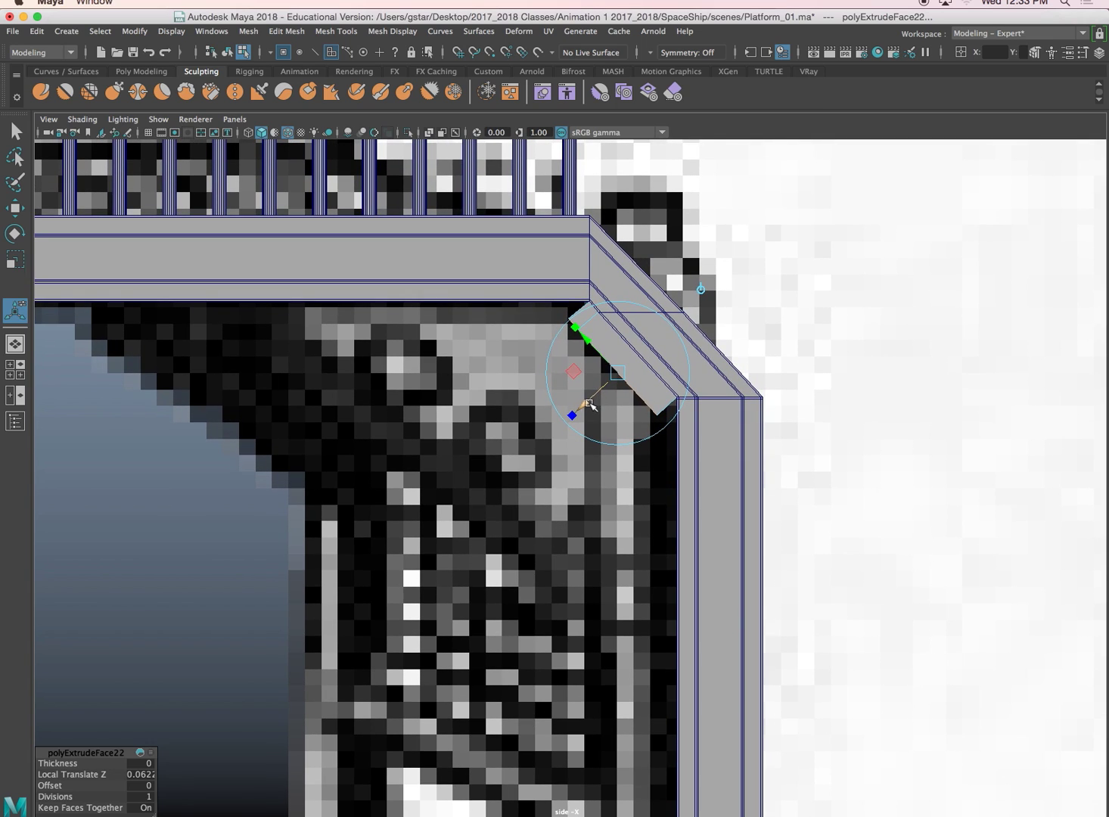
Extend the strip's extrusion inward from the bend to a Local Translate Z of about 0.435
left_click_drag(589, 405, 461, 508)
middle_click_drag(461, 509, 479, 504, "alt")
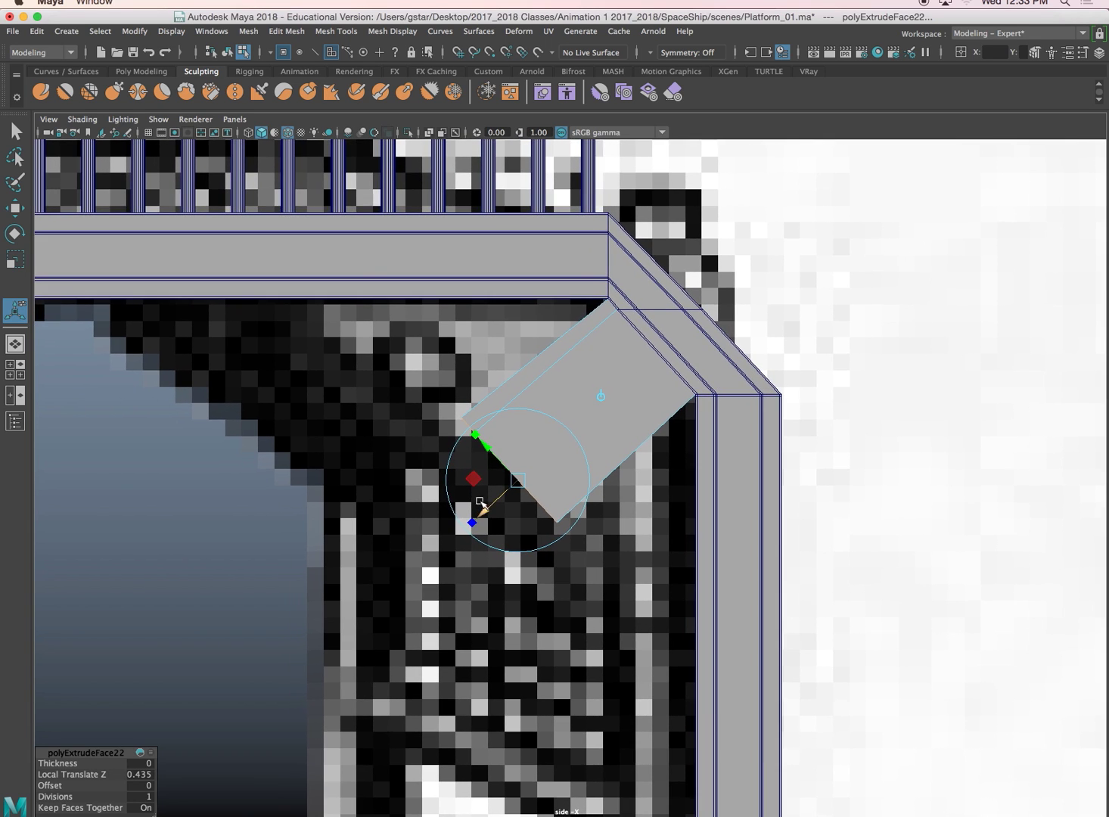
scroll(484, 494, "up", 3)
Select the pair of vertices at the extruded block's upper inner corner for moving, checking the block in the perspective view
right_click_drag(525, 401, 476, 403)
key("q")
left_click_drag(399, 364, 446, 409)
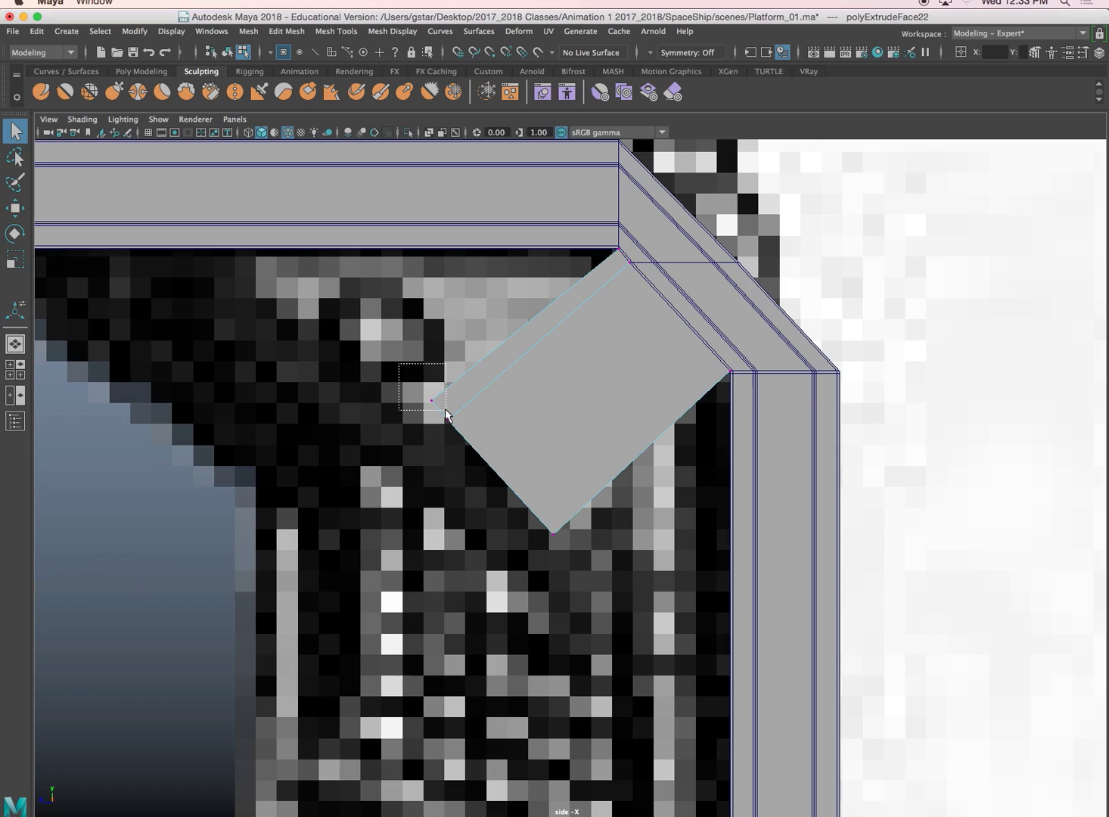
middle_click_drag(430, 408, 458, 409, "alt")
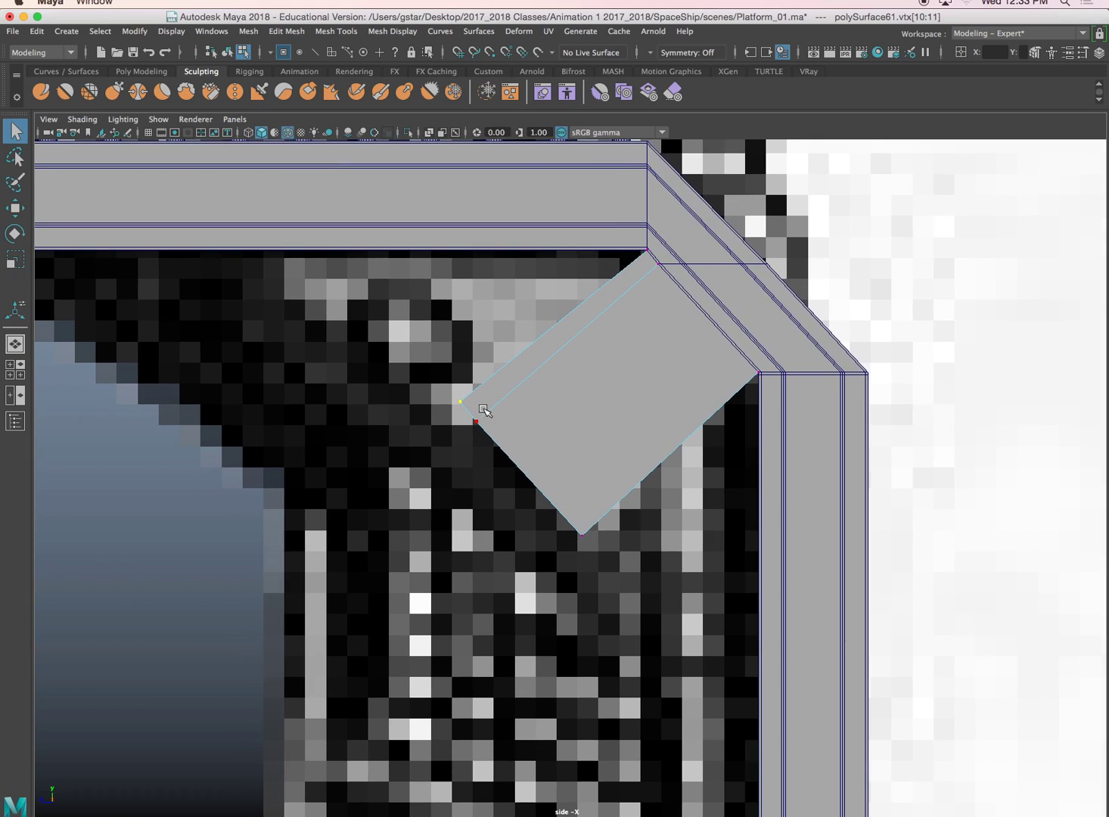
key("w")
key("space")
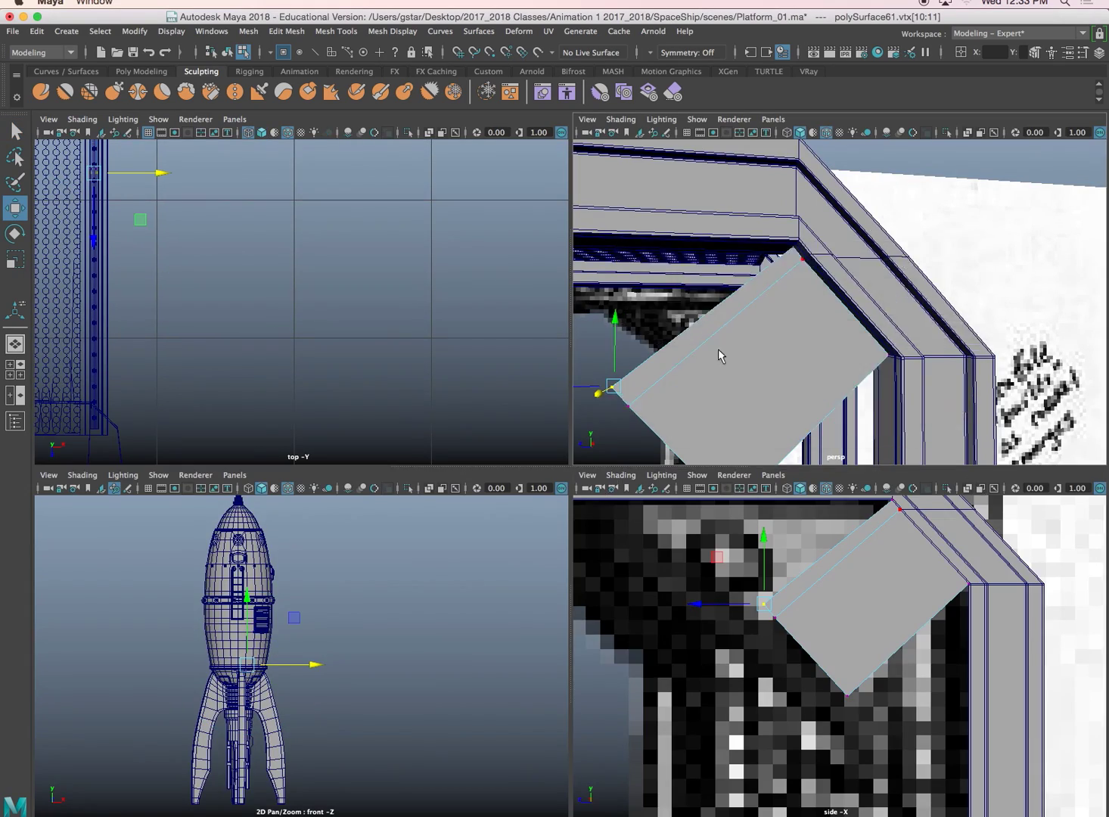
key("space")
left_click_drag(726, 335, 673, 387, "alt")
left_click_drag(525, 490, 676, 421, "alt")
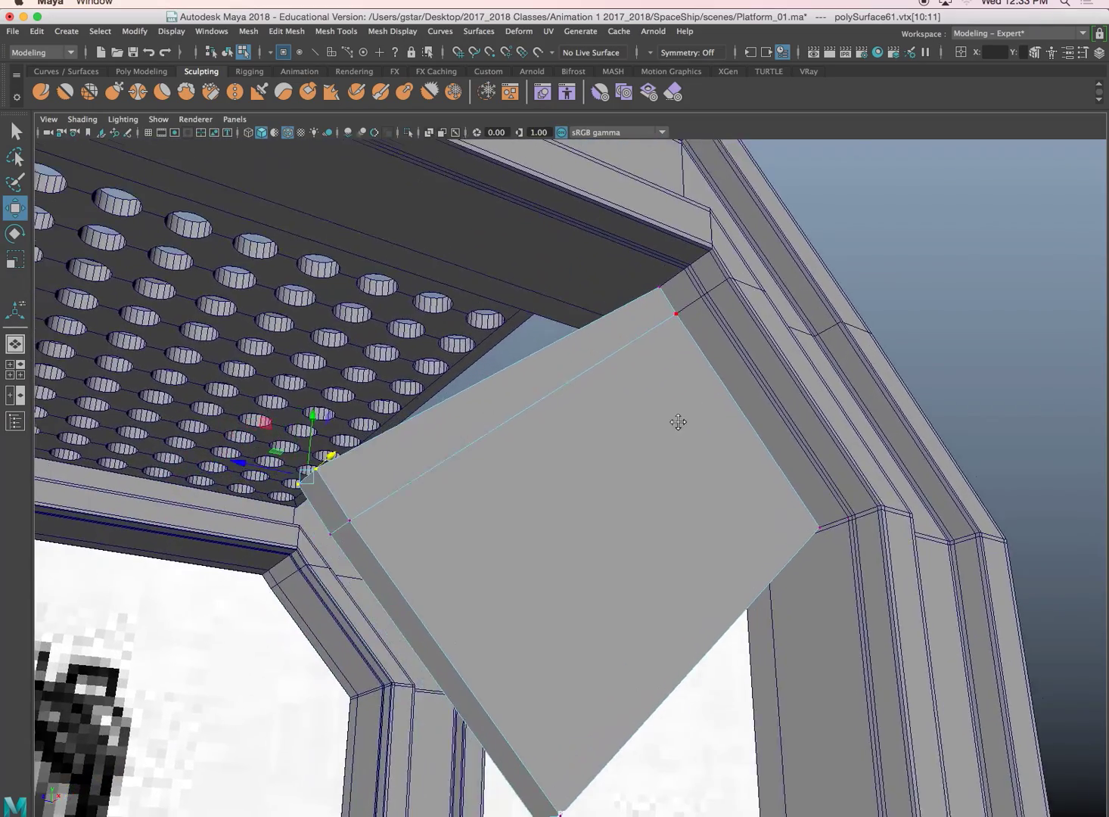
key("space")
key("space")
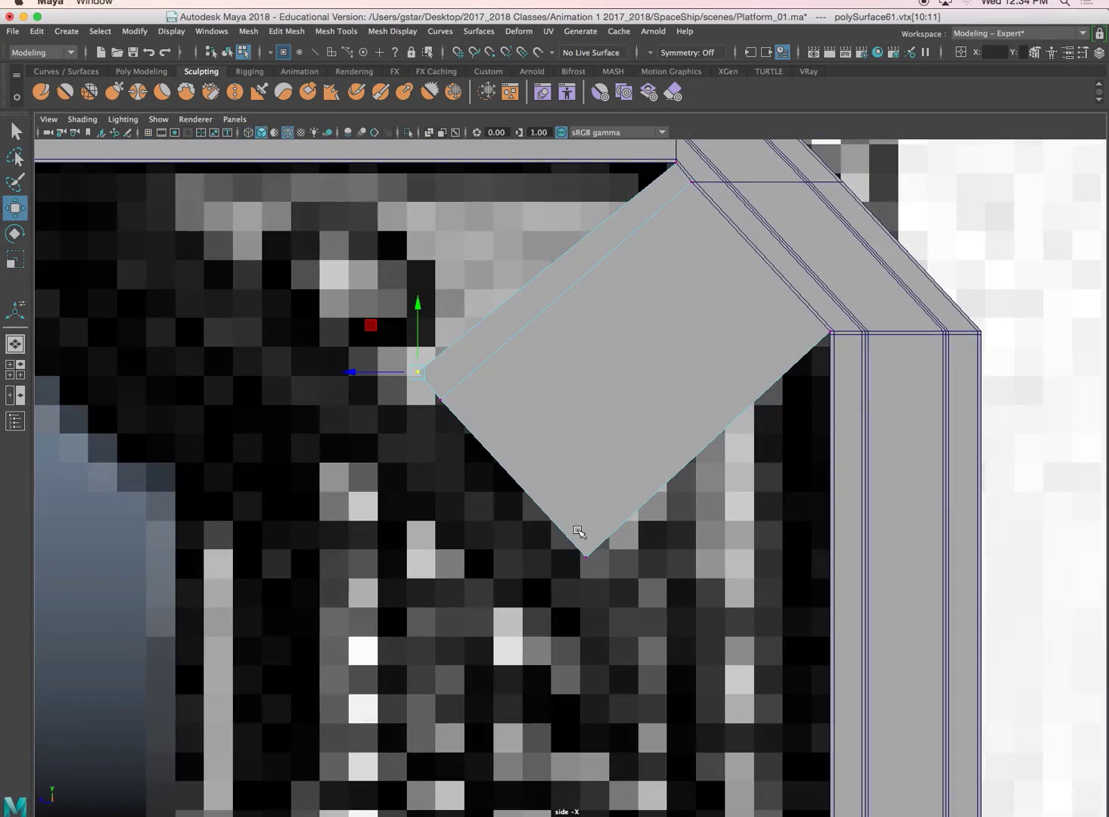
middle_click_drag(515, 462, 634, 451, "alt")
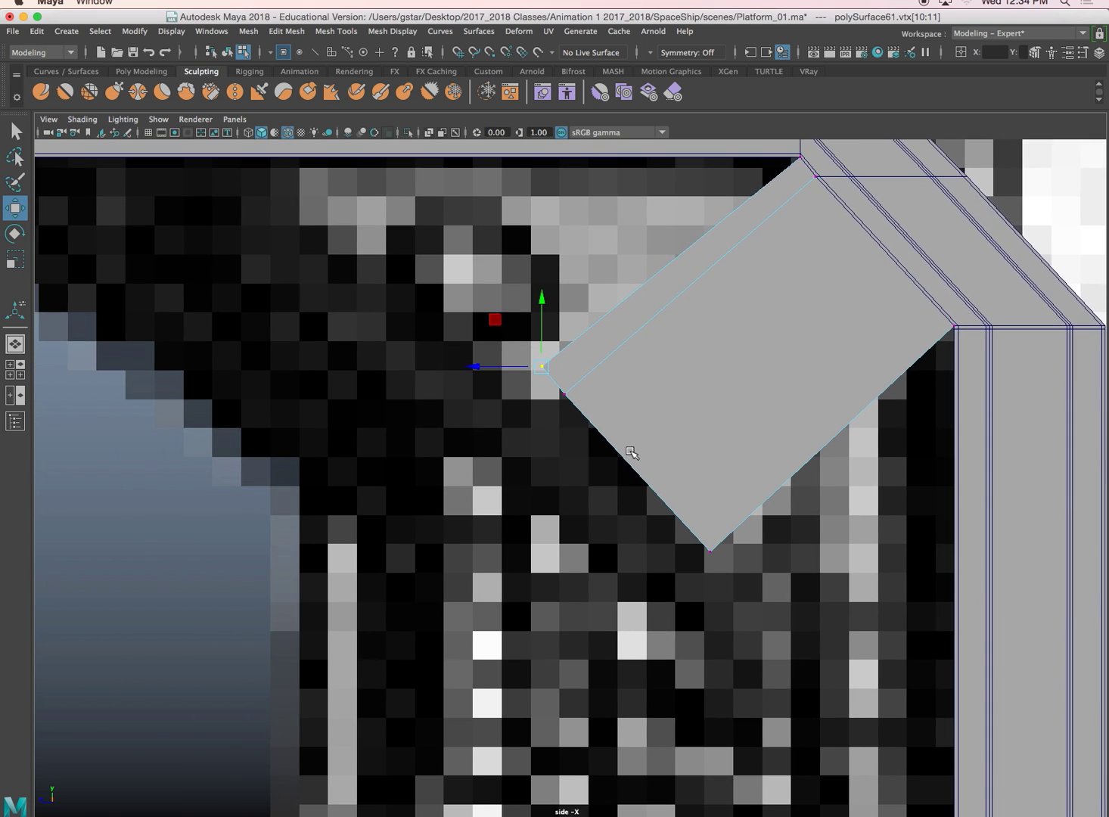
scroll(633, 453, "up", 5)
middle_click_drag(618, 375, 649, 577, "alt")
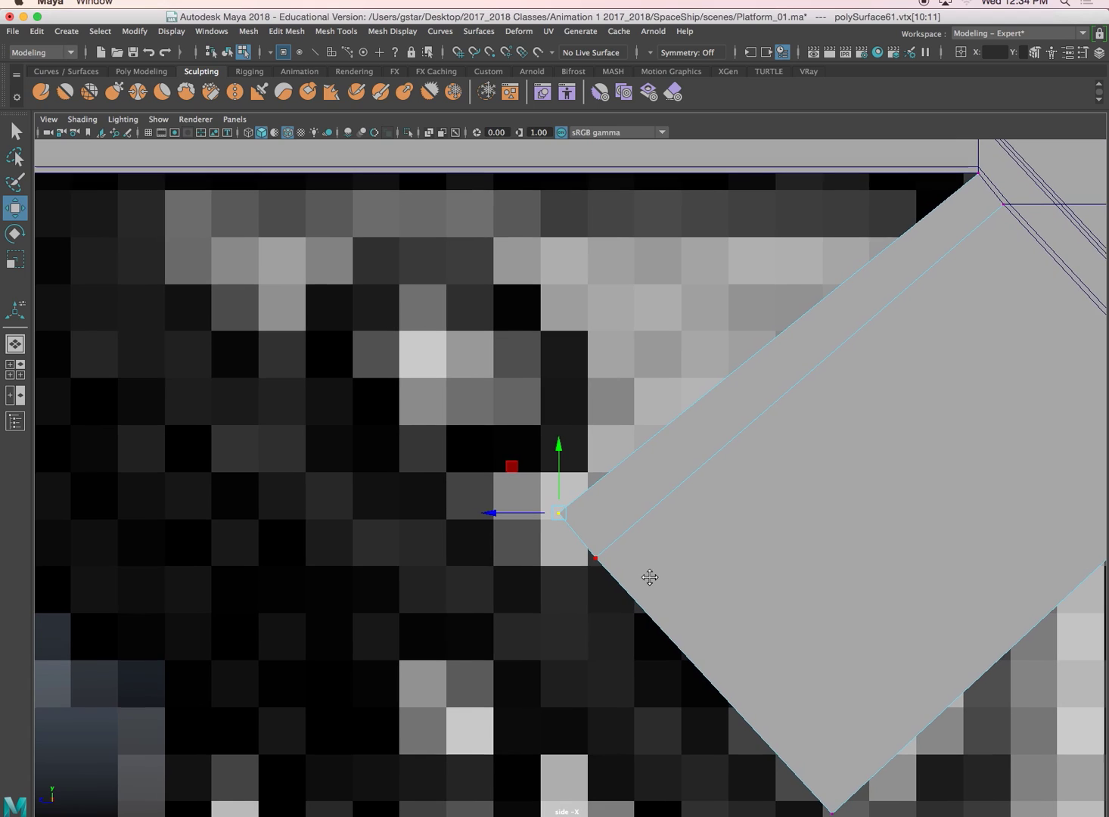
Try the Component and Object axis orientations for the Move tool and return it to World
double_click(16, 211)
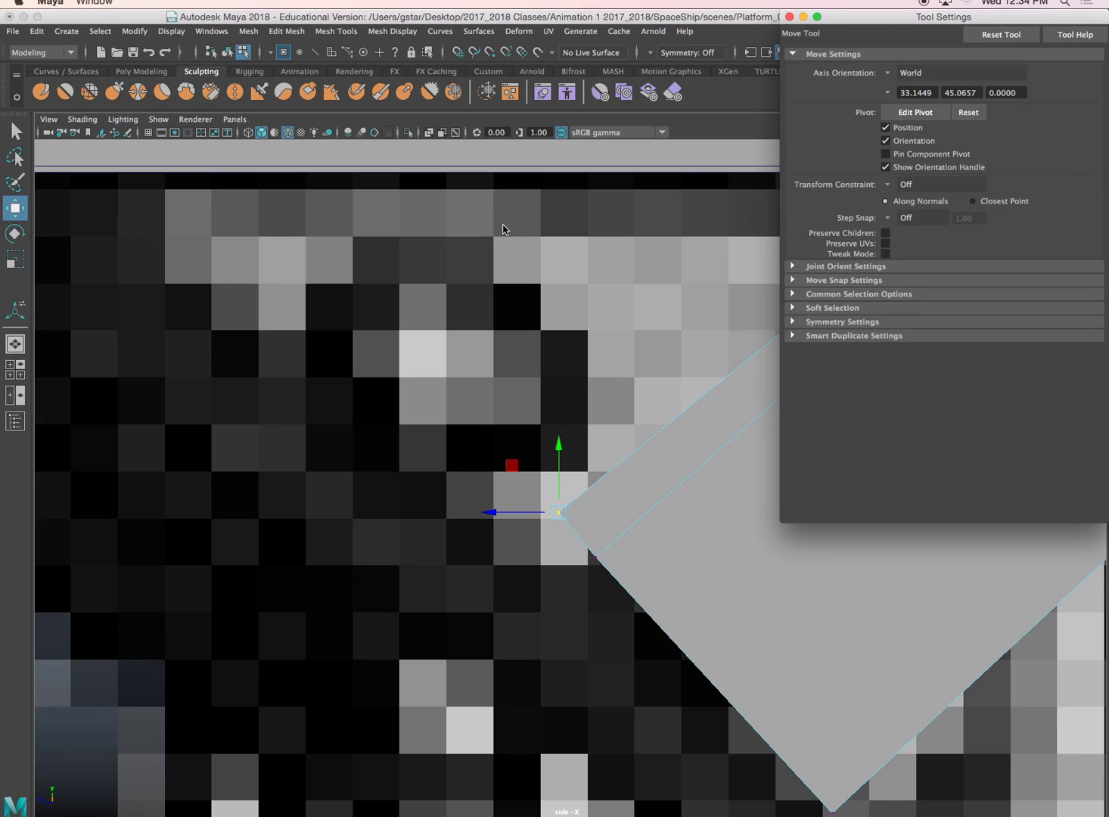
left_click(887, 73)
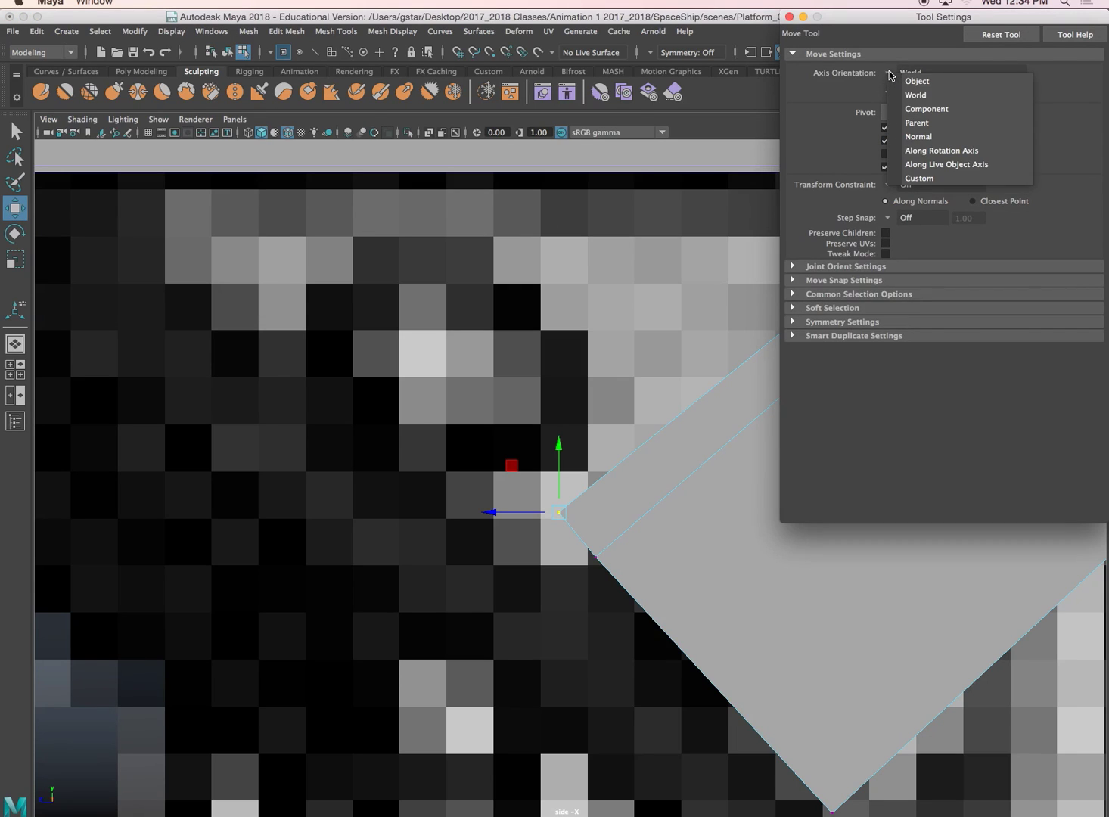
left_click(918, 109)
left_click(901, 73)
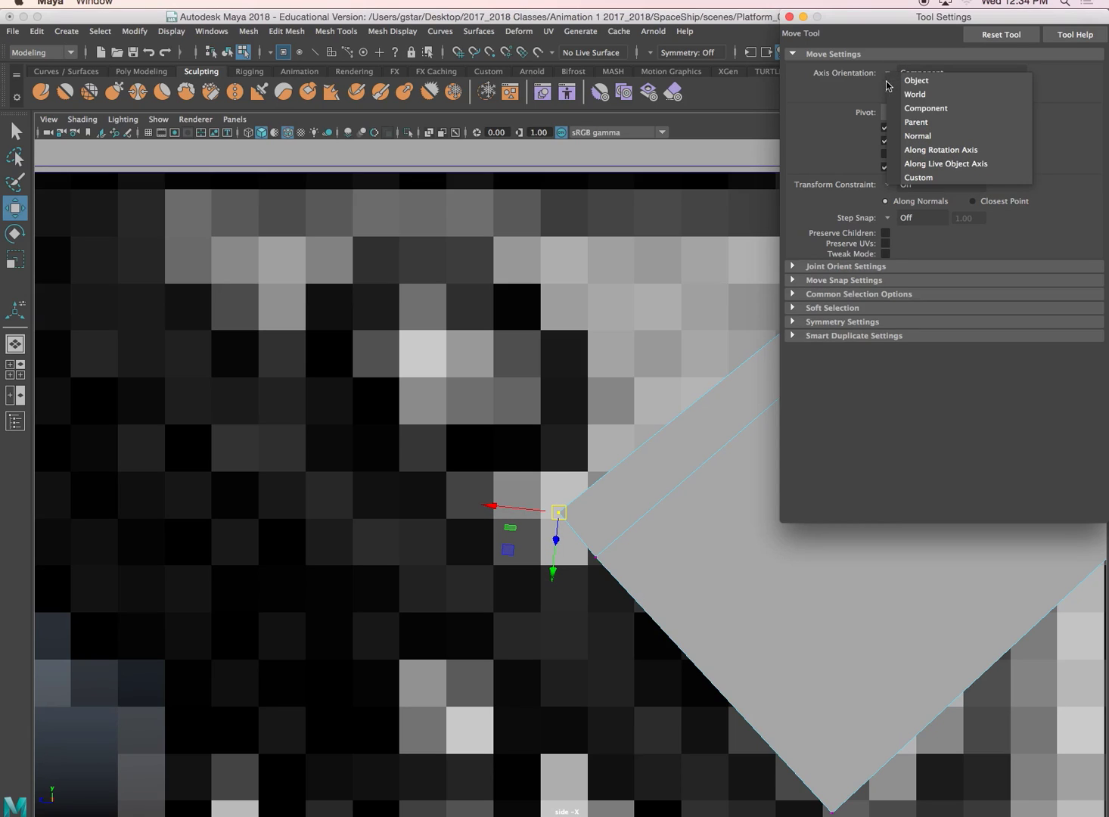
left_click(915, 82)
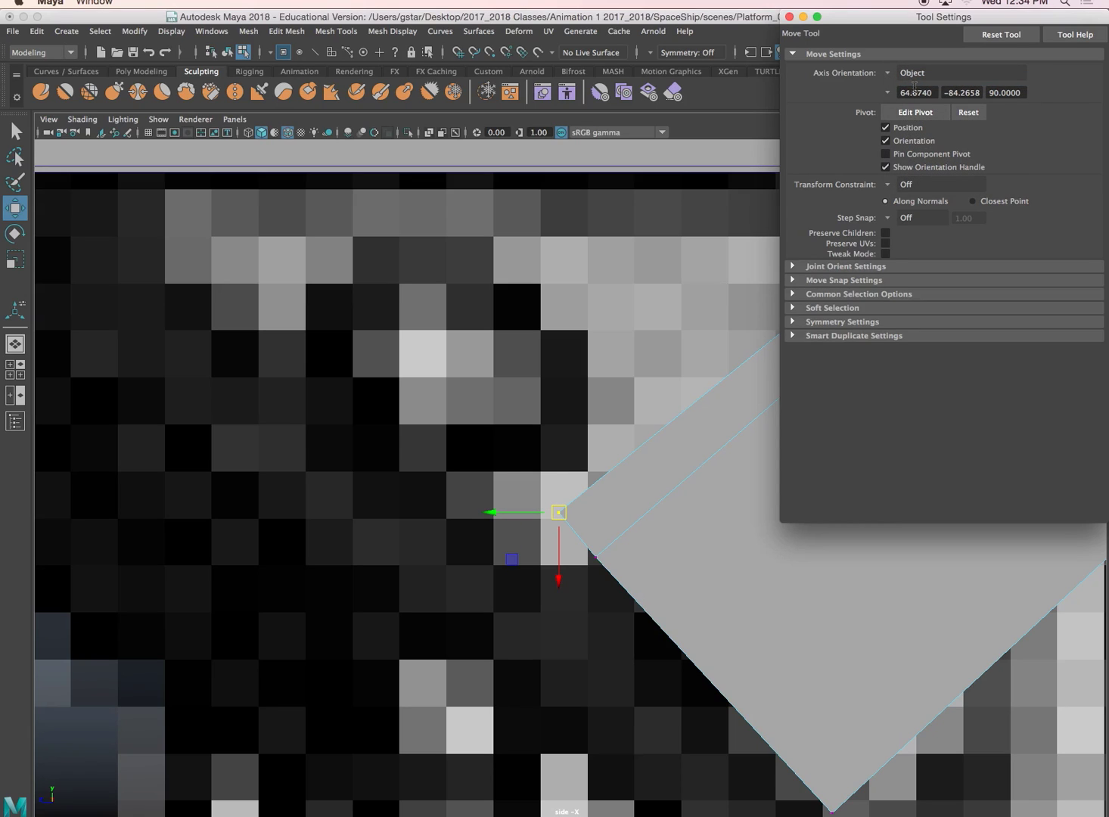
left_click(896, 75)
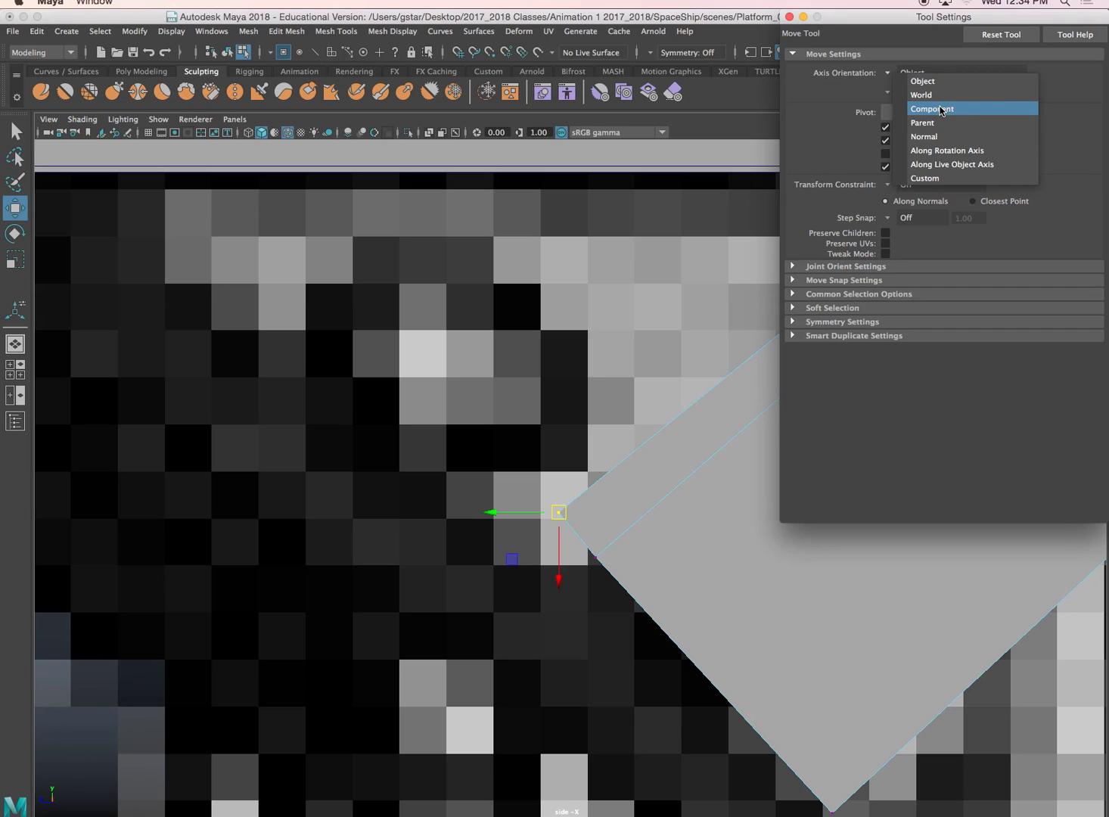
left_click(929, 111)
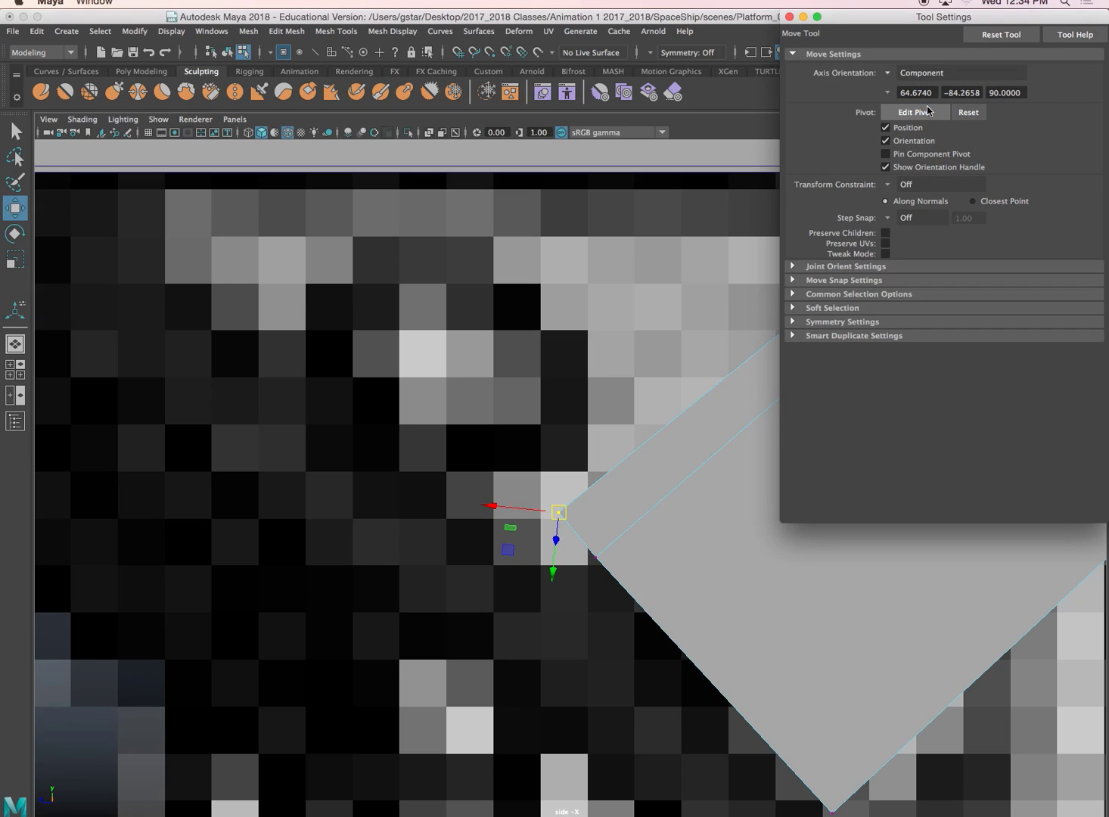
left_click(893, 74)
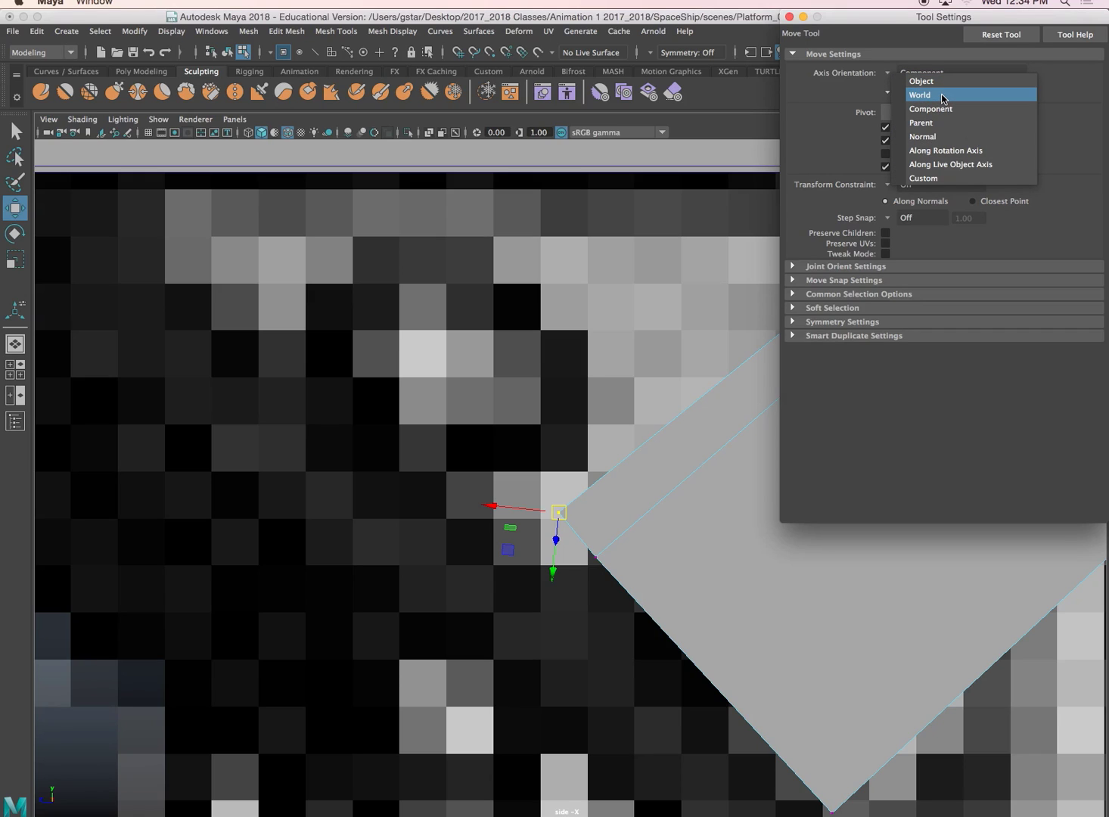
left_click(943, 96)
left_click(789, 16)
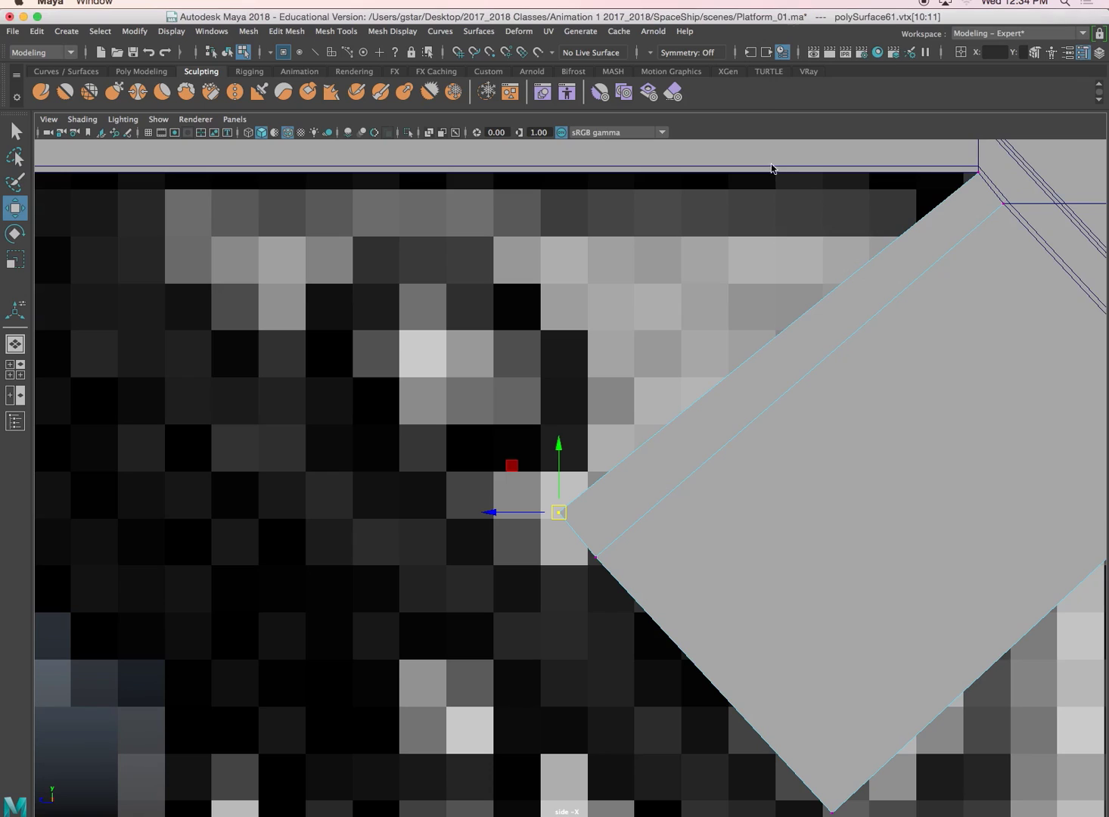
Move the block's upper inner vertices out to the horizontal beam's underside and its lower inner vertices to the vertical post's inner edge
middle_click_drag(639, 401, 725, 438, "alt")
left_click_drag(640, 551, 397, 211)
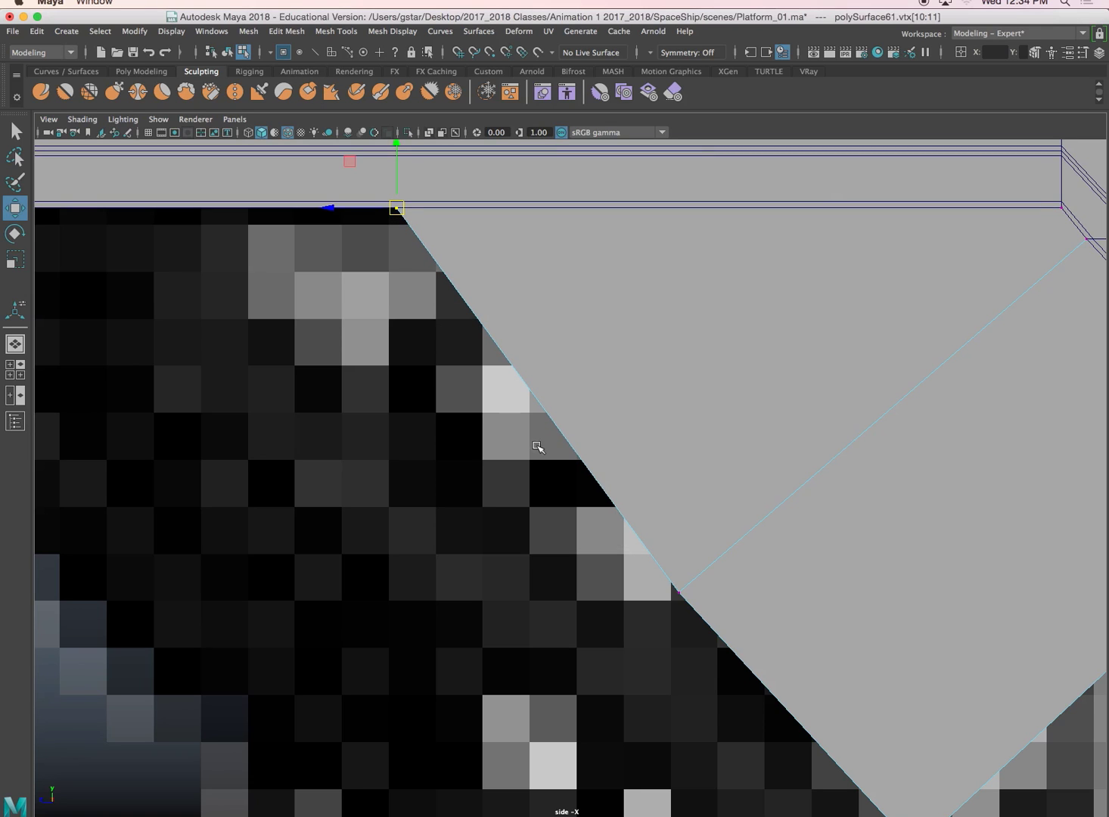
scroll(537, 446, "down", 10)
scroll(521, 427, "up", 8)
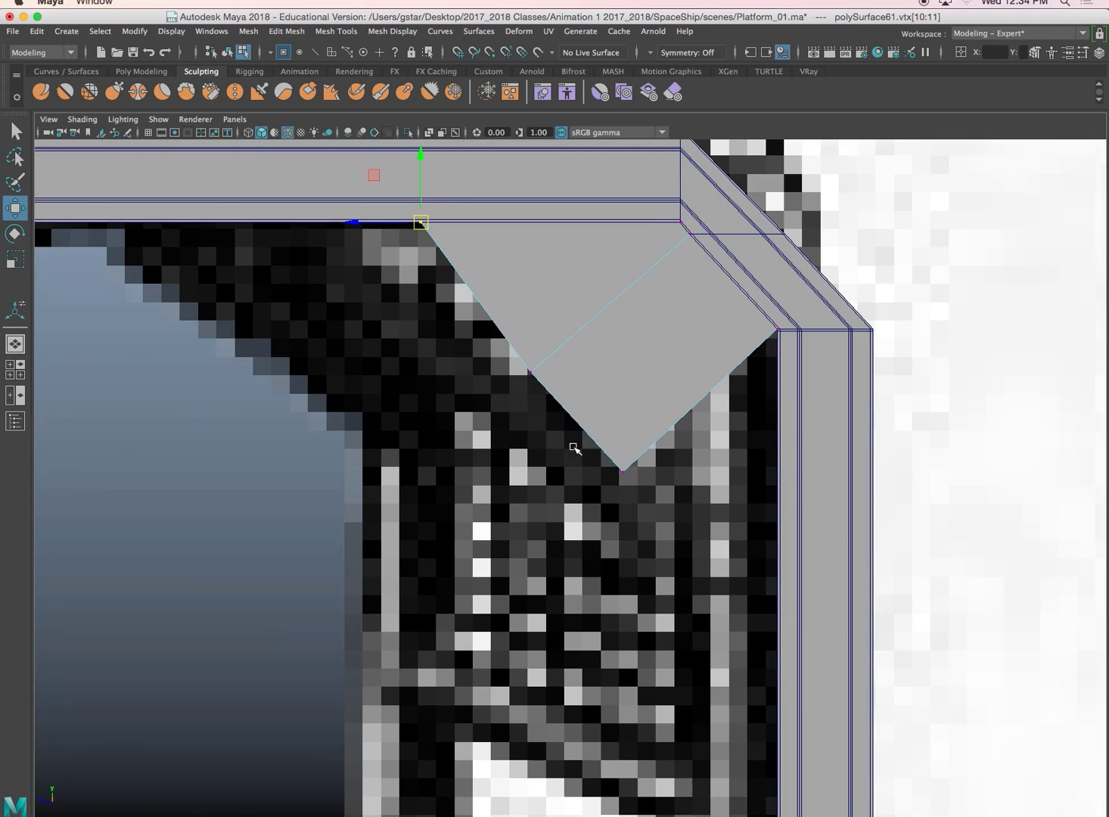
left_click_drag(582, 422, 653, 521)
left_click_drag(622, 473, 780, 571)
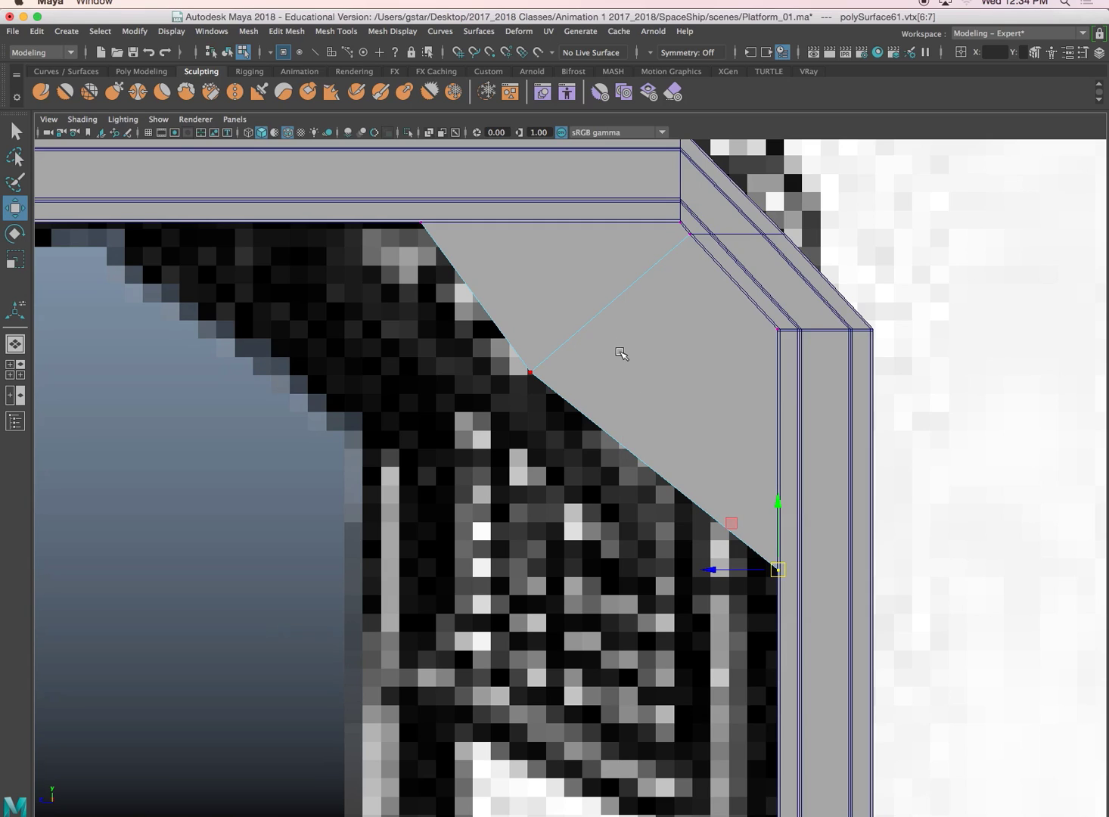
Isolate the bracket, delete the edge loop running across its middle, and show the whole platform again
right_click_drag(622, 325, 651, 317)
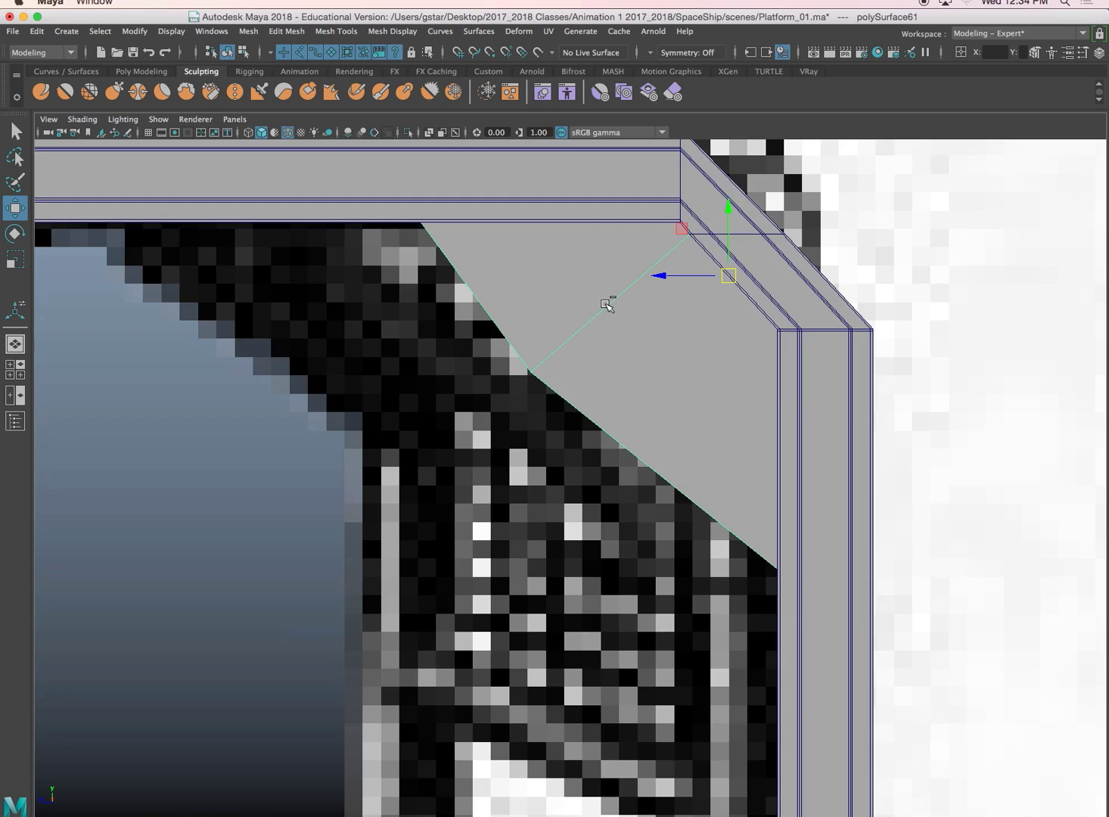
key("ctrl+1")
left_click(506, 462)
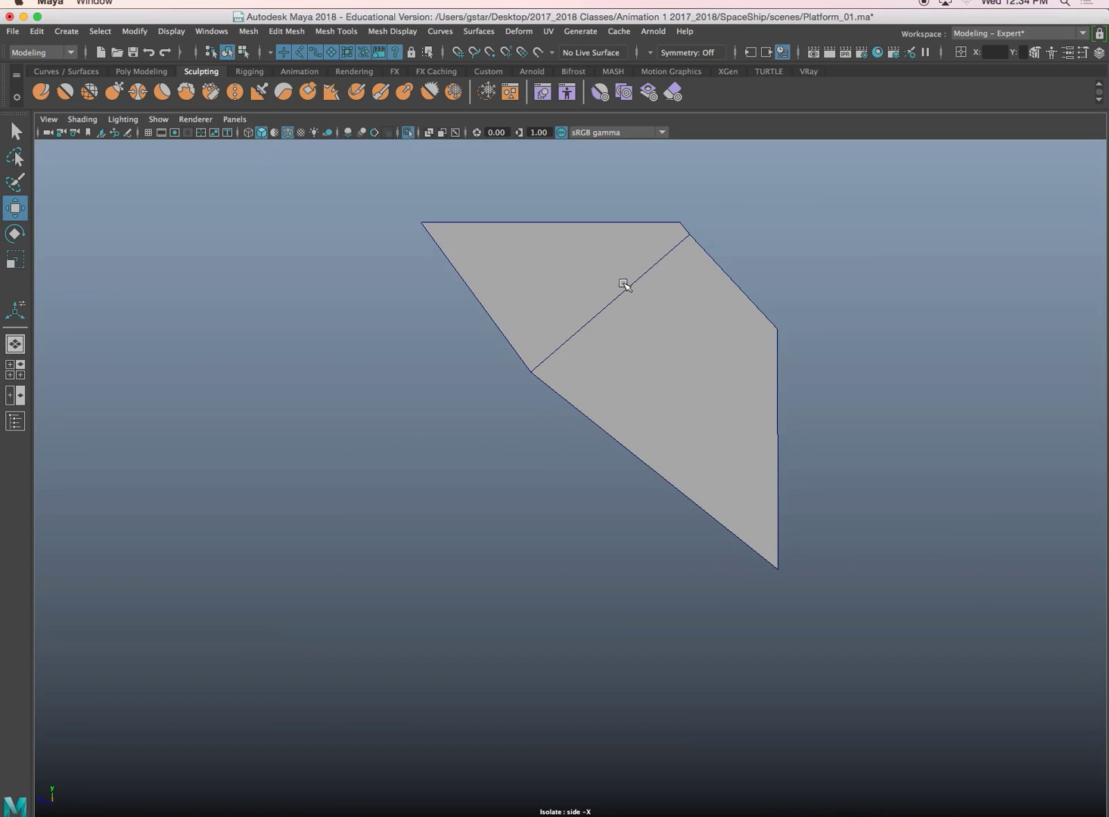
right_click_drag(647, 284, 649, 247)
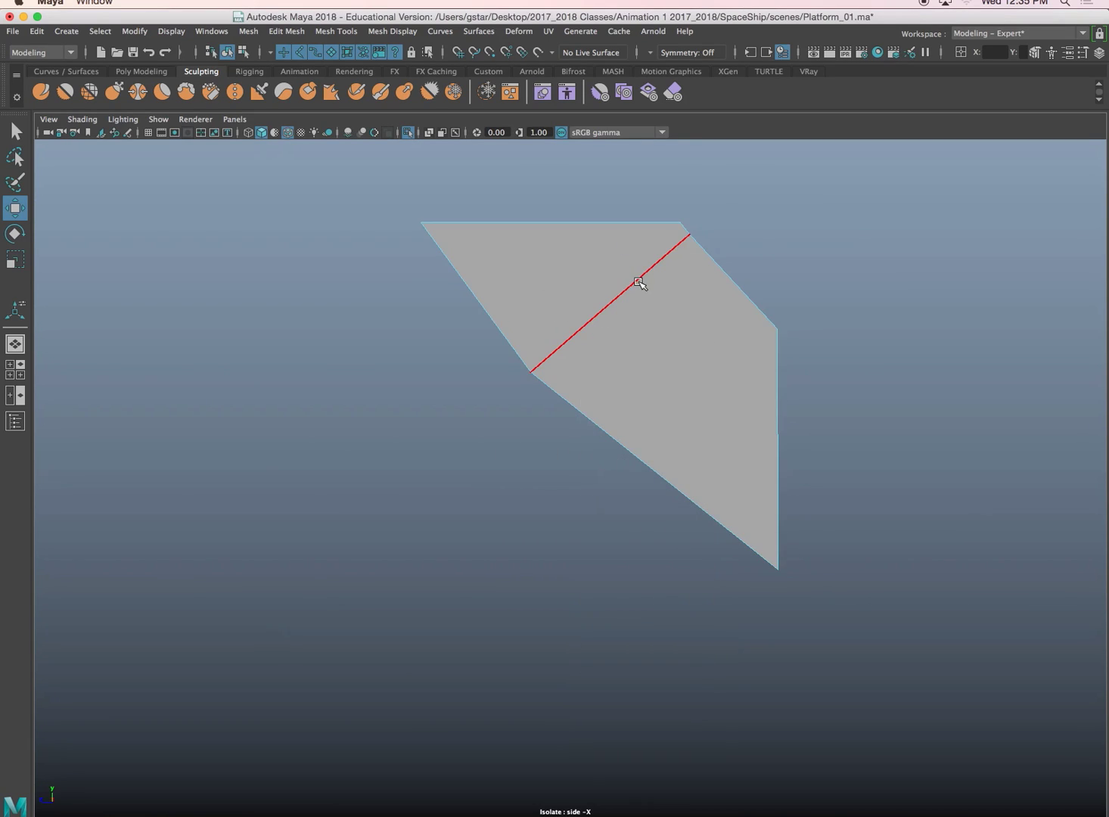
left_click(639, 283)
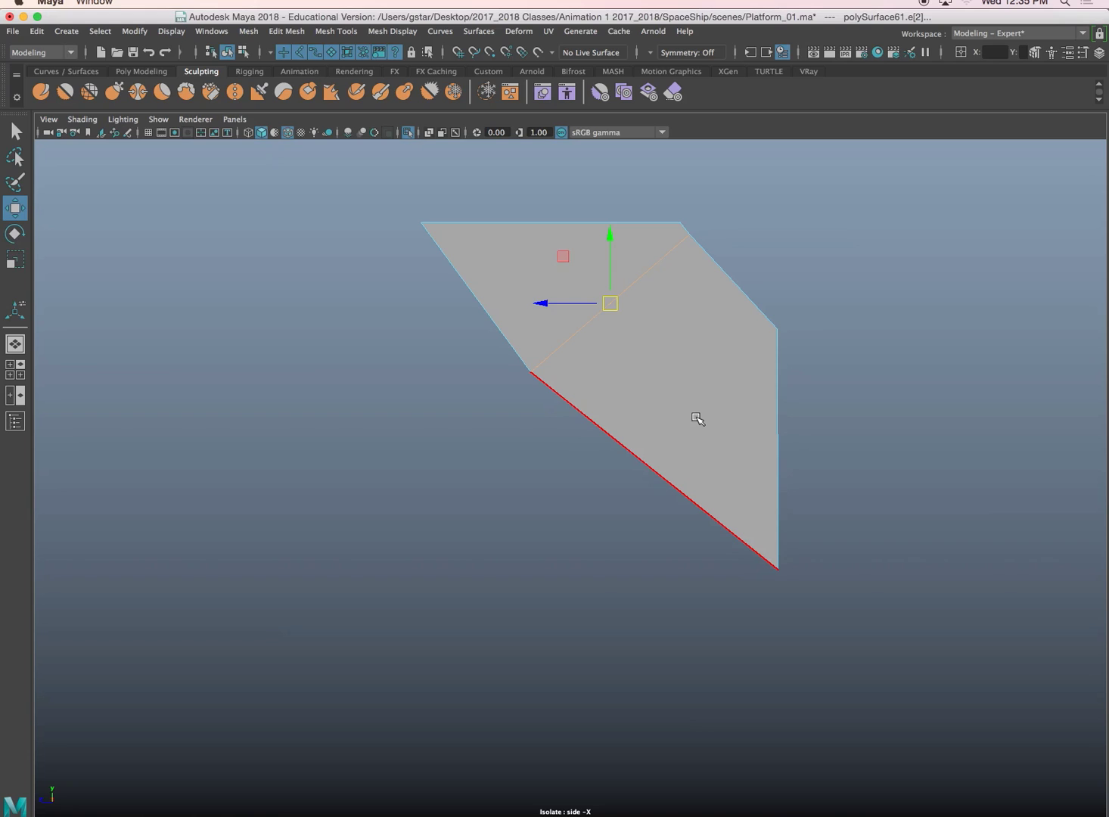
key("Delete")
key("r")
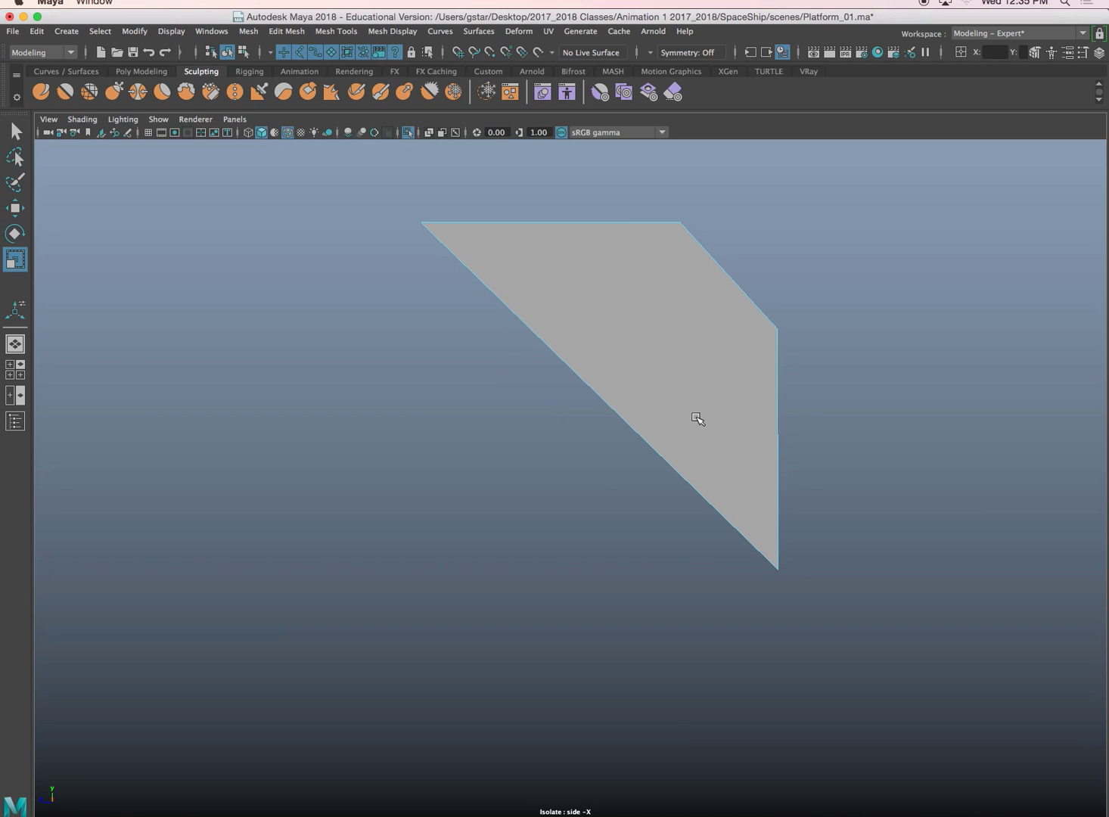
right_click_drag(684, 393, 719, 371)
key("ctrl+1")
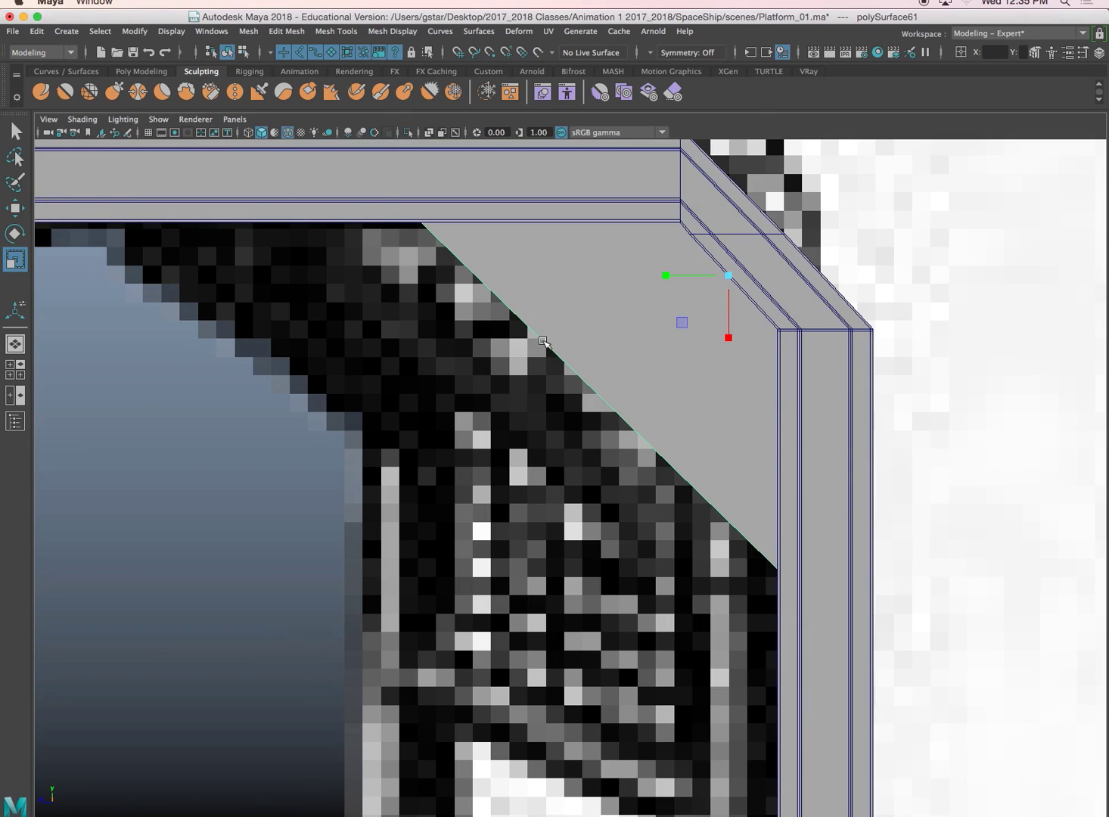
Create a polygon cylinder in the side view at the bracket's diagonal edge, with its round cap facing the view
key("4")
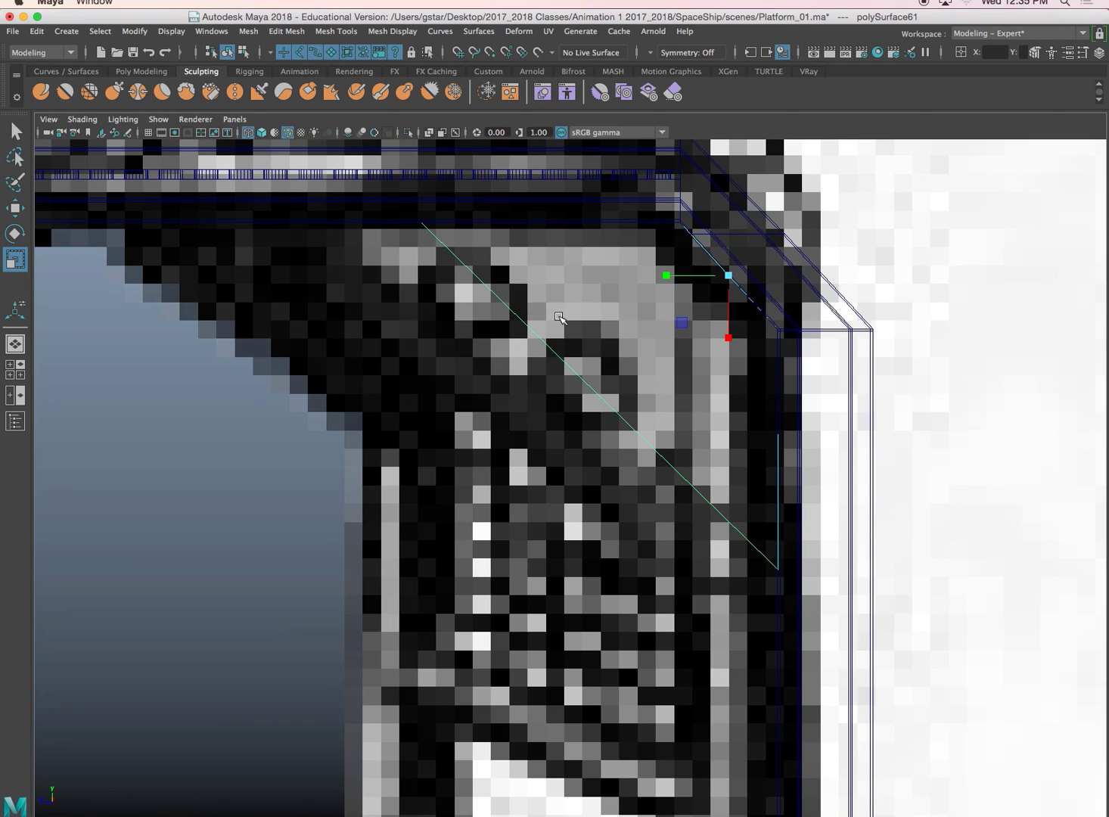
key("5")
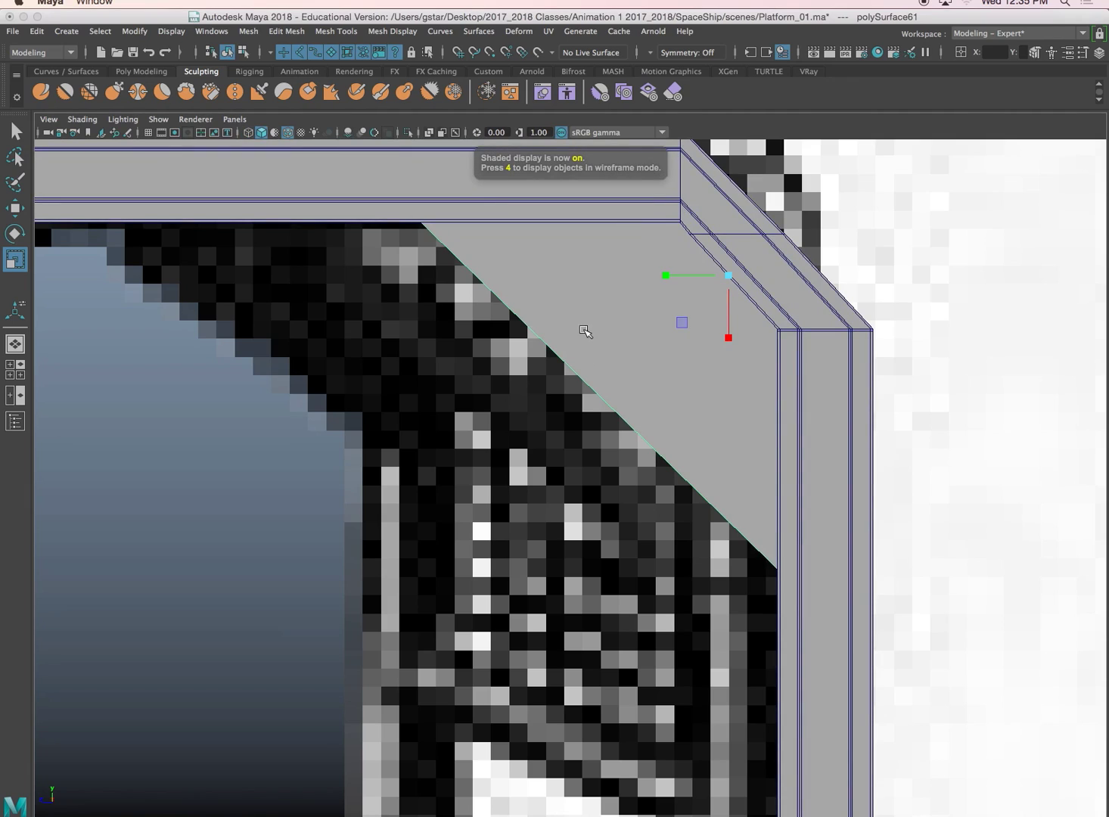
right_click_drag(593, 329, 627, 315)
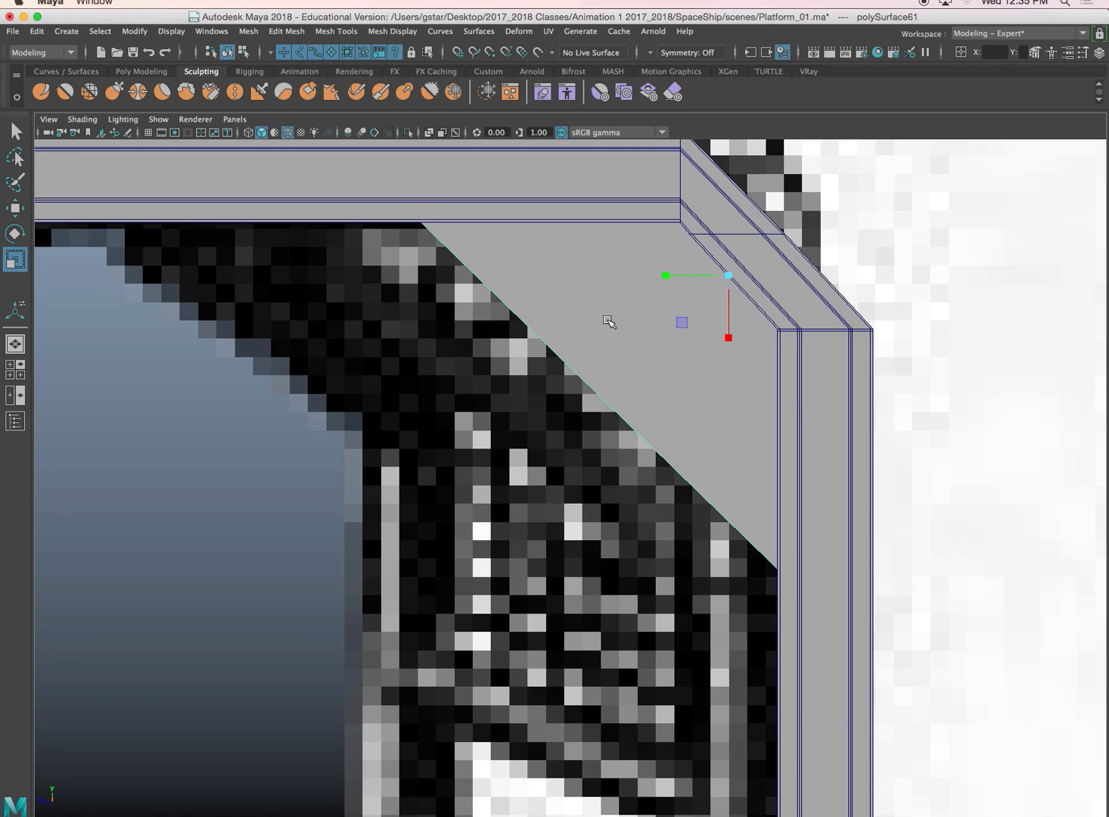
left_click(66, 31)
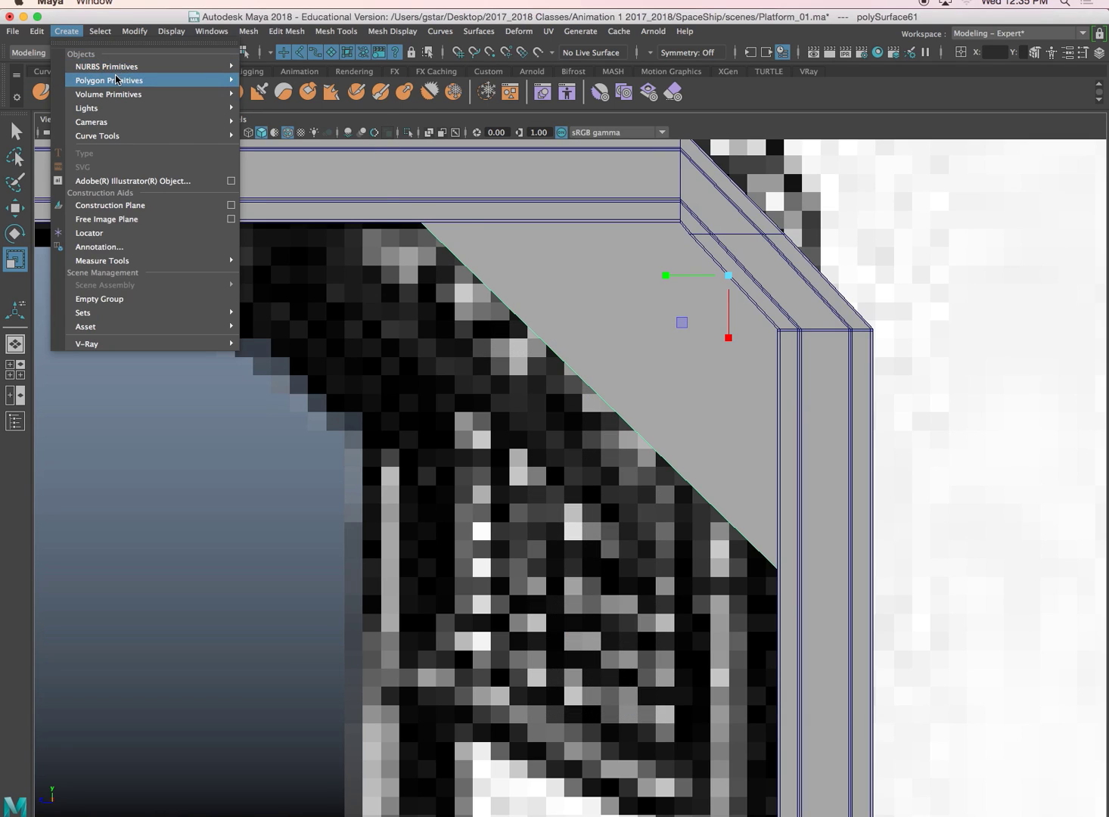
mouse_move(118, 82)
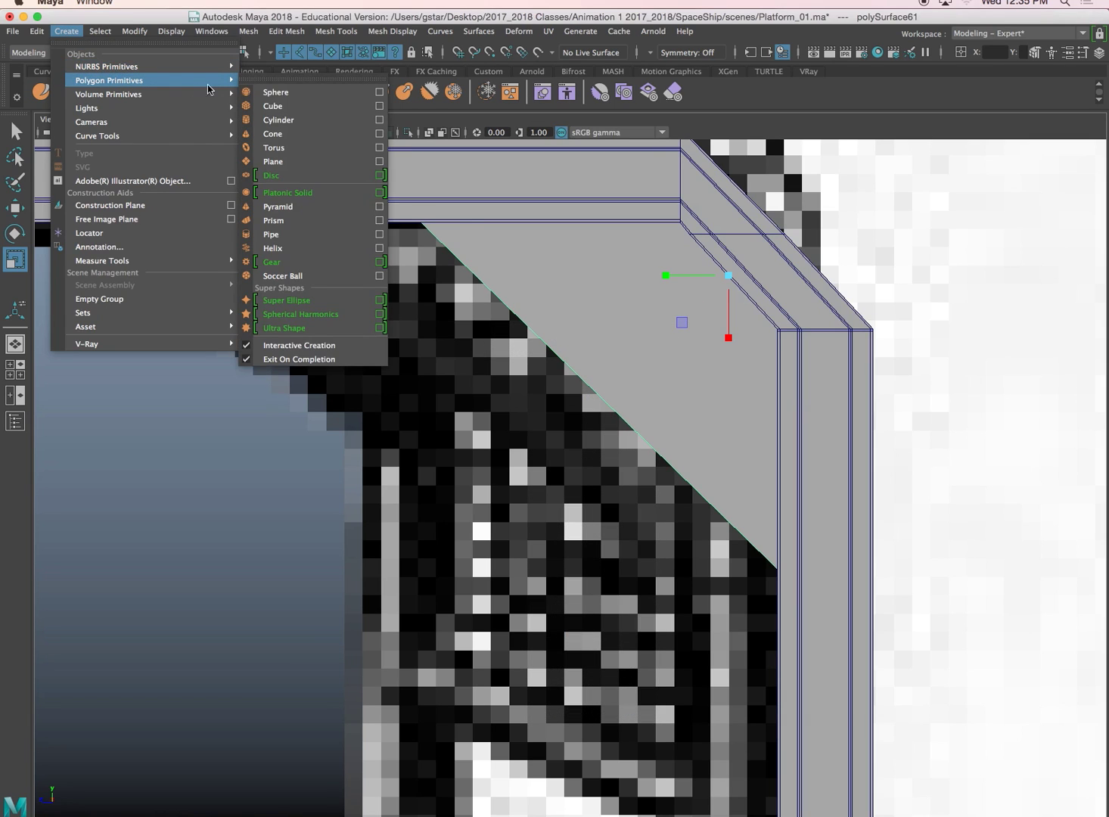
left_click(289, 111)
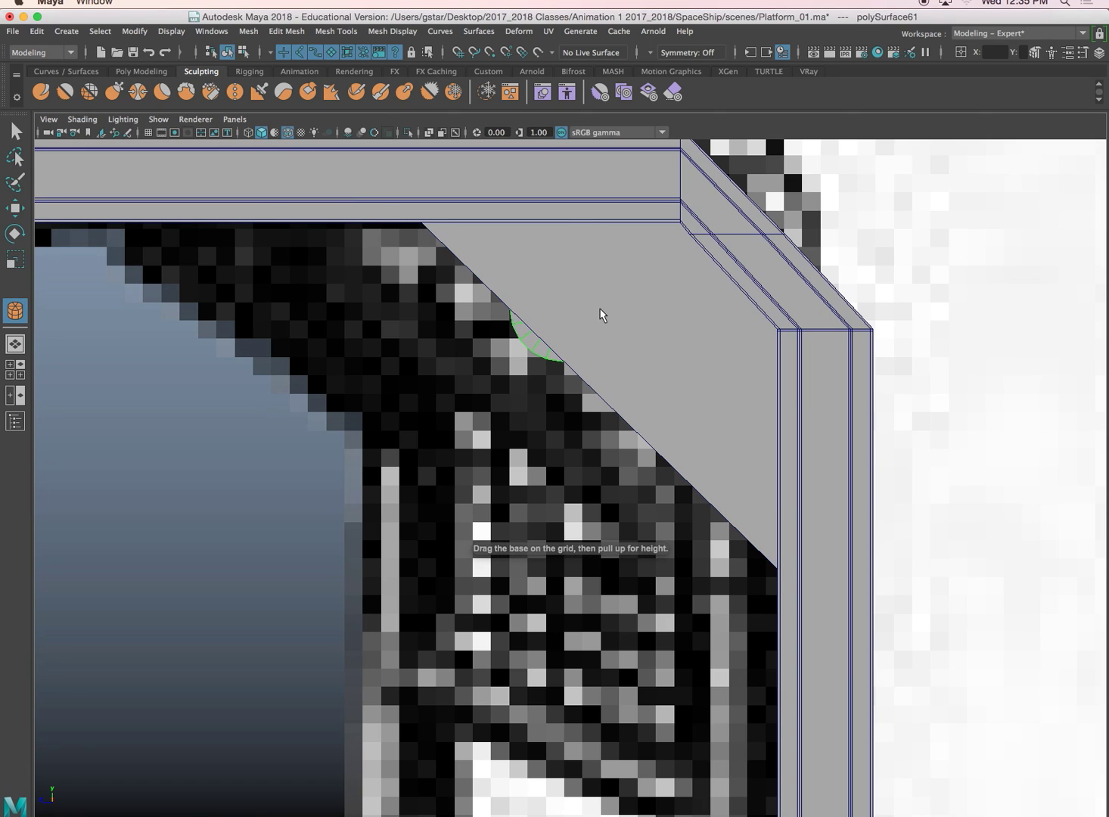
Move the cylinder in wireframe display onto the upper round cutout of the sketch
key("r")
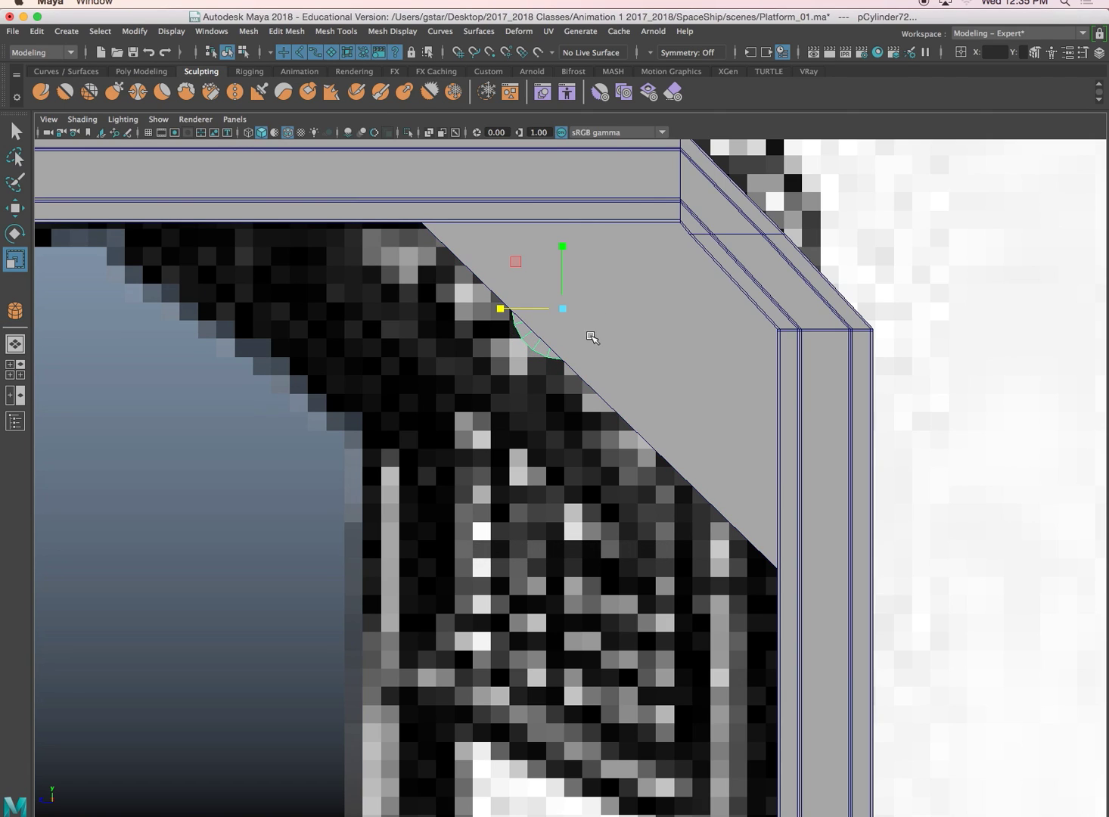
key("w")
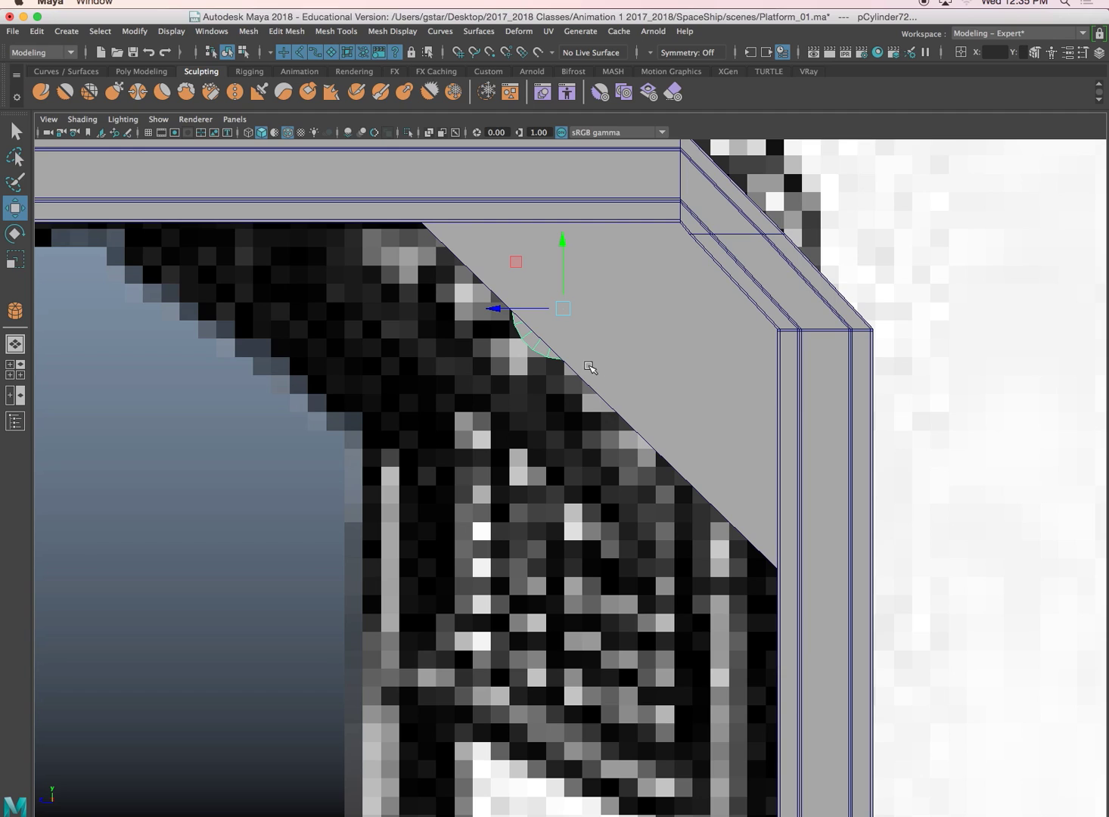
left_click_drag(563, 310, 591, 306)
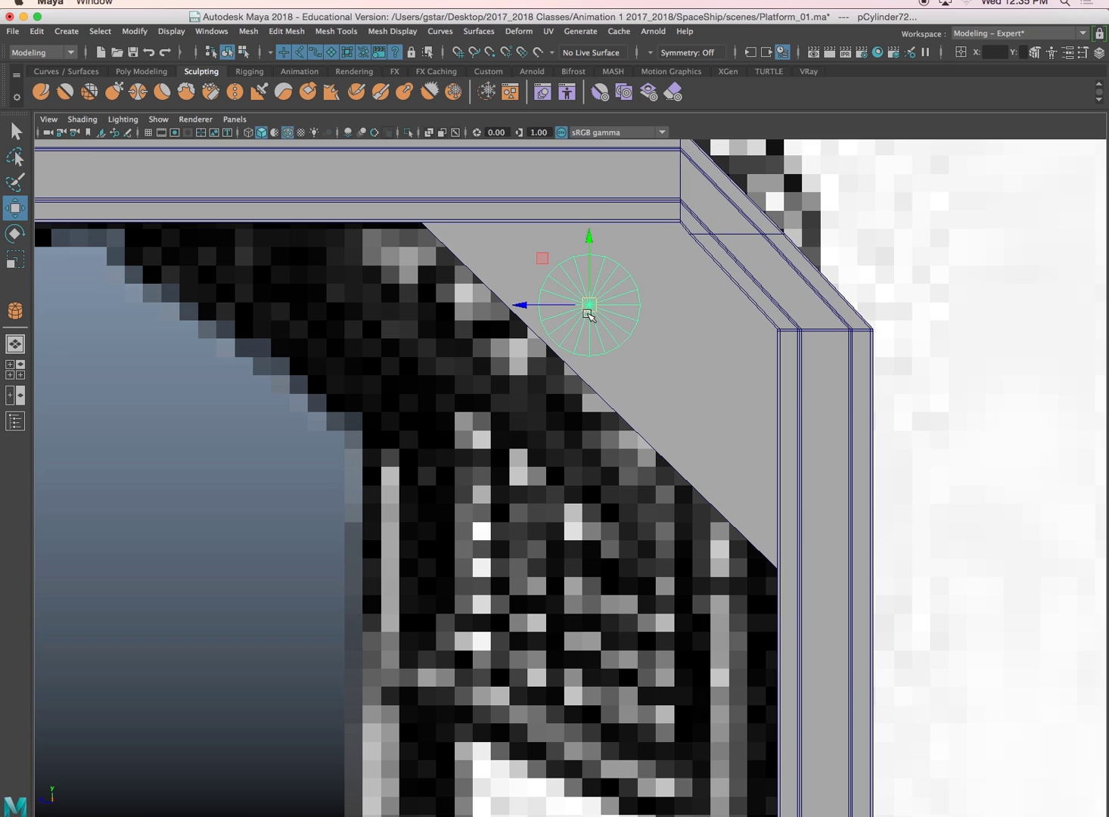
key("4")
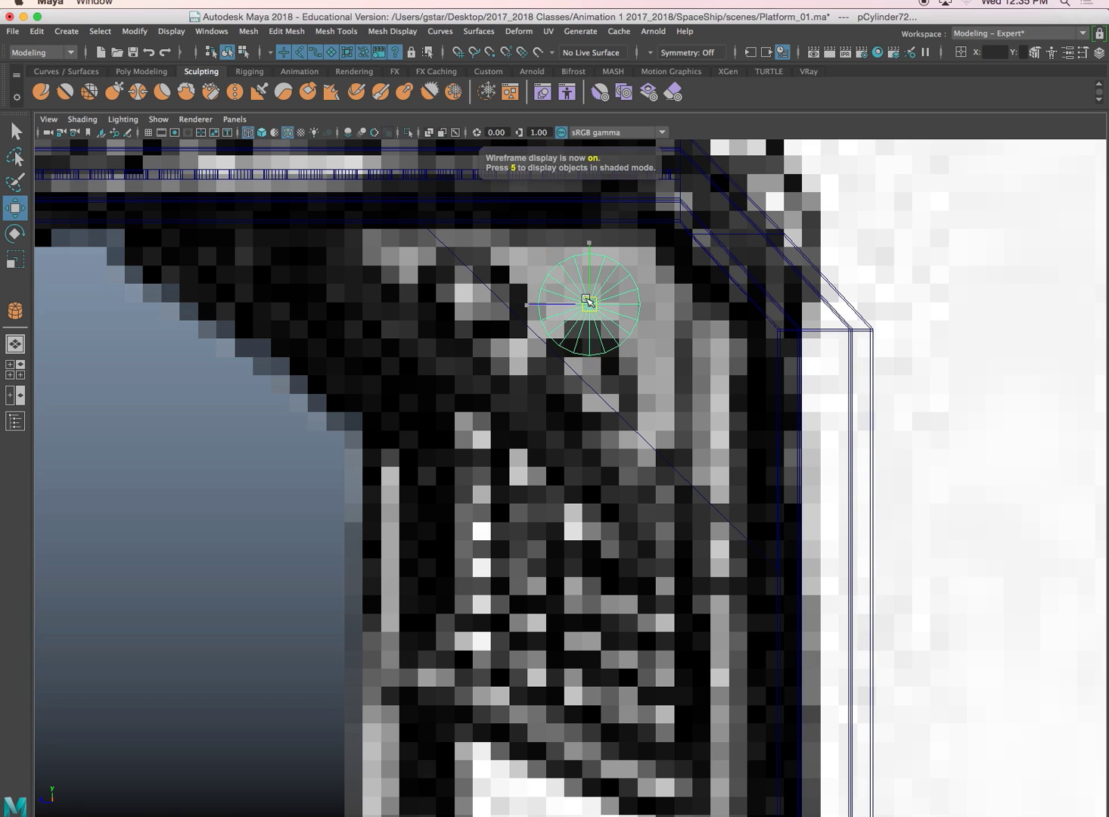
left_click_drag(590, 305, 482, 298)
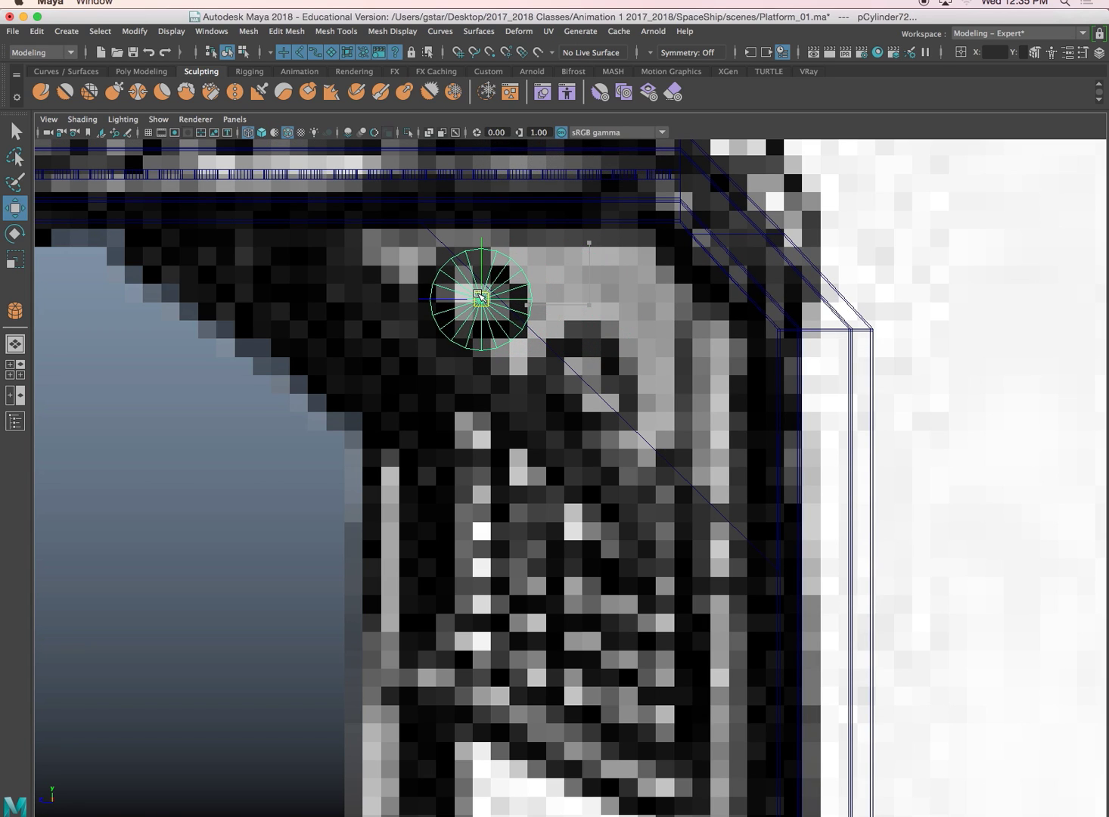
left_click(538, 335)
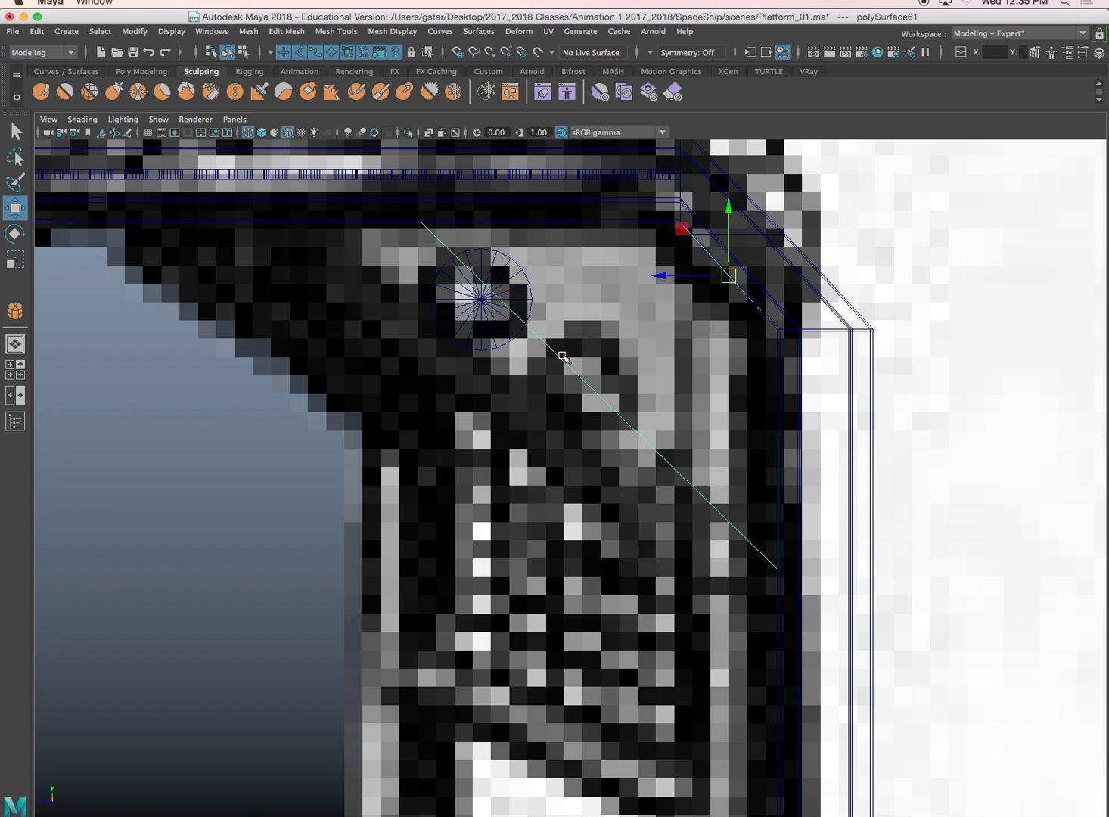
key("space")
key("space")
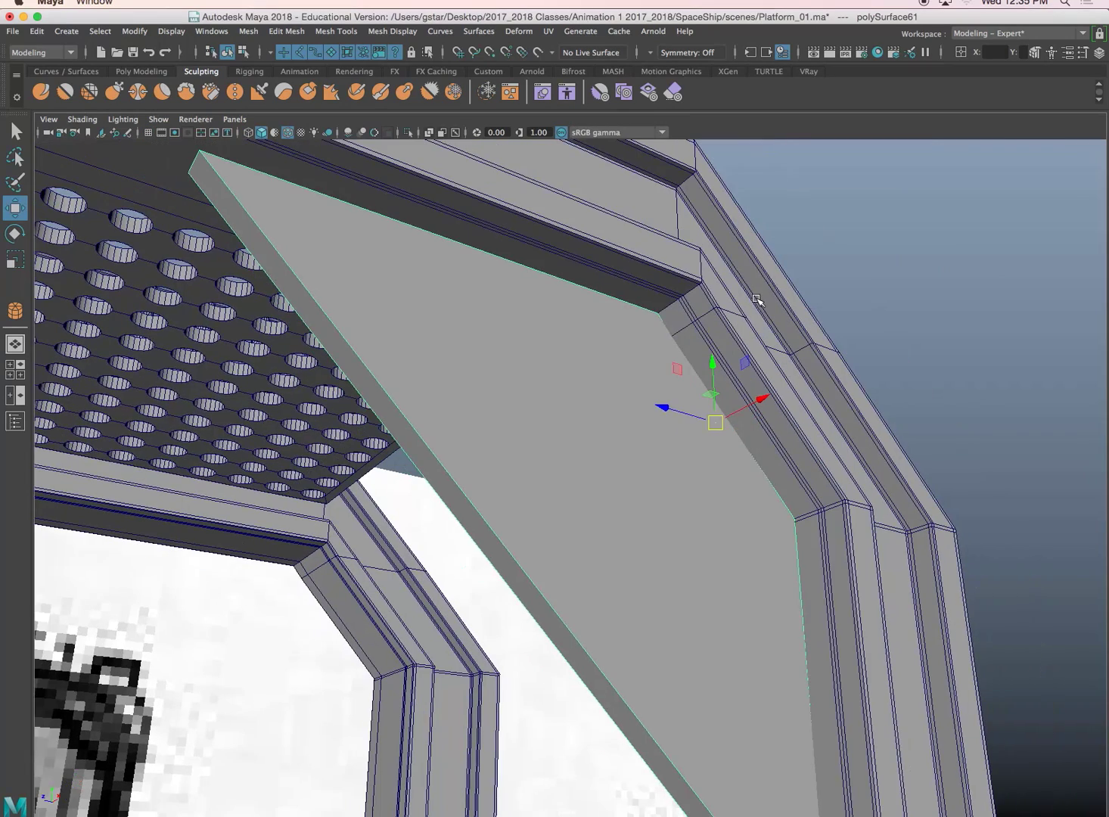
left_click_drag(685, 386, 639, 411, "alt")
right_click_drag(595, 376, 594, 414)
left_click(469, 459)
left_click_drag(492, 515, 472, 528, "alt")
middle_click_drag(472, 528, 543, 424, "alt")
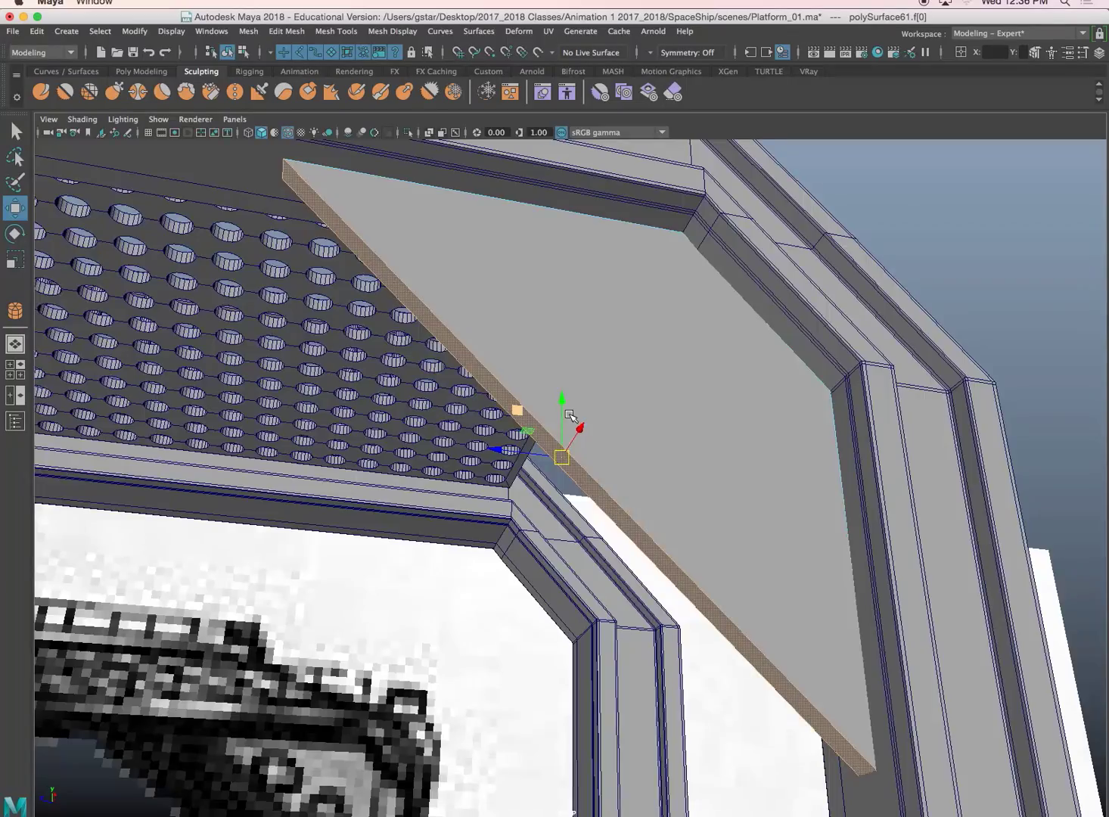
left_click_drag(570, 417, 543, 421, "alt")
Move the bracket's upper inner vertices farther along the beam and its lower inner vertices farther down the vertical post
right_click_drag(512, 323, 445, 321)
left_click_drag(289, 166, 342, 253)
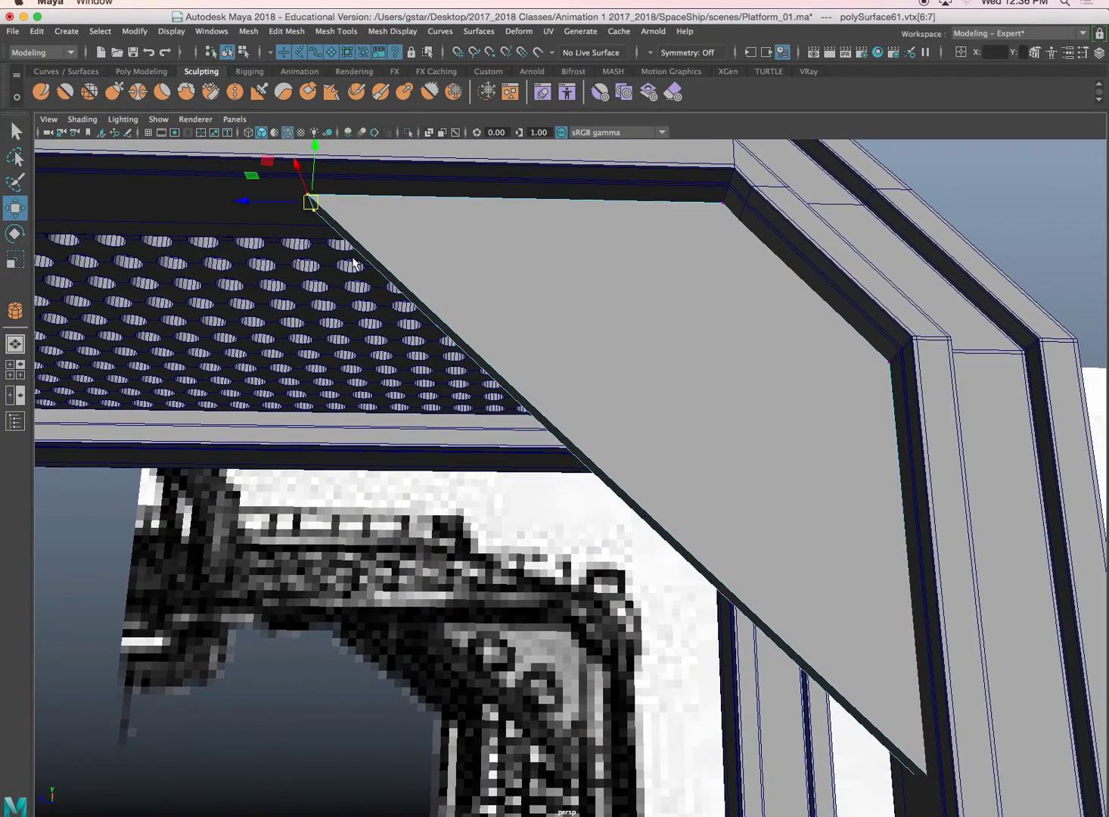
key("space")
key("space")
scroll(669, 511, "up", 3)
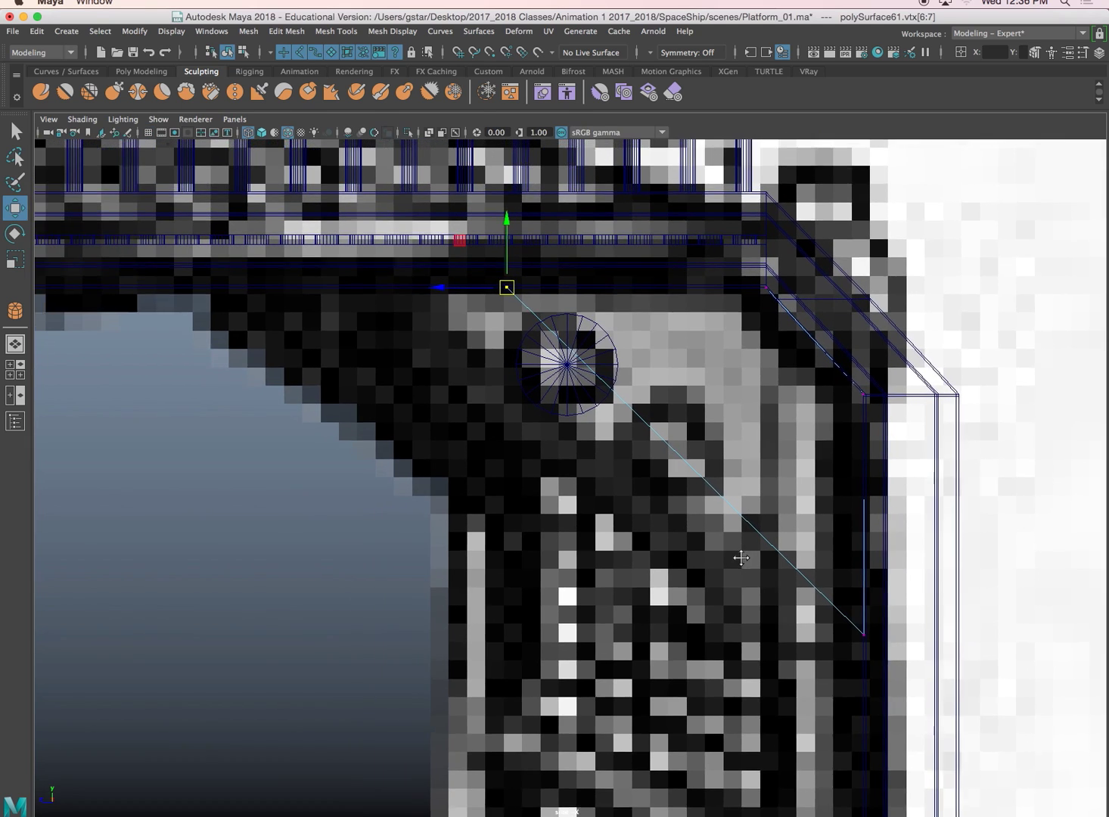
left_click_drag(447, 291, 342, 291)
middle_click_drag(527, 393, 450, 374, "alt")
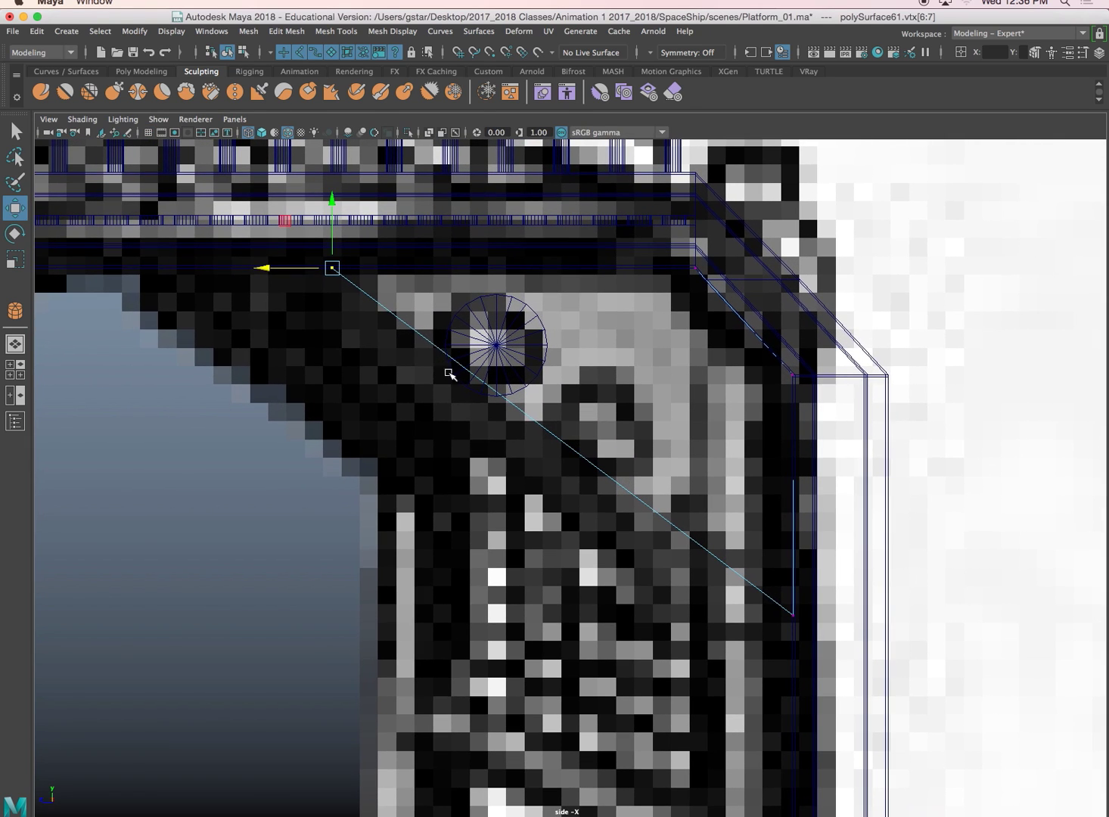
left_click_drag(261, 269, 241, 268)
left_click_drag(666, 558, 801, 700)
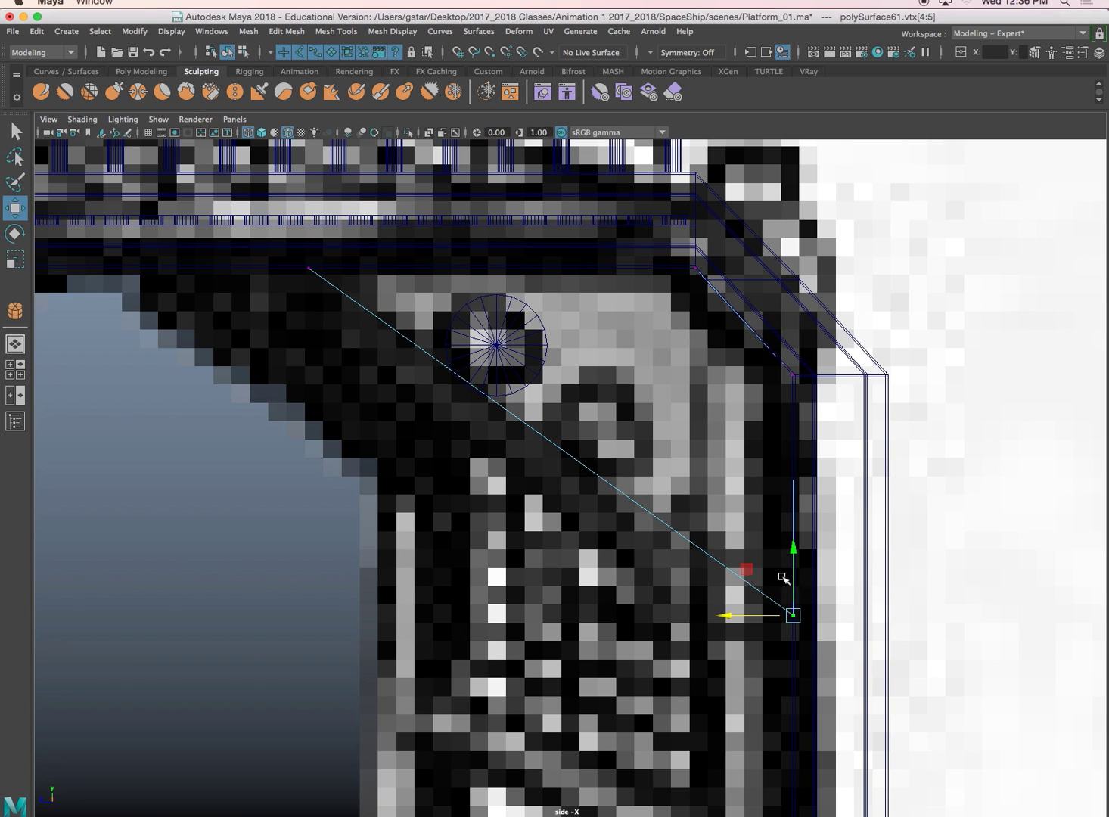
left_click_drag(793, 551, 794, 613)
Select the cylinder and move it sideways in the perspective view until it passes through the bracket's thickness
left_click(520, 309)
right_click_drag(525, 306, 564, 292)
left_click(528, 309)
left_click(529, 309)
key("space")
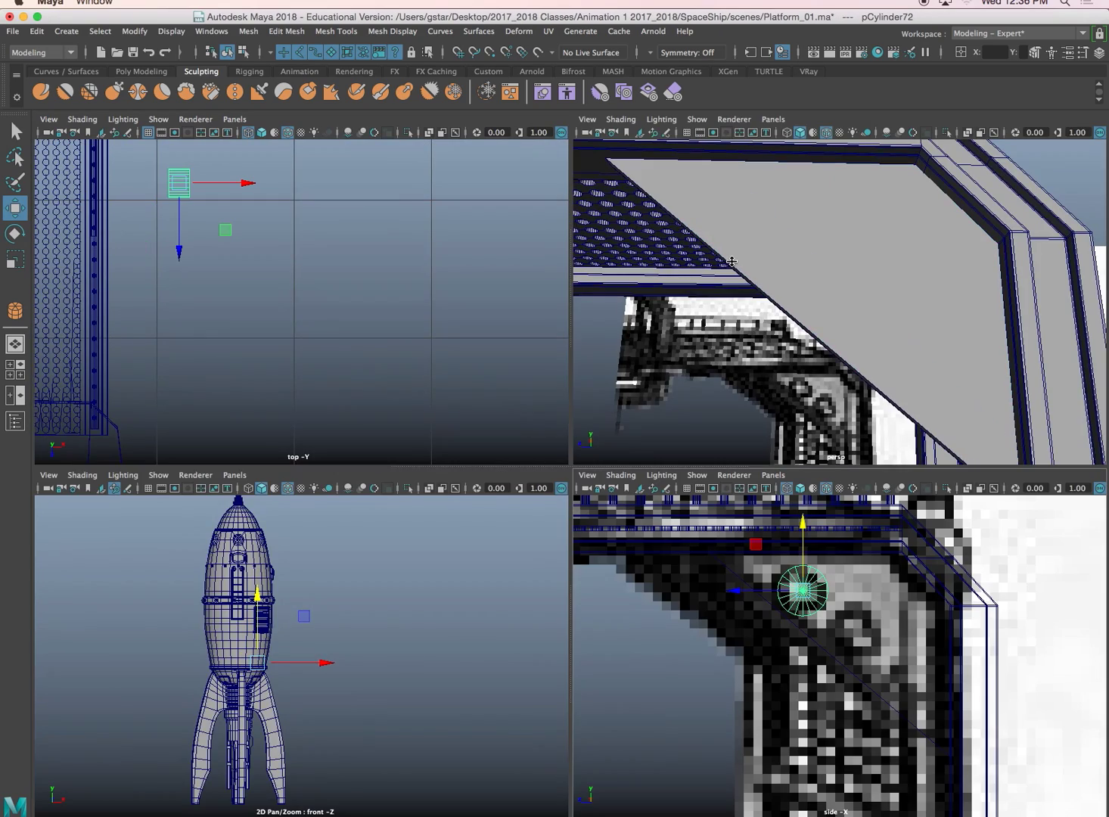
key("space")
left_click_drag(736, 309, 718, 366, "alt")
left_click_drag(719, 309, 486, 354)
right_click_drag(486, 354, 503, 387, "alt")
mouse_move(504, 387)
left_mouse_down("alt")
mouse_move(545, 393)
mouse_move(514, 399)
left_mouse_up("alt")
left_click_drag(432, 376, 438, 375)
left_click_drag(542, 417, 454, 424, "alt")
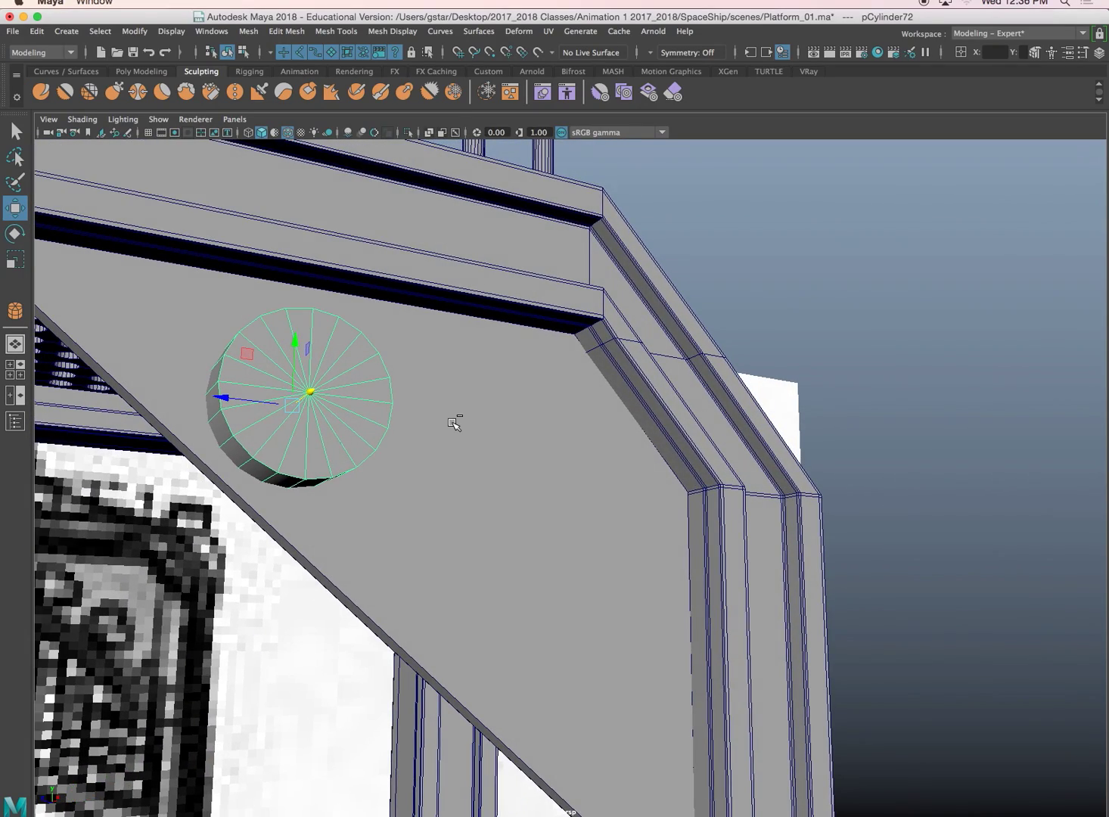
Duplicate the cylinder and place the copy over the lower round cutout of the sketch
key("space")
key("space")
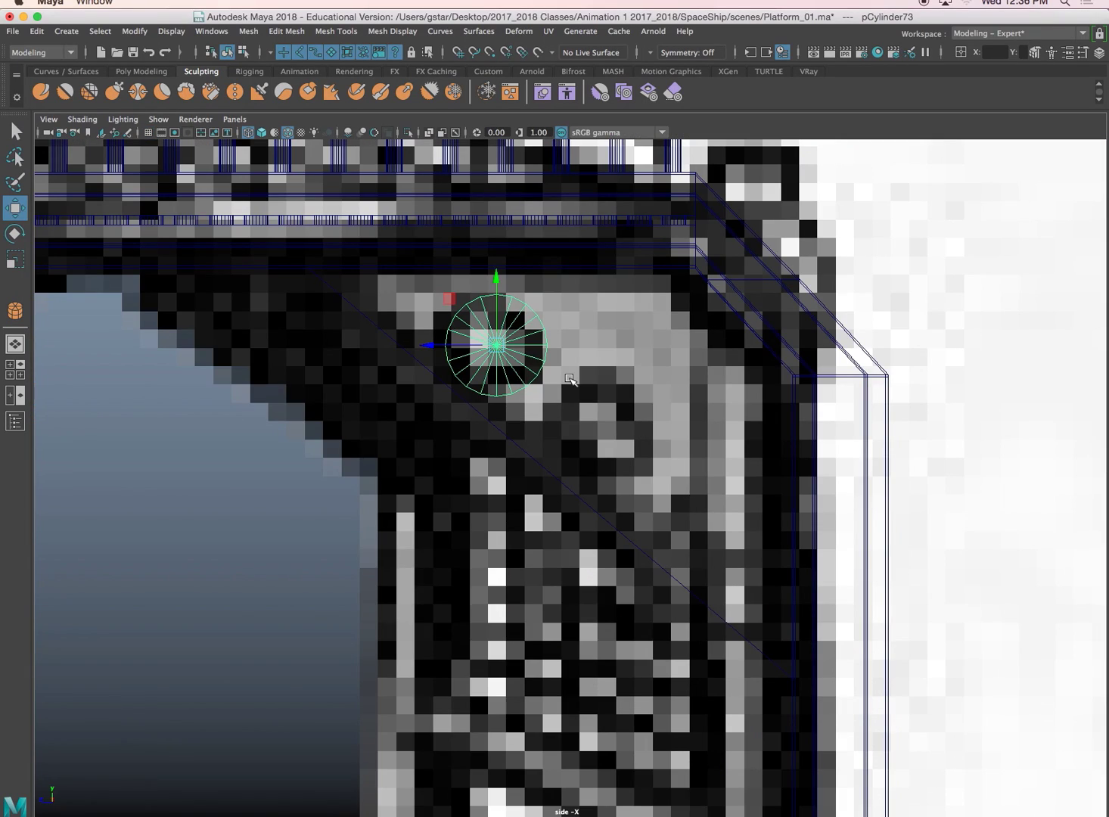
left_click_drag(503, 348, 608, 429)
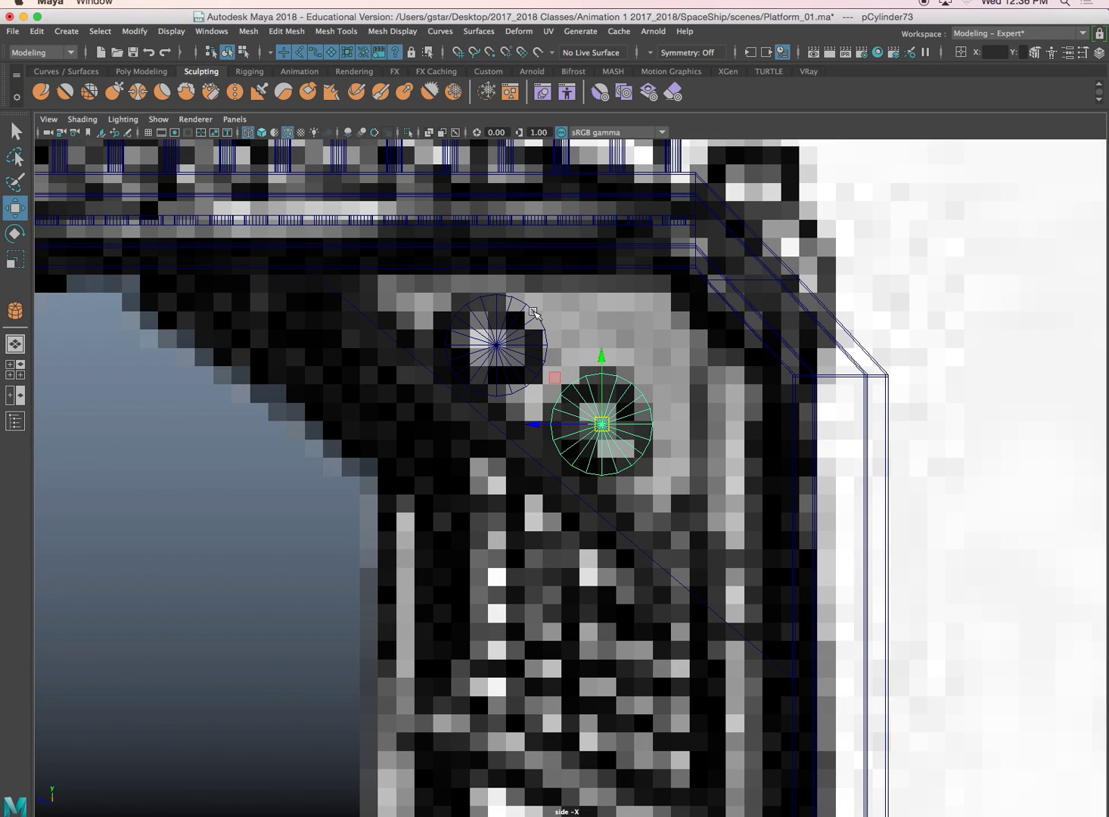
Select both cylinders and combine them into one mesh
left_click(532, 314)
key("space")
key("space")
left_click_drag(711, 342, 800, 330, "alt")
left_click(248, 31)
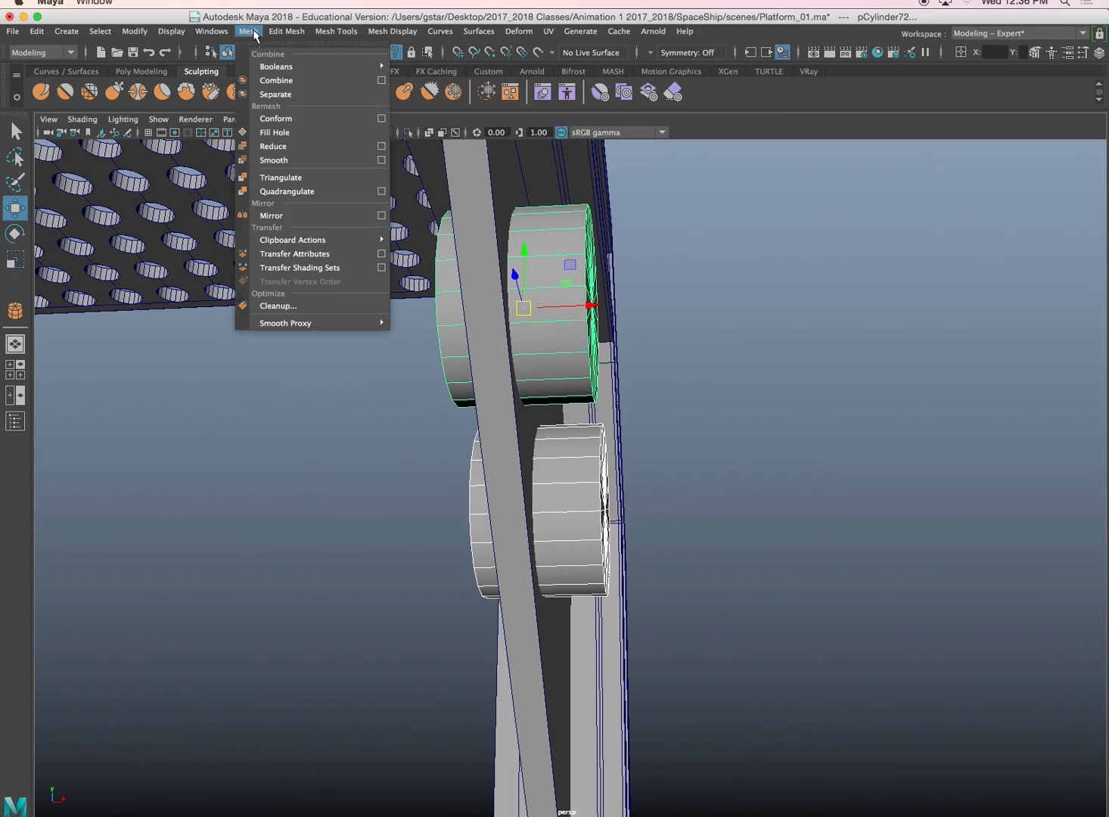
left_click(272, 87)
left_click_drag(538, 251, 489, 257, "alt")
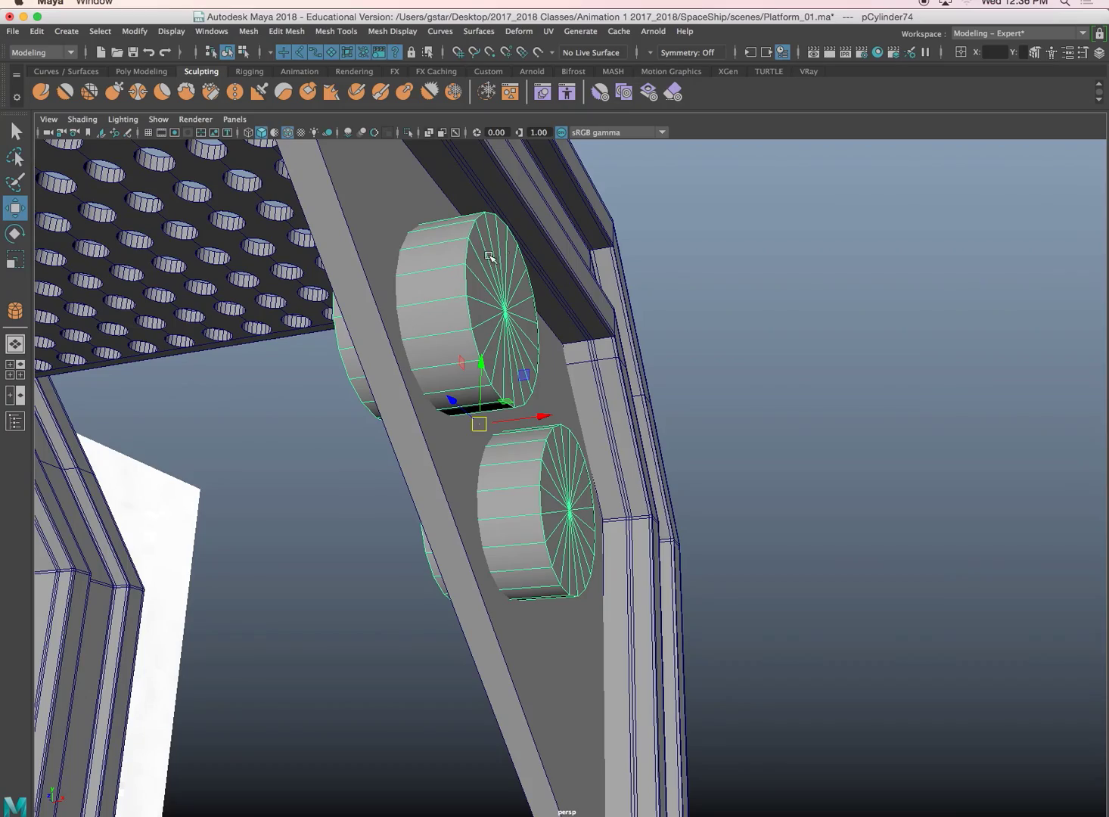
Subtract the combined cylinders from the bracket with a Boolean Difference to cut its two round holes
left_click(356, 243)
left_click_drag(369, 315, 504, 325, "alt")
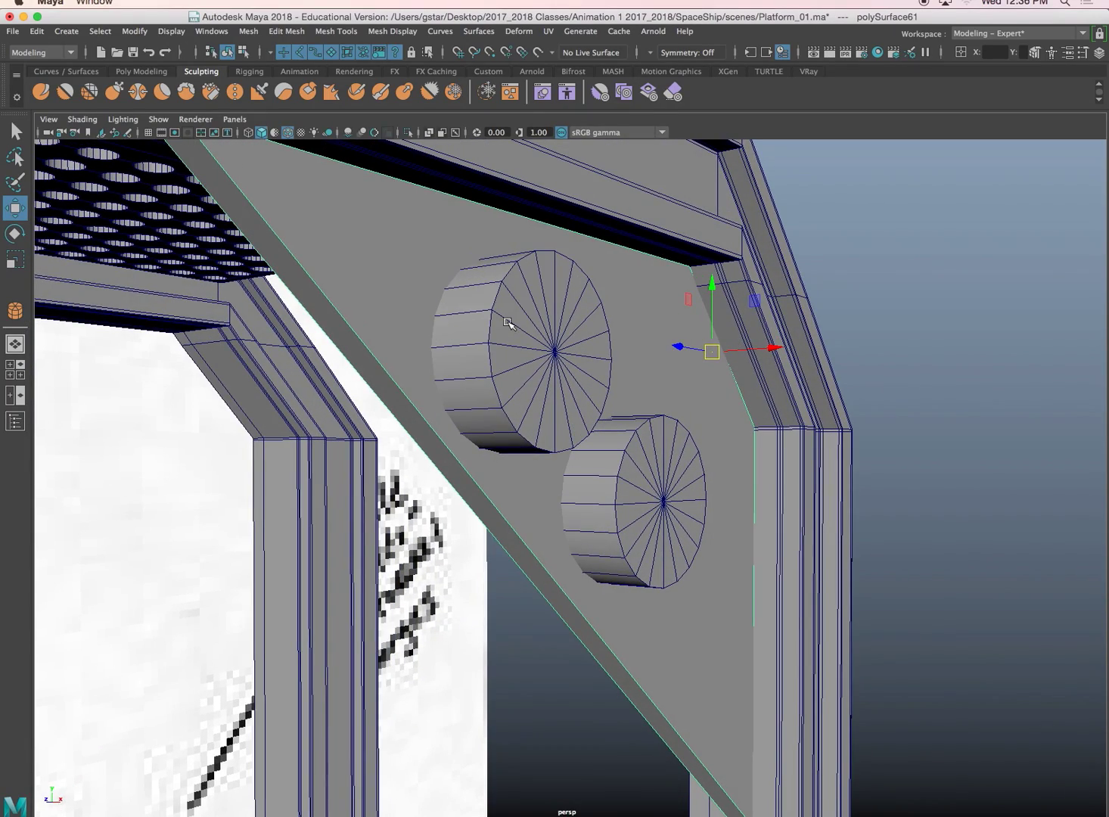
left_click(508, 324)
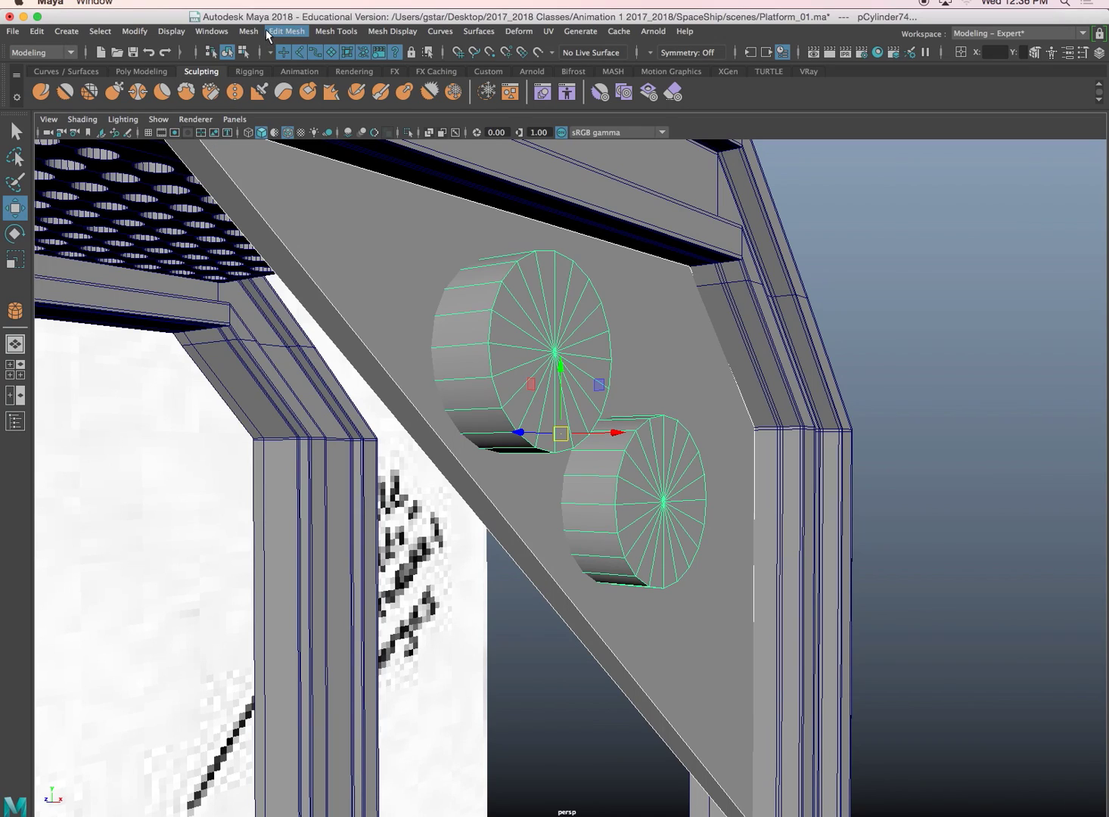
left_click(286, 33)
mouse_move(249, 31)
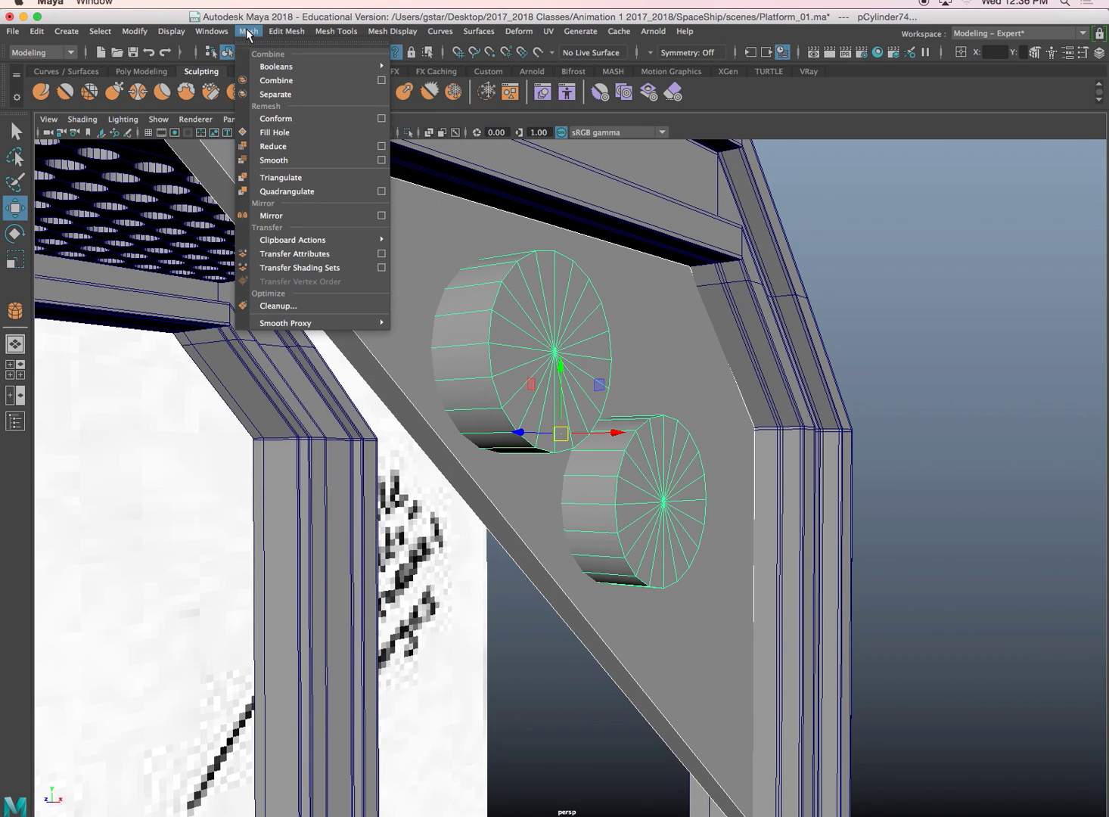
mouse_move(273, 68)
left_click(426, 92)
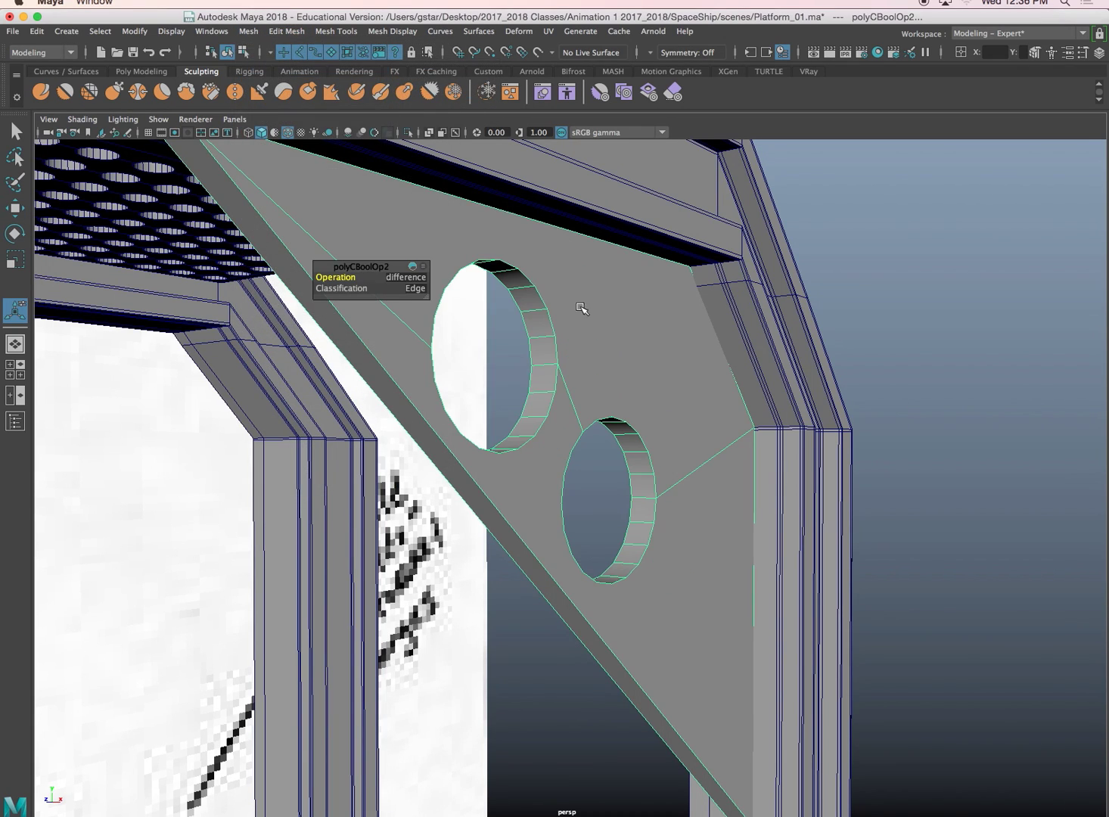
left_click_drag(579, 307, 579, 369, "alt")
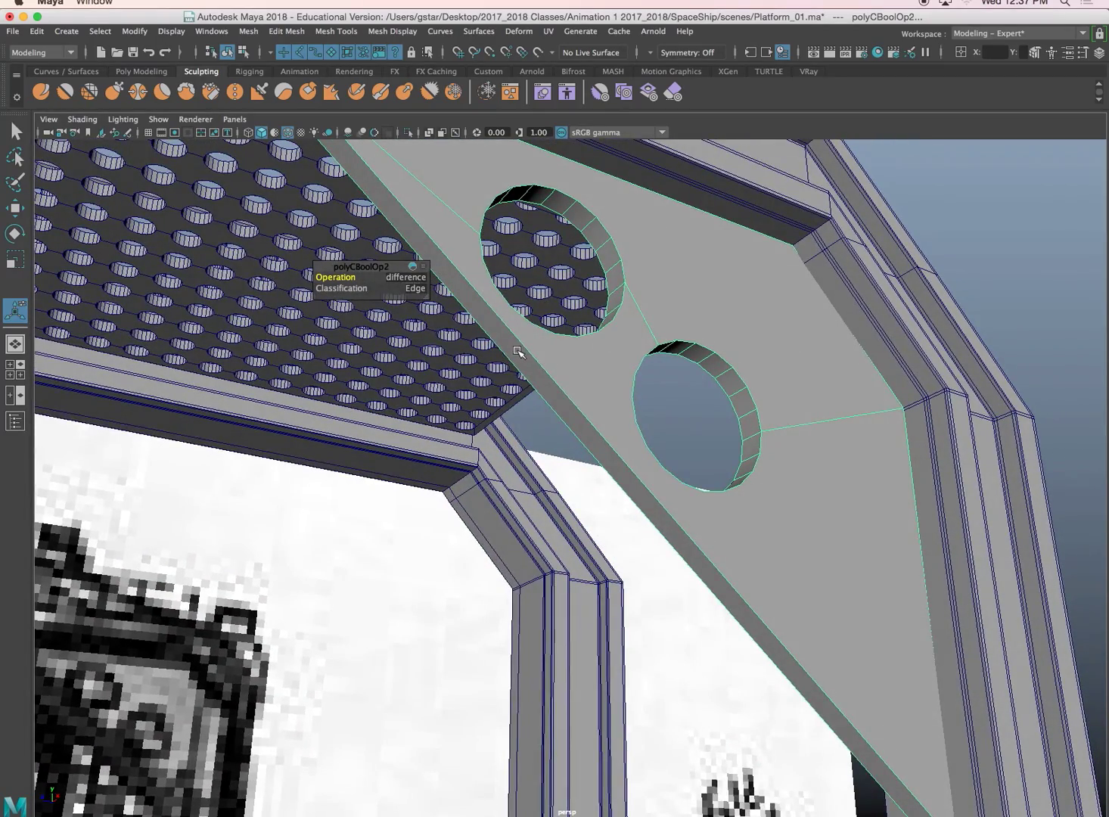
Extrude the bracket's narrow diagonal face outward to add a thin strip along its edge
right_click_drag(517, 351, 516, 384)
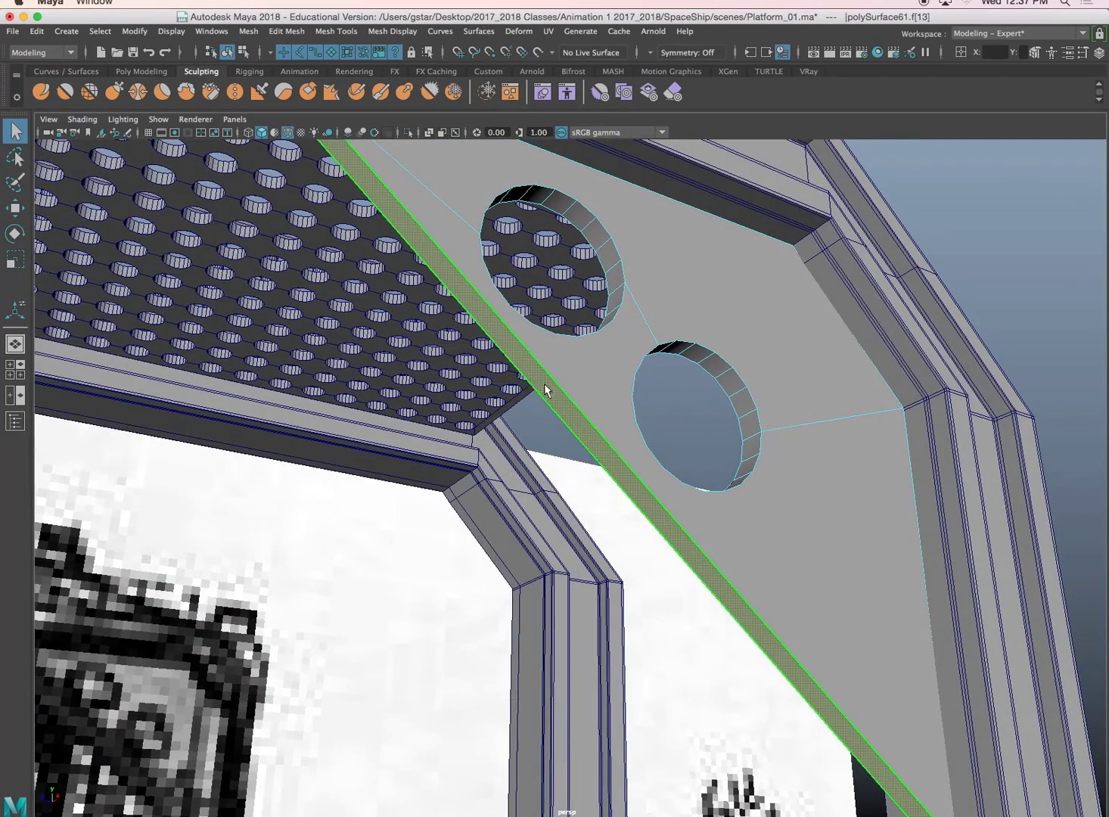
mouse_move(544, 390)
left_mouse_down("alt")
mouse_move(550, 421)
mouse_move(534, 386)
left_mouse_up("alt")
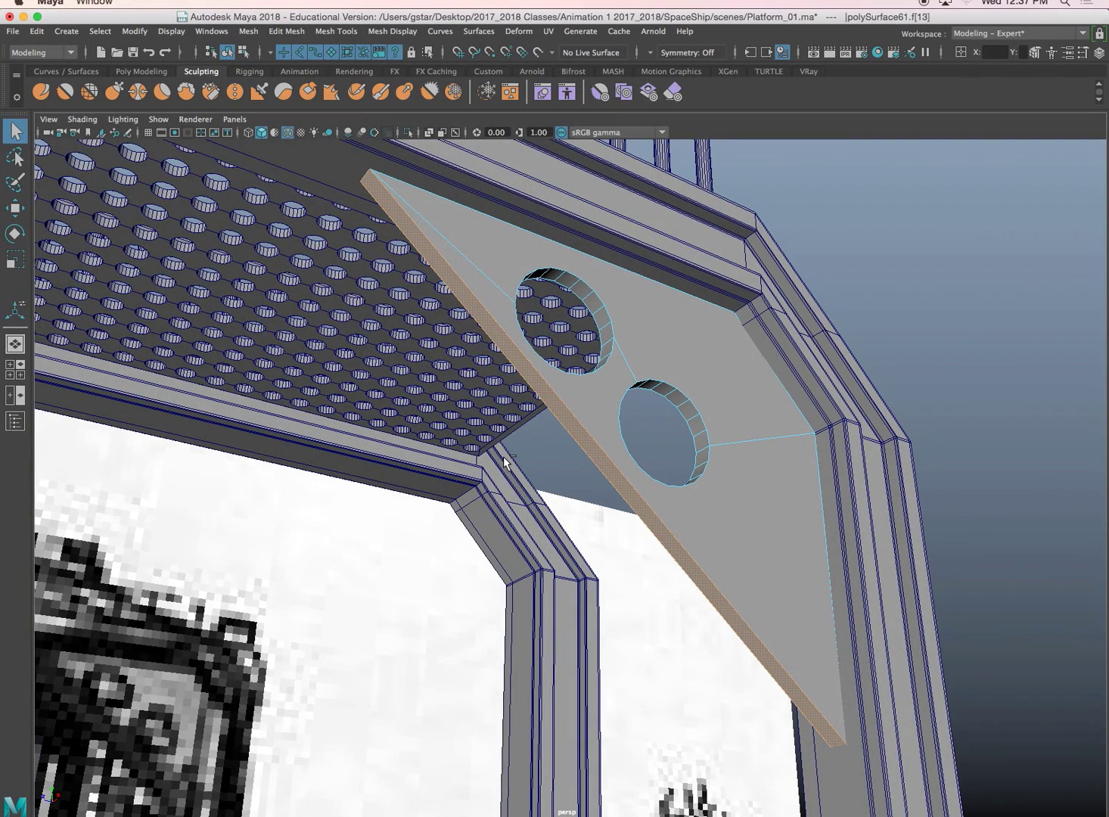
key("ctrl+e")
left_click_drag(592, 495, 562, 518, "alt")
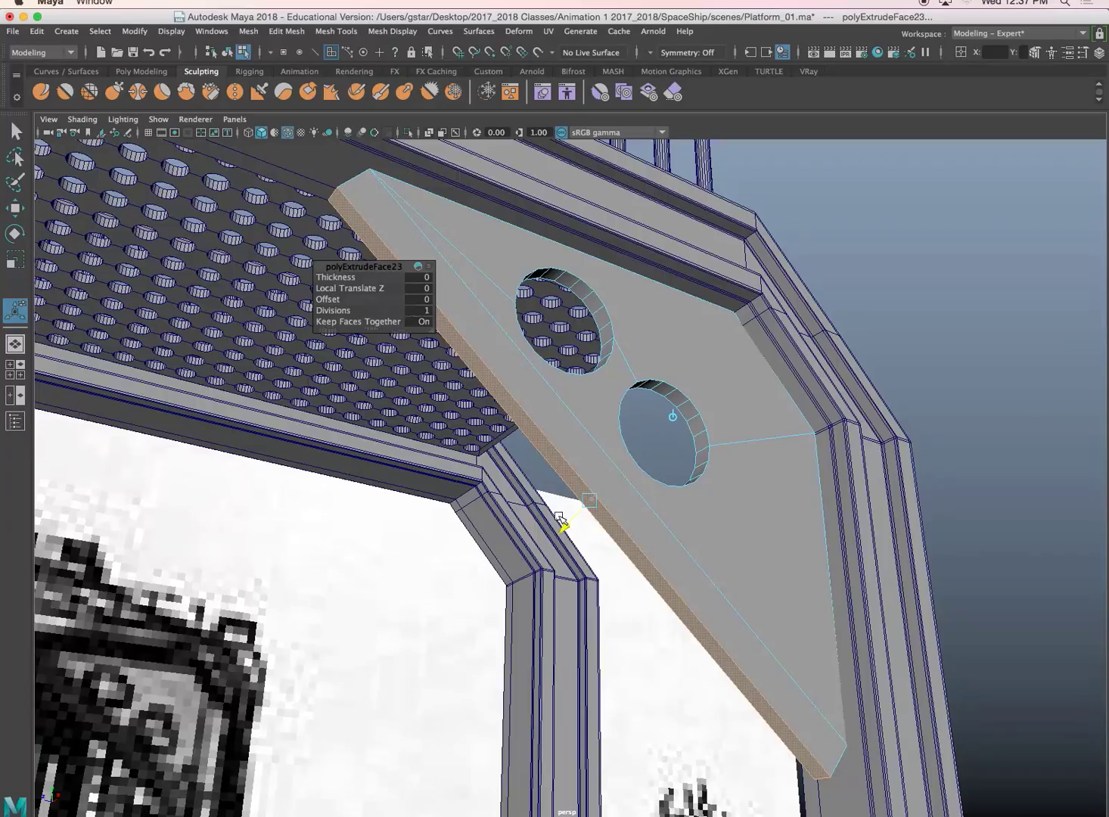
Extrude the side of the new diagonal strip outward about 0.06 to form a raised rim on the bracket
left_click(567, 513)
left_click_drag(517, 388, 754, 474, "alt")
key("ctrl+e")
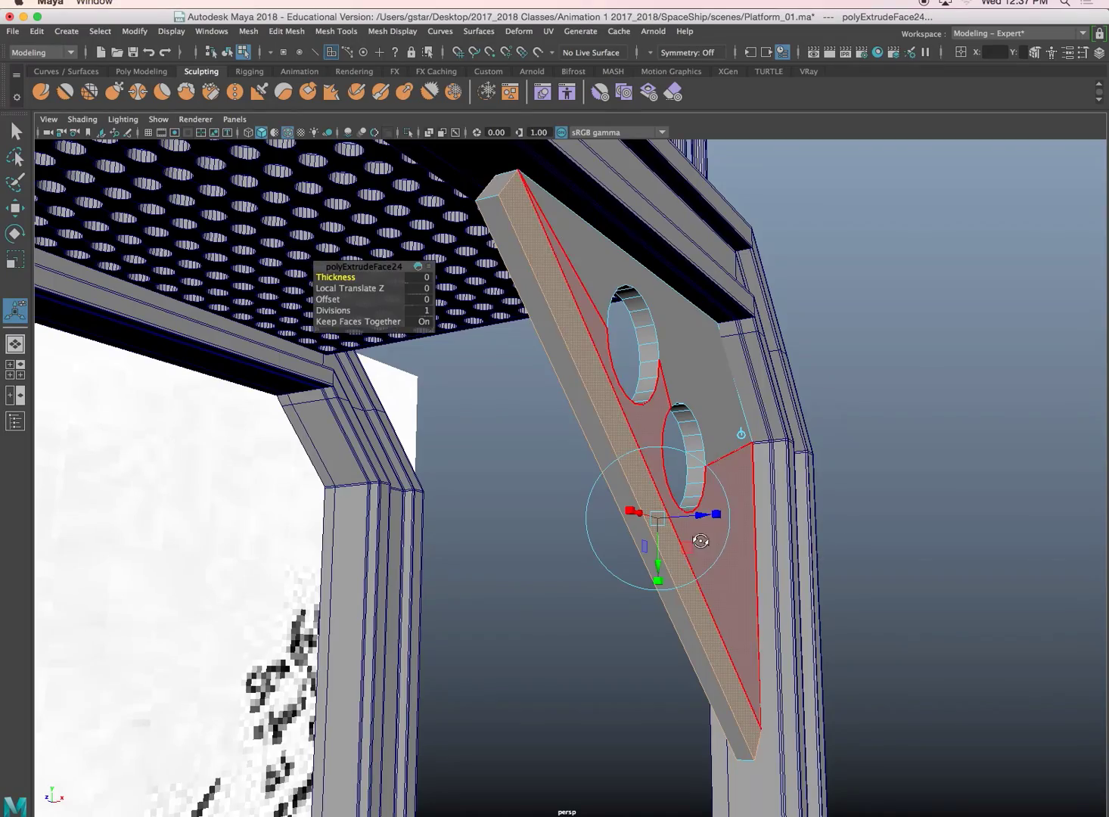
left_click_drag(701, 541, 676, 531, "alt")
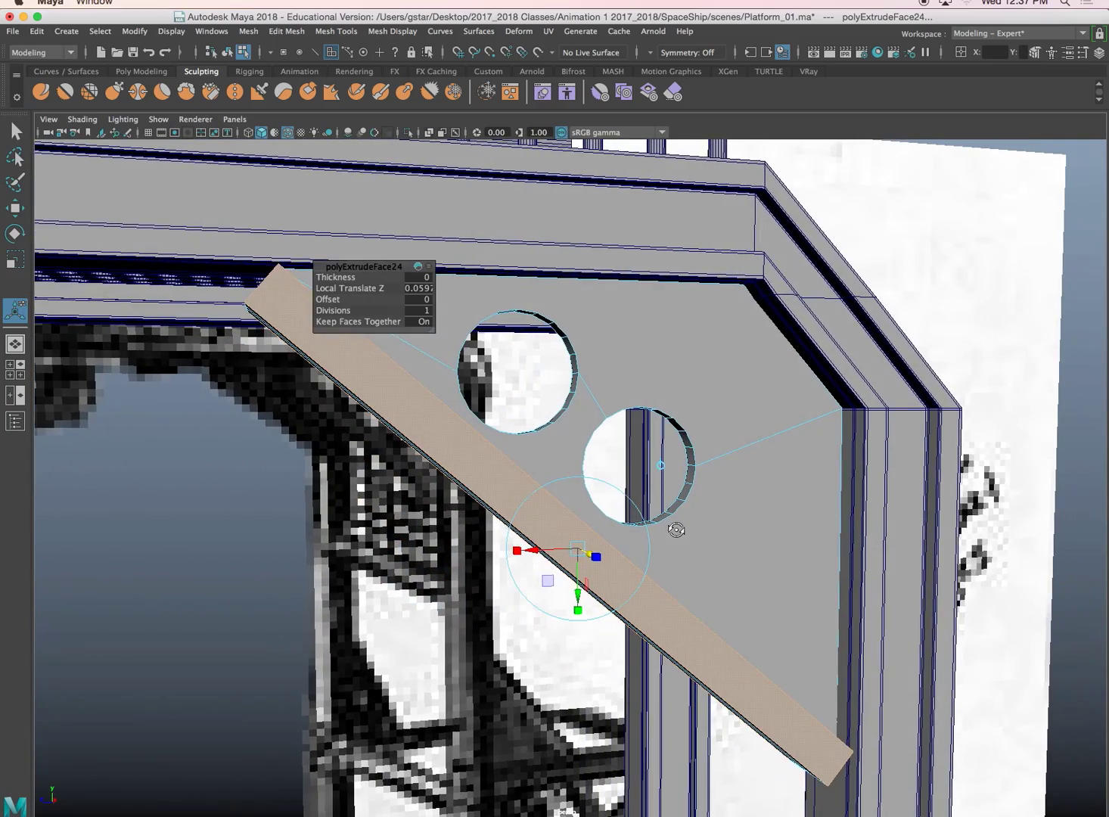
middle_click_drag(675, 531, 833, 596, "alt")
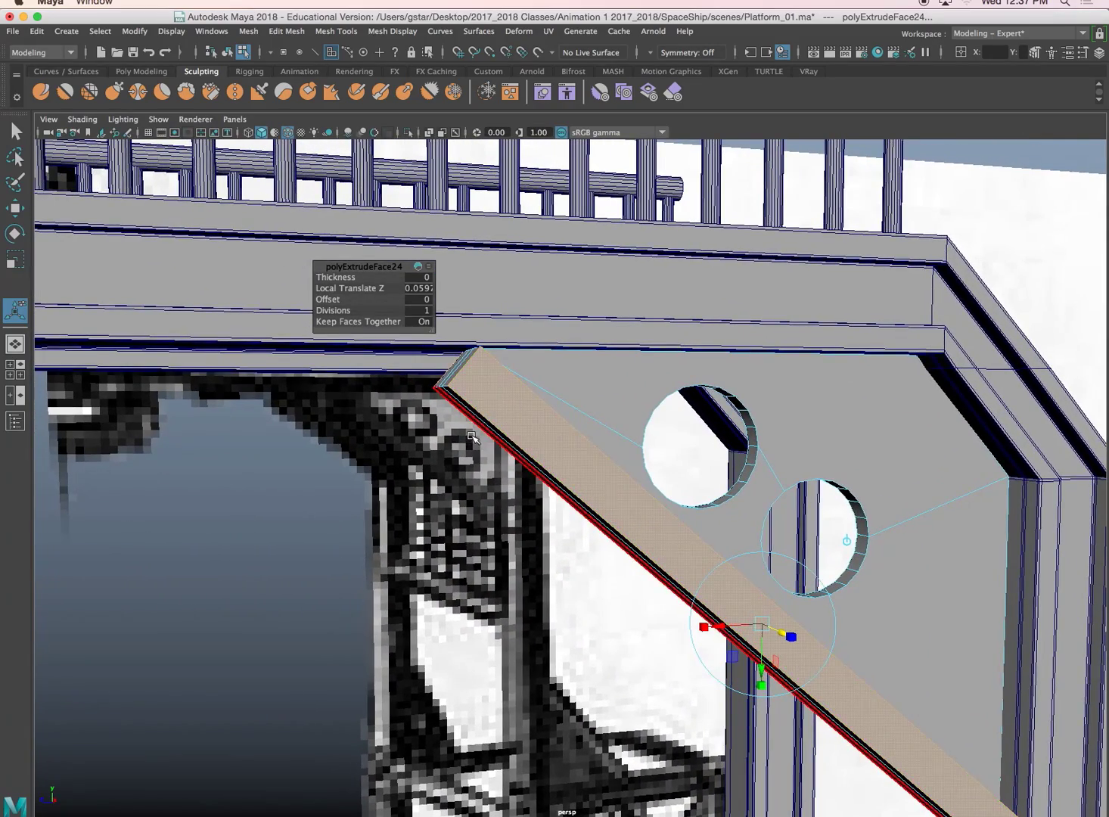
Move the outer vertices at the upper end of the bracket's diagonal rim up to meet the underside of the platform beam
right_click(478, 405)
left_click(413, 392)
left_click_drag(410, 373, 466, 412)
key("space")
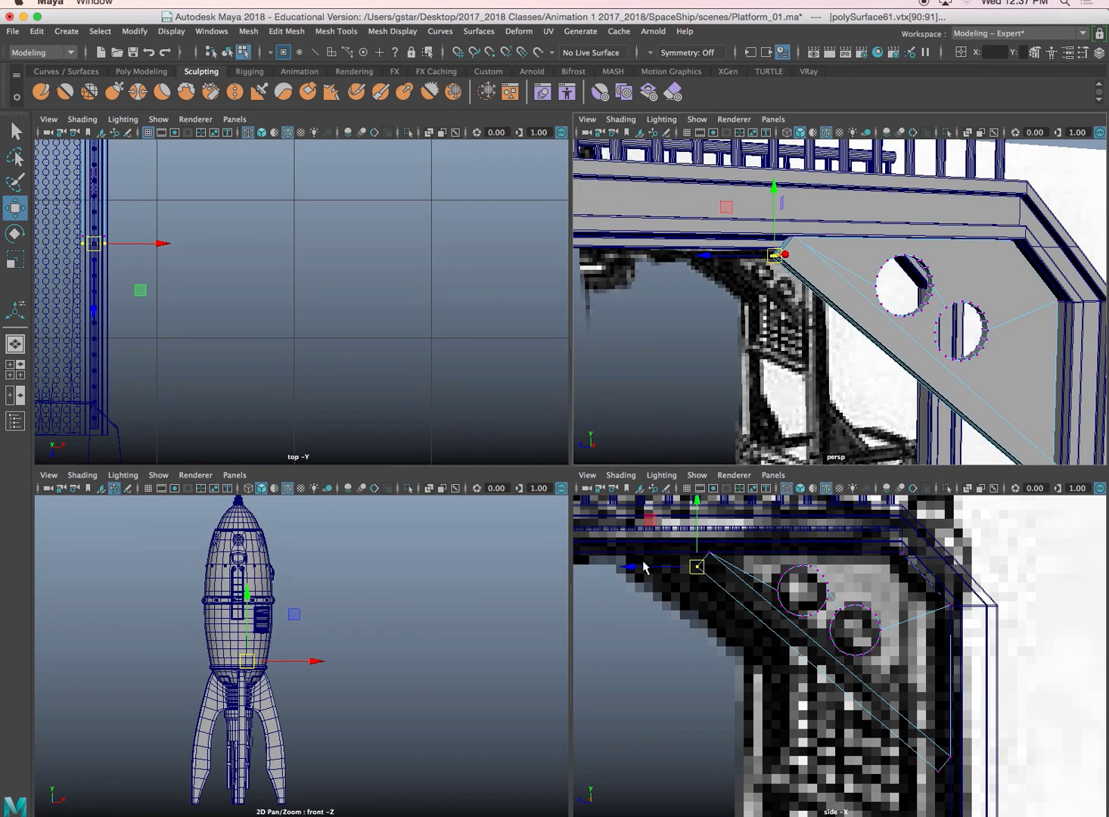
key("space")
middle_click_drag(428, 456, 517, 510, "alt")
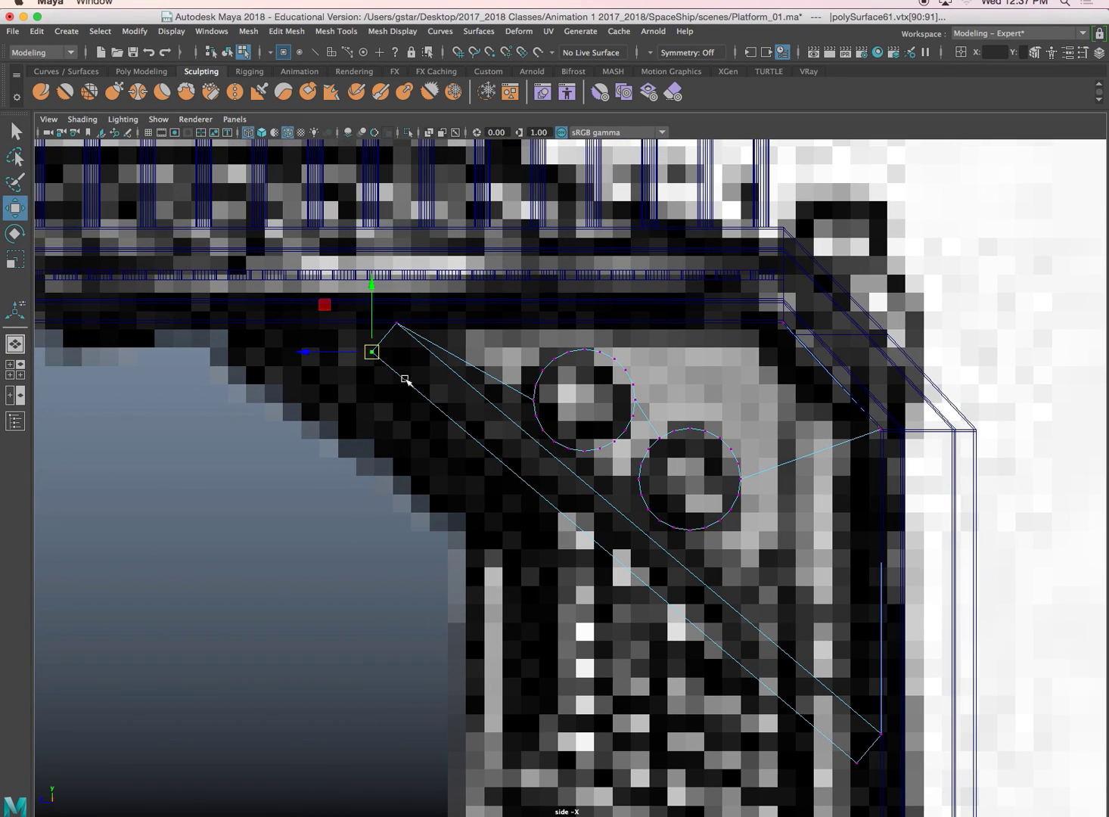
left_click_drag(371, 351, 349, 331)
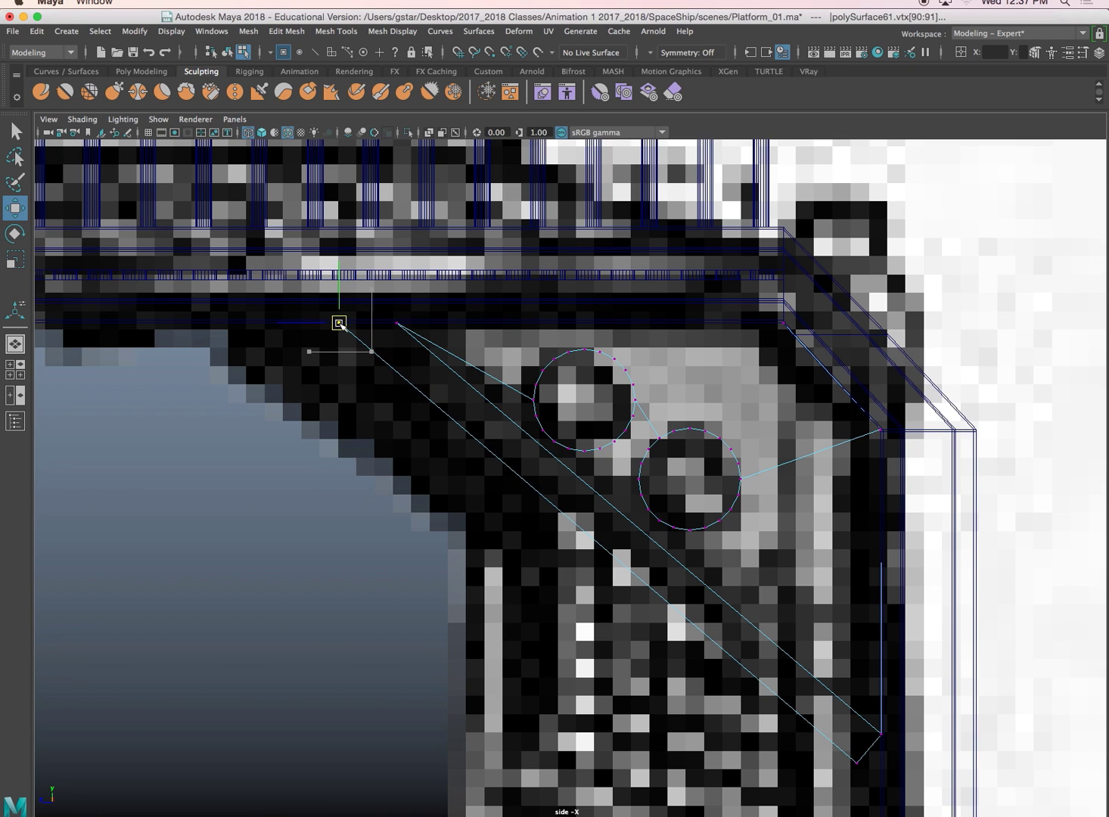
Move the outer vertices at the rim's lower end flush with the column edge and return to object selection
middle_click_drag(569, 524, 462, 372, "alt")
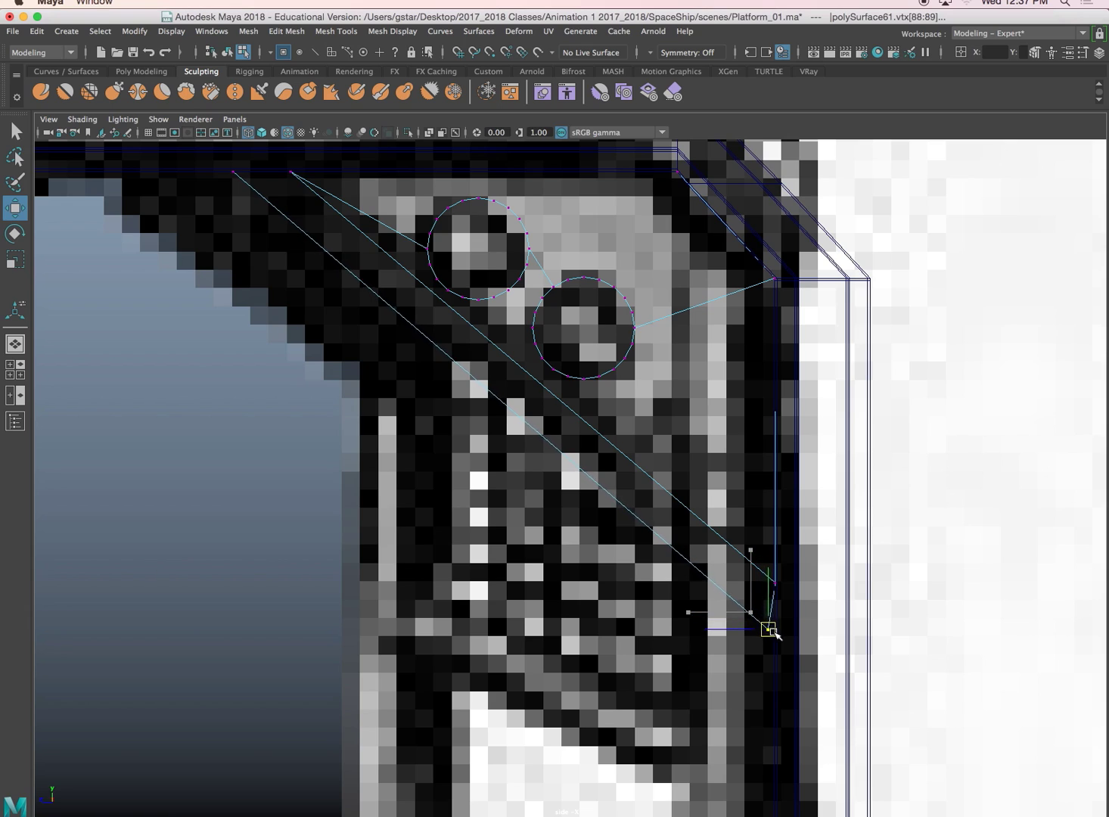
left_click_drag(772, 629, 779, 635)
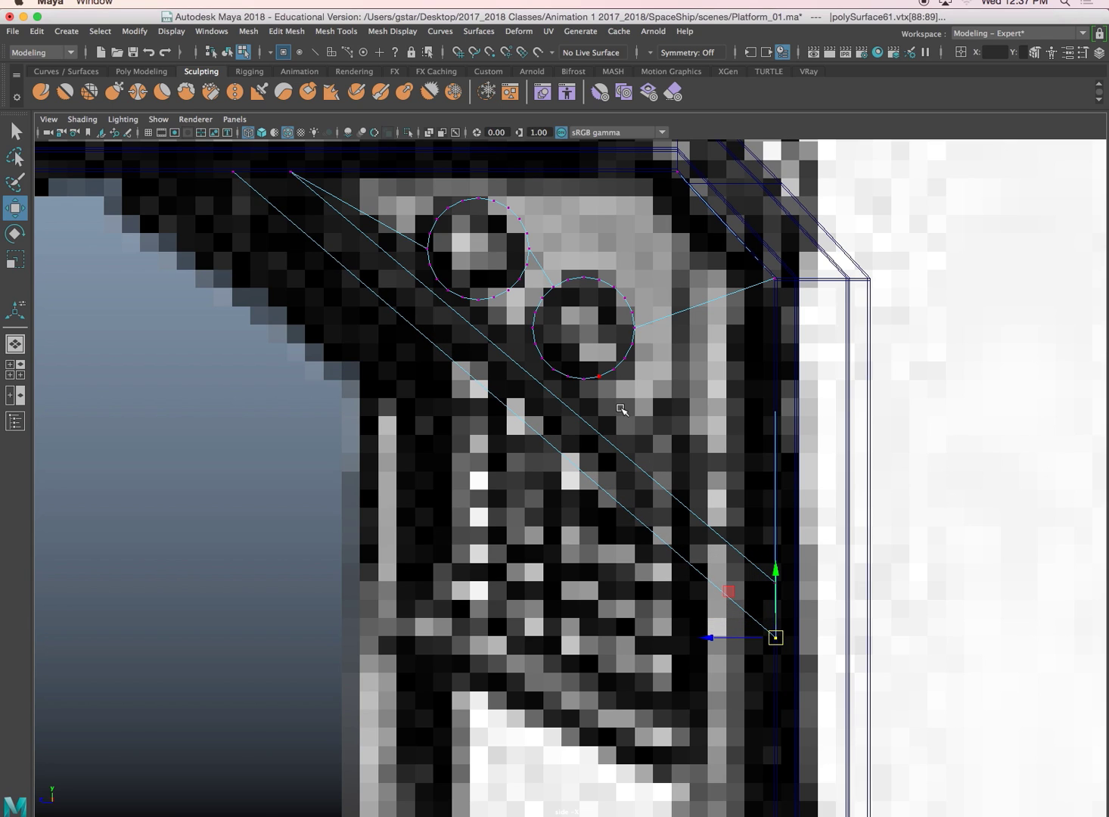
key("5")
right_click(689, 389)
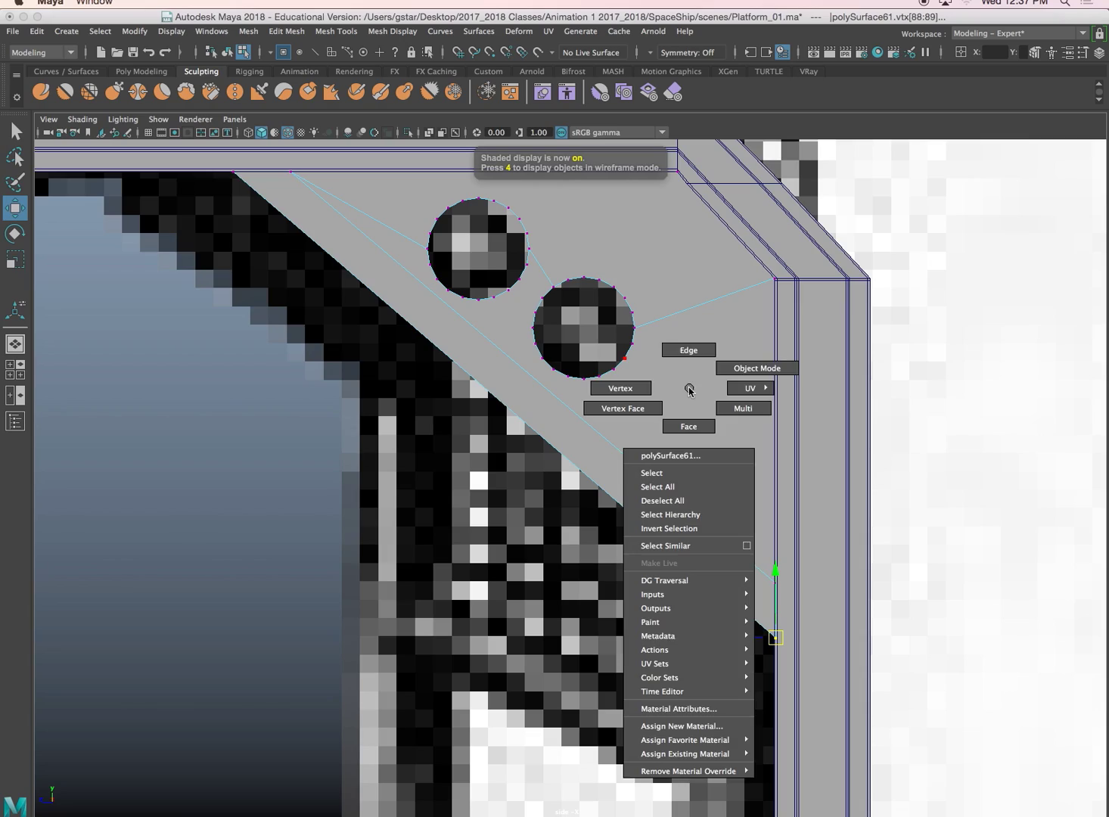
left_click(729, 366)
Duplicate the finished bracket and move the copy across to the matching corner on the other side of the platform
key("space")
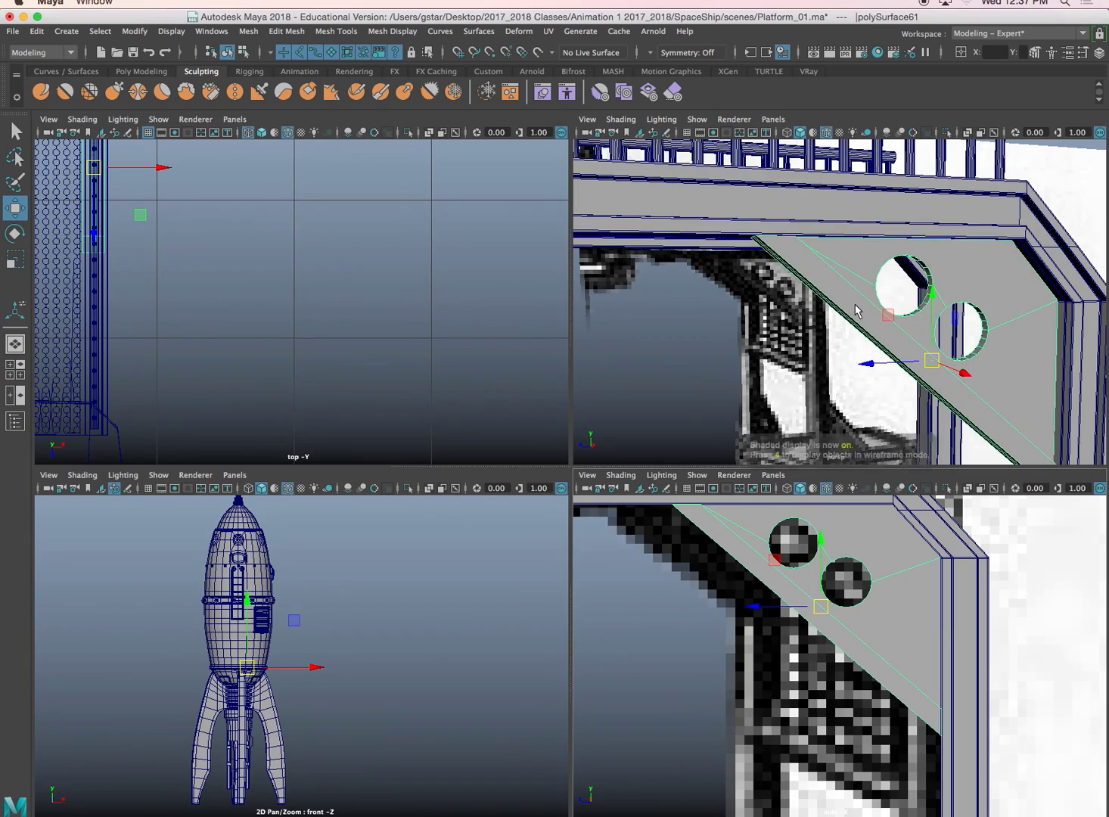
key("space")
scroll(764, 341, "down", 3)
left_click_drag(679, 435, 724, 433, "alt")
key("ctrl+d")
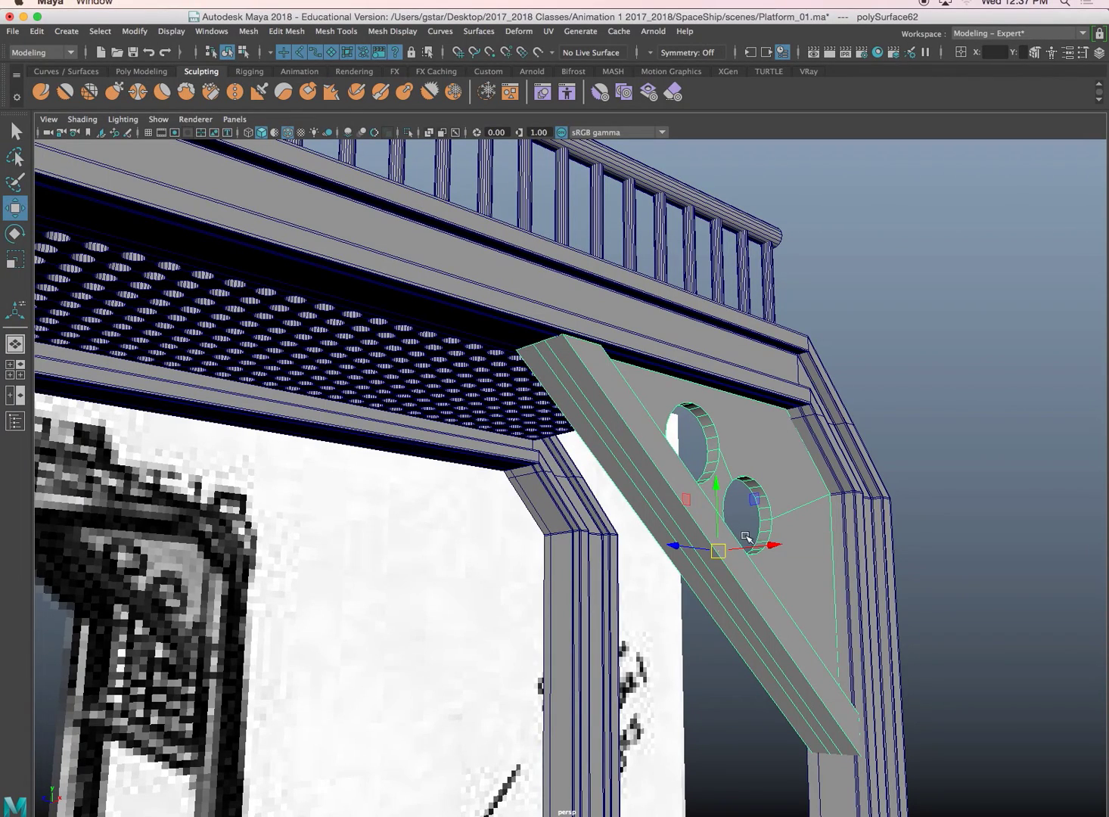
left_click_drag(745, 537, 588, 377)
Bevel the end edge loop of the near handrail on the rocket side with 6 segments to round it off
middle_click_drag(363, 343, 523, 388, "alt")
scroll(523, 388, "up", 3)
left_click(539, 373)
left_click_drag(539, 374, 522, 352, "alt")
middle_click_drag(522, 352, 502, 416, "alt")
scroll(501, 416, "up", 5)
left_click_drag(445, 353, 510, 321, "alt")
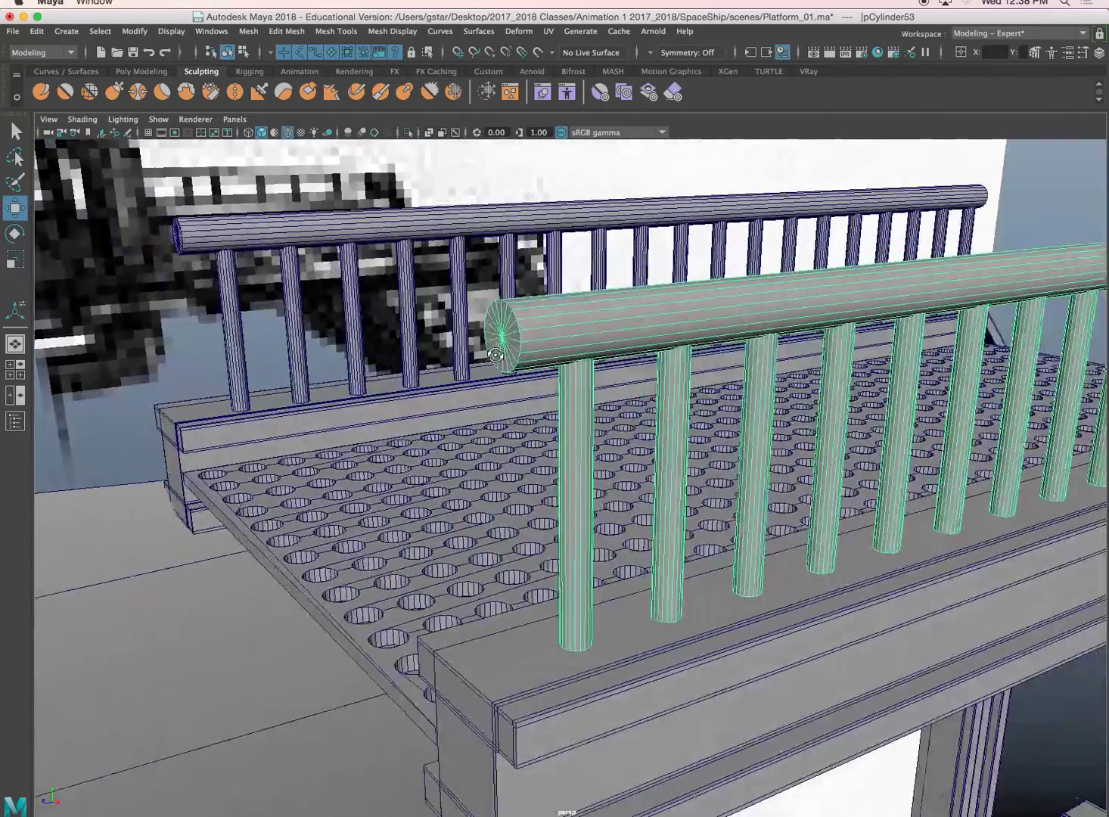
scroll(509, 321, "up", 3)
middle_click_drag(510, 321, 509, 335, "alt")
scroll(509, 335, "up", 2)
middle_click_drag(497, 274, 562, 384, "alt")
right_click_drag(584, 404, 583, 363)
double_click(557, 406)
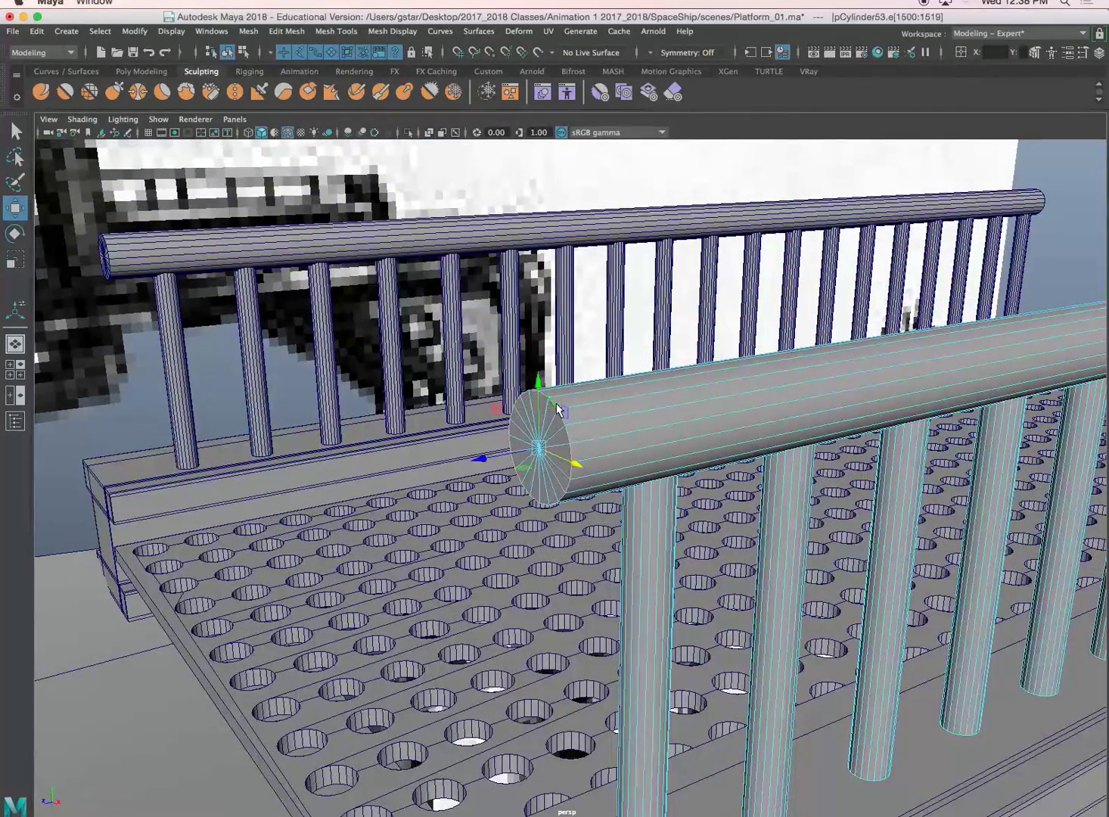
left_click(295, 31)
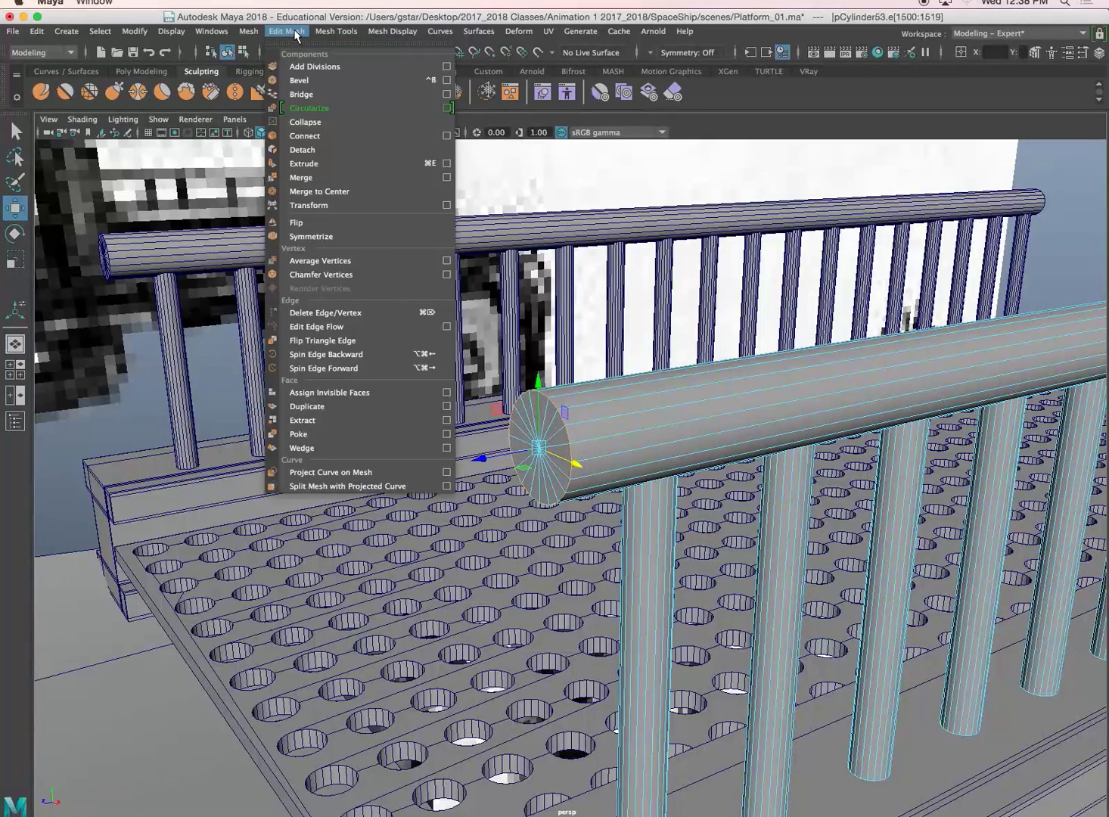
left_click(311, 80)
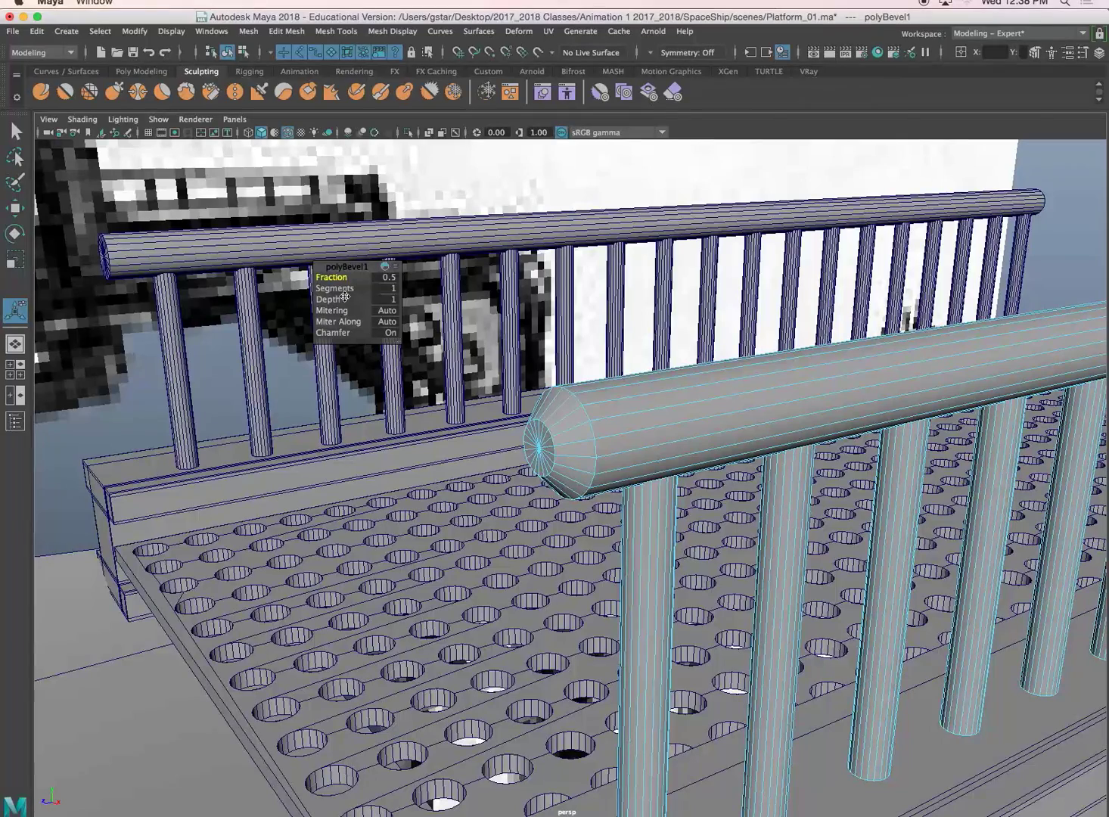
scroll(555, 364, "up", 3)
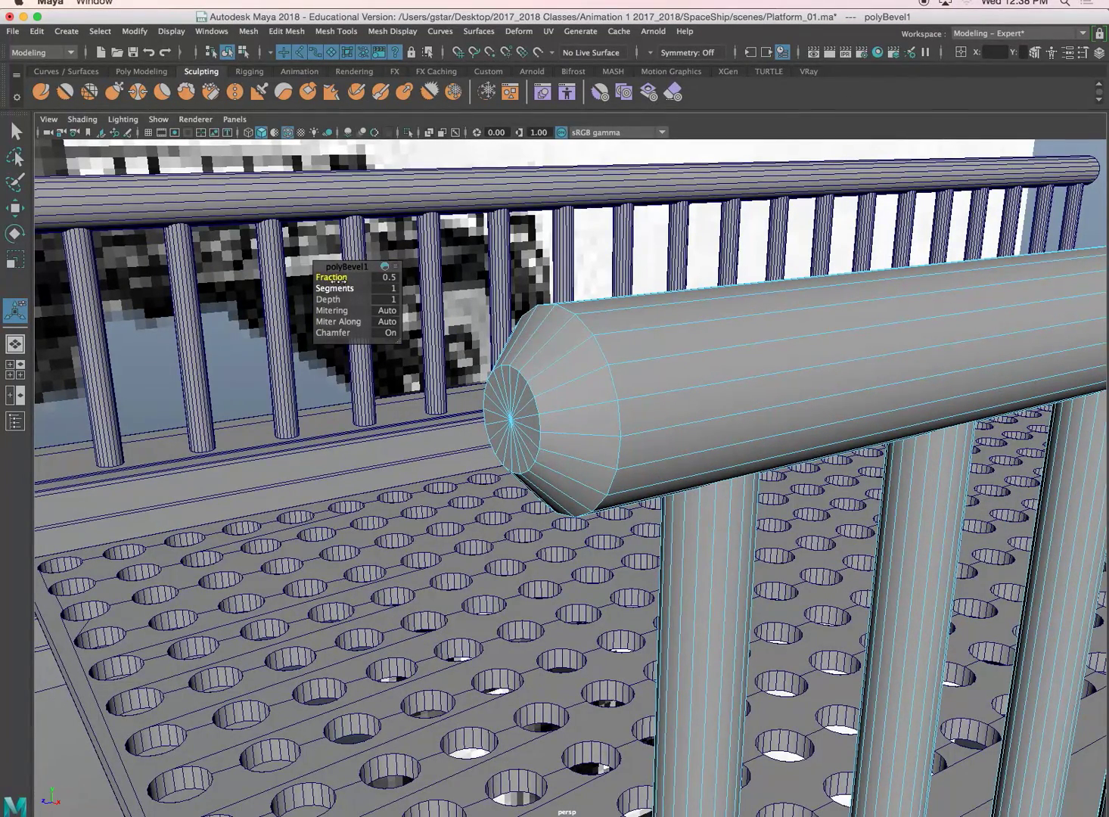
left_click_drag(333, 288, 368, 290)
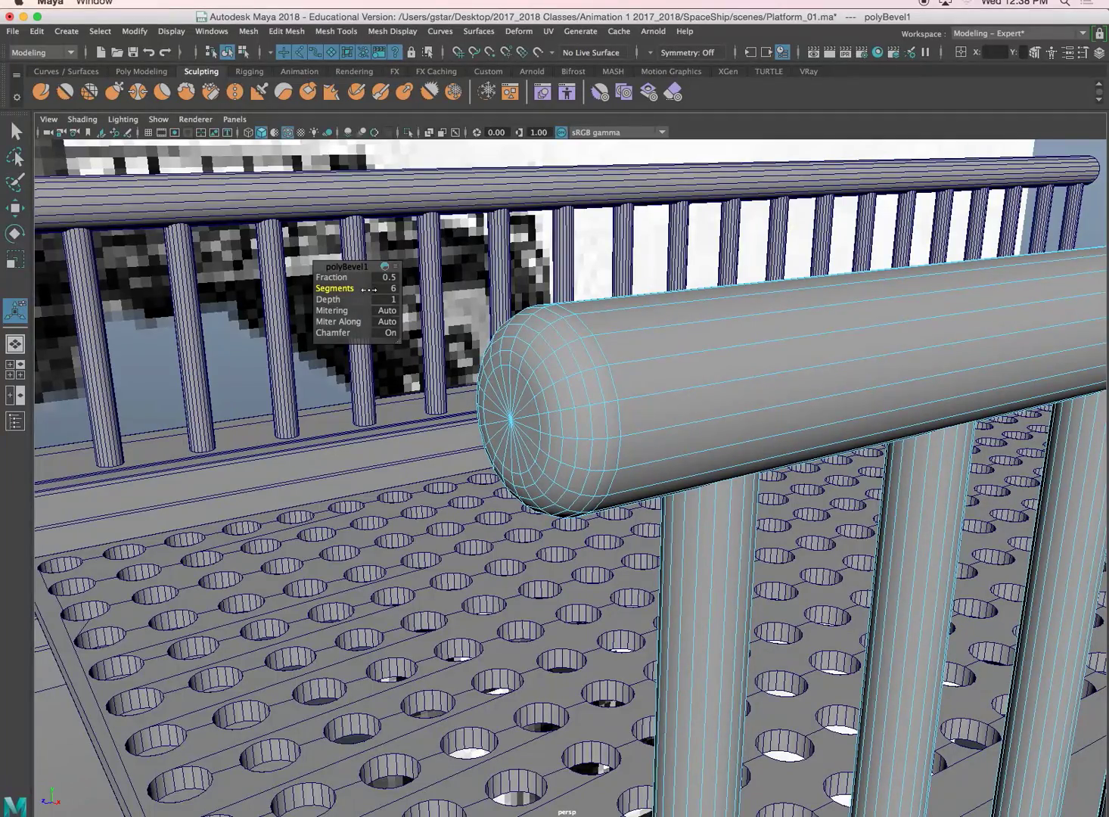
Bevel the rocket-side end loop of the opposite handrail with 6 segments to match
left_click_drag(445, 356, 528, 320, "alt")
left_click(528, 320)
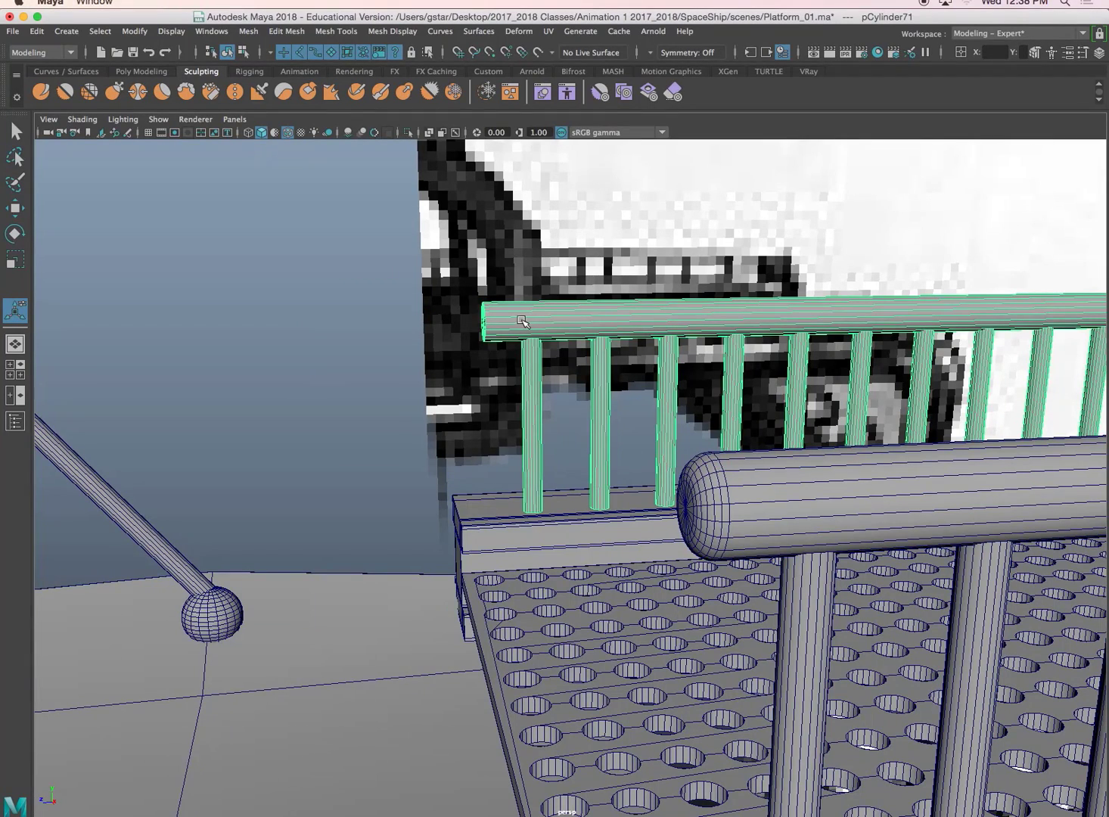
right_click_drag(522, 320, 520, 286)
left_click_drag(459, 280, 497, 355)
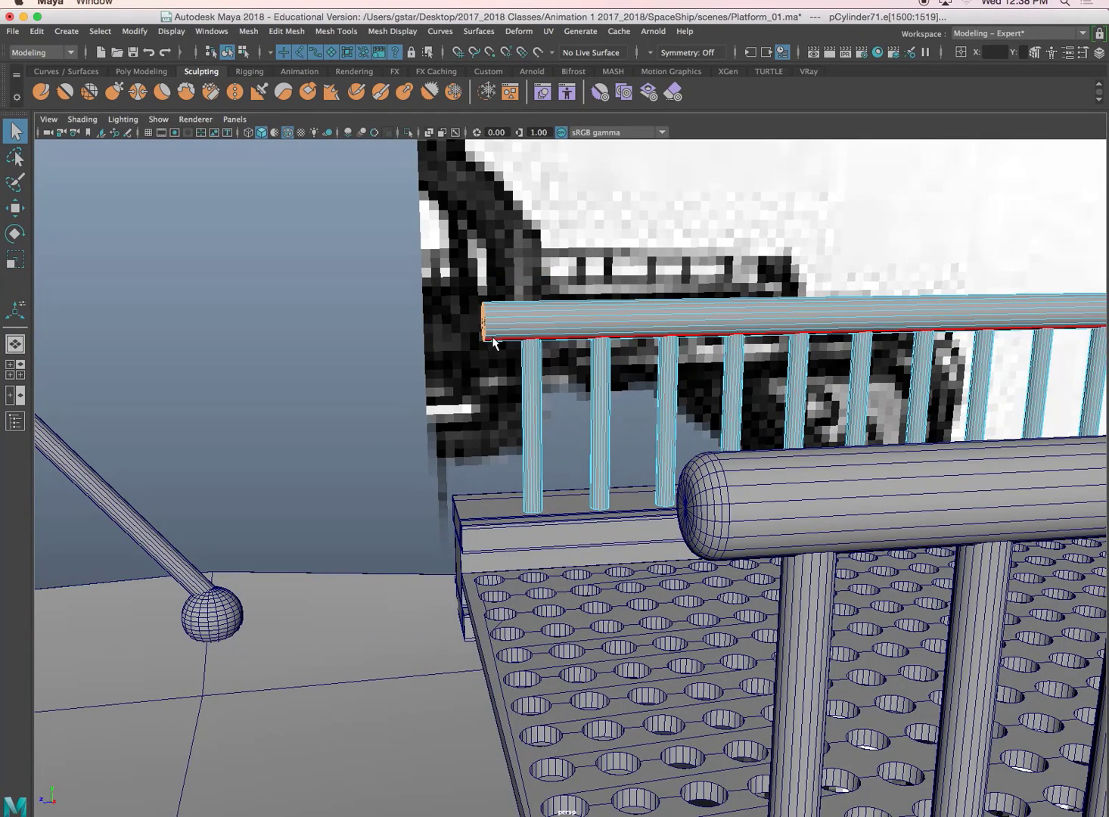
key("f")
left_click_drag(522, 381, 531, 381, "alt")
left_click_drag(575, 485, 579, 490, "ctrl")
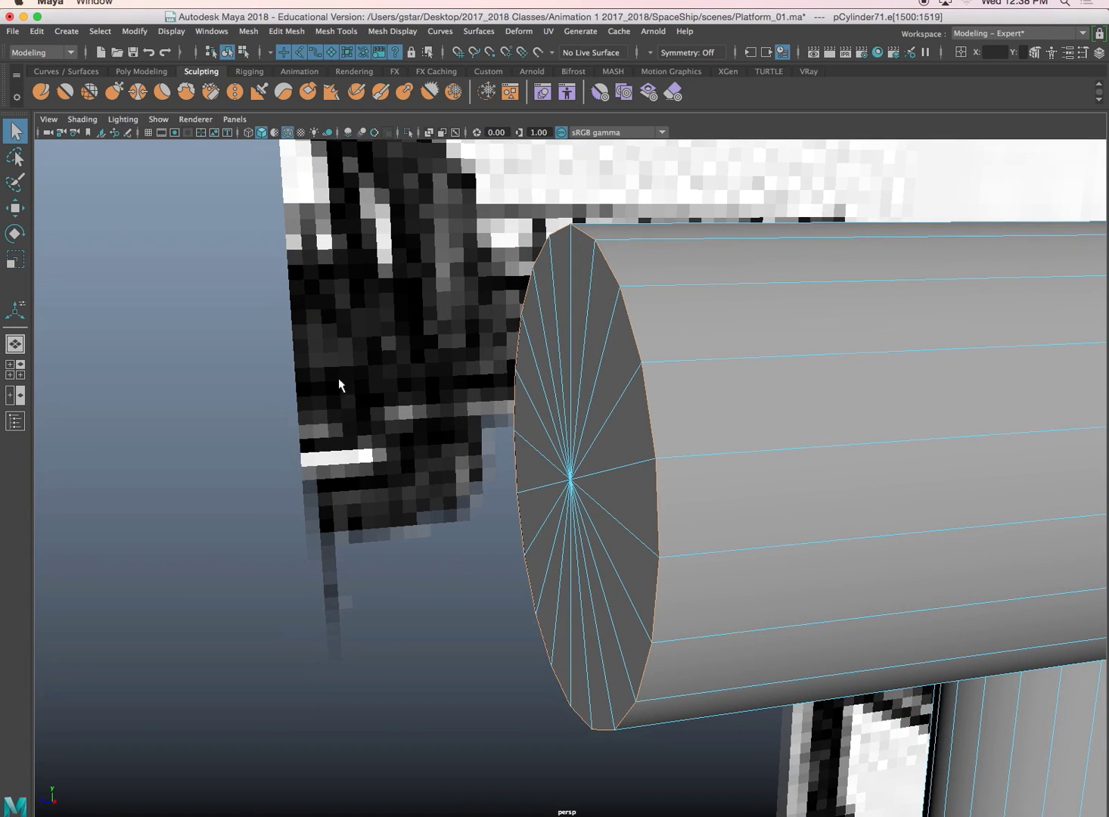
key("ctrl+b")
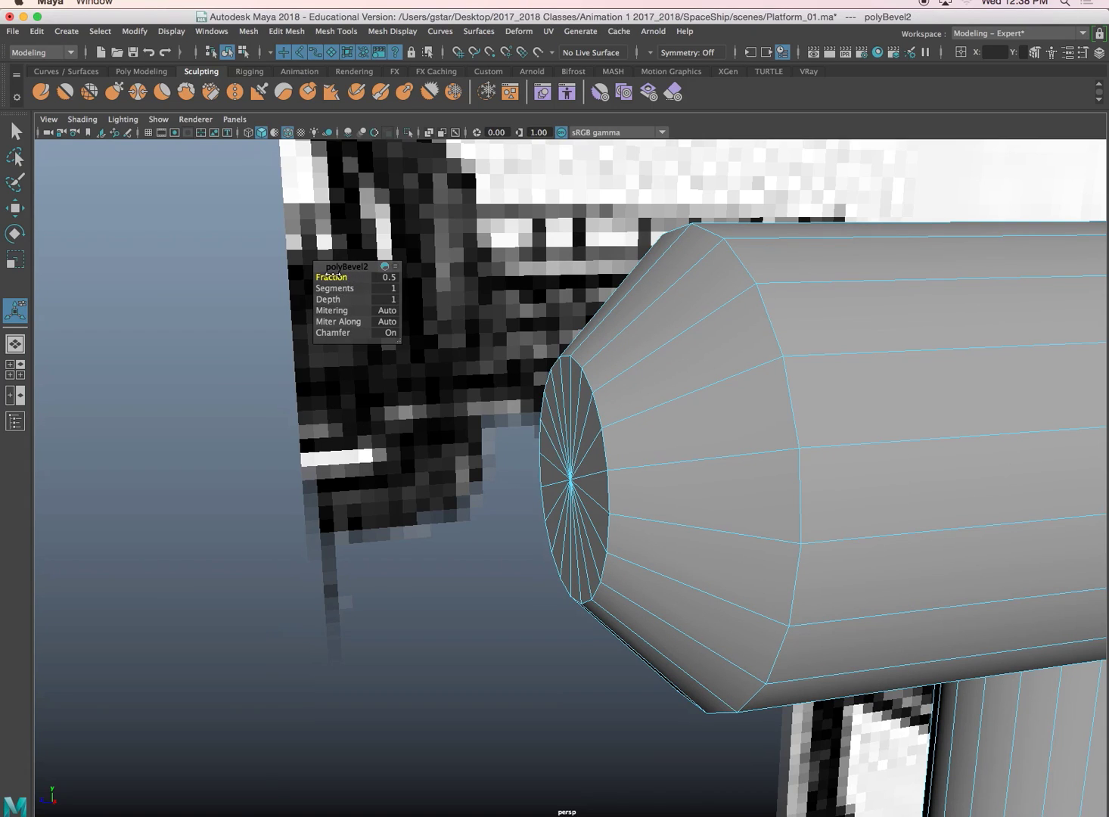
left_click_drag(334, 288, 370, 289)
Bevel the edge loop at the same handrail's column-side end with 6 segments
scroll(570, 378, "down", 10)
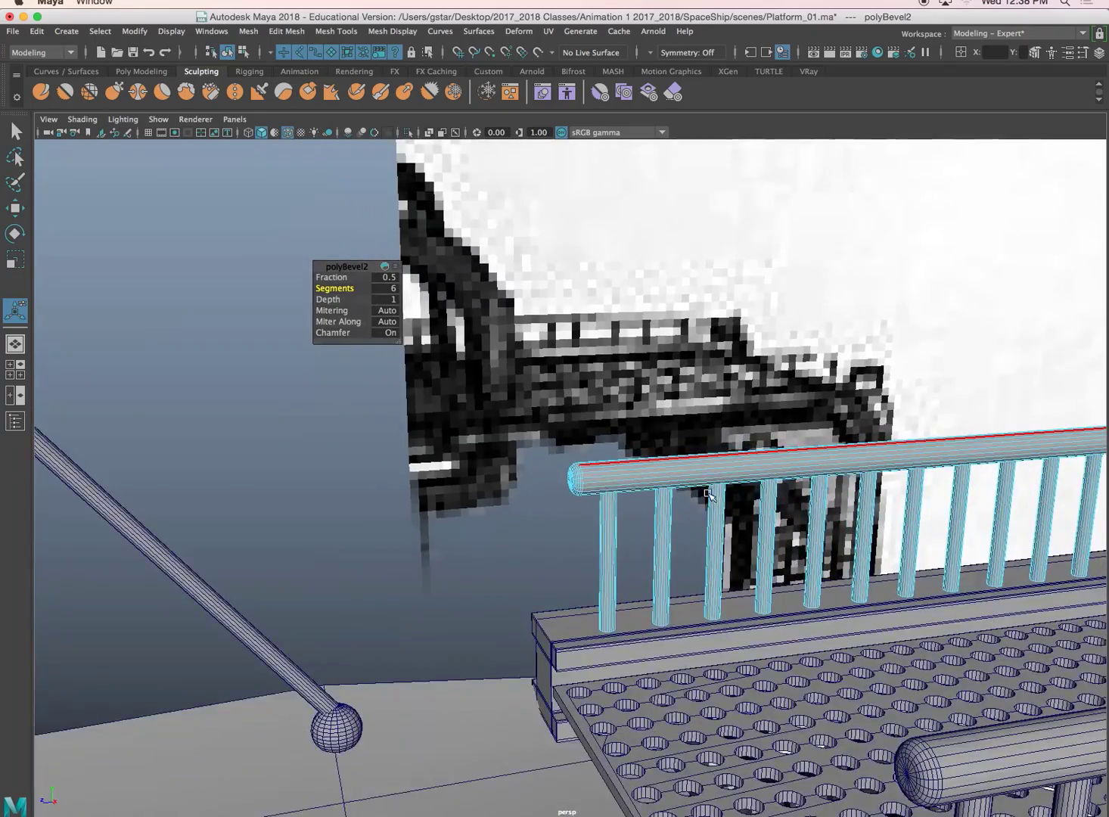
middle_click_drag(1044, 534, 871, 517, "alt")
left_click_drag(870, 517, 669, 393, "alt")
key("f")
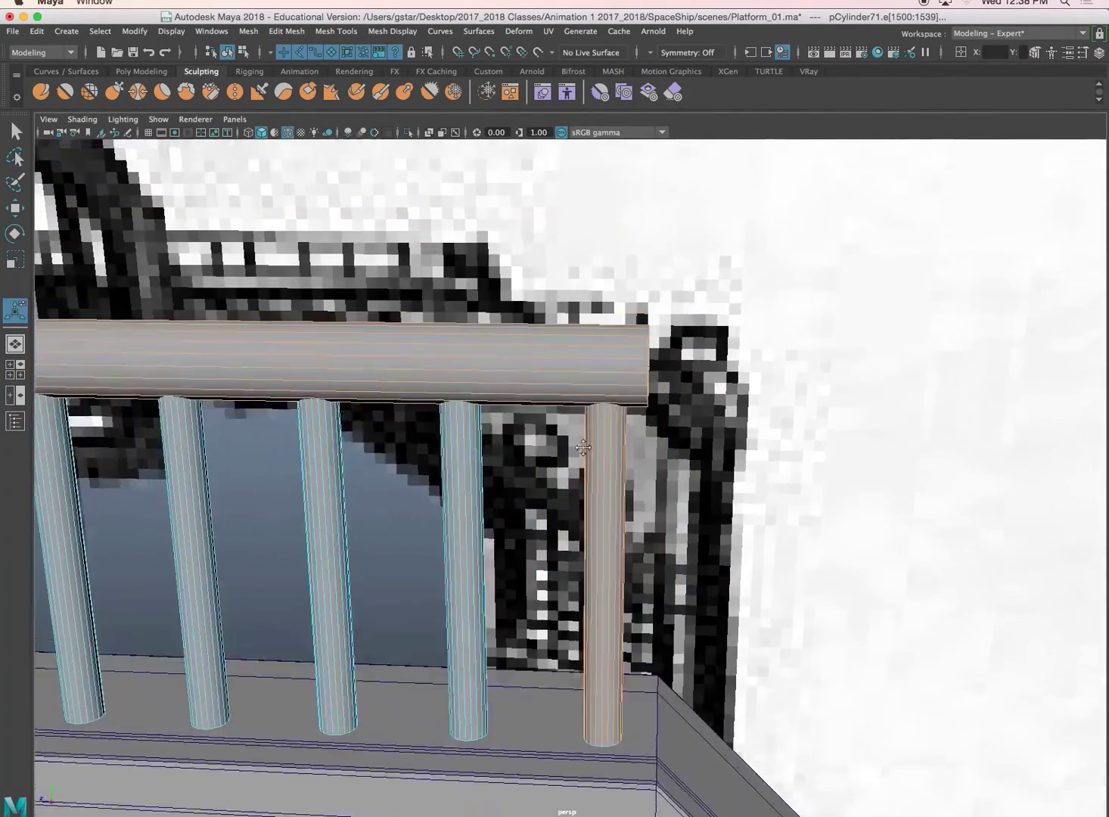
left_click_drag(583, 448, 613, 471, "alt")
scroll(533, 468, "up", 5)
middle_click_drag(676, 479, 498, 446, "alt")
scroll(533, 468, "down", 2)
scroll(501, 448, "down", 5)
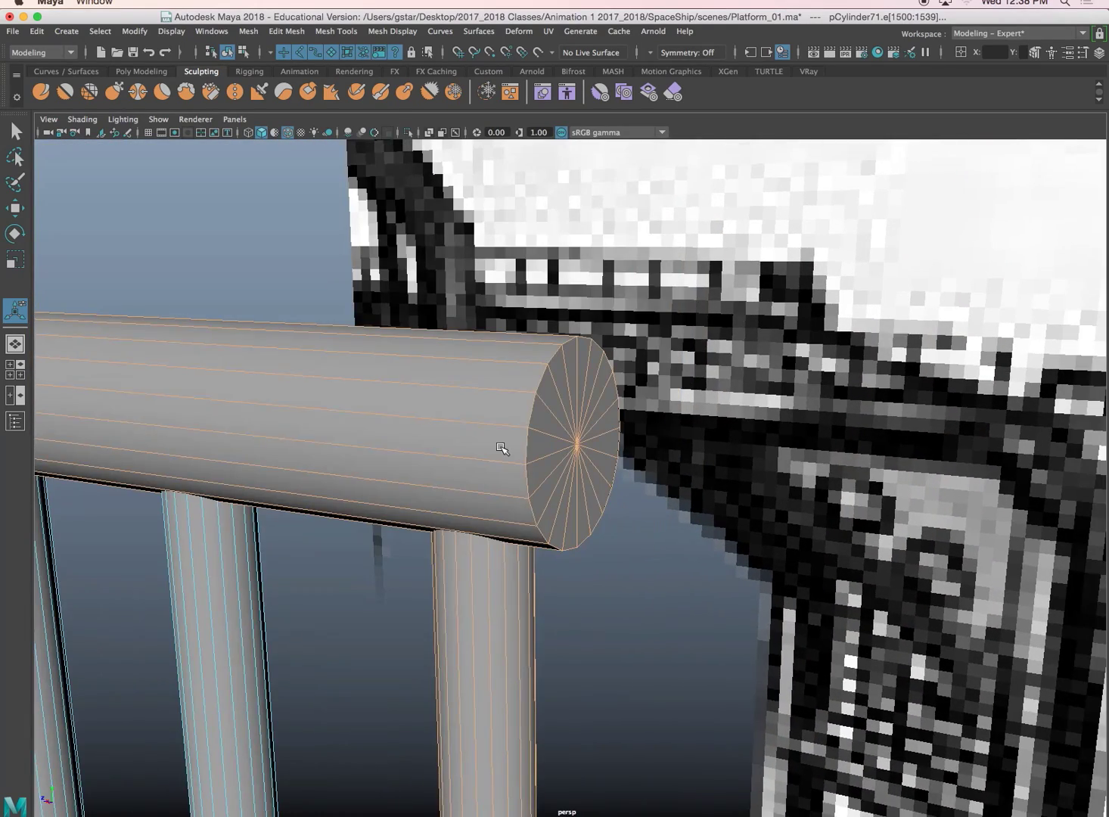
double_click(539, 383)
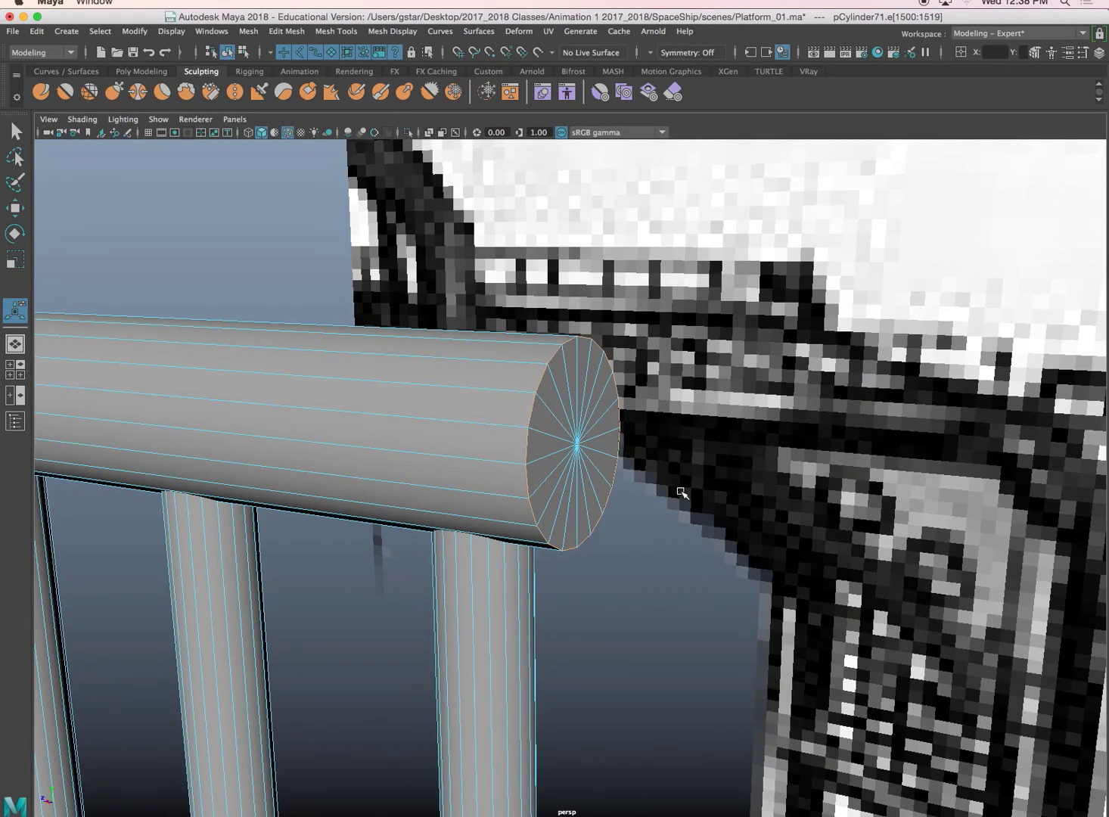
key("ctrl+b")
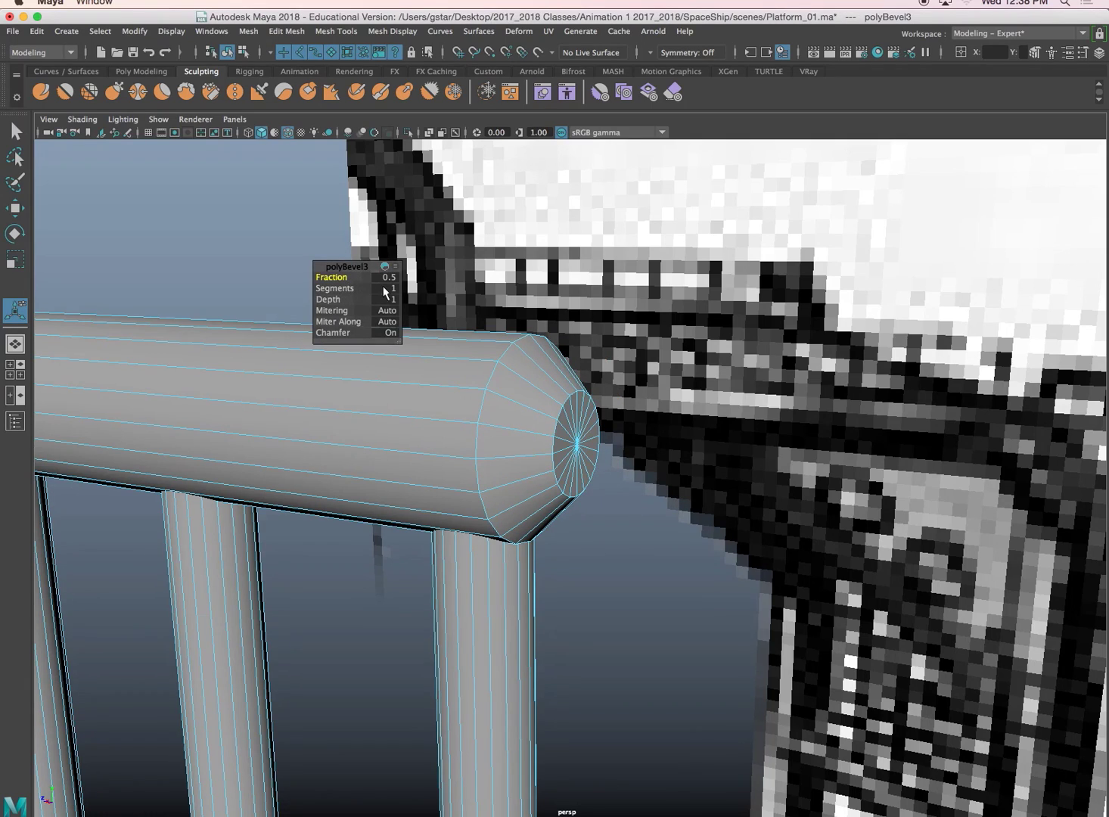
left_click_drag(346, 288, 373, 288)
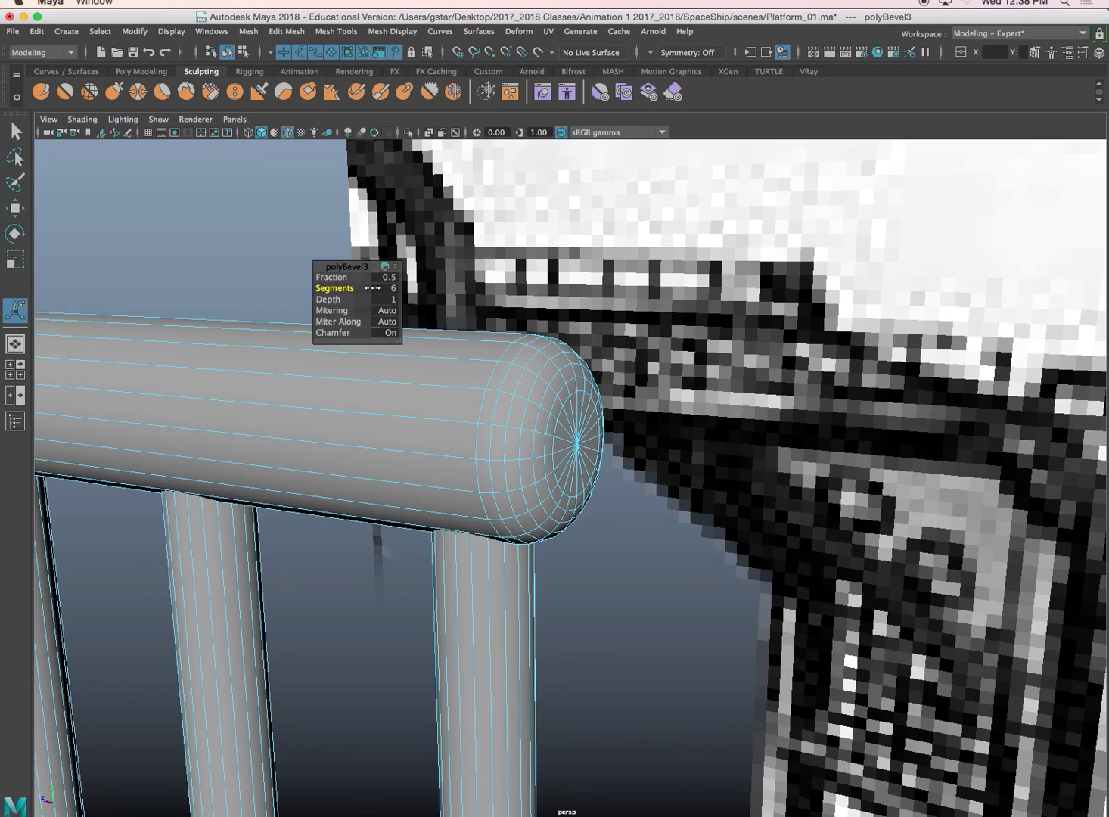
Round the column-side end of the first handrail by beveling its end loop with 6 segments, and return to object selection
left_click_drag(570, 339, 564, 512, "alt")
middle_click_drag(563, 512, 604, 511, "alt")
left_click(403, 468)
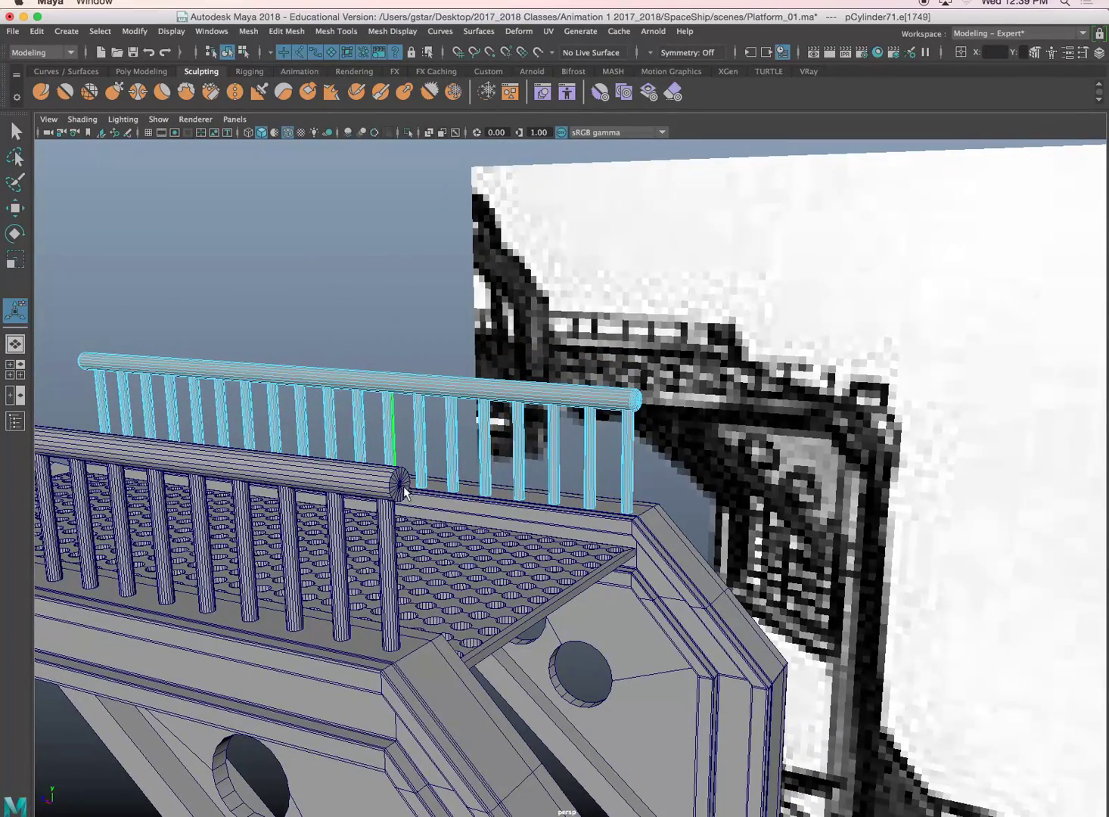
right_click_drag(407, 406, 458, 357)
left_click(393, 491)
left_click_drag(393, 490, 371, 429, "alt")
right_click_drag(371, 429, 364, 397)
scroll(372, 463, "up", 3)
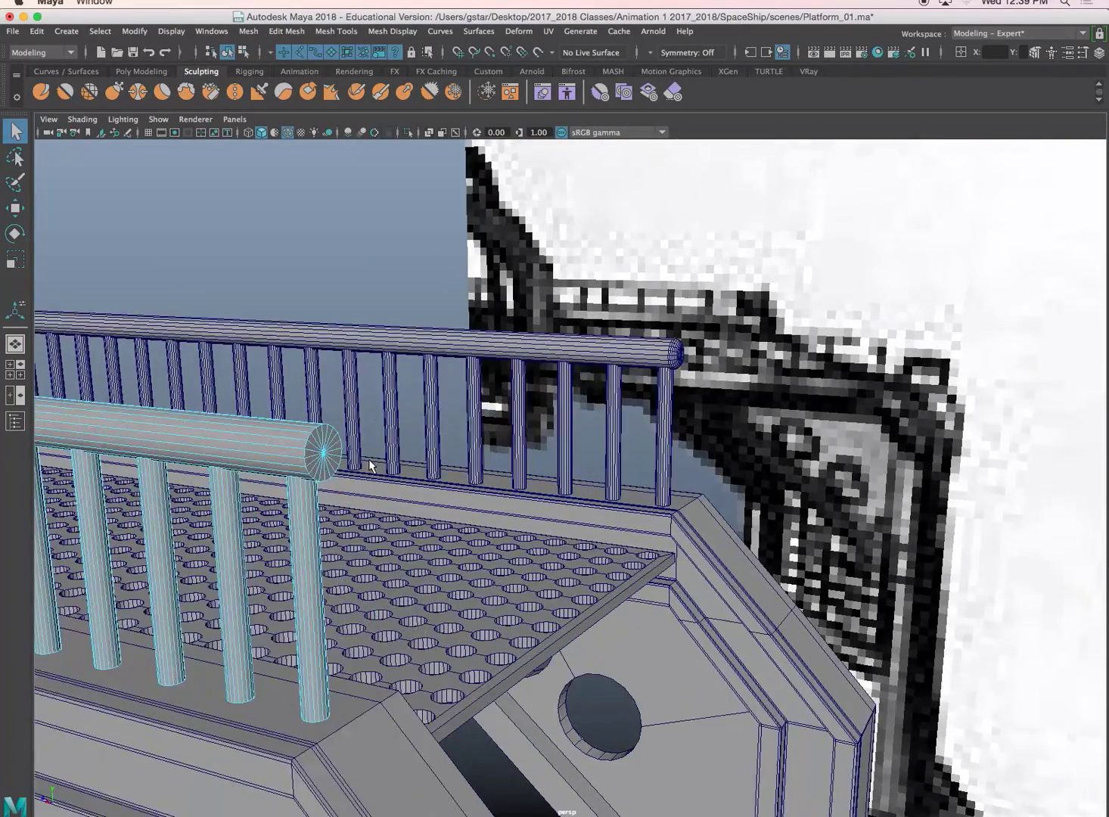
middle_click_drag(371, 463, 349, 461, "alt")
scroll(382, 439, "up", 3)
double_click(295, 413)
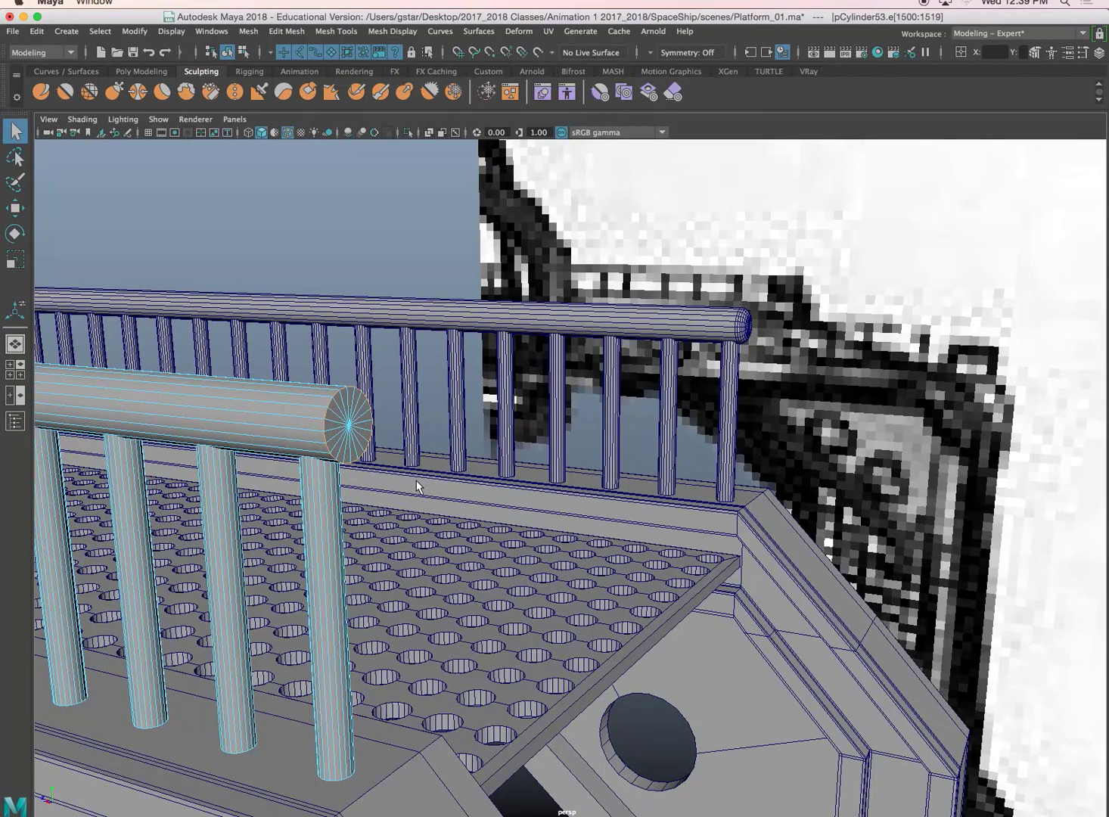
key("ctrl+b")
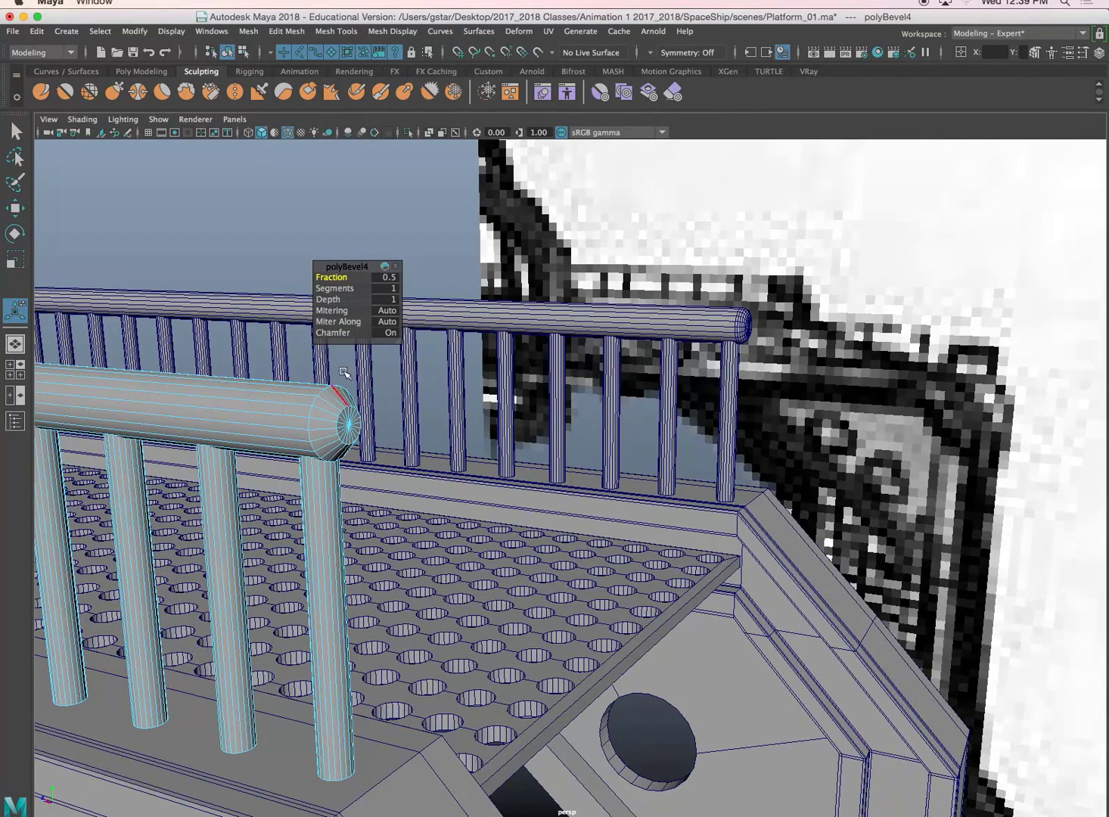
left_click_drag(346, 289, 354, 291)
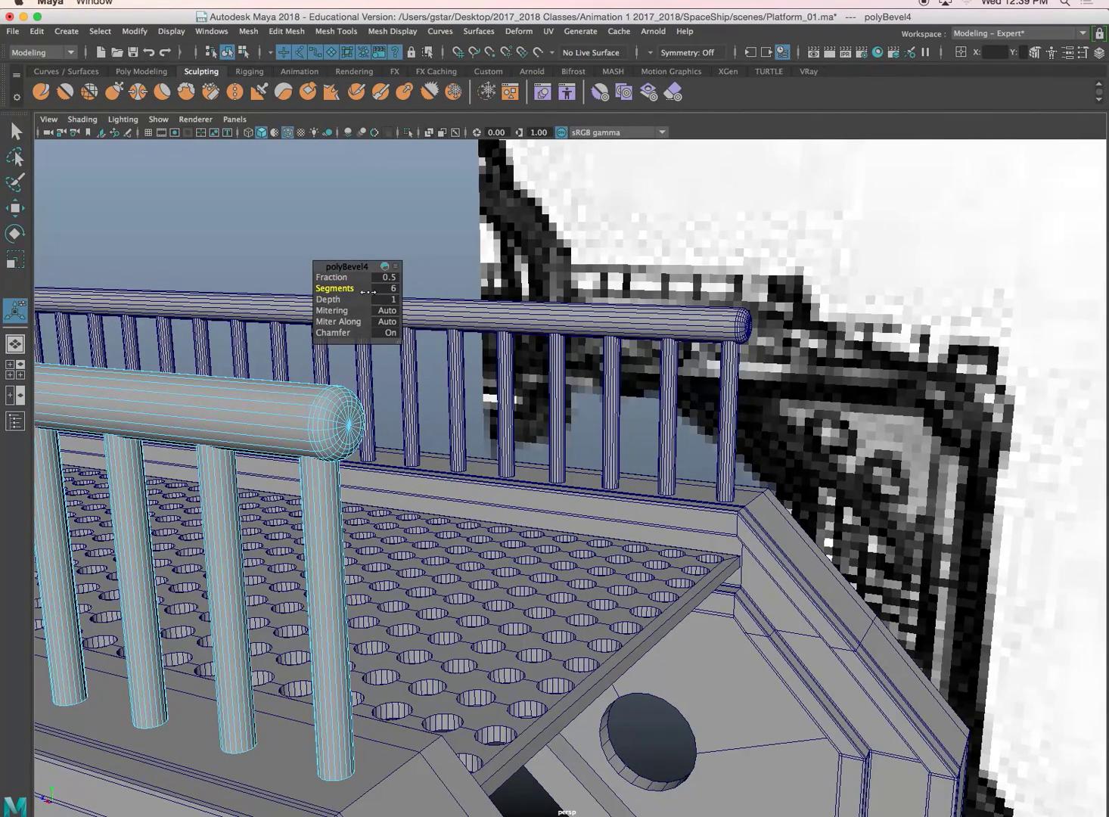
right_click_drag(316, 369, 345, 403)
Save the scene with the completed railings and brackets
scroll(366, 415, "down", 6)
left_click_drag(376, 458, 609, 463, "alt")
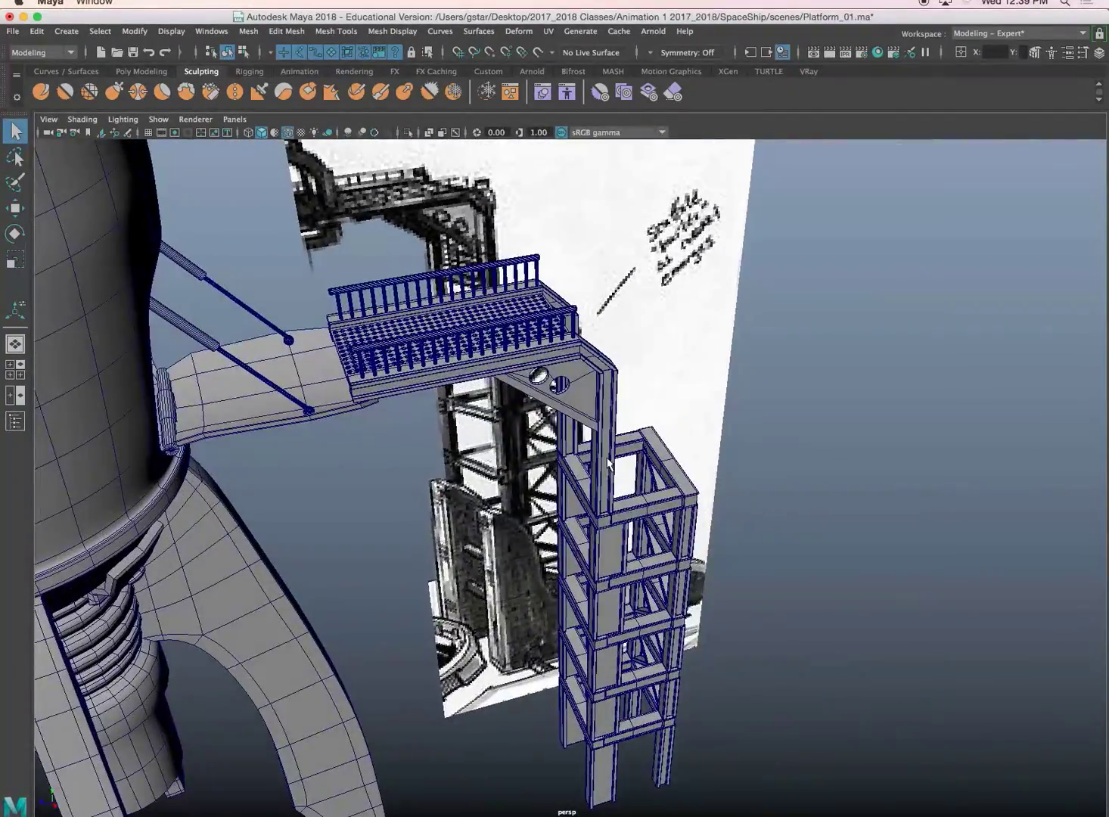
left_click(132, 53)
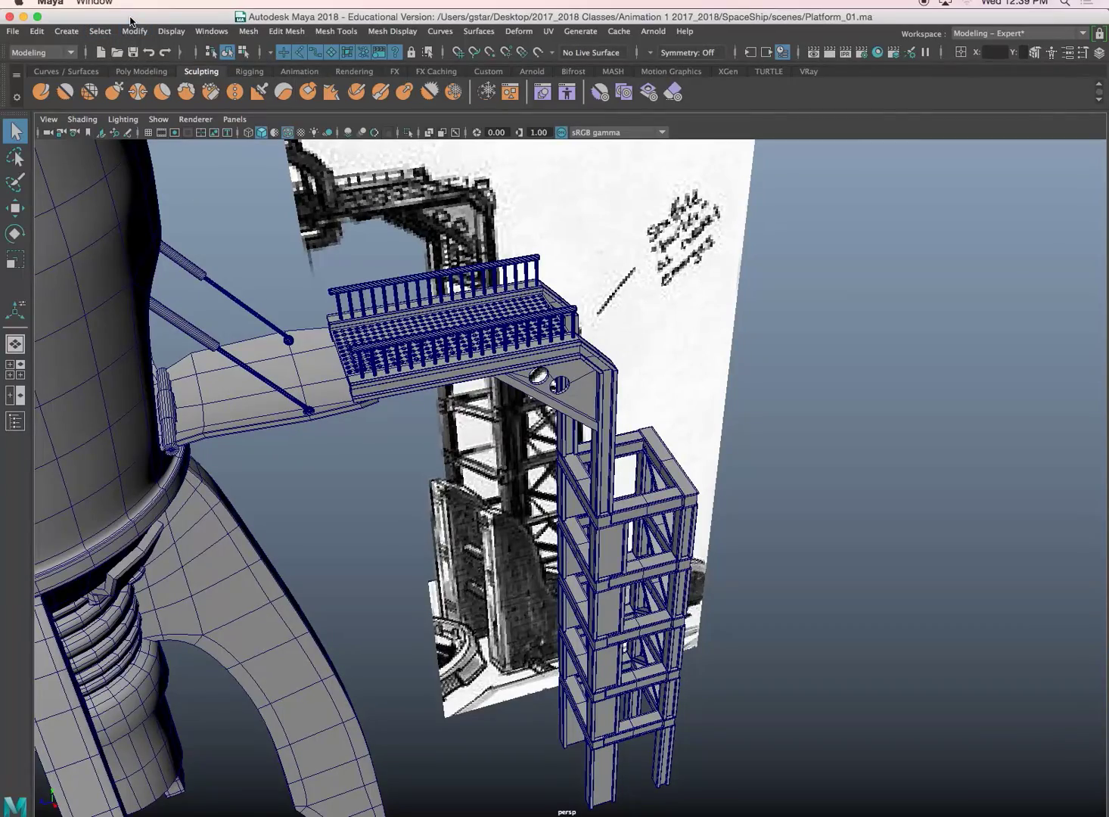
Compare the brackets and upper columns with the reference sketch, examining the grate area between the columns below the brackets
left_click_drag(607, 318, 635, 415, "alt")
middle_click_drag(635, 415, 492, 443, "alt")
left_click_drag(492, 442, 734, 453, "alt")
middle_click_drag(734, 453, 602, 457, "alt")
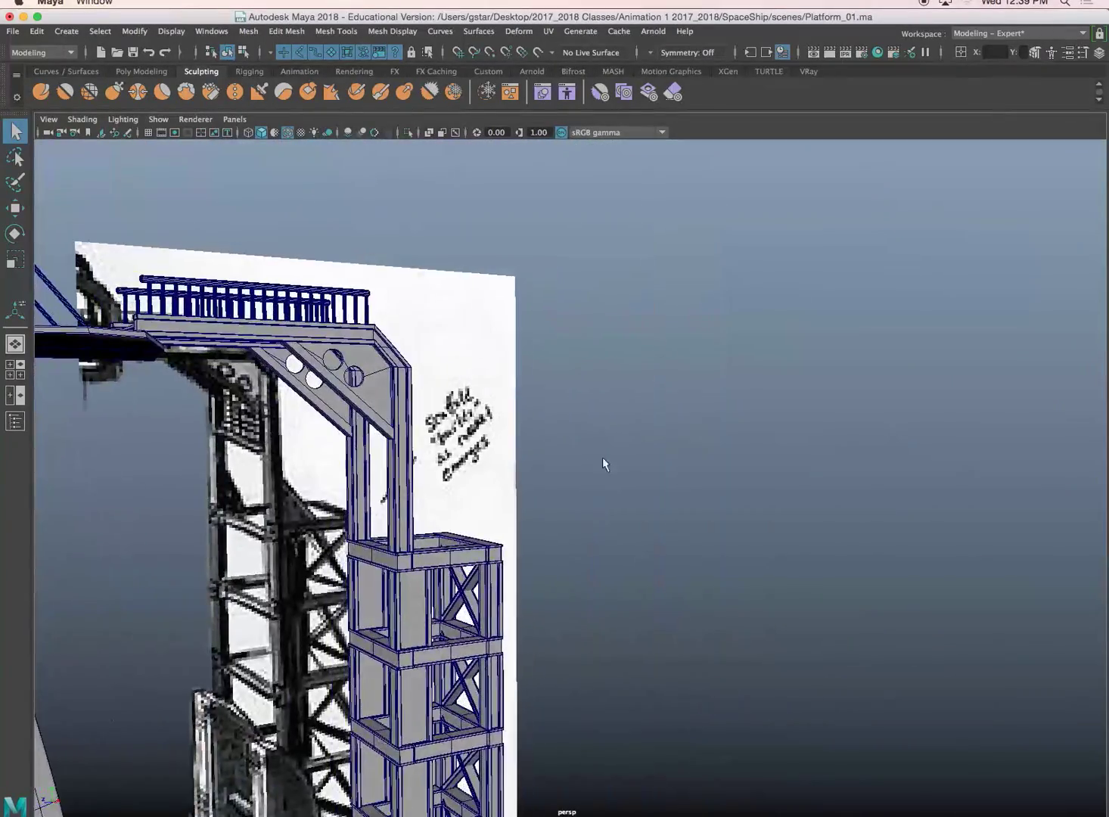
scroll(603, 457, "up", 3)
middle_click_drag(441, 424, 636, 435, "alt")
left_click_drag(635, 435, 697, 441, "alt")
scroll(698, 442, "up", 3)
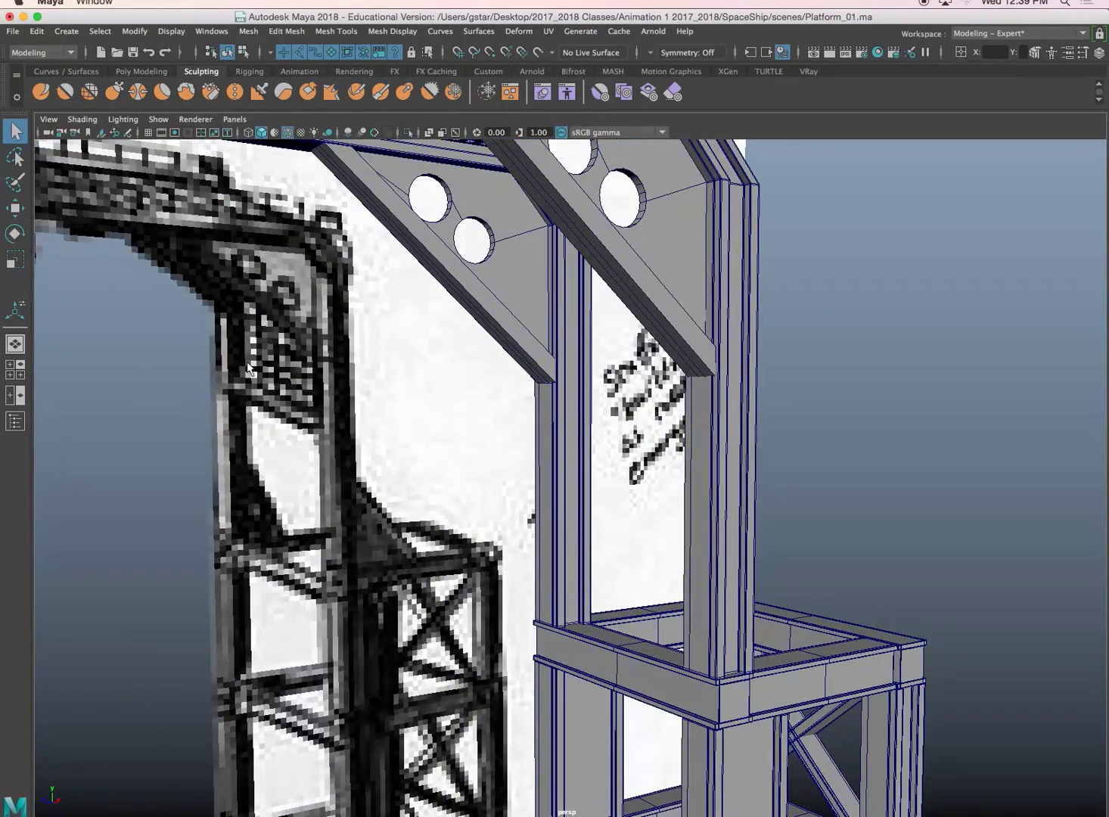
scroll(339, 371, "down", 3)
scroll(354, 376, "up", 2)
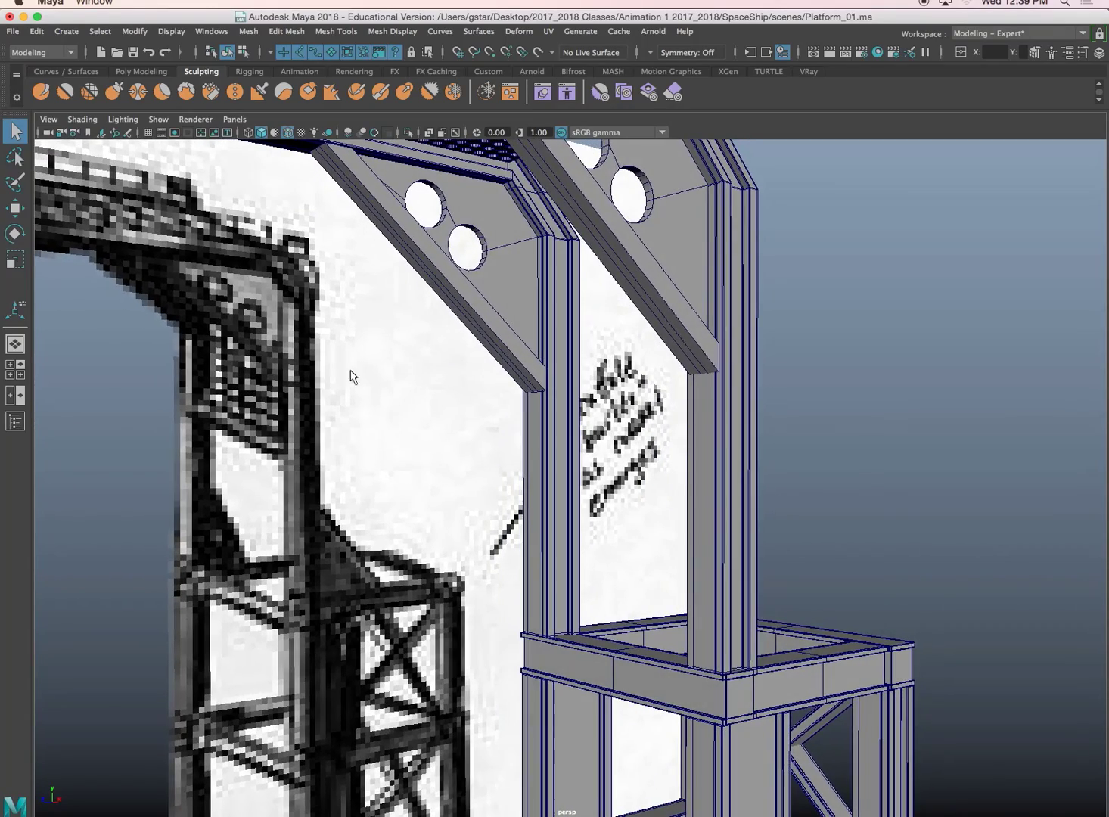
scroll(543, 367, "up", 2)
scroll(538, 344, "down", 2)
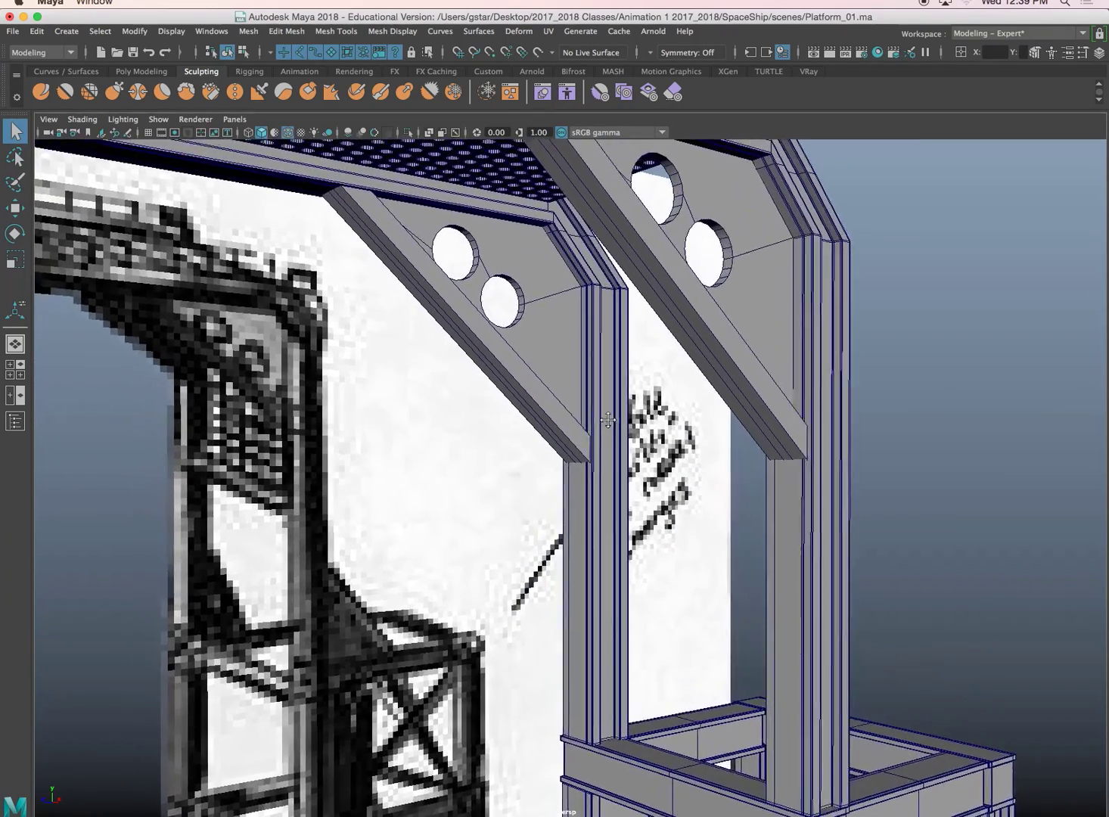
Duplicate the upper column's long inner side face and offset the copy into the gap between the columns with a local Z translation of 0.405
scroll(631, 420, "up", 3)
left_click(643, 371)
scroll(643, 372, "up", 4)
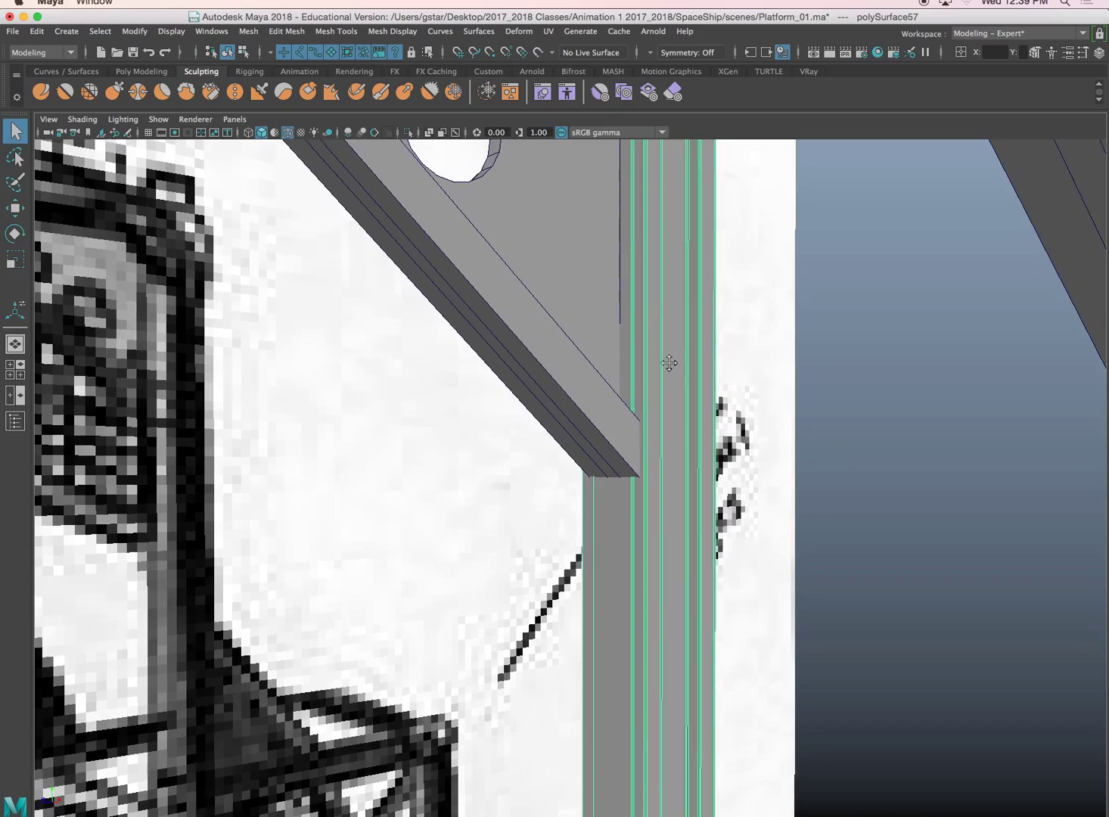
right_click_drag(686, 240, 686, 268)
left_click(670, 225)
left_click_drag(720, 312, 663, 240, "alt")
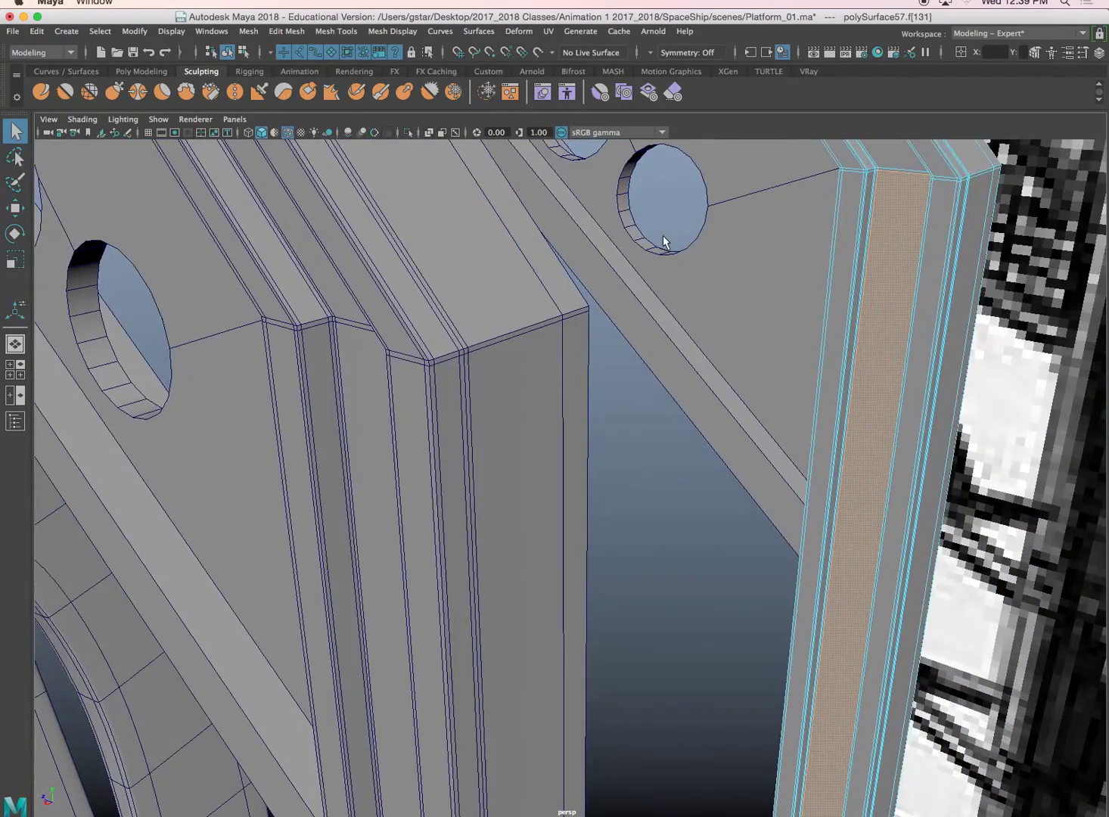
left_click(294, 34)
left_click(335, 408)
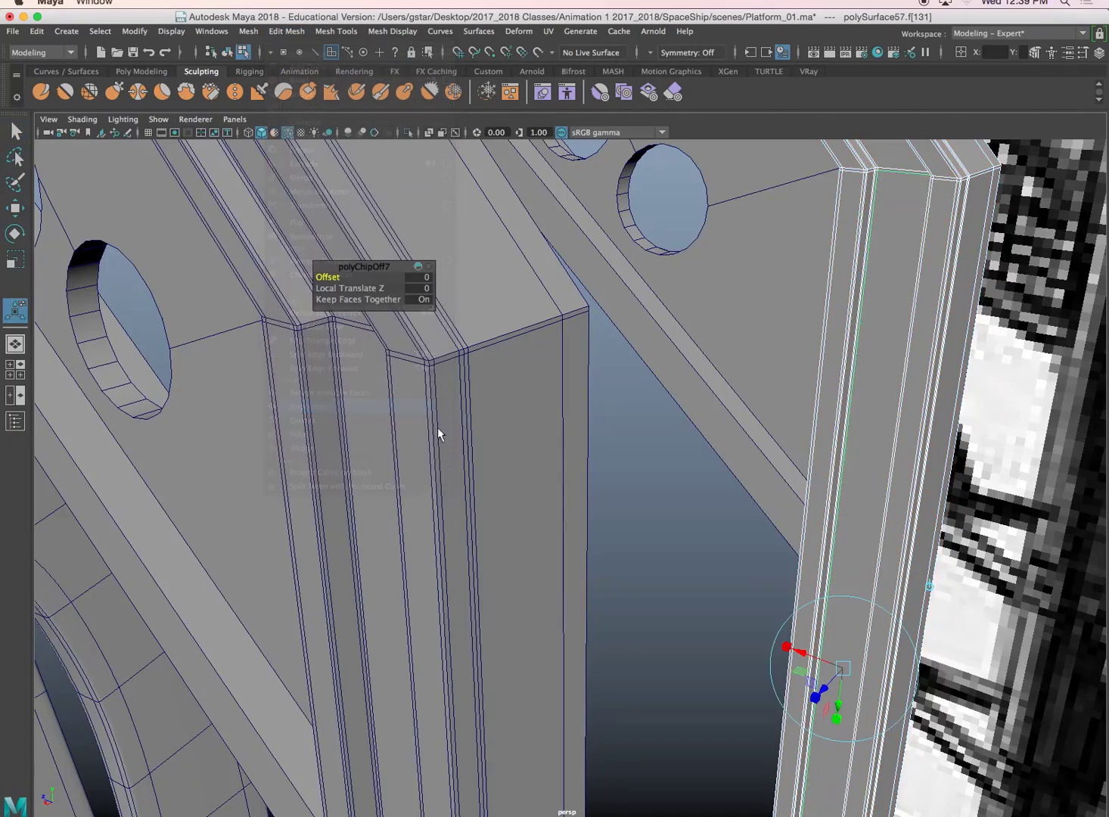
left_click_drag(750, 463, 721, 528, "alt")
left_click_drag(696, 617, 597, 567, "alt")
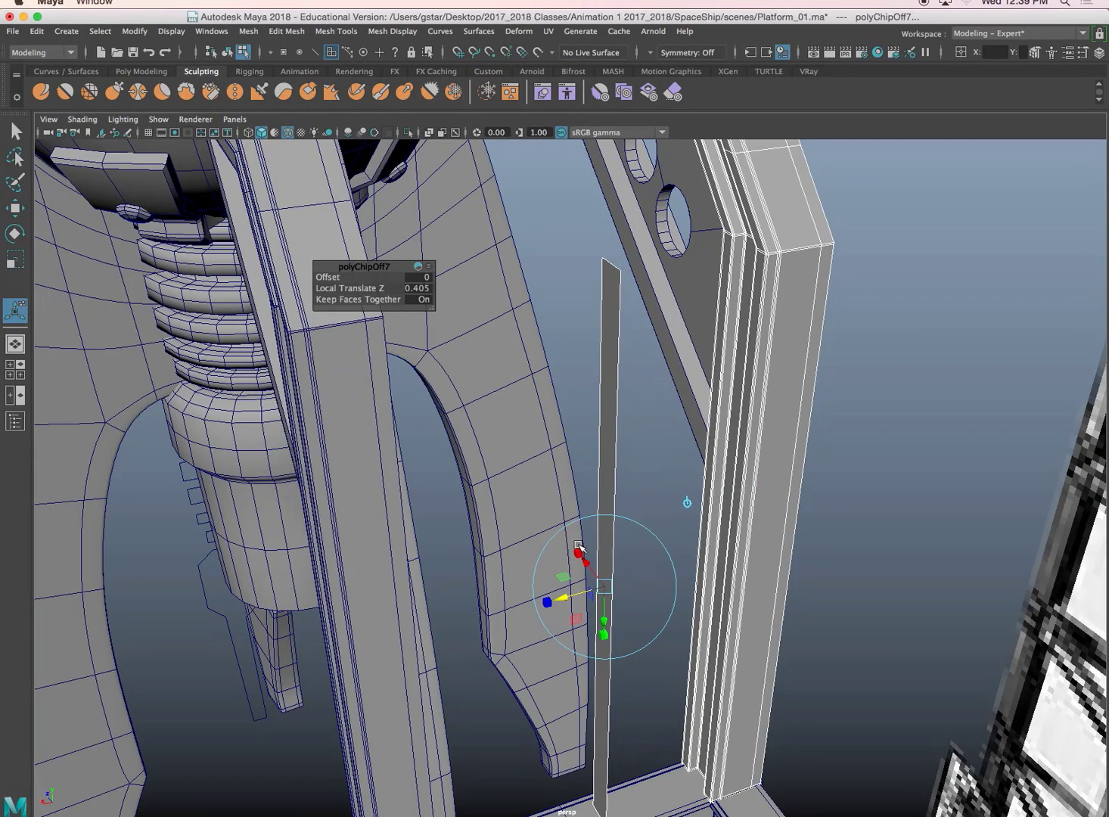
Center the detached strip's pivot, shorten the strip vertically and place it near the upper part of the column gap
right_click_drag(614, 351, 653, 330)
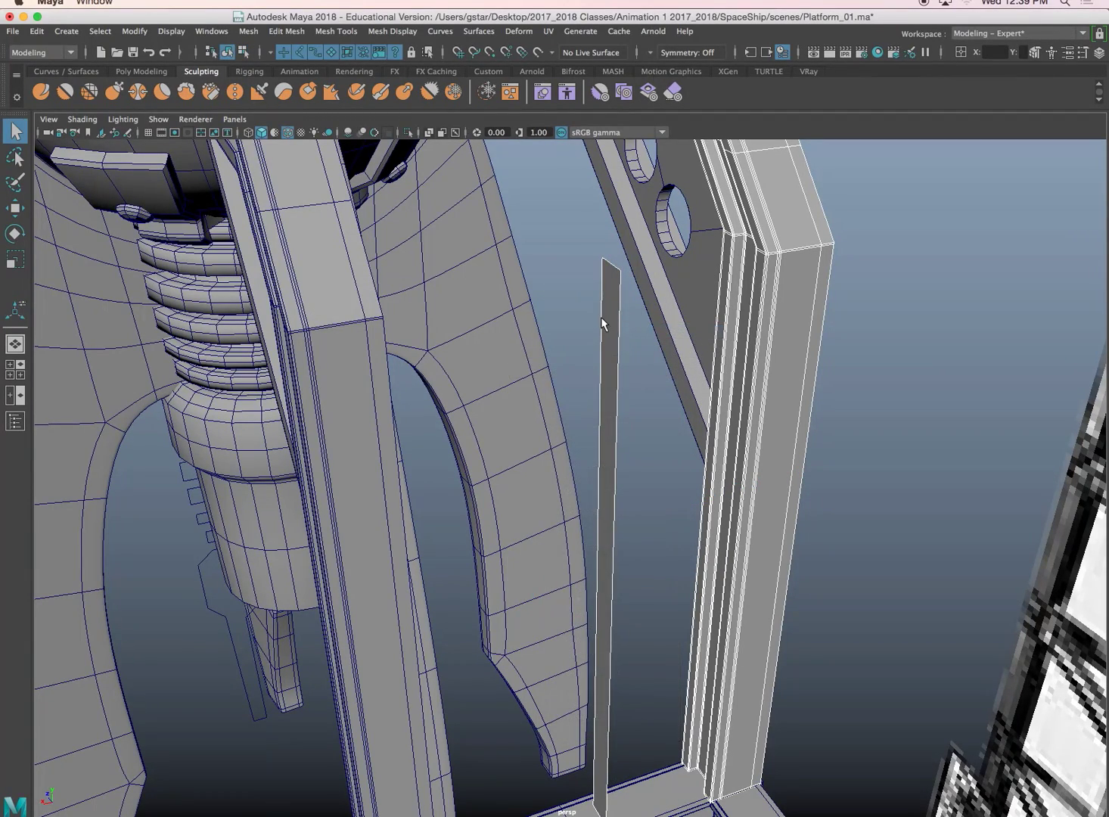
left_click(147, 31)
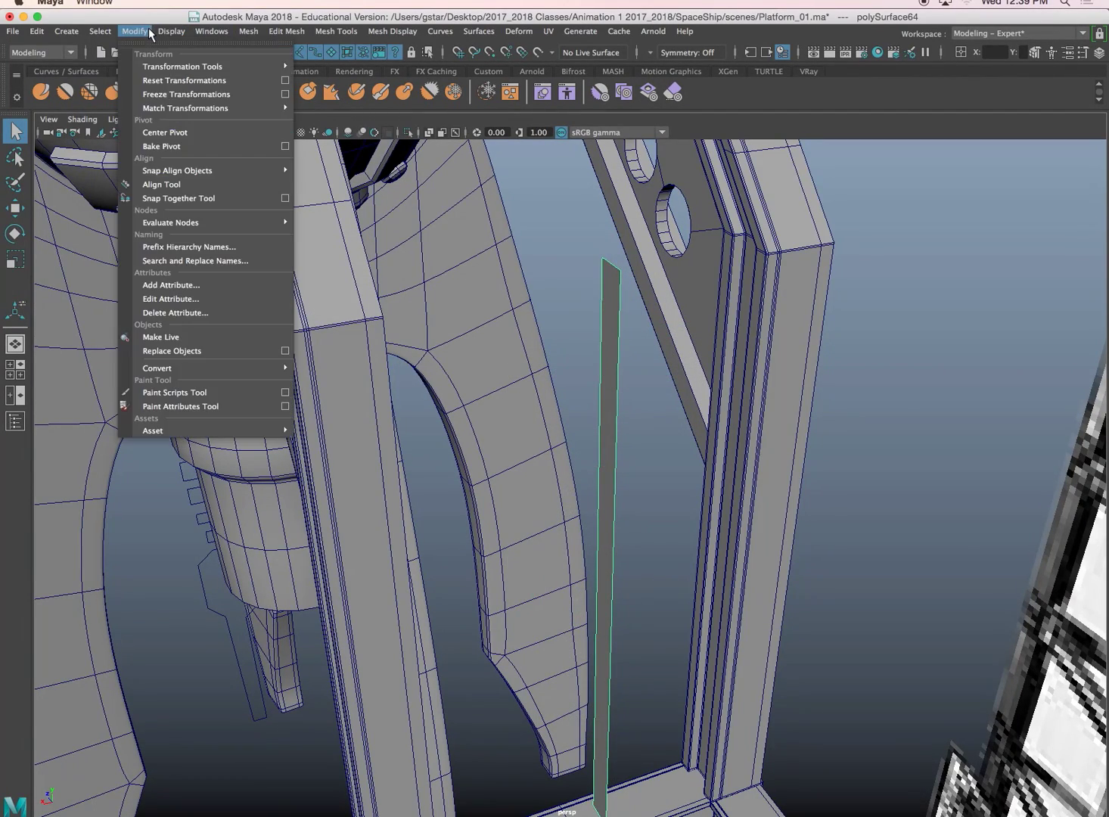
left_click(177, 129)
scroll(529, 385, "down", 3)
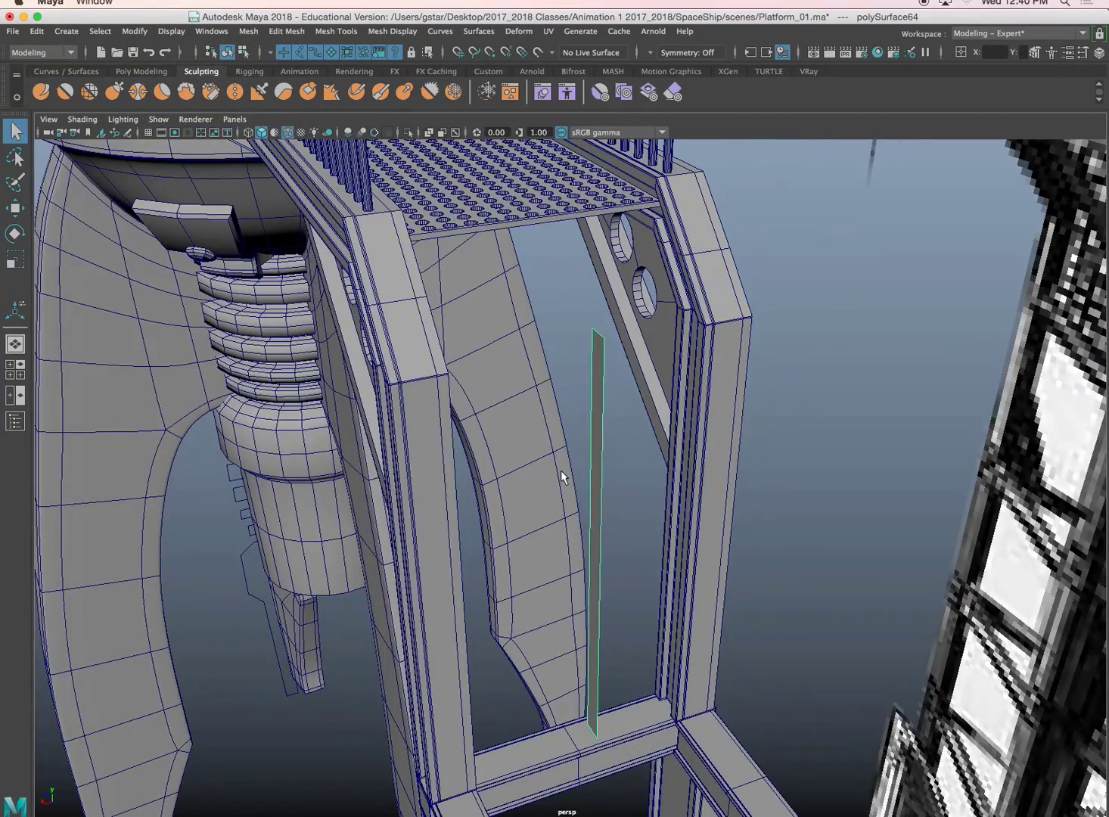
key("w")
mouse_move(603, 560)
left_mouse_down("alt")
mouse_move(615, 554)
mouse_move(602, 569)
left_mouse_up("alt")
key("r")
key("w")
left_click_drag(604, 484, 637, 470)
Extrude the strip into a solid panel across the gap and shift its end face so the panel reaches both columns
key("ctrl+e")
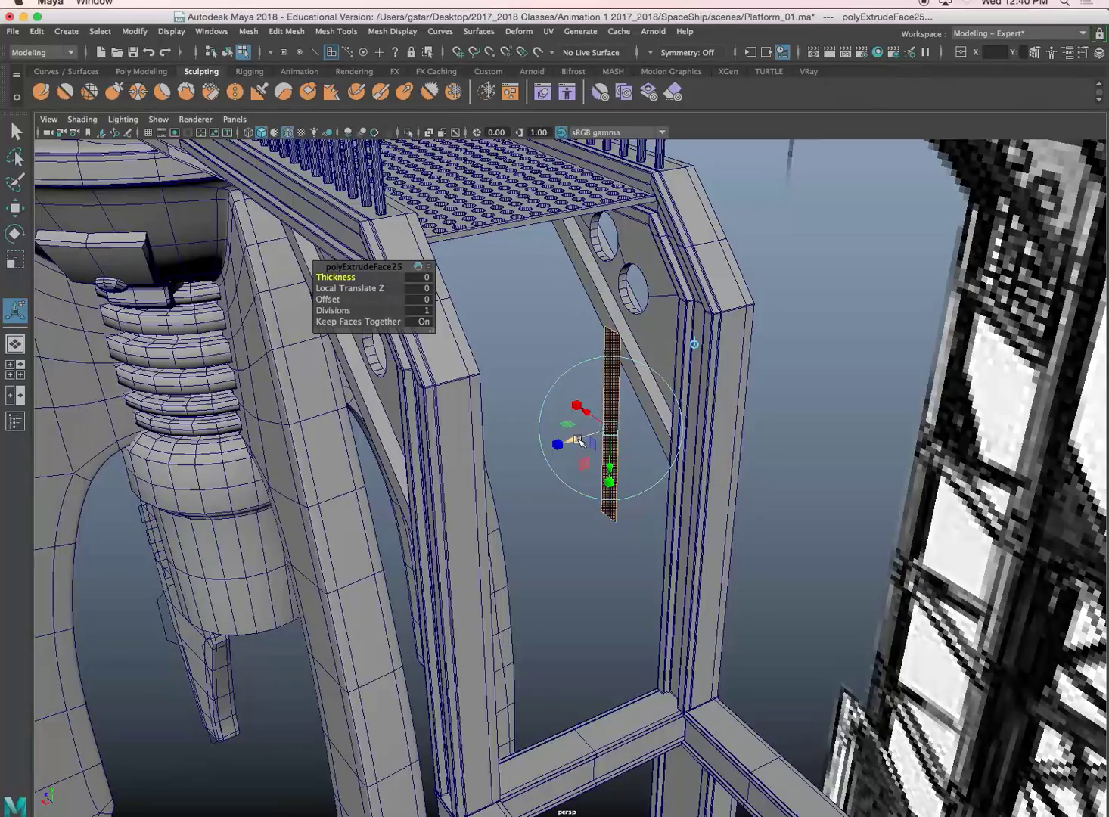
left_click_drag(578, 441, 333, 439)
left_click(541, 434)
left_click_drag(542, 433, 565, 460, "alt")
key("w")
left_click_drag(492, 457, 677, 418)
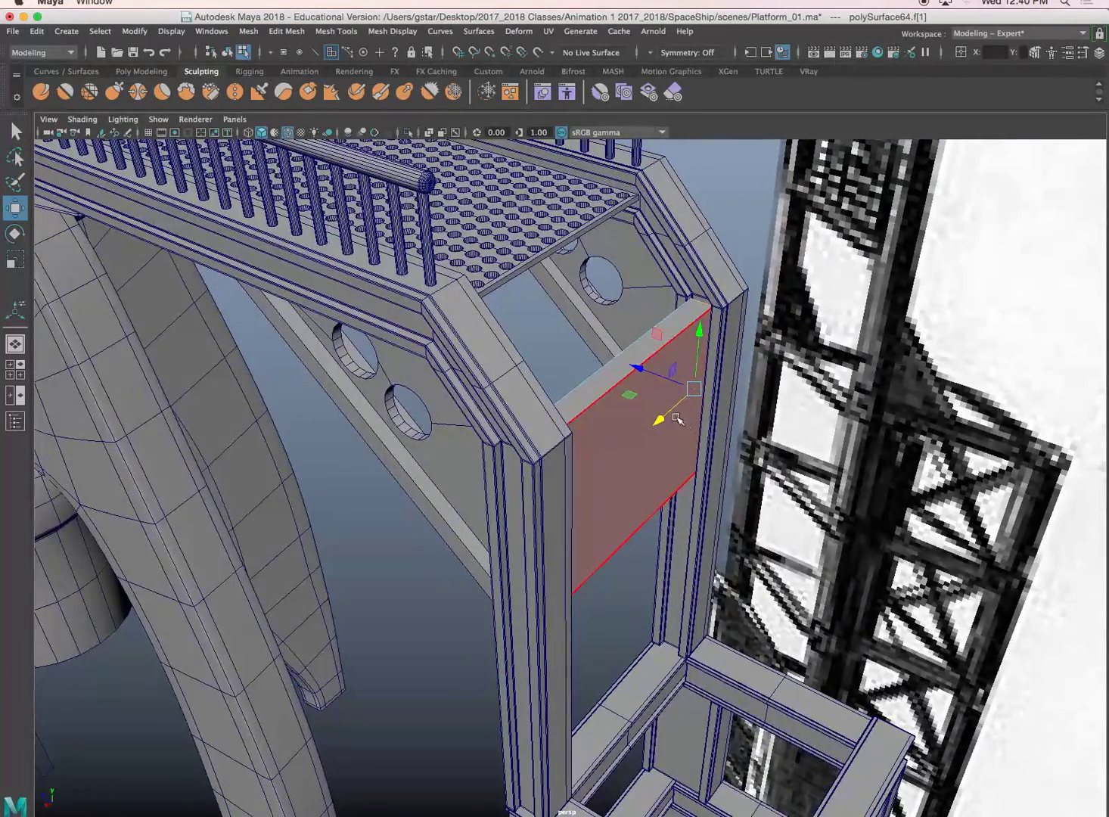
Lower the panel's bottom face in the side view to match the height of the grate in the reference sketch
key("space")
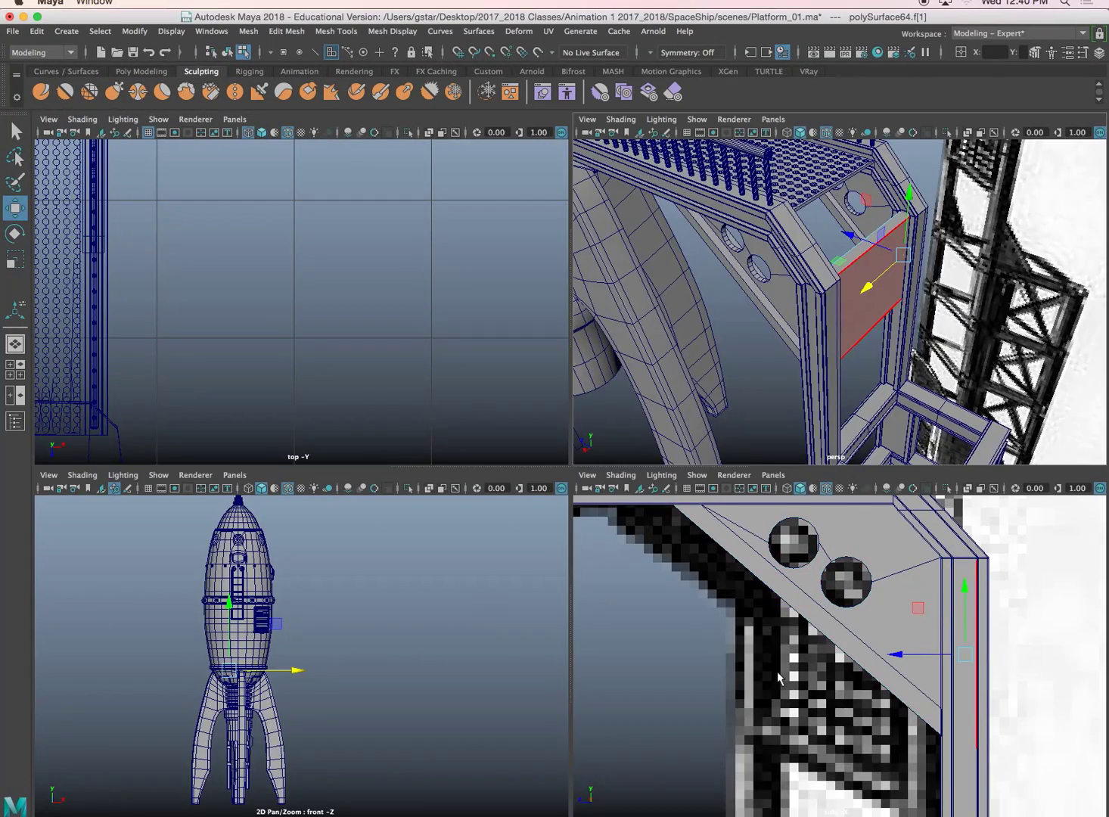
key("space")
middle_click_drag(774, 673, 748, 606, "alt")
key("4")
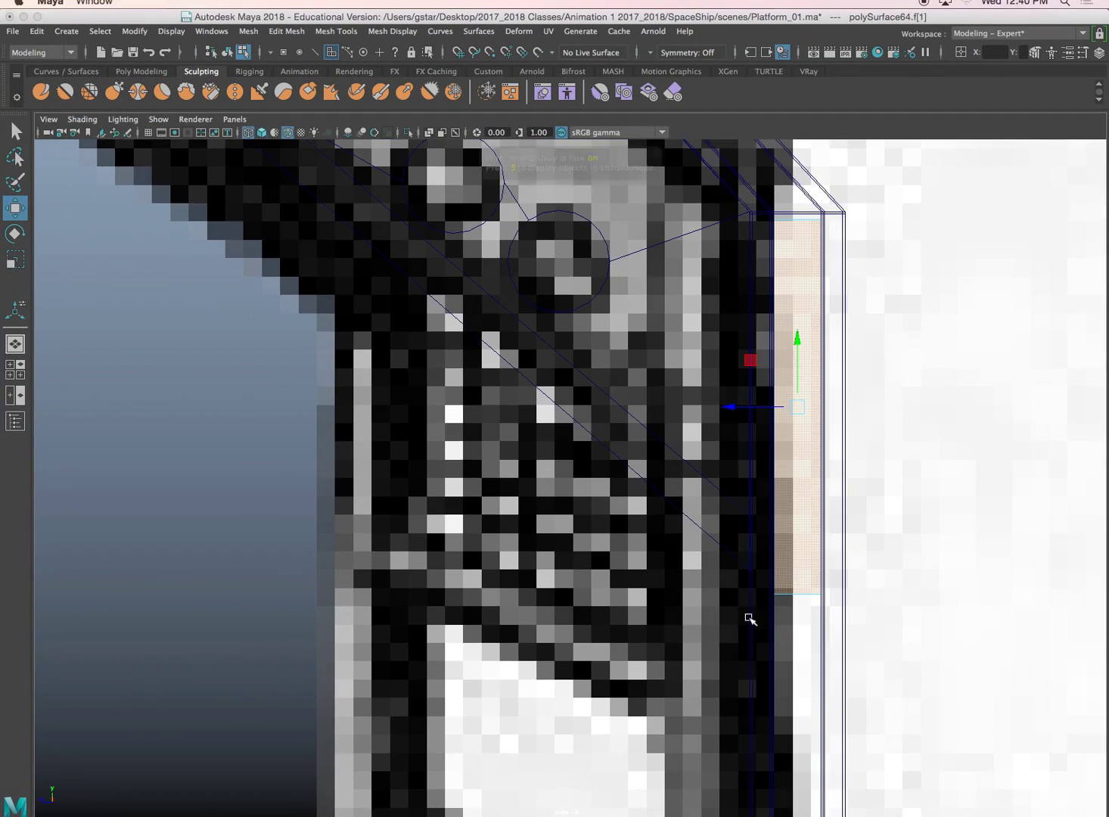
middle_click_drag(782, 688, 761, 619, "alt")
scroll(775, 523, "down", 5)
scroll(772, 537, "up", 5)
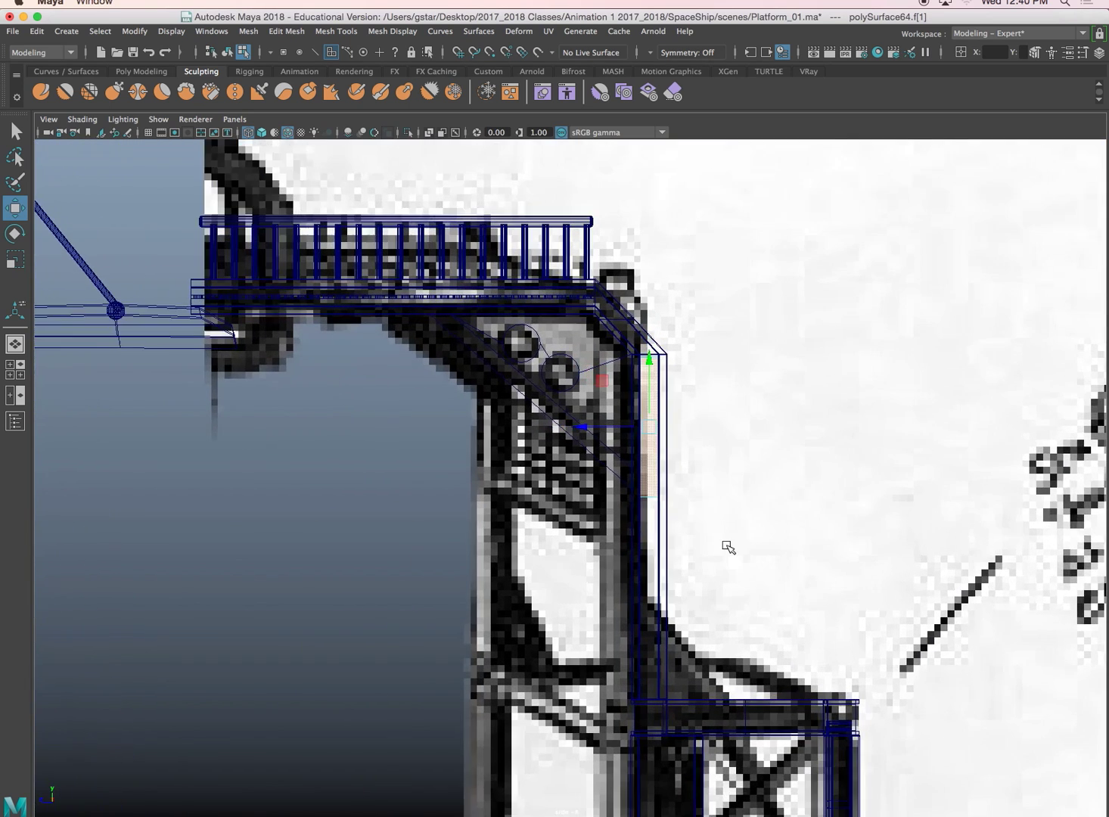
scroll(632, 522, "up", 3)
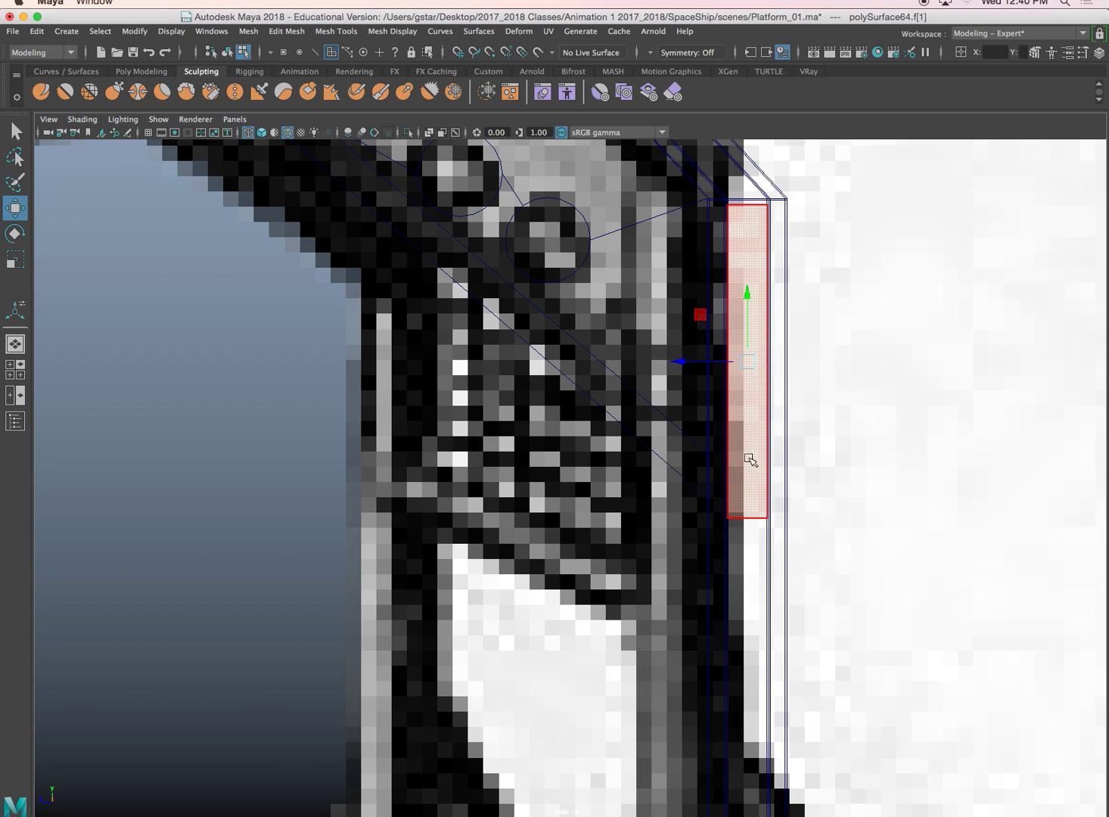
key("space")
left_click_drag(859, 314, 876, 288, "alt")
left_click(875, 289)
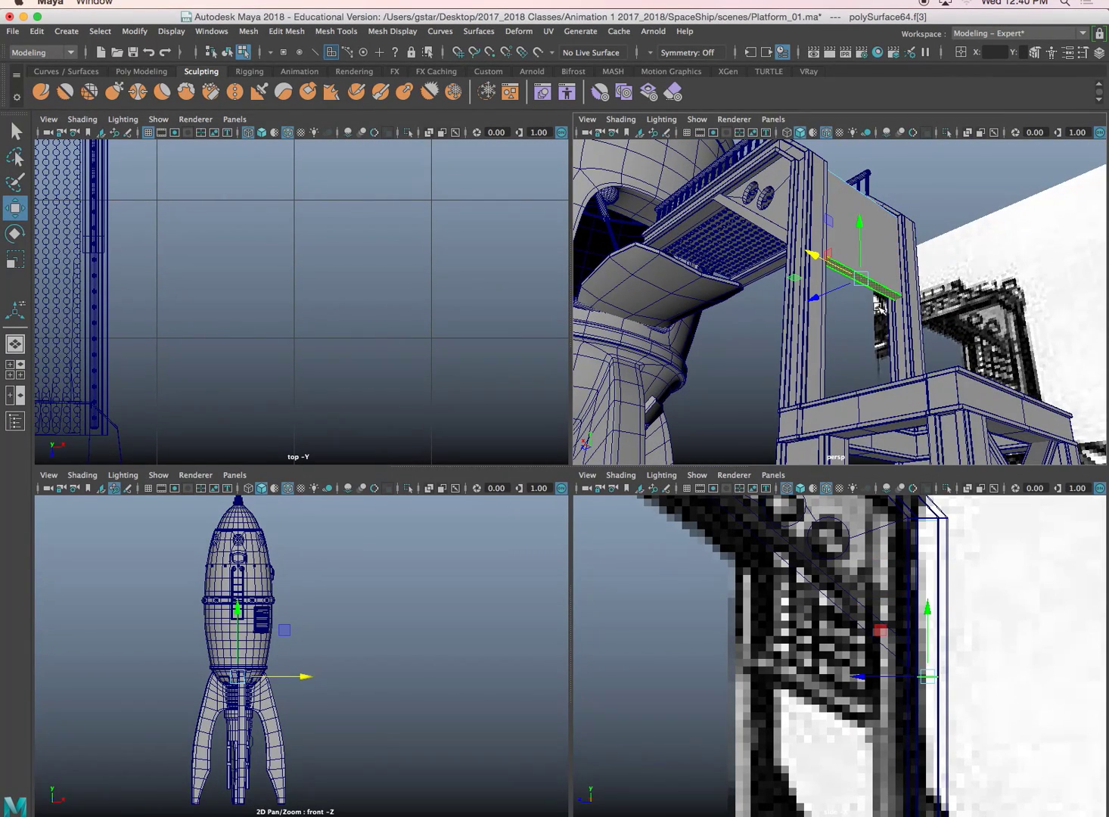
key("space")
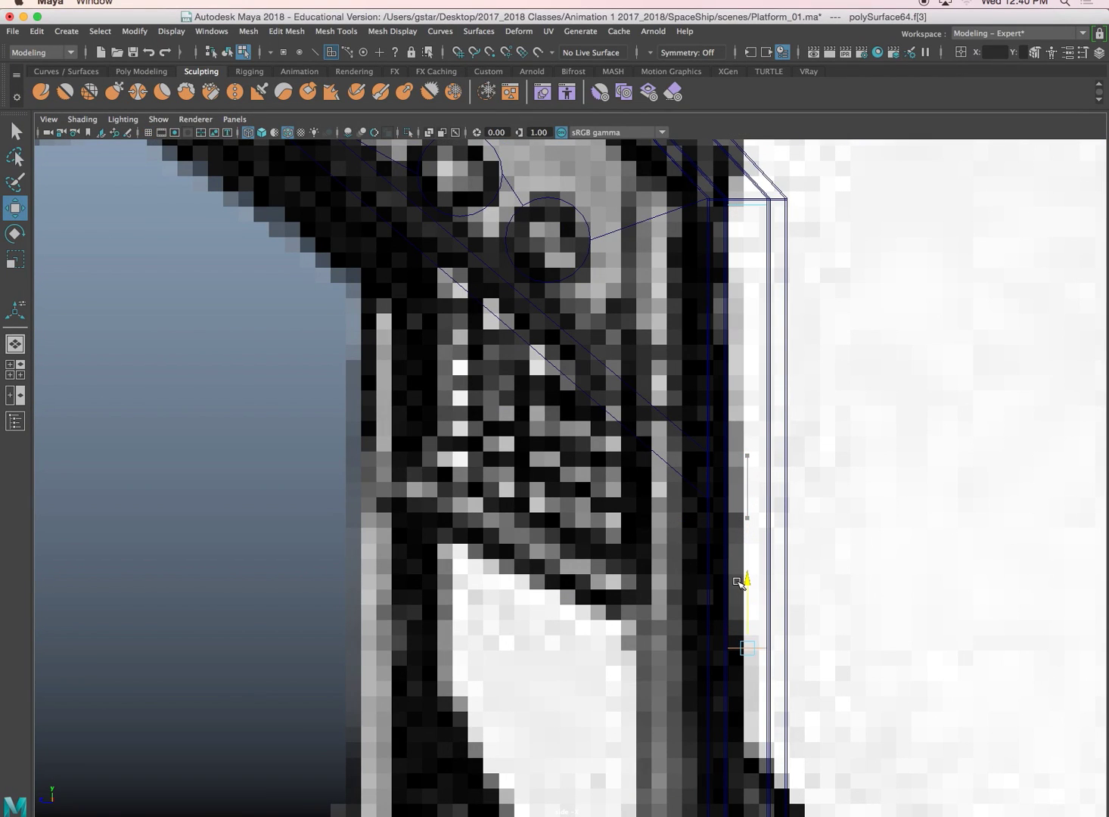
key("space")
key("space")
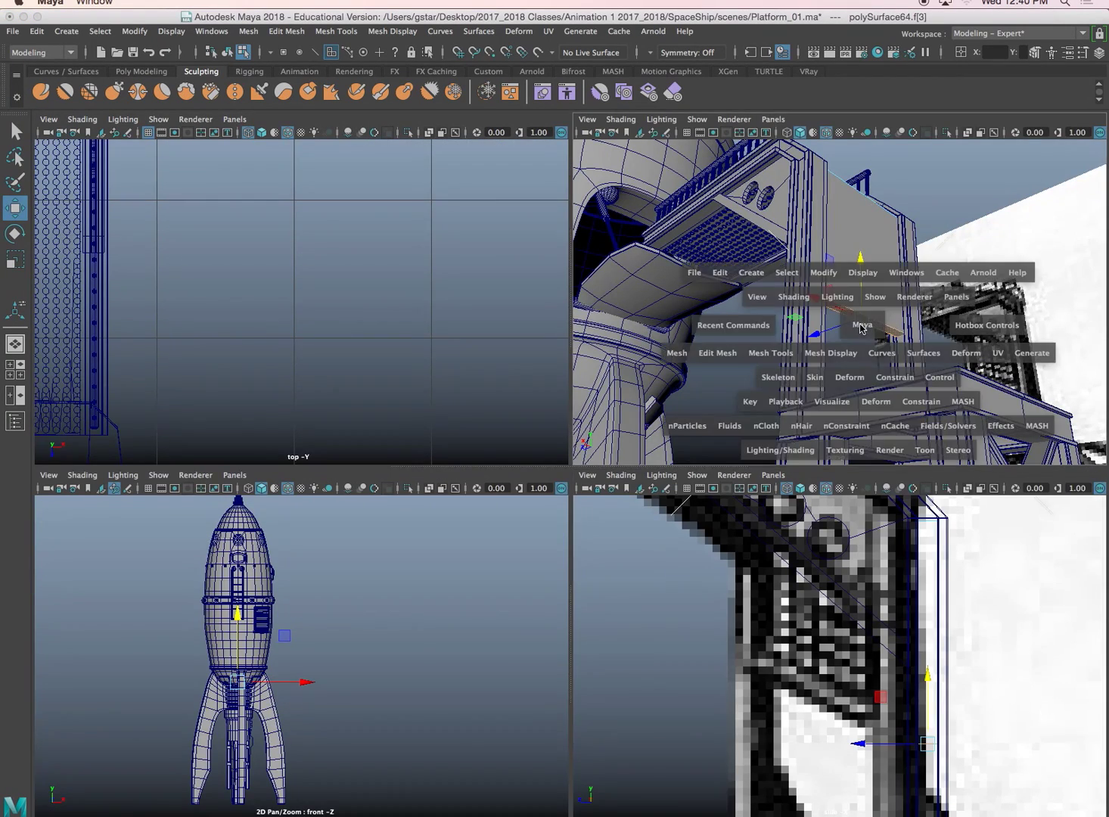
Duplicate the whole panel and scale the copy down to a small square block
left_click_drag(820, 325, 974, 338, "alt")
left_click_drag(711, 381, 812, 377, "alt")
right_click_drag(689, 330, 704, 319)
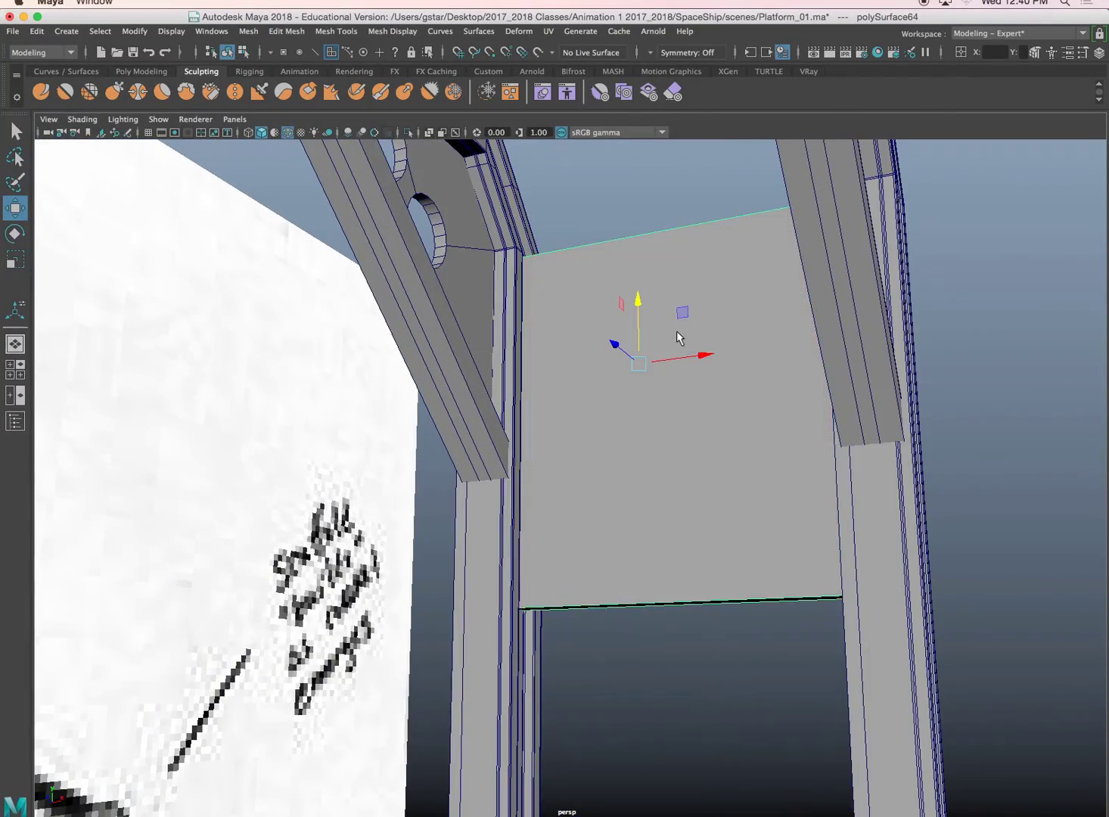
left_click_drag(676, 332, 678, 401, "alt")
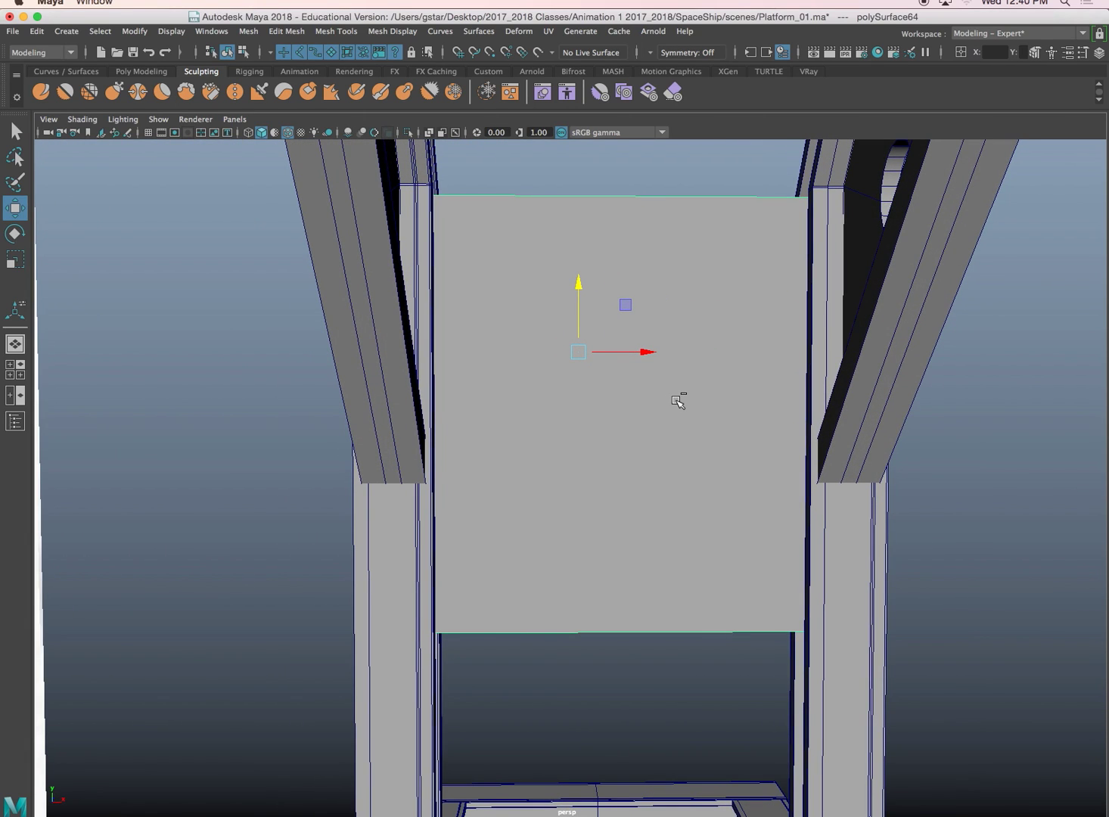
key("4")
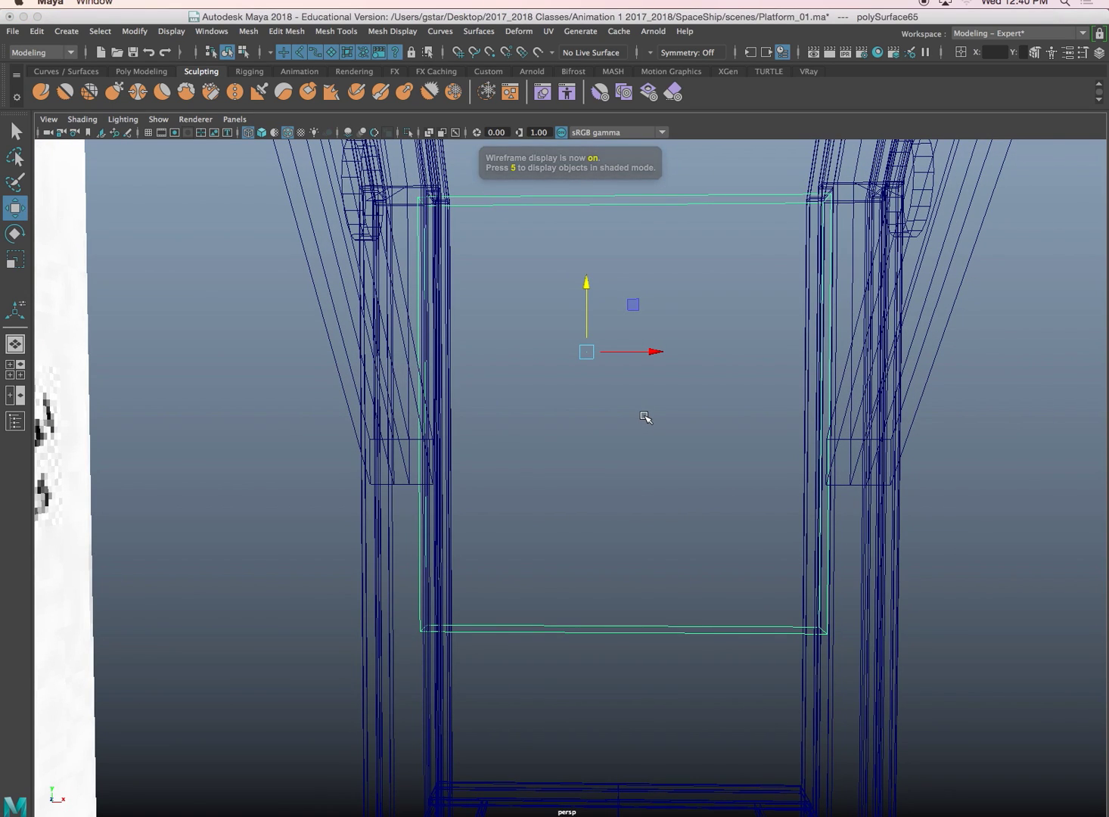
key("r")
left_click_drag(584, 408, 589, 370)
left_click_drag(525, 352, 325, 372)
key("super+z")
key("super+z")
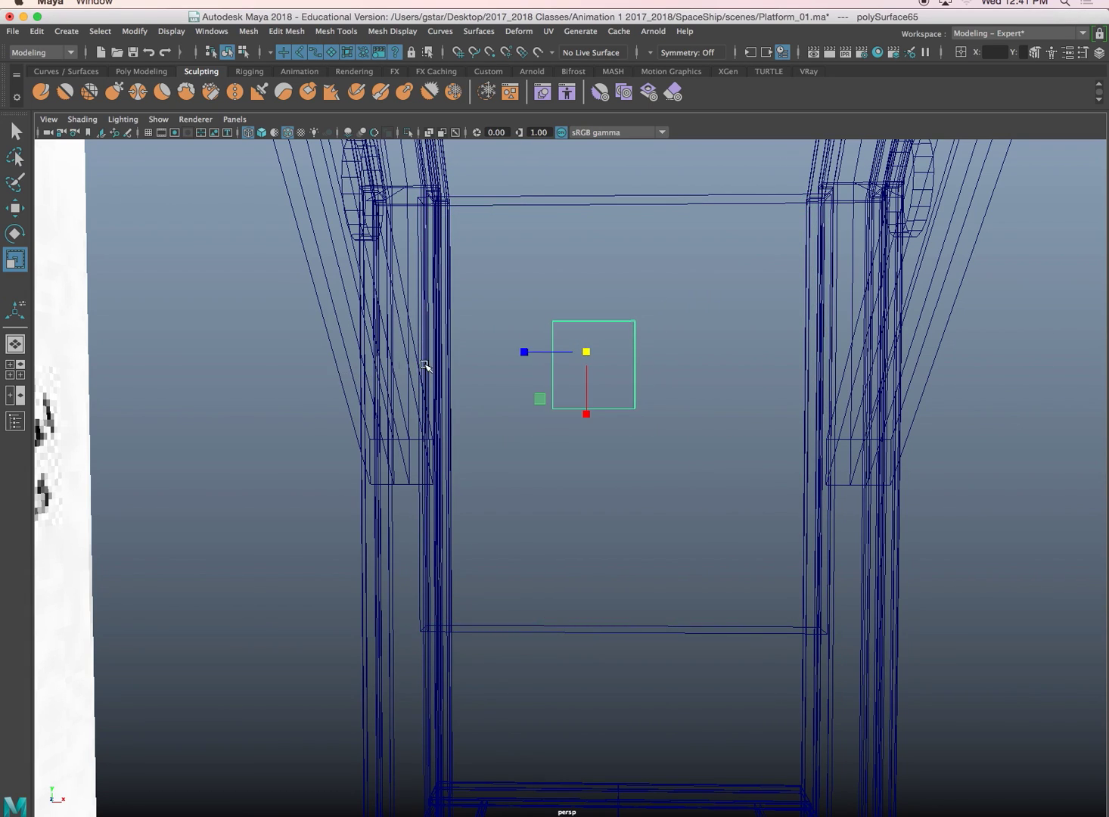
left_click_drag(585, 352, 553, 358)
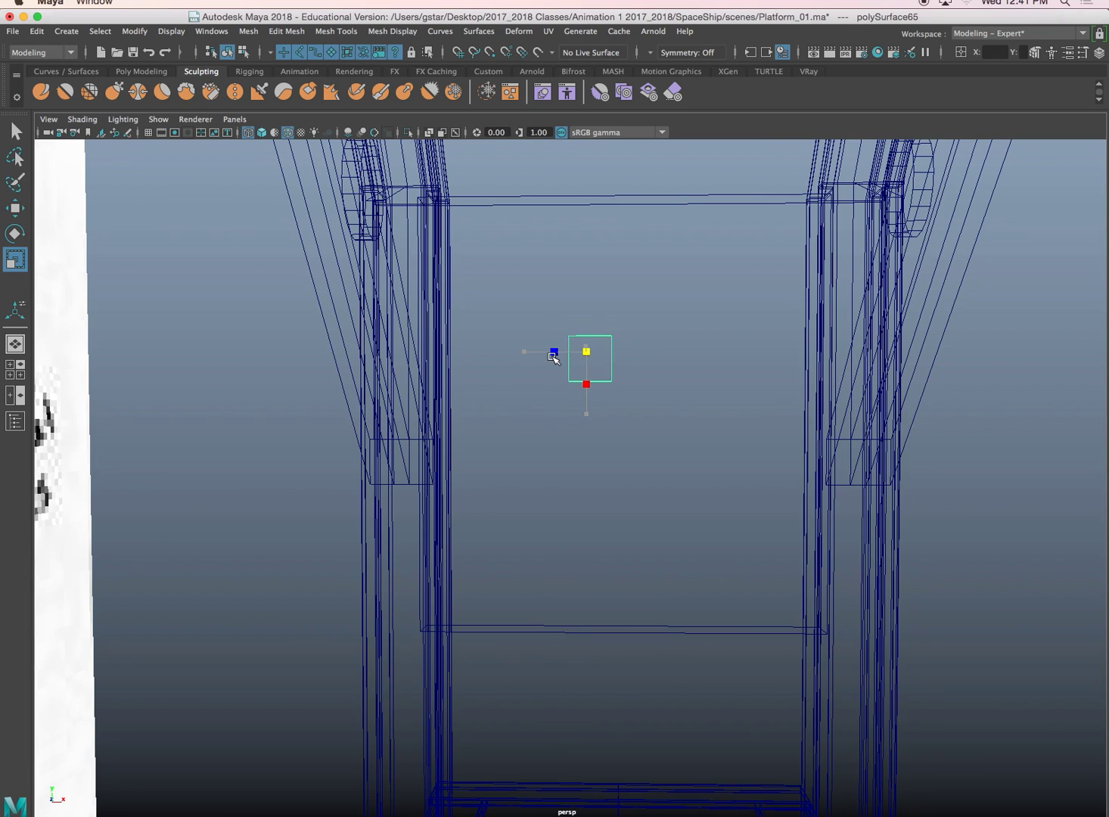
scroll(595, 360, "up", 4)
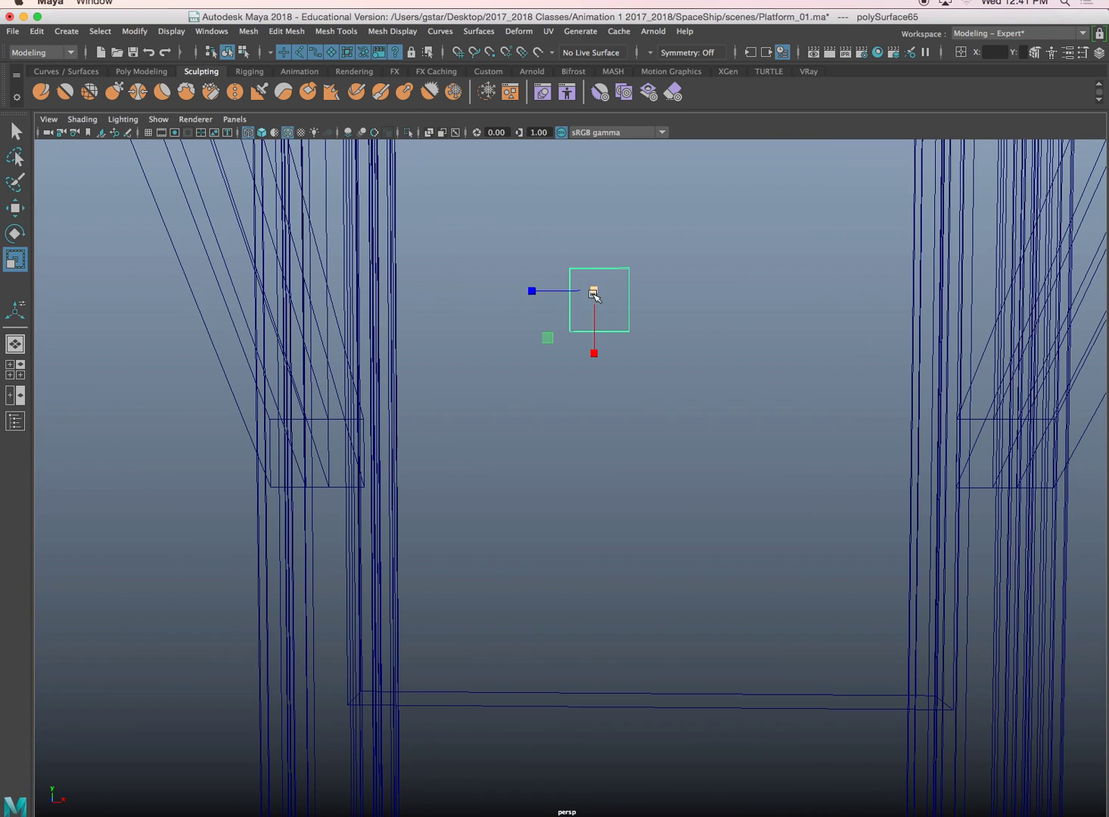
Stretch the small block's depth so it passes through the panel, and move it to the panel's upper corner beside the column
left_click_drag(601, 323, 604, 408, "alt")
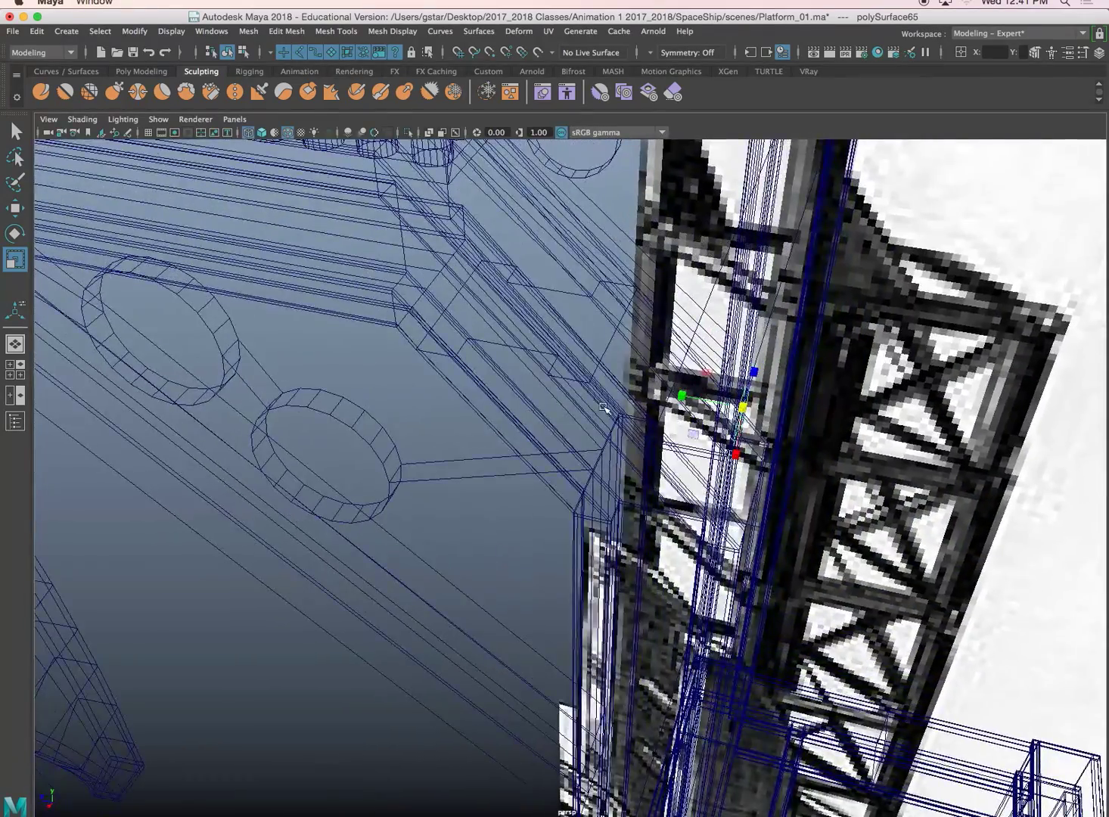
scroll(604, 409, "up", 4)
middle_click_drag(757, 385, 549, 414, "alt")
mouse_move(550, 415)
left_mouse_down("alt")
mouse_move(457, 388)
mouse_move(438, 349)
mouse_move(307, 315)
mouse_move(423, 384)
left_mouse_up("alt")
scroll(514, 402, "up", 4)
key("5")
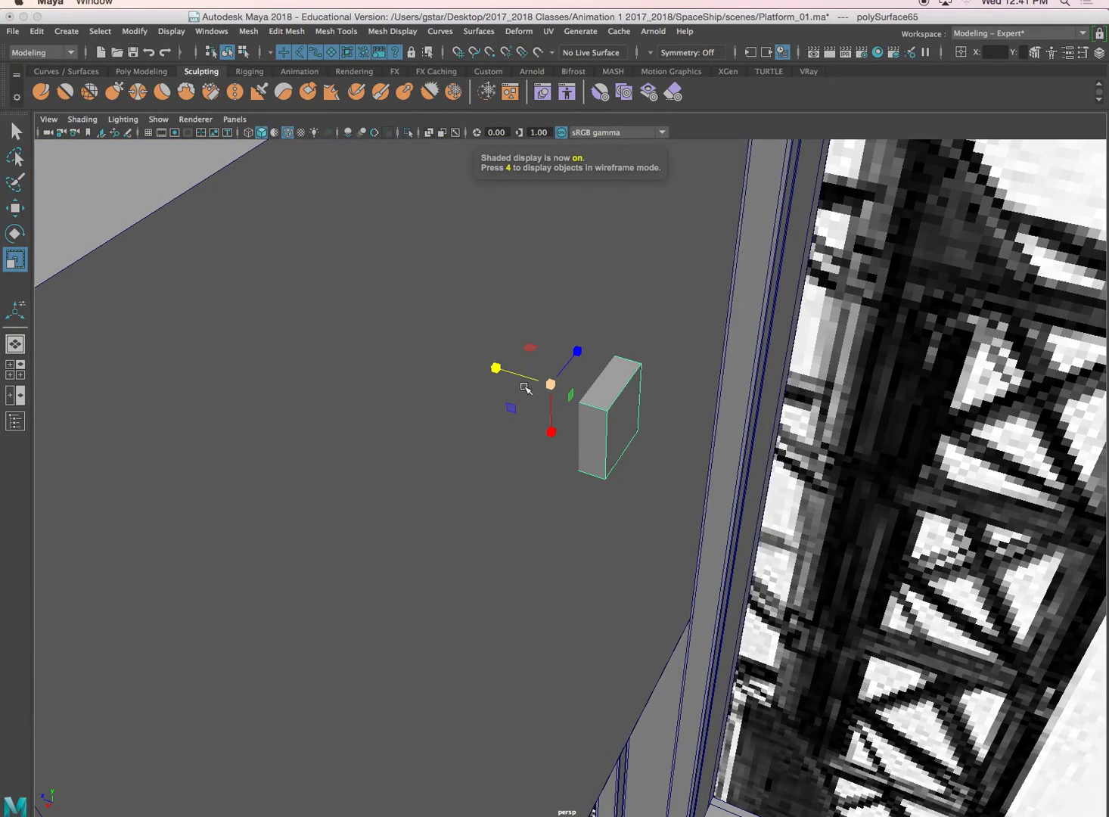
left_click_drag(495, 367, 397, 358)
left_click_drag(401, 370, 543, 180, "alt")
key("w")
scroll(578, 368, "down", 2)
scroll(607, 361, "down", 5)
key("r")
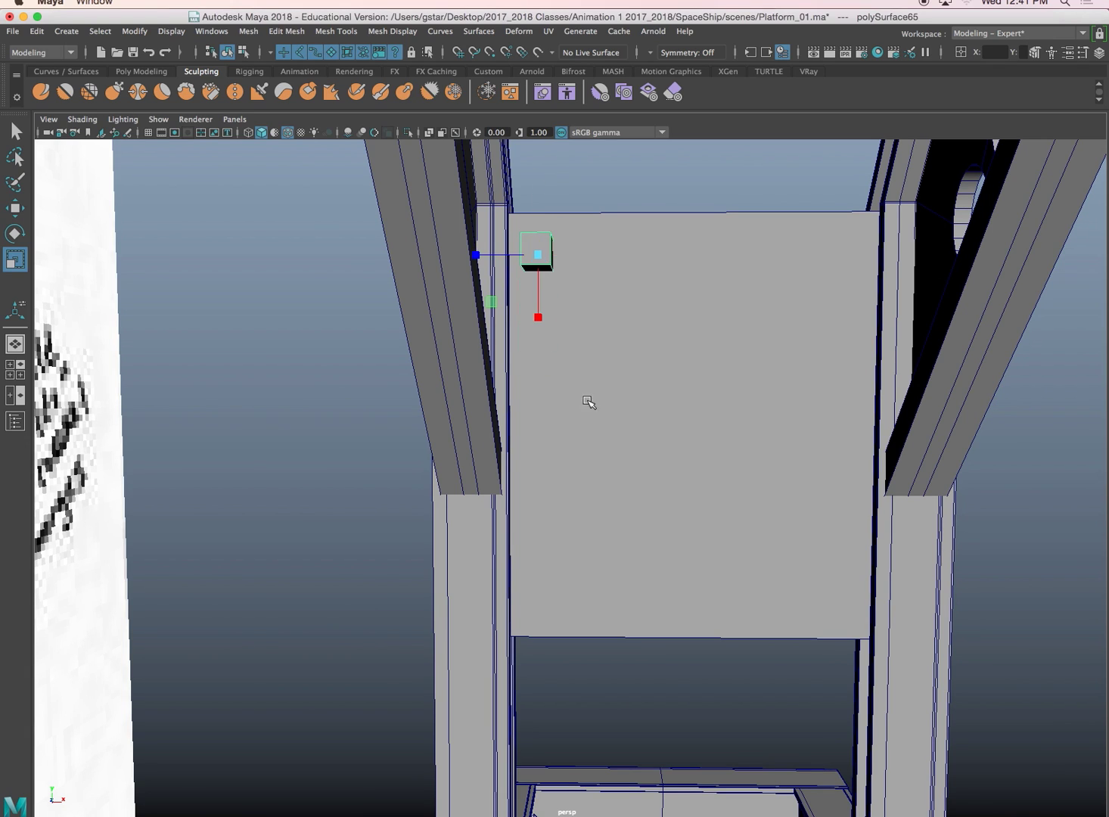
Mark the side and lower edges of the sketched grate with magenta Grease Pencil marker strokes, and close the Grease Pencil tools
left_click_drag(607, 407, 496, 407, "alt")
middle_click_drag(496, 407, 713, 326, "alt")
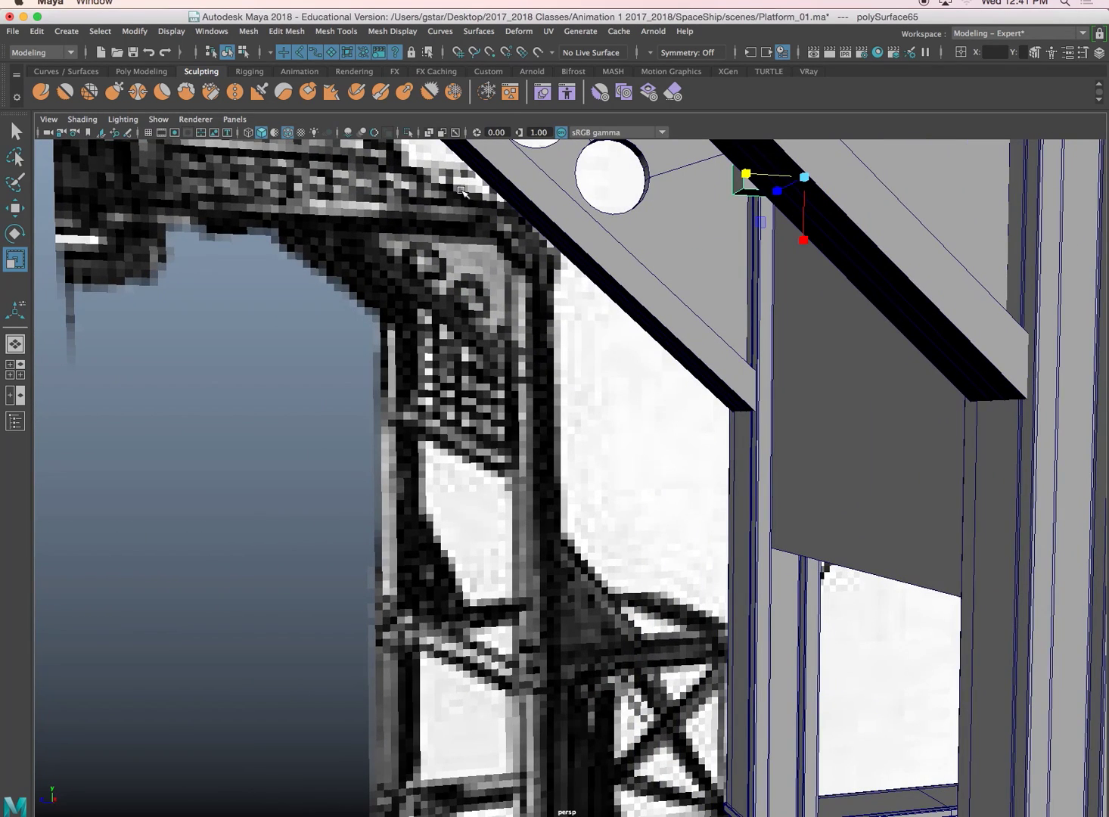
left_click(129, 134)
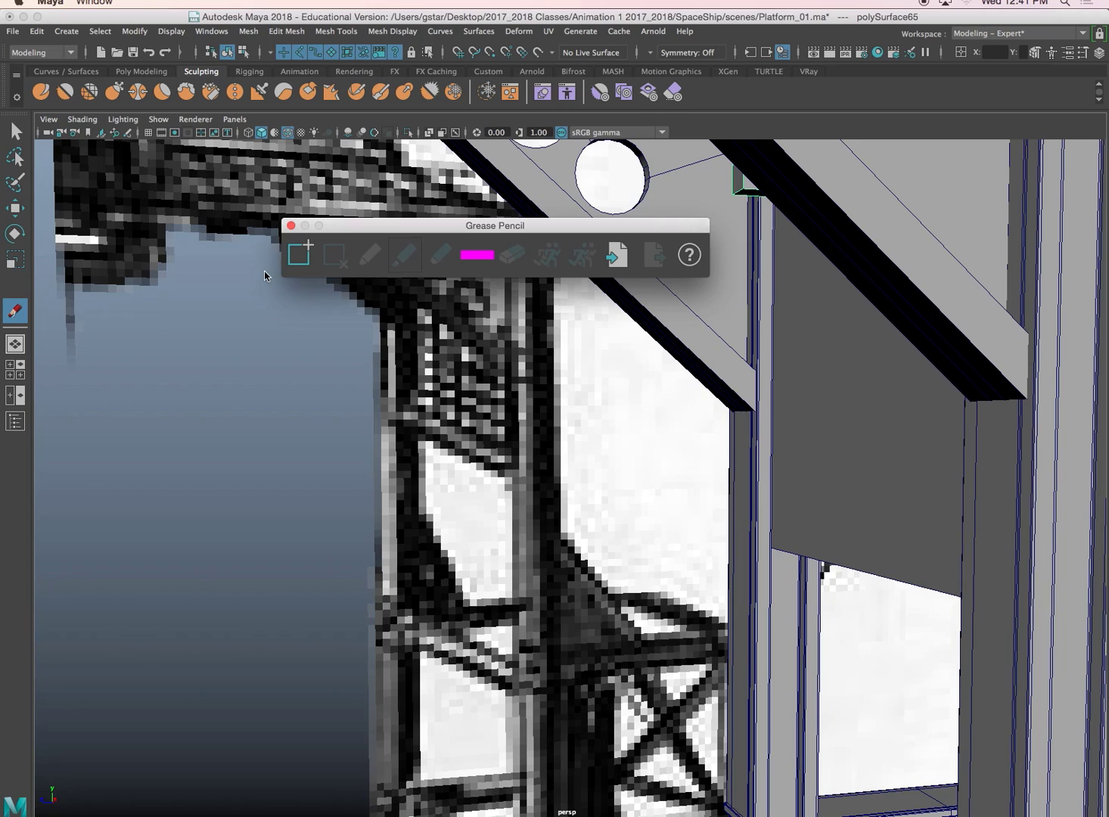
left_click(435, 405)
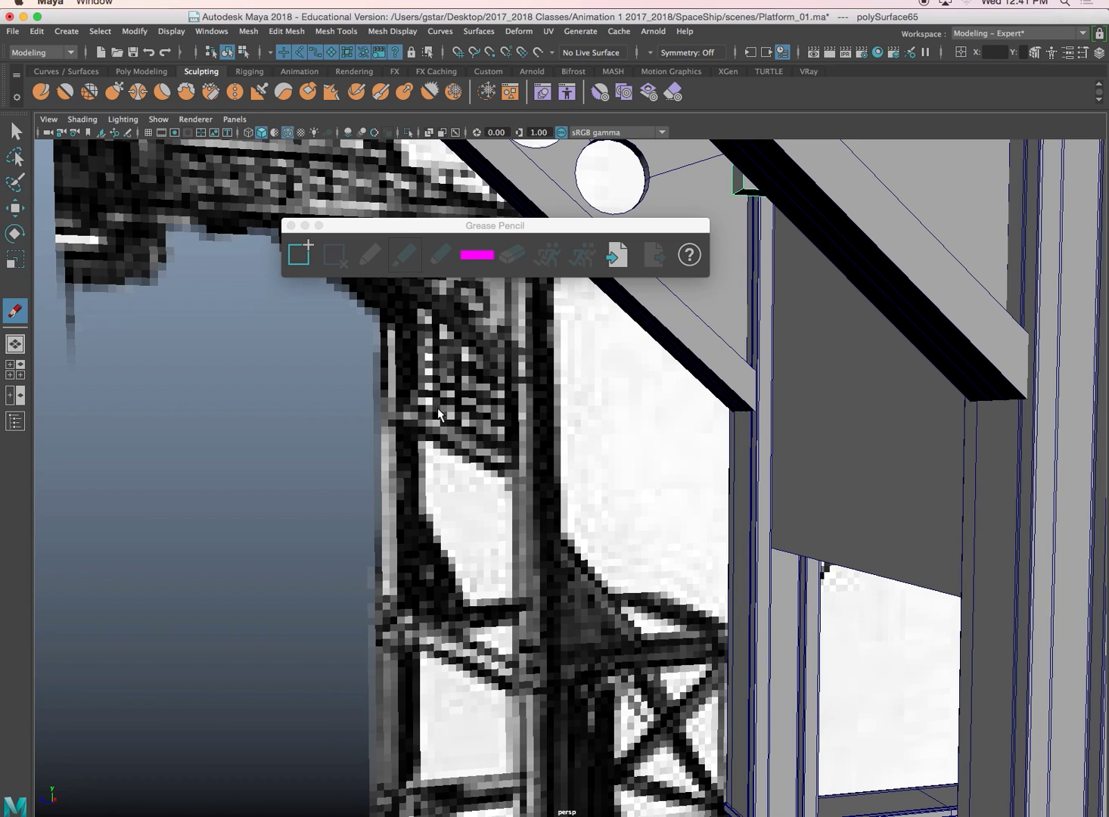
left_click(447, 413)
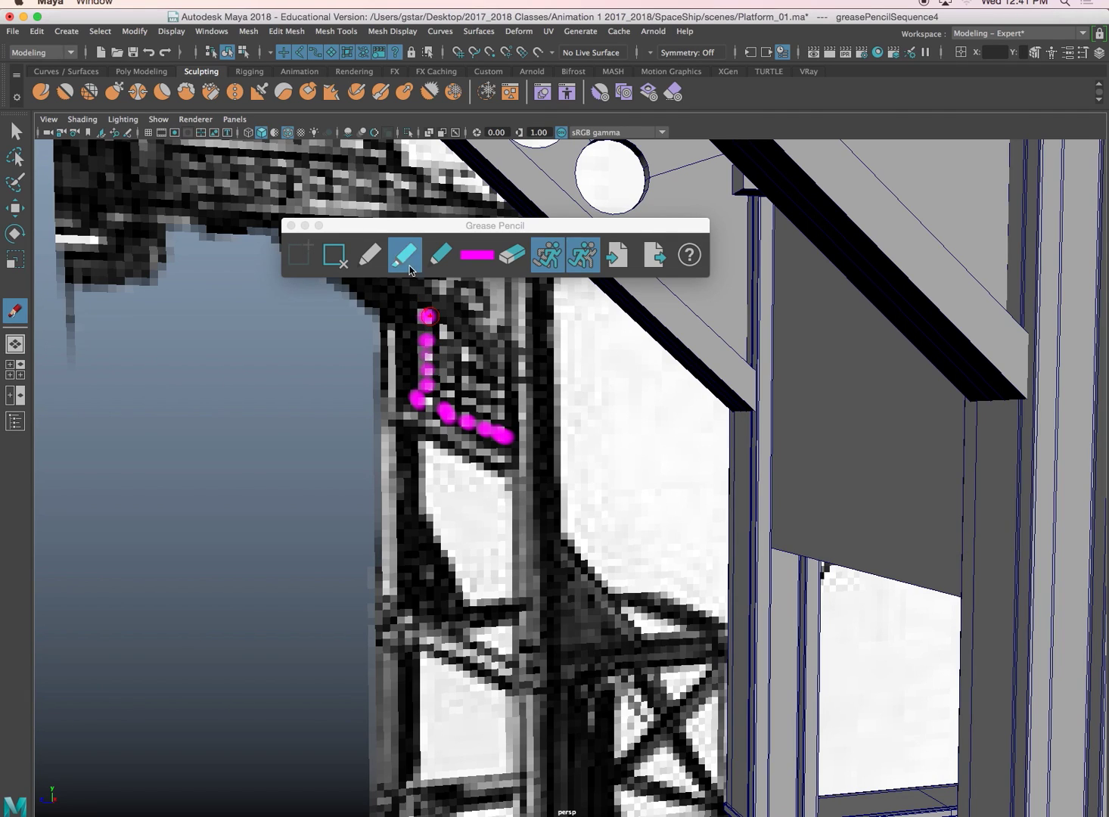
mouse_move(406, 230)
left_mouse_down()
mouse_move(442, 516)
mouse_move(415, 522)
mouse_move(402, 508)
left_mouse_up()
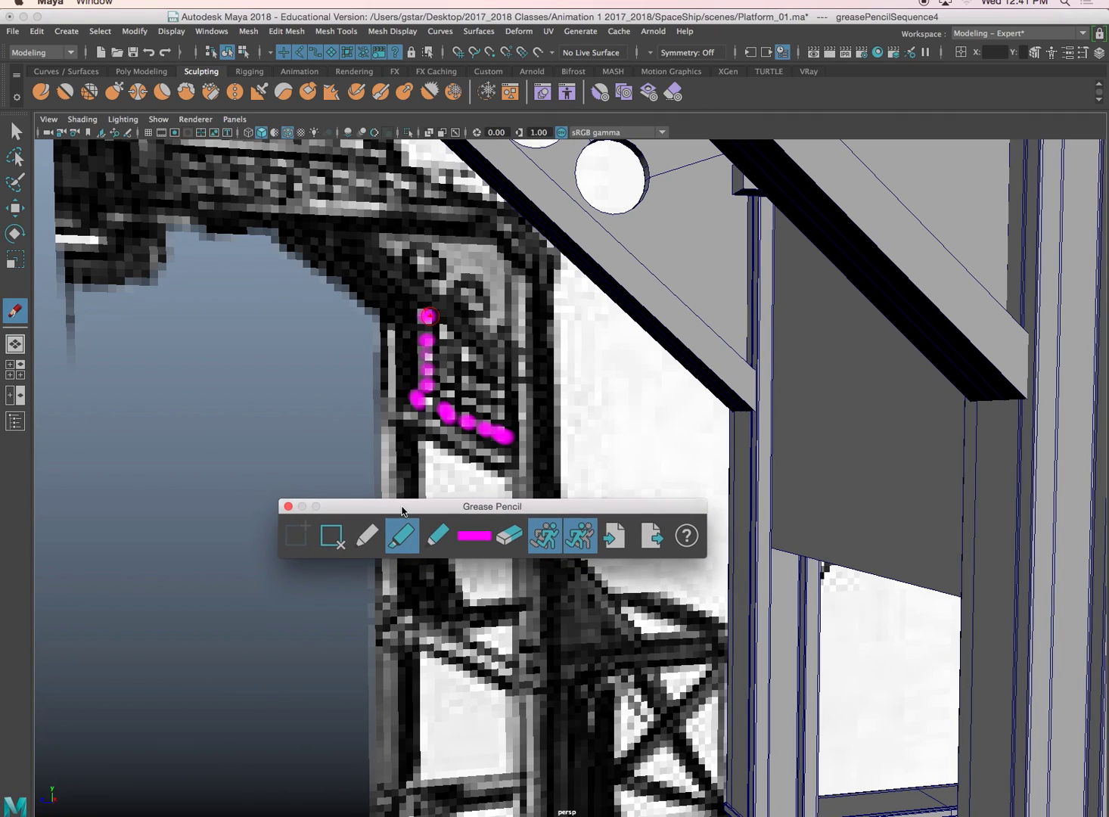
left_click(288, 507)
Delete the Grease Pencil frame holding the magenta marks and close the Grease Pencil tools
left_click_drag(757, 458, 882, 405, "alt")
key("w")
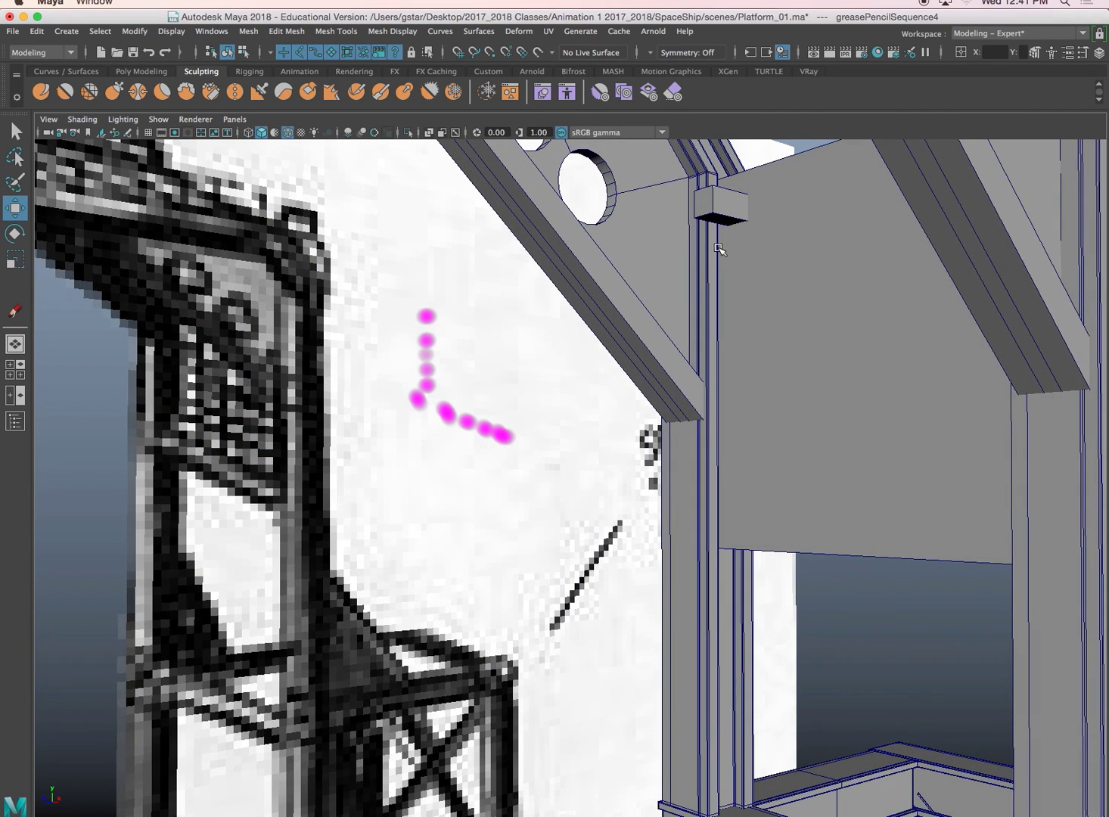
left_click(128, 130)
left_click(331, 537)
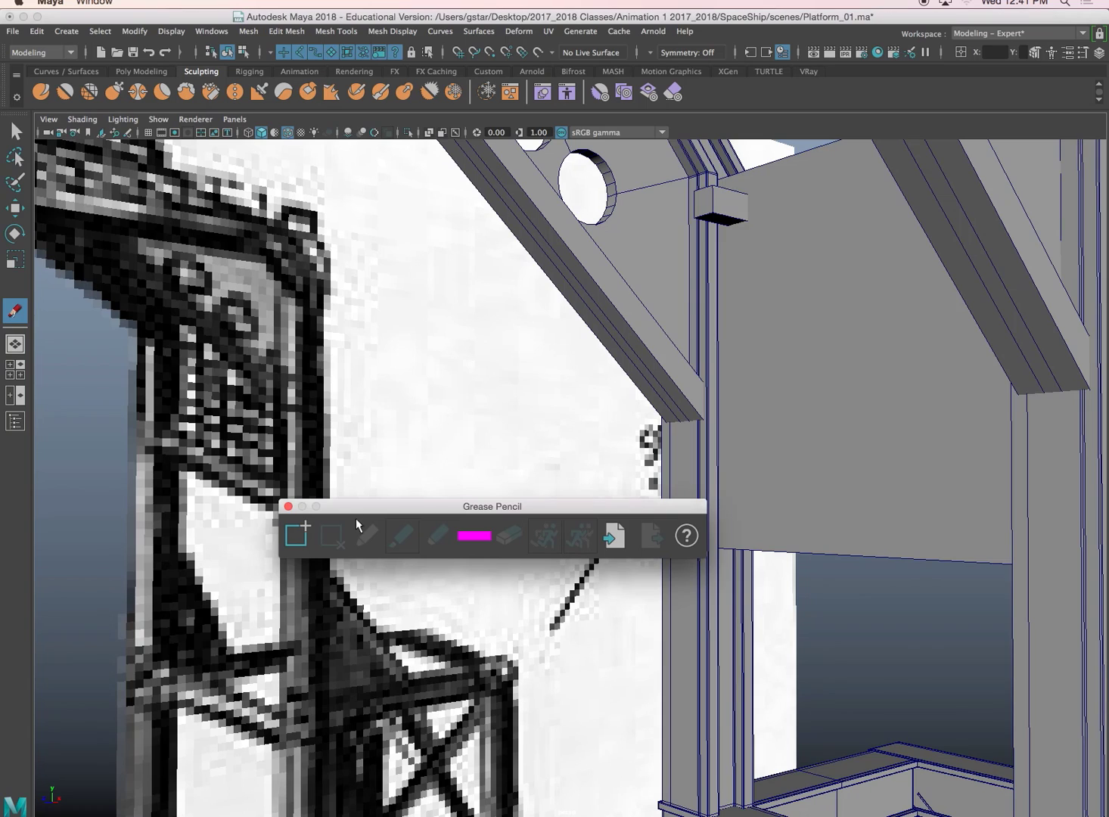
left_click(289, 507)
Widen the small block horizontally in the panel's corner, and place a duplicate of it directly below
mouse_move(718, 355)
left_mouse_down("alt")
mouse_move(736, 347)
mouse_move(685, 265)
left_mouse_up("alt")
left_click(657, 236)
key("r")
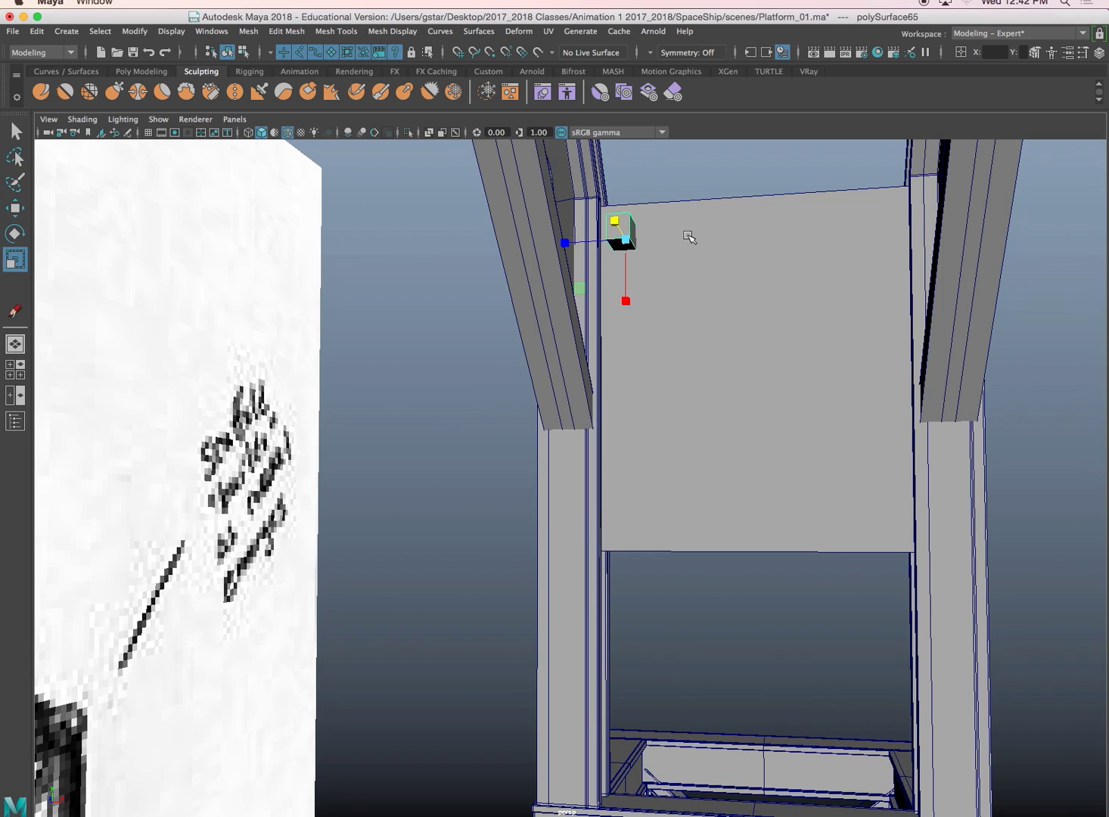
left_click_drag(582, 239, 682, 239)
key("w")
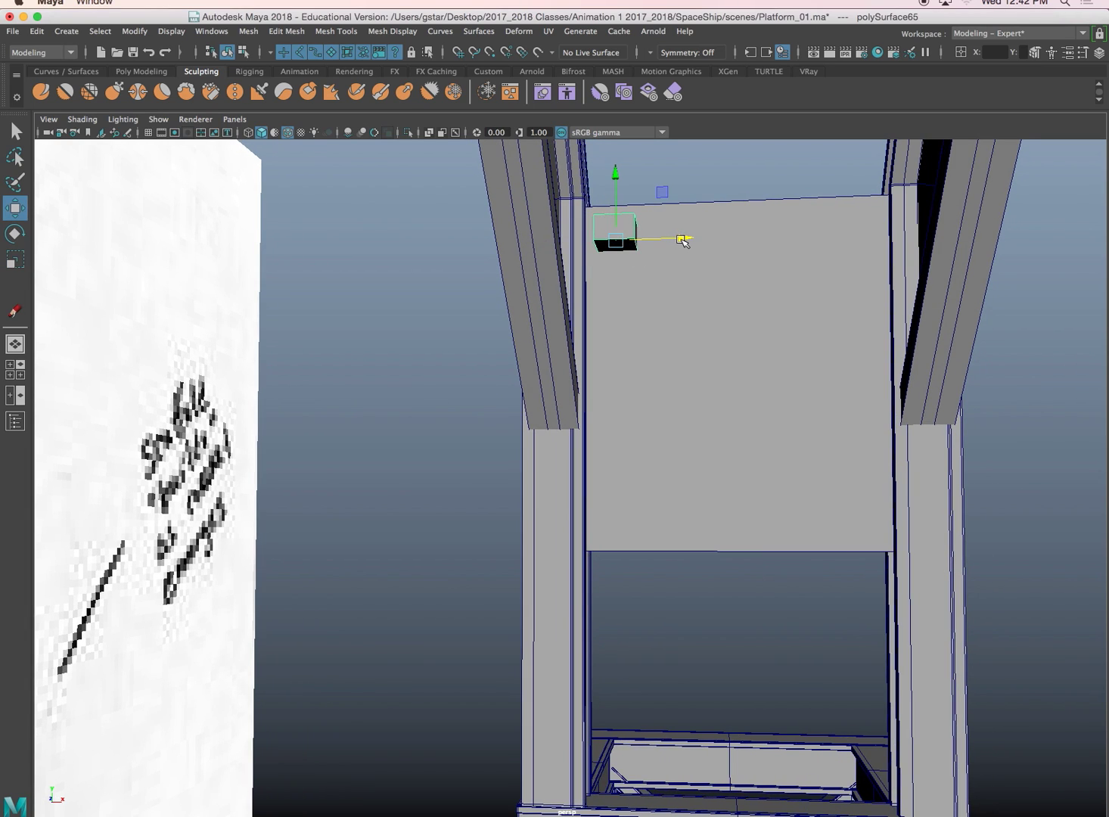
key("ctrl+d")
left_click_drag(618, 179, 618, 214)
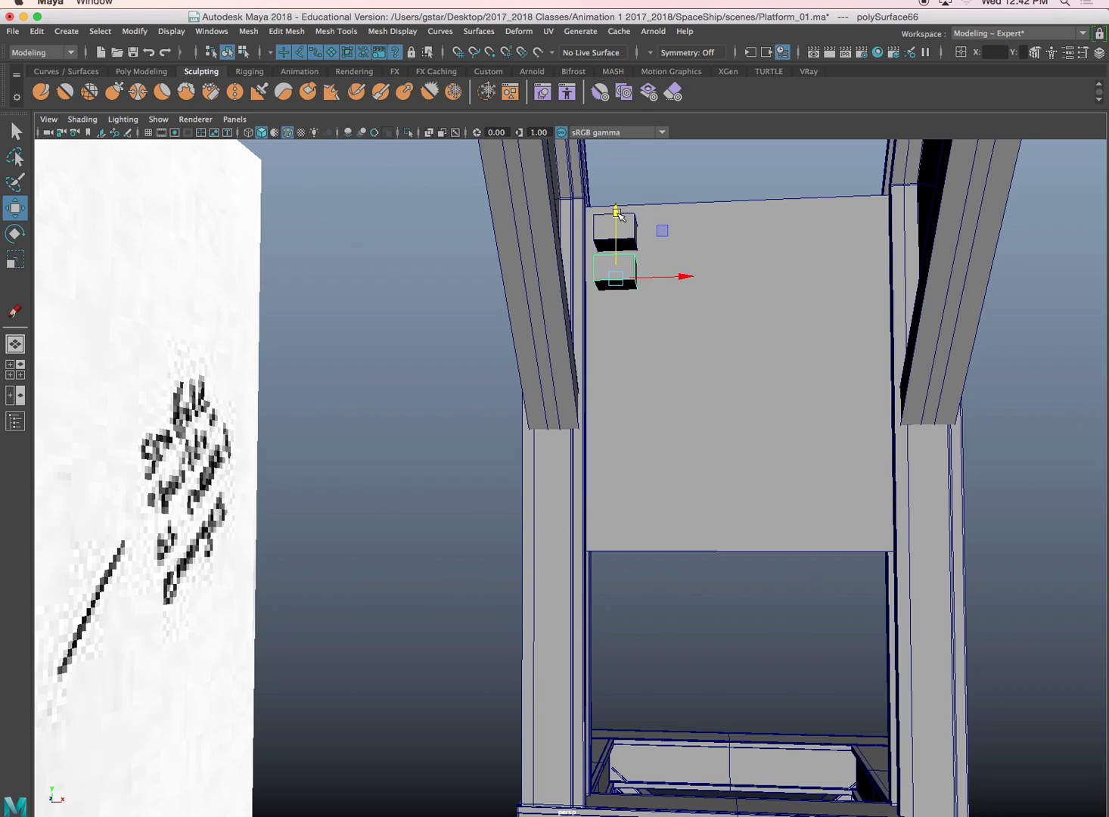
Repeat the evenly spaced duplicate of the small block down the panel's edge to form a column of seven blocks
key("shift+d")
key("shift+d")
key("shift+d")
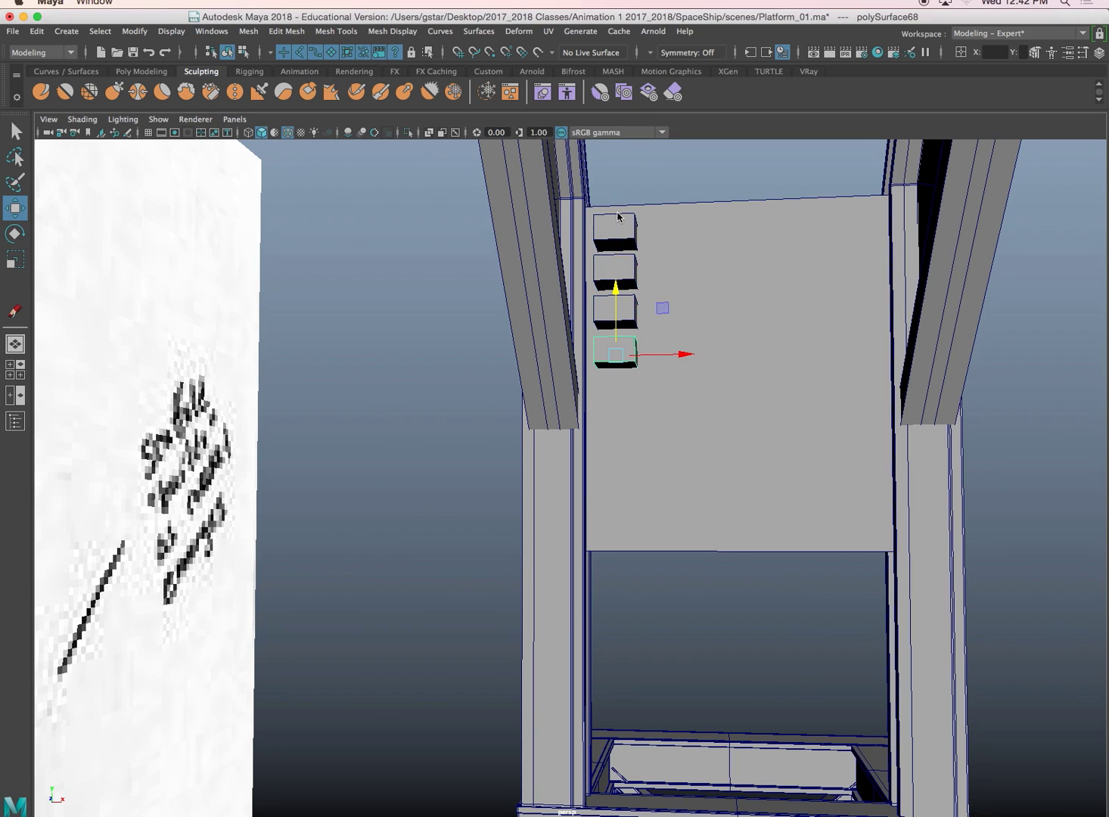
key("shift+d")
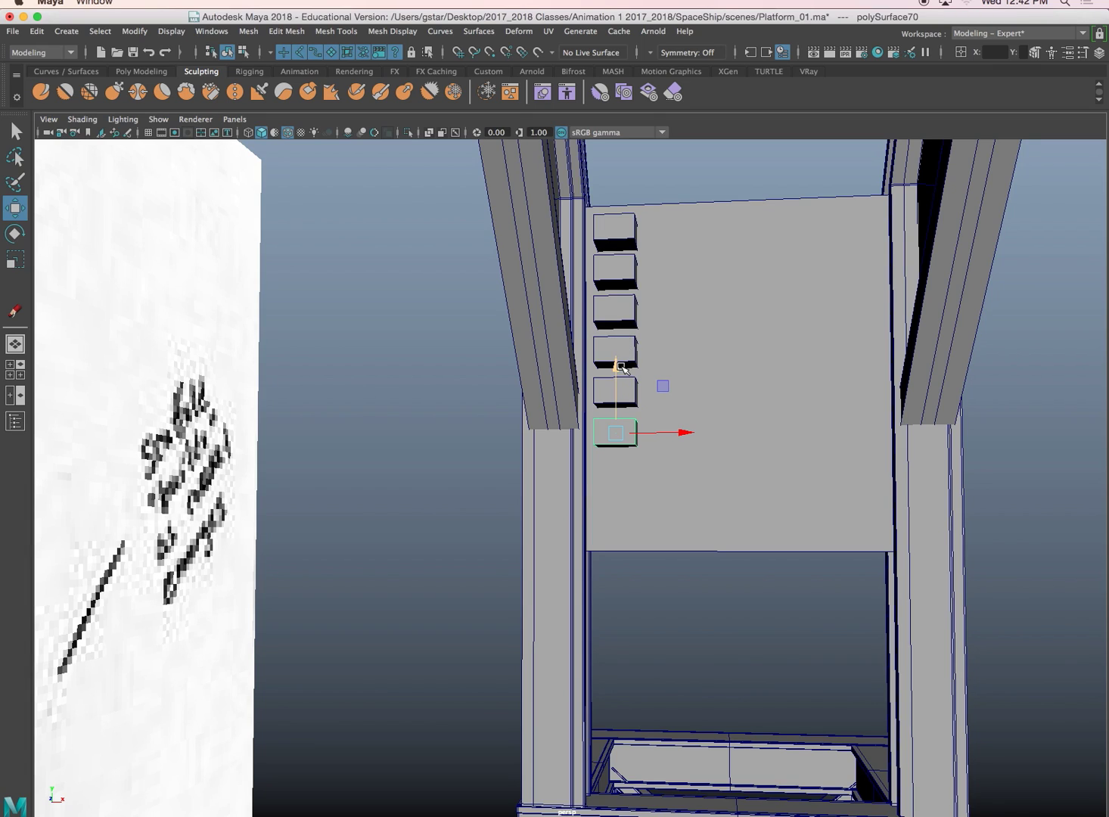
key("shift+d")
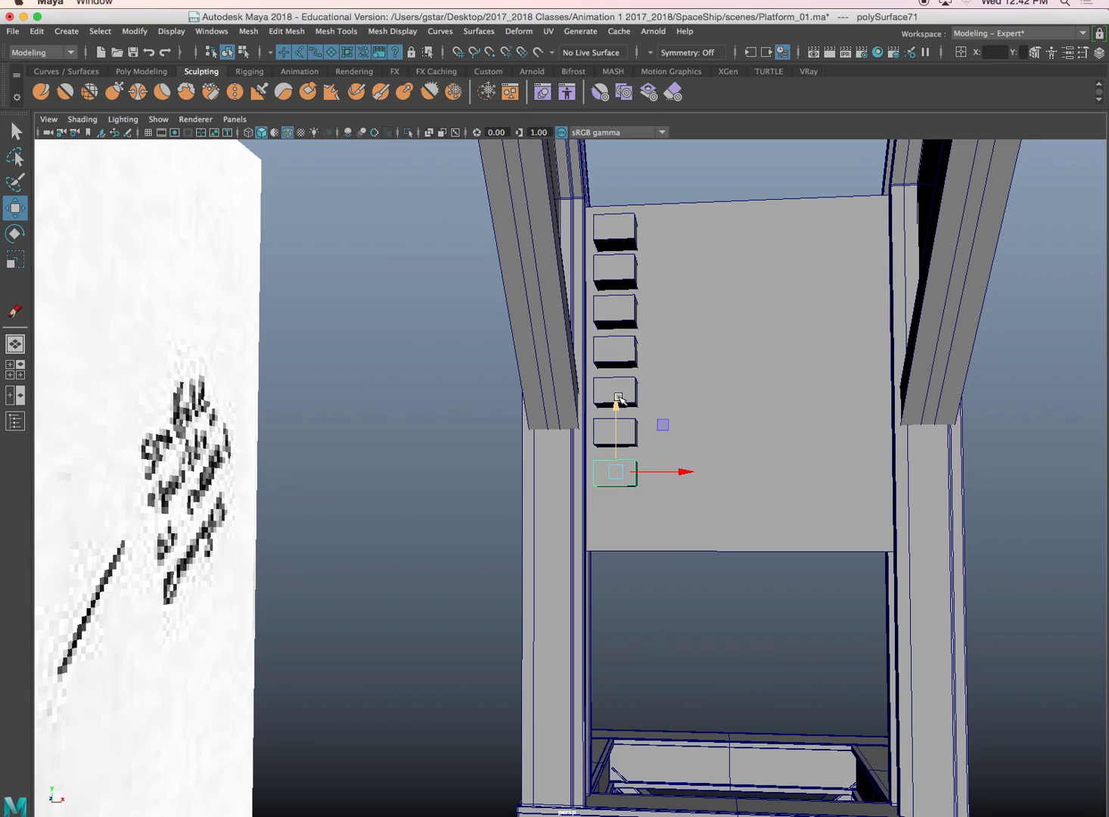
Select all seven blocks in the column and combine them into a single mesh
left_click(603, 430)
left_click(606, 388)
left_click(607, 349)
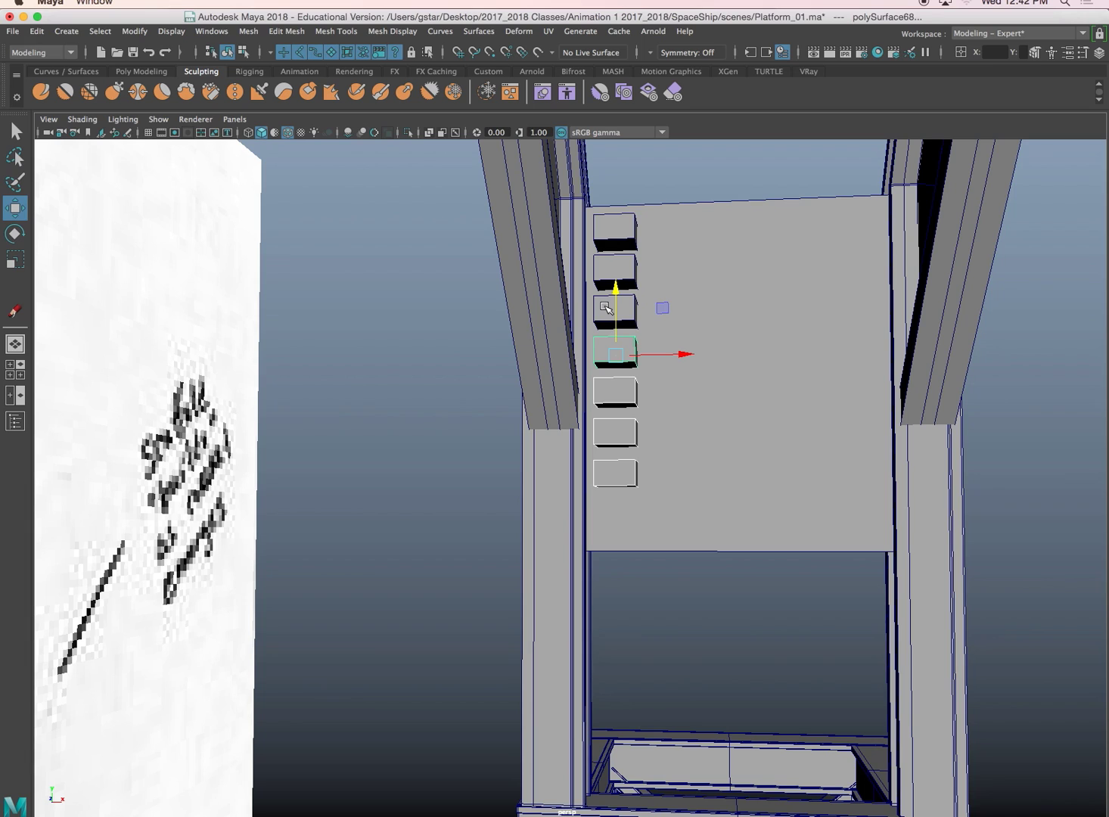
left_click(606, 311)
left_click(607, 280)
left_click(601, 232)
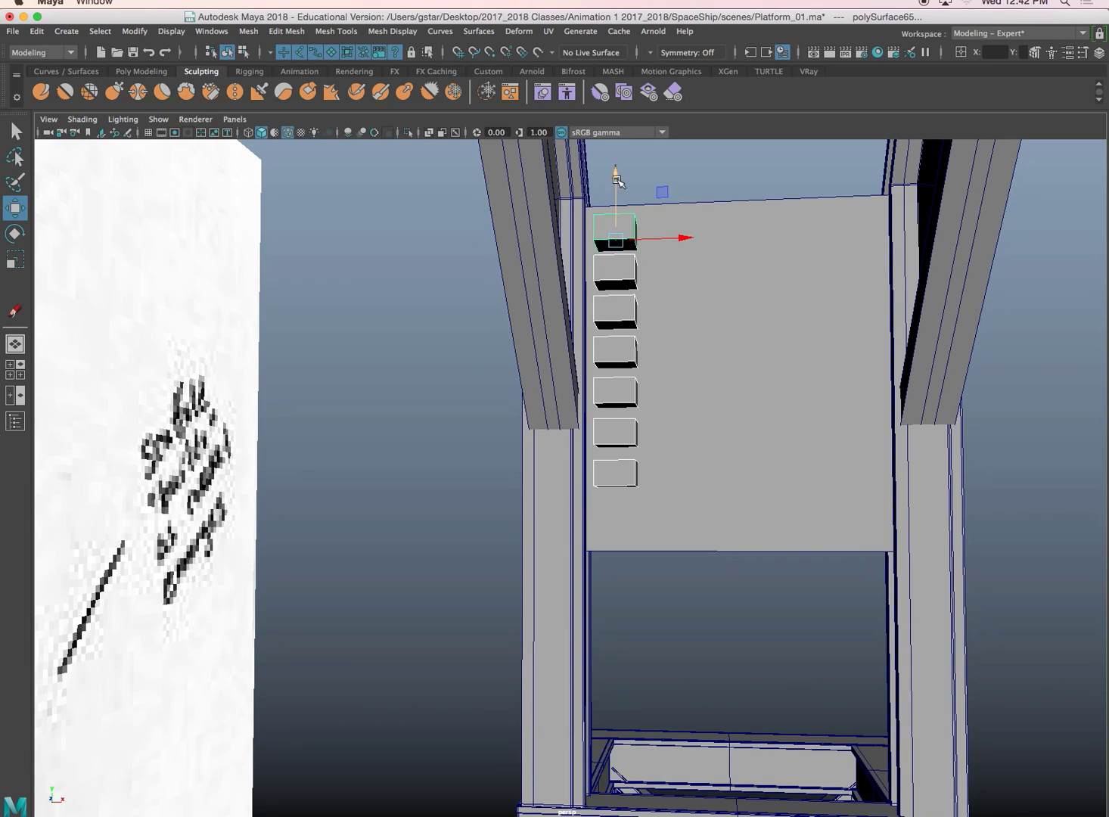
left_click_drag(618, 180, 639, 244)
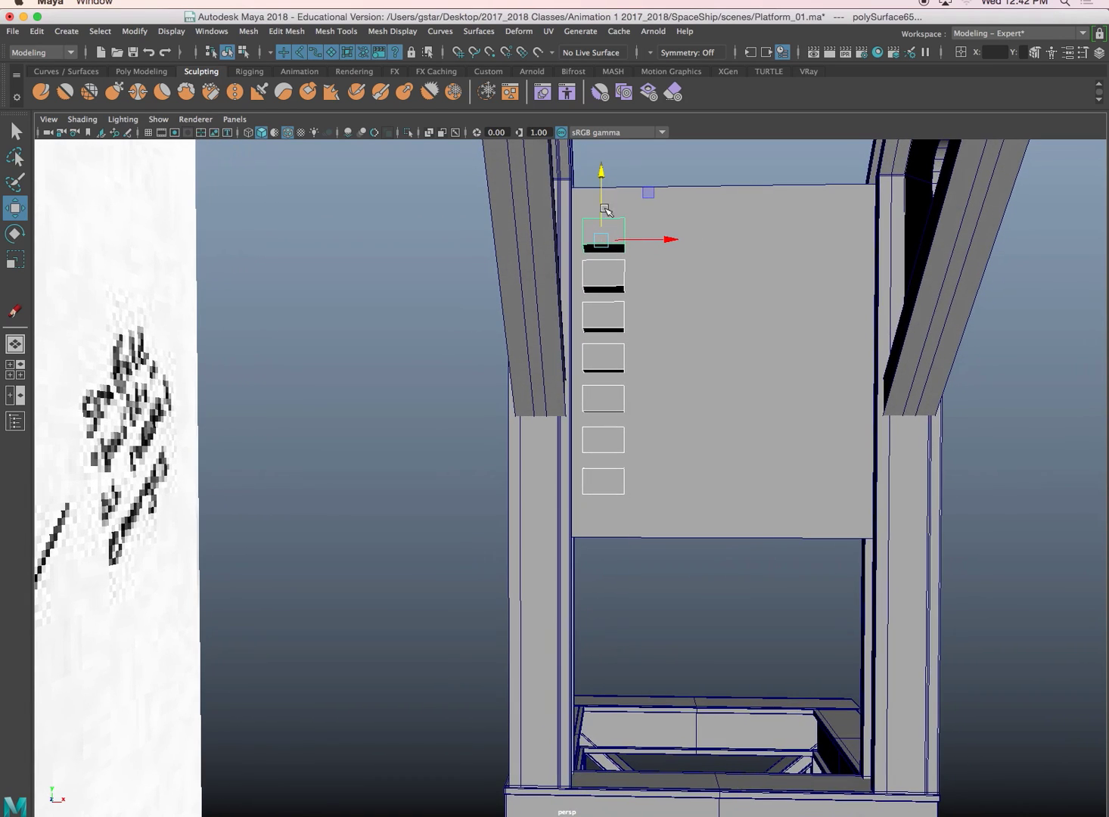
left_click(248, 31)
left_click(277, 76)
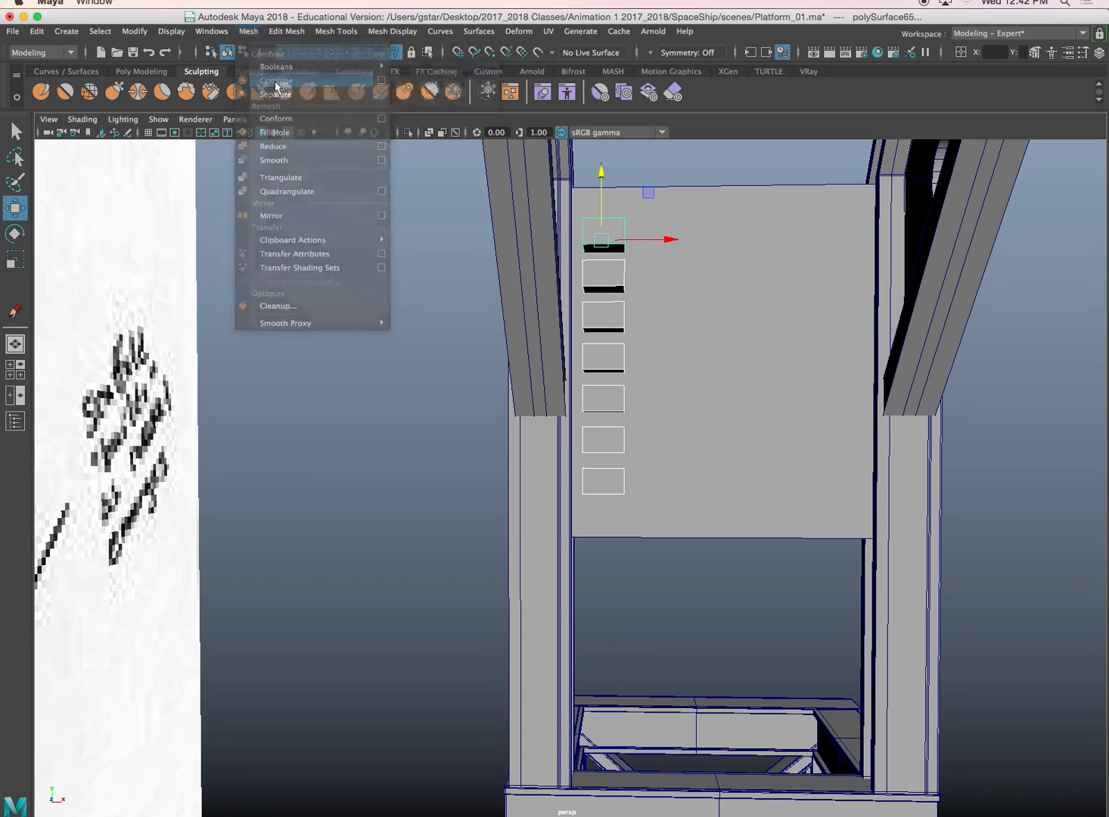
Scale the block column up slightly, and stretch it vertically to fill more of the panel's height
key("r")
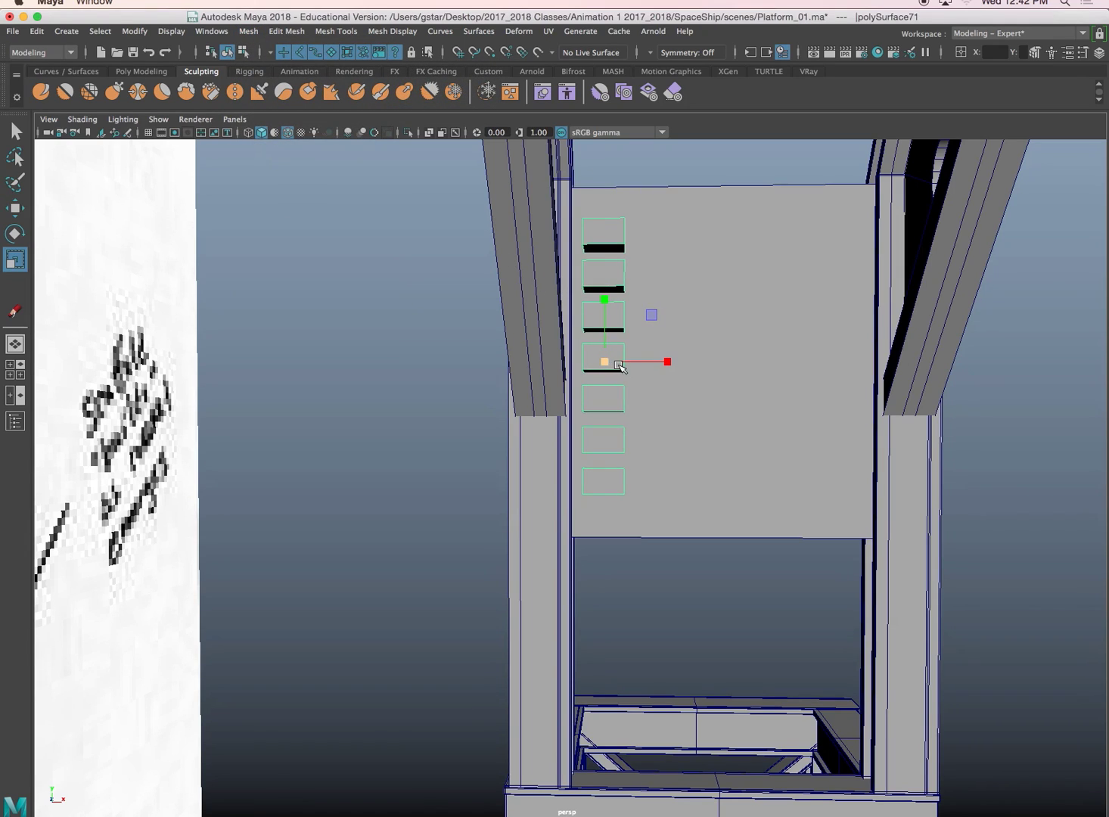
left_click_drag(609, 363, 666, 364)
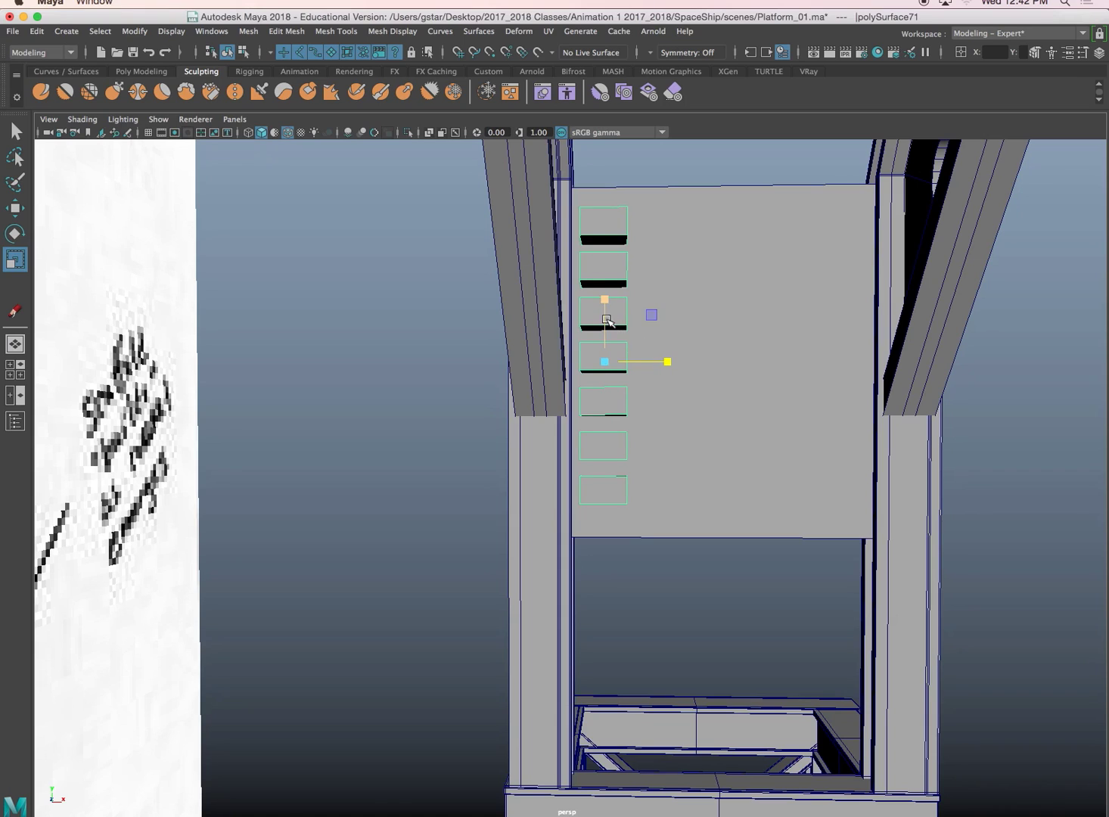
mouse_move(608, 320)
left_mouse_down()
mouse_move(602, 290)
mouse_move(605, 300)
left_mouse_up()
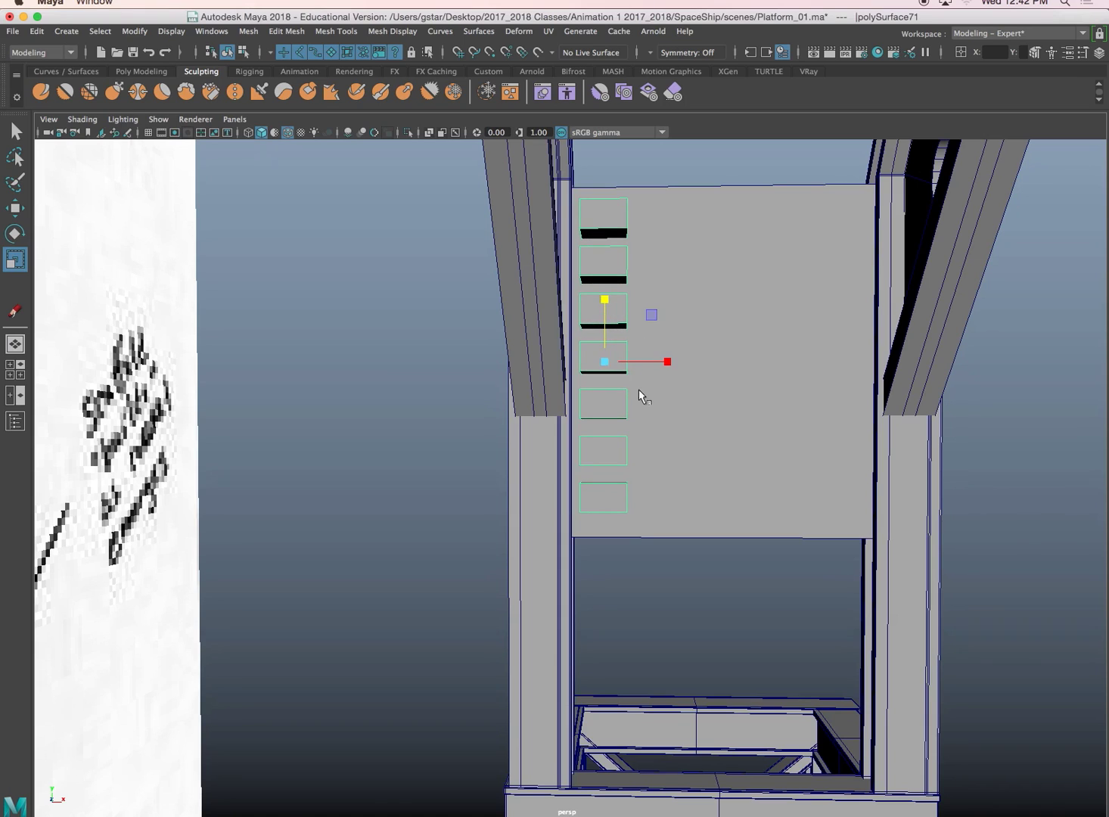
Duplicate the block column sideways at even spacing across the panel to make five columns
key("w")
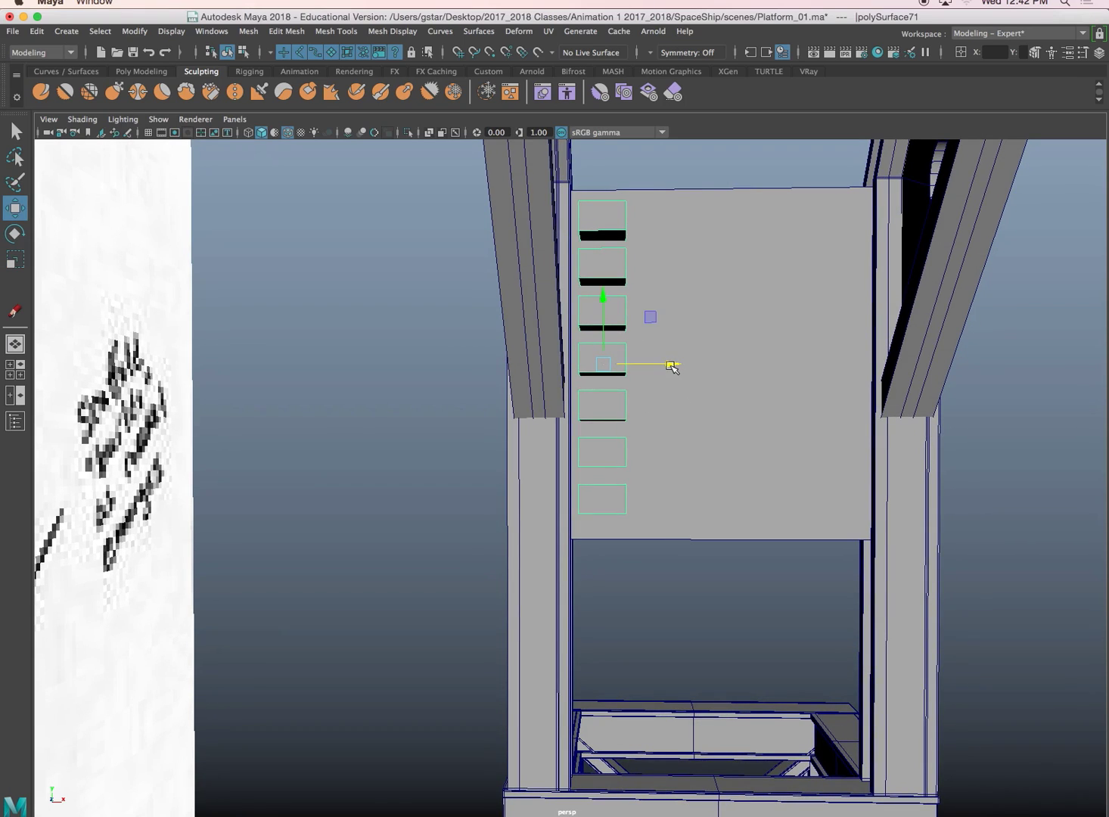
key("ctrl+d")
left_click_drag(672, 366, 732, 366)
key("shift+d")
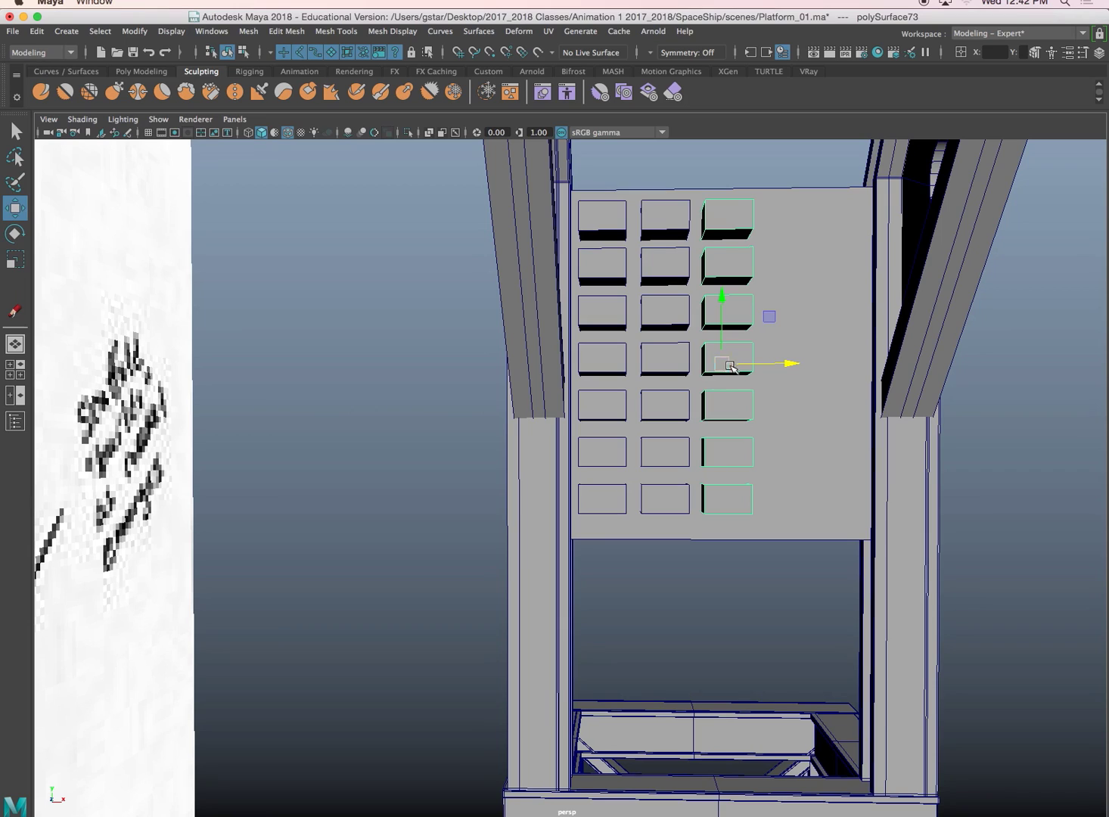
key("shift+d")
key("shift+d")
left_click_drag(823, 389, 815, 390, "alt")
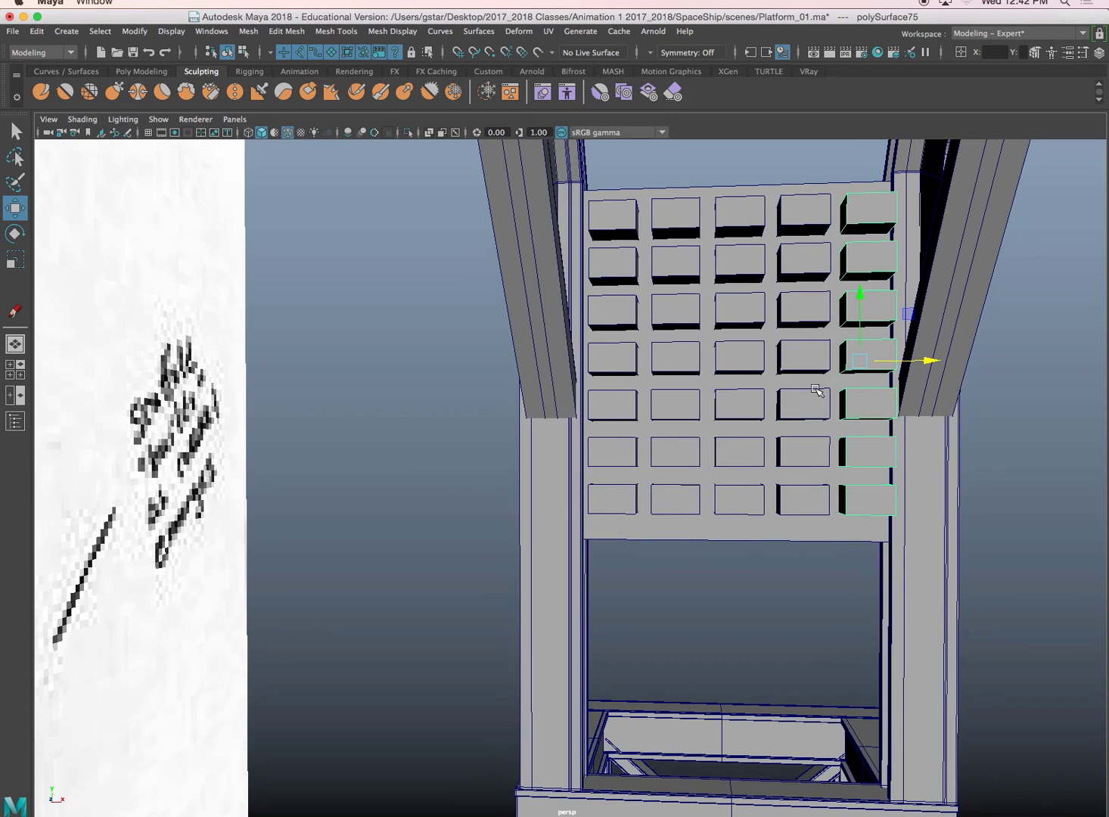
Select all five block columns and shift them slightly sideways to adjust their placement across the panel's width
left_click(810, 314)
left_click(724, 317)
left_click(687, 316)
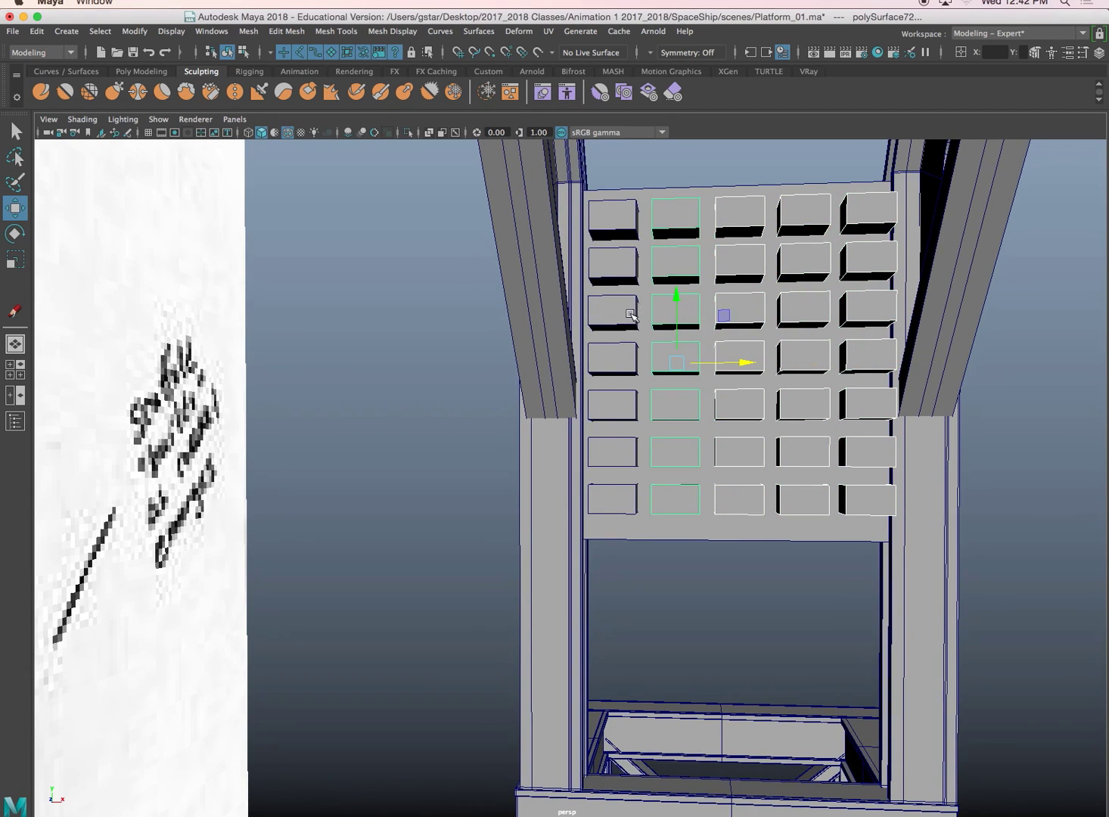
left_click(630, 317)
left_click_drag(738, 371, 769, 372, "alt")
left_click_drag(699, 365, 749, 369)
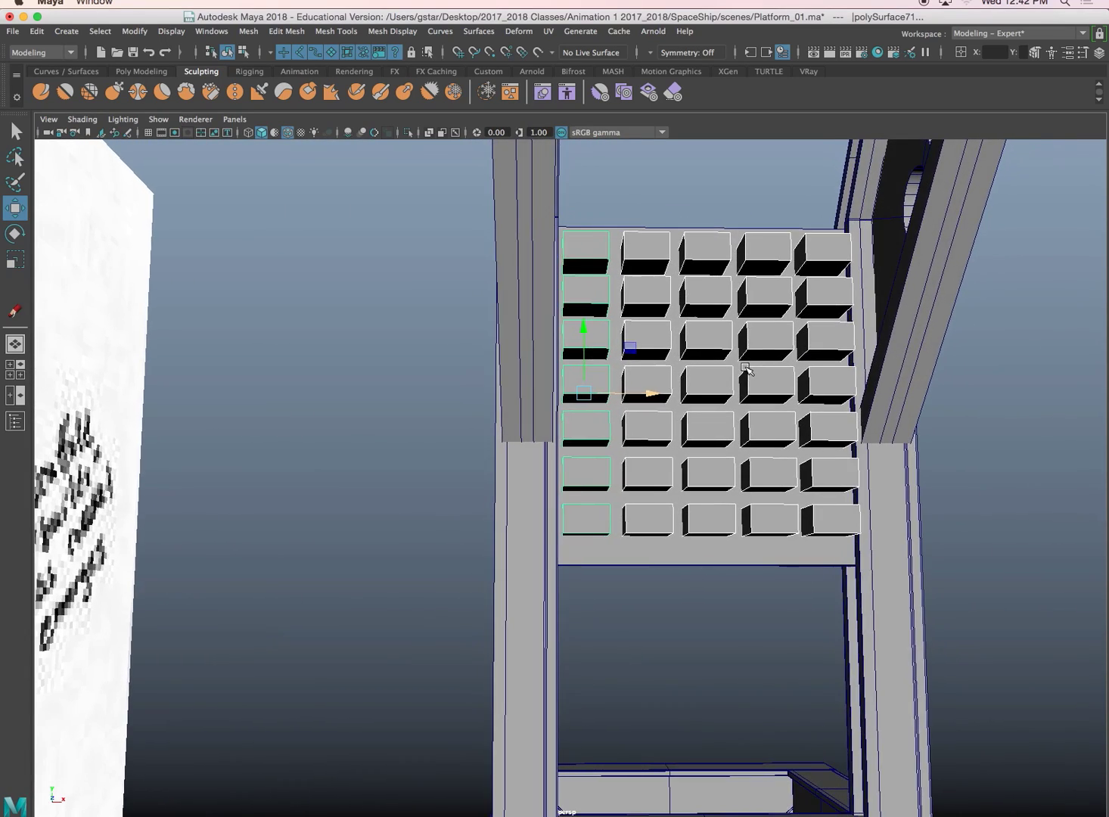
scroll(715, 435, "up", 3)
left_click_drag(602, 491, 653, 390, "alt")
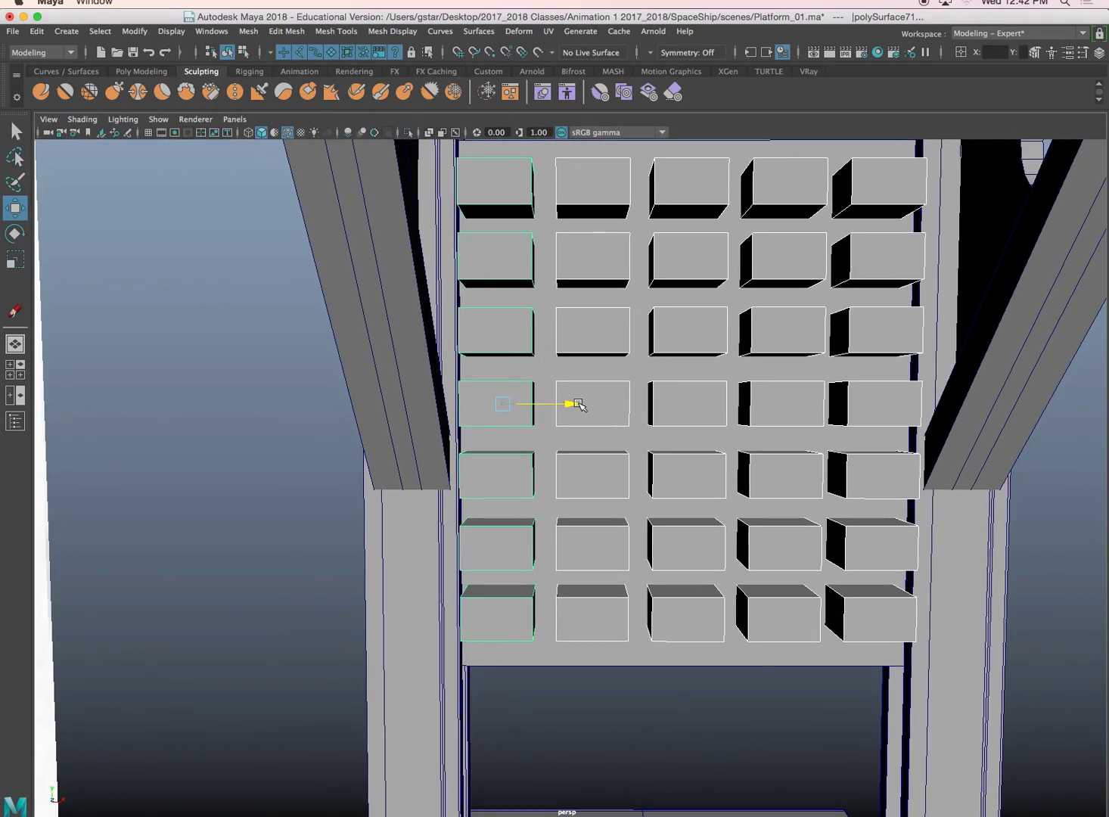
left_click_drag(579, 405, 582, 404)
Combine the five block columns into one mesh
left_click(248, 31)
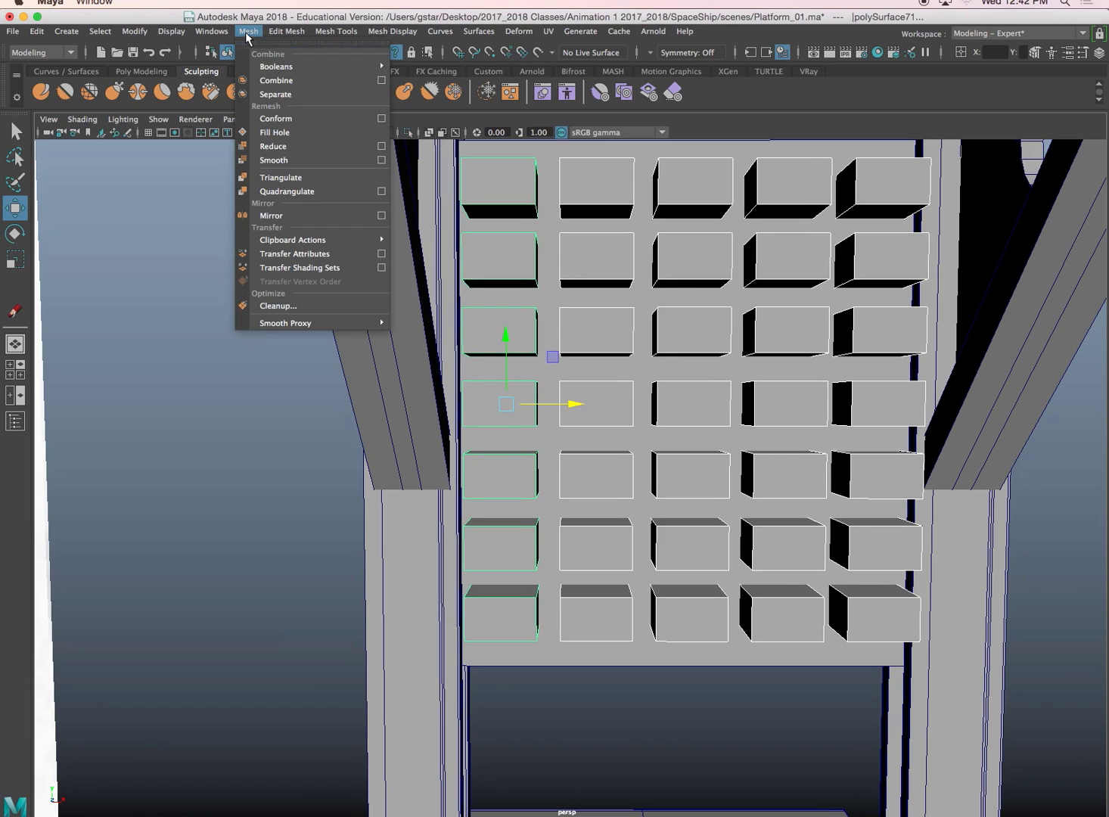
left_click(272, 78)
scroll(584, 363, "down", 2)
scroll(584, 363, "down", 3)
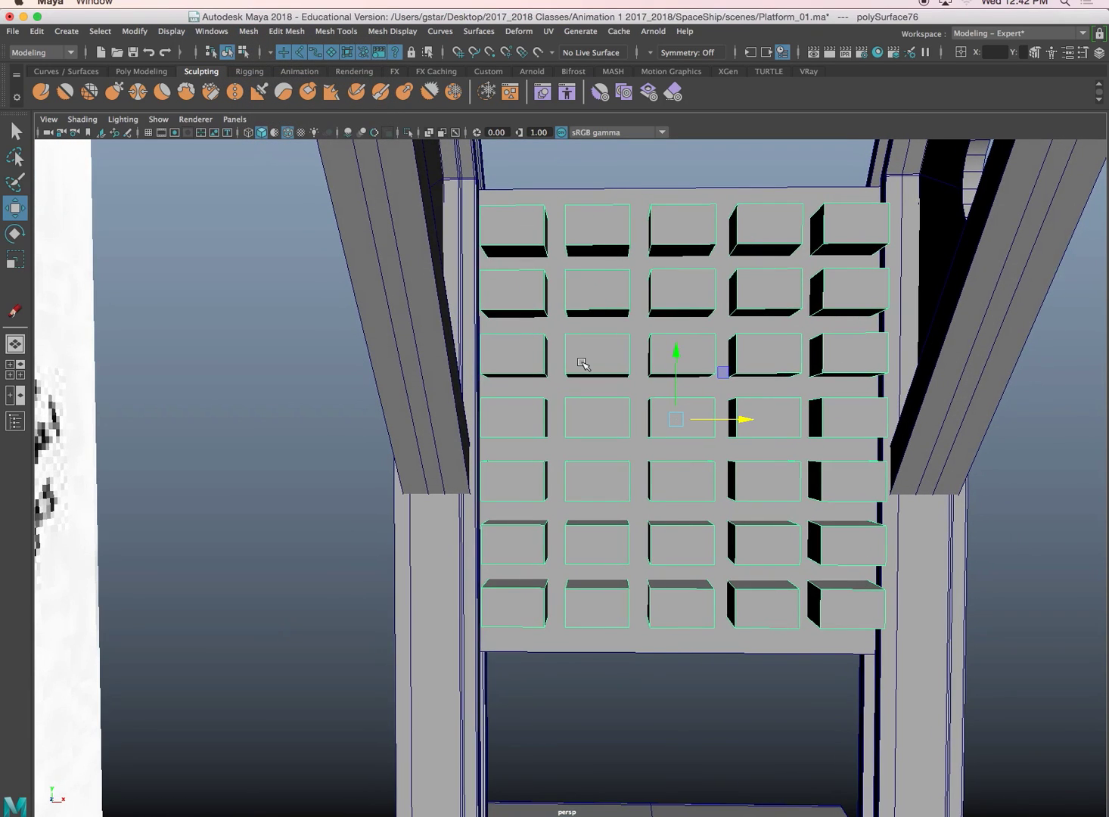
Select the panel first and the combined block grid second, and bring up the Boolean operations for them
key("r")
mouse_move(653, 389)
left_mouse_down("alt")
mouse_move(644, 392)
mouse_move(655, 404)
left_mouse_up("alt")
key("w")
left_click_drag(716, 208, 543, 403, "alt")
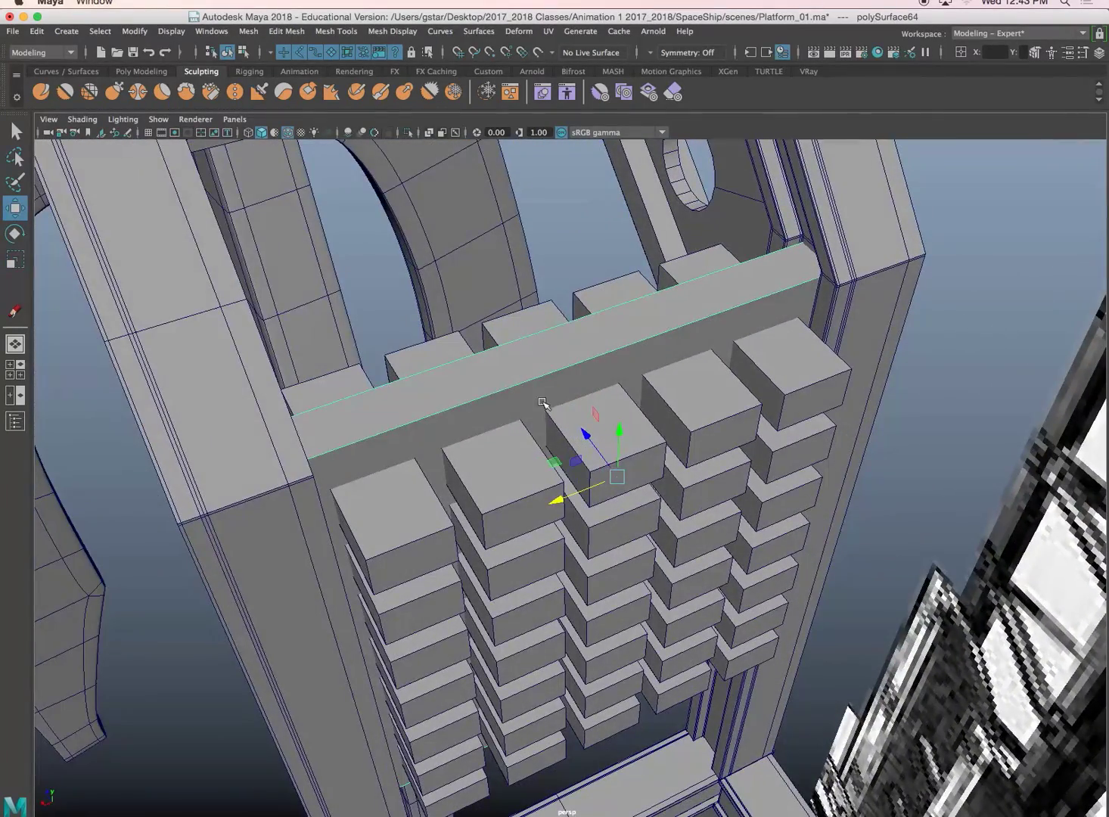
left_click(486, 491)
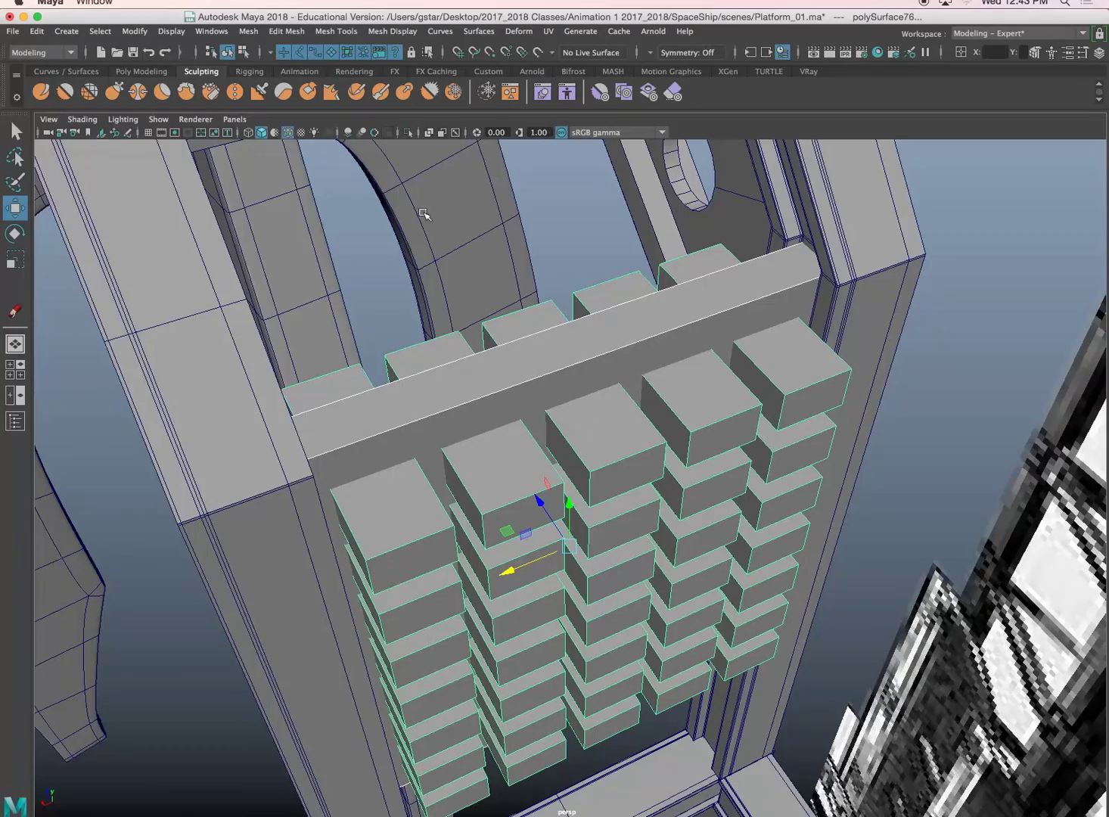
left_click(246, 34)
mouse_move(273, 65)
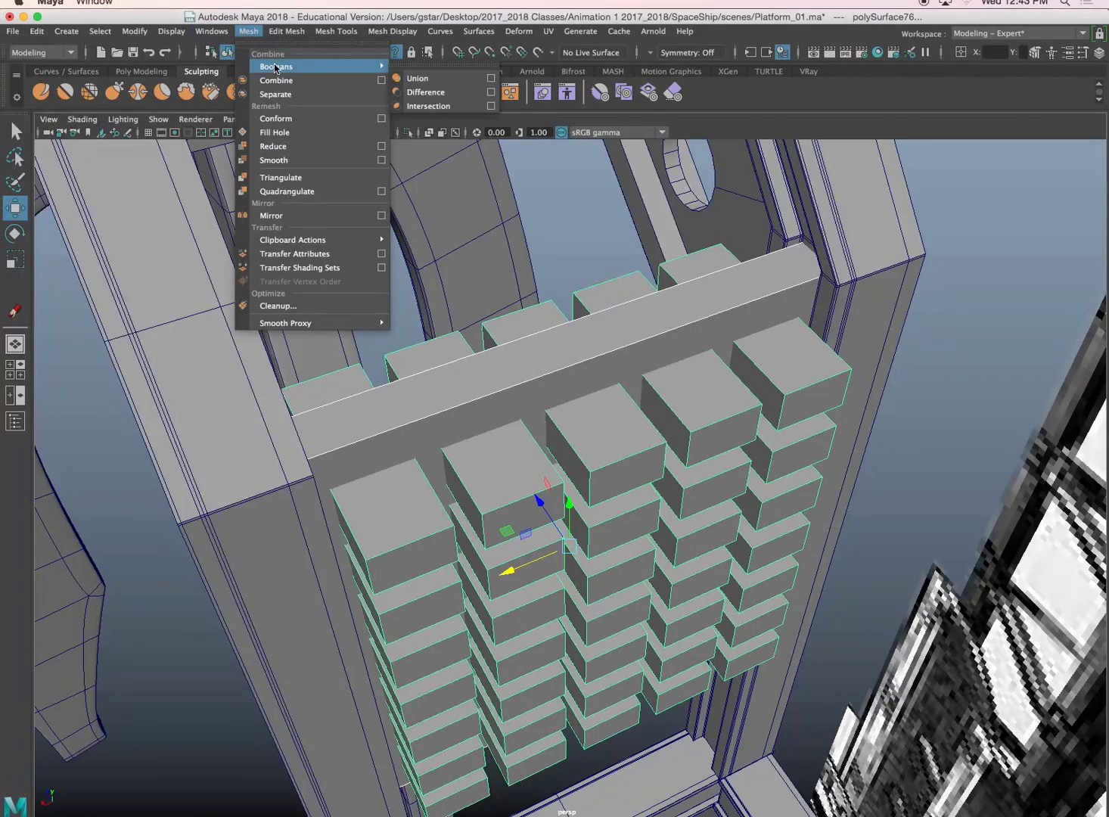
Subtract the grid of boxes from the flat tower panel with a Boolean Difference, and return to object selection
left_click(445, 96)
left_click_drag(533, 280, 700, 289, "alt")
left_click_drag(743, 285, 594, 342, "alt")
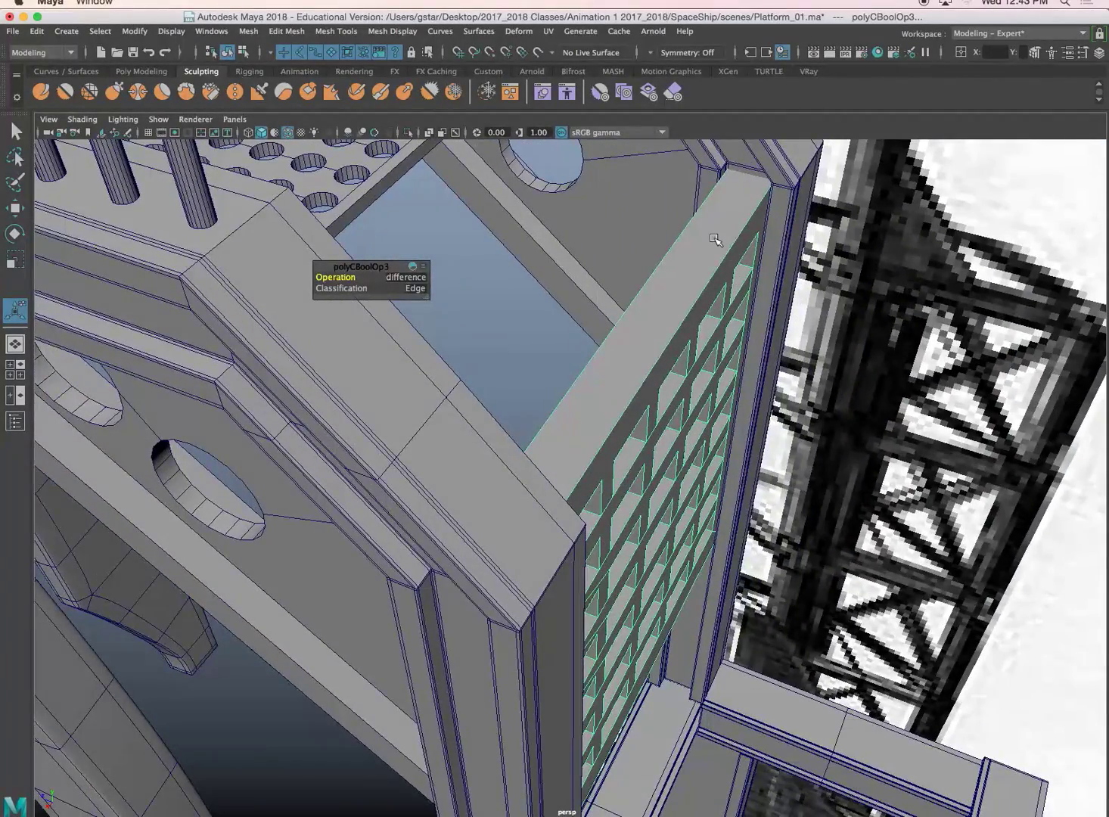
right_click_drag(748, 218, 749, 219)
key("q")
left_click(516, 295)
Select the perforated panel and isolate it in the perspective view
left_click_drag(516, 294, 542, 372, "alt")
left_click(615, 381)
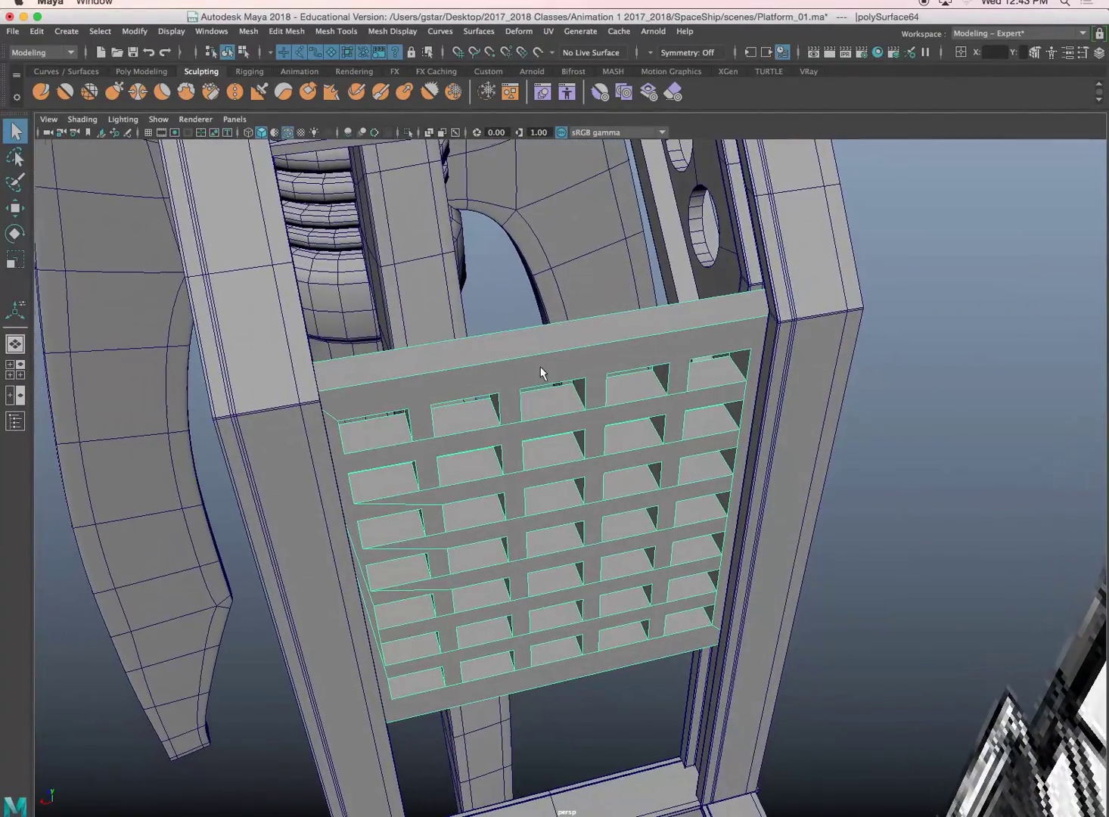
left_click_drag(443, 362, 478, 351, "alt")
key("ctrl+1")
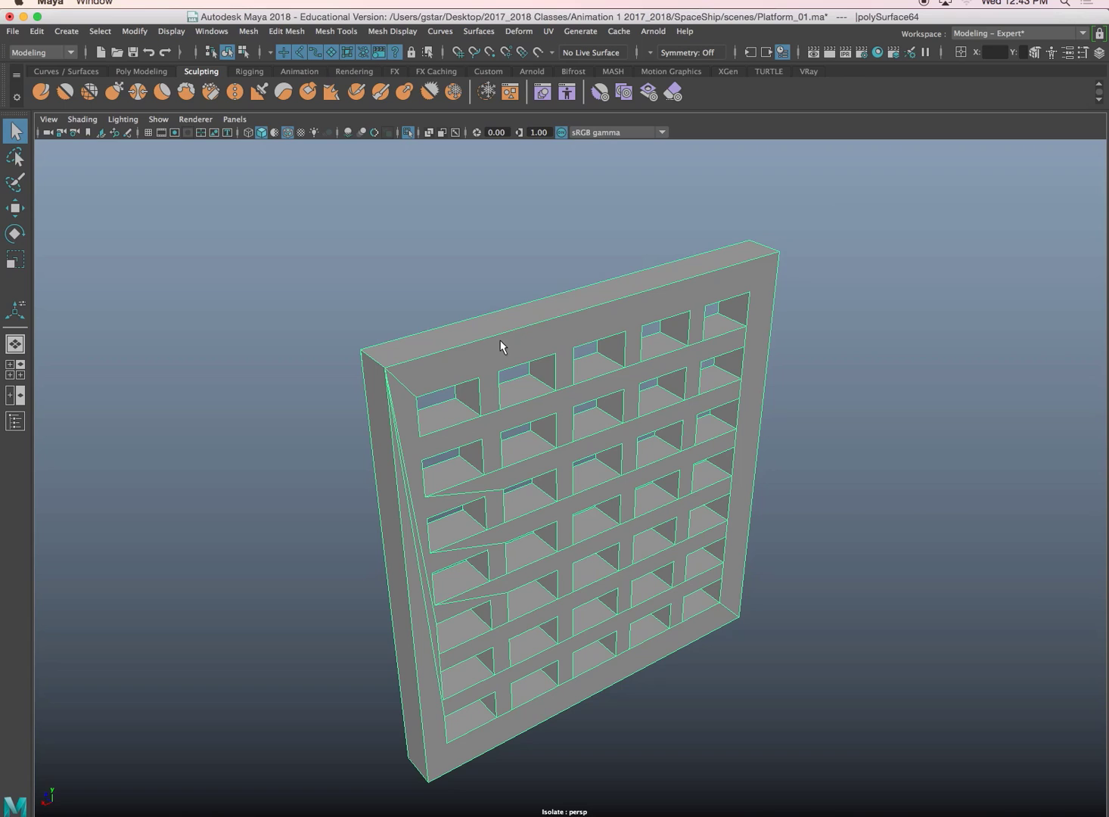
Select the outer perimeter edges on the front and back faces of the perforated panel
right_click_drag(500, 347, 500, 309)
left_click(493, 333)
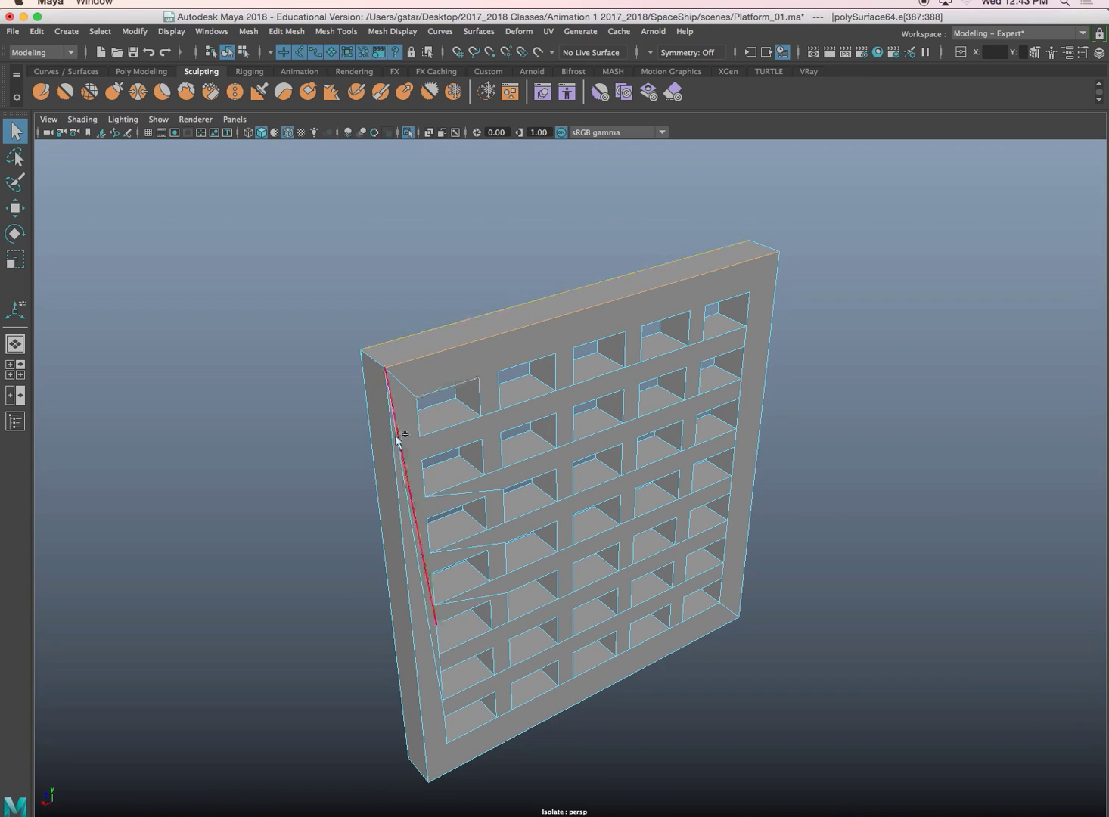
left_click(562, 716)
left_click_drag(563, 717, 594, 584, "alt")
left_click_drag(658, 517, 749, 545, "alt")
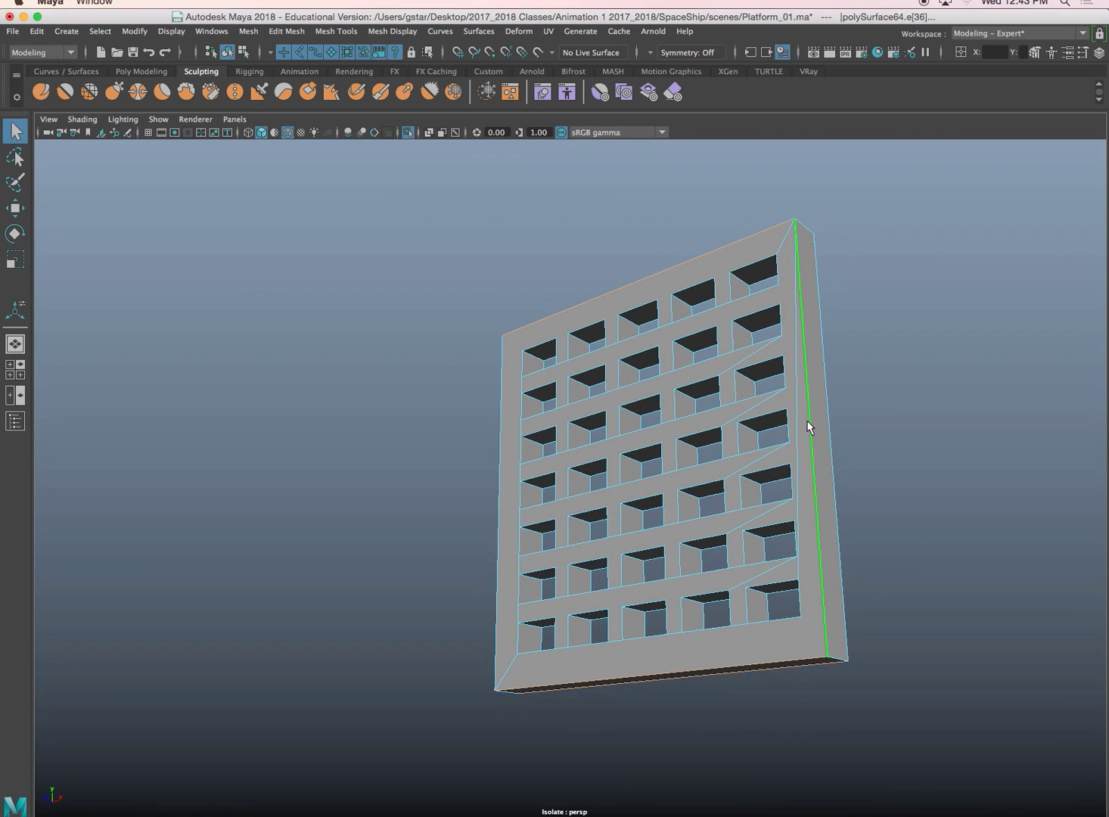
left_click(501, 478, "shift")
left_click(831, 448, "shift")
left_click_drag(617, 456, 810, 476, "alt")
left_click_drag(535, 424, 587, 423, "alt")
Bevel the selected perimeter edges with a fraction of 0.3 and 3 segments, and deselect the panel
left_click(271, 32)
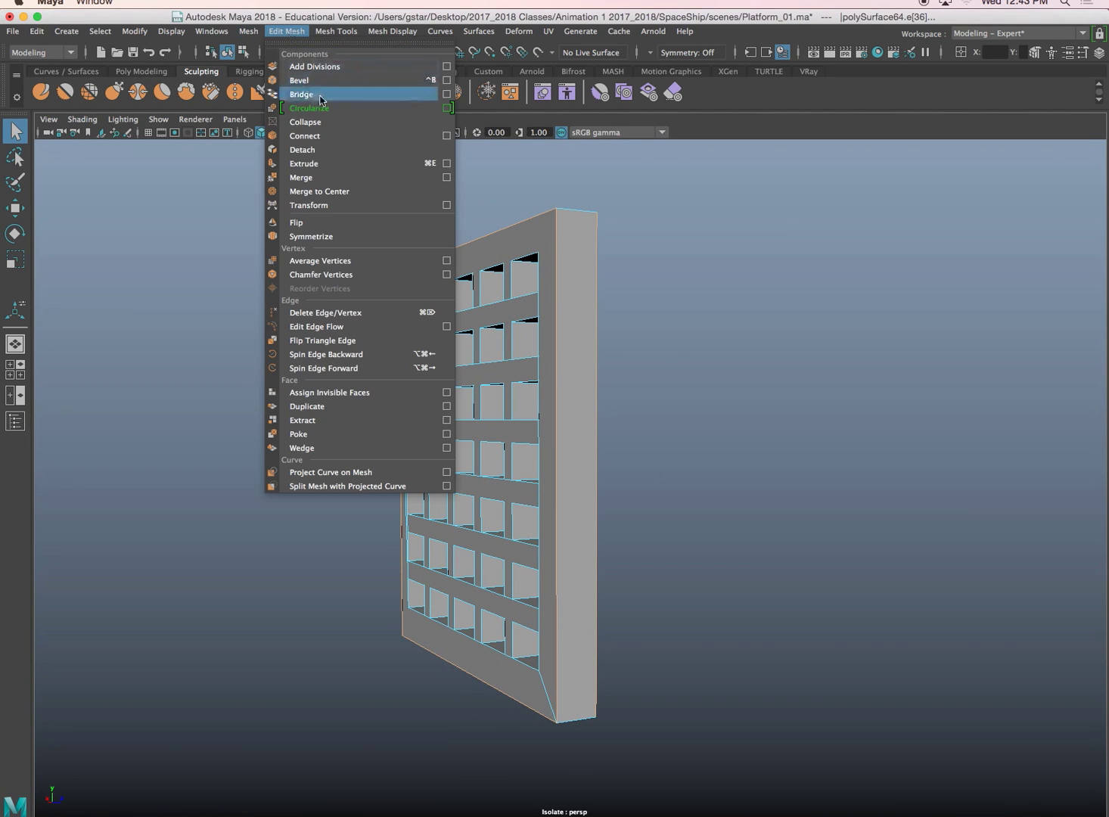
left_click(323, 80)
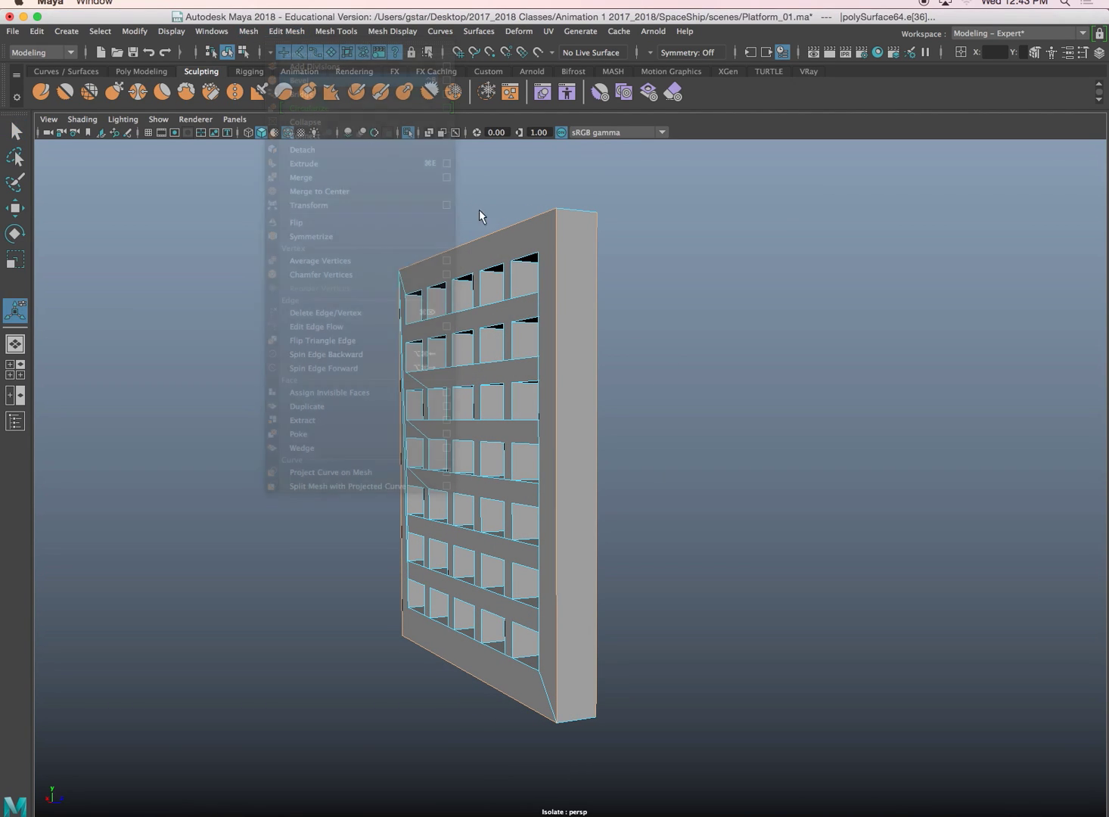
left_click_drag(479, 210, 699, 309, "alt")
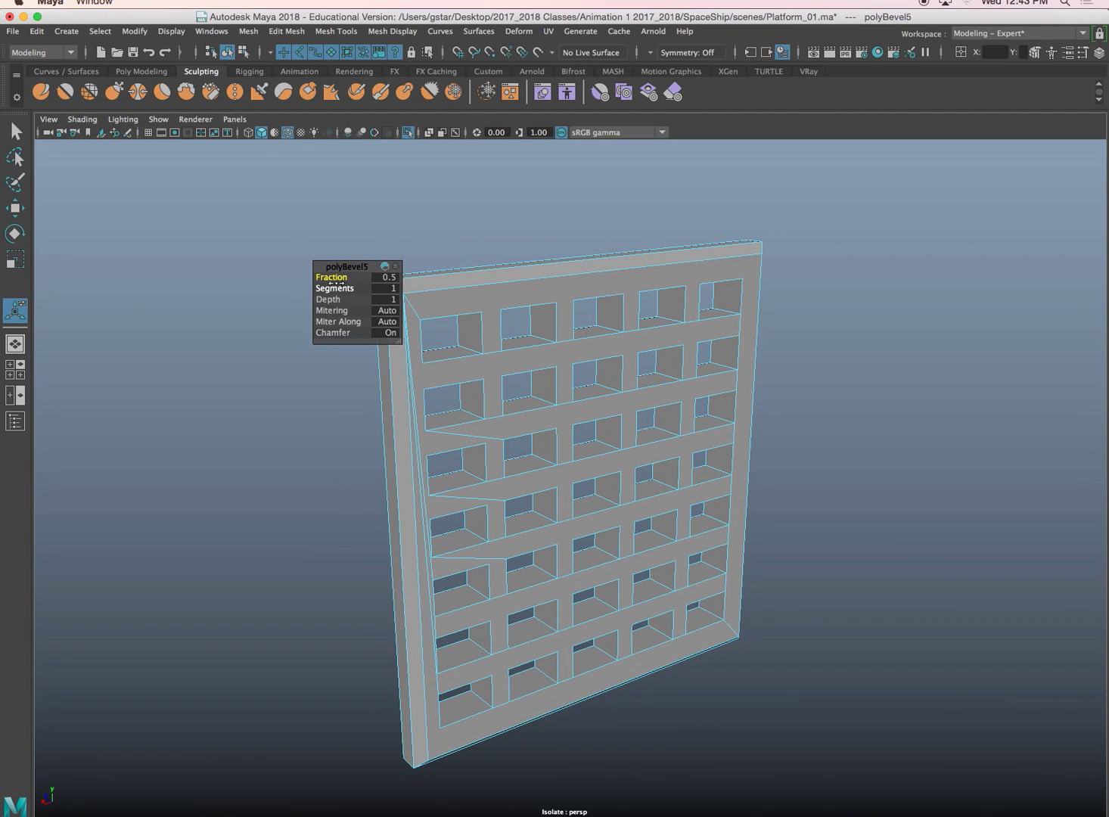
left_click_drag(330, 289, 335, 282)
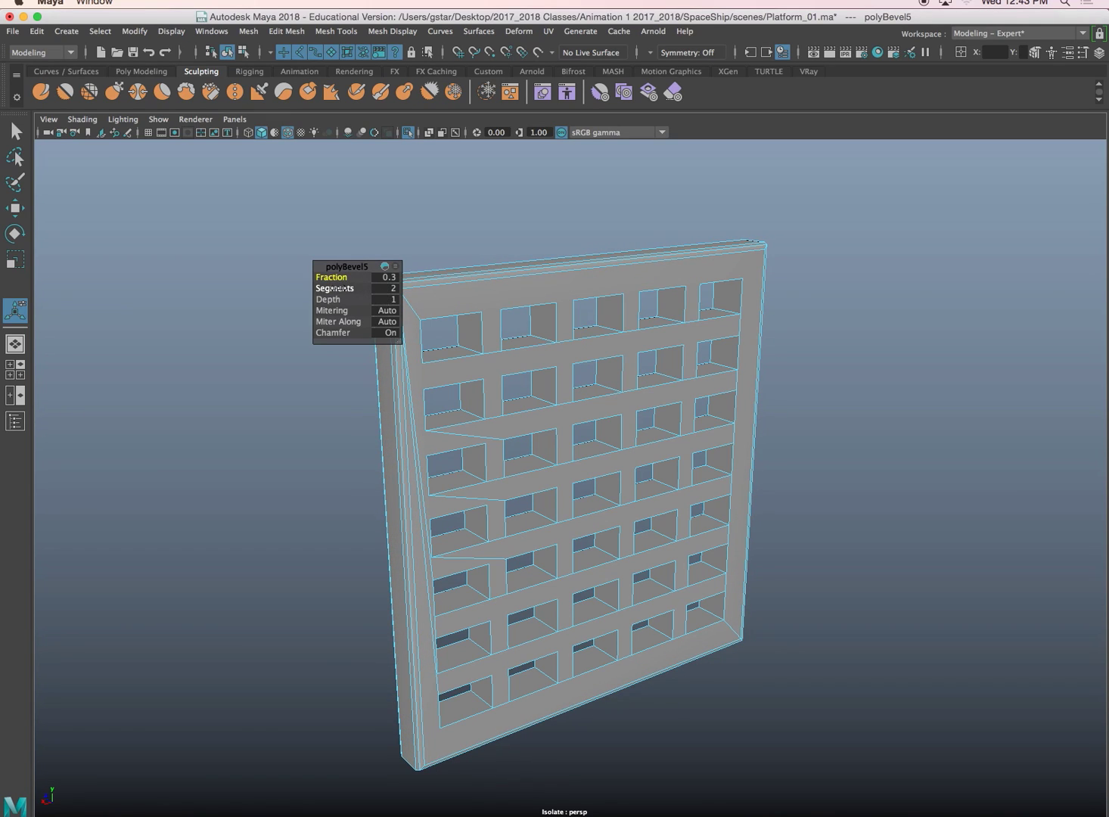
left_click_drag(346, 288, 341, 289)
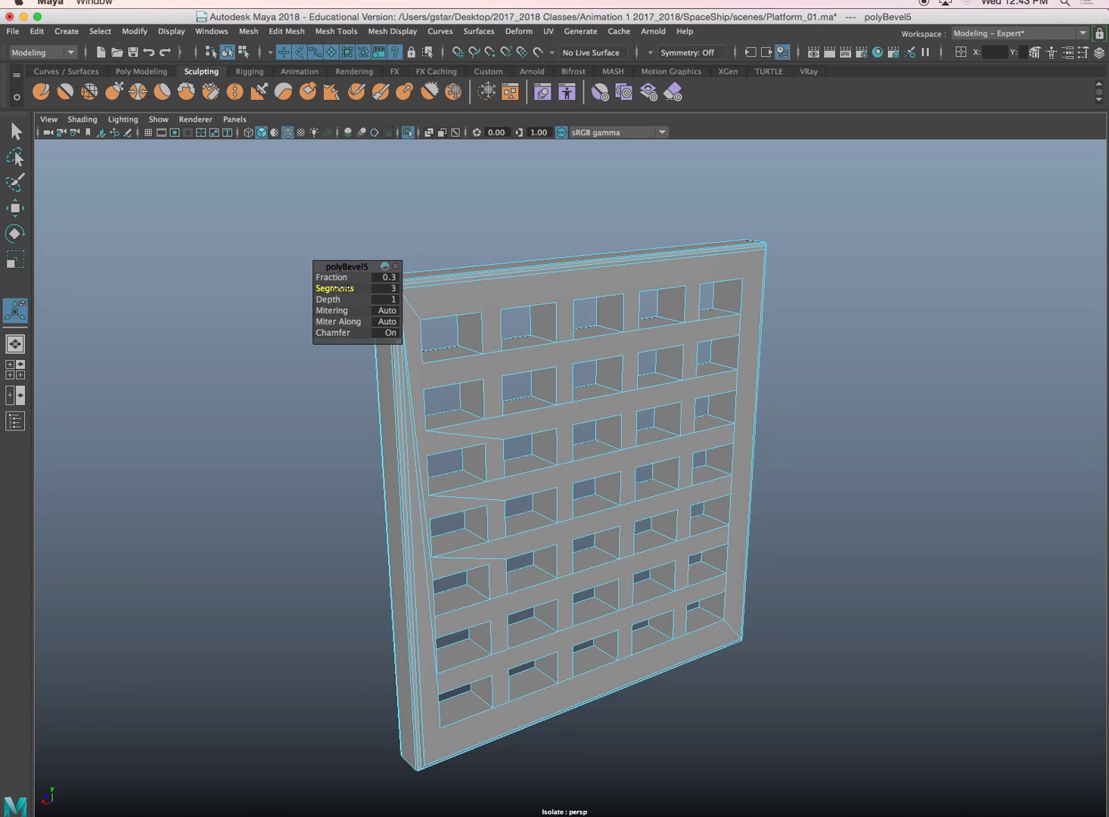
left_click_drag(561, 248, 437, 255, "alt")
right_click_drag(520, 286, 560, 267)
left_click(331, 163)
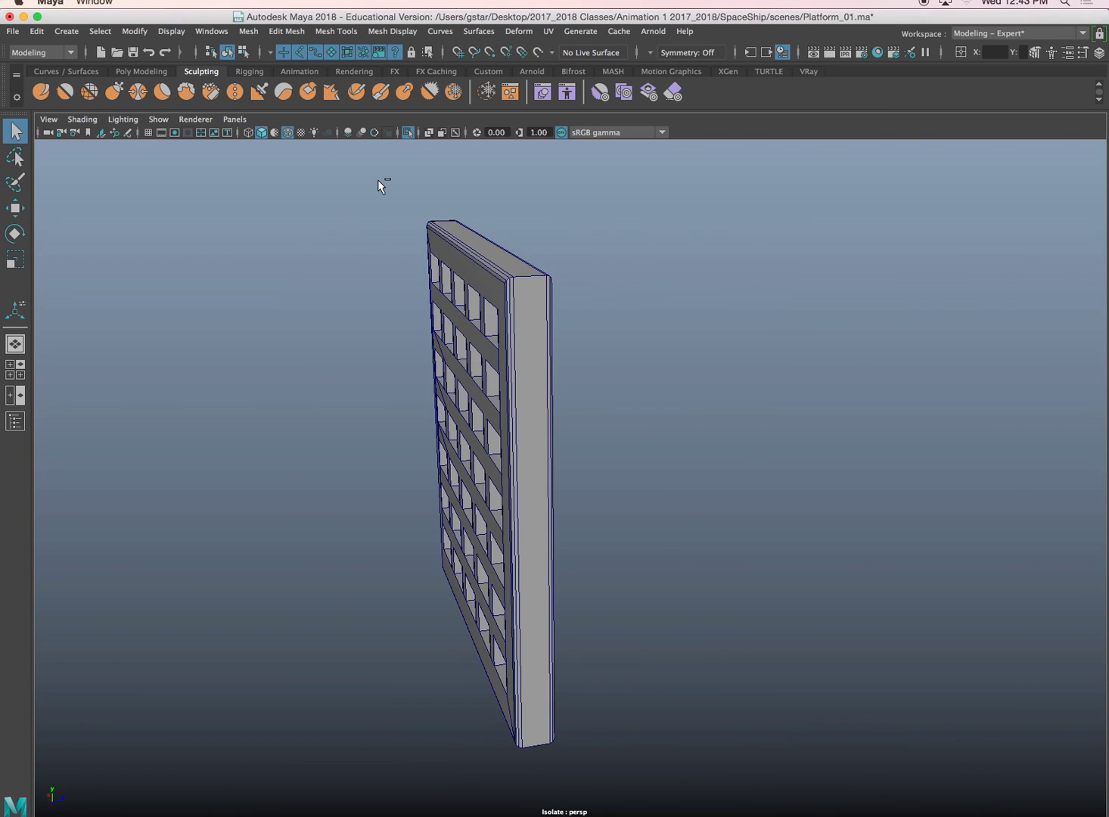
Show the full scene again and frame the junction of the tower post and lower deck beam in the side view
key("ctrl+1")
left_click_drag(480, 264, 687, 501, "alt")
middle_click_drag(687, 501, 636, 415, "alt")
left_click_drag(669, 496, 591, 484, "alt")
middle_click_drag(602, 372, 535, 397, "alt")
left_click_drag(536, 397, 641, 424, "alt")
scroll(641, 425, "up", 5)
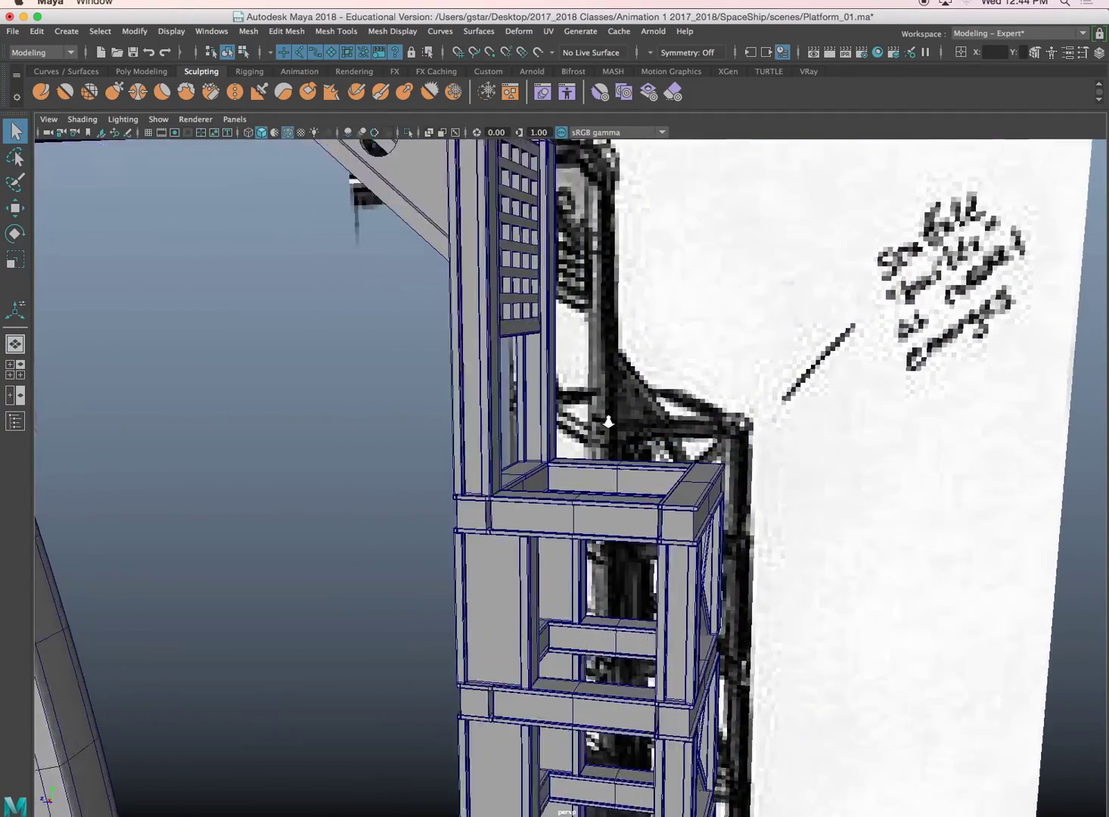
scroll(649, 405, "up", 2)
key("space")
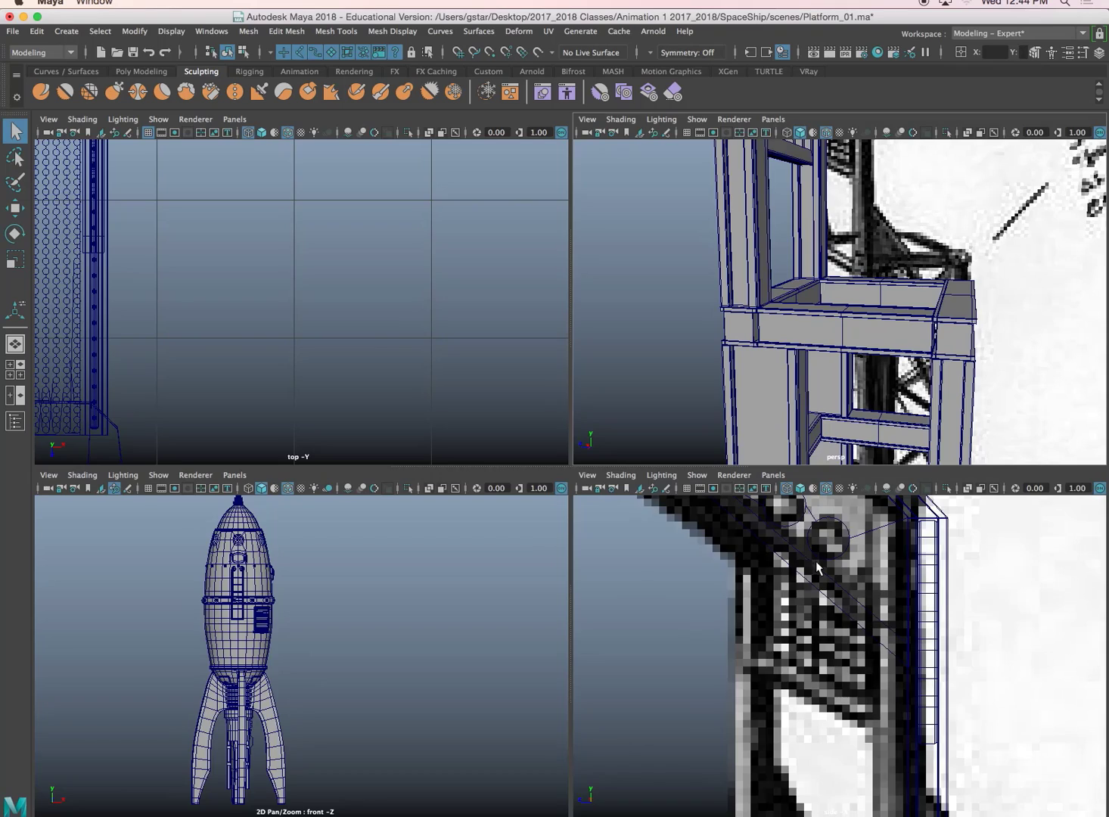
key("space")
middle_click_drag(775, 617, 588, 441, "alt")
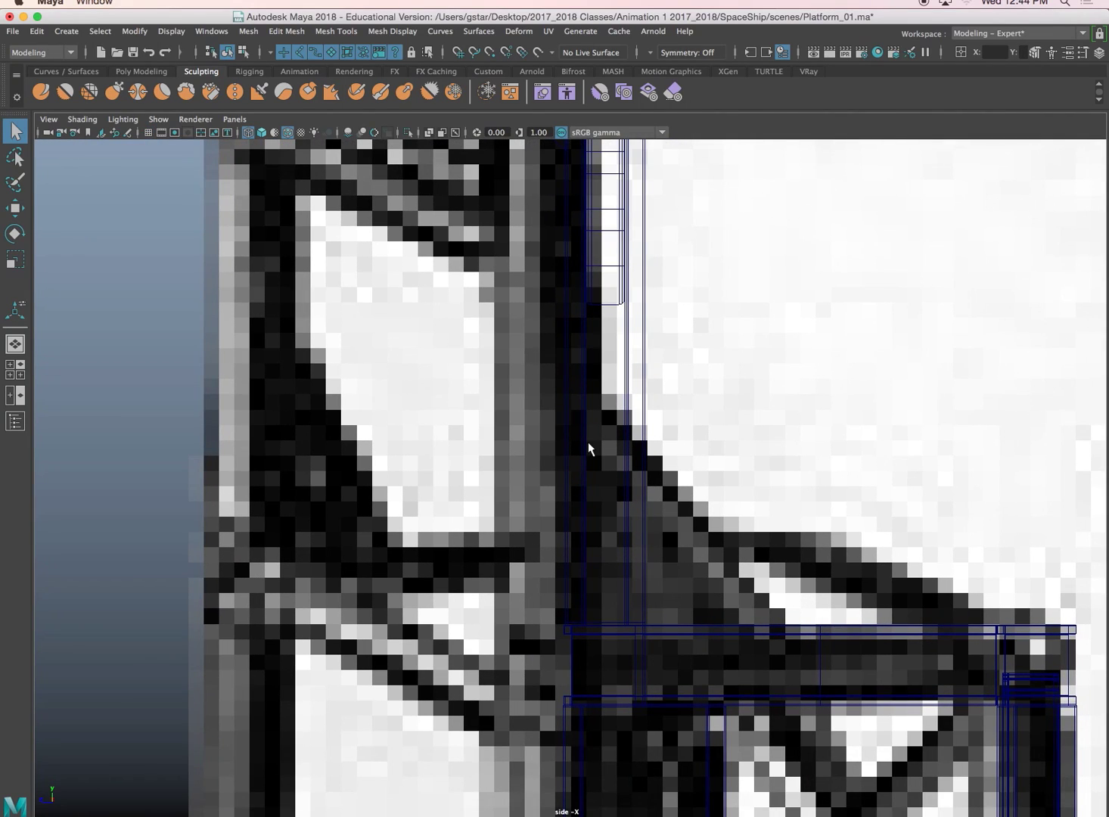
Sketch a triangular gusset between the tower post and the deck beam with the Grease Pencil
left_click(127, 132)
left_click(404, 532)
mouse_move(605, 503)
left_mouse_down()
mouse_move(639, 463)
mouse_move(712, 248)
left_mouse_up()
mouse_move(594, 465)
left_mouse_down()
mouse_move(634, 535)
mouse_move(722, 634)
left_mouse_up()
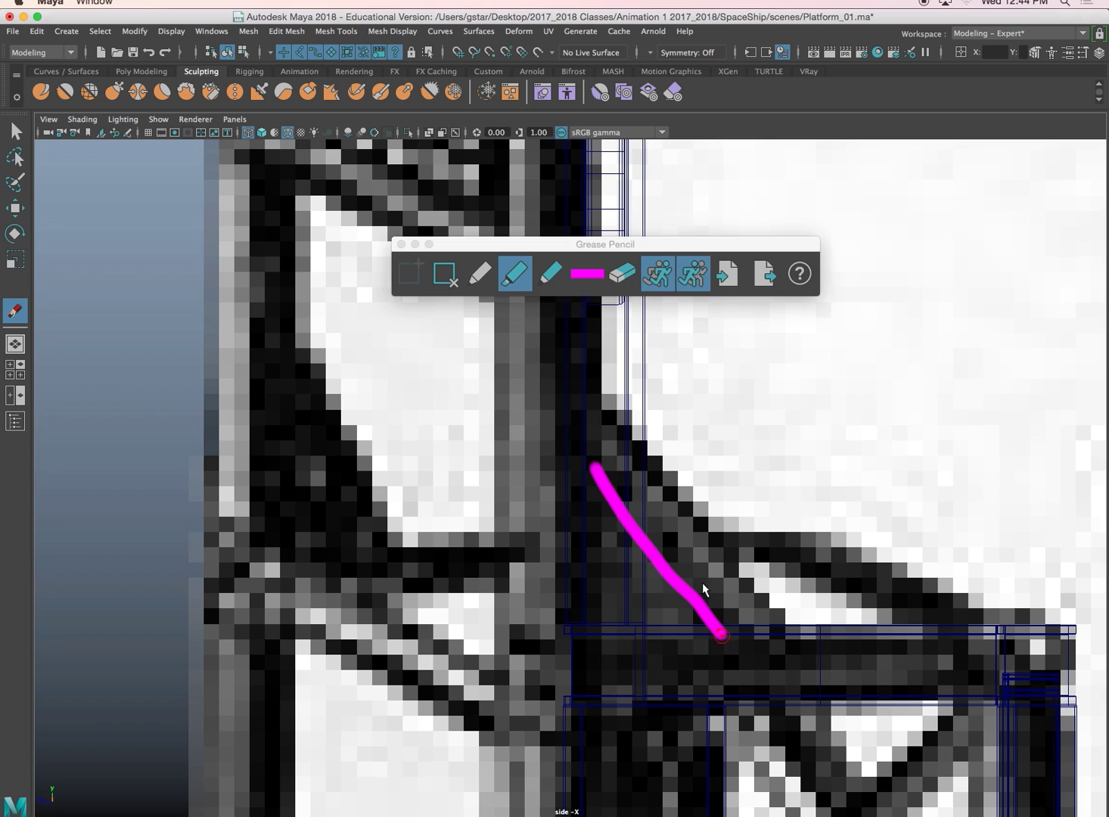
mouse_move(600, 415)
left_mouse_down()
mouse_move(737, 603)
mouse_move(584, 629)
mouse_move(579, 526)
left_mouse_up()
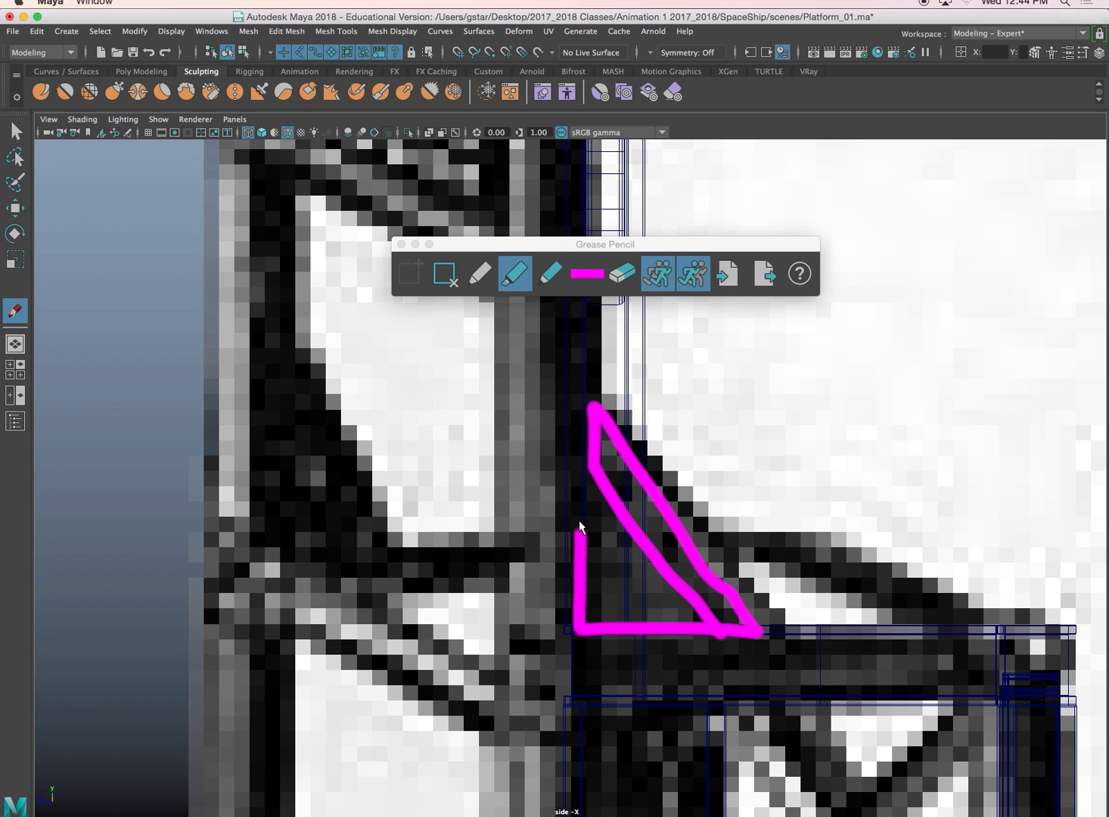
Delete the Grease Pencil sketch and close the Grease Pencil tools
left_click(454, 274)
key("w")
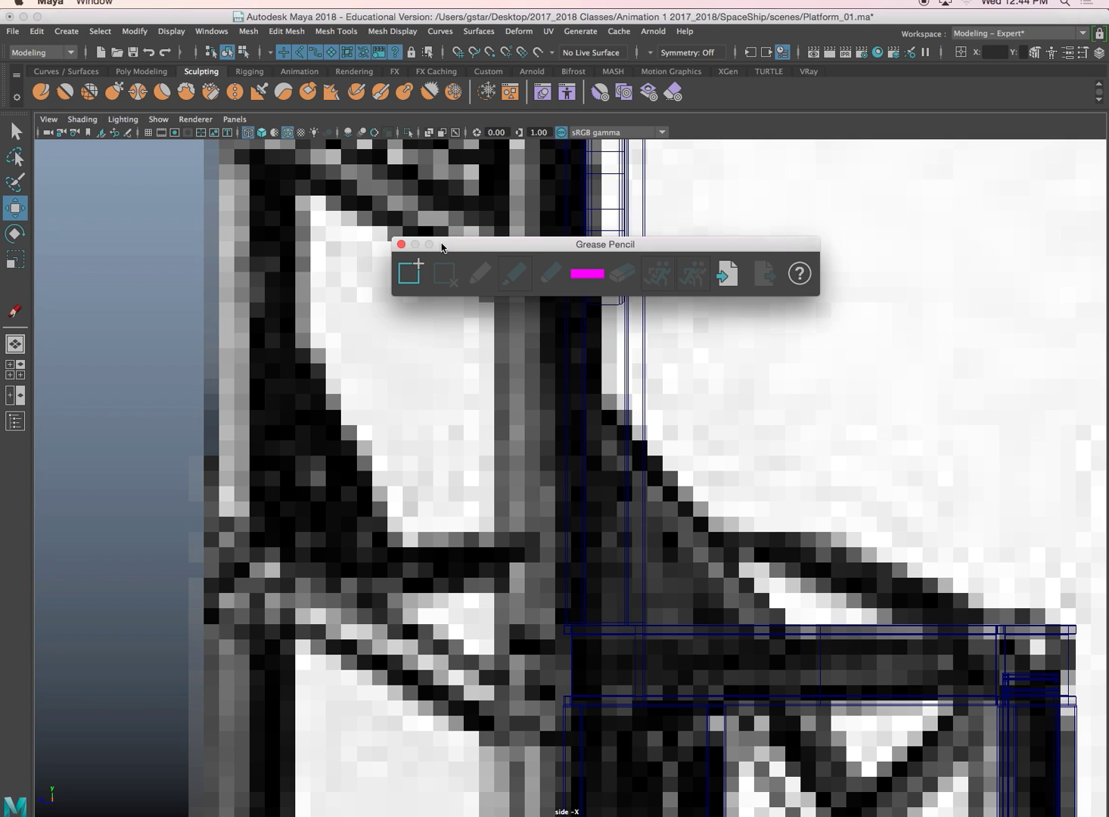
left_click(401, 244)
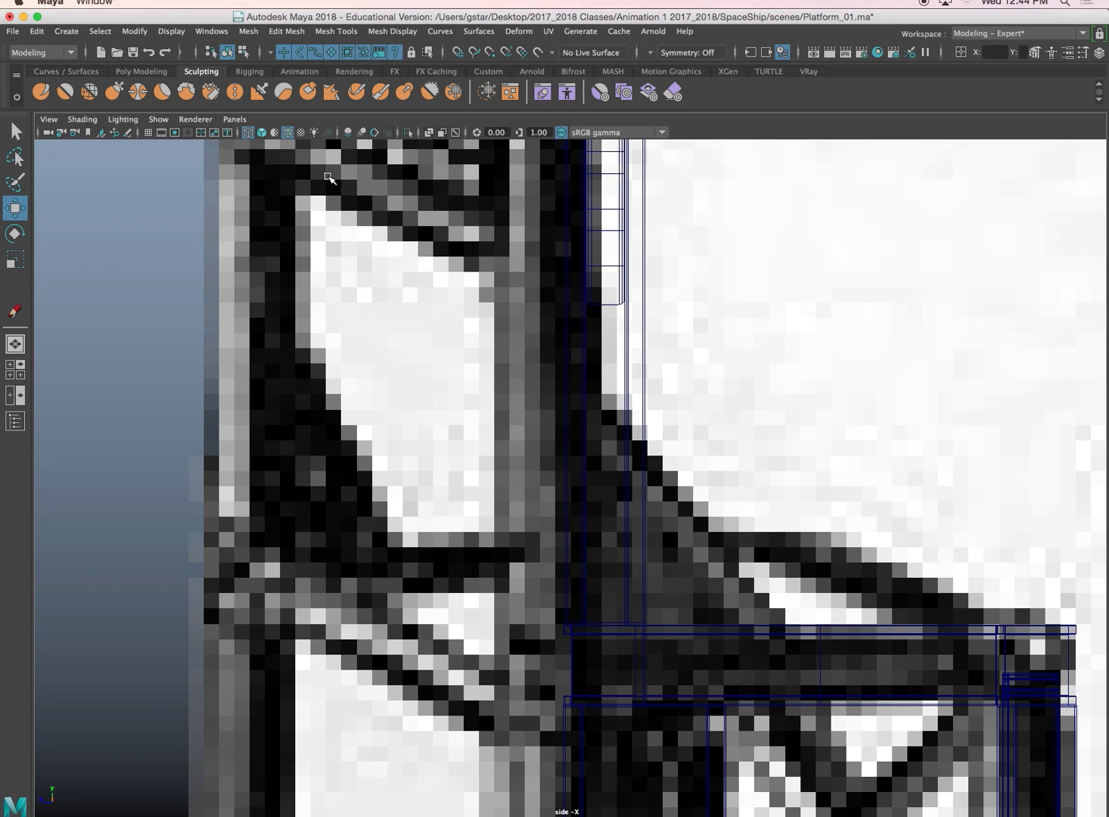
Draw a polygon plane in the side view covering the gusset area between the post and the deck beam
left_click(138, 72)
left_click(162, 91)
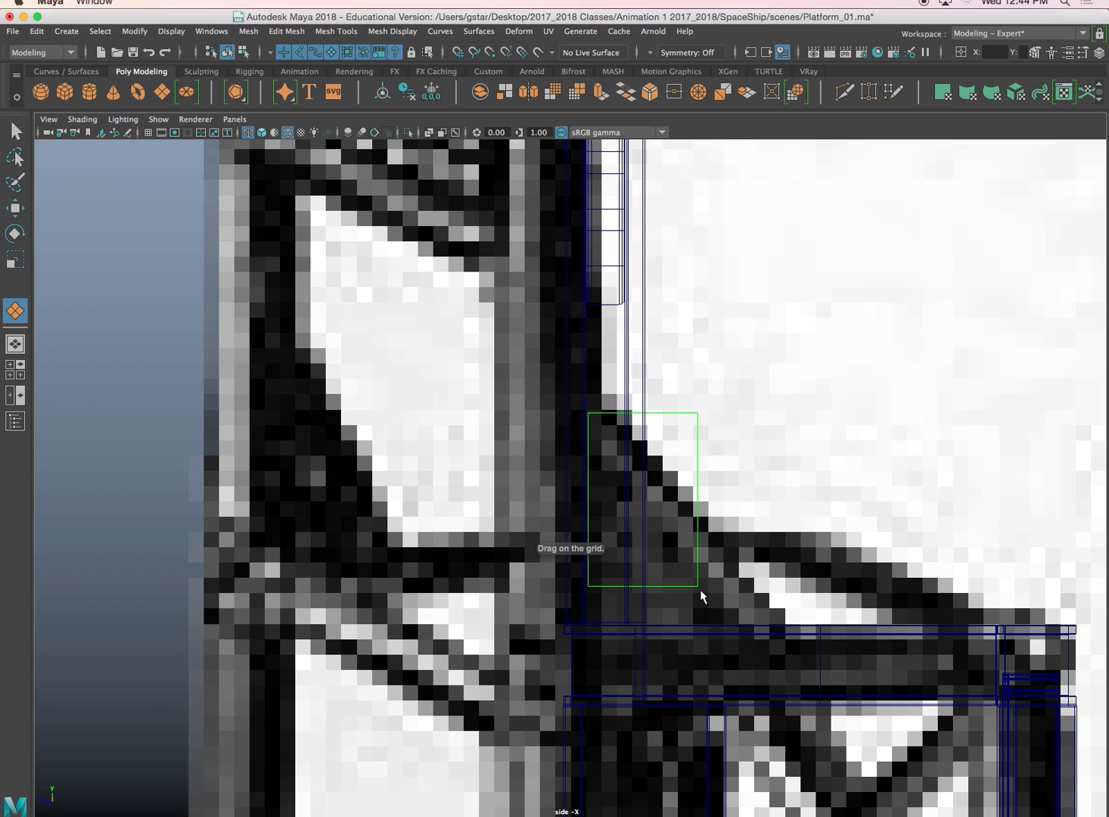
left_click_drag(700, 590, 786, 630)
key("w")
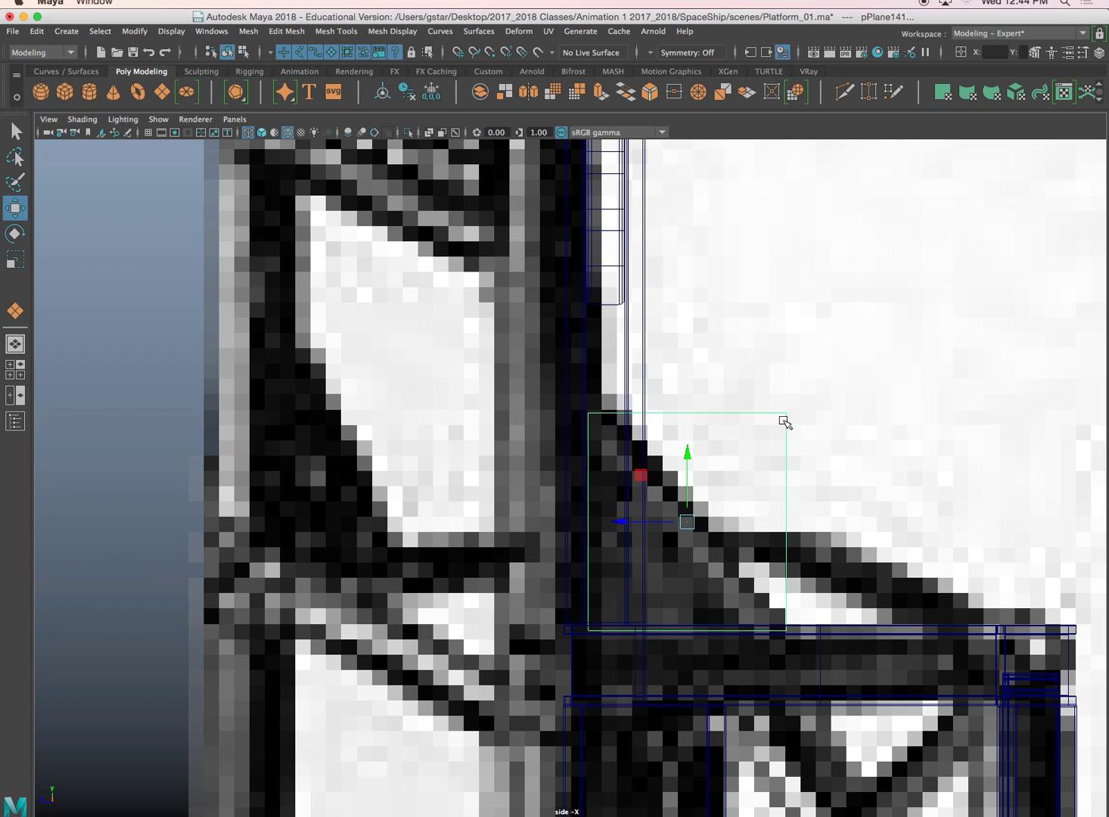
Delete the plane's upper vertex farthest from the post to turn it into a triangle
right_click_drag(786, 416, 749, 408)
left_click_drag(767, 402, 815, 457)
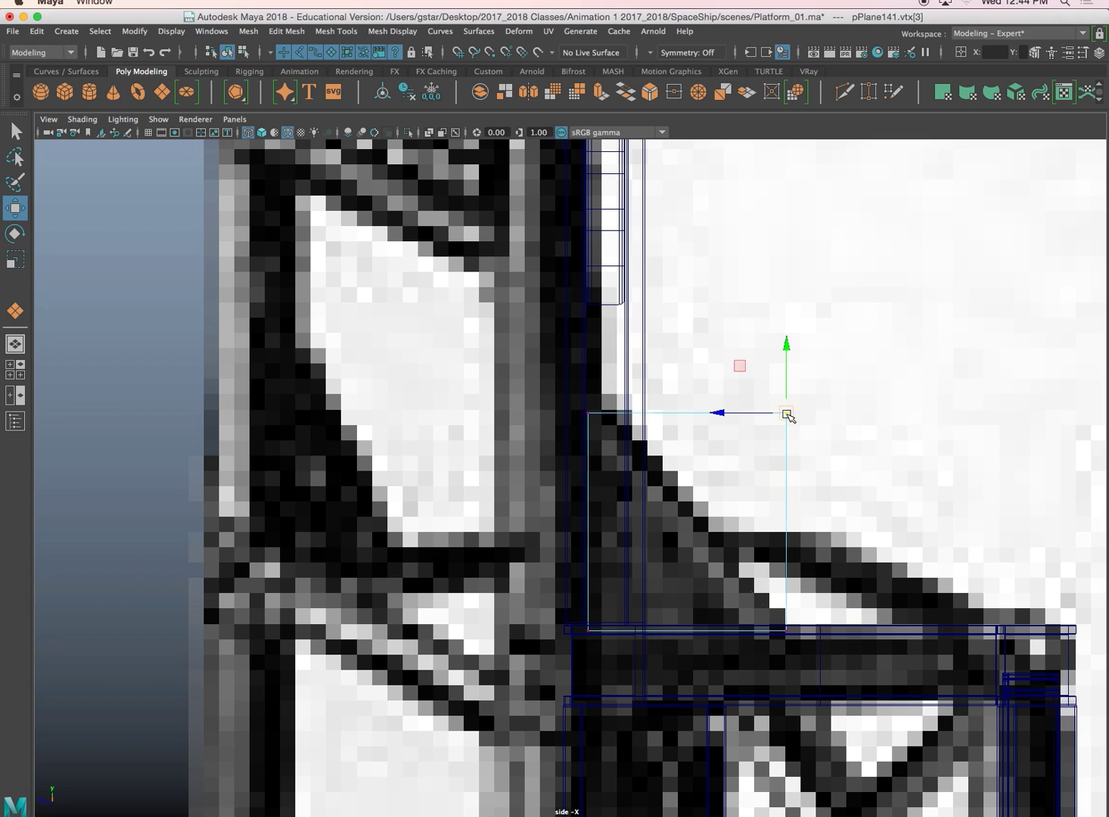
key("Delete")
Move the triangular plane so it stands on the side deck beam against the tower post
key("space")
key("space")
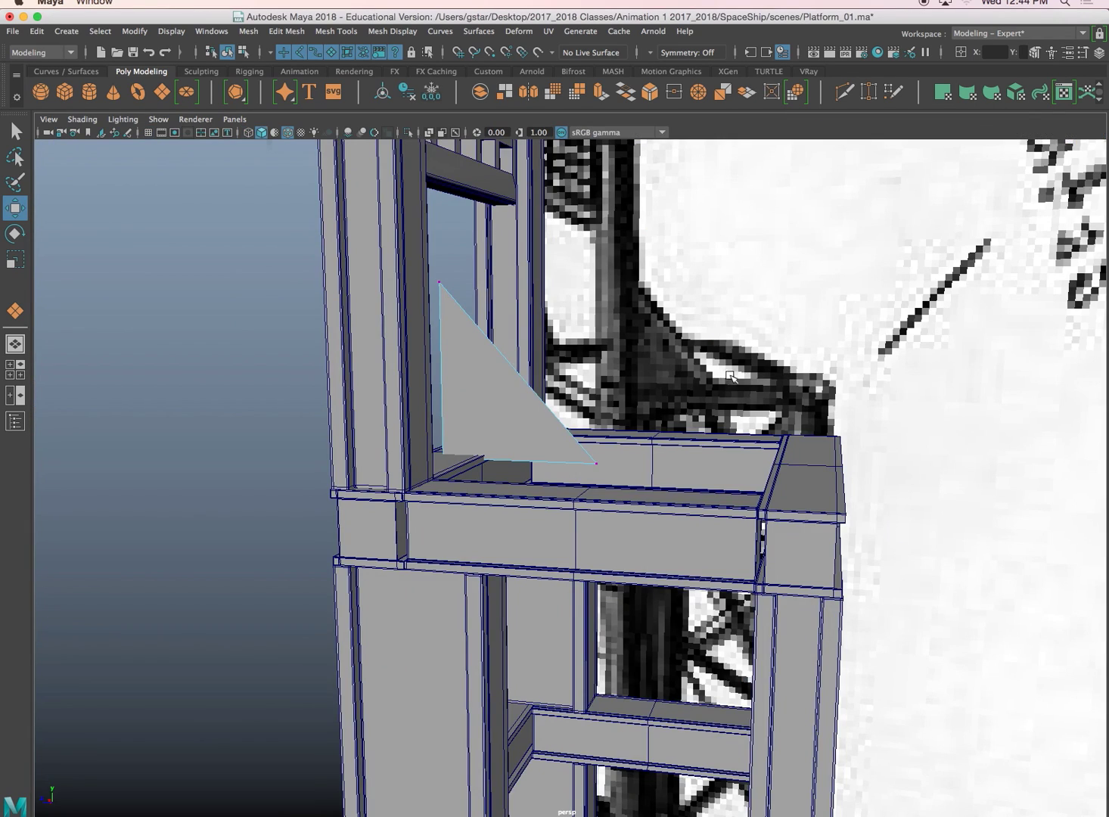
left_click_drag(808, 361, 720, 392, "alt")
left_click_drag(510, 384, 473, 373, "alt")
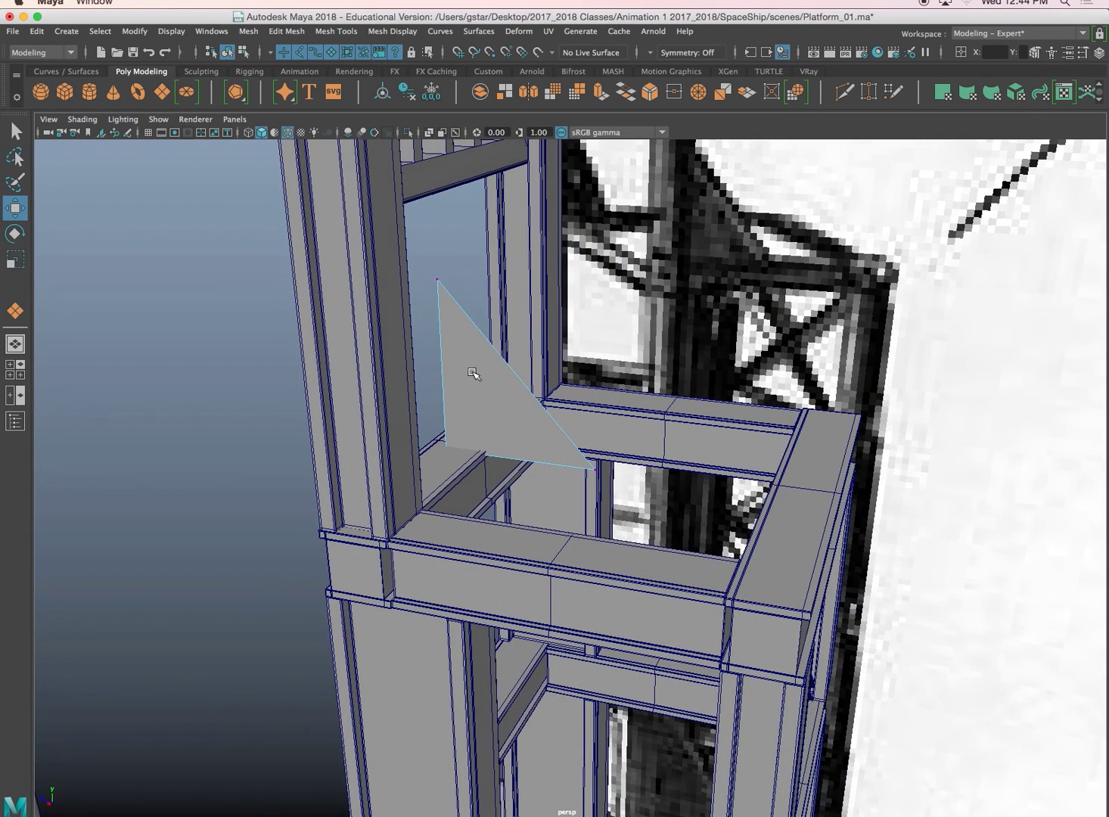
right_click_drag(507, 348, 539, 347)
left_click_drag(485, 393, 468, 494)
right_click_drag(467, 494, 473, 411, "alt")
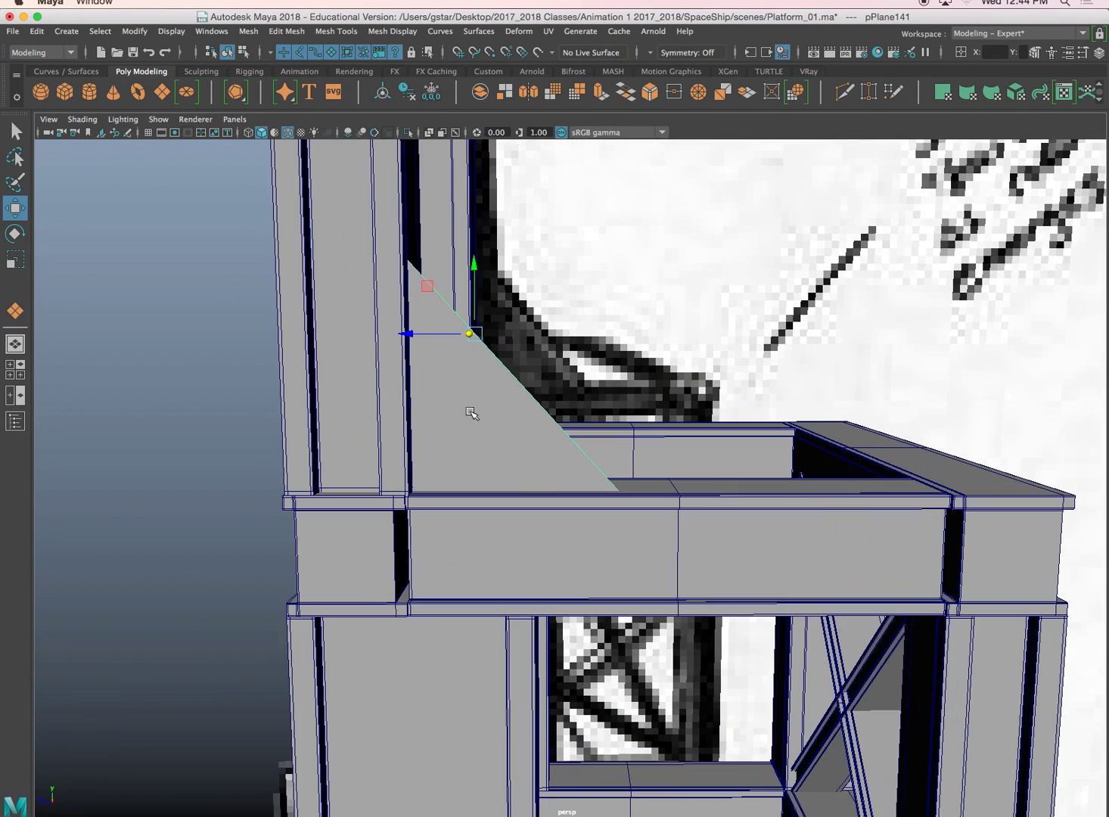
middle_click_drag(473, 411, 472, 475, "alt")
left_click_drag(407, 403, 504, 433)
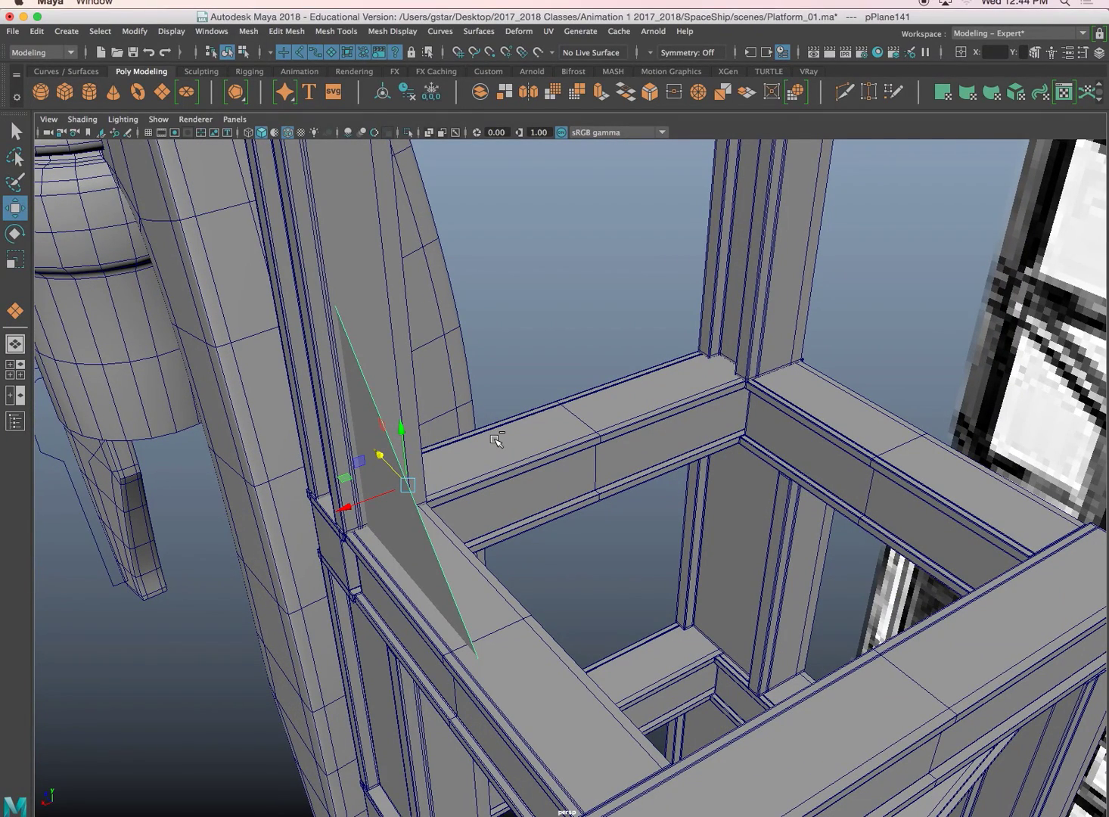
Extrude the triangular plane into a solid gusset with a Local Translate Z of -0.067
key("ctrl+e")
left_click_drag(365, 511, 398, 501)
right_click_drag(381, 384, 404, 377)
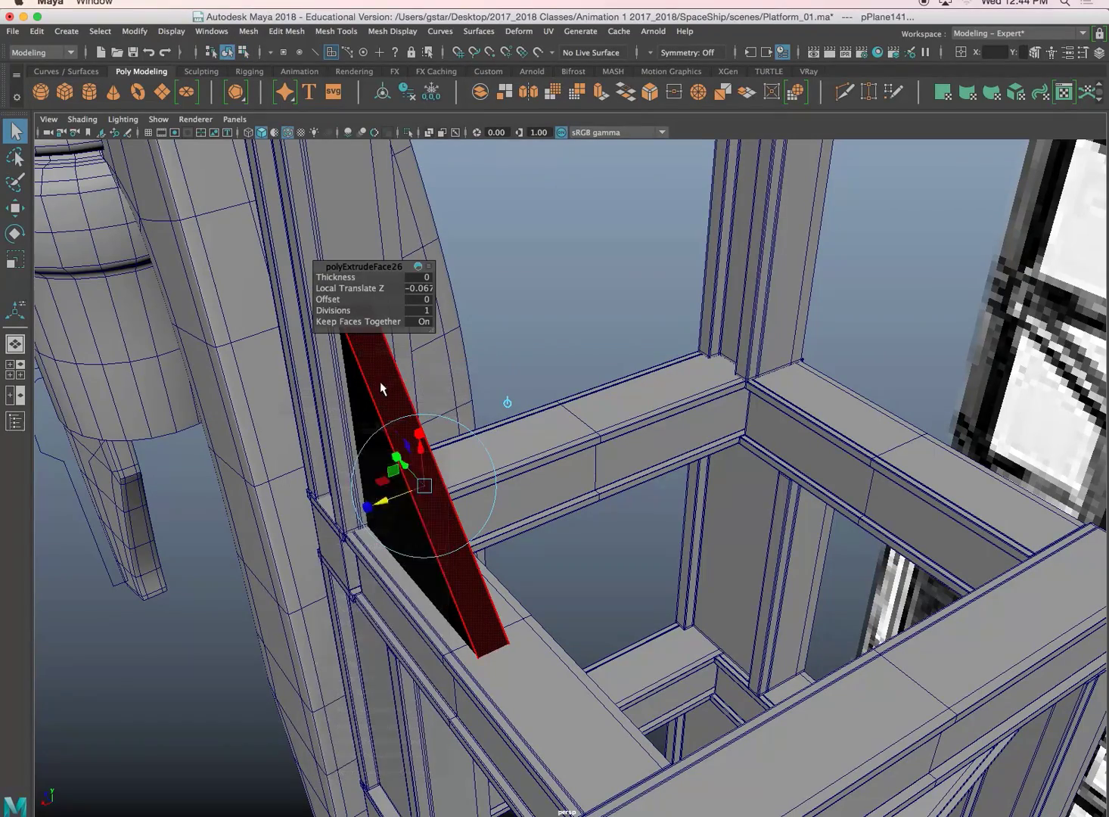
Shift the gusset sideways toward the middle of the beam and reverse its normals
mouse_move(381, 387)
left_mouse_down("alt")
mouse_move(396, 371)
mouse_move(372, 371)
mouse_move(378, 378)
left_mouse_up("alt")
key("w")
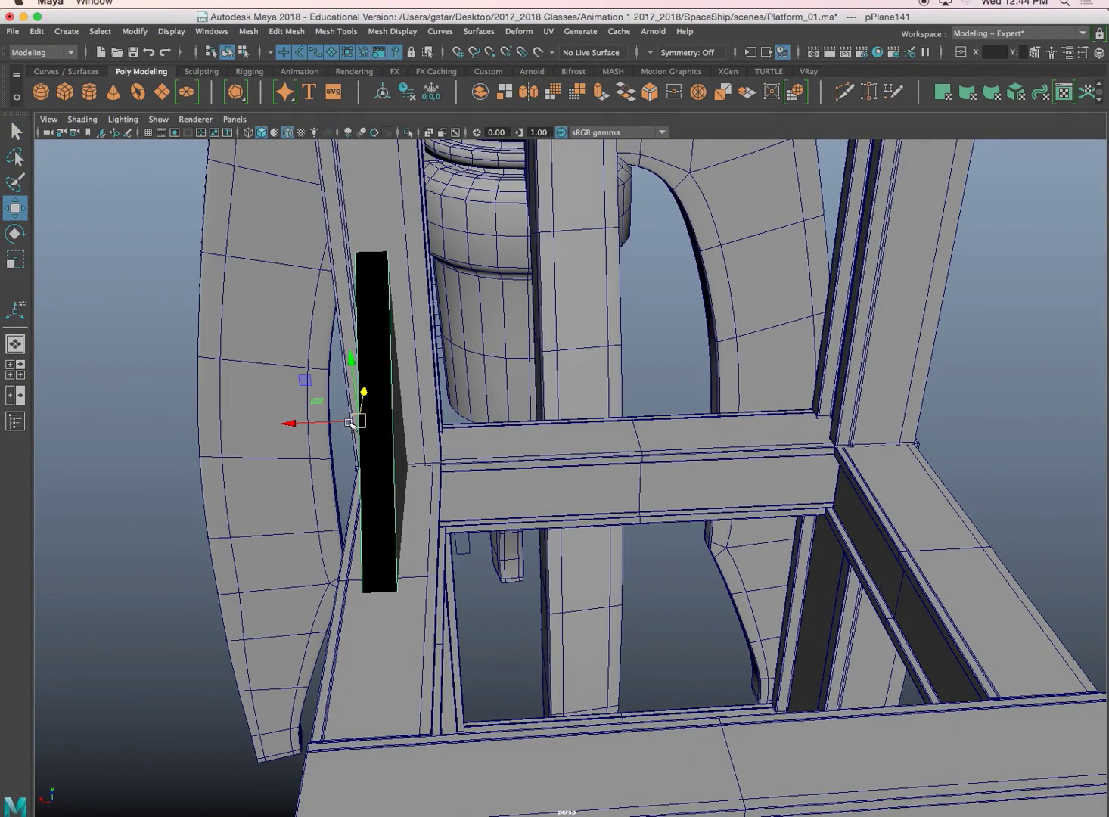
left_click_drag(352, 425, 366, 422)
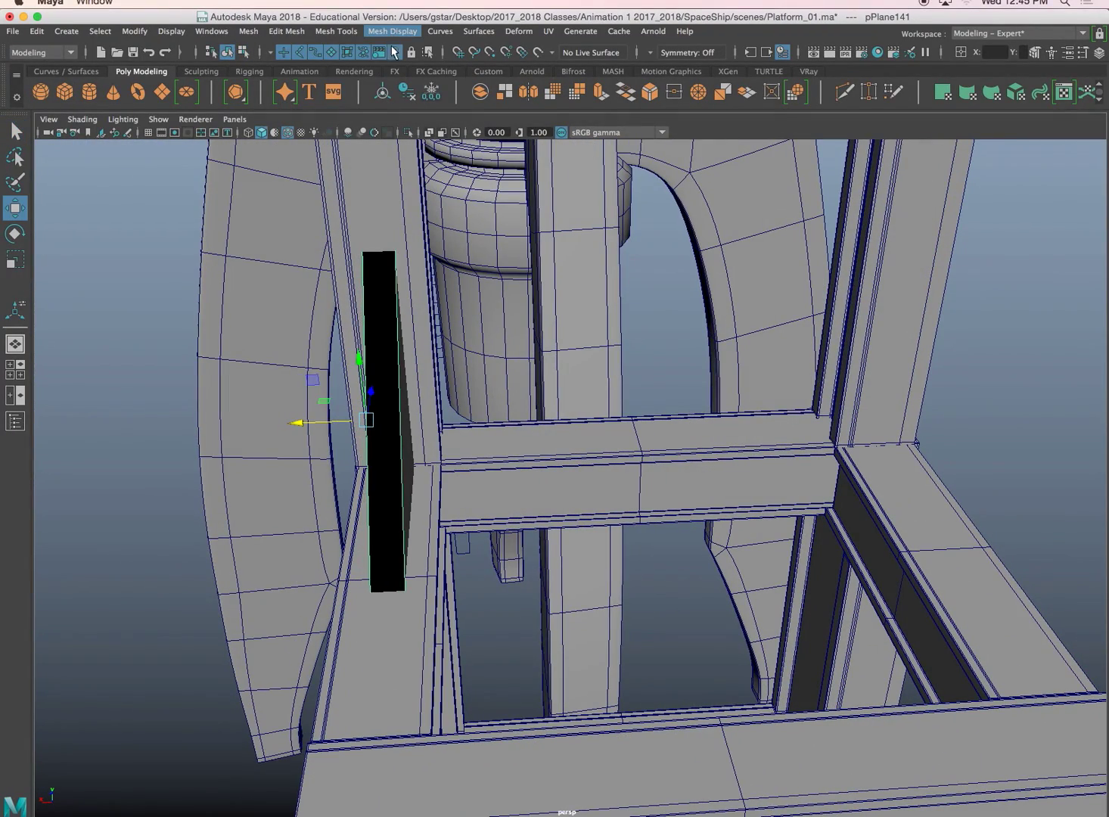
left_click(412, 94)
Extrude the gusset's sloped face wider into an overhanging lip, and extrude the lip outward with a Local Translate Z of 0.024
left_click_drag(396, 366, 467, 352, "alt")
right_click_drag(411, 332, 413, 366)
left_click(414, 339)
left_click_drag(401, 364, 454, 361, "alt")
key("ctrl+e")
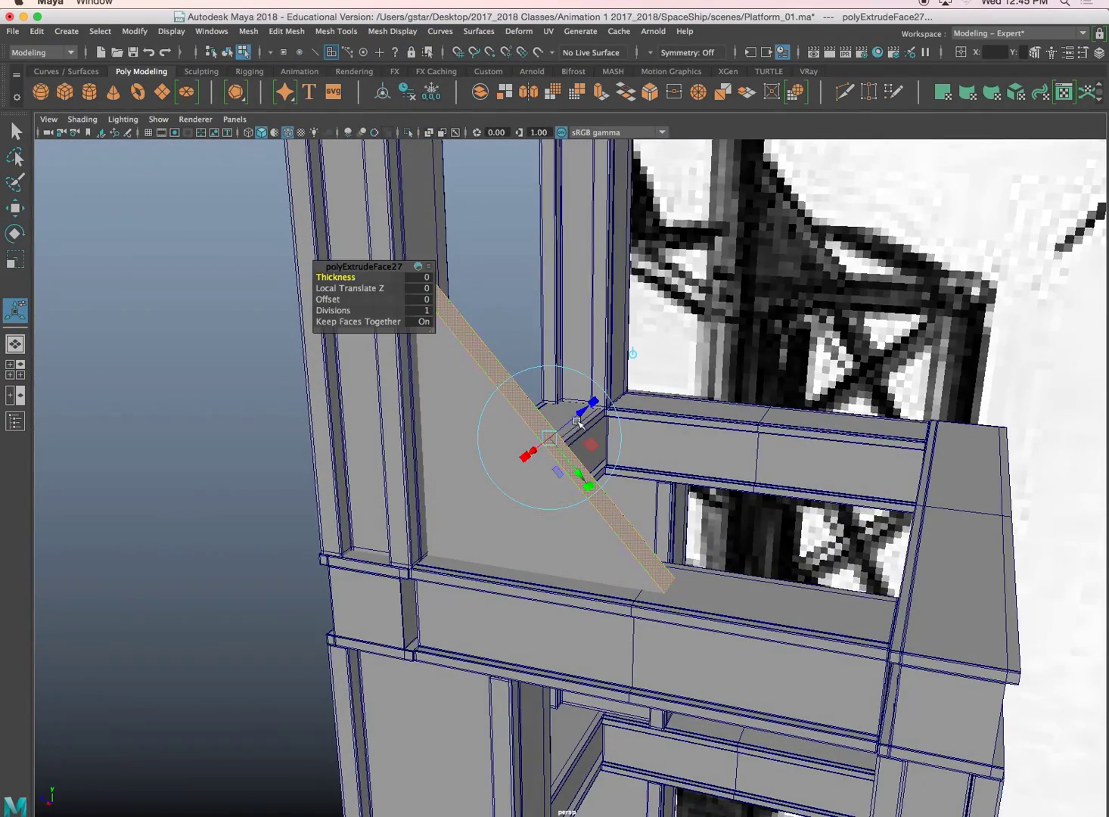
left_click_drag(578, 422, 580, 416, "alt")
left_click_drag(523, 457, 502, 477, "alt")
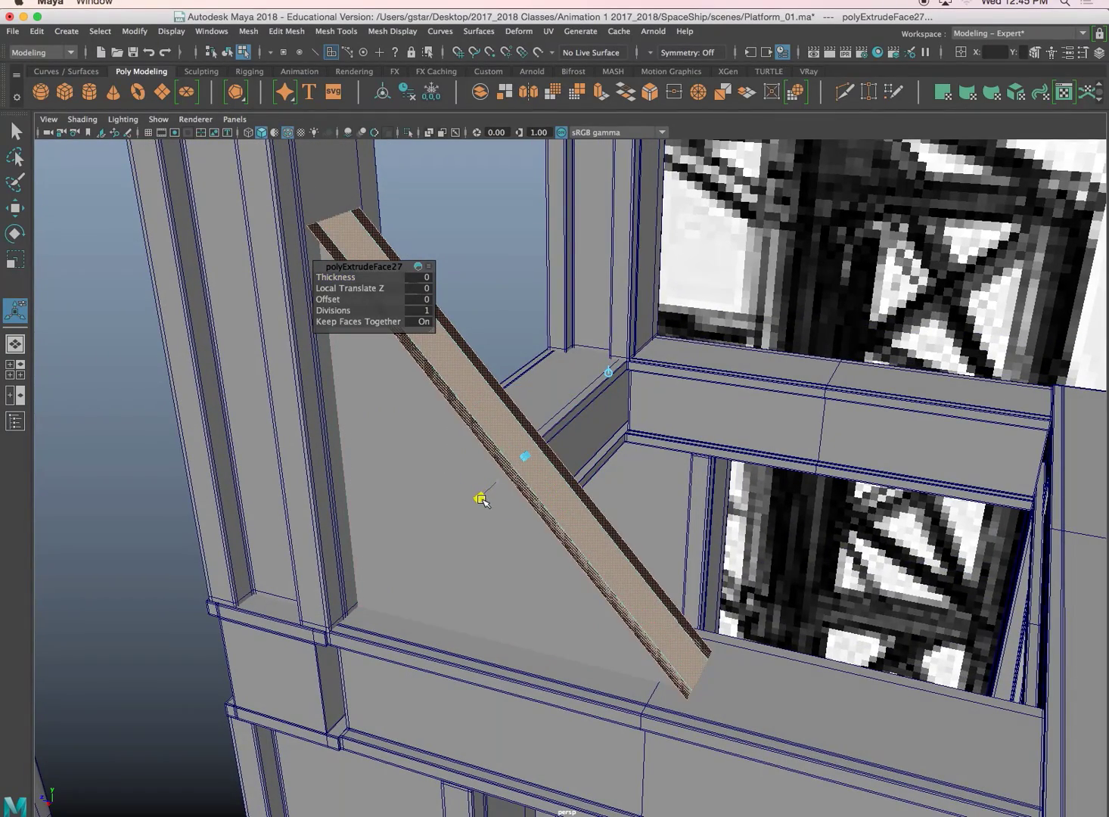
left_click_drag(487, 496, 551, 336, "alt")
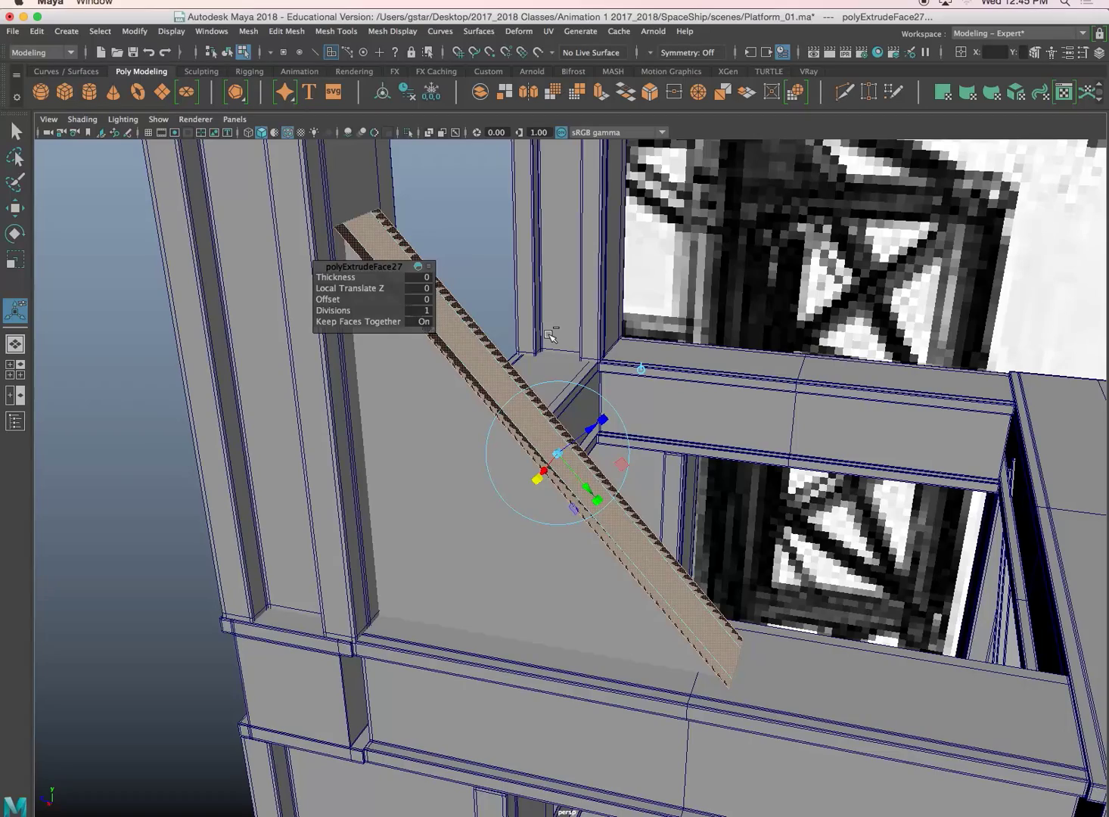
key("ctrl+e")
left_click_drag(586, 437, 621, 446)
Move the upper end edge of the sloped lip into the post and lower its bottom end edge onto the beam
middle_click_drag(506, 260, 537, 369, "alt")
scroll(537, 368, "up", 4)
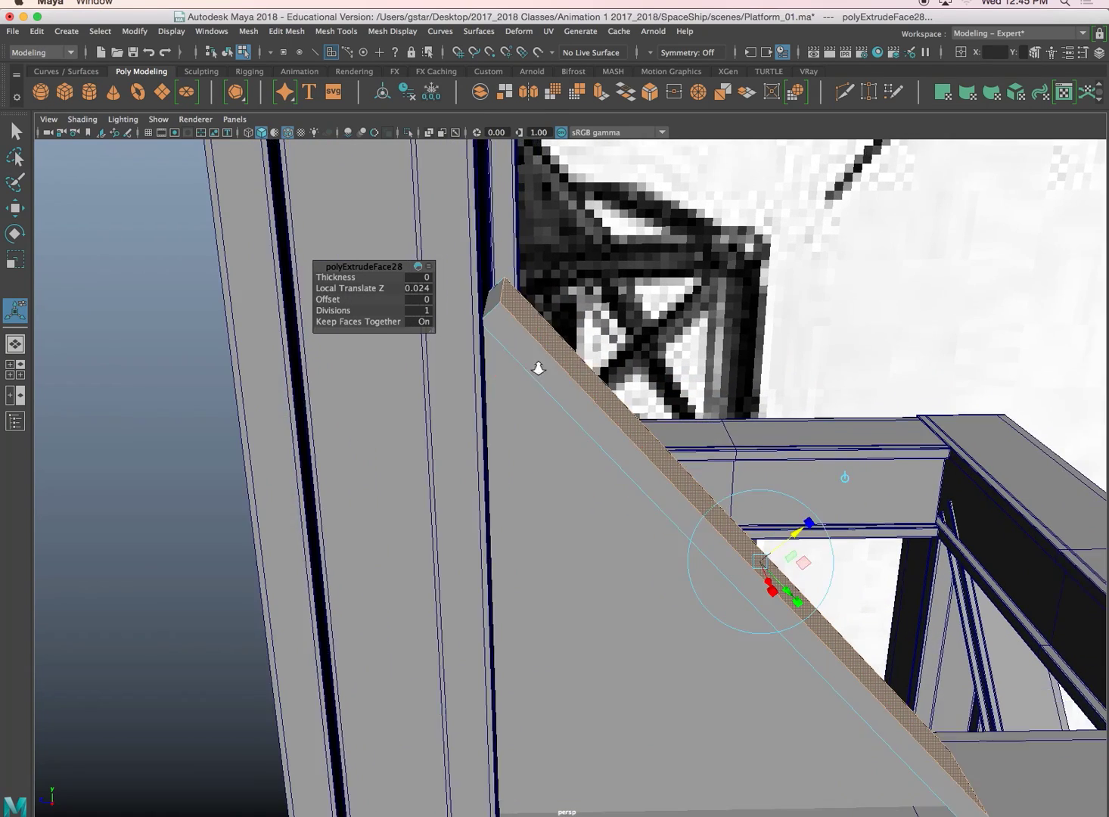
right_click_drag(514, 235, 515, 208)
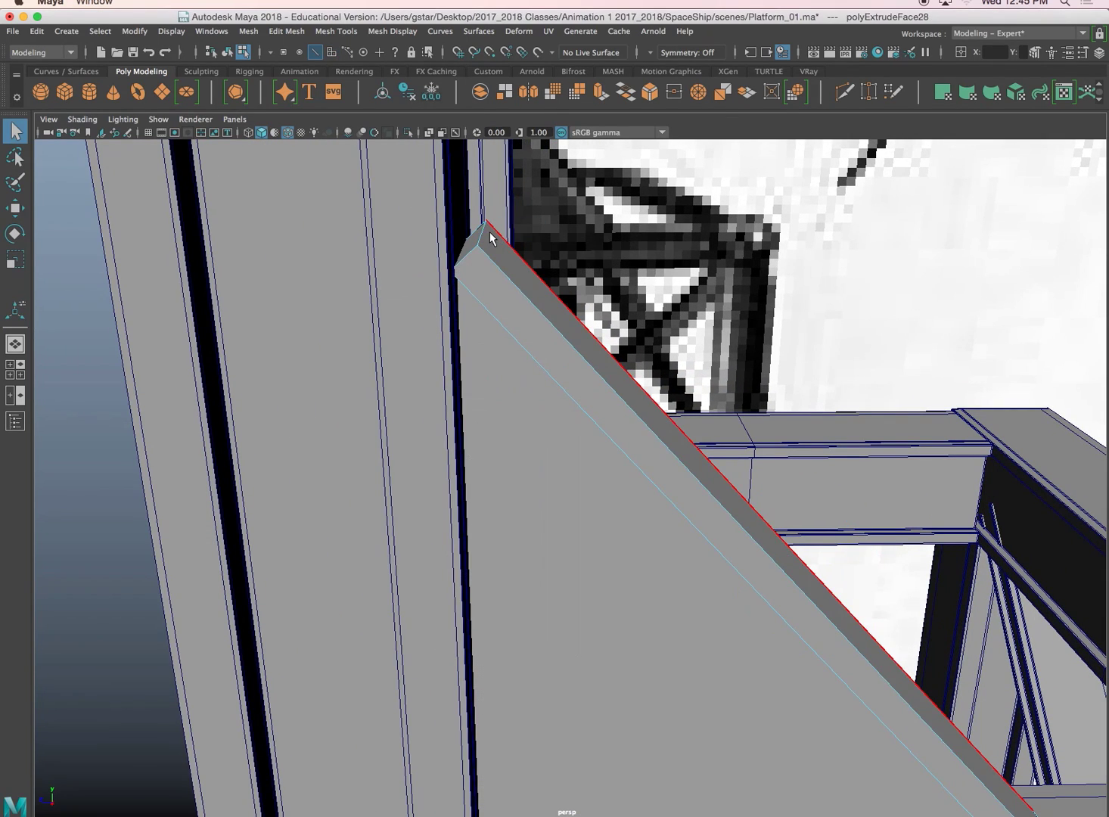
left_click(492, 241)
key("w")
left_click_drag(432, 232, 411, 229)
left_click_drag(454, 190, 454, 177)
middle_click_drag(673, 537, 587, 394, "alt")
left_click_drag(681, 421, 586, 388, "alt")
left_click_drag(629, 320, 629, 333)
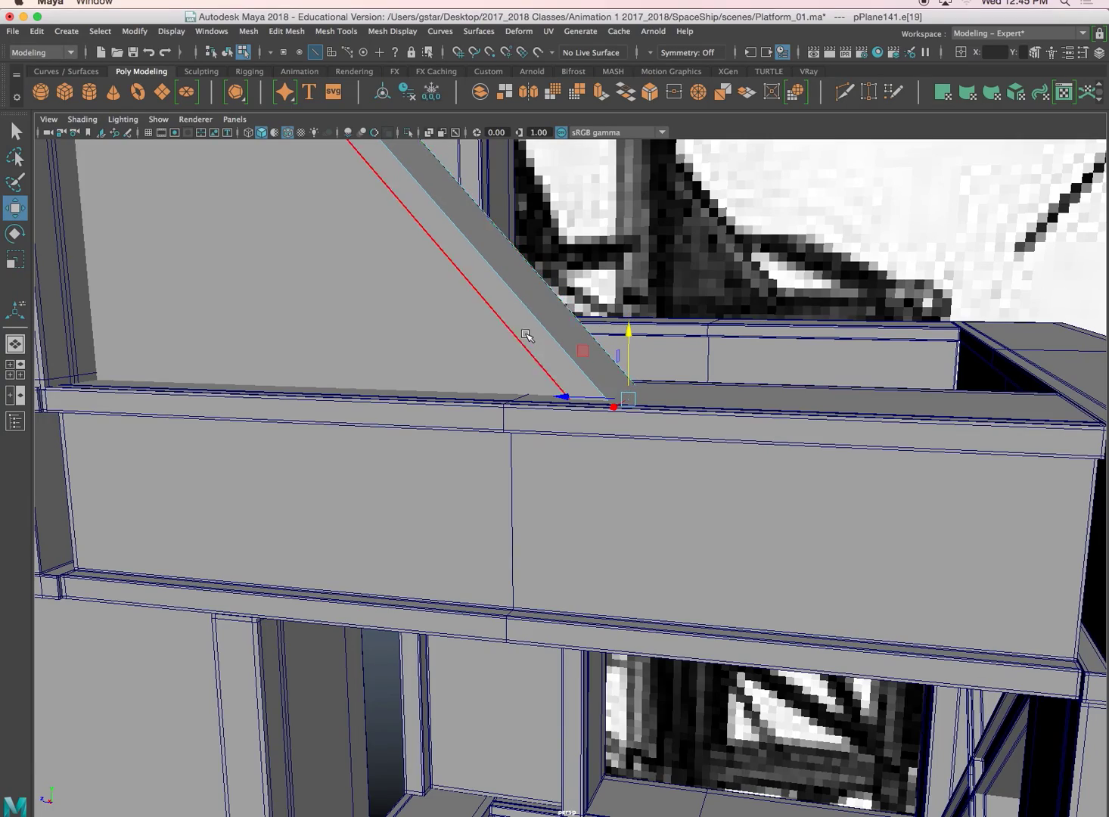
Bevel the long edges of the gusset's sloped lip with a fraction of 0.5 and 1 segment
left_click_drag(528, 339, 554, 402, "alt")
right_click_drag(547, 347, 551, 307)
left_click_drag(512, 237, 653, 300)
left_click_drag(655, 298, 530, 255, "alt")
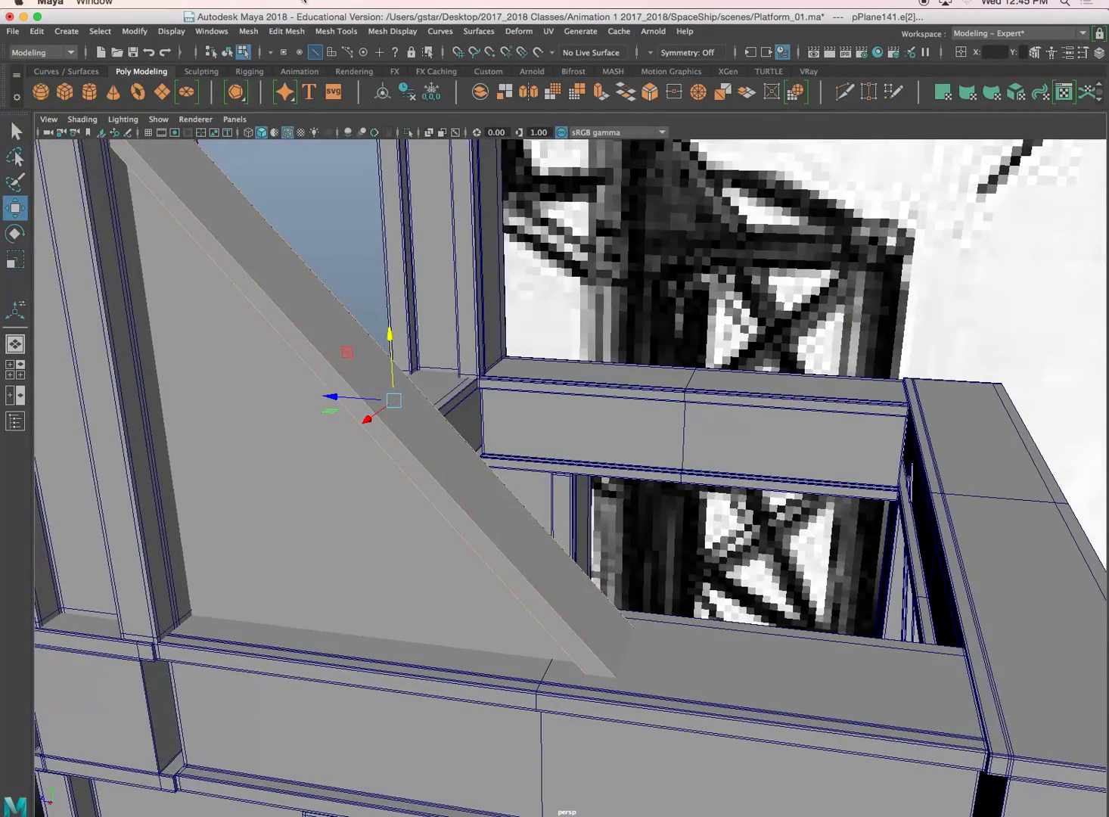
left_click(285, 34)
left_click(299, 81)
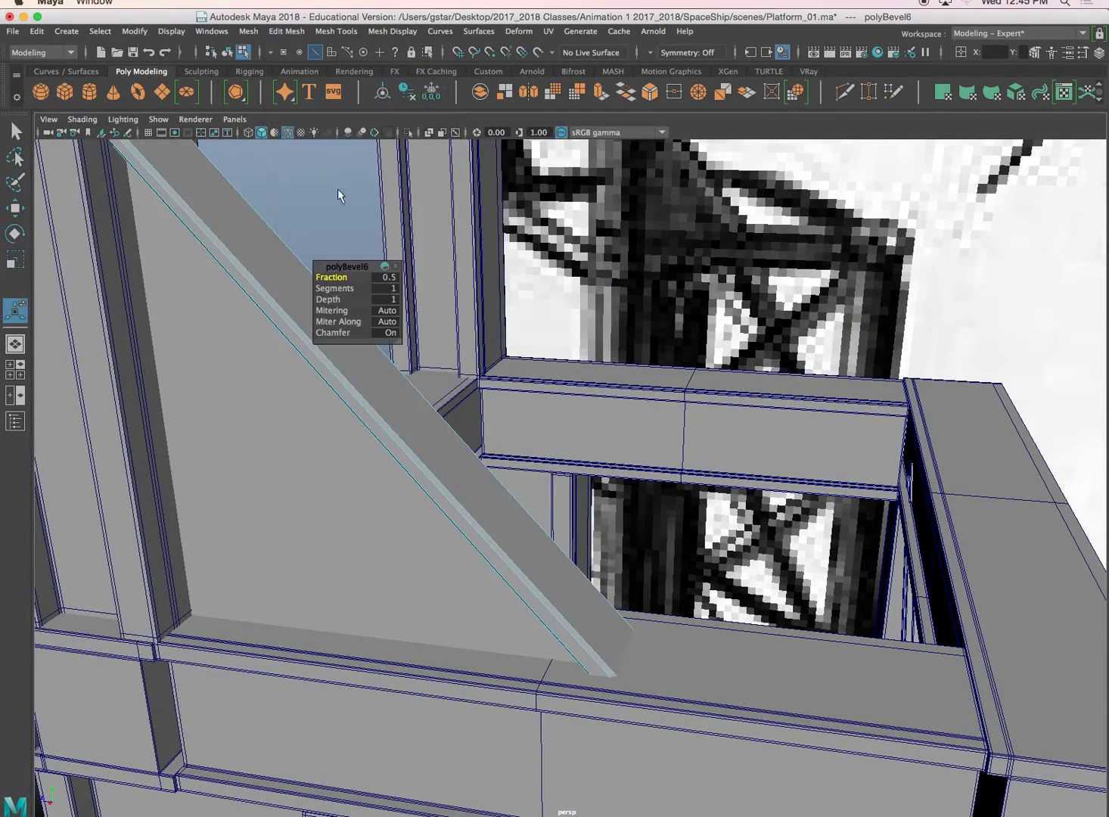
Duplicate the finished gusset and move the copy sideways to the opposite post of the platform
right_click_drag(249, 259, 306, 238)
left_click_drag(267, 218, 488, 462, "alt")
left_click(426, 425)
key("w")
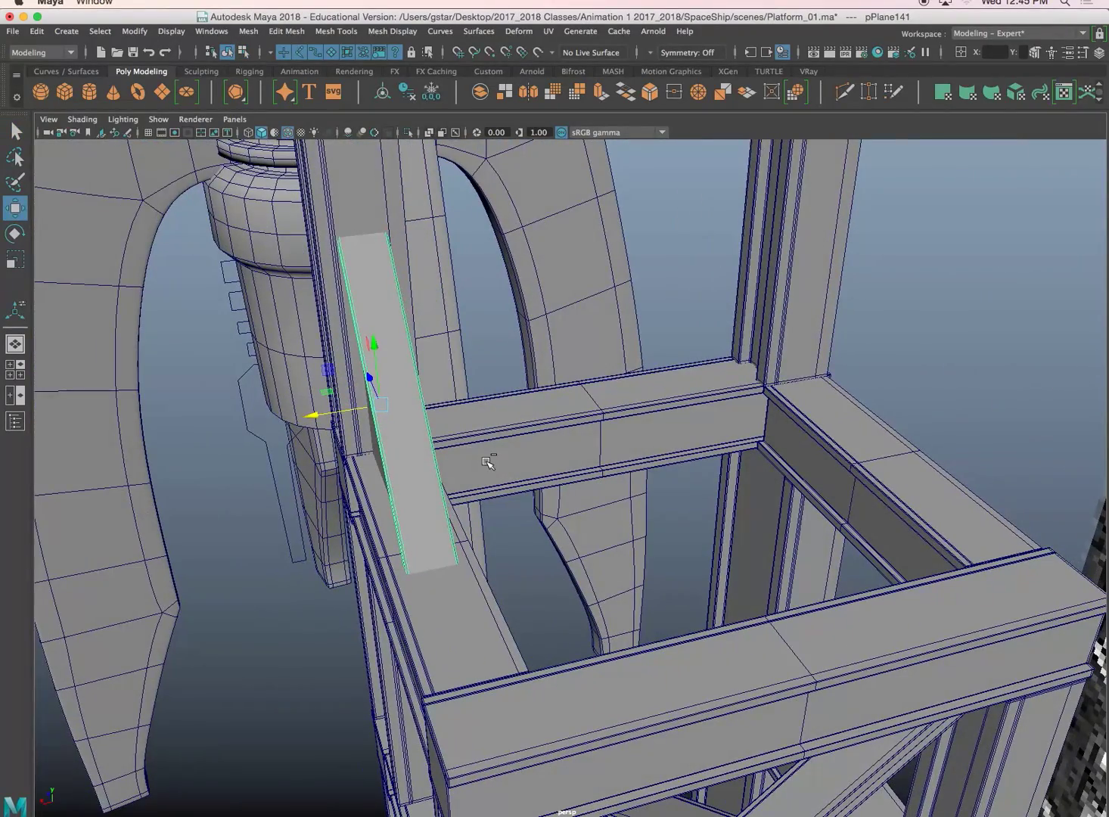
left_click_drag(333, 416, 808, 393)
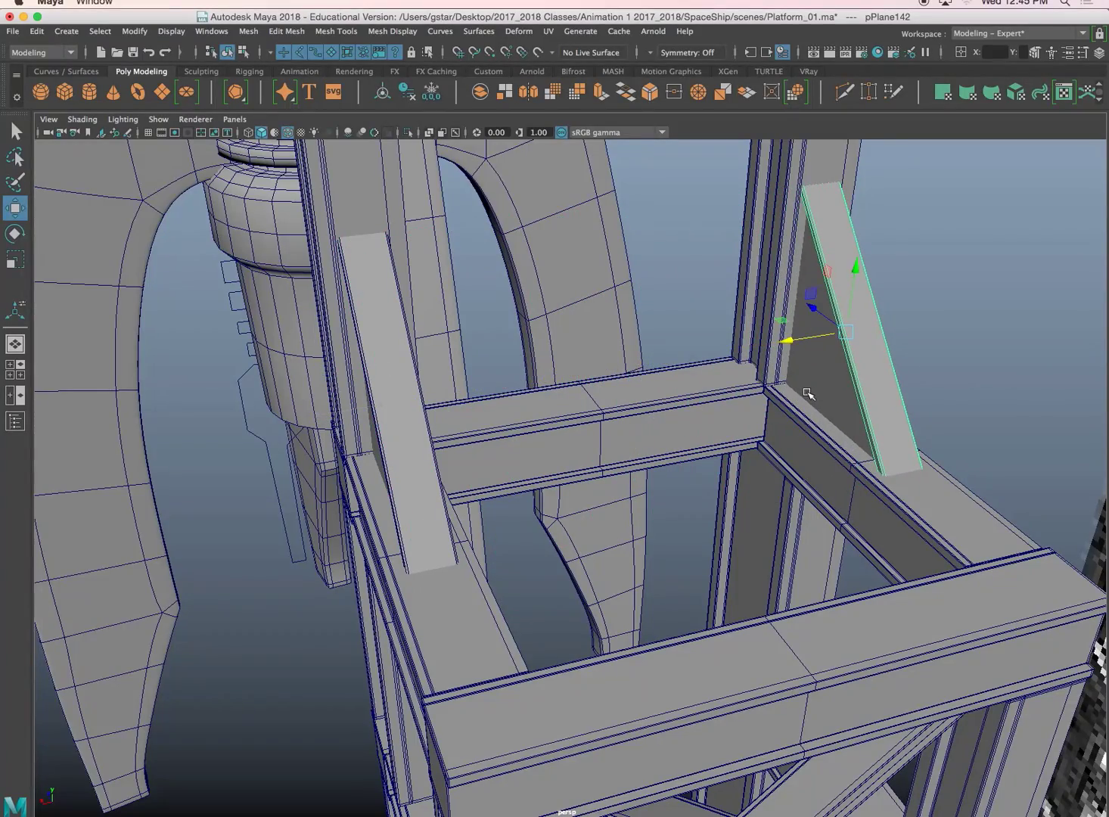
Examine the tower from the gussets down to its lower legs and compare it with the base in the reference sketch
left_click_drag(669, 448, 713, 431, "alt")
right_click_drag(713, 431, 613, 396, "alt")
right_click_drag(598, 461, 589, 464, "alt")
left_click_drag(588, 463, 689, 454, "alt")
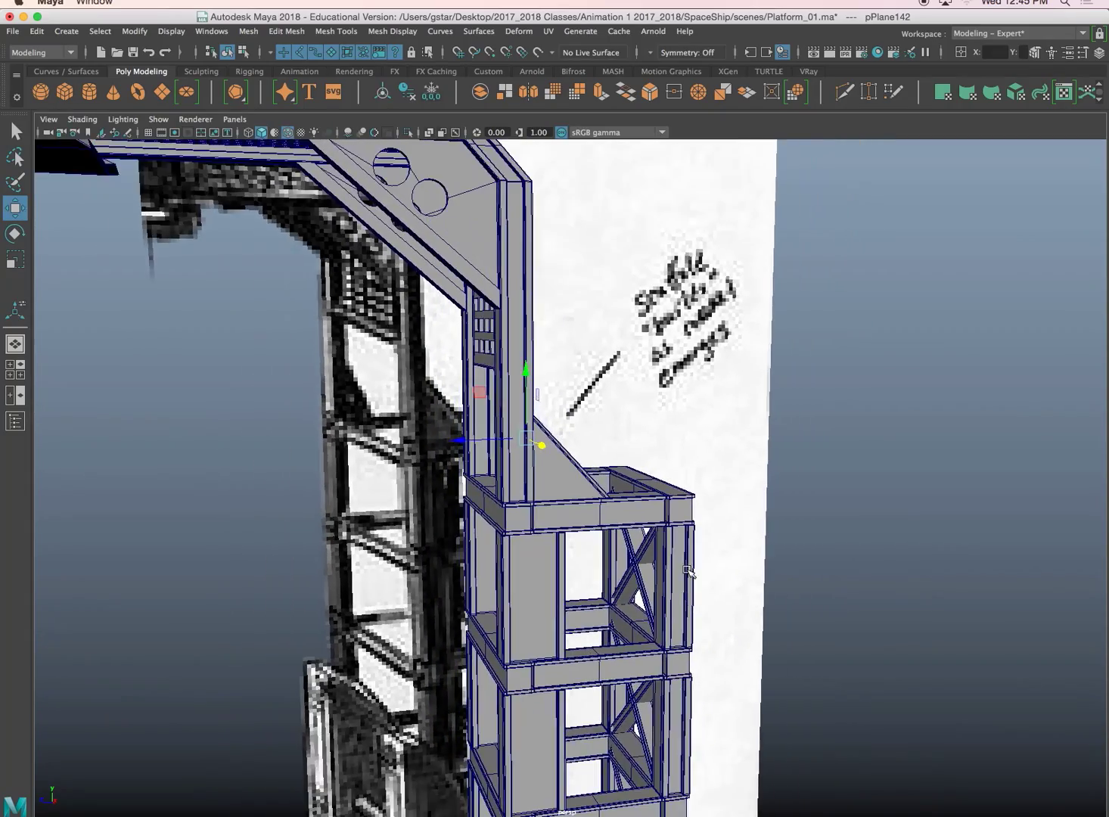
middle_click_drag(688, 571, 673, 474, "alt")
scroll(671, 569, "down", 3)
middle_click_drag(672, 572, 648, 499, "alt")
left_click_drag(648, 500, 588, 523, "alt")
middle_click_drag(687, 681, 605, 466, "alt")
left_click_drag(605, 466, 592, 501, "alt")
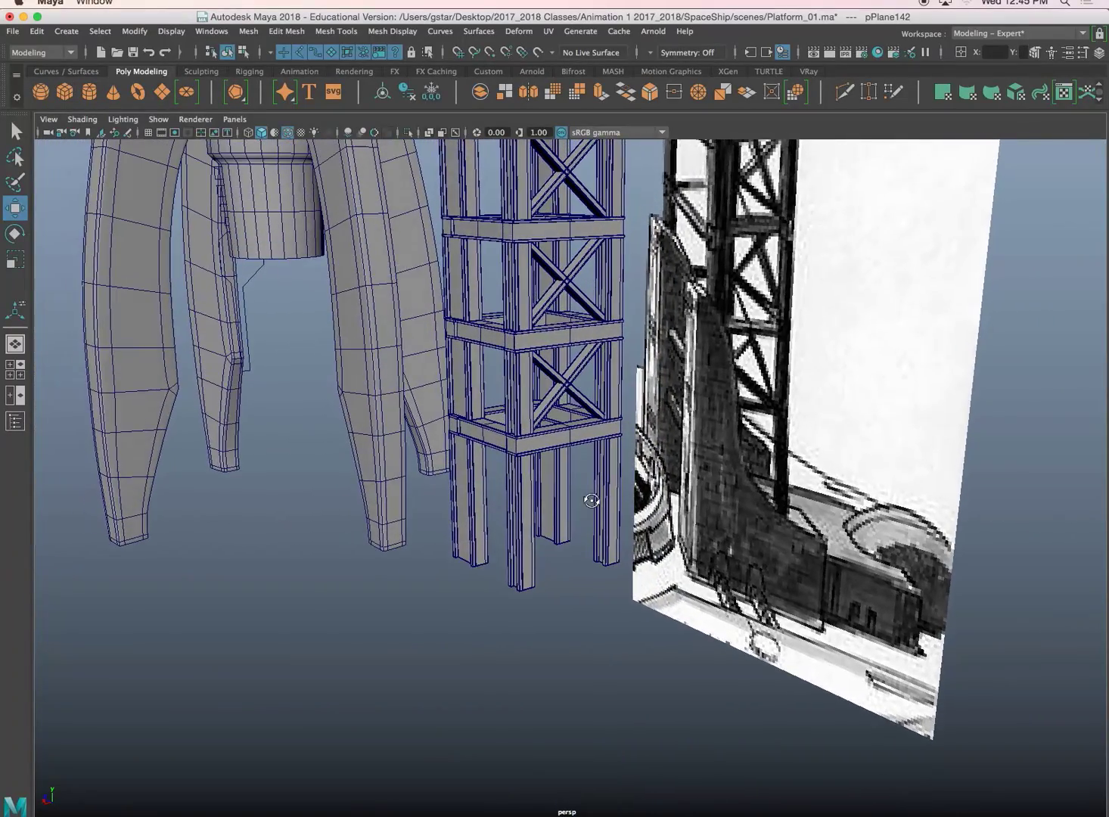
middle_click_drag(713, 517, 636, 444, "alt")
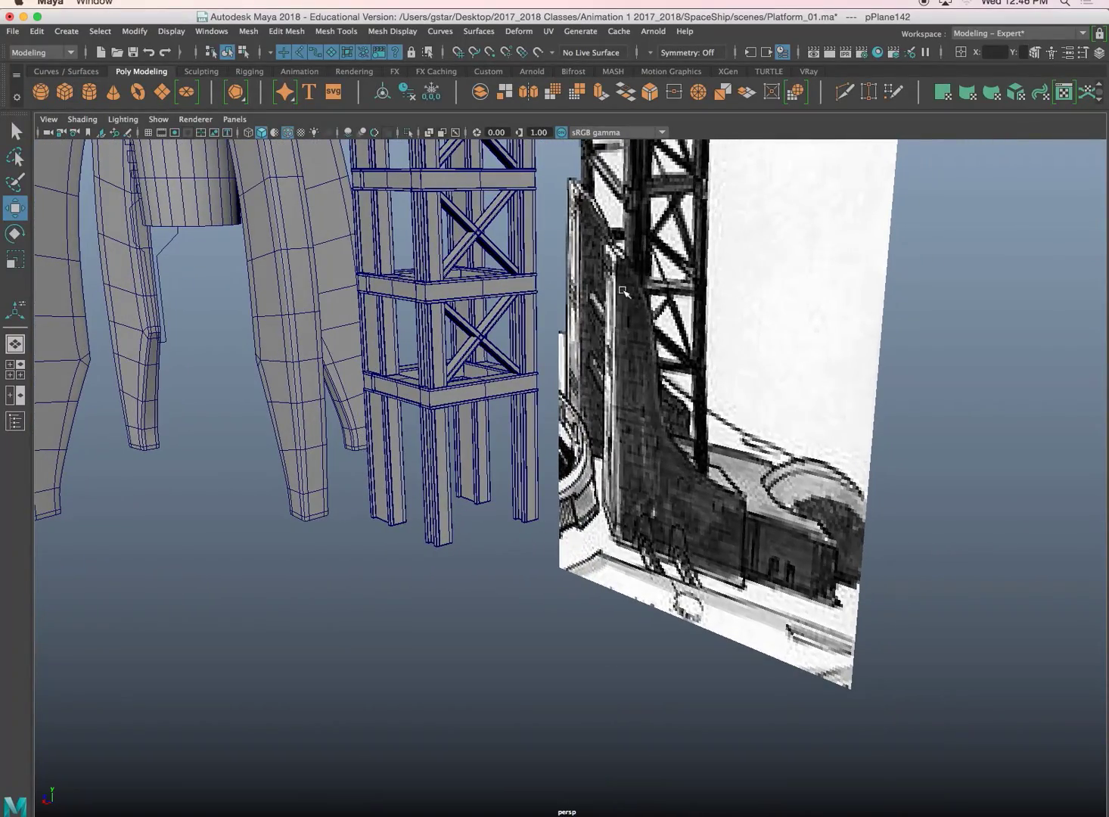
left_click_drag(623, 291, 638, 478, "alt")
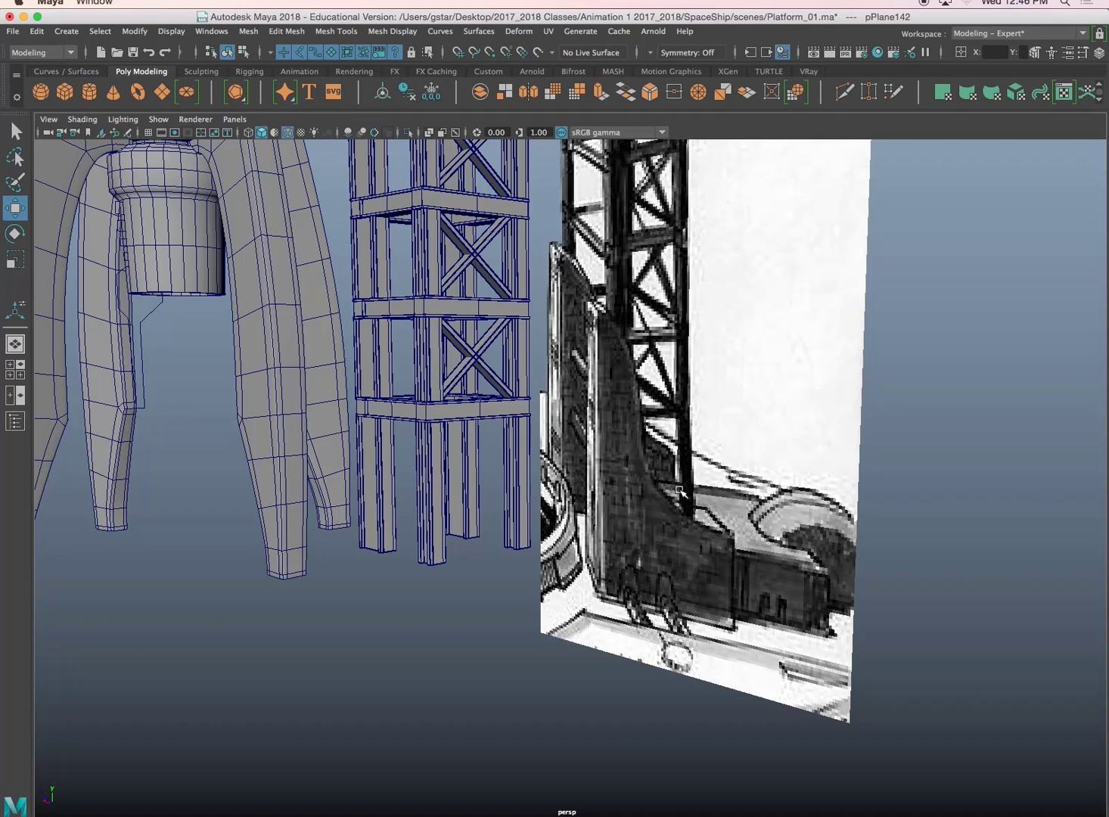
left_click_drag(356, 341, 380, 344, "alt")
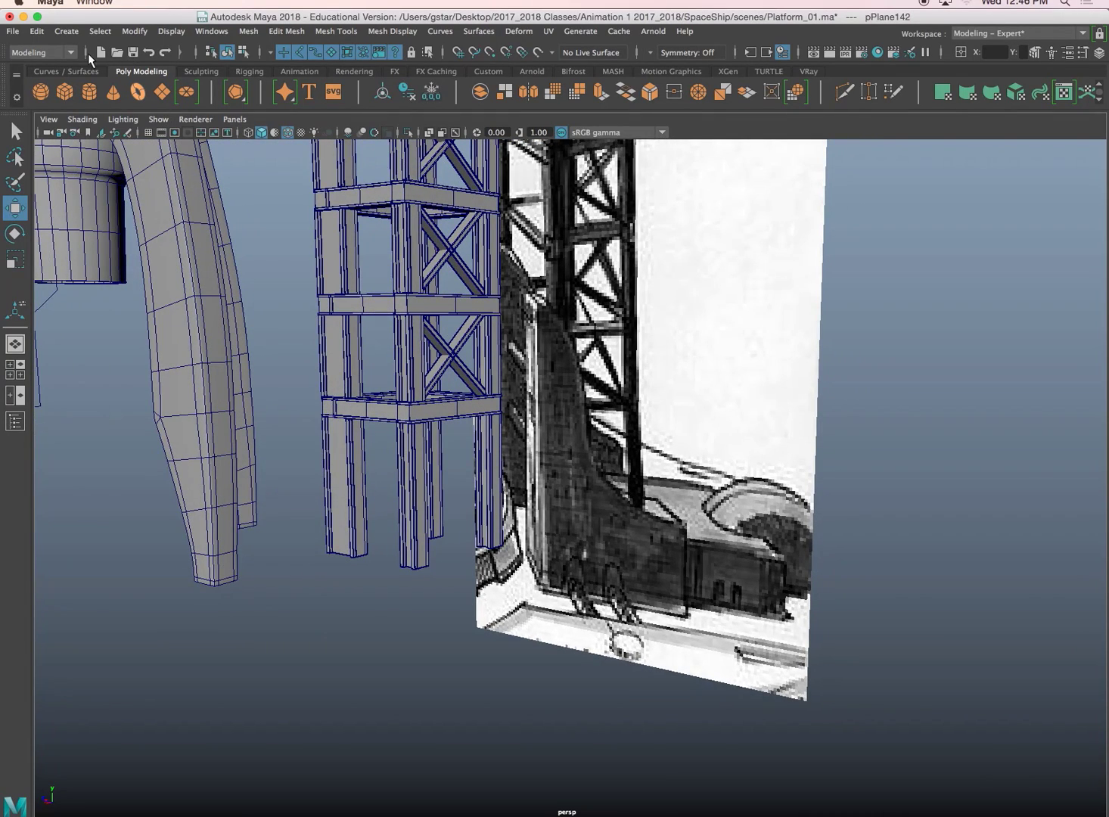
Save the scene under the new name PlatformStructure_01 as Maya ASCII in the scenes folder
left_click(14, 32)
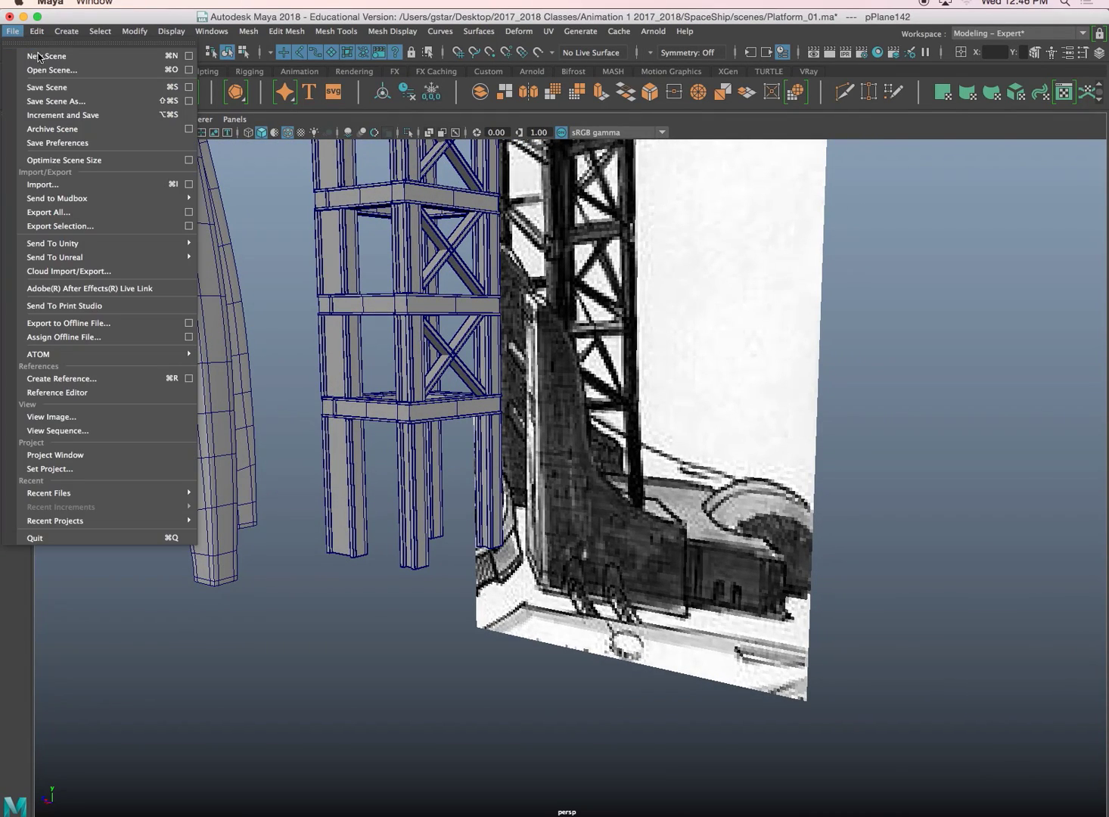
left_click(53, 102)
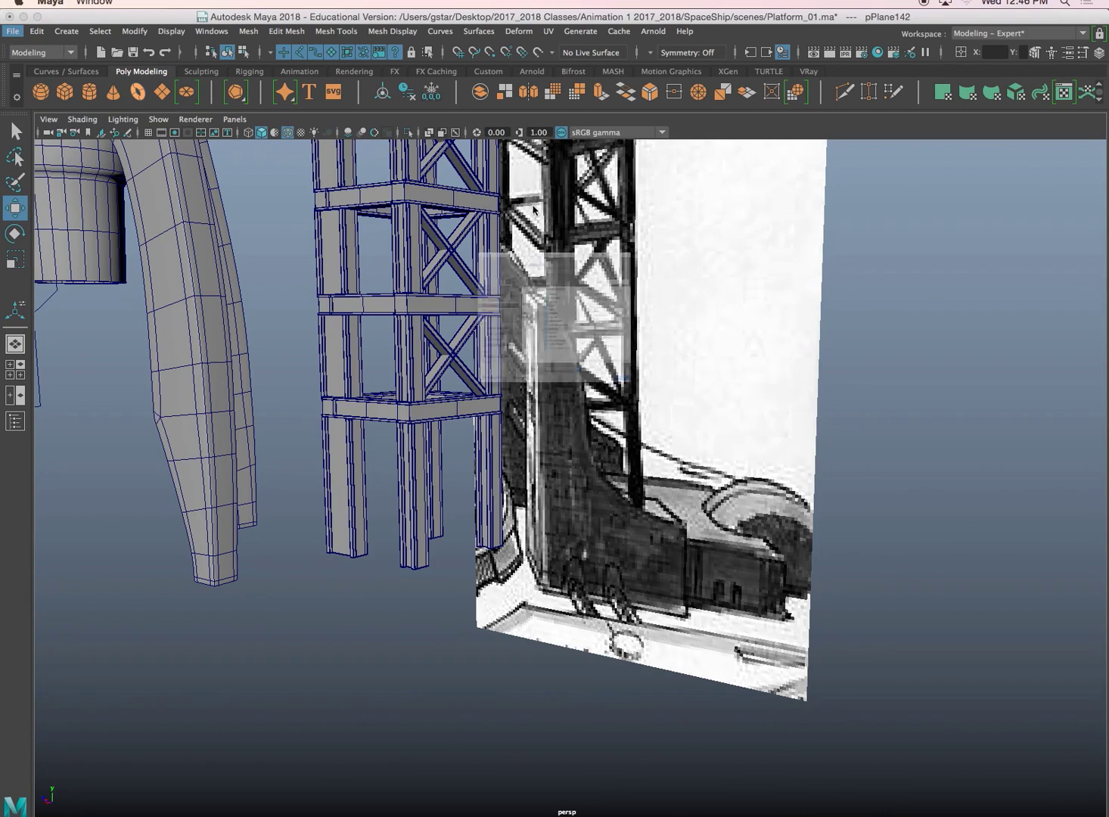
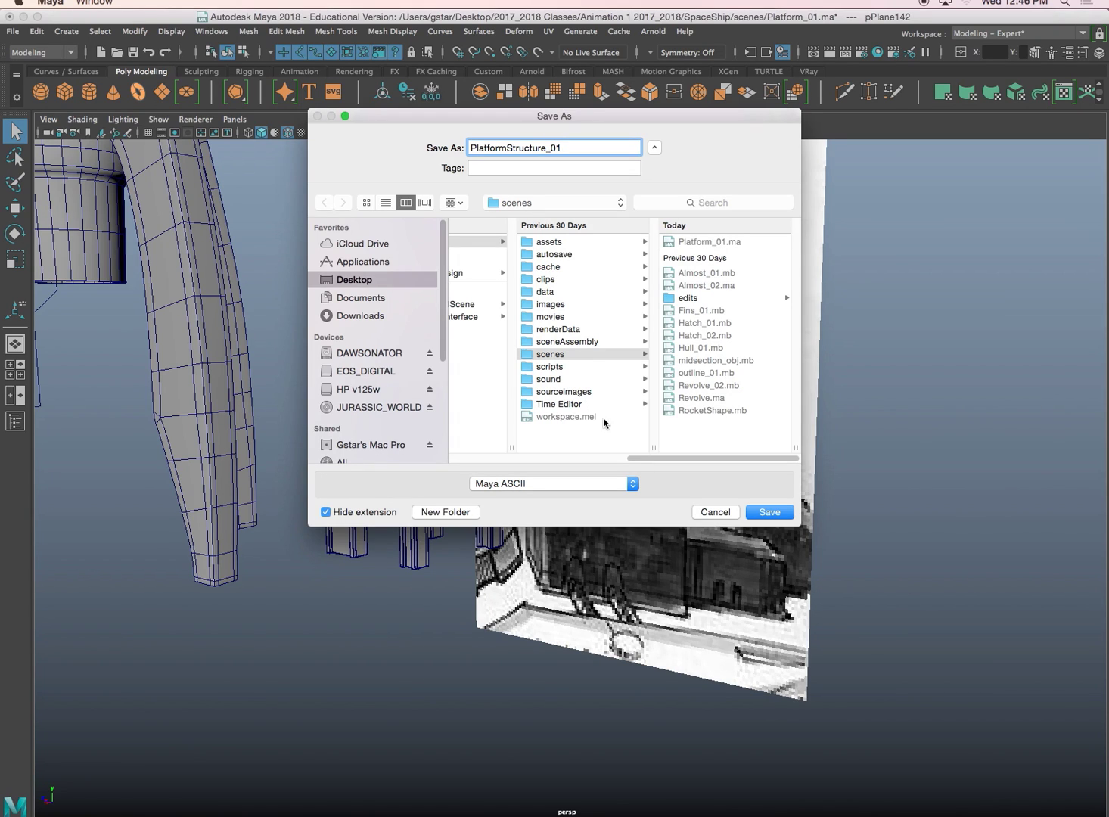
left_click(766, 512)
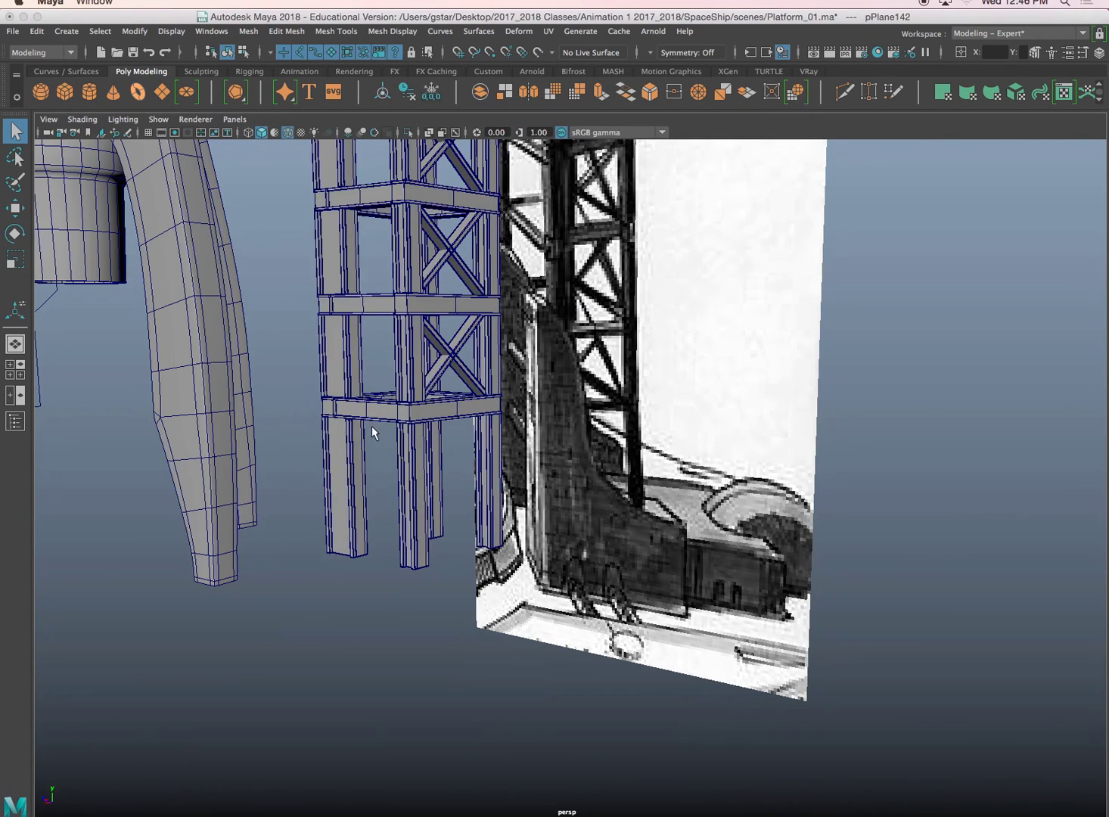
Compare the tower's bottom legs with the curved base in the reference sketch in the side view
key("w")
left_click_drag(384, 432, 428, 436, "alt")
left_click(398, 468)
key("space")
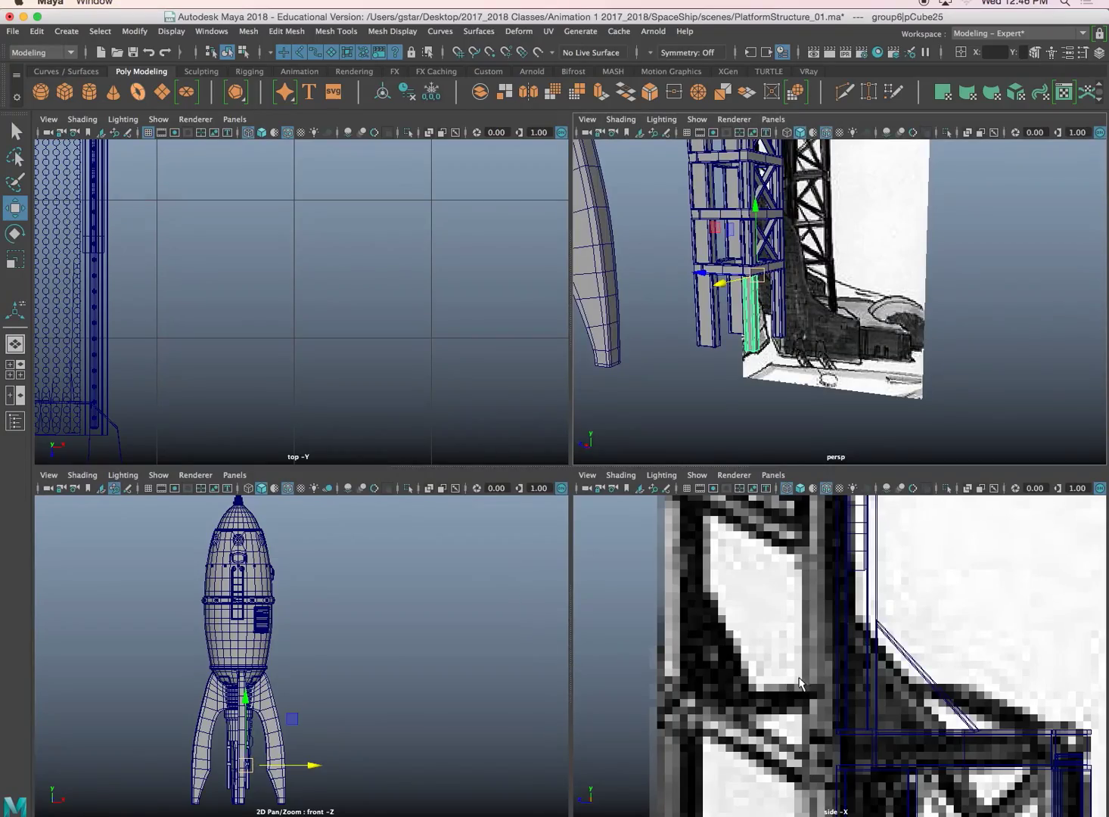
key("space")
scroll(681, 481, "down", 10)
scroll(666, 556, "up", 5)
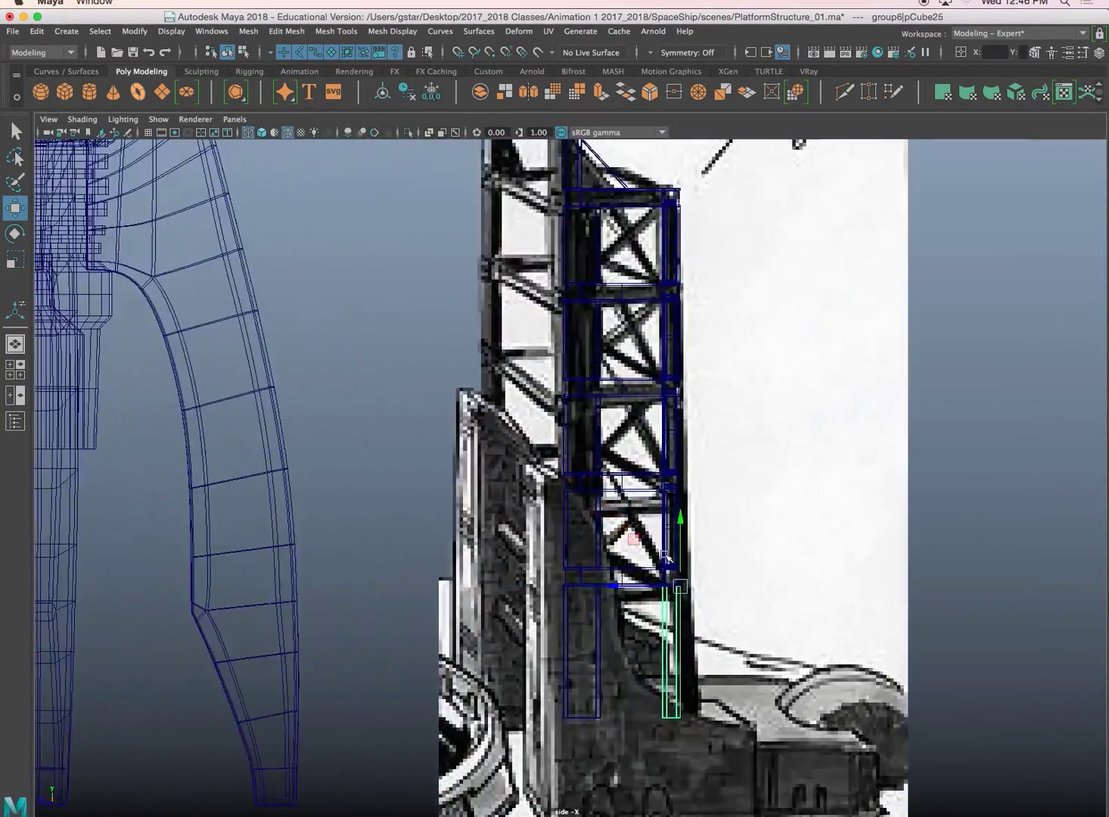
left_click_drag(665, 556, 647, 409, "alt")
scroll(647, 409, "up", 4)
left_click(492, 324)
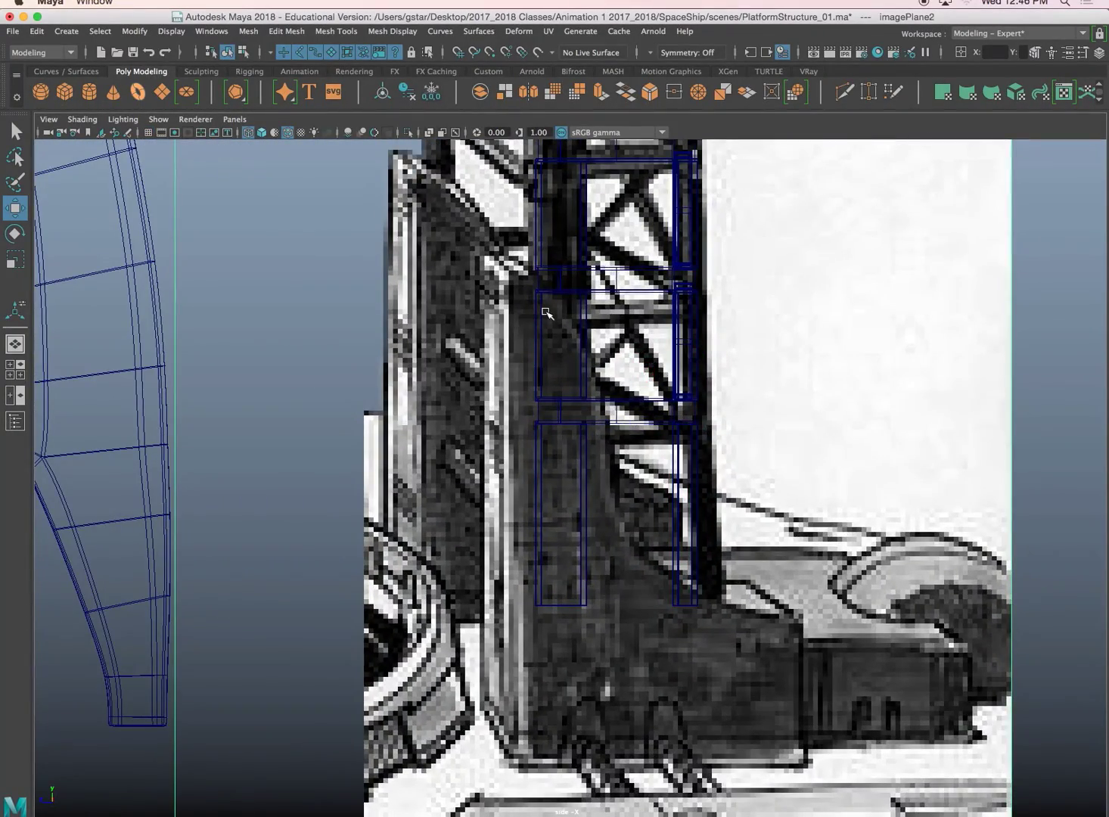
scroll(546, 309, "down", 4)
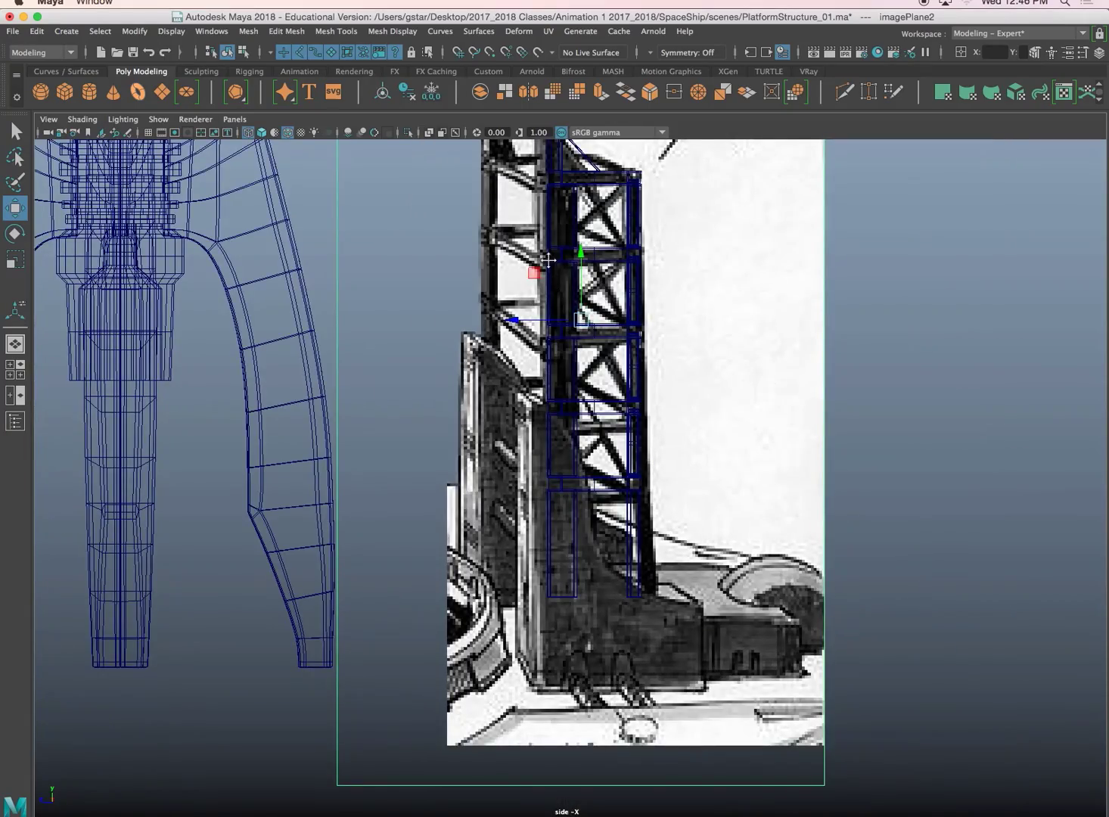
middle_click_drag(548, 259, 544, 307, "alt")
Select all parts of the tower and upper walkway in the perspective view and delete their construction history
key("space")
left_click_drag(612, 296, 549, 519, "alt")
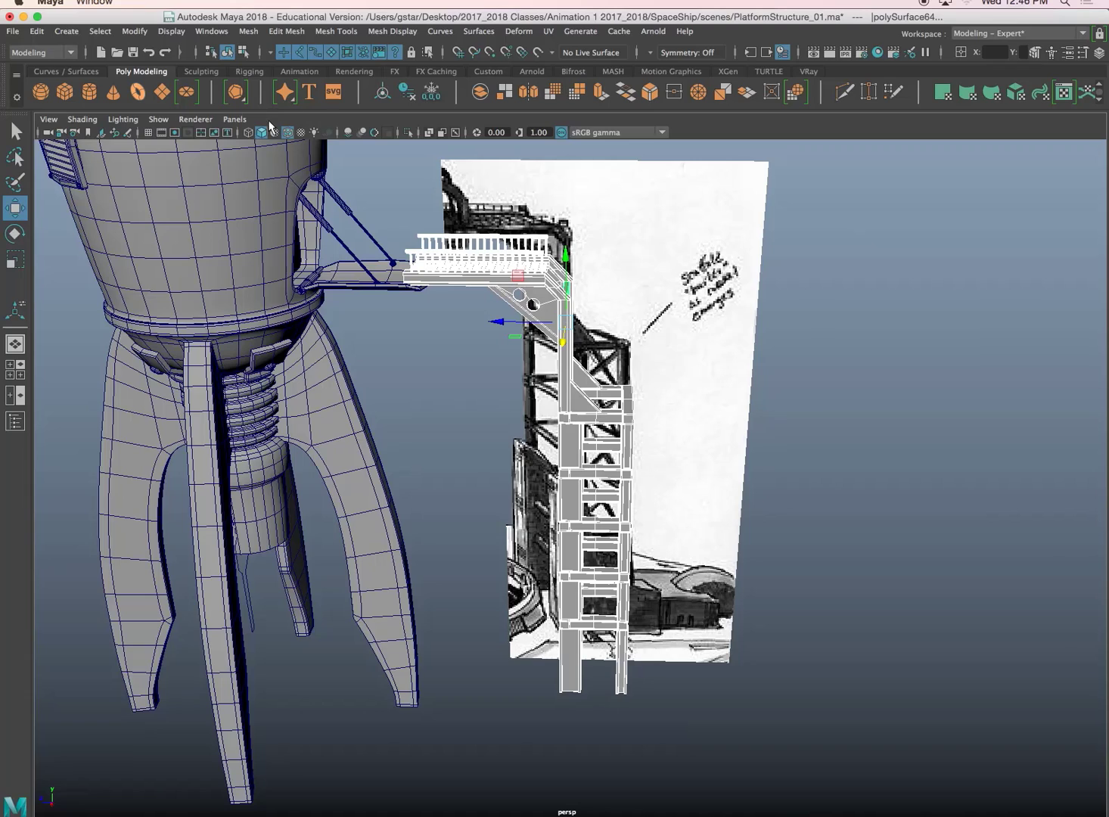
left_click(38, 32)
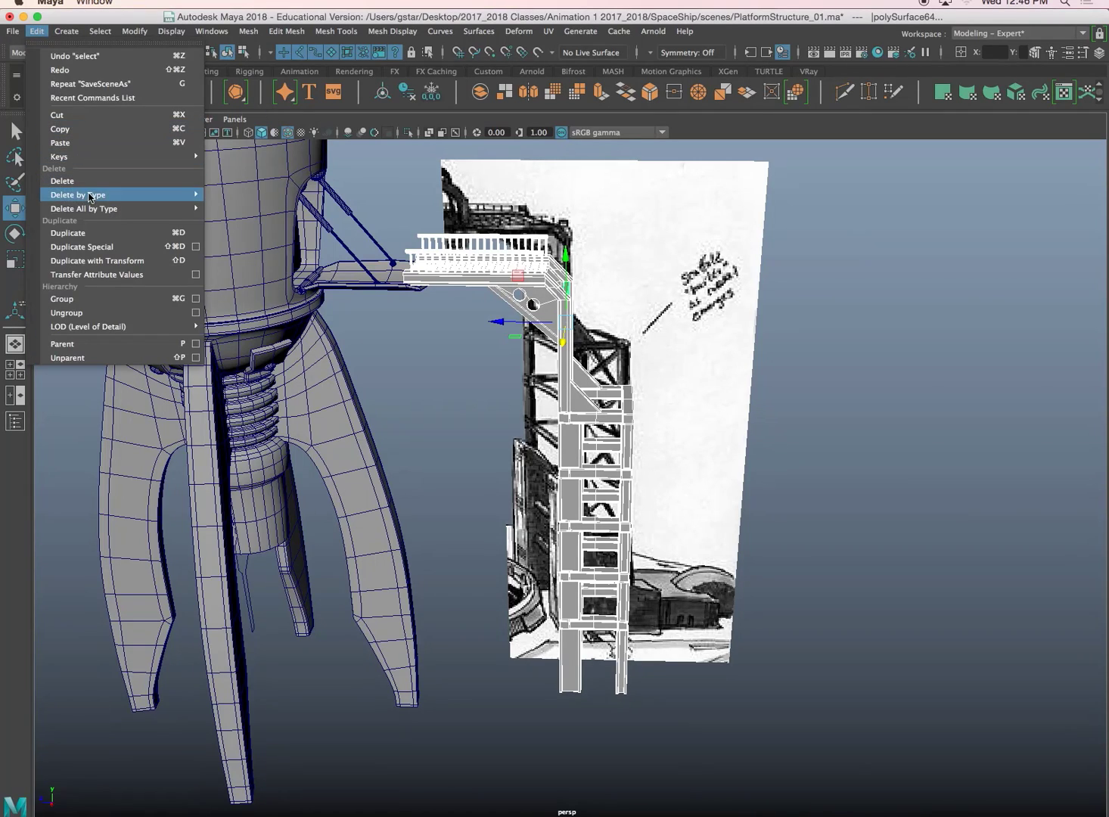
mouse_move(83, 195)
left_click(246, 208)
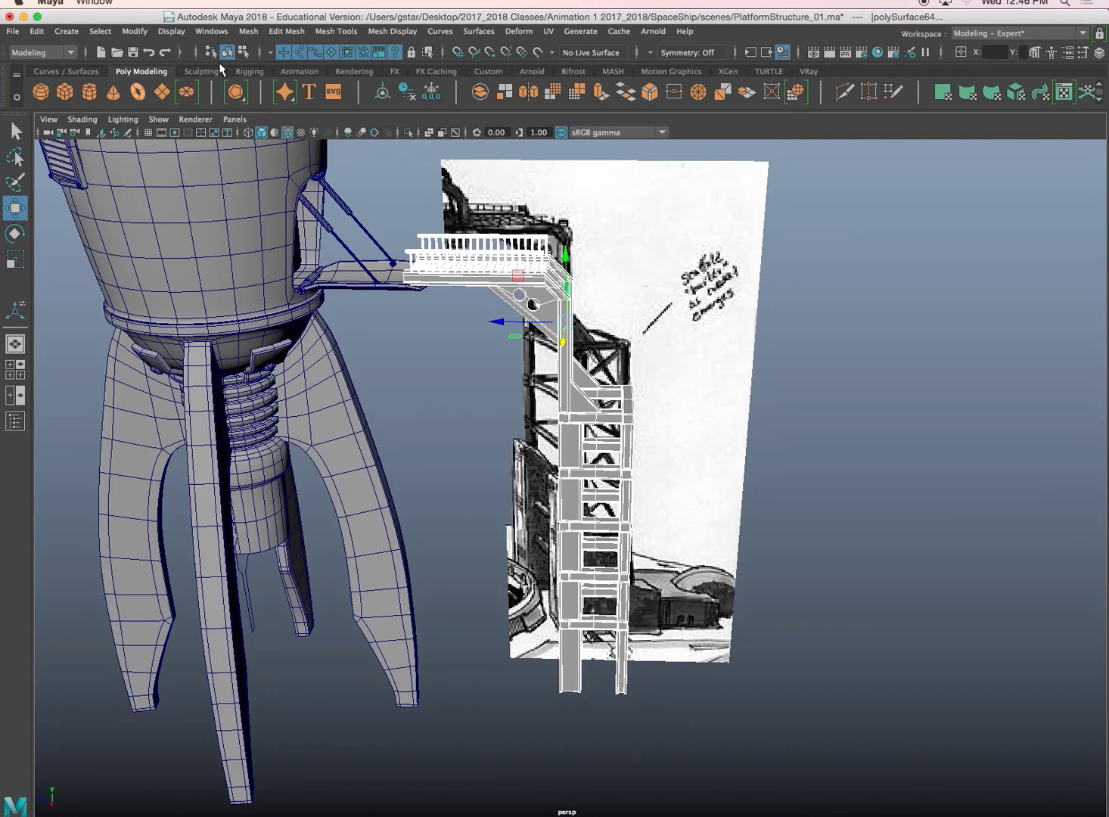
Freeze the transformations of the selected tower parts and center their pivots
left_click(148, 31)
left_click(181, 93)
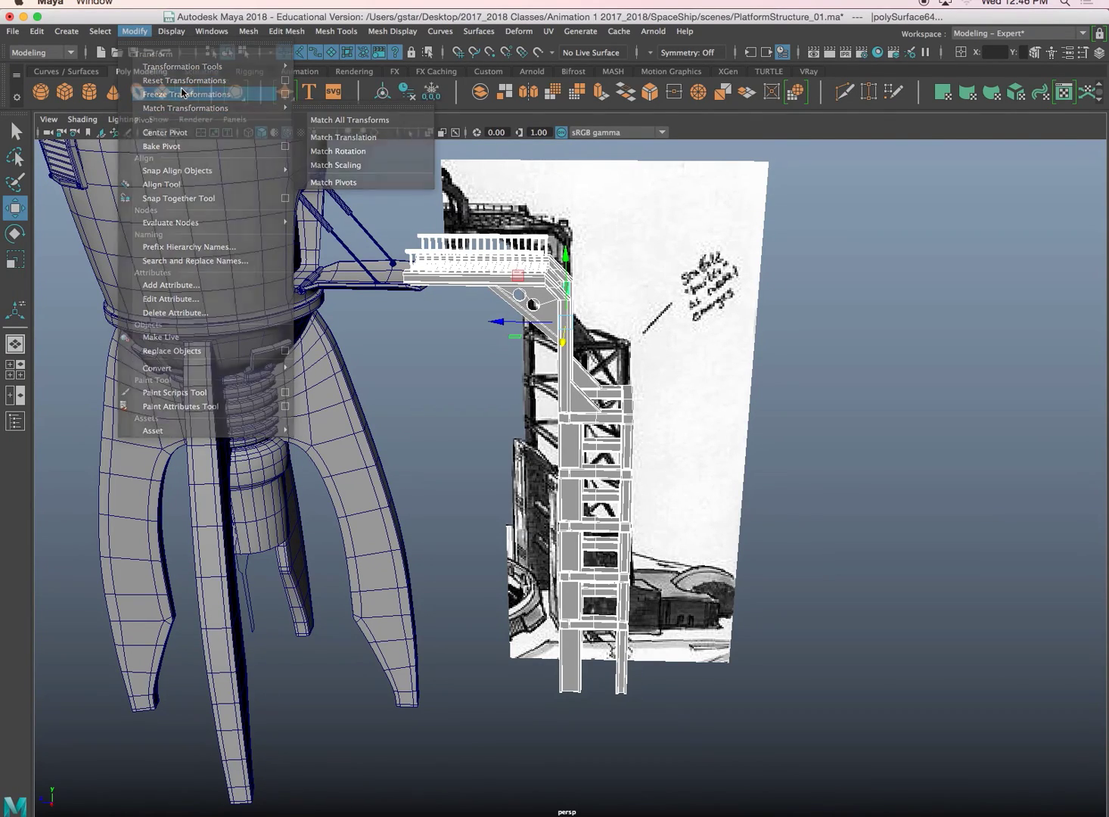
left_click(134, 31)
left_click(165, 133)
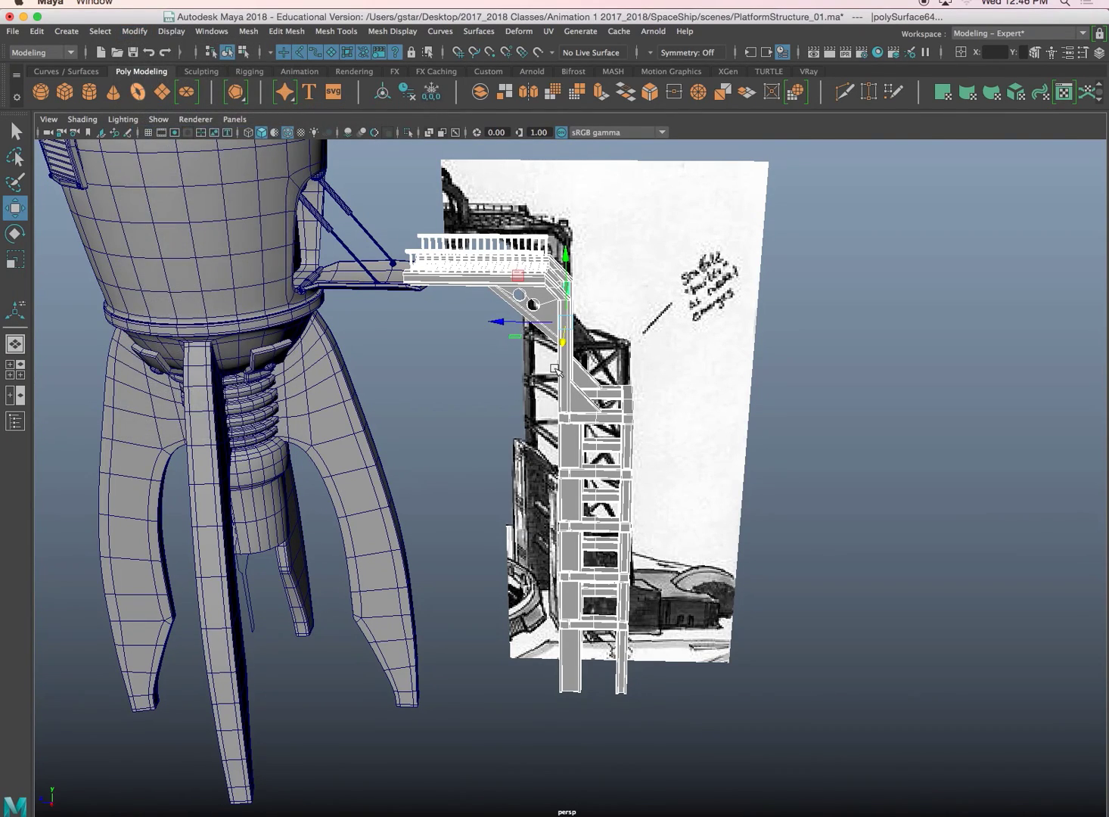
Group the selected tower parts with a centered group pivot and save the scene
left_click_drag(557, 369, 568, 370, "alt")
key("ctrl+g")
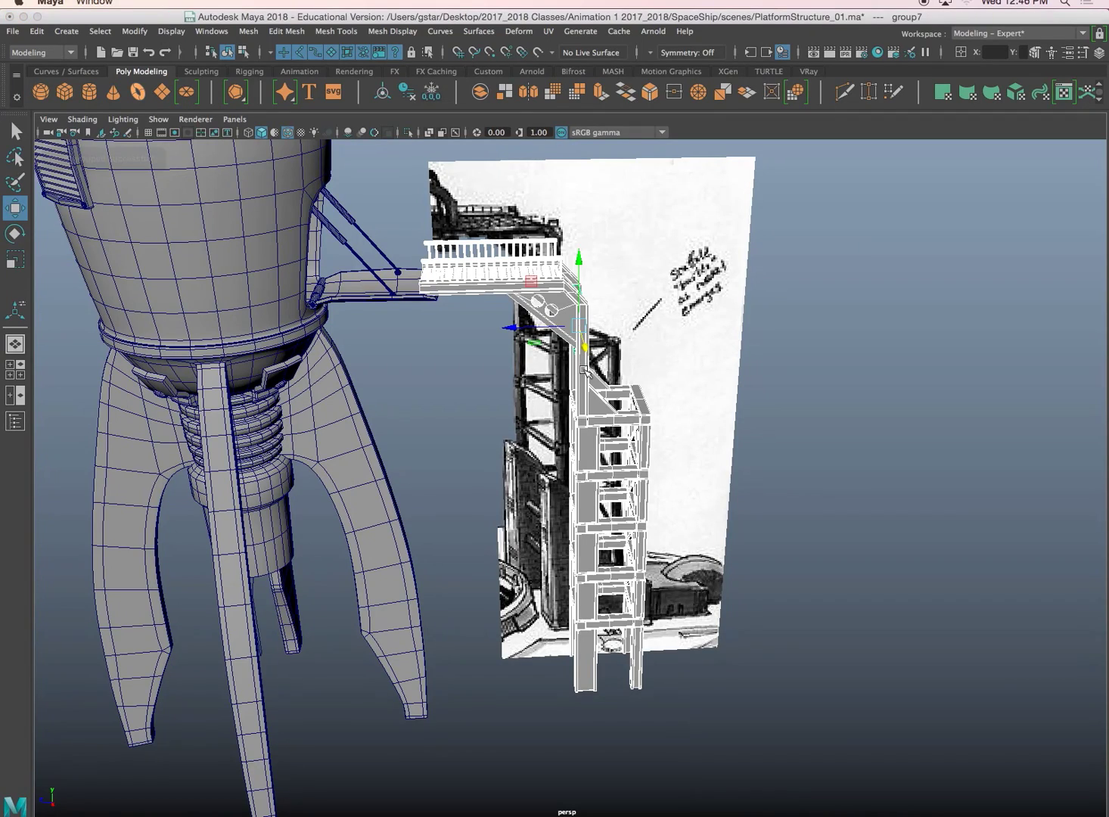
left_click(134, 31)
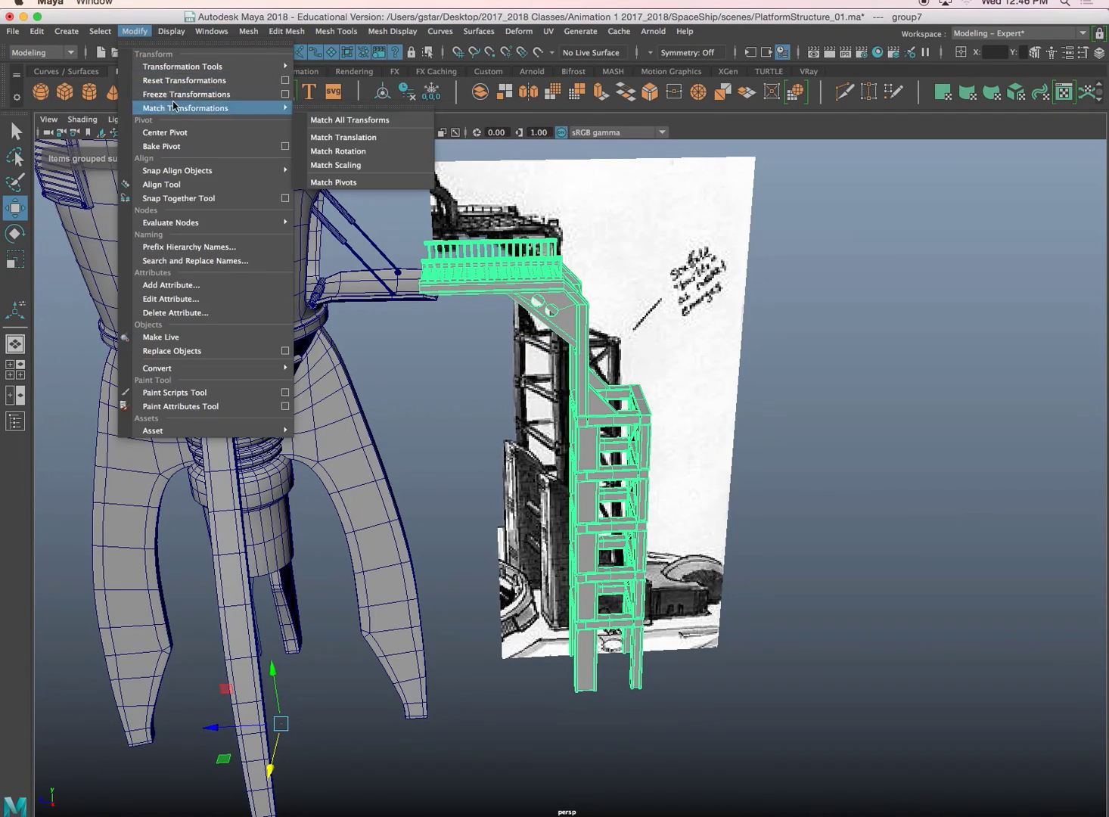
left_click(165, 132)
left_click_drag(683, 375, 649, 329, "alt")
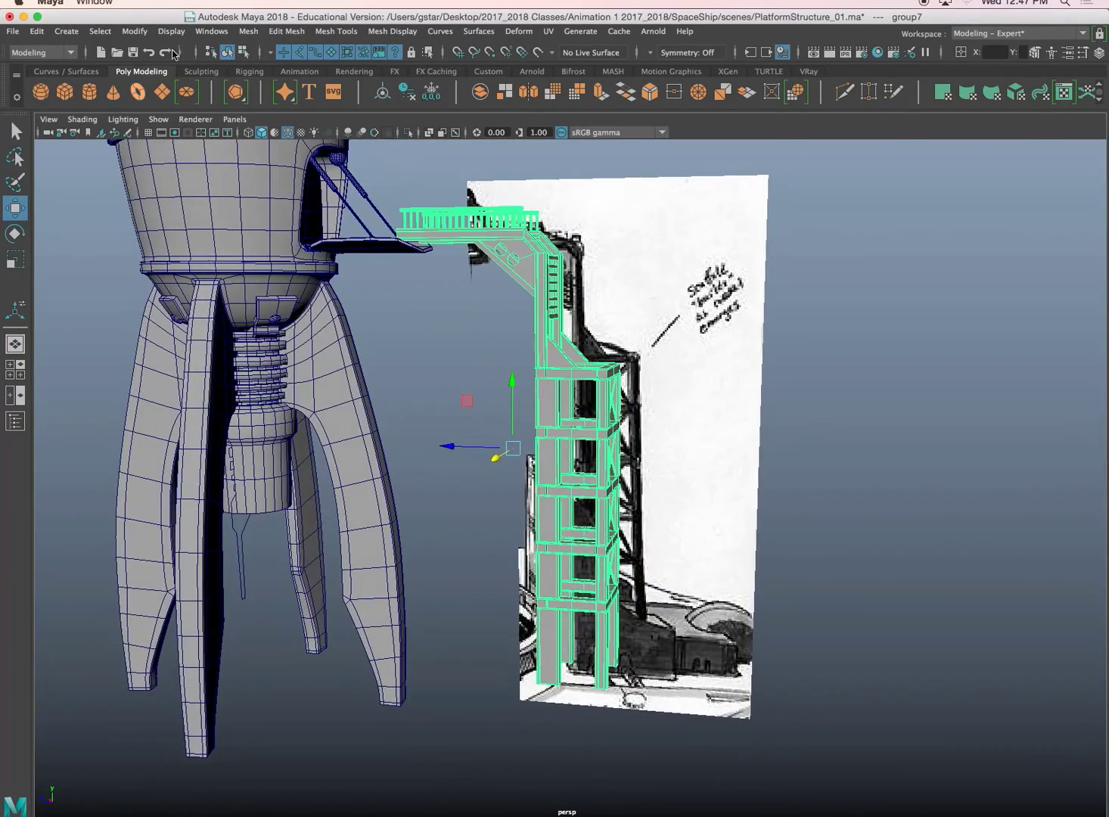
left_click(134, 53)
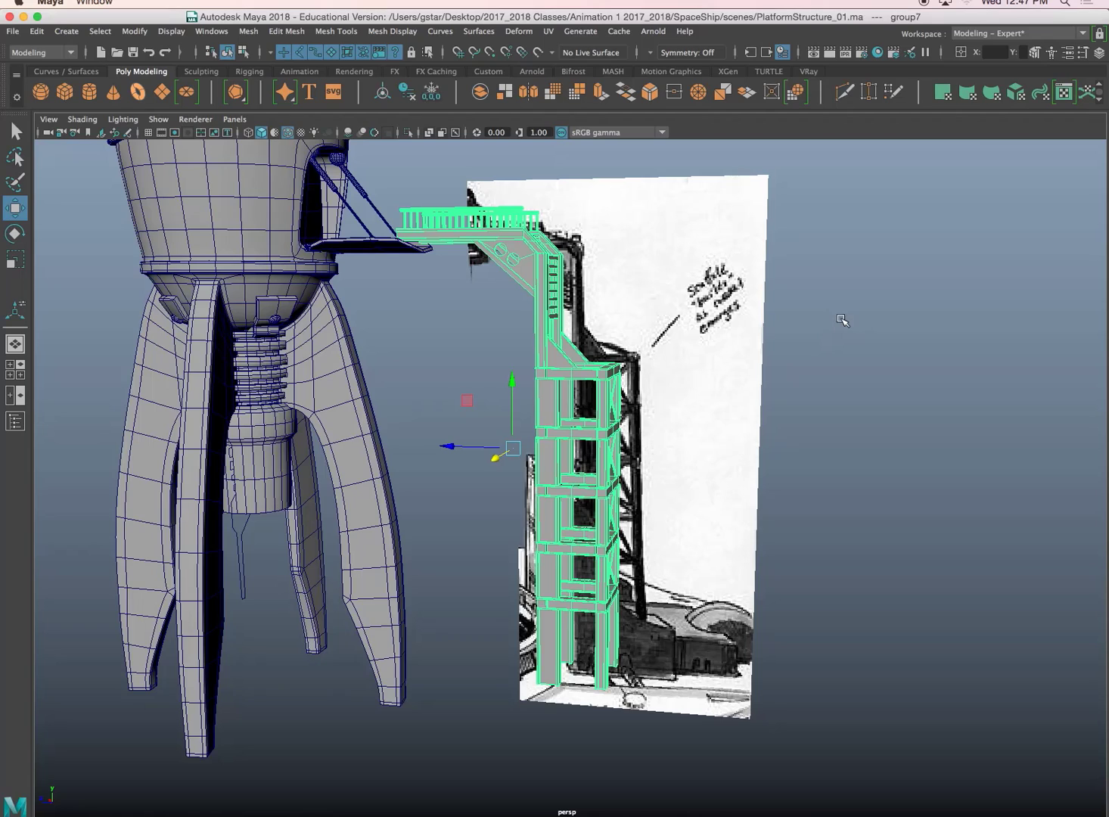
Rename the tower group as Platform
left_click(1099, 55)
double_click(768, 158)
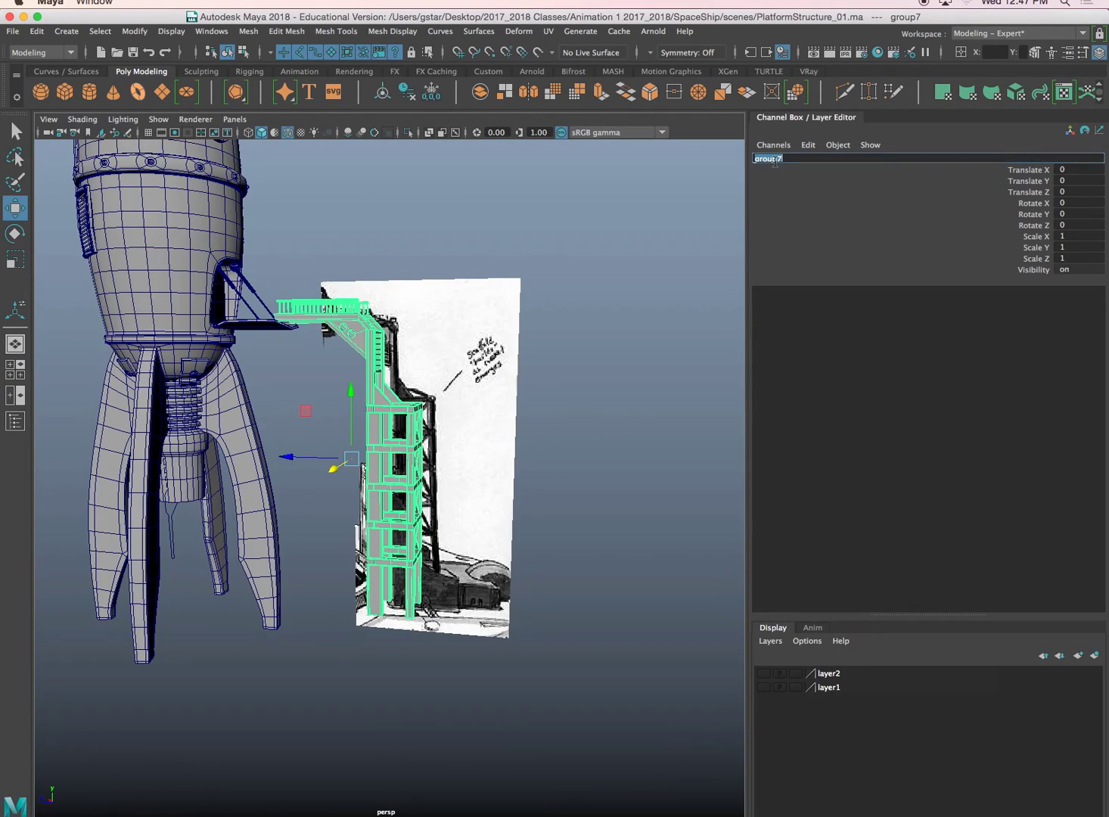
type("Platform")
key("Return")
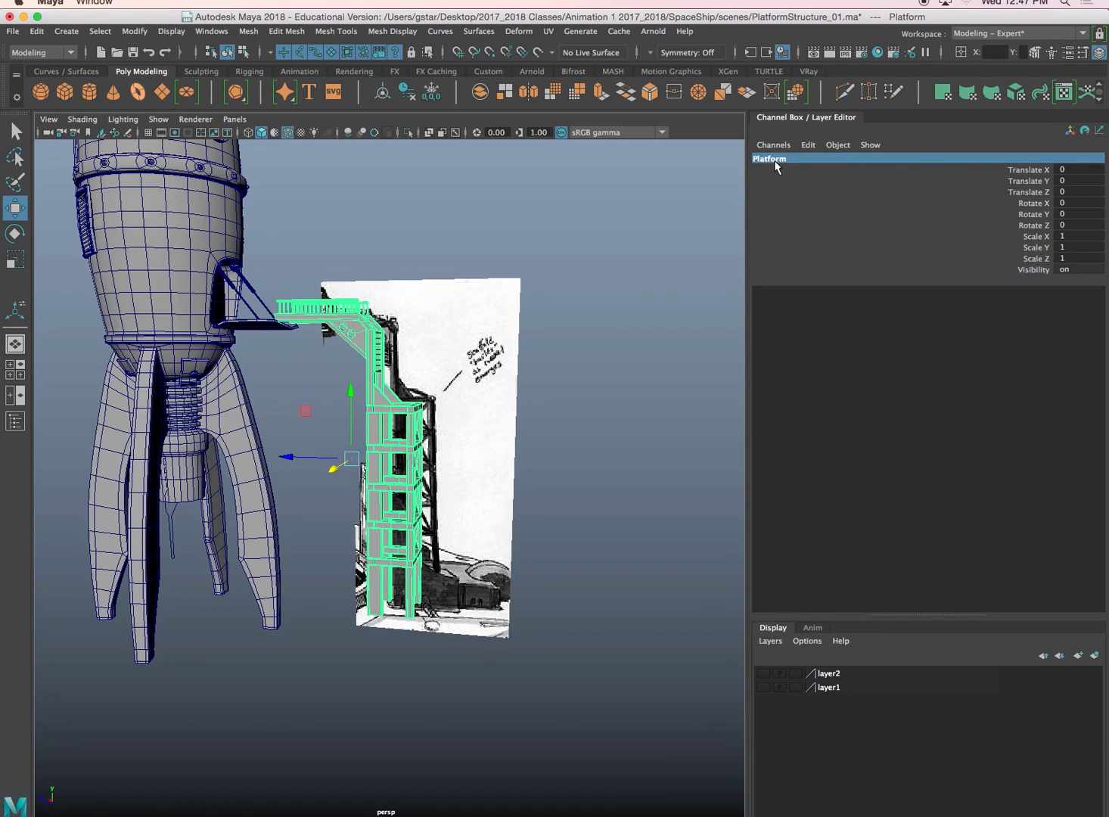
left_click(1098, 50)
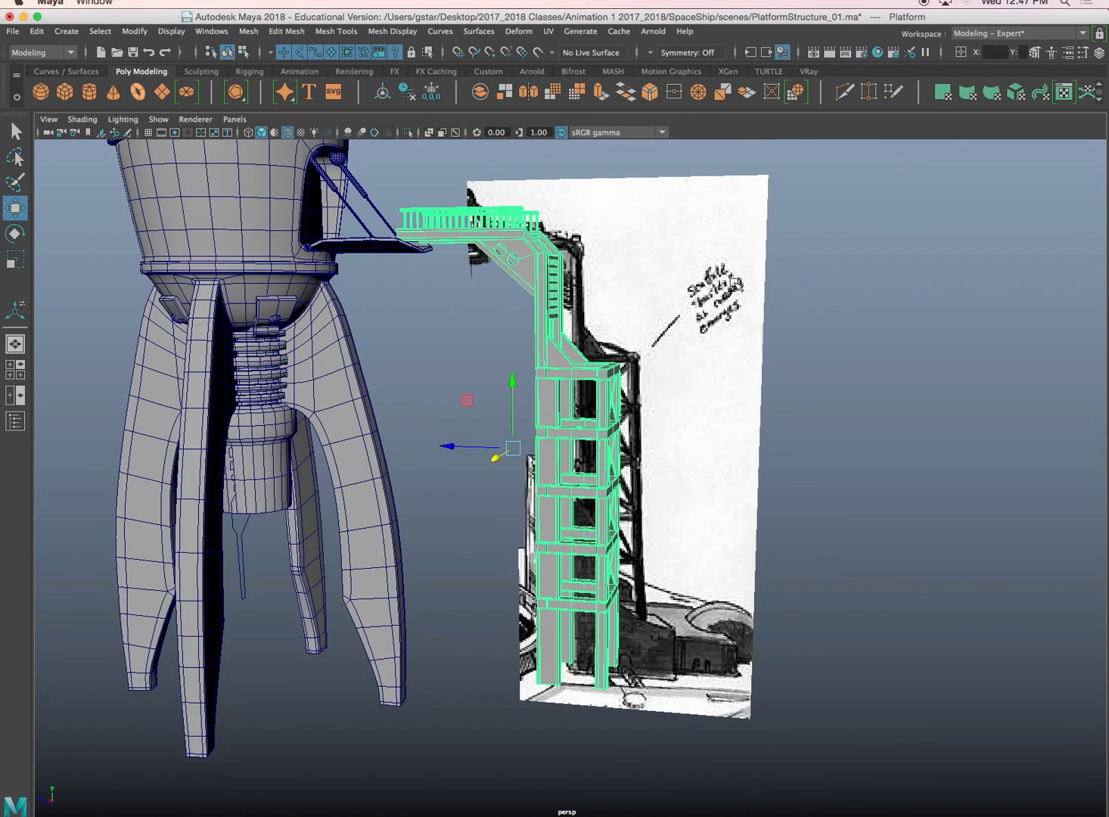
Create a new display layer from the selected Platform group
right_click_drag(779, 309, 827, 312, "alt")
left_click_drag(827, 312, 755, 332, "alt")
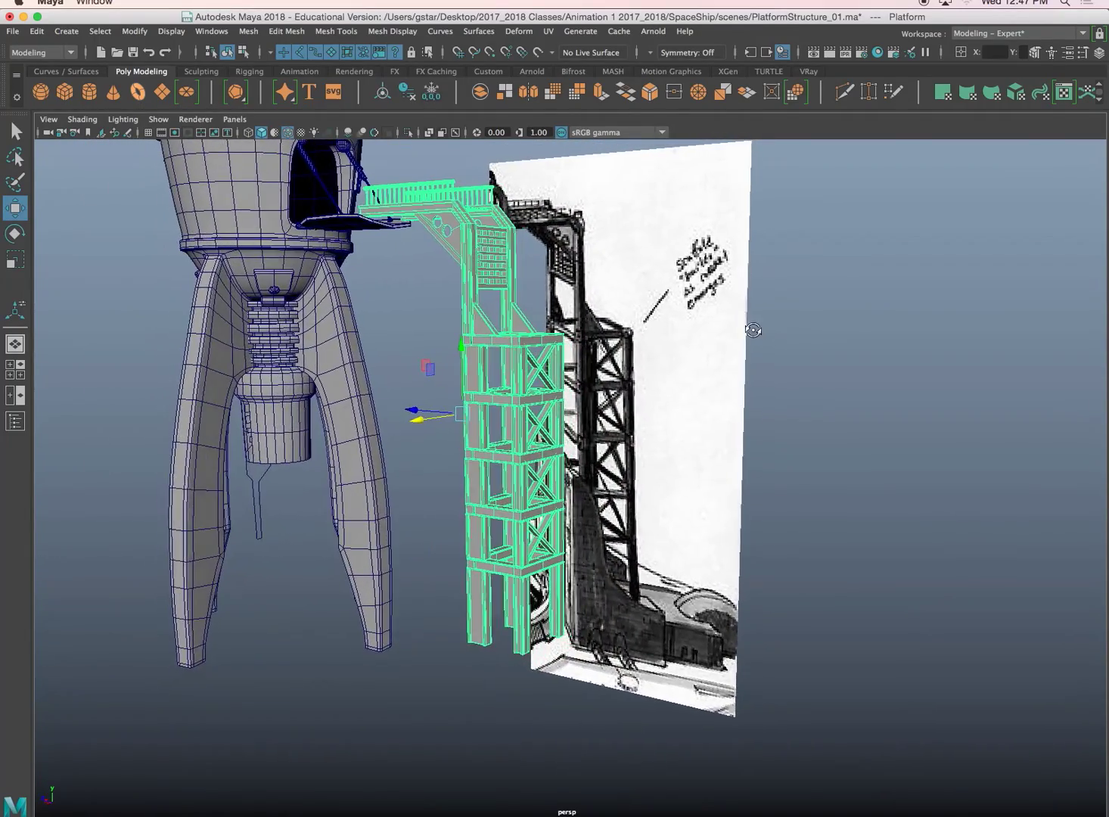
left_click_drag(618, 468, 602, 471, "alt")
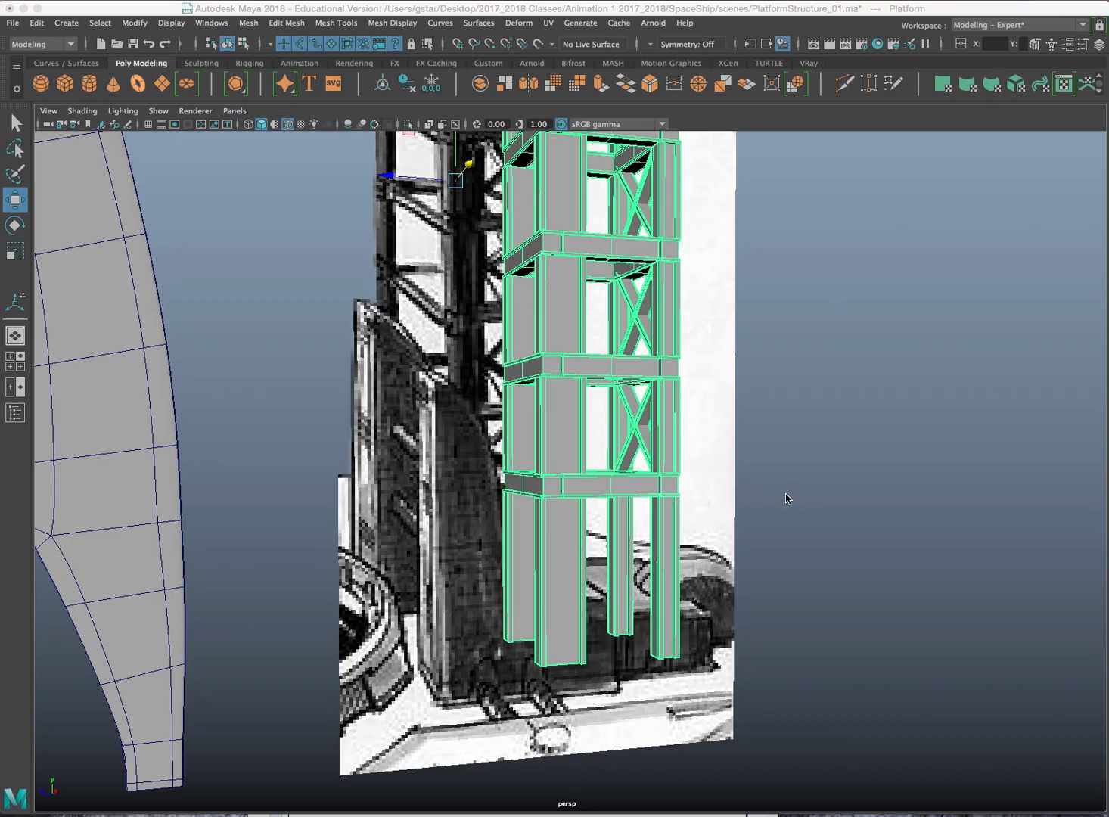
mouse_move(863, 395)
left_mouse_down("alt")
mouse_move(874, 396)
mouse_move(853, 407)
left_mouse_up("alt")
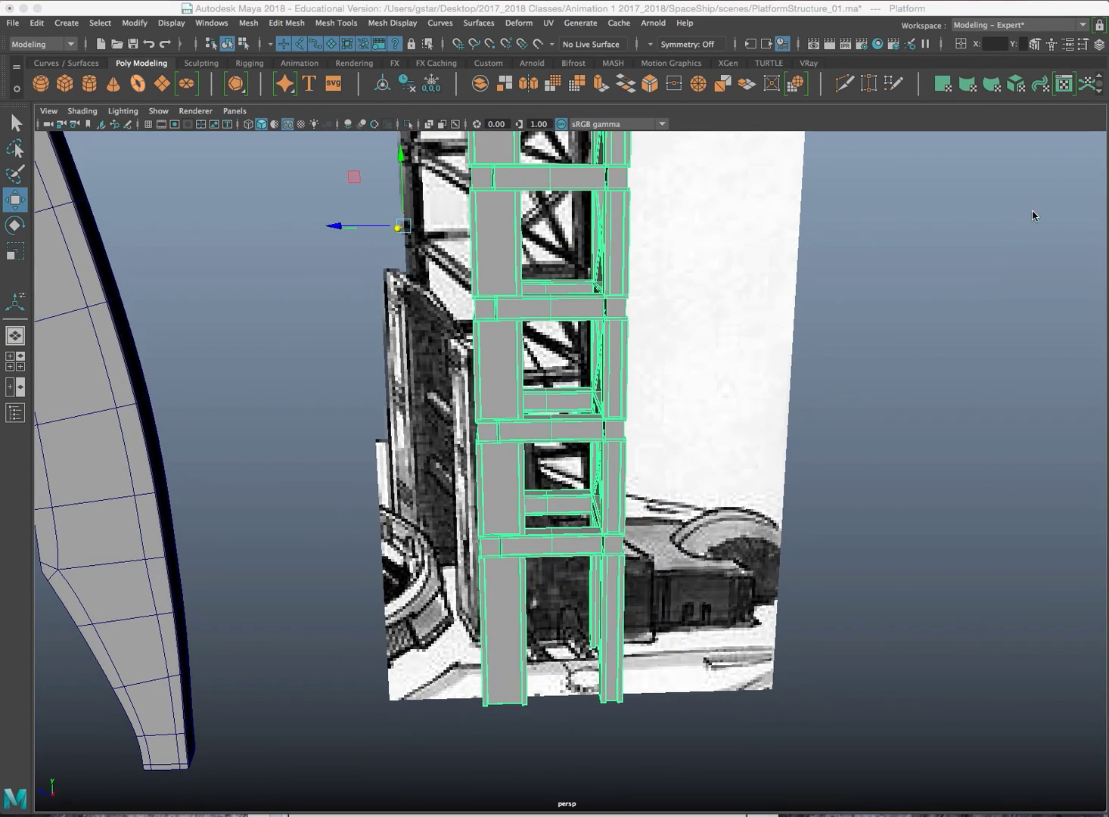
left_click(1100, 45)
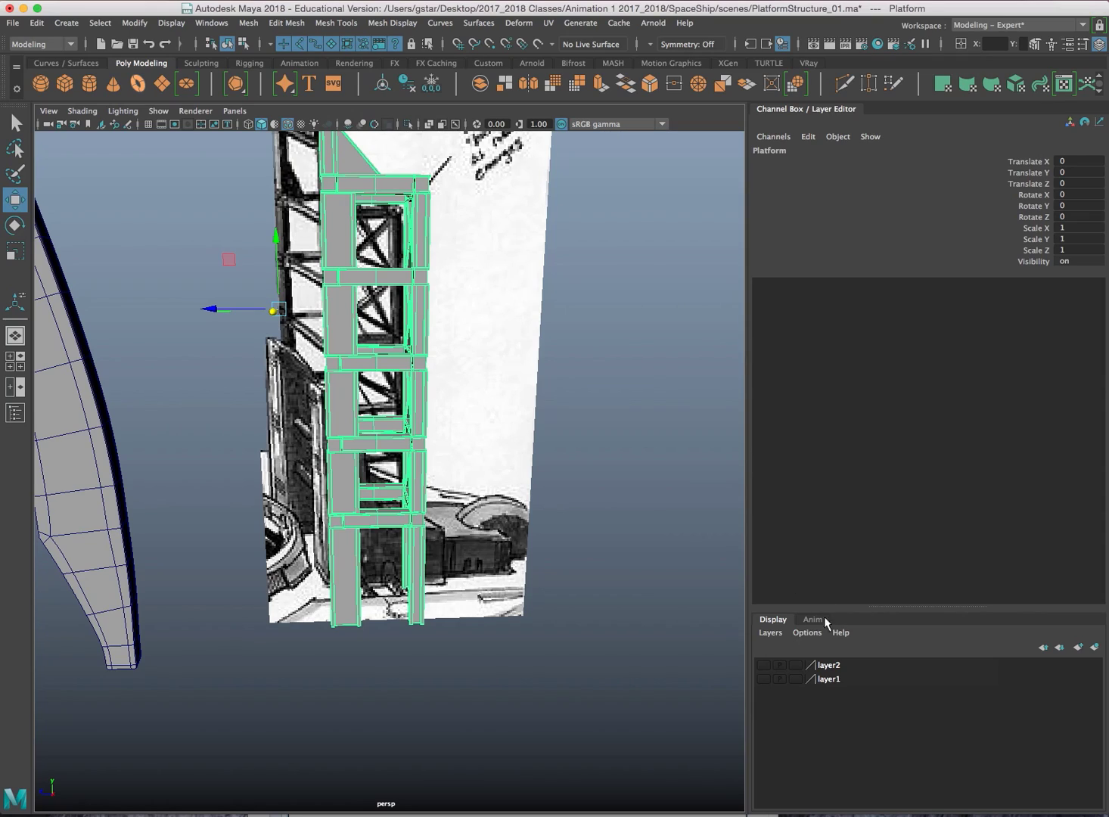
left_click(772, 633)
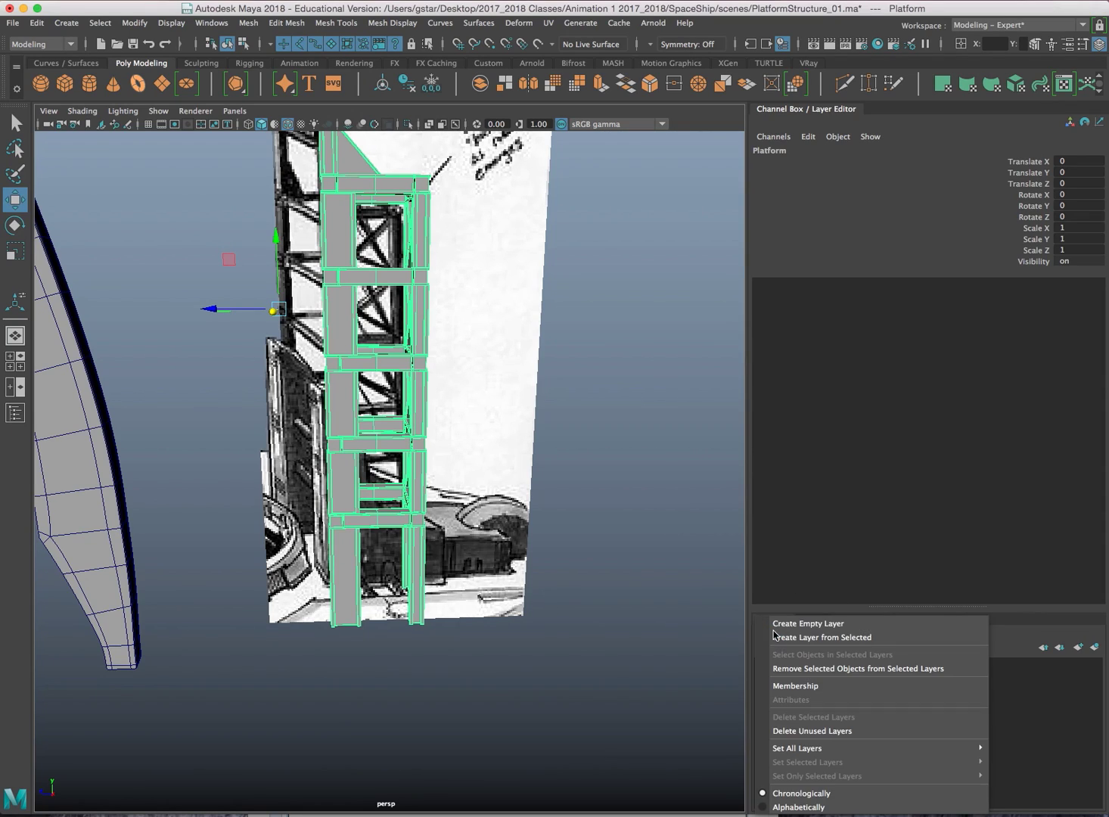
left_click(821, 638)
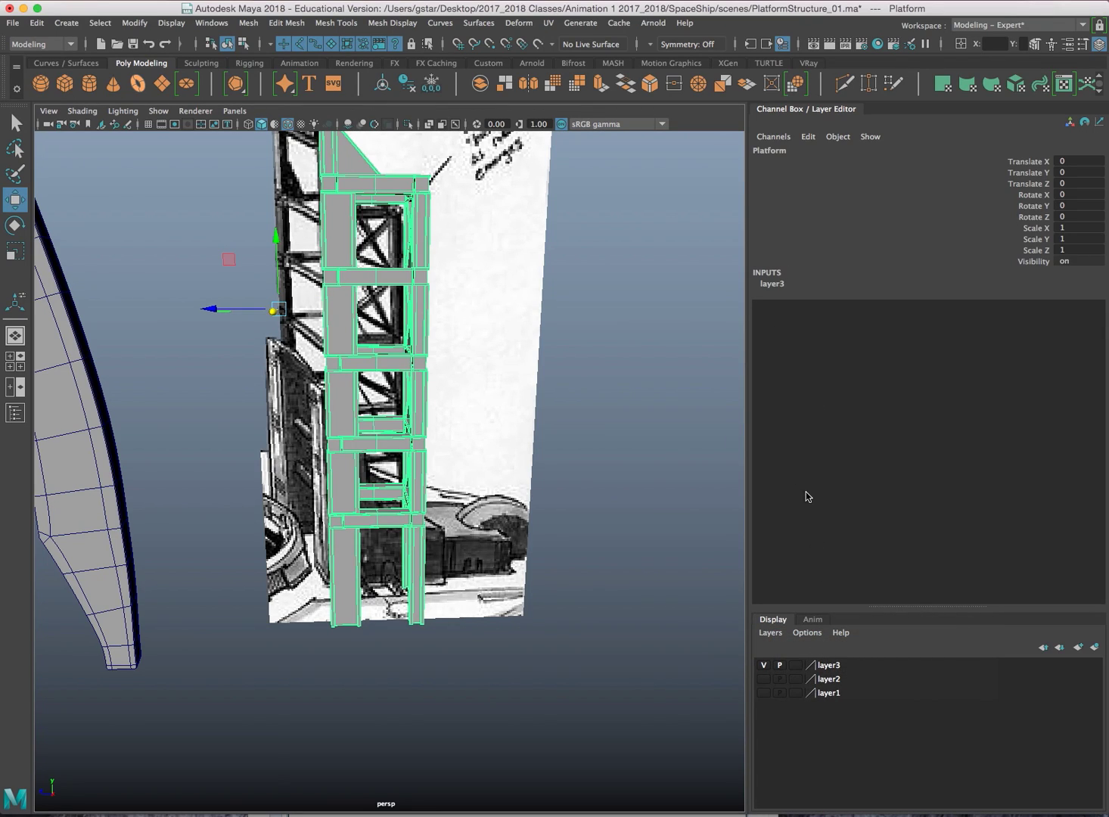
Rename the new display layer as Platform01 and hide the layer
double_click(833, 666)
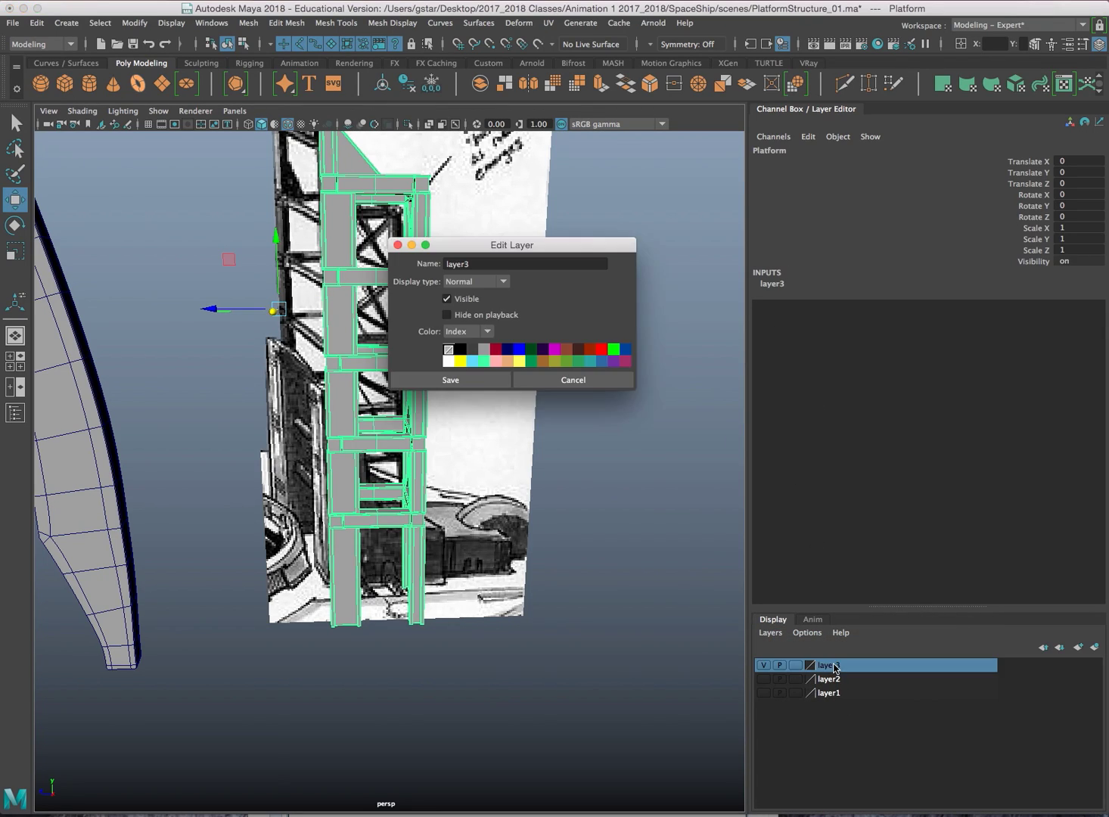
double_click(493, 264)
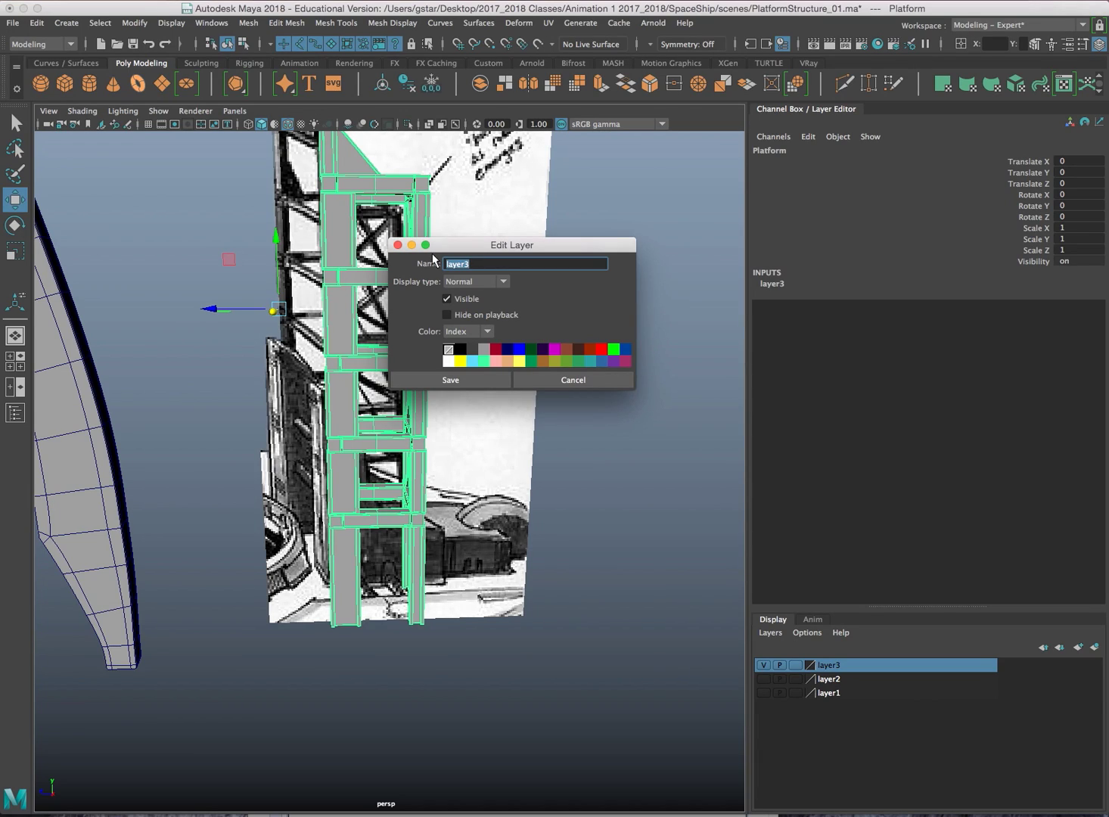
type("Platform")
left_click(445, 377)
left_click(508, 331)
left_click(449, 378)
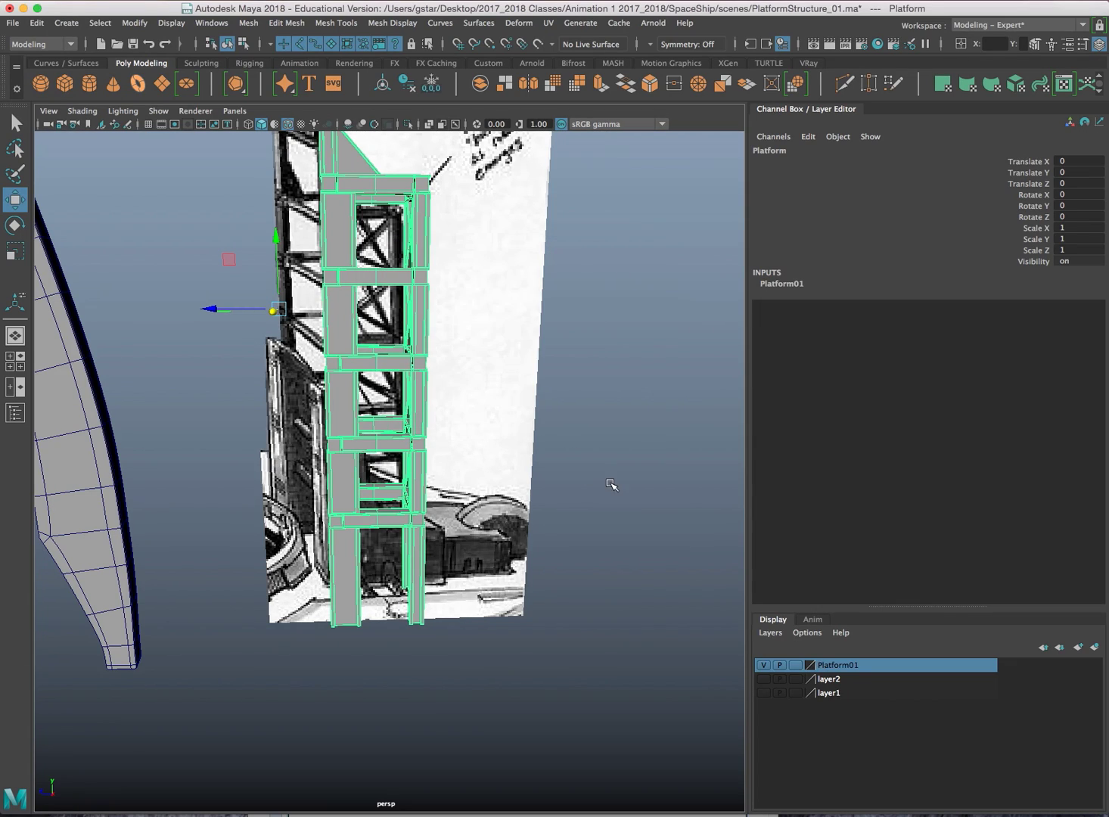
left_click(765, 665)
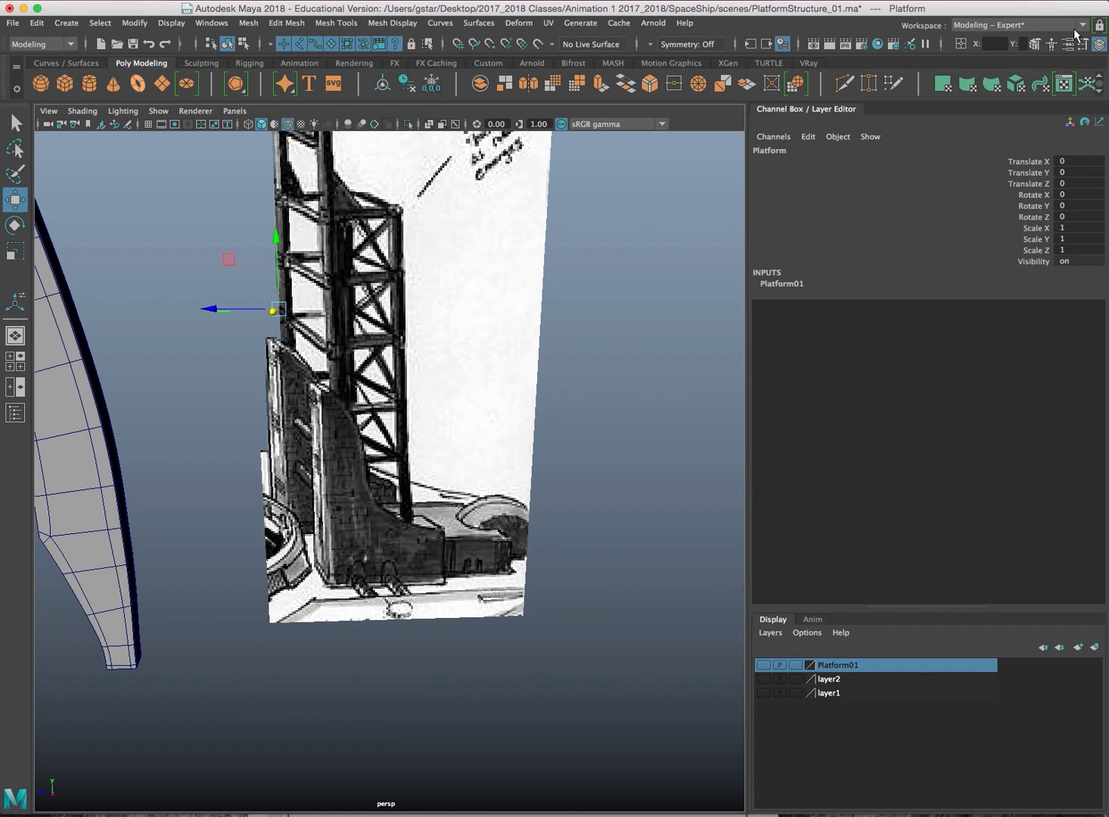
Hide the channel box sidebar and maximise the side view, framing the curved base wall in the reference sketch
left_click(1099, 45)
scroll(629, 339, "up", 3)
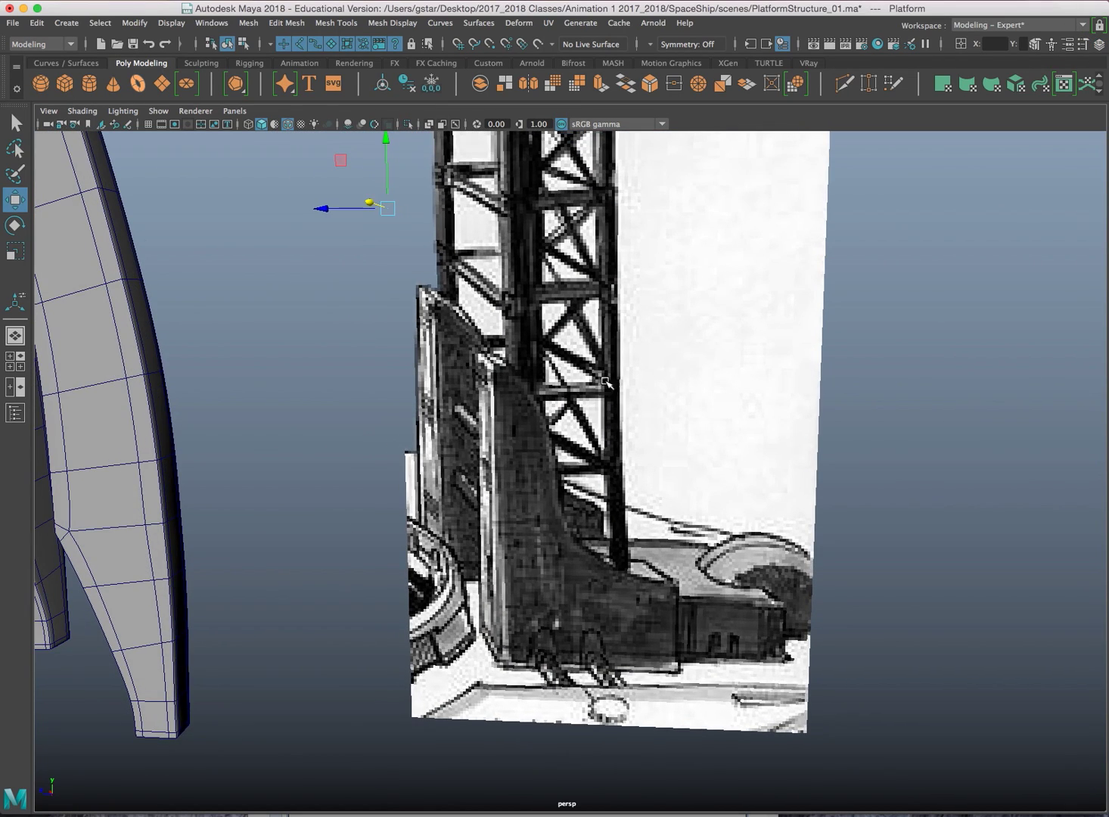
left_click(561, 483)
key("space")
key("space")
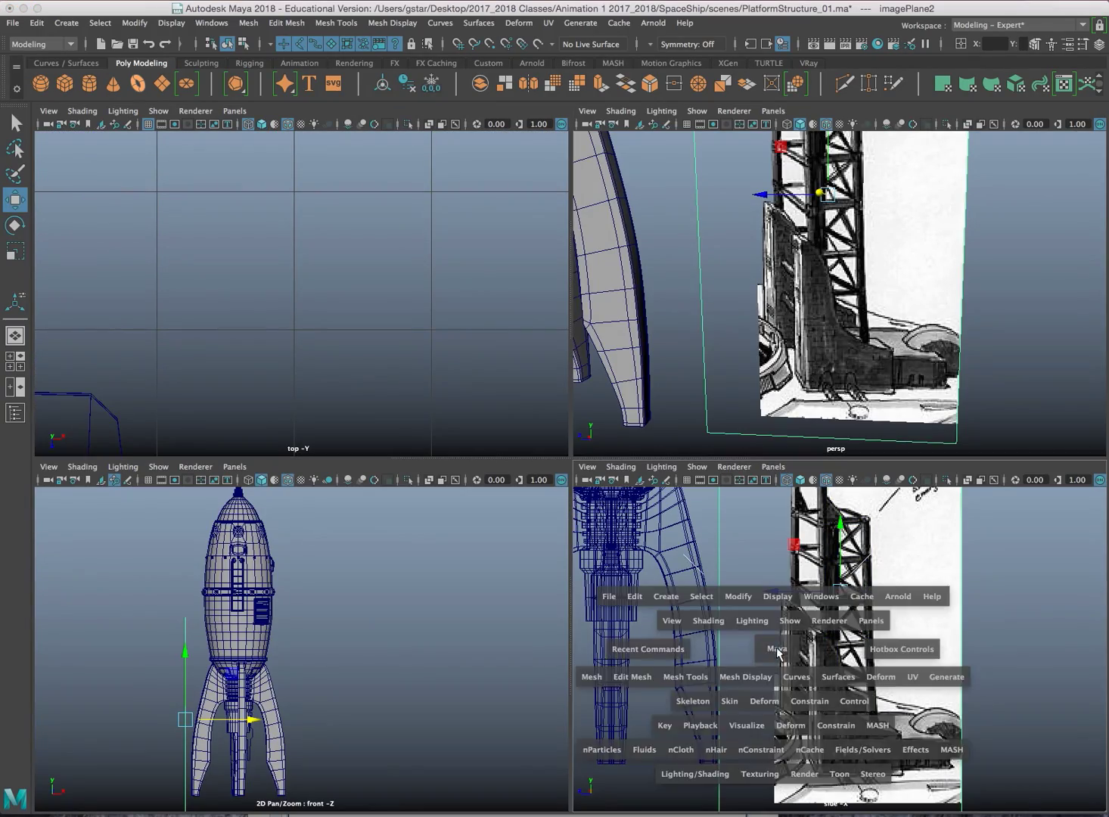
middle_click_drag(640, 566, 627, 401, "alt")
scroll(641, 450, "up", 3)
scroll(626, 401, "up", 2)
scroll(627, 401, "down", 3)
scroll(598, 454, "up", 4)
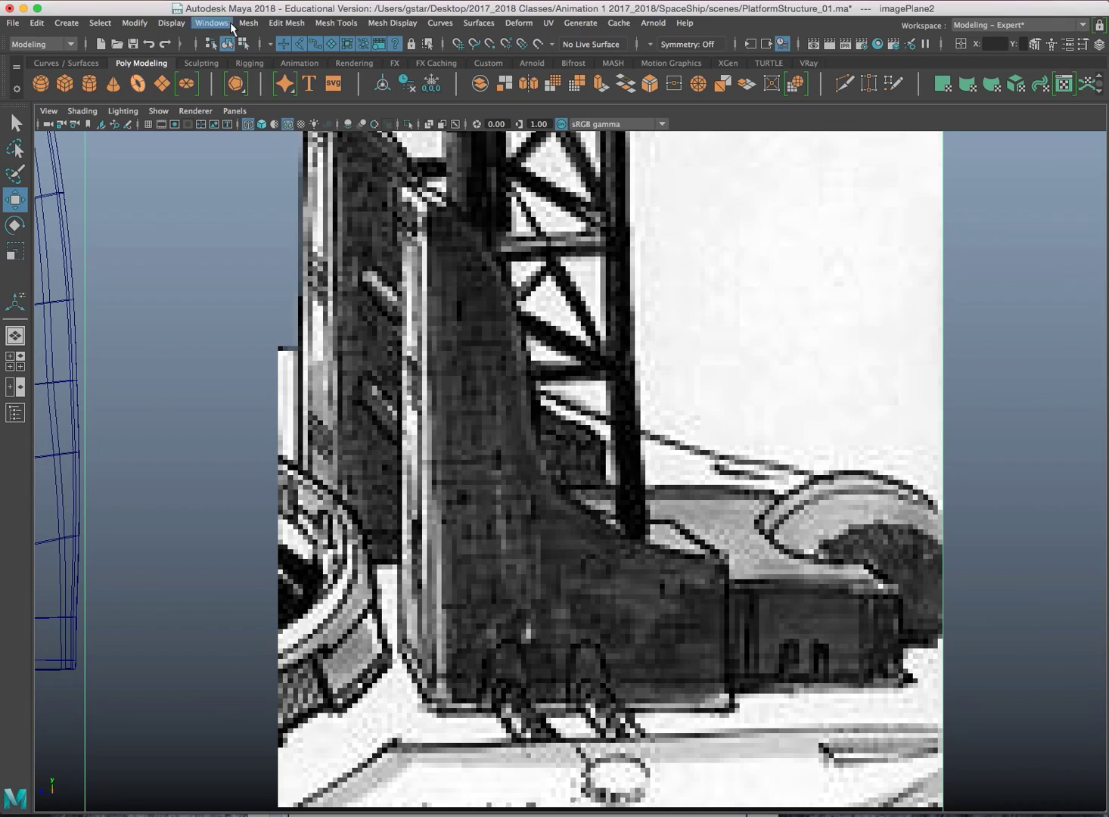
Draw two five-sided practice polygons beside the reference sketch with Create Polygon, deleting each one
left_click(333, 22)
left_click(357, 114)
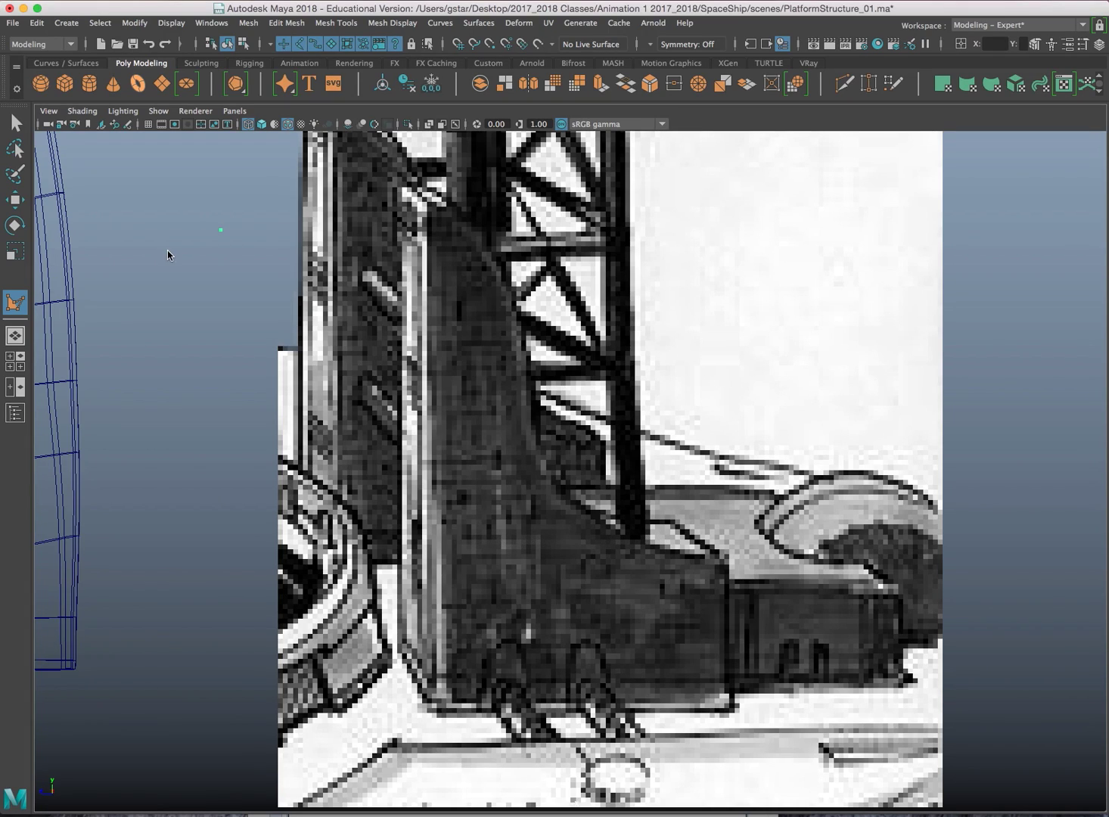
left_click(277, 407)
key("Return")
key("5")
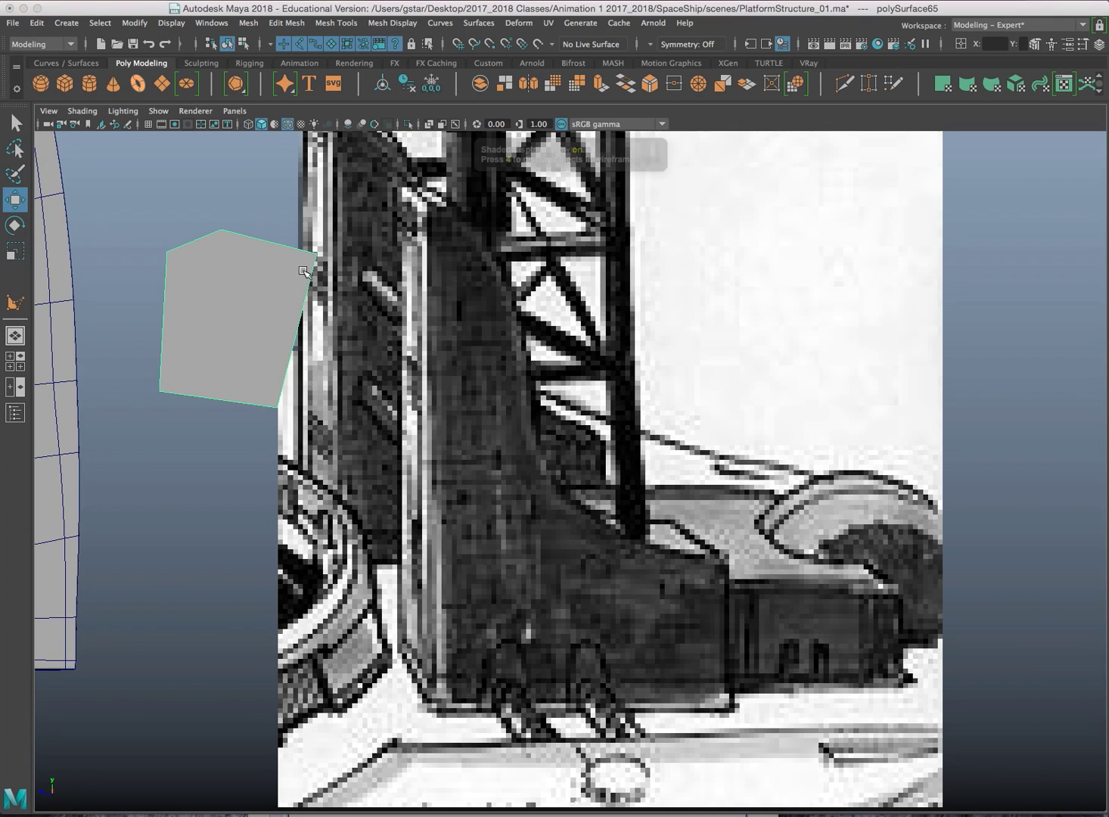
key("Delete")
key("y")
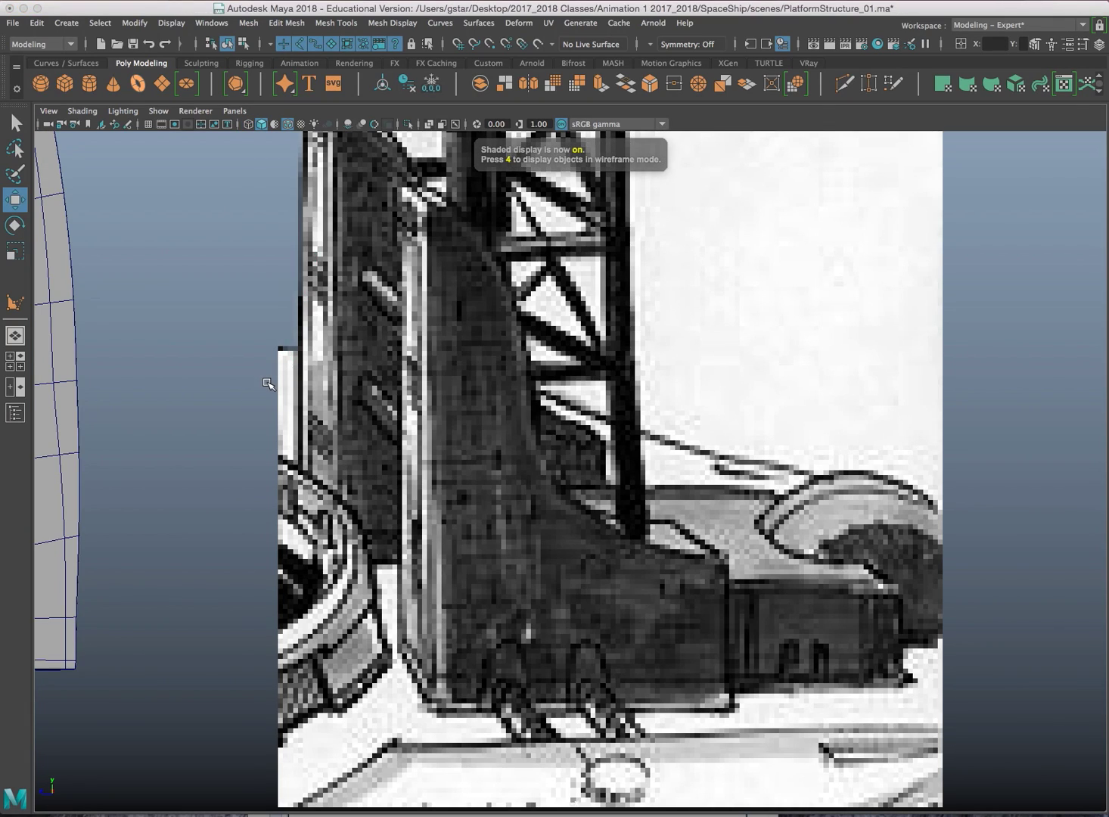
left_click(251, 350)
left_click(201, 250)
left_click(187, 440)
left_click(128, 352)
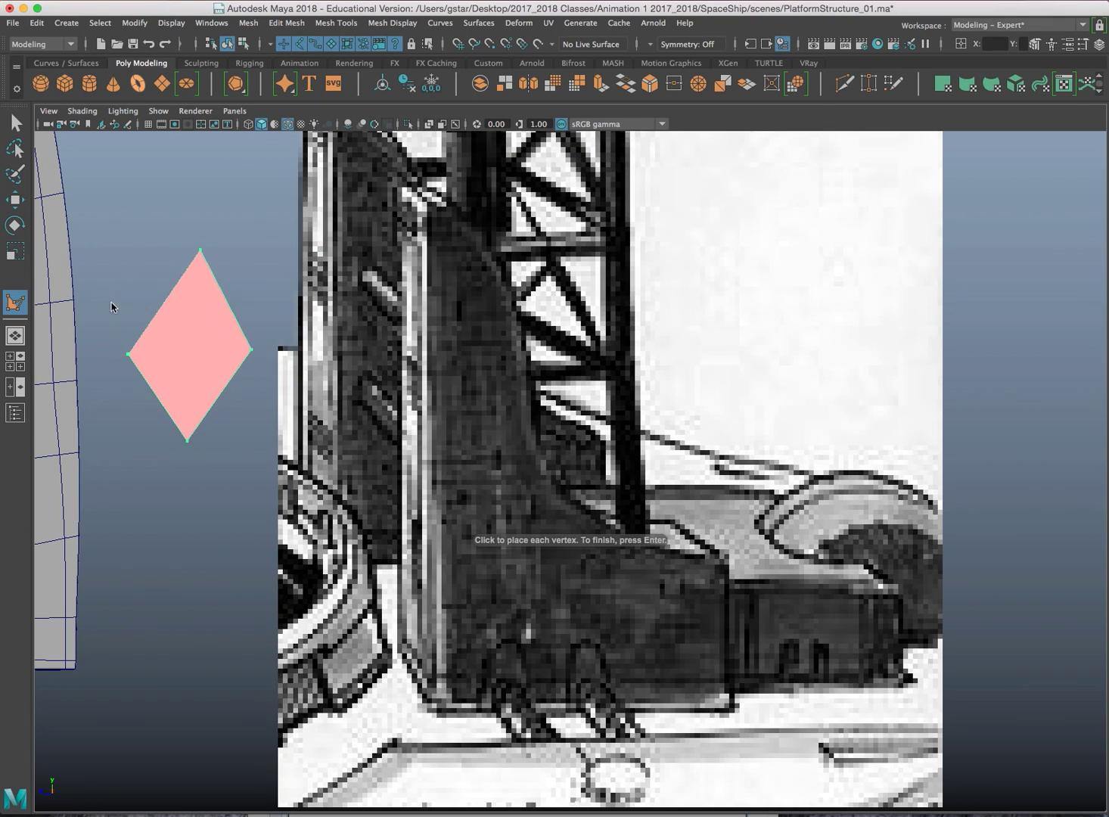
left_click(121, 250)
key("Return")
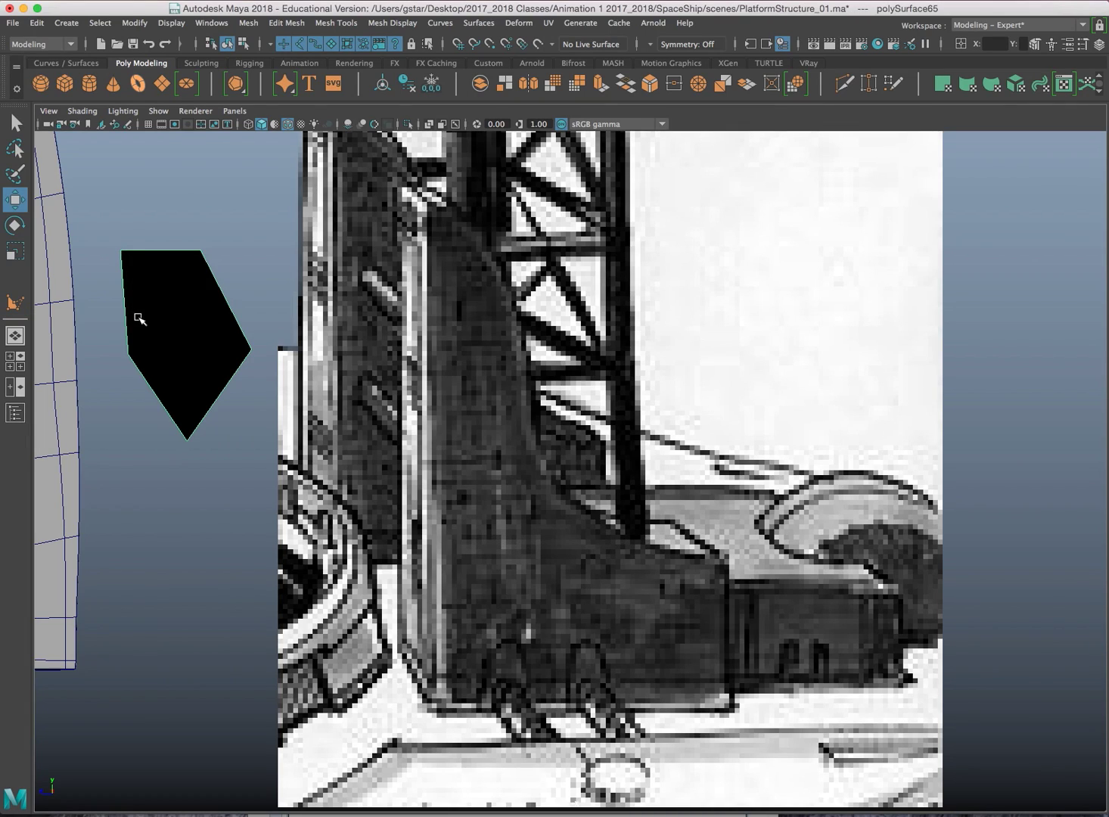
key("Delete")
Start a new polygon over the sketched base wall, tracing its tall vertical edge, bottom edge and short vertical end
key("y")
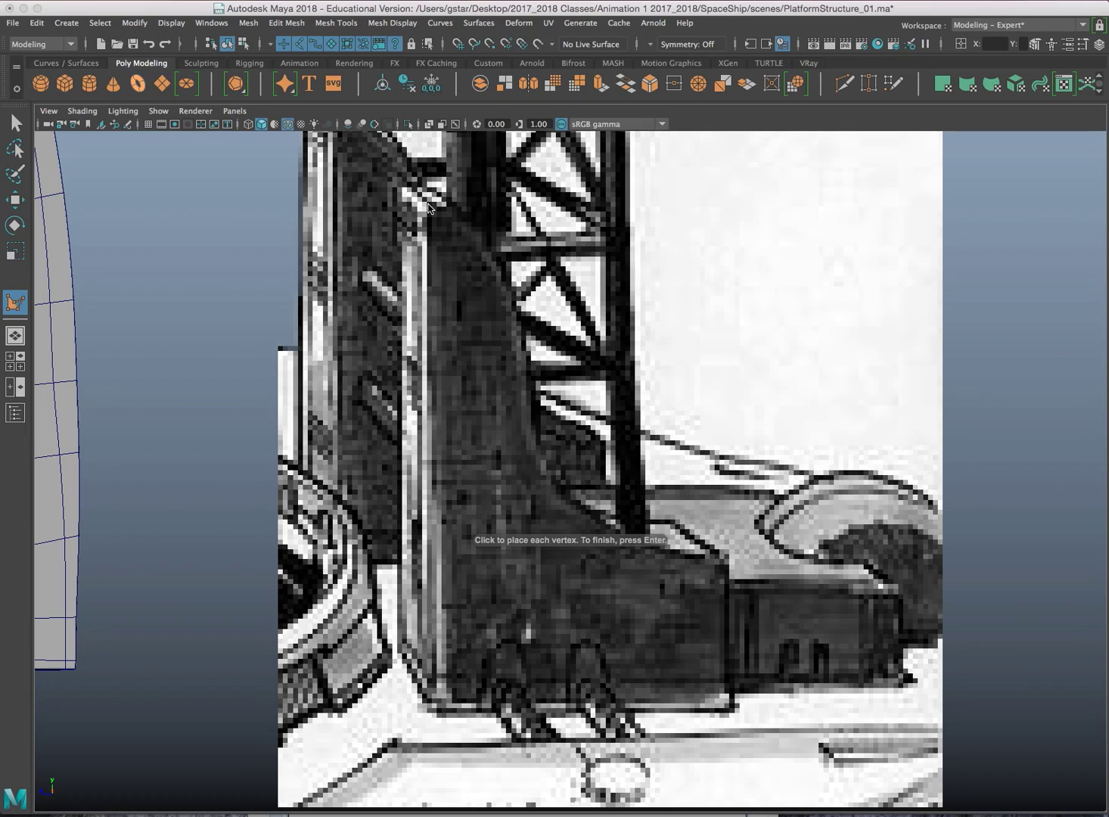
left_click(428, 206)
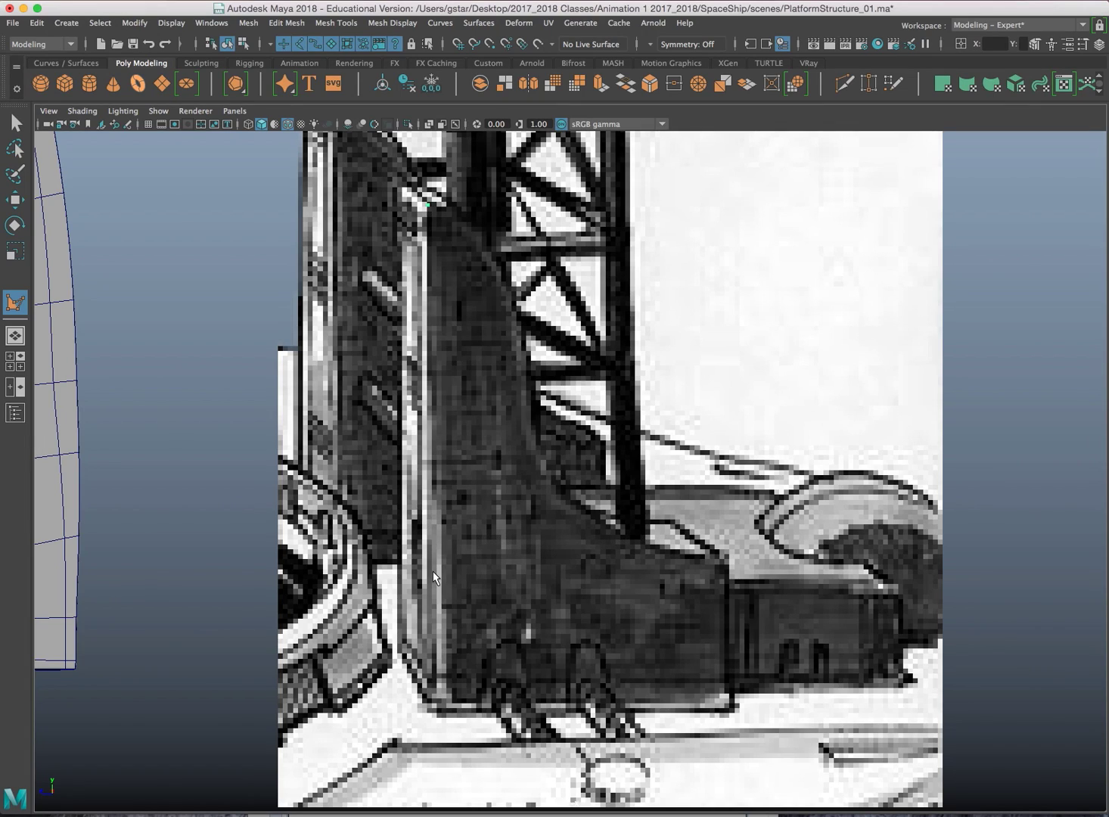
left_click(441, 702)
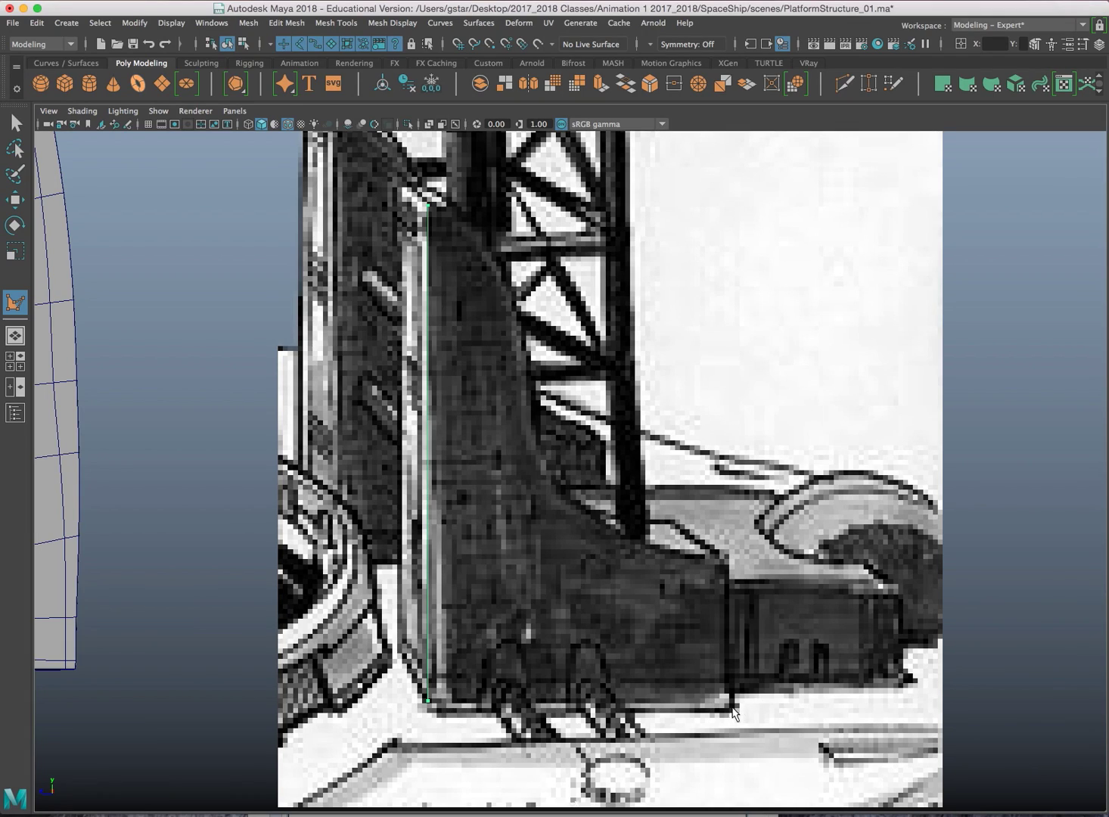
left_click(731, 709)
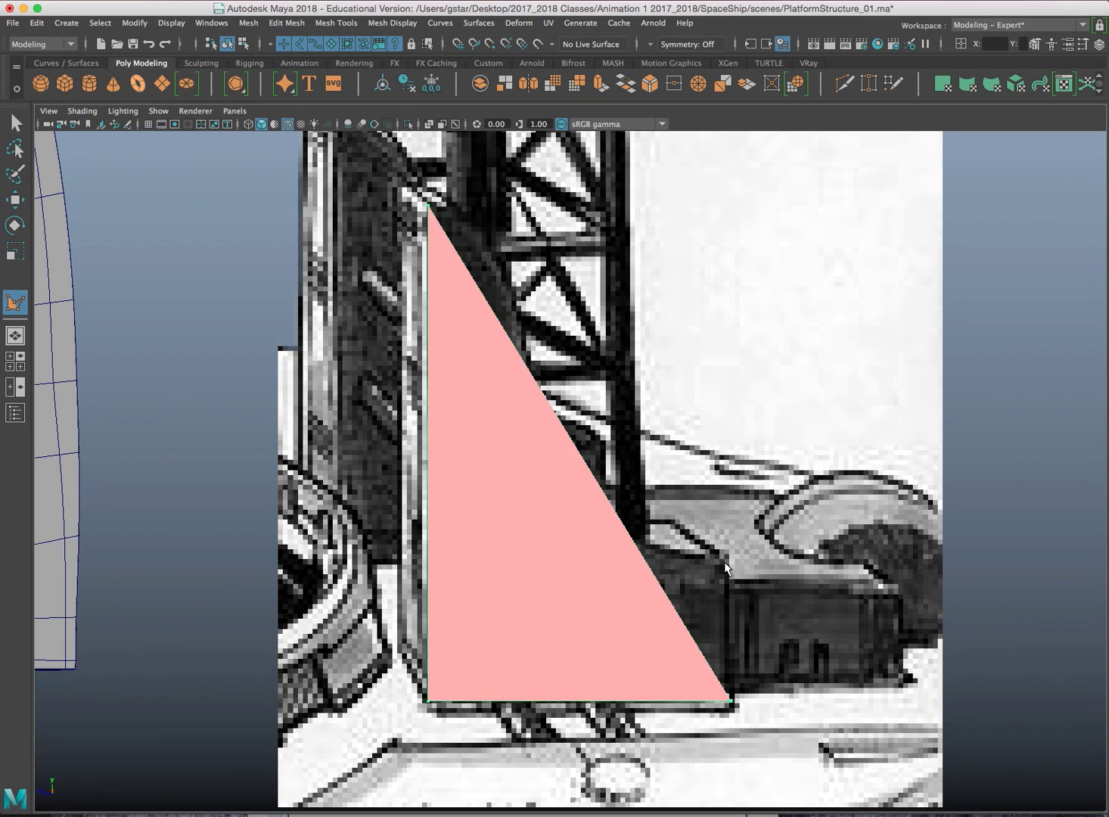
left_click(727, 567)
Switch to wireframe display and trace the lower part of the wall's curve with four polygon points
key("4")
scroll(690, 491, "up", 4)
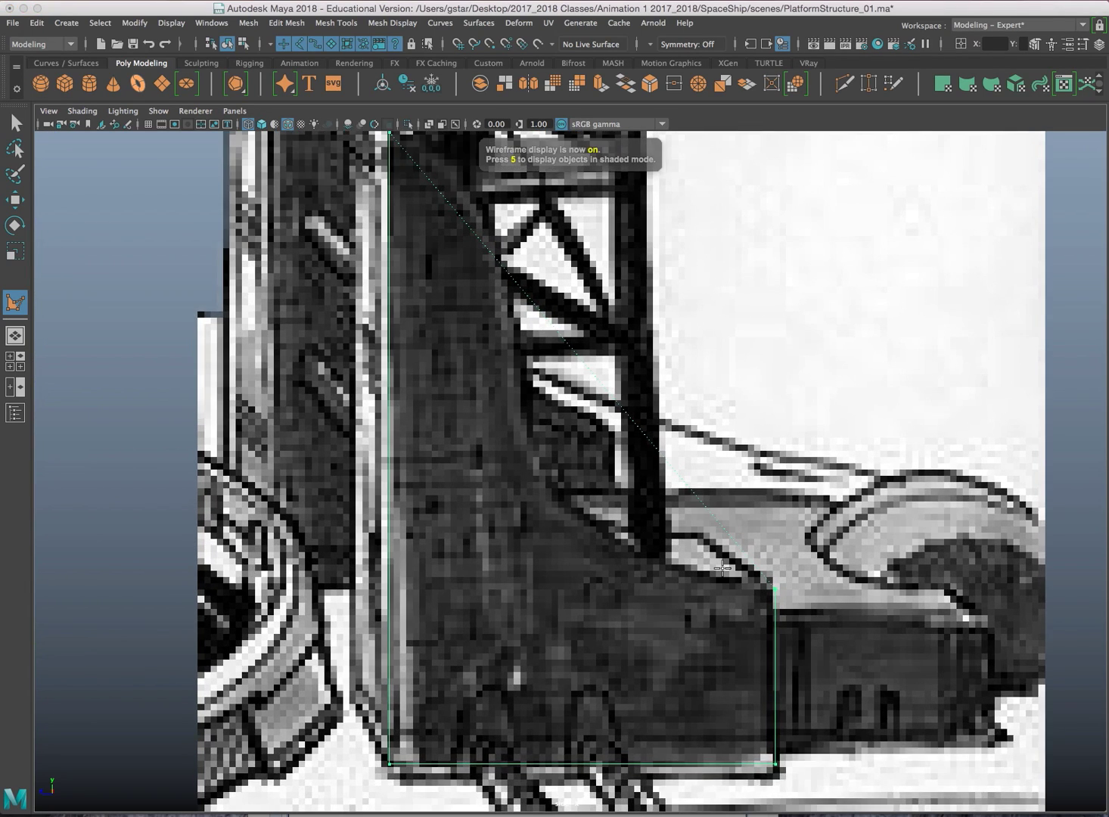
scroll(691, 492, "up", 4)
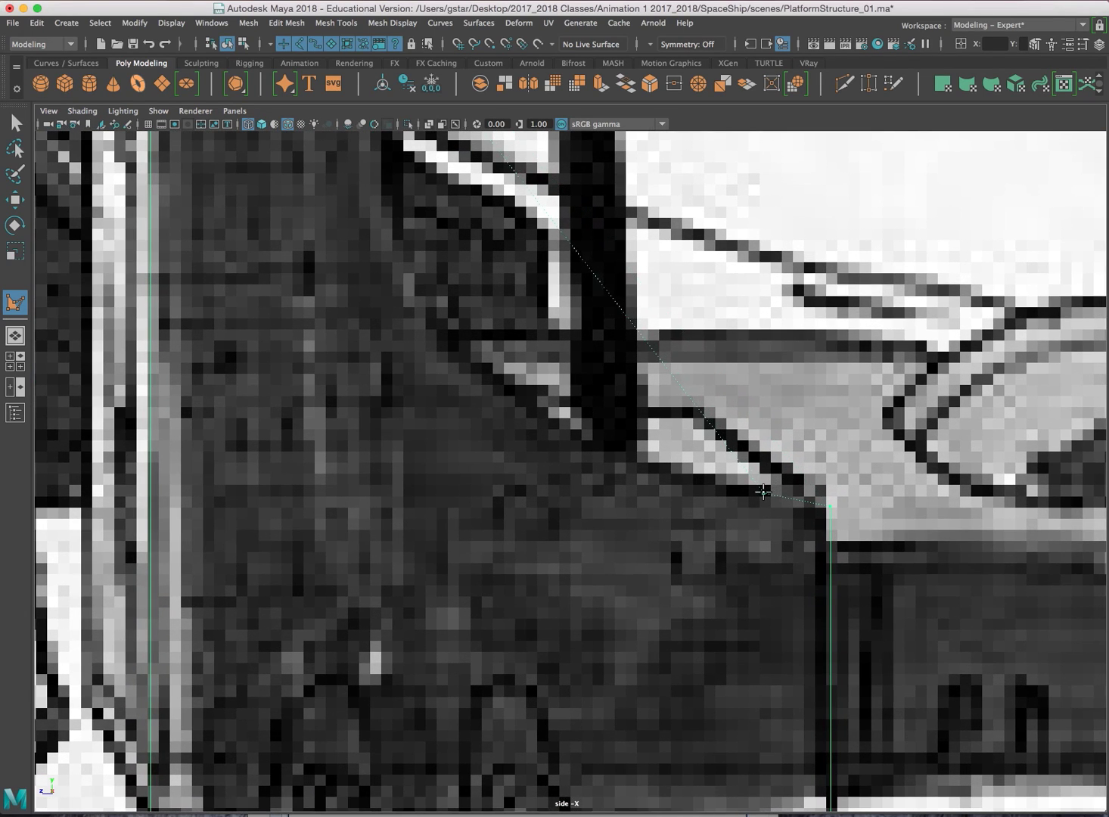
left_click(759, 495)
left_click(658, 474)
left_click(554, 424)
middle_click_drag(514, 397, 576, 491, "alt")
left_click(520, 456)
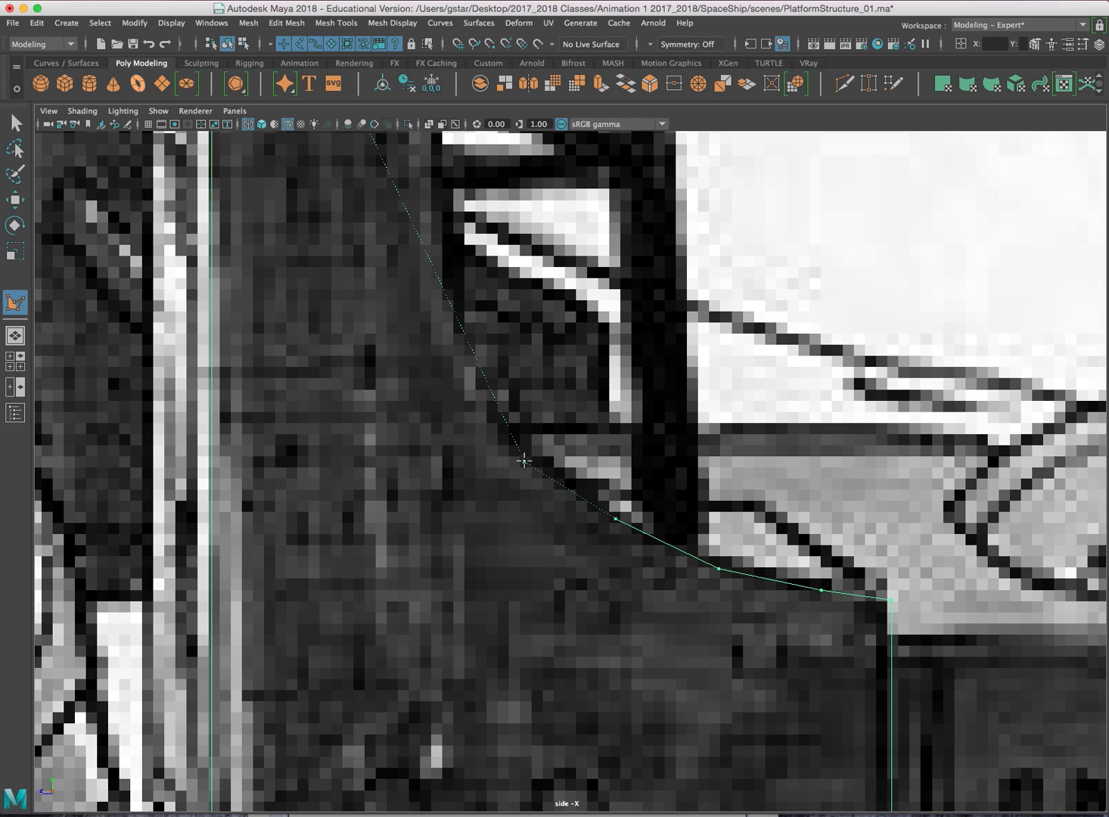
middle_click_drag(520, 442, 571, 523, "alt")
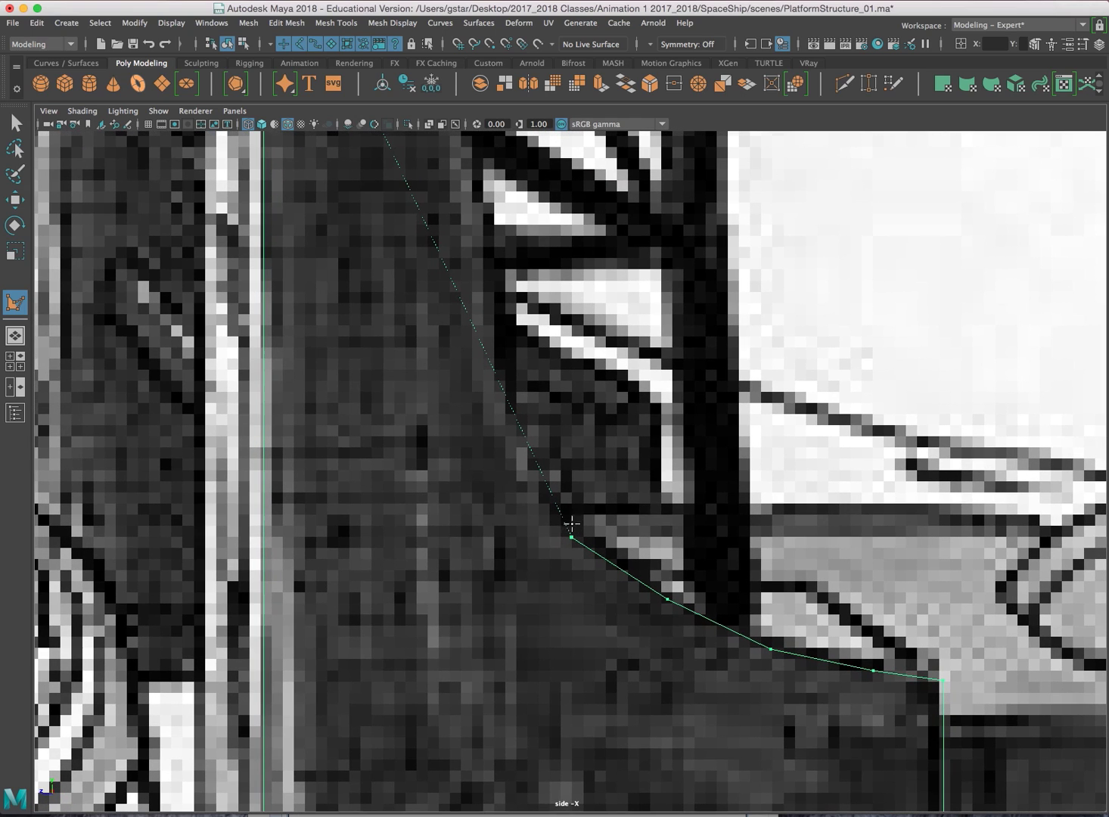
Trace the rest of the curve up to the wall's top, complete the polygon and display it shaded
left_click(508, 425)
middle_click_drag(508, 425, 538, 511, "alt")
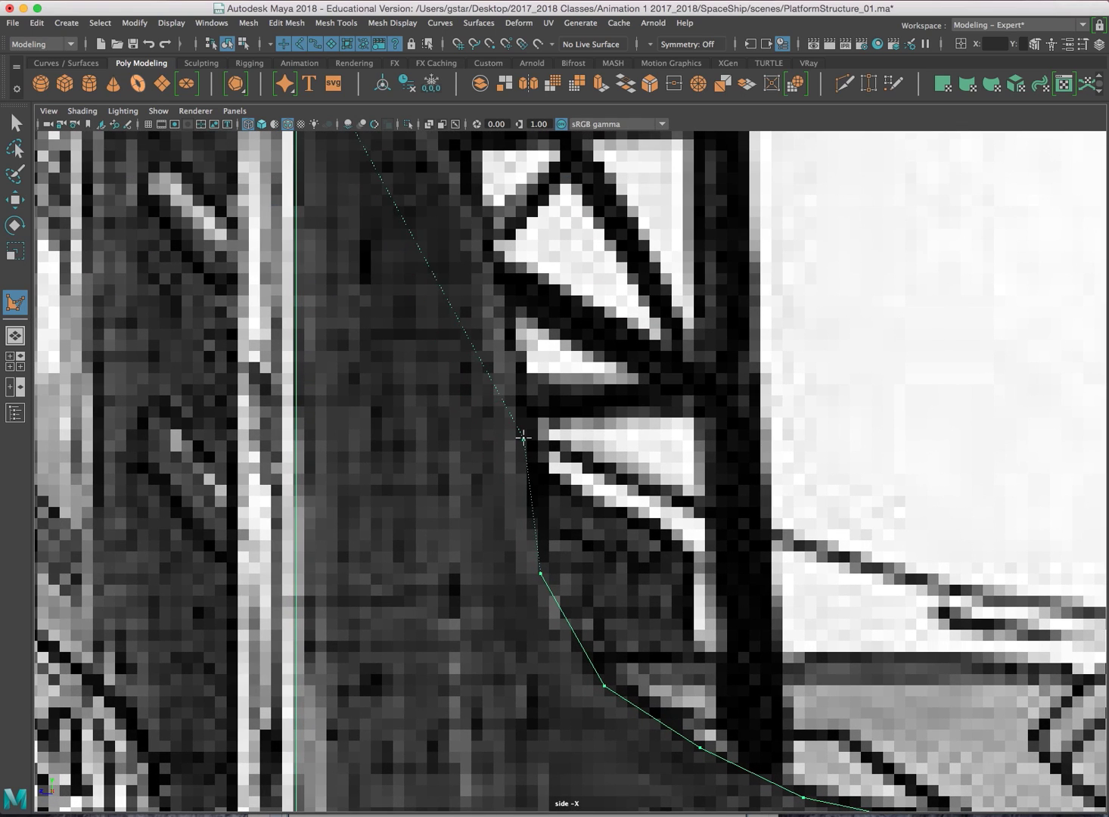
left_click(528, 439)
middle_click_drag(528, 439, 542, 595, "alt")
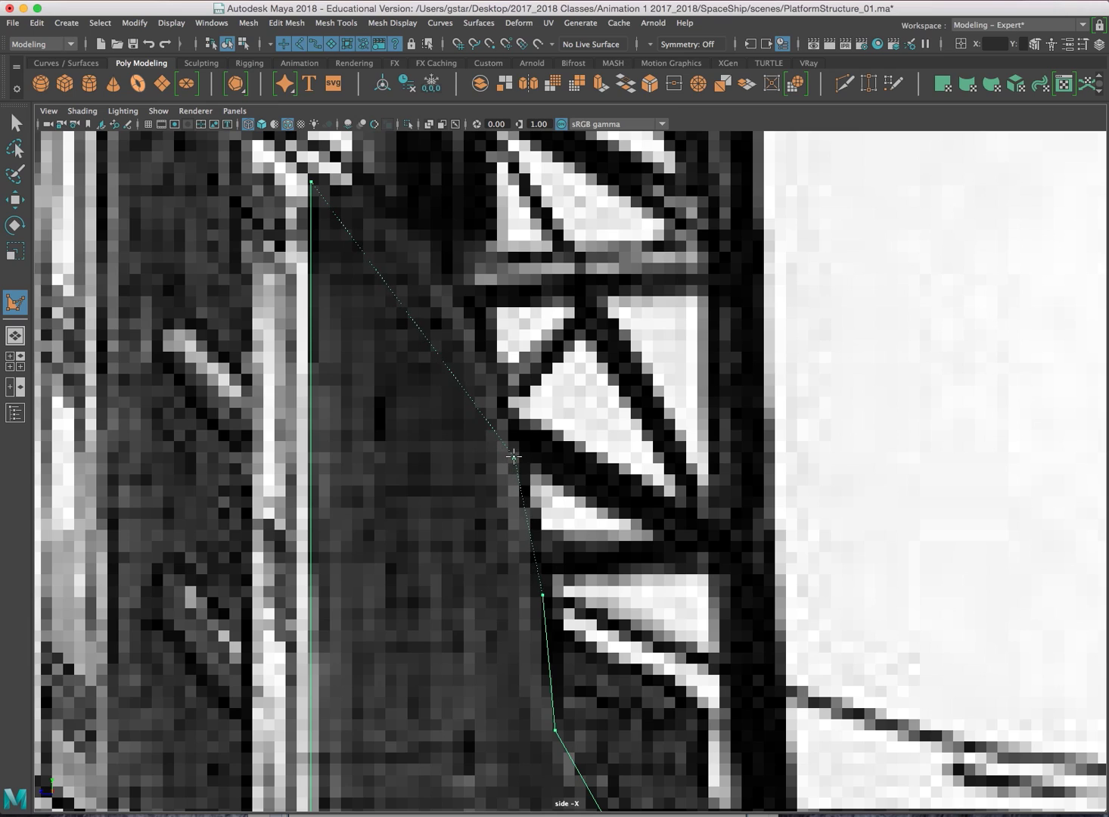
left_click(515, 456)
left_click(473, 333)
middle_click_drag(449, 297, 471, 329, "alt")
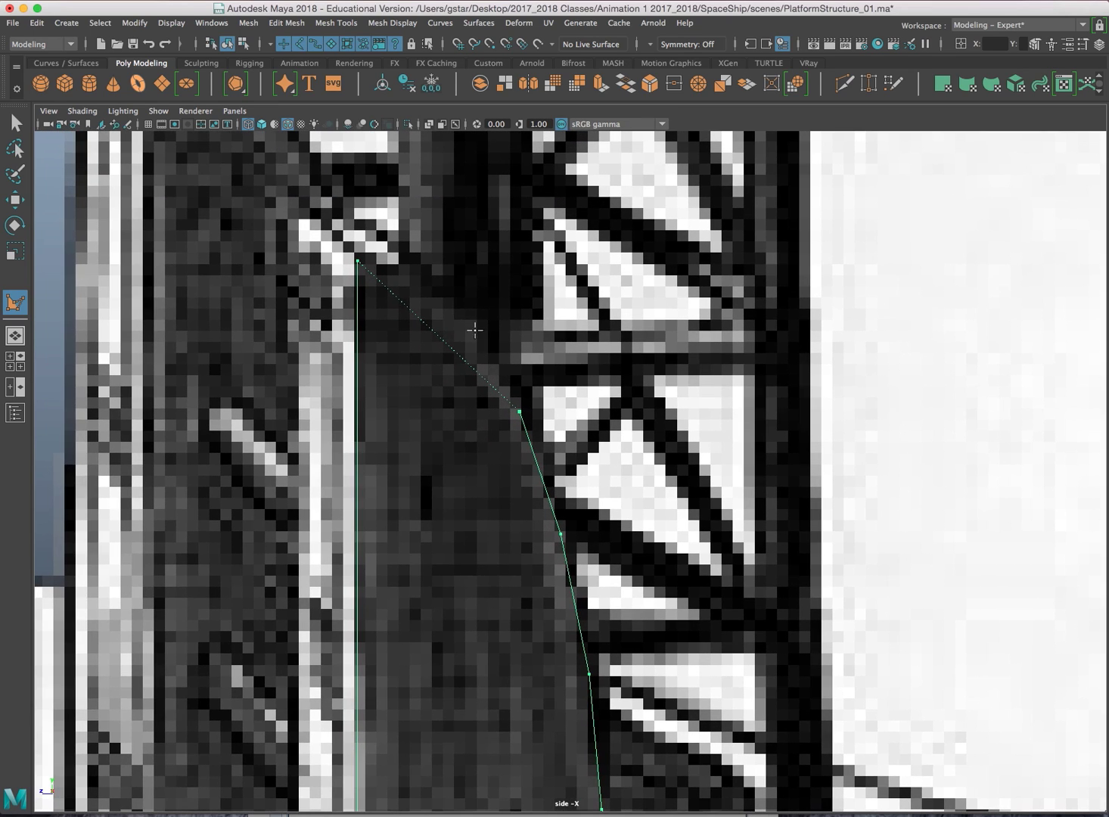
left_click(447, 295)
left_click(394, 260)
key("Return")
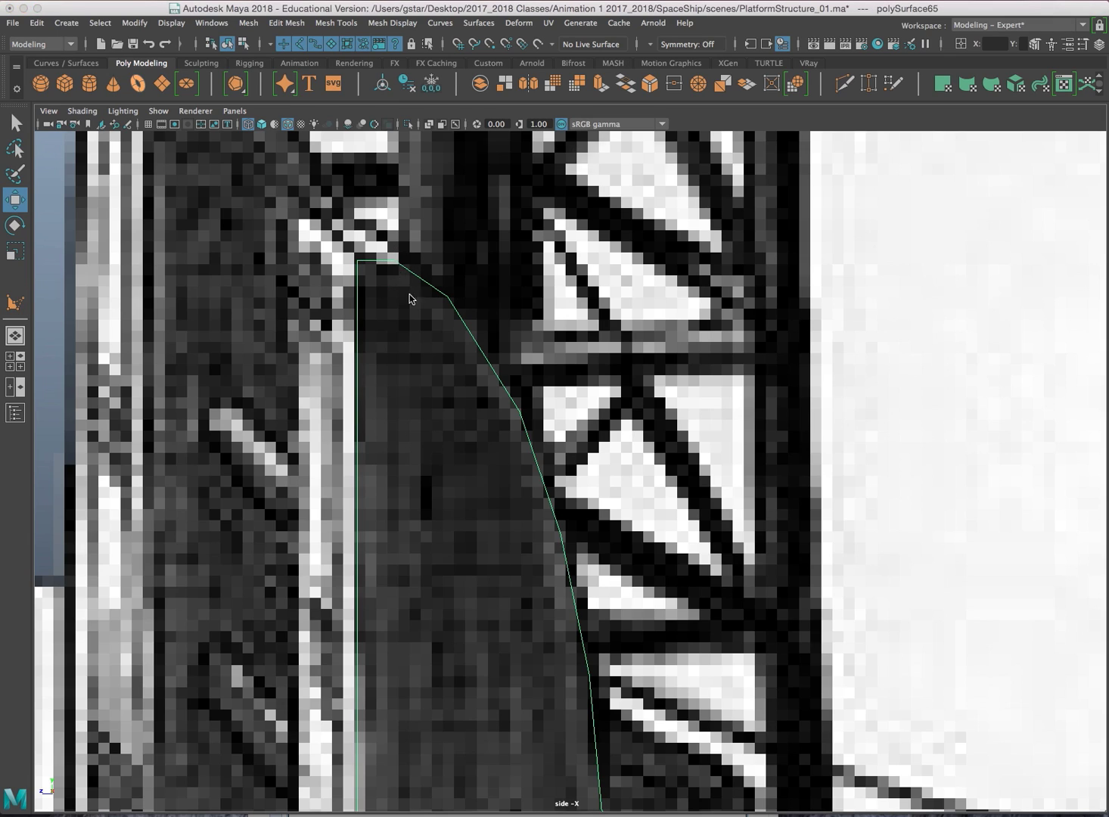
key("5")
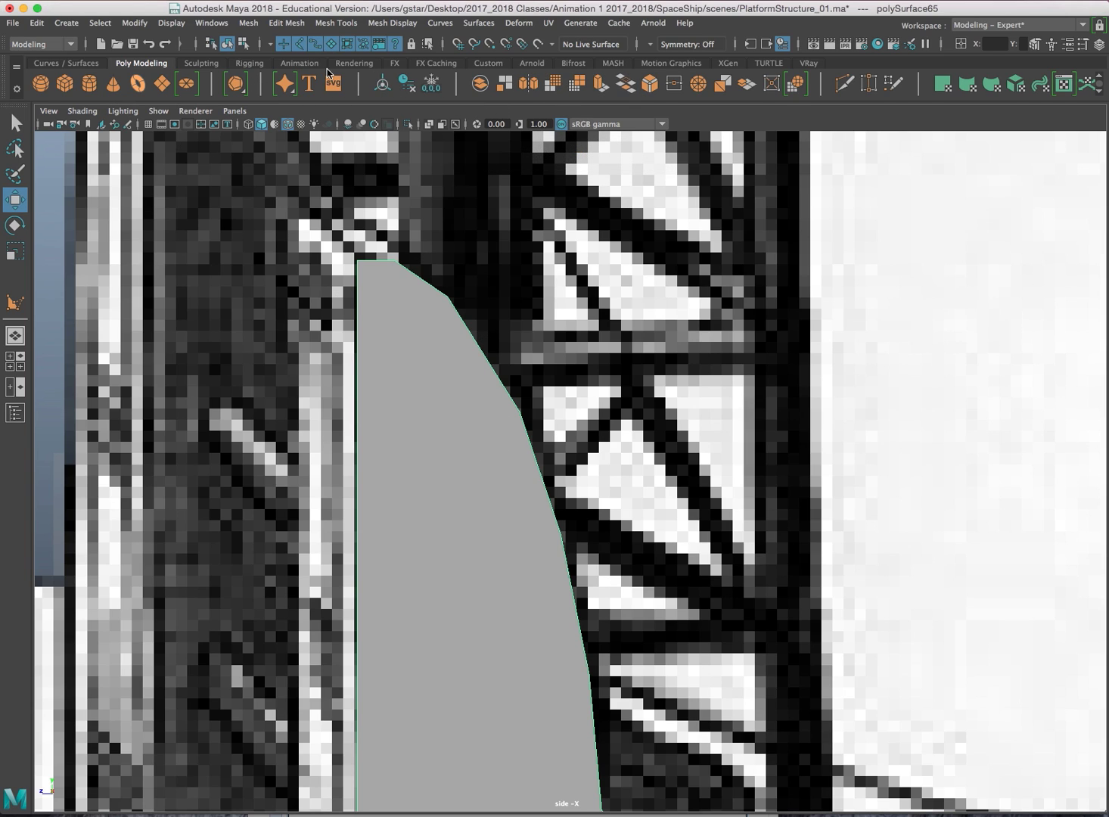
Multi-Cut two horizontal edges across the wall's upper part, from the two curve vertices below the top to the straight vertical edge
left_click(326, 23)
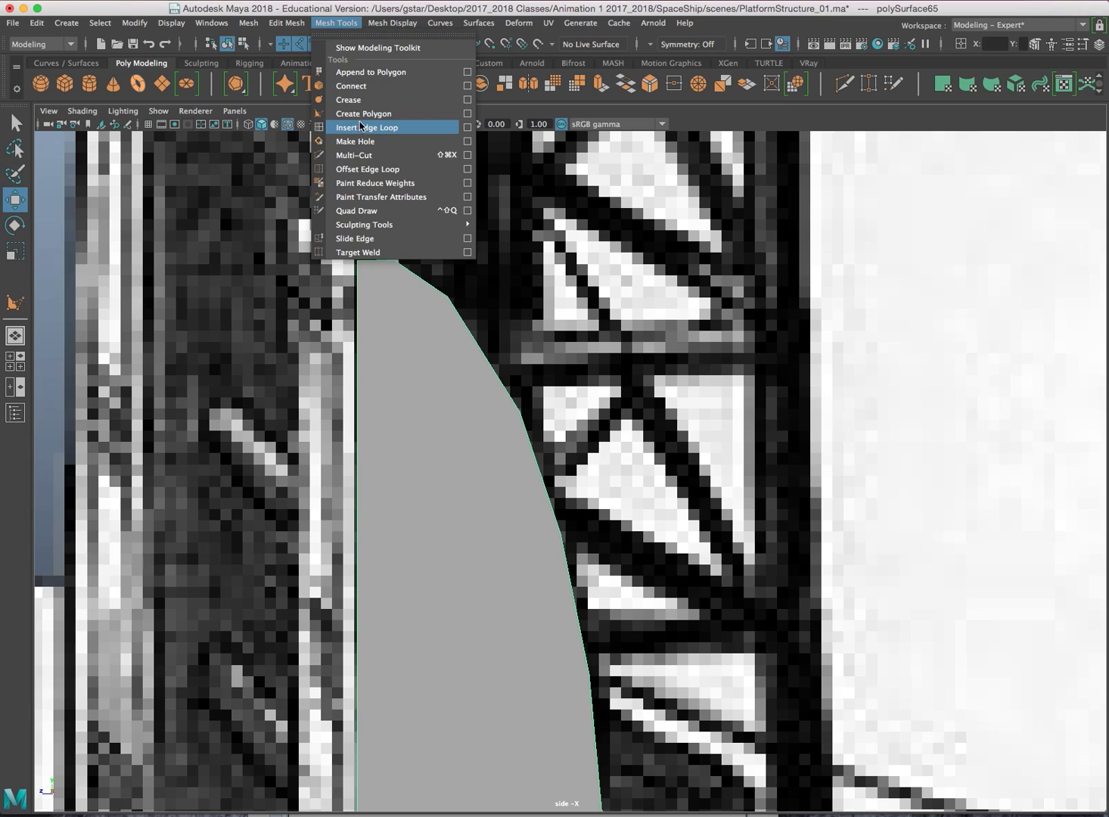
left_click(355, 155)
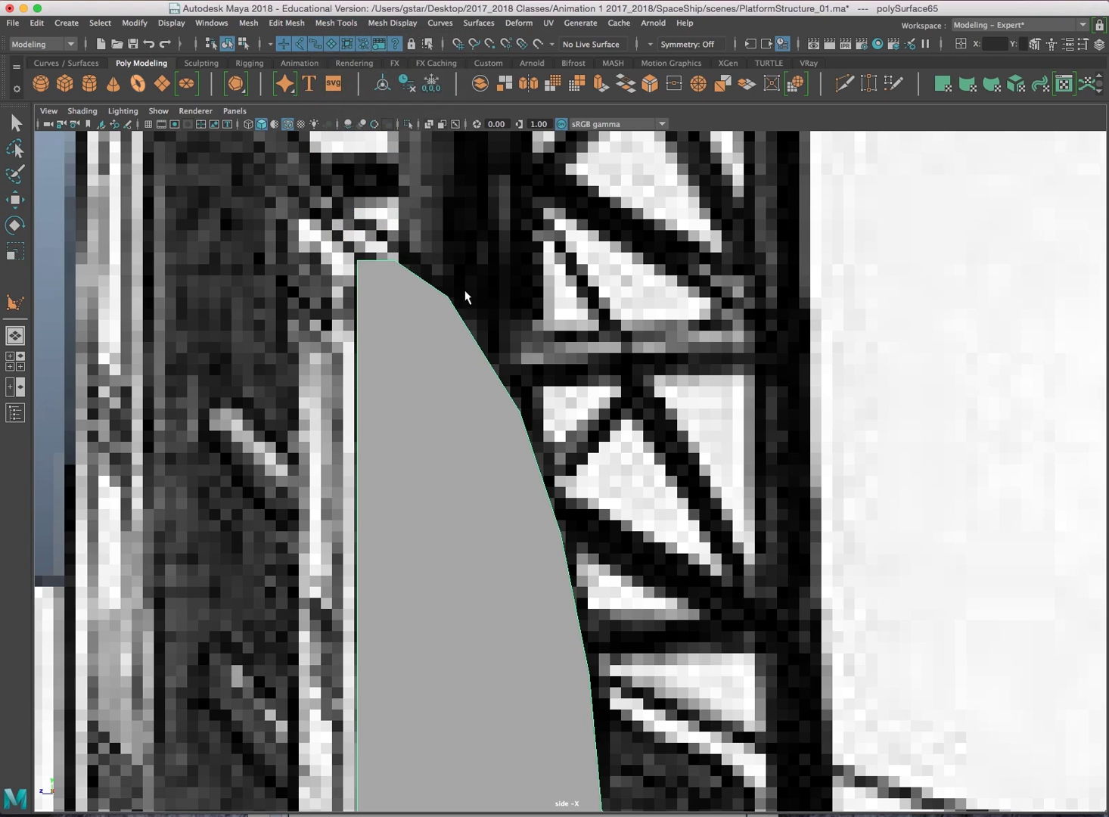
left_click(409, 302)
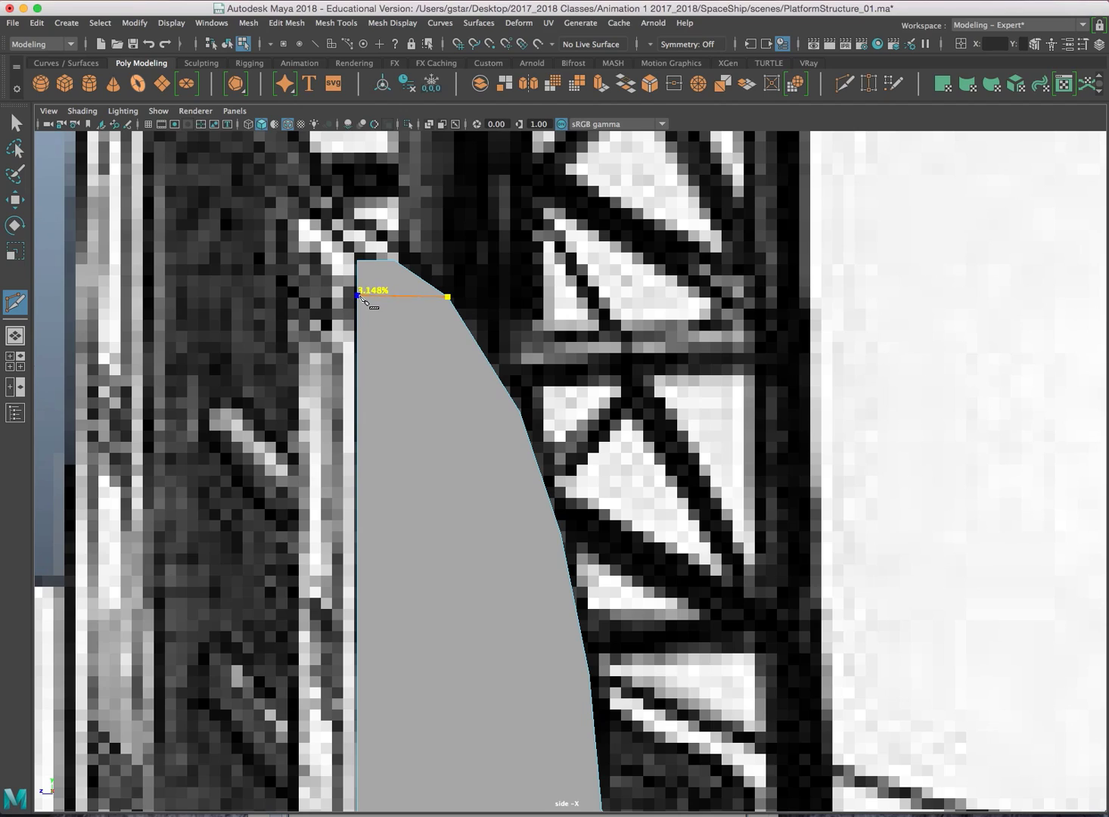
left_click(359, 297)
right_click(359, 299)
key("ctrl+z")
left_click(479, 416)
left_click(359, 415)
right_click(360, 415)
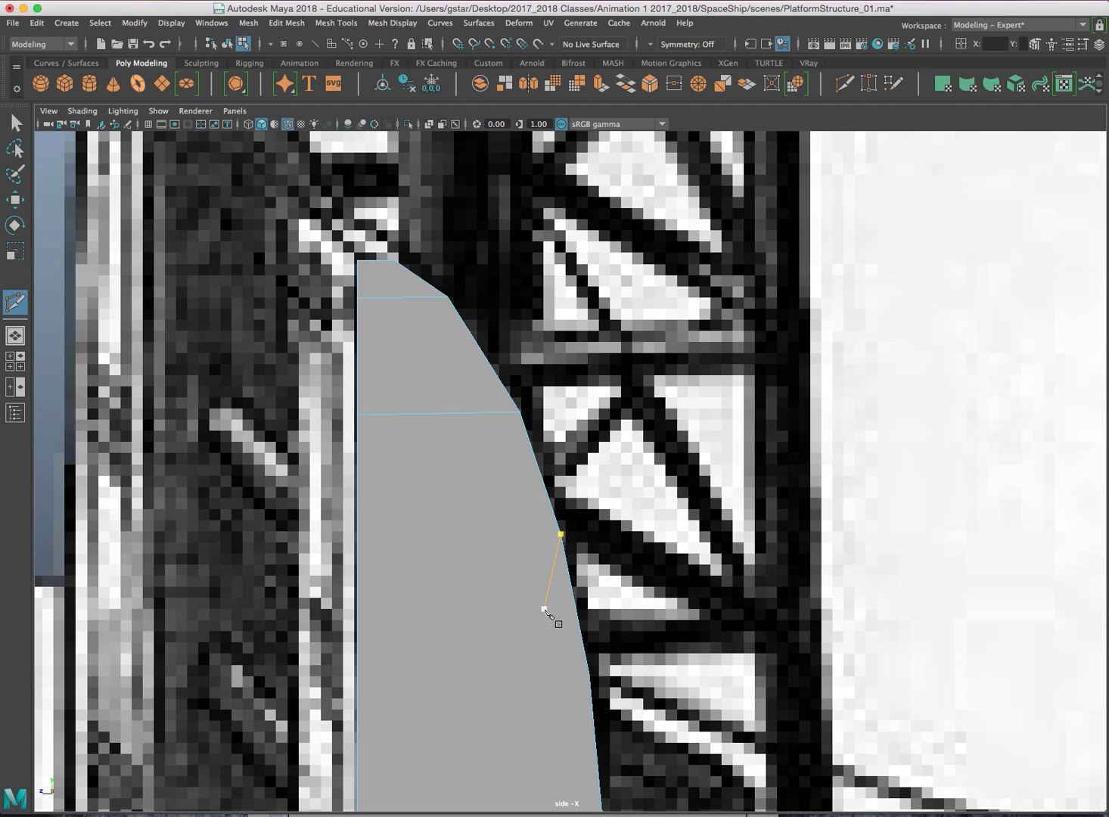
Cut three more horizontal edges from the next curve vertices down the wall to the straight vertical edge
left_click(560, 535)
left_click(359, 535)
right_click(358, 538)
middle_click_drag(487, 651, 422, 427, "alt")
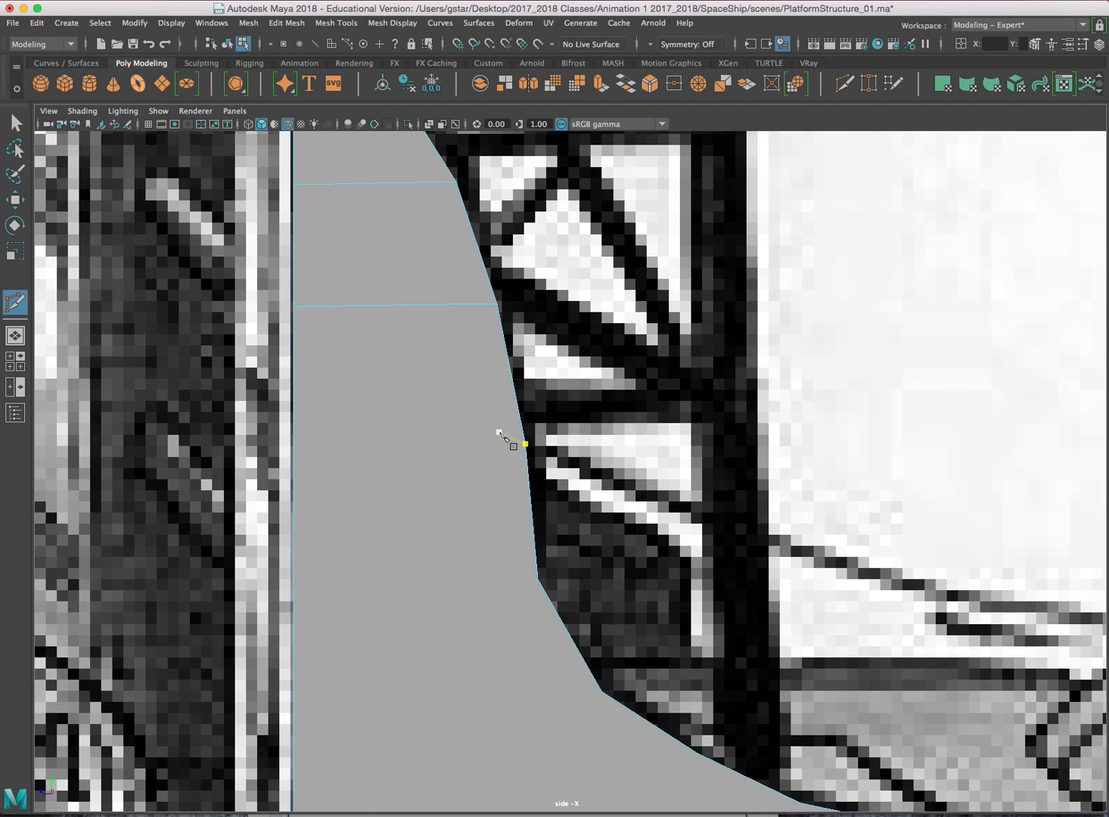
left_click(525, 445)
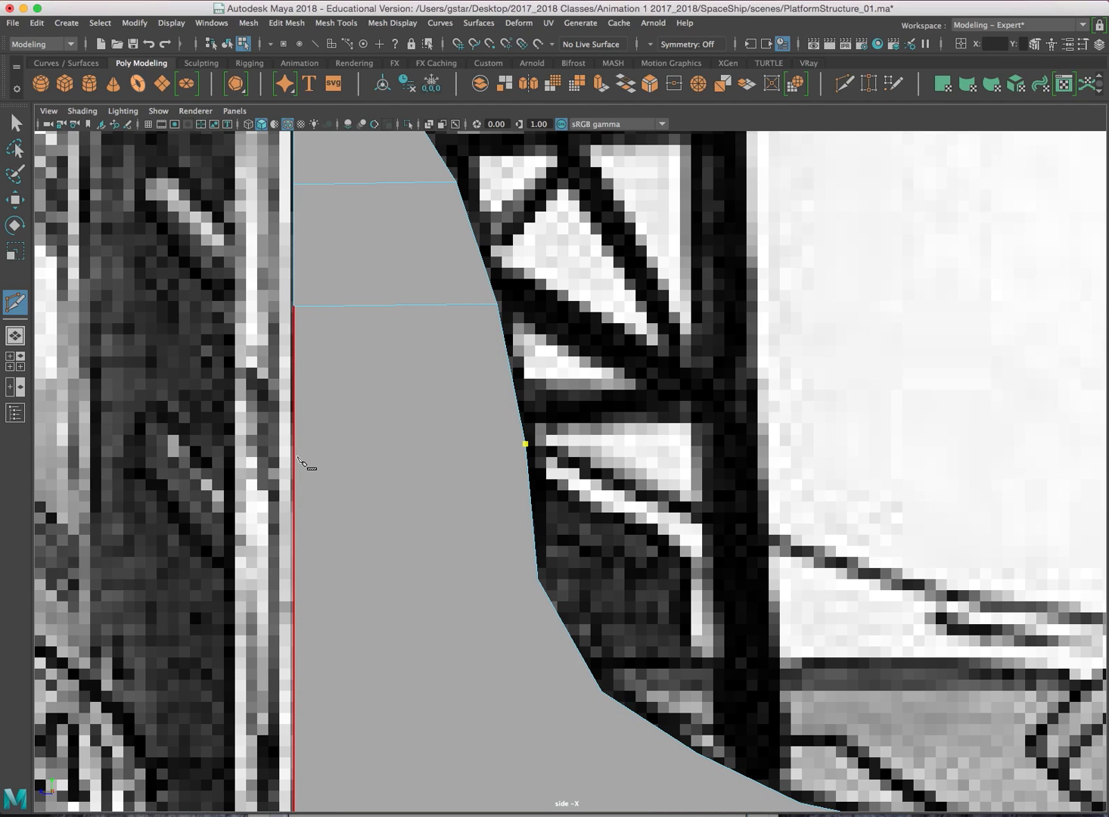
left_click(296, 453)
right_click(296, 454)
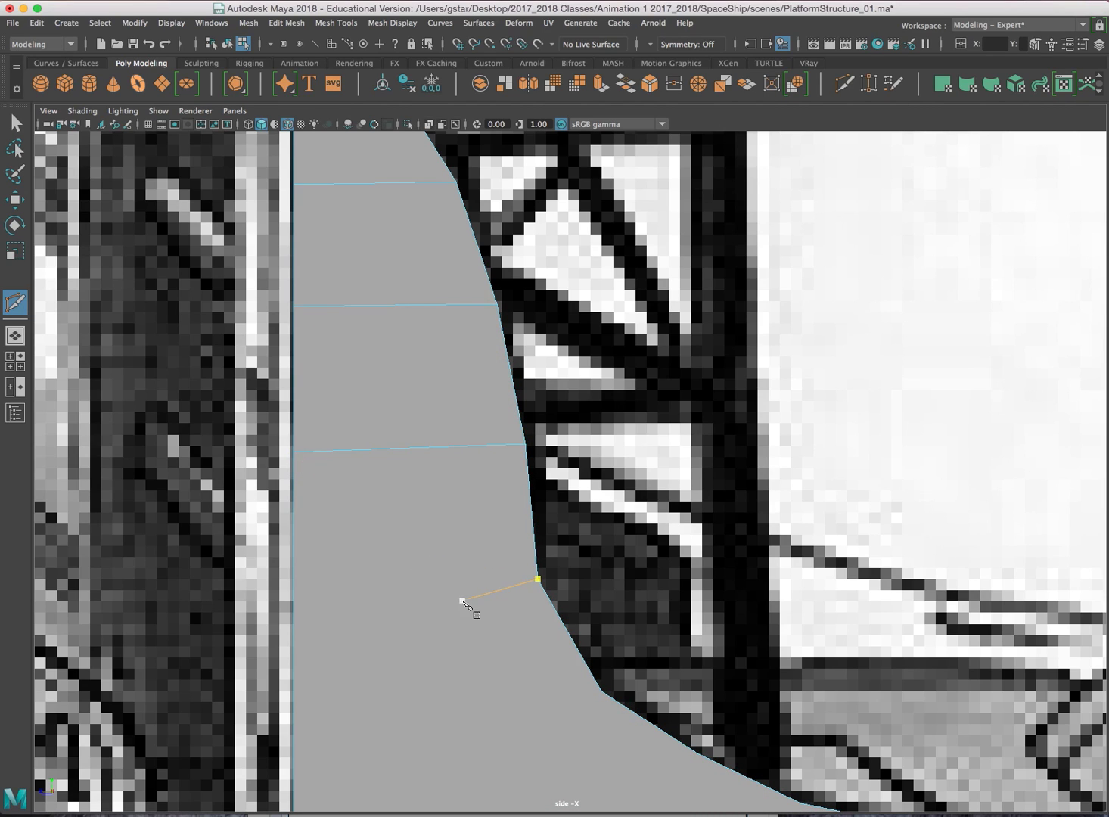
middle_click_drag(464, 600, 467, 437, "alt")
left_click(541, 424)
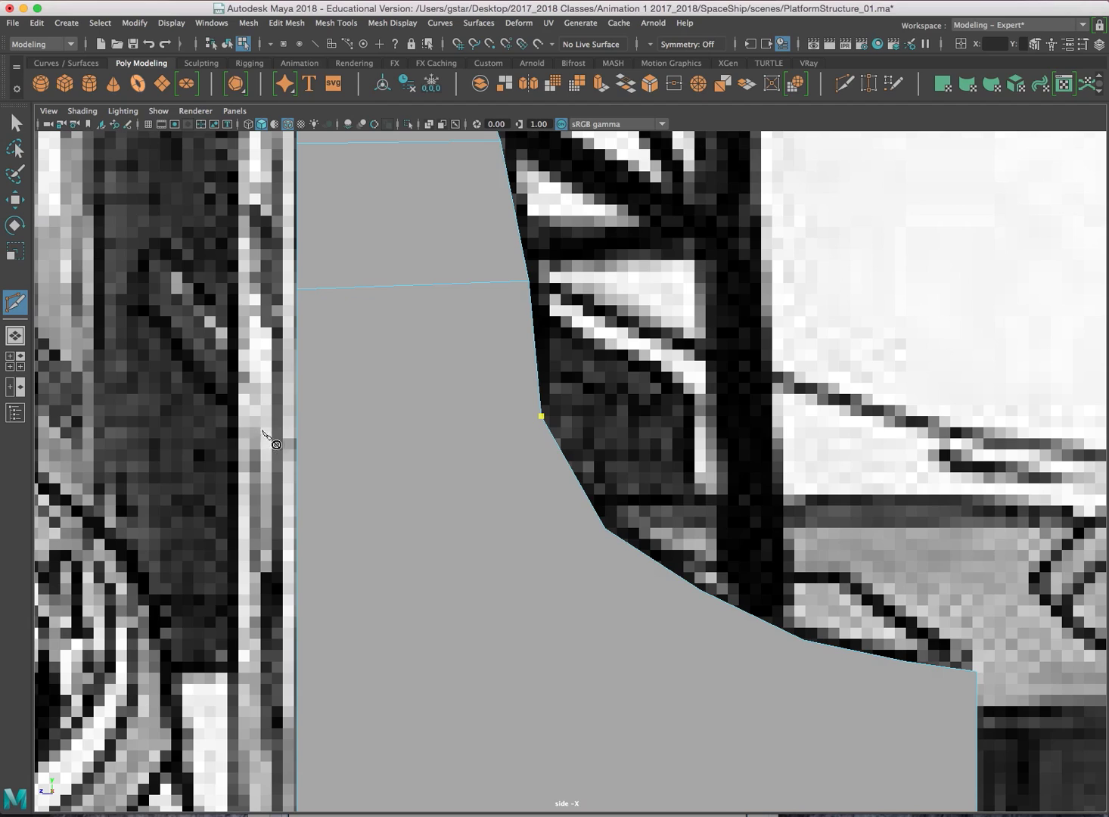
left_click(298, 423)
right_click(298, 423)
Multi-Cut edges from the lower curve vertices: one diagonally to the wall's bottom corner, the other three down to its bottom edge
middle_click_drag(484, 530, 478, 331, "alt")
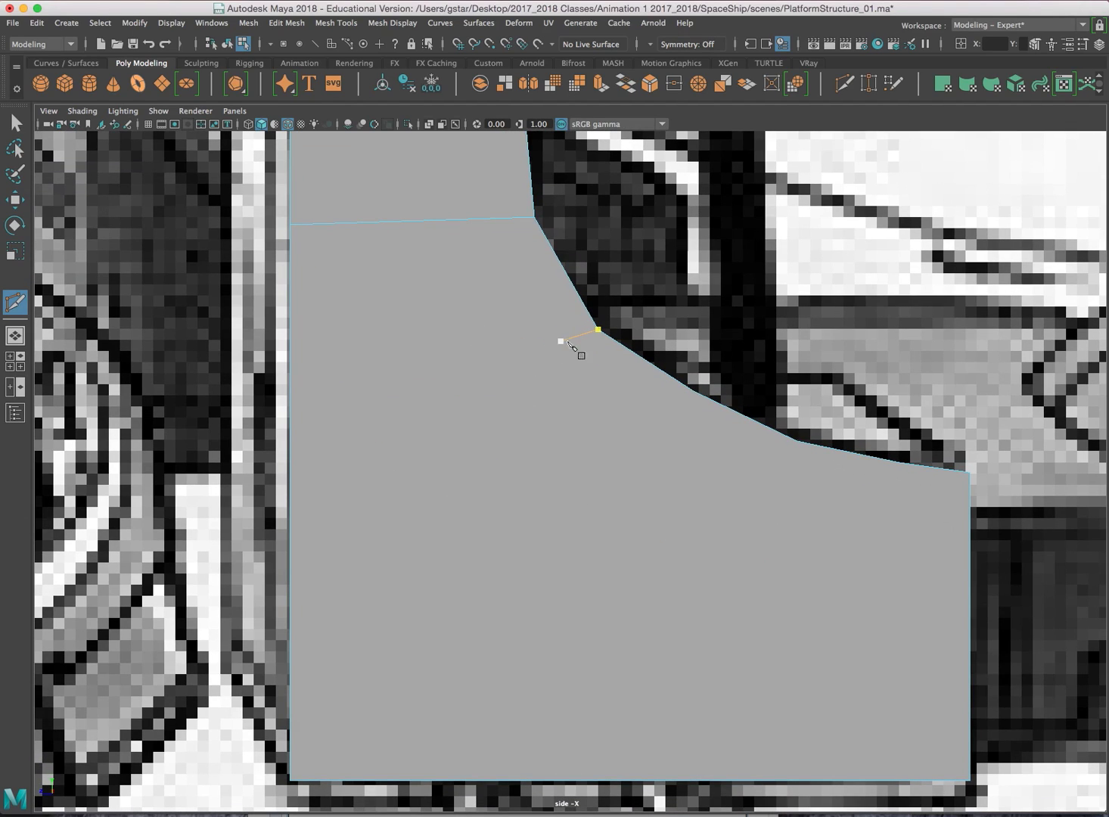
left_click(598, 331)
left_click(290, 779)
right_click(295, 784)
left_click(693, 392)
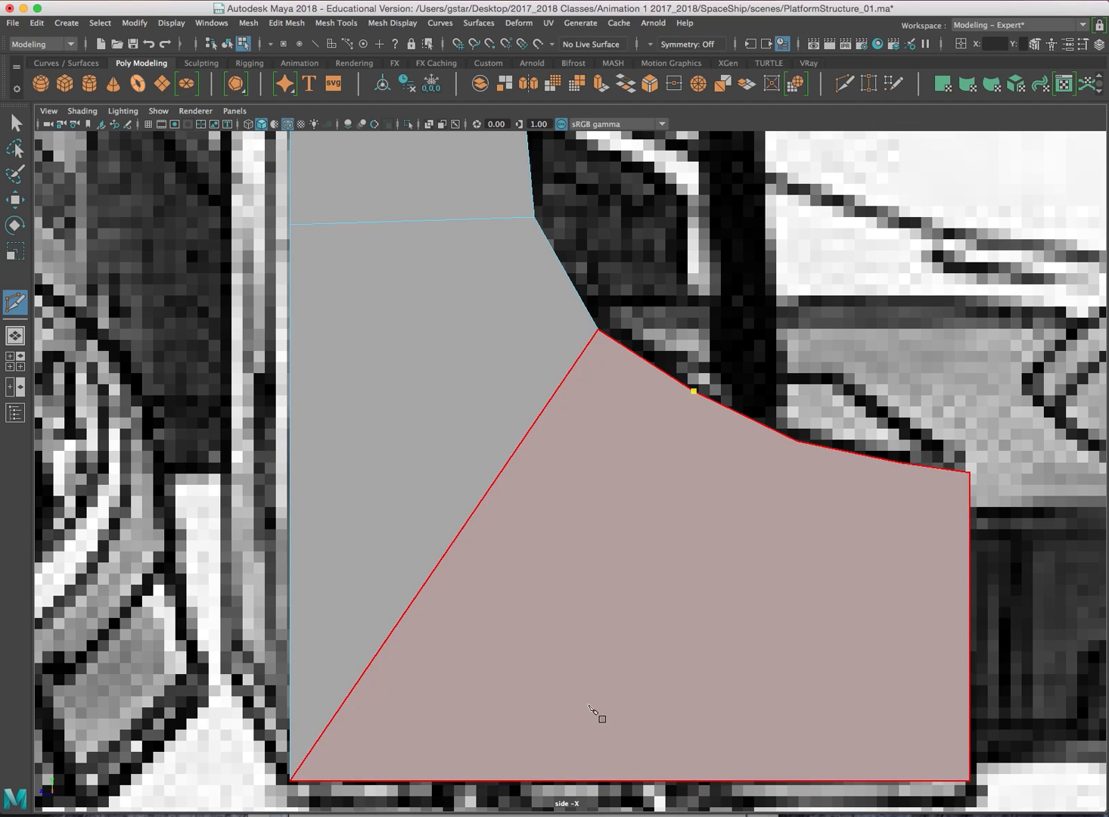
left_click(557, 780)
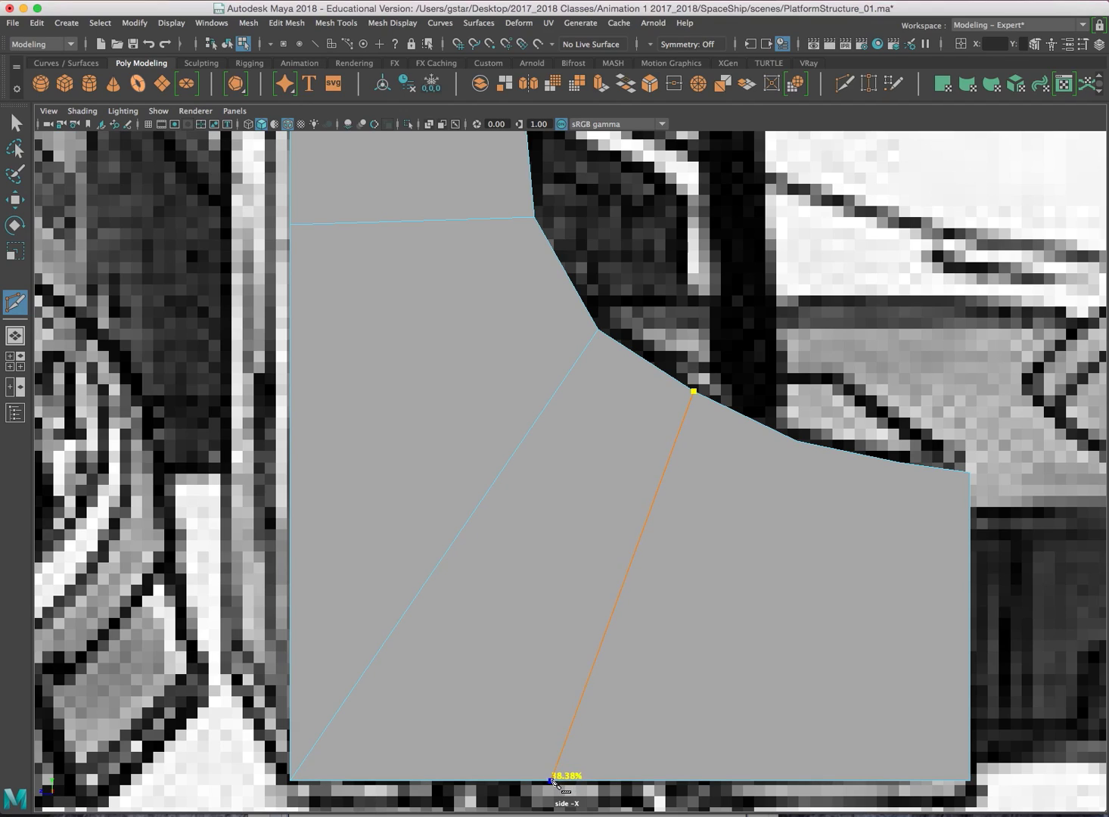
right_click(560, 781)
left_click(902, 462)
Cut an extra edge from the middle of the curve segment at the wall's bend to the straight vertical edge and return to object mode
scroll(842, 577, "down", 5)
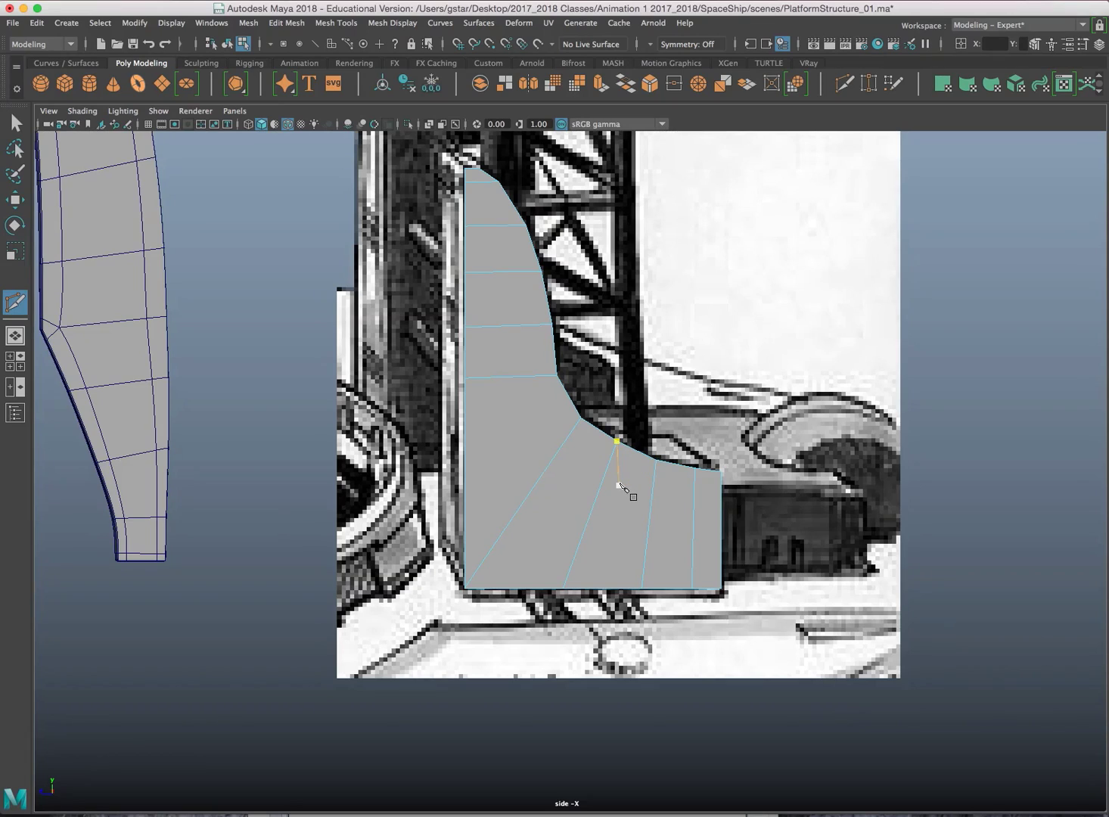
scroll(655, 522, "up", 3)
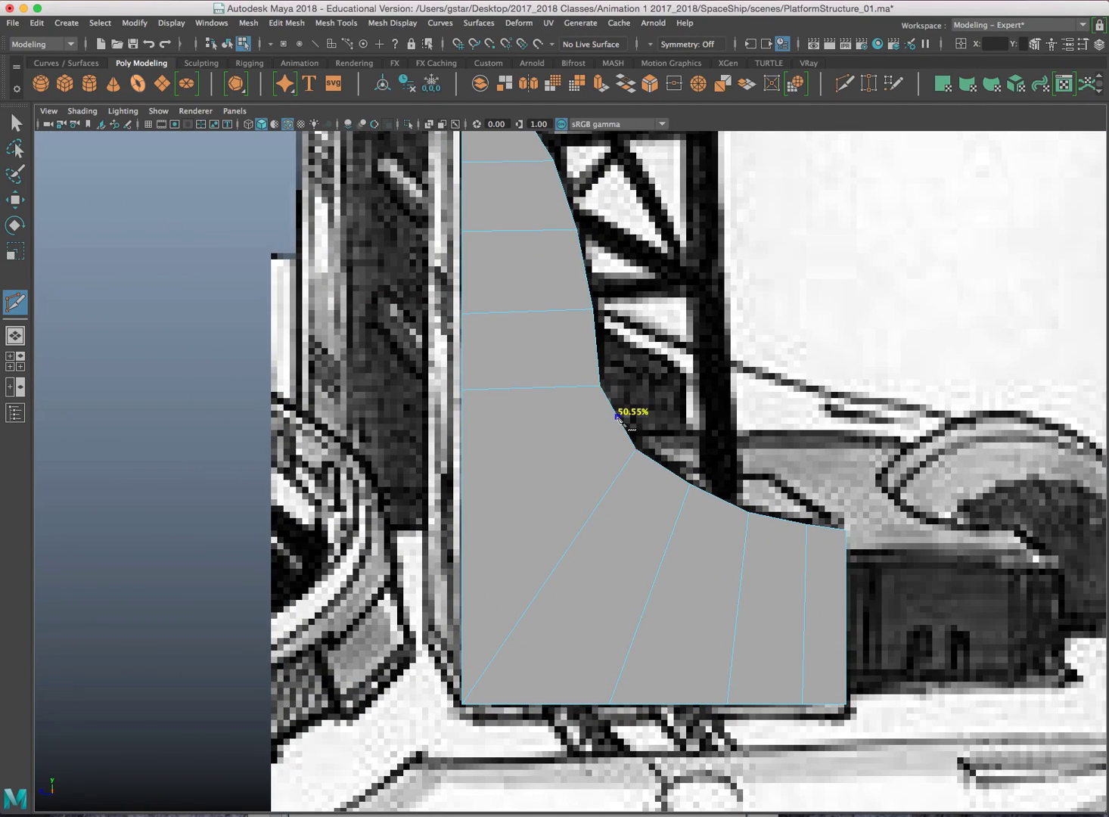
left_click(618, 436)
key("w")
middle_click_drag(546, 320, 536, 430, "alt")
right_click_drag(492, 317, 522, 299)
Extrude the whole wall profile in the perspective view along its local Z to give the wall thickness
scroll(619, 382, "down", 3)
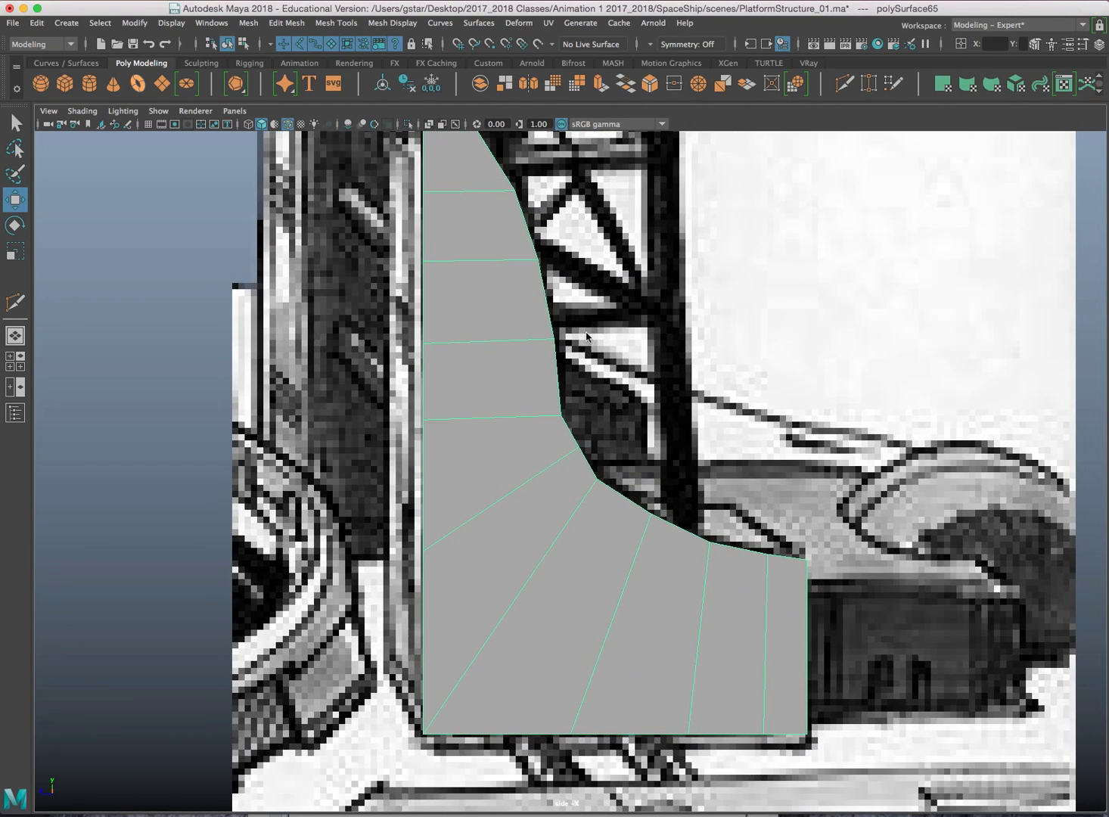
key("space")
key("space")
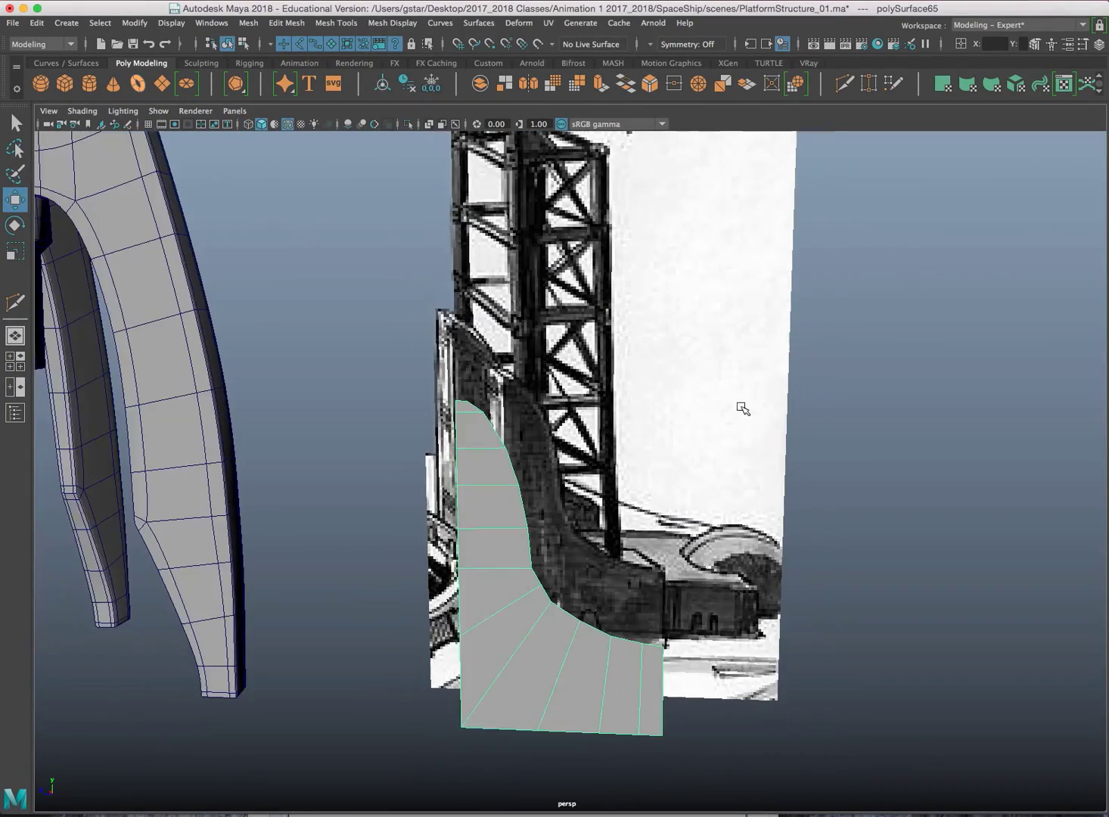
left_click_drag(727, 446, 658, 425, "alt")
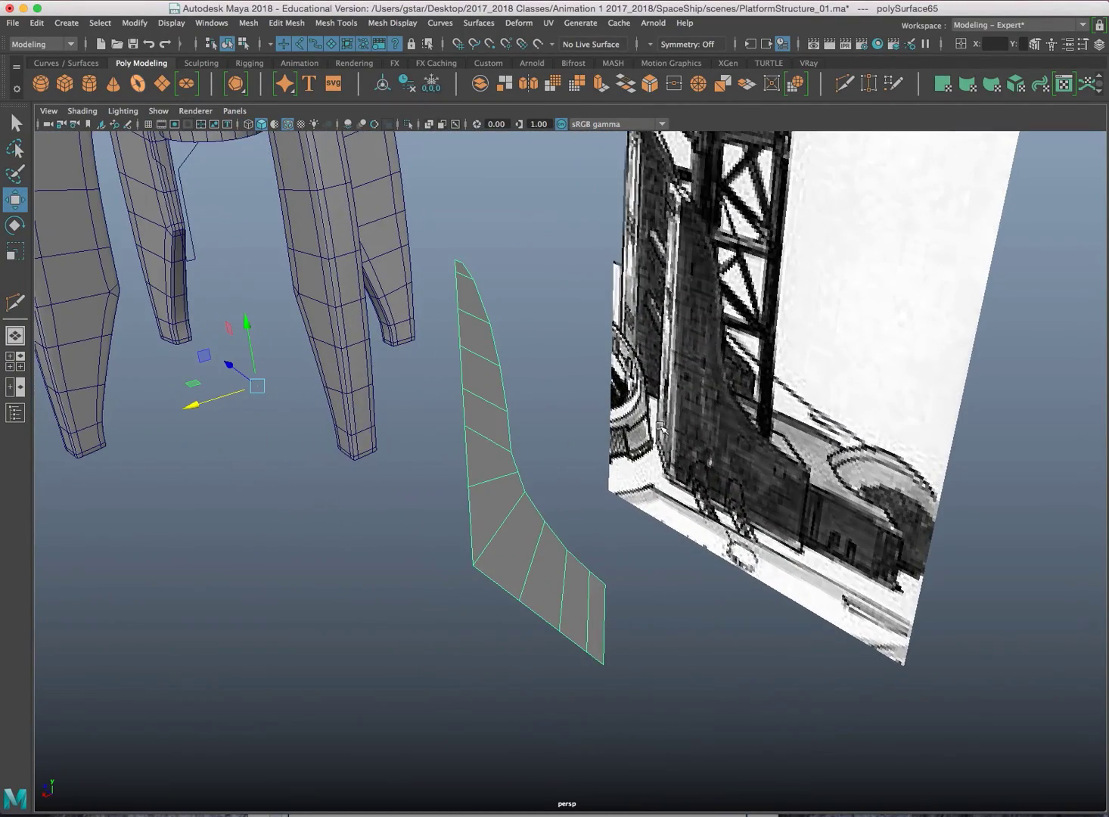
key("ctrl+e")
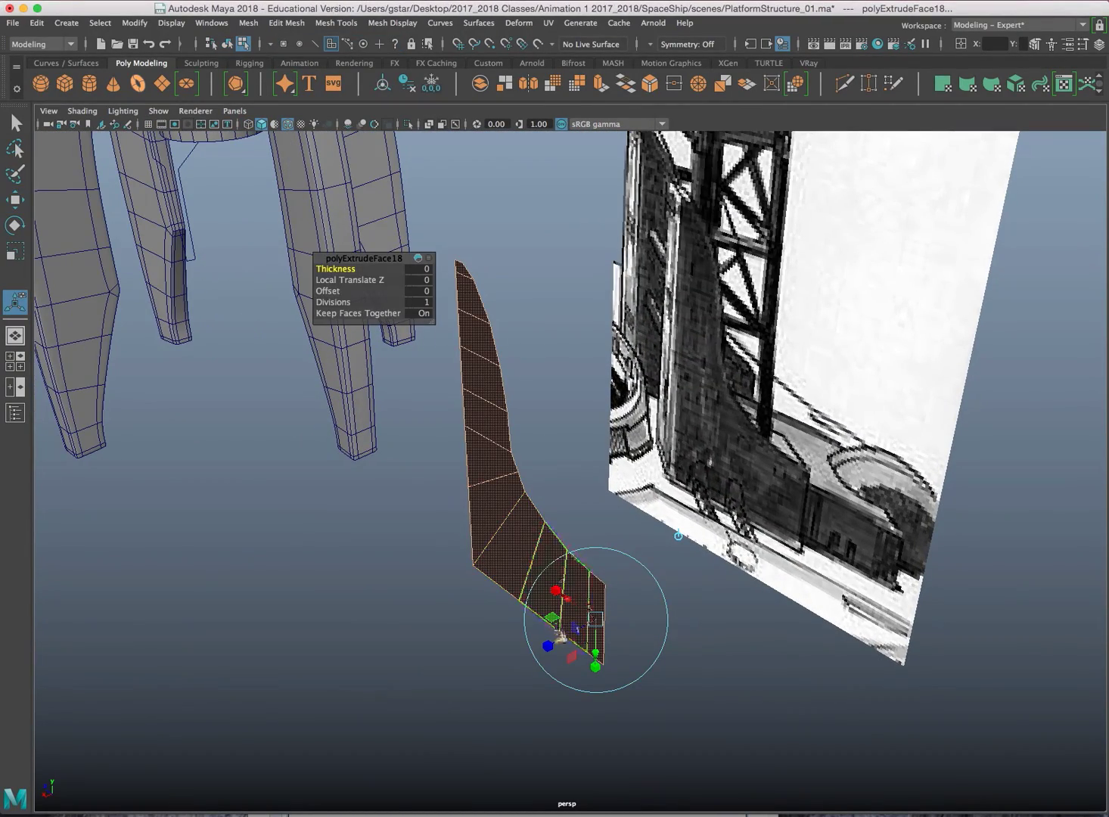
left_click_drag(560, 638, 498, 669)
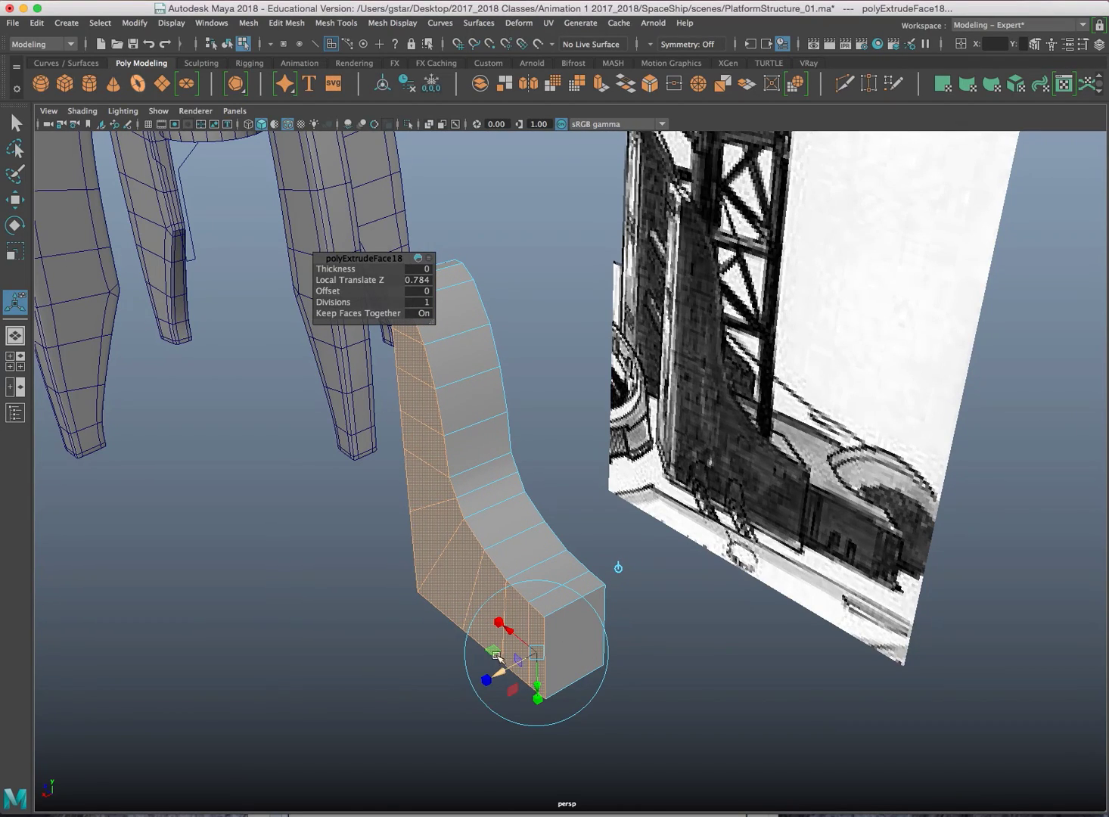
left_click_drag(460, 551, 501, 601, "alt")
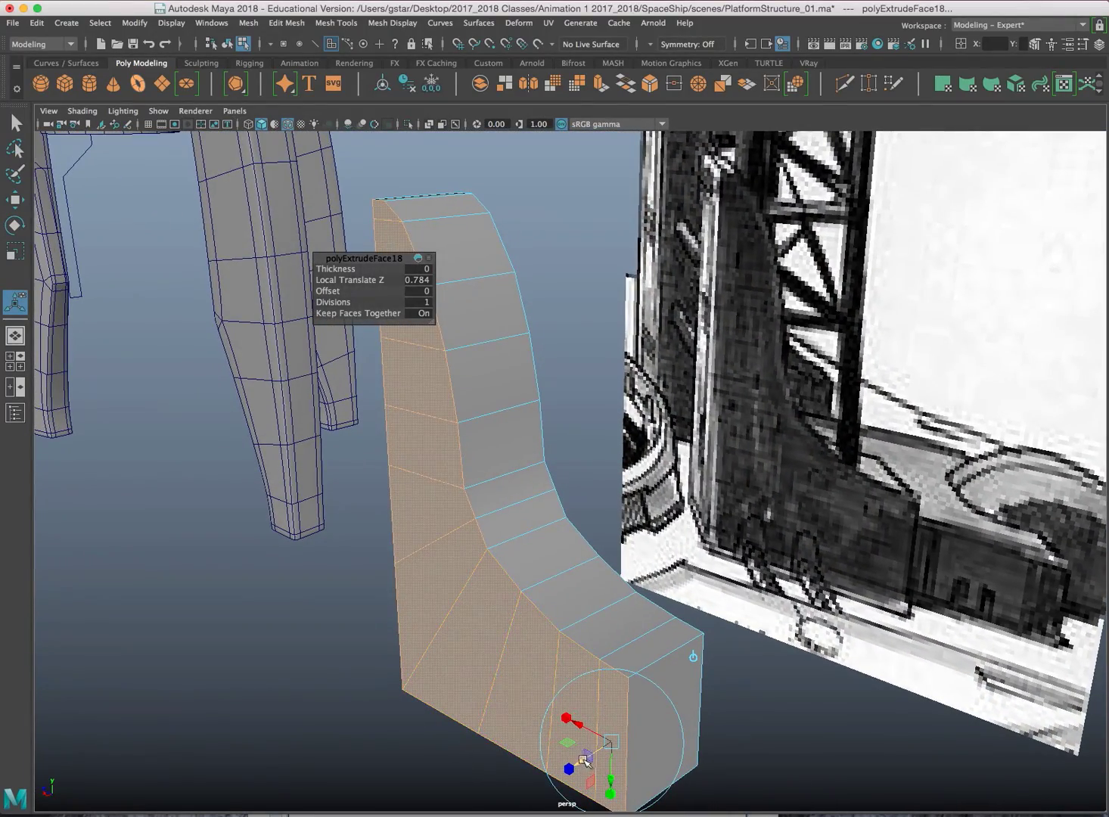
left_click_drag(584, 759, 569, 768)
Select the outline edges of the wall's side faces, including the curved, straight and end edges
left_click_drag(517, 506, 600, 497, "alt")
right_click_drag(524, 377, 524, 337)
double_click(484, 214)
left_click_drag(477, 244, 522, 314, "alt")
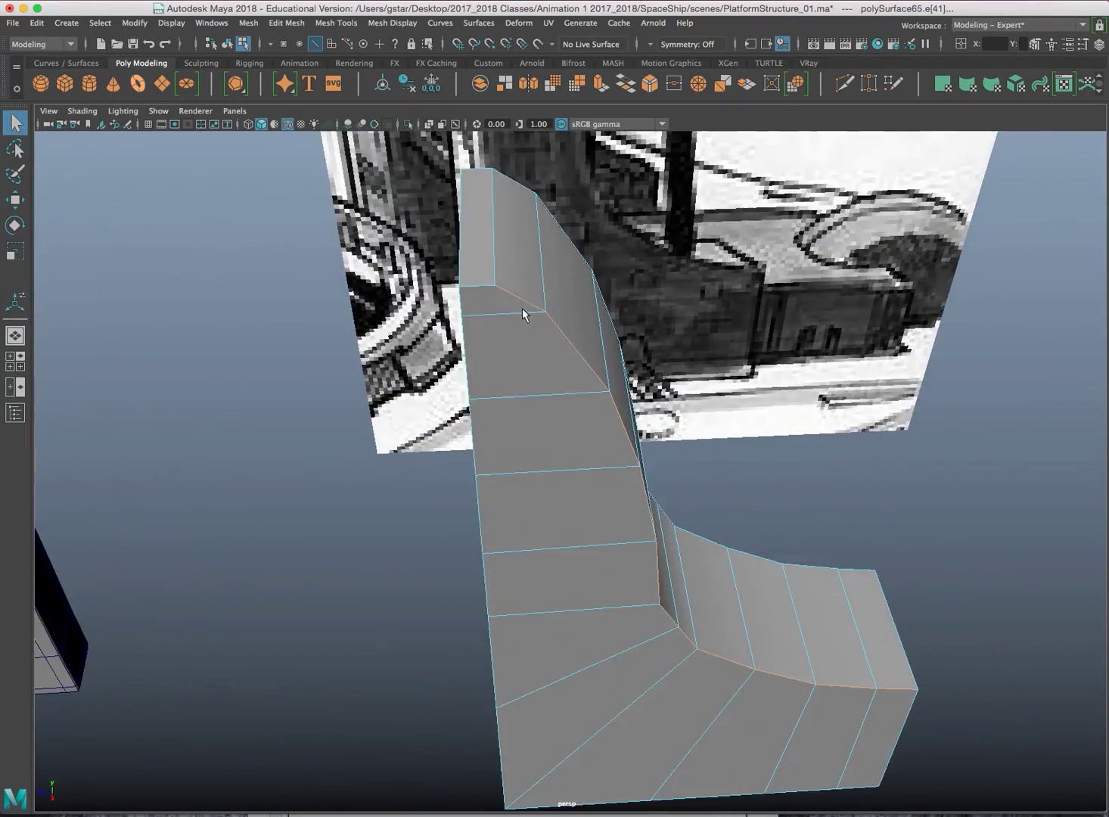
left_click(464, 239, "shift")
left_click(475, 241, "shift")
left_click_drag(463, 310, 557, 364, "alt")
double_click(507, 231, "shift")
left_click(567, 581, "shift")
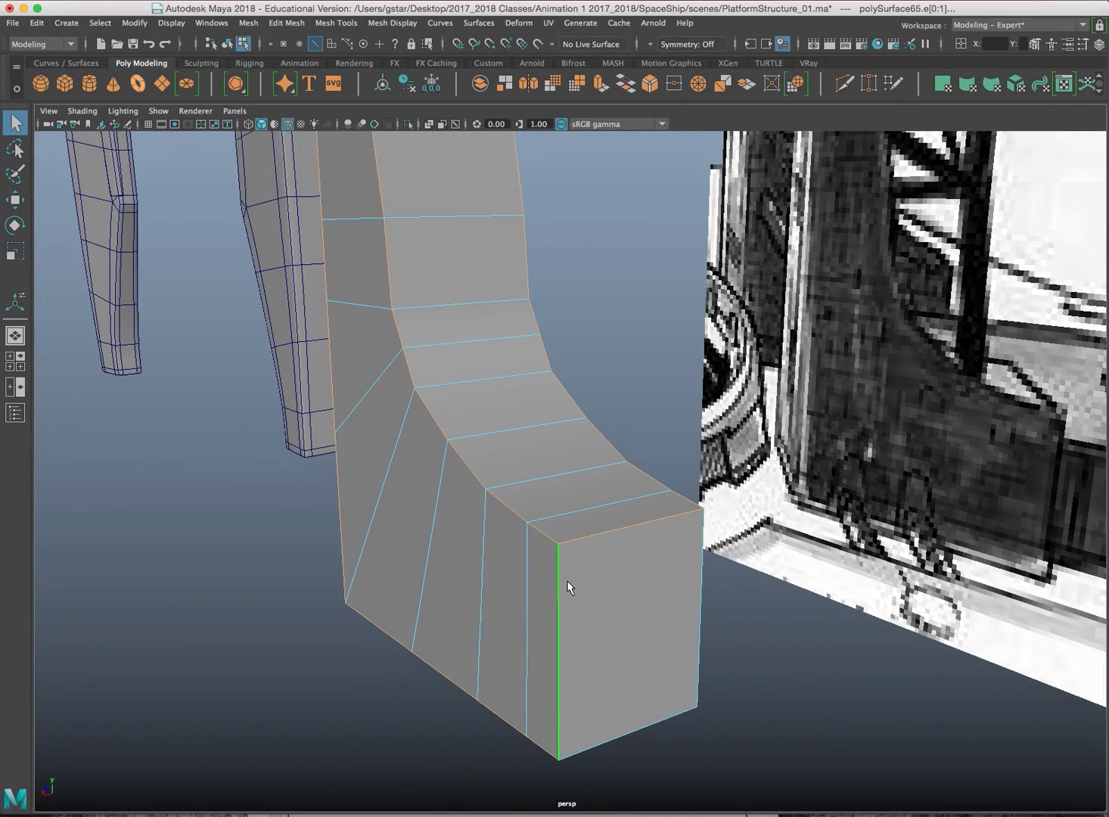
Bevel the selected outline edges with a fraction of 0.5 and raise the segments above 1
left_click_drag(701, 587, 550, 446, "alt")
left_click(305, 26)
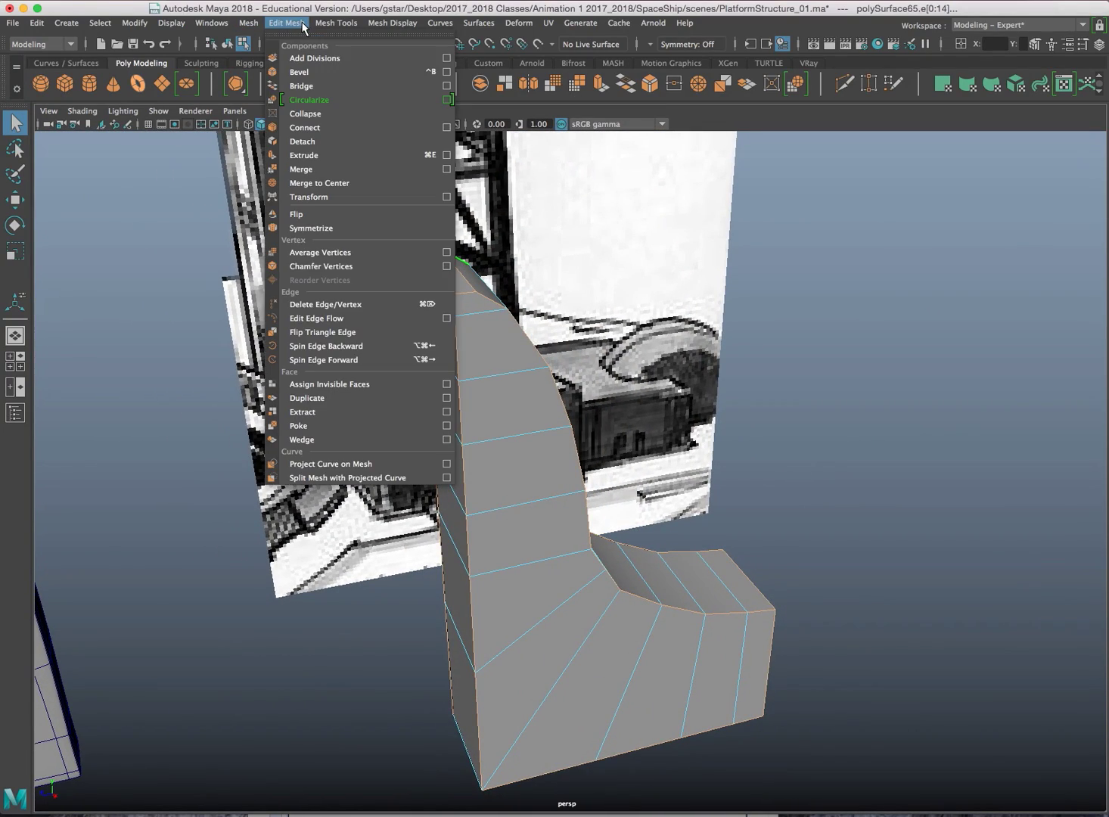
left_click(300, 72)
scroll(534, 384, "up", 2)
left_click_drag(534, 384, 403, 367, "alt")
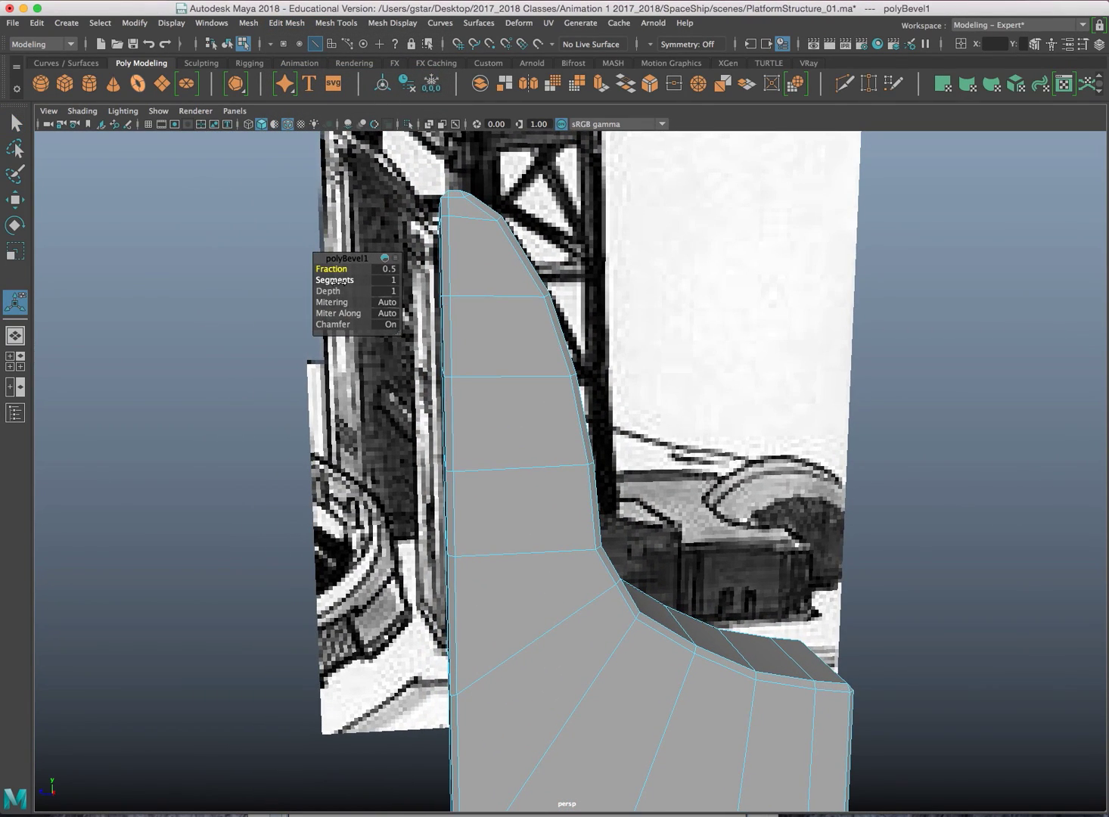
left_click_drag(330, 280, 339, 280)
left_click_drag(494, 305, 447, 309, "alt")
Preview the beveled wall smoothed in object mode and examine its lower corners
right_click_drag(472, 304, 501, 288)
left_click_drag(501, 287, 514, 375, "alt")
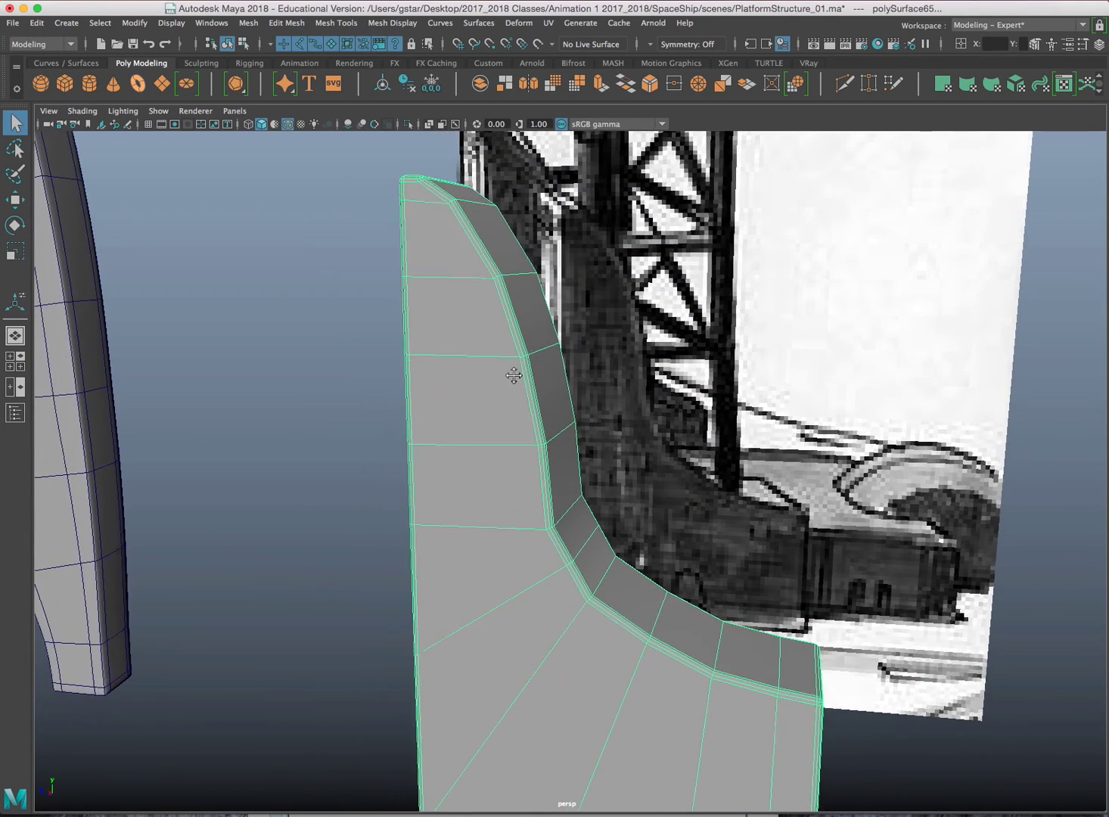
left_click(363, 342)
left_click_drag(363, 342, 527, 542, "alt")
left_click(545, 562)
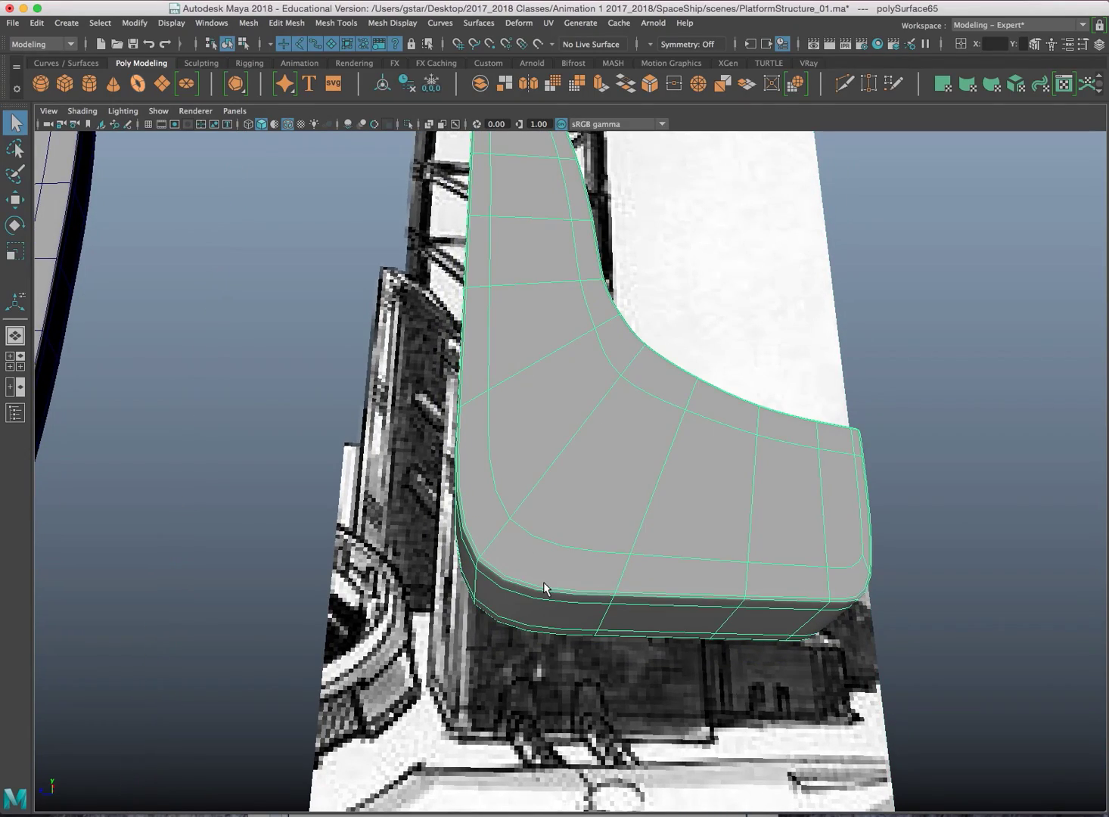
key("1")
Delete all the large faces on the wall's underside and check the open bottom with the smooth preview
left_click_drag(540, 613, 577, 603, "alt")
right_click_drag(591, 511, 594, 469)
left_click_drag(589, 579, 584, 530, "alt")
scroll(584, 530, "up", 4)
left_click(581, 484)
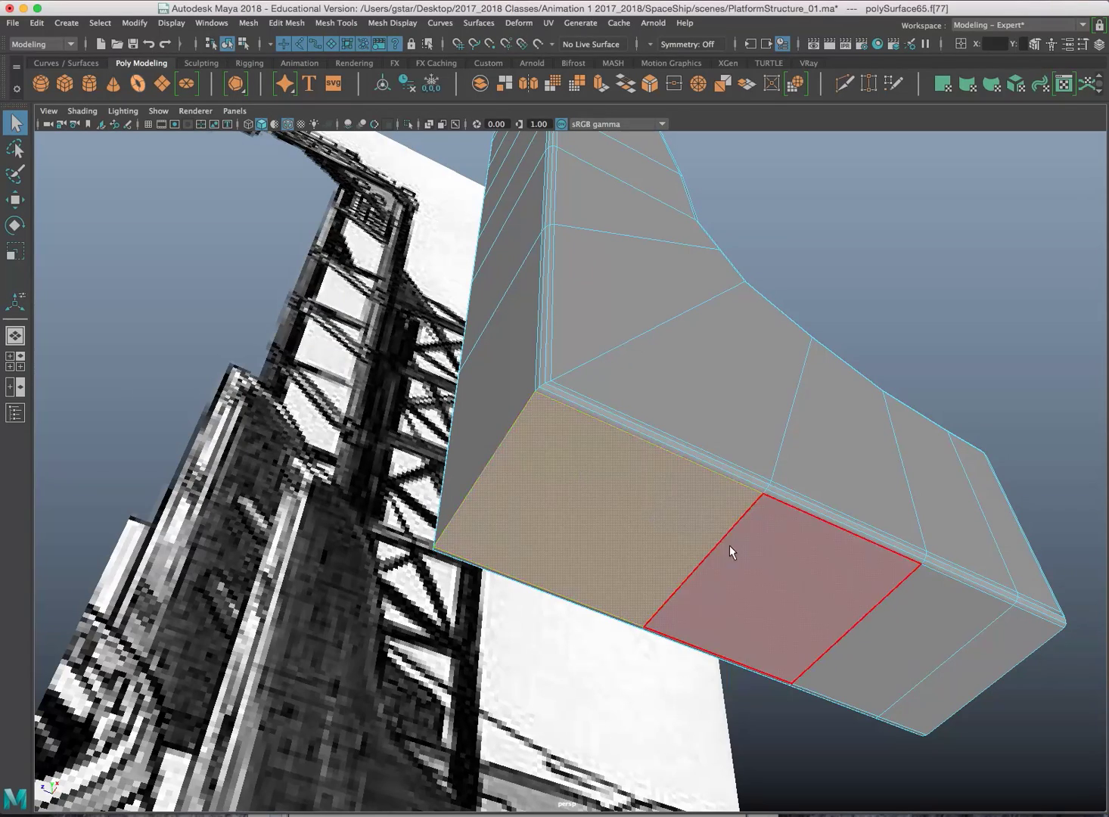
double_click(1000, 649, "shift")
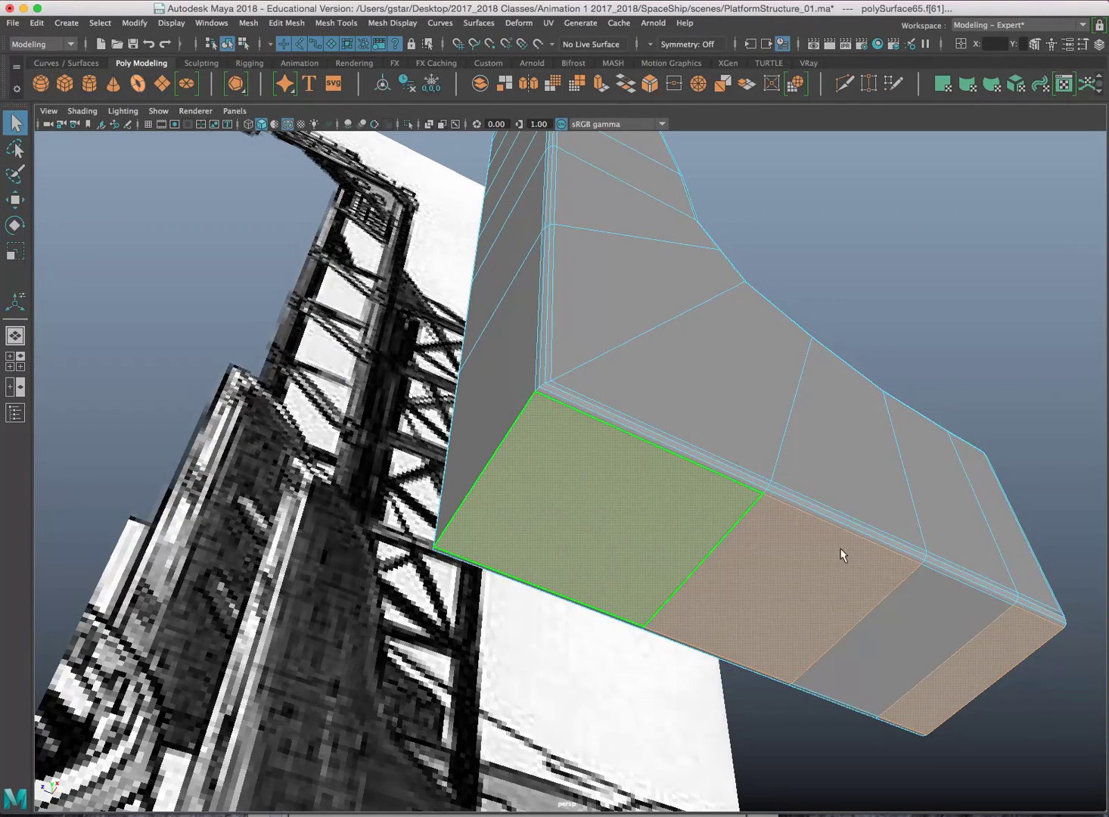
key("4")
left_click_drag(869, 569, 908, 635, "alt")
left_click(908, 634)
key("5")
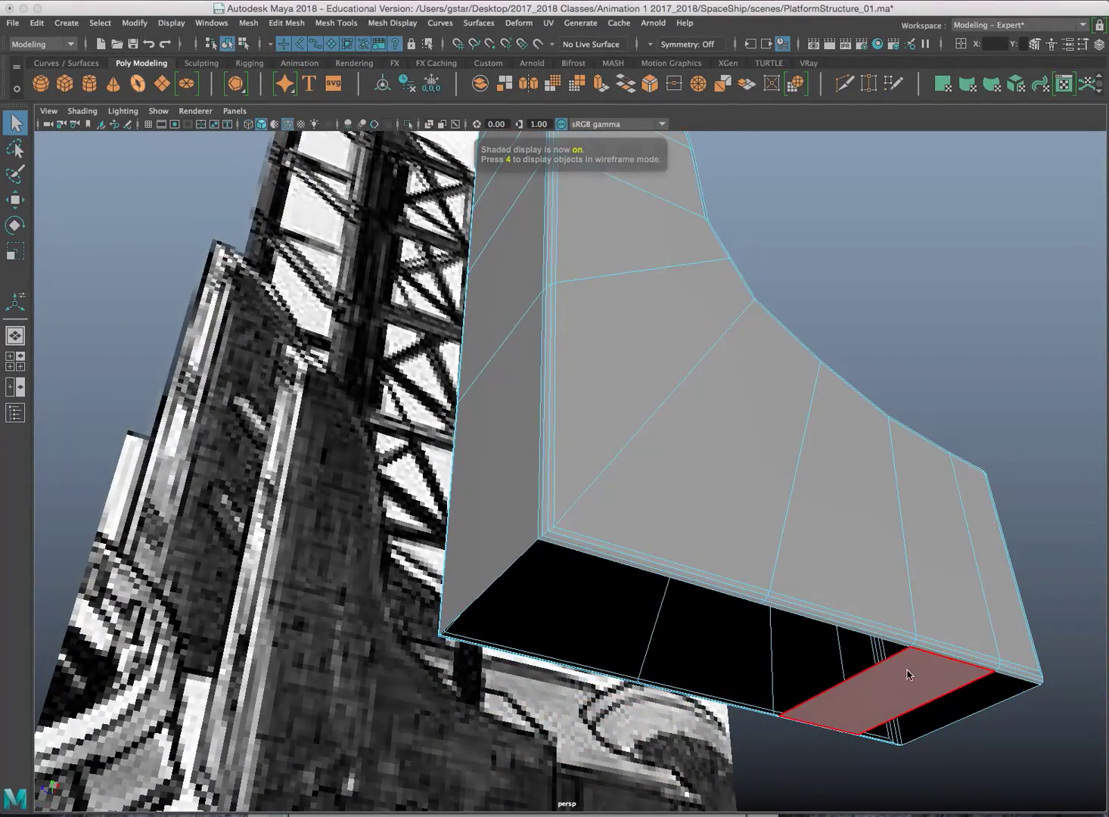
left_click(909, 672)
key("Delete")
key("3")
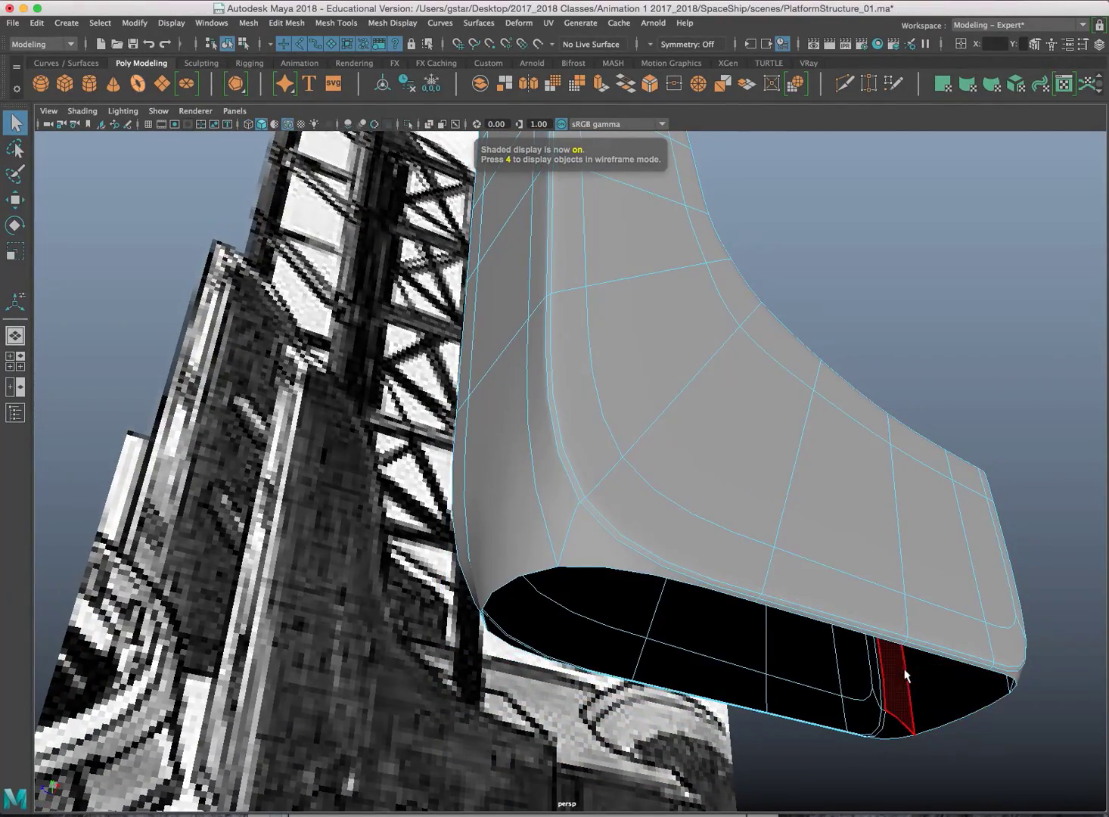
left_click_drag(908, 670, 804, 602, "alt")
key("1")
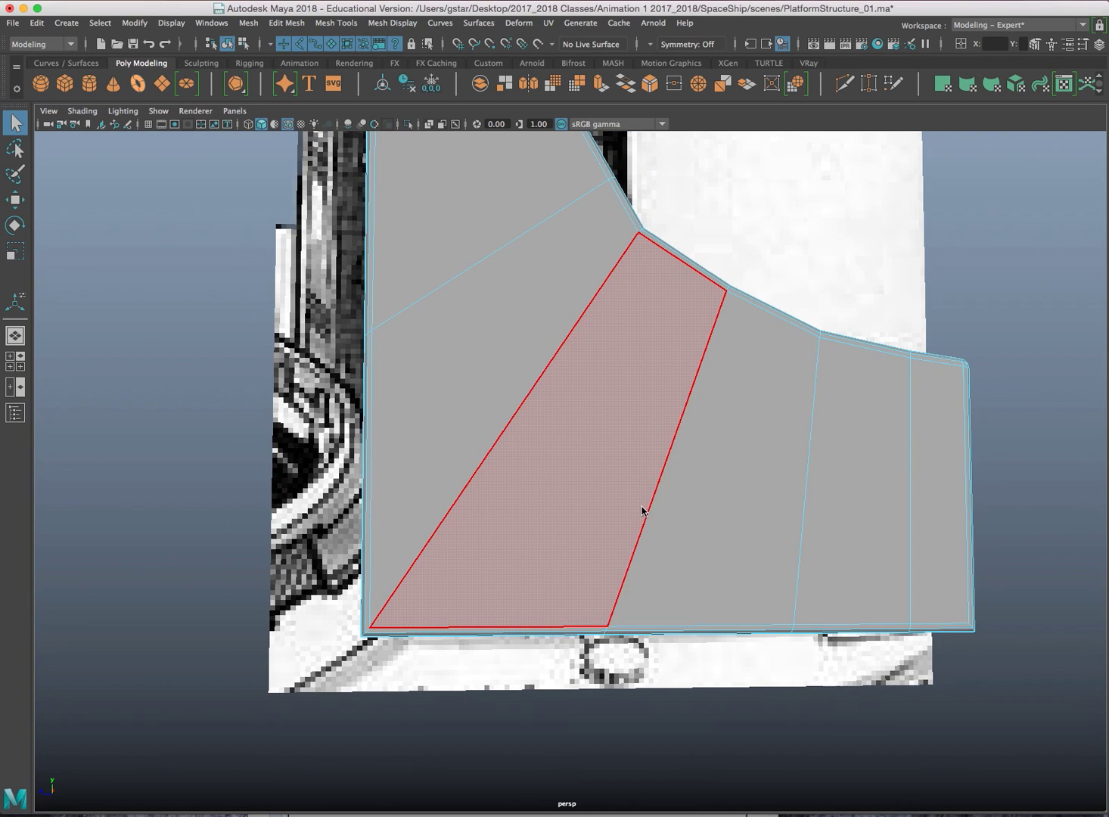
Delete the narrow bevel faces along the wall's bottom, keeping the side faces above them
right_click_drag(642, 505, 642, 462)
middle_click_drag(638, 573, 636, 542, "alt")
left_click_drag(637, 542, 634, 568, "alt")
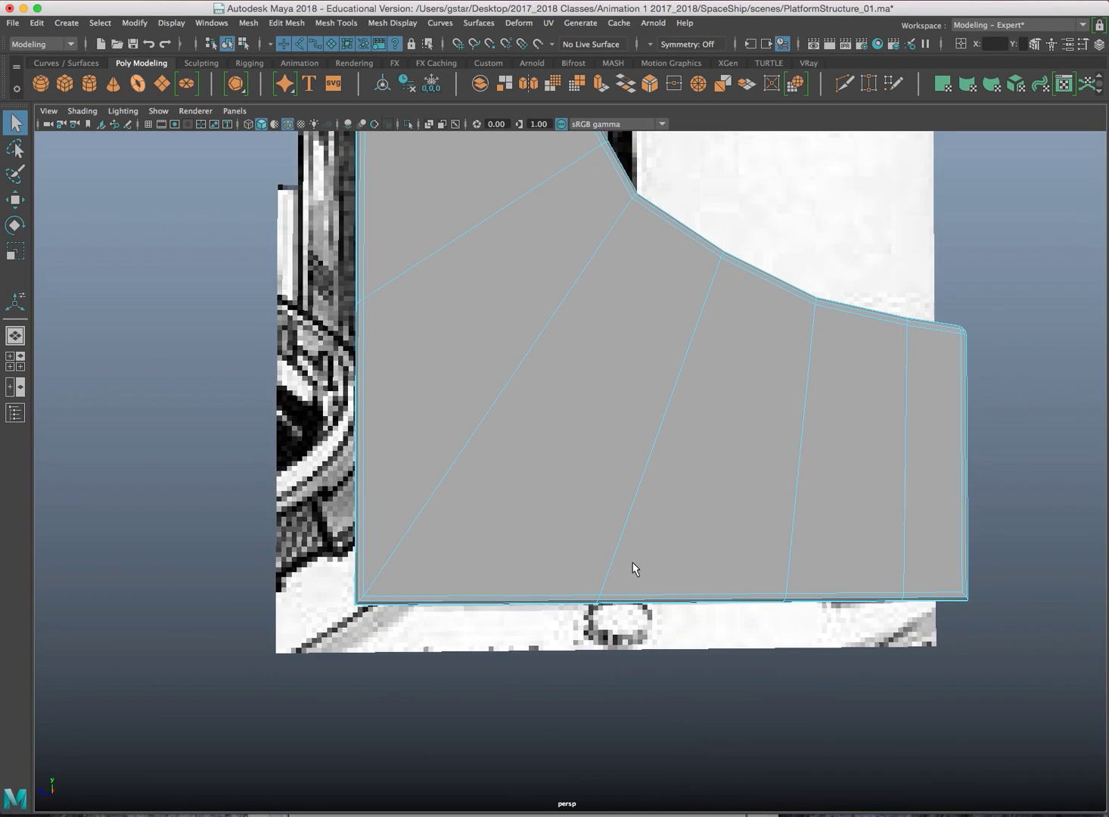
middle_click_drag(634, 568, 587, 544, "alt")
left_click_drag(517, 658, 1009, 687)
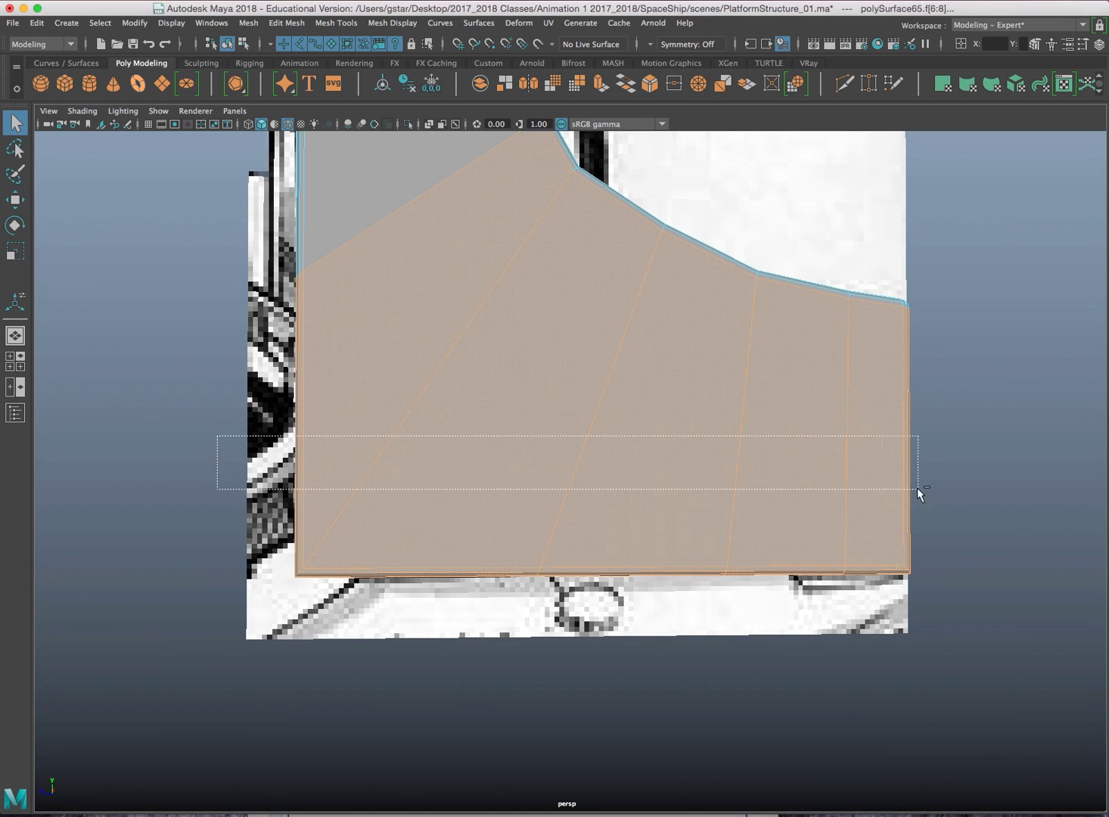
left_click_drag(917, 491, 983, 489)
left_click_drag(813, 628, 833, 610, "alt")
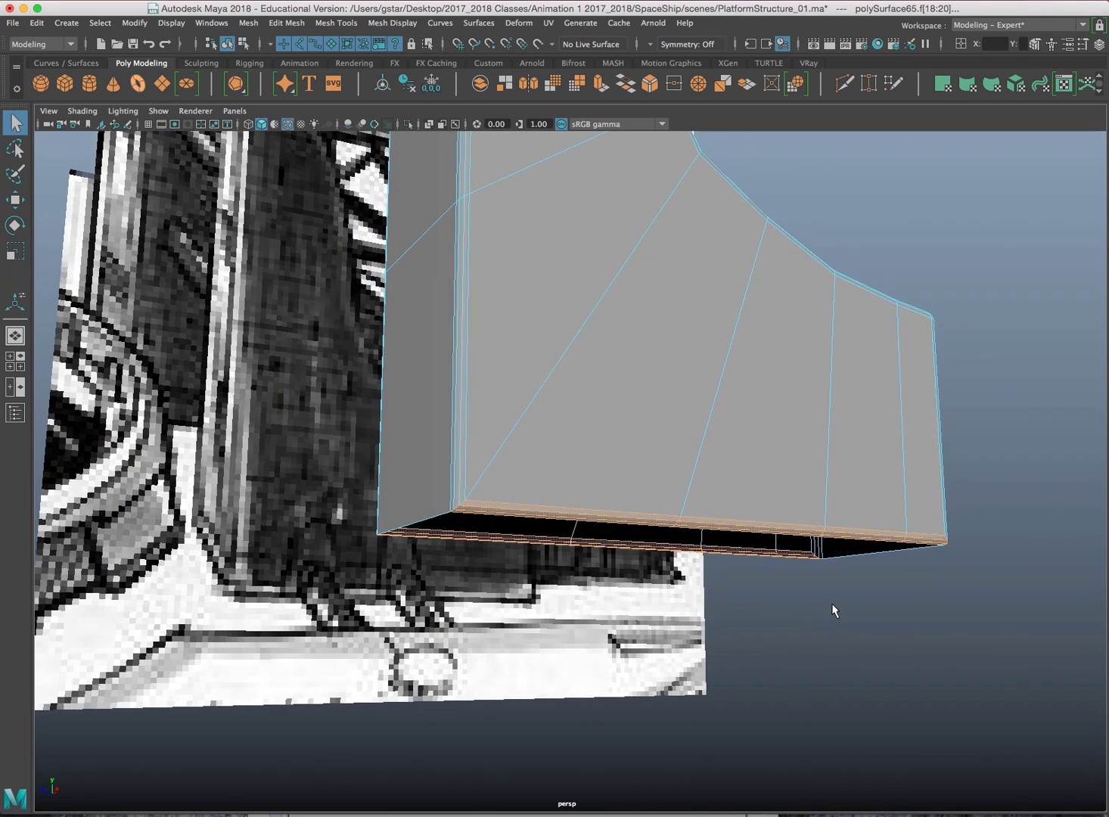
scroll(833, 604, "up", 4)
scroll(801, 633, "up", 2)
left_click_drag(794, 666, 612, 622, "alt")
left_click(663, 668)
scroll(616, 629, "down", 3)
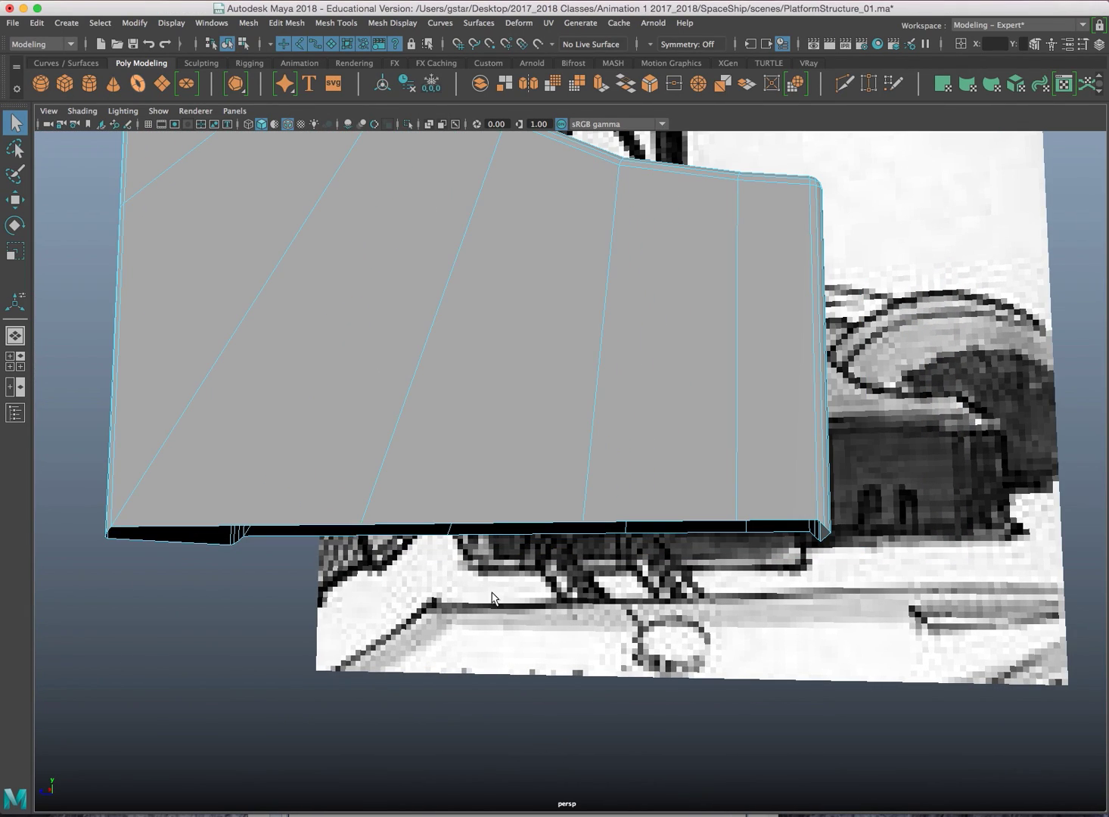
Flatten the wall's bottom vertices to one level by scaling them along Y, and return to object mode
left_click_drag(497, 582, 468, 556, "alt")
right_click_drag(469, 421, 401, 441)
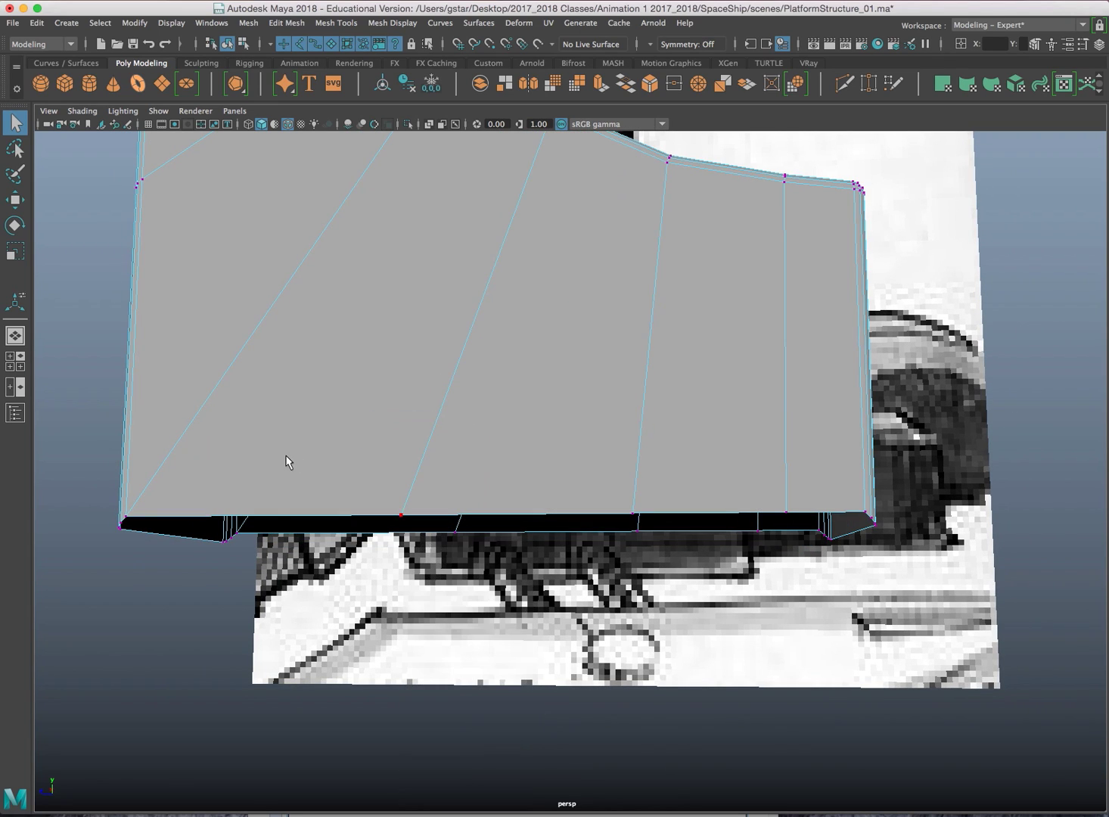
left_click_drag(710, 595, 710, 603)
middle_click_drag(710, 603, 719, 589, "alt")
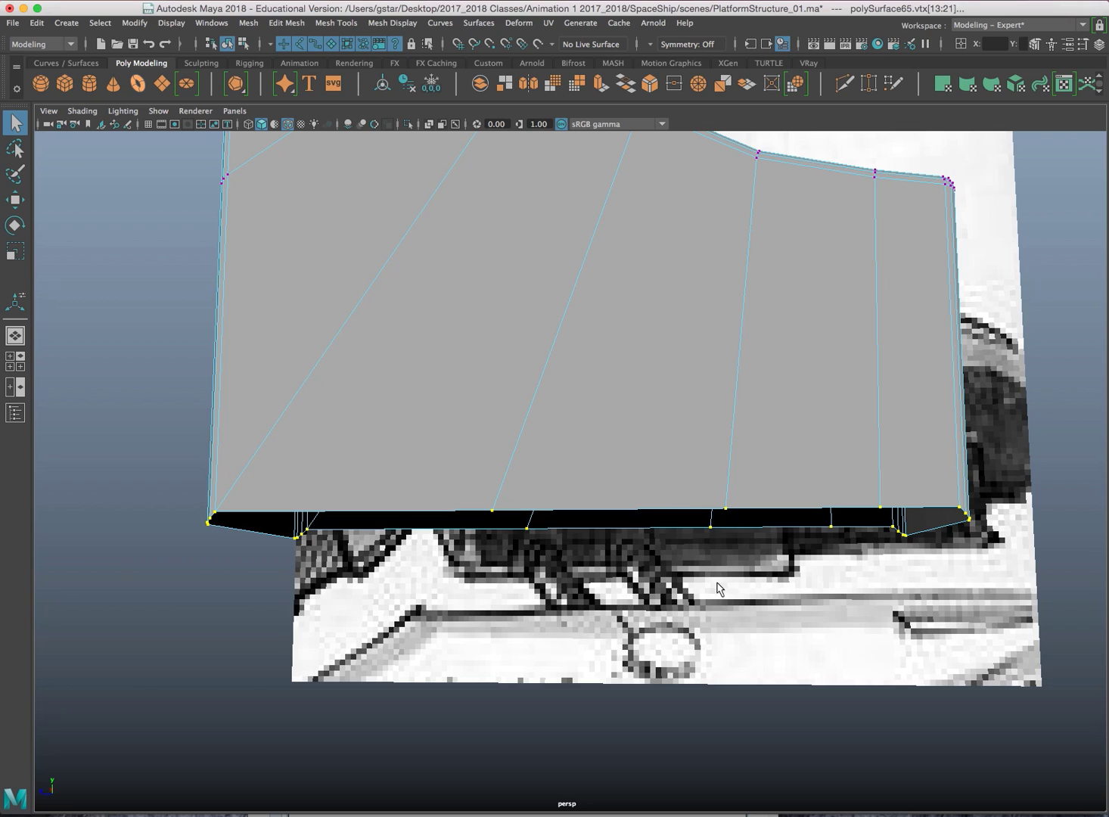
key("r")
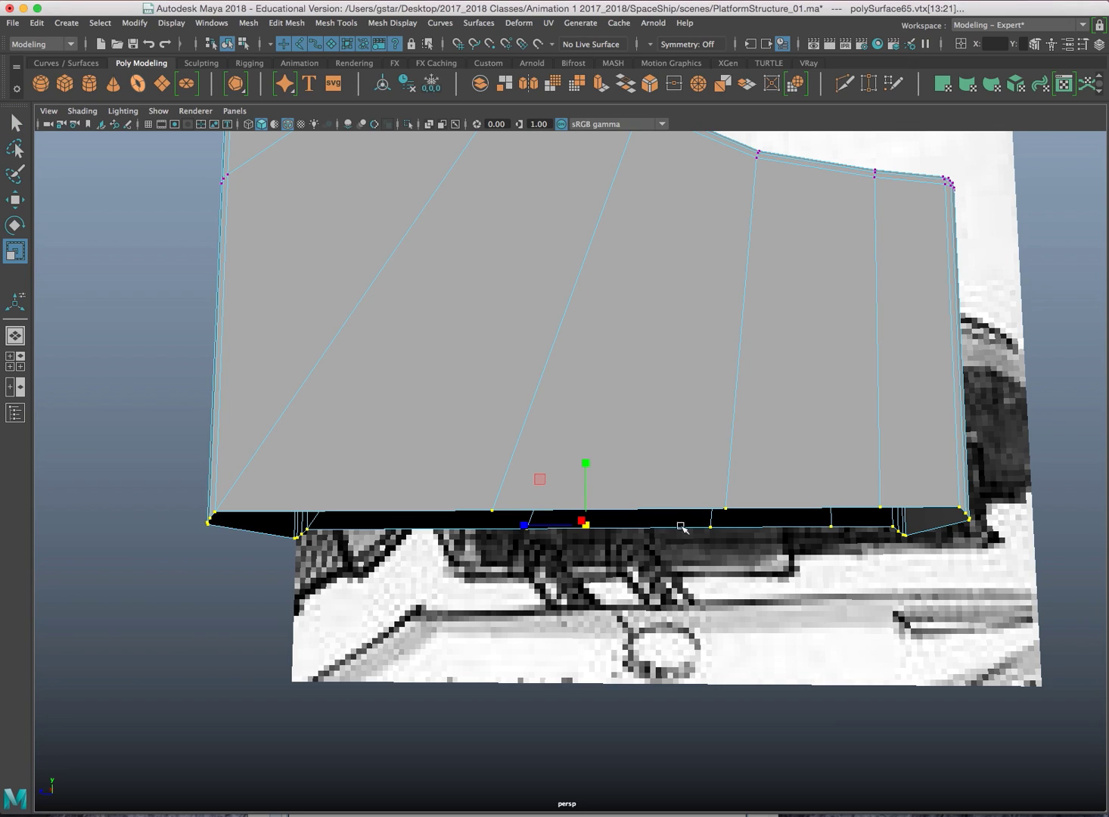
left_click_drag(588, 465, 588, 514)
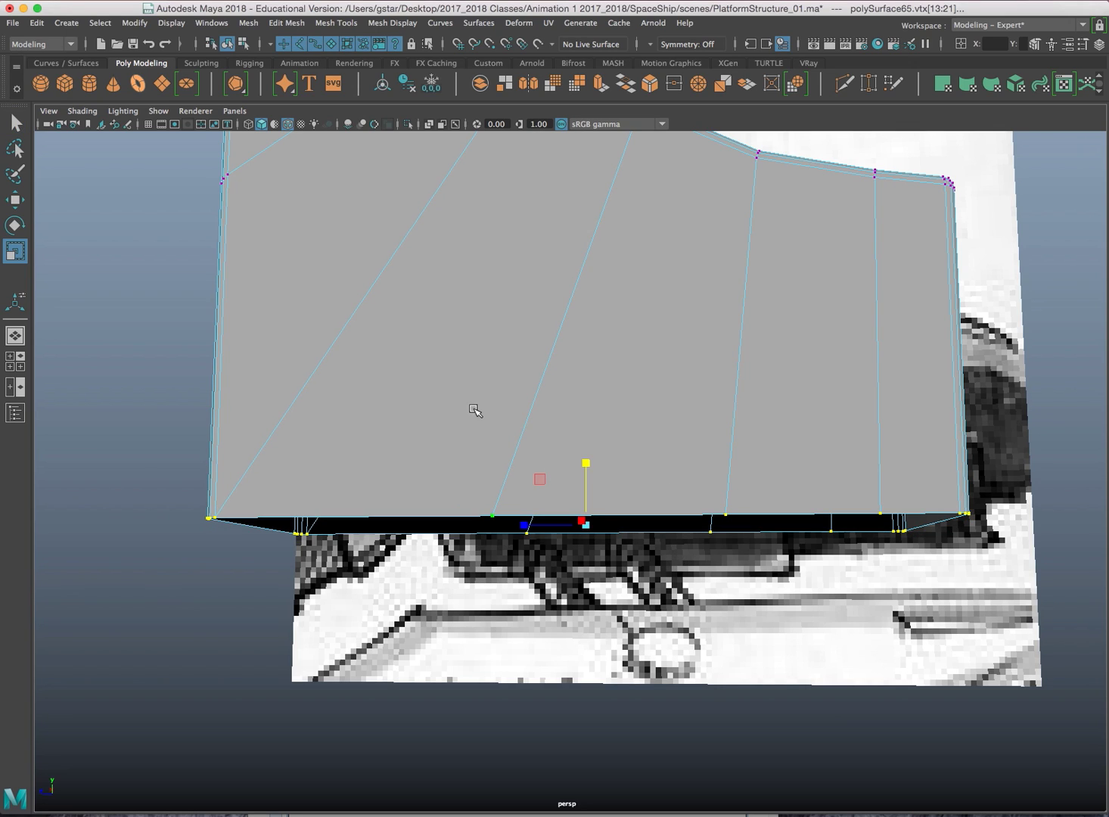
right_click_drag(476, 410, 530, 389)
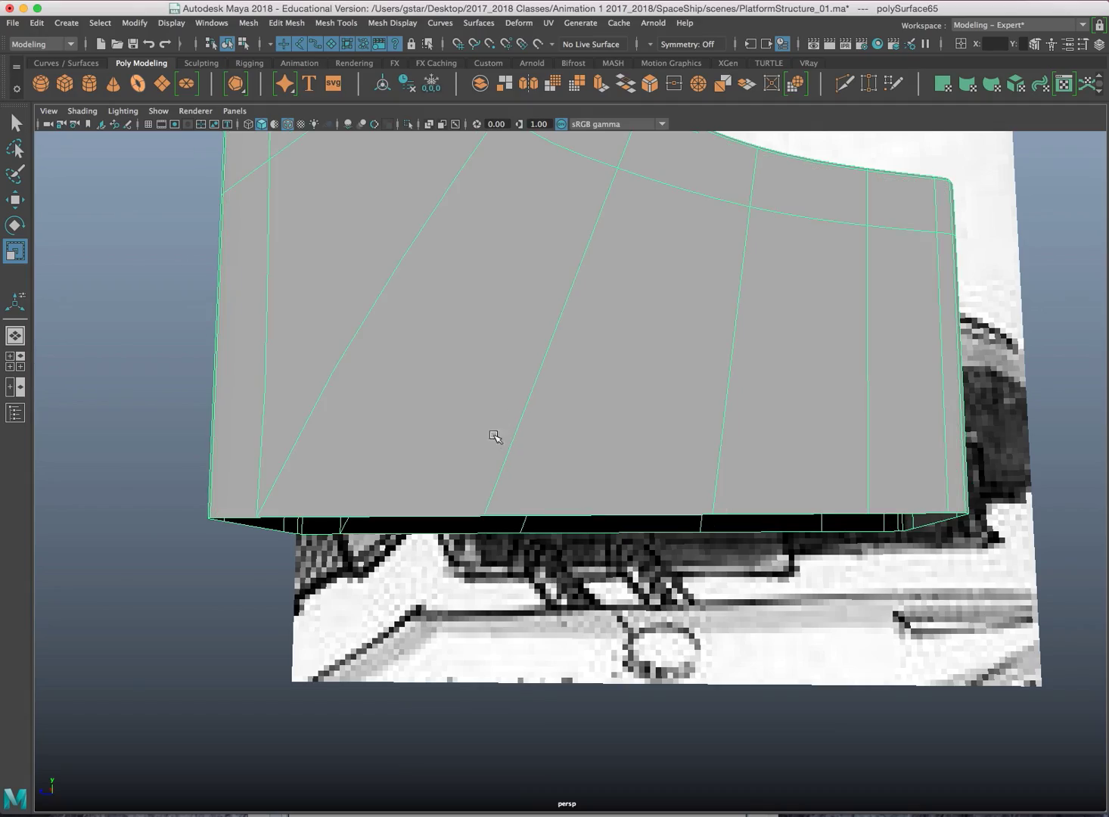
Examine the wall's smoothed curve against the reference sketch in the side view
left_click_drag(494, 436, 519, 498, "alt")
scroll(518, 514, "up", 3)
scroll(519, 513, "up", 2)
key("space")
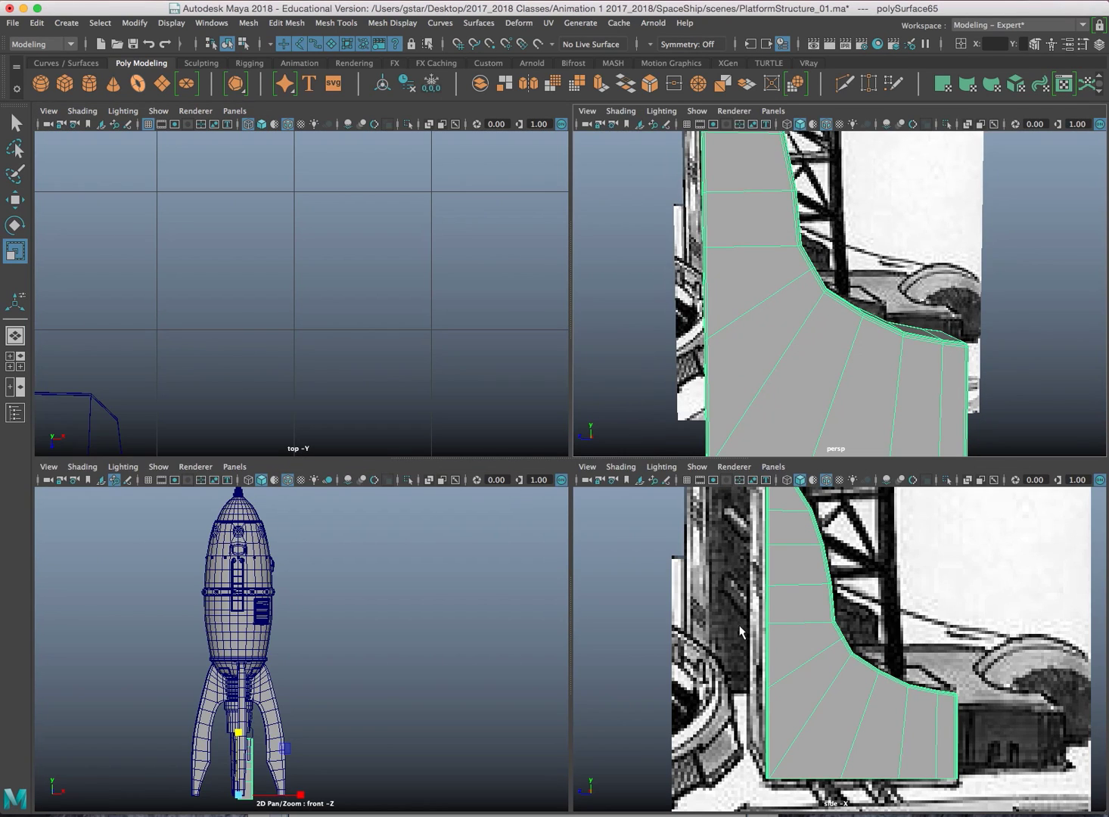
key("space")
scroll(797, 619, "up", 1)
middle_click_drag(797, 619, 693, 583, "alt")
scroll(646, 554, "up", 1)
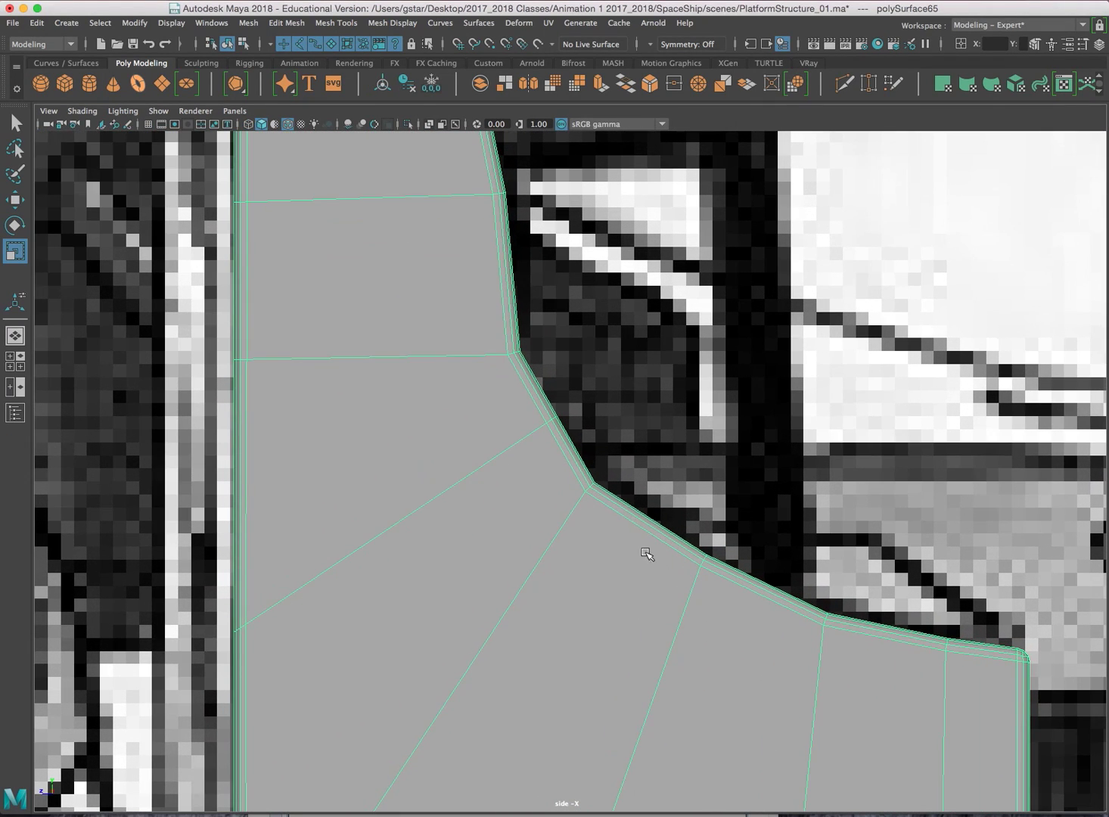
key("3")
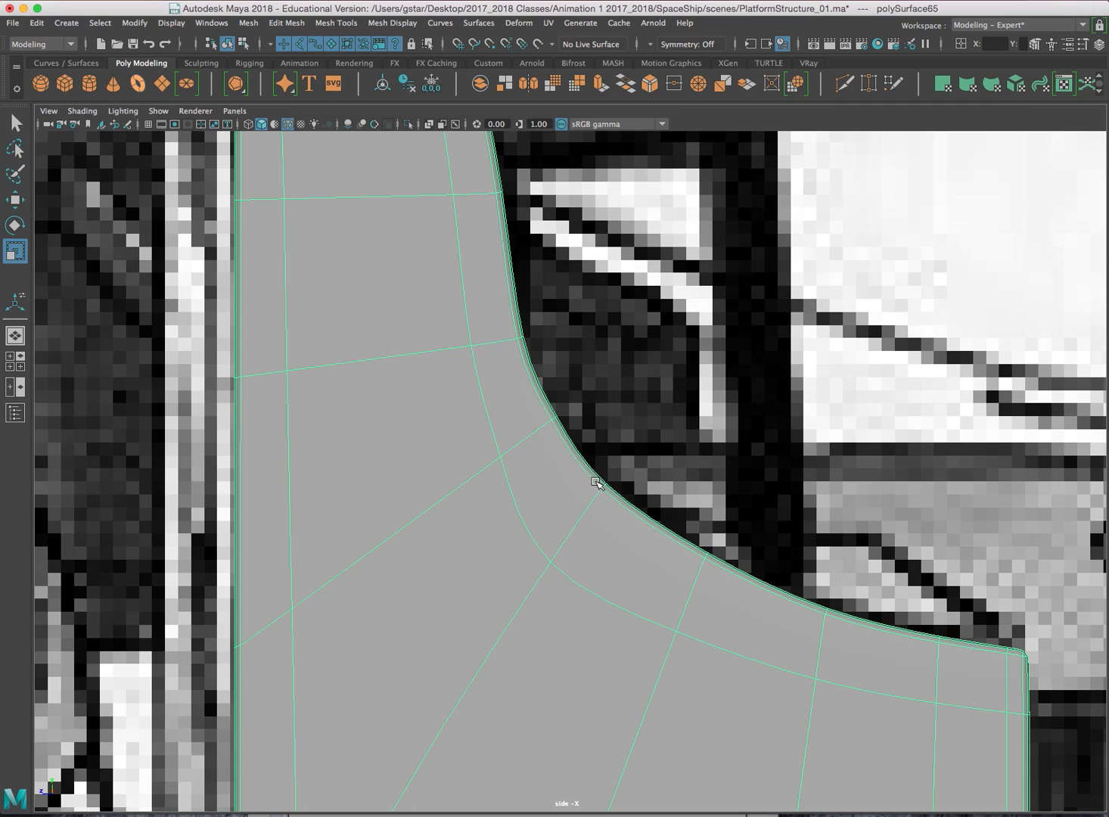
Draw a magenta Grease Pencil arrow pointing at the extra edge on the wall's inner curve
left_click(126, 123)
mouse_move(627, 422)
left_mouse_down()
mouse_move(606, 367)
mouse_move(702, 353)
left_mouse_up()
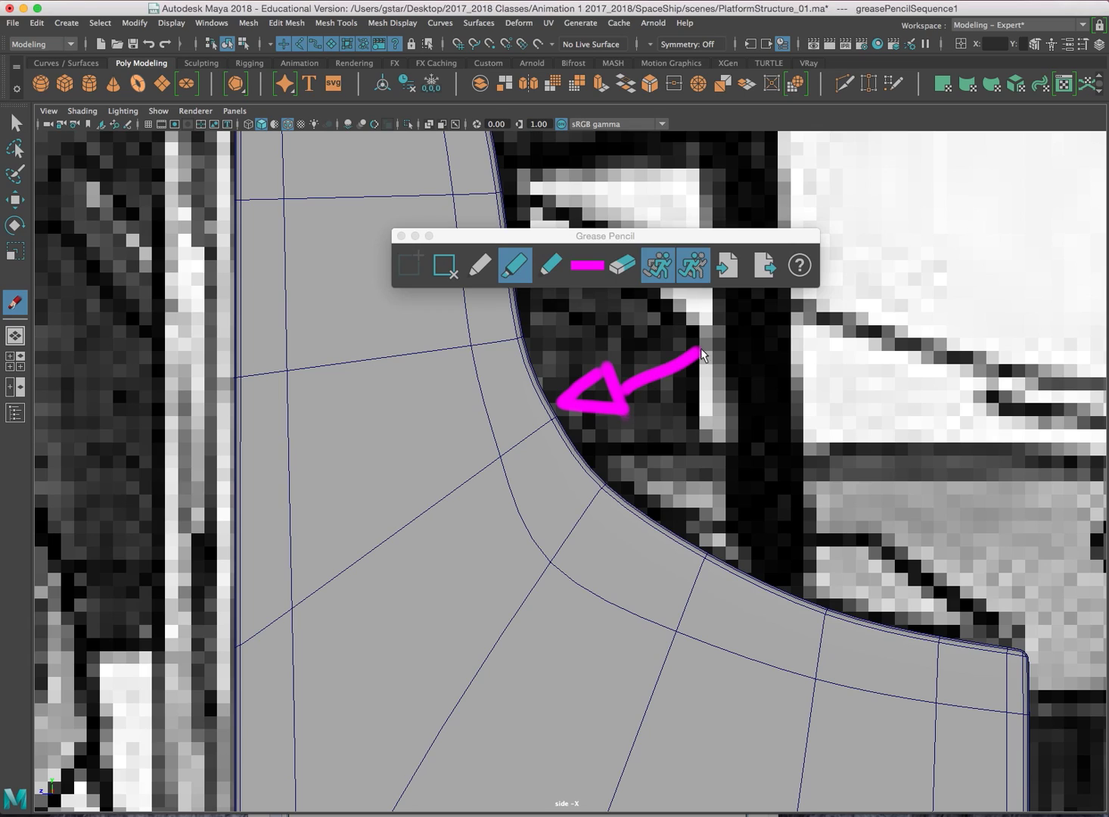
Delete the Grease Pencil frame with the arrow, close the Grease Pencil tool and activate the Move tool
left_click(447, 268)
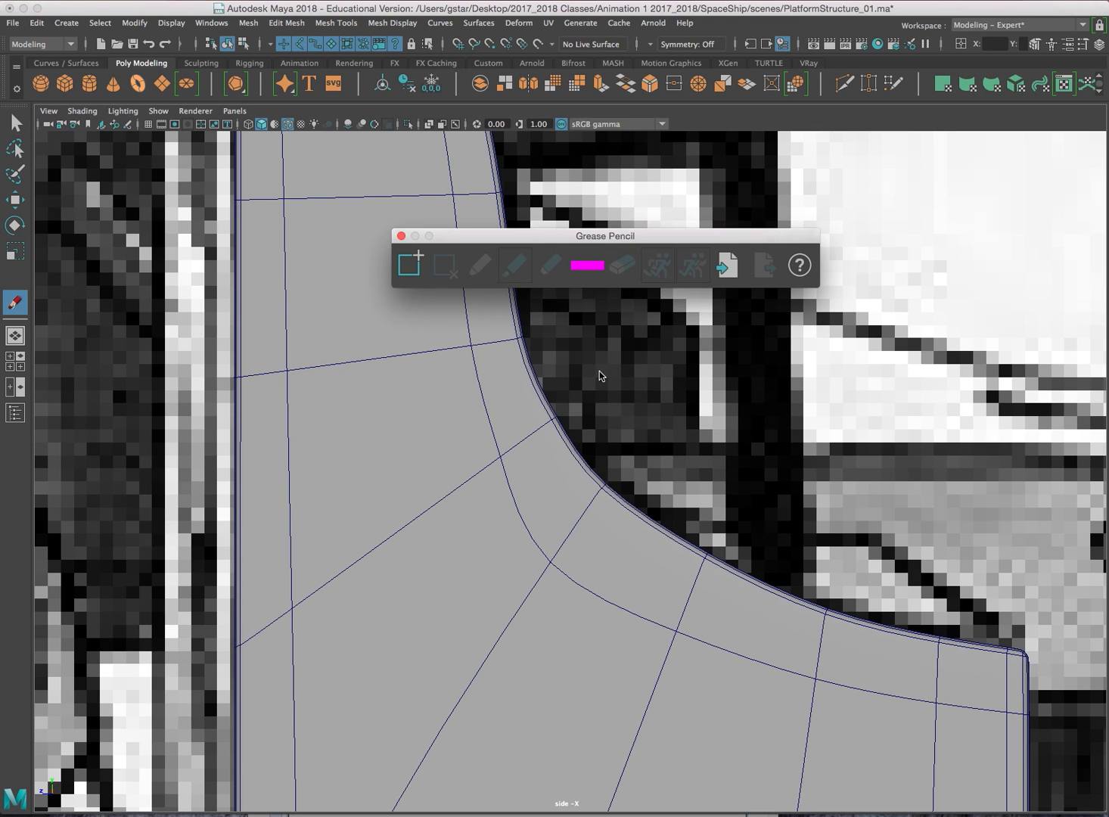
left_click(401, 236)
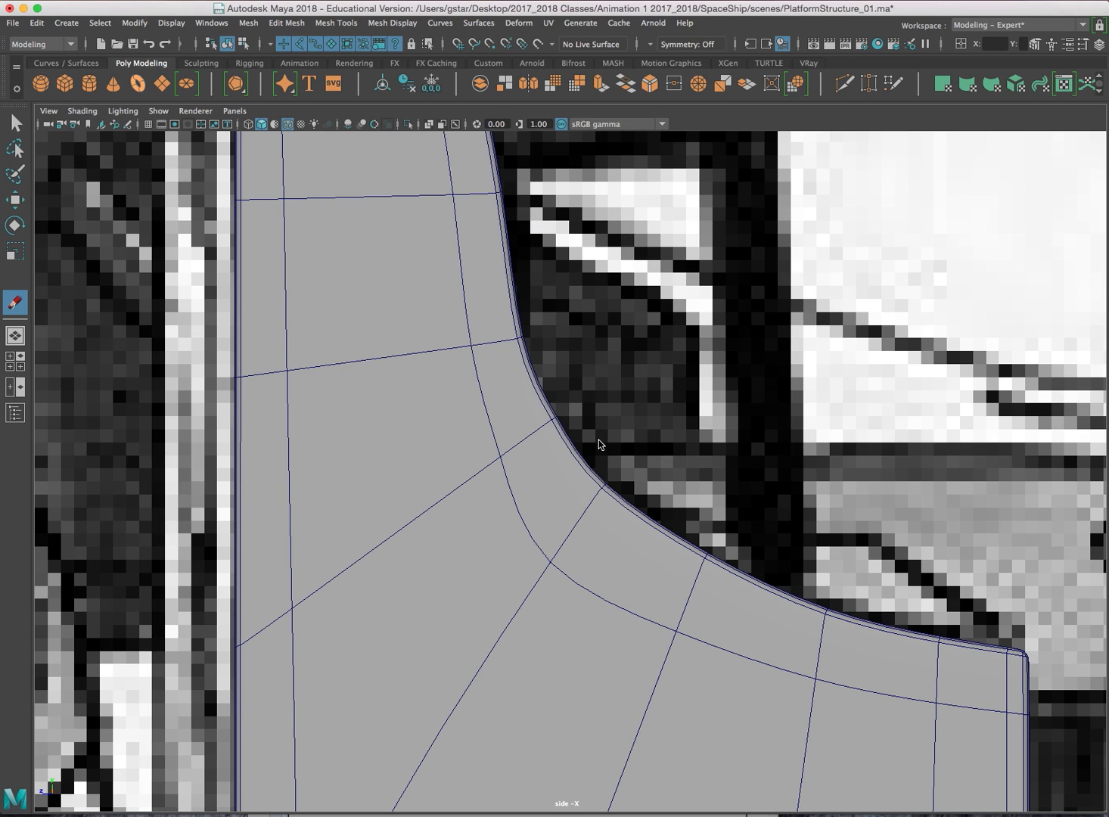
key("w")
Select the wall, turn off its smooth preview and switch to vertex editing around the inner curve
left_click(602, 465)
left_click(586, 490)
key("1")
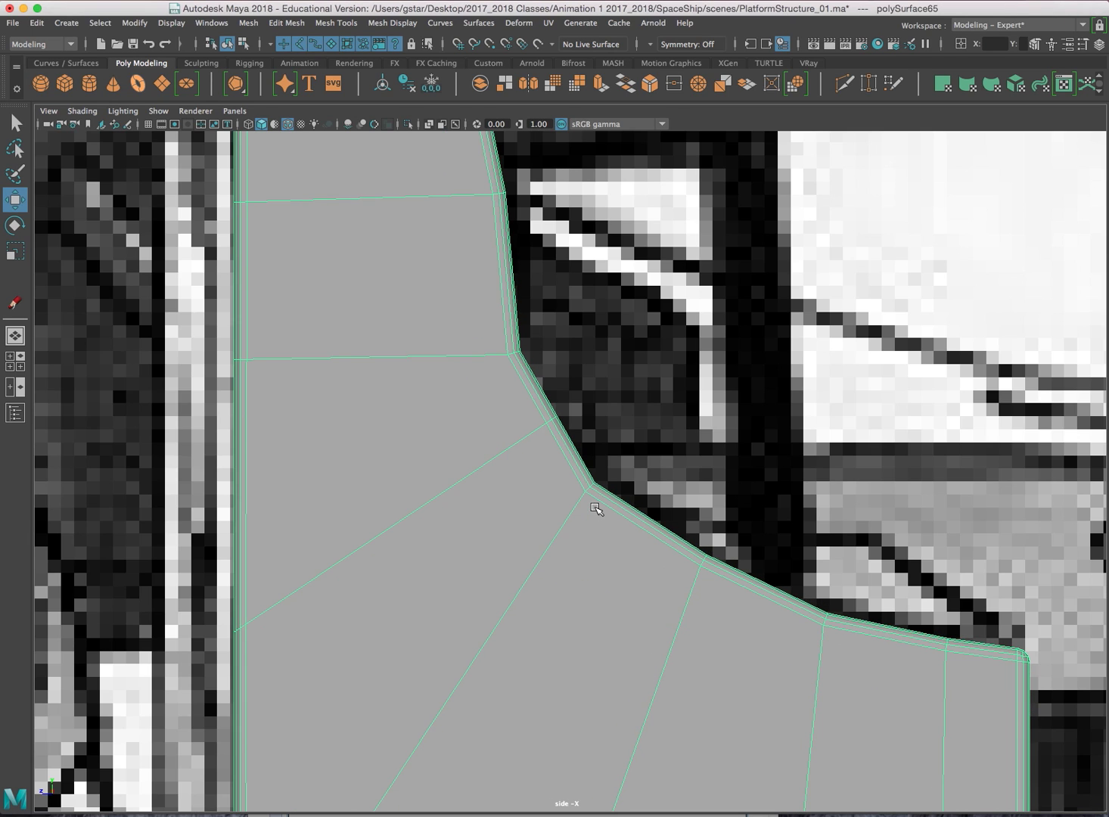
scroll(596, 508, "up", 3)
right_click_drag(542, 458, 502, 426)
scroll(506, 418, "up", 3)
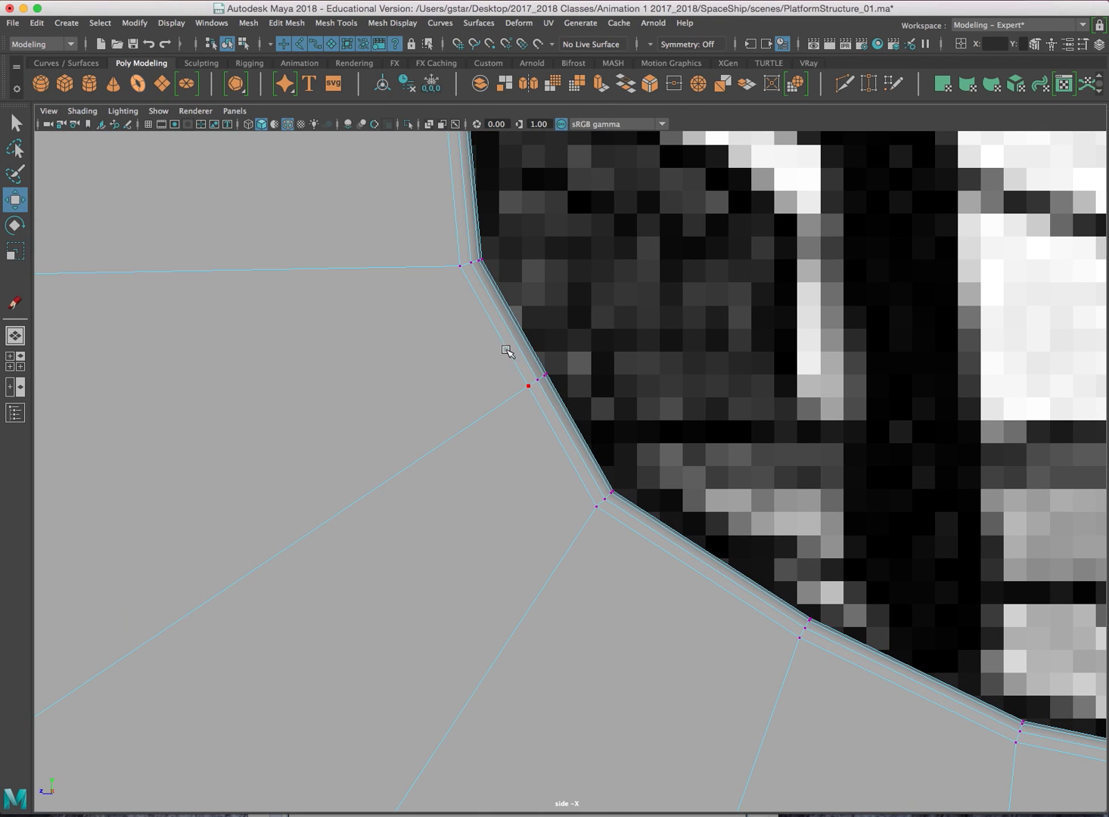
Move the row of vertices on the inner curve's extra edge inward and down to round out the bend
left_click_drag(507, 350, 576, 419)
scroll(568, 405, "up", 2)
middle_click_drag(560, 402, 630, 429, "alt")
scroll(630, 429, "down", 8)
scroll(630, 430, "up", 3)
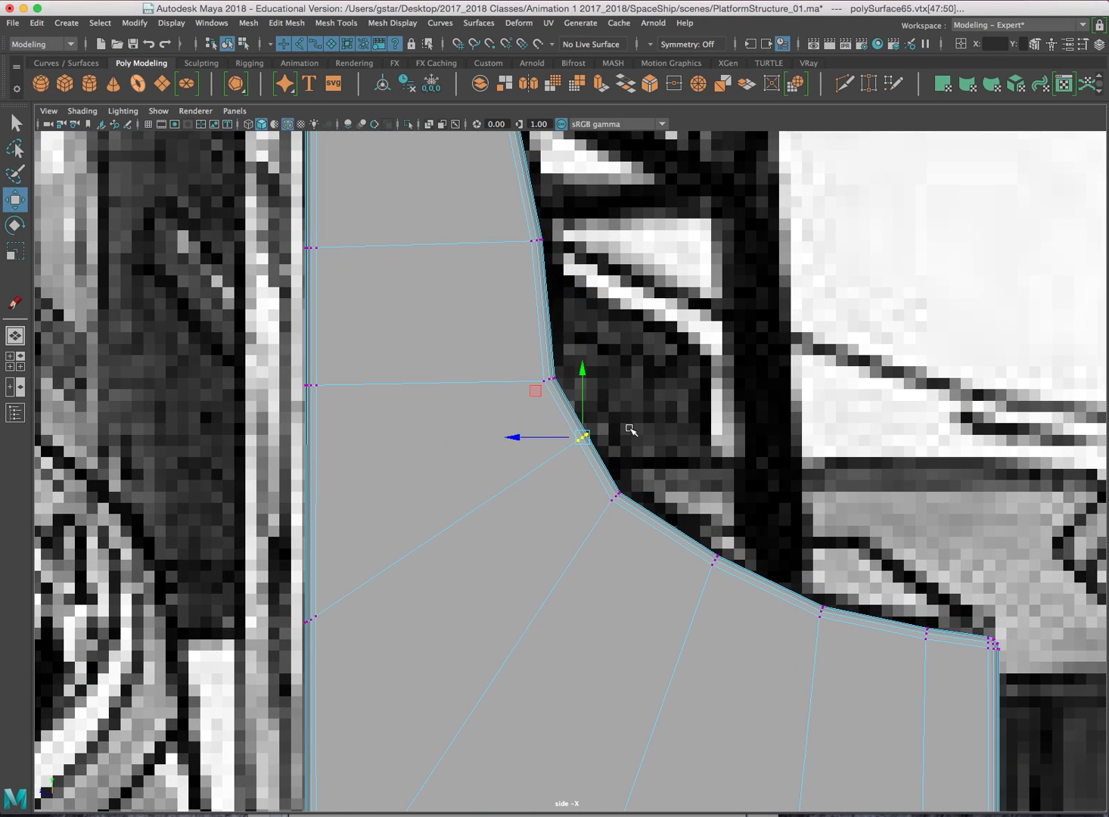
scroll(614, 444, "up", 3)
middle_click_drag(569, 475, 576, 448, "alt")
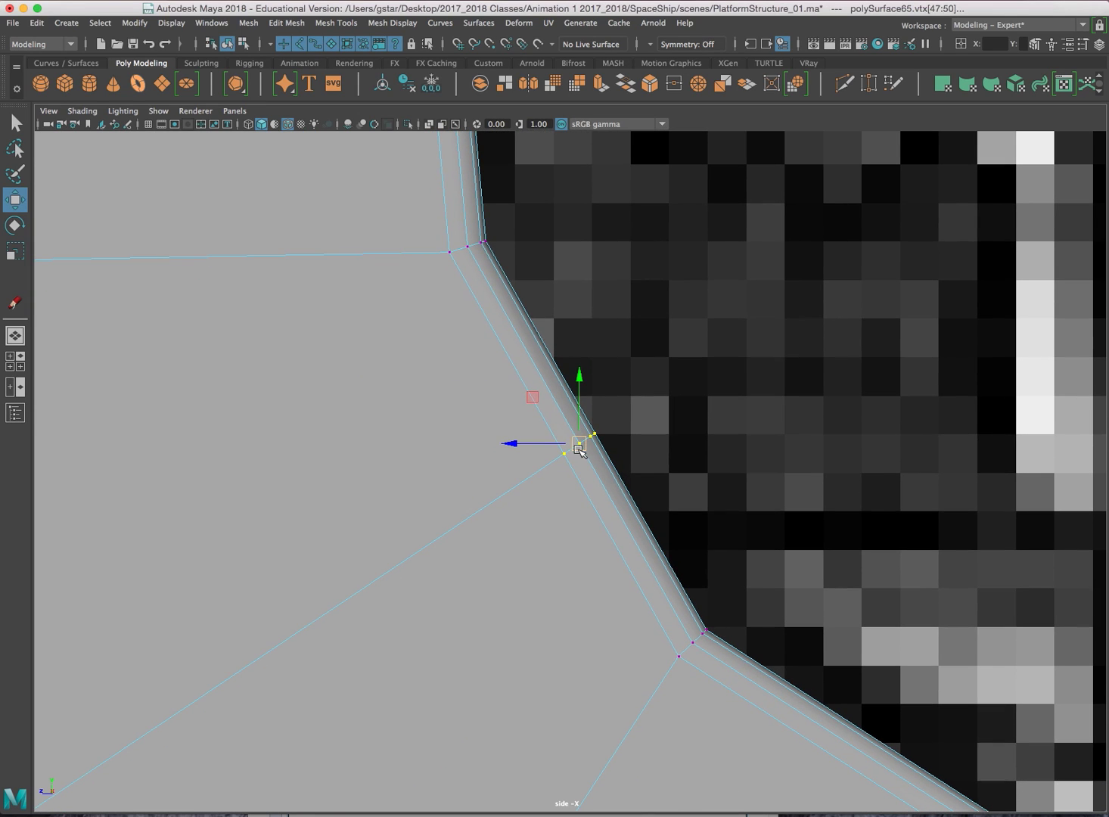
left_click_drag(577, 447, 548, 471)
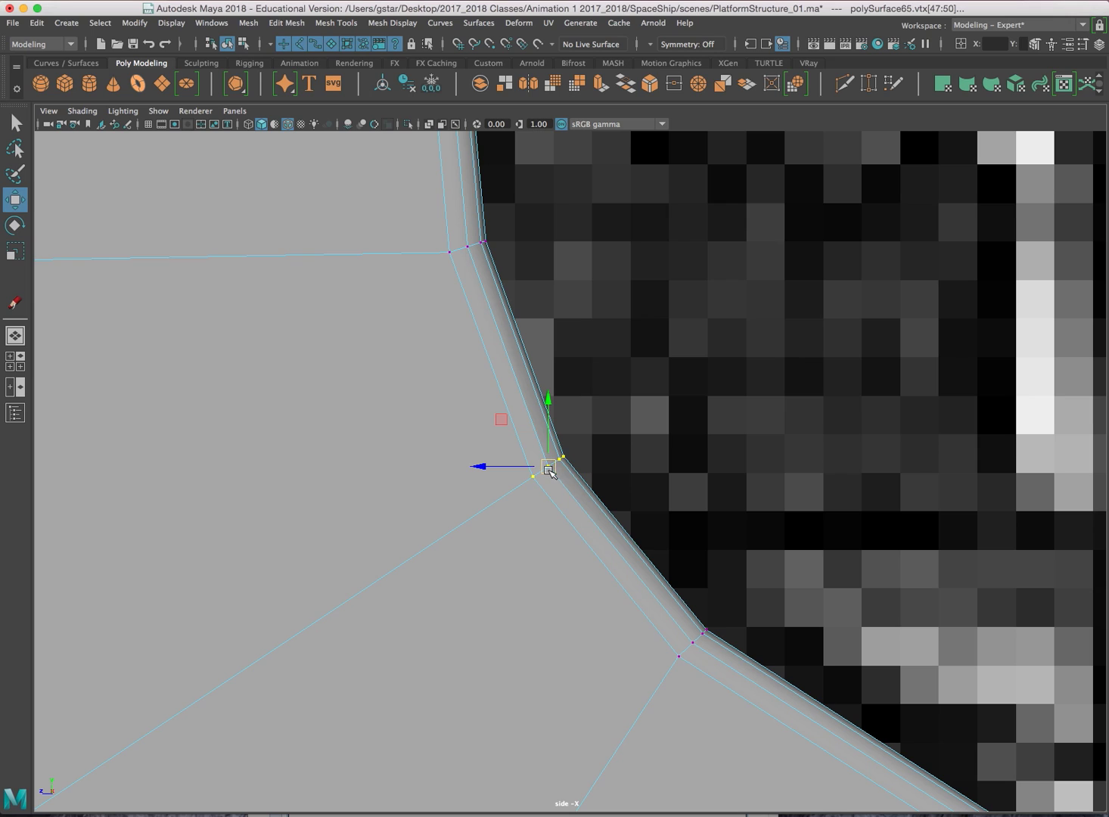
Turn on the wall's smooth preview to check the curve against the sketch, and return to object mode
key("3")
scroll(611, 447, "down", 10)
scroll(610, 463, "up", 5)
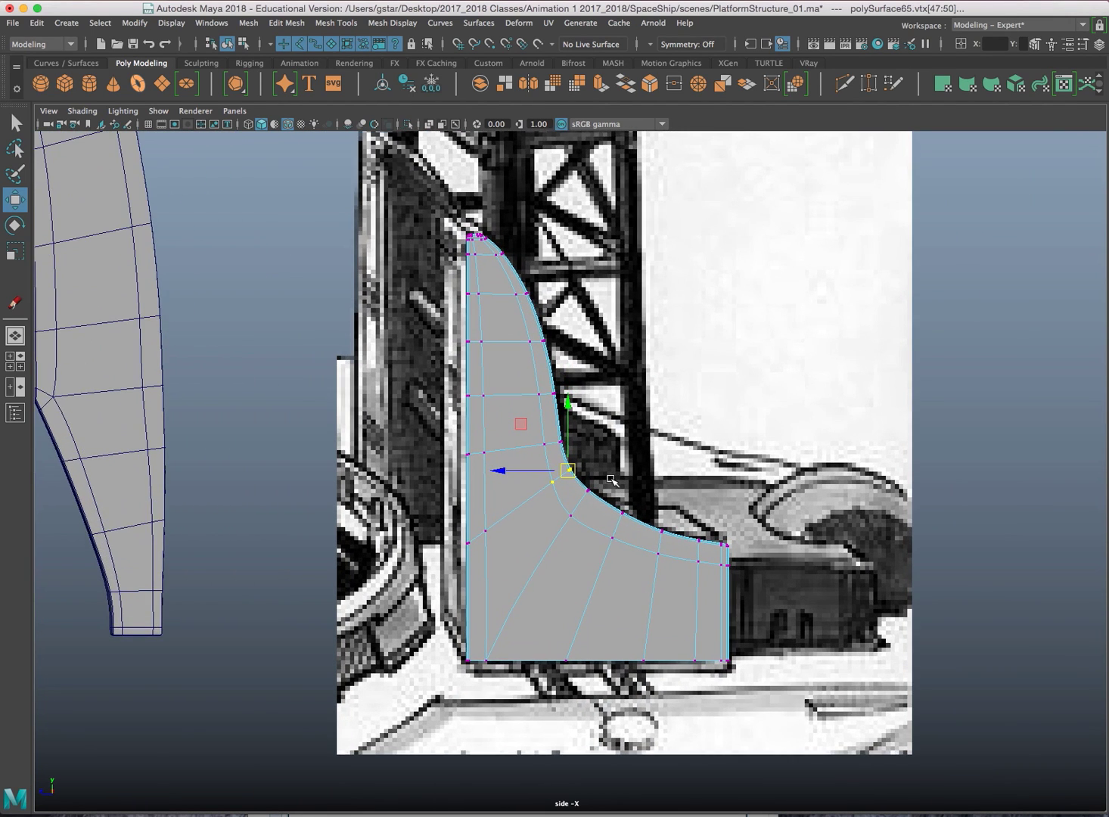
right_click(504, 331)
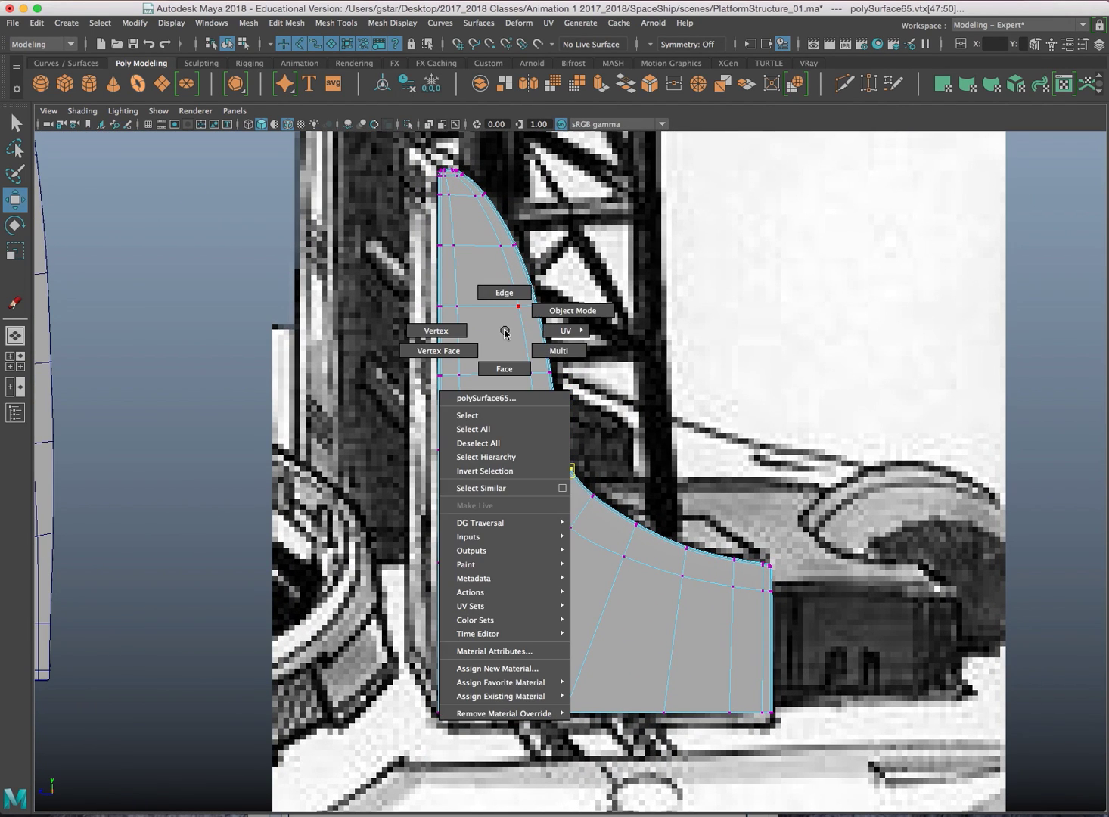
right_click_drag(539, 317, 540, 317)
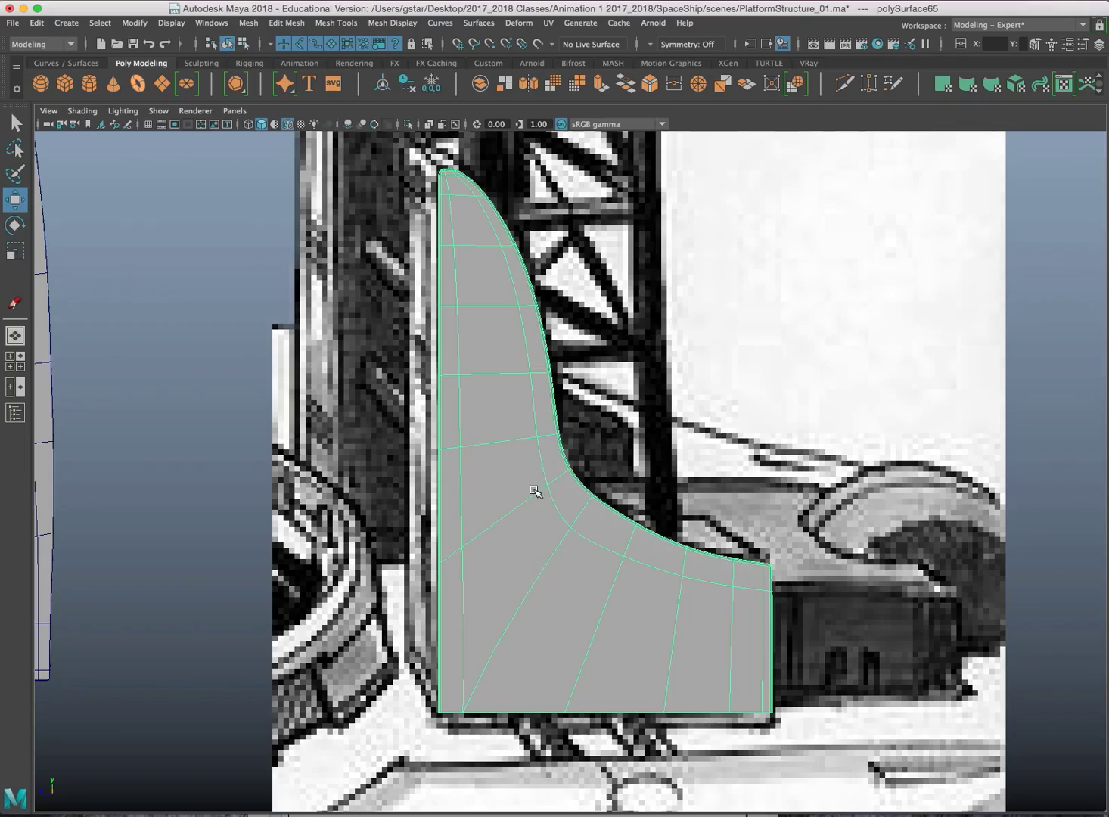
Switch to the perspective view, open the layer editor and make the Platform01 layer visible
key("space")
key("space")
left_click_drag(736, 384, 617, 495, "alt")
left_click(1102, 46)
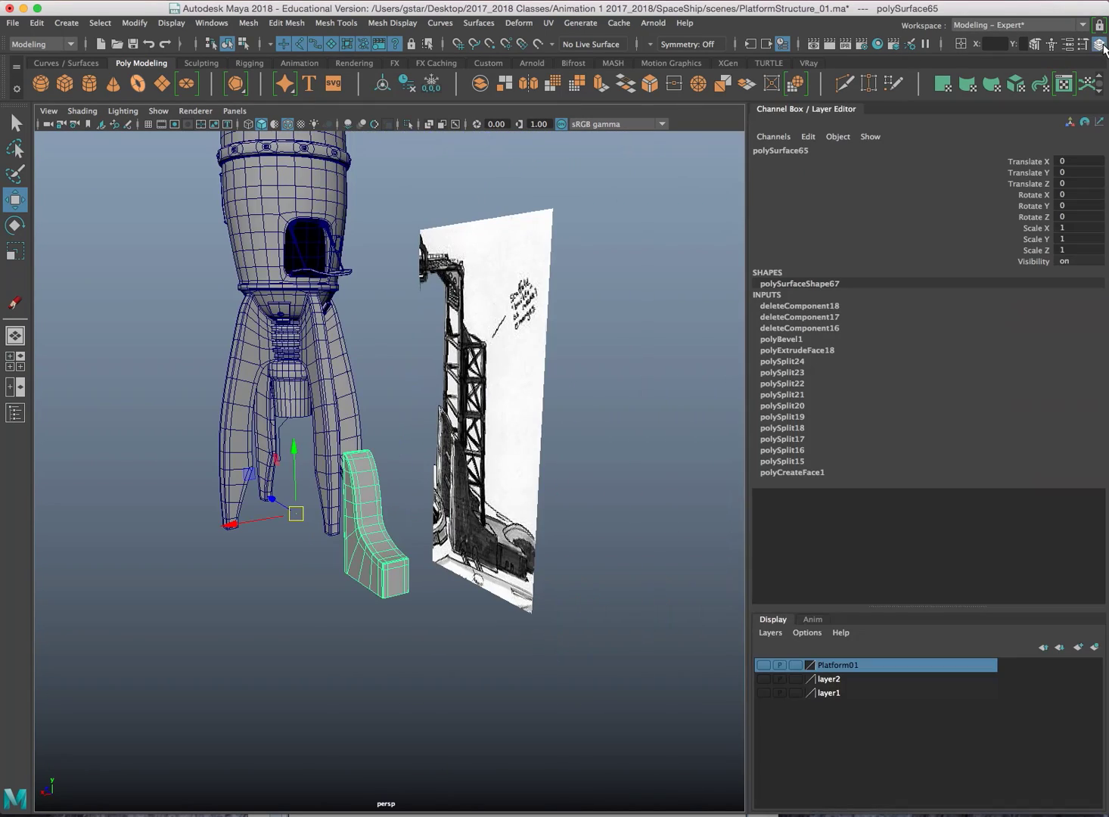
left_click(764, 665)
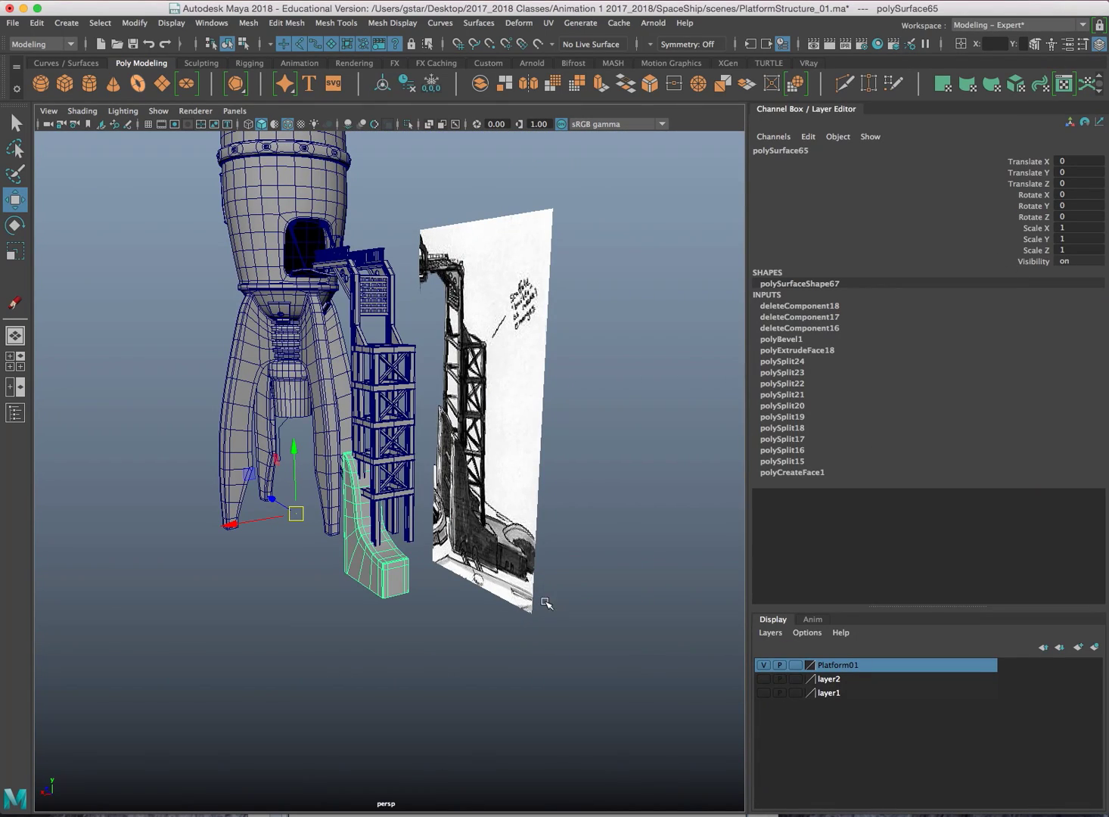
Examine from several angles how the curved wall lines up with the scaffold tower's legs and the sketch
right_click_drag(542, 597, 593, 581, "alt")
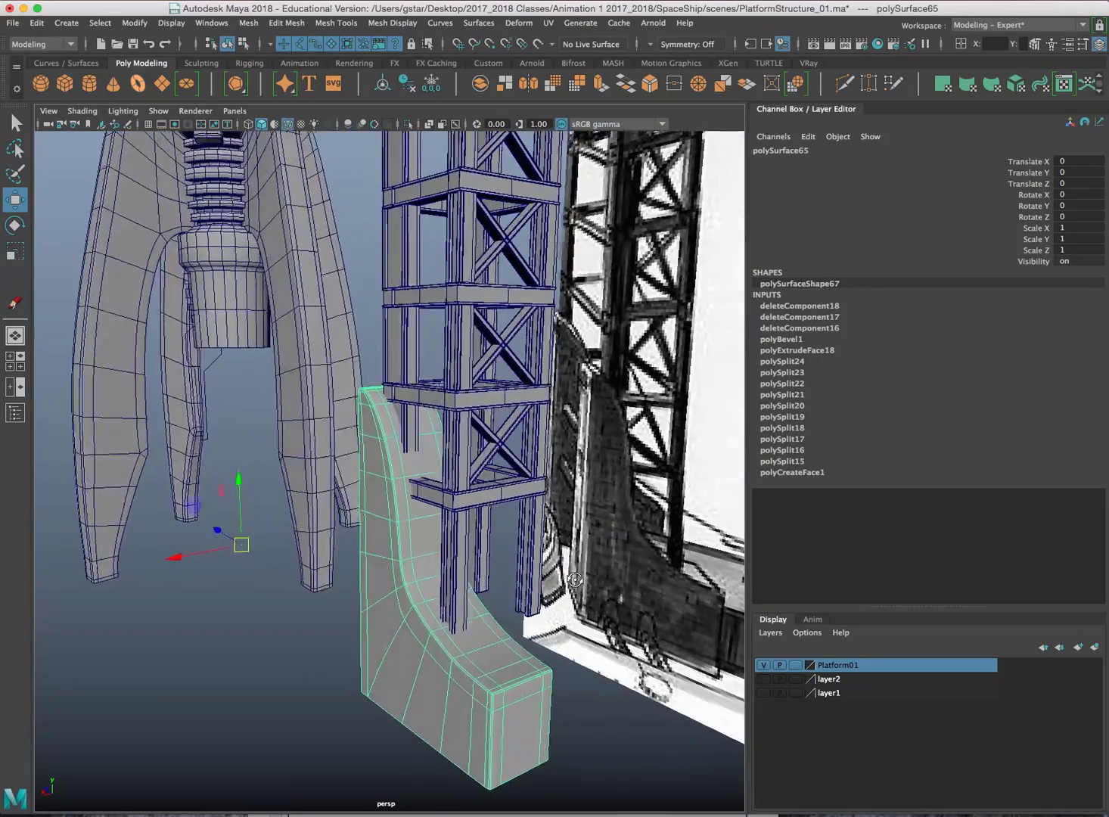
left_click_drag(554, 576, 575, 576, "alt")
middle_click_drag(574, 576, 542, 560, "alt")
left_click_drag(542, 560, 491, 555, "alt")
left_click_drag(414, 537, 463, 533, "alt")
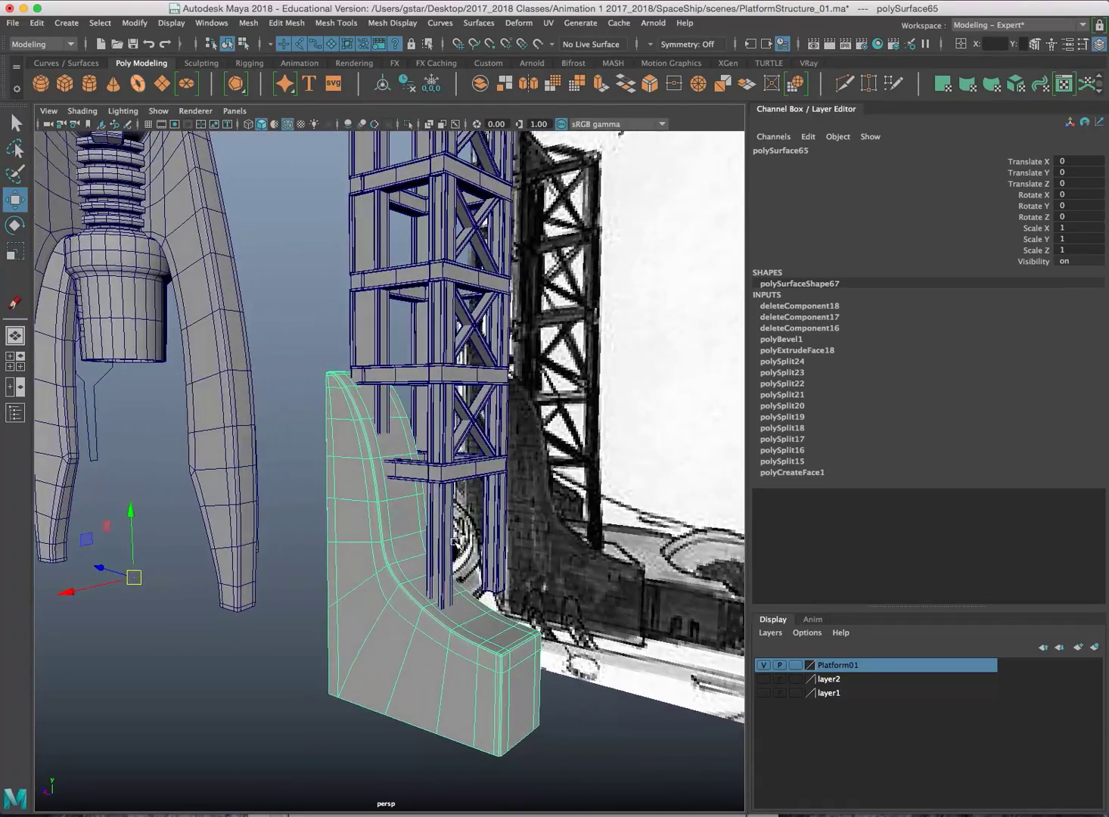
middle_click_drag(464, 534, 371, 519, "alt")
right_click_drag(371, 518, 469, 502, "alt")
left_click_drag(470, 502, 458, 497, "alt")
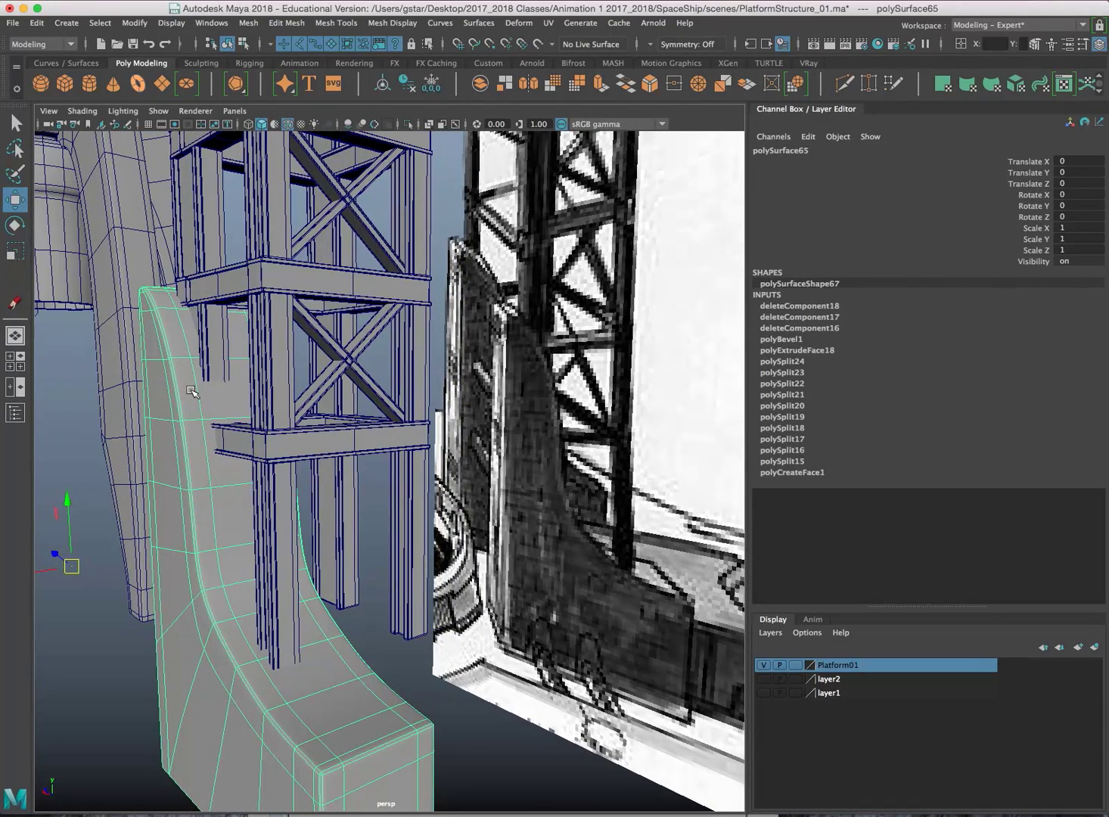
Move the wall along X to a Translate X of 0.085 to line it up with the tower
left_click_drag(192, 391, 202, 512, "alt")
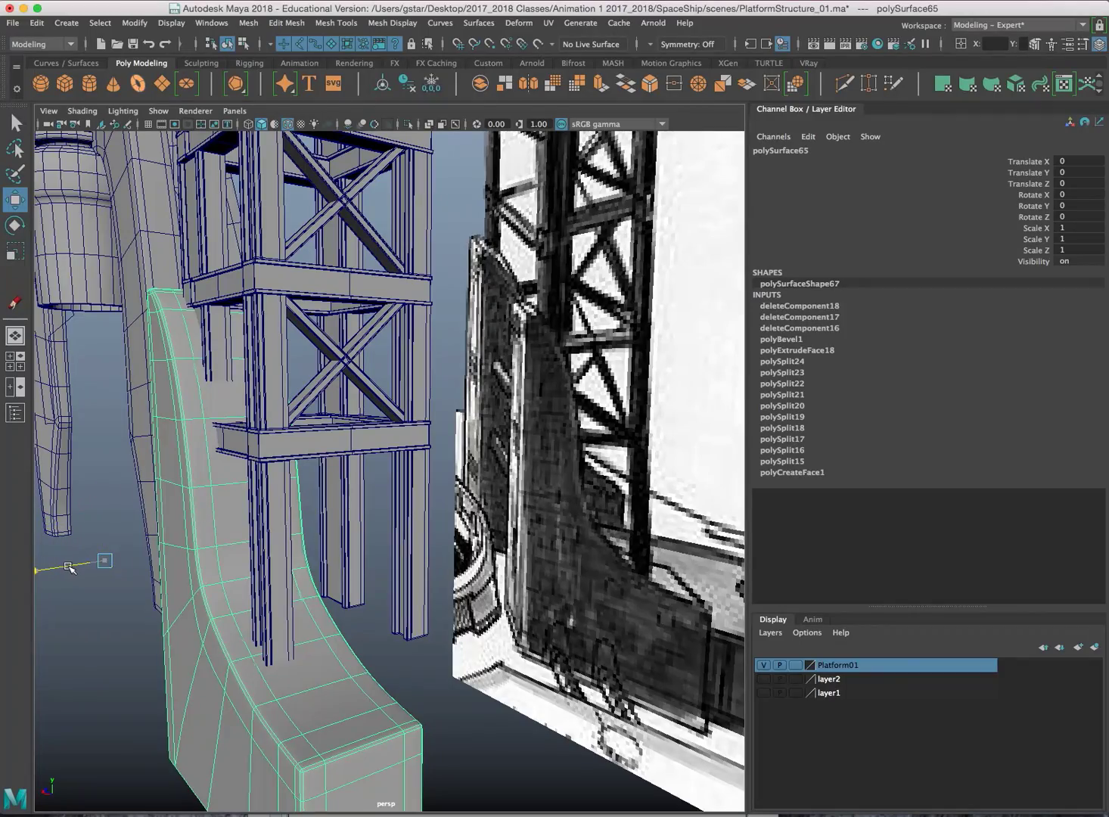
left_click_drag(69, 567, 62, 569)
left_click_drag(158, 539, 240, 560, "alt")
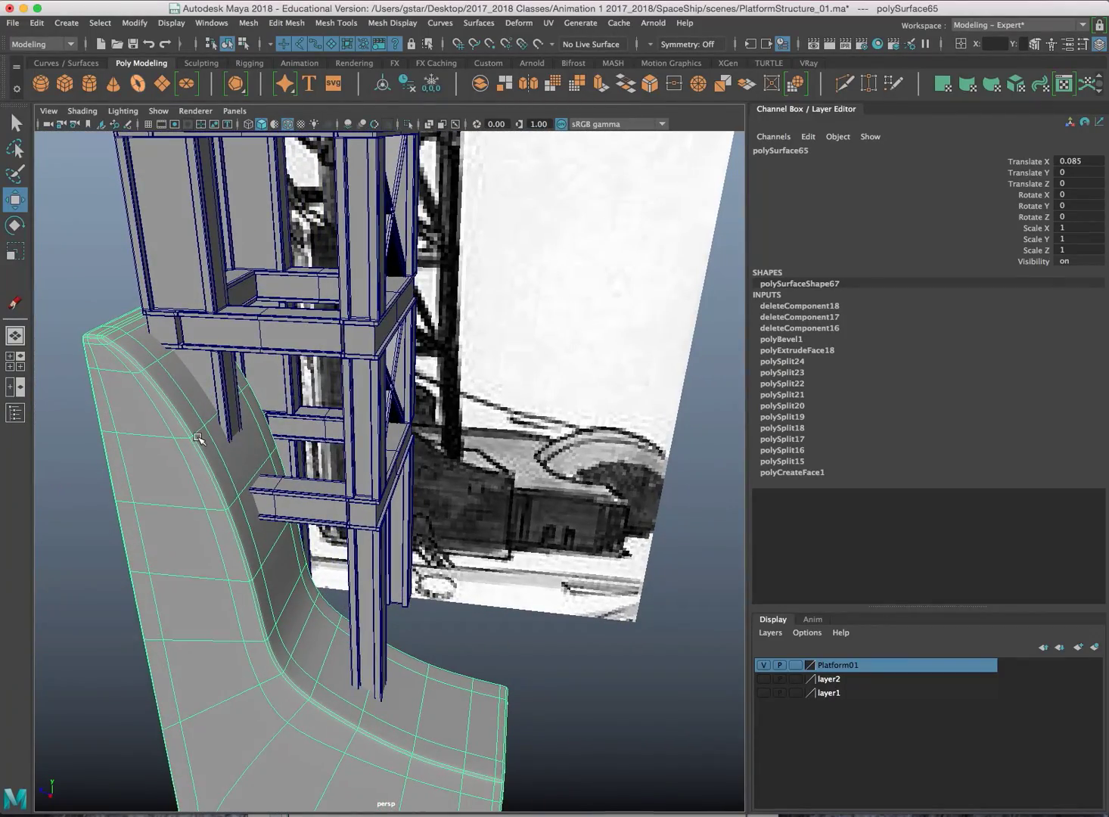
Extrude the central strip of faces down the wall's curved front, from its top to near the base, with Local Scale X at 0.6
right_click_drag(197, 437, 197, 456)
left_click(162, 345)
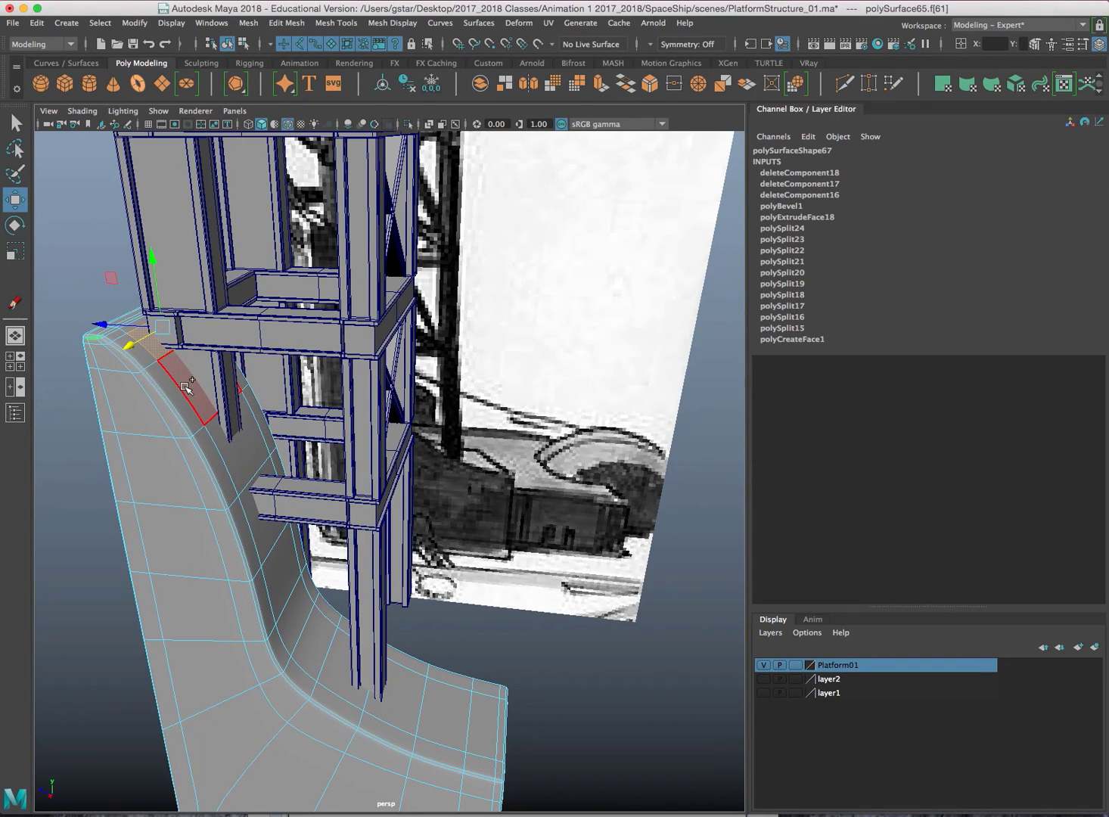
left_click(191, 398, "shift")
left_click(221, 436, "shift")
left_click(258, 500, "shift")
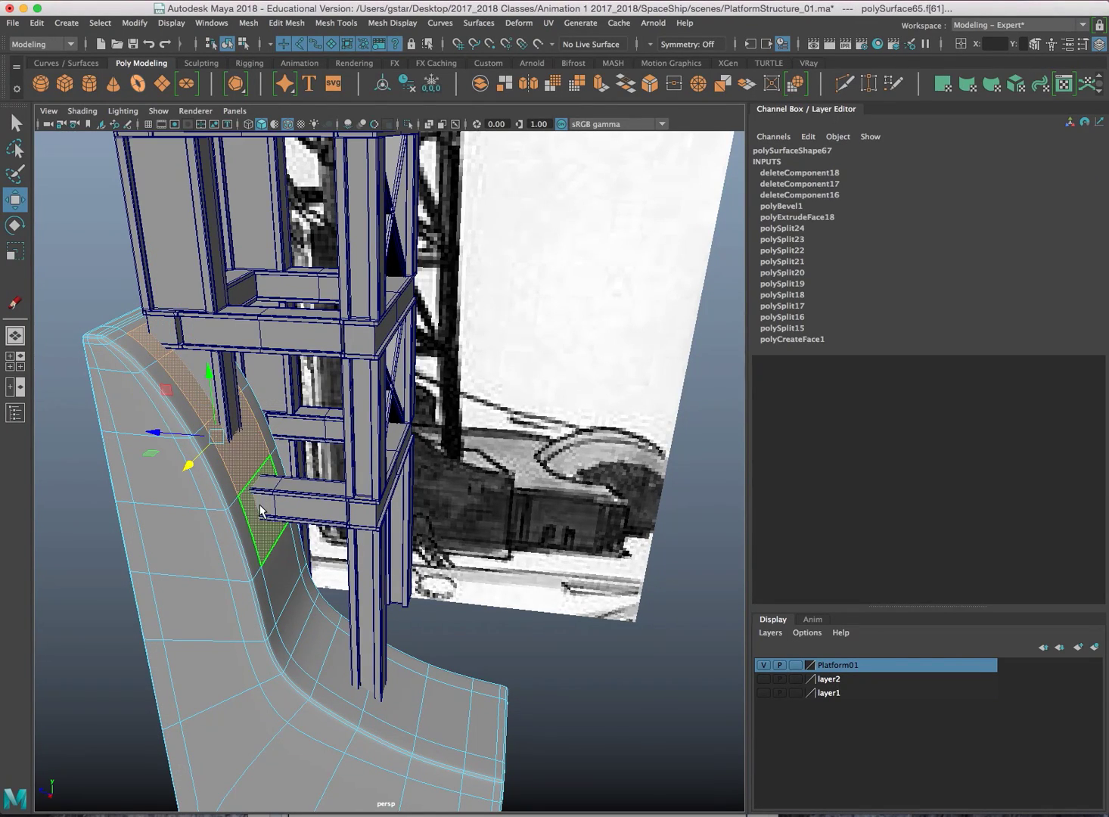
left_click(290, 564, "shift")
left_click(305, 603, "shift")
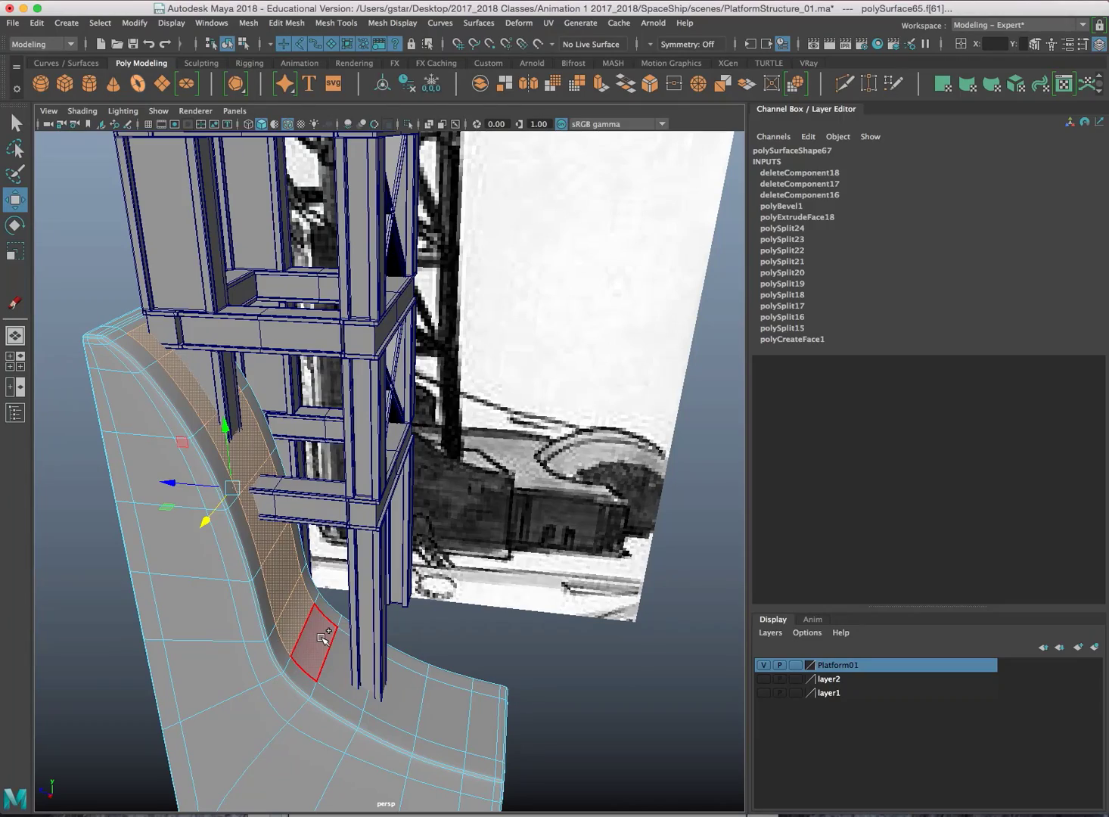
left_click(312, 643, "shift")
left_click(345, 675, "shift")
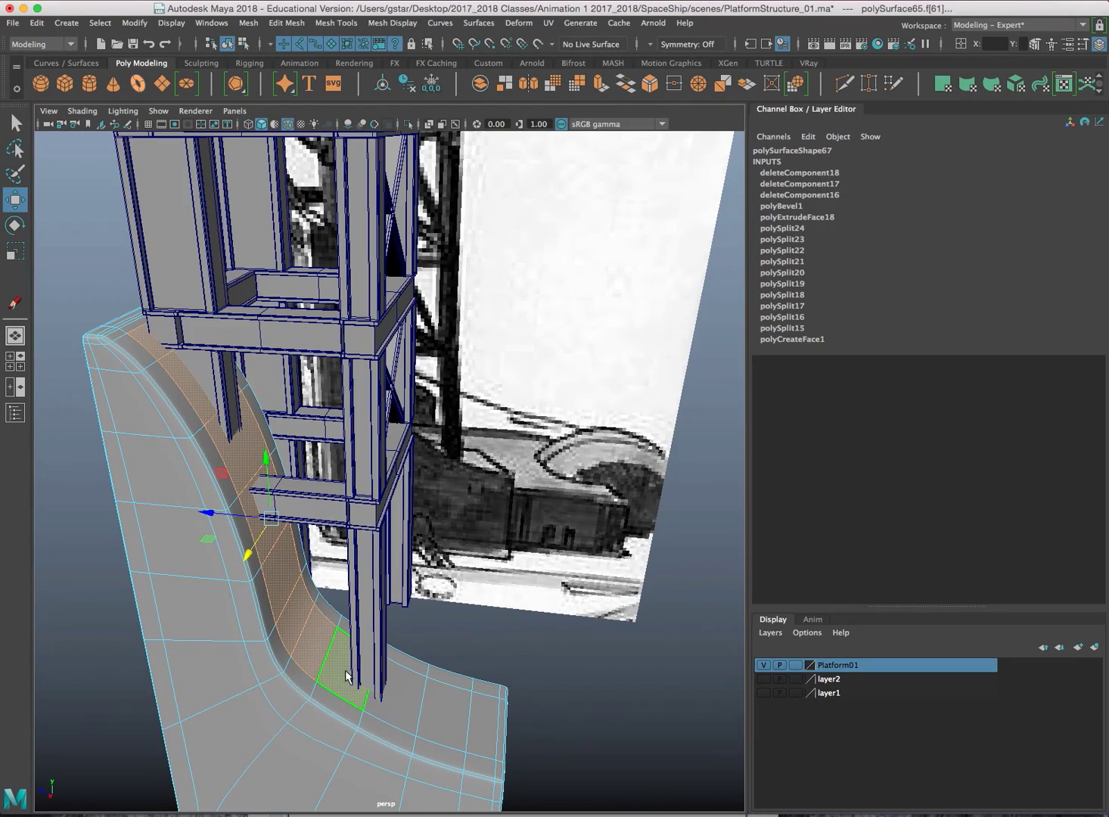
left_click_drag(404, 689, 384, 692, "alt")
left_click(380, 697, "shift")
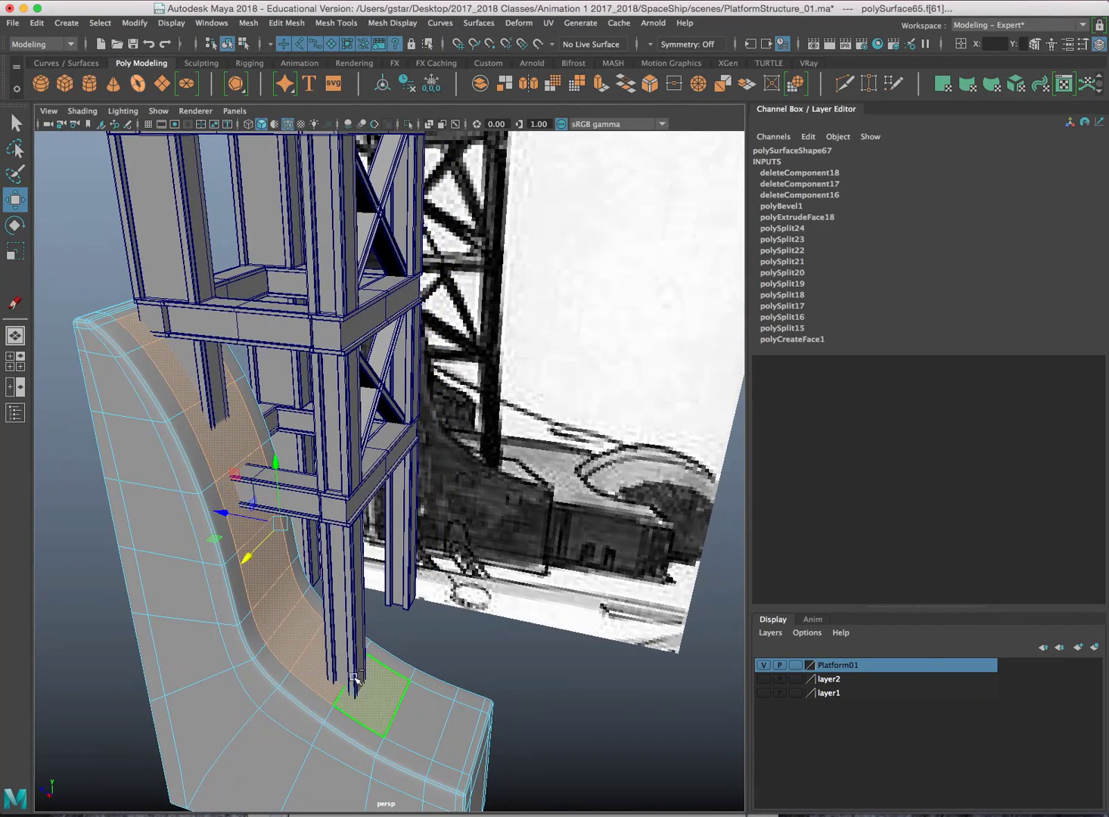
left_click_drag(334, 631, 392, 539, "alt")
key("ctrl+e")
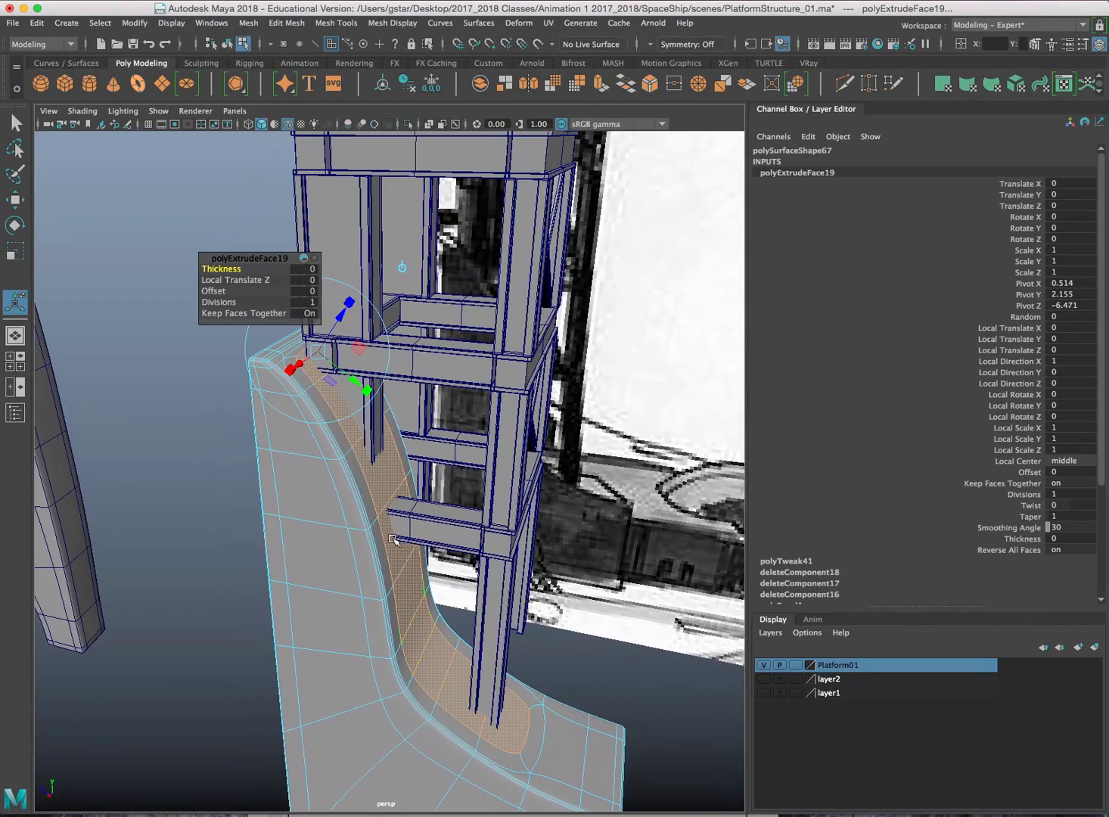
left_click(366, 487, "shift")
left_click_drag(366, 484, 474, 420, "alt")
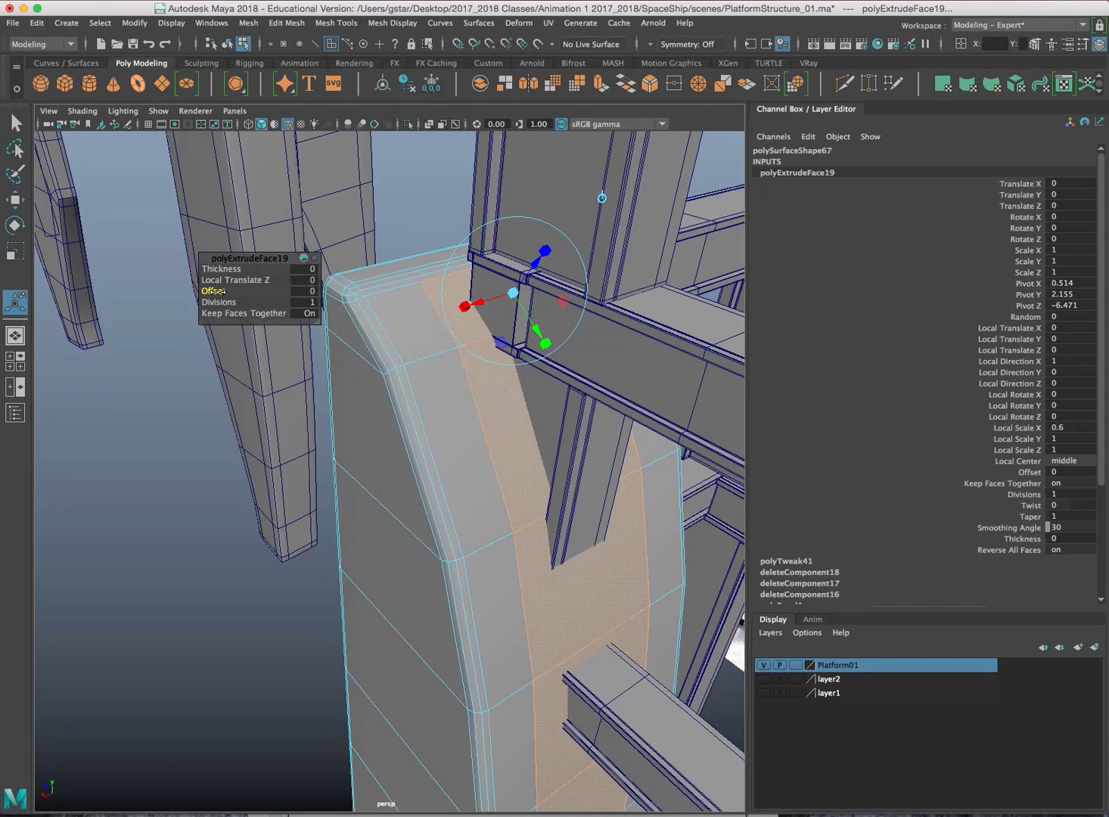
Try extrude offsets of 0.2, 0.8, 0.5 and 0.4 on the wall's front strip
left_click_drag(219, 291, 214, 291)
left_click(305, 292)
key("Return")
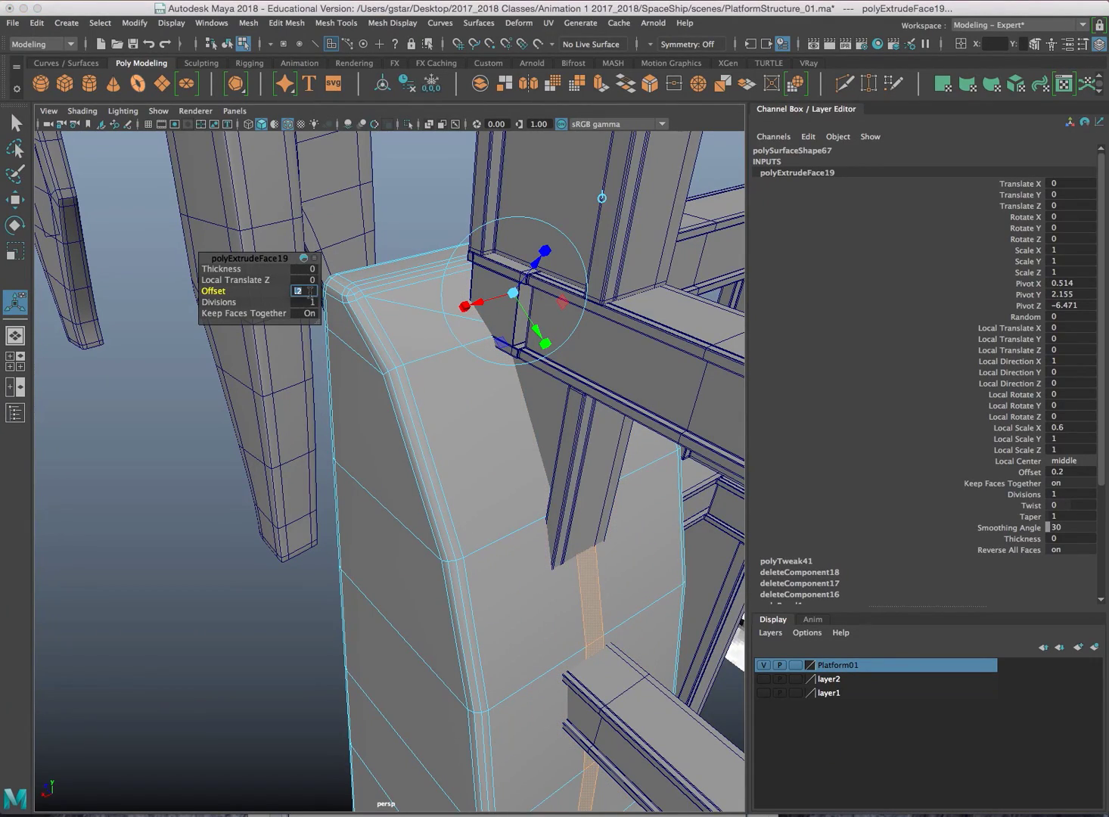
left_click(309, 292)
type(".8")
key("Return")
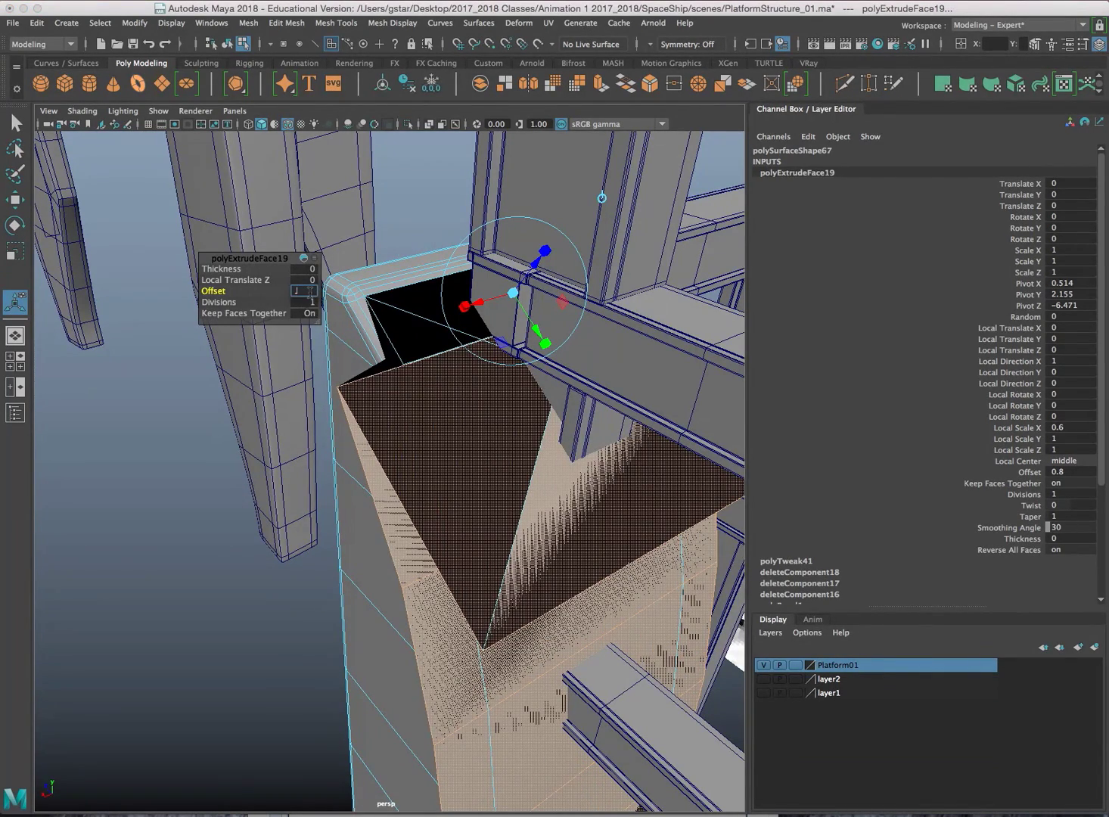
type("5")
key("Return")
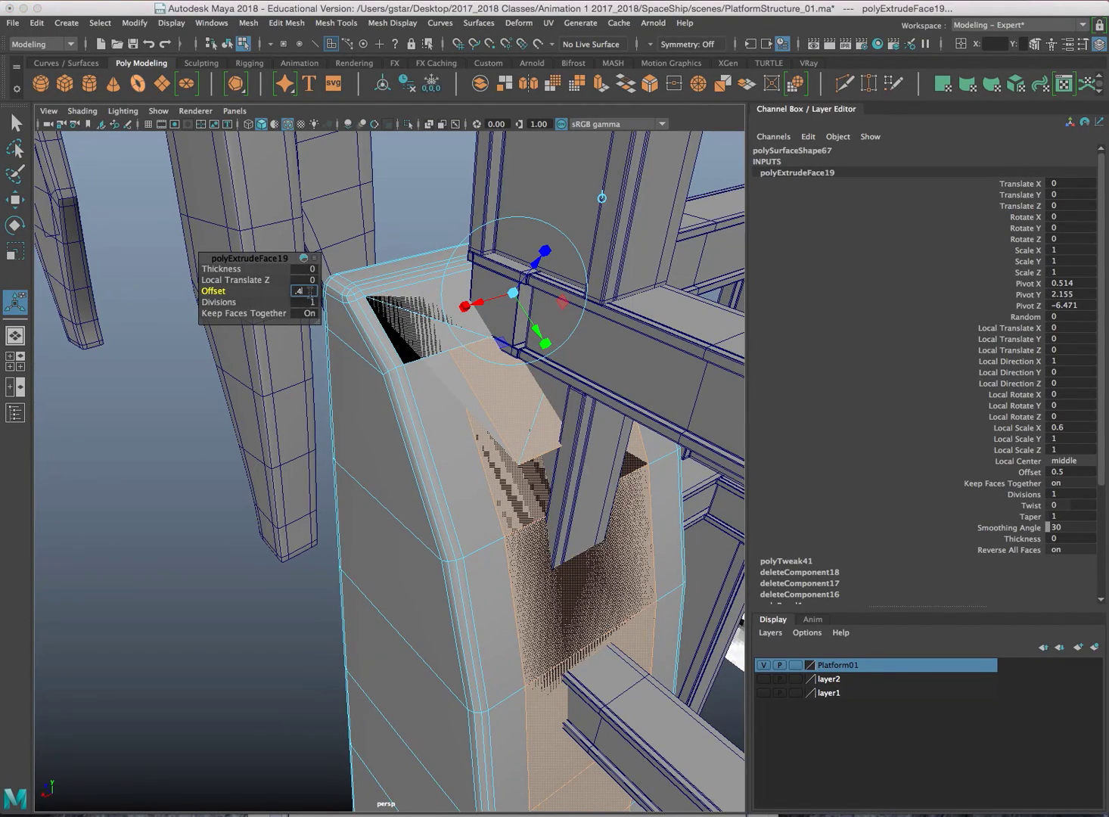
type(".4")
key("Return")
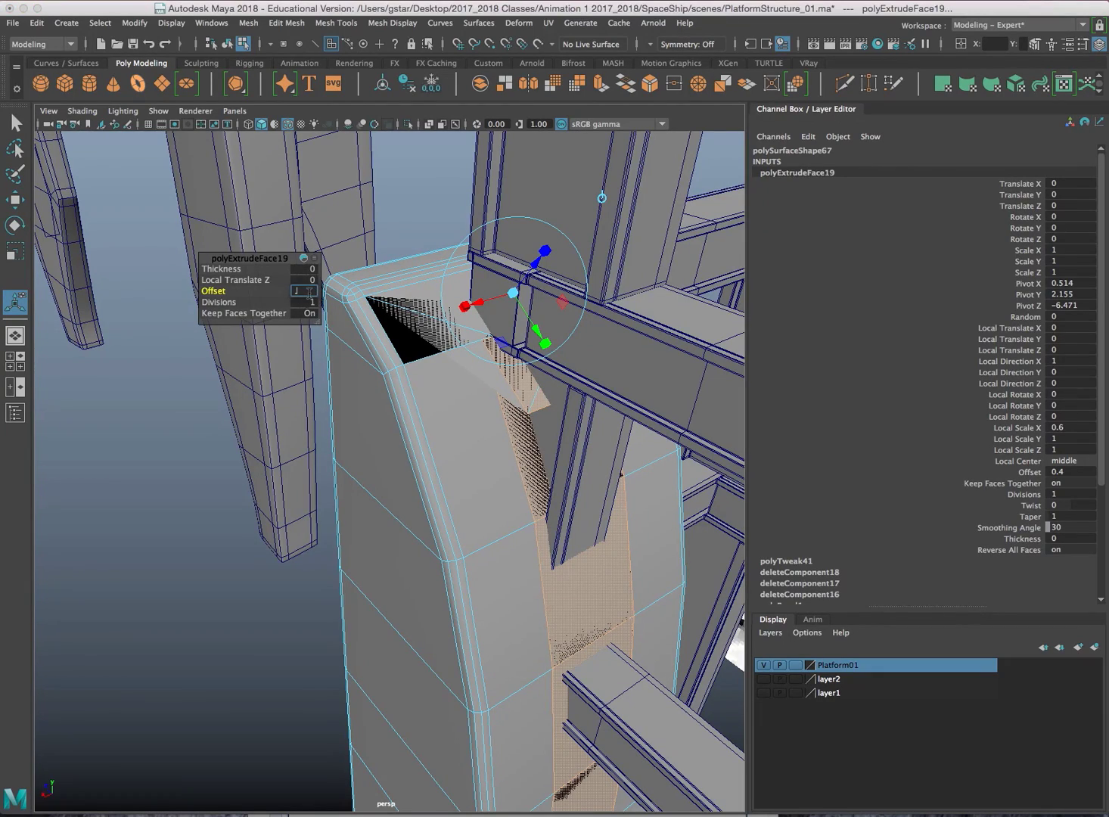
Set the extruded strip's offset to 0.02
key("Return")
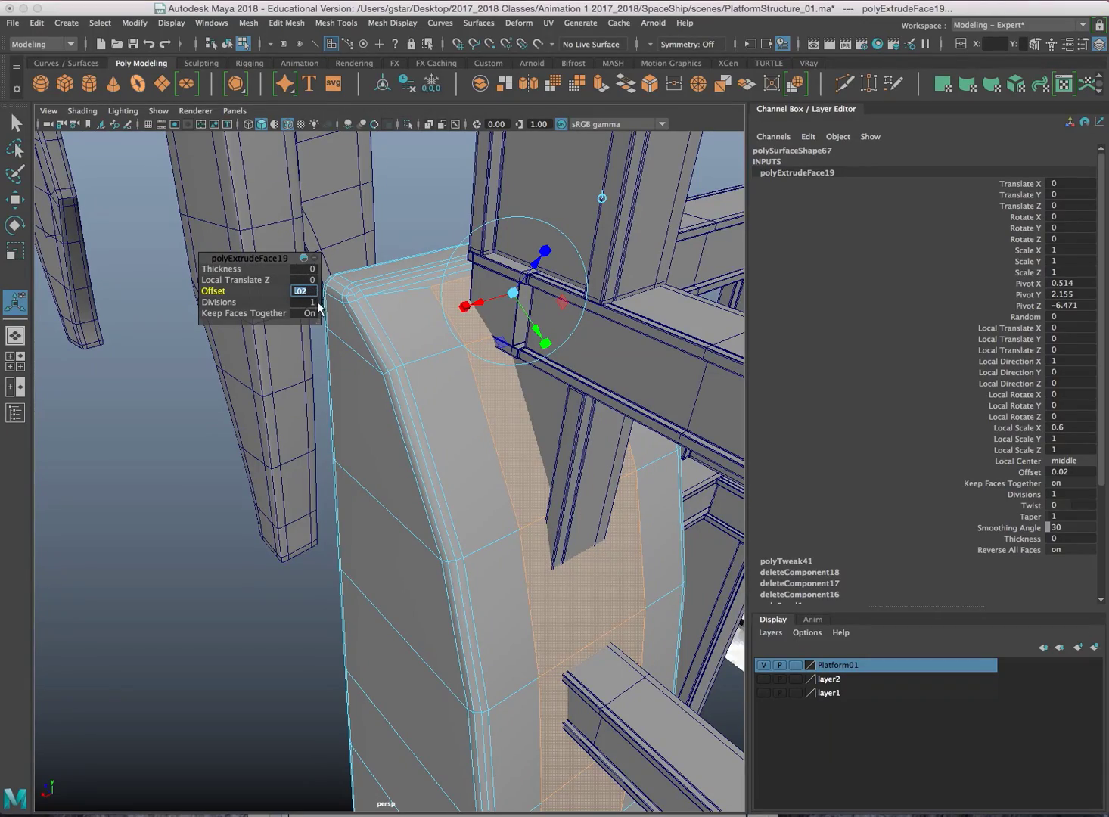
left_click_drag(424, 377, 445, 386, "alt")
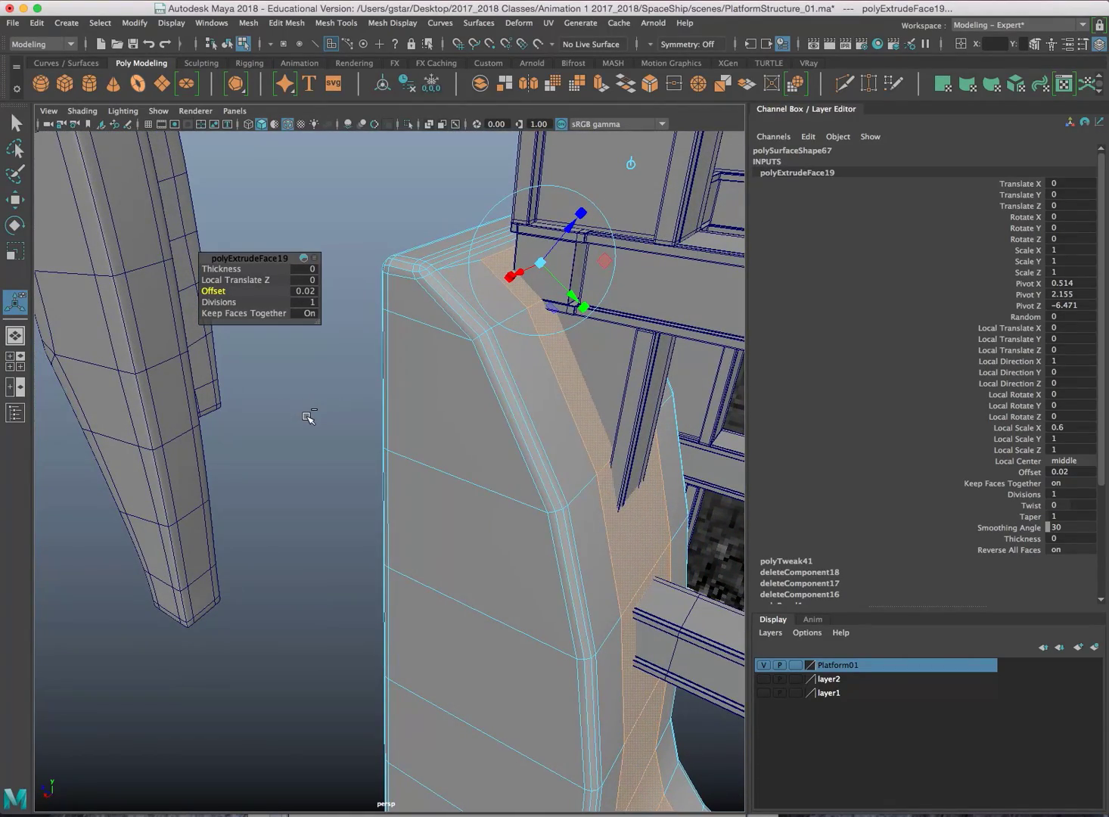
Extrude the strip again, push it into the wall with Local Translate Z at -0.146, and return to object mode
key("ctrl+e")
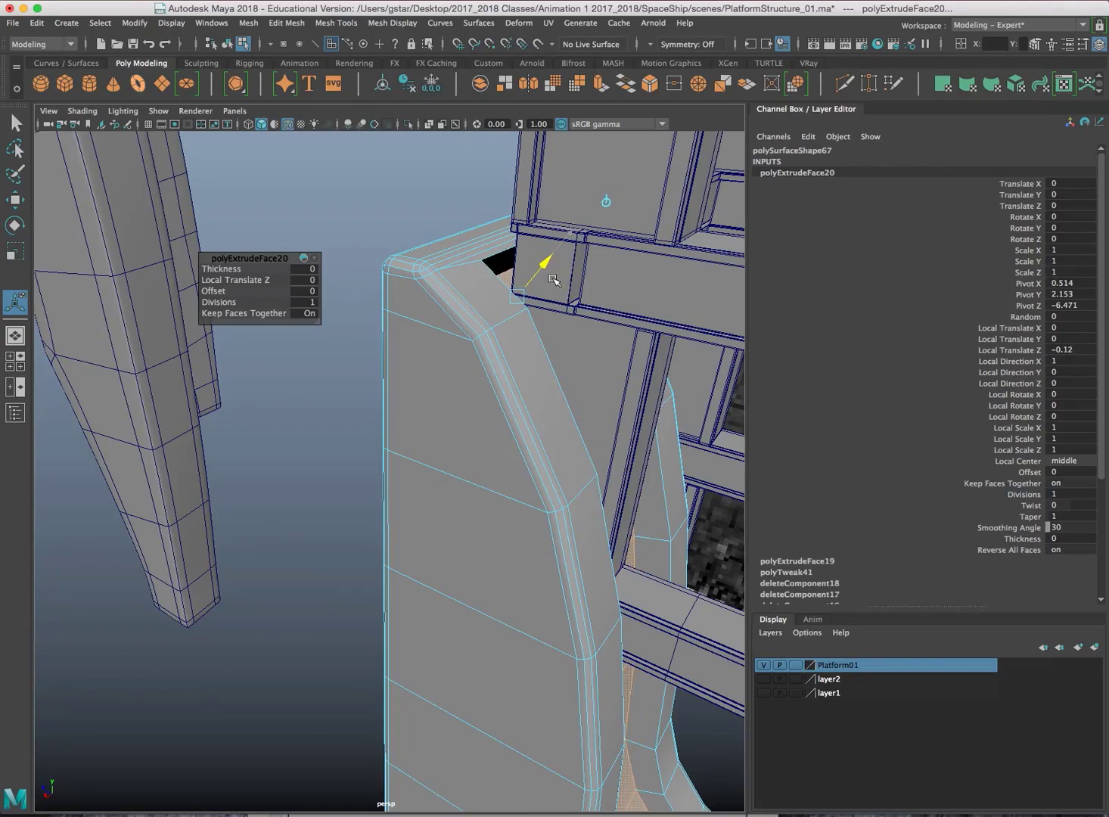
left_click_drag(632, 436, 445, 550, "alt")
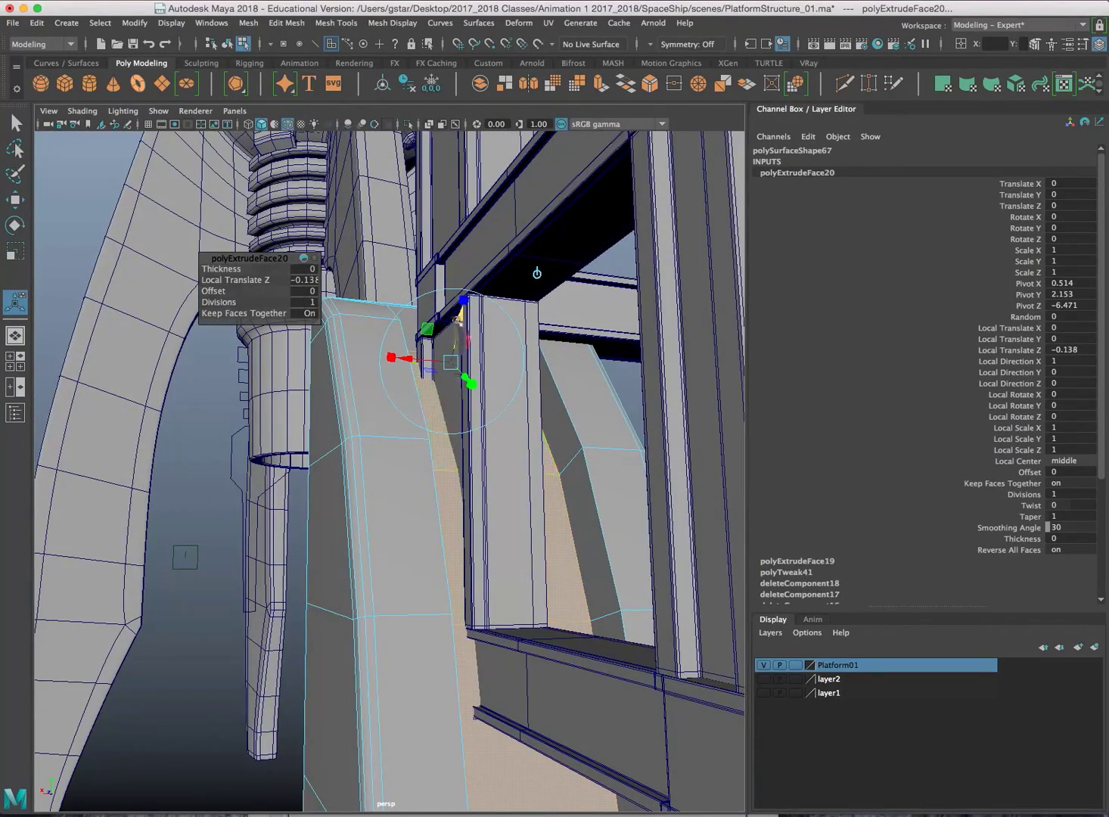
left_click_drag(457, 315, 498, 504)
right_click_drag(442, 420, 478, 404)
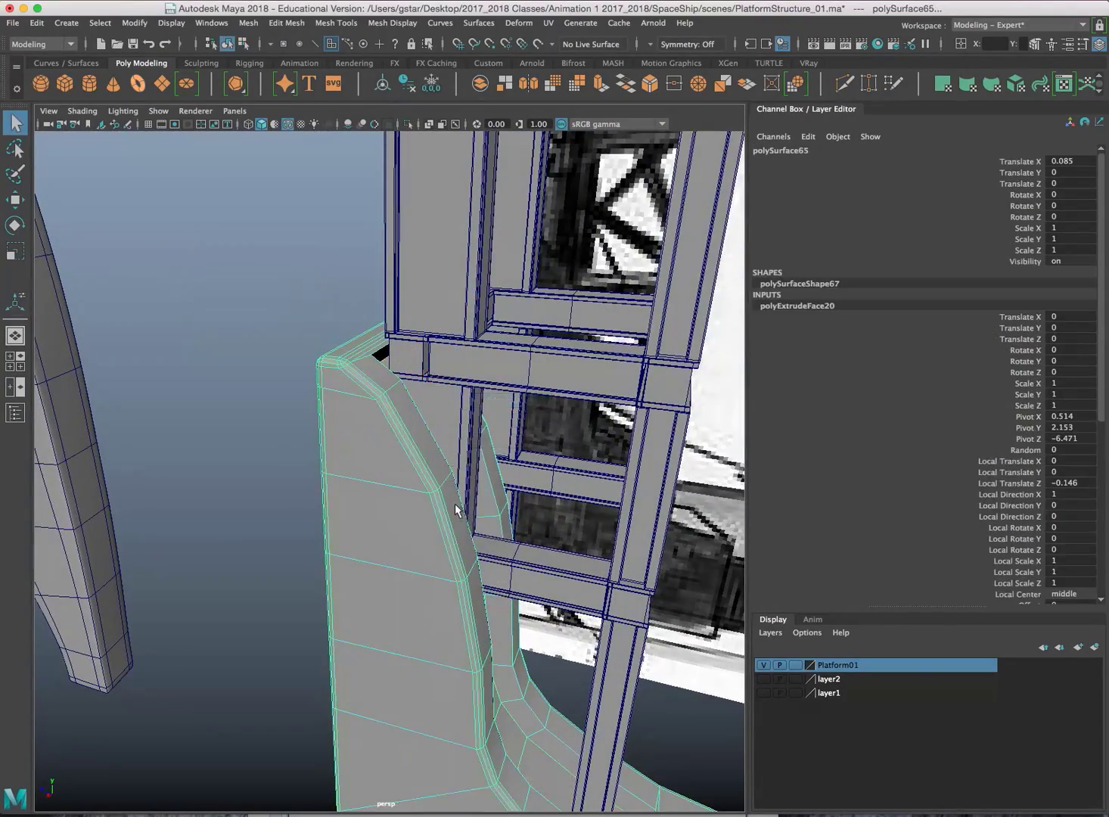
Examine the recessed channel's upper corner and edges up close, both with smooth preview and without it
scroll(455, 508, "up", 5)
left_click_drag(449, 501, 408, 504, "alt")
scroll(408, 504, "up", 6)
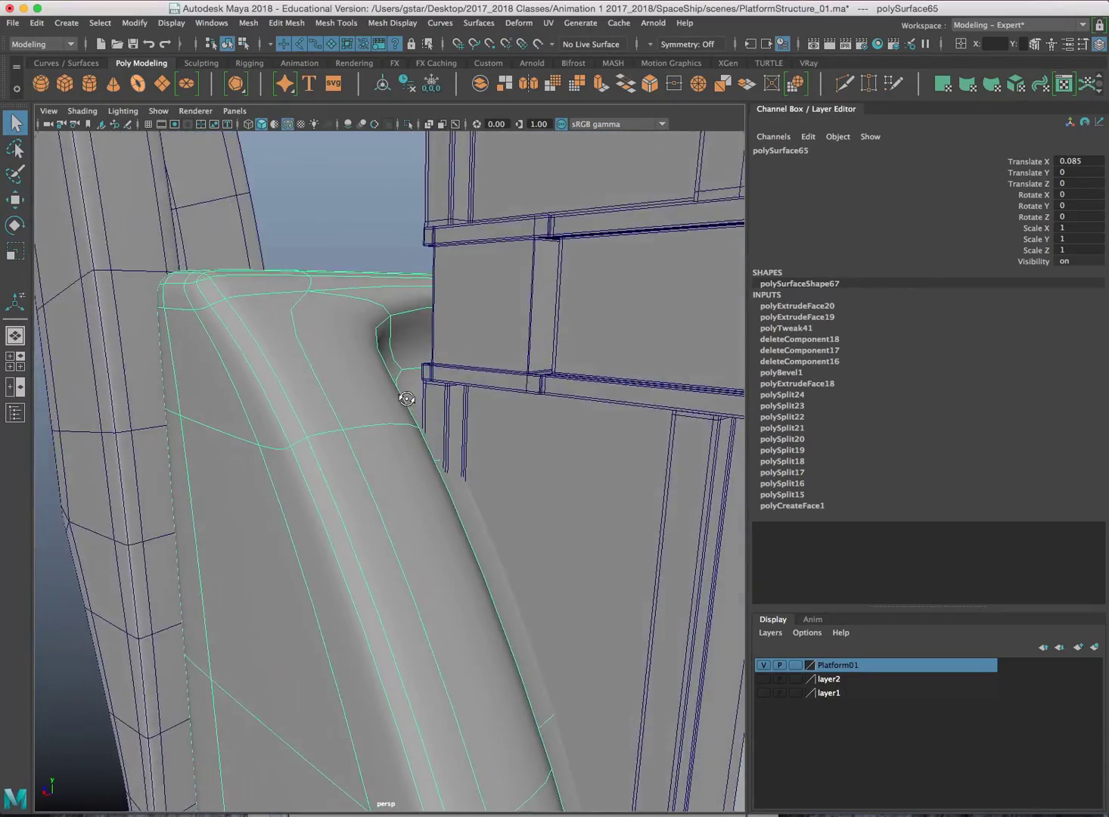
left_click_drag(401, 332, 388, 425, "alt")
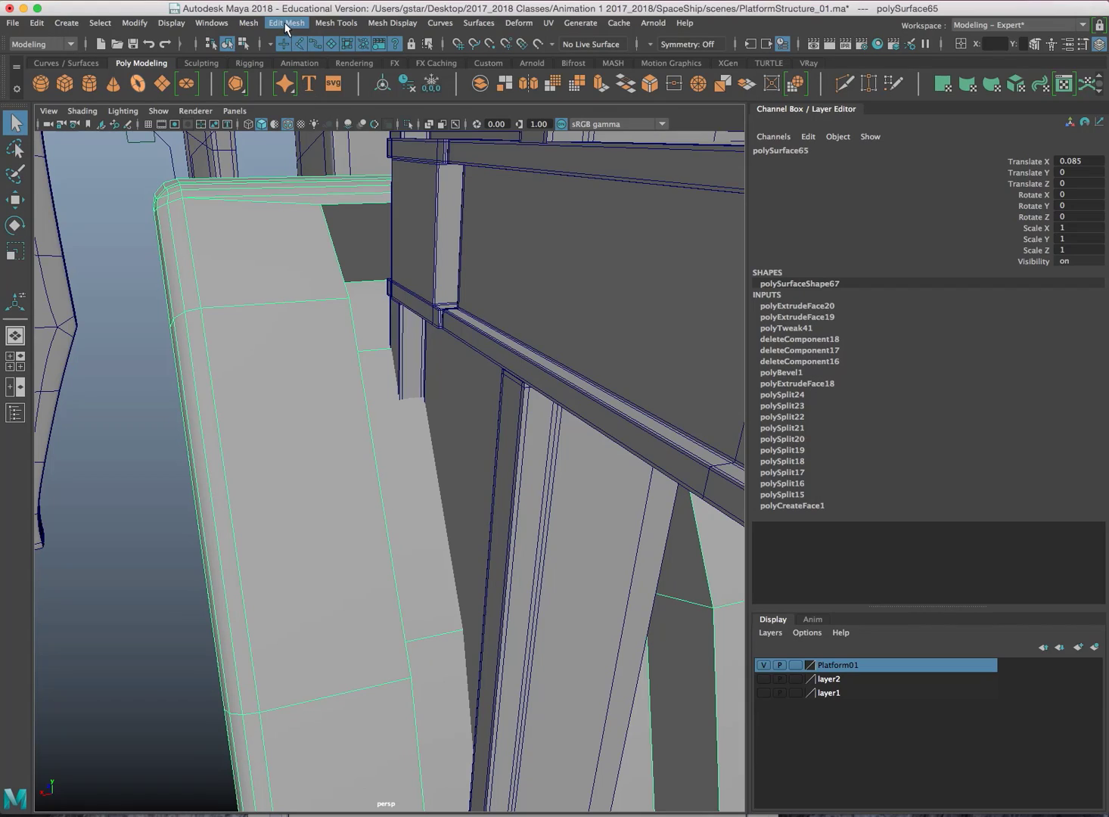
Try inserting an edge loop down the wall close to the side edge of the channel
left_click(334, 23)
left_click(362, 127)
left_click_drag(363, 174, 288, 288, "alt")
left_click(288, 277)
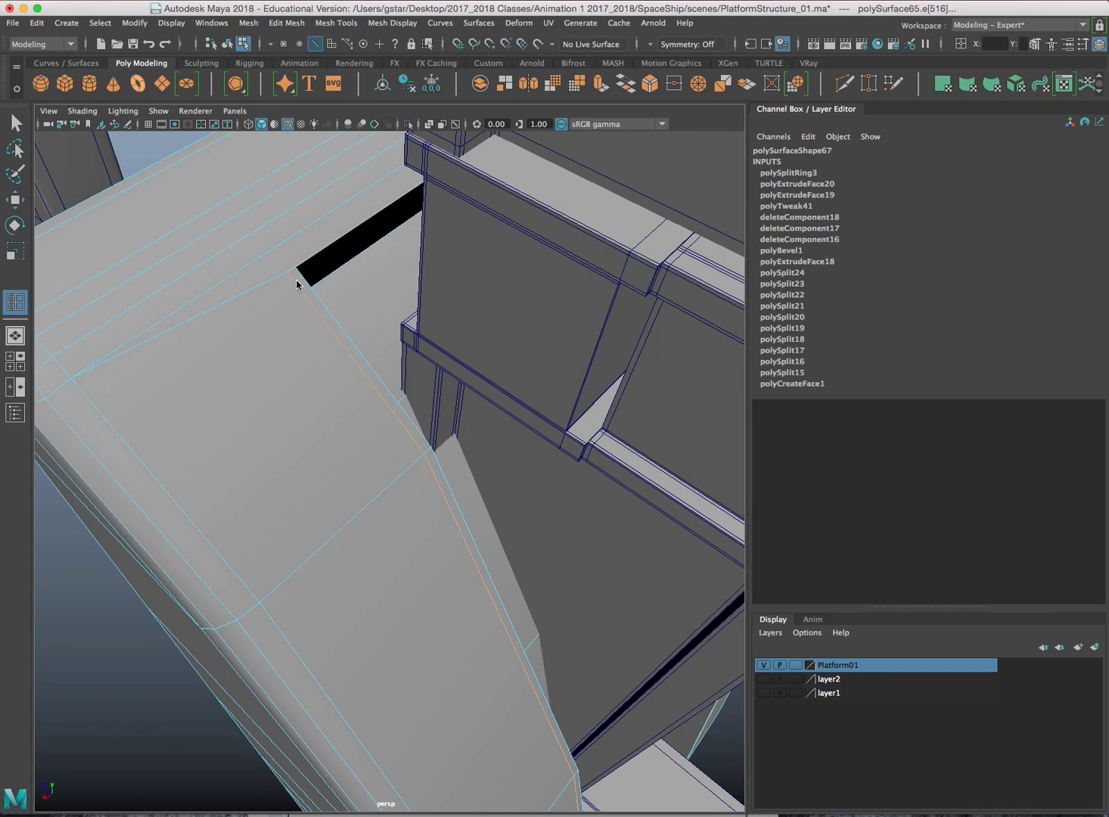
key("ctrl+z")
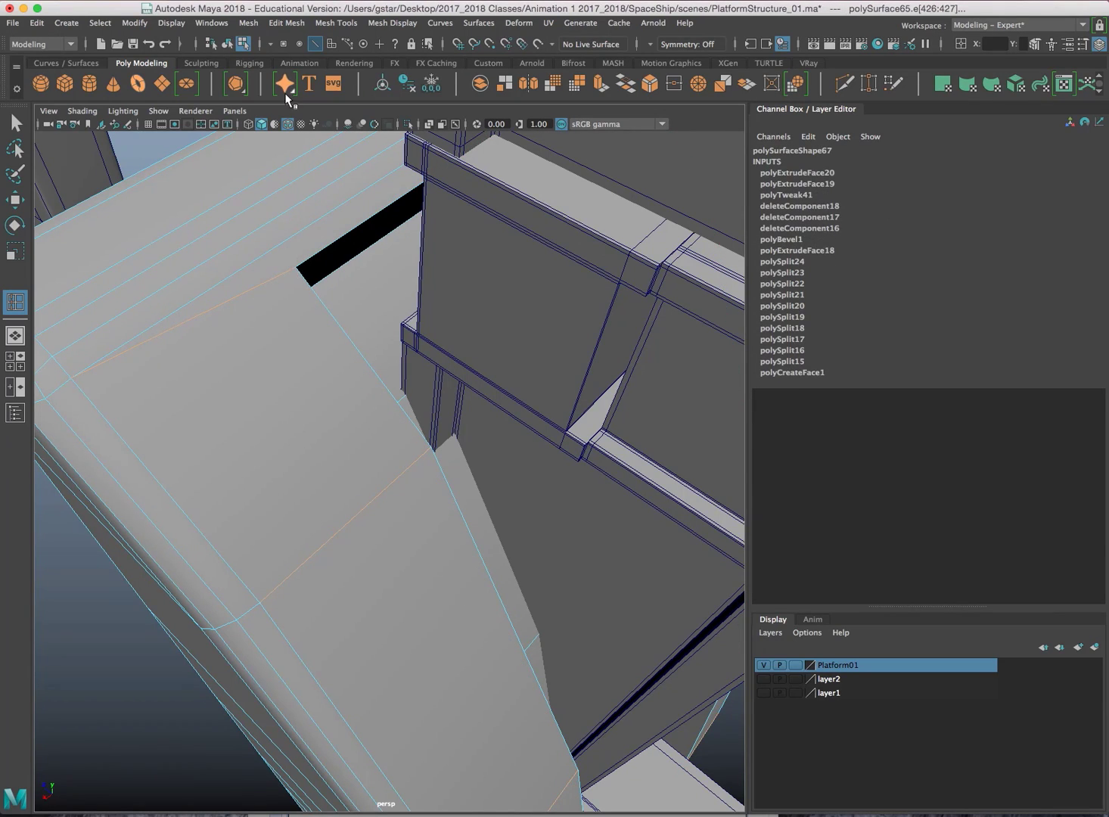
Insert an edge loop near the channel's upper end, keeping equal distance from edge in the Insert Edge Loop settings
double_click(19, 307)
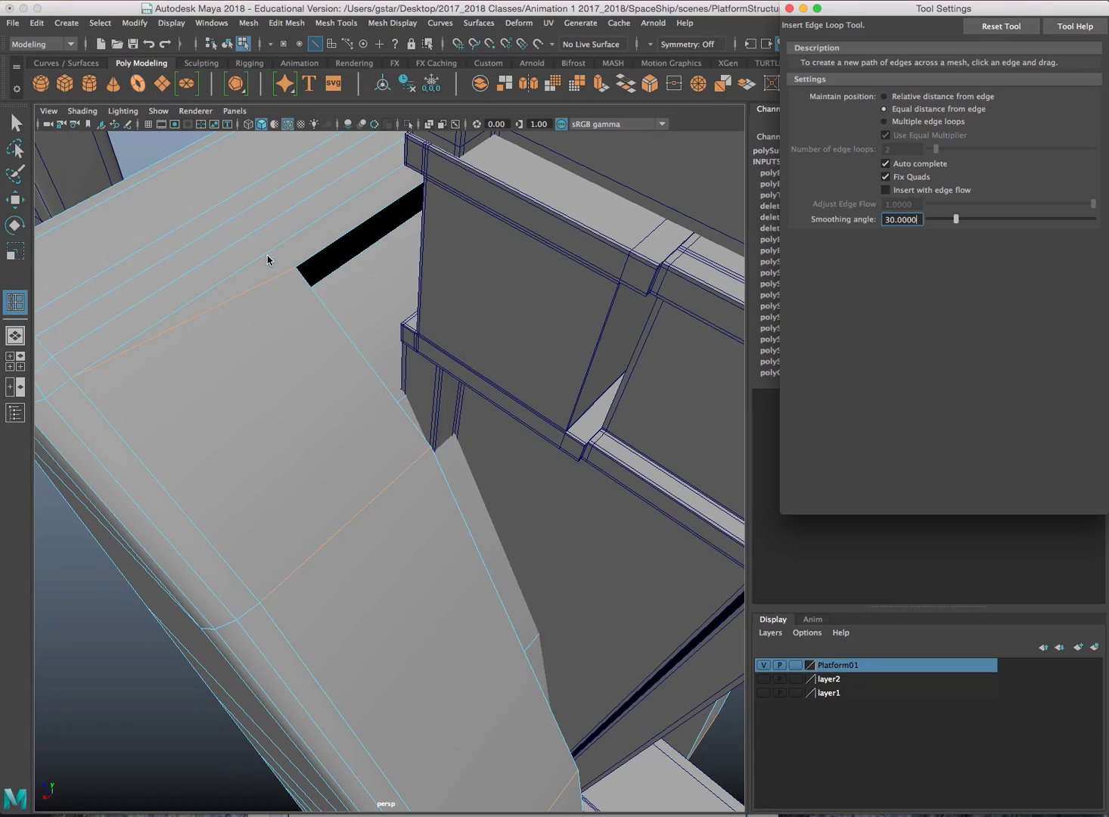
left_click_drag(286, 274, 500, 172)
key("w")
left_click(378, 238)
left_click_drag(489, 306, 432, 313, "alt")
left_click(15, 303)
scroll(227, 295, "up", 10)
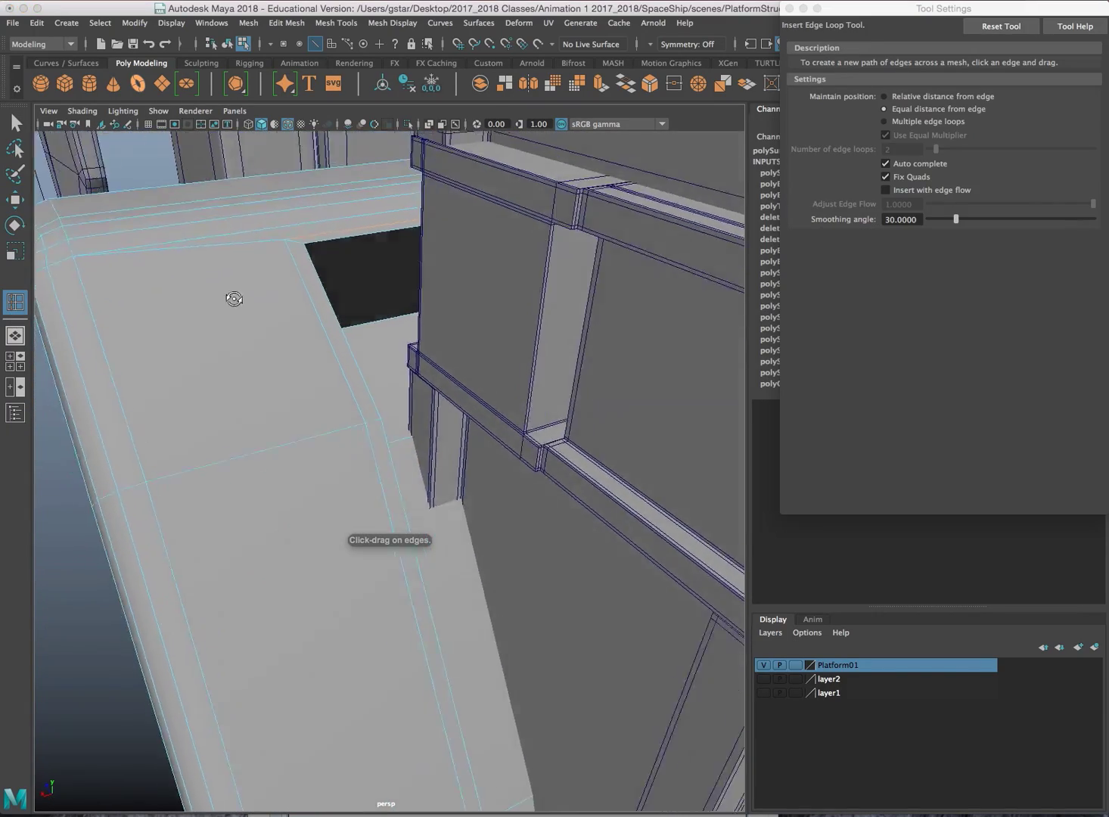
Insert another edge loop across the channel just above its upper inner corner and return to object mode
left_click_drag(193, 274, 197, 261, "alt")
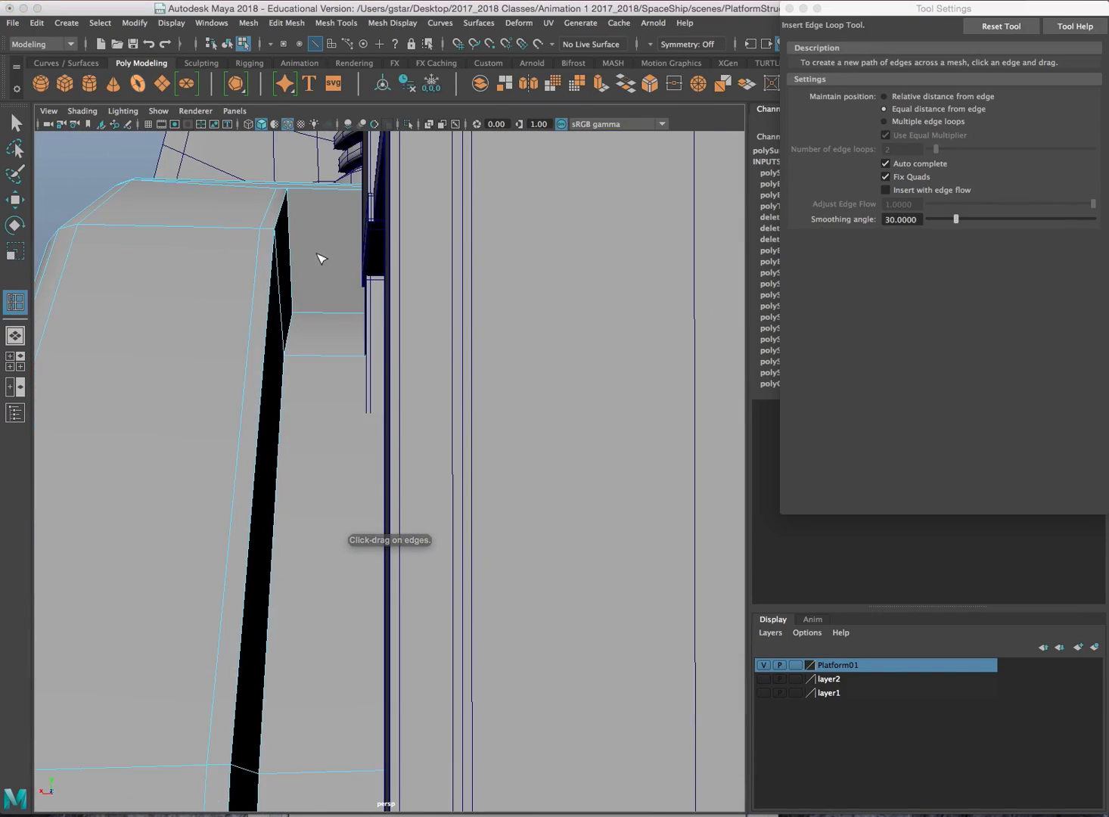
left_click_drag(323, 258, 289, 202, "alt")
left_click_drag(293, 303, 293, 303)
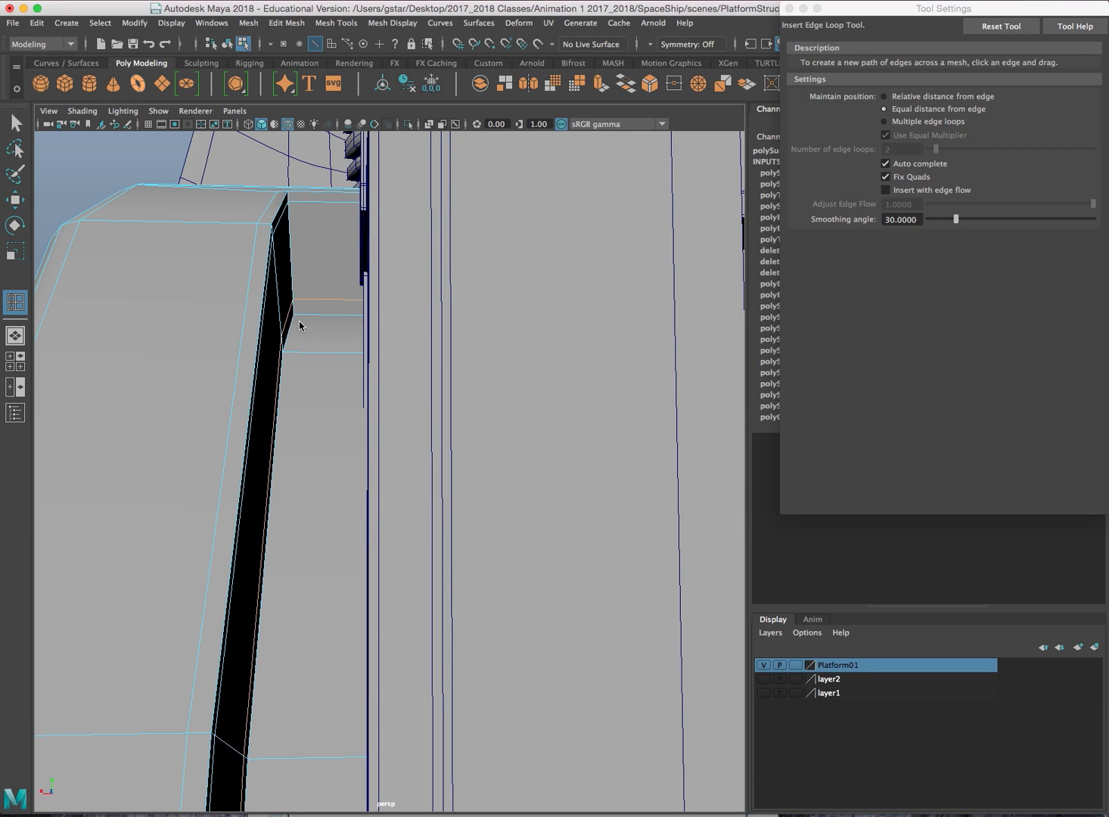
left_click_drag(292, 355, 395, 380, "alt")
key("w")
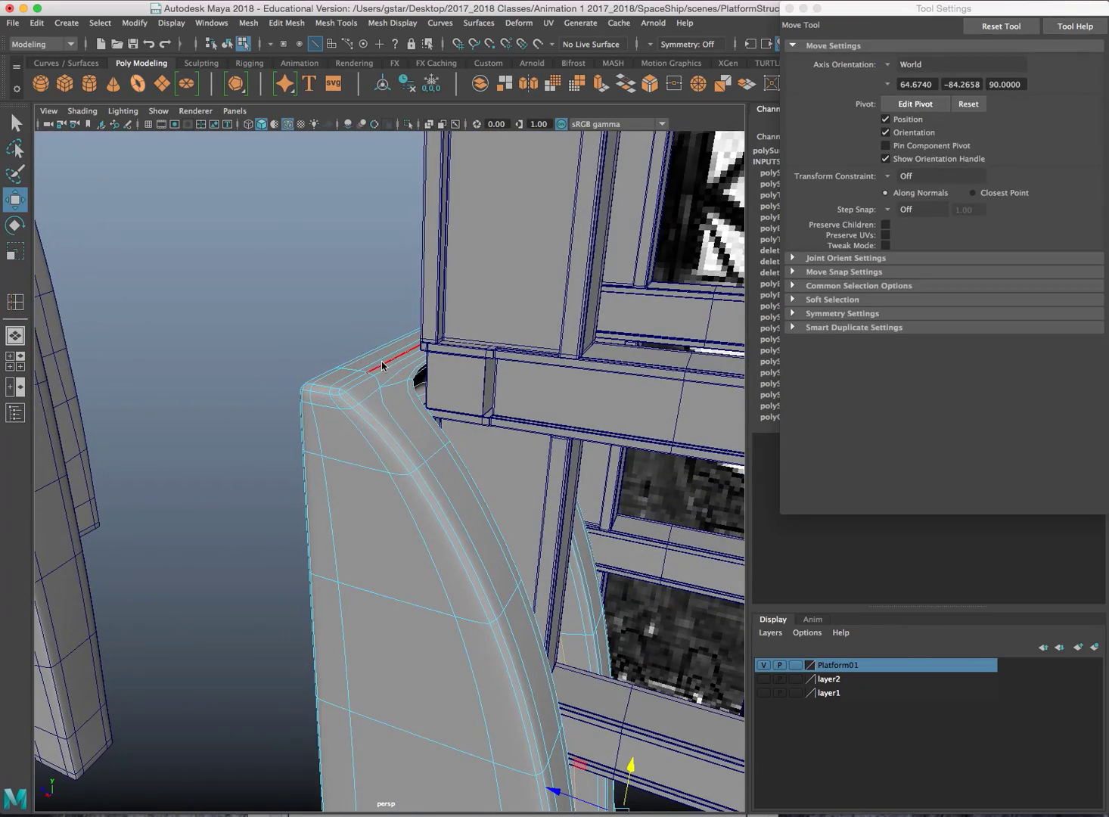
right_click_drag(381, 360, 421, 326)
left_click(381, 300)
Examine the smoothed wall and its channel from the upper end down to the base
scroll(401, 412, "down", 5)
middle_click_drag(402, 412, 374, 322, "alt")
left_click_drag(375, 321, 408, 314, "alt")
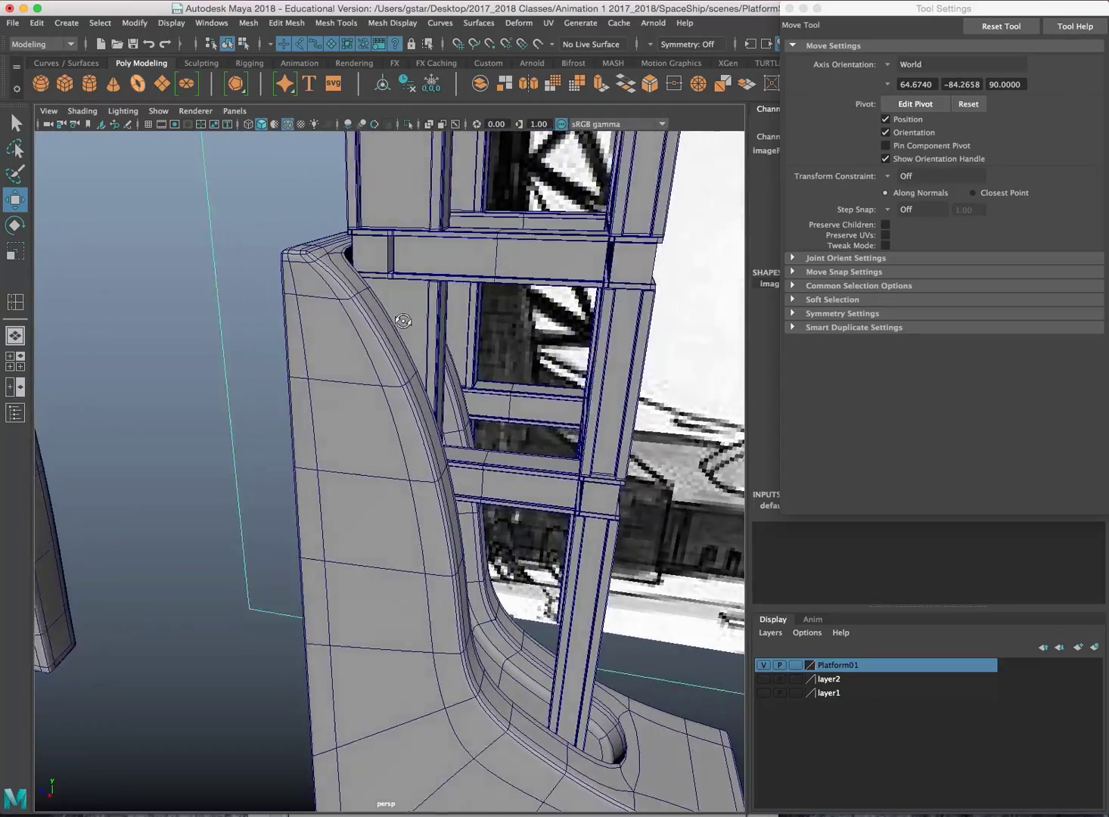
middle_click_drag(446, 515, 414, 443, "alt")
left_click_drag(415, 443, 348, 454, "alt")
scroll(379, 500, "up", 5)
left_click_drag(484, 515, 426, 523, "alt")
Turn off the wall's smooth preview and switch it to edge selection at the channel's lower end
left_click(446, 537)
scroll(454, 535, "up", 4)
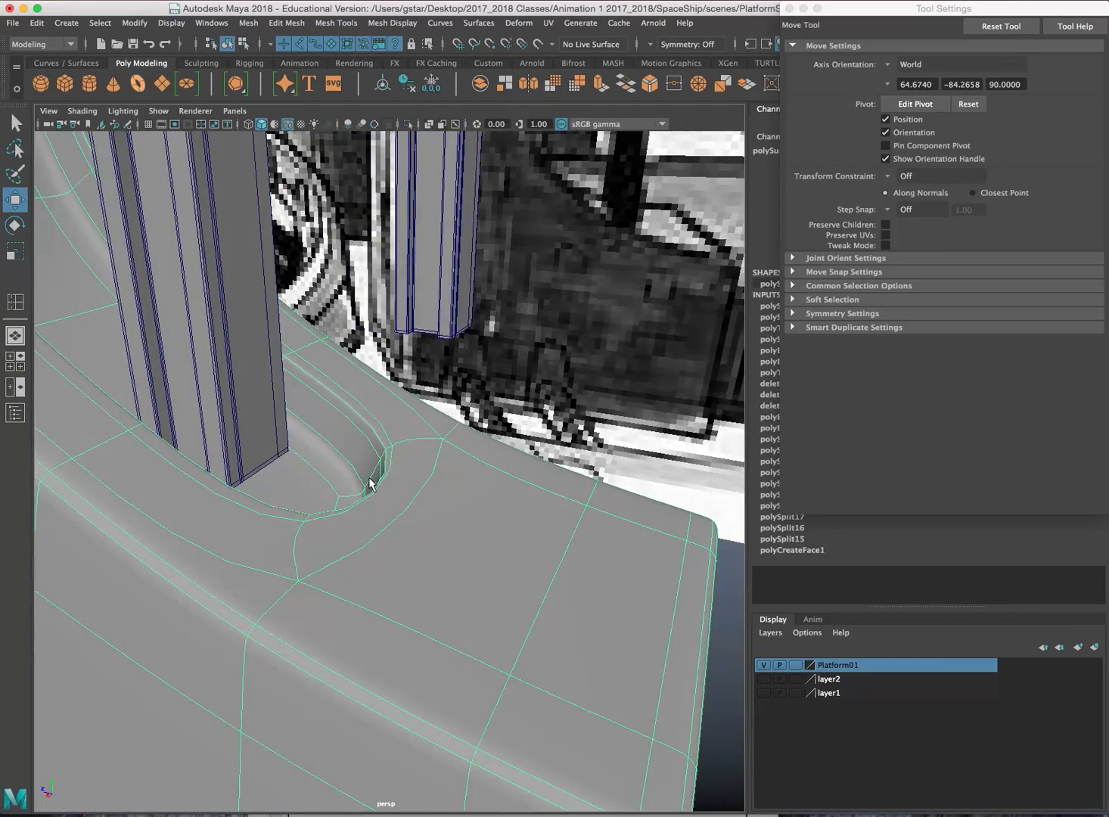
left_click_drag(371, 484, 405, 460, "alt")
mouse_move(407, 421)
right_mouse_down()
mouse_move(376, 429)
mouse_move(409, 393)
right_mouse_up()
scroll(401, 475, "up", 5)
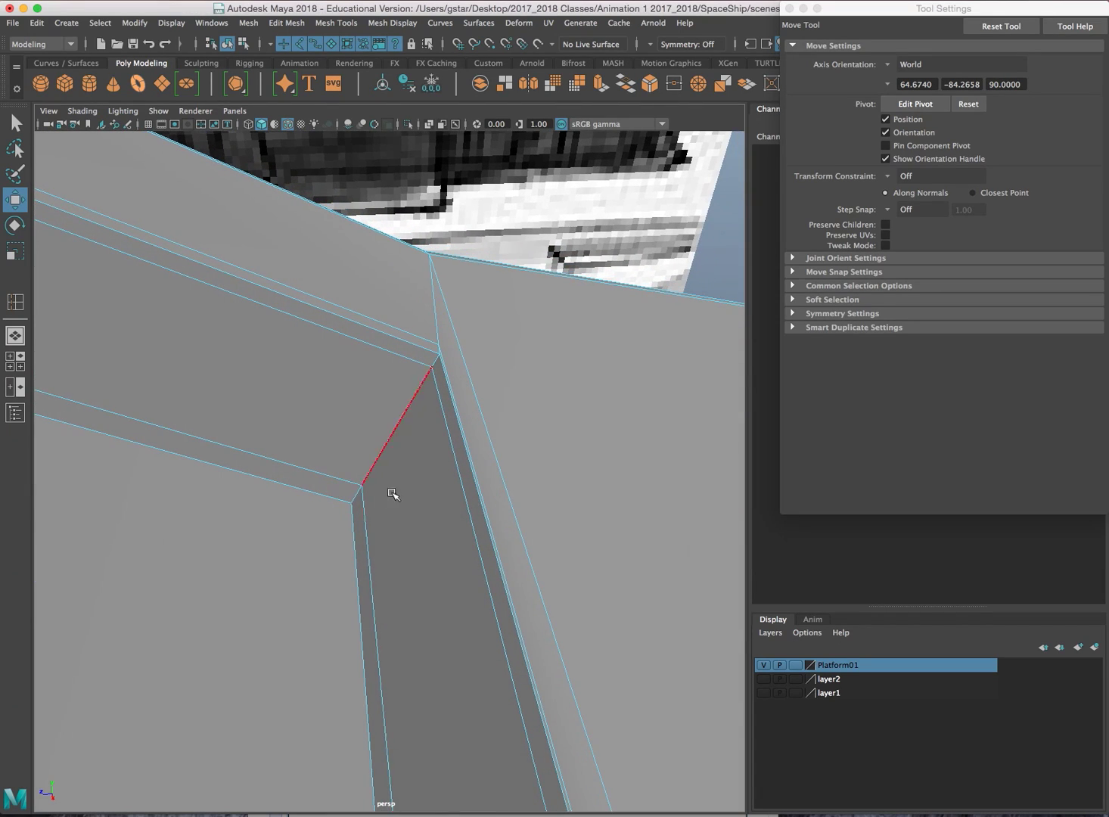
left_click(355, 495)
left_click(354, 490)
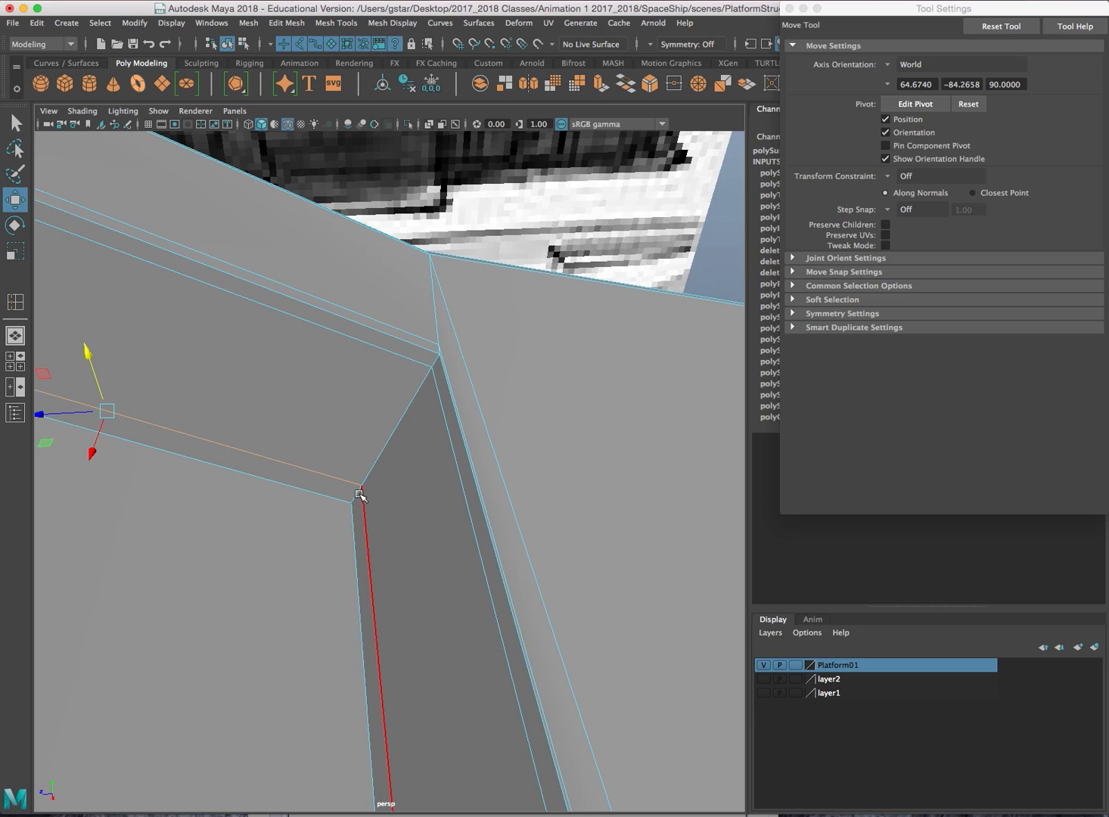
Select the depth edges of one inner corner at the channel's lower end
left_click_drag(362, 493, 256, 497, "alt")
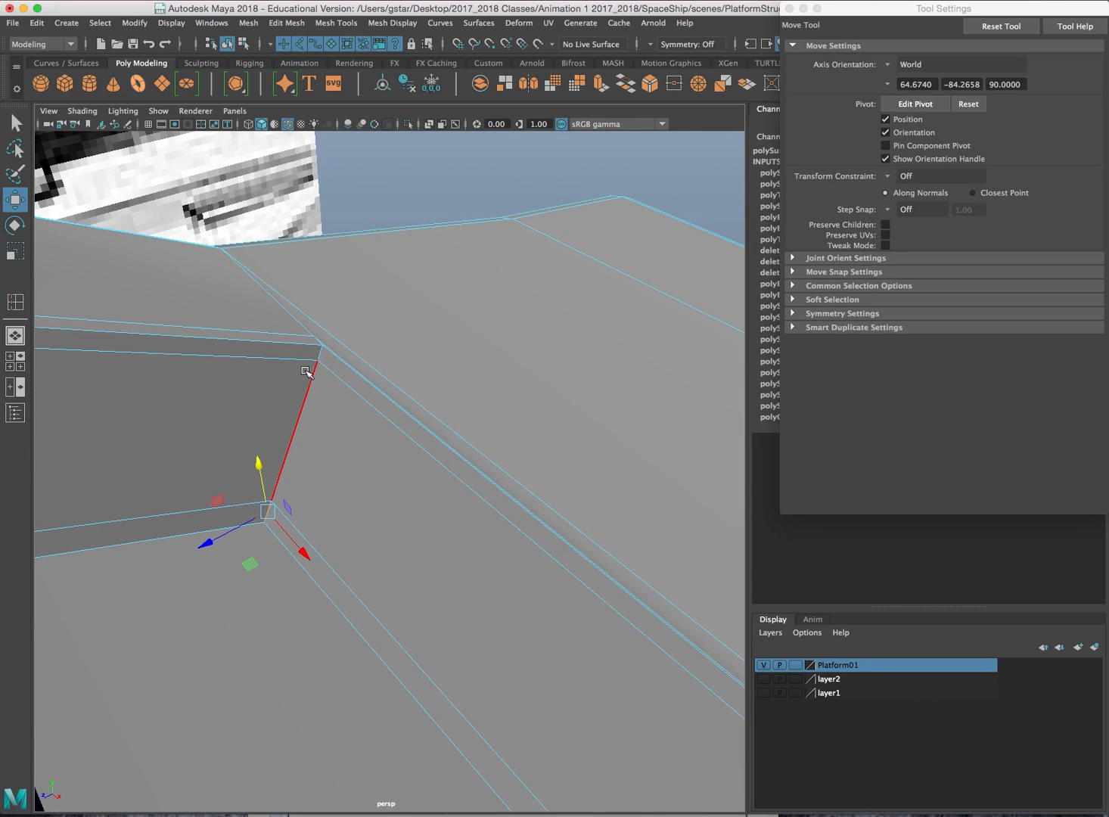
left_click(323, 347)
left_click(303, 385)
left_click_drag(307, 421, 332, 443, "alt")
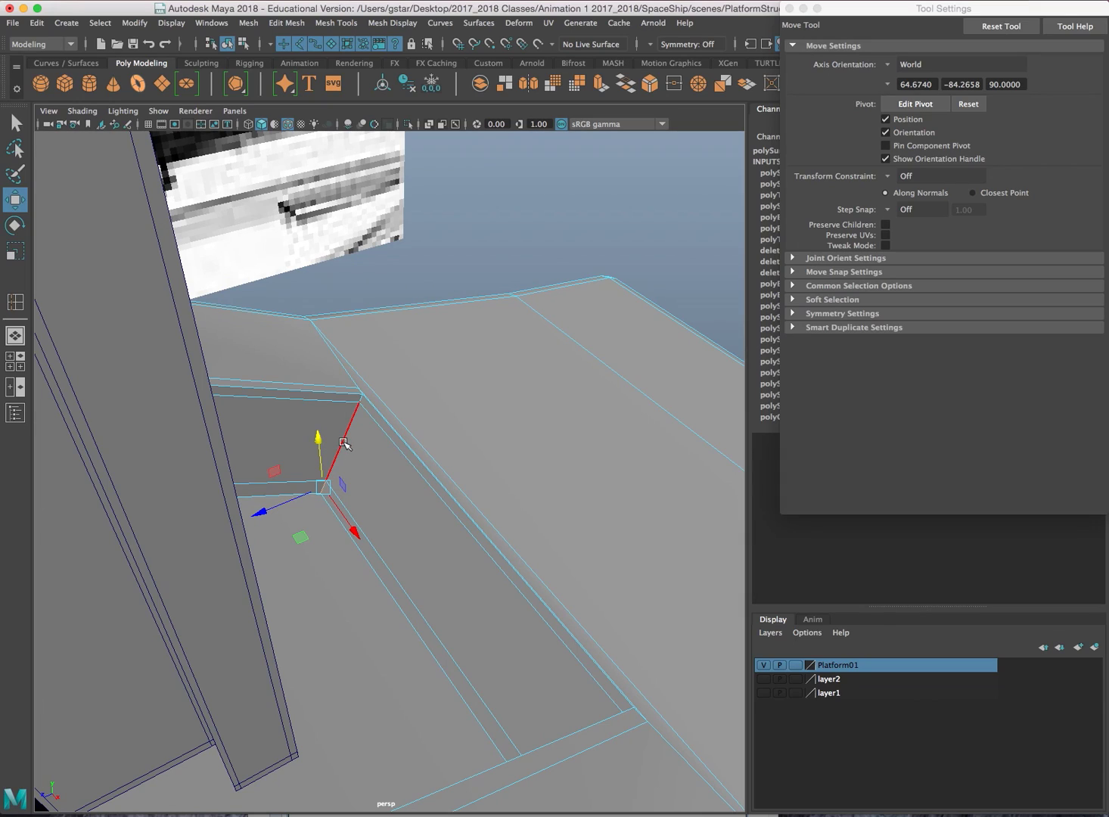
left_click(347, 427)
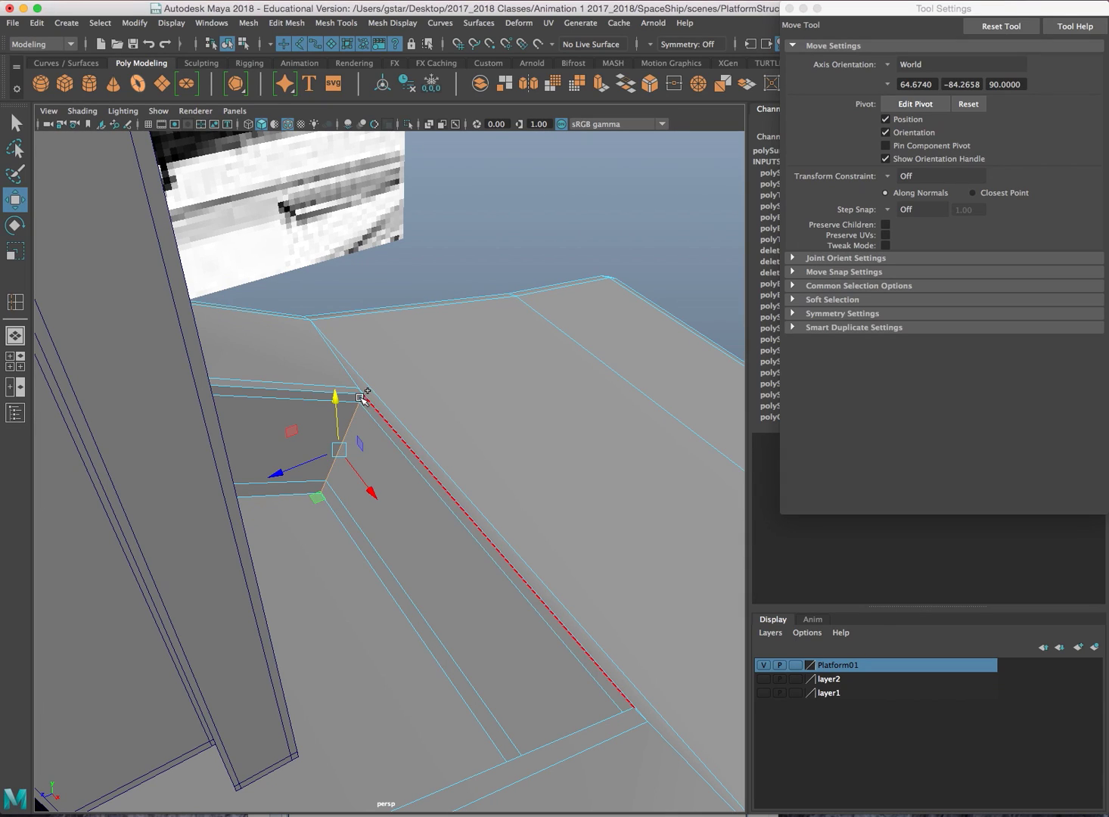
left_click(361, 407, "shift")
left_click(375, 416, "shift")
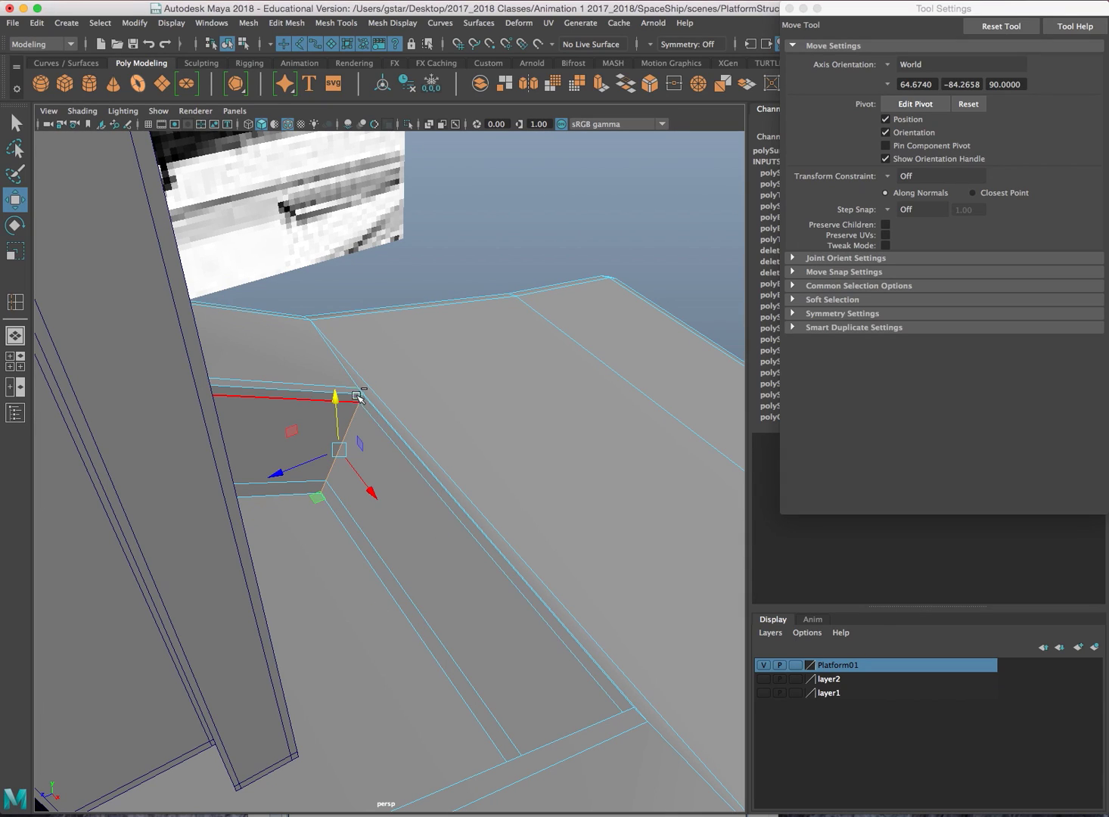
right_click_drag(389, 433, 474, 435, "alt")
middle_click_drag(474, 434, 473, 438, "alt")
scroll(475, 439, "down", 5)
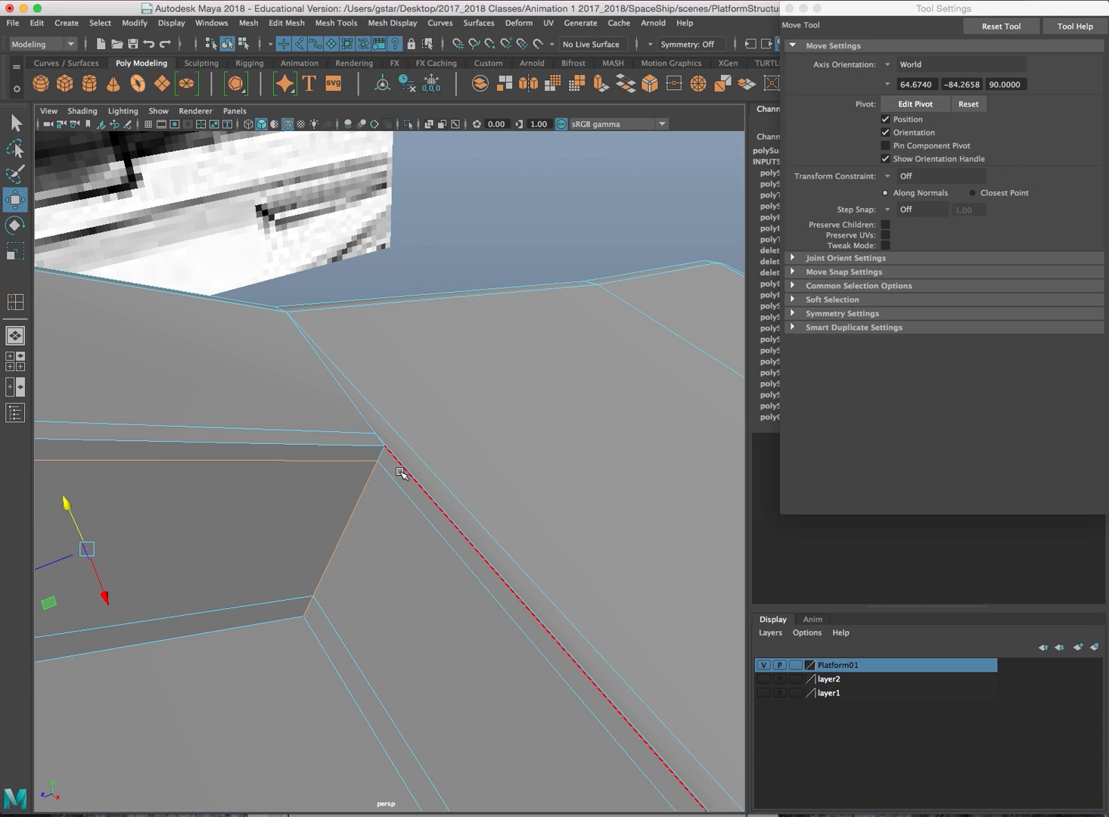
Add the matching depth edge of the opposite corner to the selection and check it in wireframe
key("q")
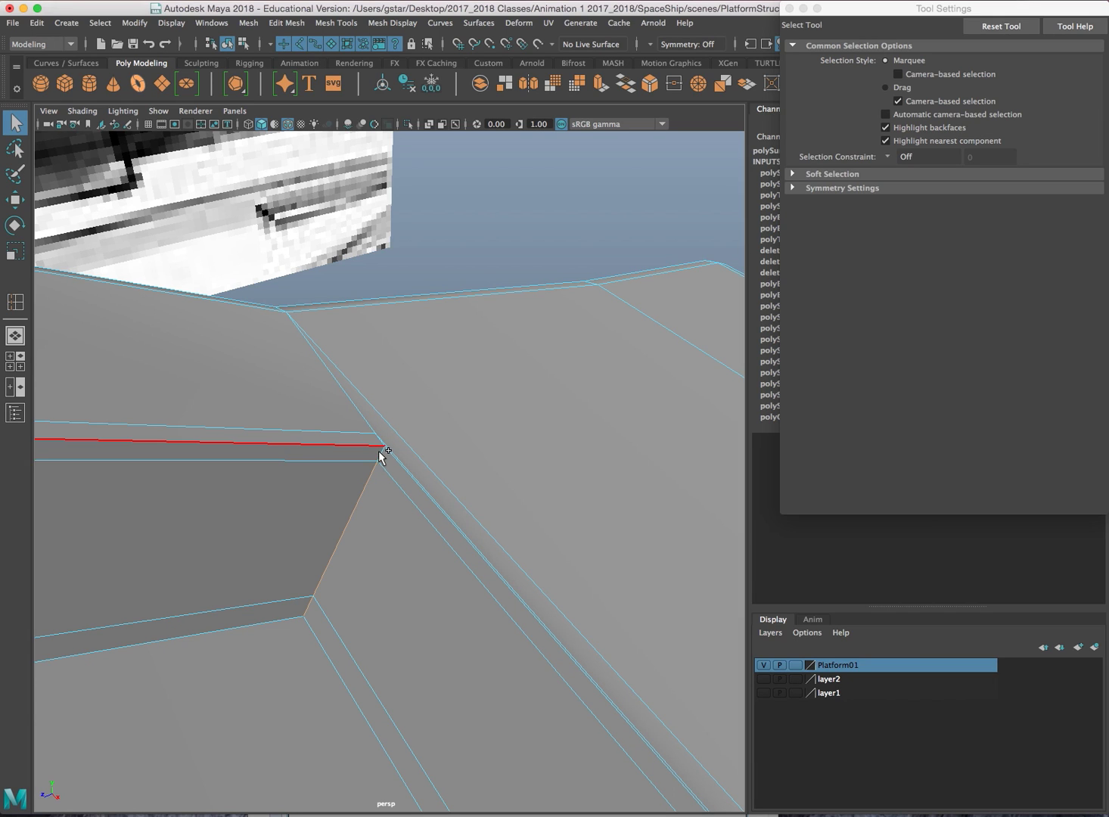
left_click_drag(384, 458, 408, 495, "alt")
left_click_drag(563, 433, 557, 407, "alt")
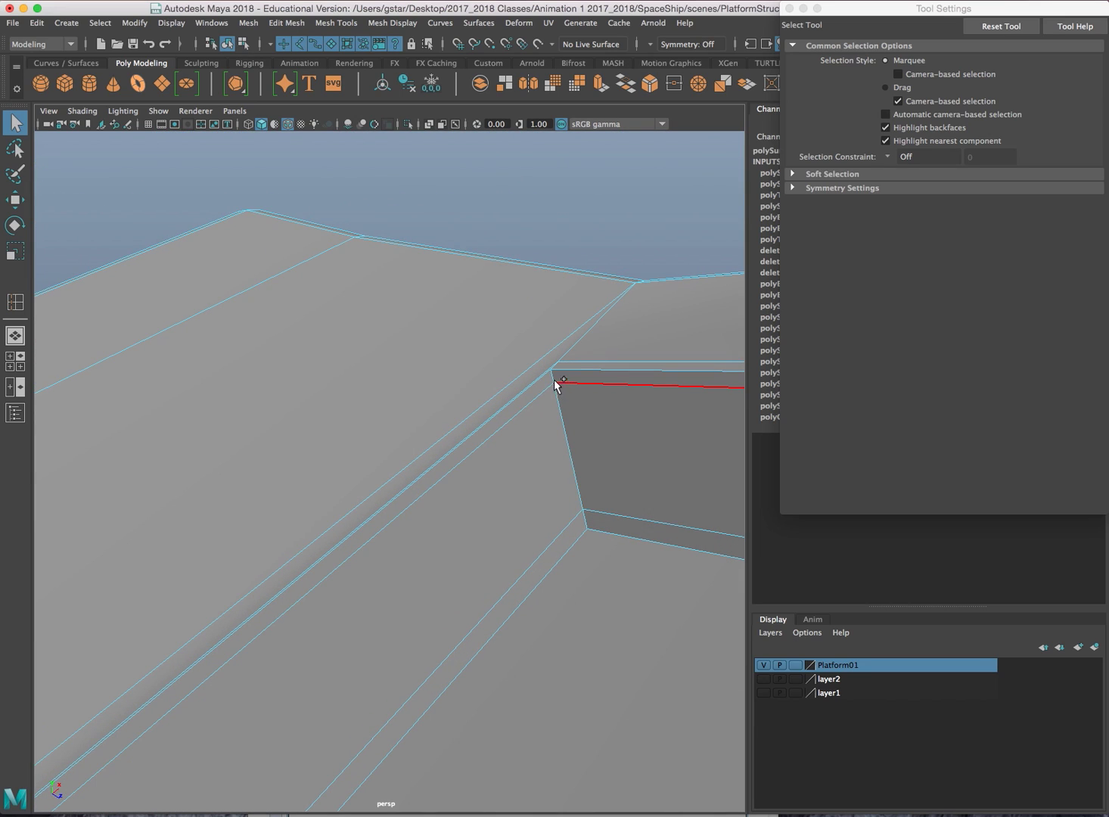
left_click(558, 406)
key("4")
mouse_move(584, 501)
left_mouse_down("alt")
mouse_move(363, 500)
mouse_move(436, 525)
left_mouse_up("alt")
key("5")
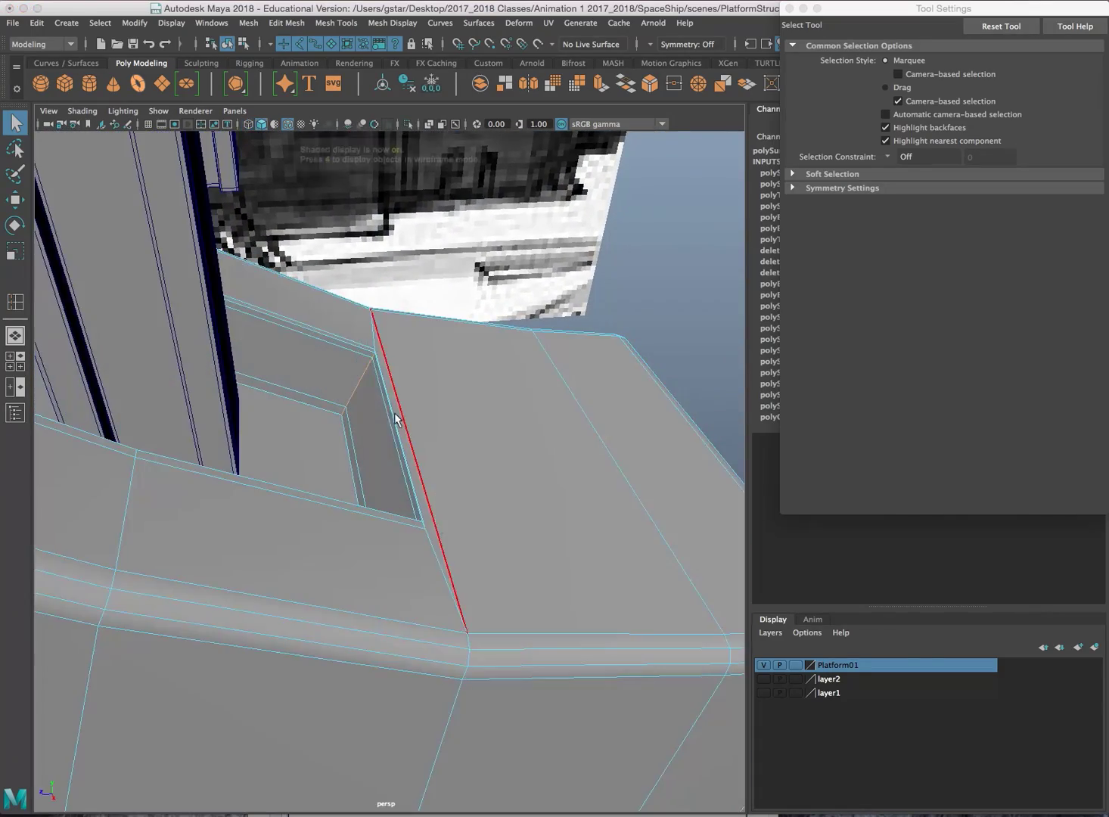
Try to bevel the selected channel corner edges with a fraction of 0.5
left_click(287, 22)
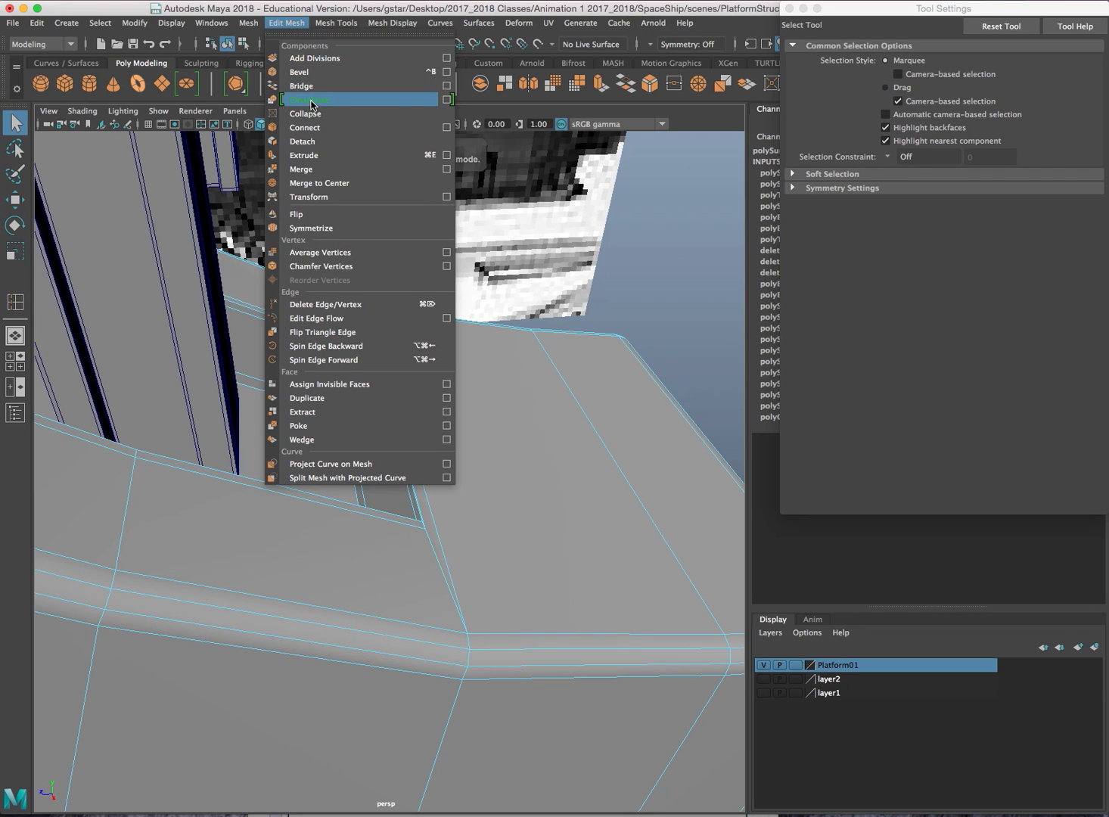
left_click(303, 71)
left_click_drag(441, 332, 440, 413, "alt")
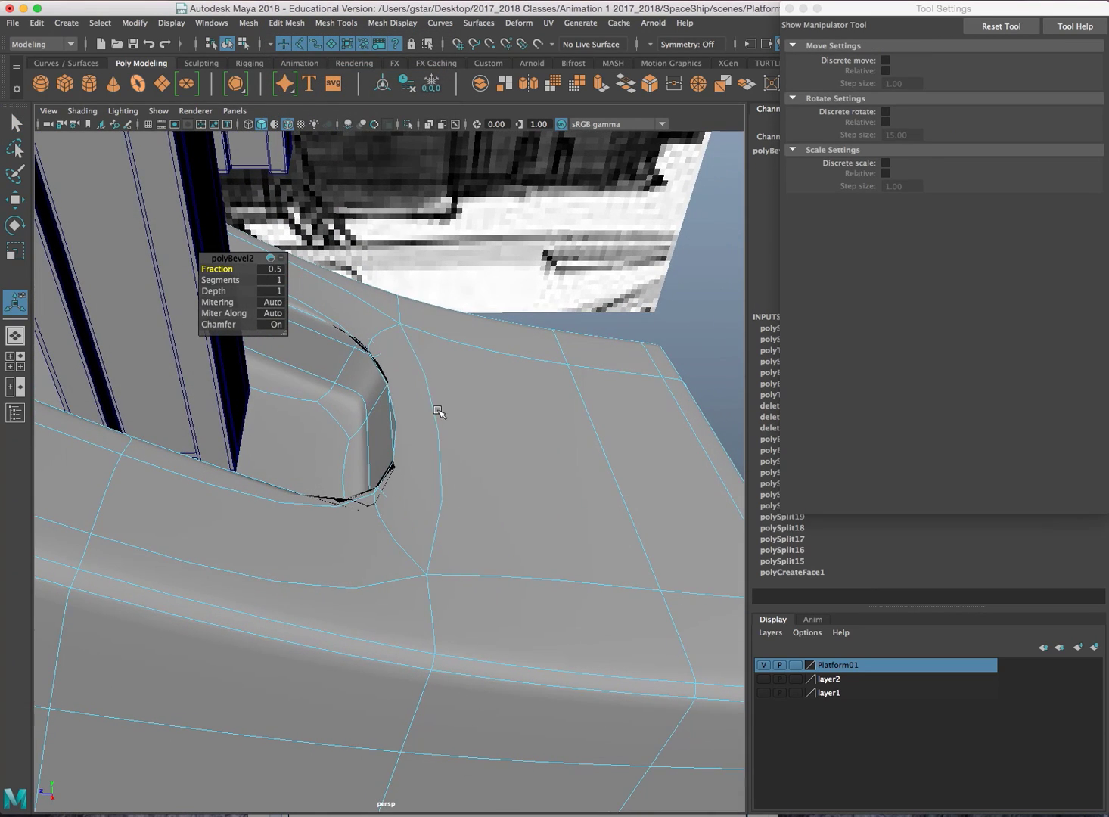
left_click(408, 423)
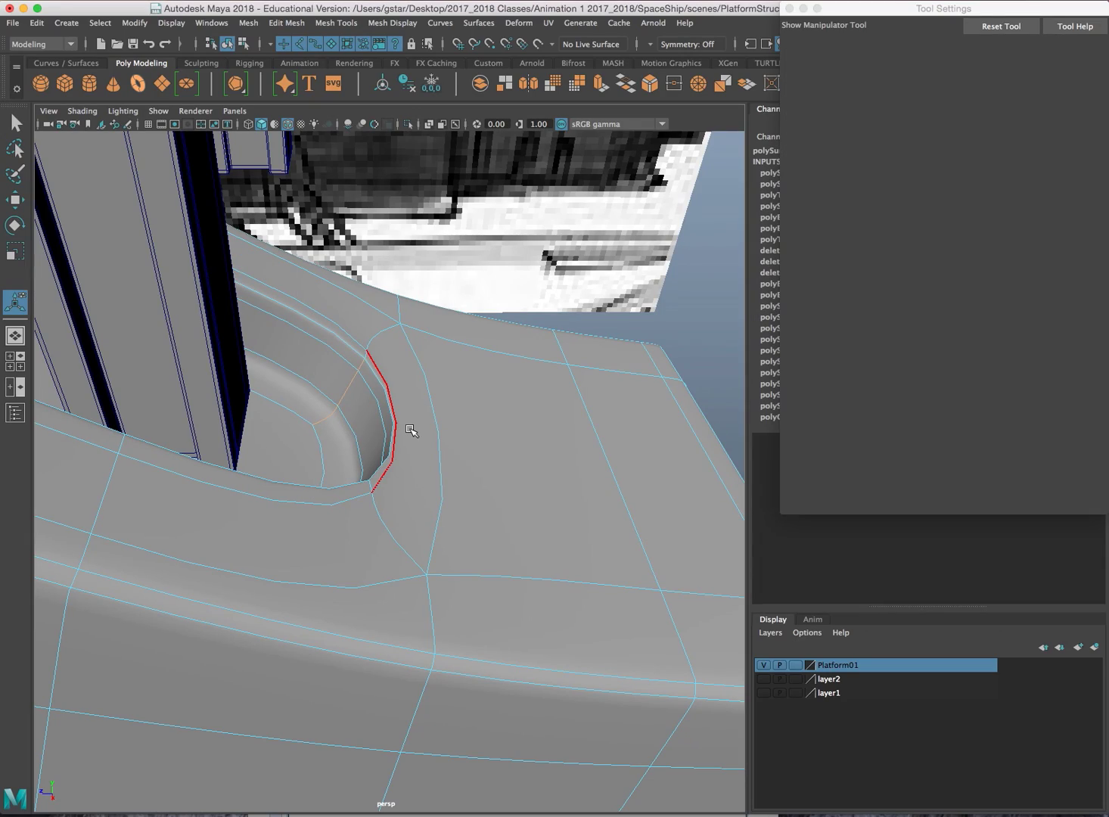
Inspect the rim edges at the channel's lower end without smooth preview and return to object mode
key("1")
left_click_drag(393, 438, 396, 495, "alt")
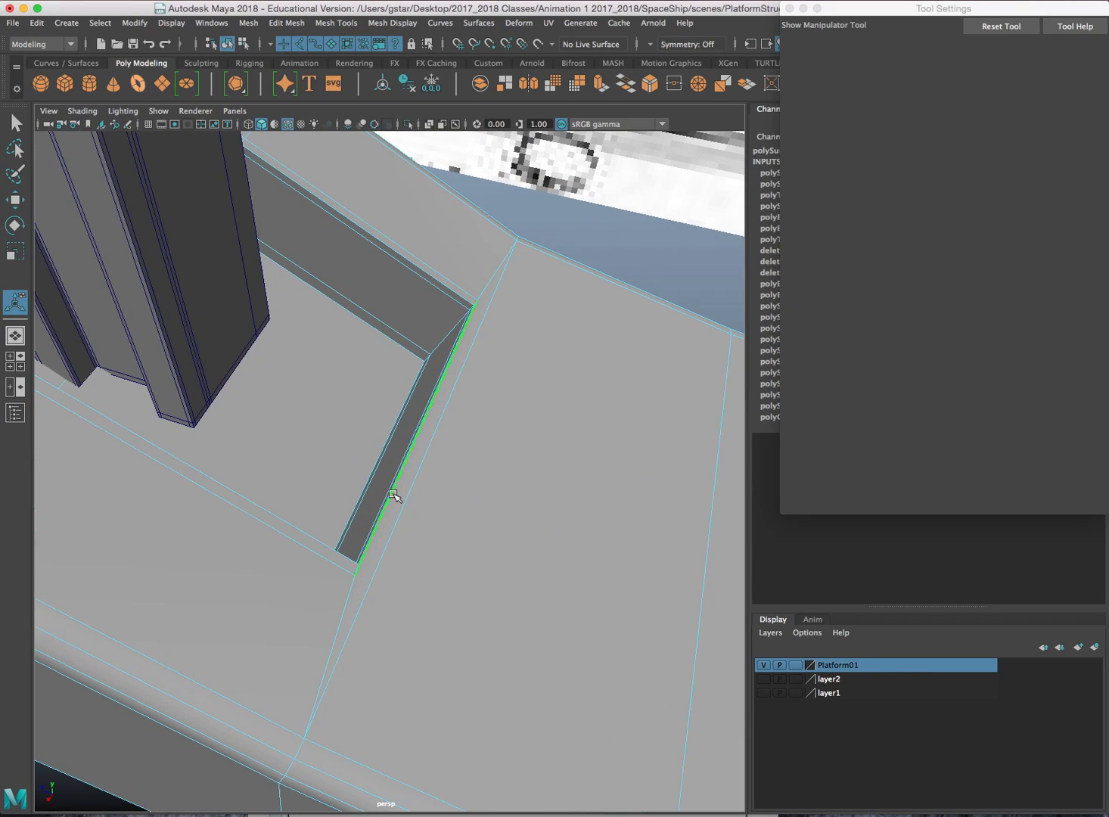
key("w")
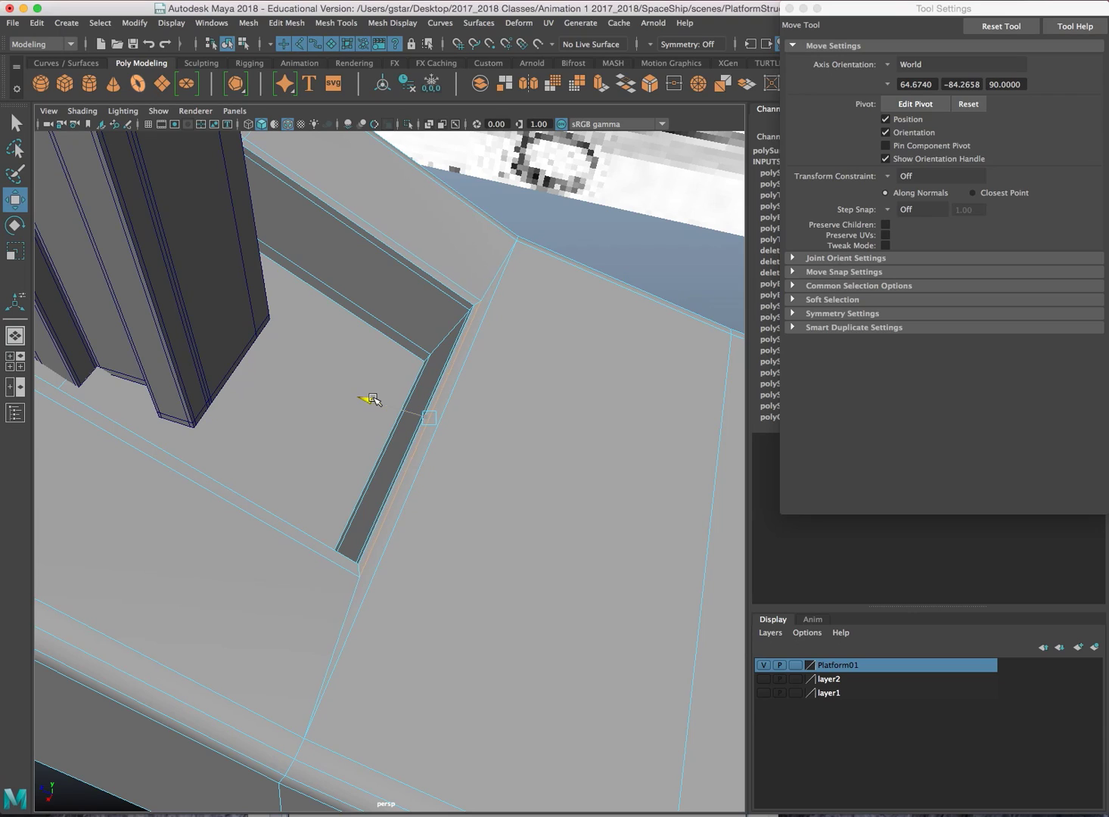
scroll(403, 512, "up", 3)
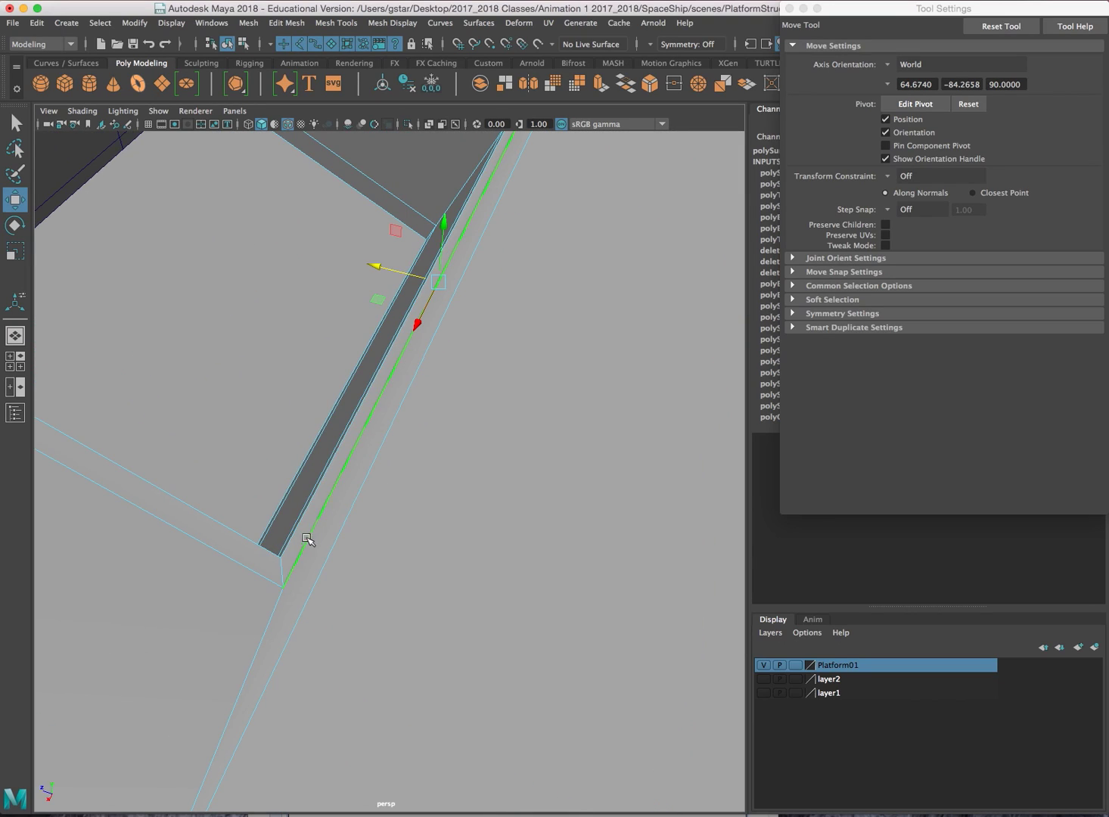
right_click_drag(311, 428, 378, 399)
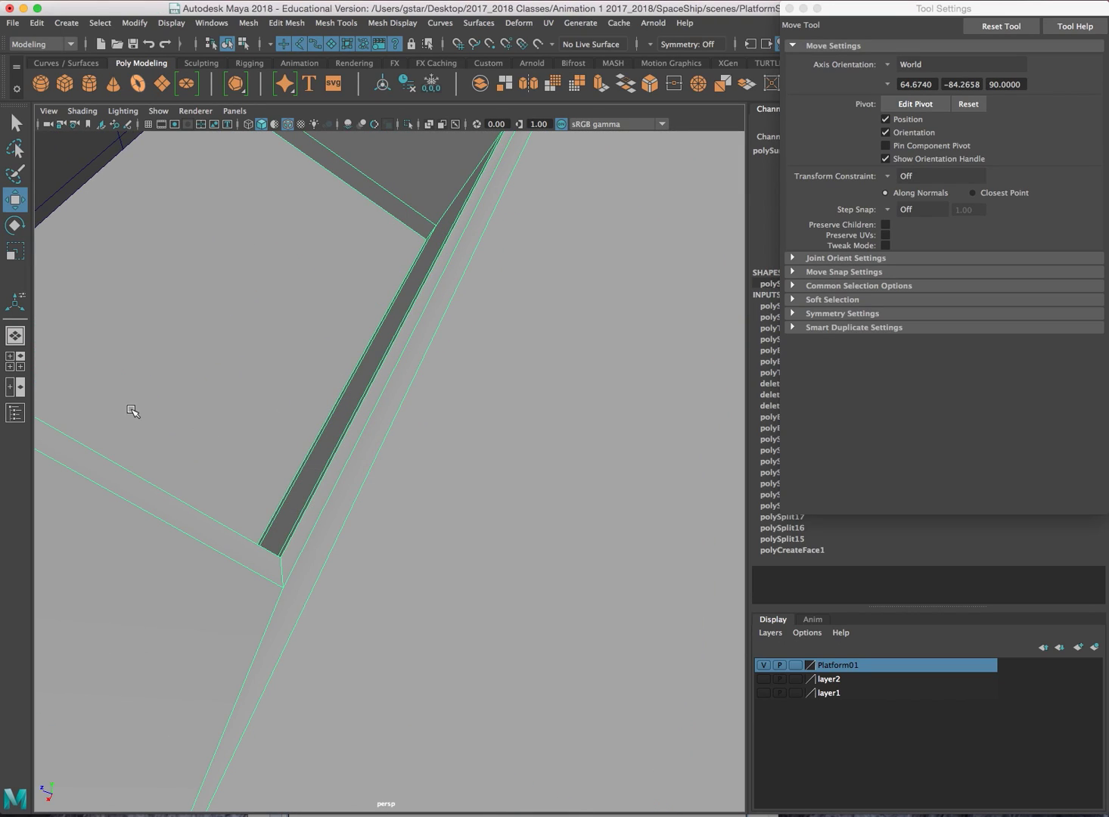
Insert supporting edge loops across and along the channel's lower end close to its corners, and return to object mode
left_click(333, 23)
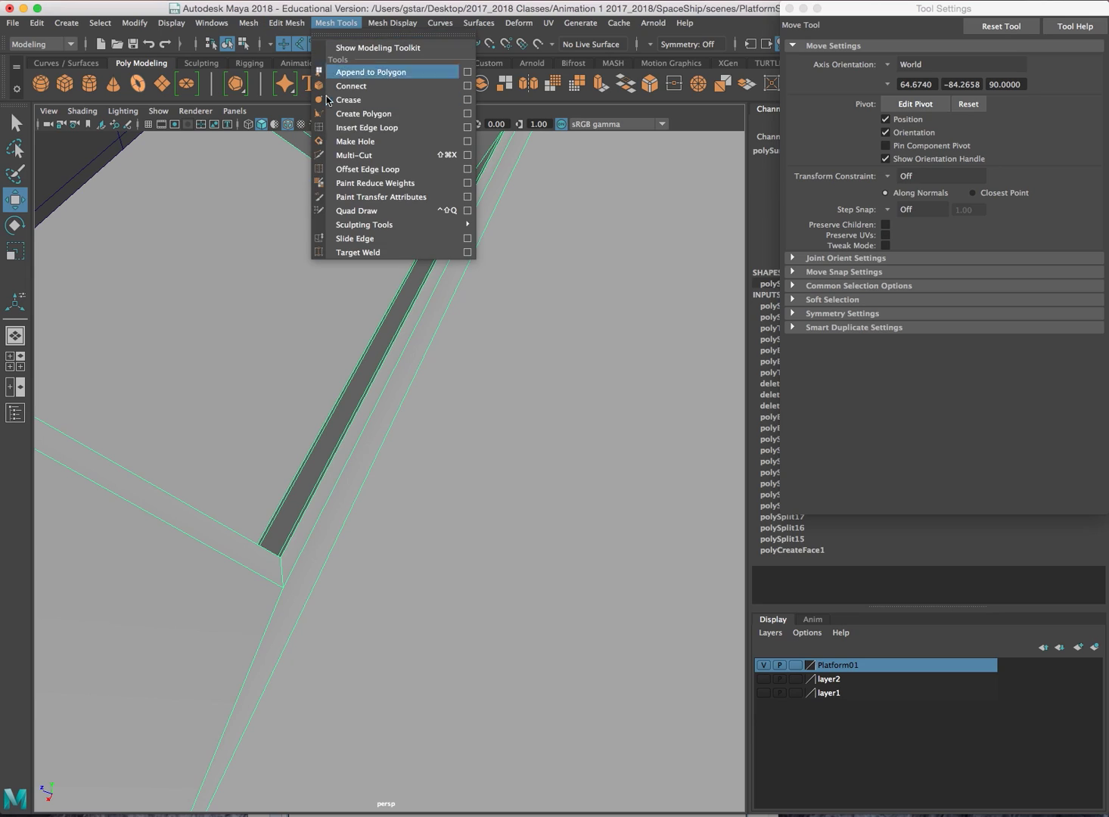
left_click(349, 129)
left_click(286, 522)
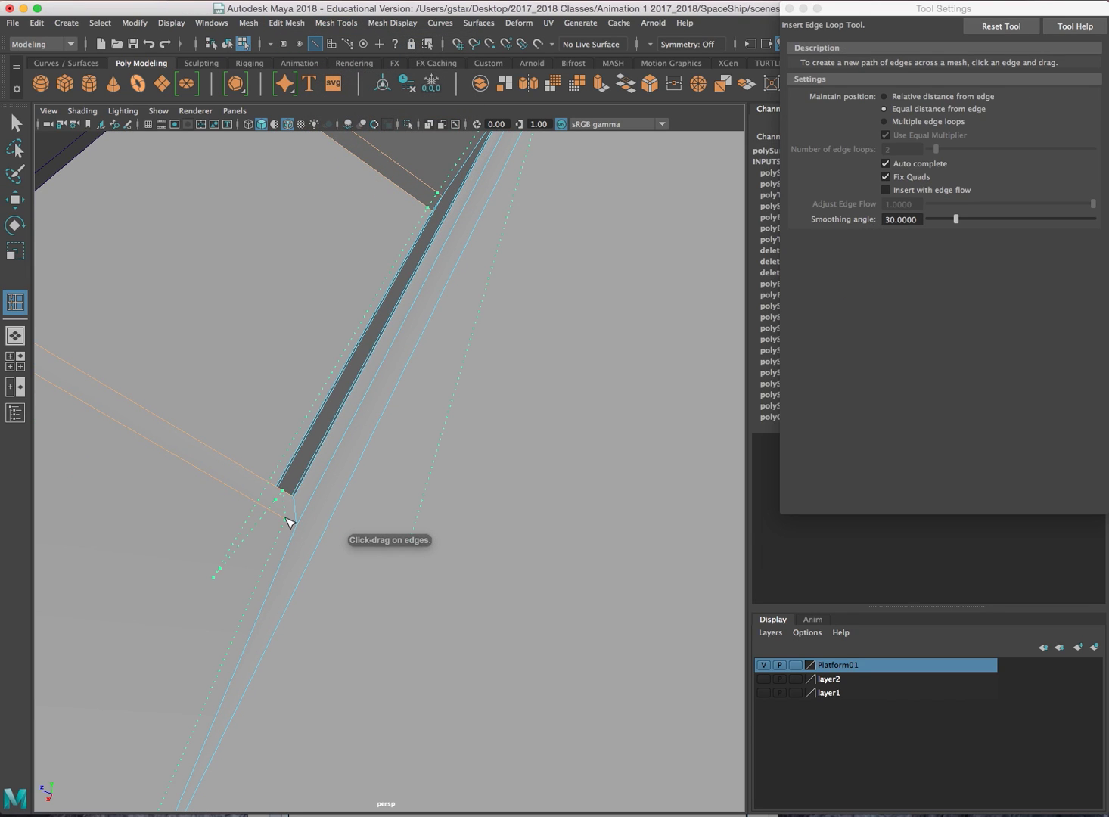
left_click_drag(308, 510, 388, 369)
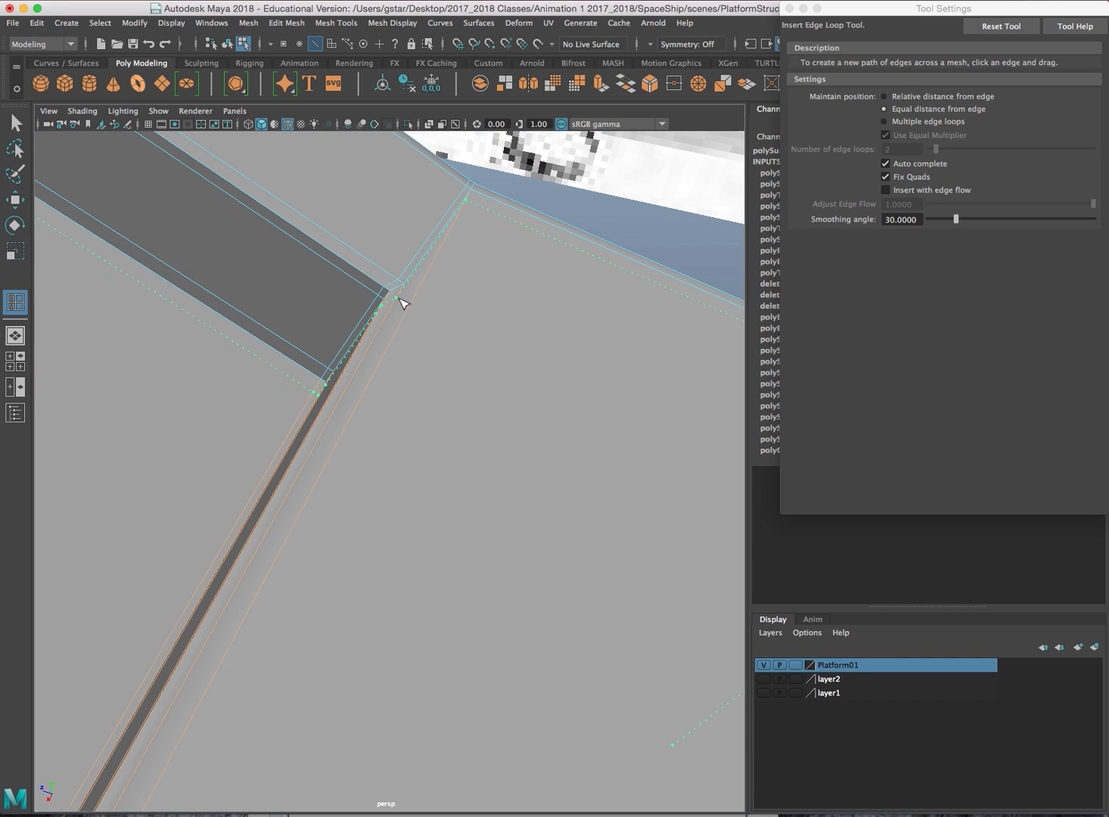
scroll(401, 318, "down", 6)
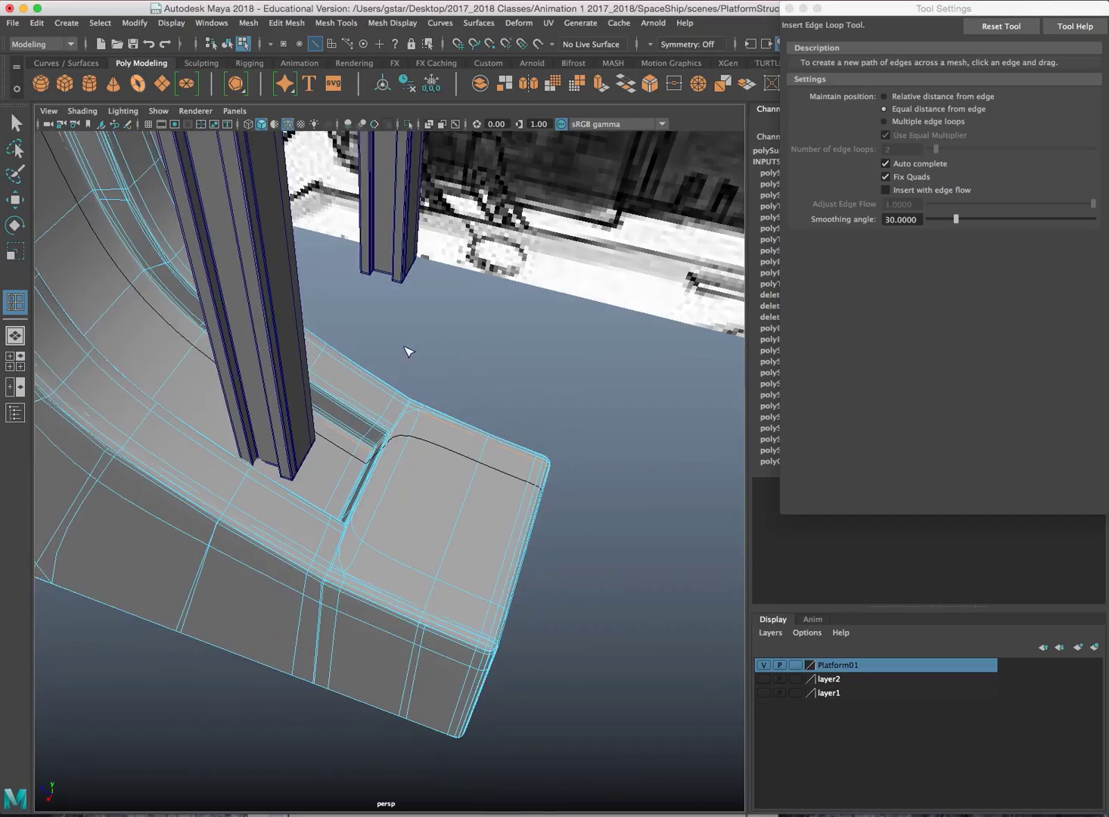
key("w")
right_click_drag(413, 420, 414, 488)
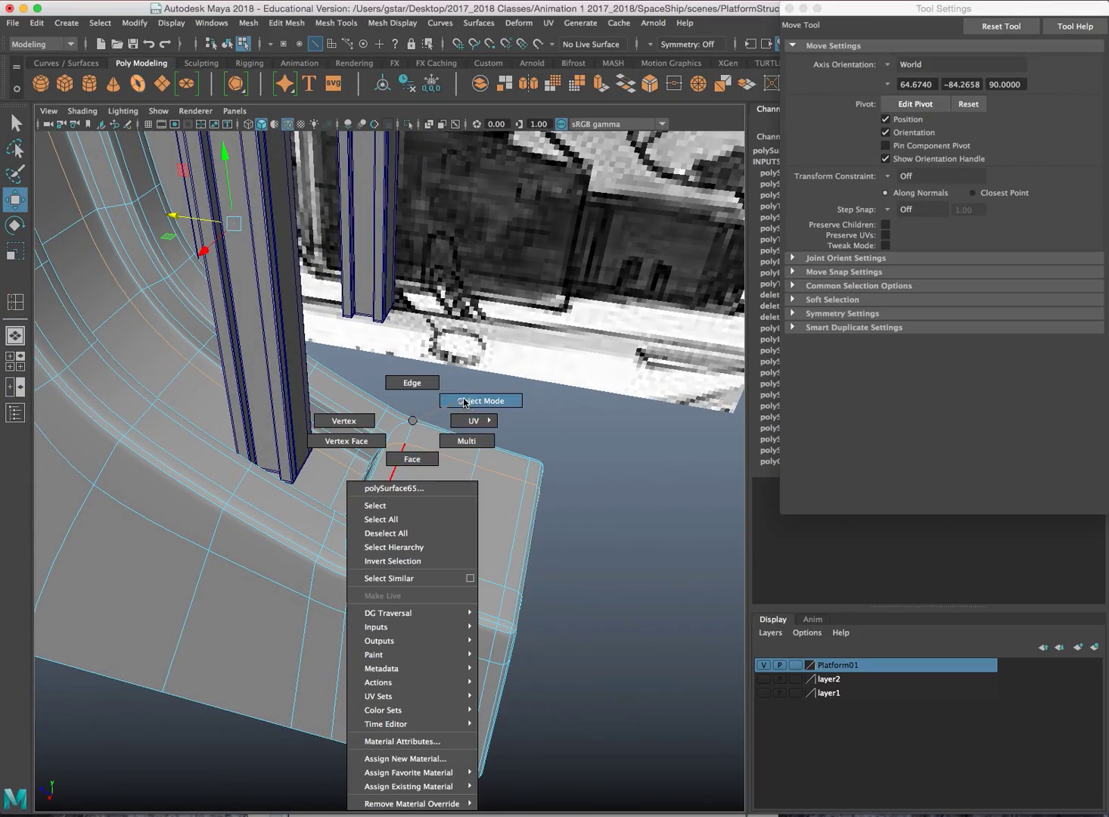
right_click_drag(464, 402, 464, 402)
Duplicate the base wall and move the copy along X so its channel meets the scaffold tower's other leg
left_click_drag(597, 500, 261, 408, "alt")
scroll(573, 508, "down", 5)
left_click(410, 515)
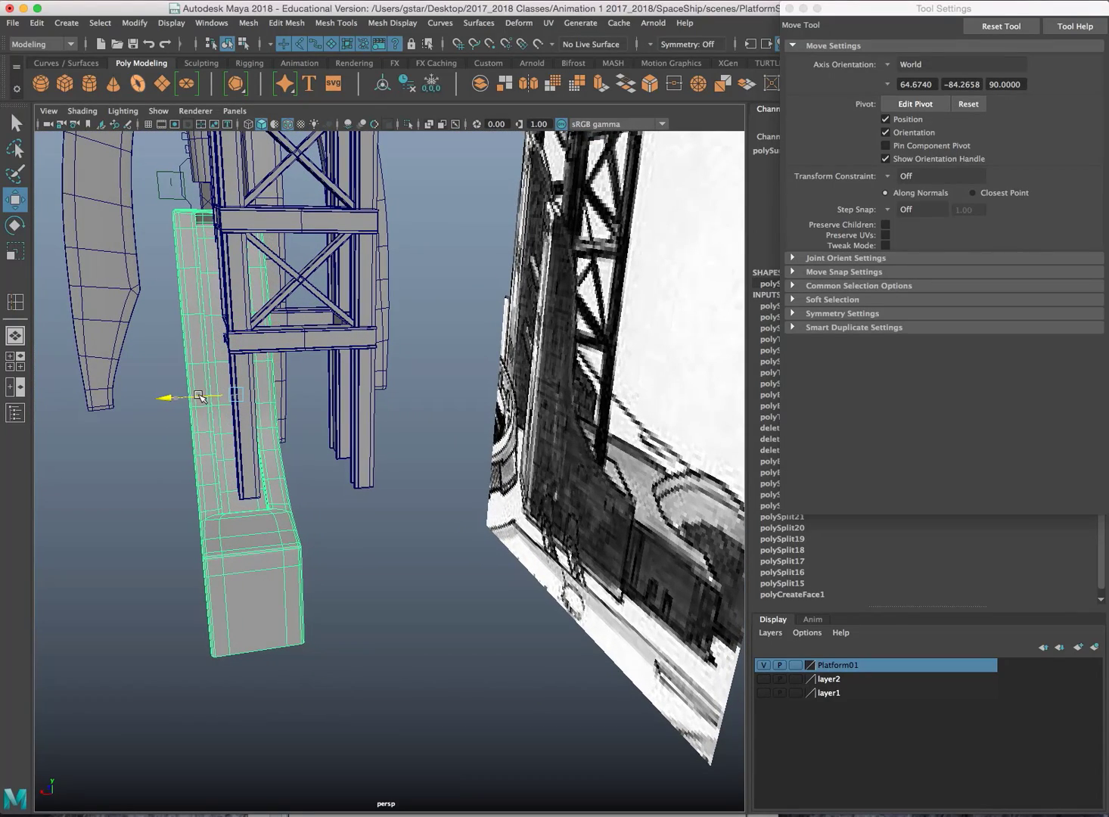
left_click_drag(233, 416, 226, 412, "alt")
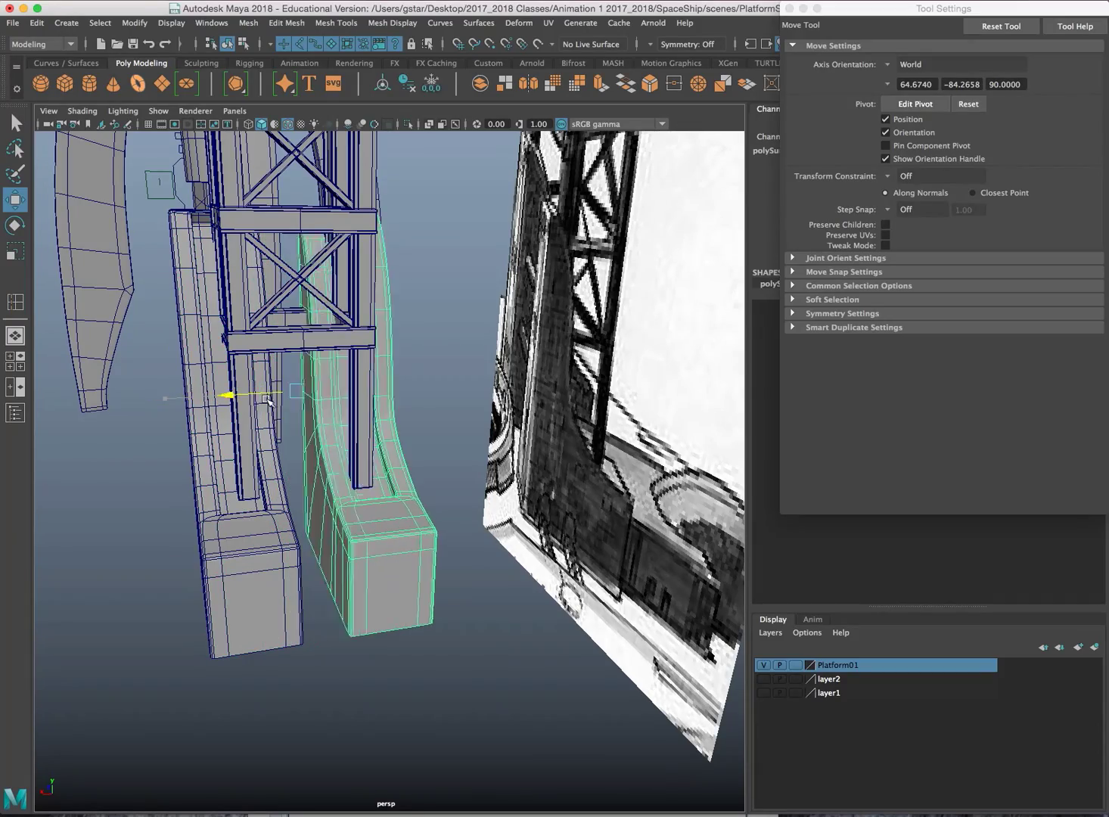
left_click_drag(283, 450, 369, 458, "alt")
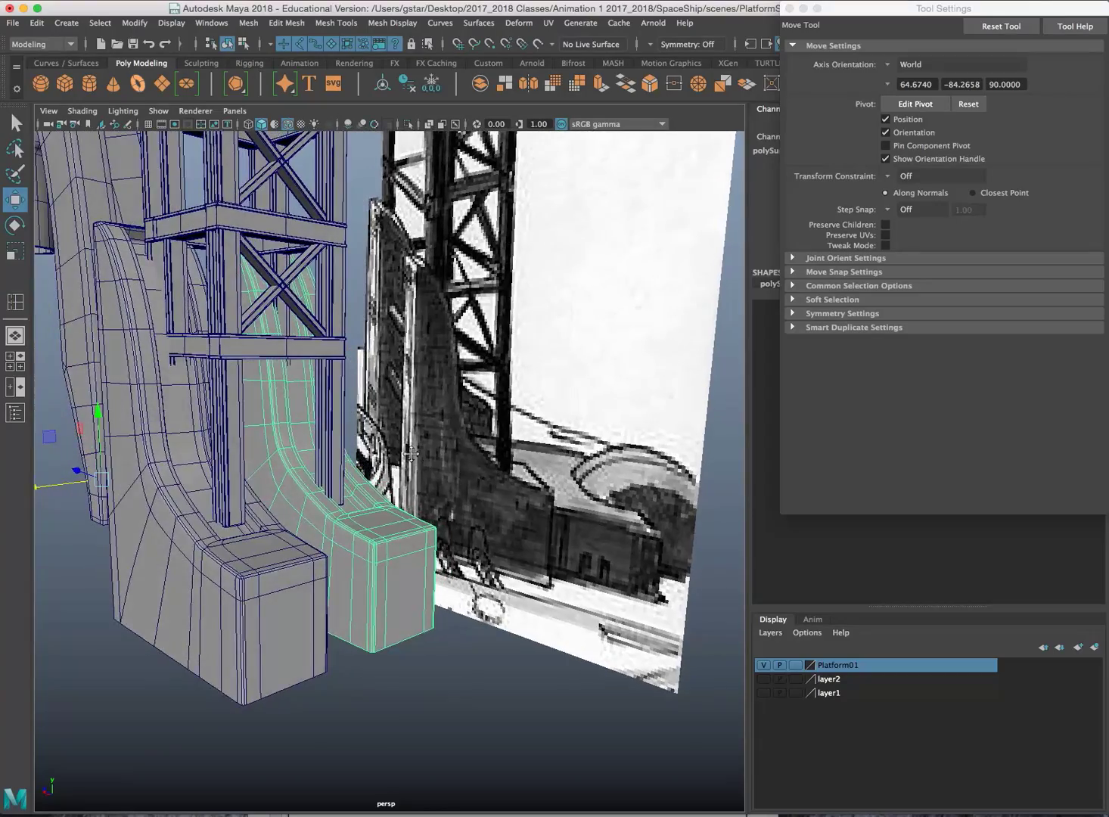
middle_click_drag(468, 415, 357, 482, "alt")
left_click_drag(333, 422, 309, 430, "alt")
scroll(303, 427, "down", 5)
middle_click_drag(253, 329, 292, 439, "alt")
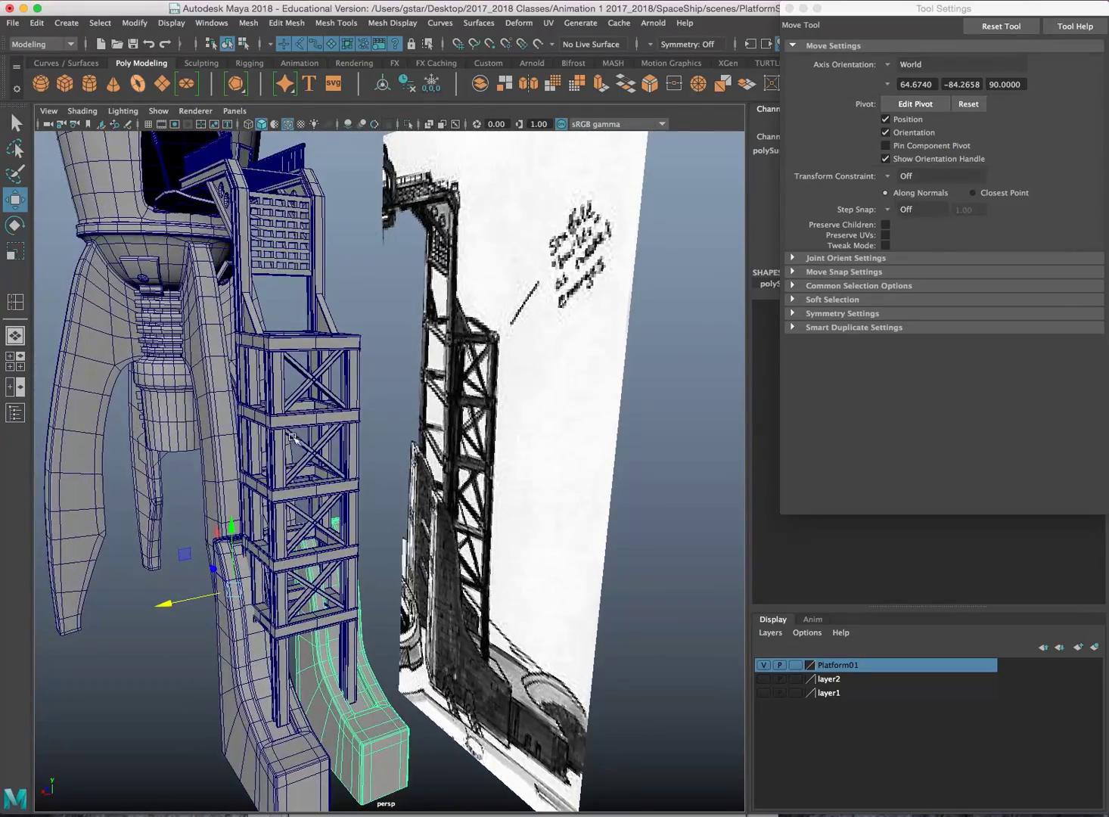
Inspect the scaffold tower, its cross beams and both base walls from several angles against the reference sketch
mouse_move(292, 439)
left_mouse_down("alt")
mouse_move(292, 342)
mouse_move(291, 411)
mouse_move(478, 364)
mouse_move(379, 372)
left_mouse_up("alt")
middle_click_drag(440, 558, 449, 427, "alt")
right_click_drag(449, 428, 514, 439, "alt")
left_click_drag(499, 484, 423, 492, "alt")
middle_click_drag(425, 591, 429, 390, "alt")
mouse_move(487, 532)
left_mouse_down("alt")
mouse_move(428, 520)
mouse_move(553, 514)
mouse_move(411, 385)
left_mouse_up("alt")
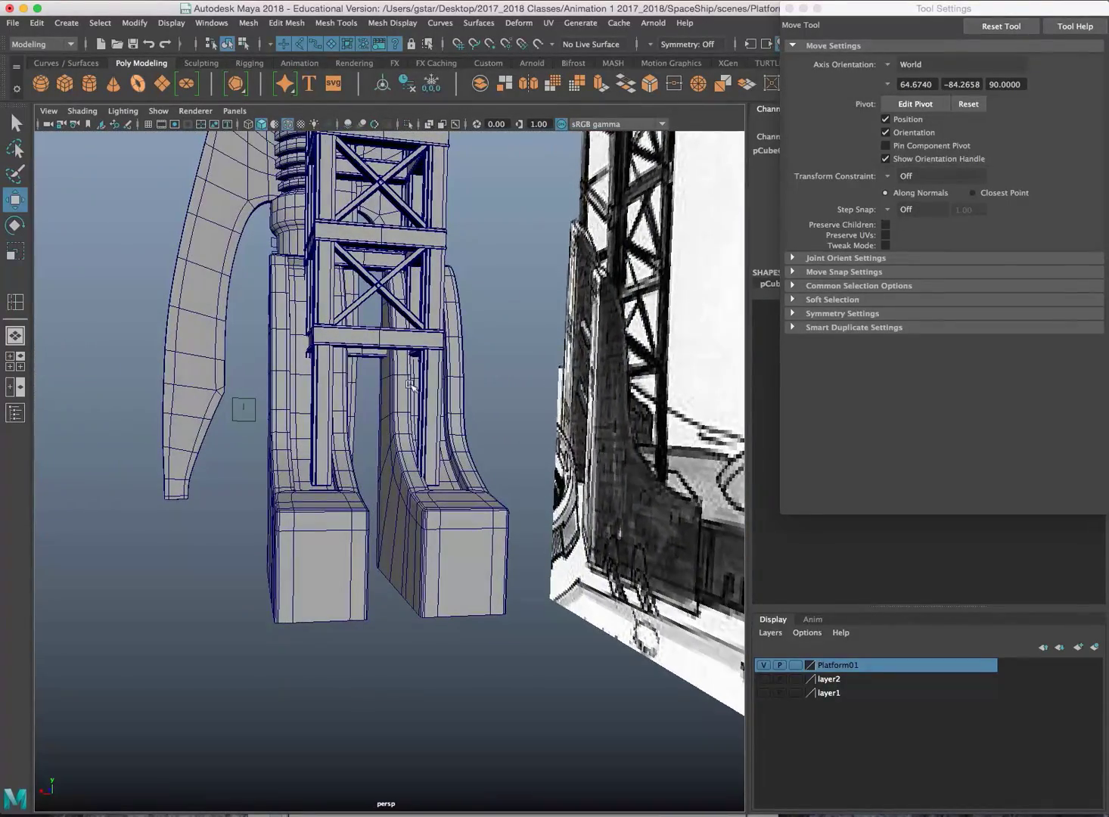
left_click(384, 346)
middle_click_drag(383, 346, 380, 417, "alt")
left_click(384, 395, "shift")
left_click_drag(385, 394, 370, 408, "alt")
middle_click_drag(371, 326, 366, 416, "alt")
mouse_move(366, 417)
left_mouse_down("alt")
mouse_move(361, 433)
mouse_move(367, 390)
left_mouse_up("alt")
middle_click_drag(383, 170, 374, 293, "alt")
left_click_drag(373, 293, 367, 313, "alt")
middle_click_drag(347, 121, 339, 290, "alt")
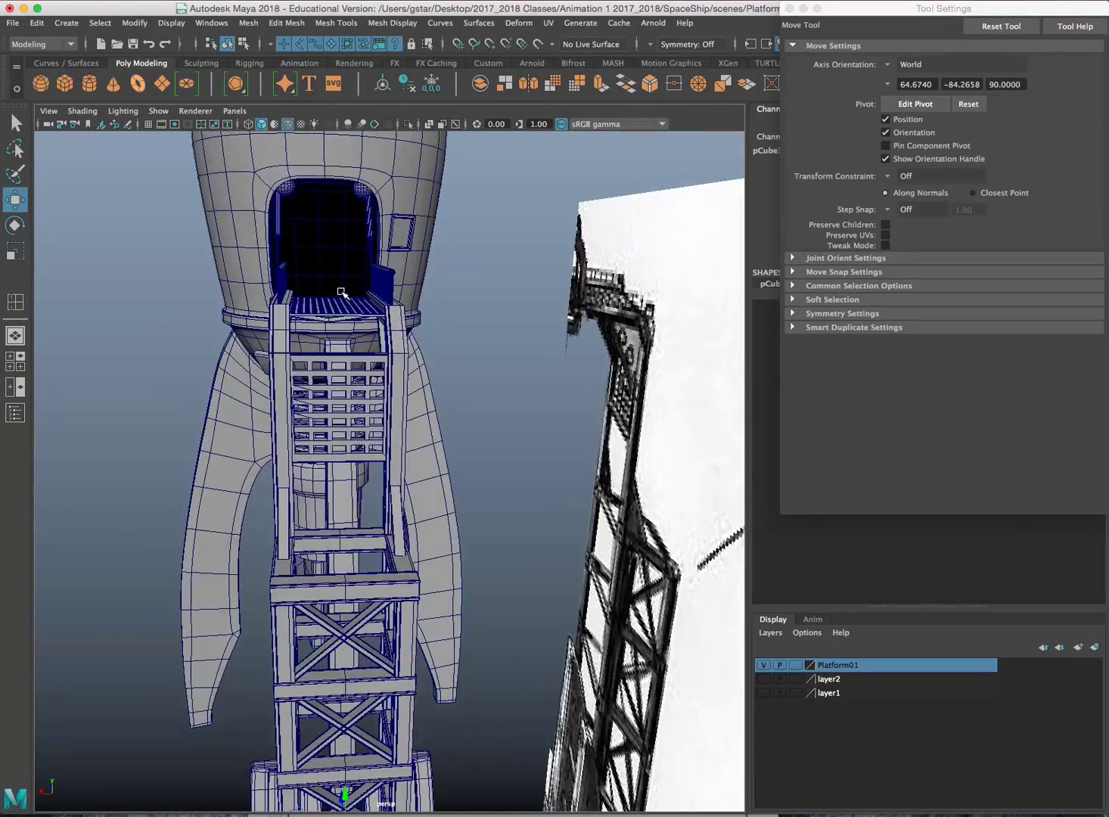
left_click_drag(338, 291, 335, 333, "alt")
middle_click_drag(331, 227, 325, 310, "alt")
left_click_drag(325, 310, 319, 377, "alt")
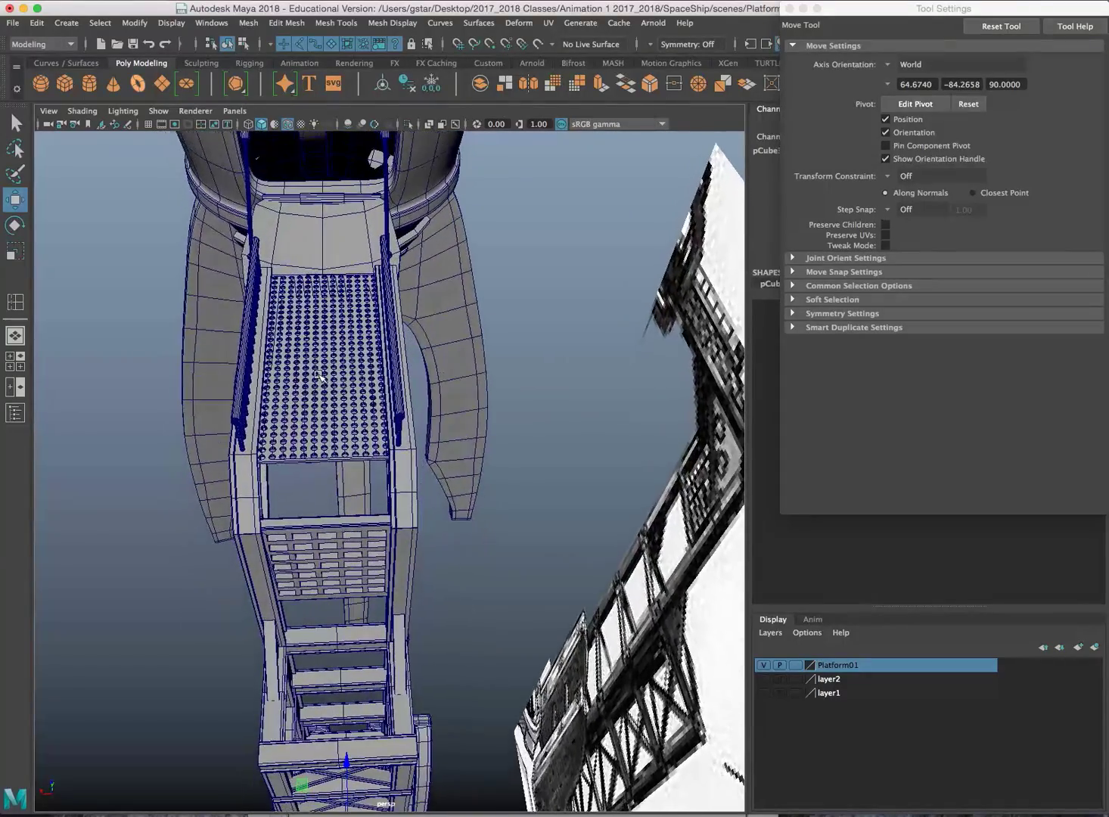
left_click_drag(355, 485, 360, 424, "alt")
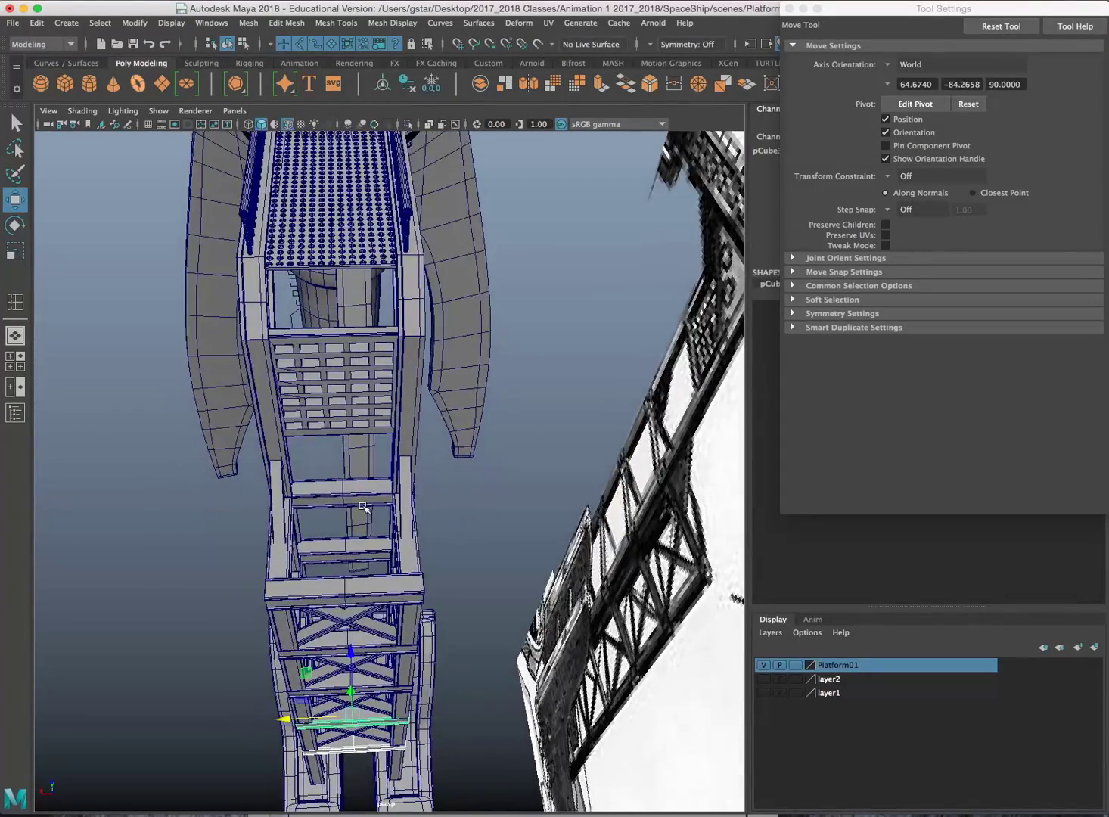
left_click_drag(359, 550, 435, 439, "alt")
middle_click_drag(428, 423, 421, 294, "alt")
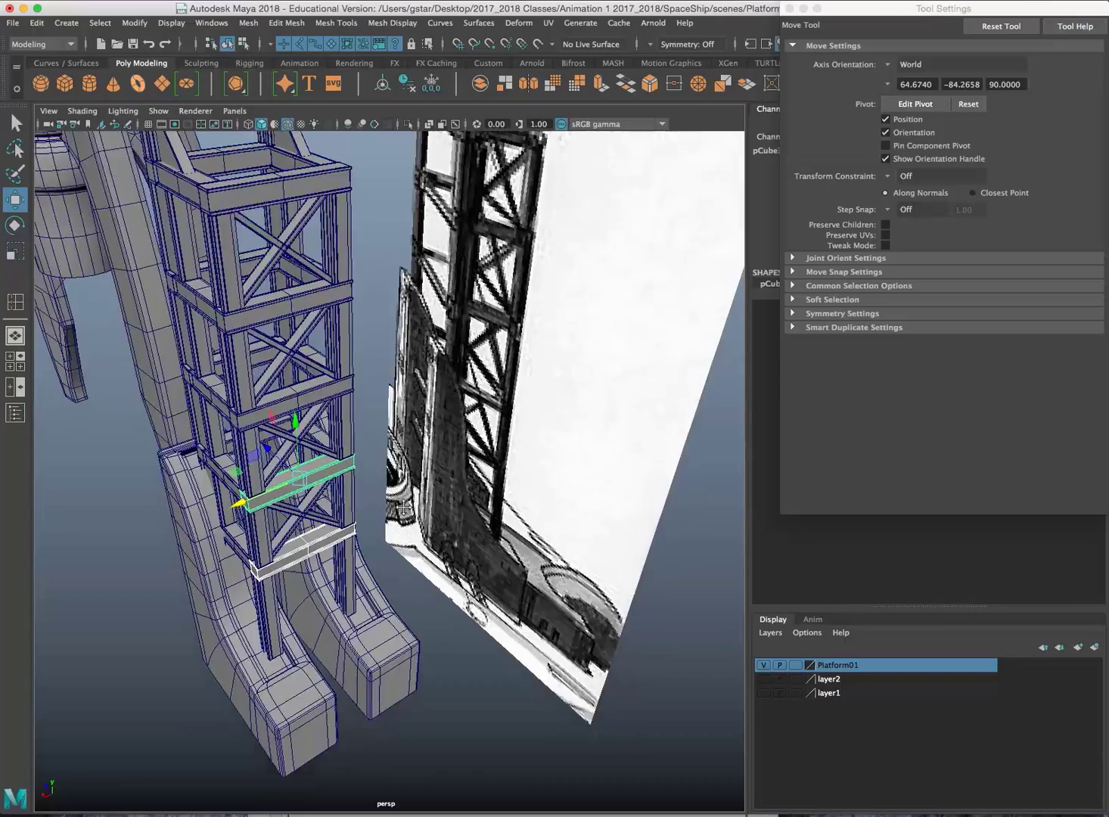
left_click_drag(340, 644, 375, 590, "alt")
middle_click_drag(374, 590, 371, 541, "alt")
right_click_drag(370, 542, 410, 483, "alt")
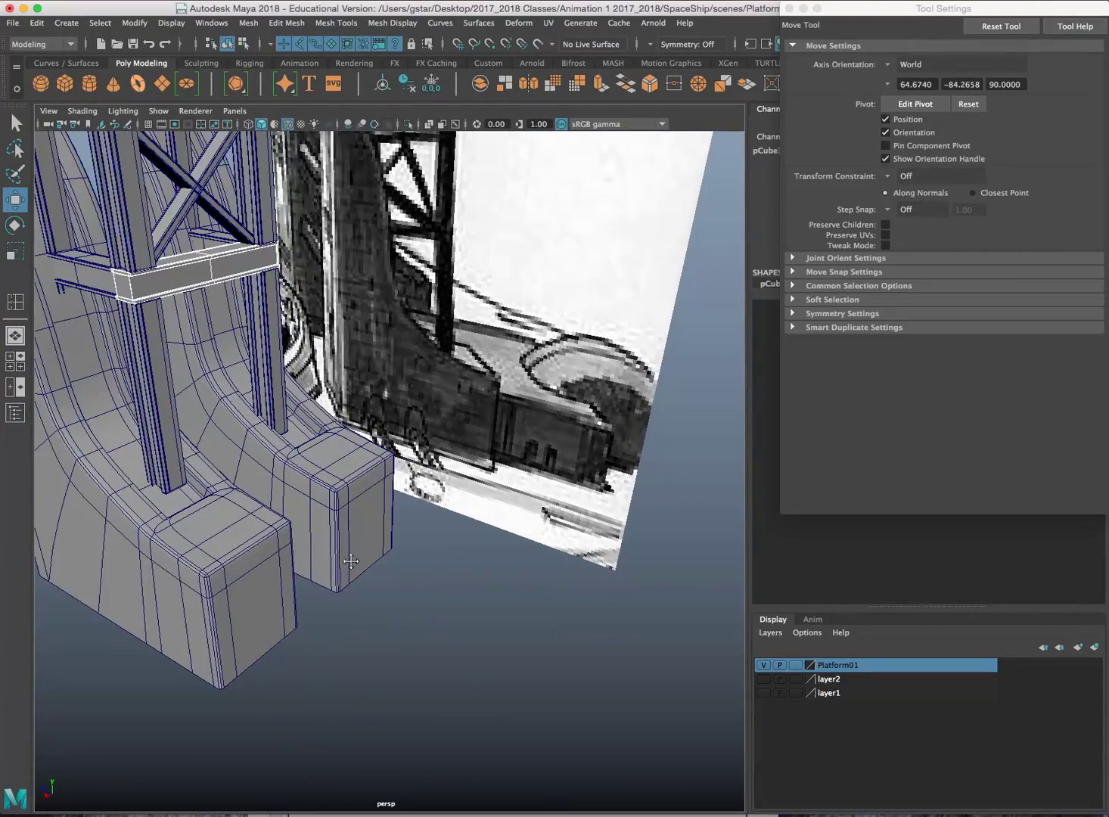
middle_click_drag(350, 559, 356, 492, "alt")
left_click_drag(378, 439, 393, 422, "alt")
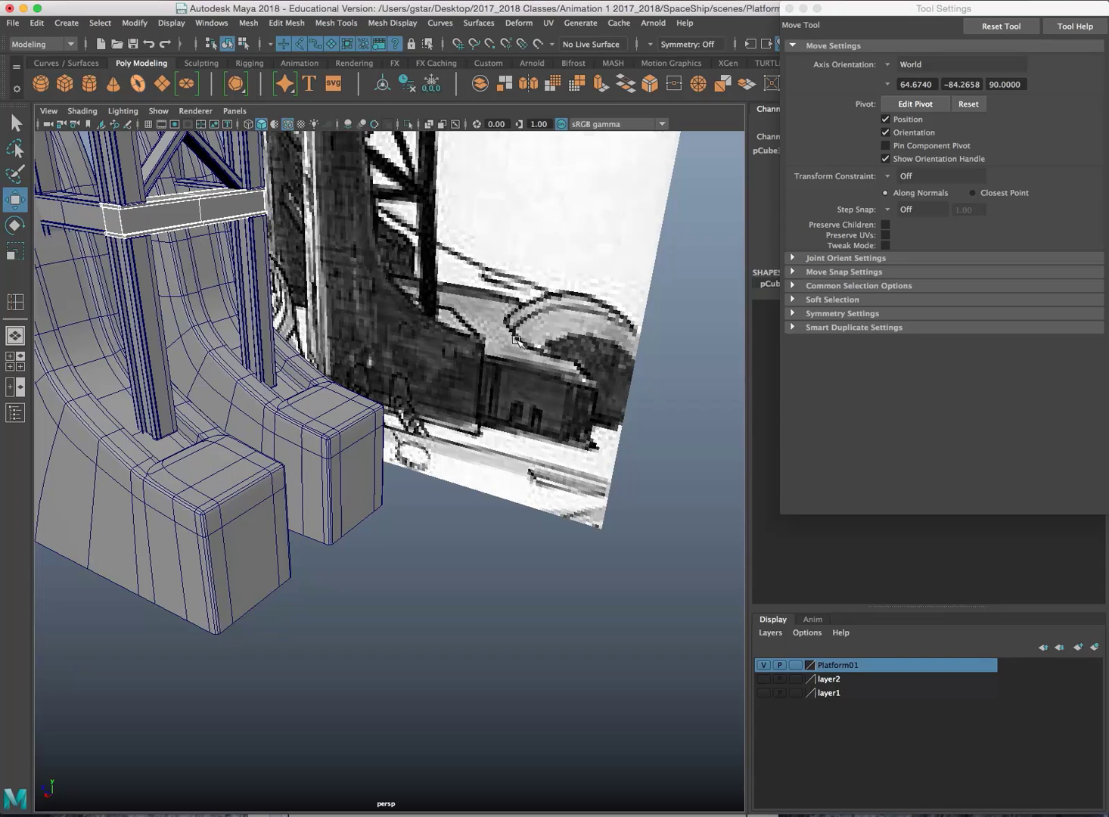
Create a polygon cube block directly in front of the two base walls' lower ends, spanning roughly their combined width
left_click_drag(546, 362, 557, 347, "alt")
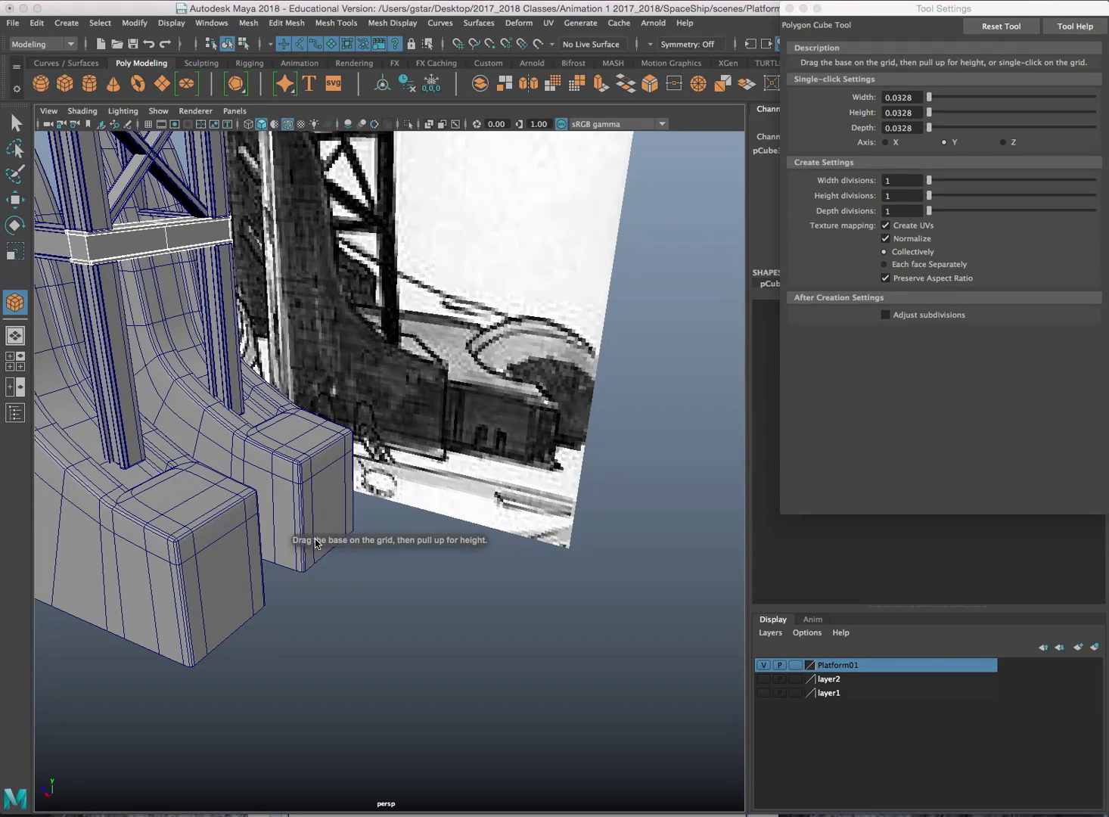
left_click_drag(318, 544, 279, 592, "alt")
left_click_drag(496, 555, 624, 679, "alt")
left_click_drag(499, 597, 367, 503)
key("w")
scroll(366, 504, "up", 2)
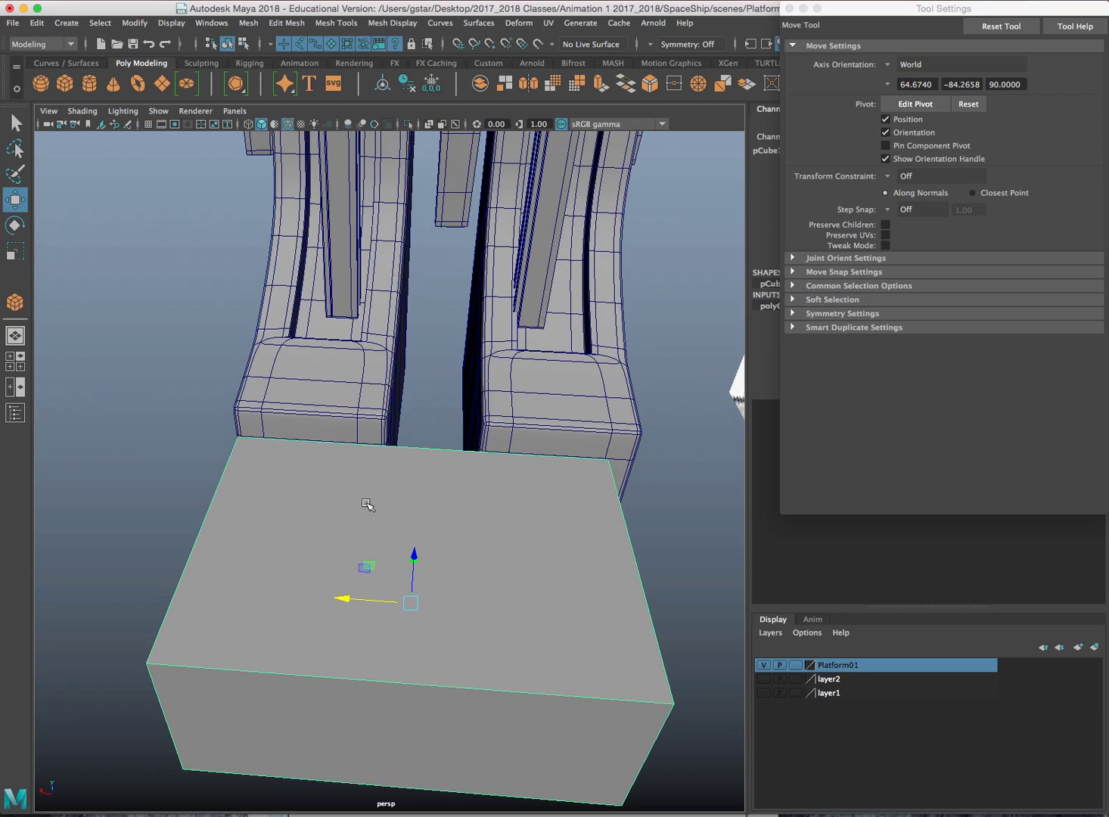
Insert two edge loops across the block, each aligned with the inner side of one base wall
right_click(415, 484, "shift")
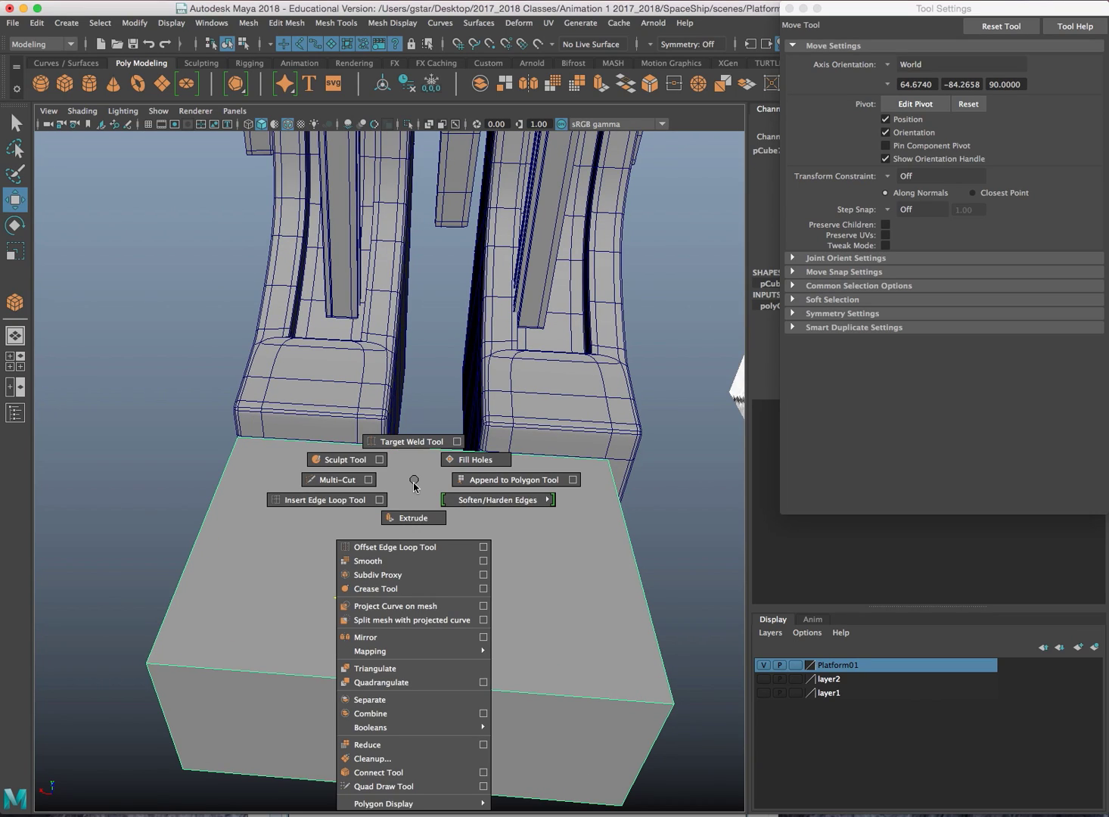
left_click(375, 500)
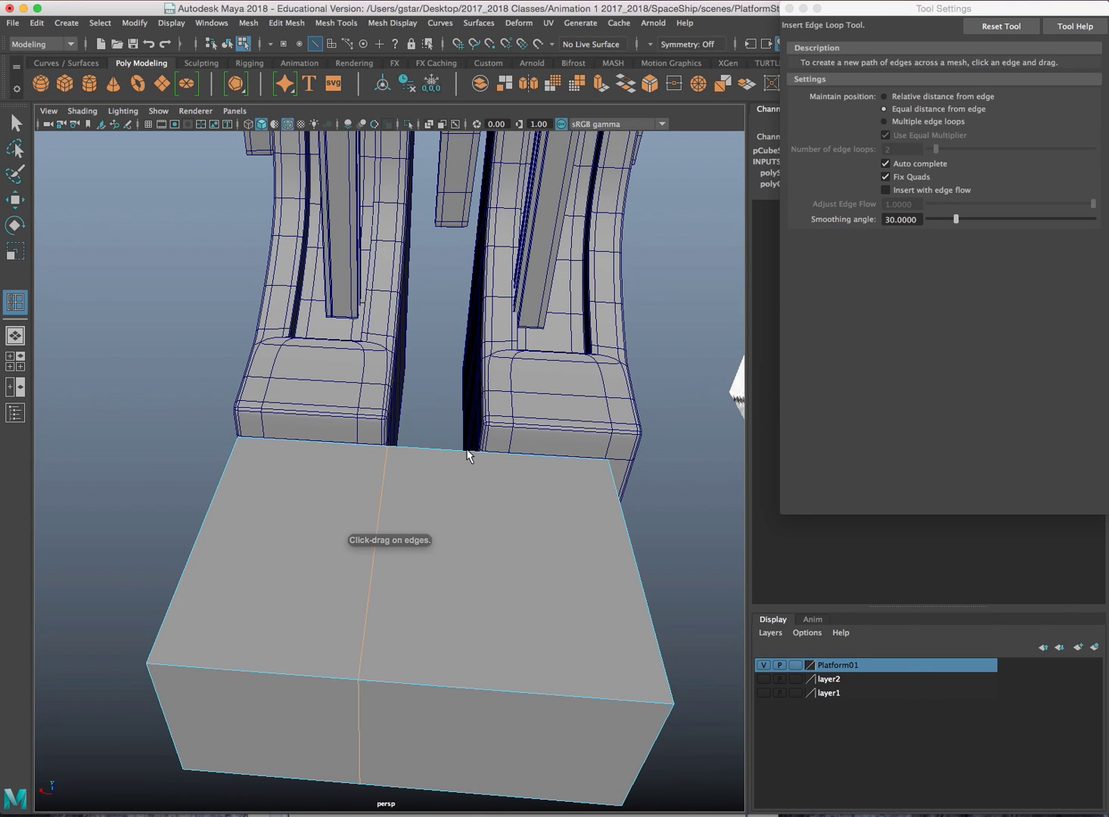
left_click_drag(440, 461, 434, 471, "alt")
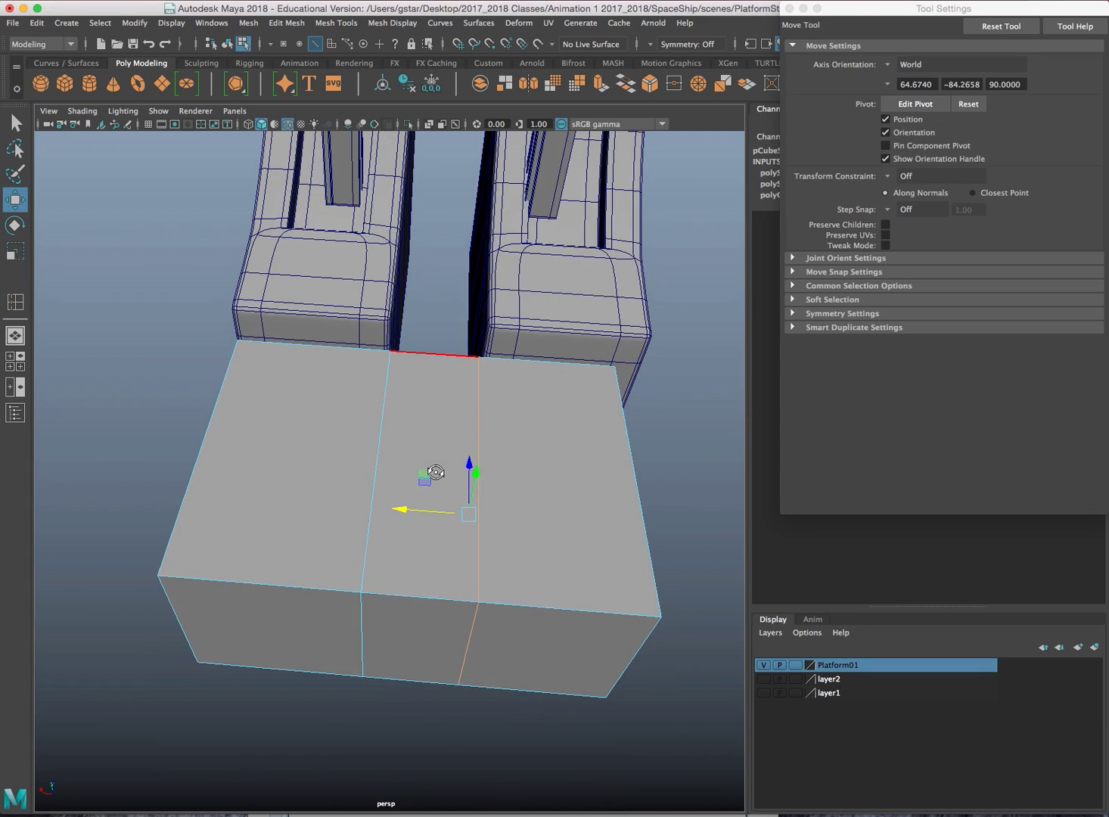
Extrude the block's narrow middle face that faces the tower into the gap between the two base walls
scroll(439, 401, "down", 3)
right_click_drag(418, 417, 421, 380)
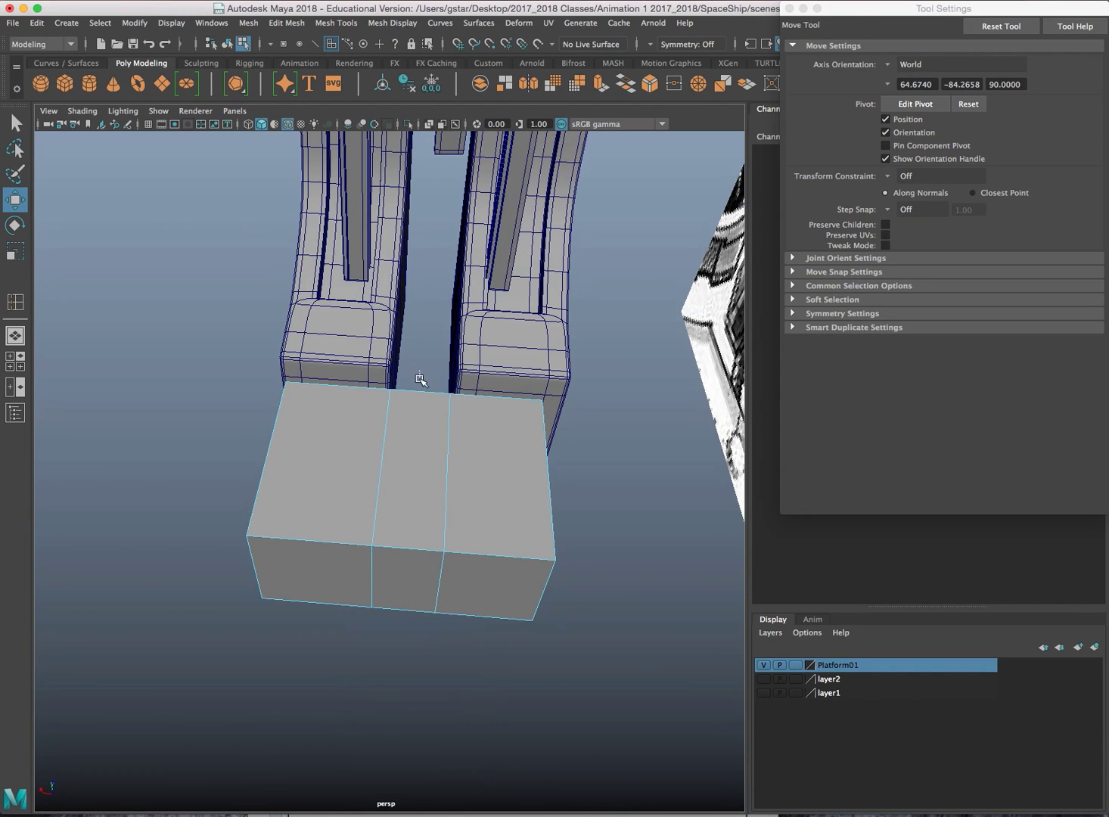
key("super+z")
key("a")
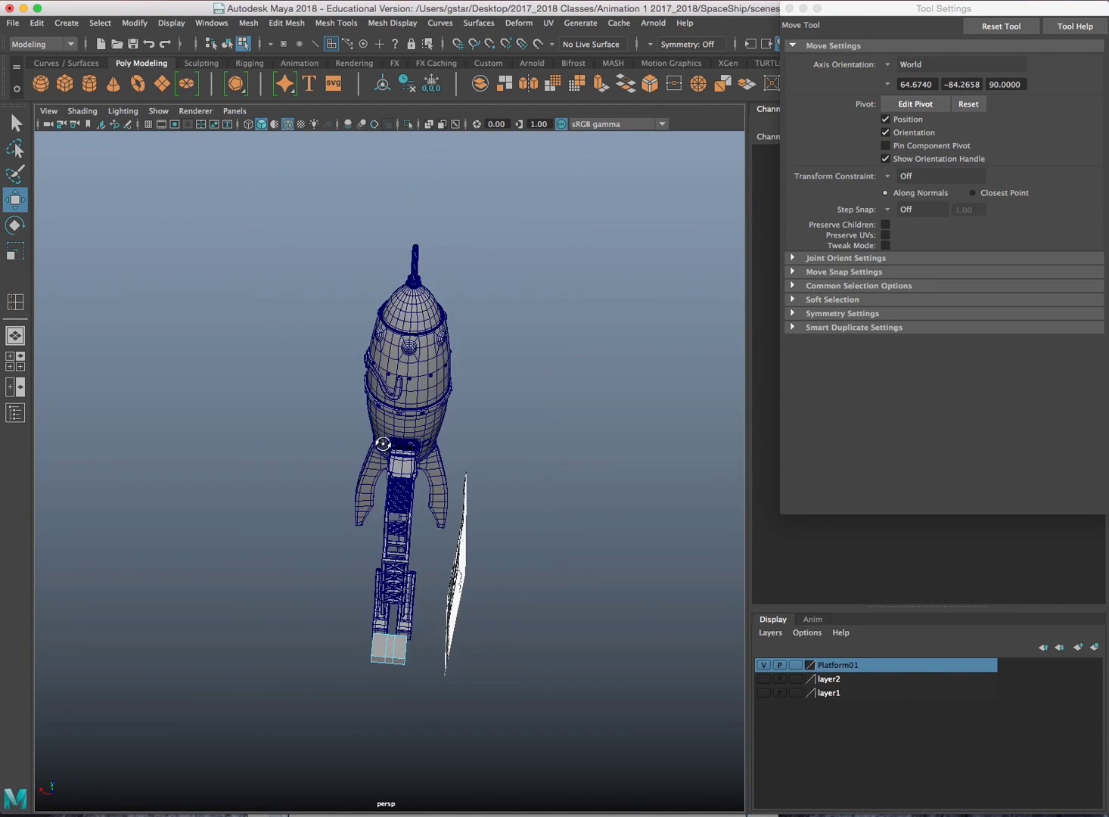
left_click_drag(381, 448, 479, 477, "alt")
scroll(481, 545, "up", 3)
middle_click_drag(482, 616, 416, 509, "alt")
scroll(416, 510, "up", 3)
scroll(415, 509, "up", 3)
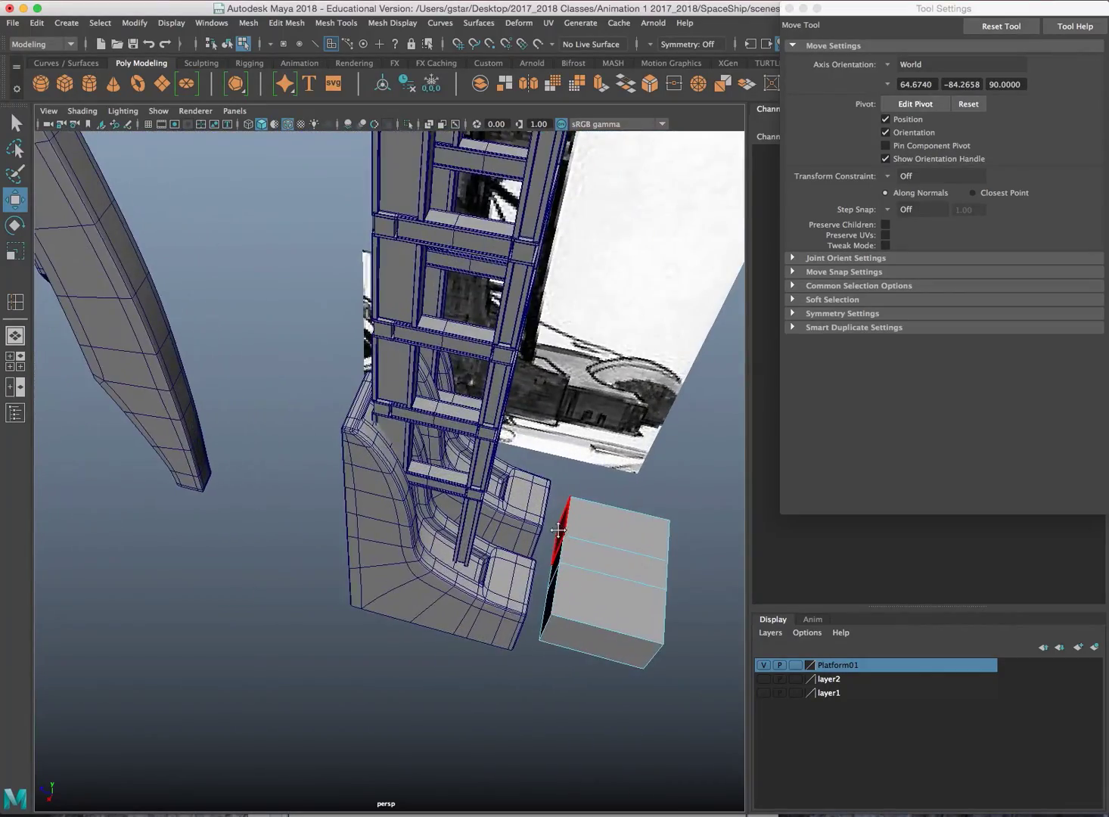
middle_click_drag(560, 528, 523, 521, "alt")
left_click_drag(432, 545, 472, 537, "alt")
left_click(469, 560)
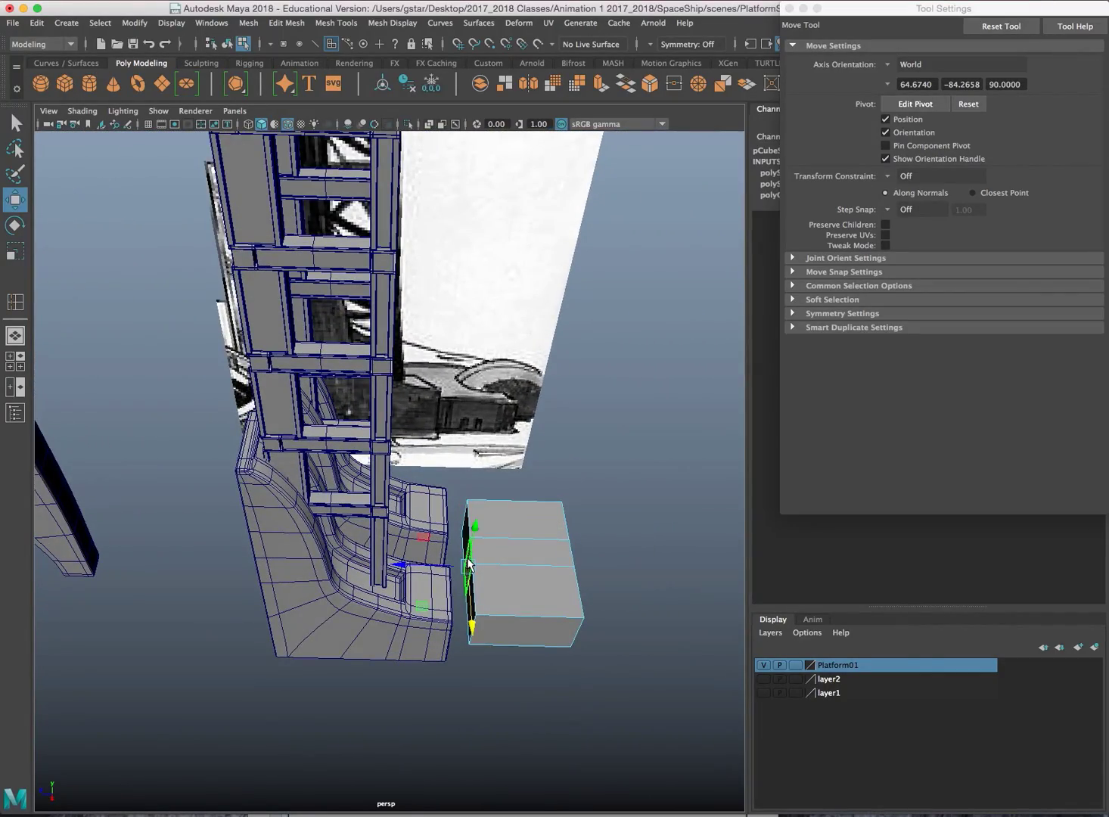
key("f")
left_click_drag(431, 602, 439, 552, "alt")
scroll(464, 588, "down", 2)
scroll(464, 587, "down", 2)
key("ctrl+e")
scroll(425, 595, "down", 2)
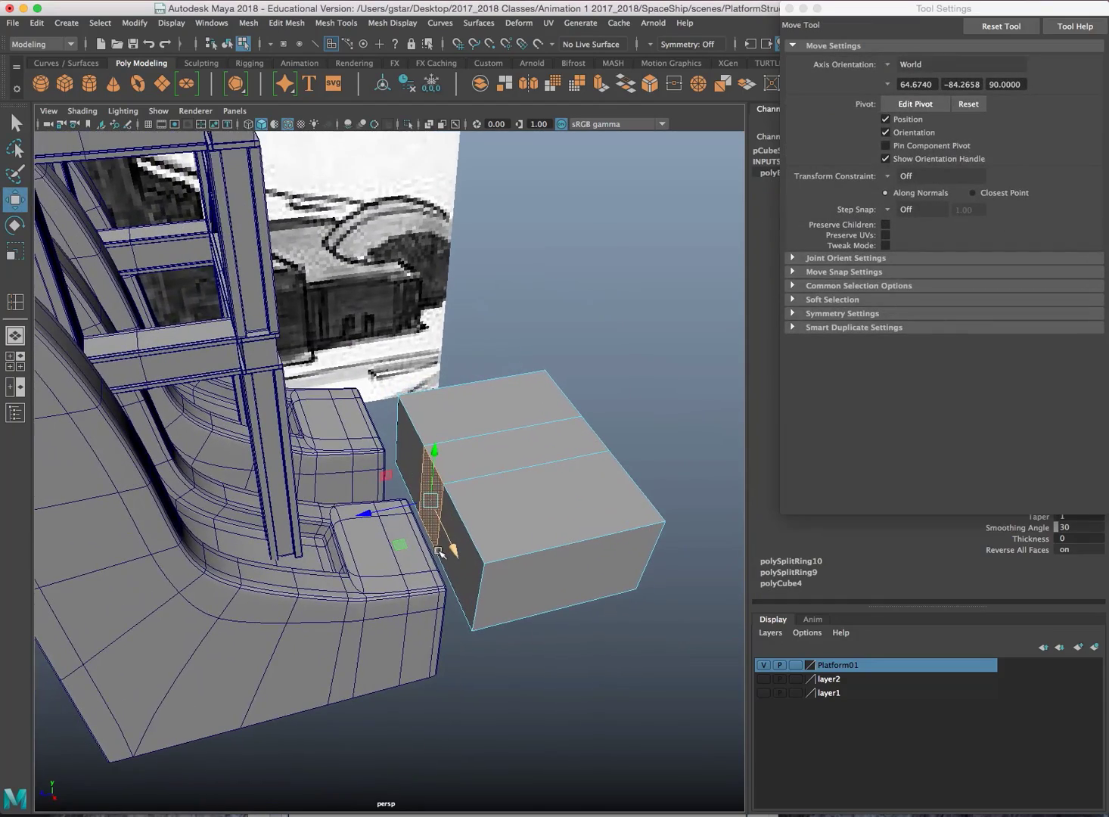
left_click_drag(379, 511, 253, 520)
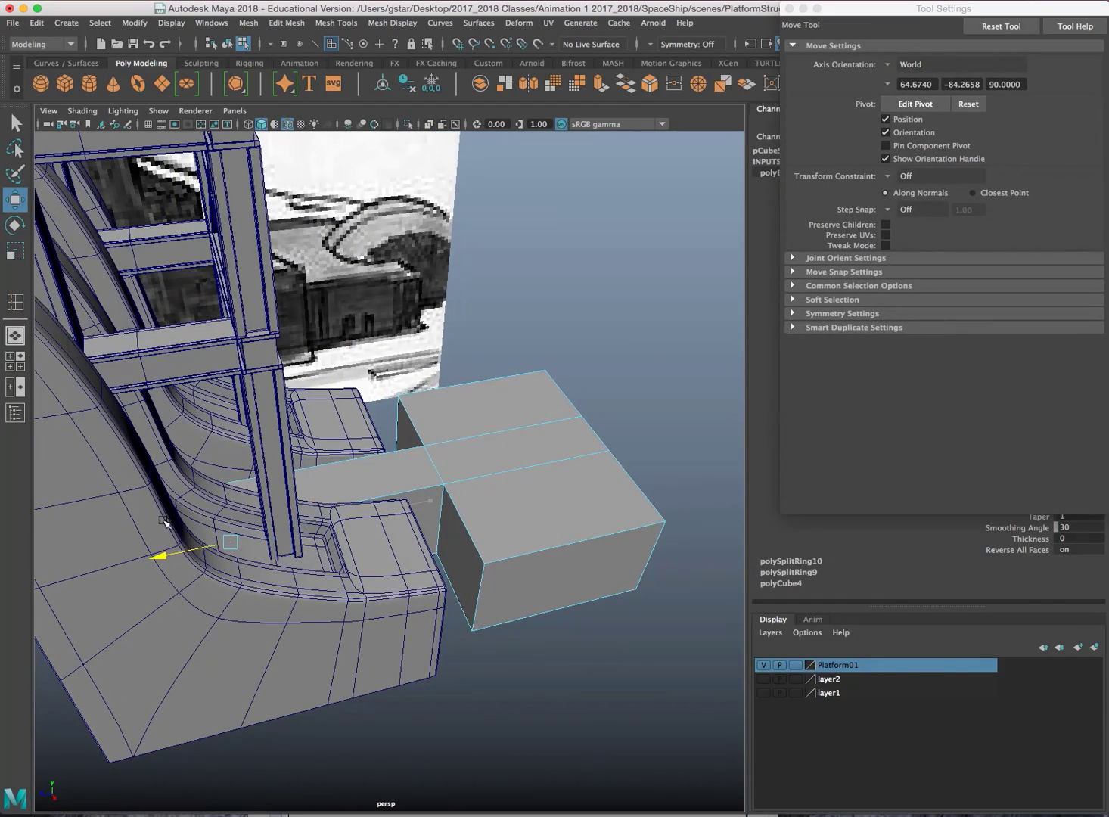
Move the block's two outer wall-facing faces toward the ends of the base walls
left_click_drag(164, 521, 412, 422, "alt")
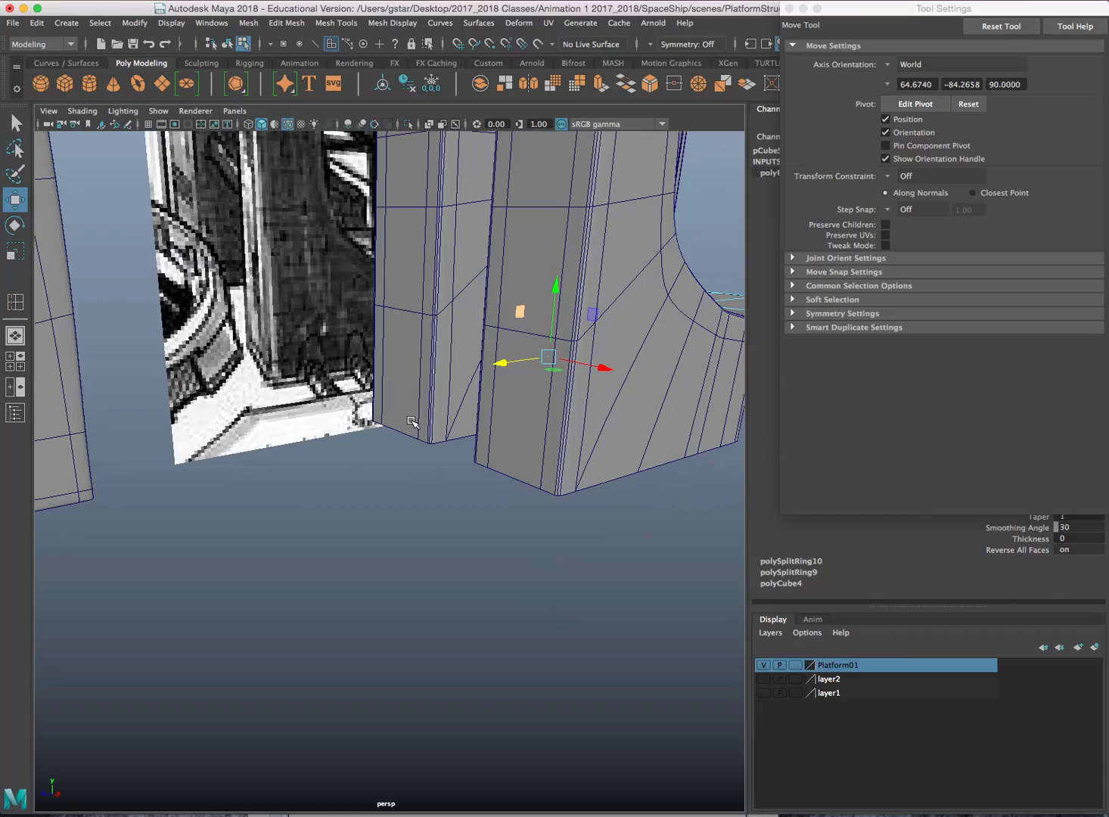
left_click_drag(507, 374, 366, 505, "alt")
left_click(419, 490)
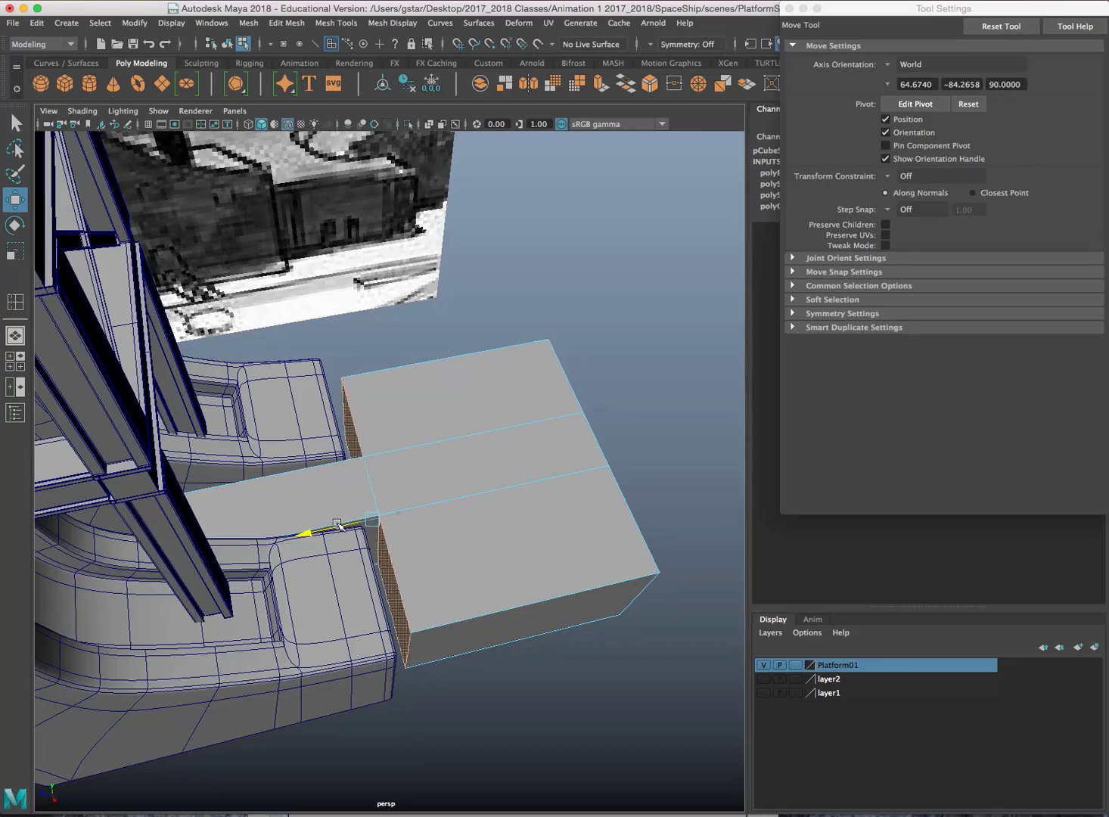
Lower all of the block's underside faces to the level of the base walls' bottoms and delete them
left_click_drag(327, 526, 347, 371, "alt")
left_click(393, 389)
left_click(310, 419, "shift")
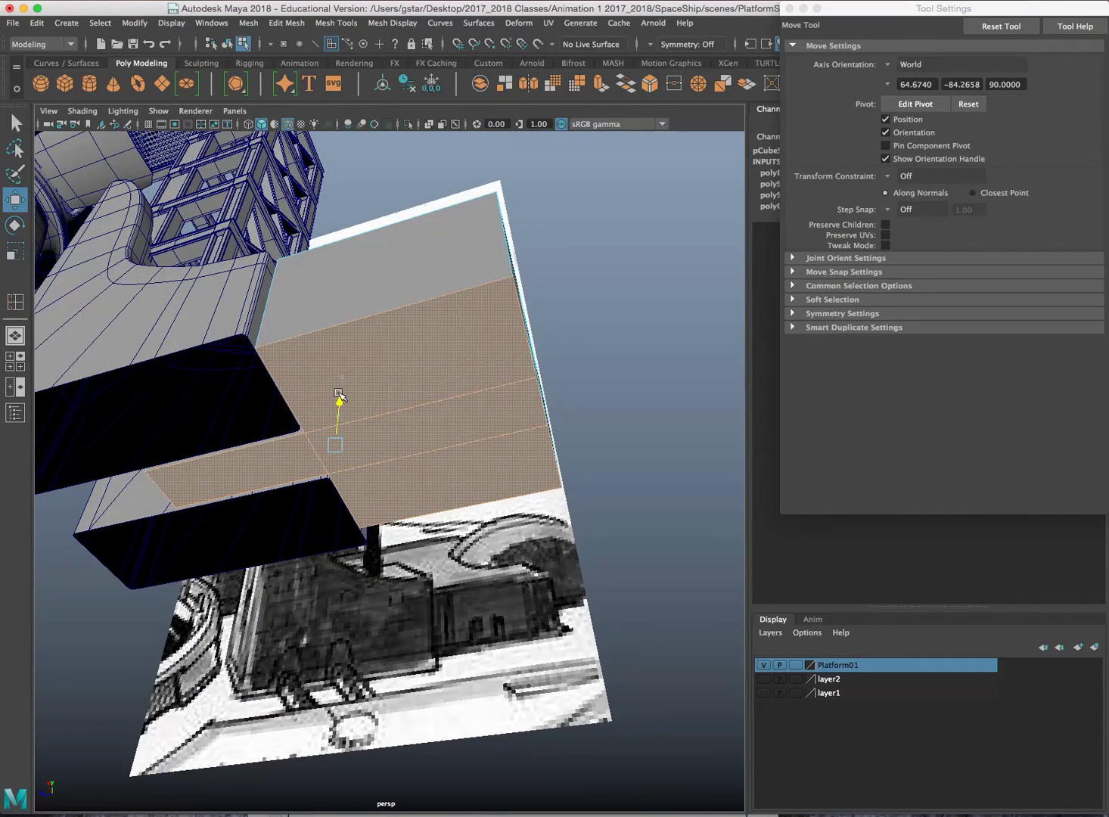
key("Delete")
Select all of the block's top faces, including the extruded strip, and lower them slightly below the tops of the wall ends
left_click_drag(346, 321, 353, 421, "alt")
left_click(294, 421)
left_click(366, 409, "shift")
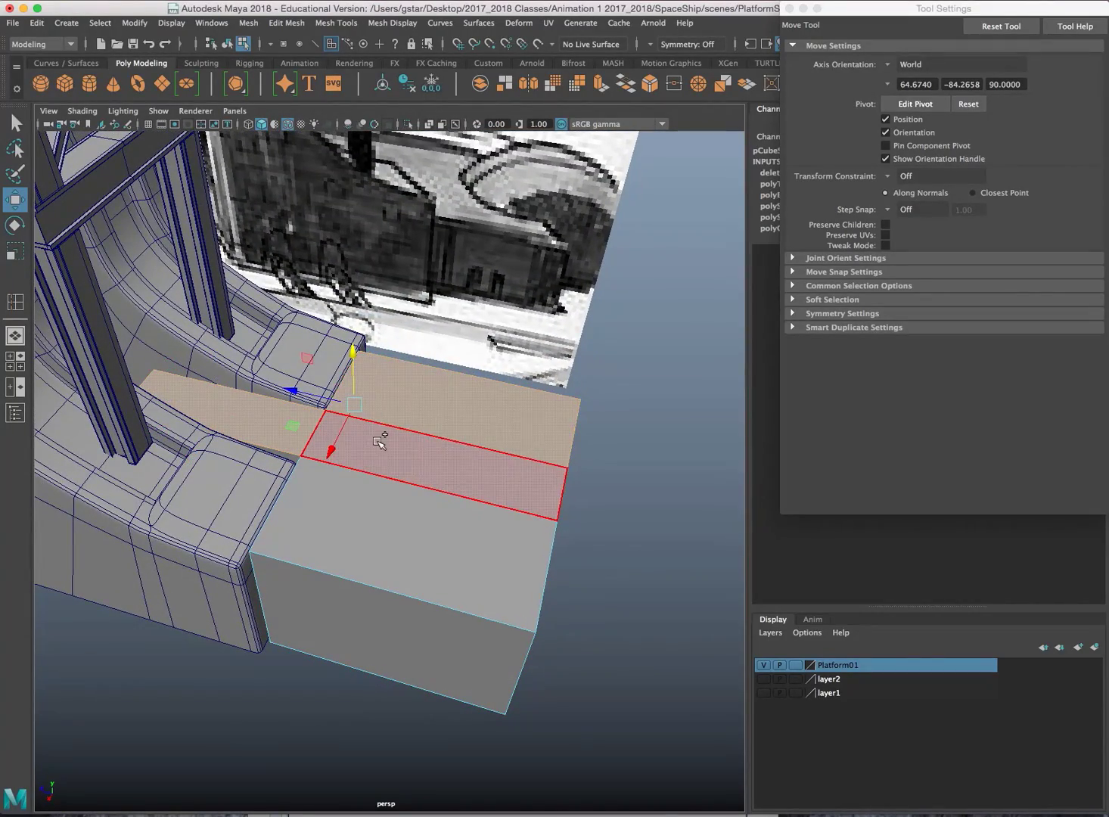
left_click(381, 441, "shift")
left_click(369, 512, "shift")
left_click_drag(368, 513, 382, 468, "alt")
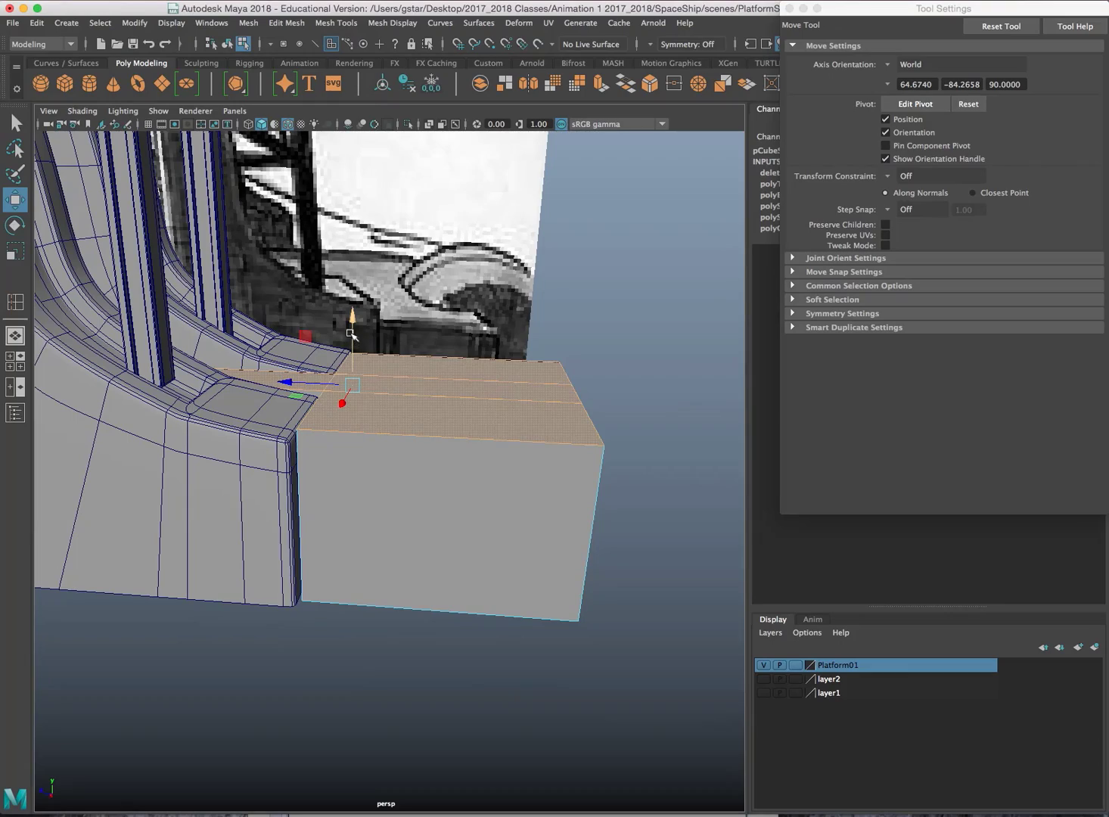
left_click_drag(350, 400, 376, 416, "alt")
middle_click_drag(438, 416, 365, 434, "alt")
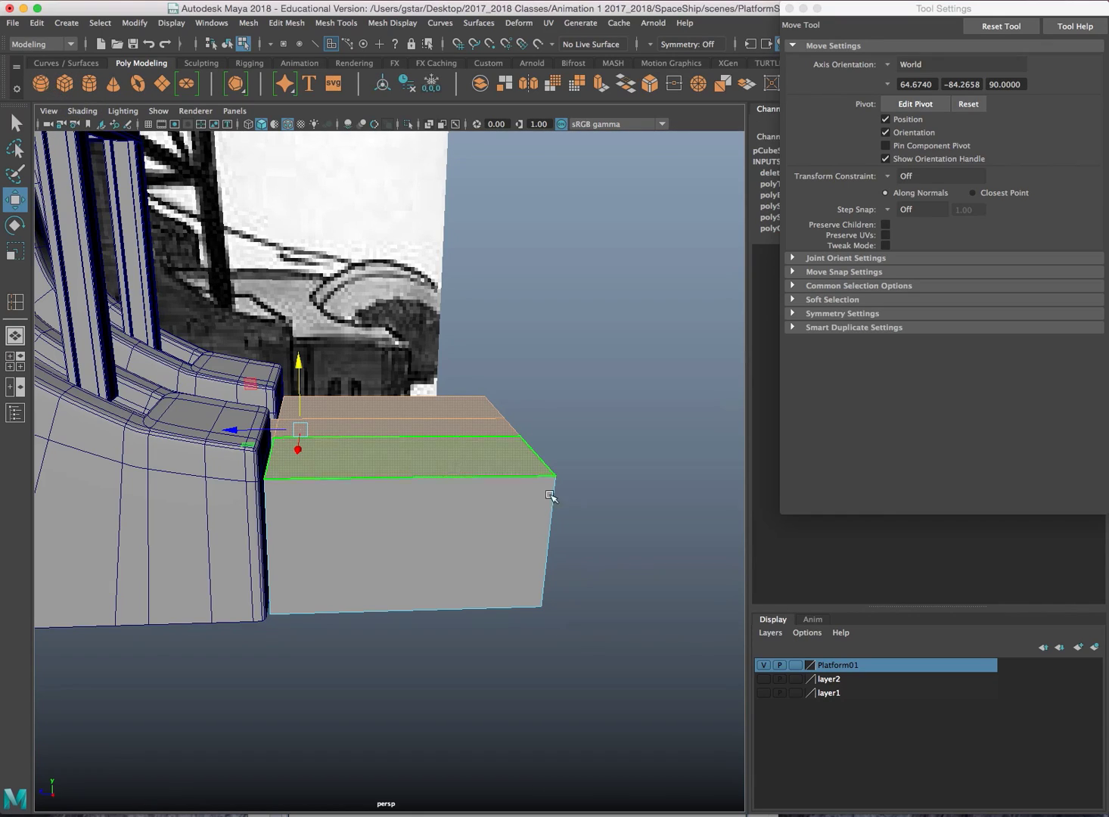
Create a polygon sphere just beyond the block's outer end and rotate it so its pole points sideways
key("g")
middle_click_drag(578, 498, 413, 497, "alt")
left_click_drag(417, 492, 422, 448)
key("w")
key("e")
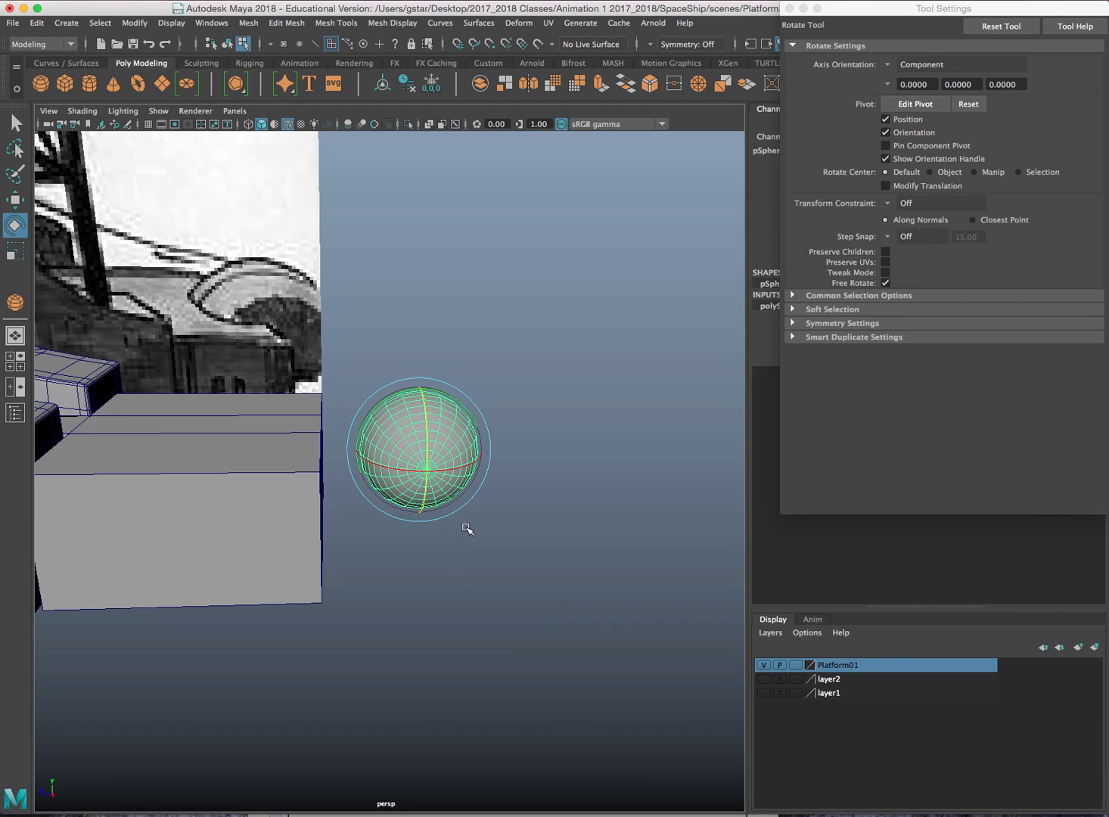
mouse_move(467, 528)
left_mouse_down("alt")
mouse_move(458, 505)
mouse_move(467, 515)
left_mouse_up("alt")
key("r")
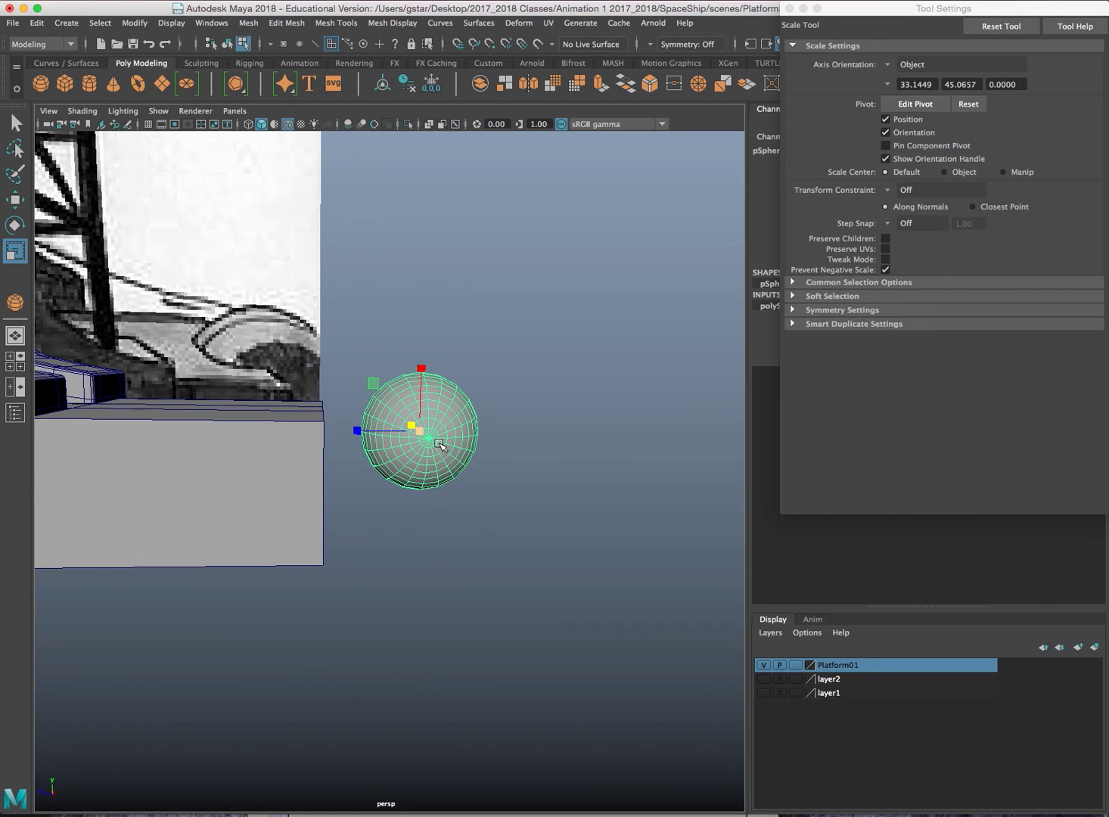
In the side view, return to object mode and move the sphere along Z so it overlaps the block's outer end
left_click_drag(413, 427, 520, 456, "alt")
key("space")
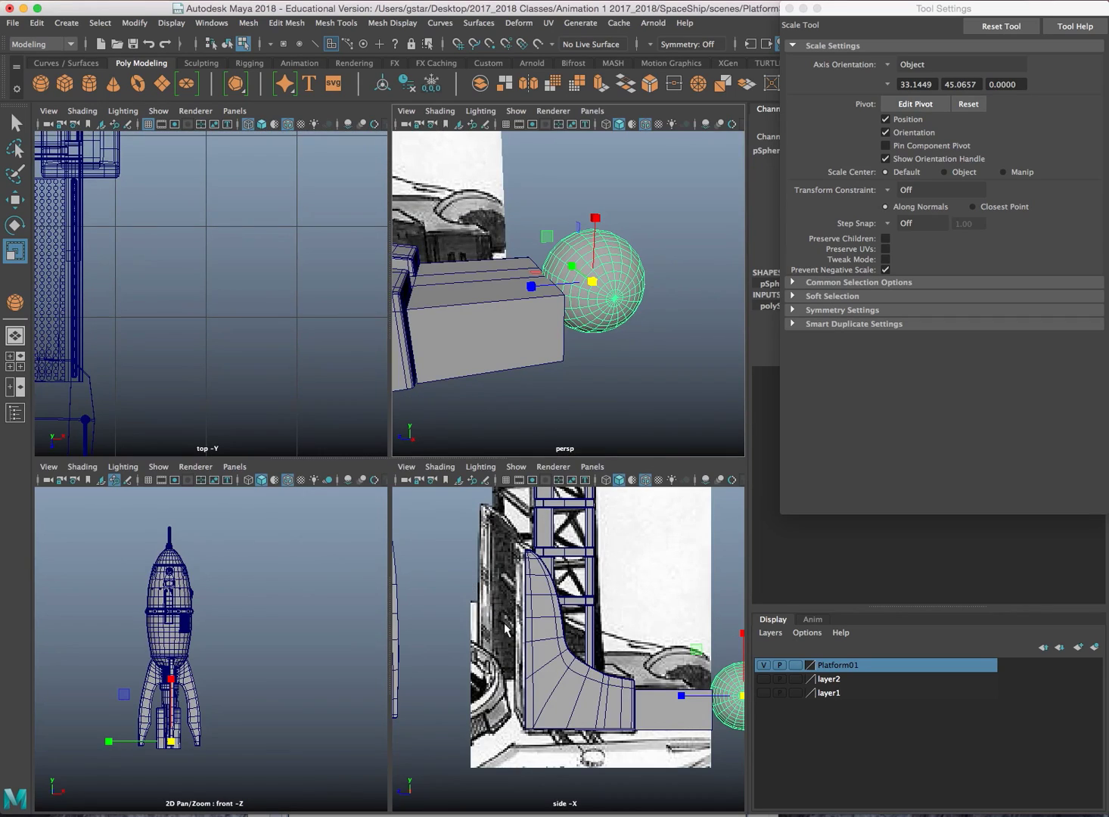
key("space")
right_click_drag(376, 579, 459, 565, "alt")
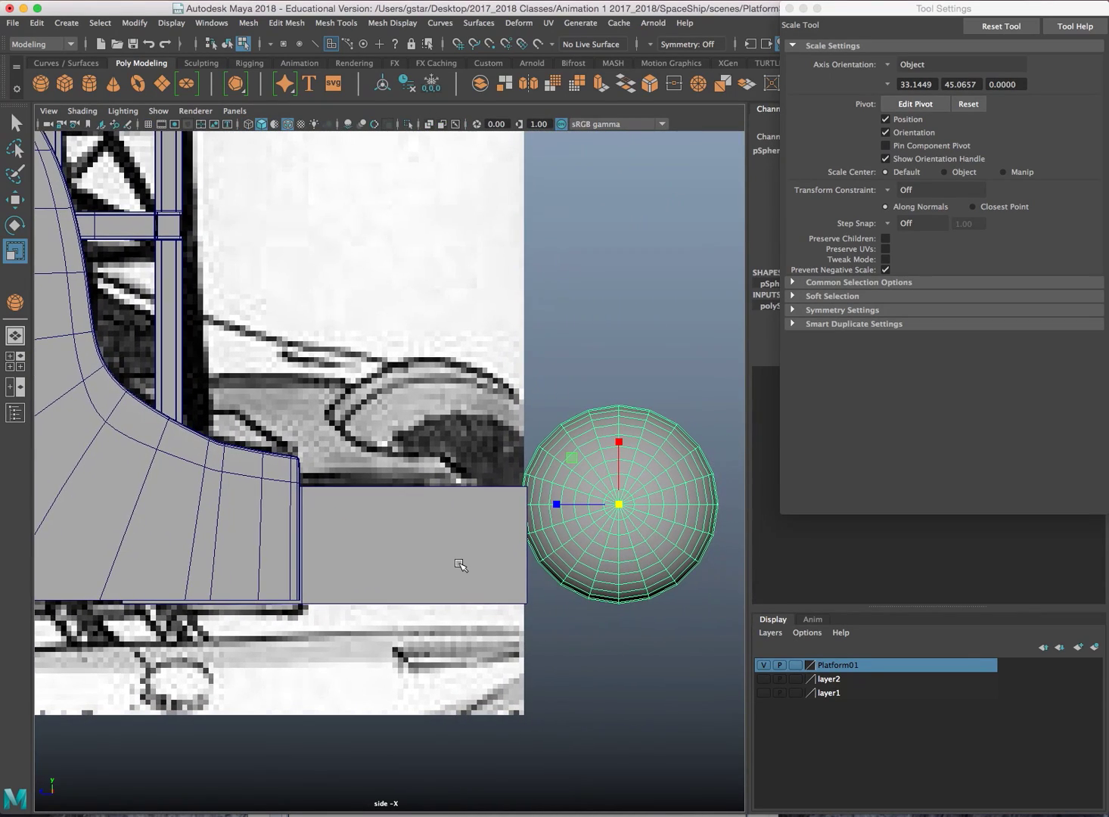
key("w")
scroll(434, 576, "up", 2)
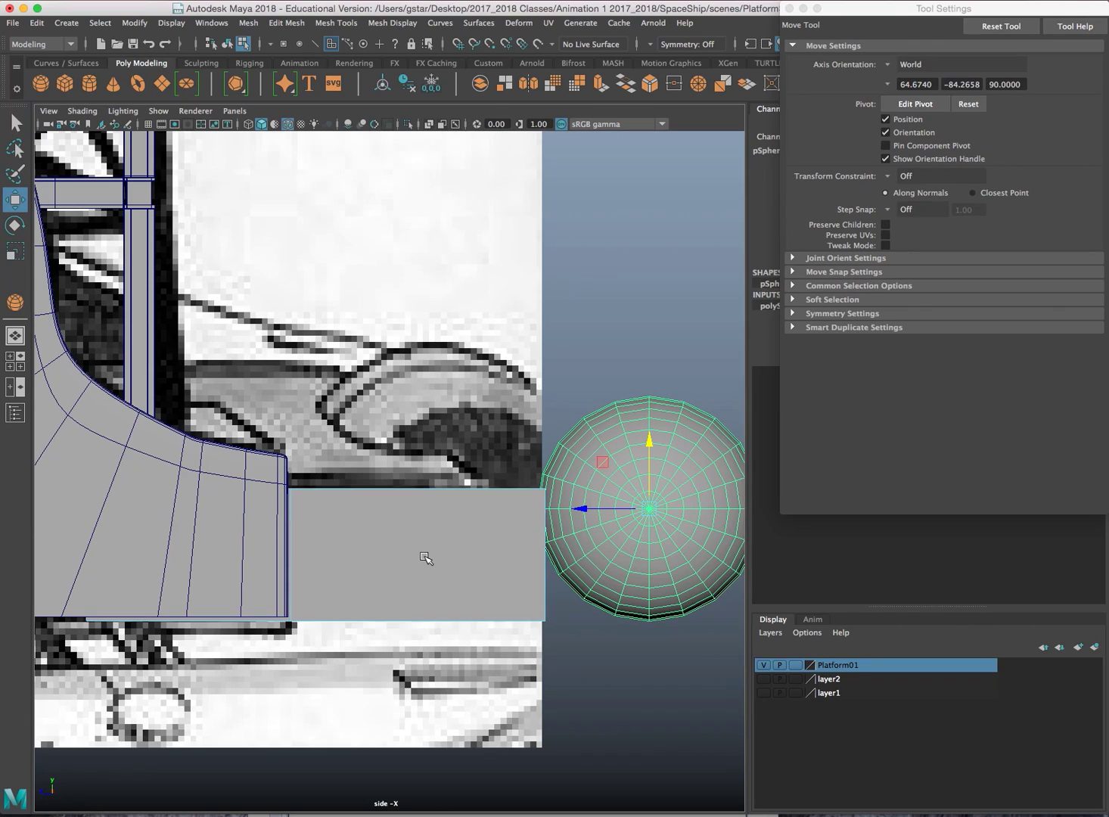
middle_click_drag(426, 559, 419, 544, "alt")
right_click(431, 506)
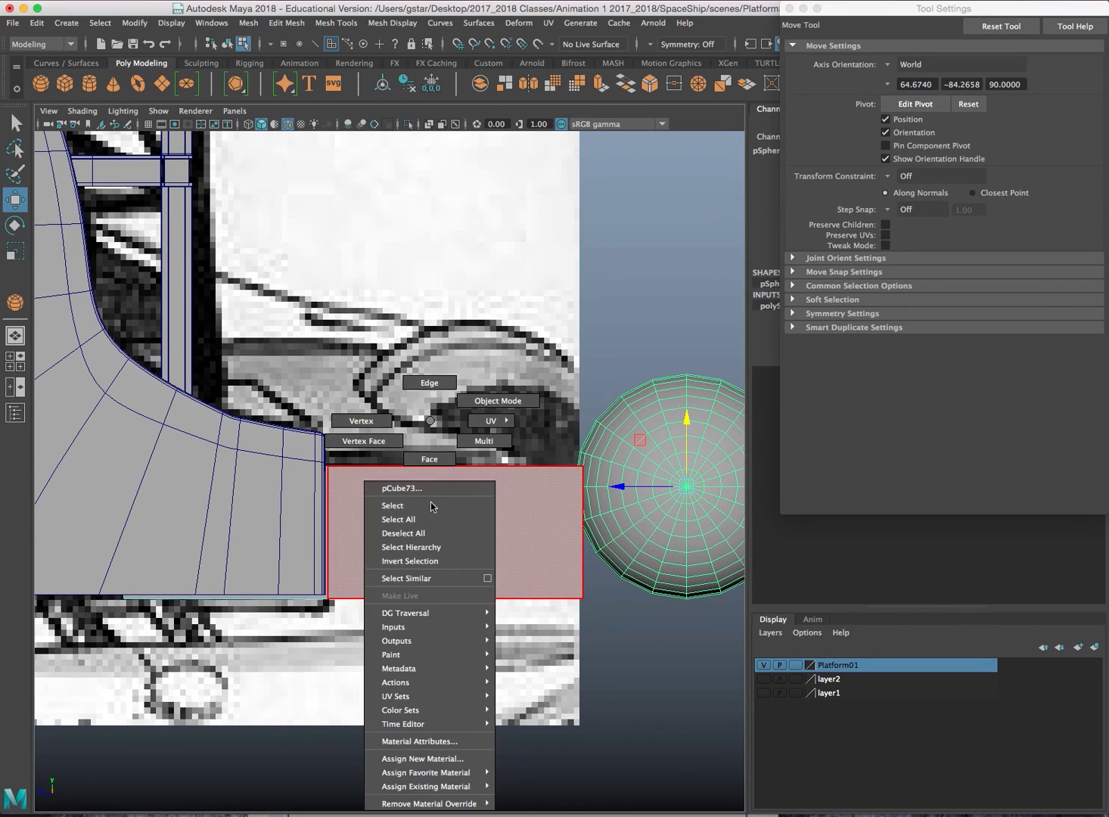
left_click(481, 402)
left_click(662, 483)
middle_click_drag(662, 483, 610, 482, "alt")
left_click_drag(556, 482, 407, 472)
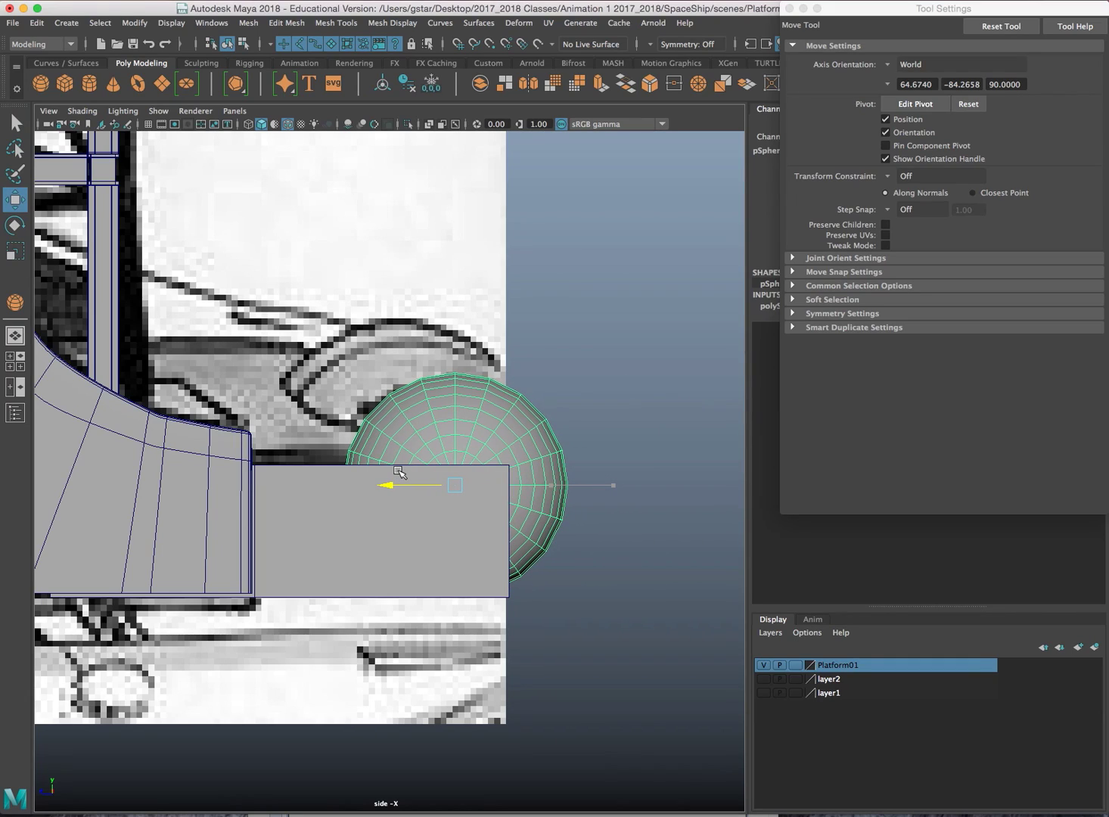
Scale the sphere up slightly and position its centre just above the block's top edge near the outer end
key("r")
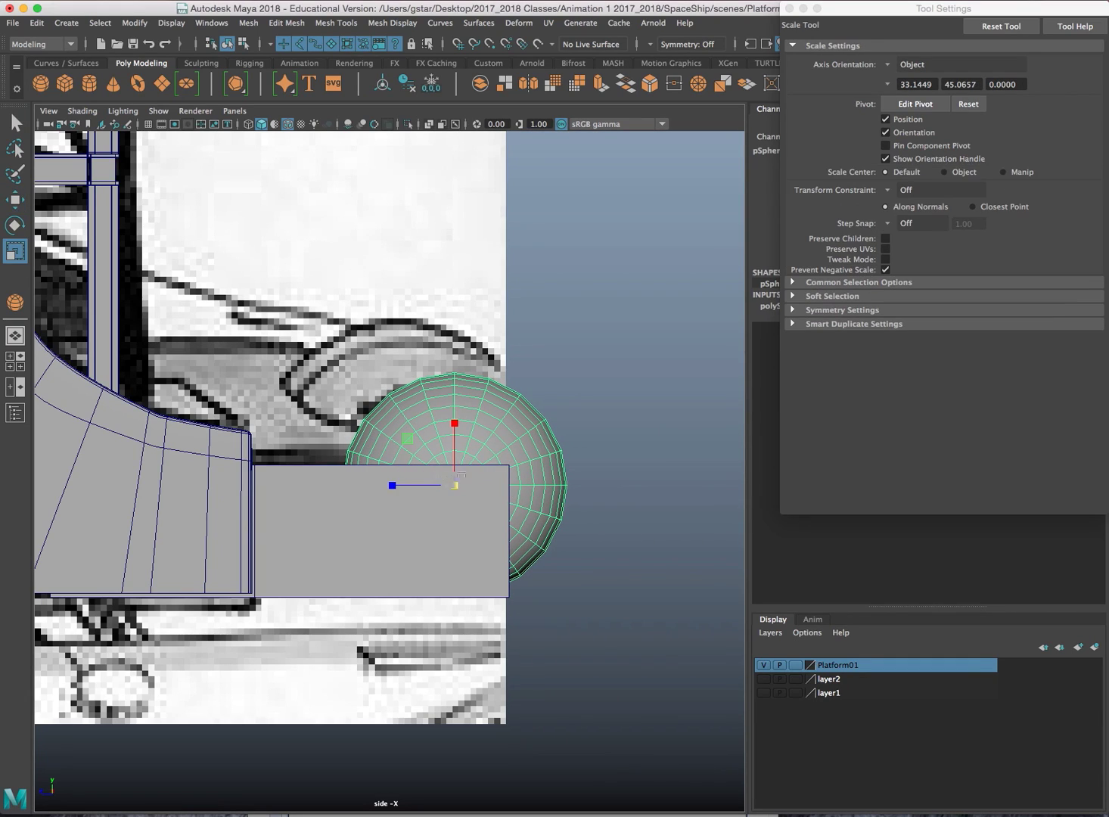
left_click_drag(463, 486, 460, 485)
key("w")
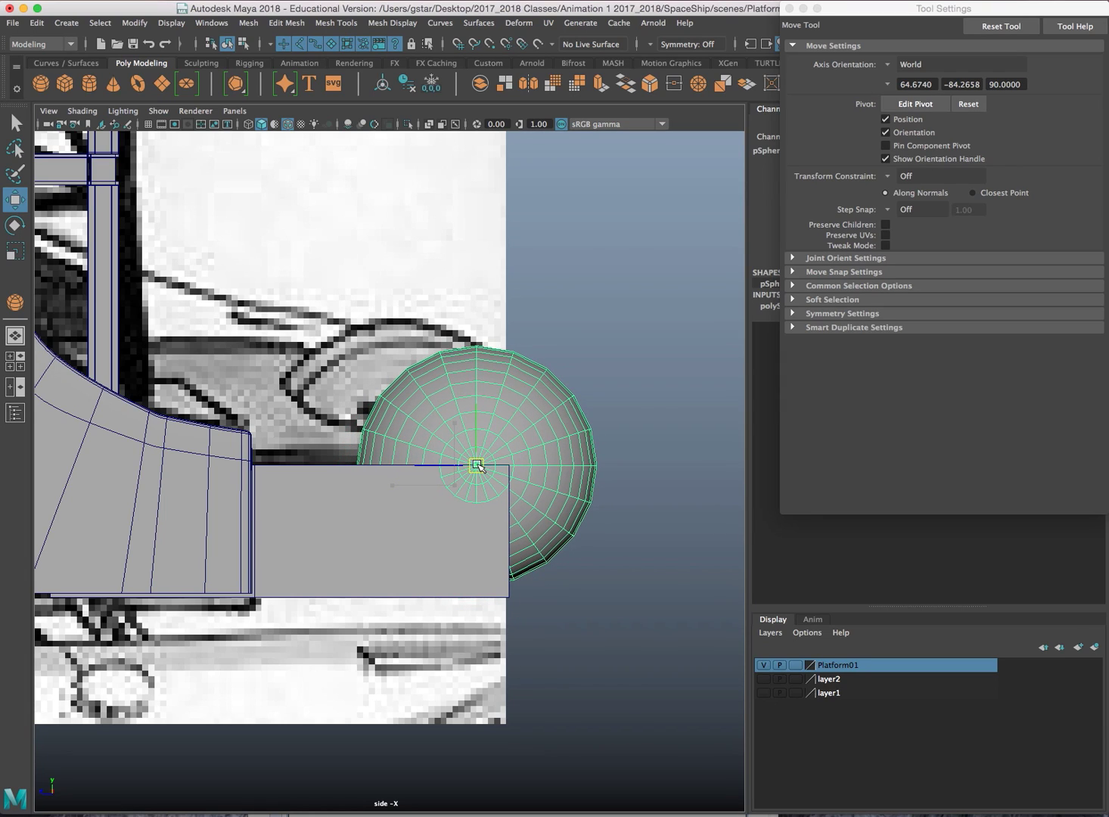
scroll(478, 467, "up", 5)
scroll(400, 452, "up", 3)
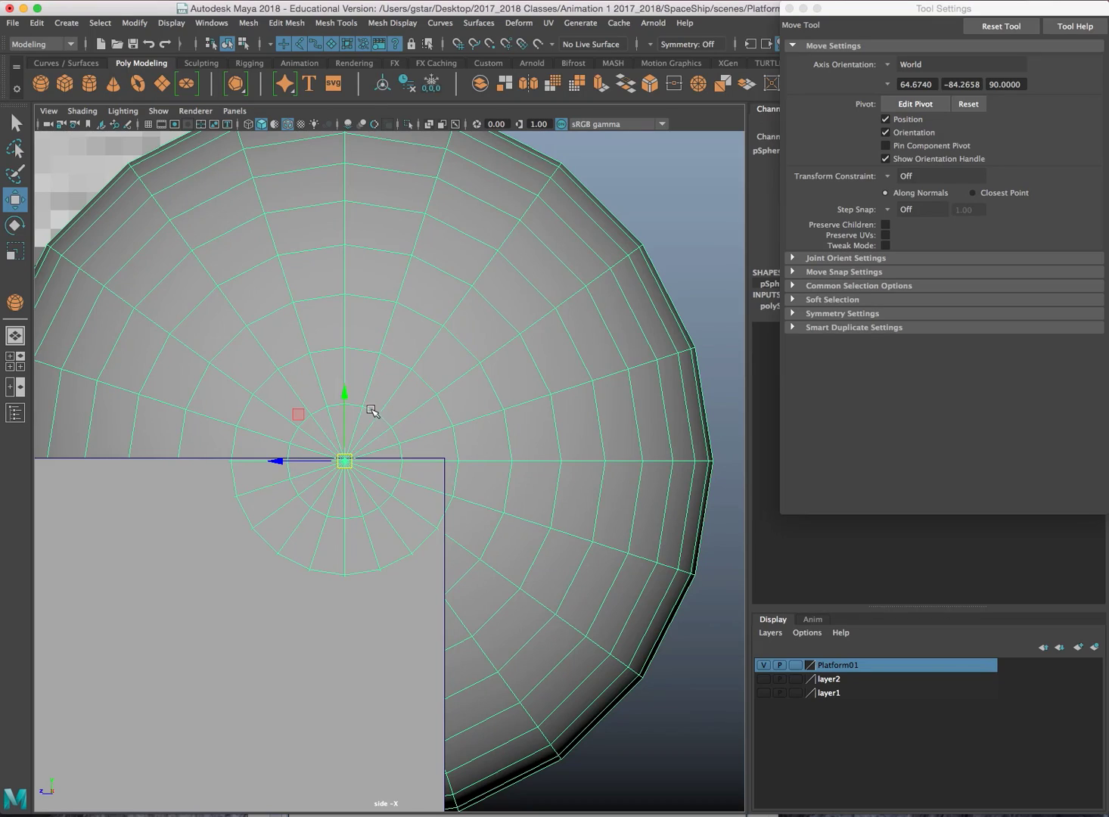
left_click_drag(345, 395, 345, 371)
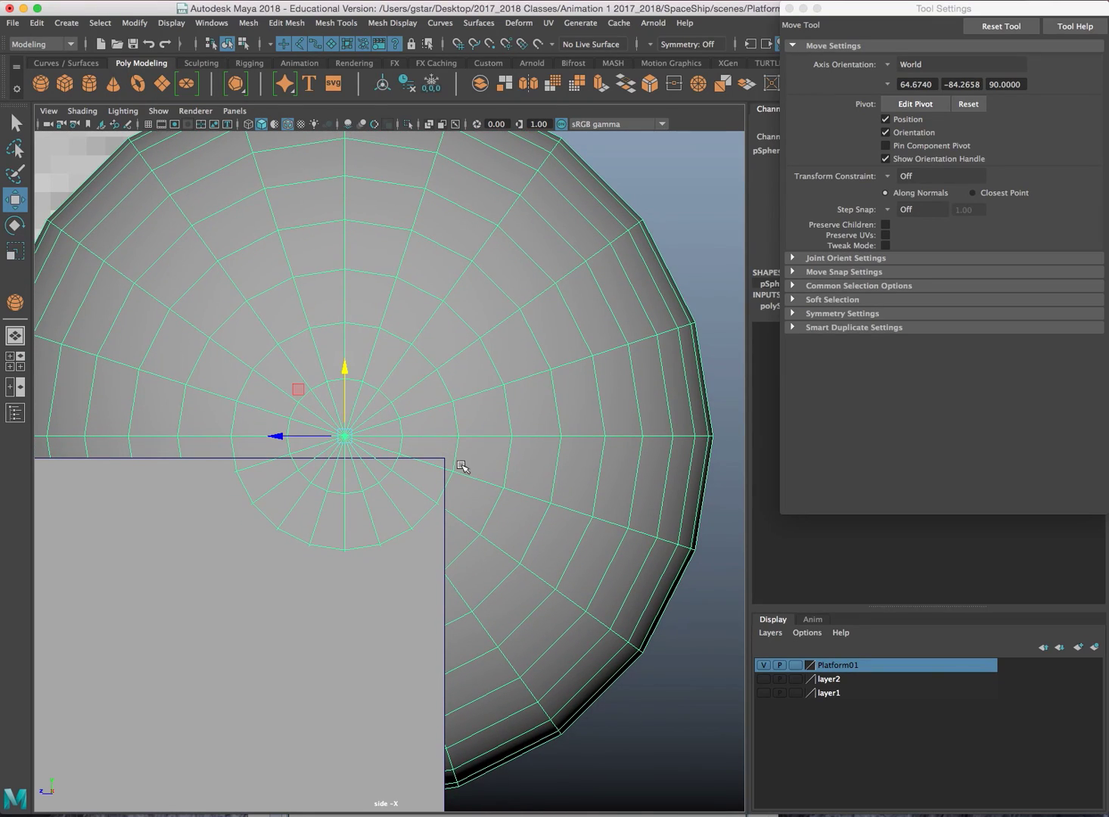
In the side view, lower the sphere slightly so its centre sits nearer the block's top edge
middle_click_drag(373, 457, 428, 459, "alt")
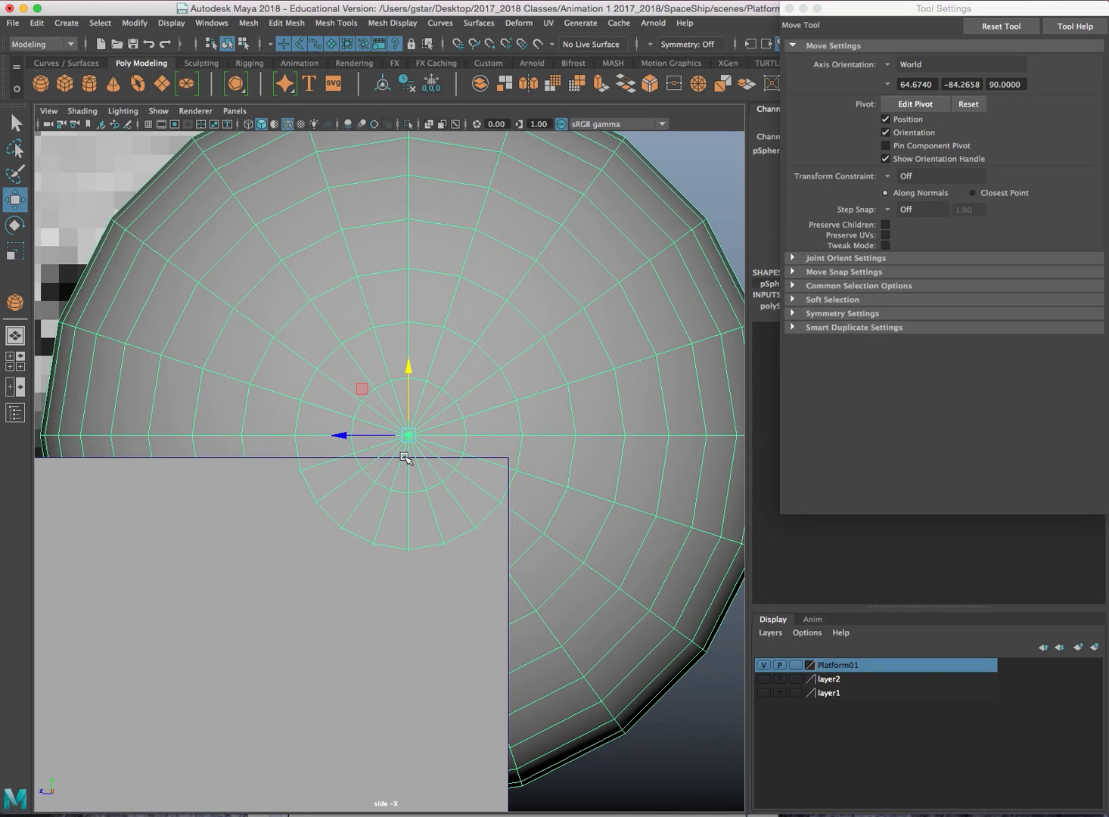
left_click_drag(411, 374, 411, 395)
scroll(496, 459, "down", 5)
key("space")
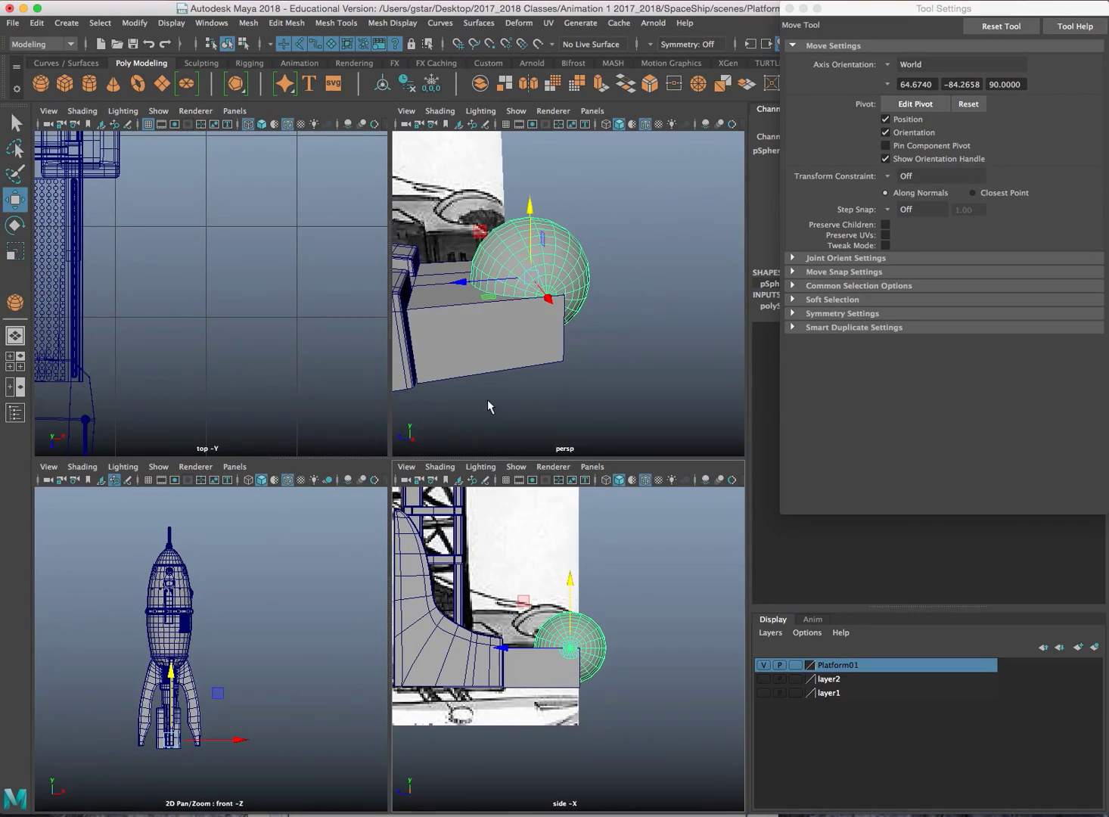
In the perspective view, centre the sphere on the block along X and hide the Tool Settings and Channel Box
key("space")
left_click_drag(487, 400, 427, 545, "alt")
left_click(789, 9)
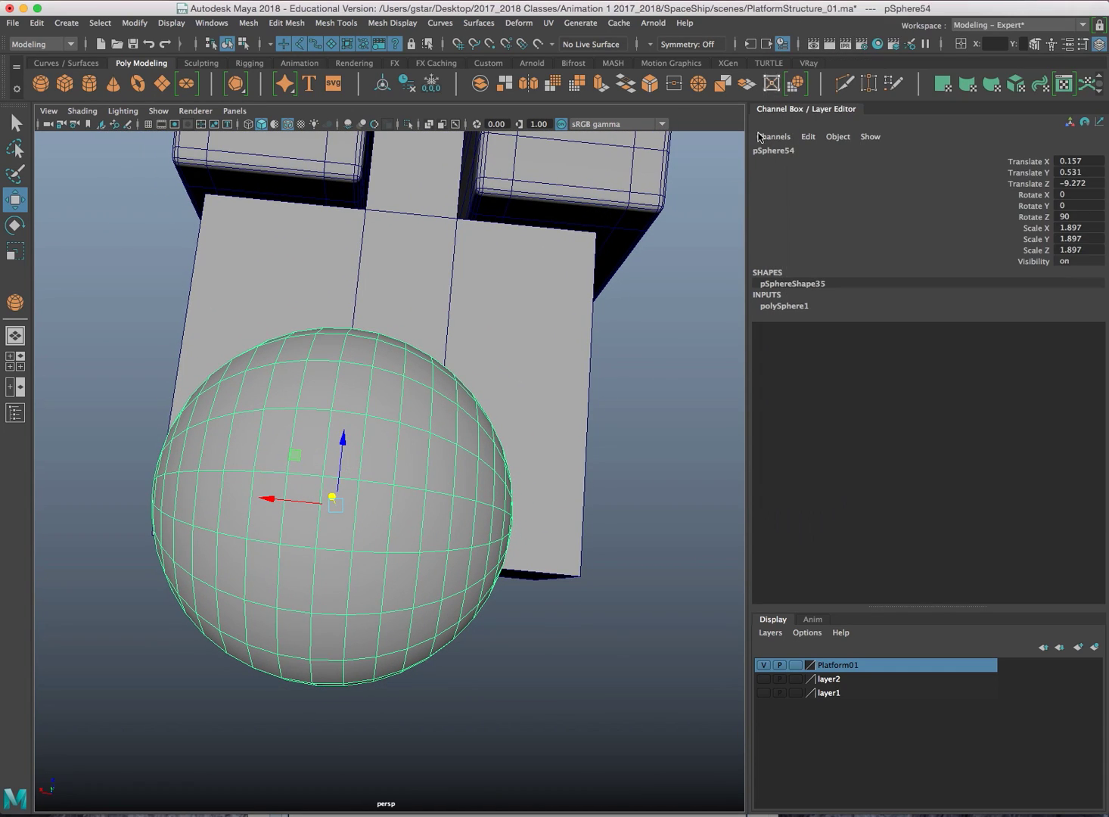
middle_click_drag(510, 370, 532, 374, "alt")
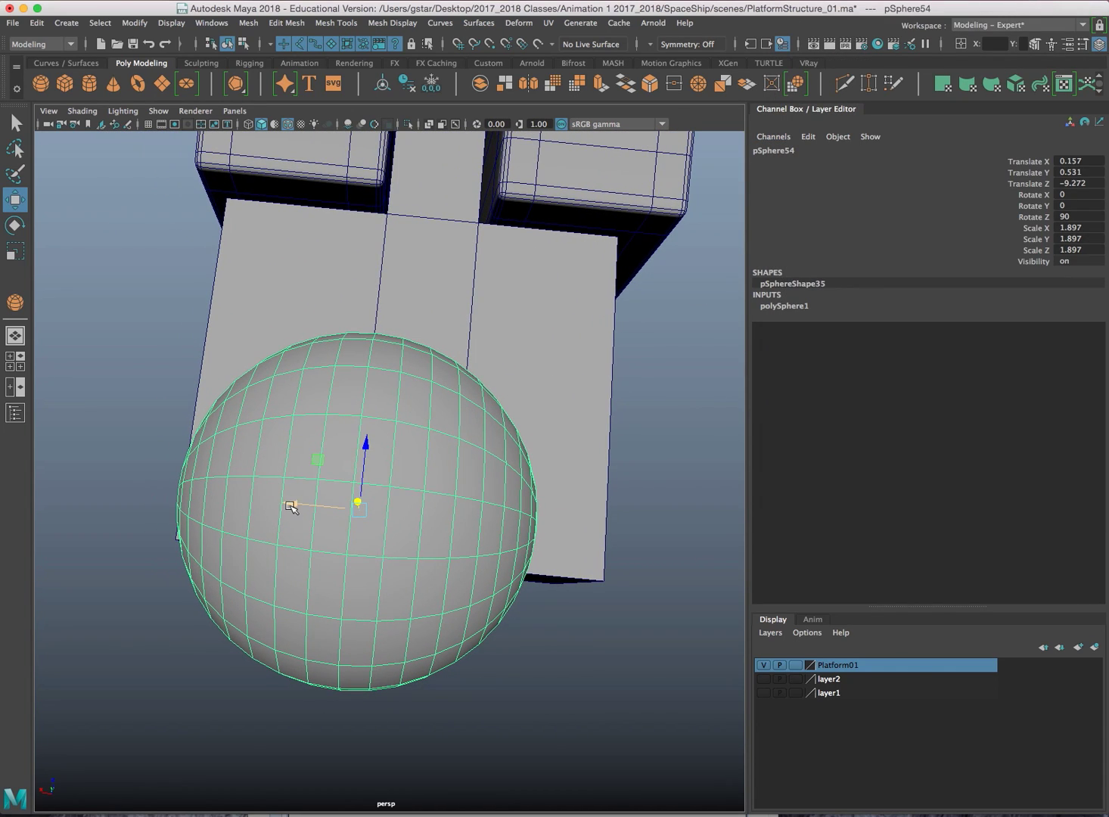
left_click_drag(291, 507, 345, 505)
left_click(1099, 45)
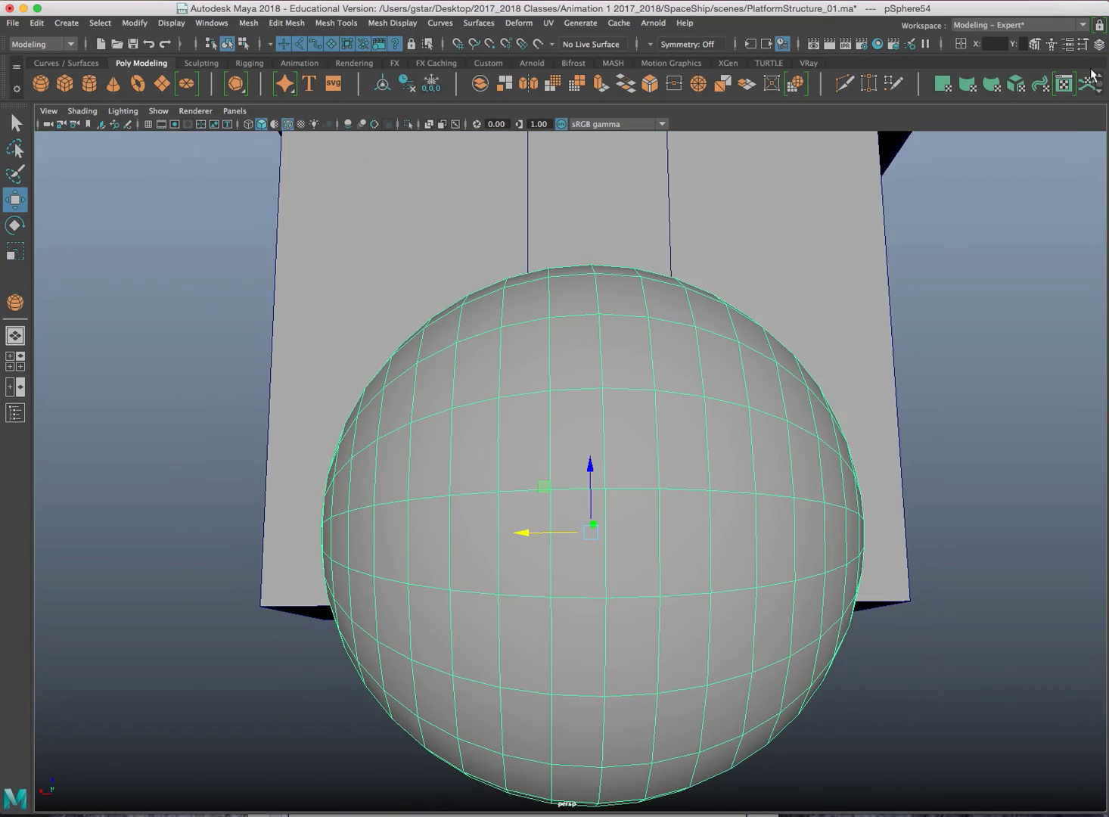
Switch the sphere to vertex mode and select its middle ring of vertices
right_click_drag(651, 295, 637, 337, "alt")
left_click_drag(637, 337, 603, 272, "alt")
right_click_drag(583, 217, 526, 266)
left_click_drag(526, 266, 558, 285, "alt")
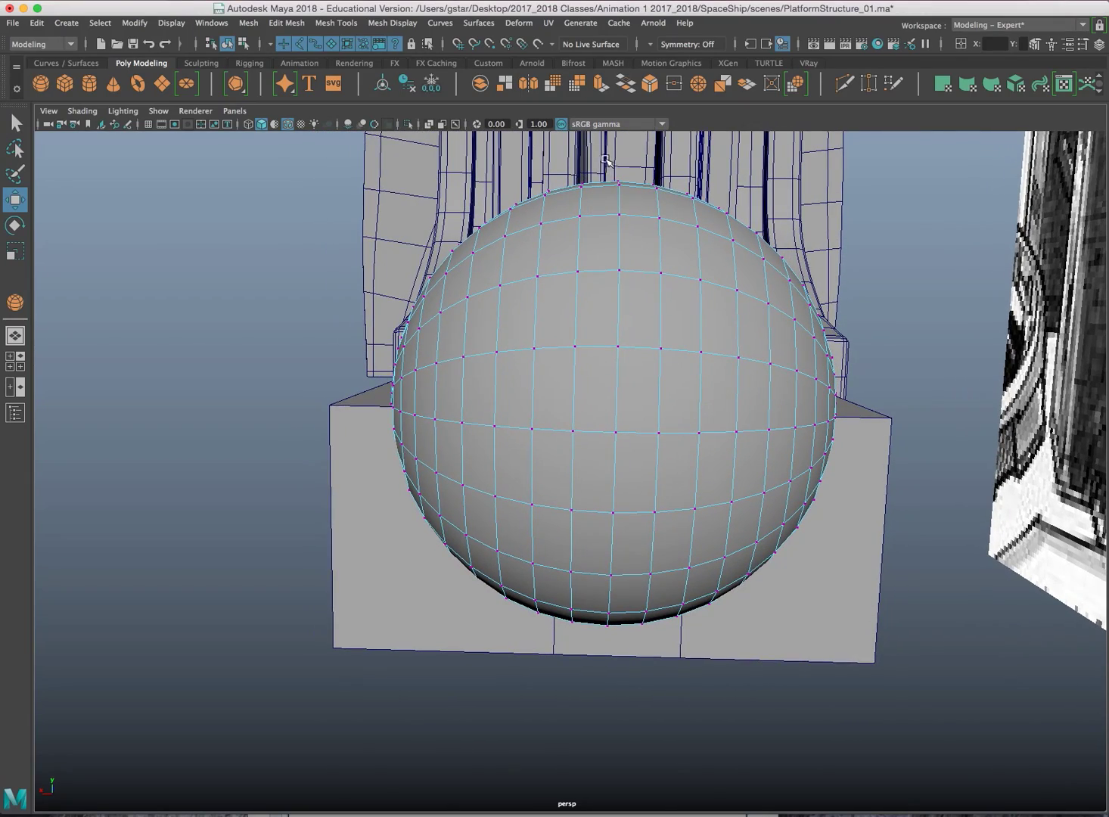
left_click_drag(627, 690, 623, 688)
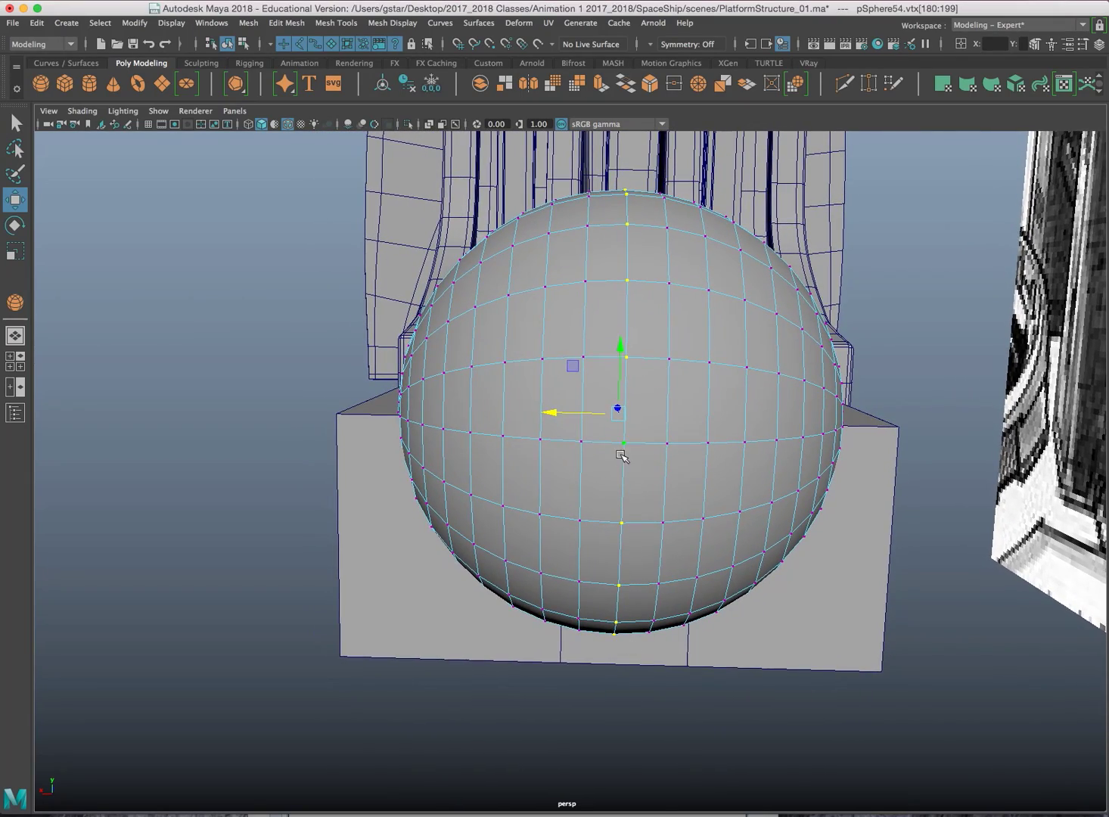
middle_click_drag(624, 458, 646, 448, "alt")
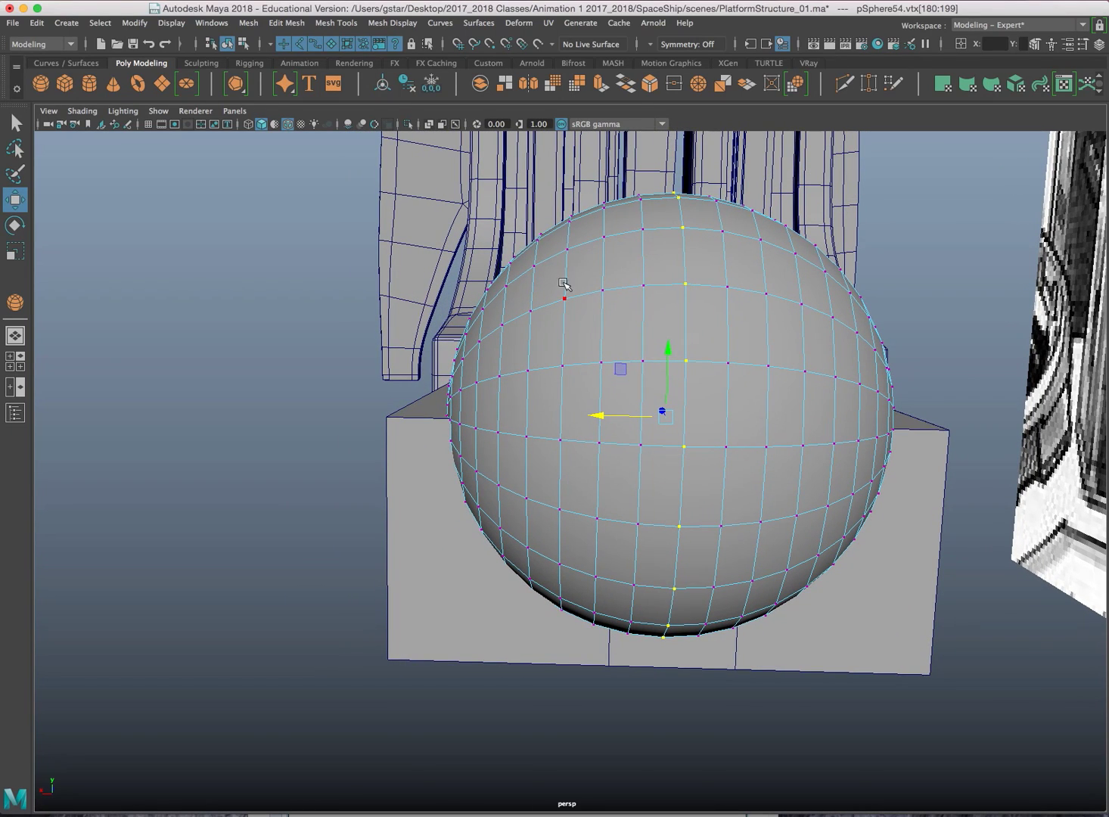
Select all vertices of the sphere's cap on one side, using wireframe display to include the hidden ones
middle_click_drag(531, 268, 554, 267, "alt")
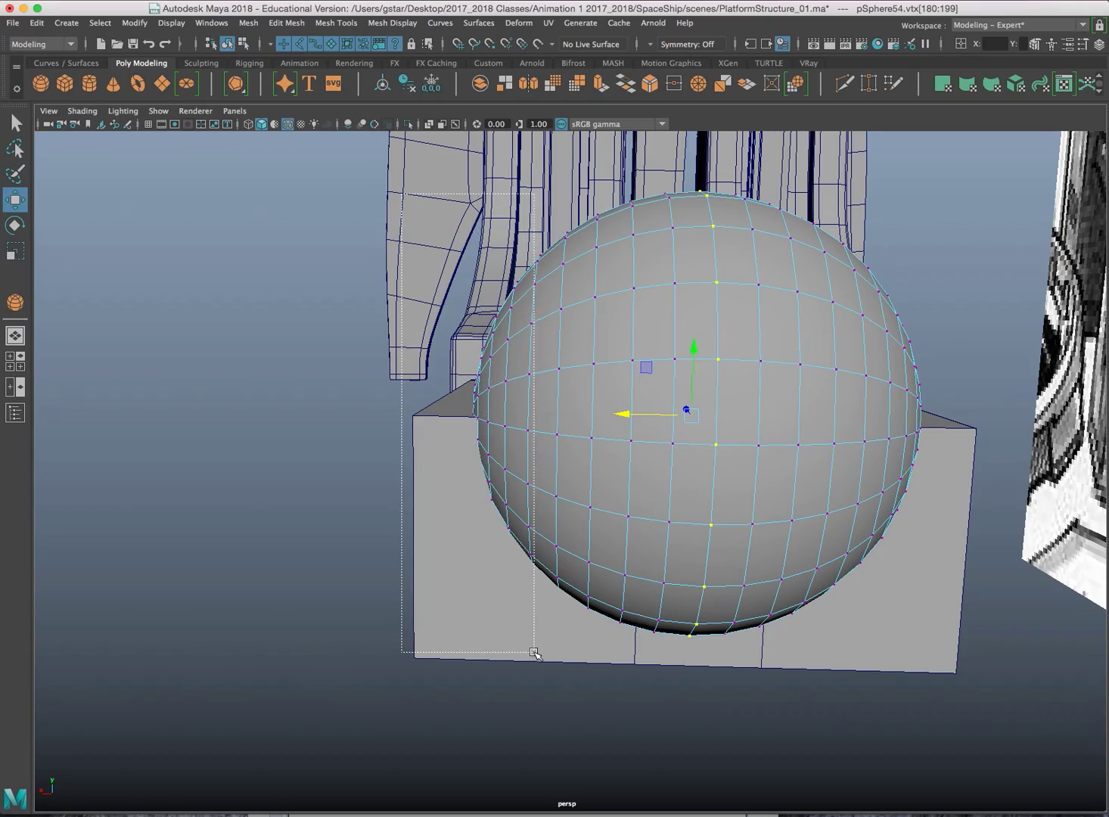
left_click_drag(545, 663, 545, 663)
mouse_move(545, 663)
left_mouse_down("alt")
mouse_move(641, 691)
mouse_move(731, 697)
mouse_move(550, 655)
left_mouse_up("alt")
key("4")
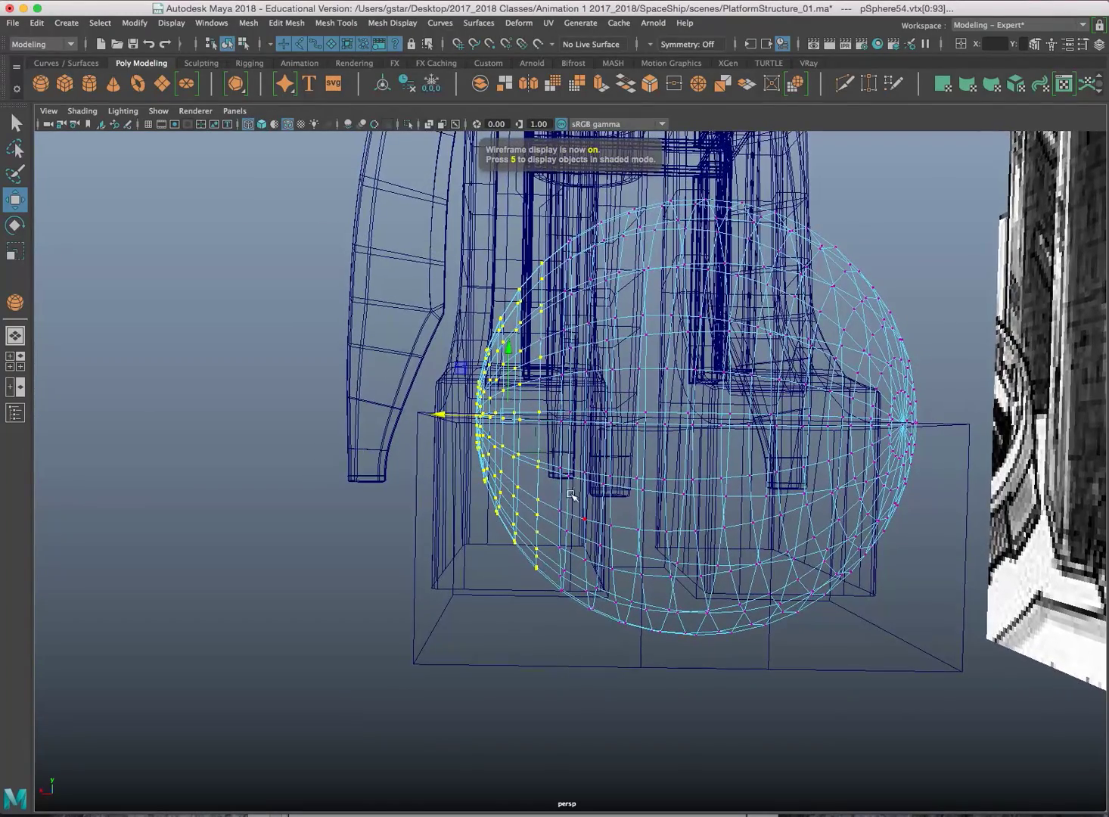
left_click_drag(442, 210, 551, 738)
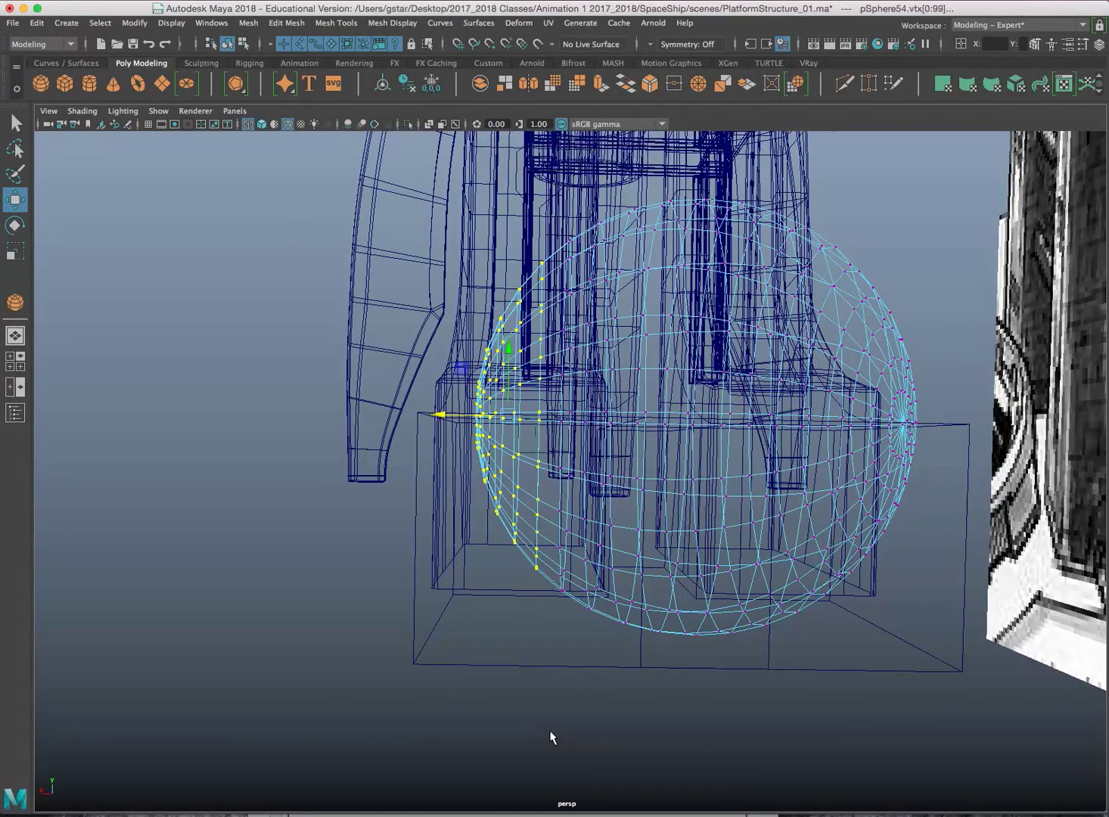
Return to shaded display and scale the selected cap vertices flat along X
key("5")
left_click_drag(565, 609, 634, 681, "alt")
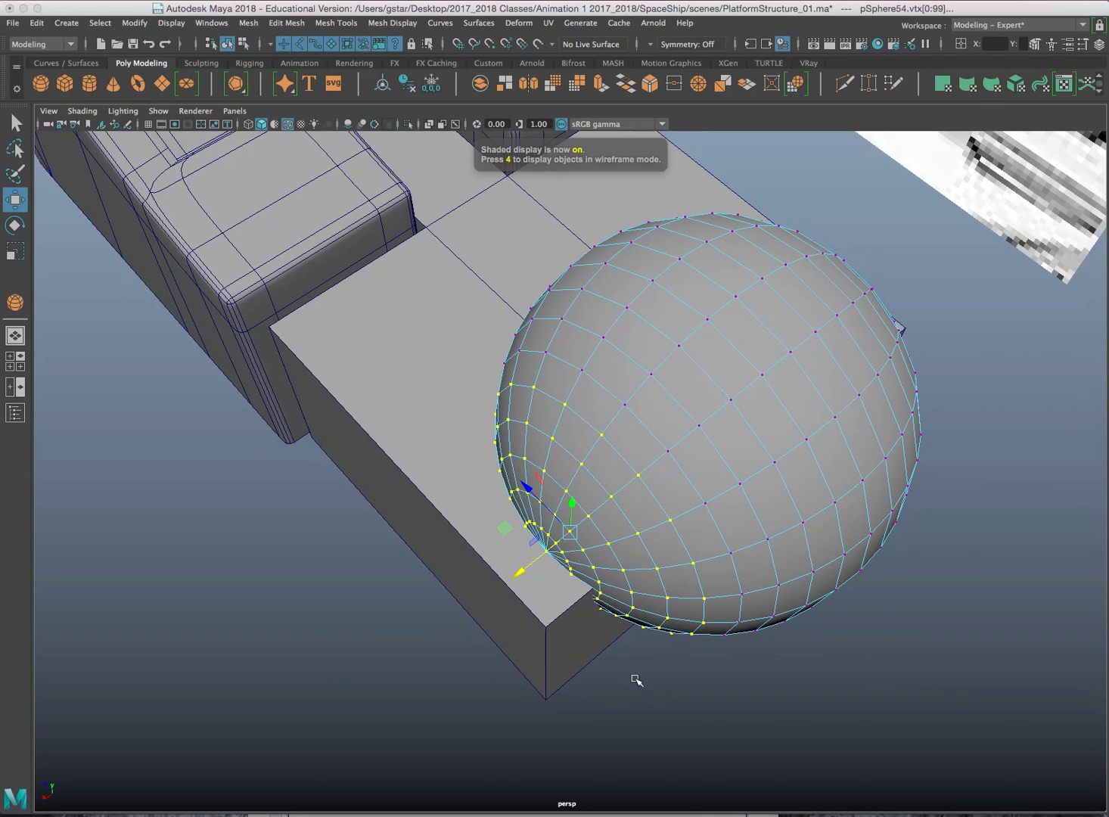
key("r")
left_click_drag(615, 592, 585, 591, "alt")
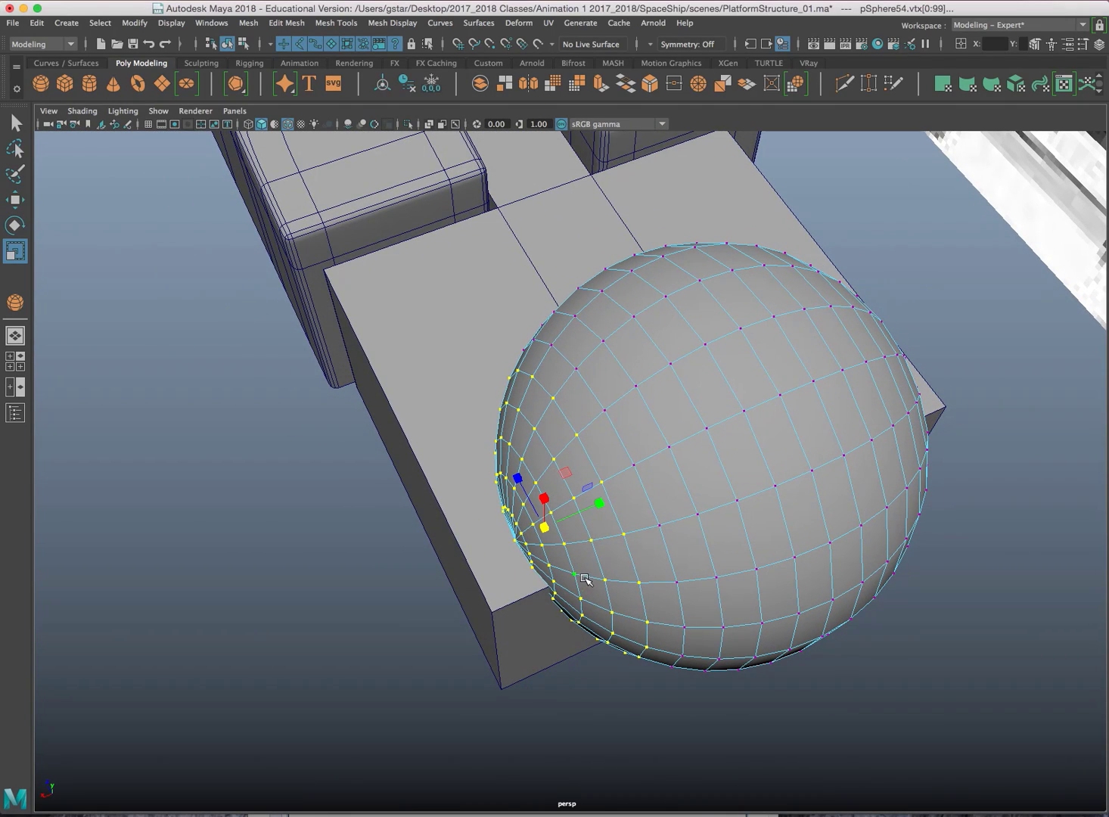
left_click_drag(602, 508, 568, 513)
key("w")
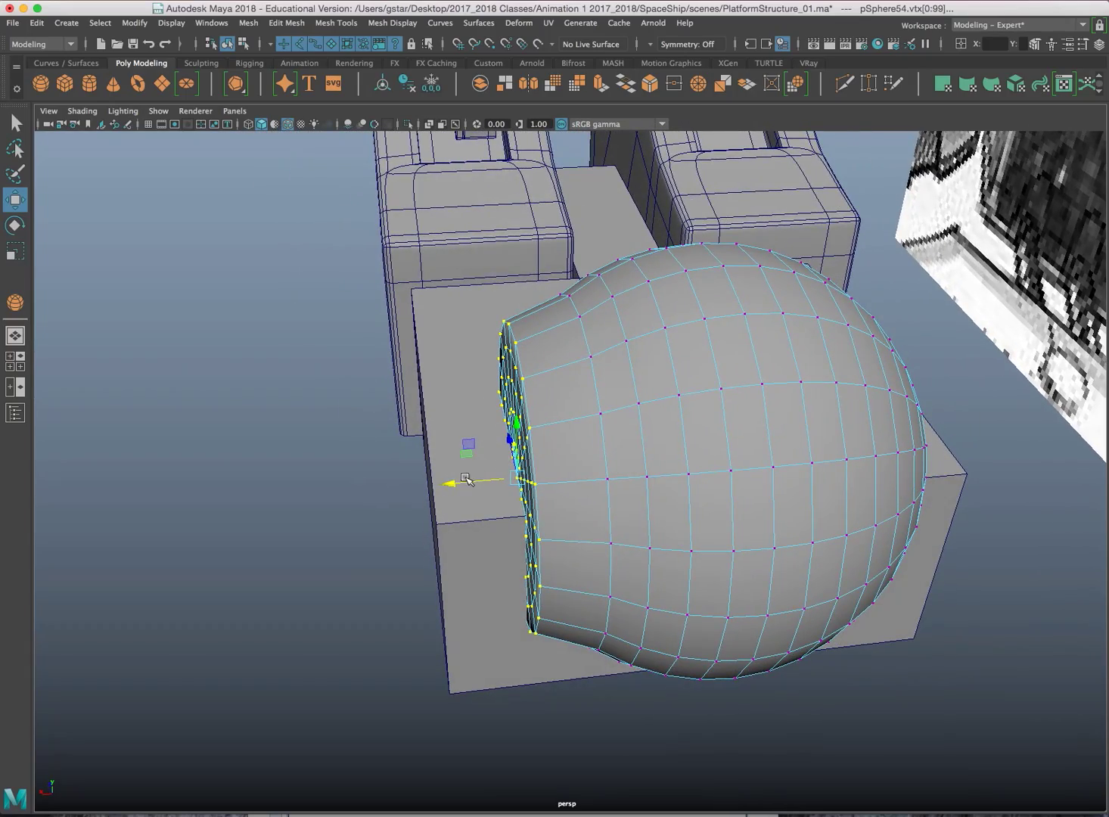
Move the flattened cap vertices inward along X until they are nearly flush with the adjacent vertex ring
left_click_drag(466, 480, 678, 452)
left_click_drag(446, 301, 284, 318, "alt")
scroll(488, 401, "up", 4)
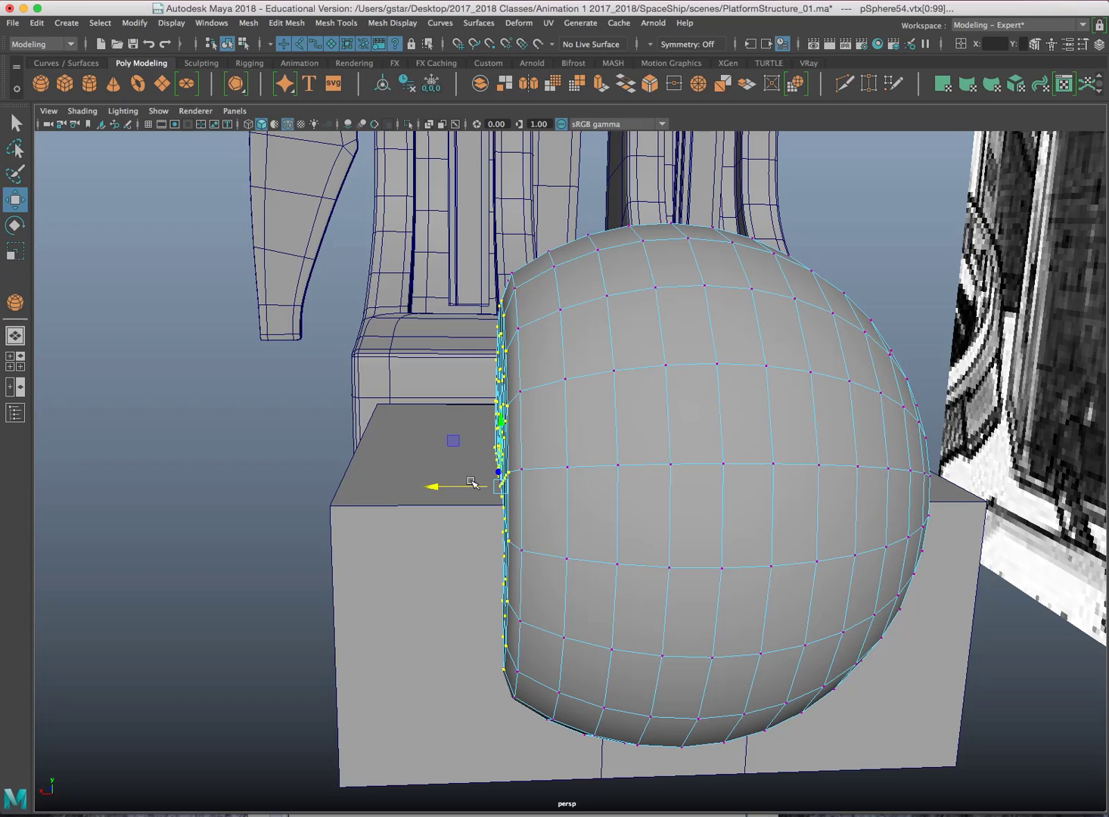
left_click_drag(472, 487, 480, 488)
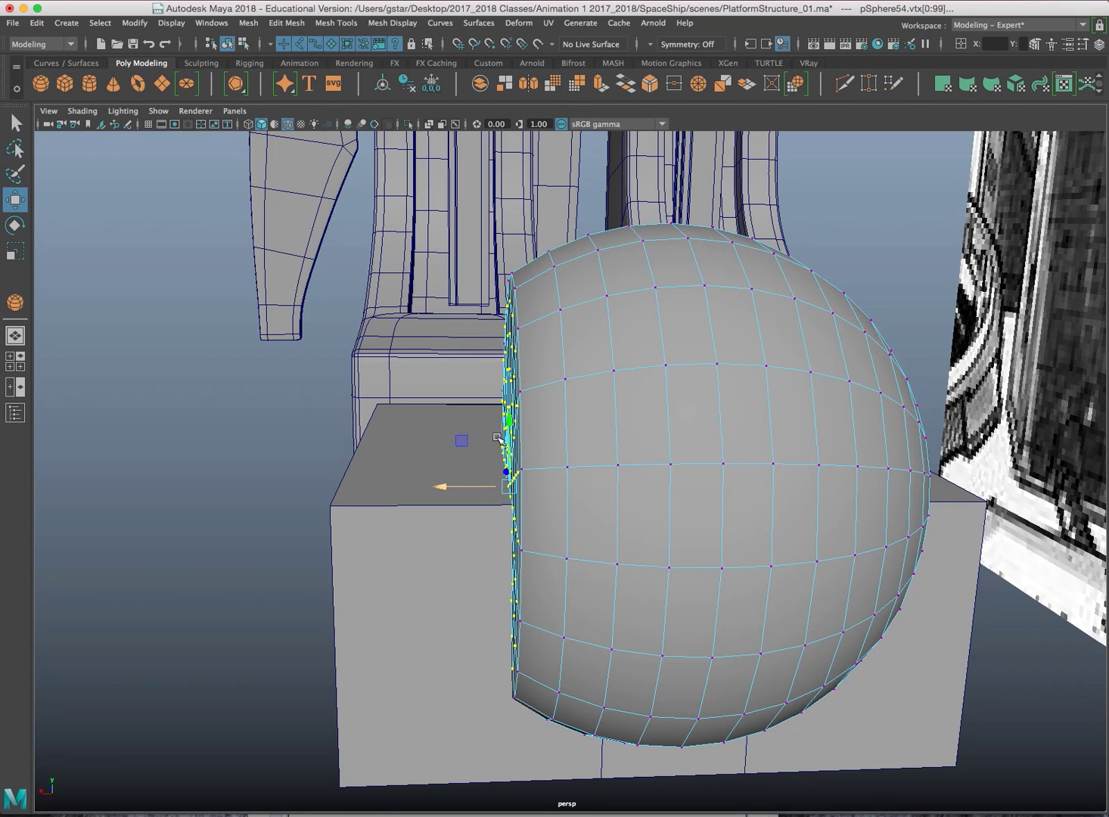
left_click_drag(497, 438, 492, 432, "alt")
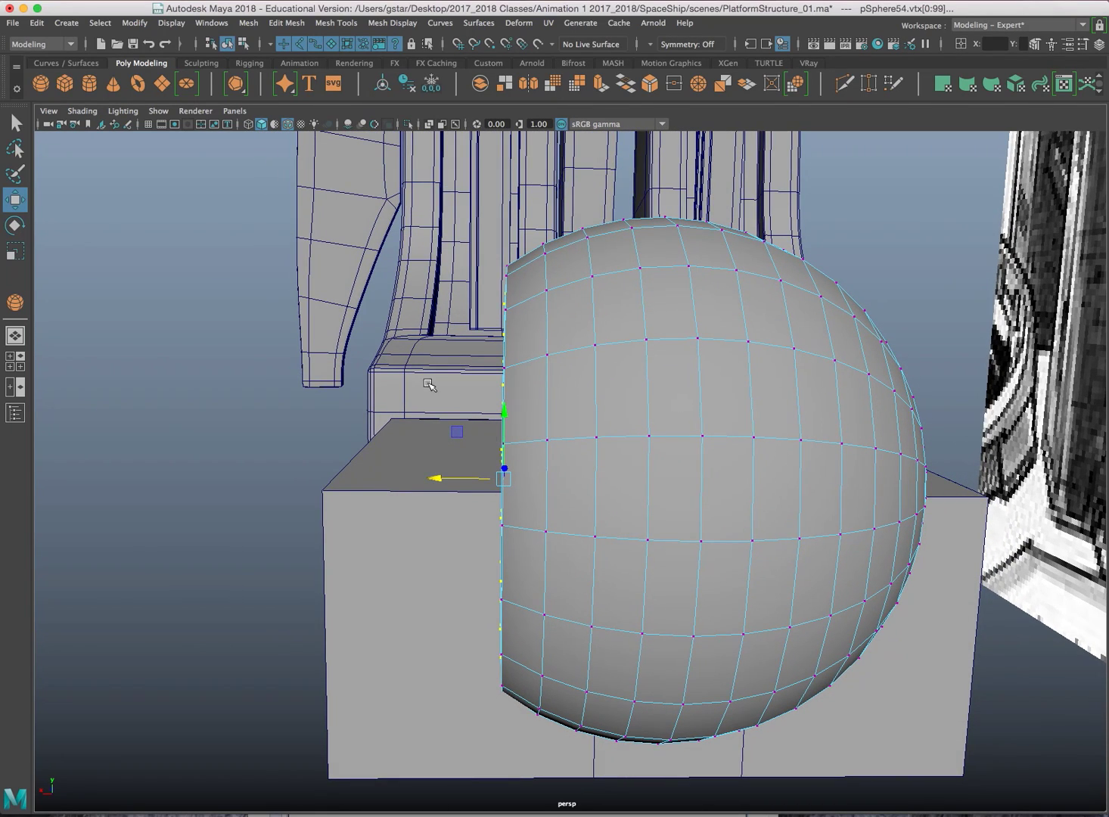
In the top view, snap the flattened cap vertices along X onto the plane of the adjacent vertex ring
key("space")
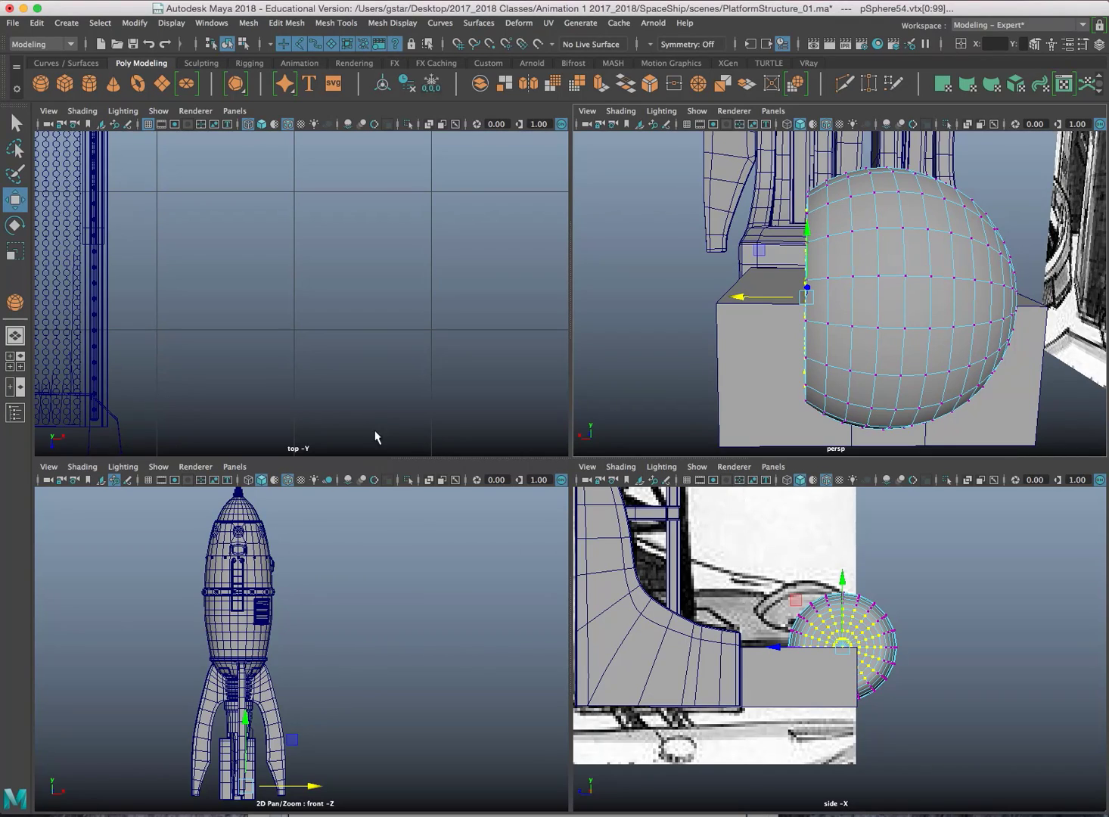
key("space")
key("f")
middle_click_drag(539, 426, 505, 530, "alt")
left_click_drag(591, 581, 556, 578)
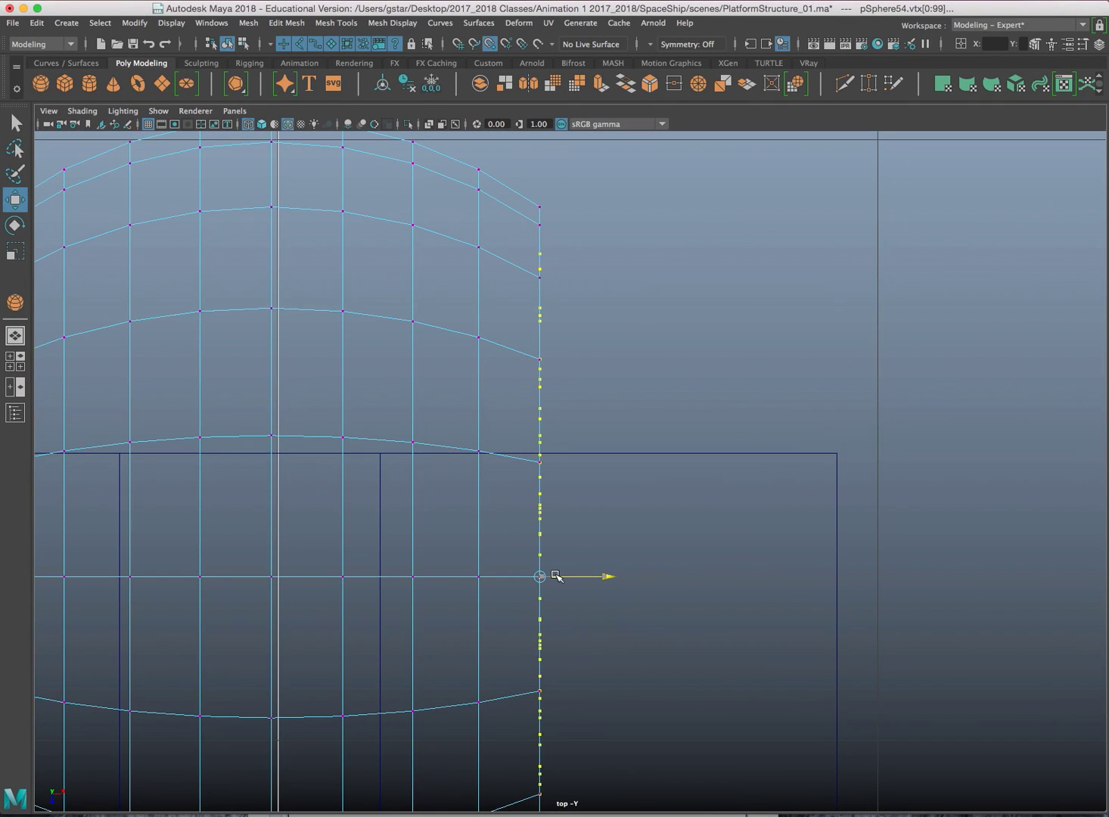
Compare the vertex rings on both sides of the centre and select the matching cap vertices on the opposite side
scroll(554, 577, "down", 10)
scroll(550, 564, "up", 8)
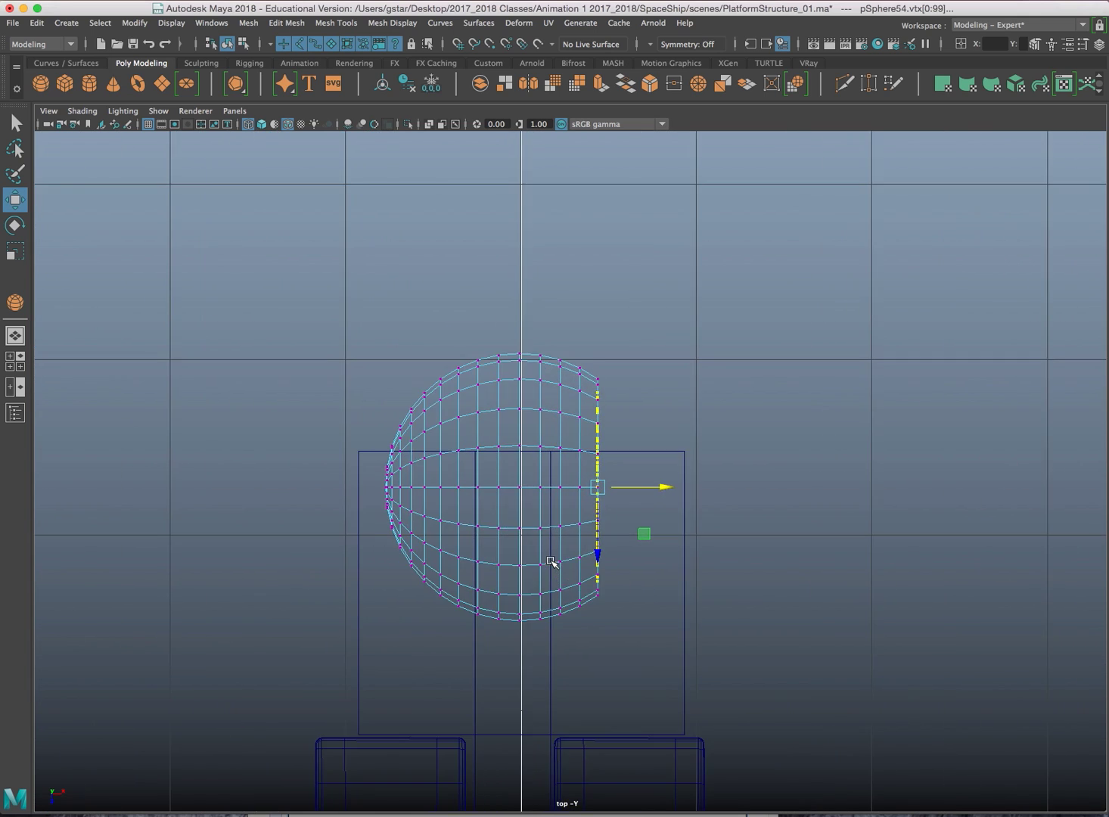
middle_click_drag(562, 500, 595, 479, "alt")
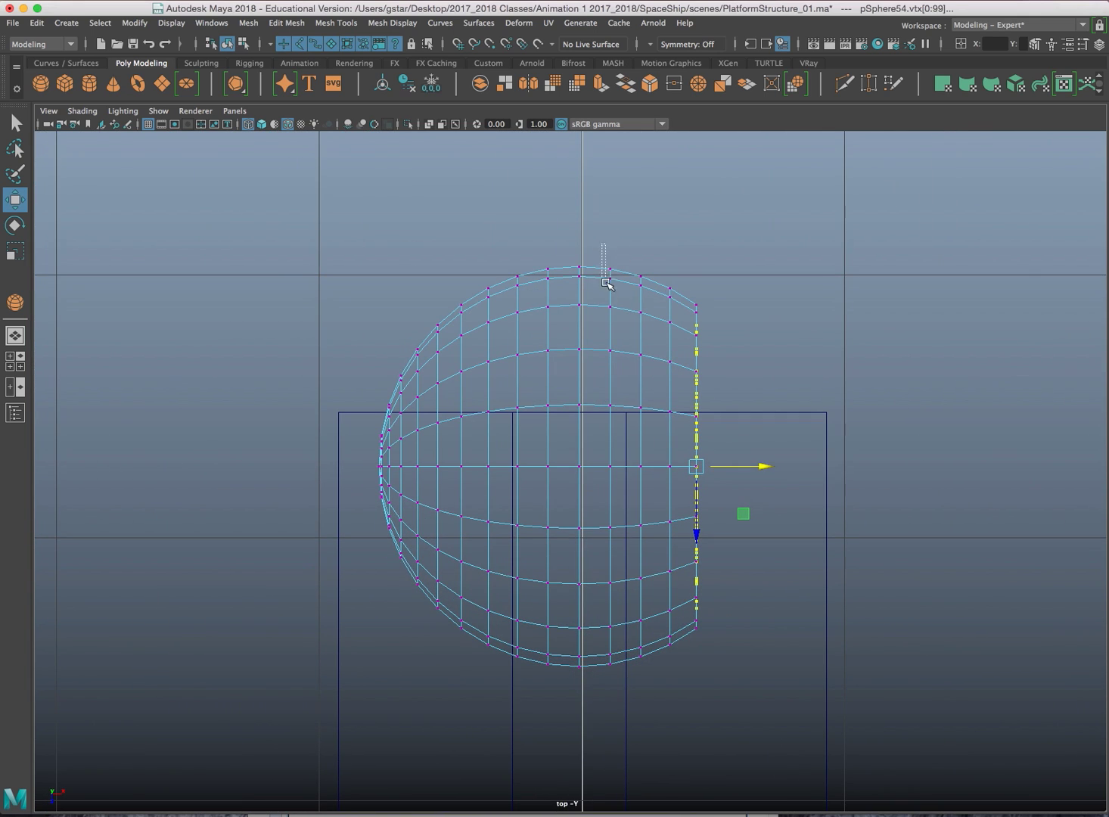
left_click_drag(605, 280, 607, 281)
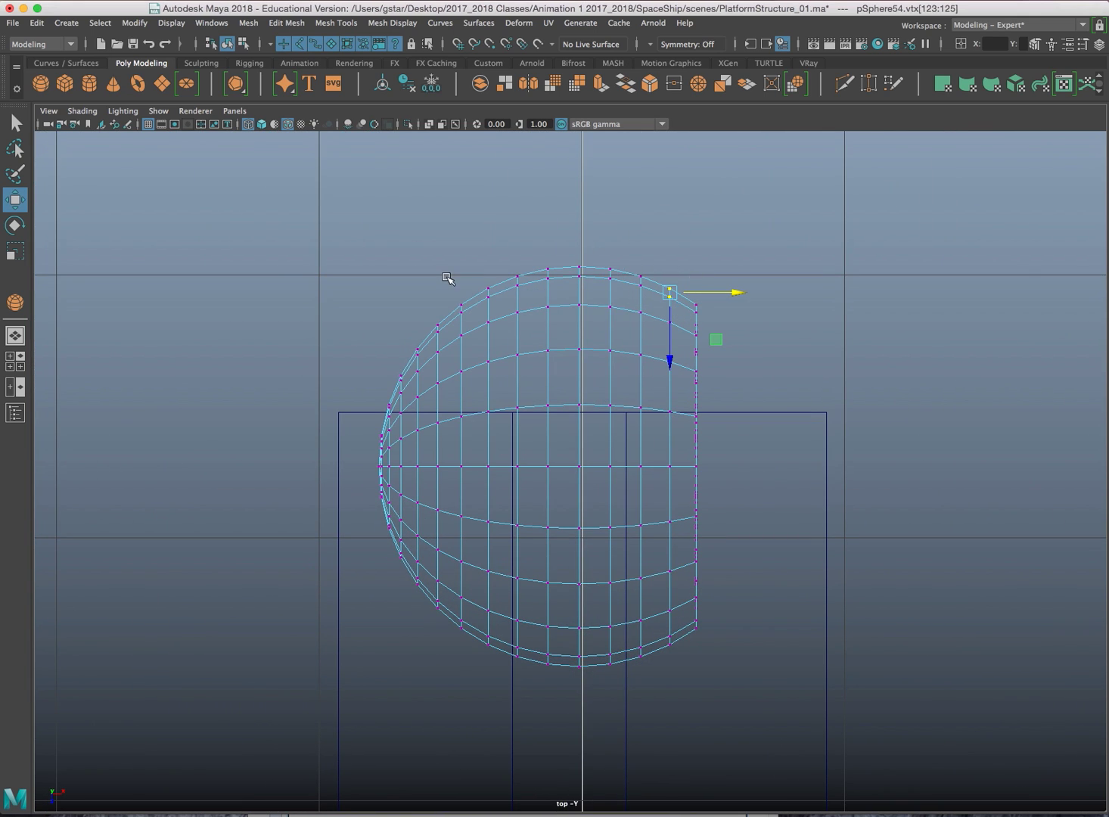
left_click(521, 284)
left_click_drag(521, 306, 520, 306)
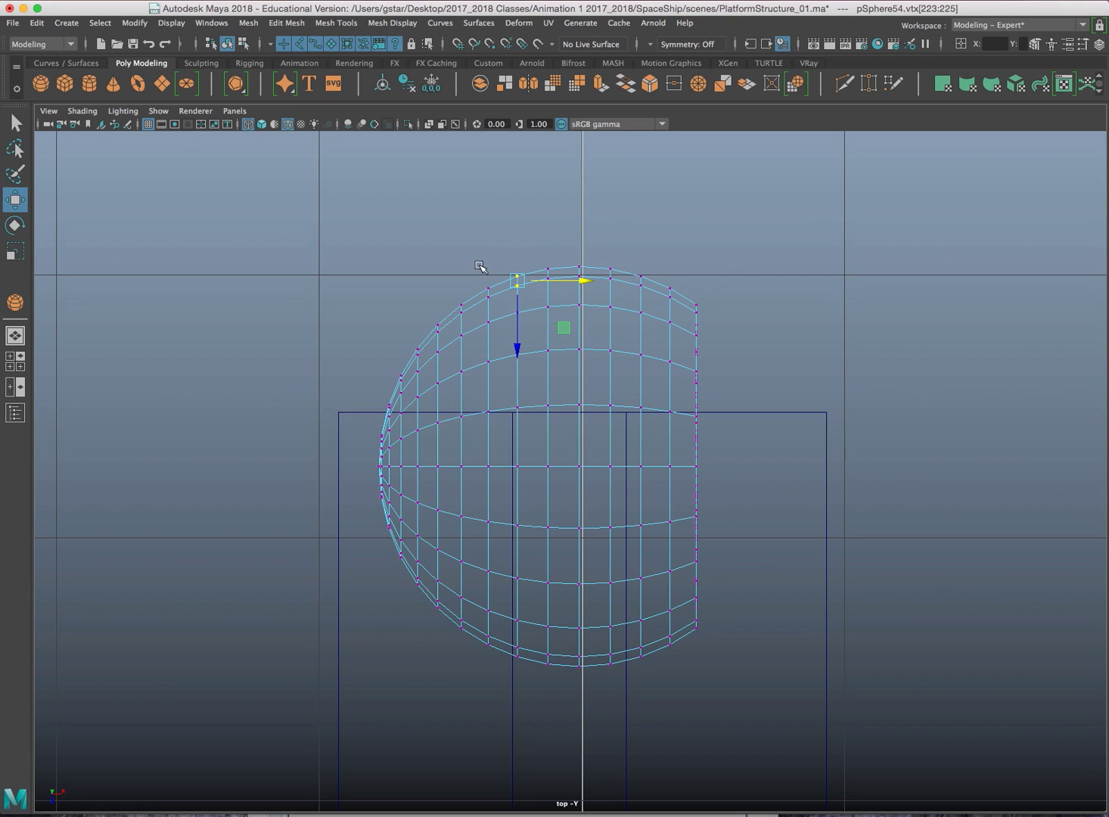
left_click_drag(352, 537, 446, 664)
scroll(439, 608, "up", 1)
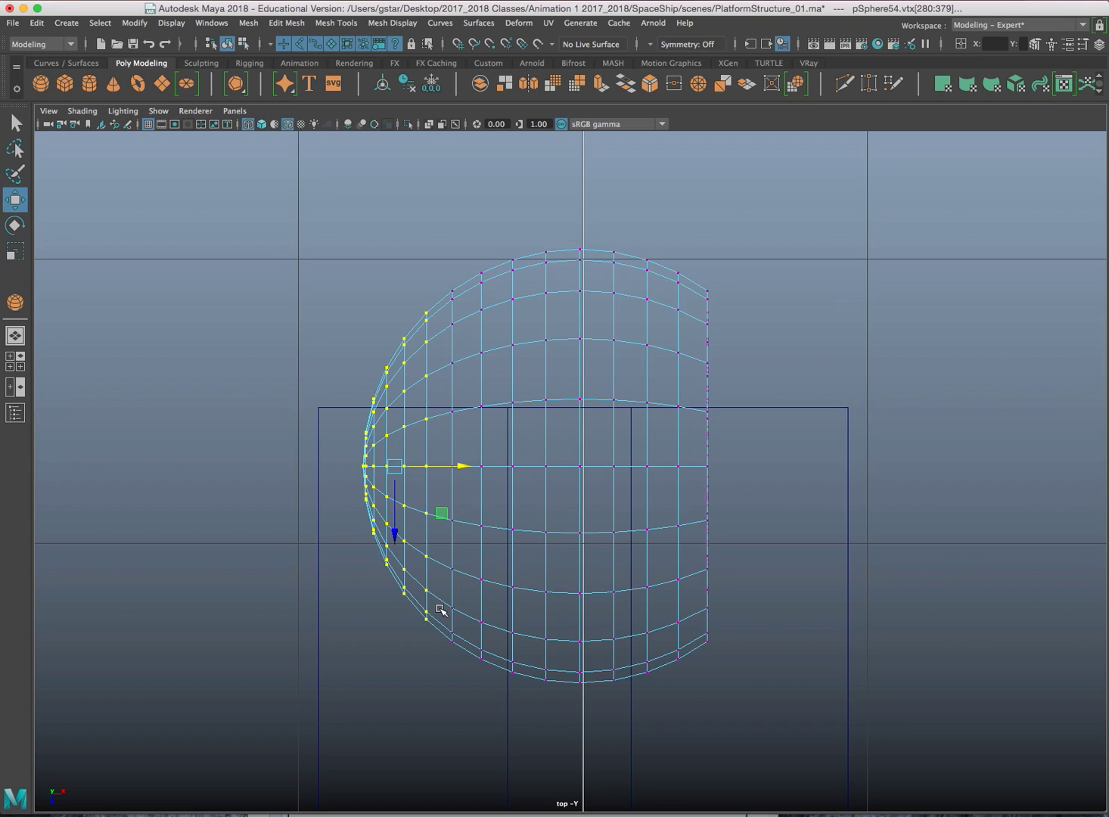
Scale the opposite cap's vertices flat along X and move them inward to the adjacent vertex ring
key("r")
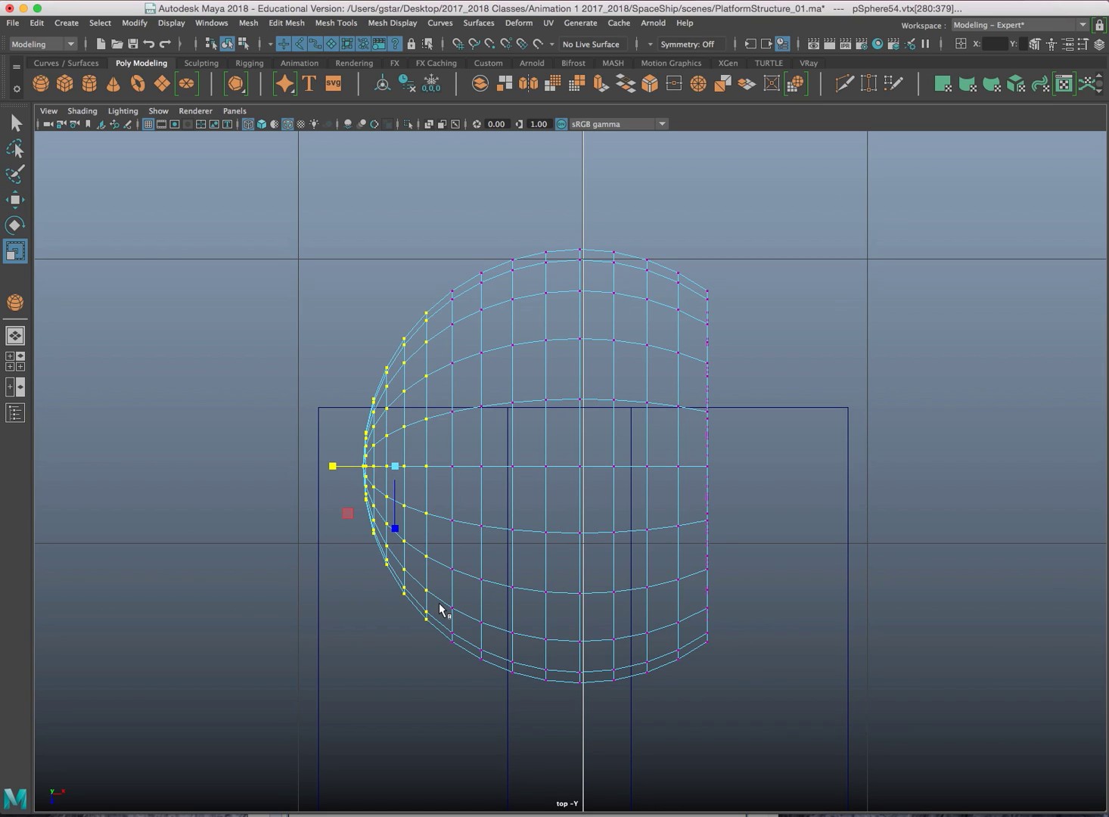
left_click_drag(342, 466, 389, 467)
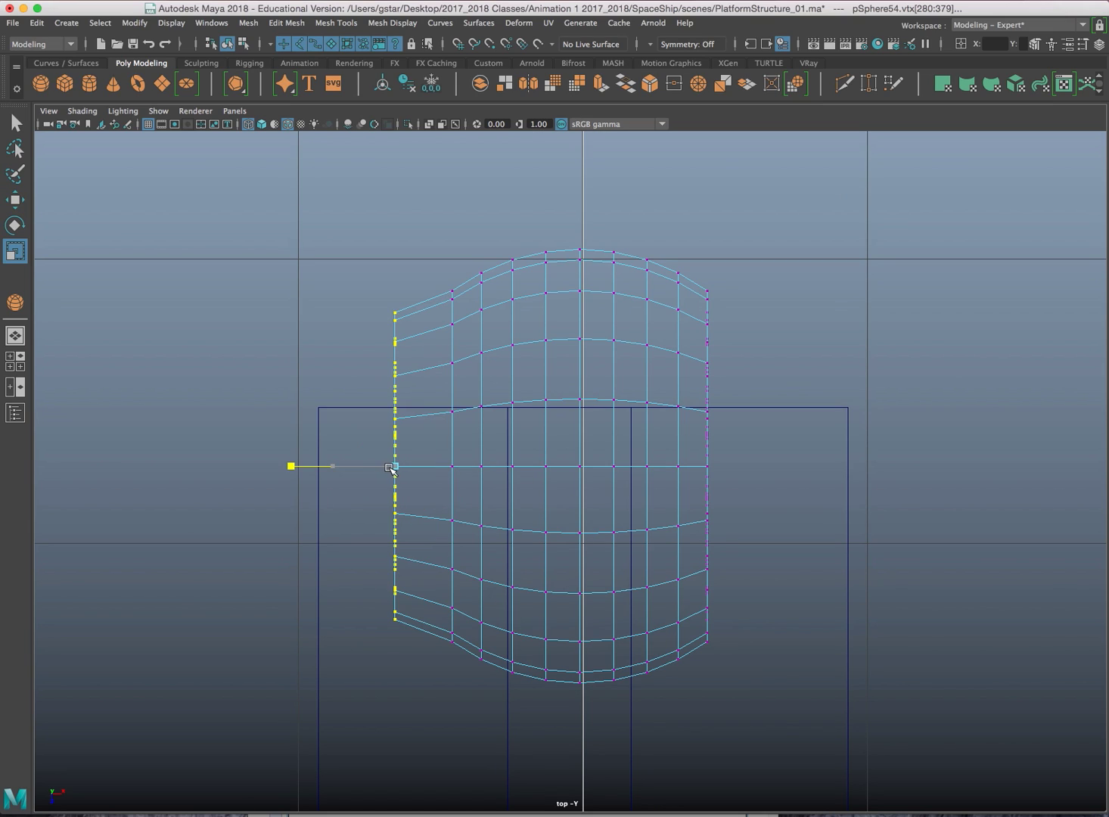
key("w")
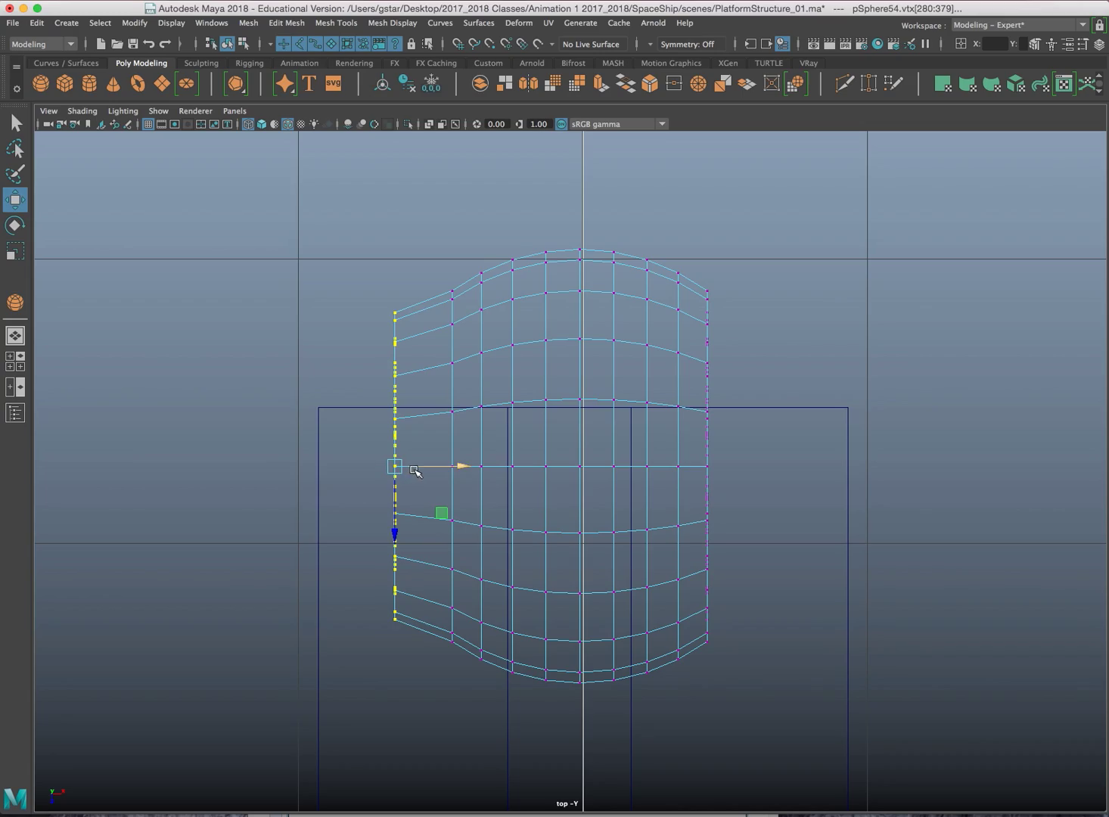
left_click_drag(419, 468, 430, 460)
key("space")
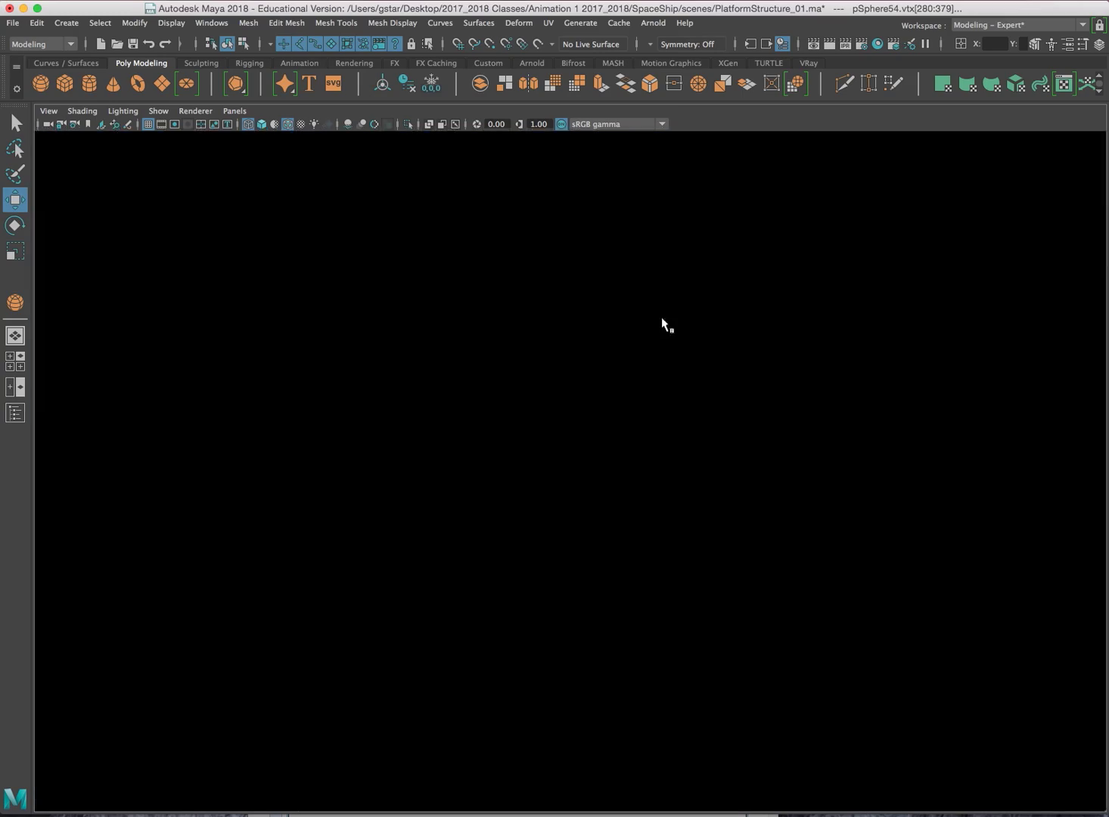
Return to the perspective view, leave vertex mode and switch the flattened sphere to face mode
key("space")
mouse_move(777, 352)
left_mouse_down("alt")
mouse_move(808, 353)
mouse_move(797, 355)
left_mouse_up("alt")
right_click_drag(754, 306, 817, 280)
left_click_drag(817, 280, 748, 461, "alt")
left_click_drag(490, 384, 421, 473)
right_click_drag(424, 421, 422, 461)
Select the row of faces running across the sphere's underside, just outside the block's outer end
left_click_drag(455, 527, 364, 597, "alt")
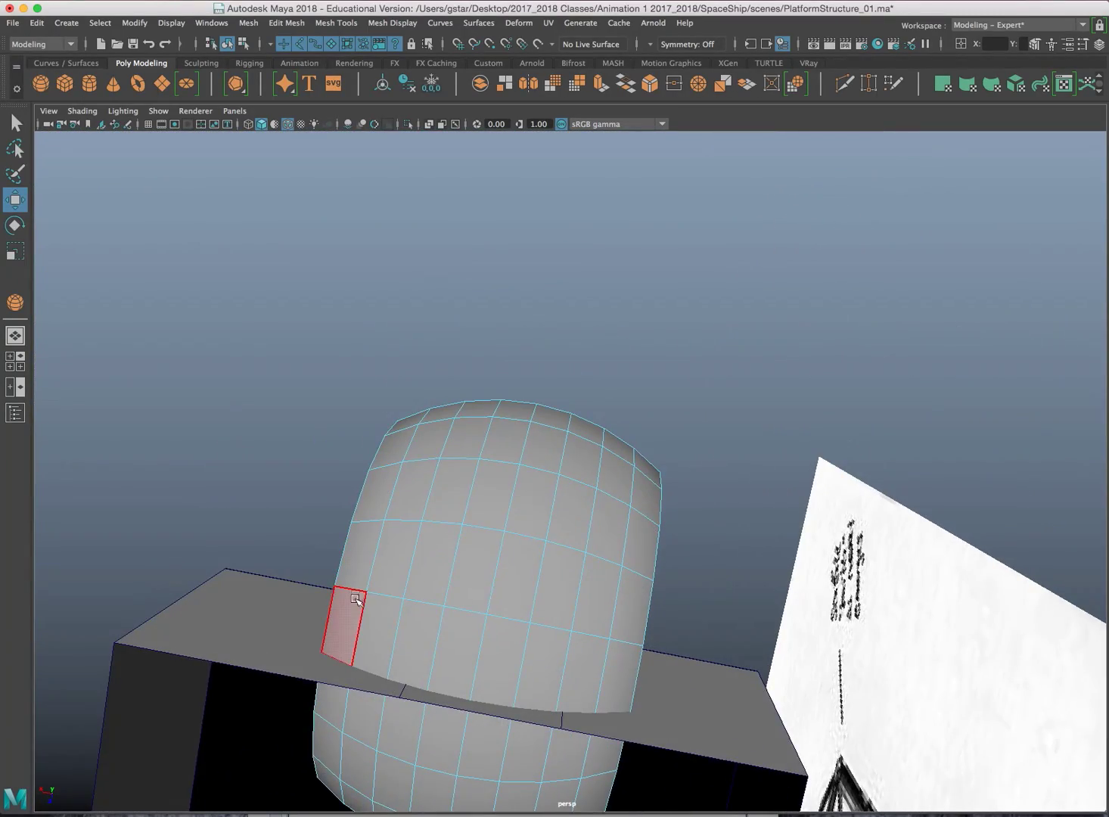
left_click(350, 619)
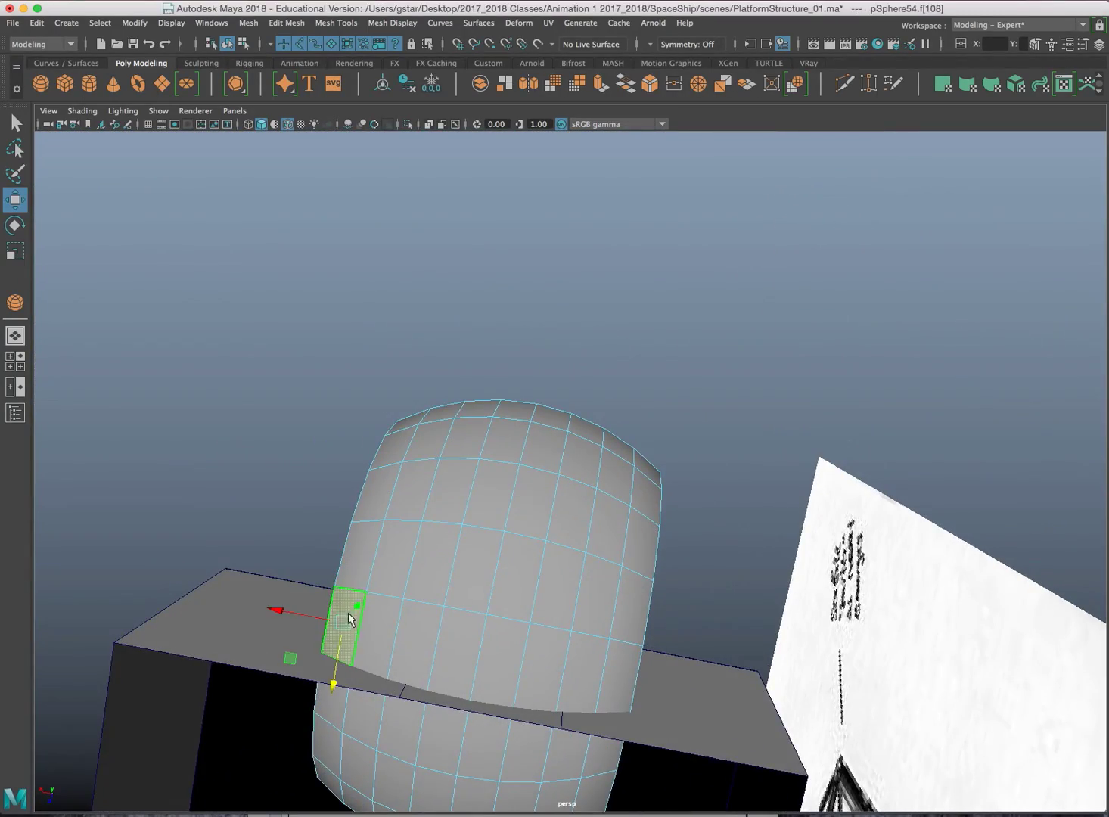
double_click(619, 675, "shift")
Add the neighbouring row of lower faces across the sphere to the selection and activate the Scale tool
left_click_drag(618, 676, 607, 721, "alt")
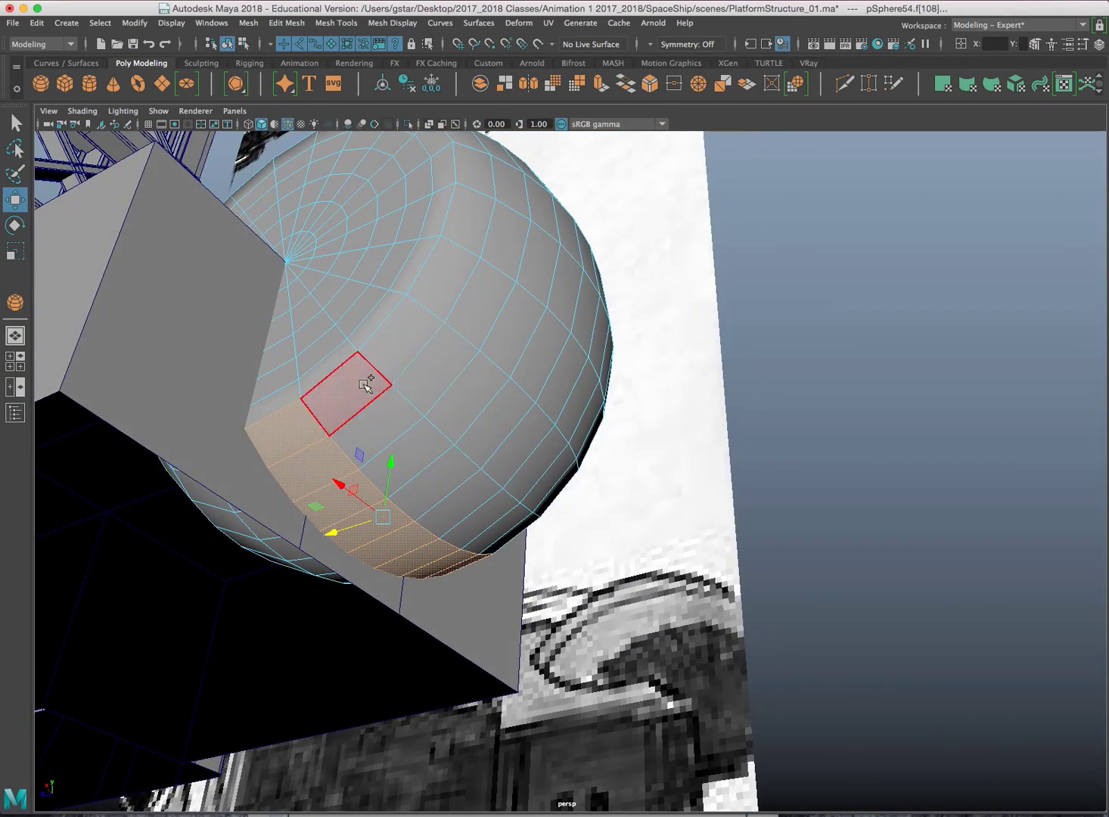
left_click_drag(336, 397, 337, 399, "alt")
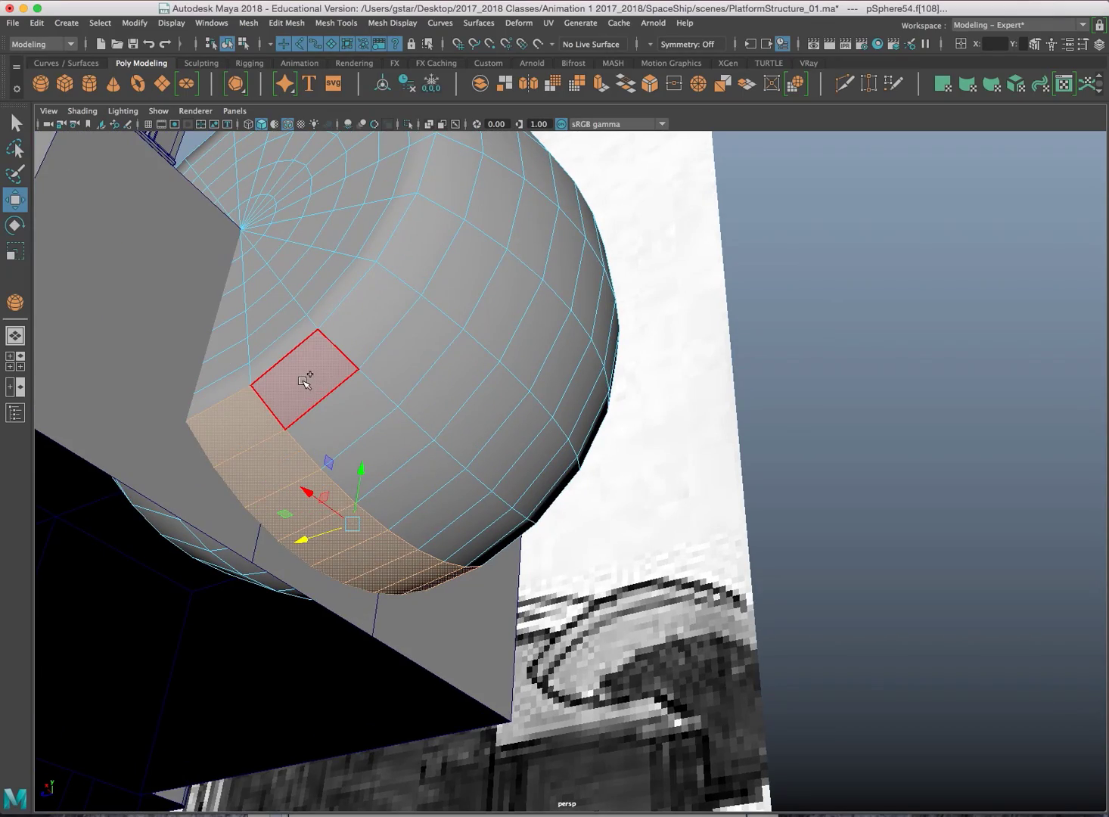
left_click_drag(528, 512, 631, 526, "alt")
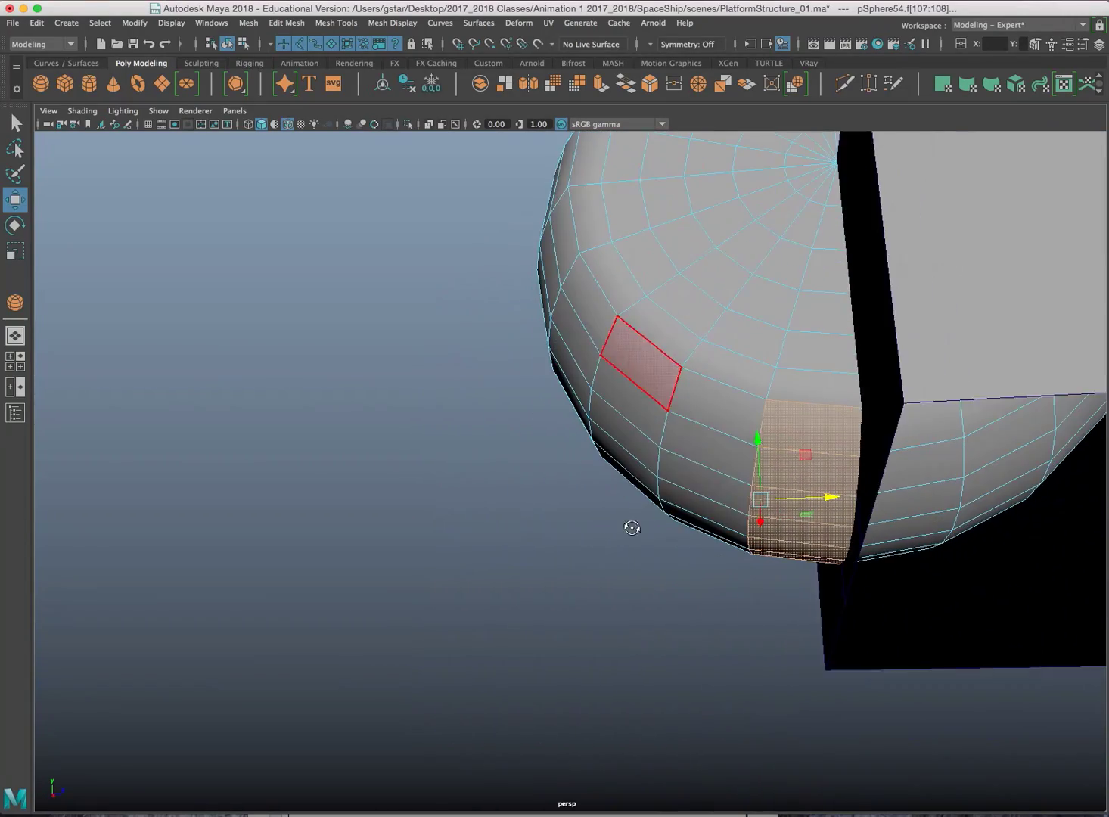
double_click(722, 415, "shift")
left_click_drag(691, 453, 739, 496, "alt")
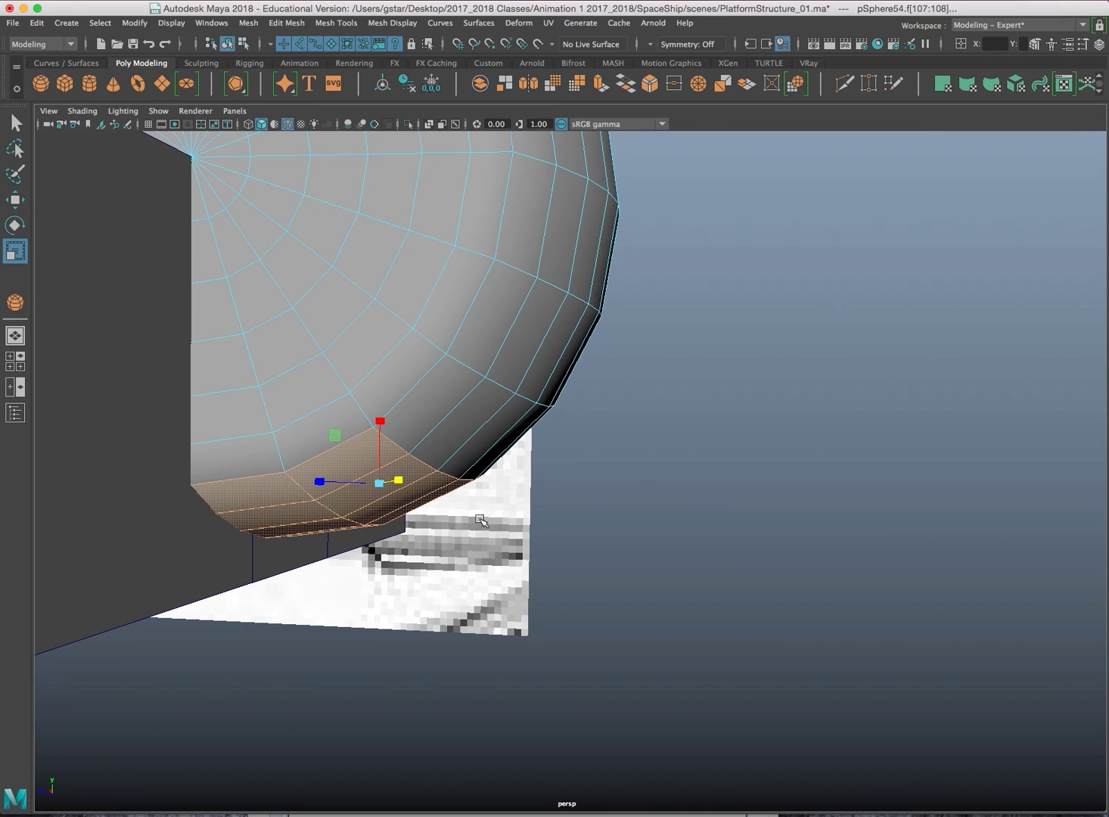
key("r")
left_click_drag(454, 533, 497, 529, "alt")
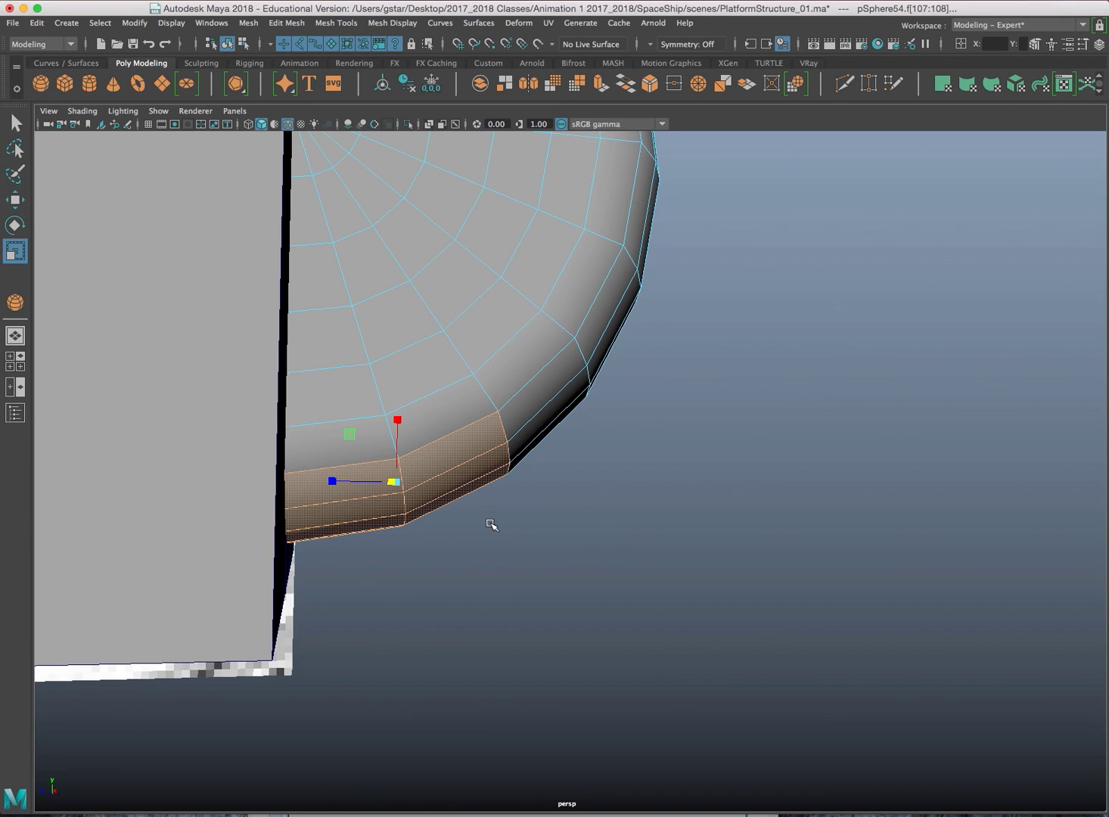
Scale the selected lower faces flat vertically and move them down level with the bottom of the block
left_click_drag(398, 422, 394, 479)
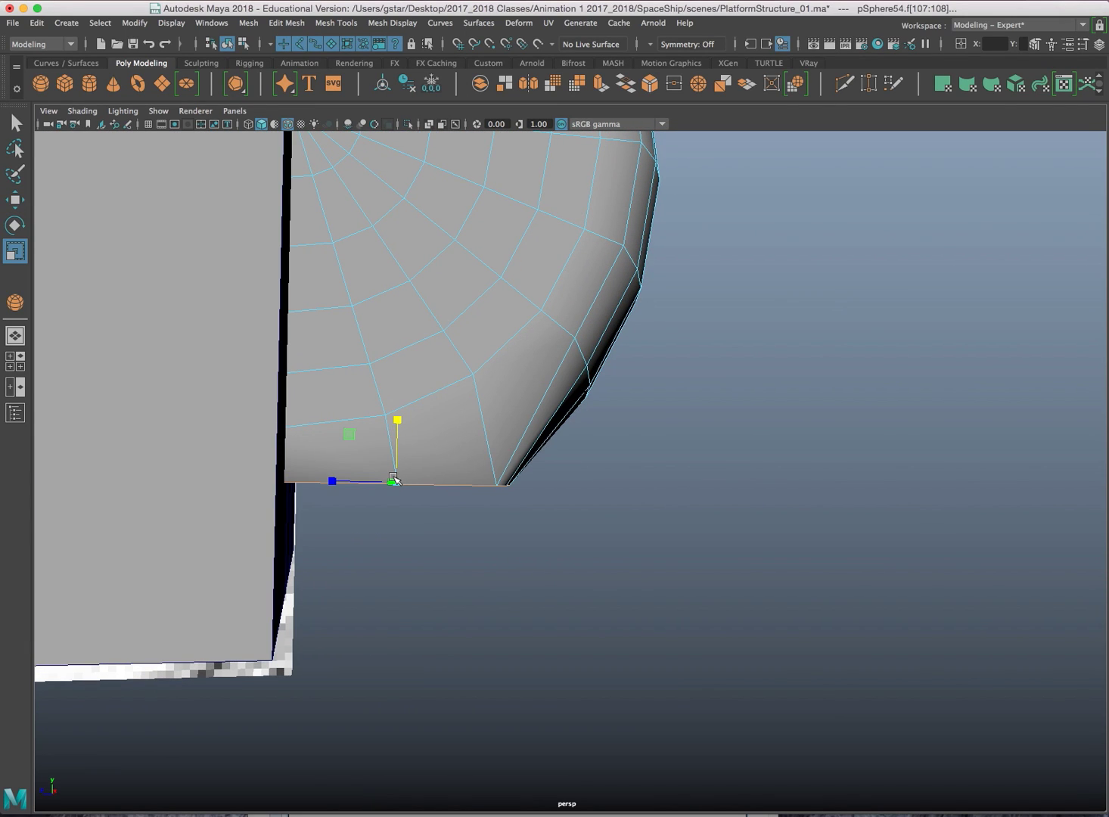
key("w")
left_click_drag(453, 535, 429, 525, "alt")
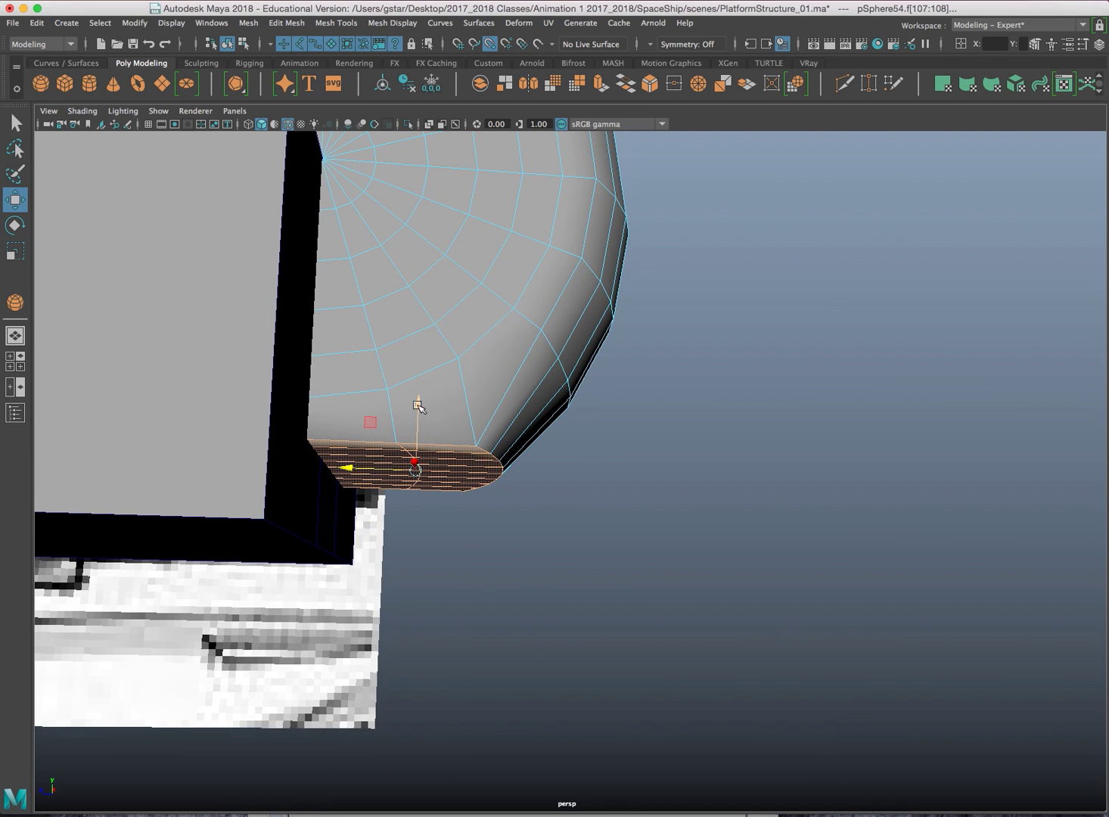
left_click_drag(418, 406, 439, 539, "alt")
scroll(654, 499, "down", 3)
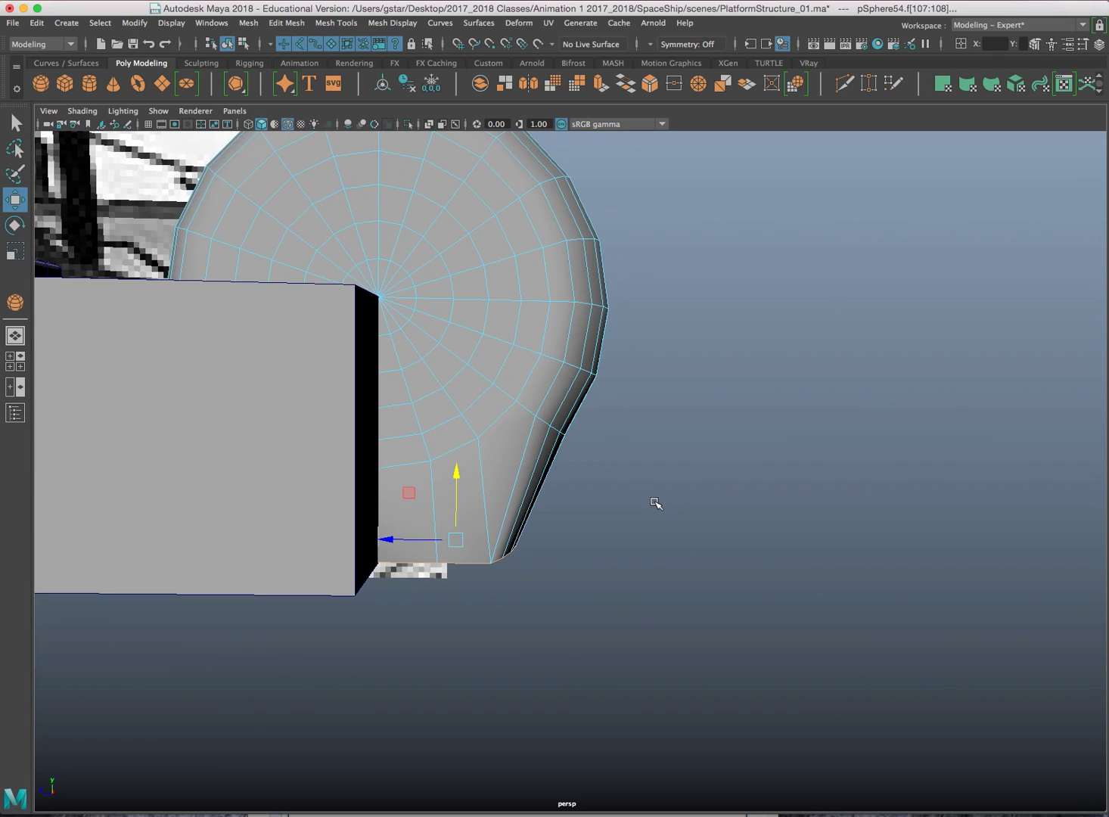
scroll(651, 514, "down", 3)
In the side view, return the dome to object mode, move its pivot to the flat base and scale its height down
key("space")
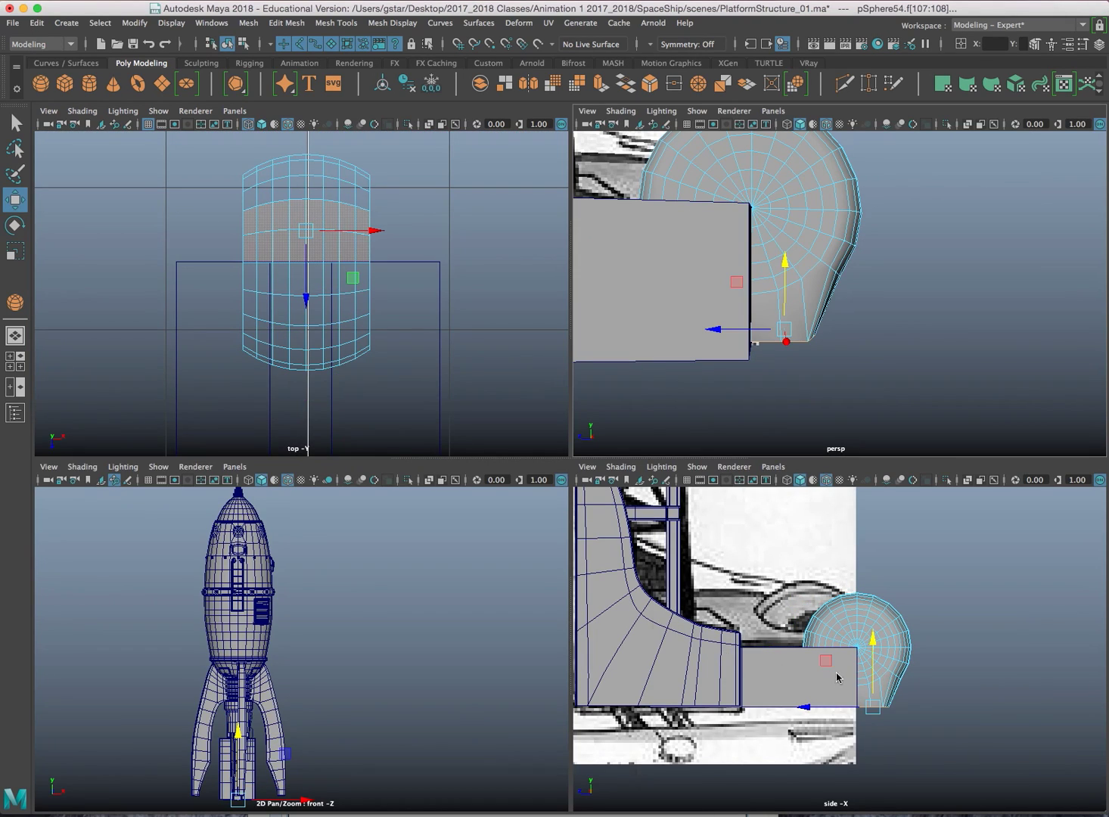
key("space")
scroll(747, 643, "up", 5)
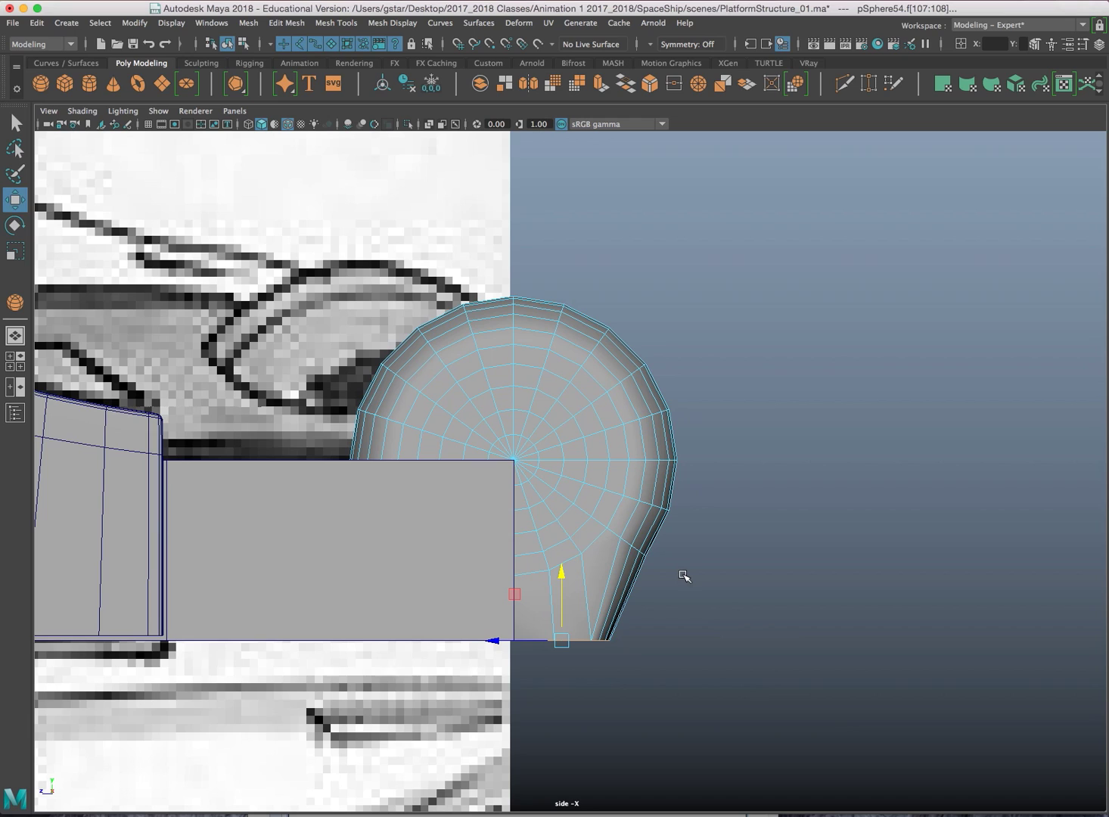
key("4")
middle_click_drag(696, 612, 686, 606, "alt")
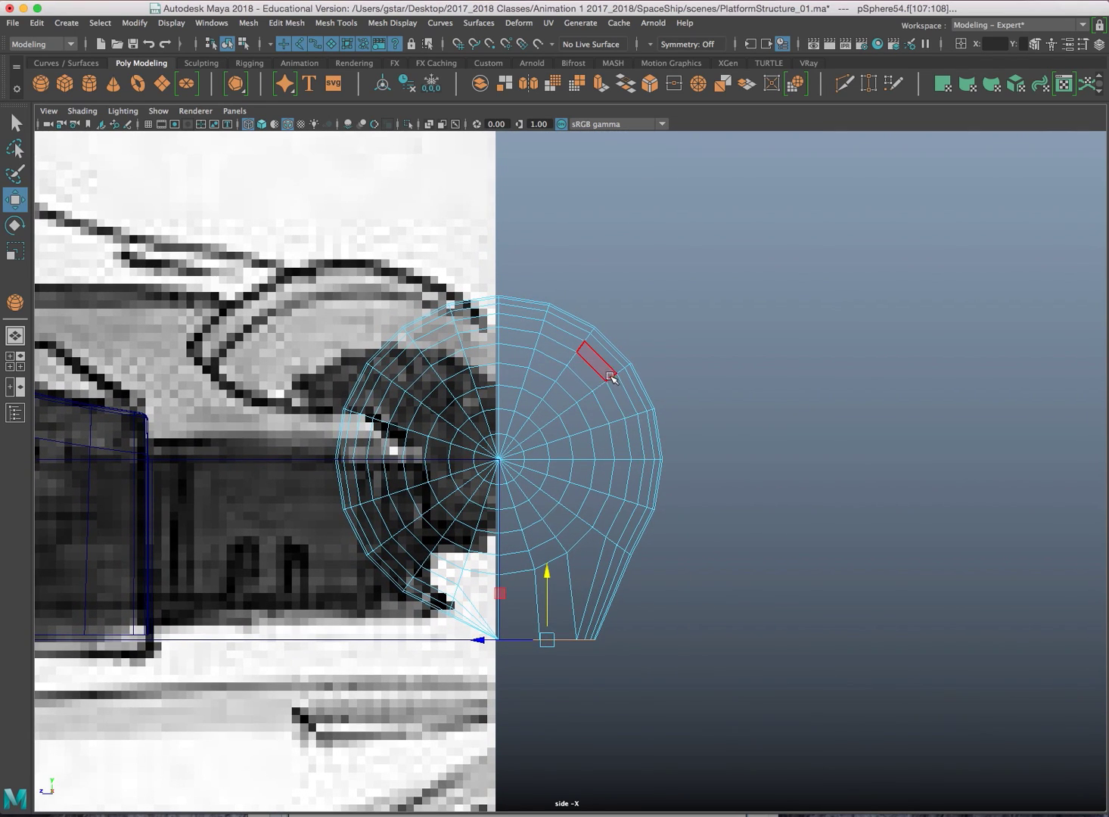
right_click(612, 376)
left_click(665, 357)
right_click_drag(630, 494, 630, 515, "alt")
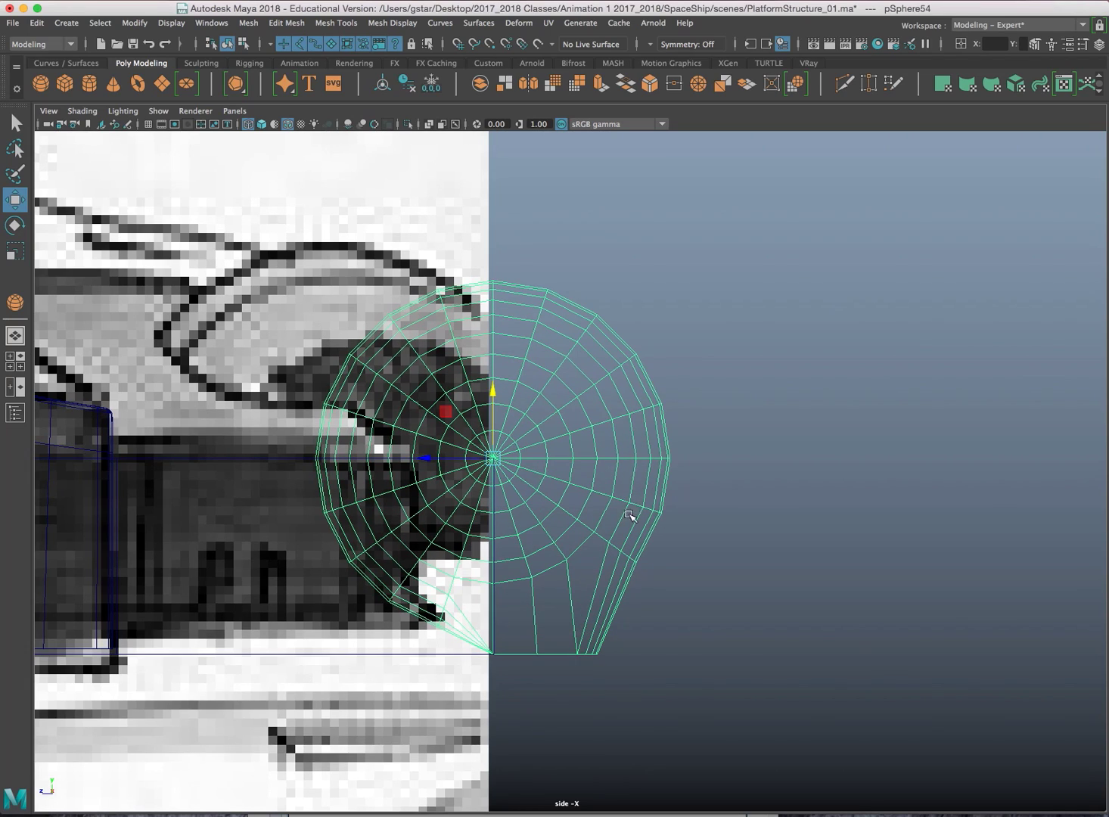
scroll(605, 506, "up", 3)
middle_click_drag(606, 510, 649, 502, "alt")
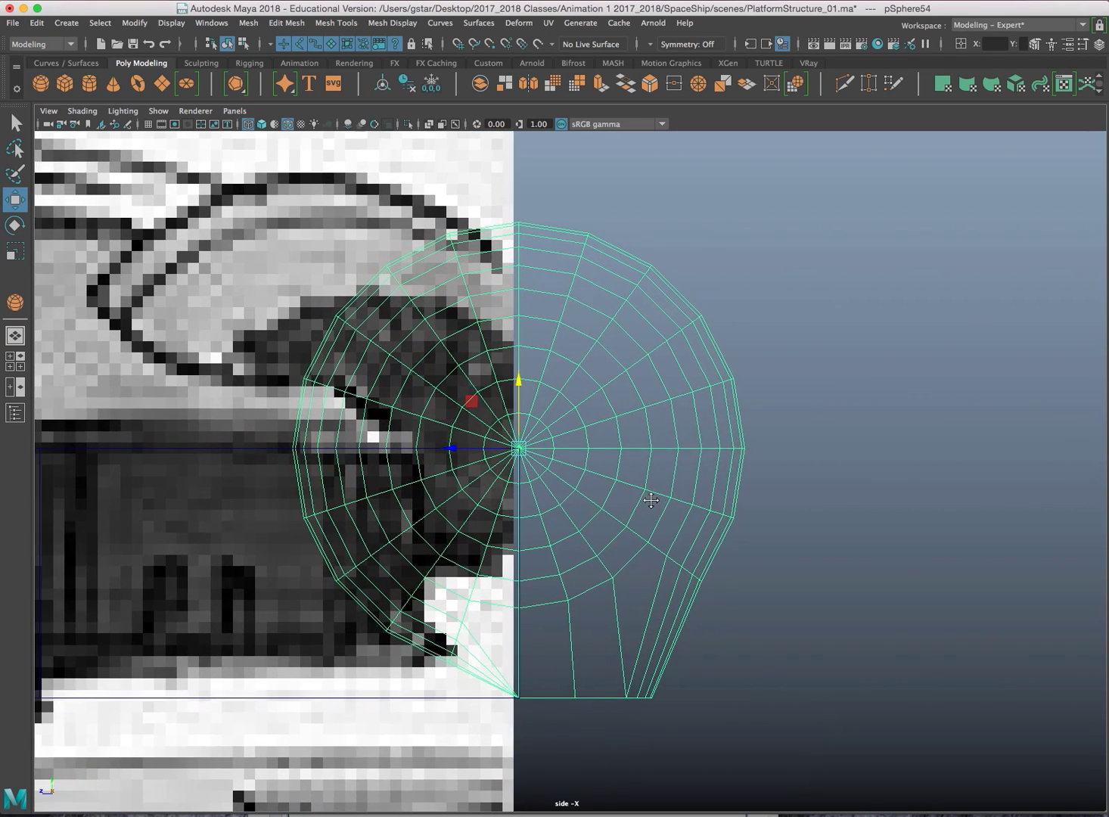
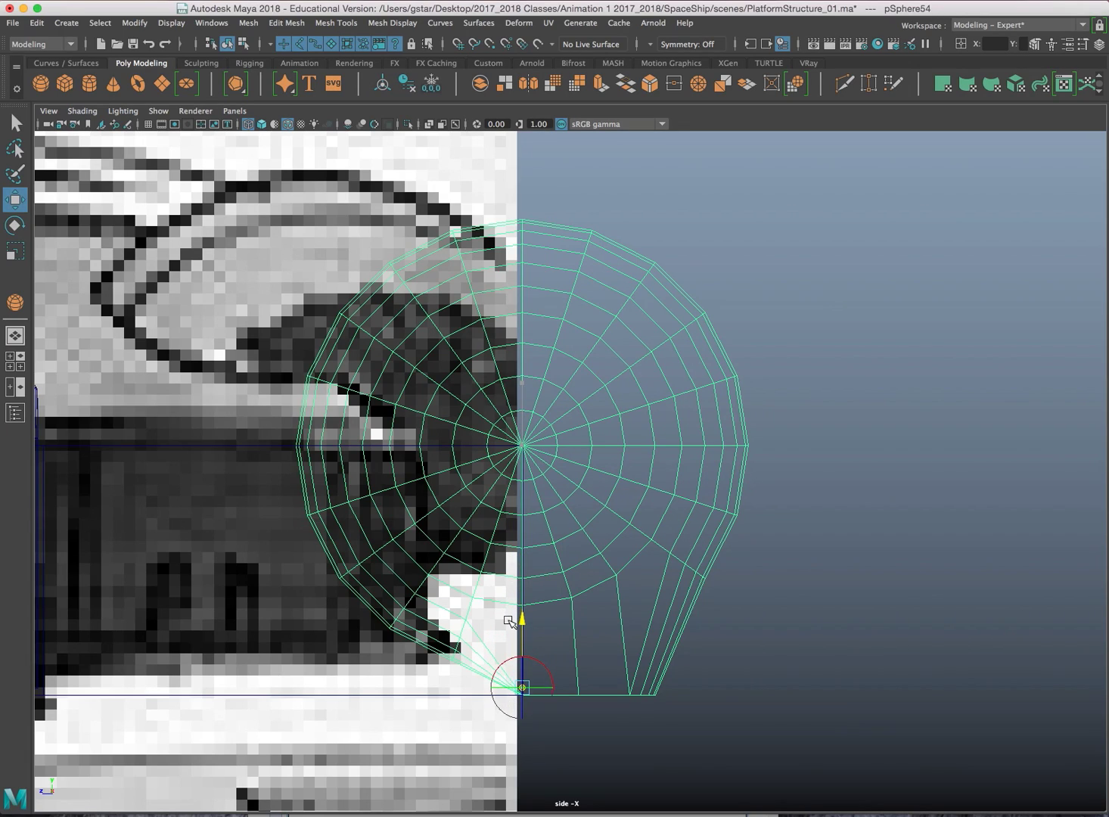
key("5")
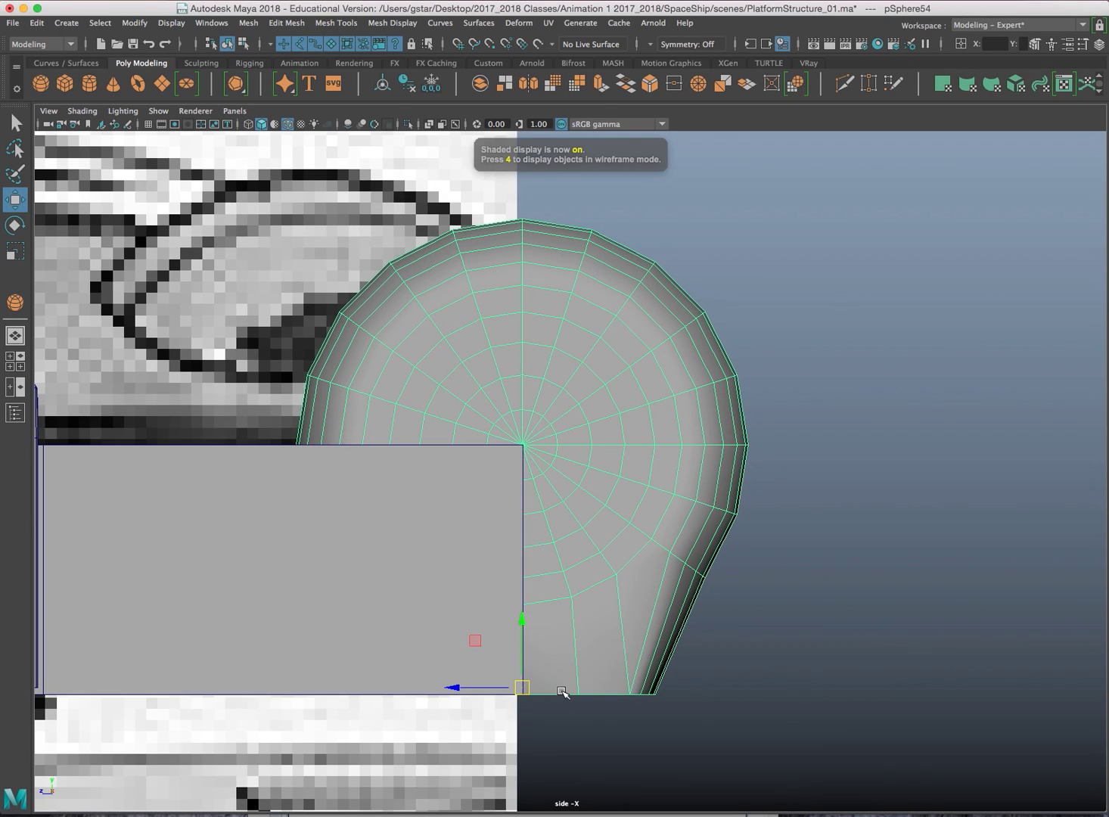
key("r")
left_click_drag(523, 623, 521, 635)
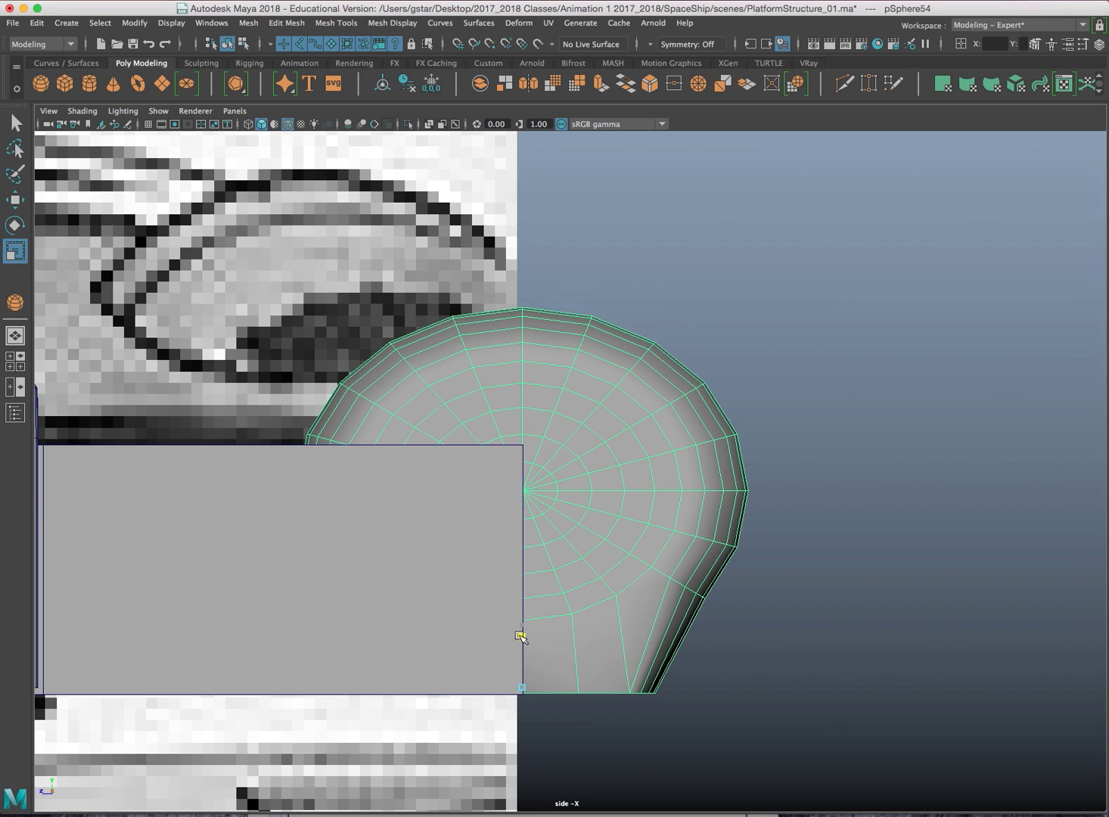
Move the dome's outer lower row of vertices slightly down and outward to round the profile above the base
right_click_drag(701, 596, 637, 424)
left_click_drag(665, 568, 731, 630)
key("w")
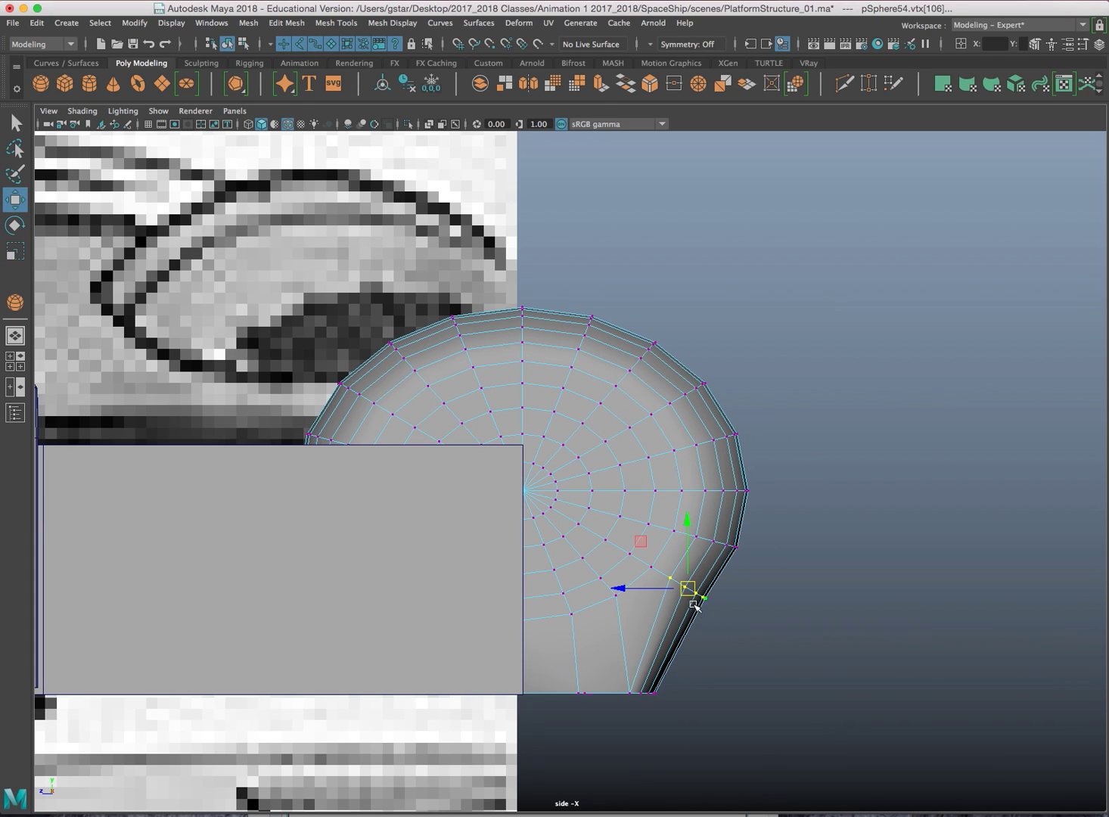
left_click_drag(687, 589, 694, 606)
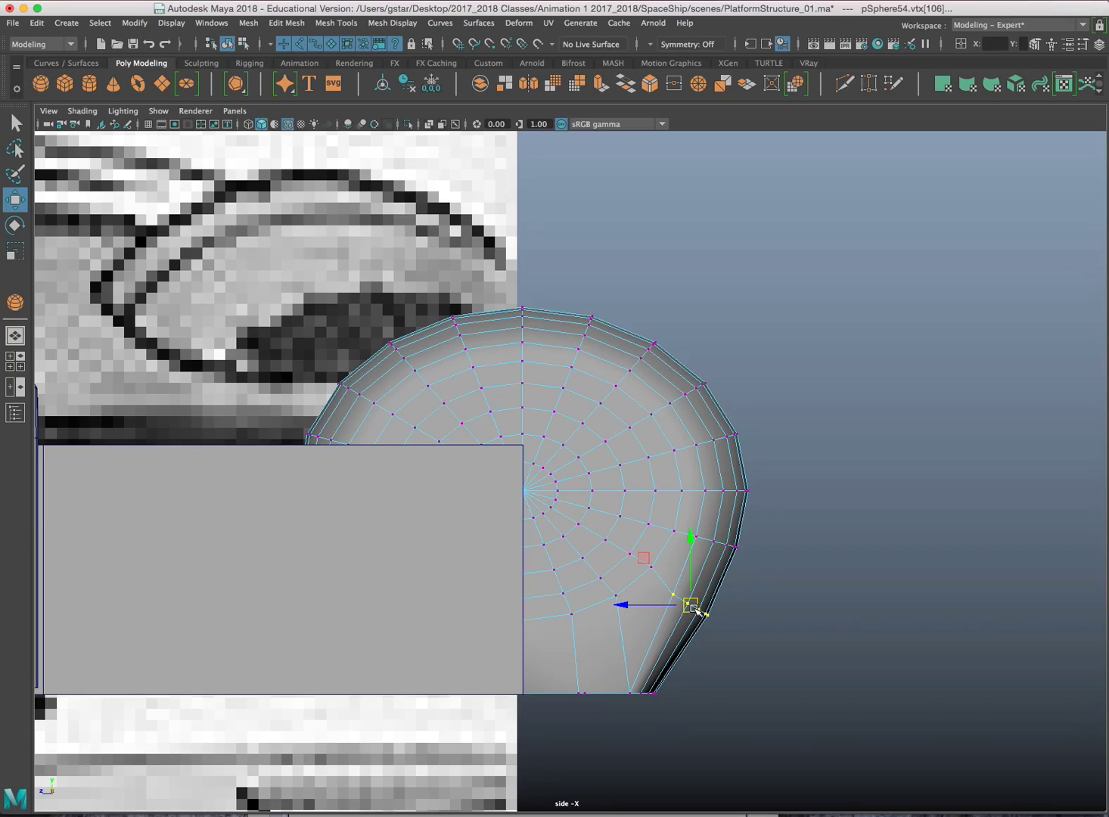
In the perspective view, select the two central columns of faces running over the dome, leaving the underside faces out
key("space")
key("space")
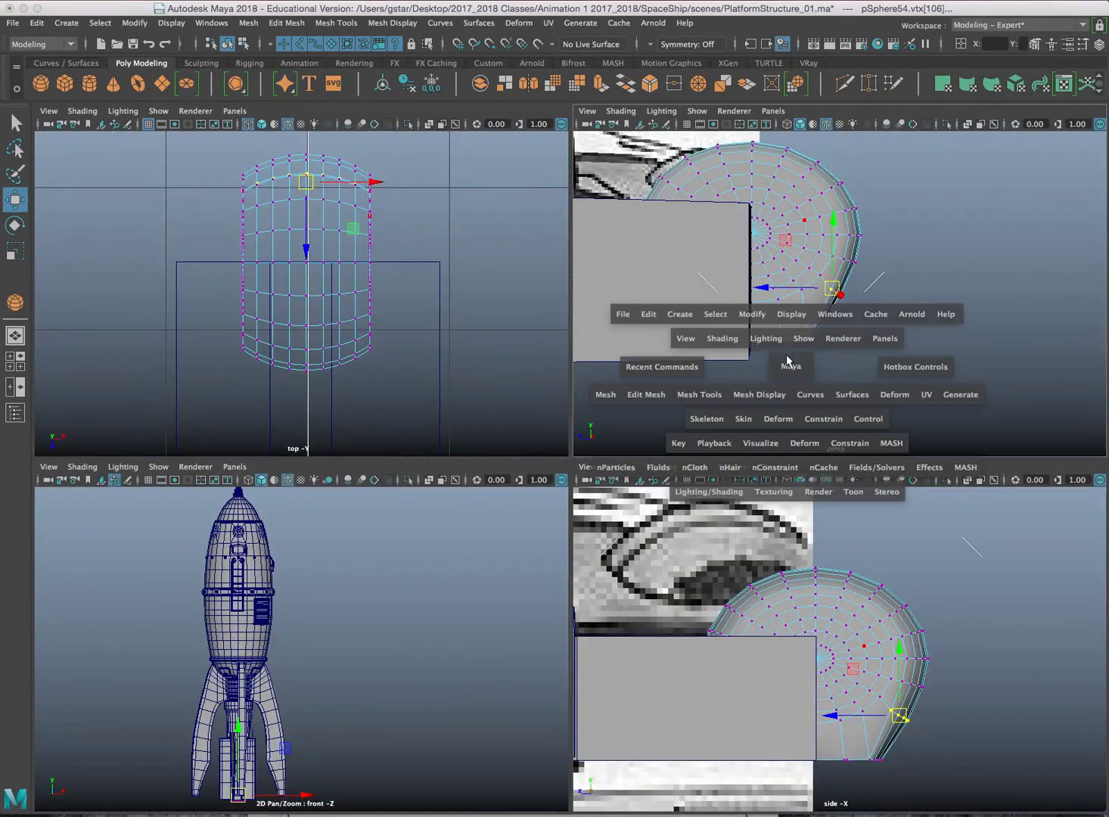
left_click_drag(705, 289, 448, 428, "alt")
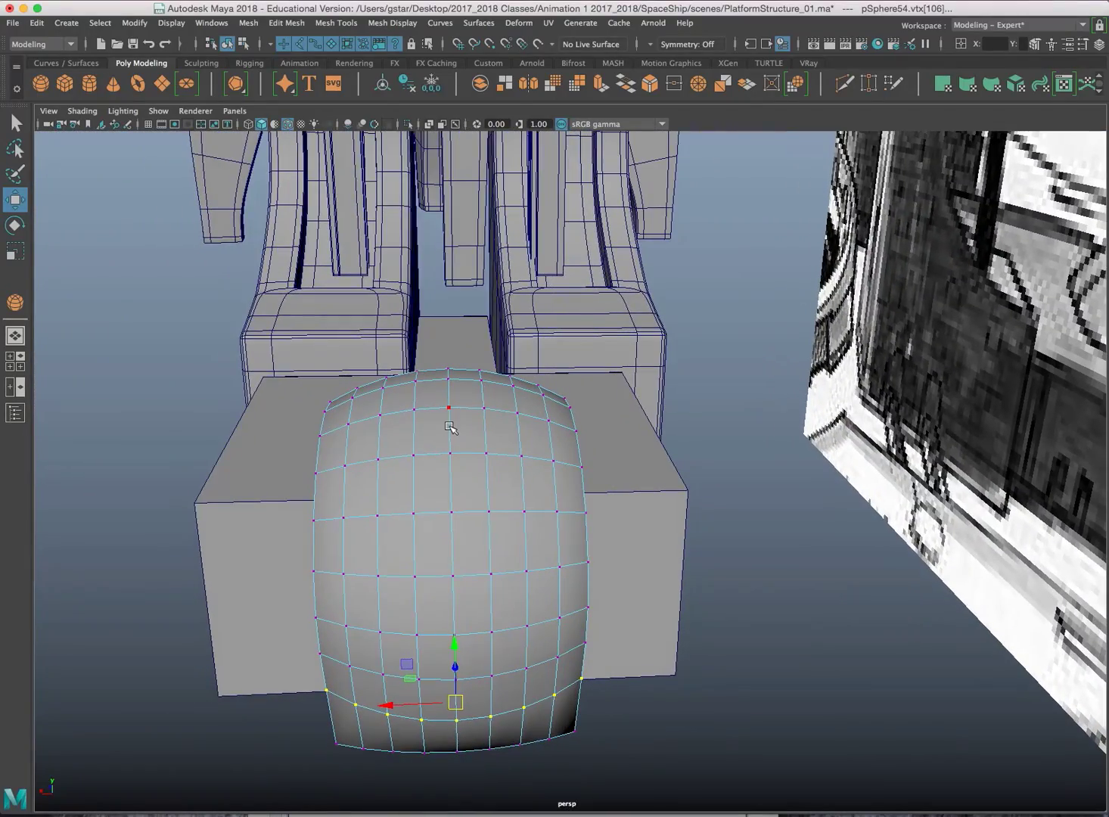
right_click_drag(448, 428, 451, 457)
left_click_drag(445, 501, 445, 457, "alt")
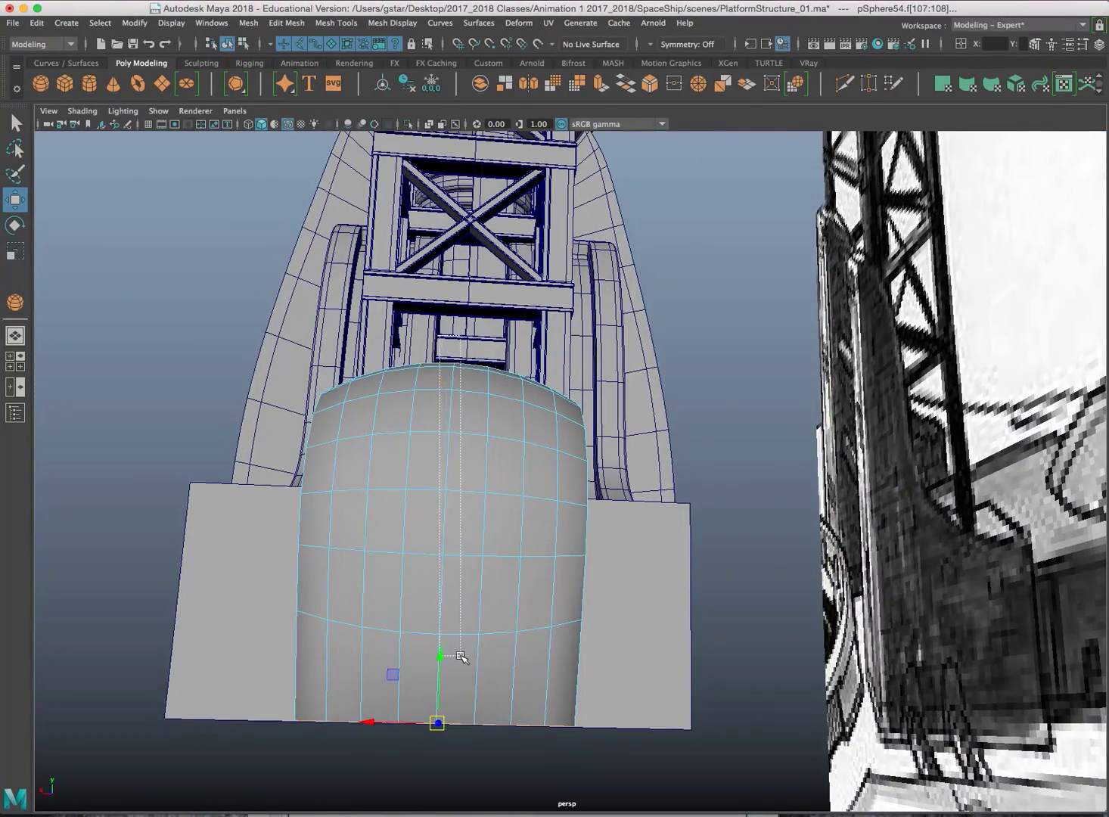
mouse_move(461, 657)
left_mouse_down()
mouse_move(451, 657)
mouse_move(668, 687)
mouse_move(728, 670)
mouse_move(757, 635)
mouse_move(715, 649)
mouse_move(483, 656)
left_mouse_up()
key("4")
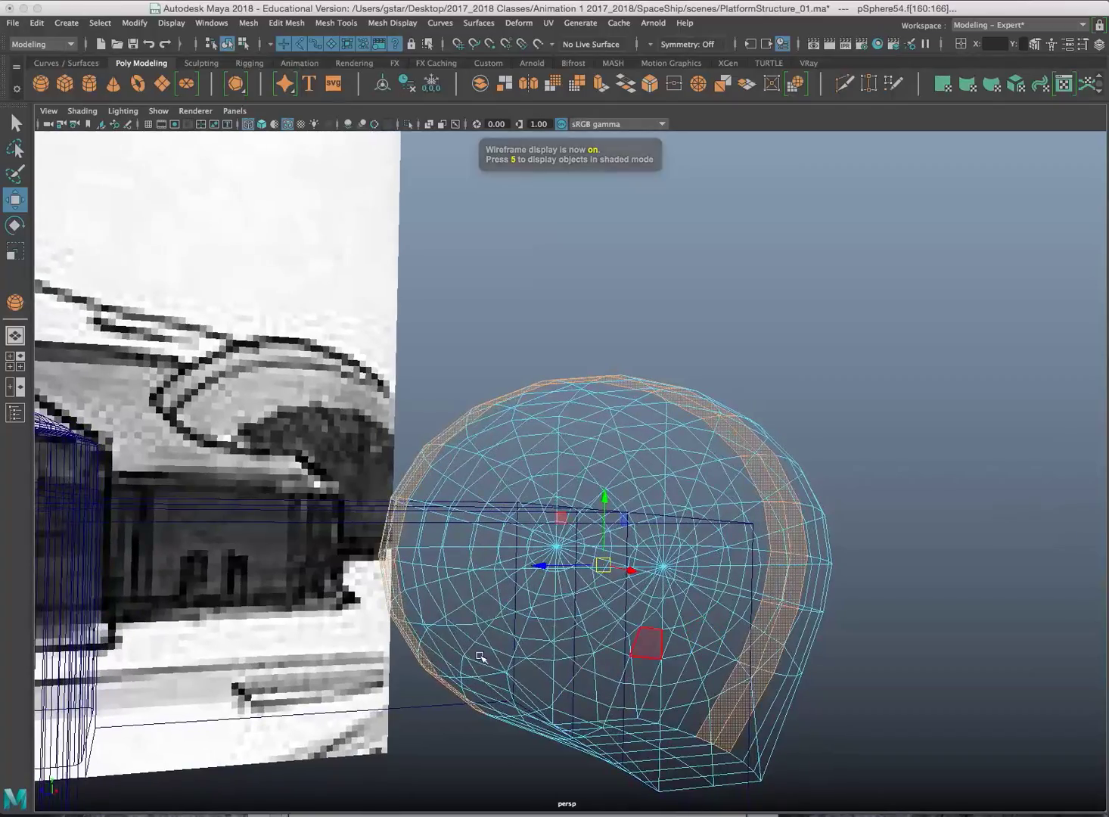
left_click_drag(559, 782, 561, 782, "ctrl")
left_click_drag(495, 685, 508, 710, "alt")
key("5")
mouse_move(584, 639)
left_mouse_down("alt")
mouse_move(584, 619)
mouse_move(627, 617)
mouse_move(478, 613)
mouse_move(461, 664)
mouse_move(436, 664)
mouse_move(404, 627)
mouse_move(405, 558)
mouse_move(405, 633)
mouse_move(409, 625)
left_mouse_up("alt")
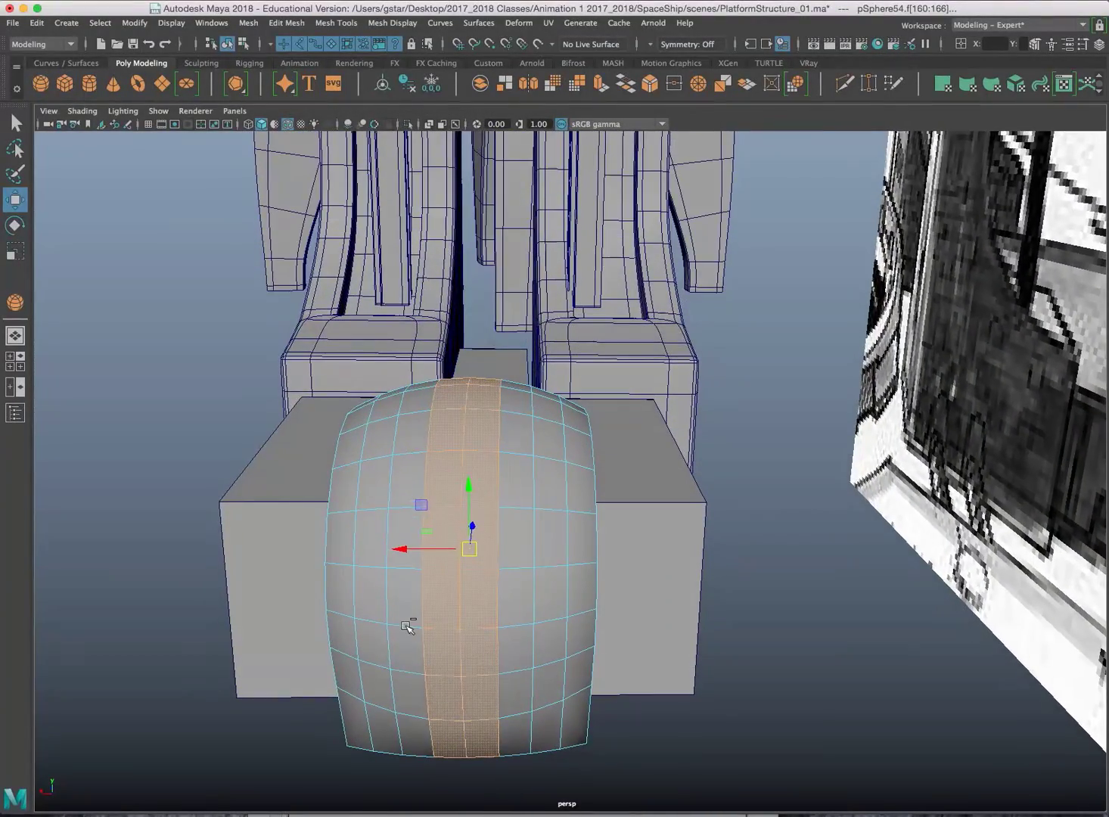
Extrude the central face strip and scale the new faces narrower along the dome's width
key("ctrl+e")
scroll(458, 543, "up", 2)
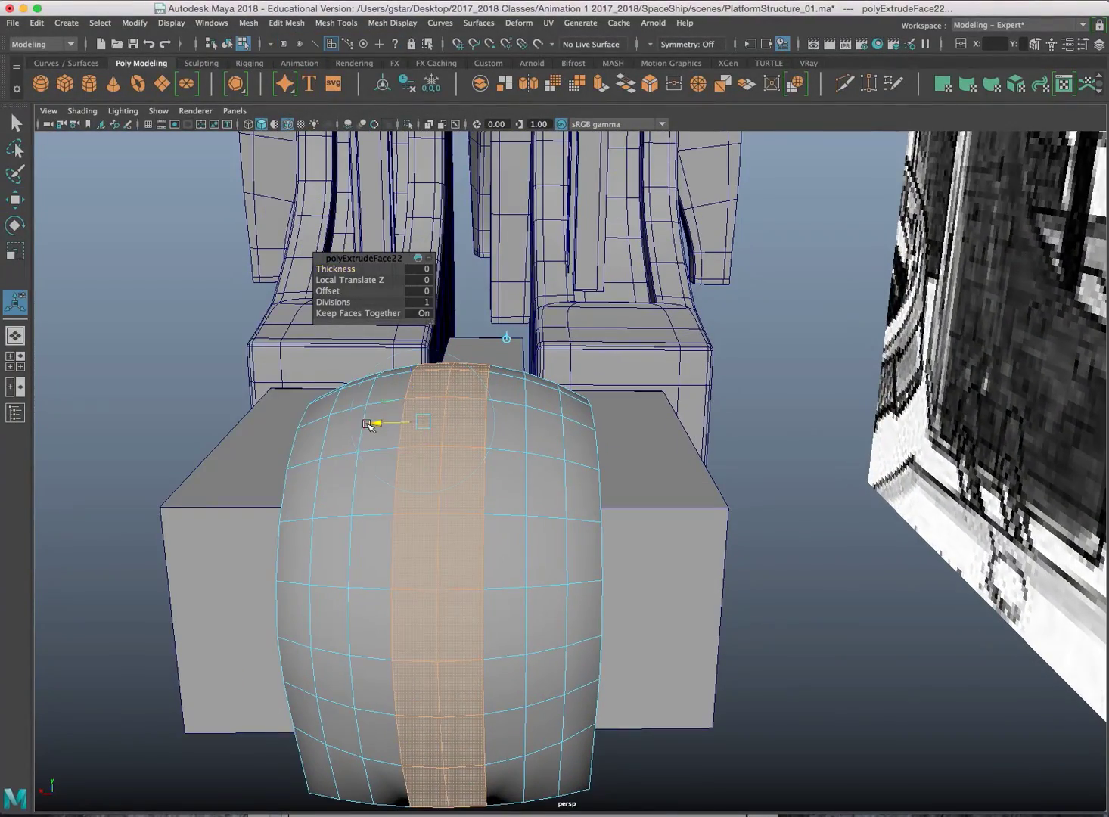
left_click_drag(377, 425, 377, 427)
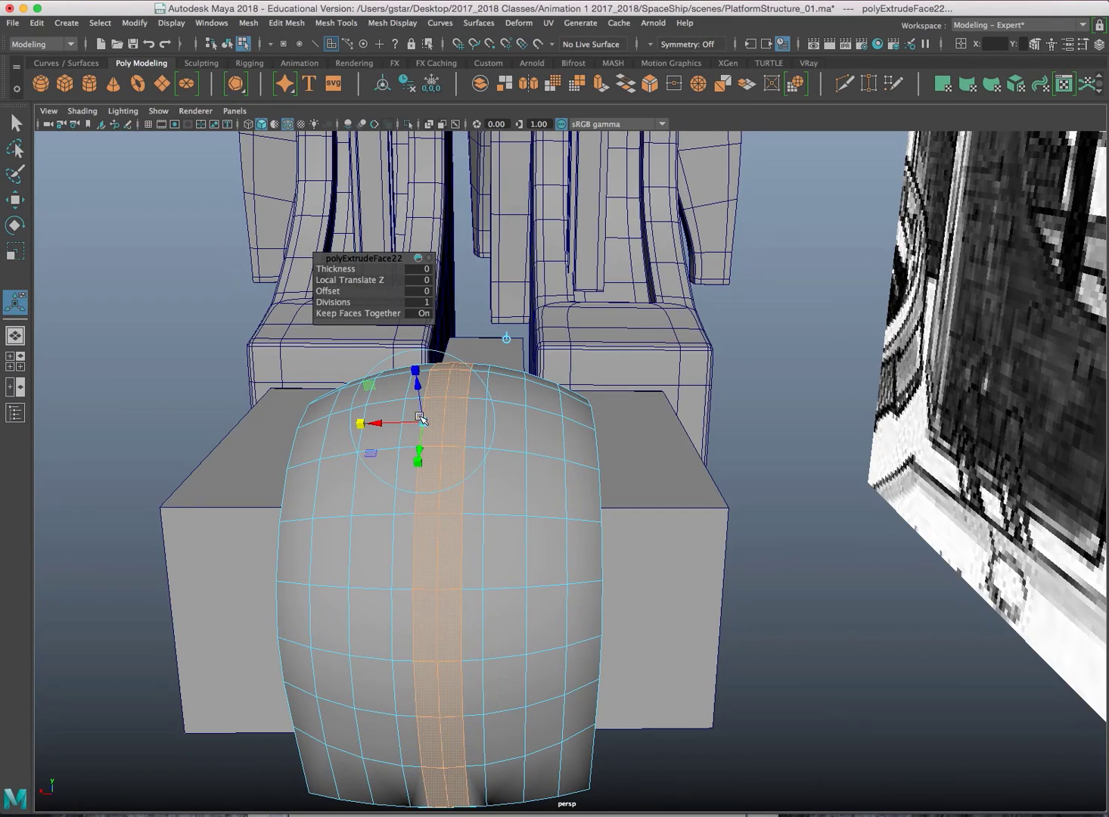
Extrude the narrowed strip again, push it inward to form a groove over the dome, and return to object mode
left_click_drag(423, 462, 494, 451, "alt")
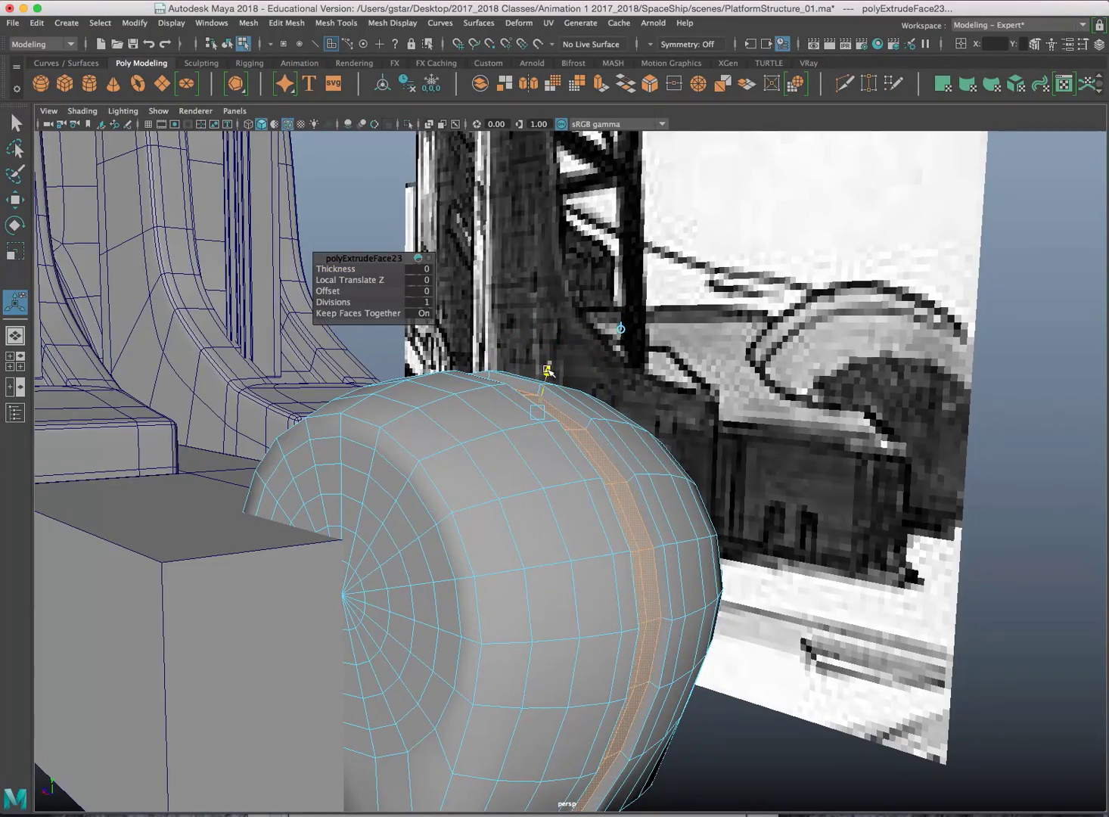
left_click_drag(548, 374, 545, 386)
left_click_drag(546, 388, 478, 390, "alt")
right_click_drag(517, 431, 584, 400)
scroll(512, 523, "down", 4)
left_click_drag(513, 523, 494, 609, "alt")
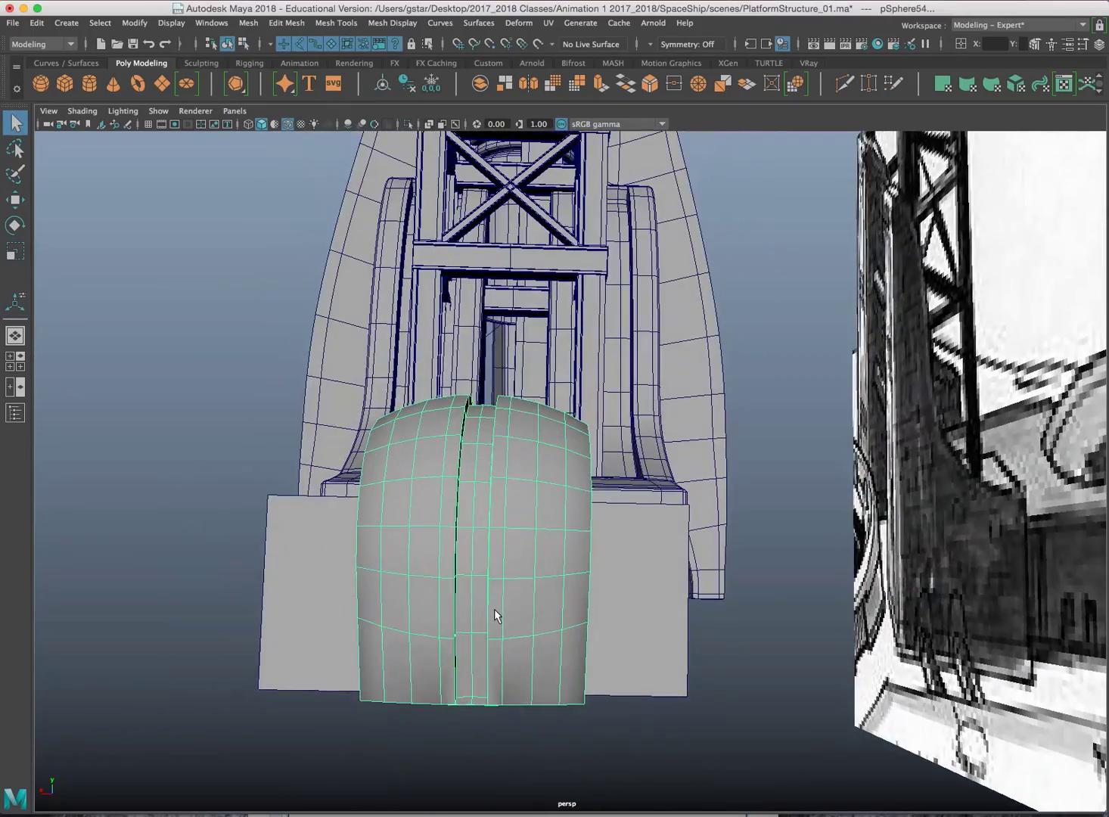
Select only the faces on the dome's flat underside and delete them
middle_click_drag(495, 610, 495, 560, "alt")
right_click_drag(497, 421, 497, 462)
left_click_drag(497, 461, 569, 547, "alt")
left_click_drag(645, 700, 499, 579)
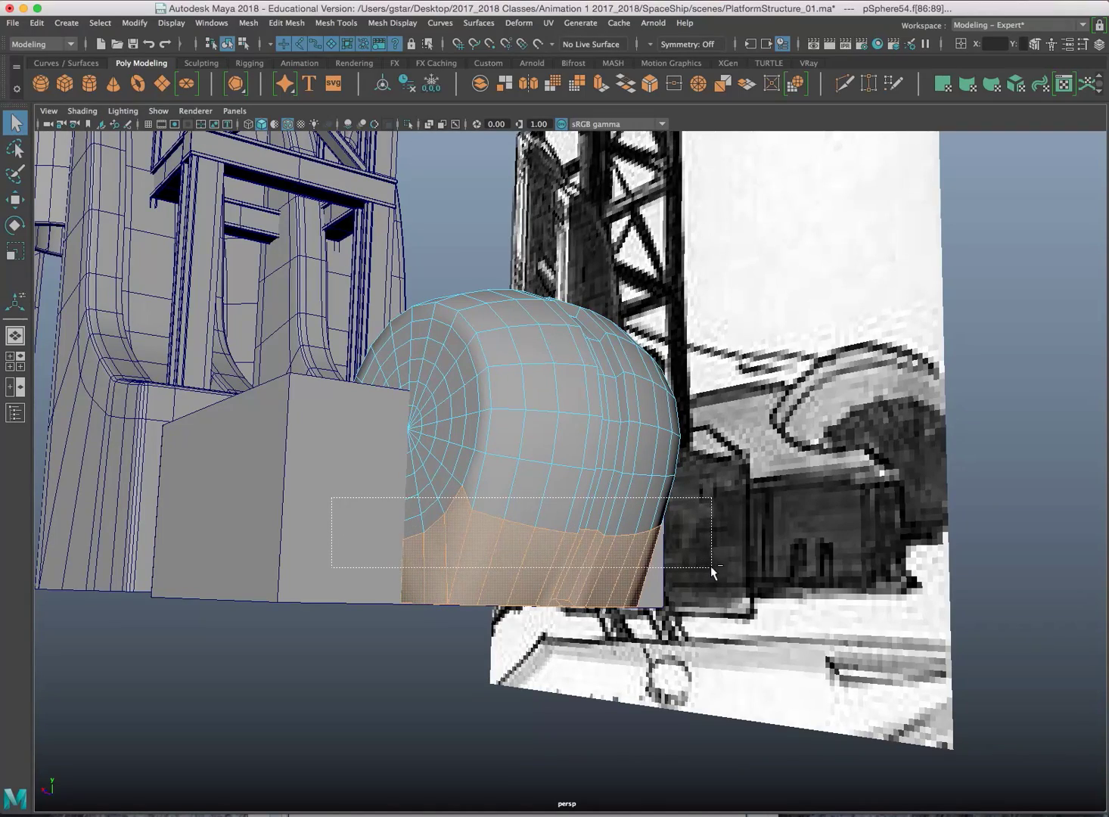
left_click_drag(711, 573, 712, 569)
left_click_drag(613, 571, 710, 544, "alt")
key("Delete")
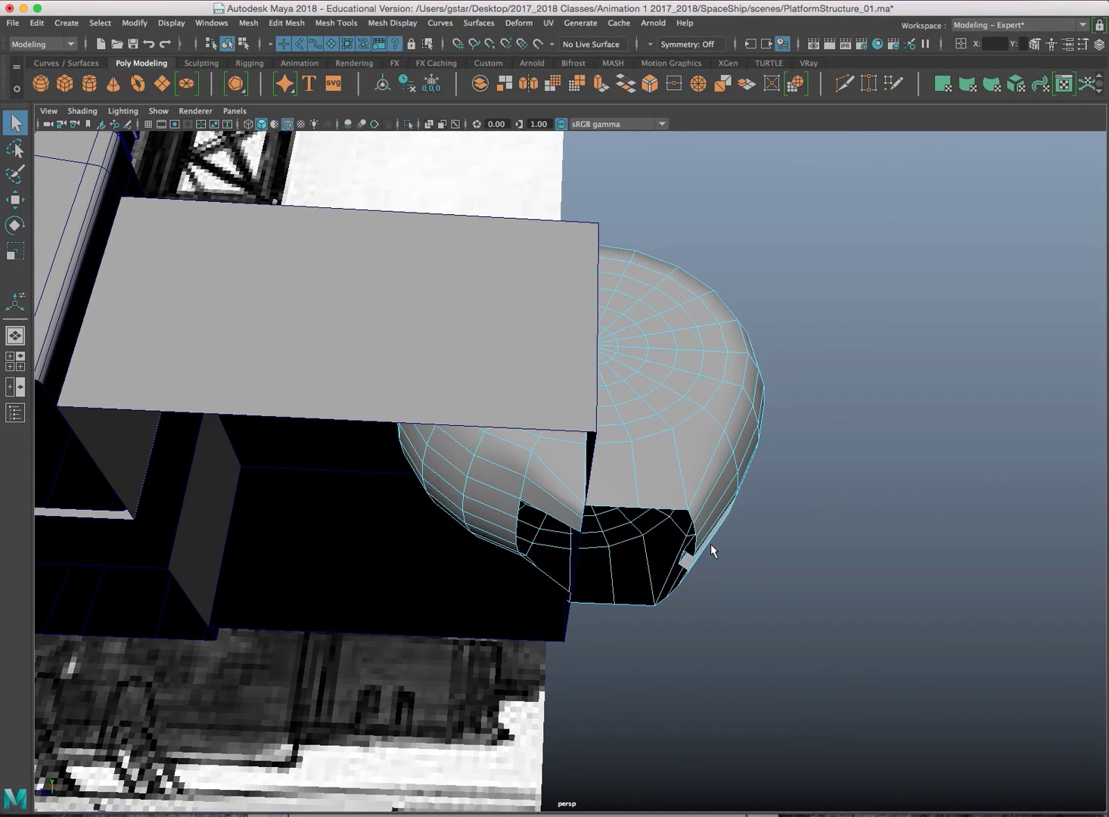
In the side view wireframe, delete the dome's lower inner faces that lie inside the block
double_click(568, 516)
key("space")
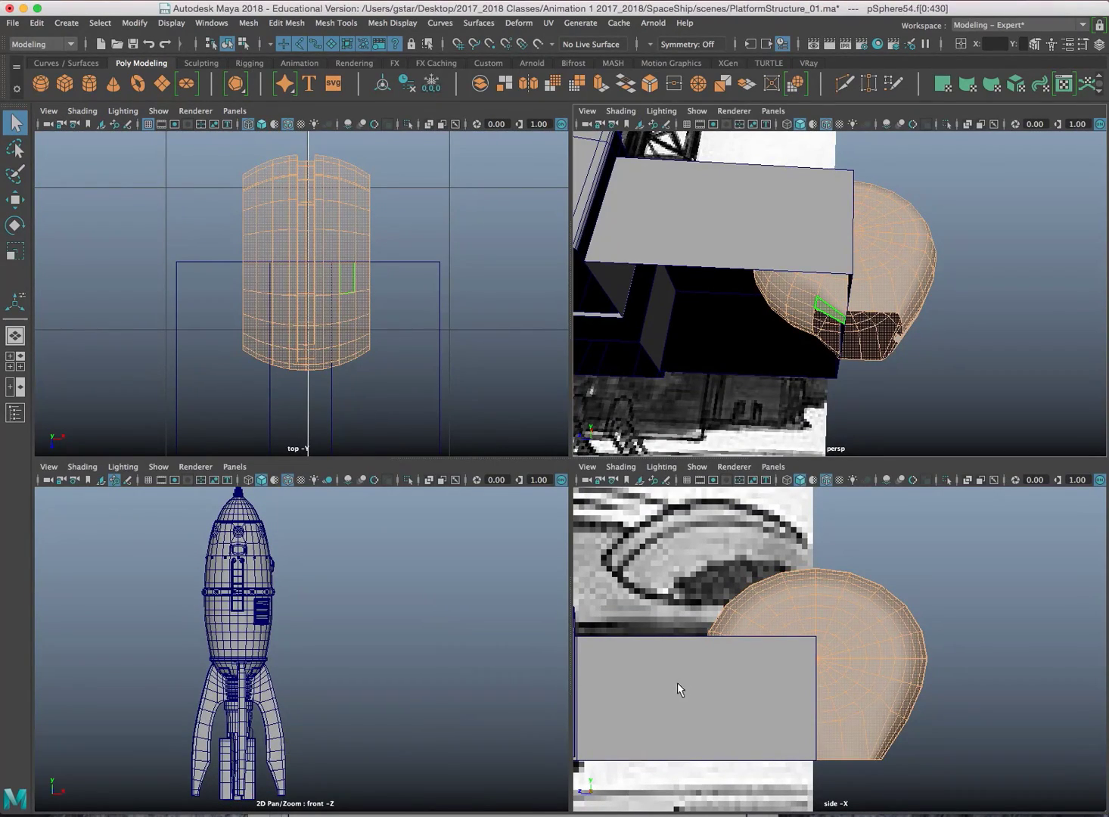
key("space")
scroll(490, 580, "up", 1)
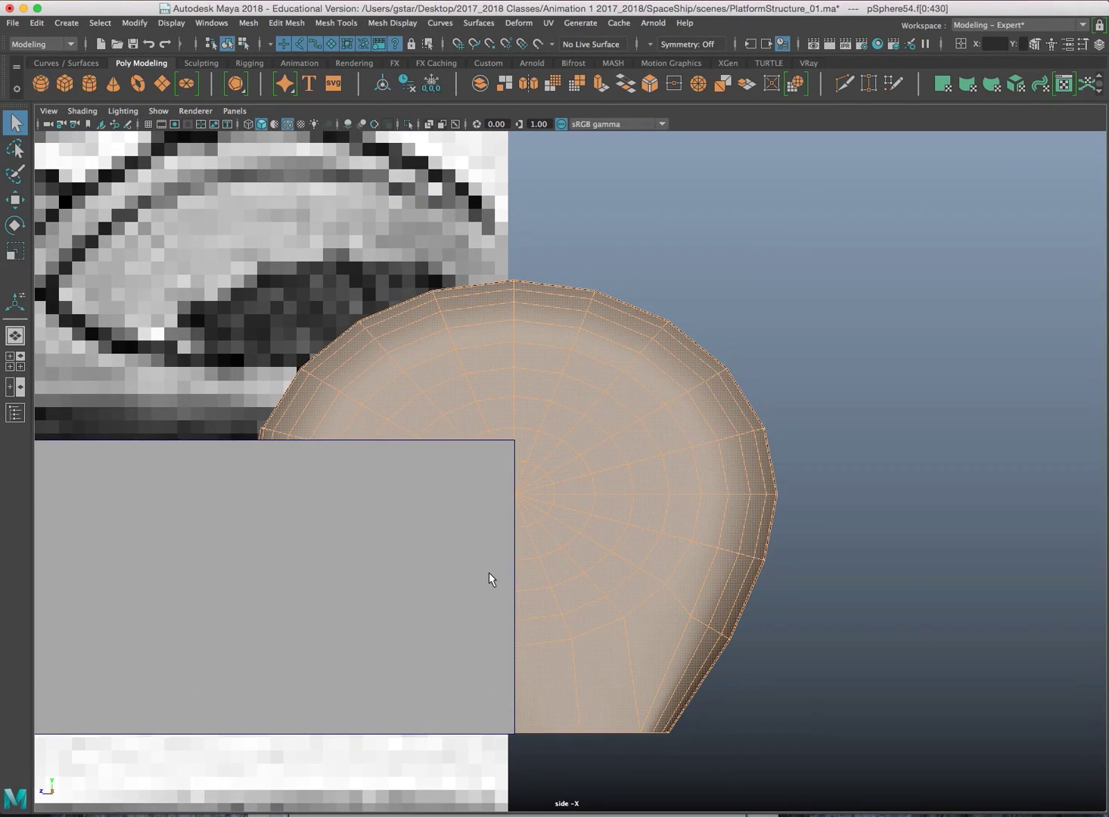
key("4")
middle_click_drag(338, 485, 349, 467, "alt")
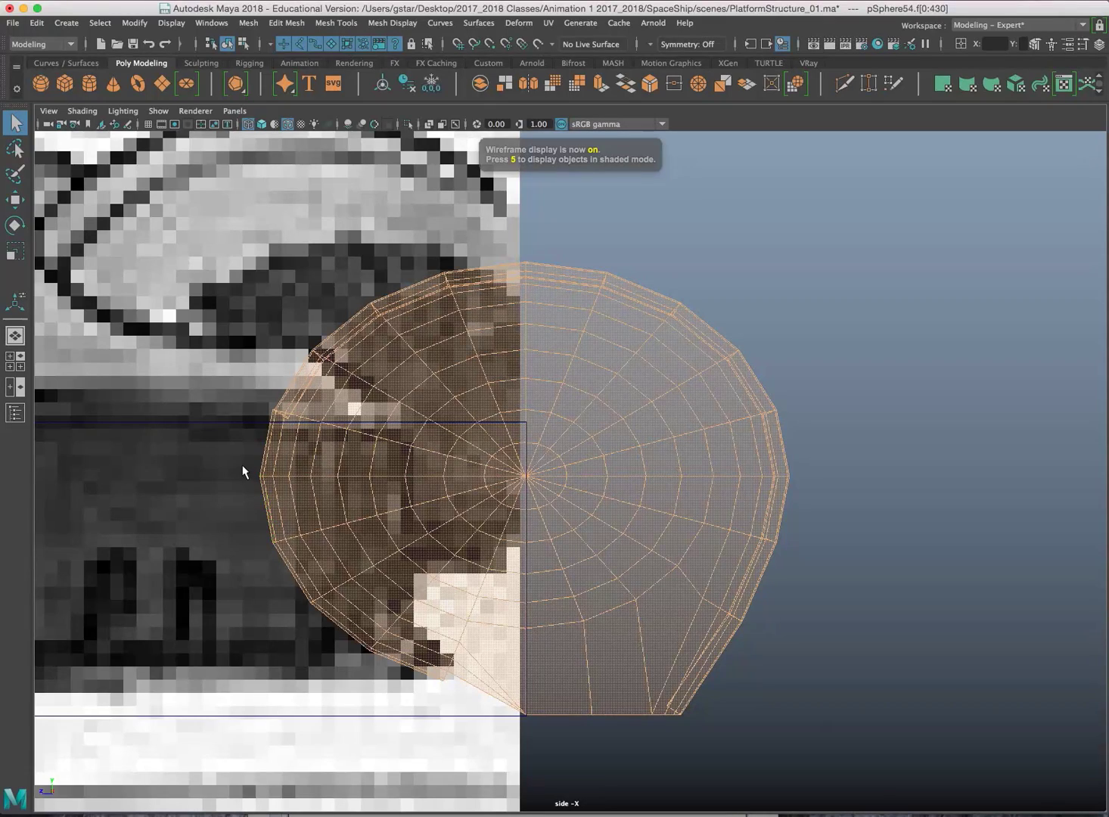
left_click_drag(241, 491, 515, 734)
key("Delete")
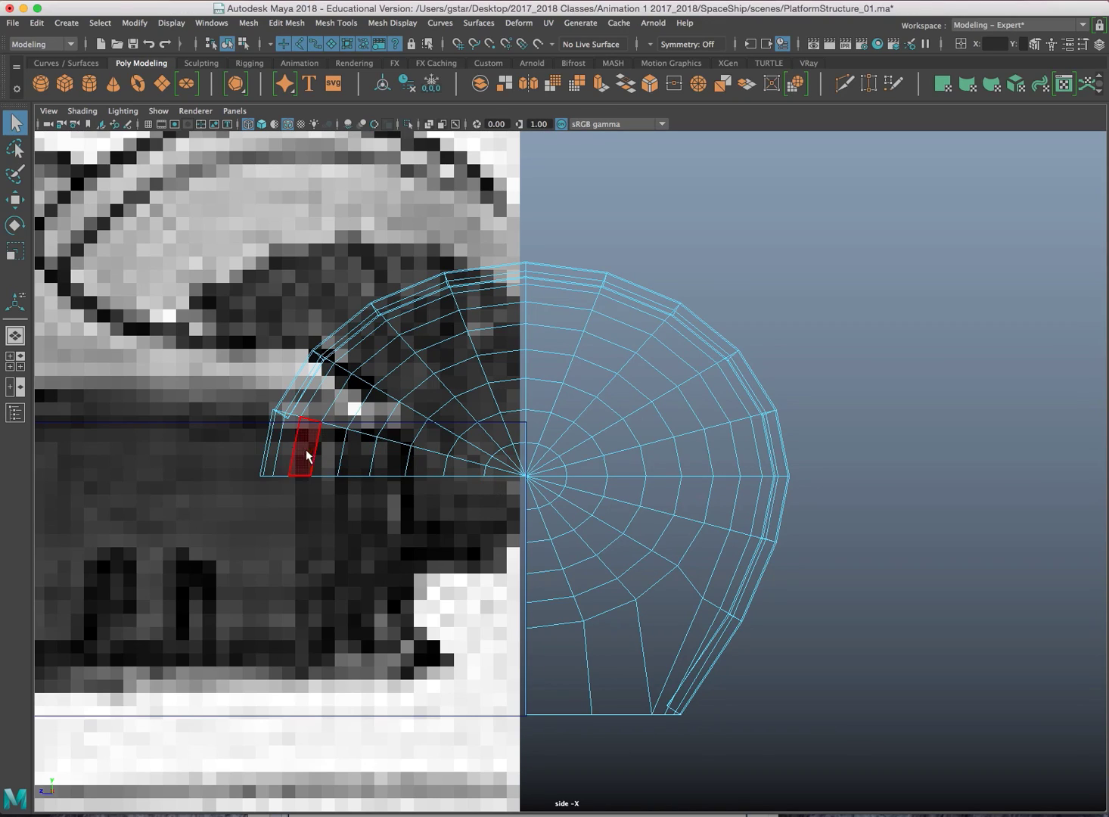
Delete the remaining row of inner faces just below the block's top surface
key("Delete")
left_click_drag(342, 520, 392, 503)
key("Delete")
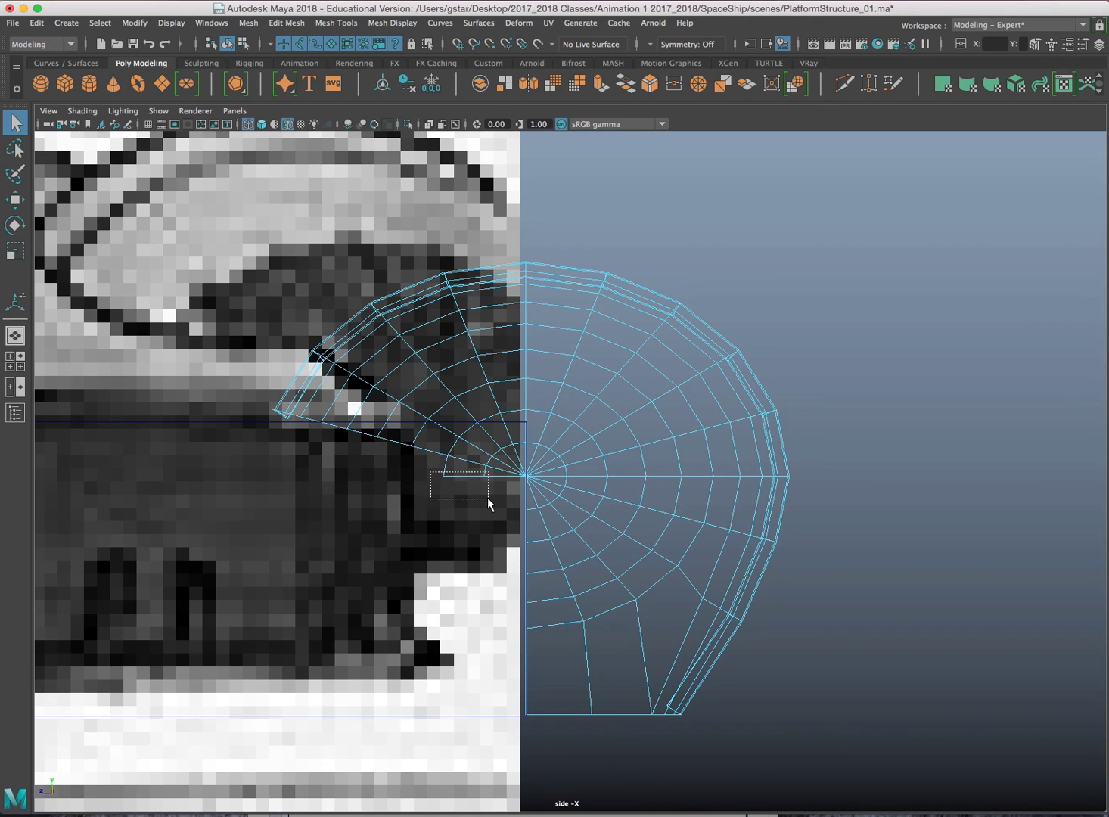
left_click_drag(487, 497, 488, 498)
In the perspective view, delete the leftover faces at the groove's inner end where the dome meets the block
key("space")
key("space")
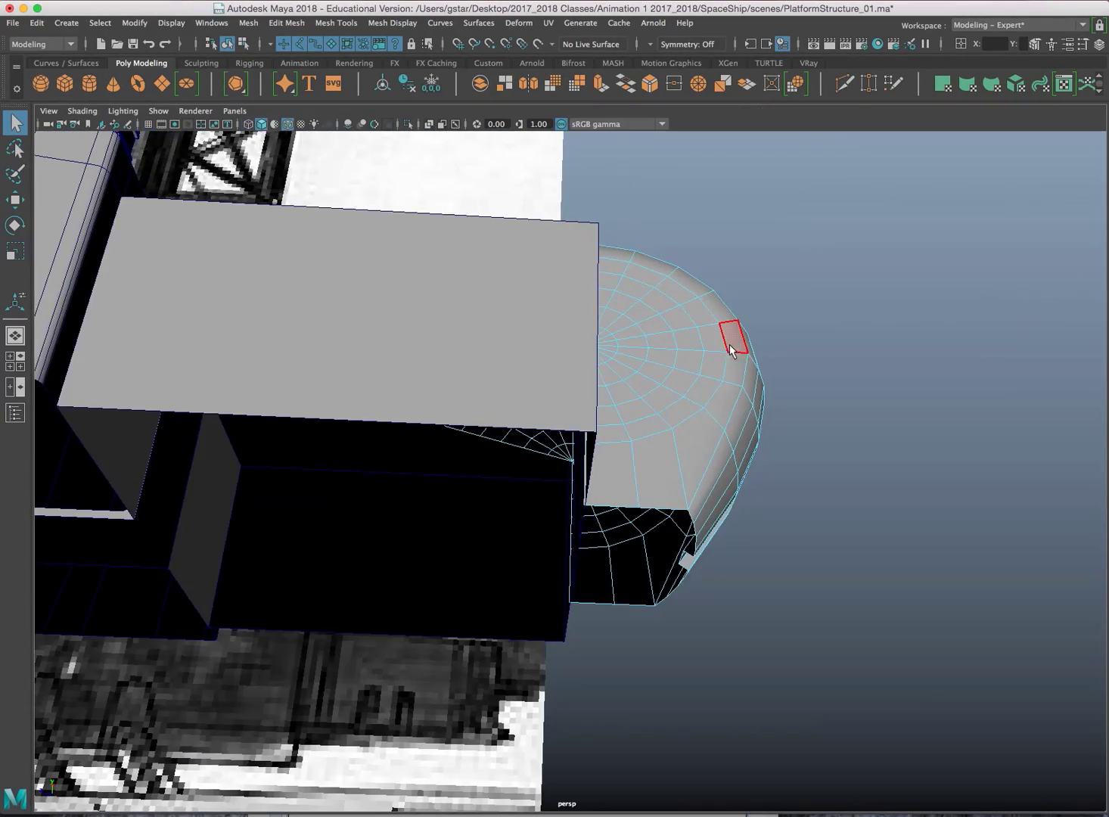
left_click_drag(731, 350, 644, 364, "alt")
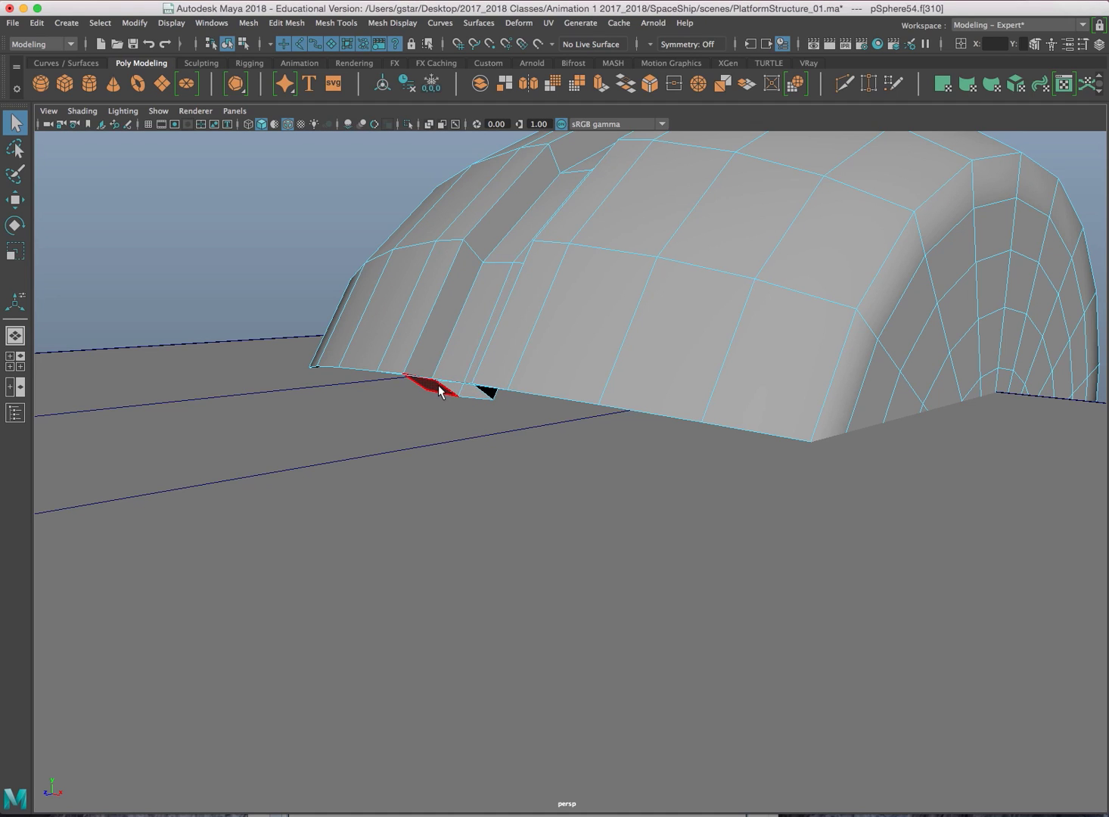
left_click_drag(445, 401, 401, 508, "alt")
left_click(409, 514)
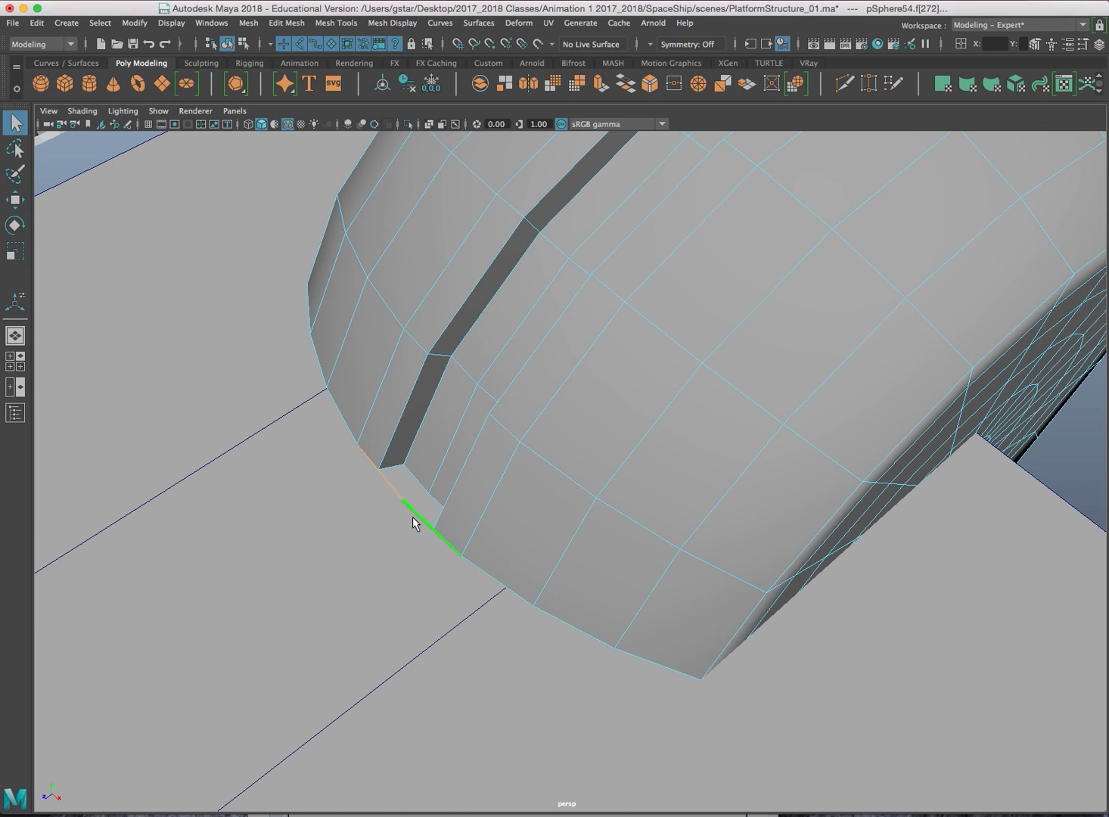
key("Delete")
Select the open border edges along the dome's inner cut, above the block's top surface
left_click_drag(489, 495, 554, 298, "alt")
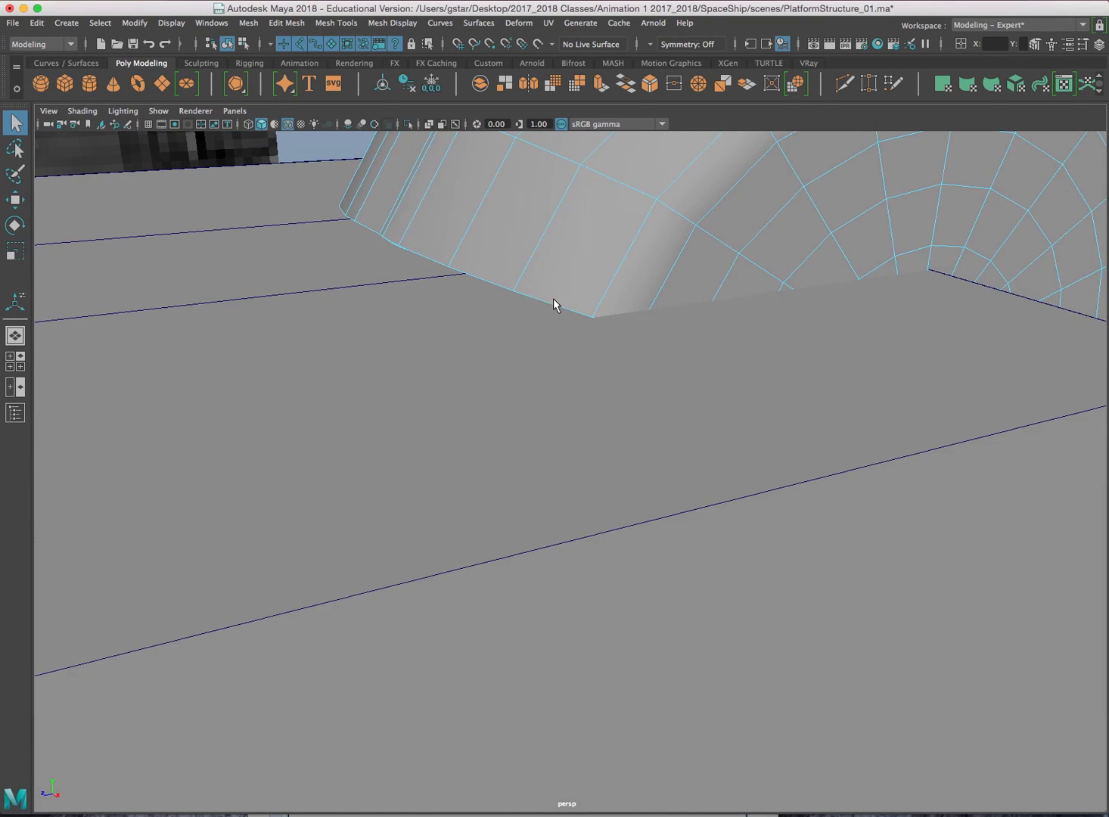
right_click_drag(561, 286, 560, 257)
left_click(559, 307)
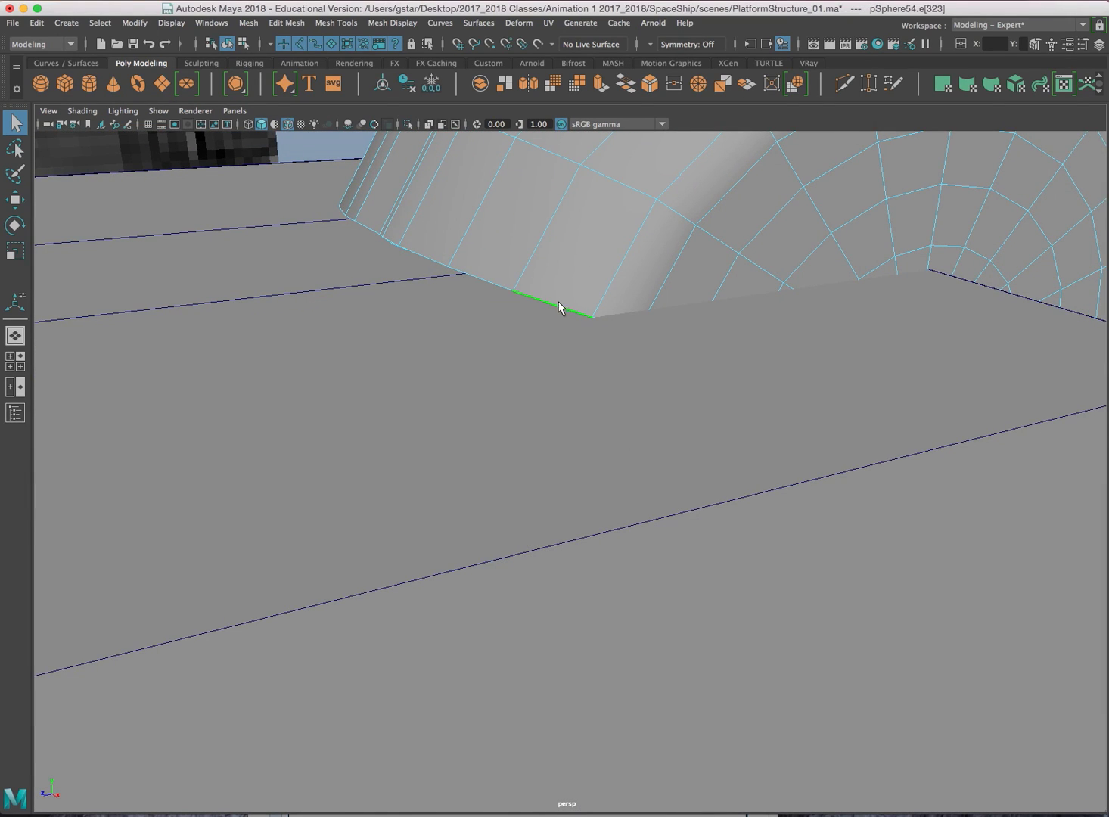
left_click_drag(560, 307, 539, 376, "alt")
double_click(528, 324)
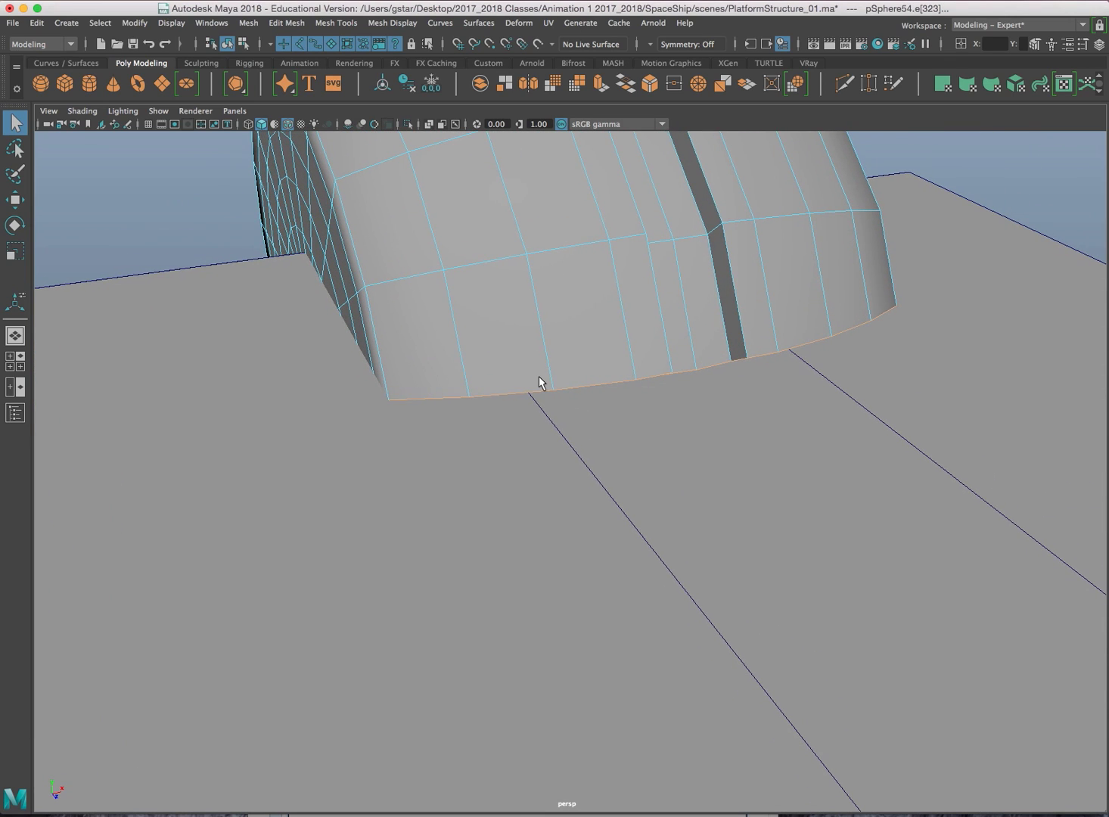
Lower the selected border edges of the dome's inner cut so they meet the block's top surface
key("r")
key("w")
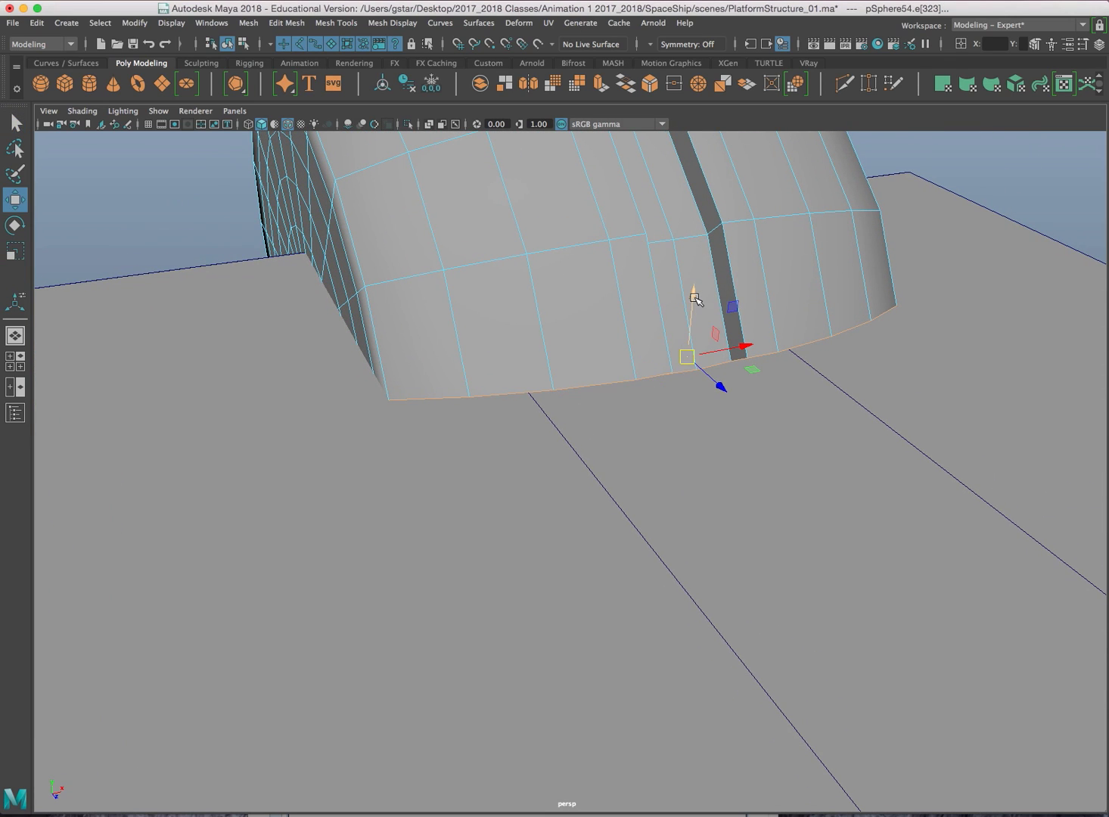
left_click_drag(695, 298, 437, 346)
right_click_drag(568, 422, 625, 401)
left_click_drag(625, 401, 555, 450, "alt")
Select the dome's outer lower border edges, flatten them vertically and move them level with the block's underside
scroll(554, 450, "up", 3)
right_click_drag(558, 422, 557, 385)
left_click(258, 442)
left_click_drag(258, 443, 817, 433, "alt")
left_click(846, 414, "shift")
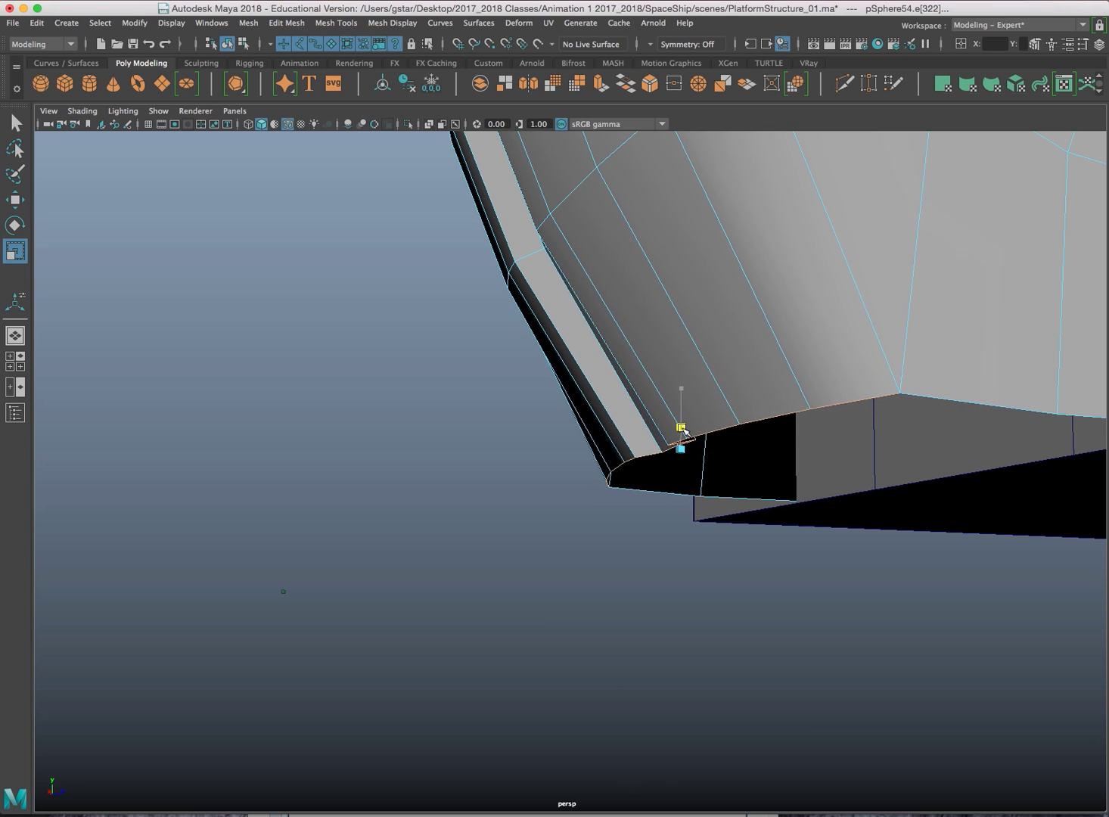
left_click_drag(682, 452, 681, 454)
left_click_drag(681, 454, 689, 452, "alt")
key("w")
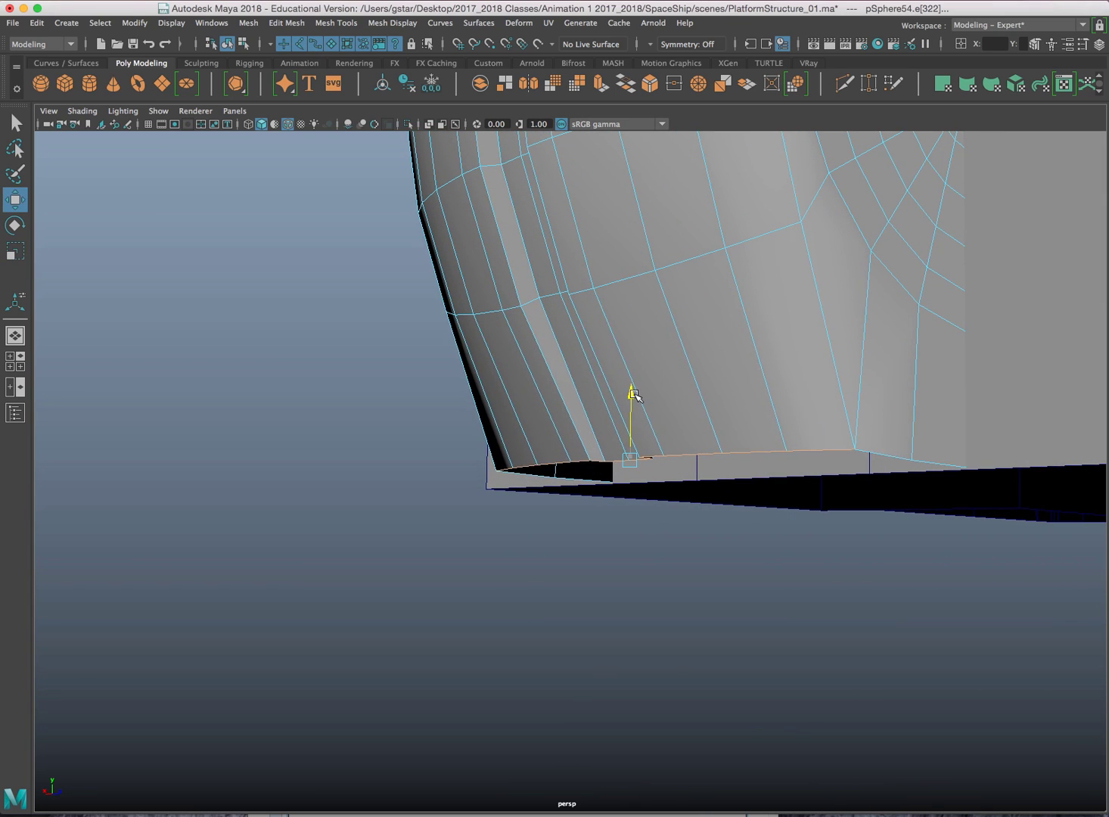
left_click_drag(634, 401, 635, 401)
Preview the dome with smooth mesh display and examine its groove and lower edge from the front
scroll(638, 399, "down", 2)
middle_click_drag(639, 398, 572, 420, "alt")
left_click_drag(573, 420, 637, 416, "alt")
middle_click_drag(636, 416, 619, 478, "alt")
key("3")
left_click_drag(553, 458, 518, 441, "alt")
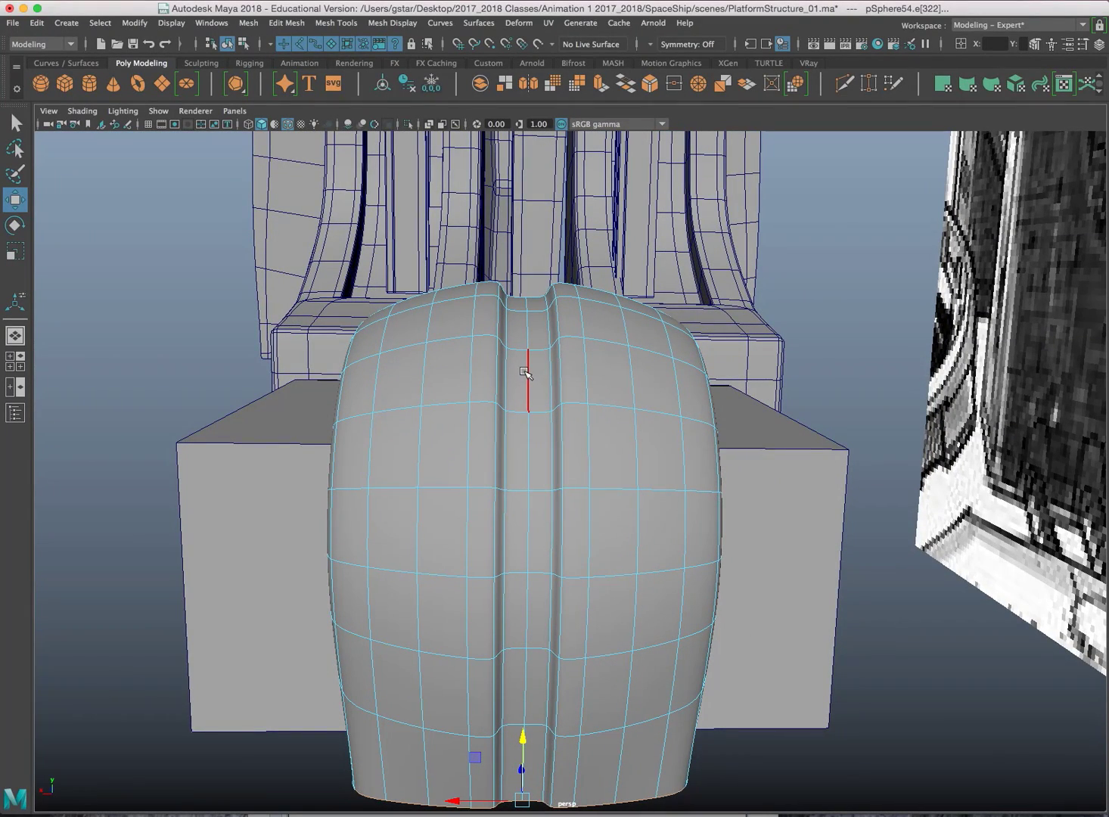
scroll(513, 392, "up", 1)
middle_click_drag(491, 442, 515, 177, "alt")
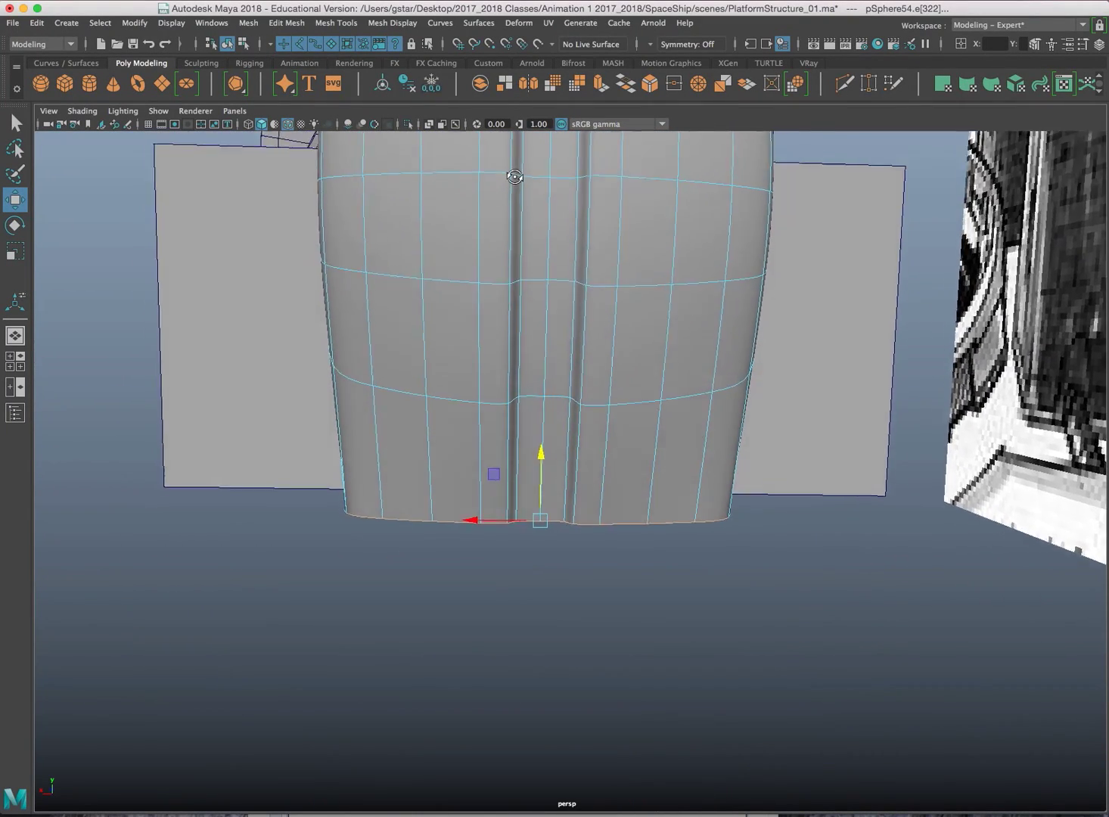
left_click_drag(516, 177, 570, 376, "alt")
Select the edge loops along both groove rims and scale them closer together to narrow the groove
scroll(524, 340, "up", 2)
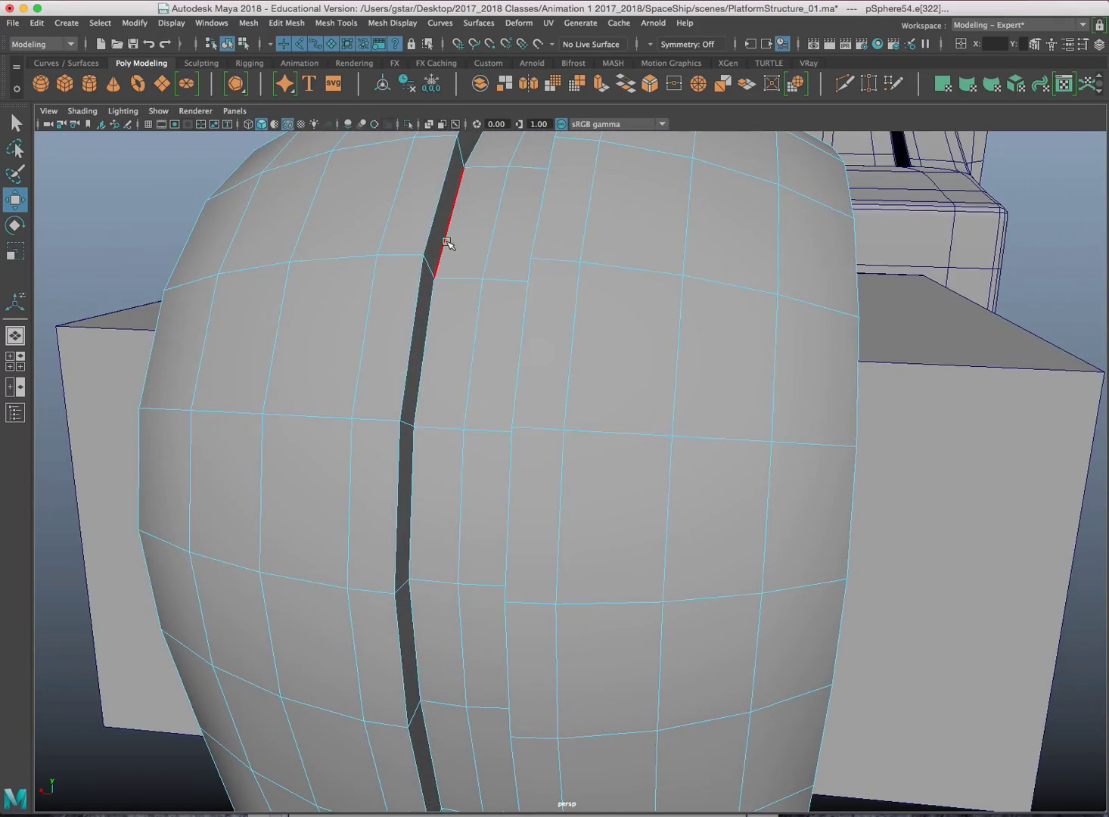
left_click_drag(474, 361, 533, 333, "alt")
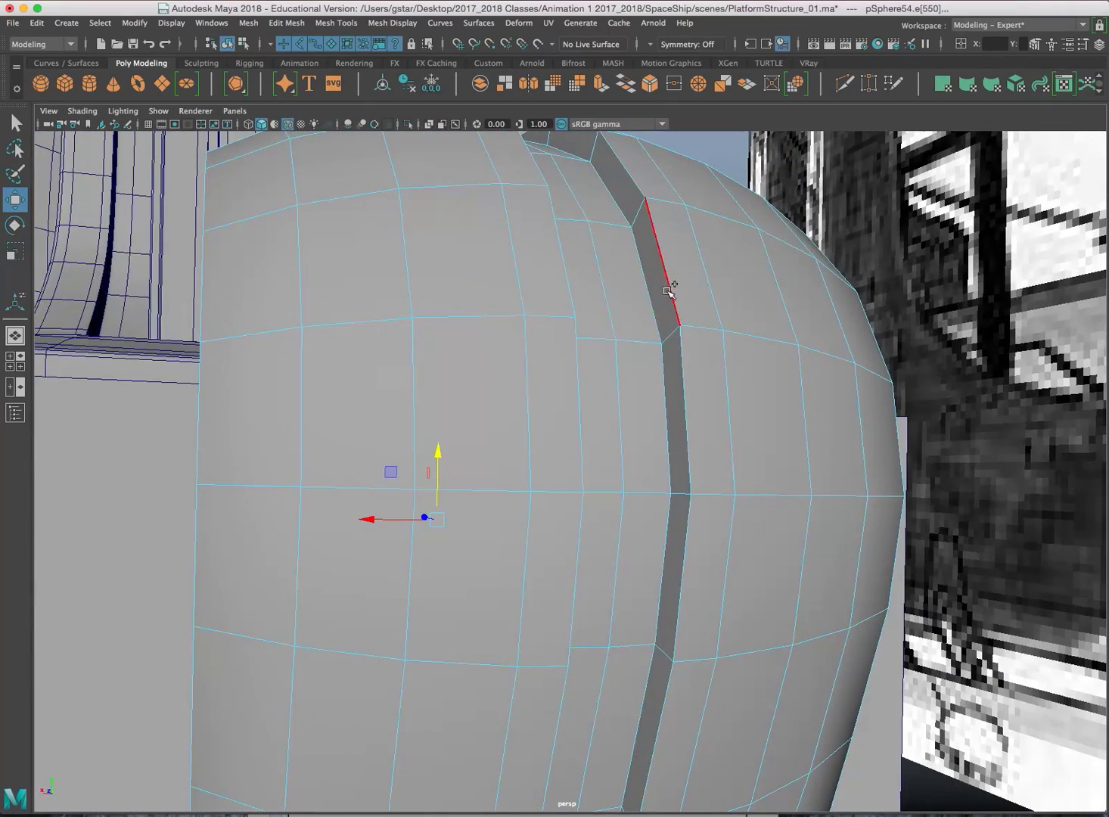
left_click_drag(655, 318, 582, 337, "alt")
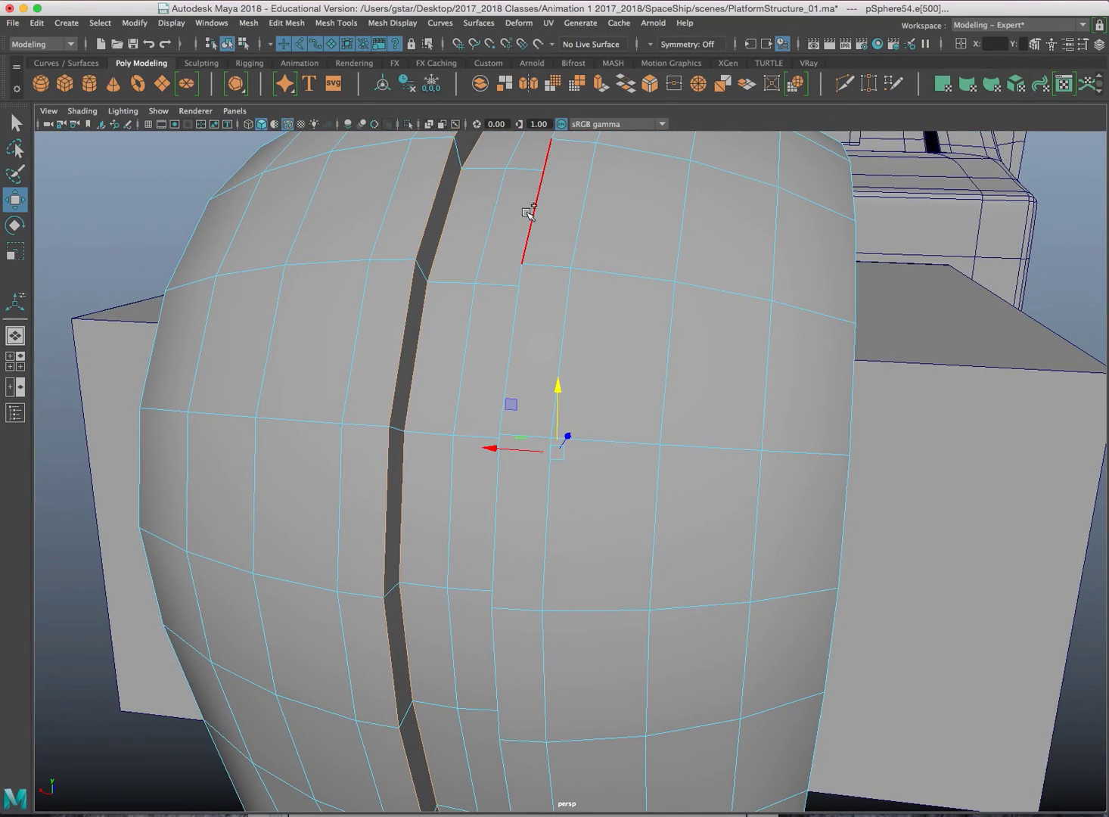
key("r")
mouse_move(500, 393)
left_mouse_down("alt")
mouse_move(545, 389)
mouse_move(574, 463)
mouse_move(549, 466)
left_mouse_up("alt")
left_click_drag(626, 410, 581, 403, "alt")
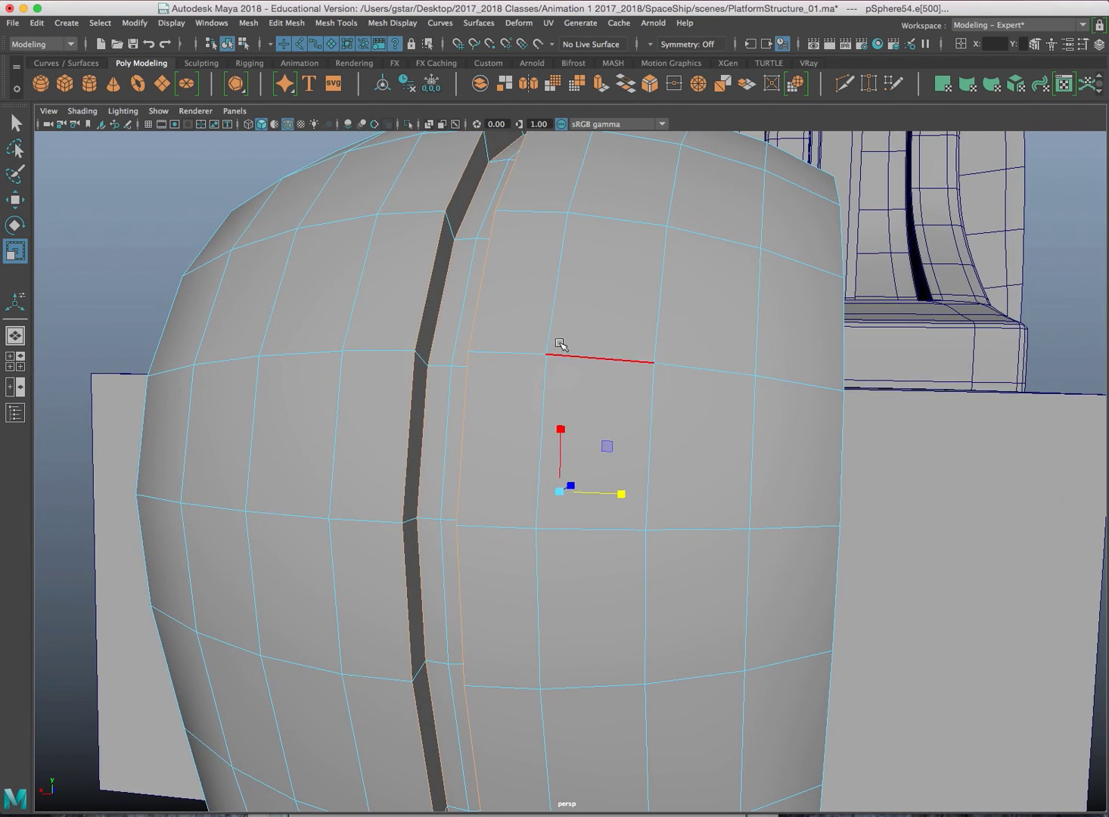
Bevel the groove's rim edges with a fraction of 0.5 and 2 segments, and return to object selection
middle_click_drag(557, 328, 573, 407, "alt")
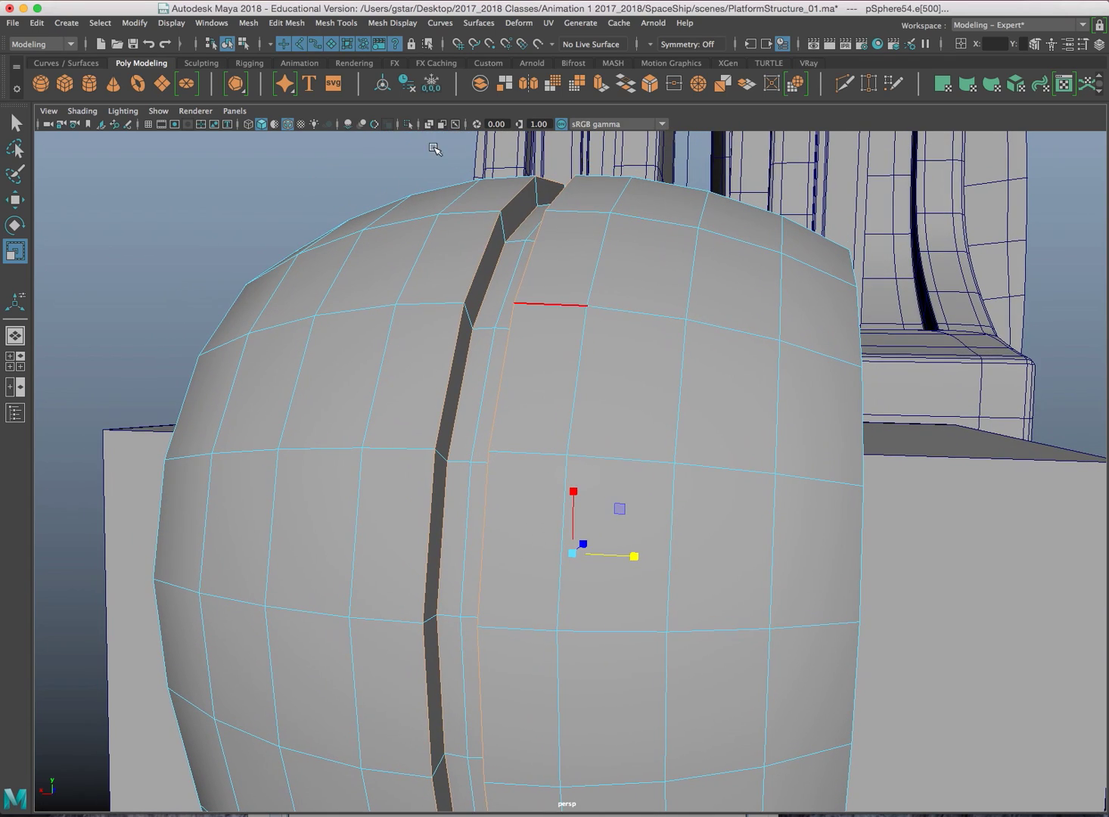
left_click(294, 25)
left_click(306, 73)
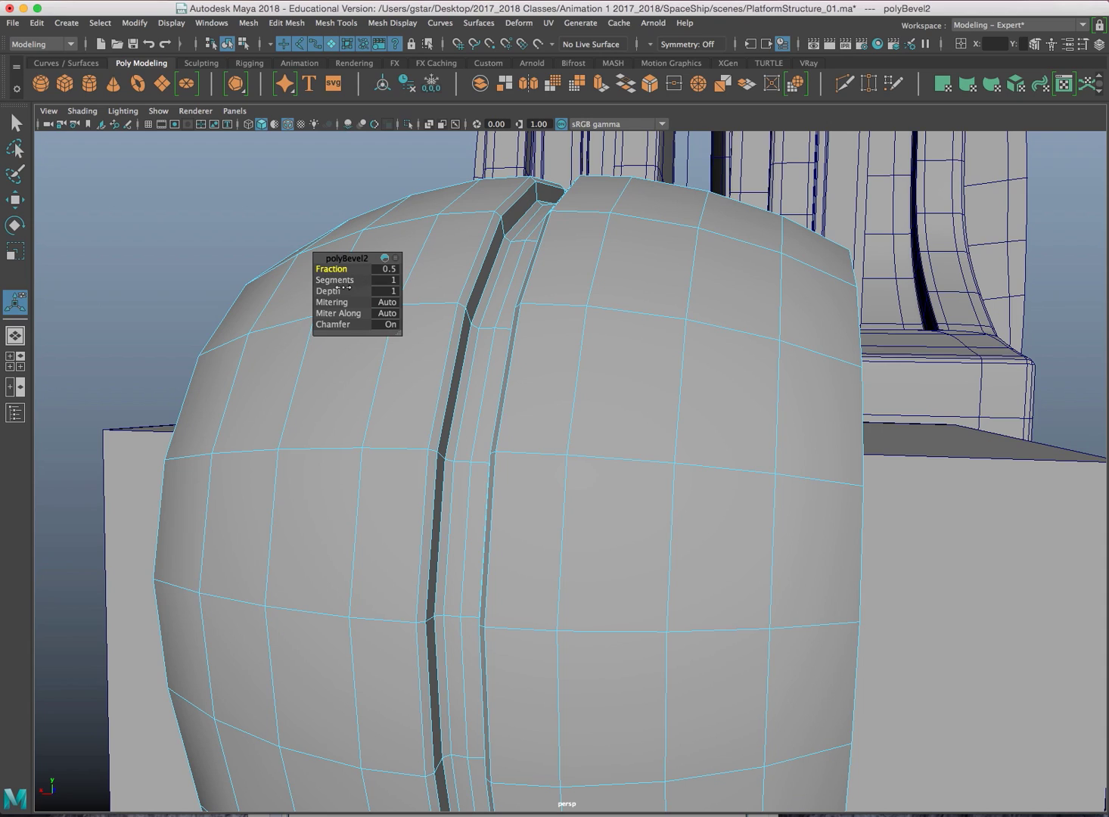
left_click_drag(333, 280, 342, 280)
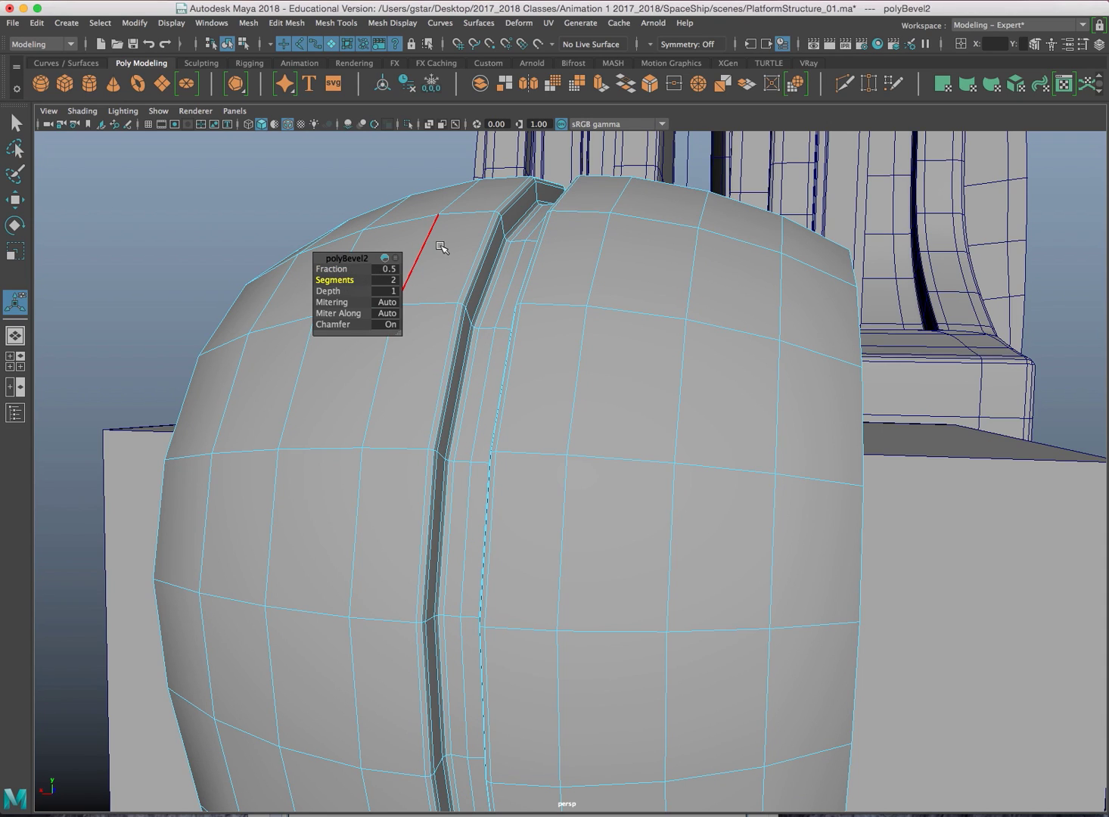
right_click_drag(441, 247, 463, 223)
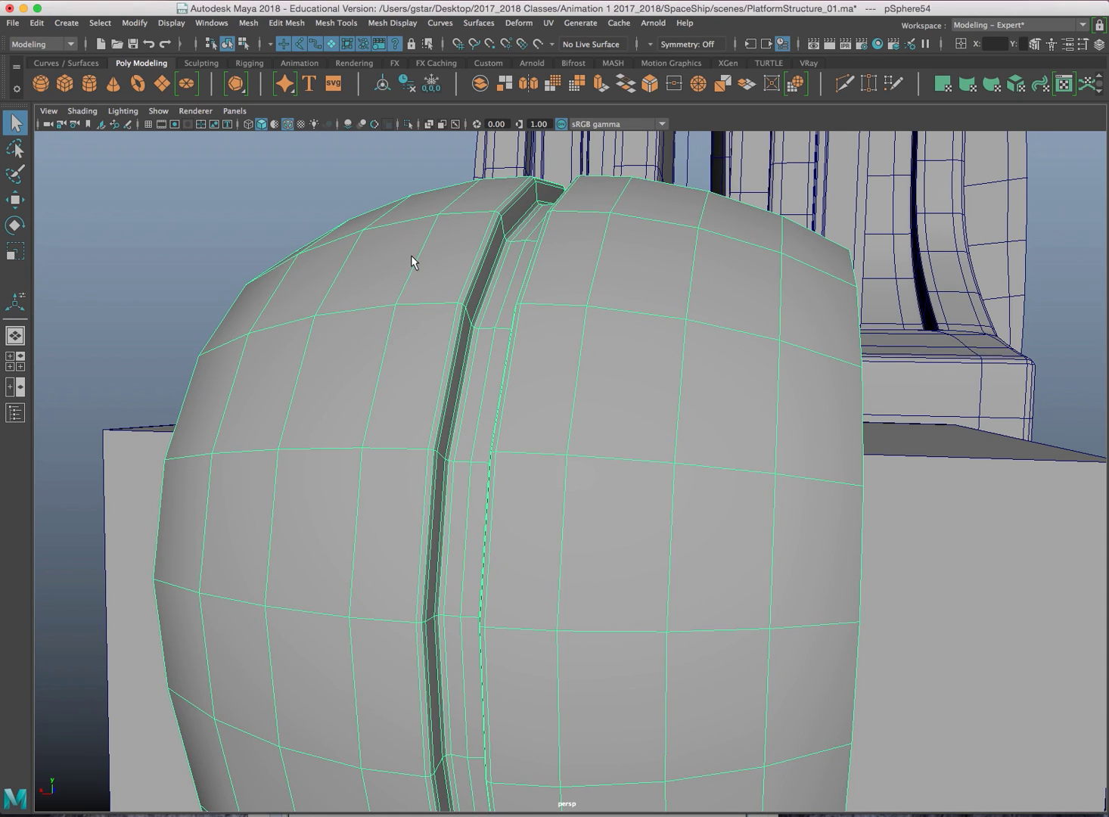
Show the dome in smooth preview and inspect how it sits against the connecting block
key("3")
left_click(309, 204)
left_click_drag(308, 204, 380, 398, "alt")
left_click(297, 444)
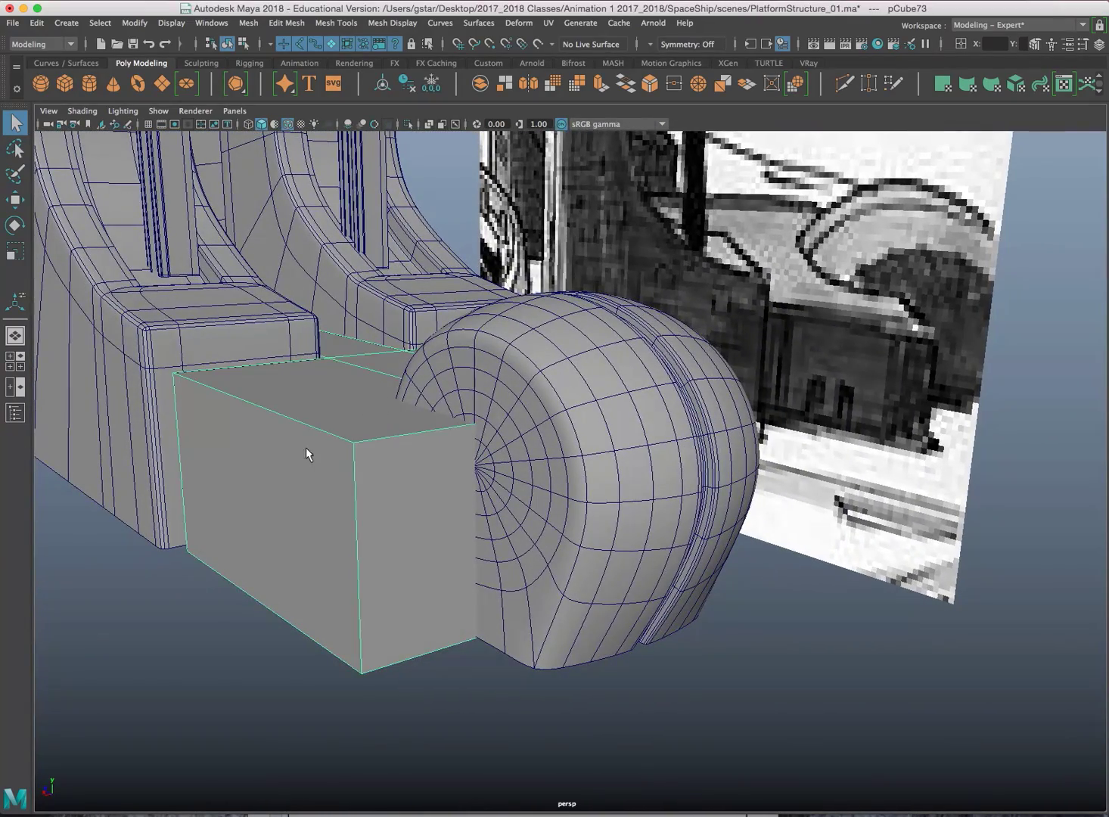
left_click_drag(305, 447, 413, 484, "alt")
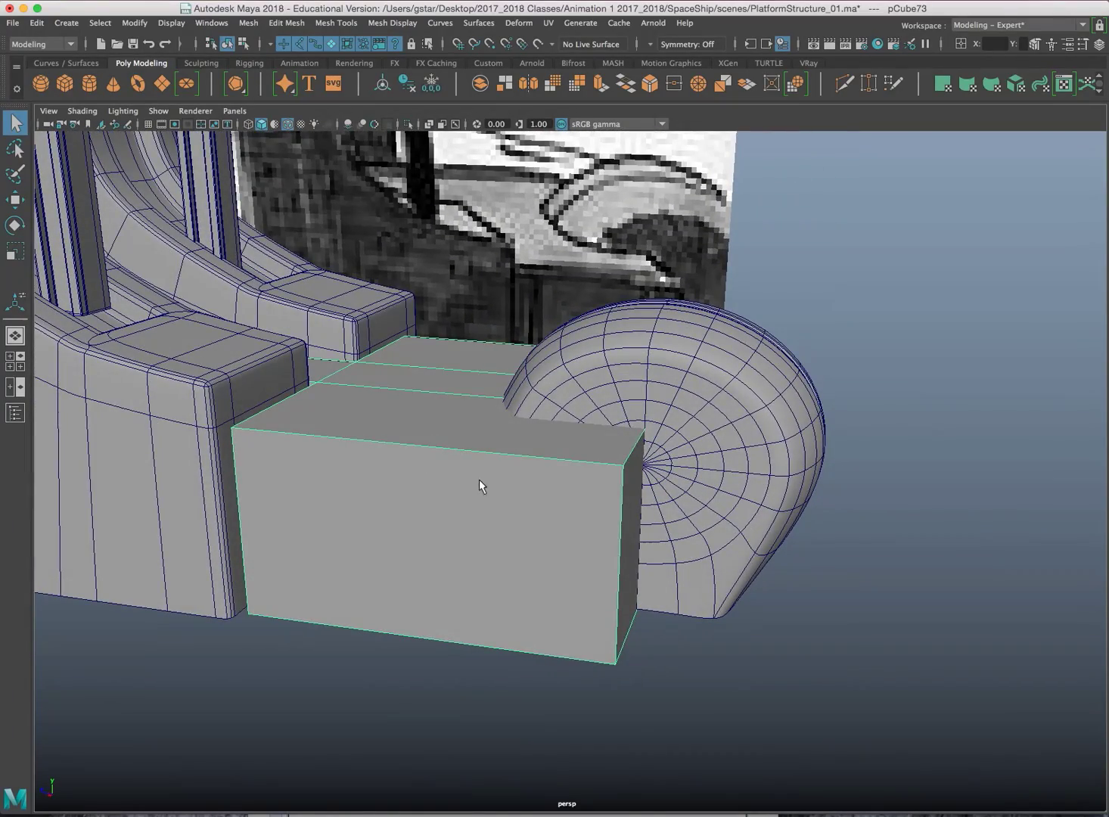
left_click_drag(479, 479, 558, 509, "alt")
Isolate the dome in unsmoothed display and switch it to face selection, facing its flat side
left_click(685, 424)
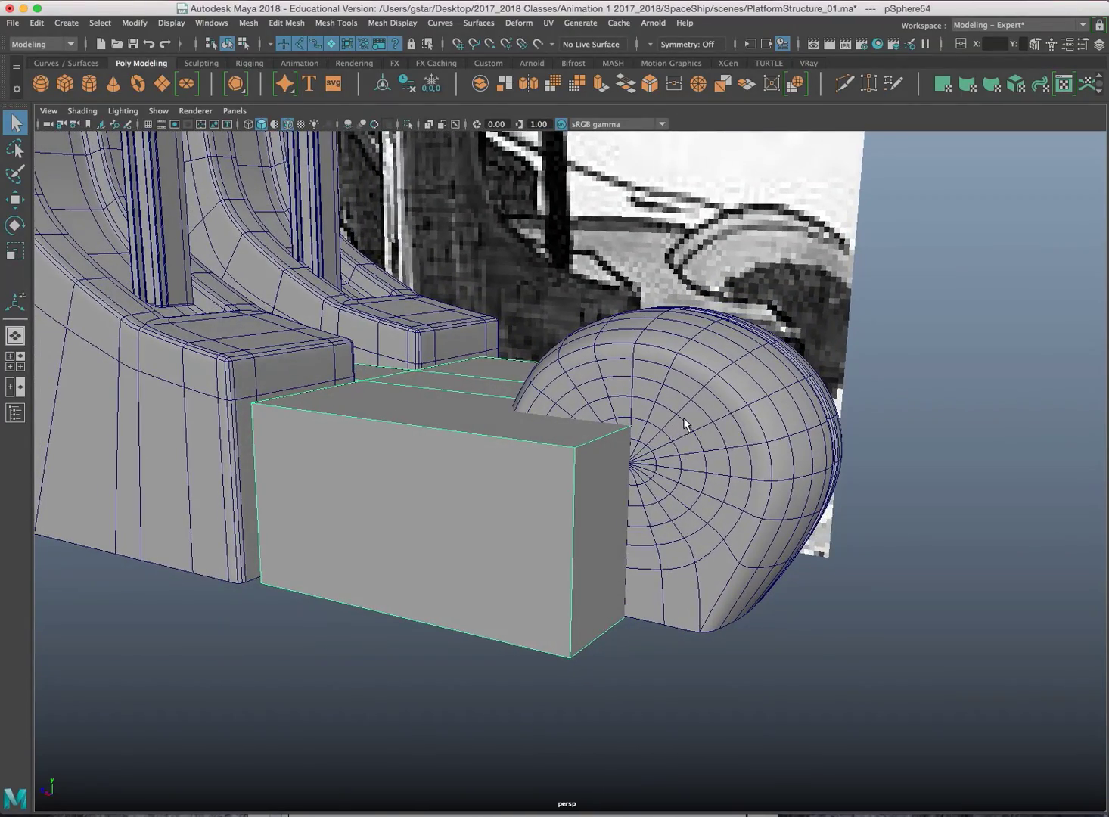
middle_click_drag(684, 421, 534, 428, "alt")
scroll(534, 428, "up", 5)
left_click_drag(534, 427, 507, 412, "alt")
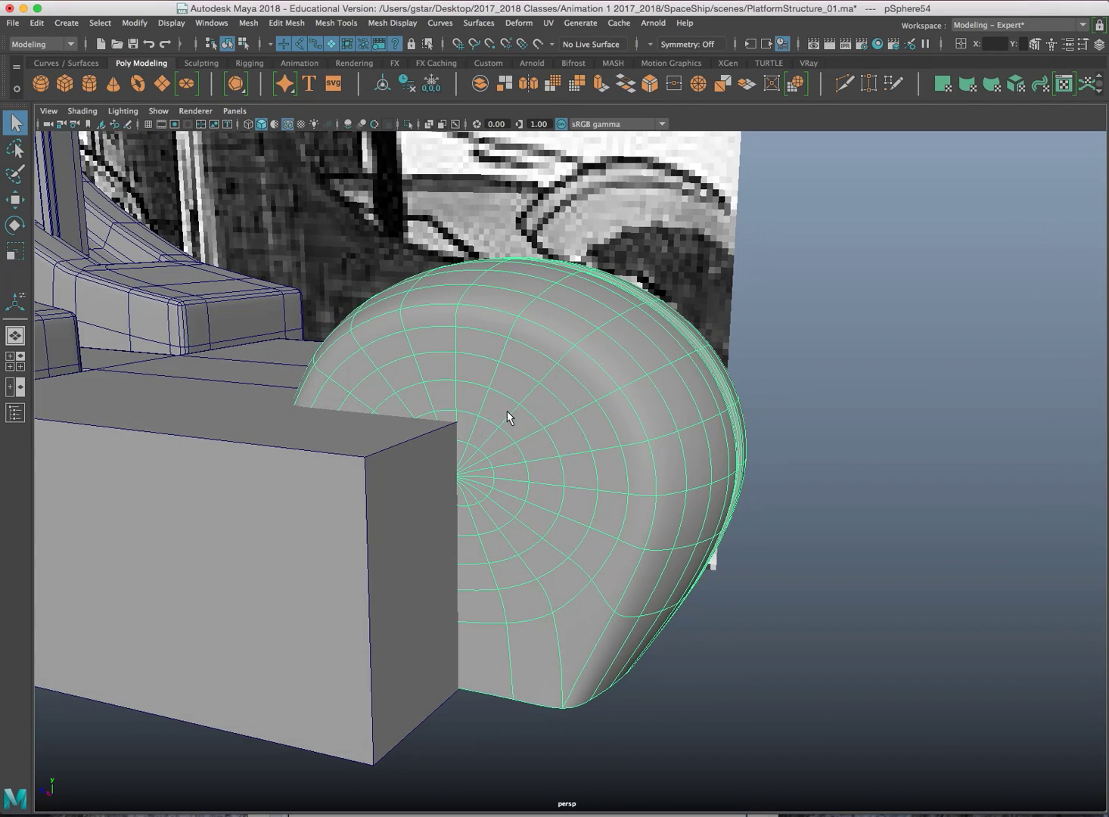
key("1")
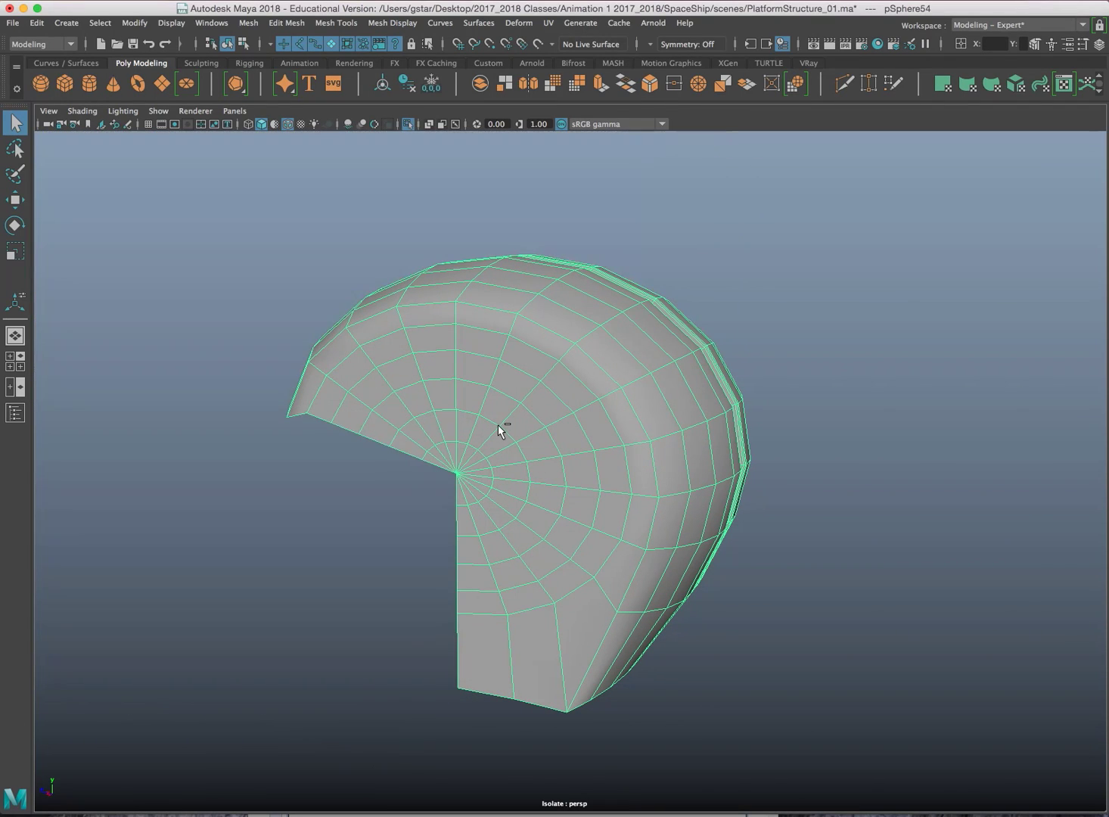
key("ctrl+1")
left_click_drag(482, 429, 514, 404, "alt")
right_click_drag(514, 403, 513, 439)
left_click_drag(512, 446, 517, 456, "alt")
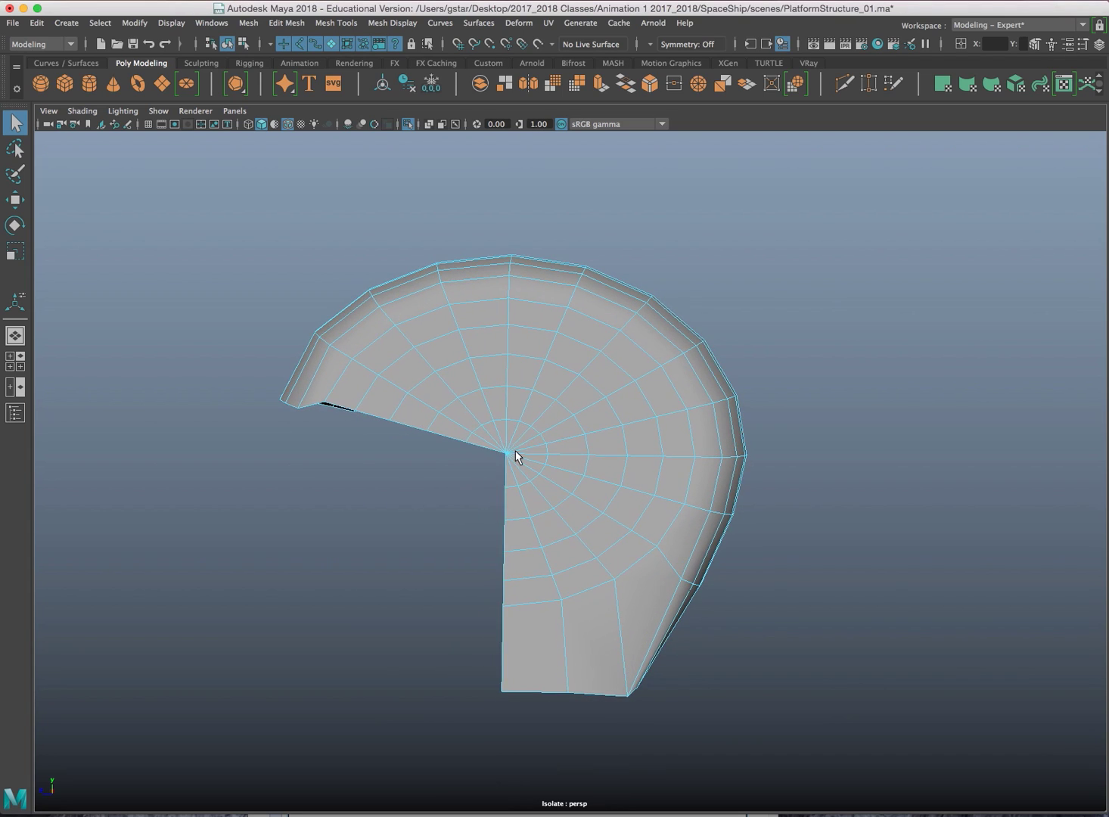
In the side view, select the faces around the dome's side centers and grow the selection out to the rounded rim
key("space")
key("space")
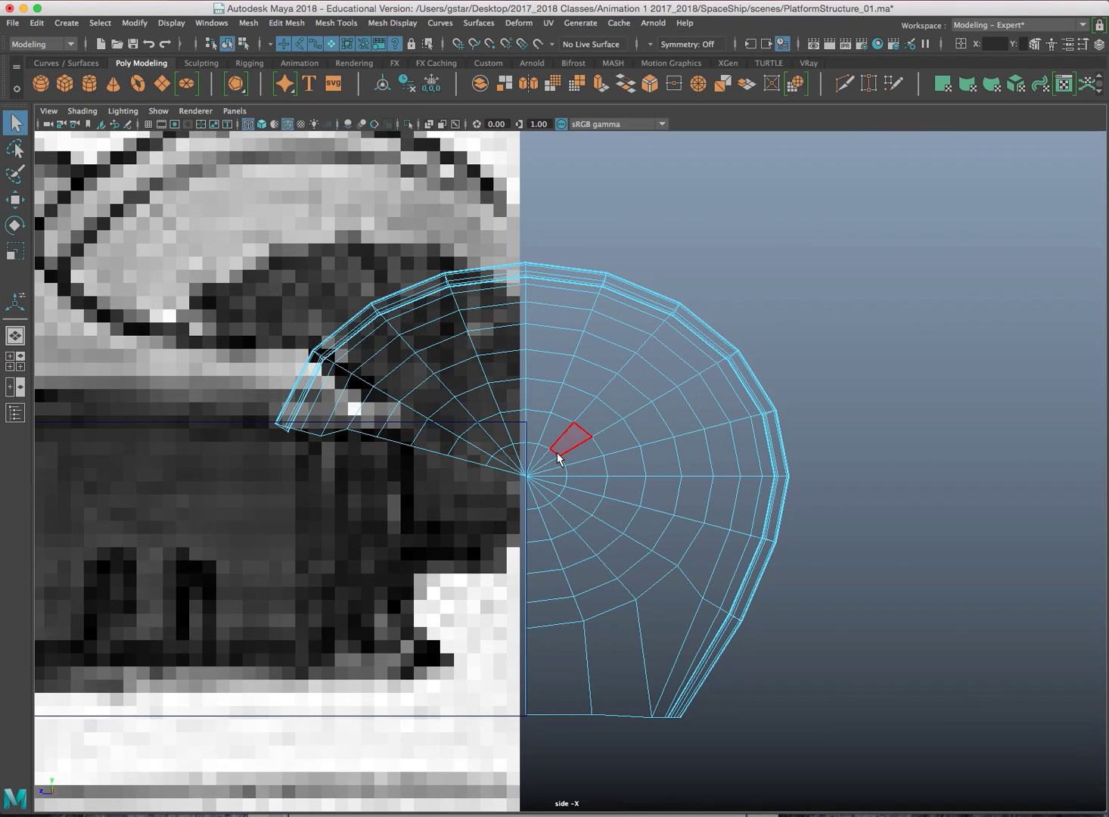
scroll(558, 458, "up", 3)
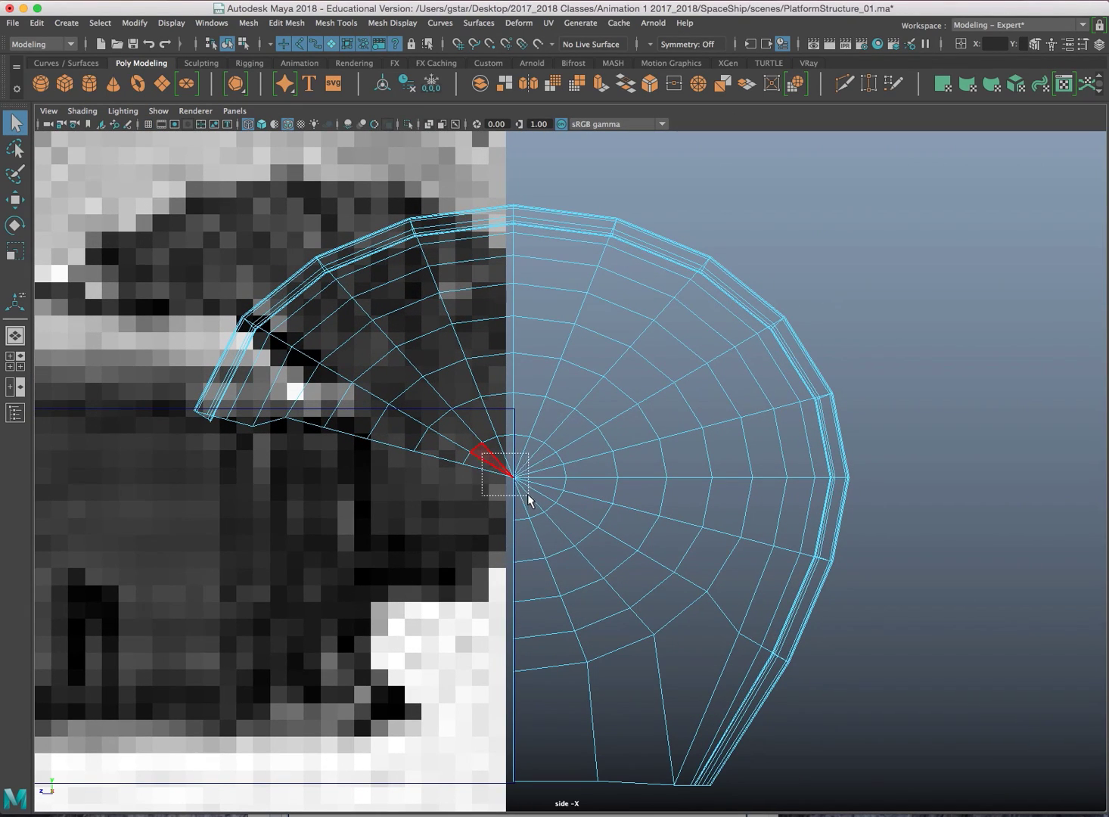
left_click_drag(528, 494, 528, 494)
scroll(527, 495, "up", 1)
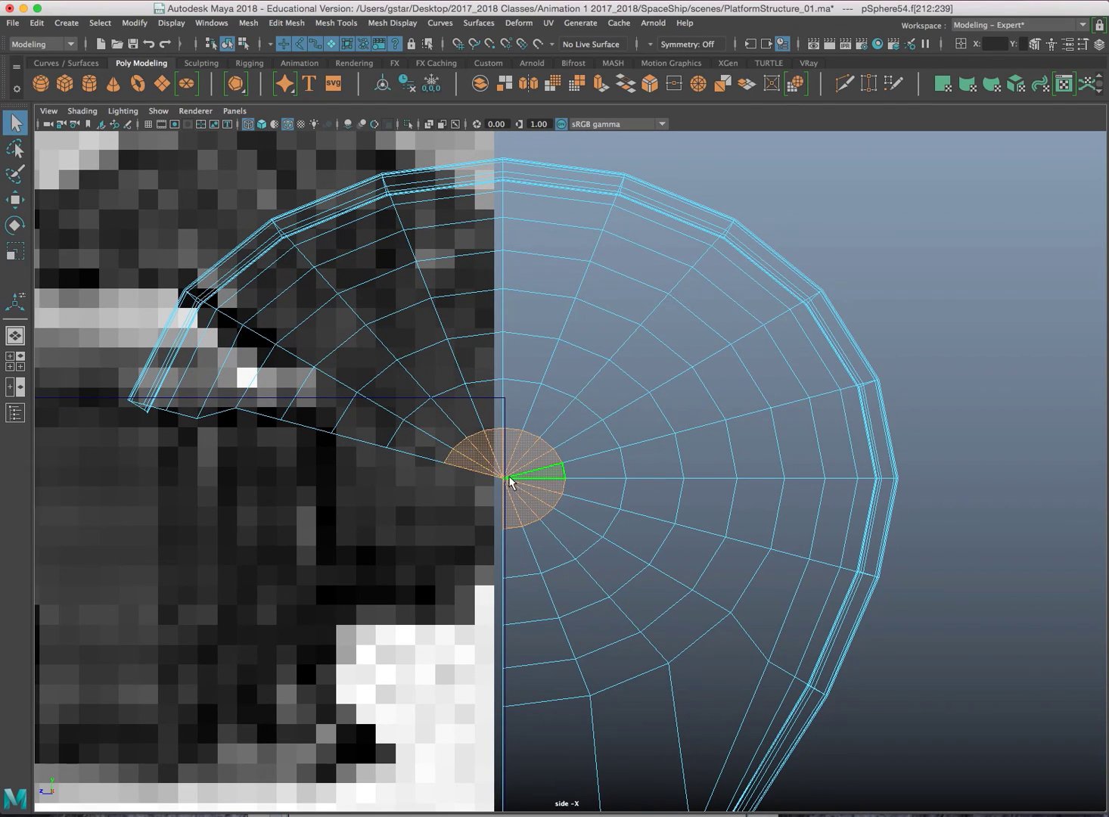
scroll(509, 481, "up", 1)
key("shift+period")
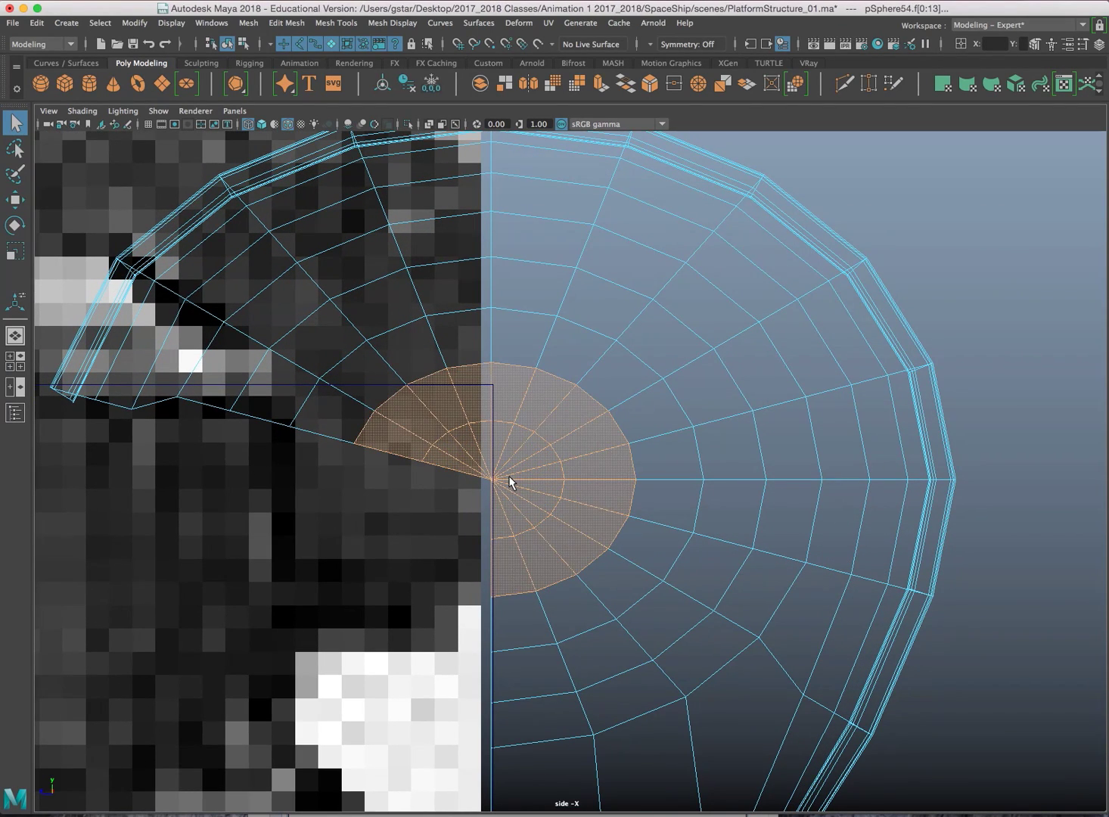
key("shift+period")
key("shift+period")
key("shift+period")
key("shift+period")
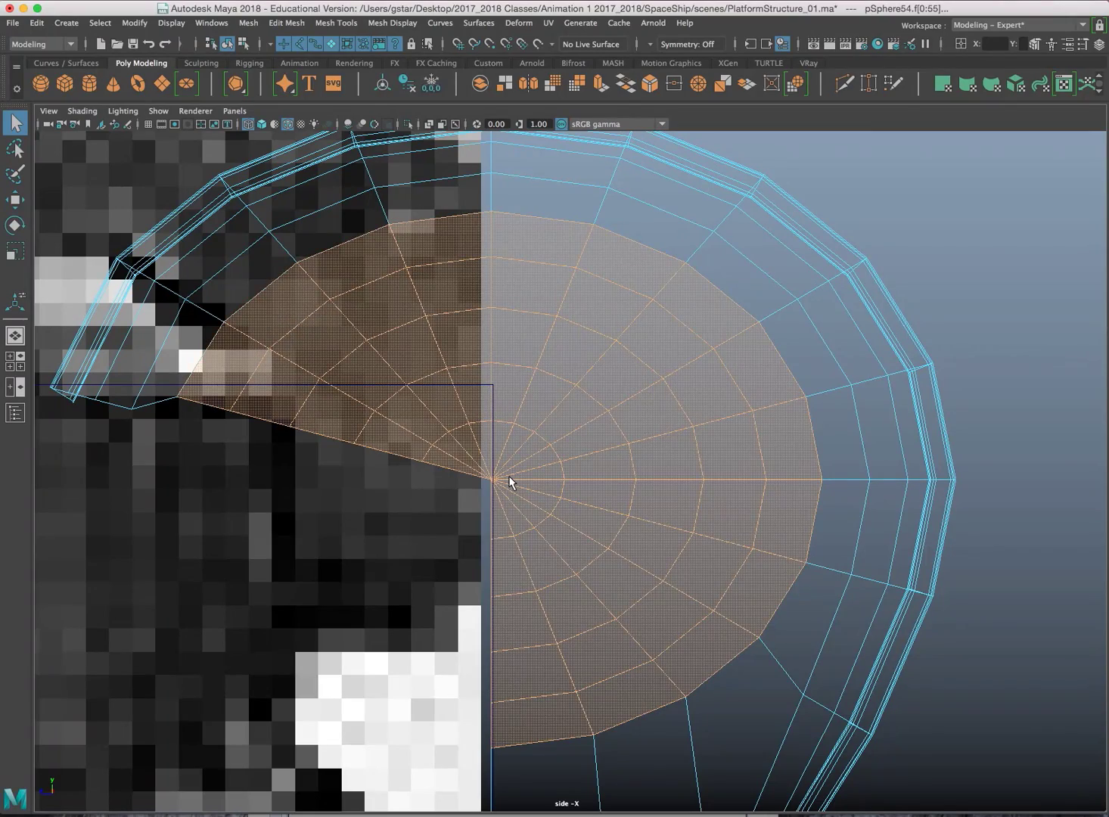
key("shift+period")
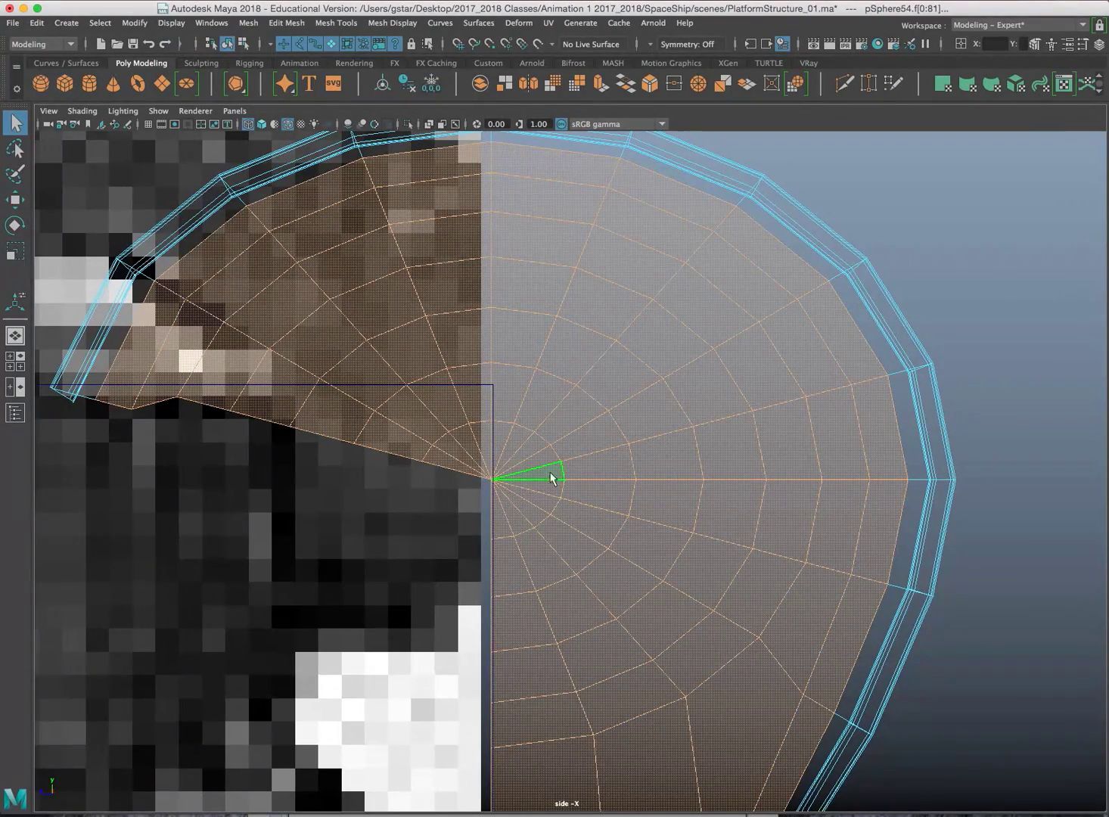
In the perspective view, shrink the face selection back from the dome's rounded rim
key("space")
key("space")
left_click_drag(750, 310, 617, 331, "alt")
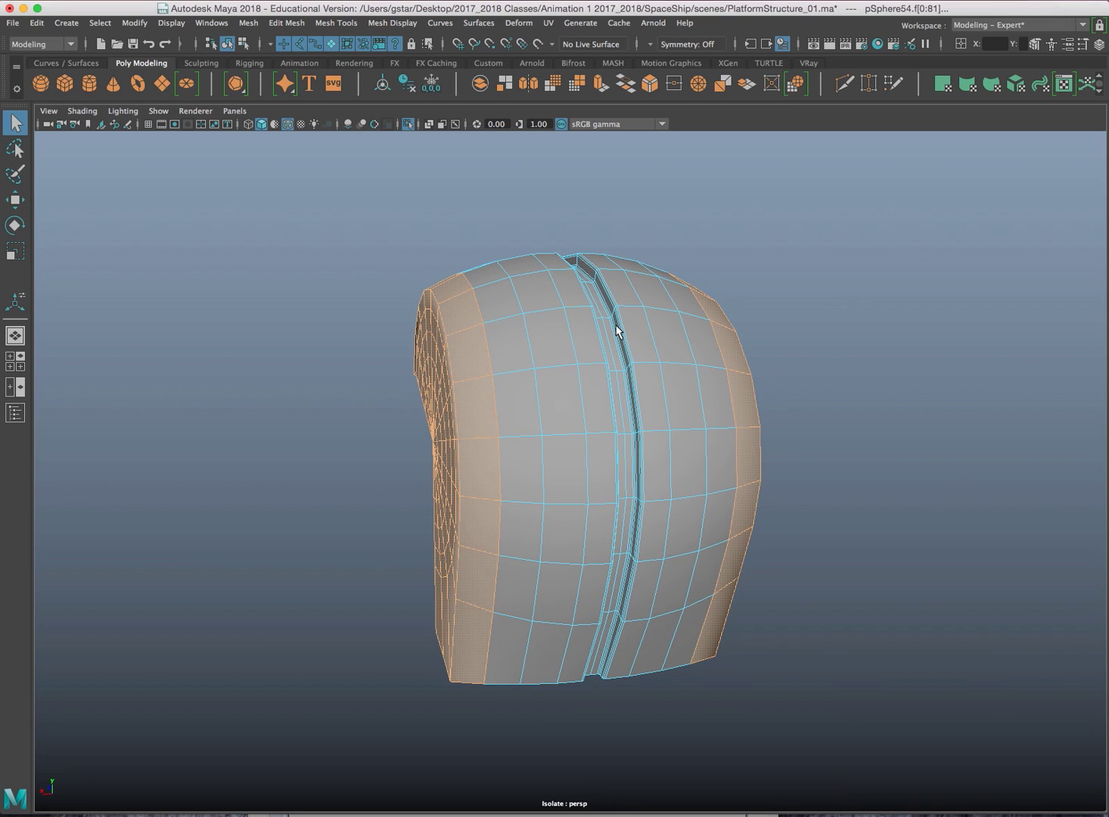
key("shift+comma")
key("shift+comma")
key("shift+comma")
key("shift+comma")
key("shift+comma")
key("shift+comma")
left_click_drag(595, 392, 592, 486, "alt")
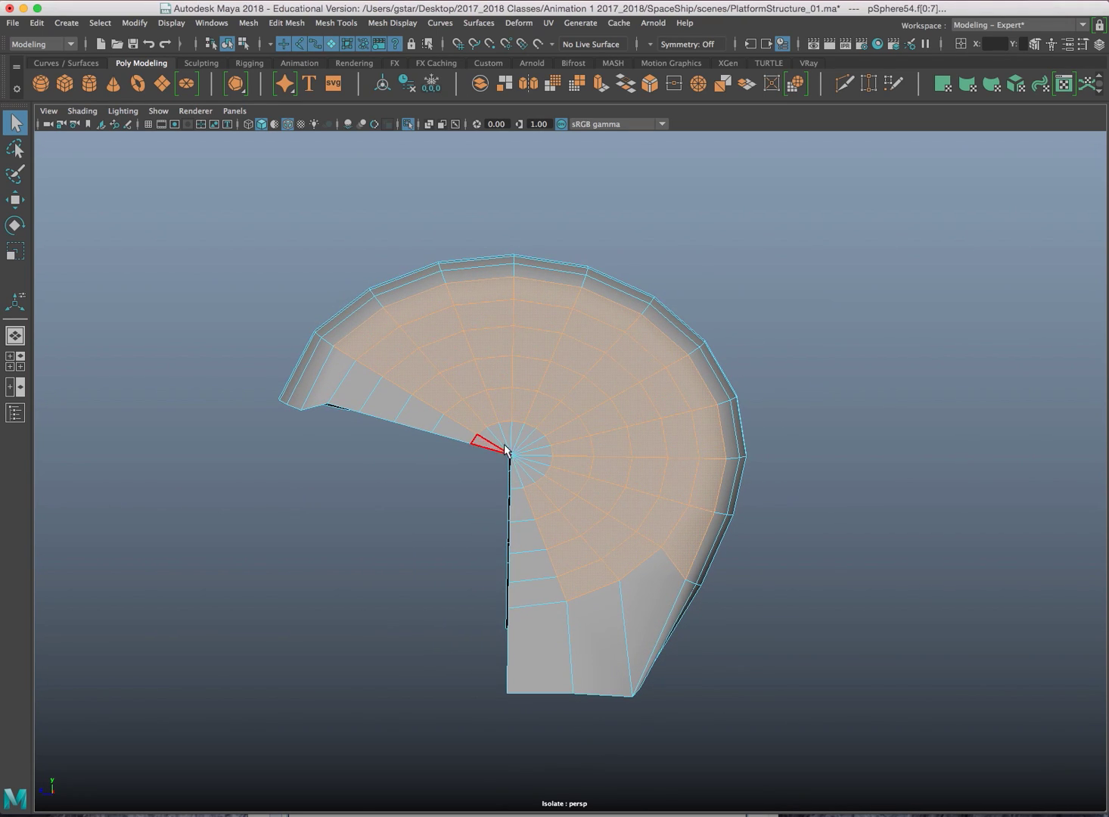
Reselect the center faces on both flat sides of the dome and grow the selection to cover each whole flat side
left_click_drag(498, 436, 517, 460)
left_click_drag(517, 460, 535, 518, "alt")
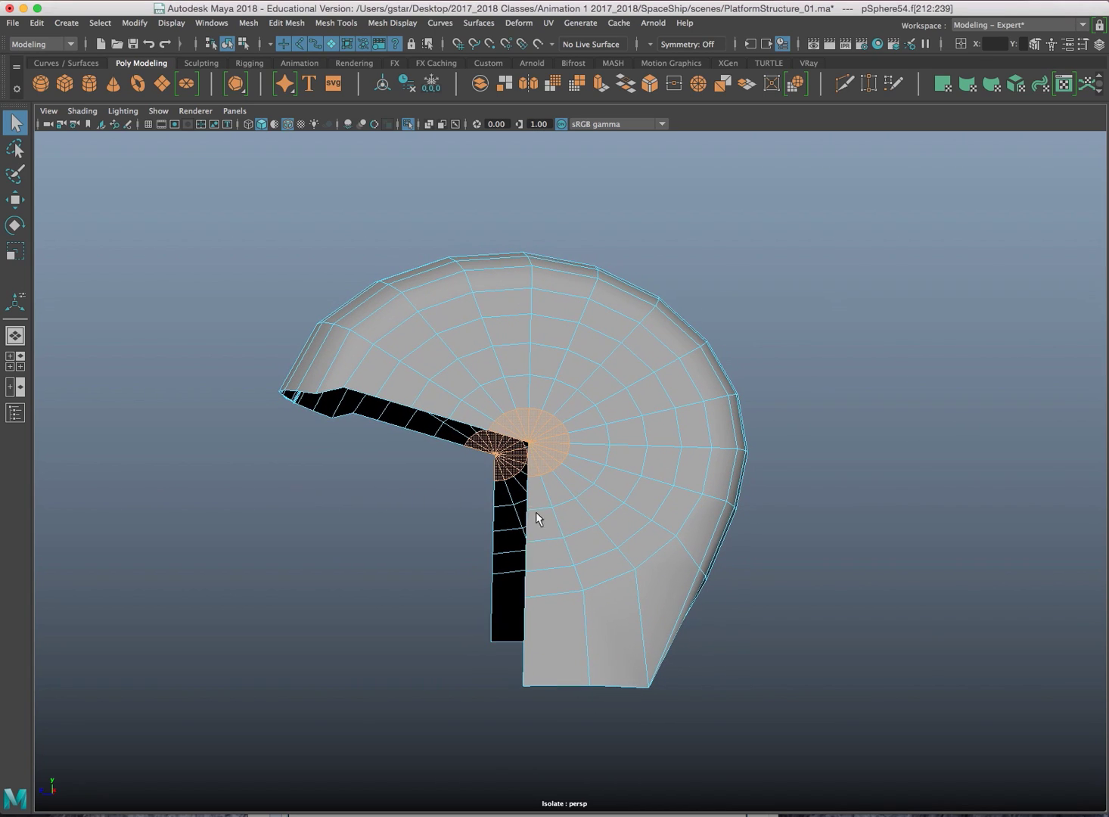
key("shift+period")
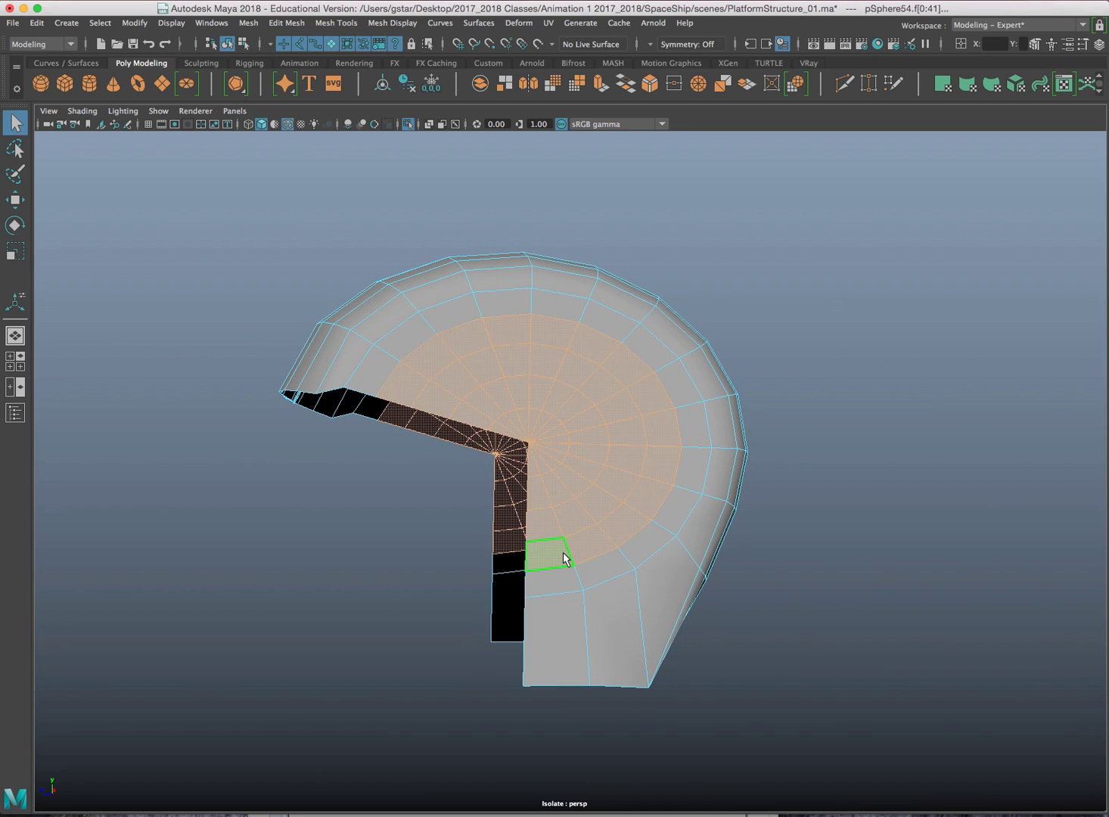
left_click_drag(560, 550, 589, 522, "alt")
key("shift+period")
Extrude the dome's flat side faces with an offset of 0.05 and no thickness
key("ctrl+e")
scroll(591, 519, "up", 4)
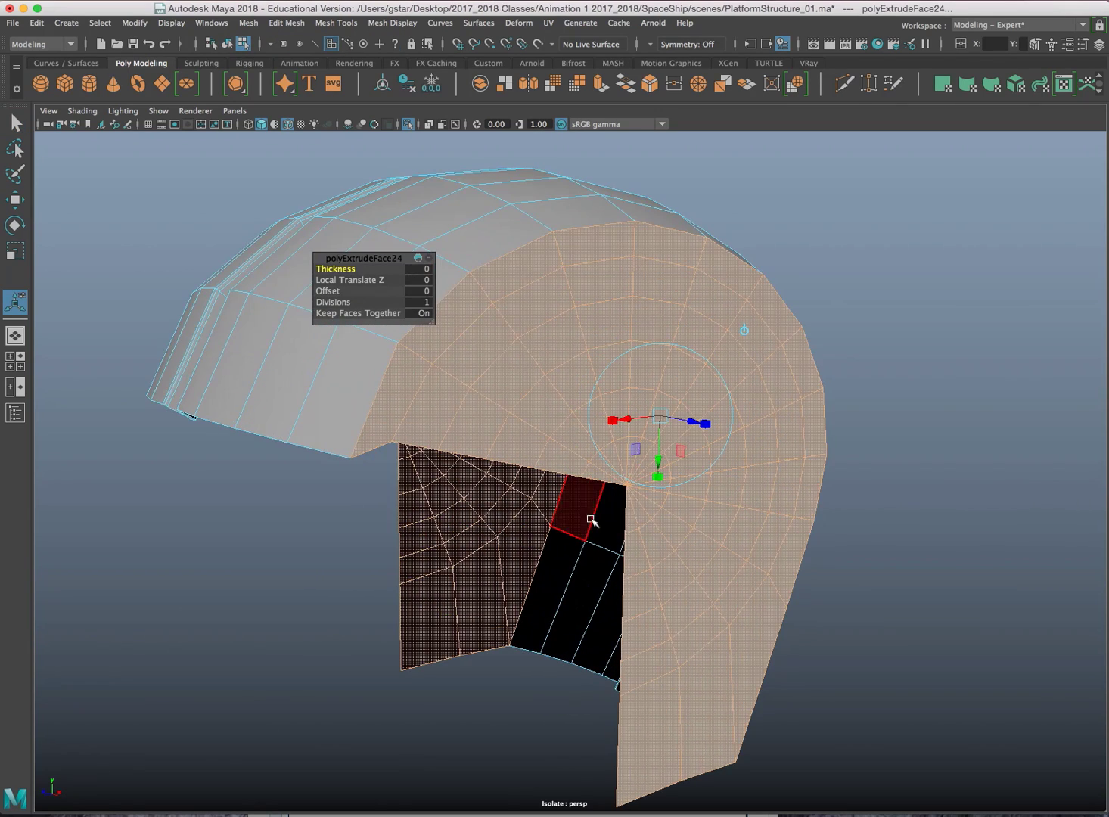
left_click_drag(691, 426, 692, 425)
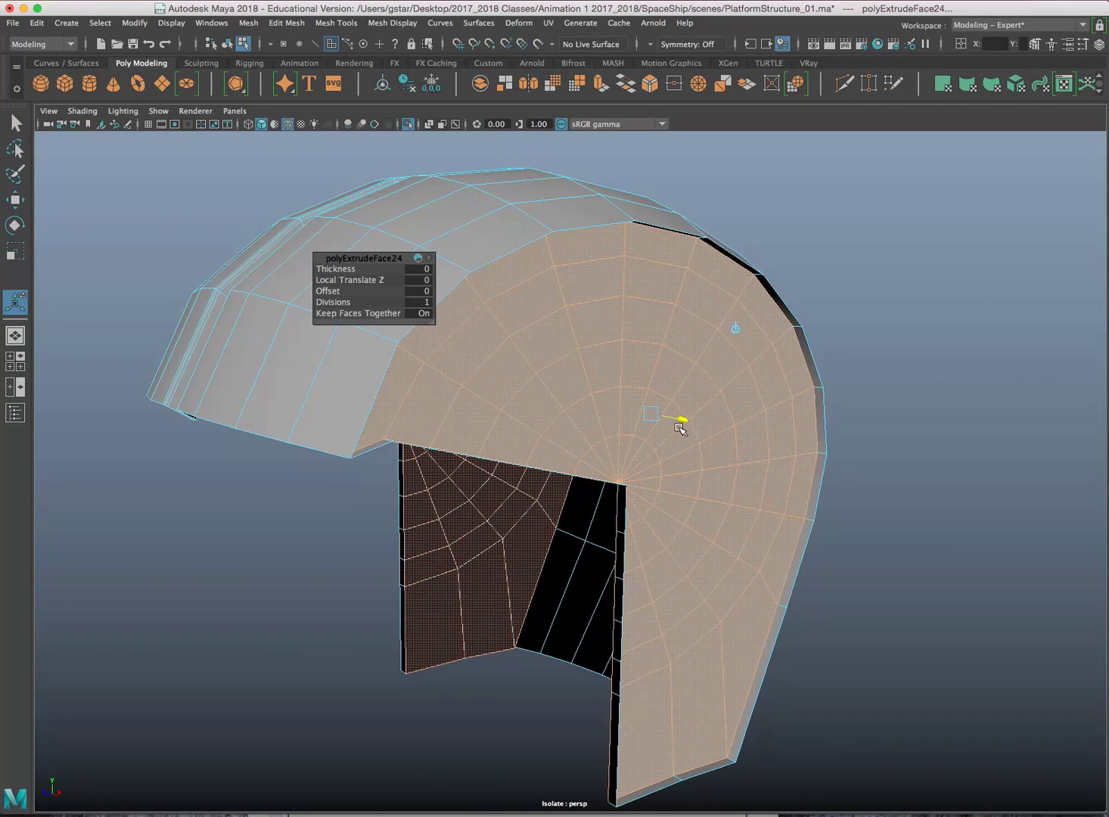
key("w")
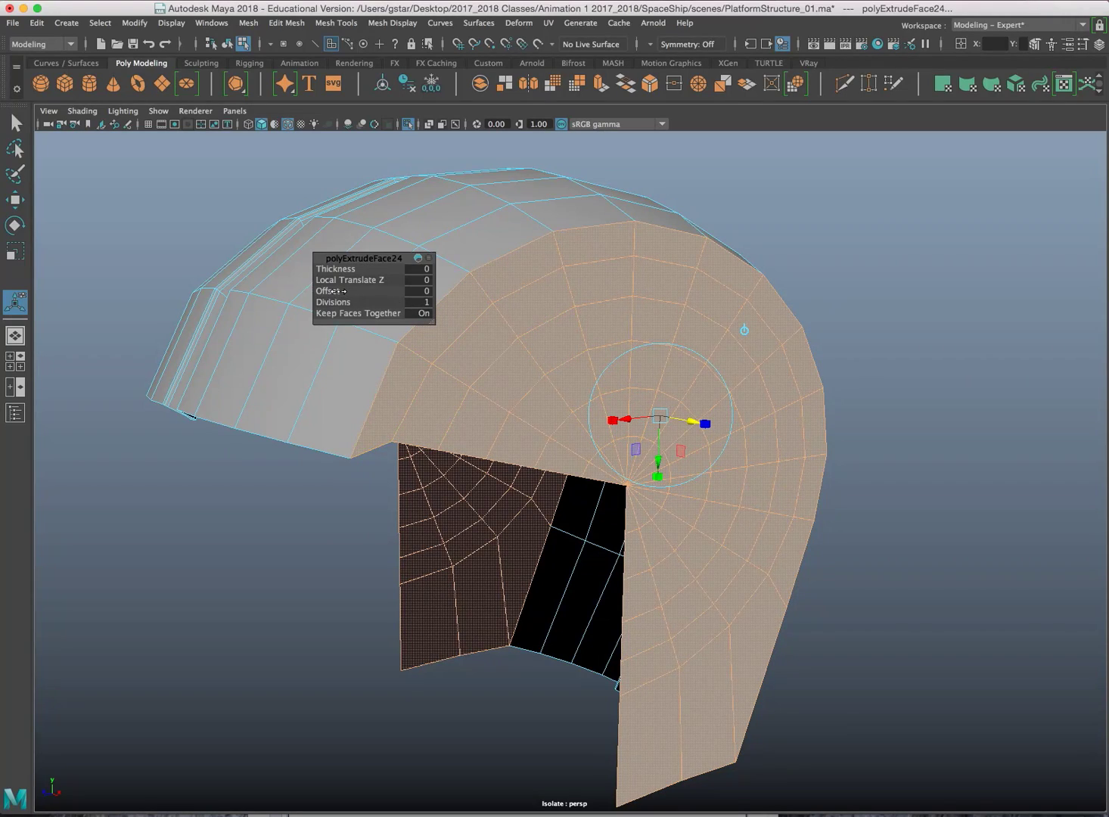
left_click_drag(339, 291, 352, 292)
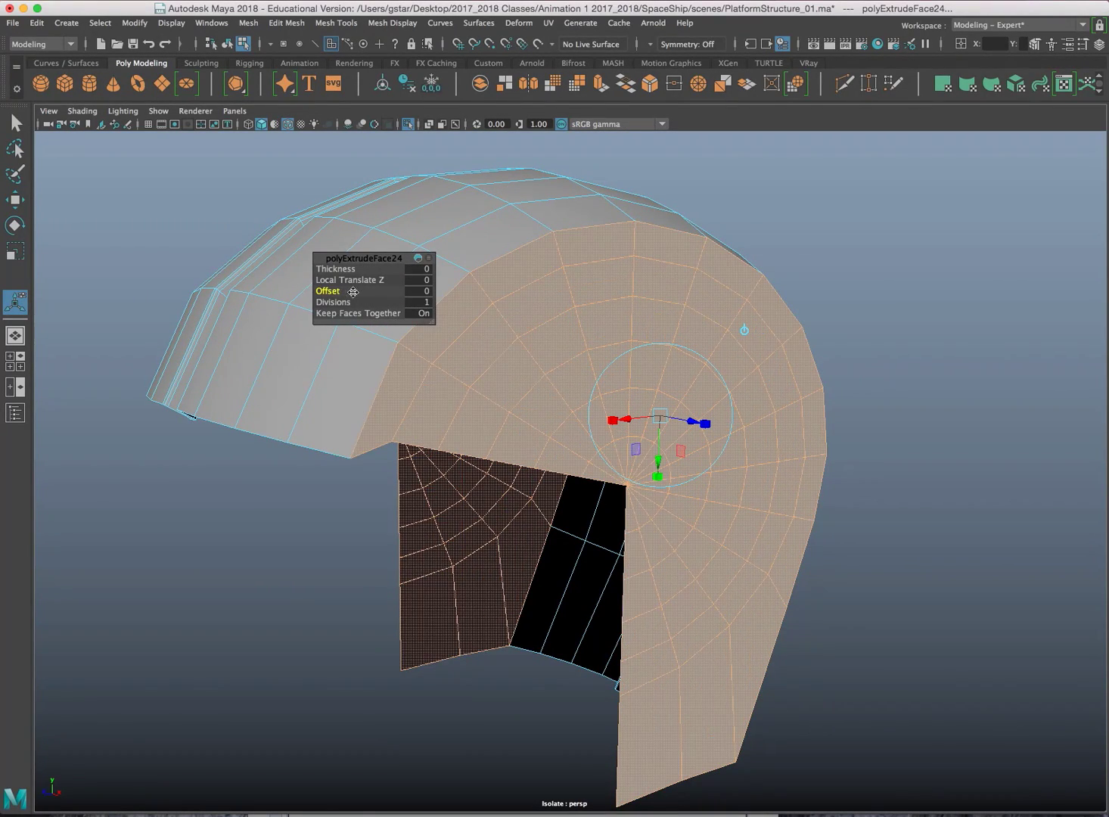
left_click(417, 292)
type(".05")
key("Return")
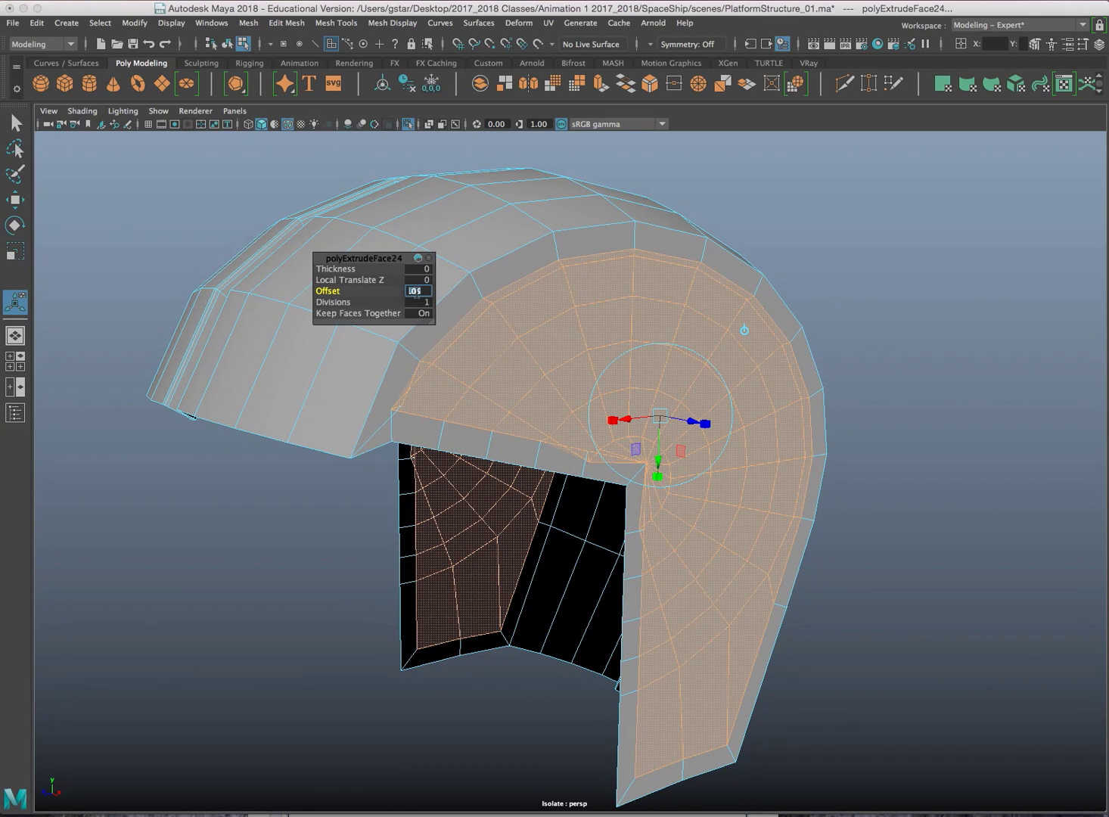
Increase the side face extrusion's offset to 0.08
left_click(421, 292)
type(".08")
key("Return")
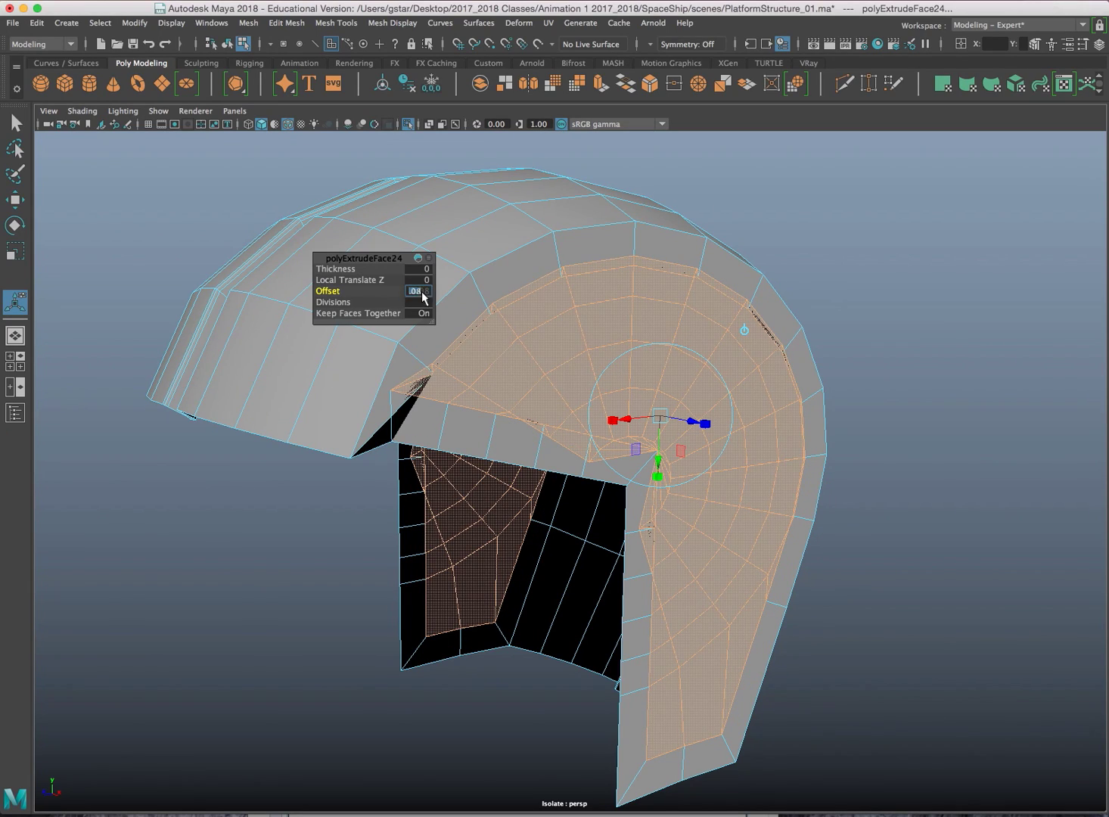
Try offsets of 0.1 and 0.09 on the extrusion of the dome's flat side faces
left_click(422, 294)
type(".1")
key("Return")
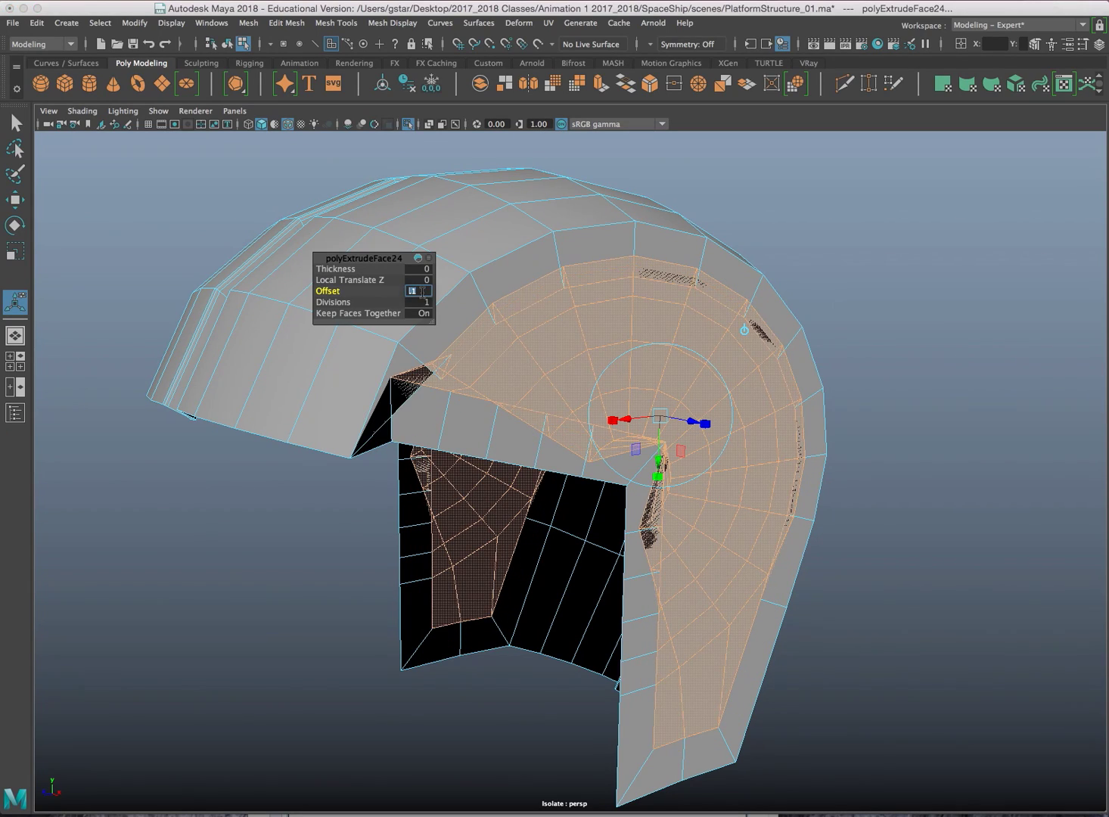
left_click(326, 292)
mouse_move(327, 291)
left_mouse_down()
mouse_move(356, 291)
mouse_move(327, 291)
left_mouse_up()
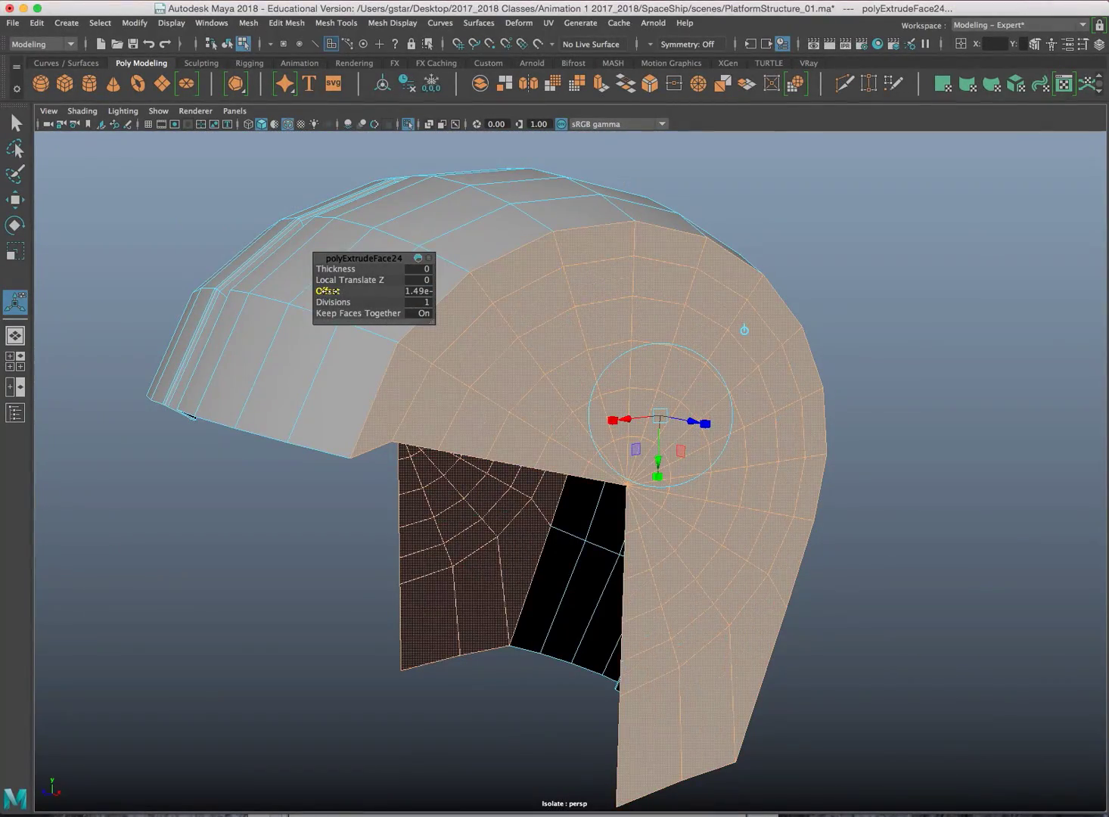
left_click(419, 292)
key("Return")
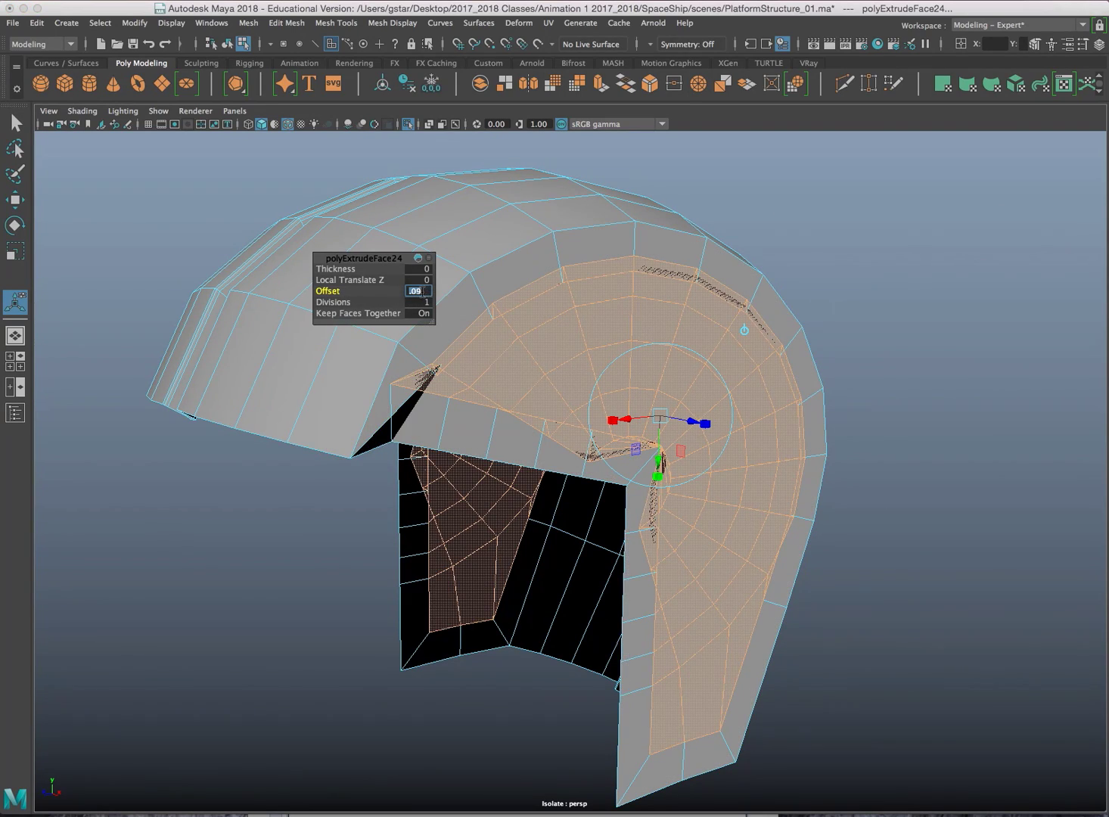
left_click(467, 230)
key("super+z")
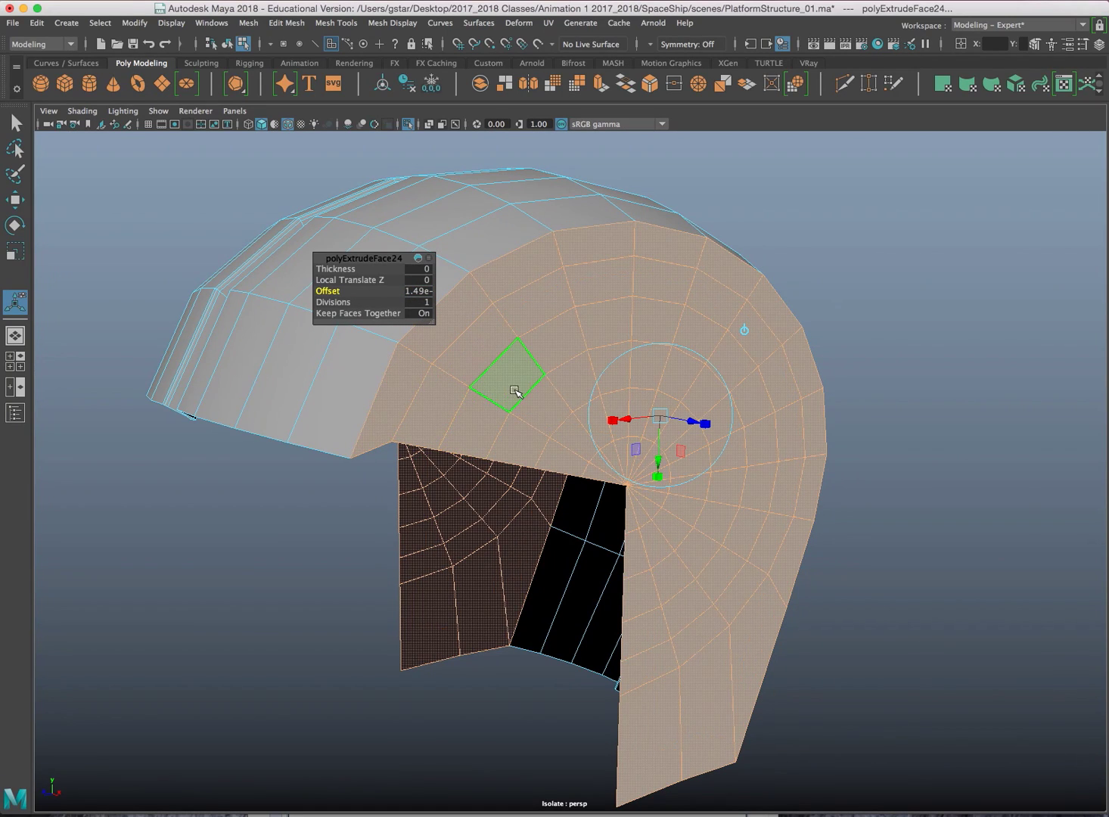
left_click_drag(552, 405, 551, 404, "alt")
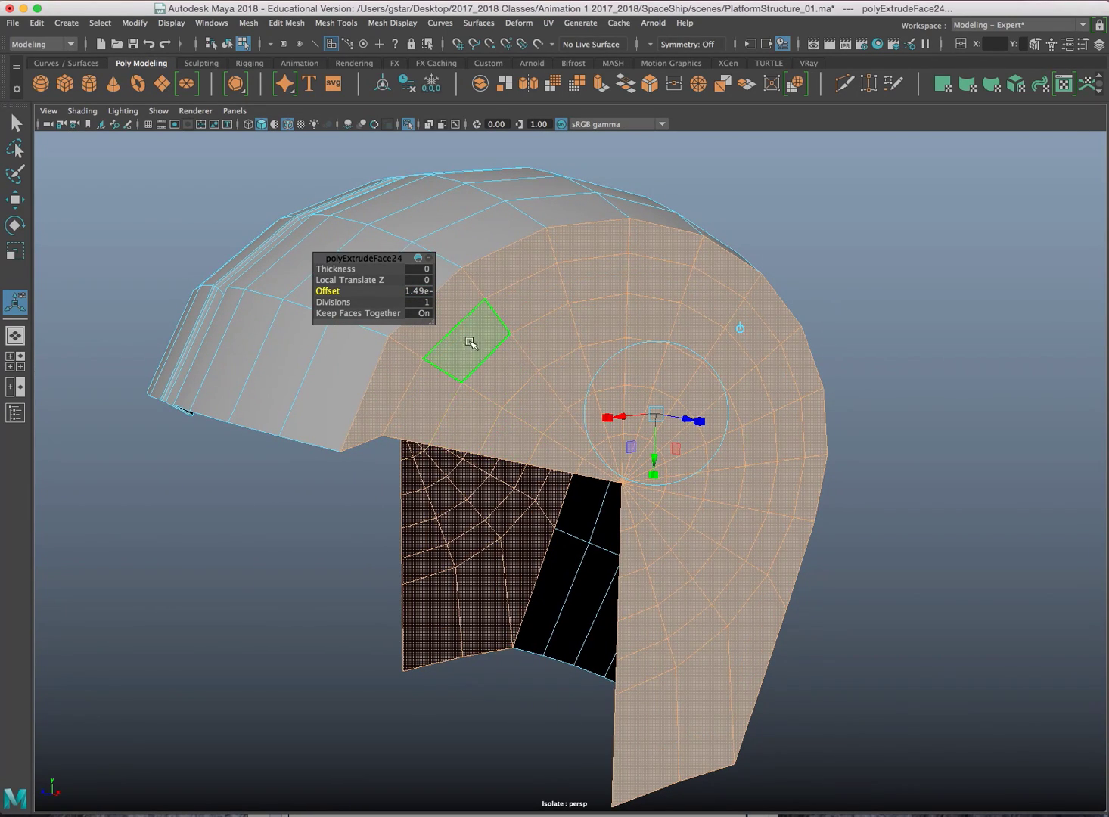
Undo the extrusion of the dome's side faces and return the dome to object mode
key("super+z")
key("super+z")
key("super+z")
key("super+z")
key("super+z")
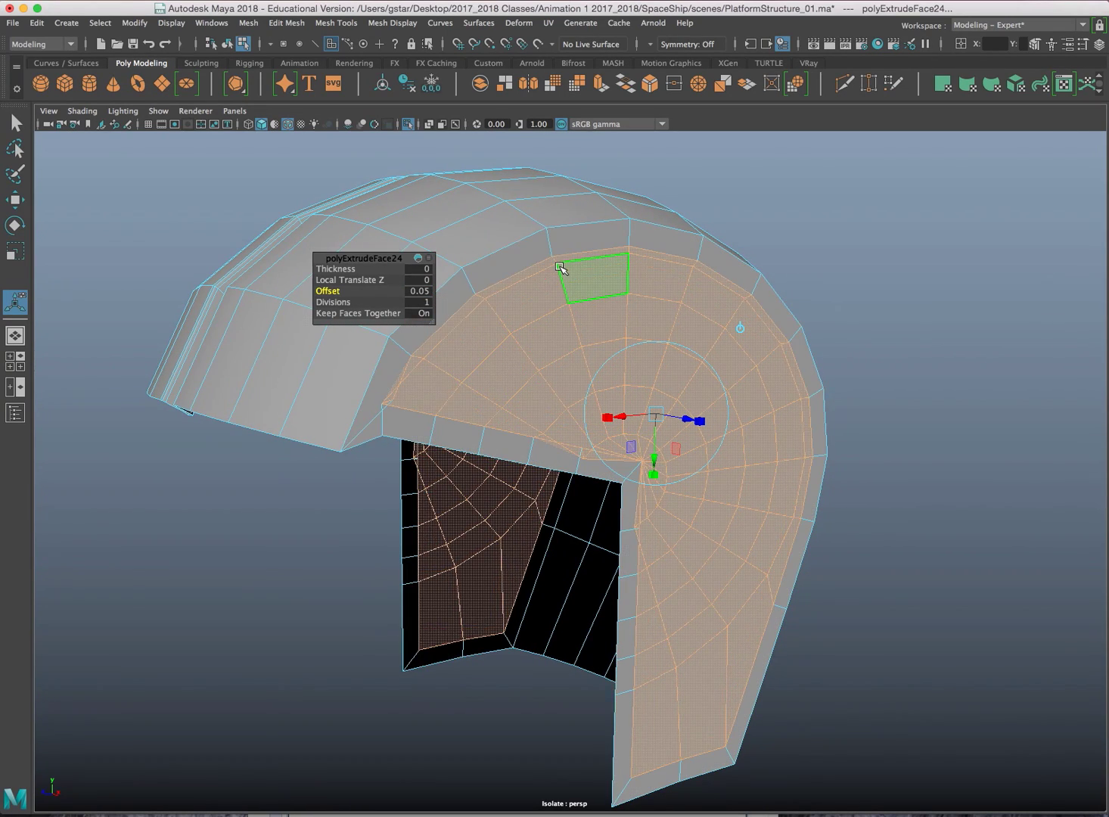
key("super+z")
right_click_drag(556, 265, 610, 243)
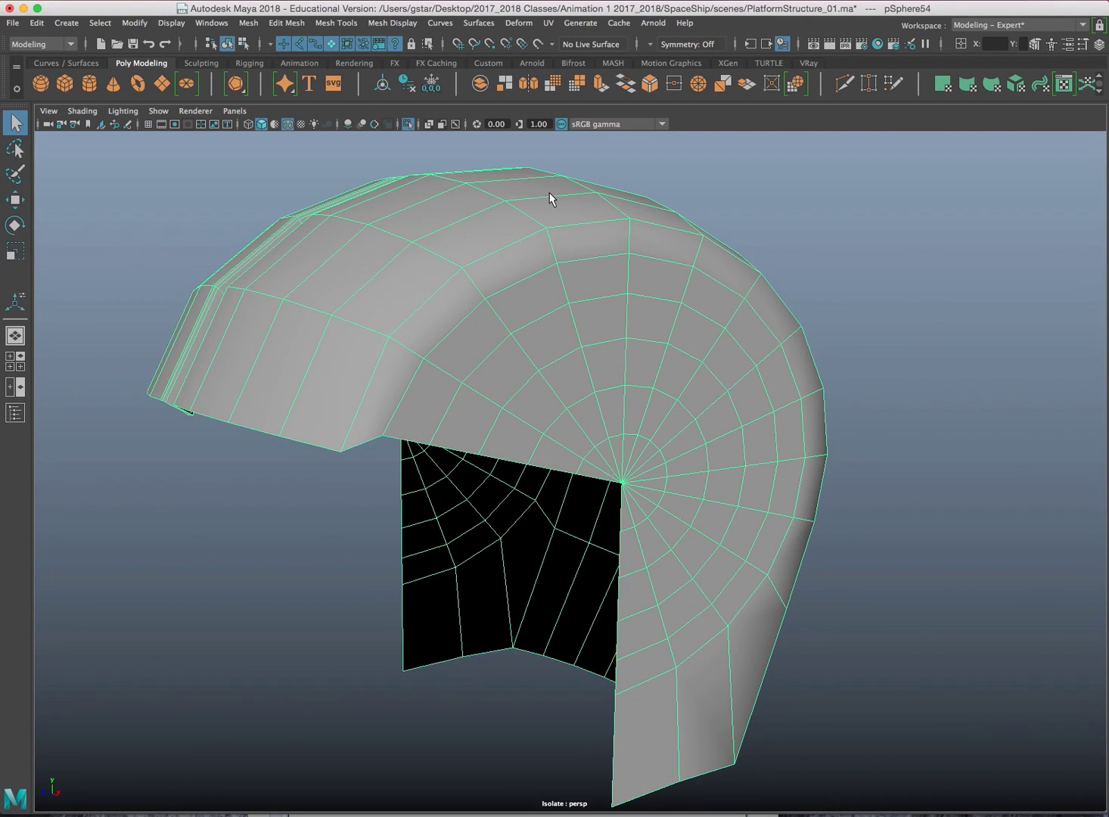
Bring the full scene back into view, and isolate the connecting block beside the dome
key("ctrl+1")
left_click_drag(715, 395, 584, 408, "alt")
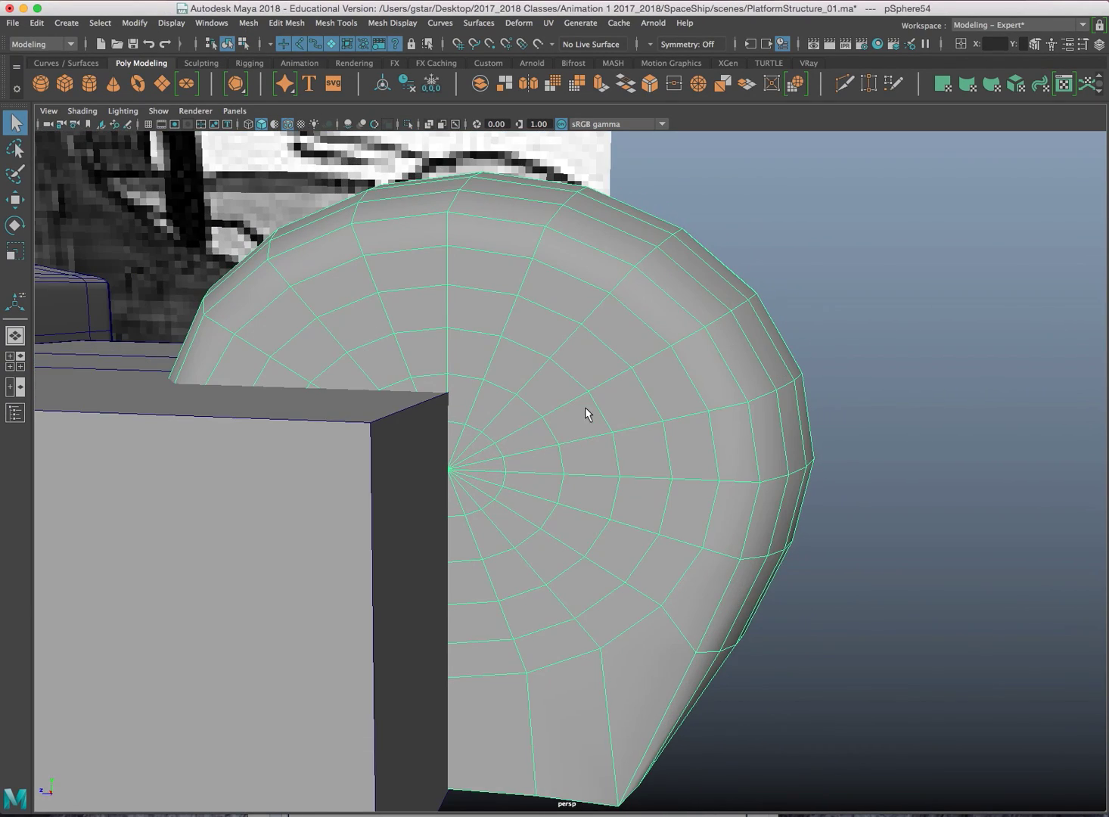
left_click(306, 418)
left_click_drag(305, 417, 478, 413, "alt")
key("ctrl+1")
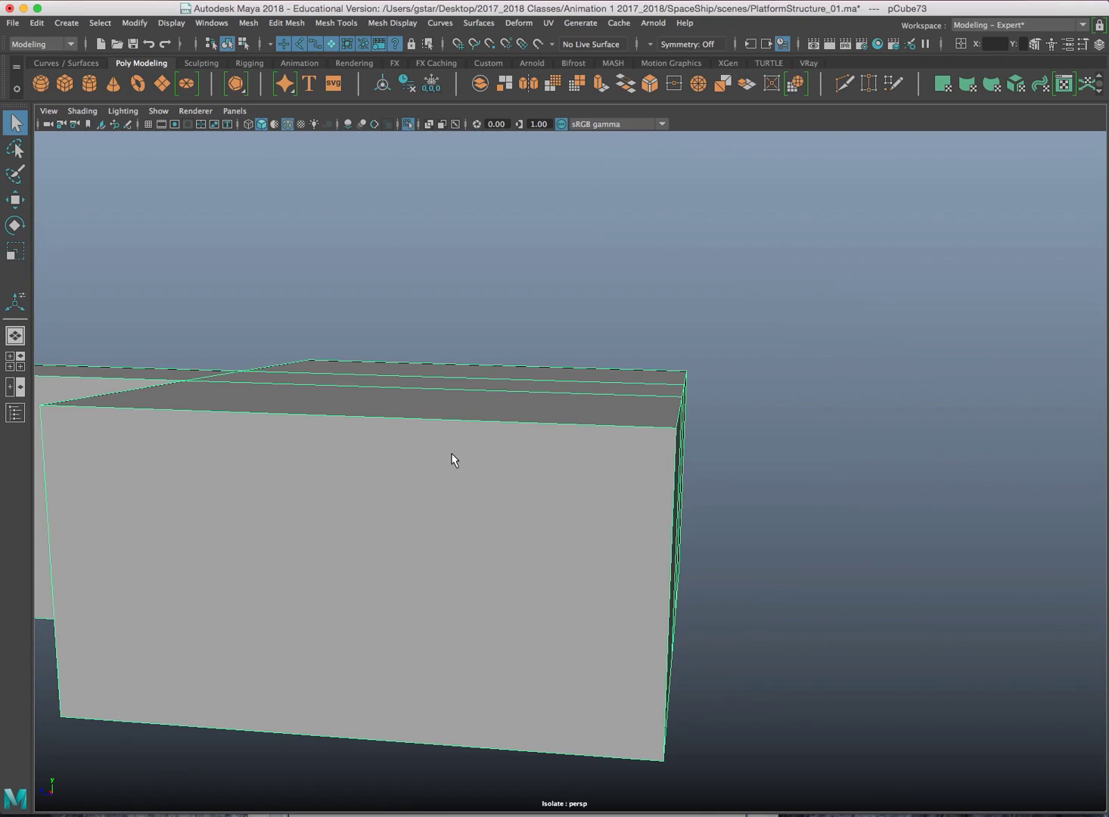
Select the outer top edges and vertical corner edges around the wide section of the connecting block
right_click_drag(452, 421, 463, 396)
left_click_drag(551, 452, 493, 456, "alt")
left_click(541, 429)
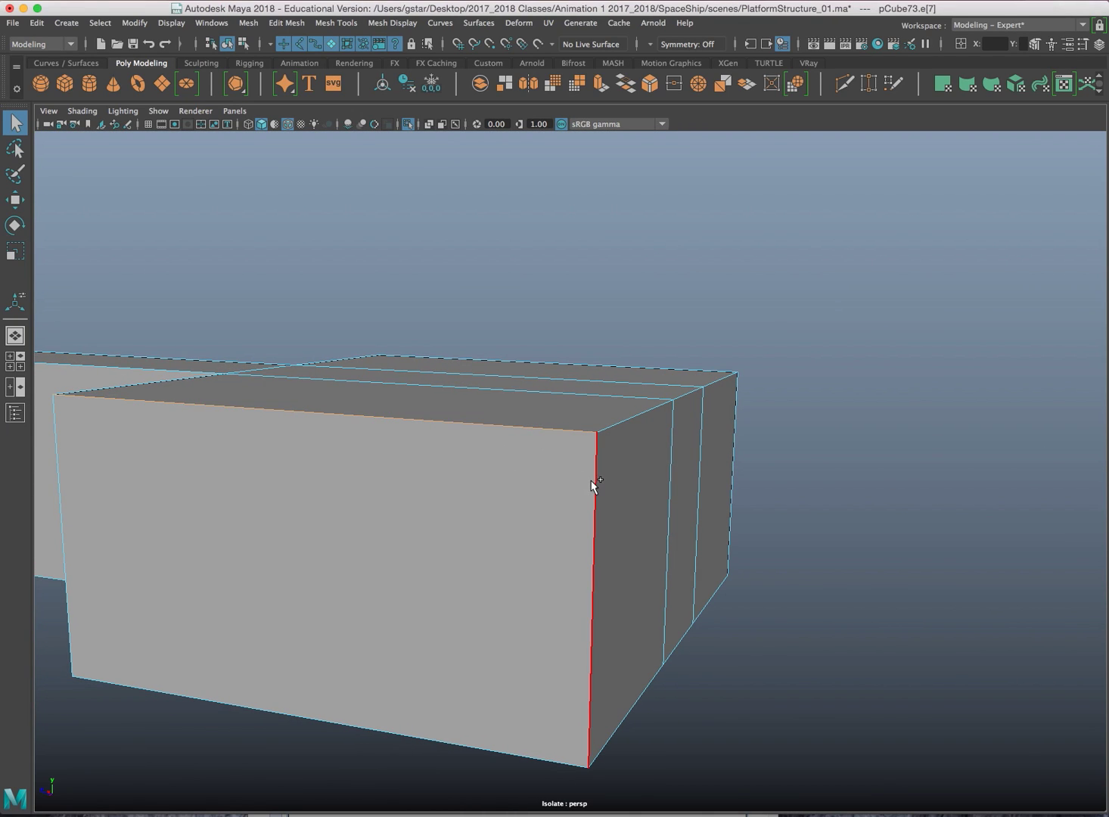
left_click(592, 483, "shift")
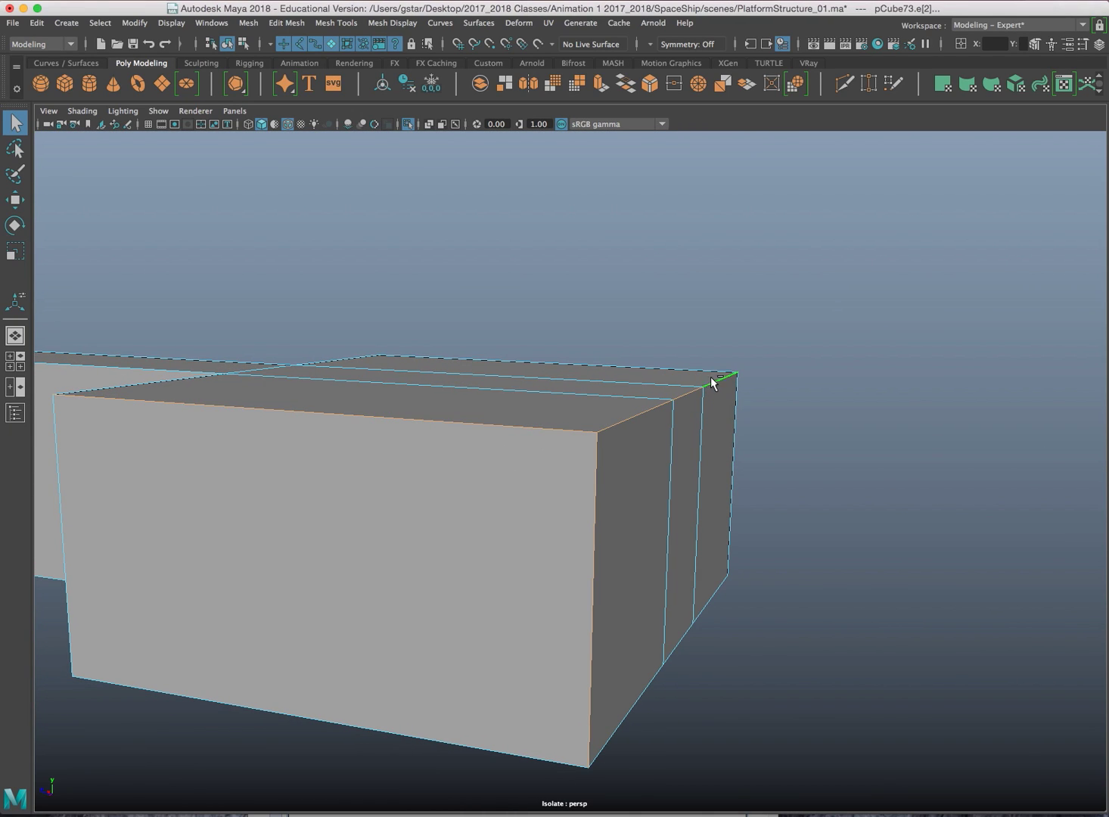
left_click_drag(726, 364, 764, 462, "alt")
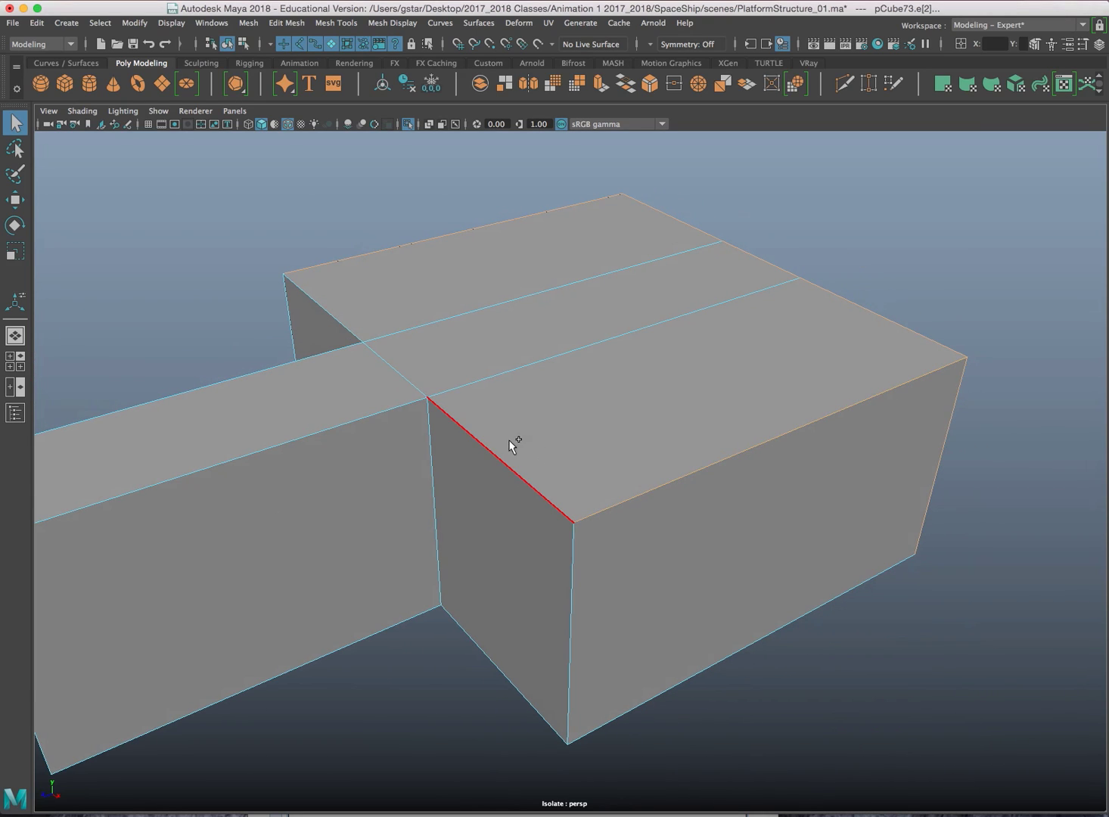
left_click(581, 538, "shift")
left_click(337, 367, "shift")
left_click_drag(304, 319, 415, 375, "alt")
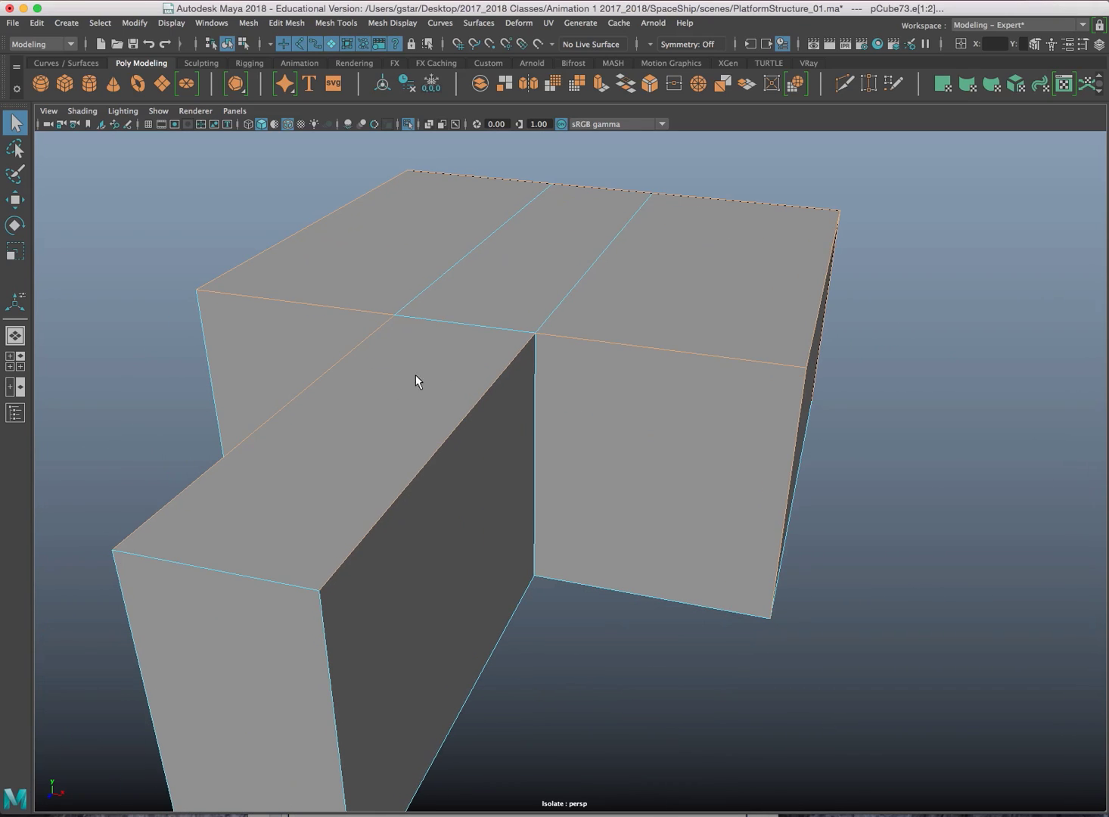
Add the narrow section's top end edge, its vertical corner edges and the inner corner edges to the selection
left_click(141, 594, "shift")
left_click(148, 557, "shift")
left_click(312, 638, "shift")
left_click_drag(217, 381, 354, 431, "alt")
left_click(565, 402, "shift")
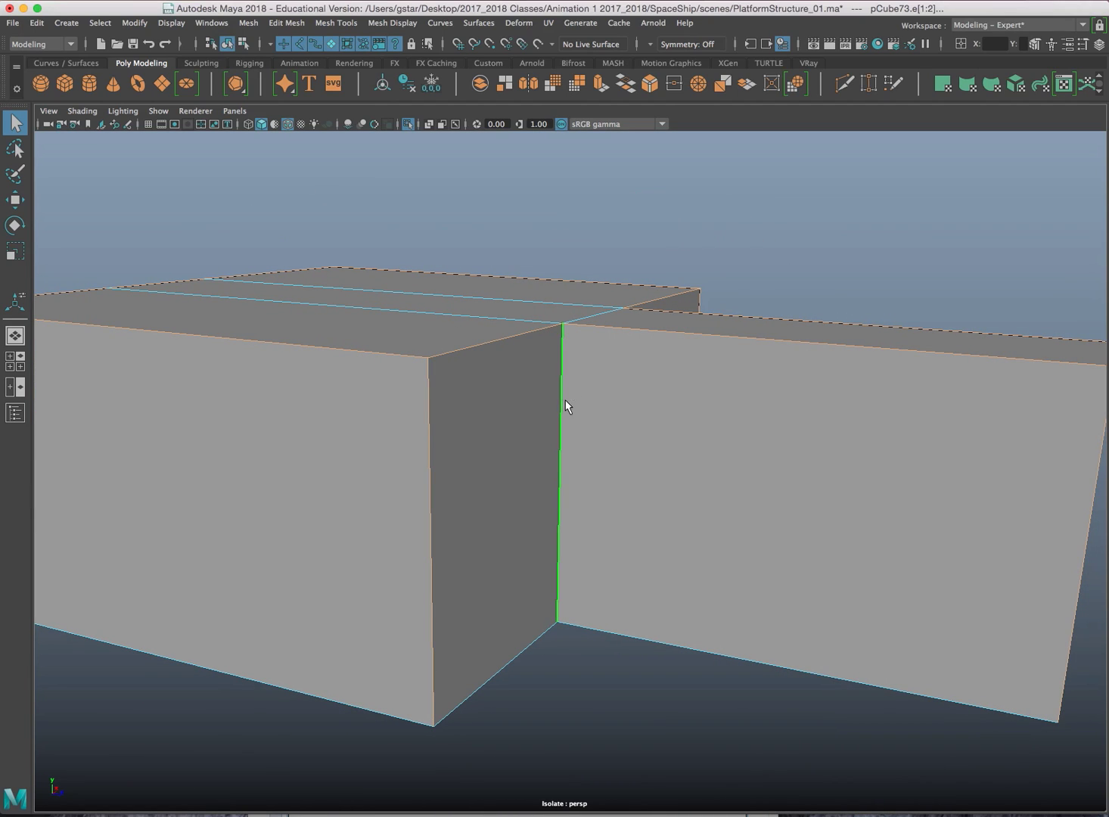
left_click_drag(614, 409, 563, 441, "alt")
left_click(534, 382, "shift")
Bevel the block's selected edges with fraction 0.1 and 3 segments, and return to the full scene in object mode
left_click(286, 22)
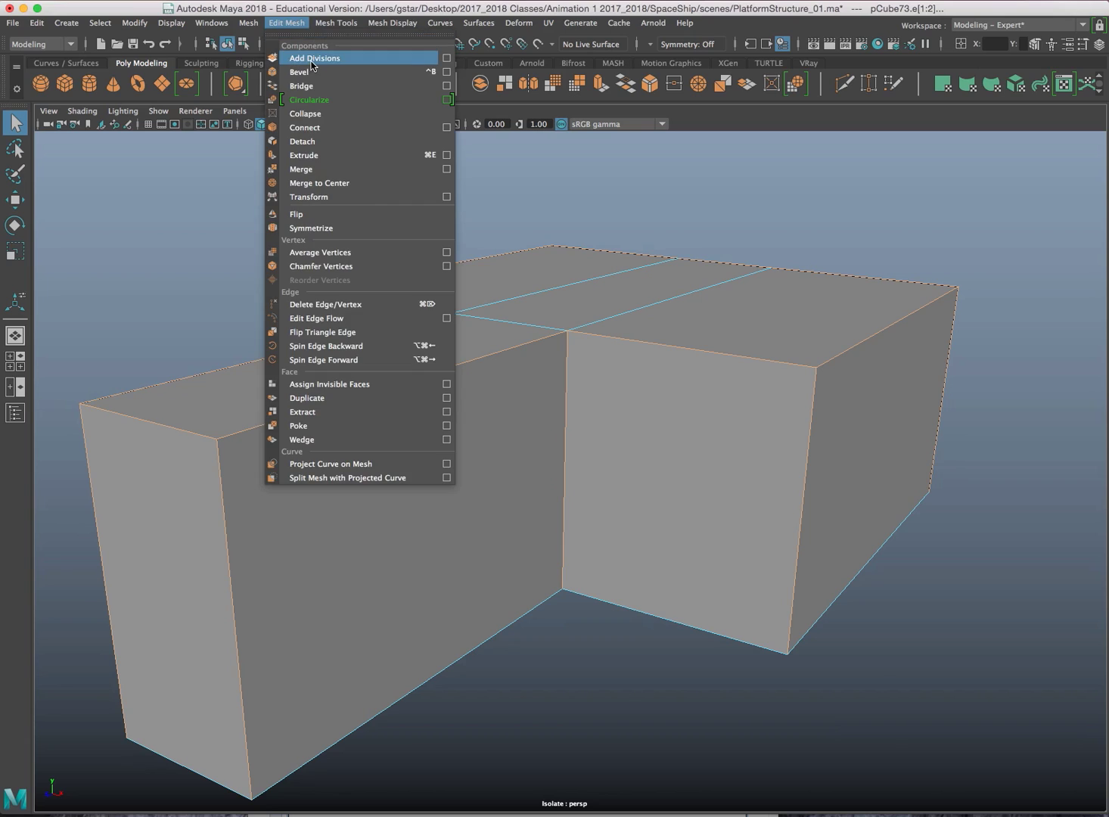
left_click(302, 73)
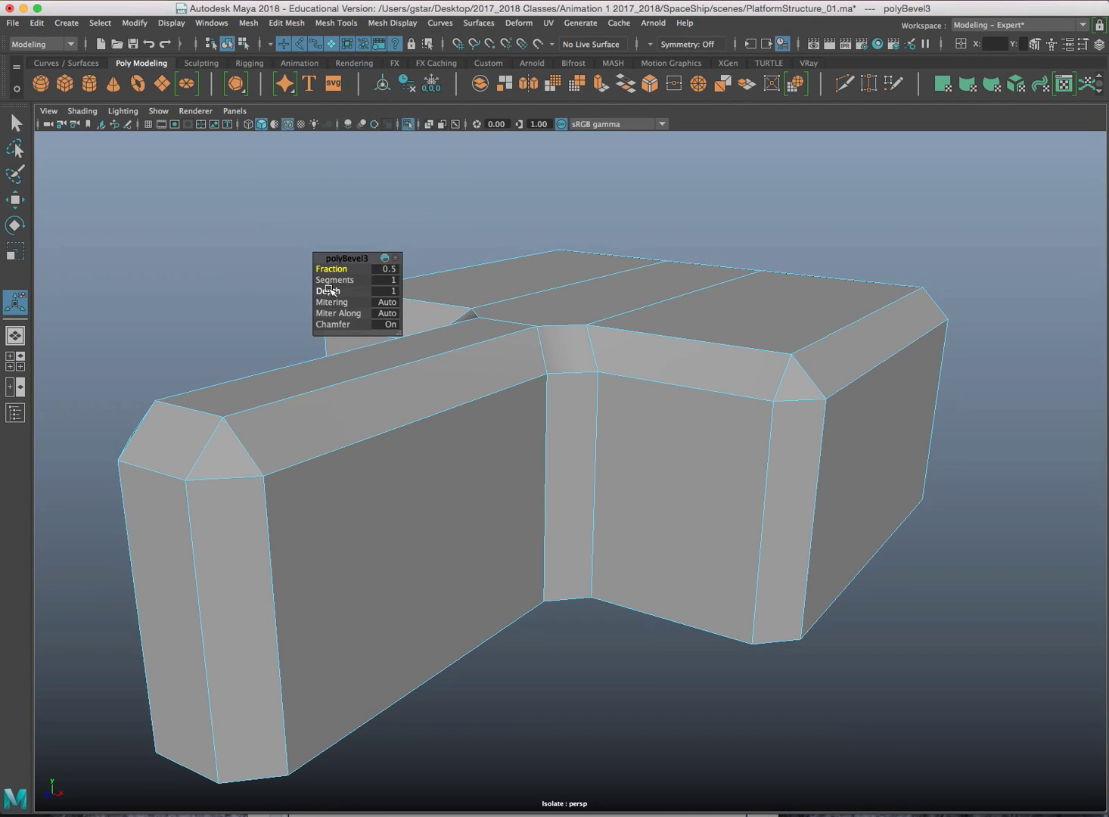
left_click_drag(331, 269, 325, 268)
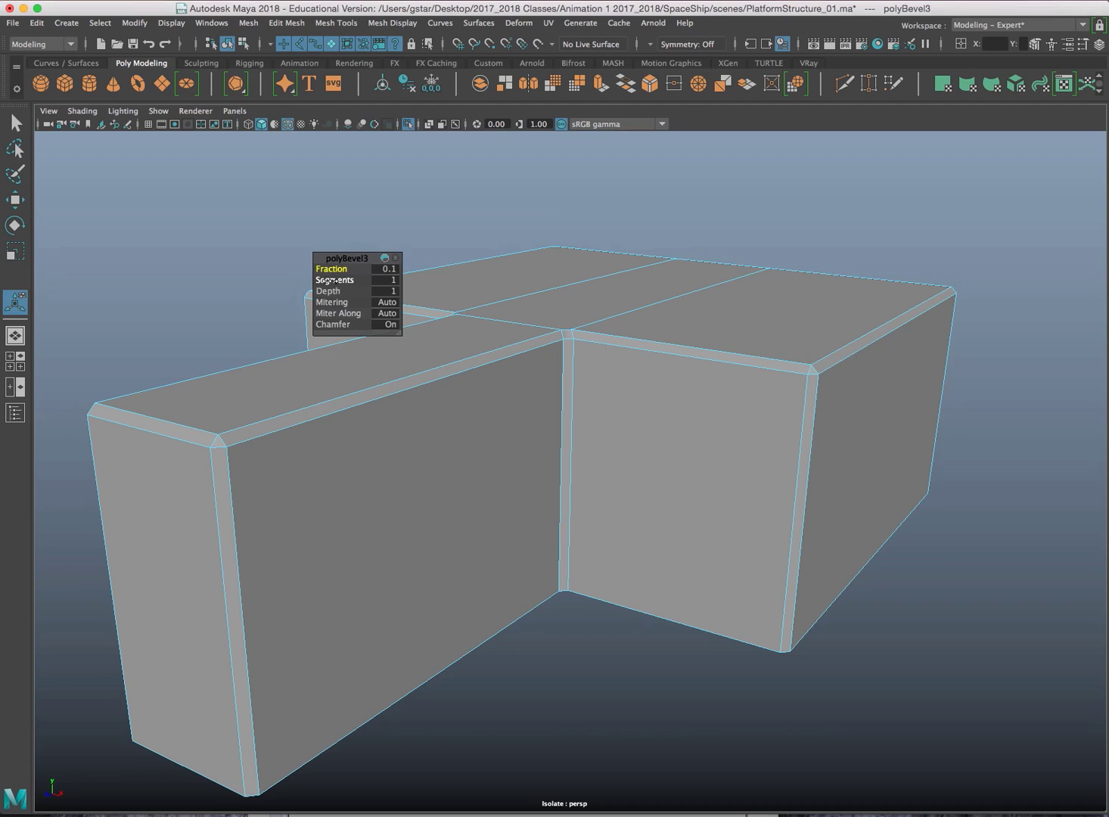
left_click_drag(330, 281, 341, 281)
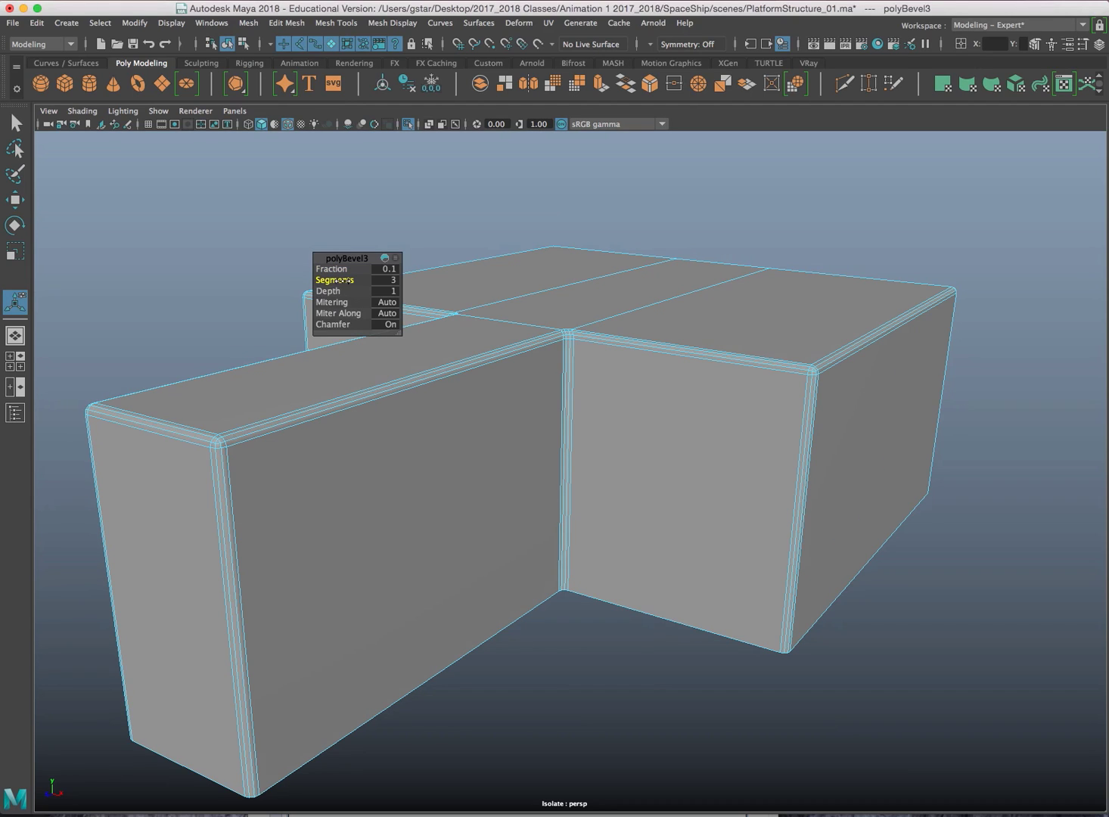
right_click_drag(309, 434, 376, 401)
left_click(245, 292)
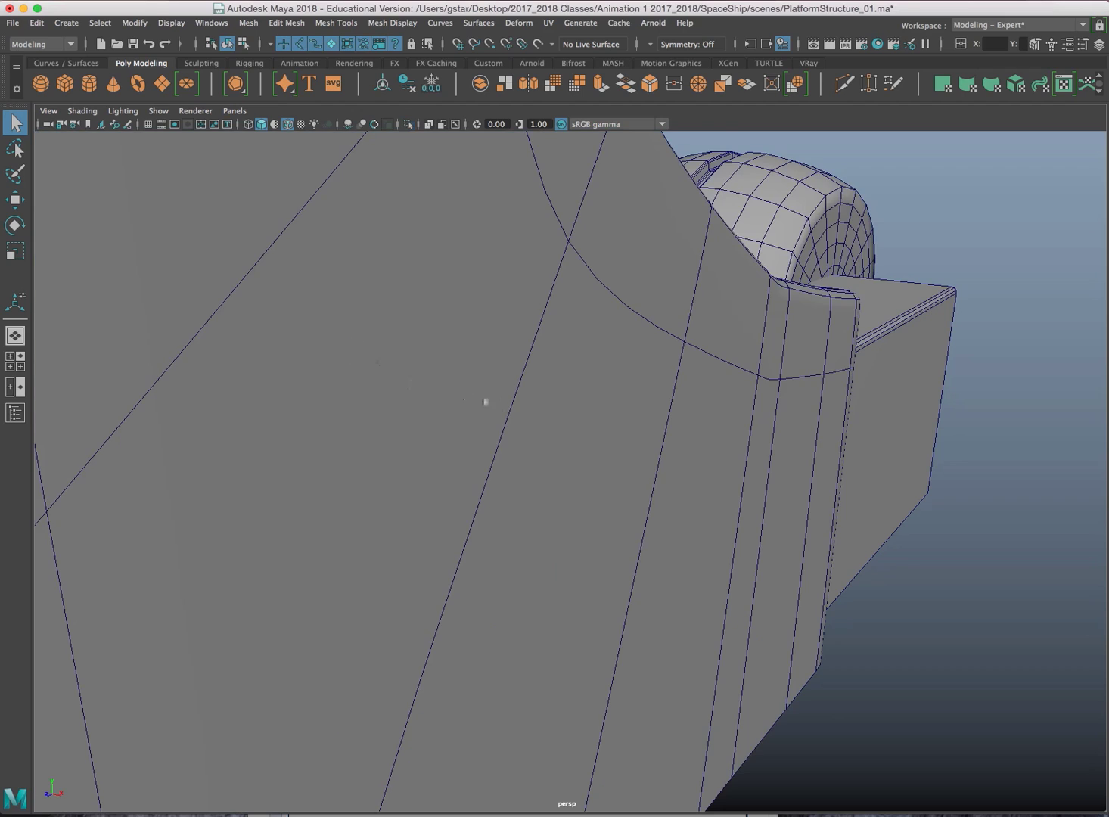
Move the connecting block slightly toward the curved walls to close the gap between them
left_click_drag(485, 401, 623, 563, "alt")
left_click(633, 539)
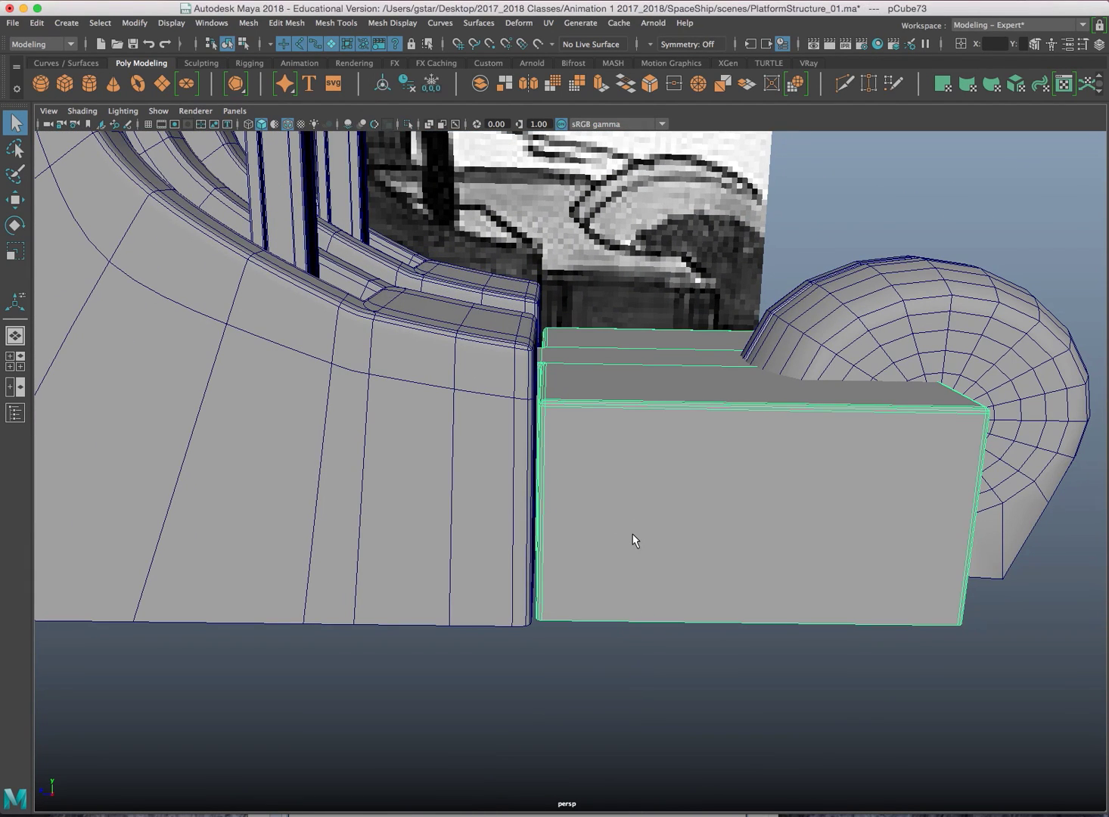
key("w")
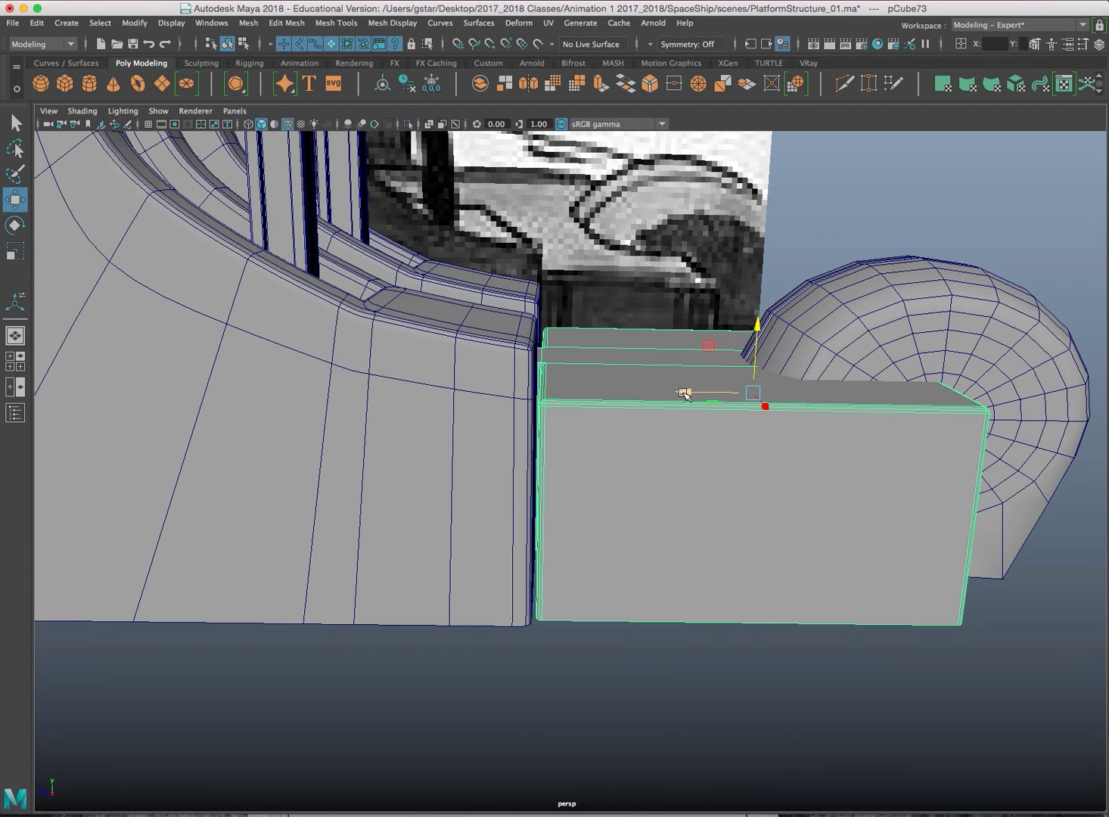
left_click_drag(683, 392, 682, 394)
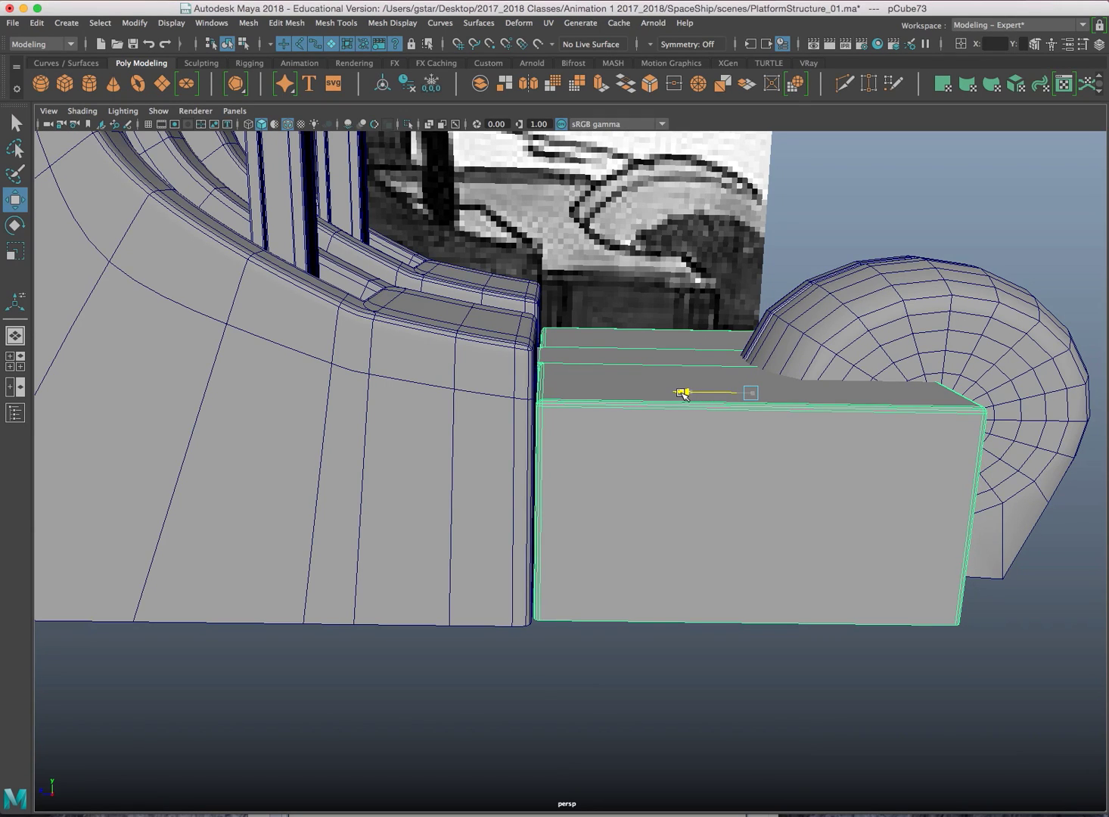
scroll(573, 589, "down", 5)
left_click(571, 595)
Examine the launch platform's base and scaffold tower from several angles against the reference sketch
scroll(570, 593, "down", 3)
middle_click_drag(563, 555, 562, 566, "alt")
left_click_drag(563, 566, 635, 576, "alt")
left_click(712, 542)
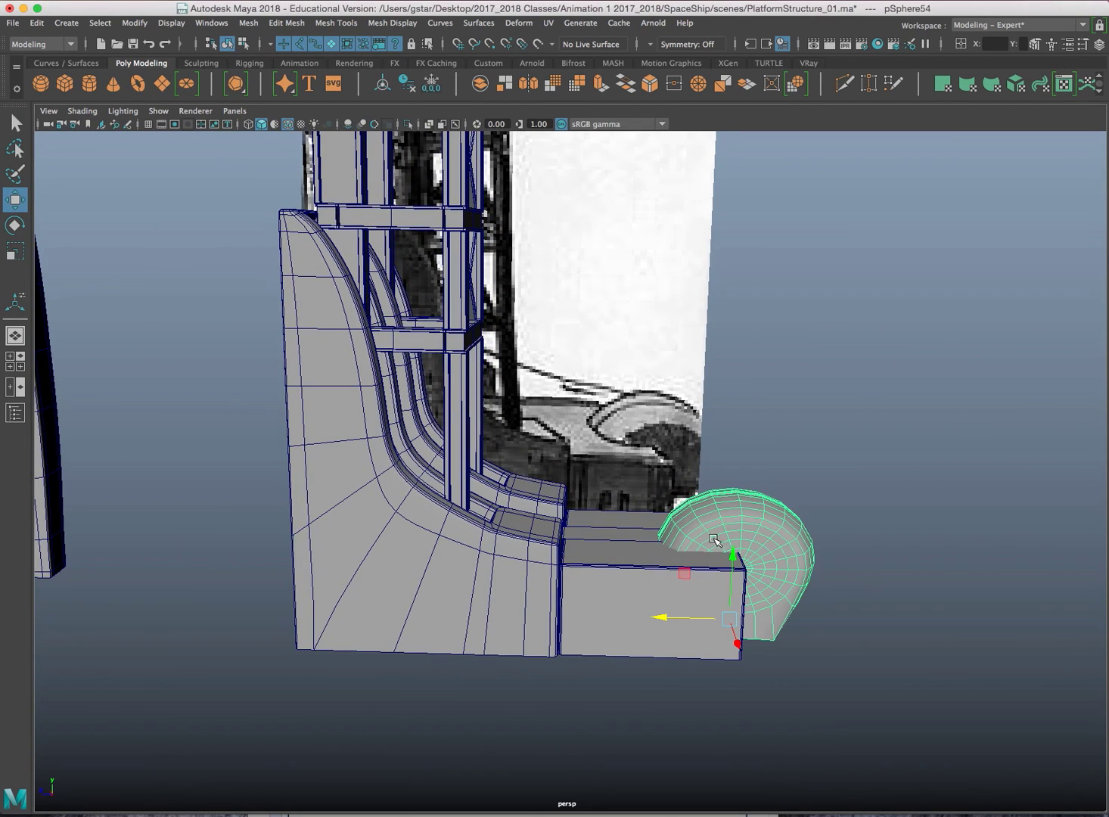
left_click(908, 516)
scroll(722, 524, "down", 5)
middle_click_drag(698, 497, 780, 573, "alt")
scroll(780, 572, "down", 3)
left_click_drag(780, 572, 673, 582, "alt")
left_click(774, 414)
middle_click_drag(775, 309, 700, 393, "alt")
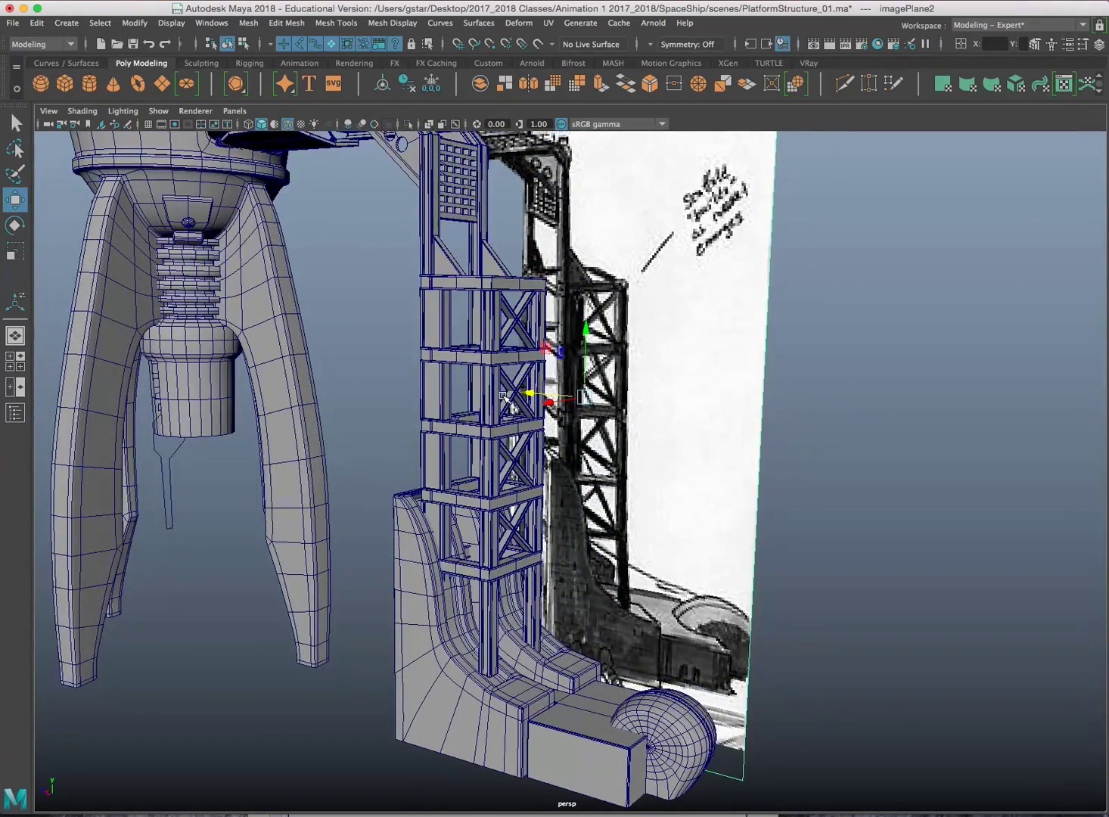
left_click_drag(701, 393, 728, 443, "alt")
left_click(438, 361)
left_click_drag(437, 361, 494, 441, "alt")
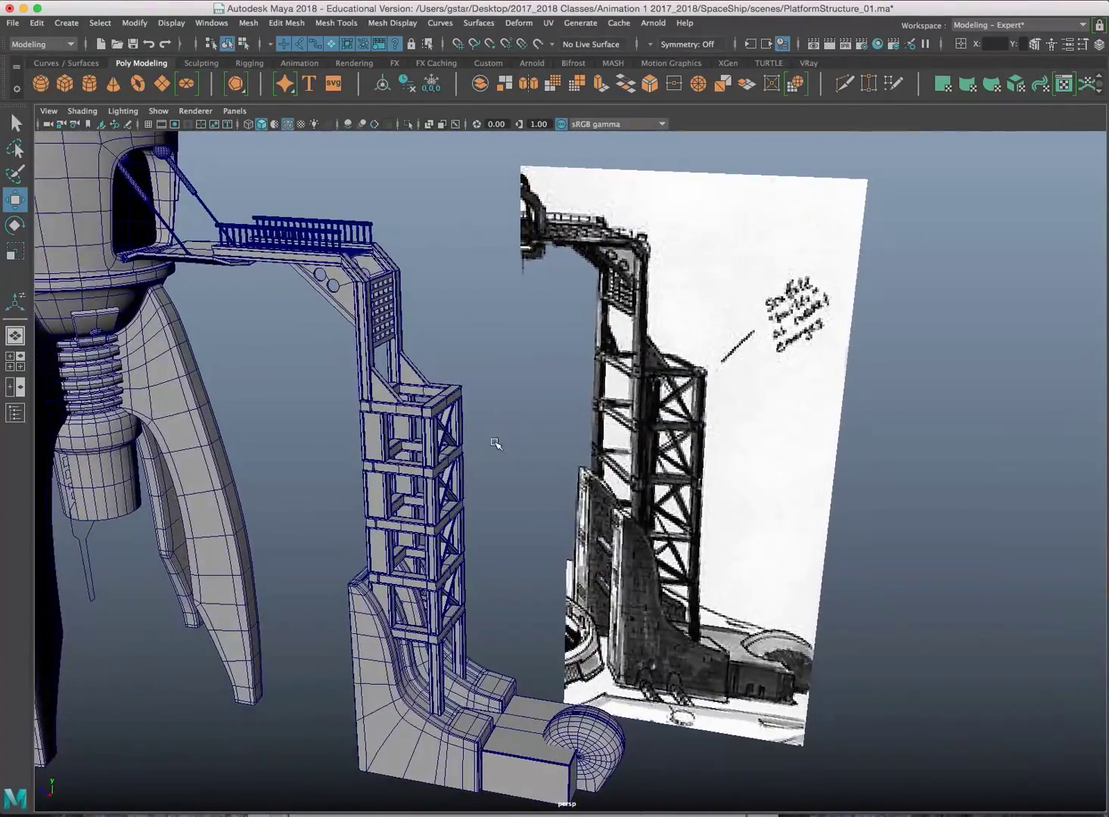
middle_click_drag(583, 447, 575, 390, "alt")
left_click(611, 395)
left_click_drag(673, 417, 692, 397, "alt")
left_click(520, 414)
Delete the thin spike hanging below the rocket's engine between the legs
left_click_drag(520, 414, 607, 485, "alt")
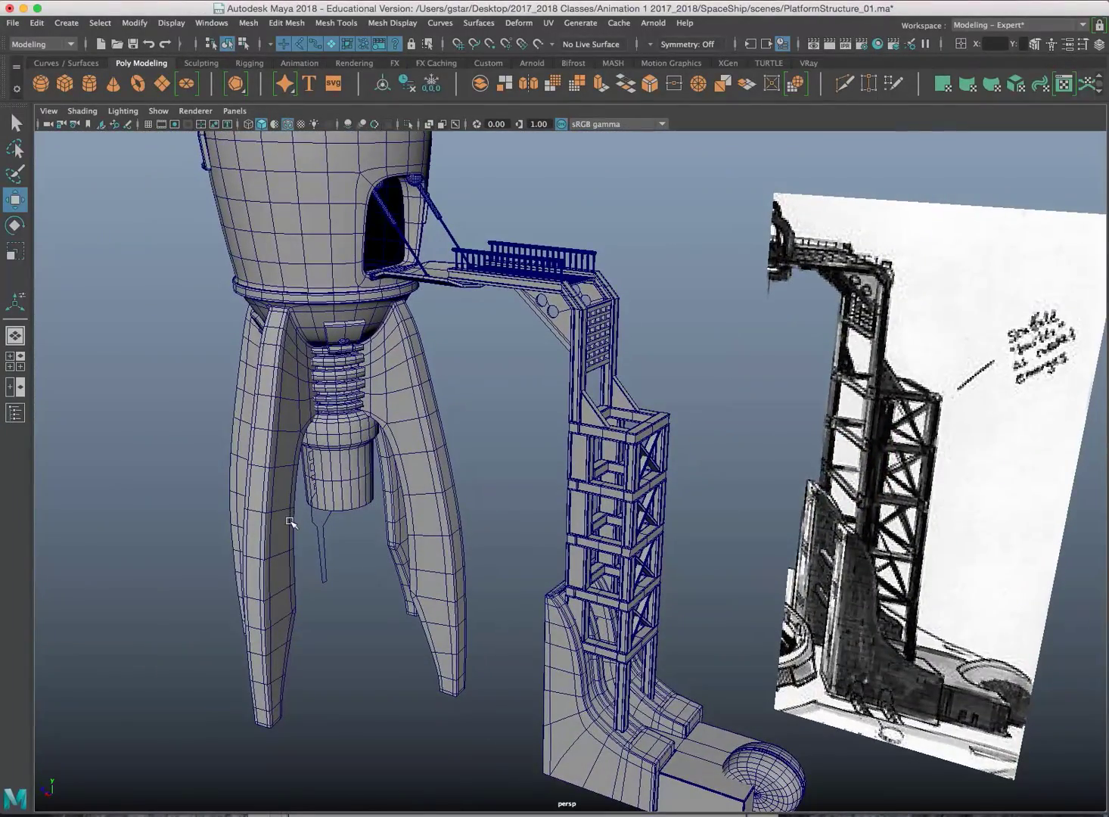
left_click_drag(317, 521, 345, 538)
key("Delete")
Sketch a ring around the rocket's legs with the Grease Pencil marker, and delete that sketch frame
left_click_drag(428, 547, 327, 327, "alt")
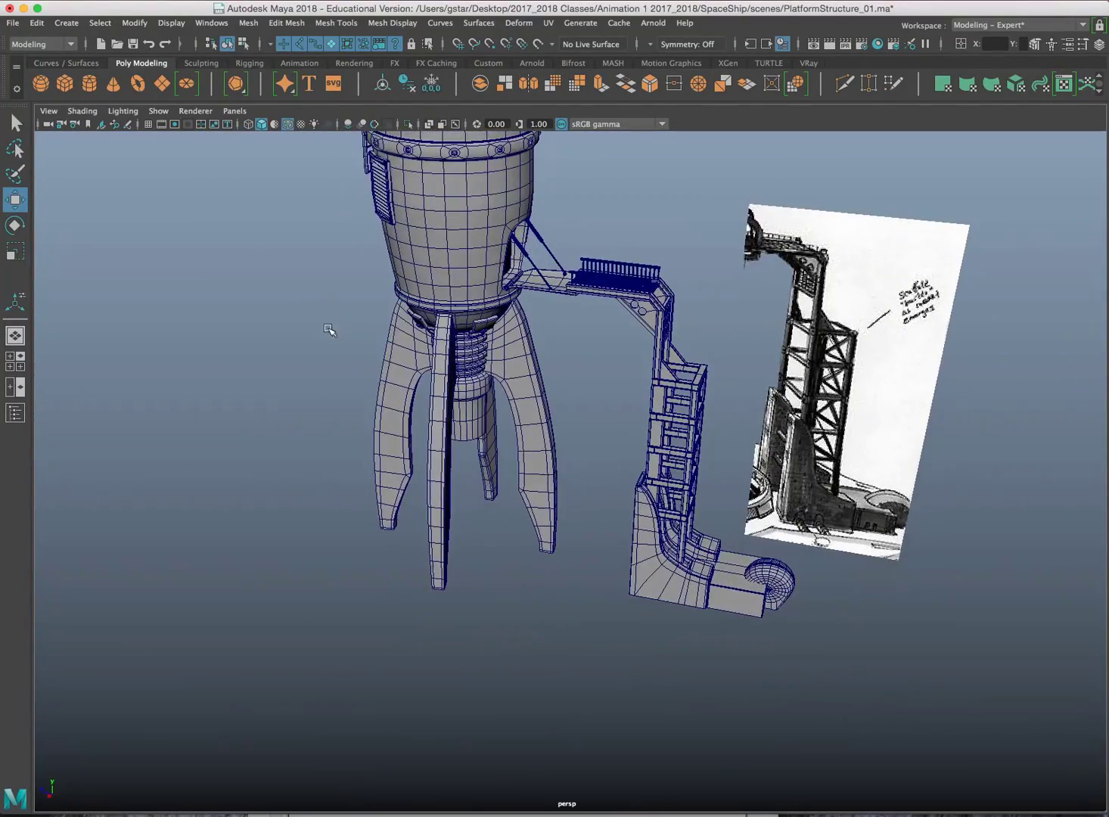
left_click(128, 123)
left_click_drag(440, 236, 692, 285)
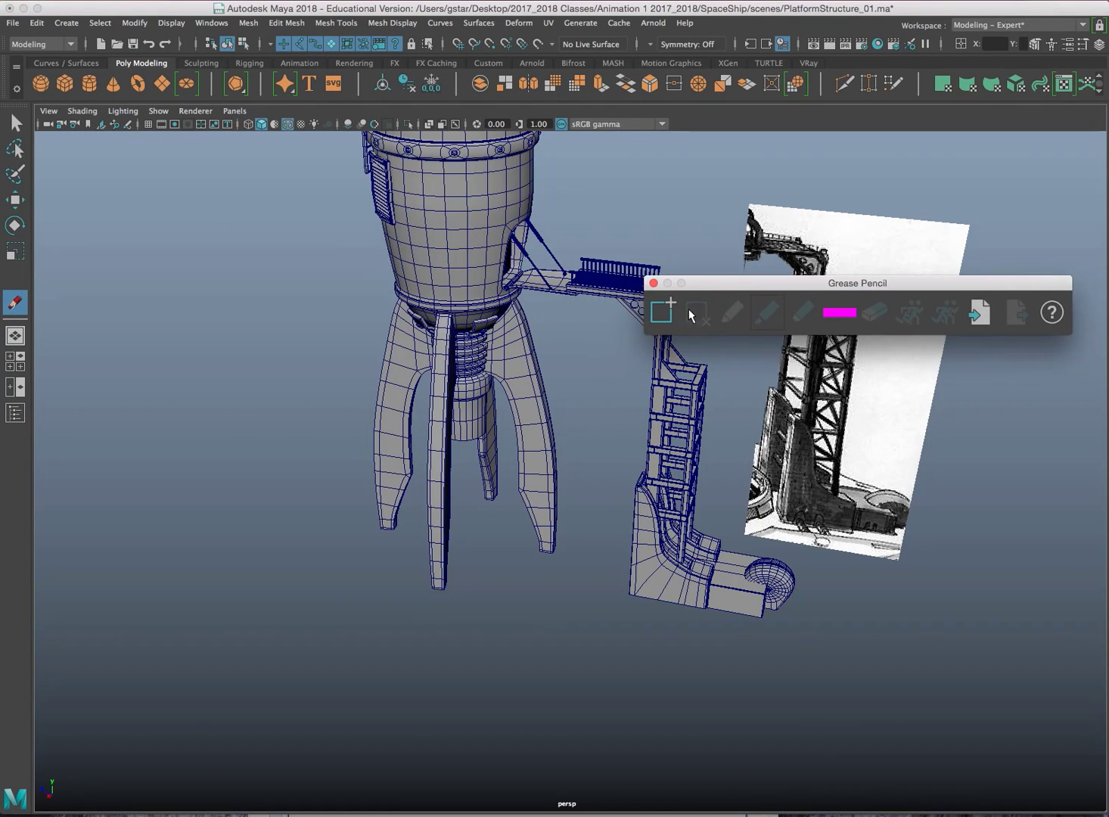
left_click(661, 310)
left_click_drag(340, 395, 288, 409)
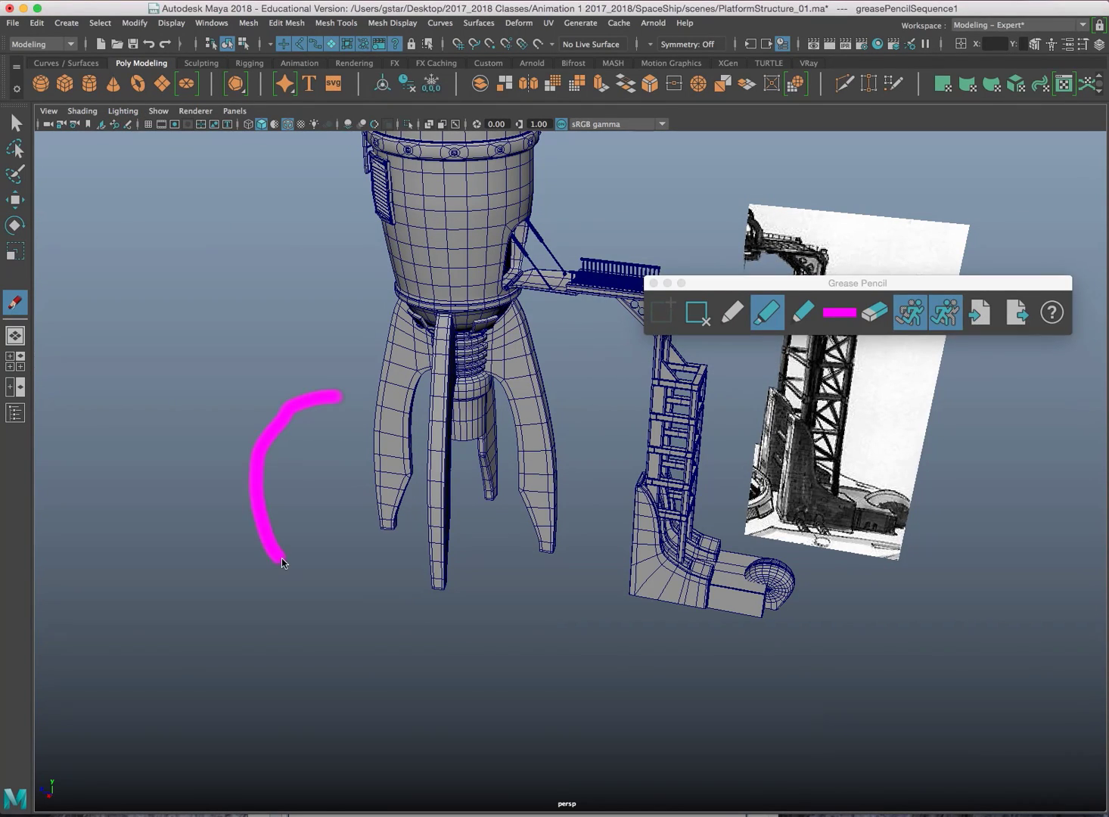
mouse_move(281, 561)
left_mouse_down()
mouse_move(381, 624)
mouse_move(564, 602)
mouse_move(601, 522)
left_mouse_up()
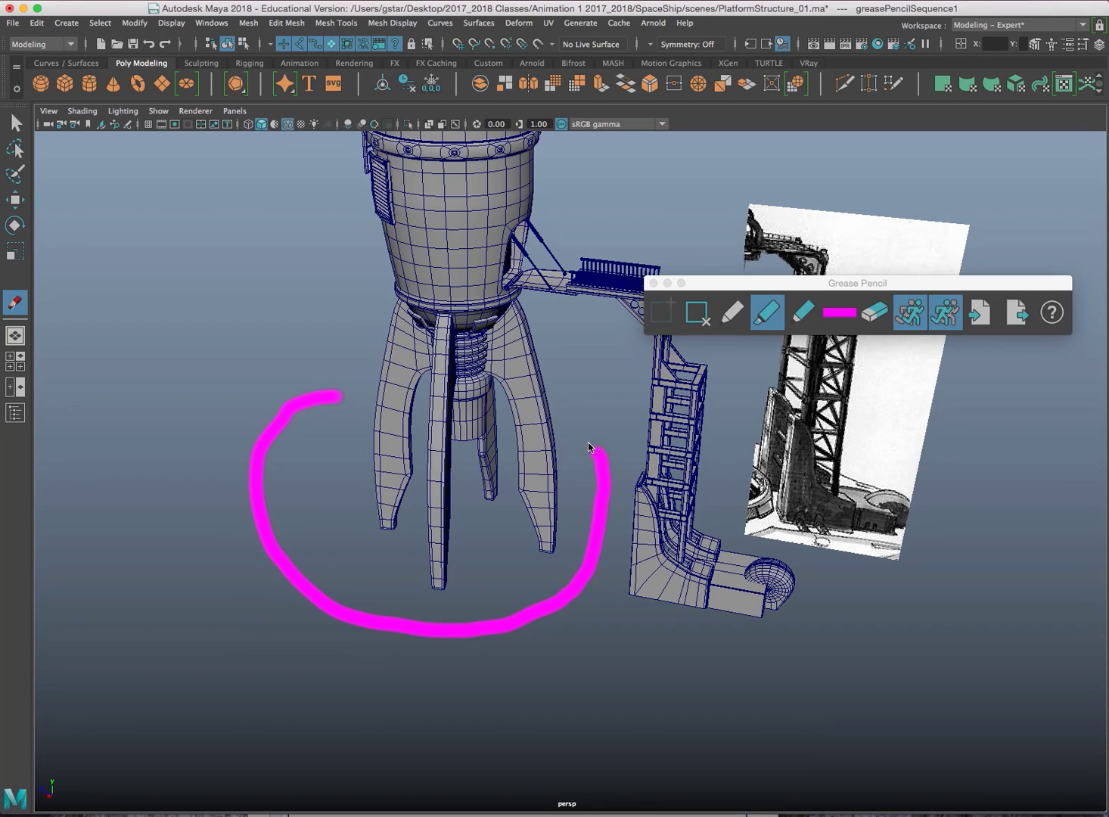
left_click_drag(345, 390, 368, 389)
left_click(692, 315)
Sketch a ground line and a jagged mountain outline beside the rocket with the Grease Pencil, and delete the frame
left_click_drag(602, 399, 291, 461, "alt")
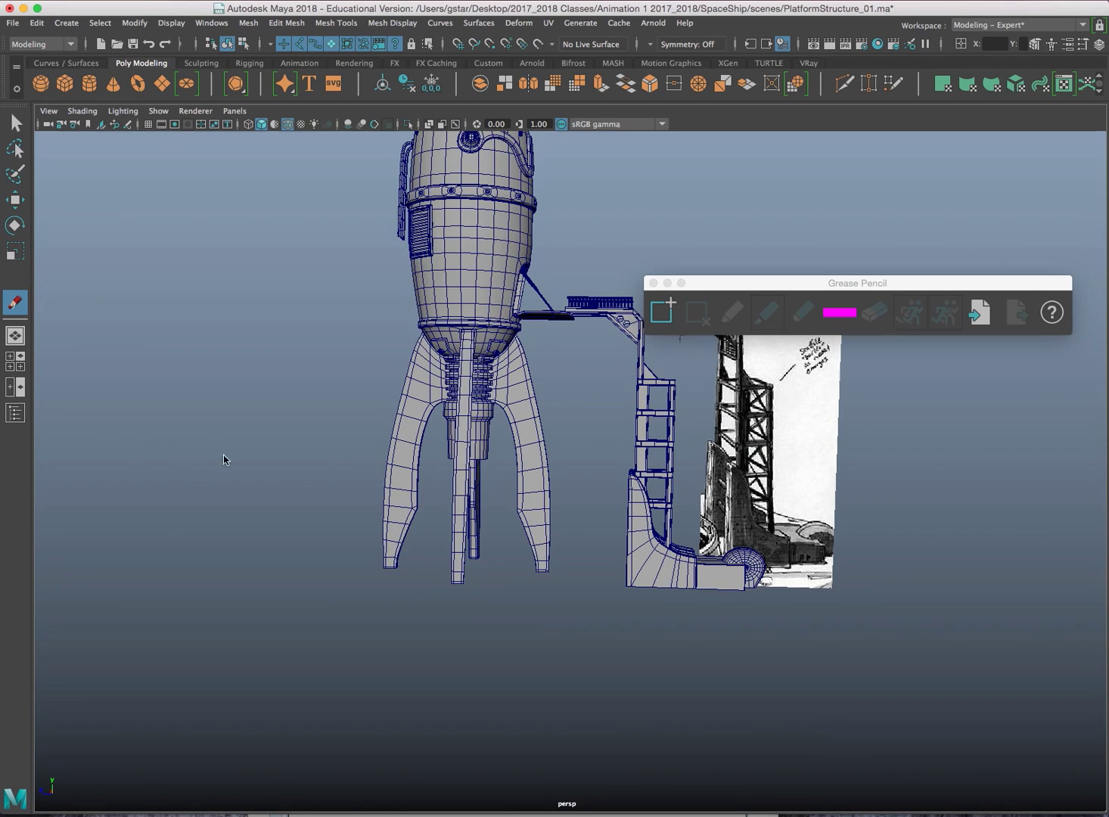
left_click_drag(102, 450, 356, 457)
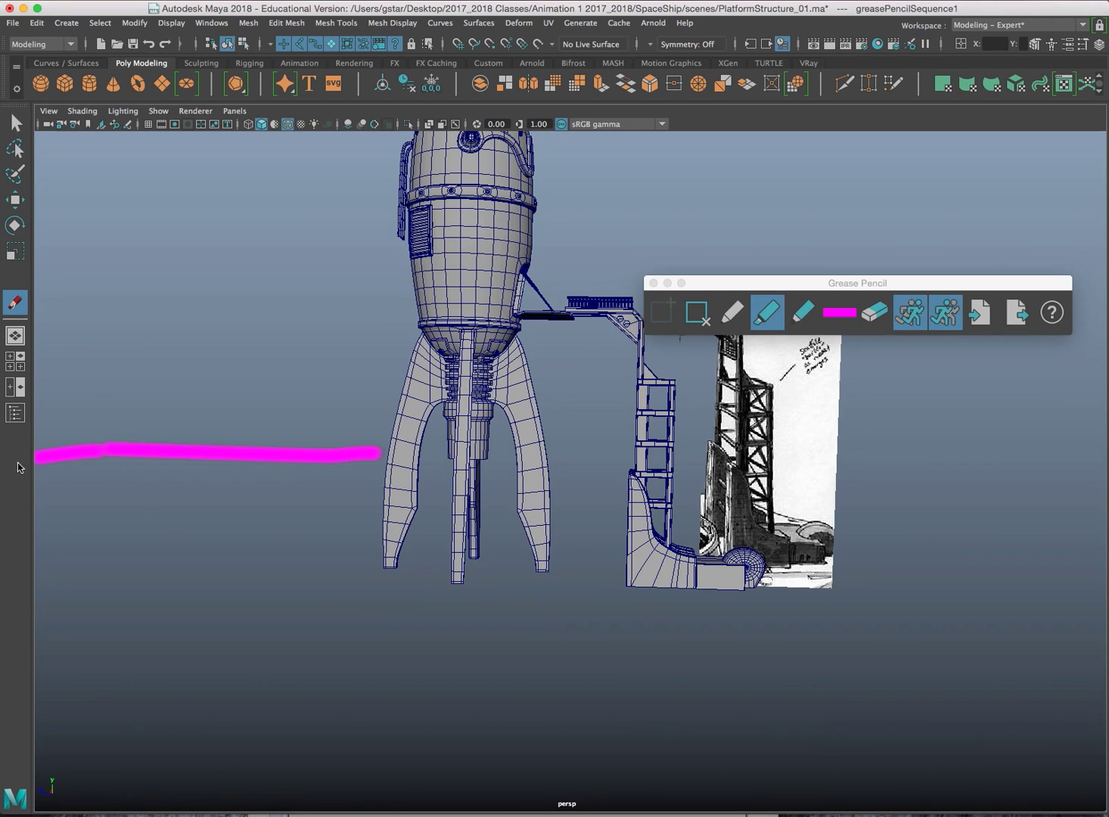
left_click(731, 313)
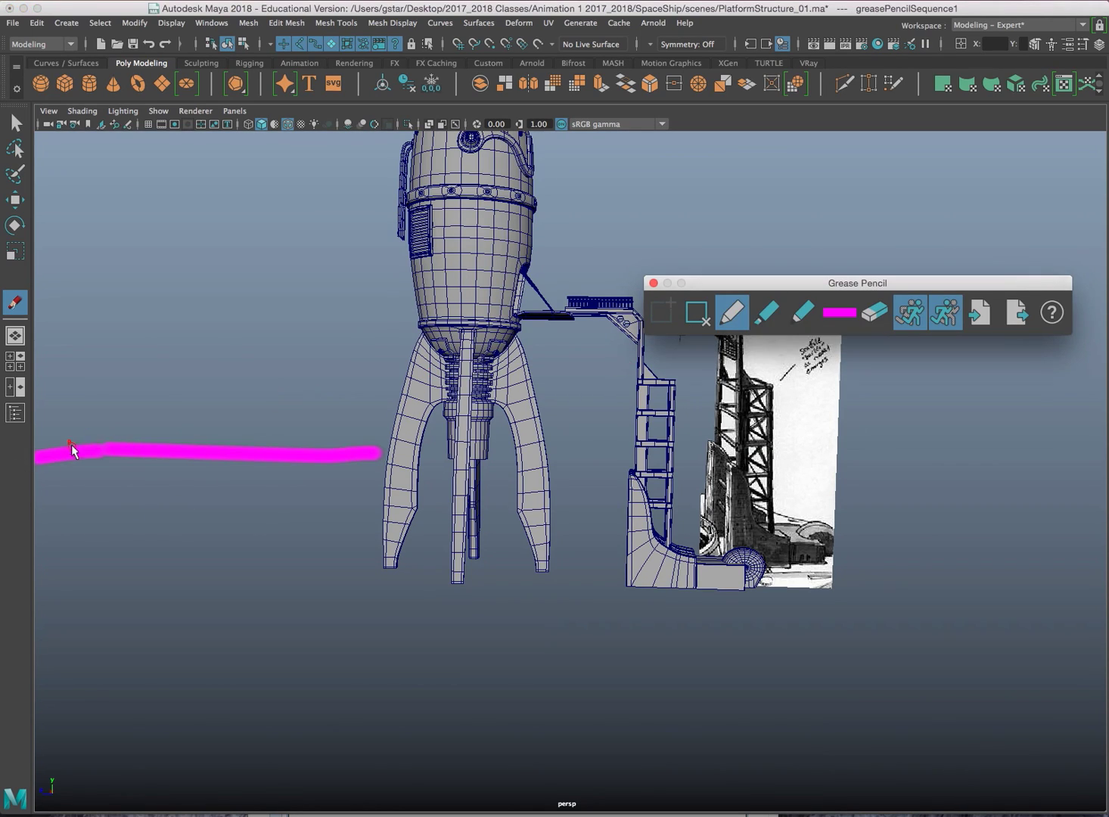
left_click_drag(71, 450, 113, 415)
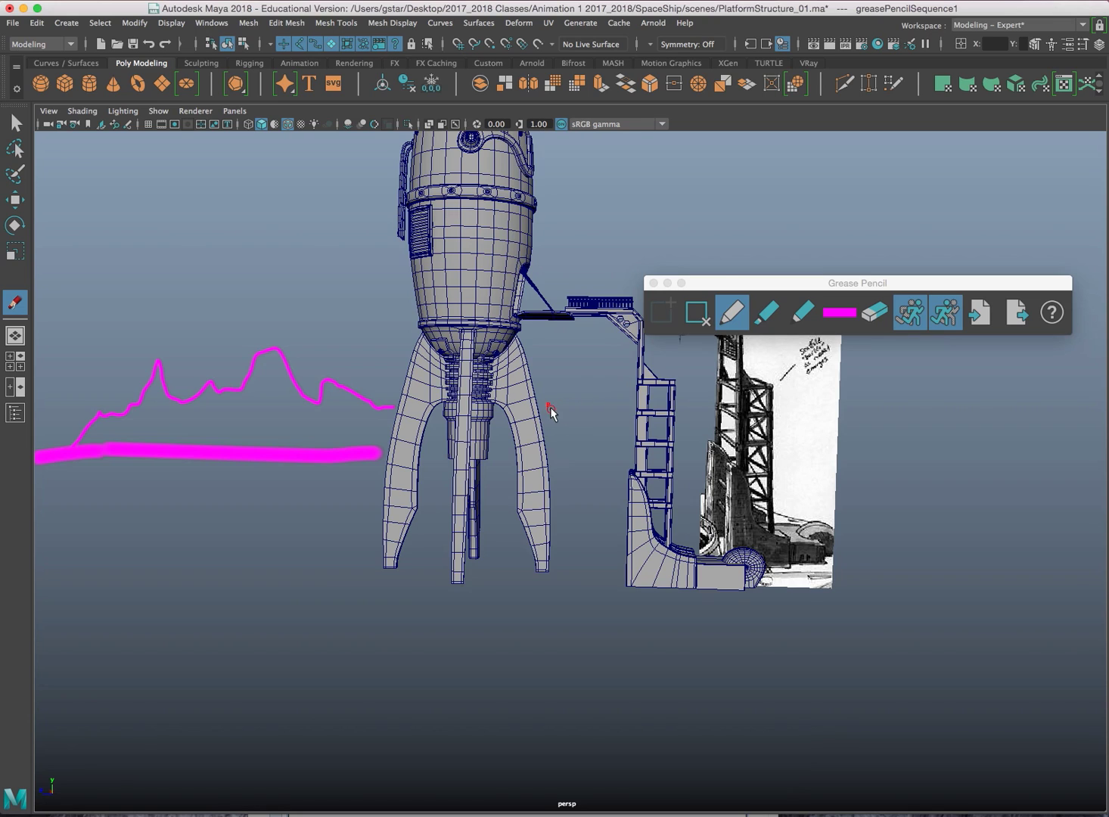
left_click(696, 312)
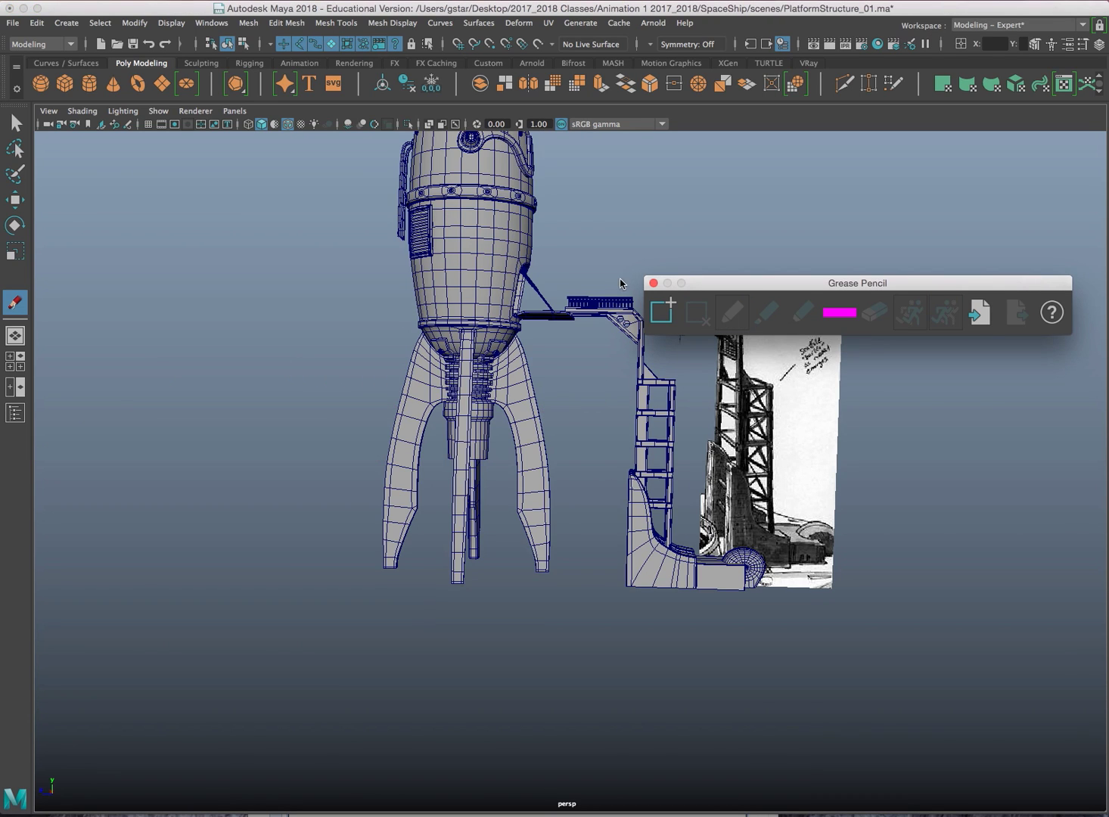